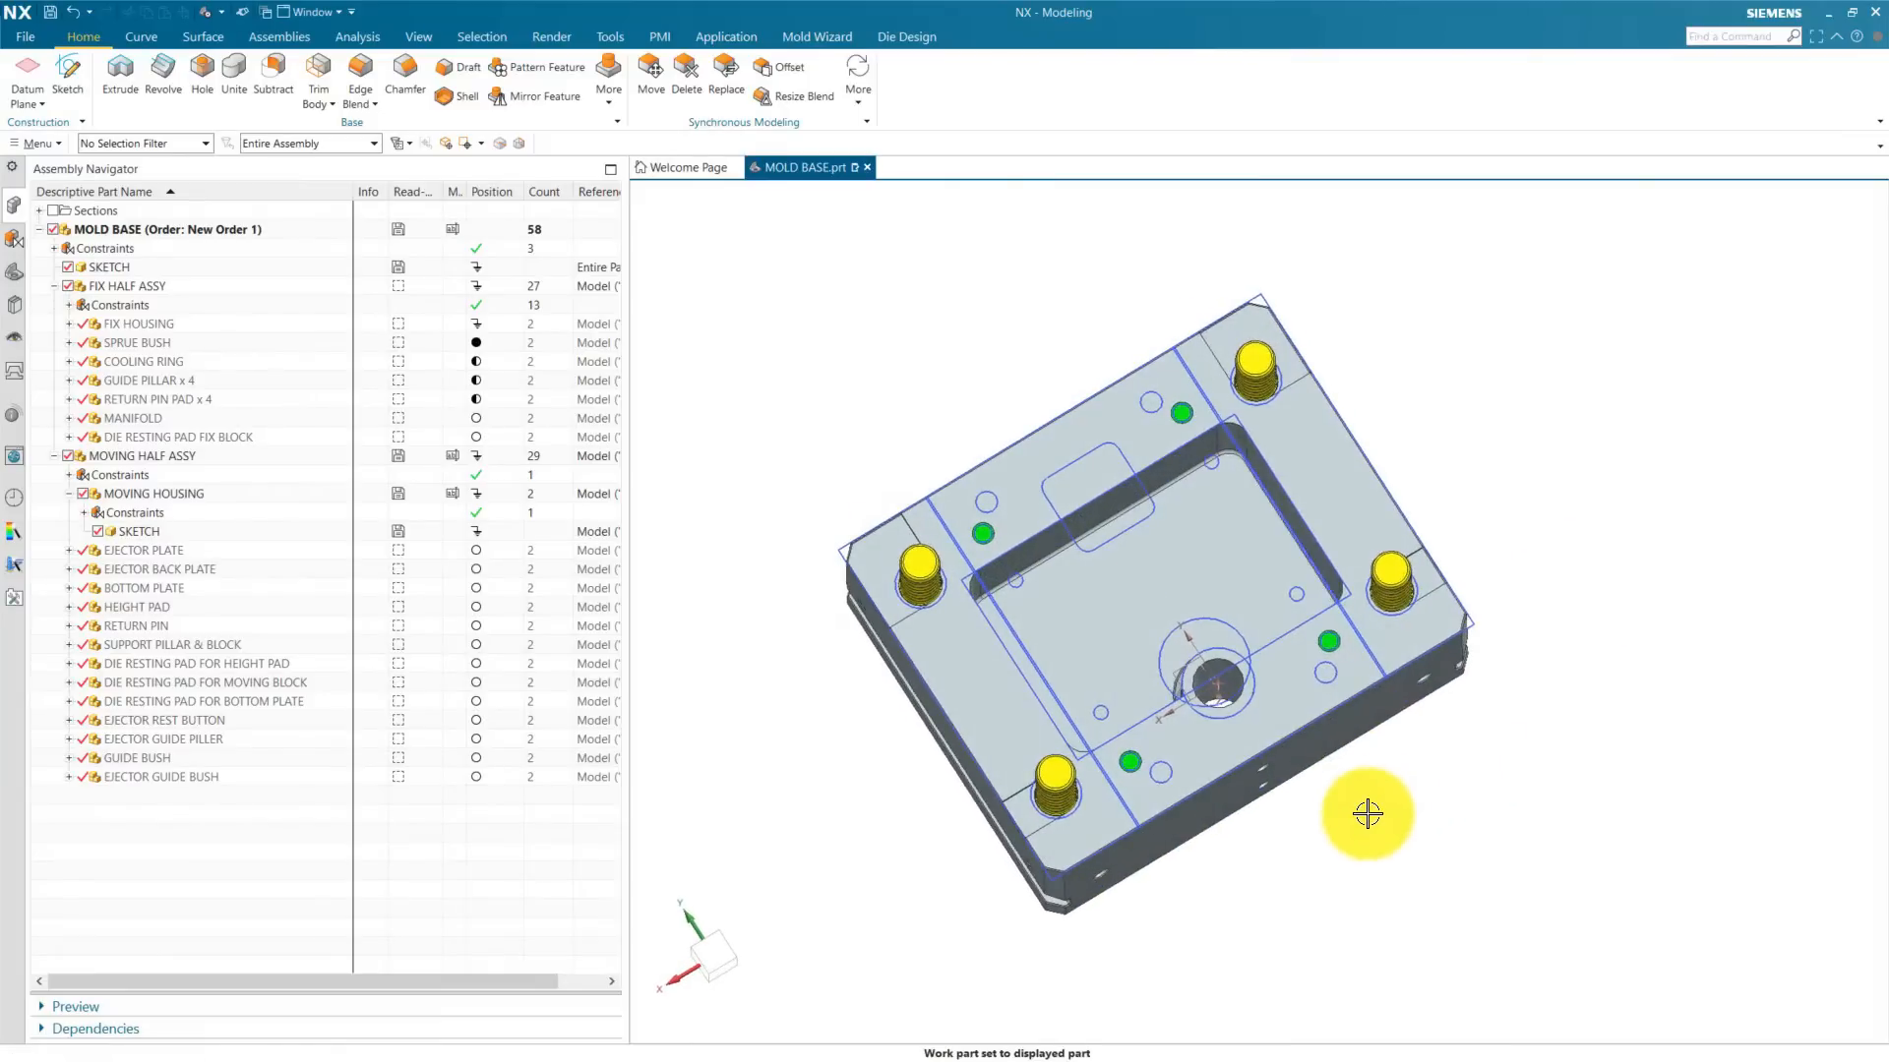
Step: Hide the MOLD BASE assembly except MOVING HOUSING and make the SKETCH component under MOVING HOUSING the work part
scroll(995, 629, "up", 3)
scroll(962, 665, "down", 3)
middle_click_drag(914, 881, 865, 797)
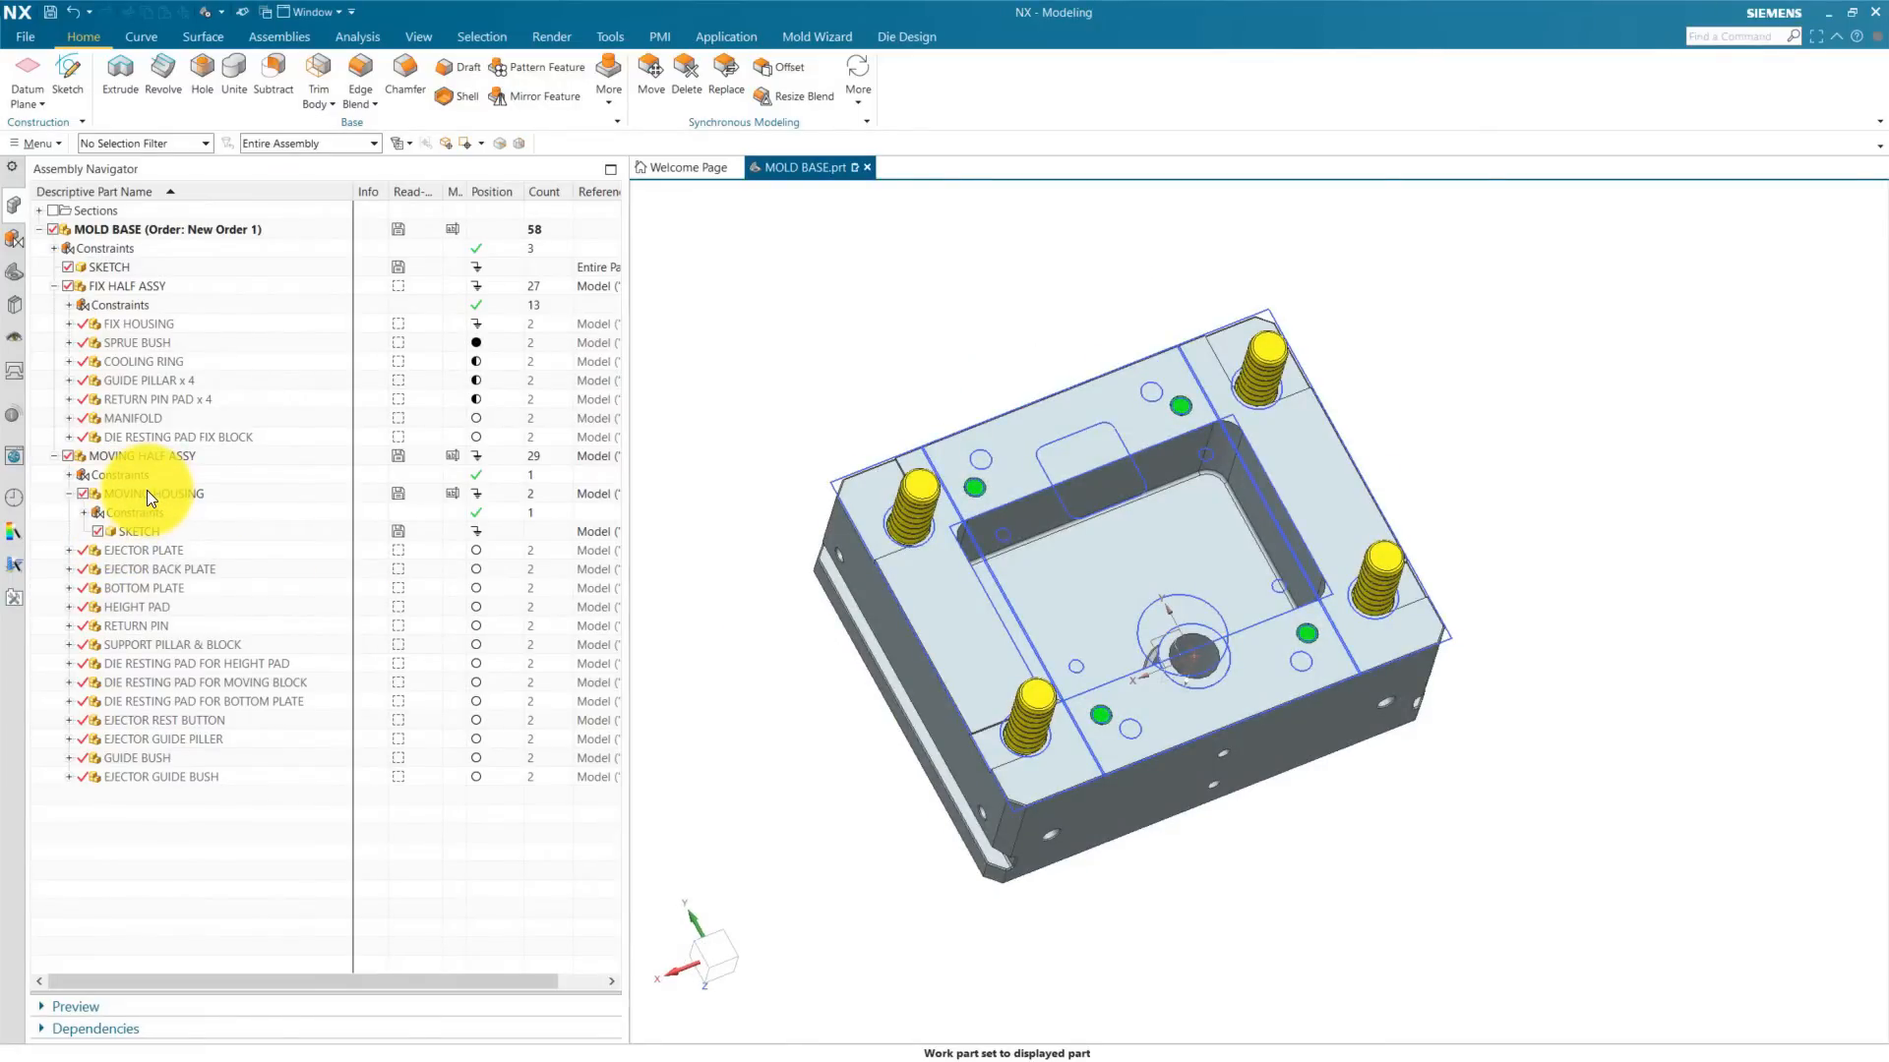
left_click(51, 229)
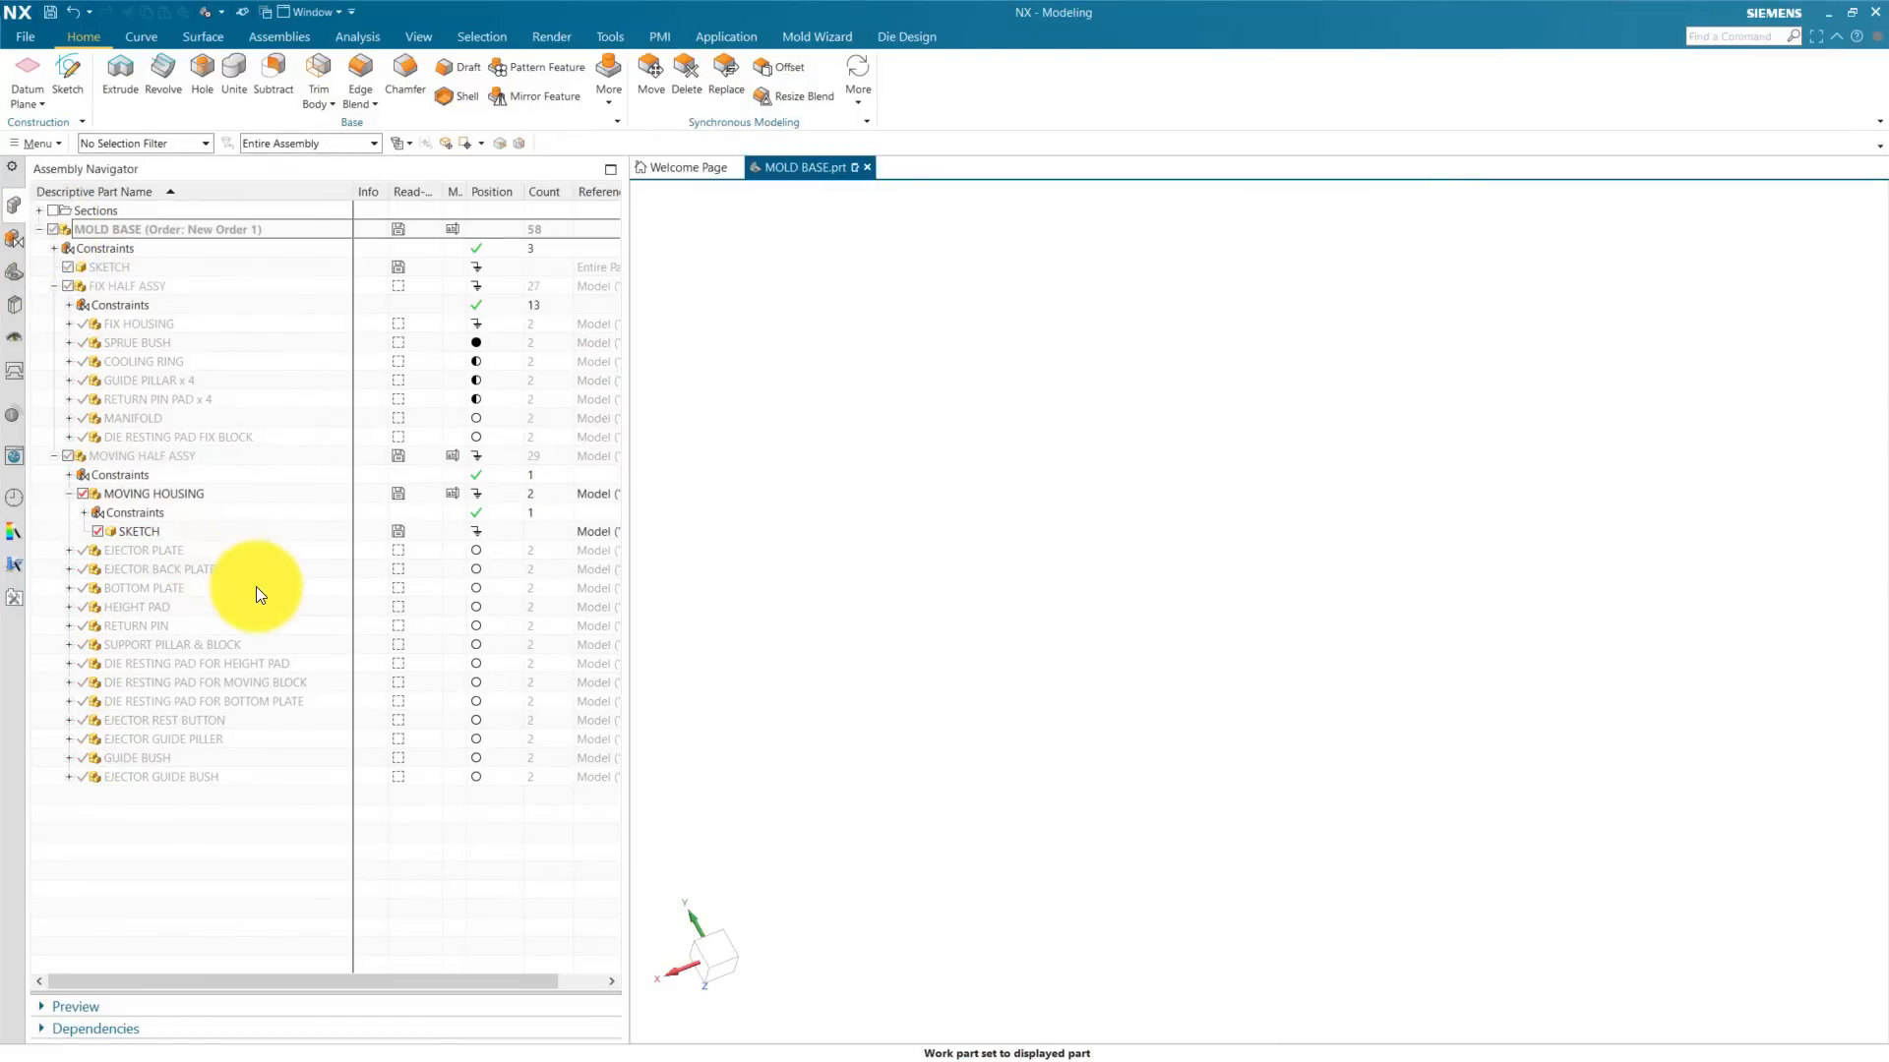
double_click(142, 529)
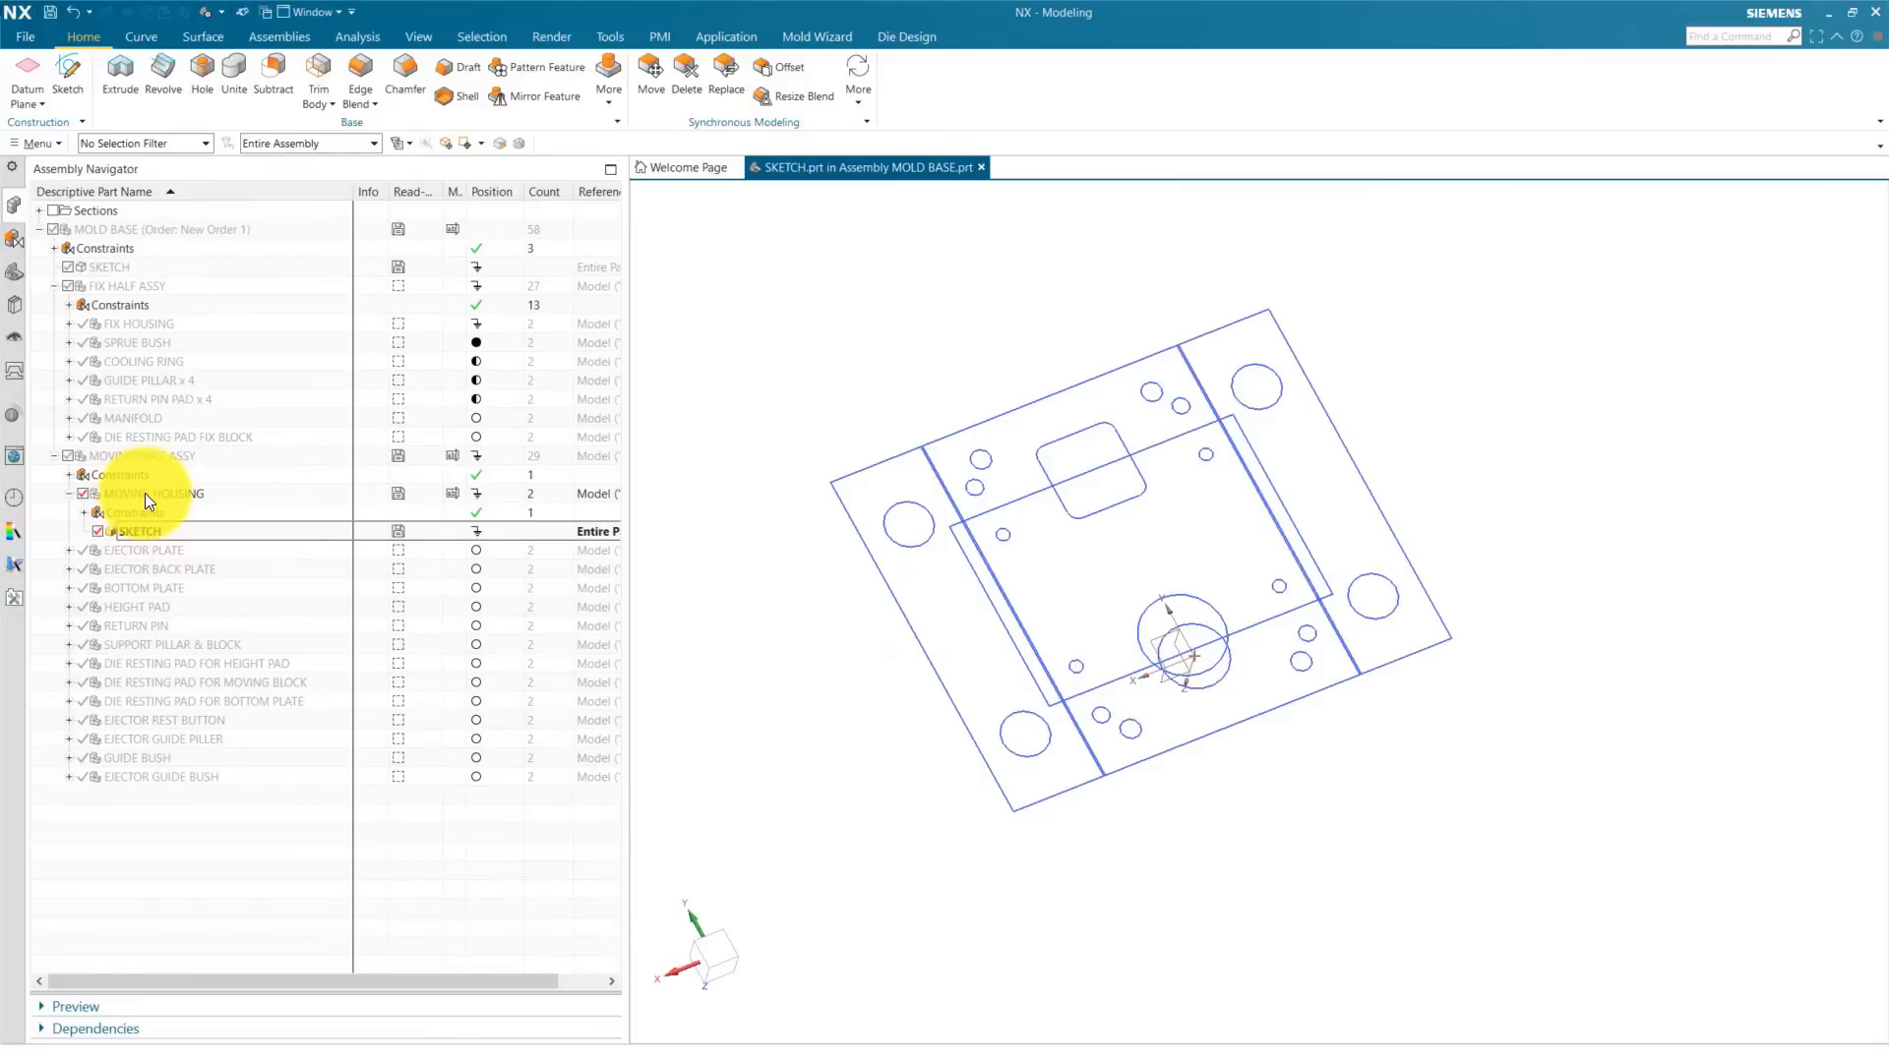
Step: Hide all nine sketches, from DIFFUSER through KNOCKOUT HOLES, in the SKETCH part
left_click(13, 272)
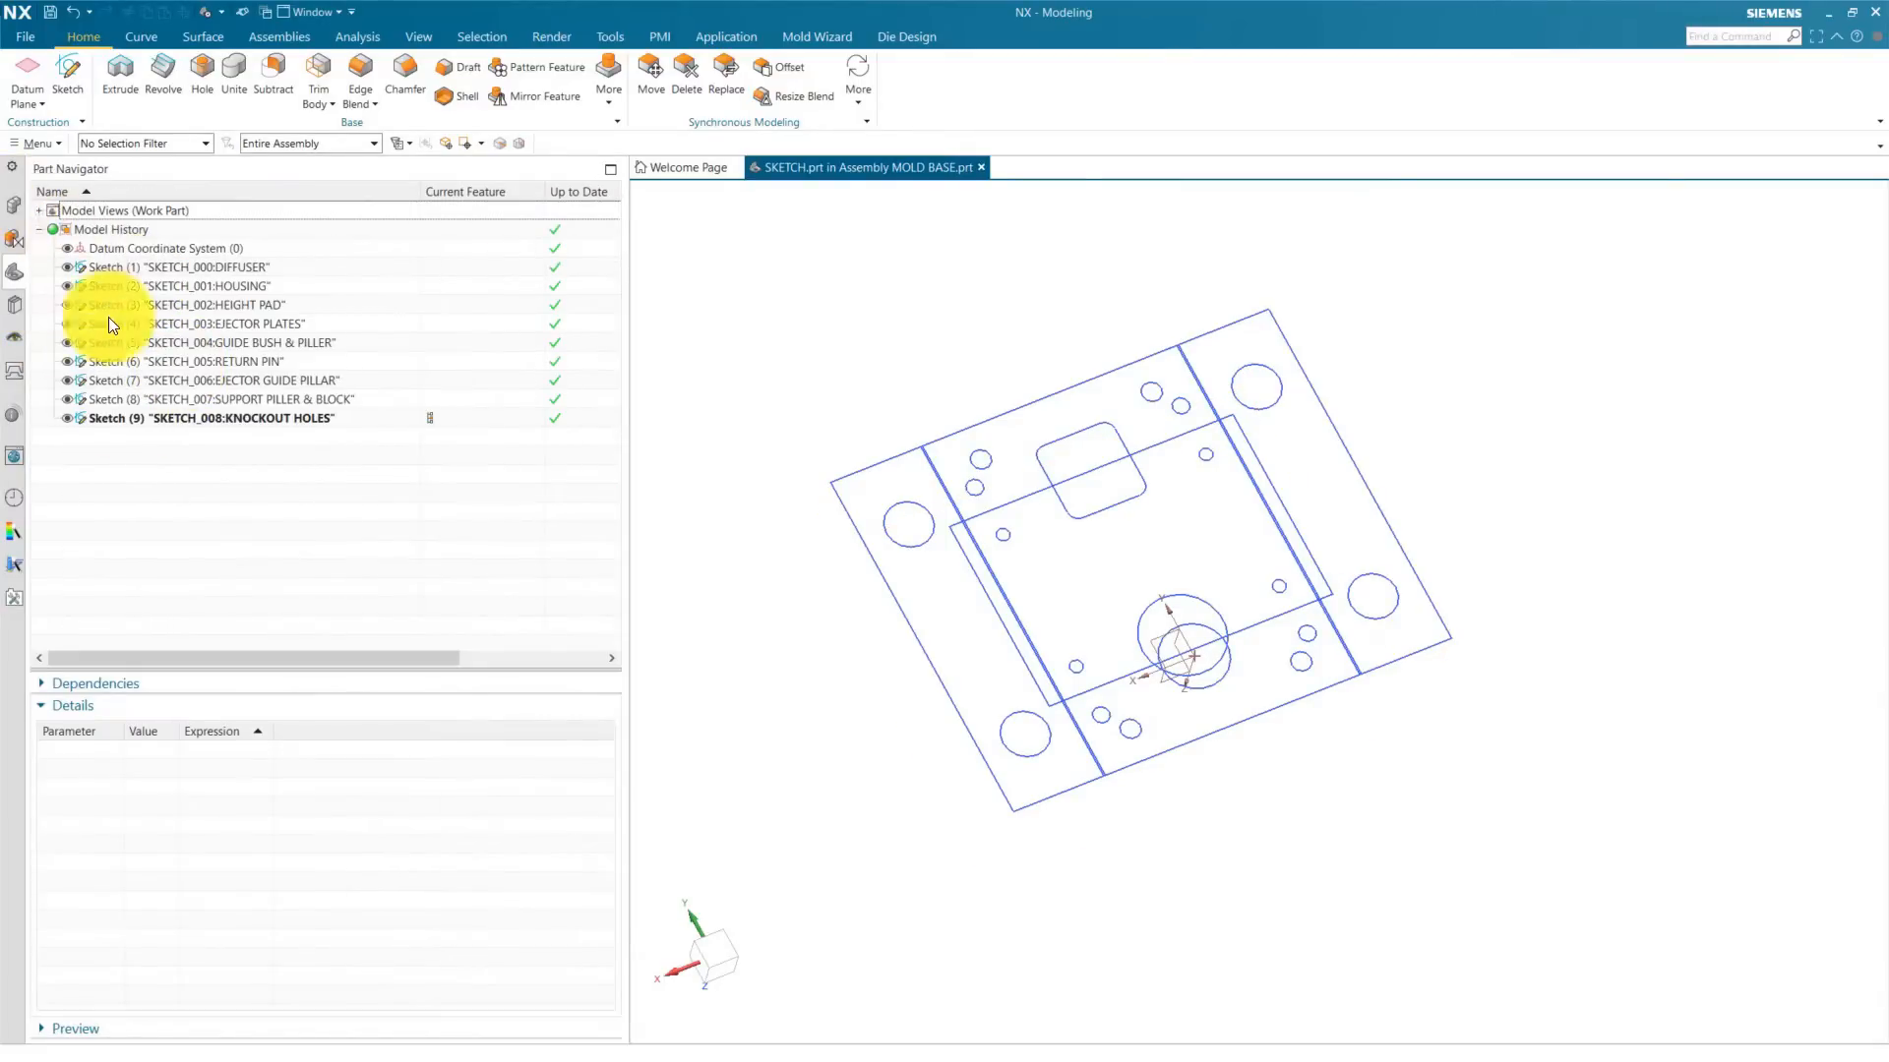
left_click(13, 203)
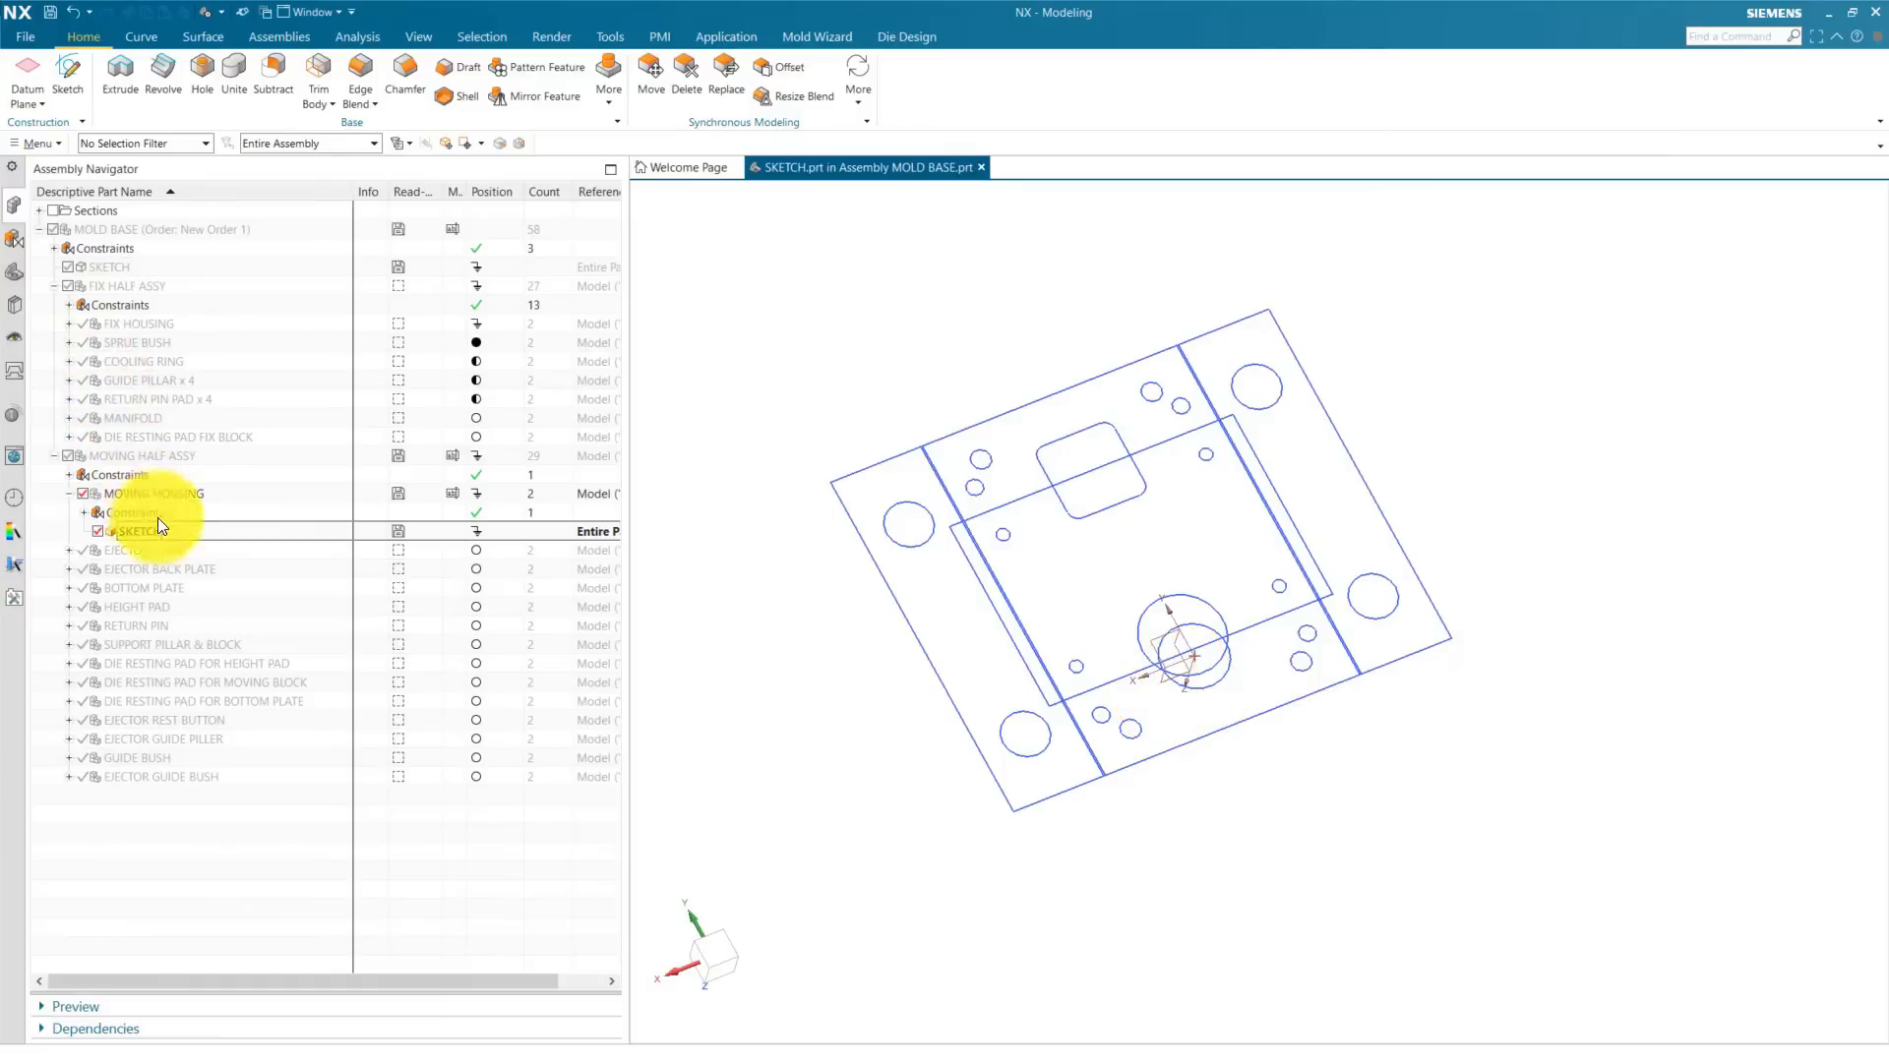
left_click(17, 271)
left_click(66, 267)
left_click(67, 285)
left_click(68, 305)
left_click(69, 323)
left_click(69, 342)
left_click(68, 379)
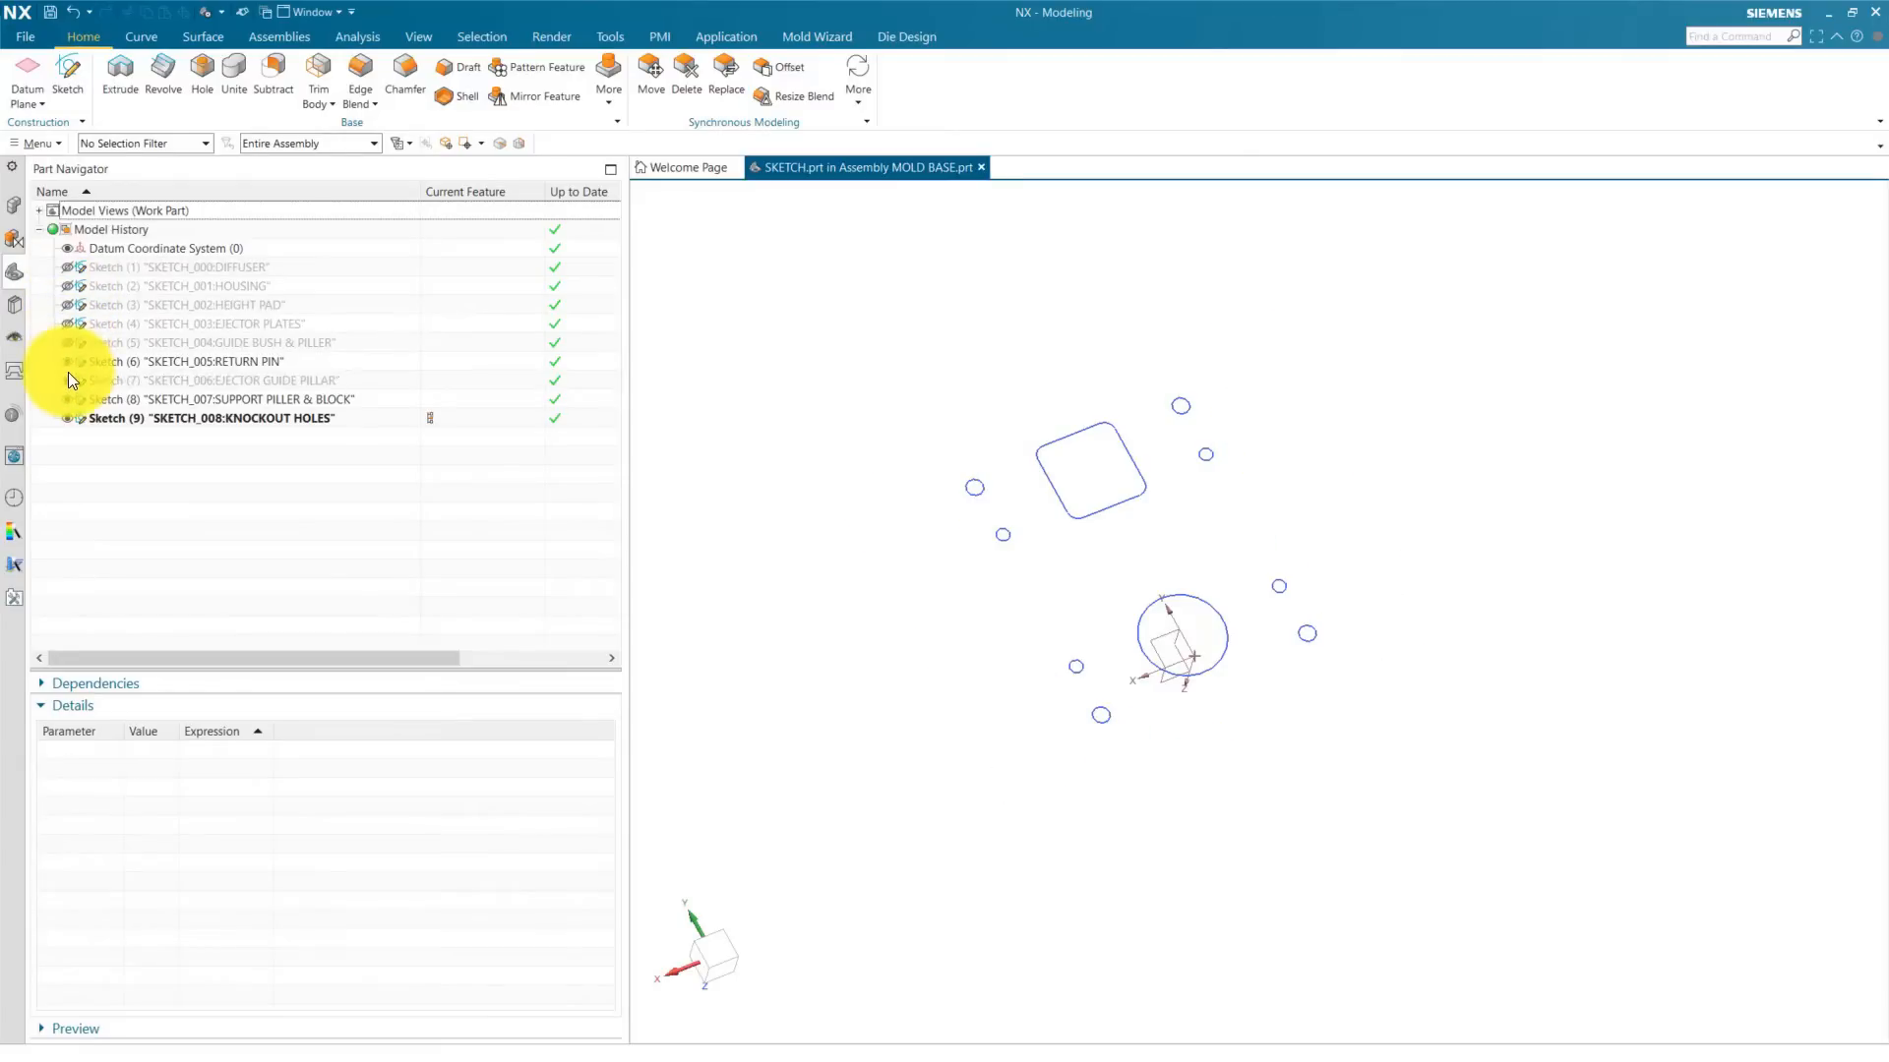
left_click(67, 380)
left_click(69, 399)
left_click(67, 418)
left_click(68, 379)
left_click(68, 361)
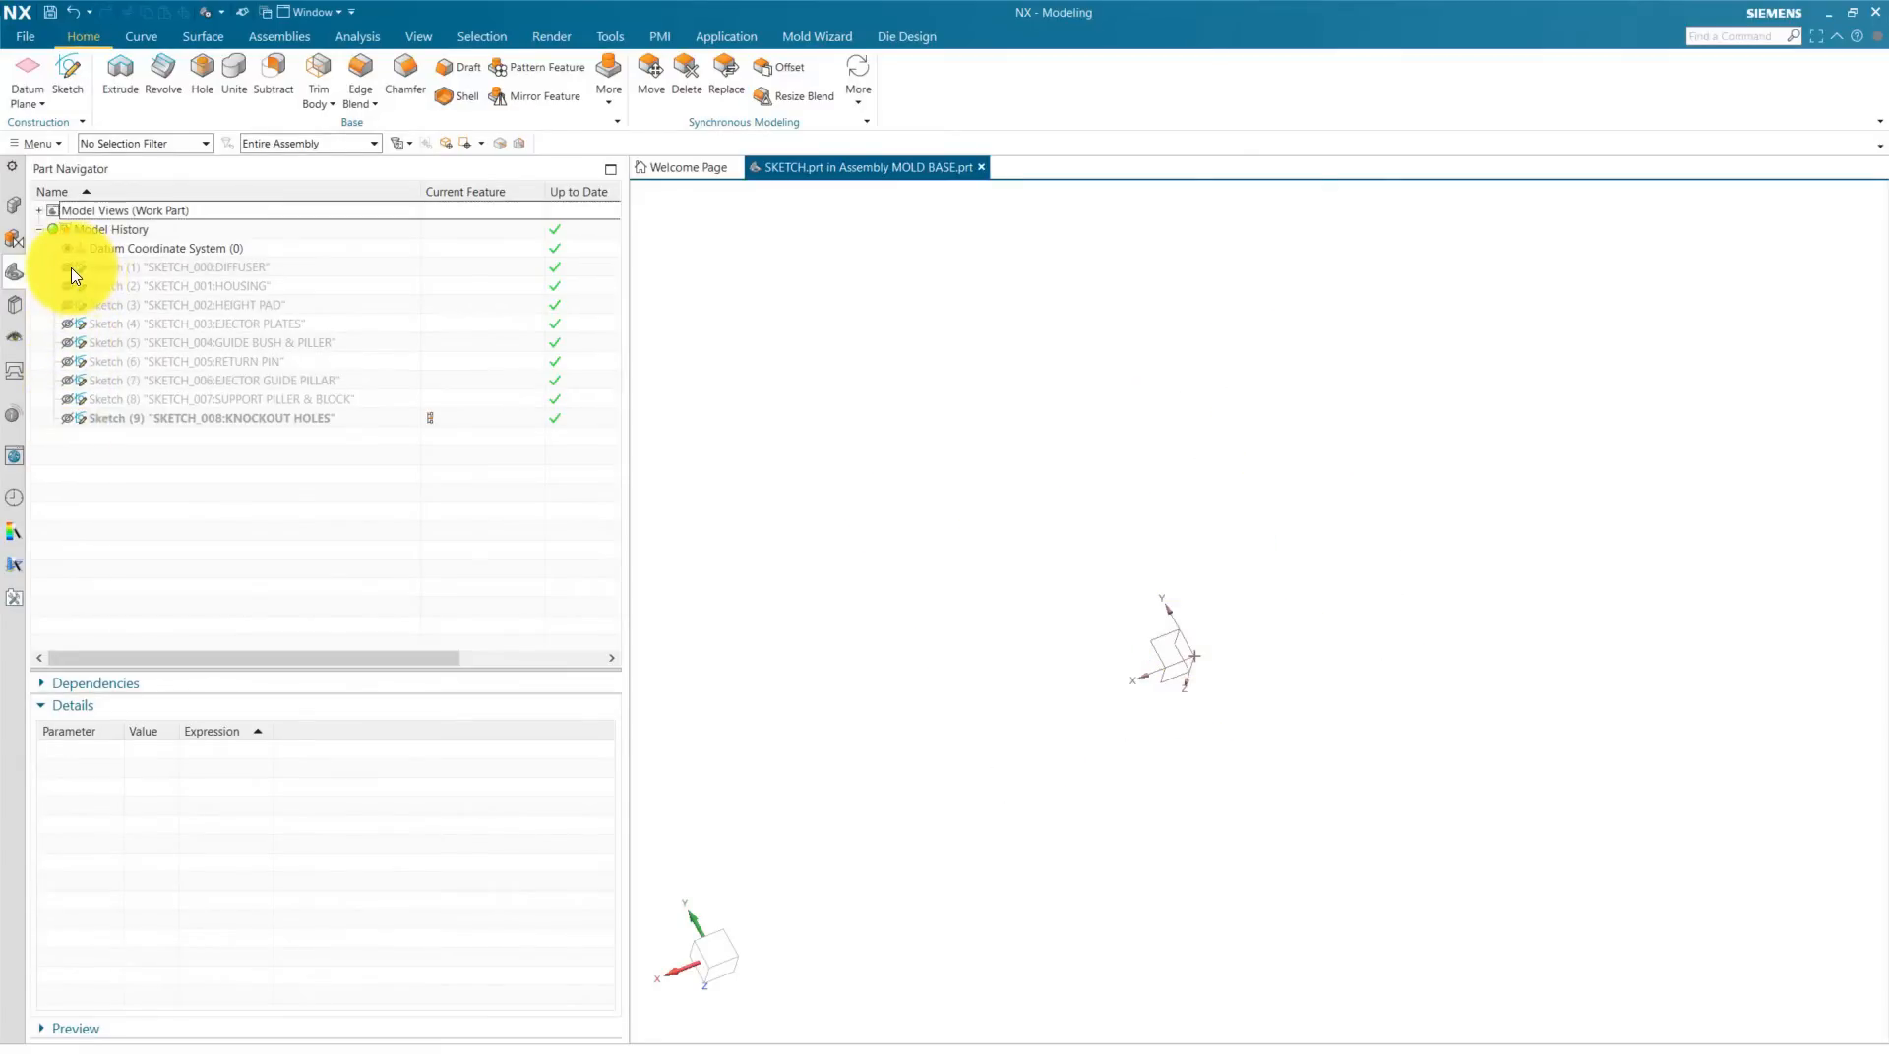
Step: Show only the DIFFUSER, HOUSING and GUIDE BUSH & PILLER sketches
left_click(70, 268)
left_click(67, 286)
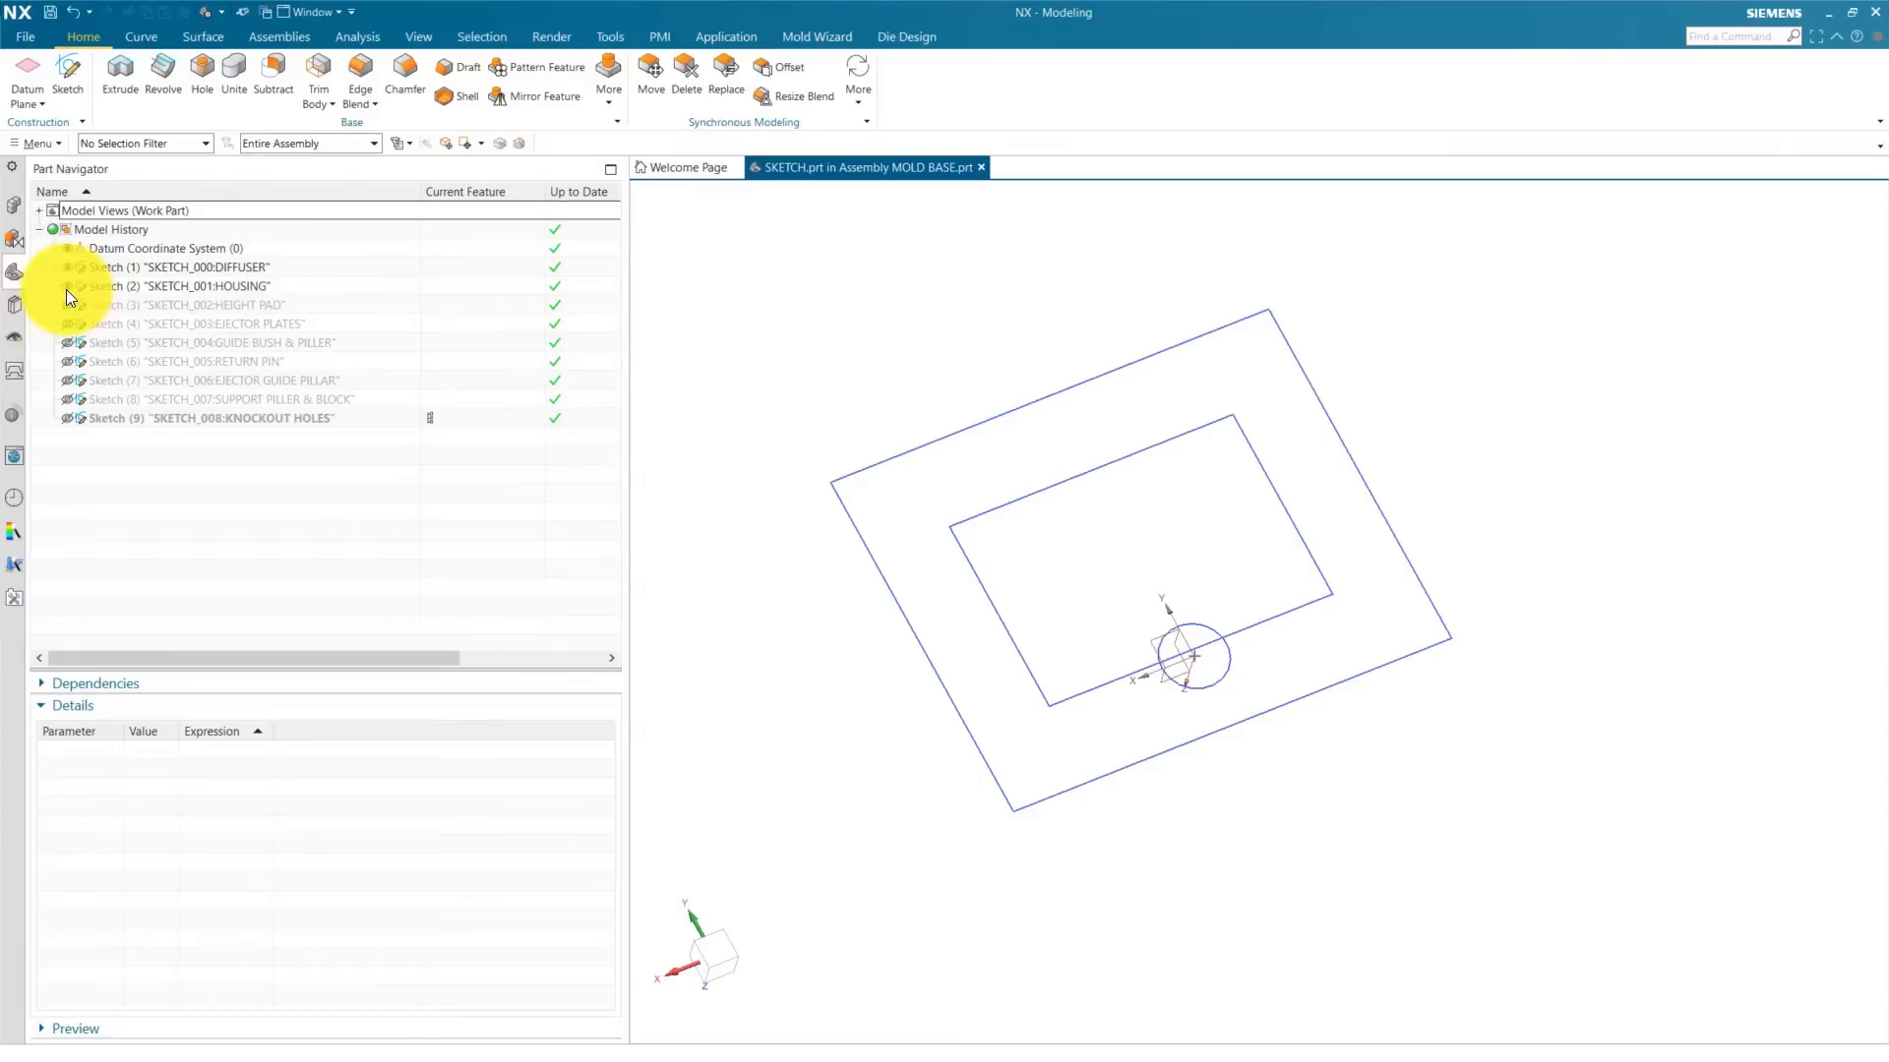
left_click(68, 342)
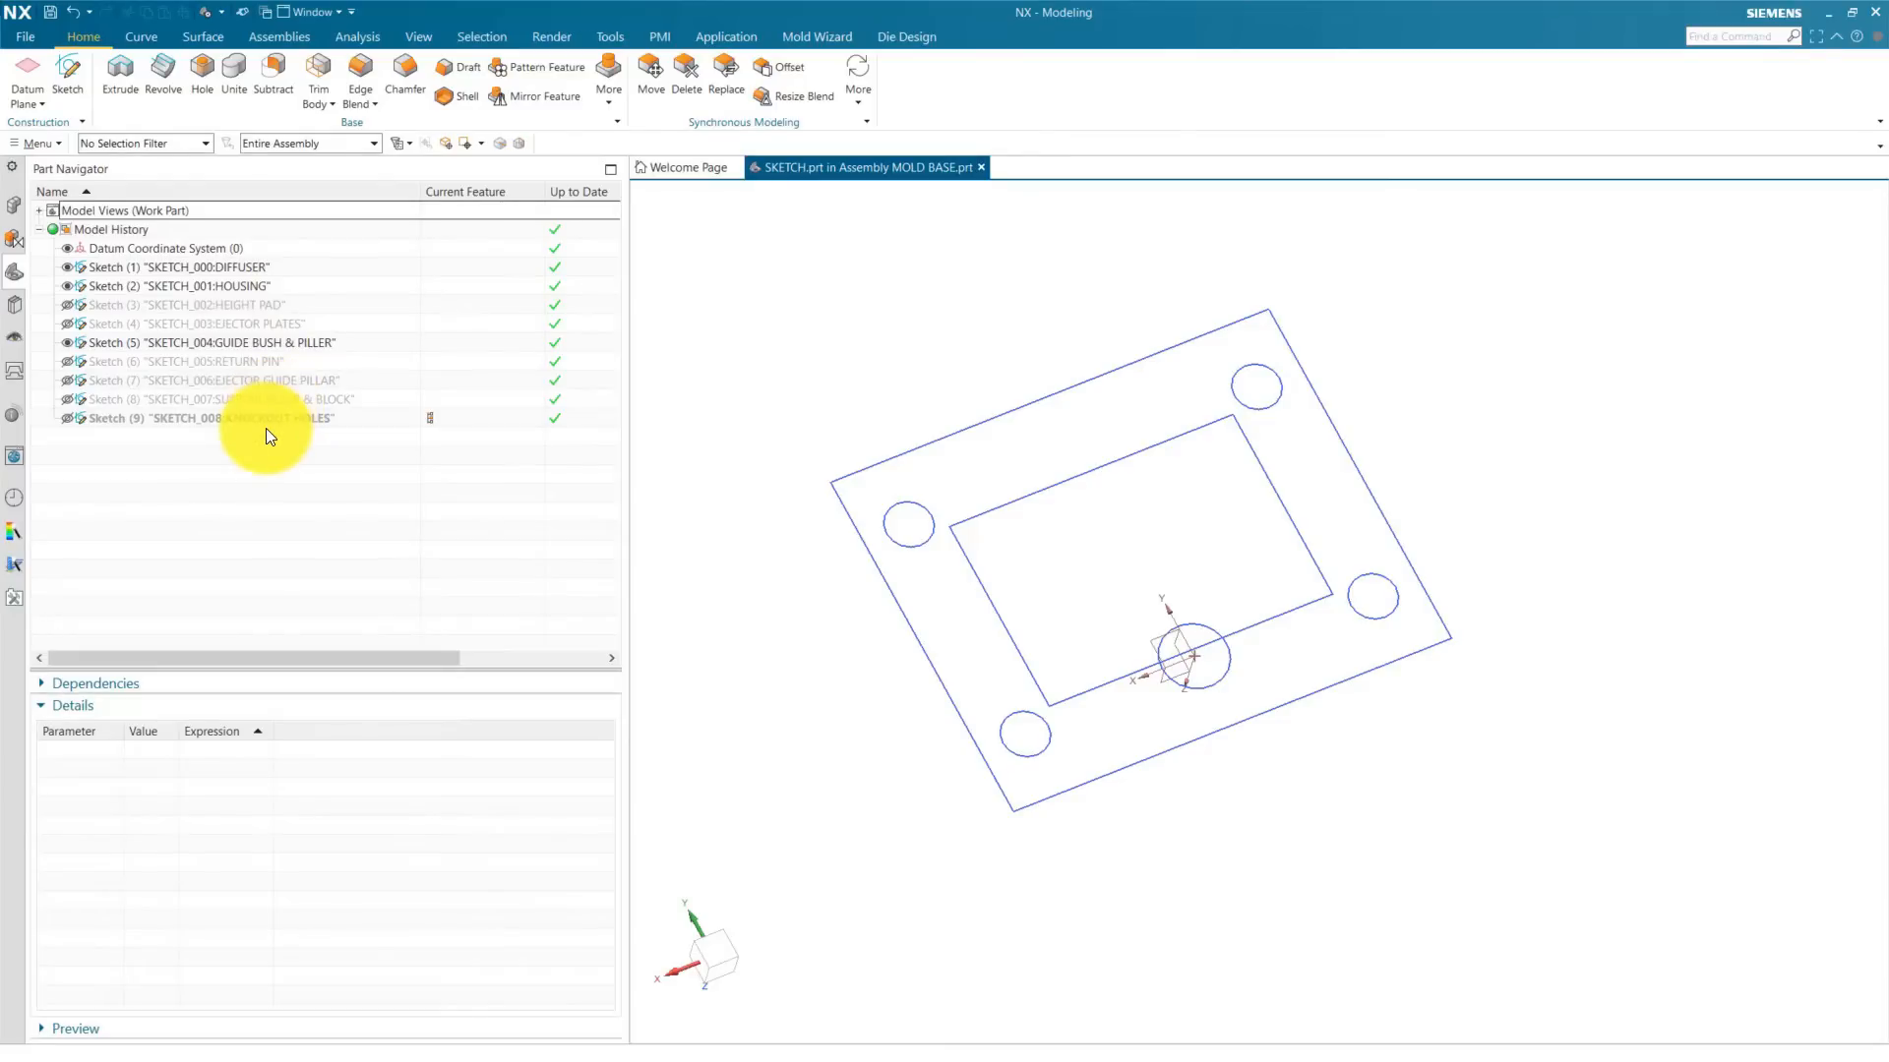
Step: Make the MOVING HOUSING component the work part and display its model history
left_click(14, 207)
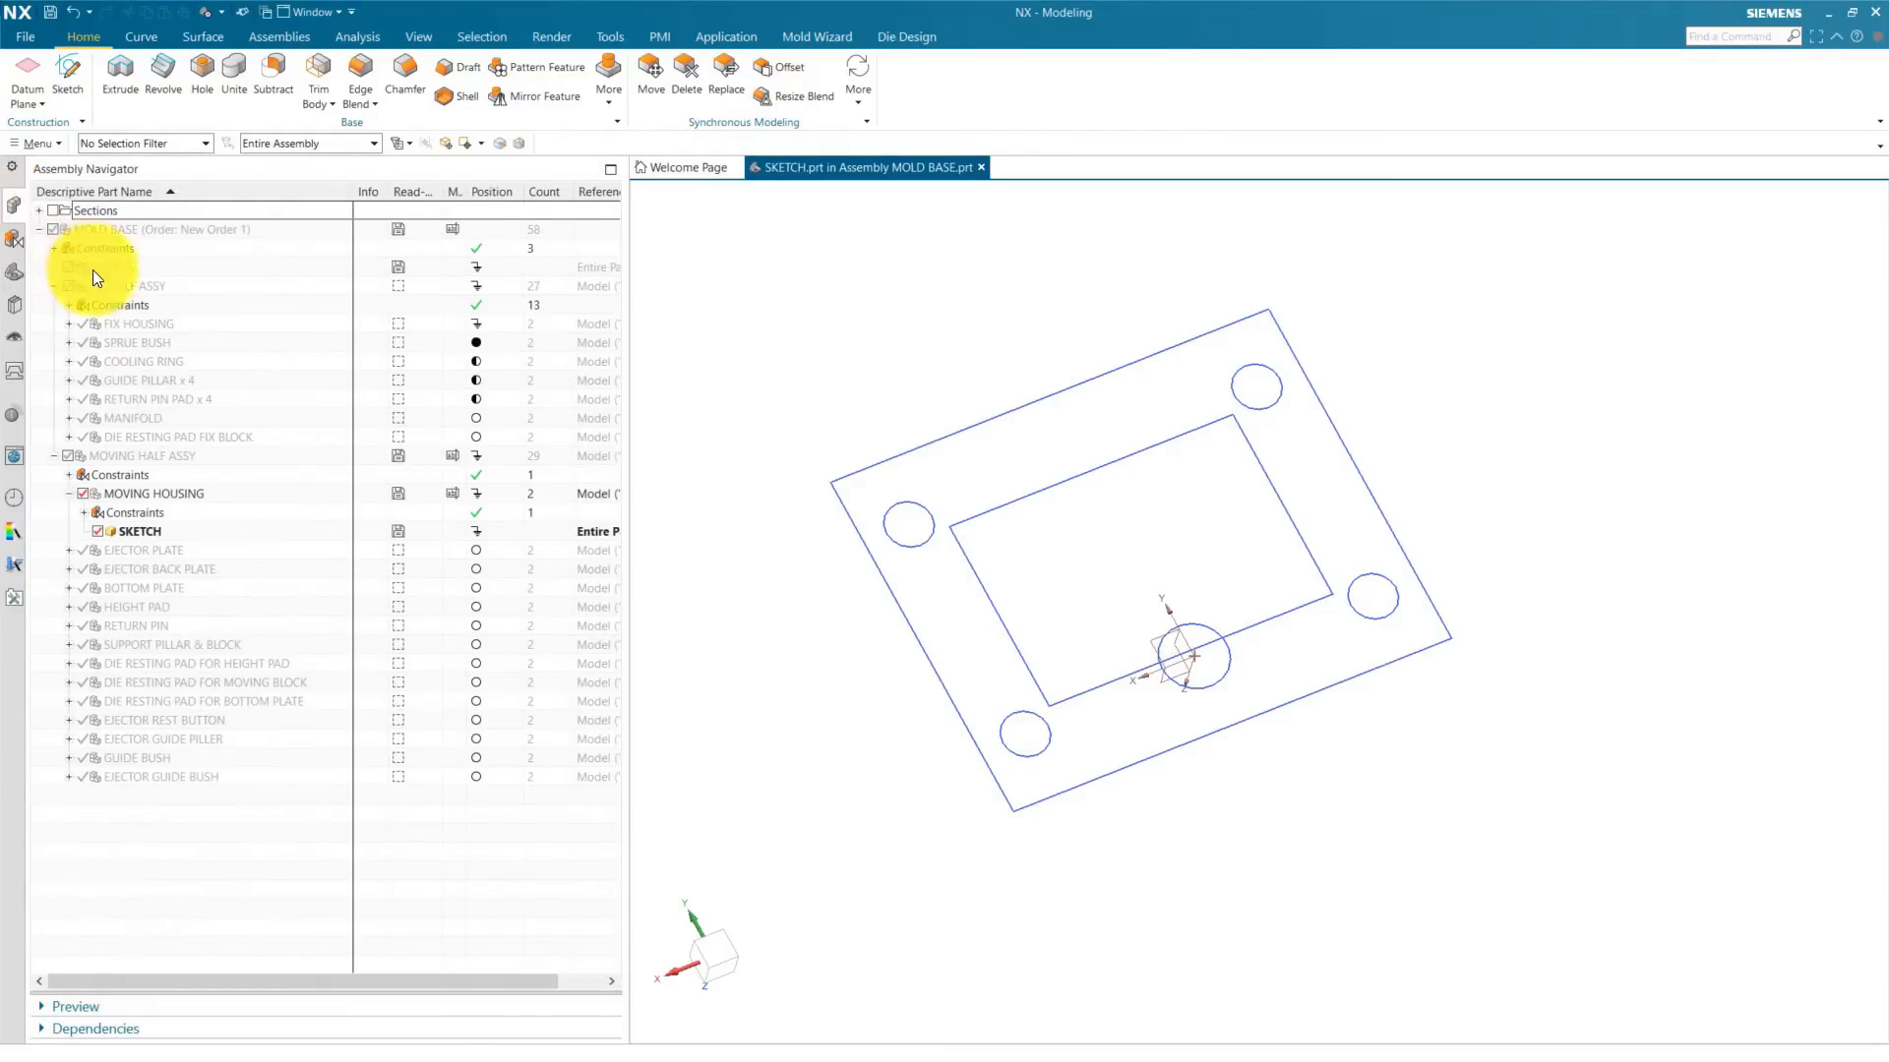
double_click(169, 492)
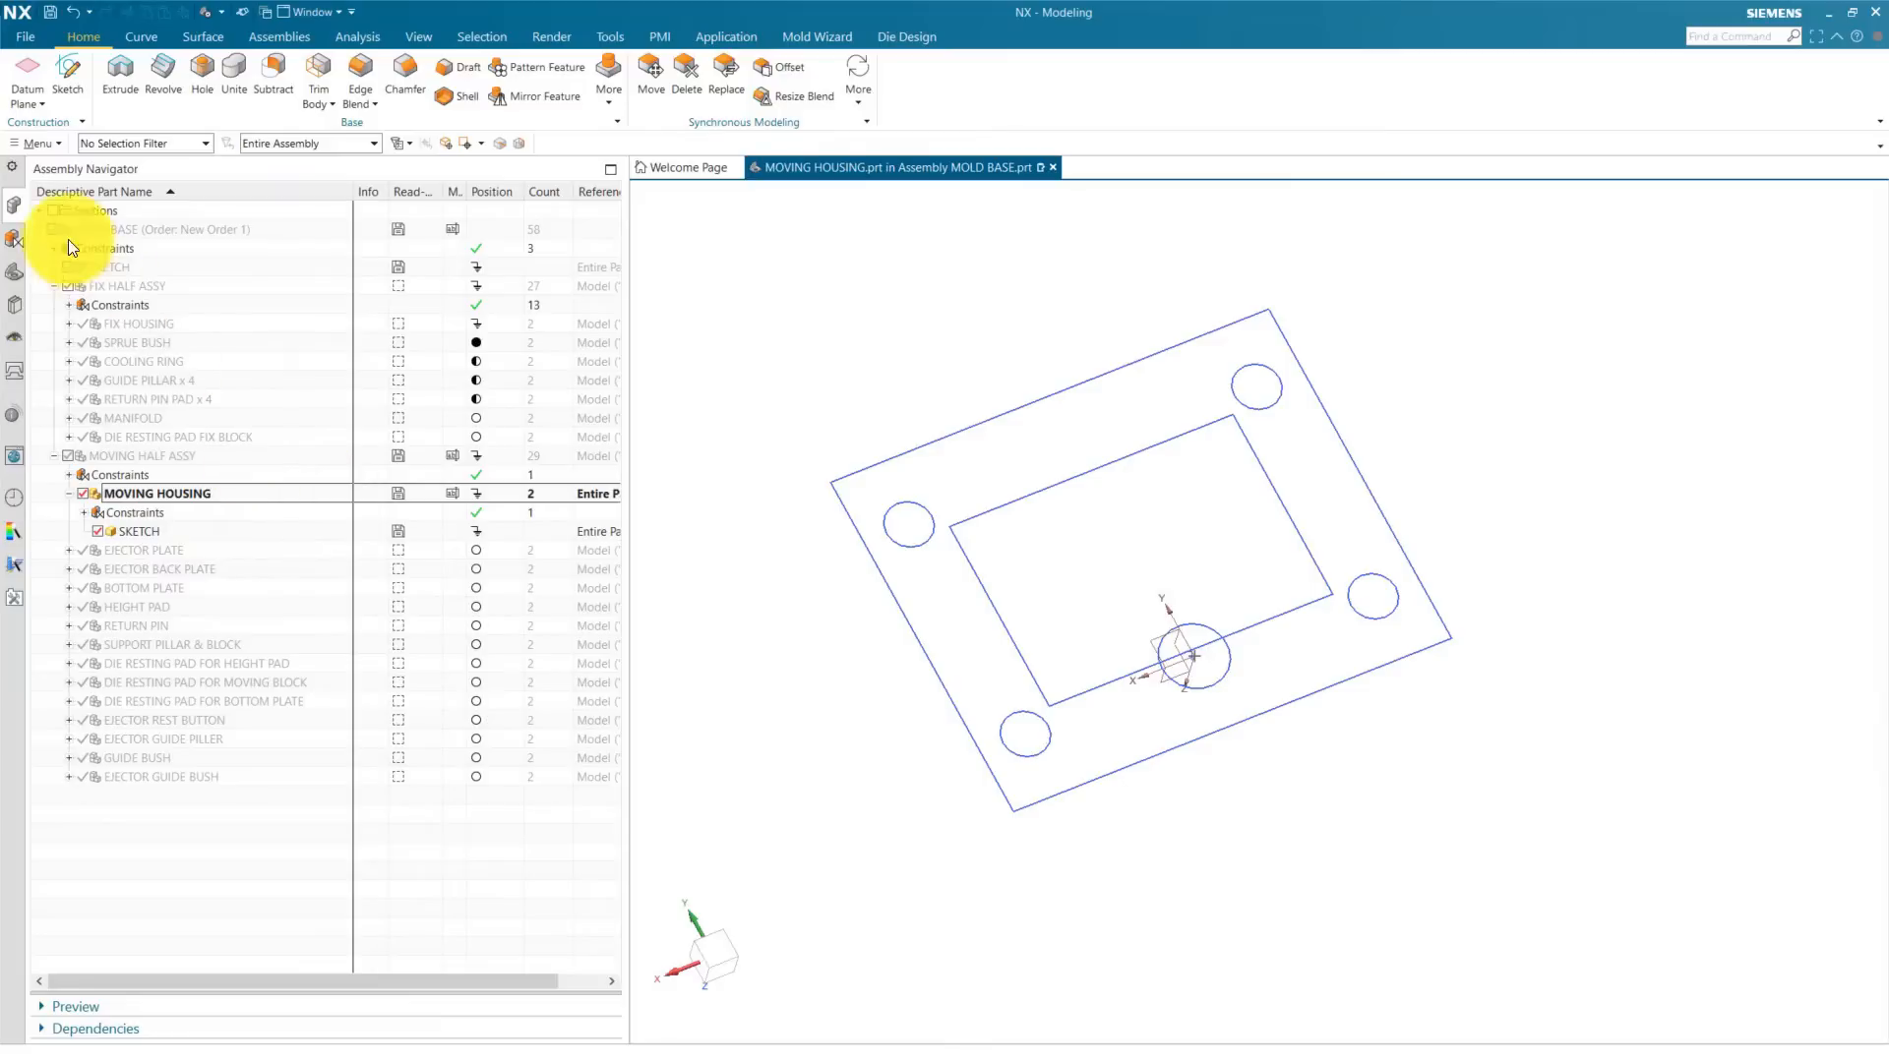
left_click(17, 274)
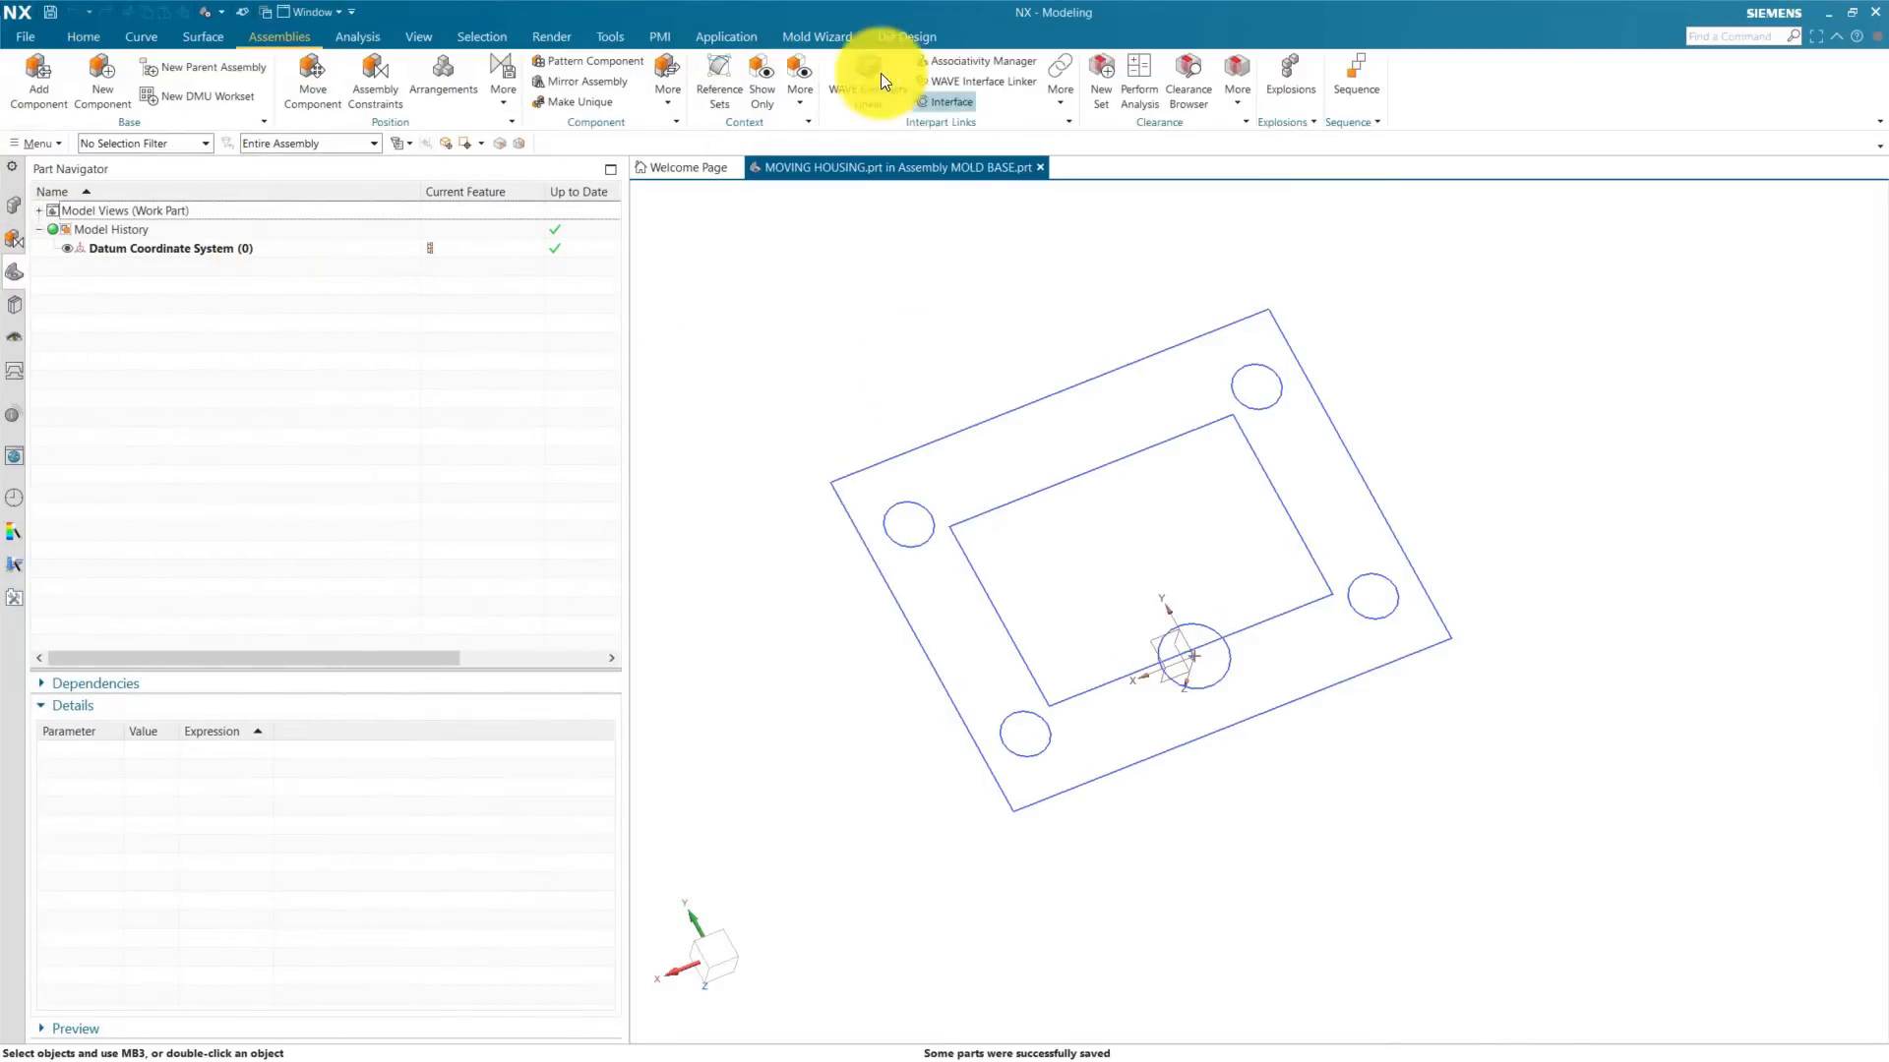
Step: Link the HOUSING, GUIDE BUSH & PILLER and DIFFUSER sketches into MOVING HOUSING using the WAVE Geometry Linker
left_click(871, 72)
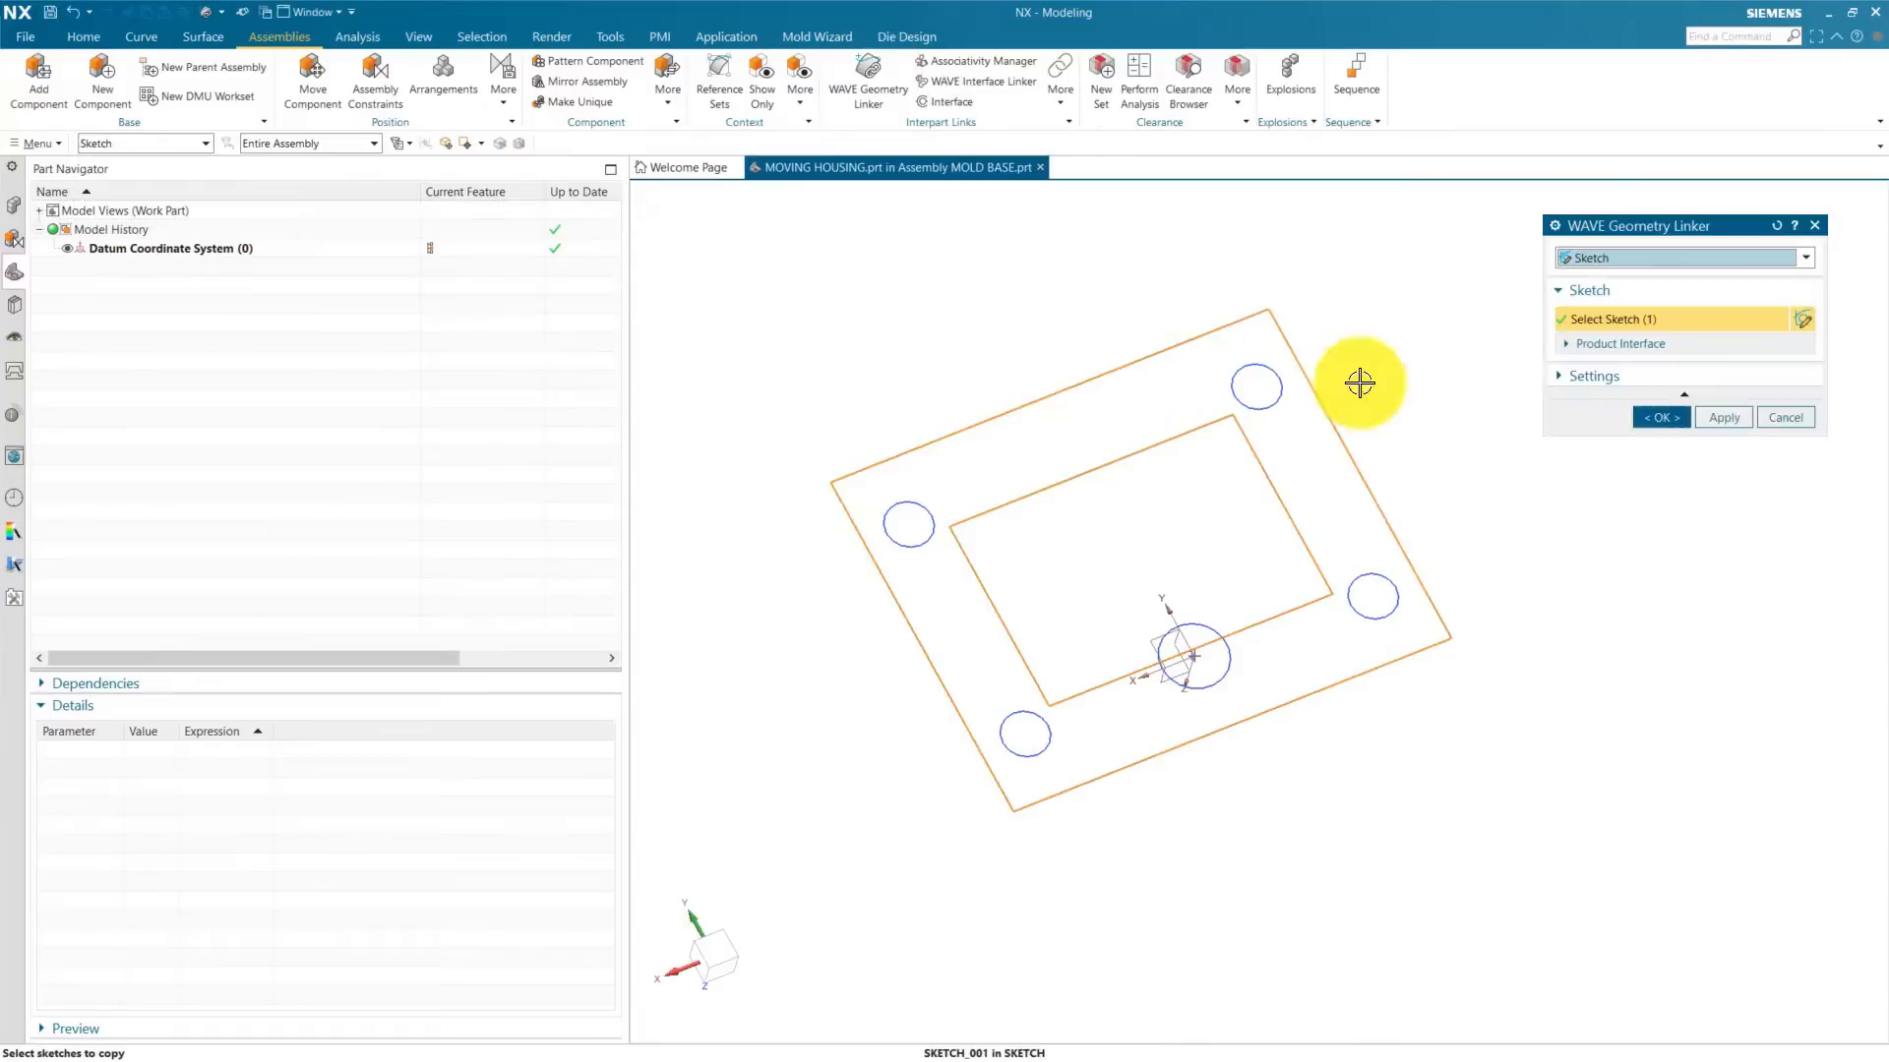
left_click(1723, 417)
left_click(1283, 389)
left_click(1726, 419)
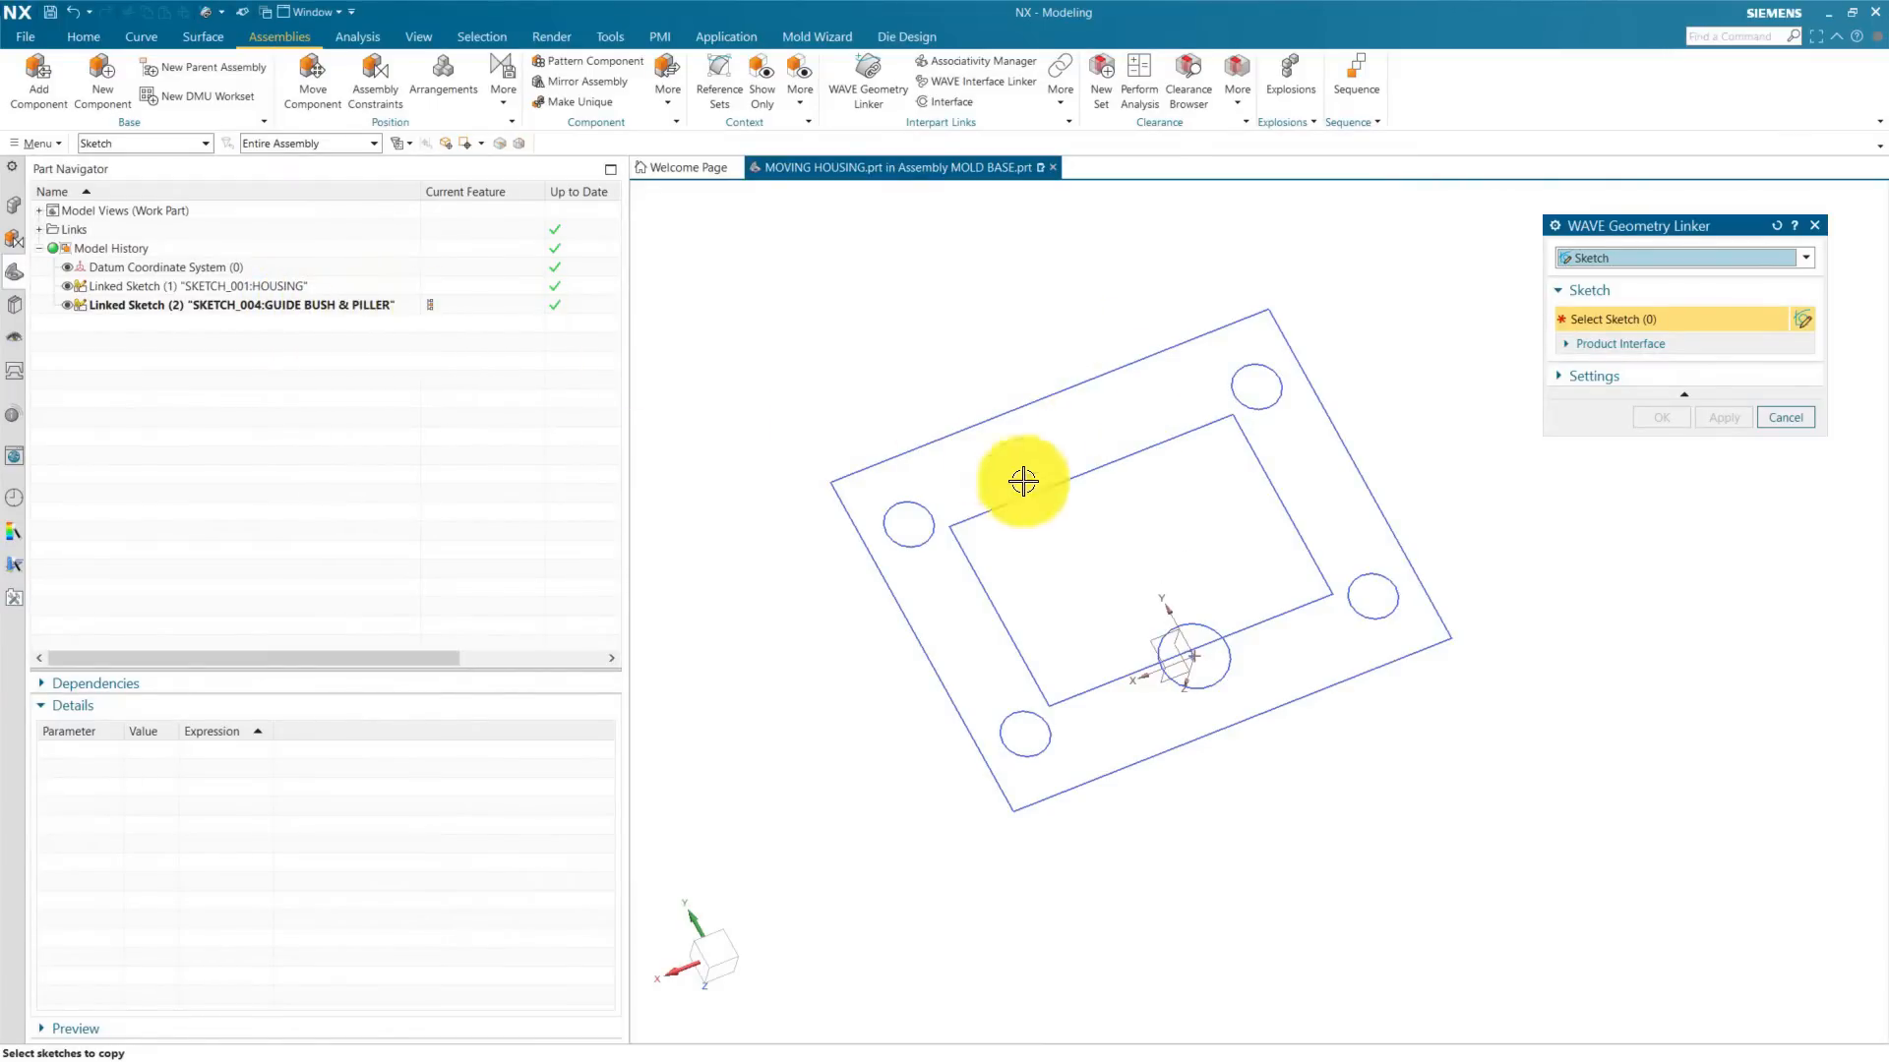
left_click(1202, 626)
left_click(1733, 418)
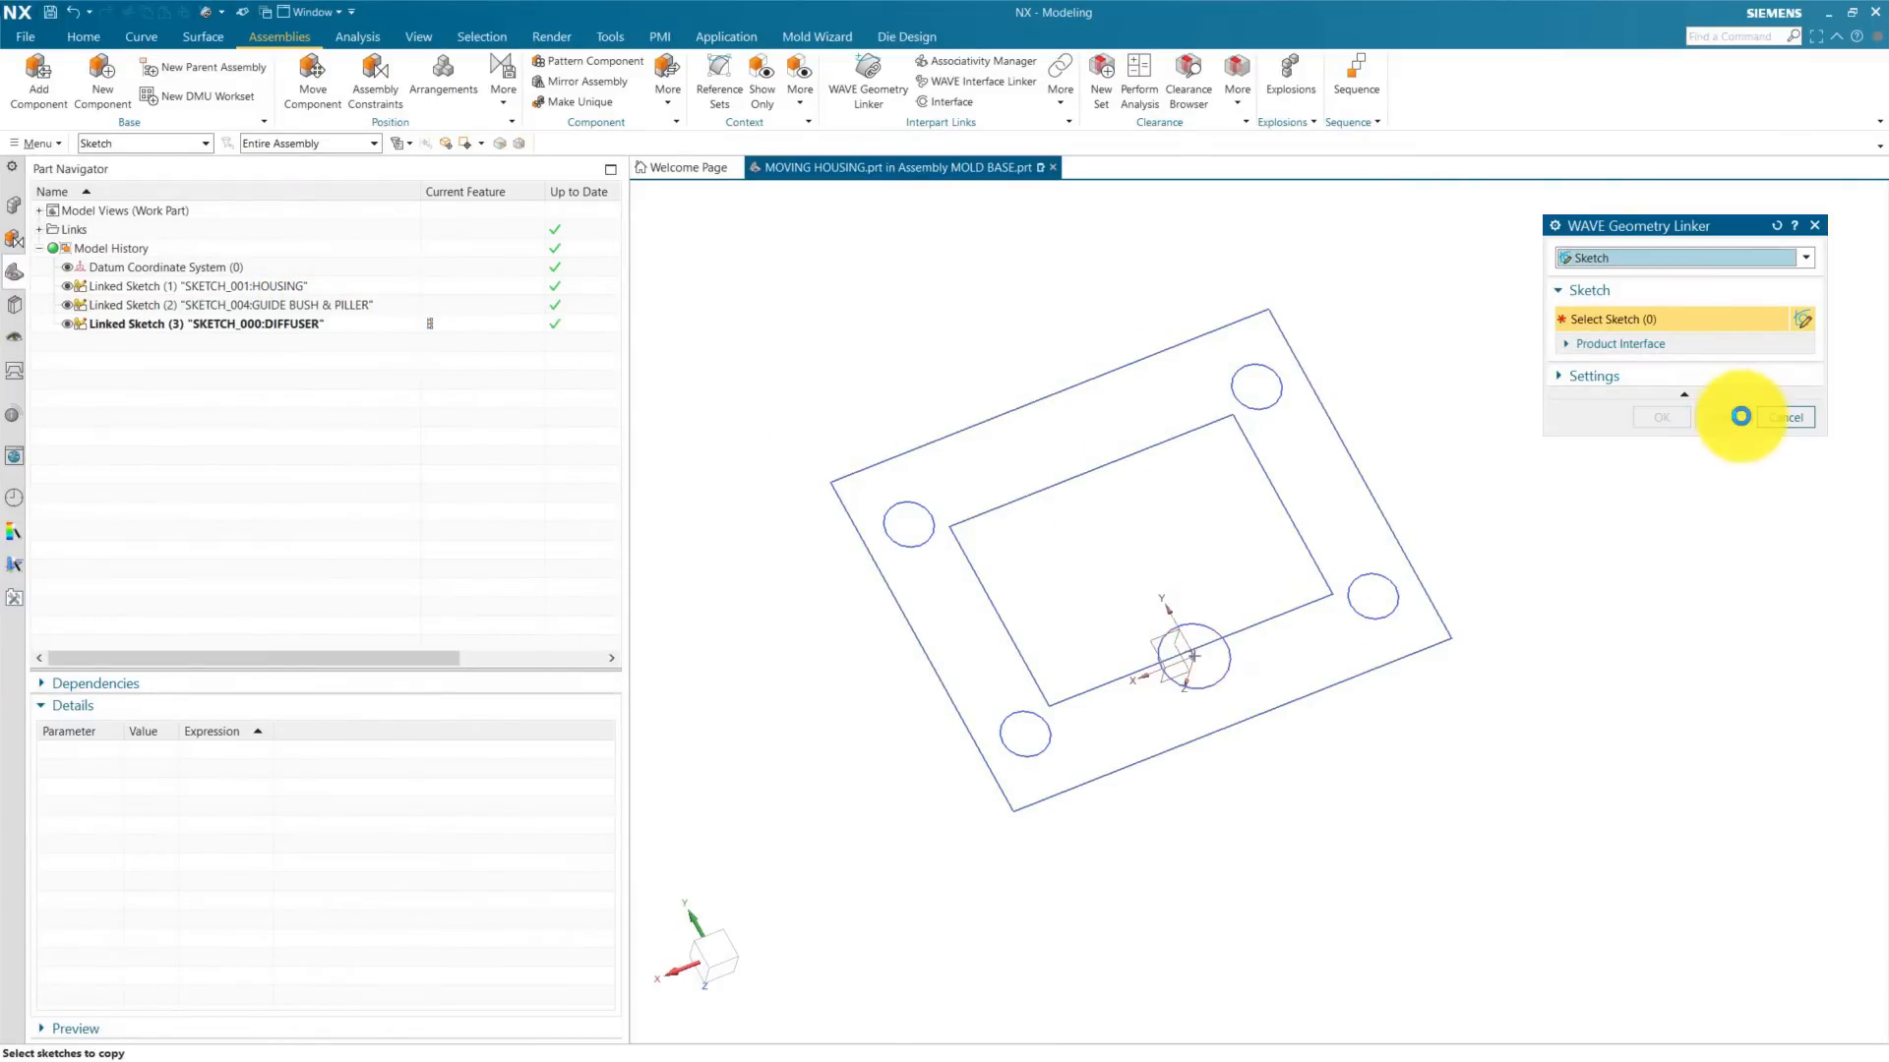
left_click(1804, 430)
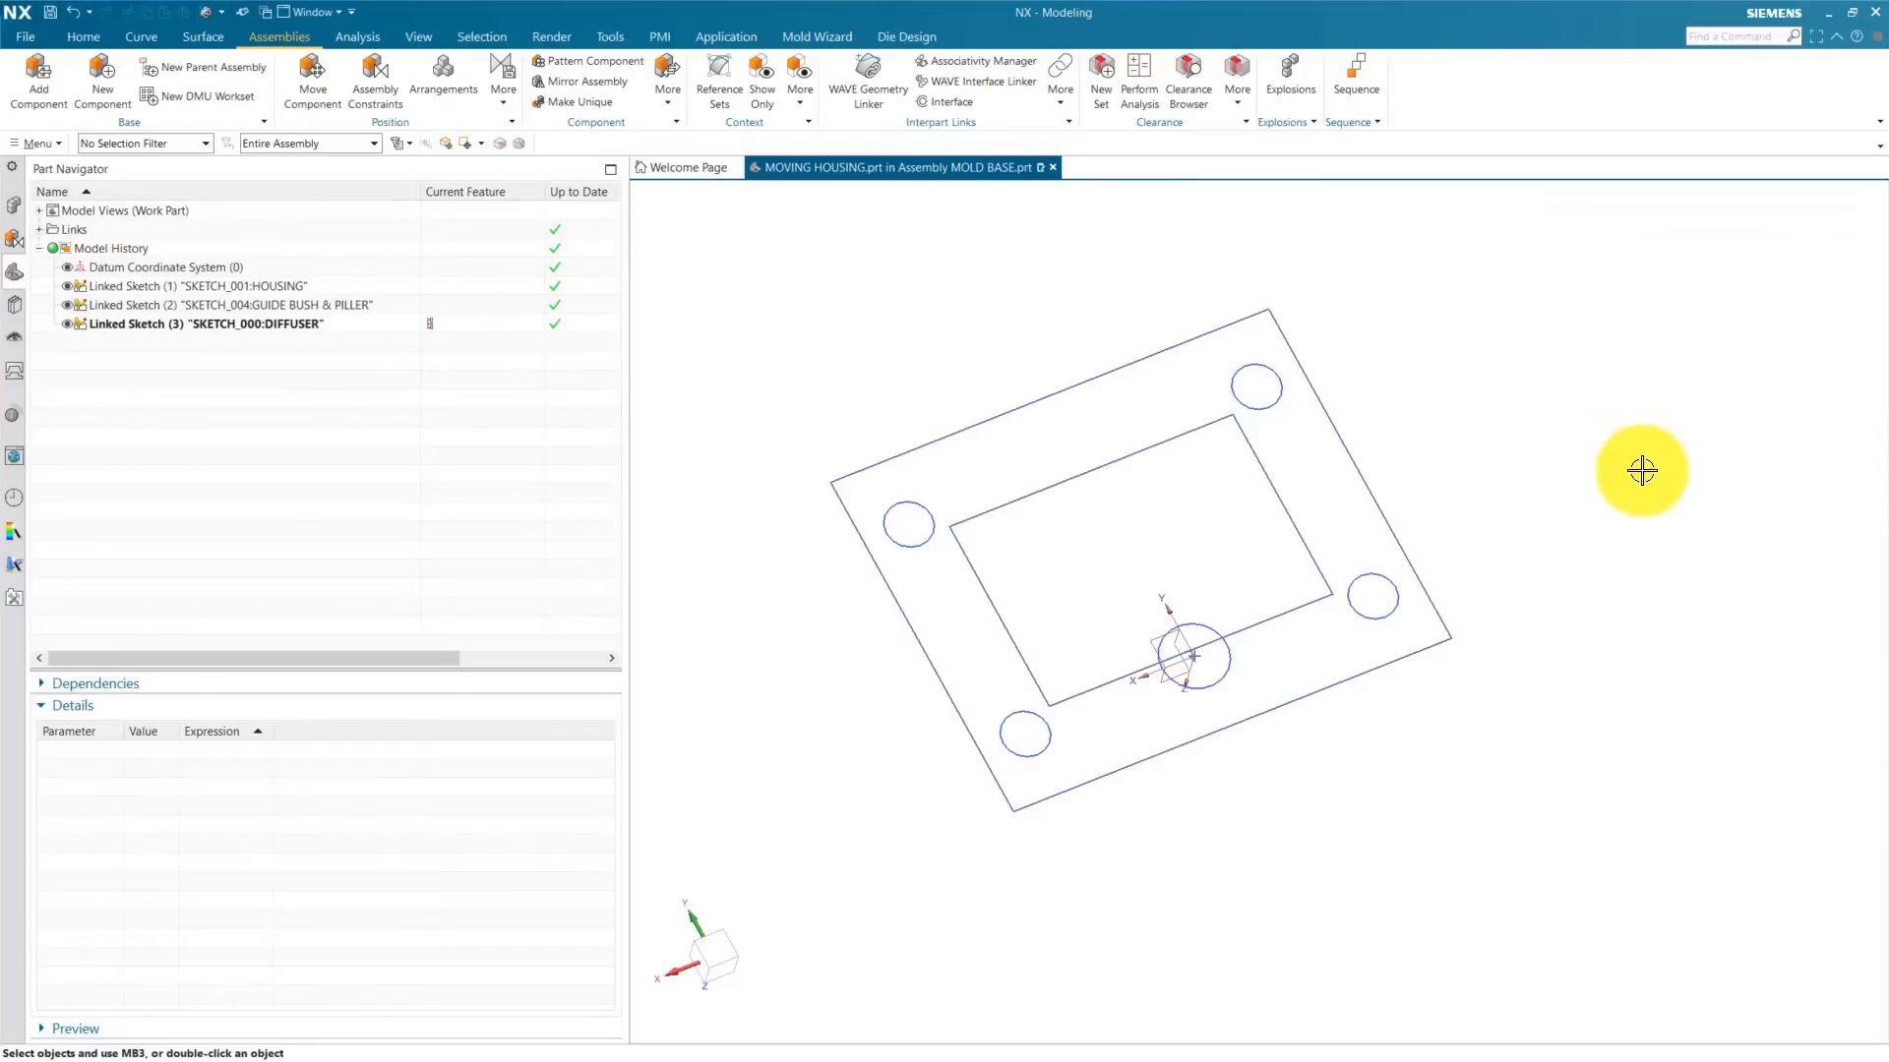
Step: Highlight each of the three linked sketches in turn to check its geometry
left_click(258, 285)
left_click(252, 307)
left_click(254, 323)
Step: Hide the original SKETCH component under MOVING HOUSING and show the FIX HOUSING component as reference
left_click(22, 207)
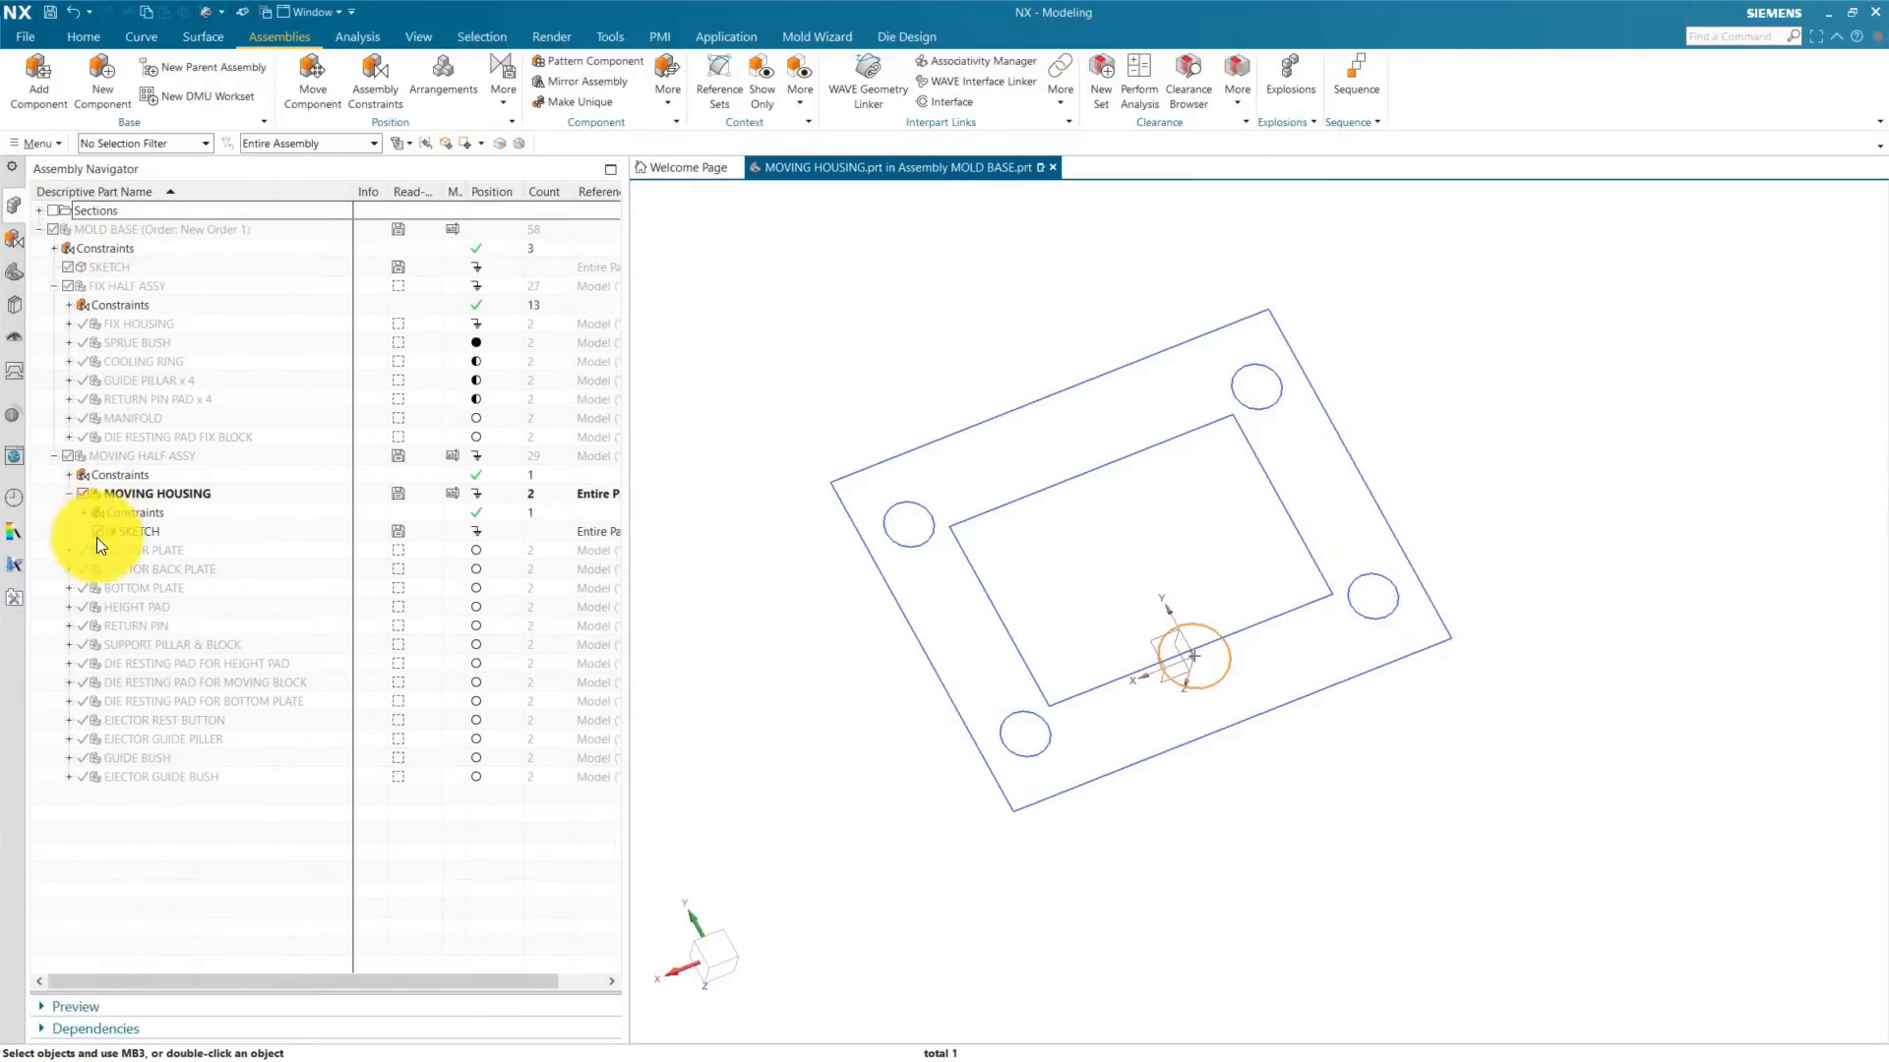
left_click(18, 271)
key("Escape")
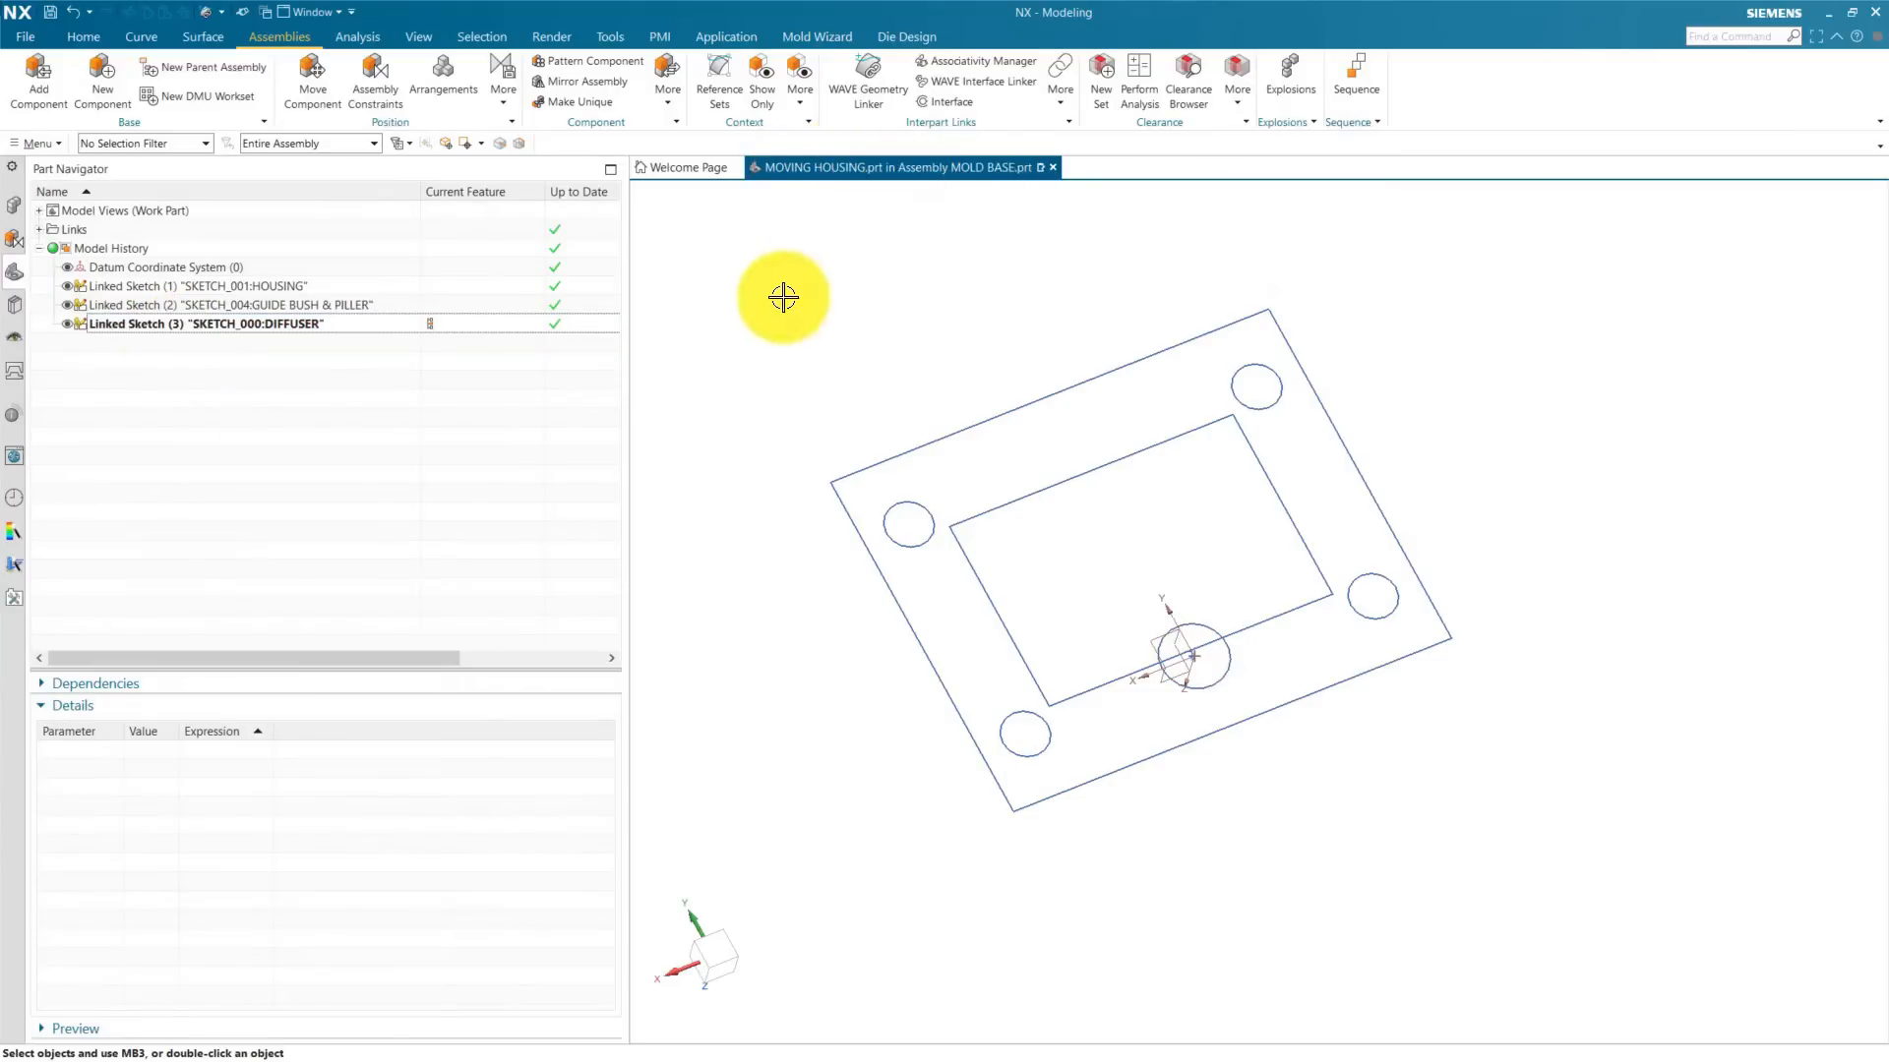
left_click(13, 204)
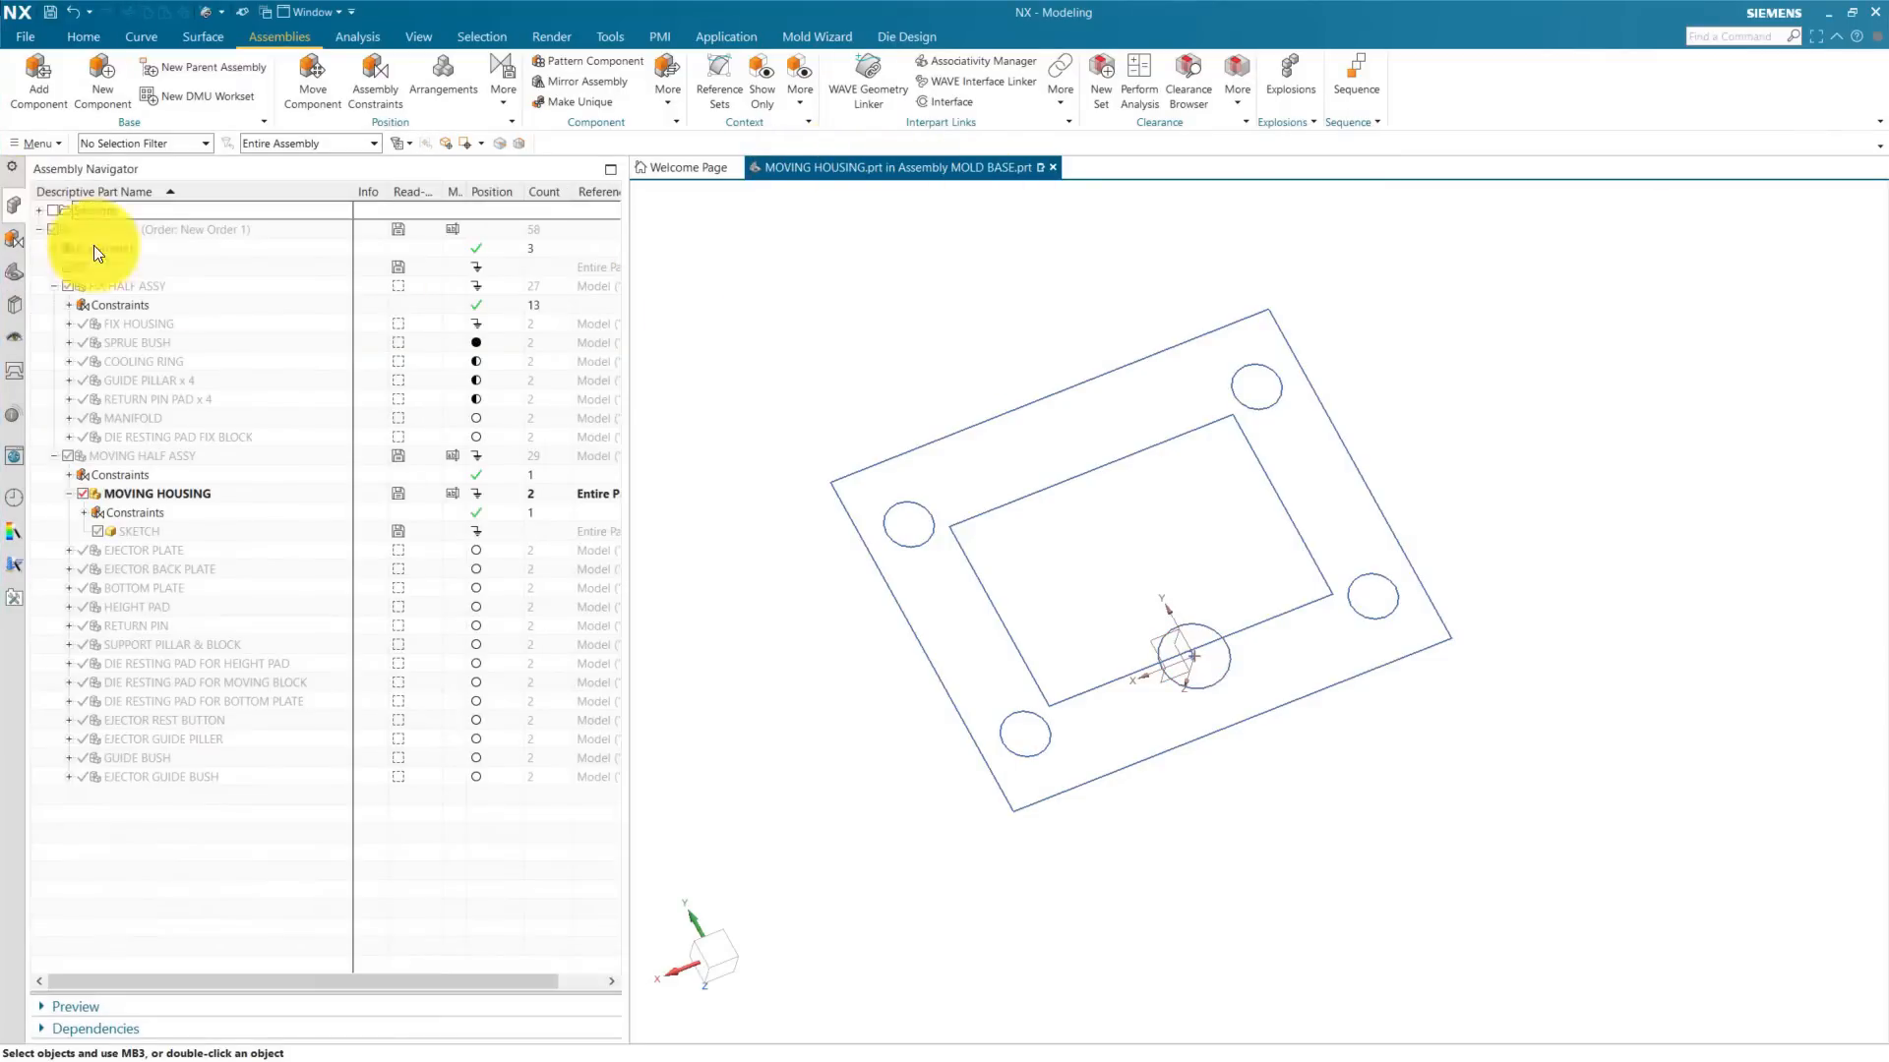
left_click(80, 325)
left_click(22, 287)
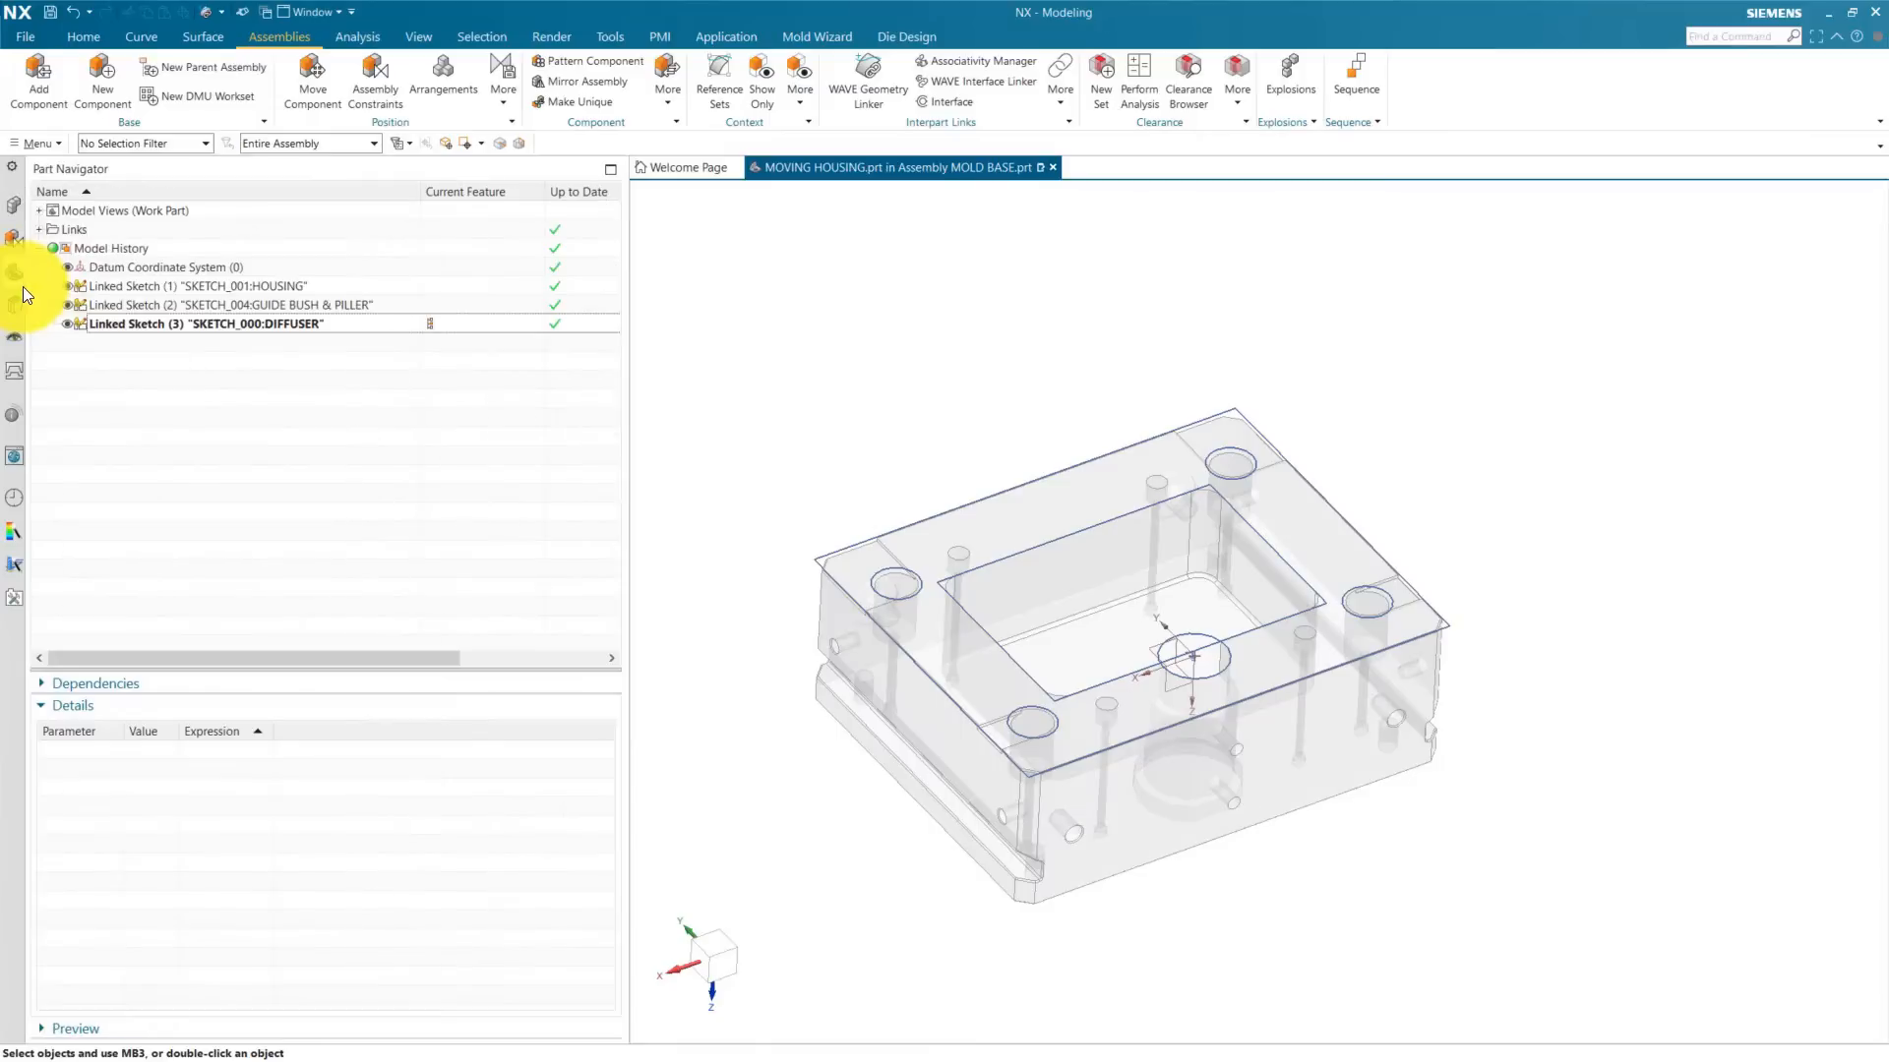
Step: Extrude the linked HOUSING sketch 205 mm away from the fix housing as a solid block
left_click(240, 285)
left_click(93, 37)
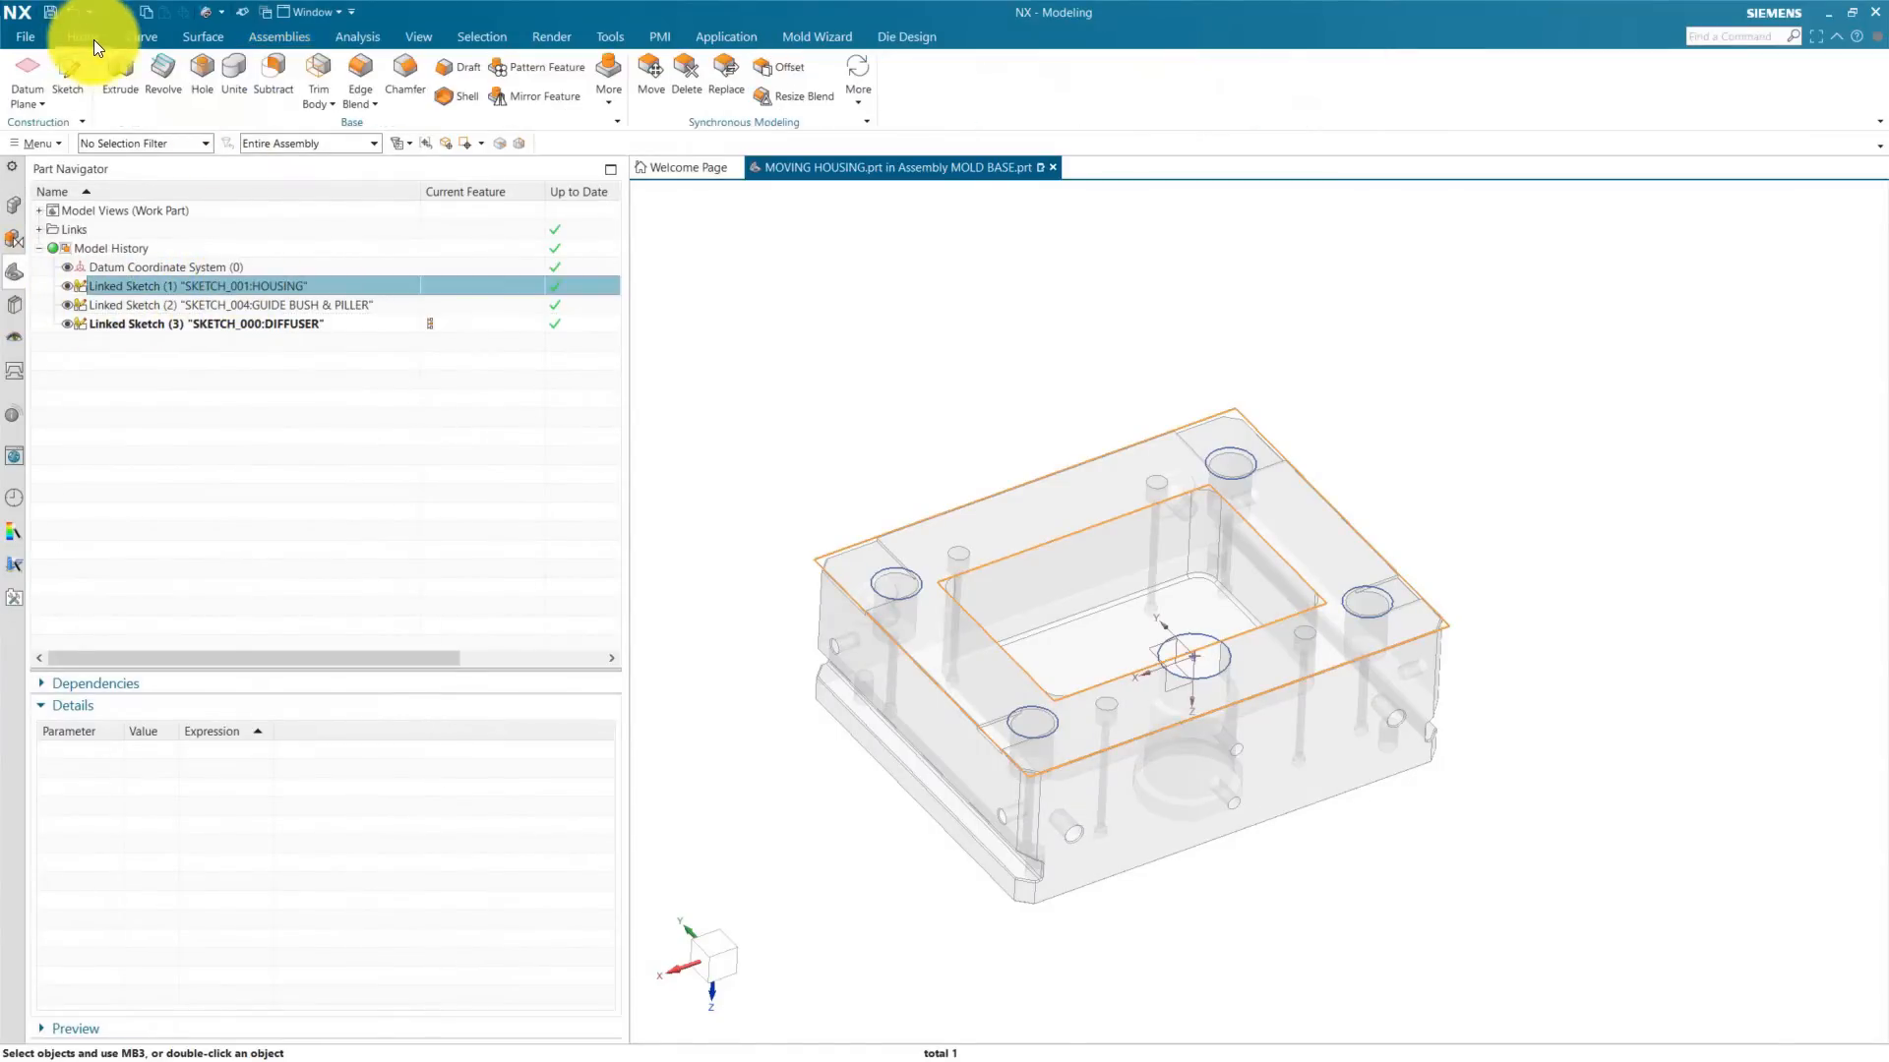
left_click(118, 67)
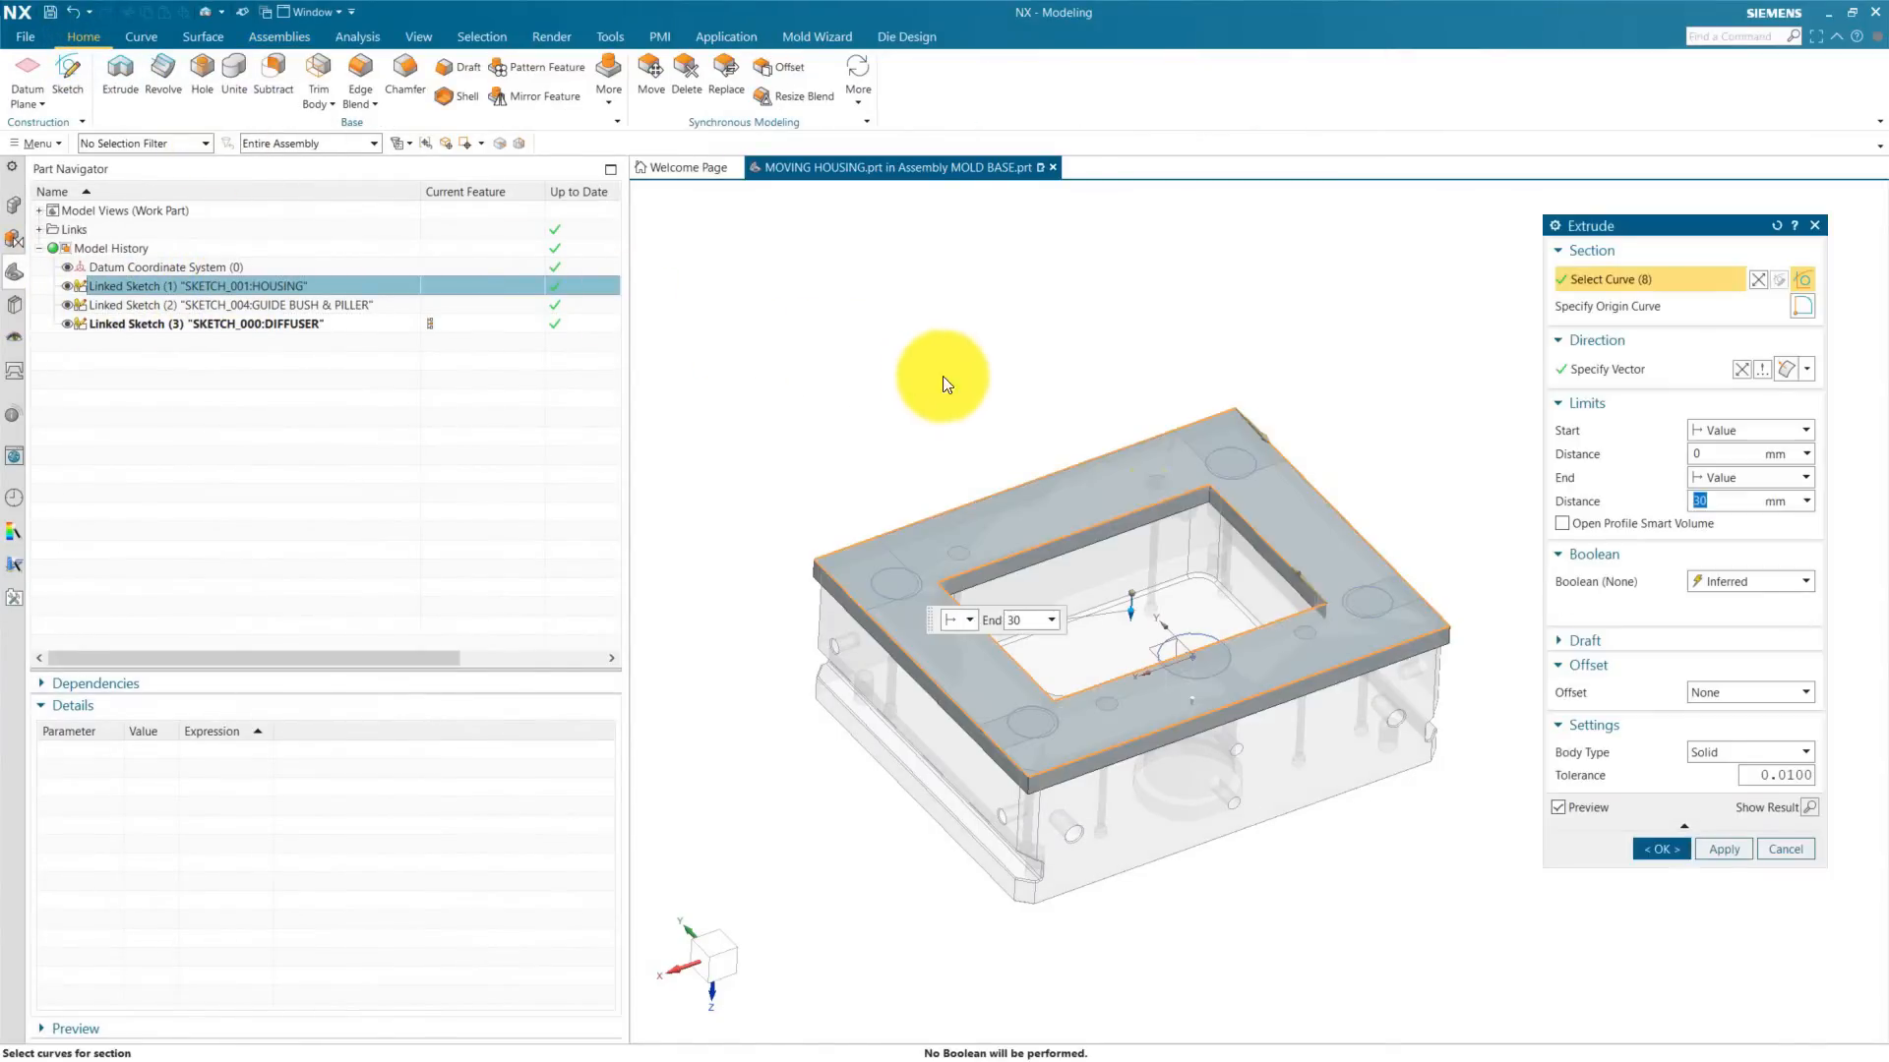
left_click_drag(1136, 608, 1160, 401)
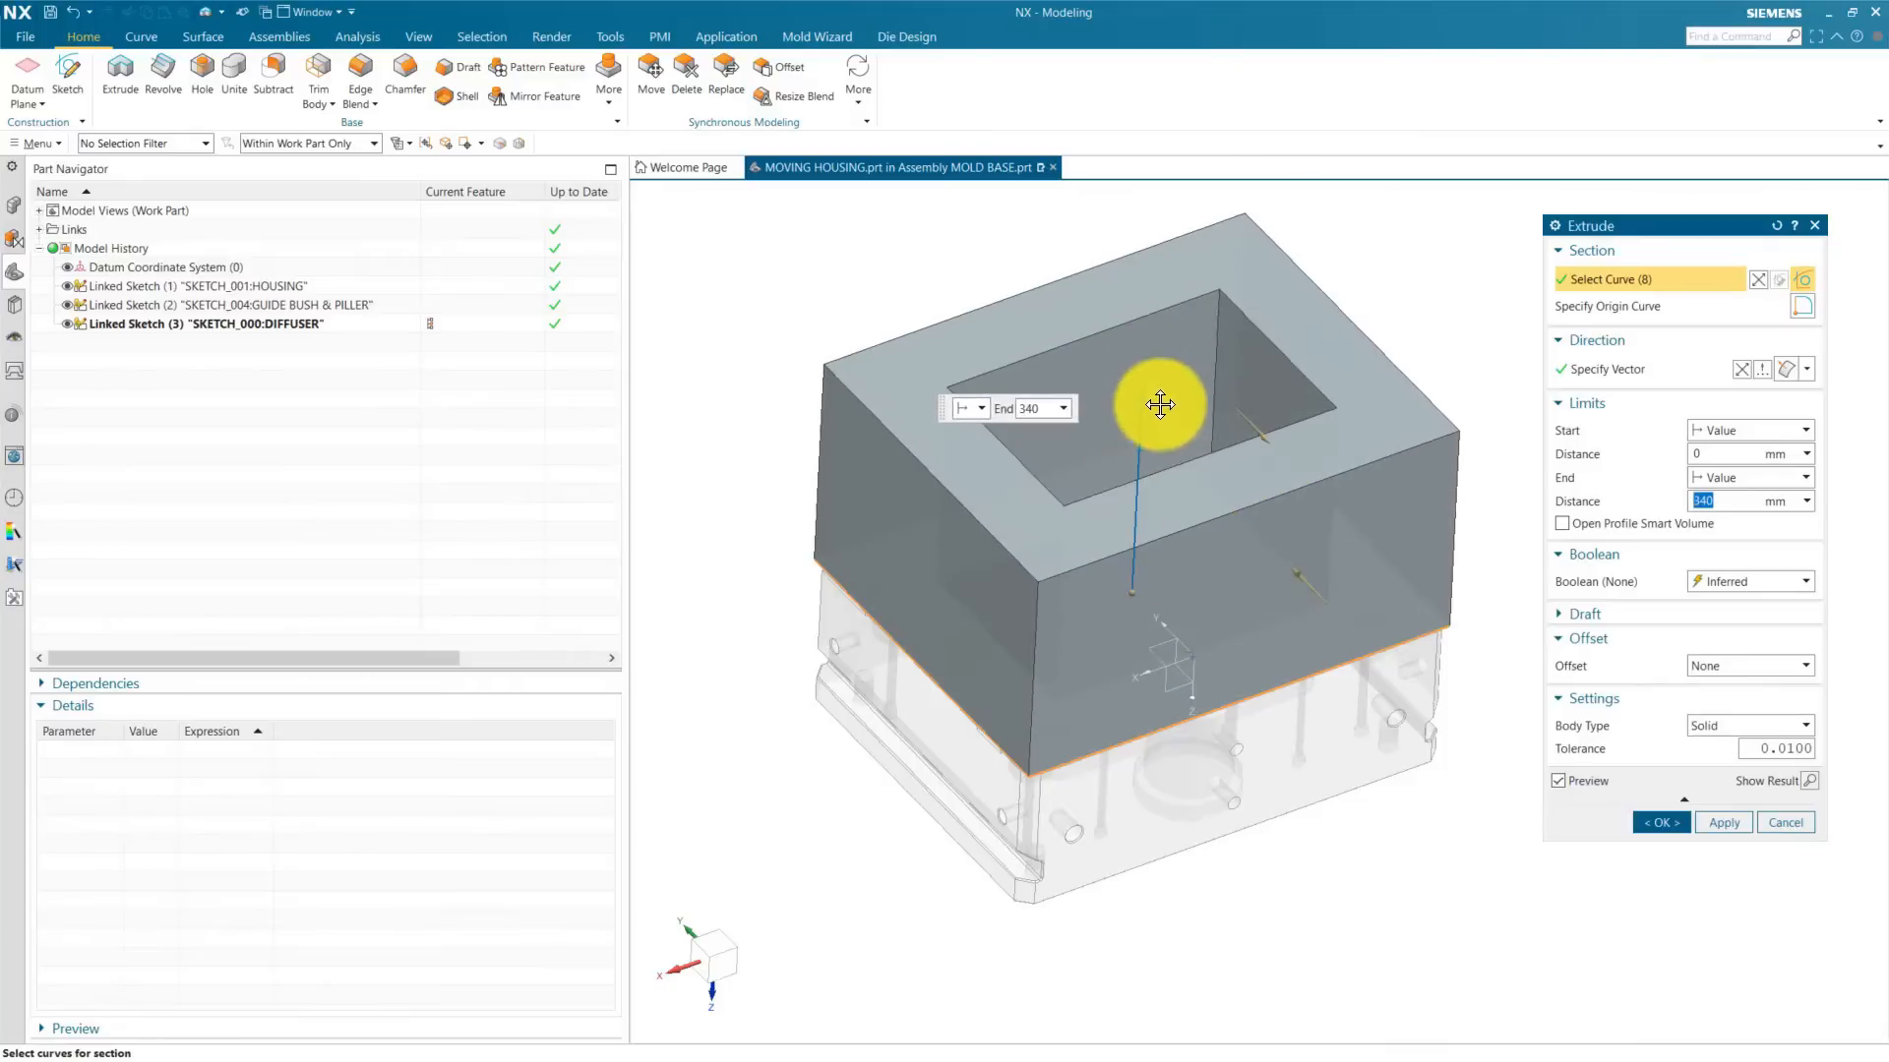
type("205")
key("Return")
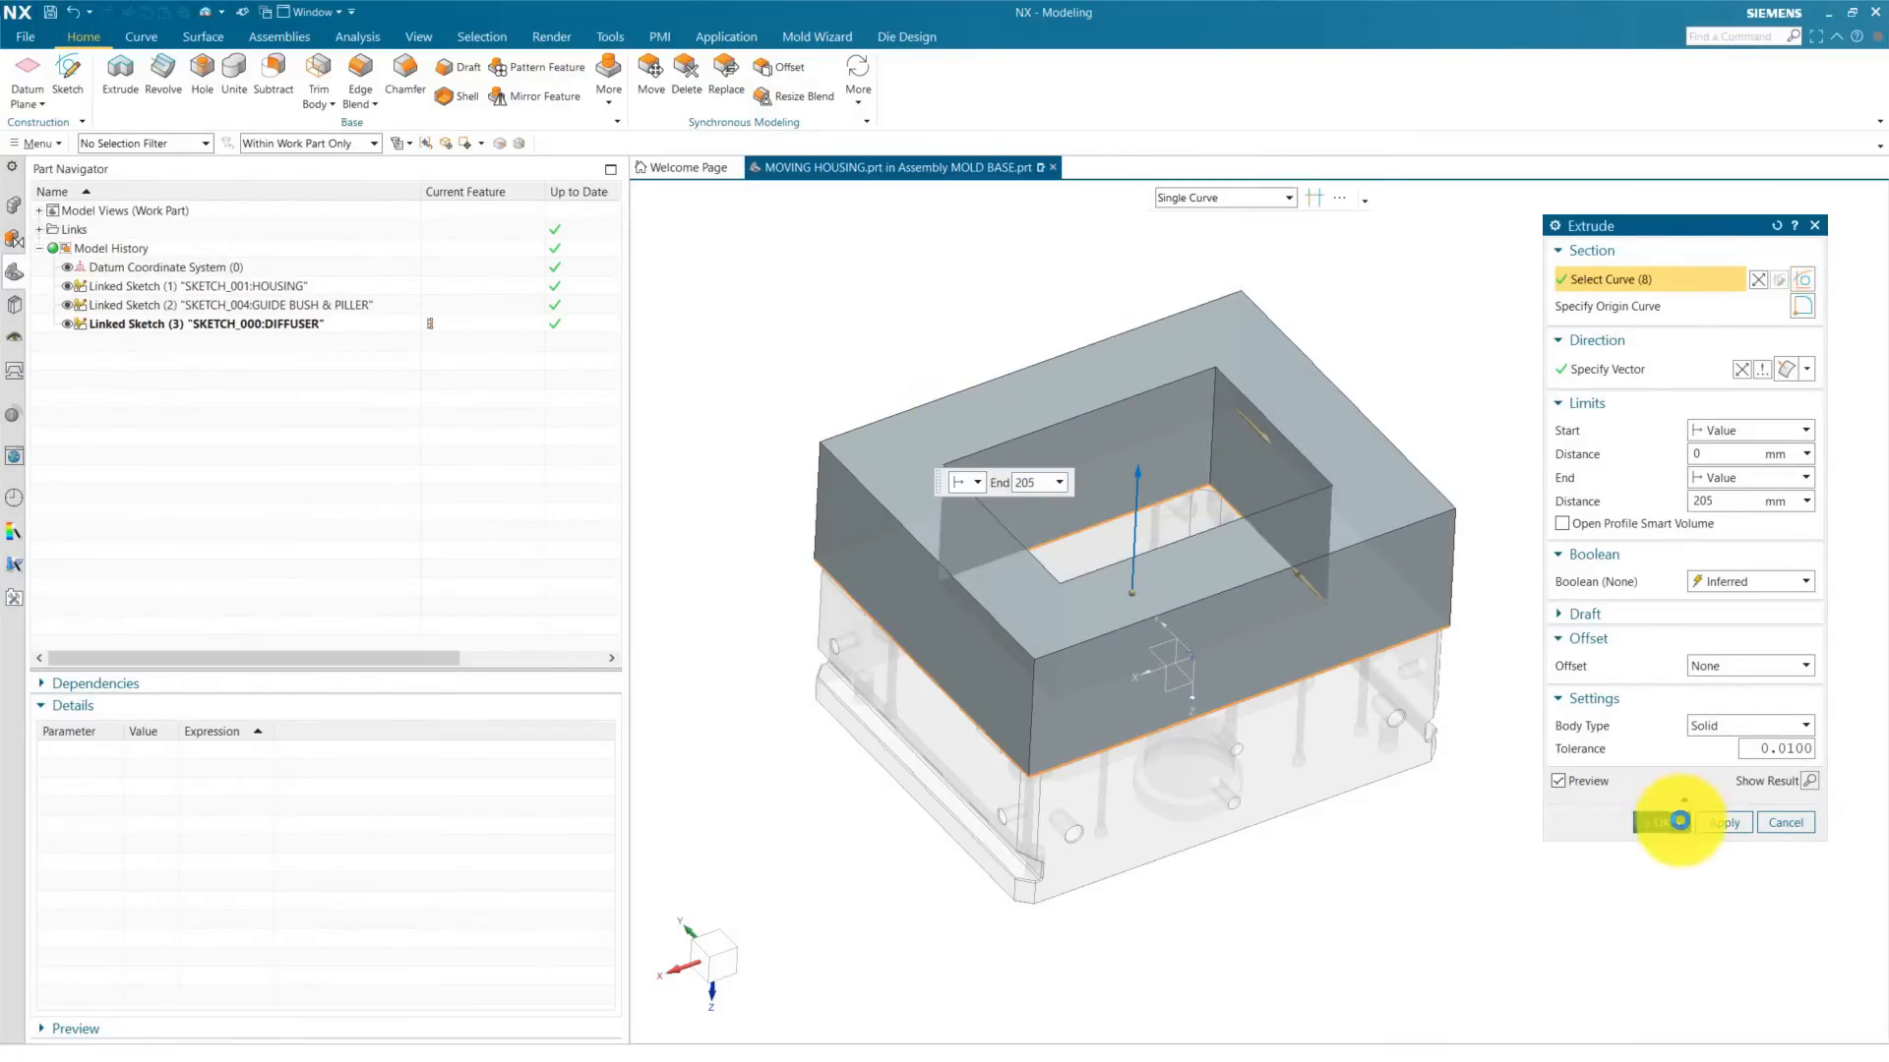
left_click(1672, 822)
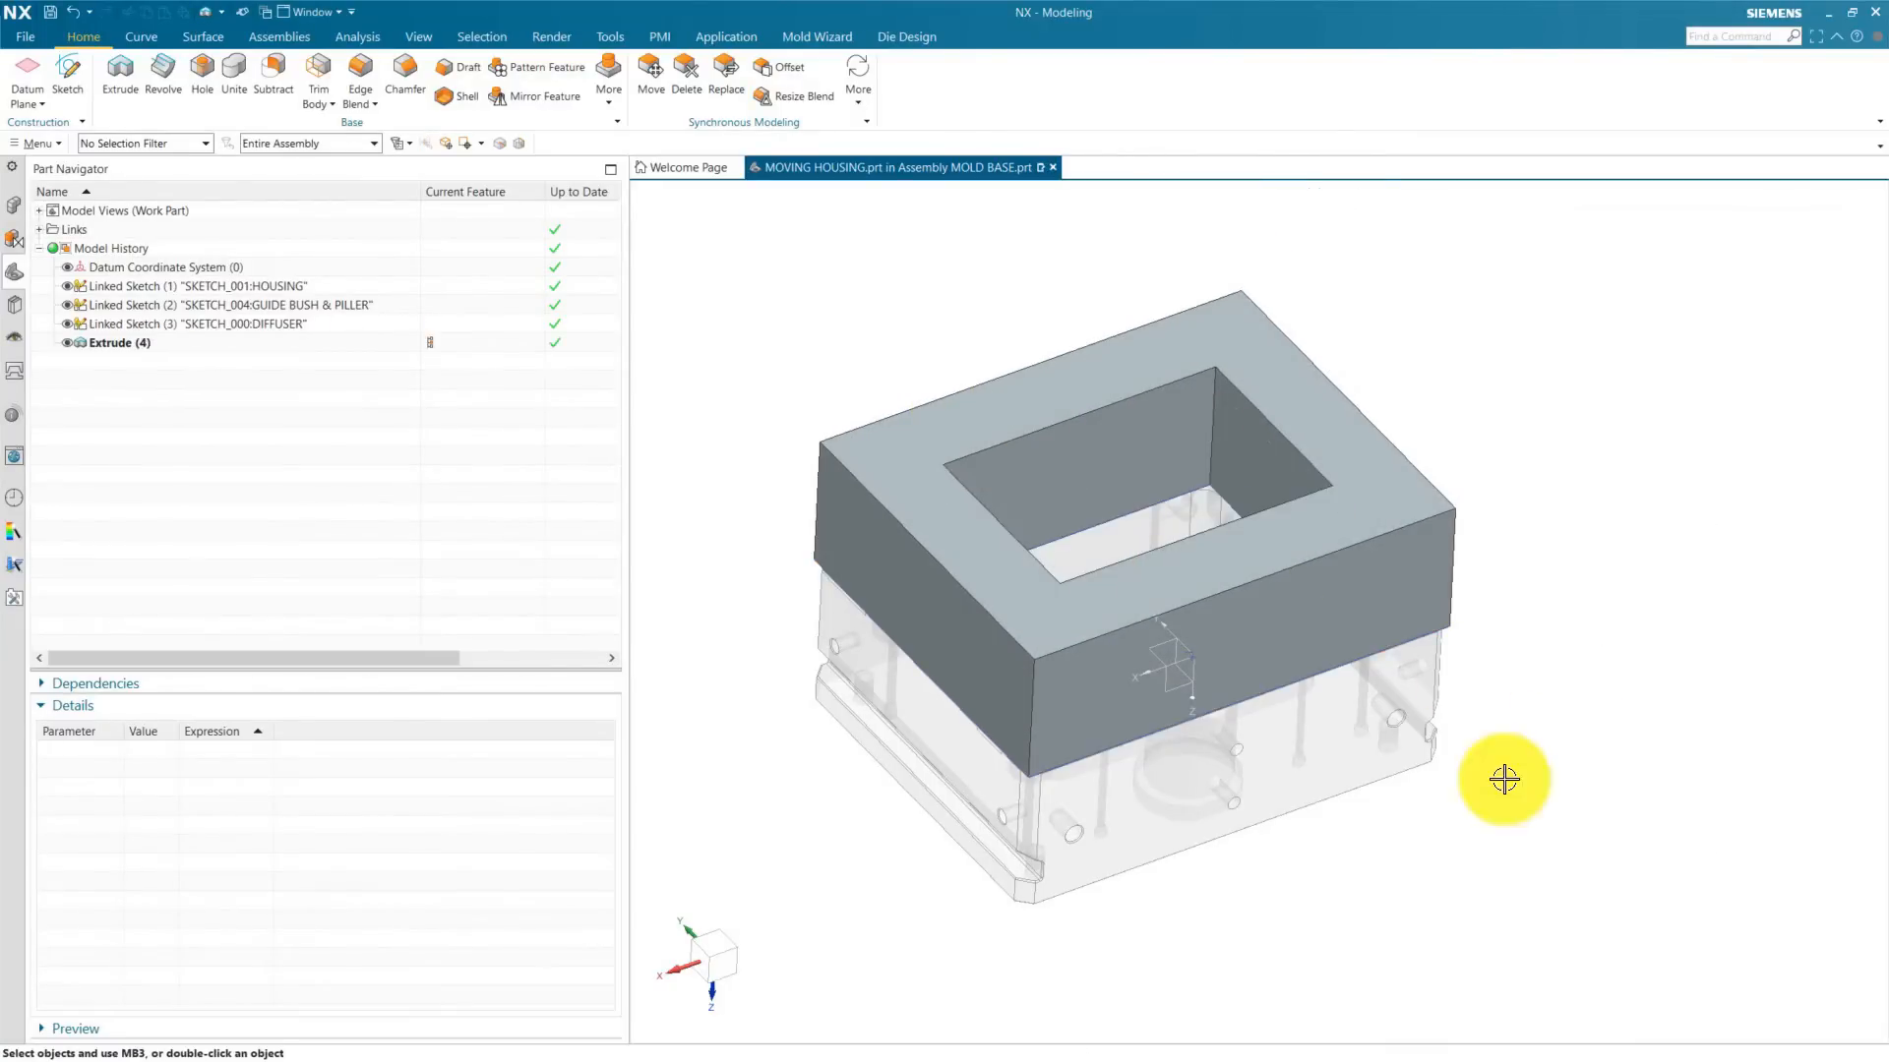
Step: Extrude the four inner edges of the block's rectangular opening 100.5 mm inward and unite the result with the block
left_click(123, 82)
left_click(1195, 384)
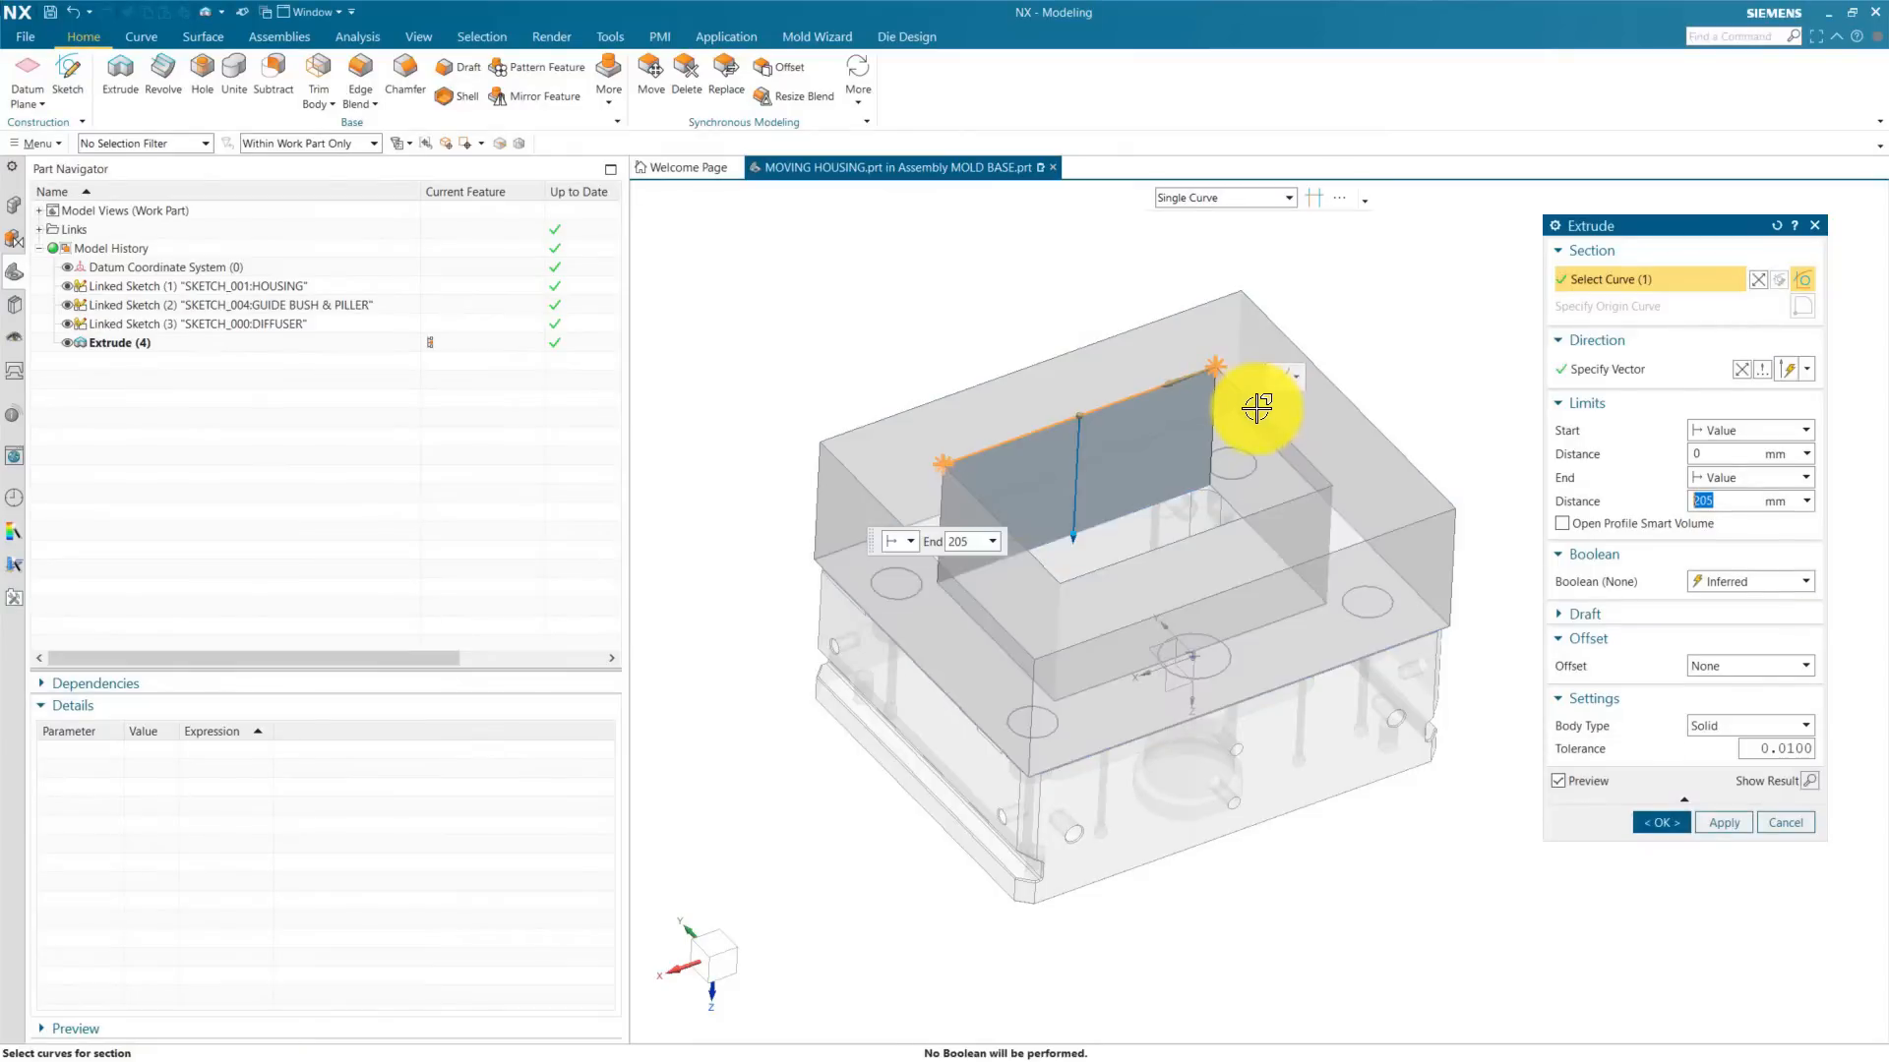
left_click(1286, 442)
left_click(1194, 534)
left_click(996, 520)
middle_click(996, 521)
type("100.")
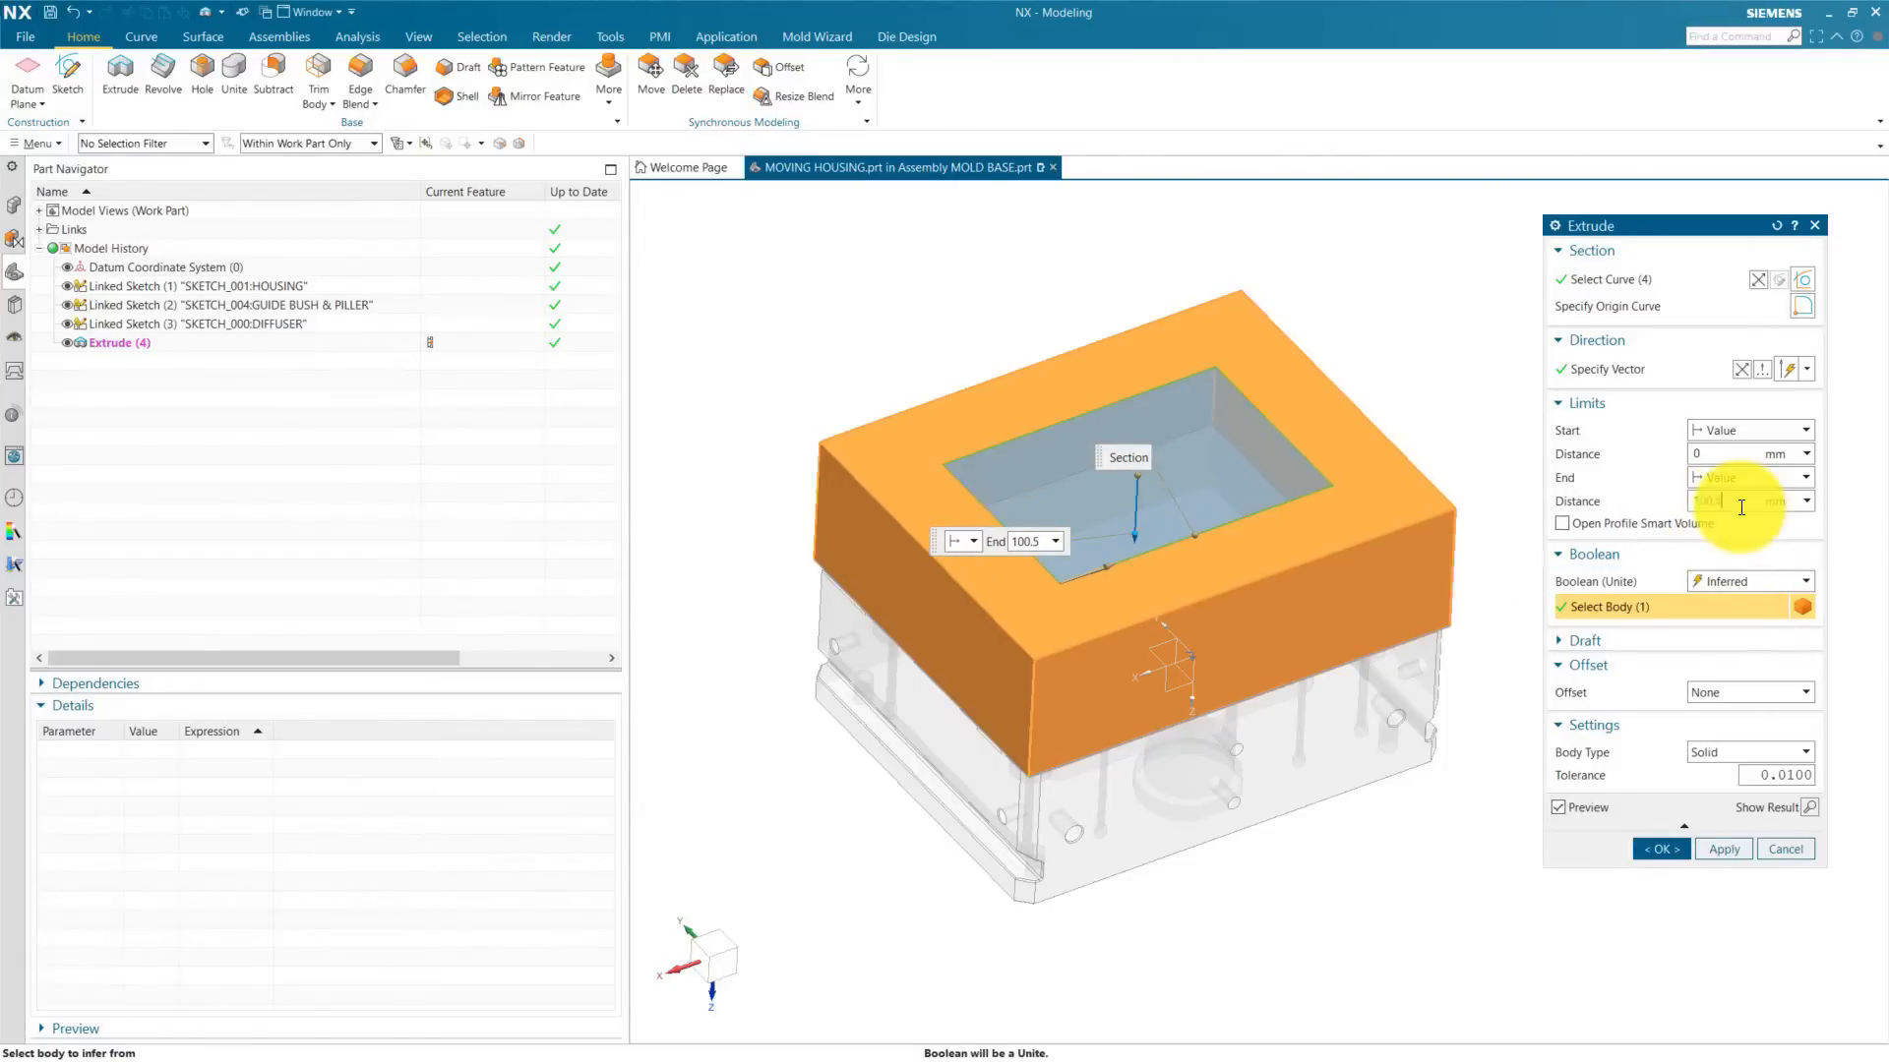
left_click(1746, 581)
left_click(1720, 622)
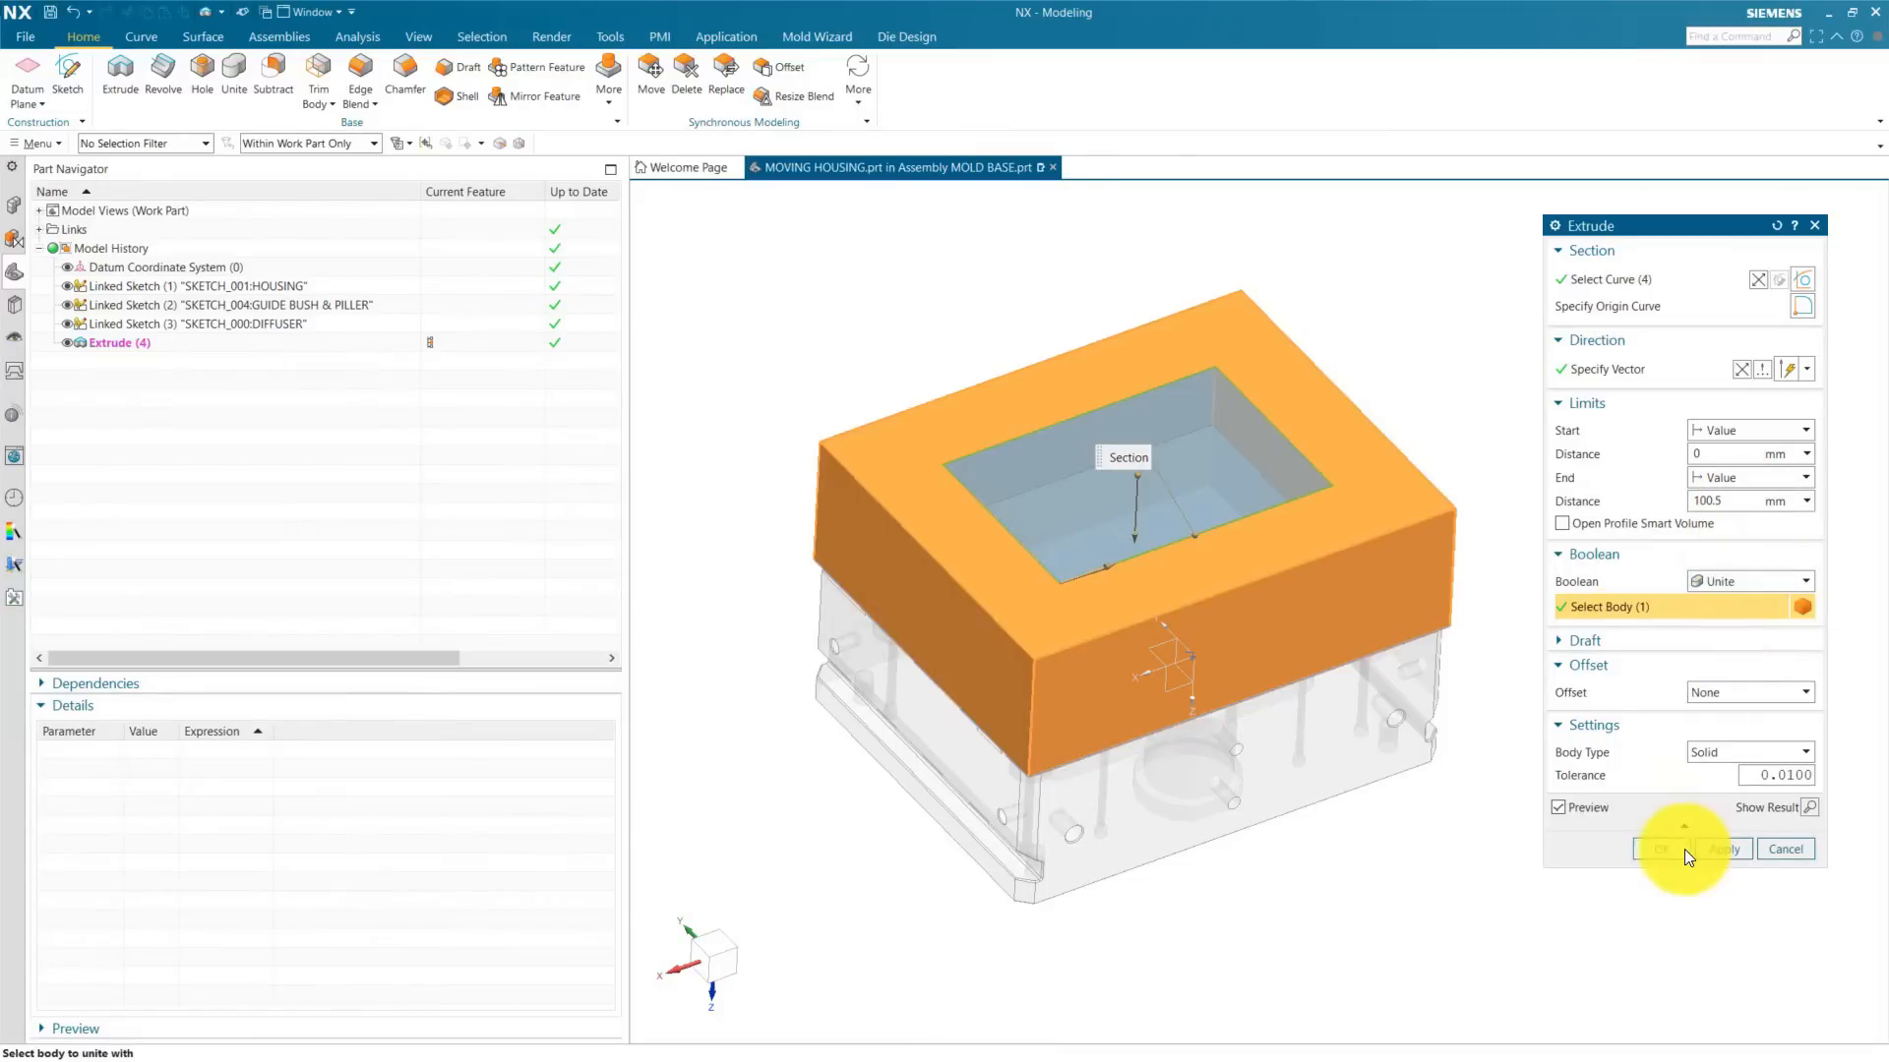
left_click(1684, 848)
Step: Hide the FIX HOUSING component and save the MOVING HOUSING part
middle_click_drag(1684, 848, 1394, 634)
left_click(14, 204)
left_click(82, 325)
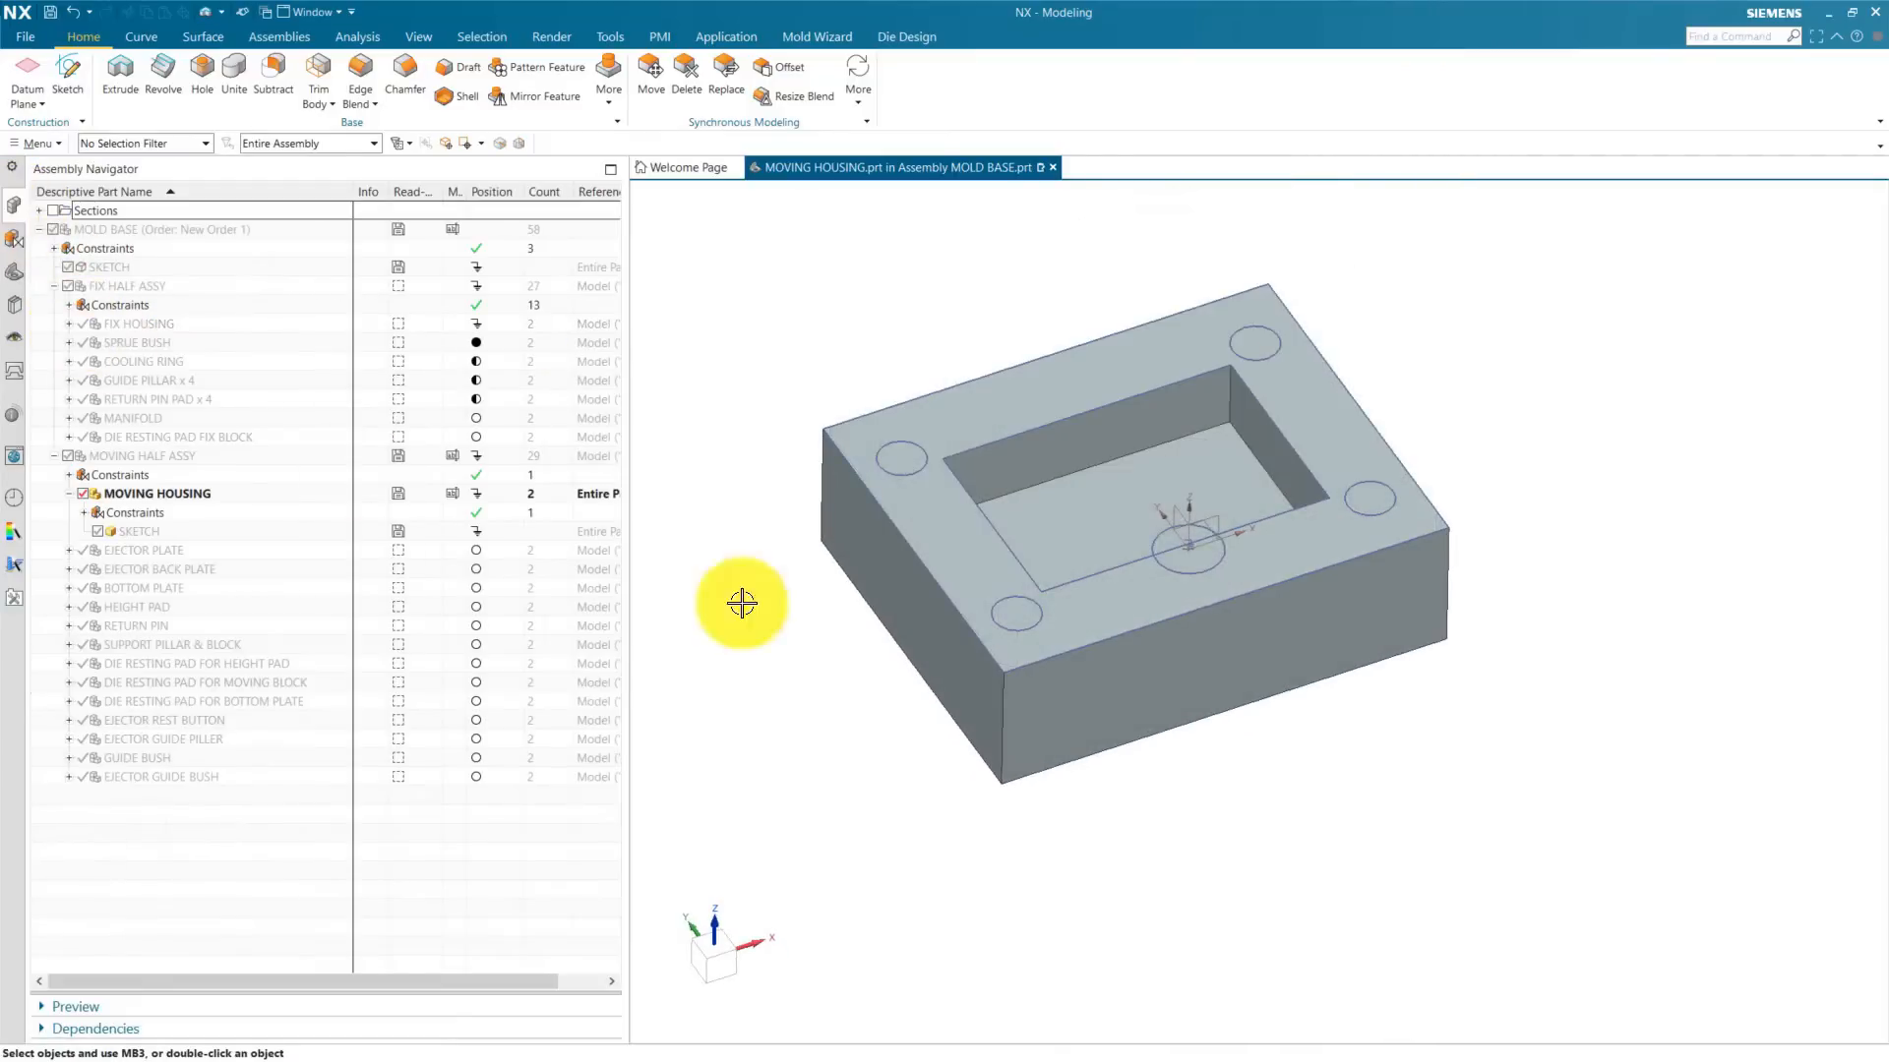
scroll(1020, 700, "up", 2)
scroll(1088, 687, "down", 2)
scroll(1014, 280, "up", 1)
key("ctrl+s")
Step: Extrude the linked DIFFUSER circle until extended to the pocket's floor face and subtract it from the housing
left_click(121, 81)
middle_click_drag(831, 285, 957, 380)
scroll(1377, 834, "up", 4)
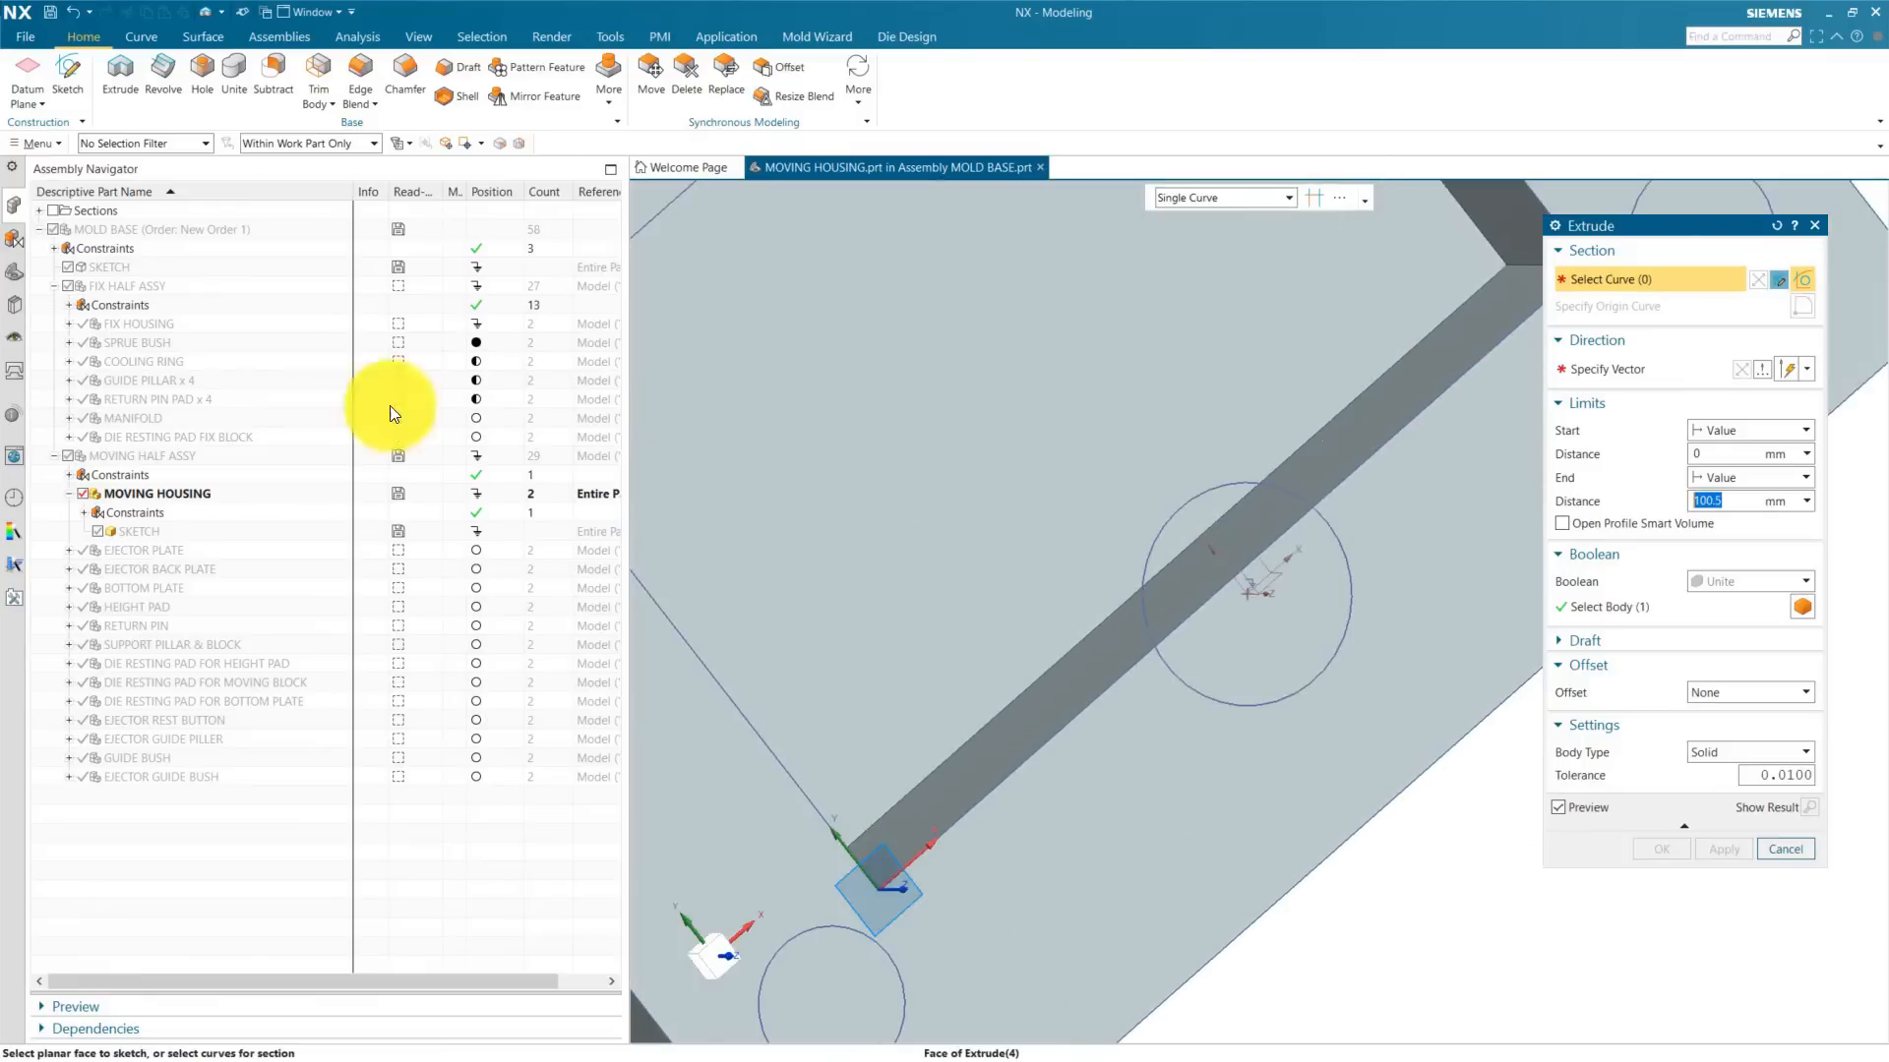
left_click(15, 272)
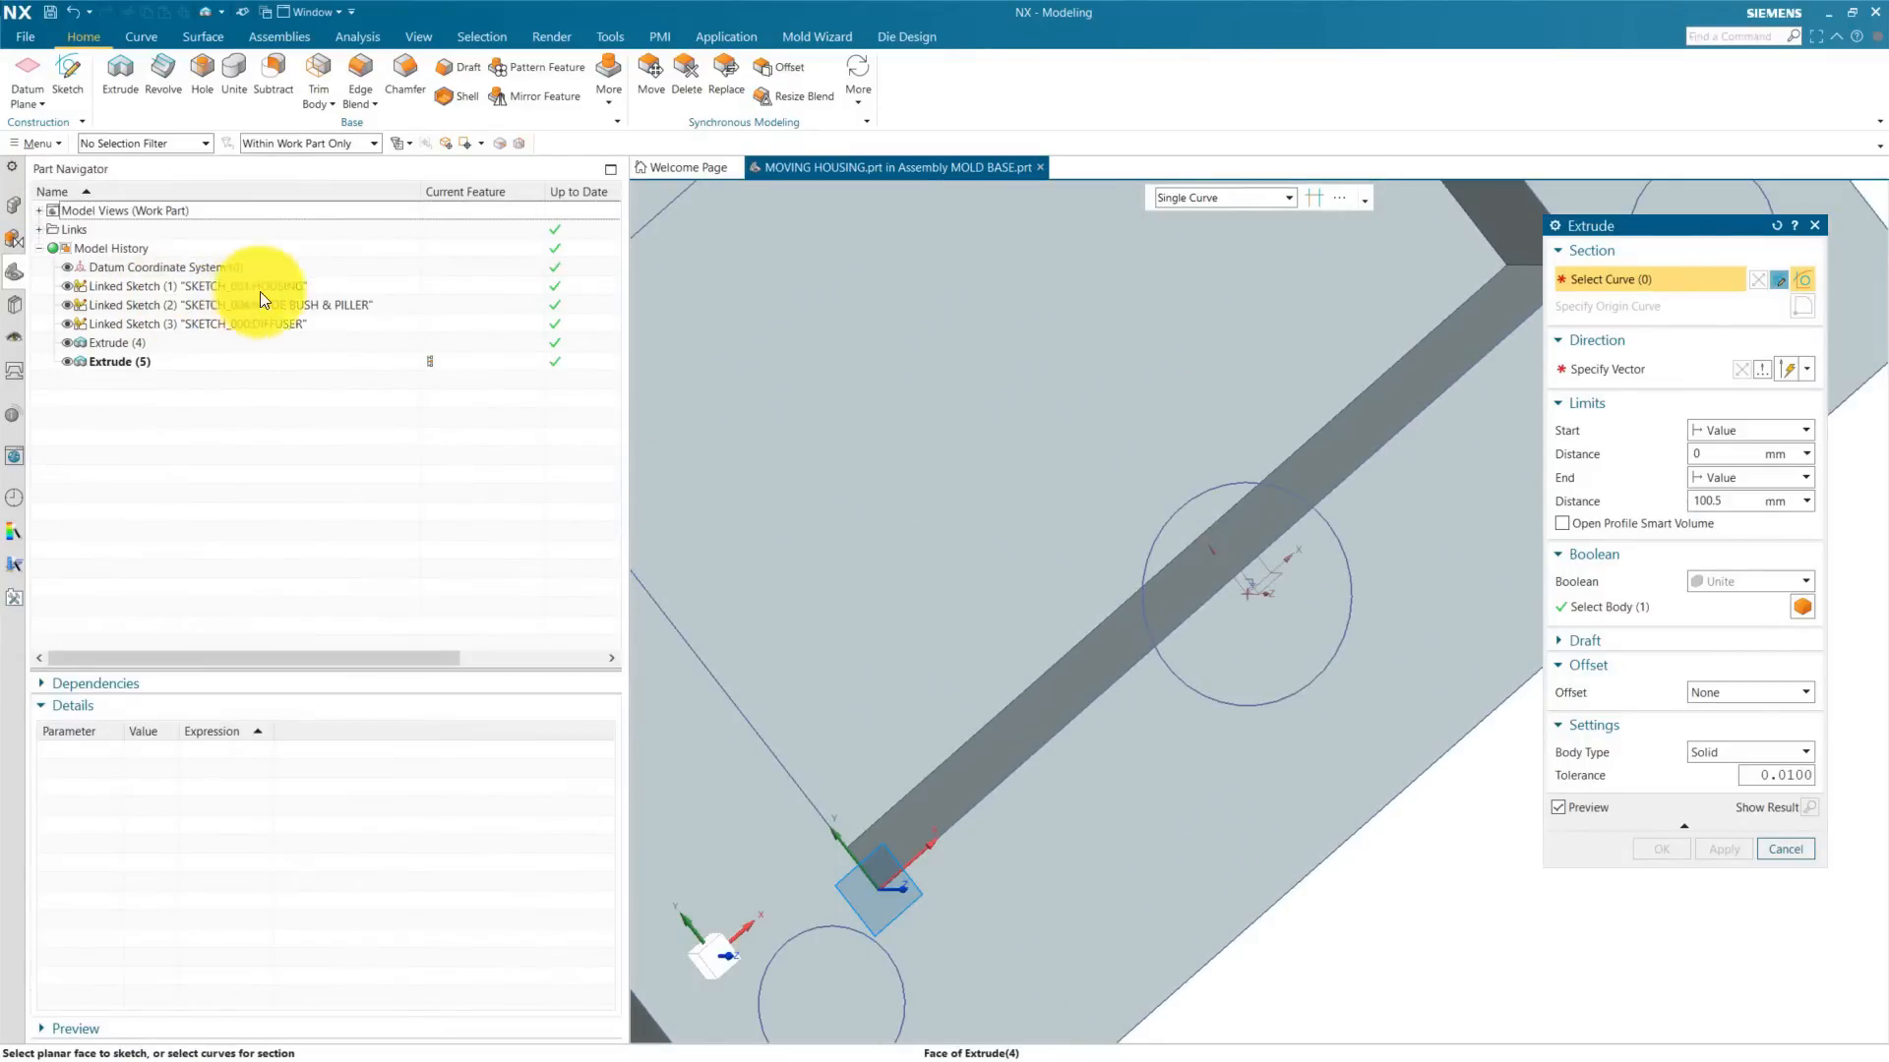
left_click(266, 322)
middle_click_drag(1066, 585, 965, 564, "shift")
left_click_drag(1245, 573, 1037, 540)
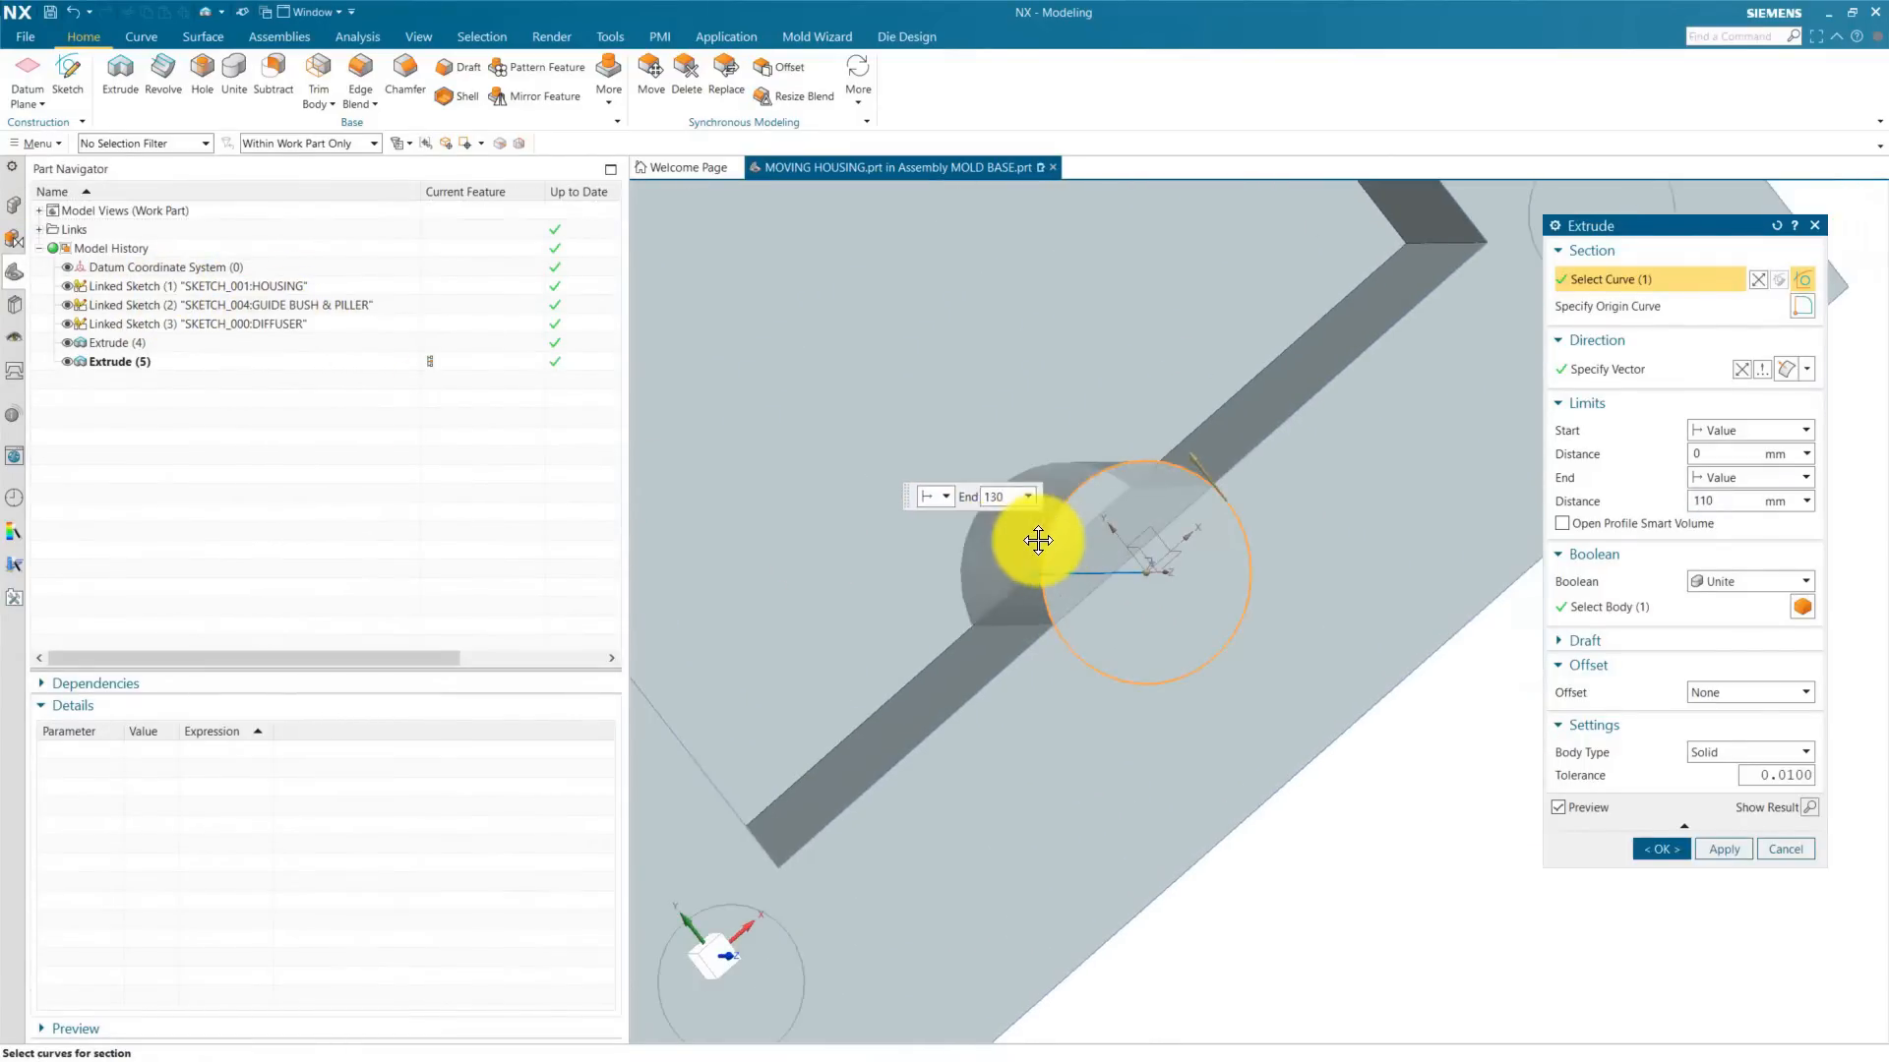
left_click(1751, 477)
left_click(1727, 602)
left_click(1088, 409)
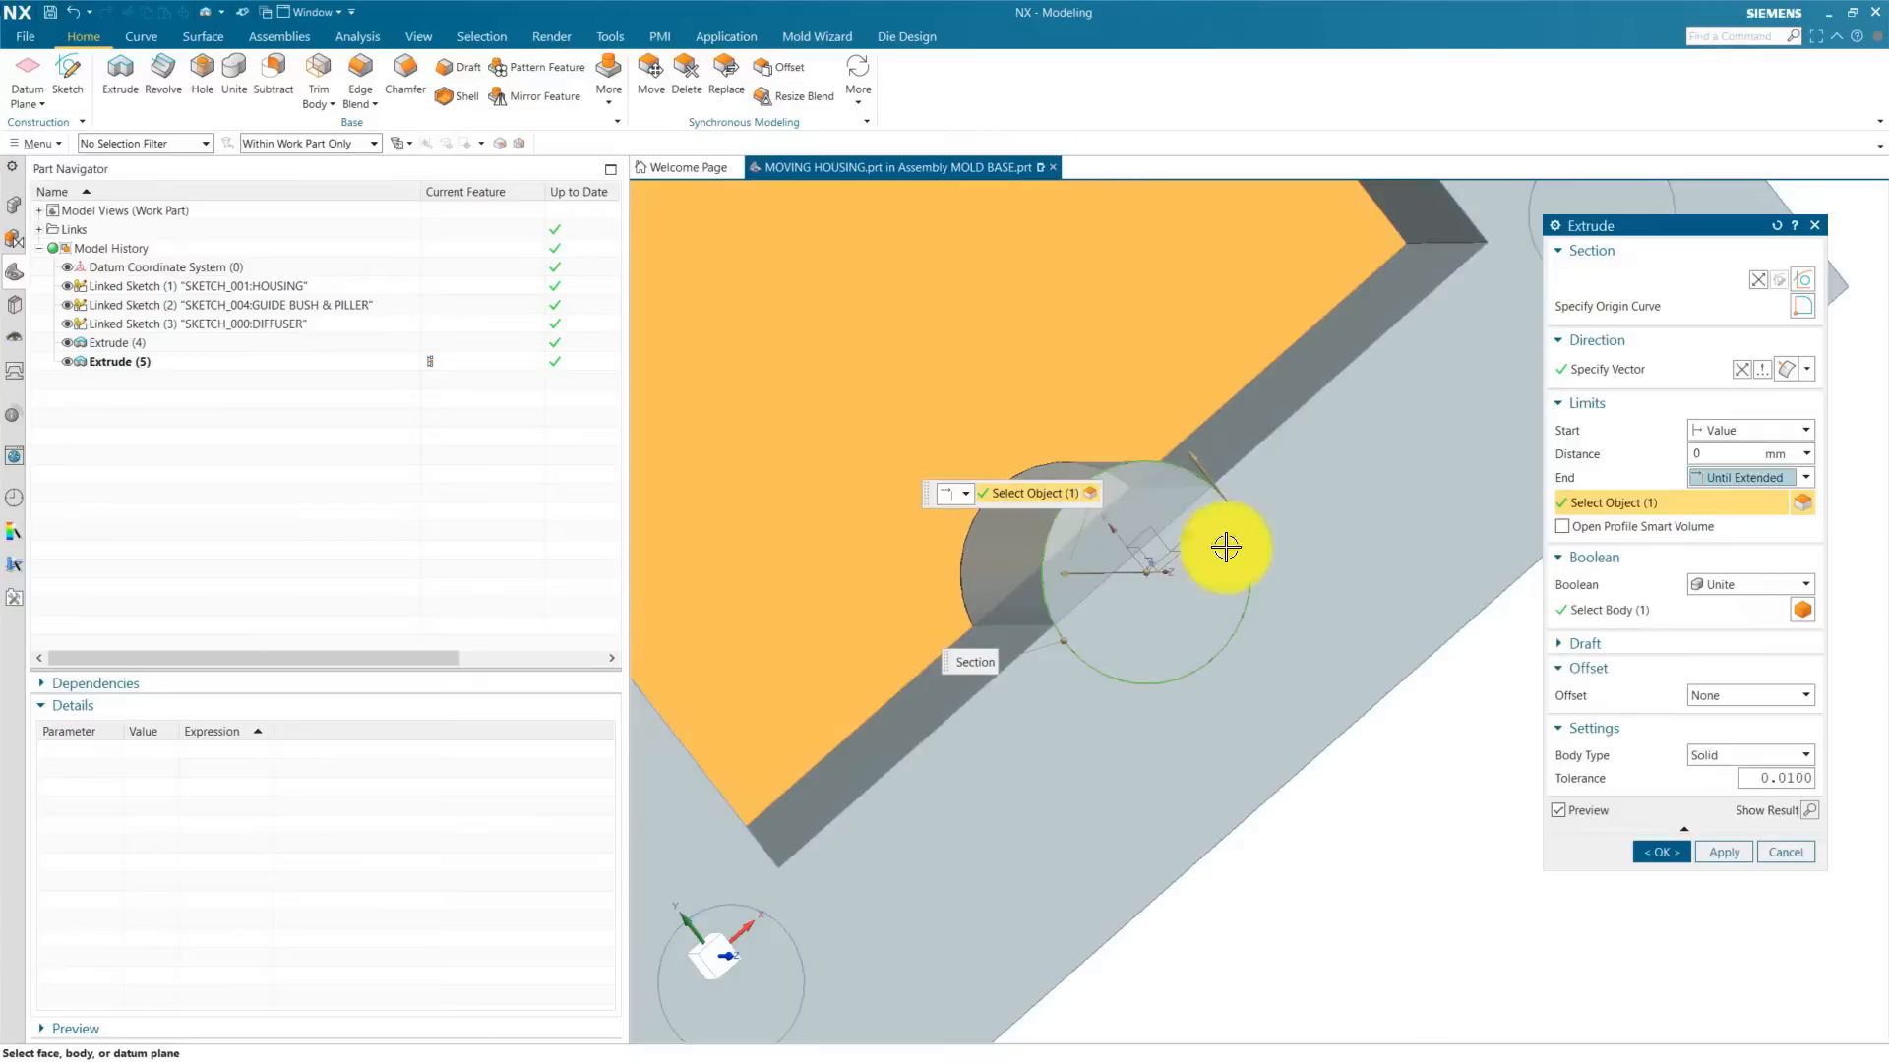
left_click(1721, 584)
left_click(1717, 635)
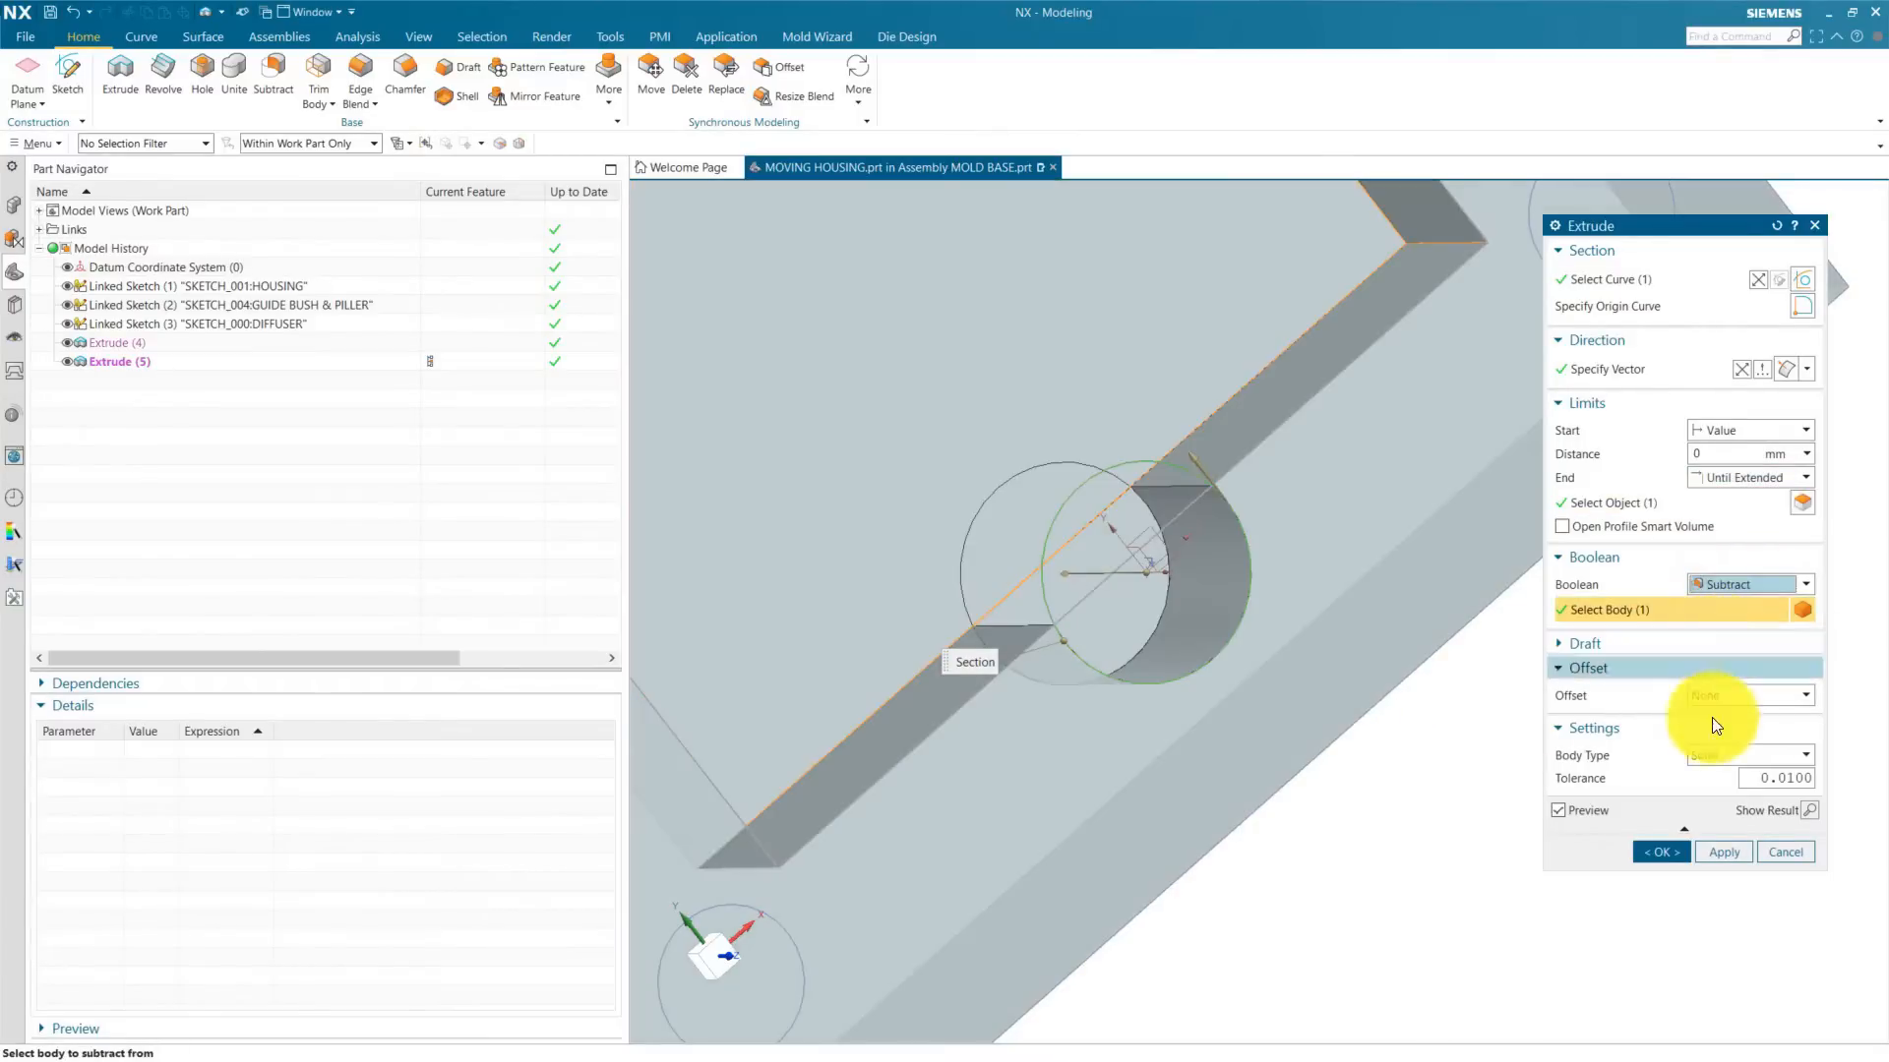
left_click(1660, 852)
middle_click_drag(1505, 729, 1269, 705)
scroll(1269, 669, "up", 5)
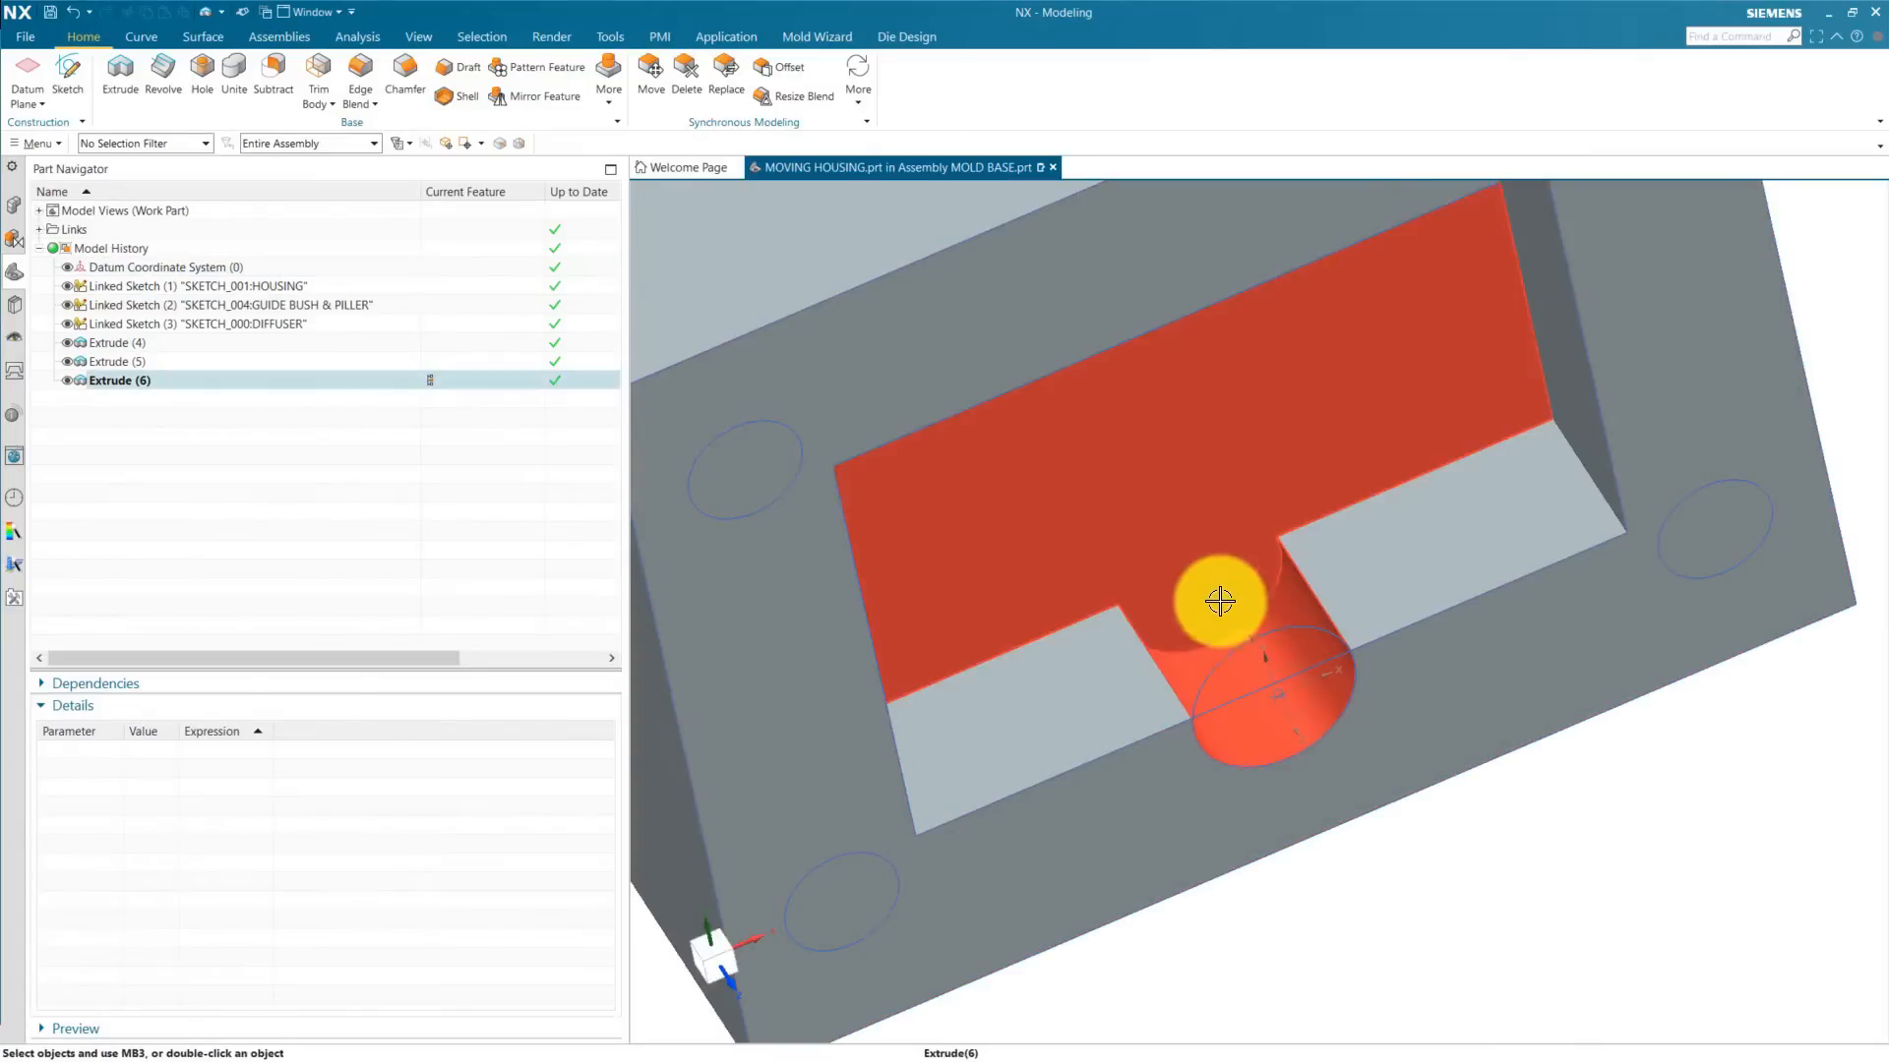
Step: Create a sketch on the pocket's floor face with the X-axis as horizontal reference and the work part origin as sketch origin
scroll(1220, 586, "down", 2)
left_click(64, 64)
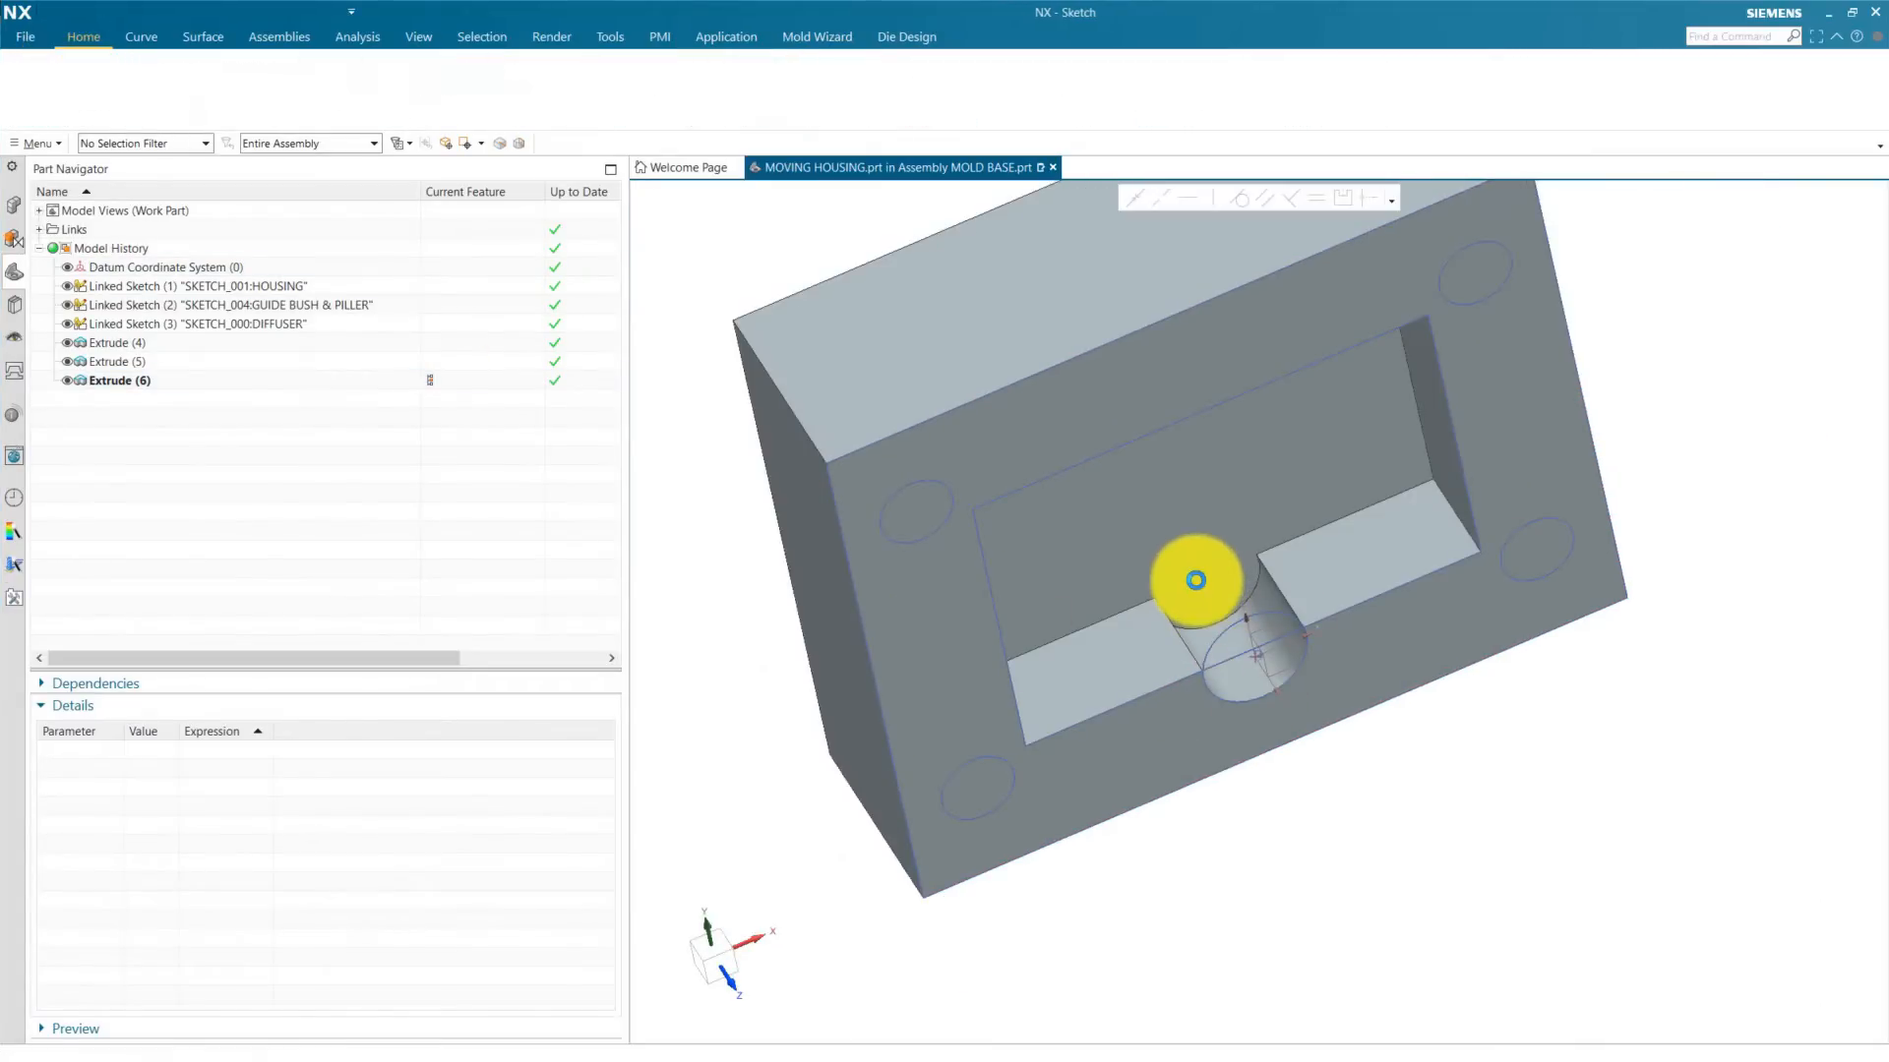
left_click(1215, 578)
left_click(1726, 405)
left_click(1810, 430)
left_click(1747, 480)
left_click(1309, 597)
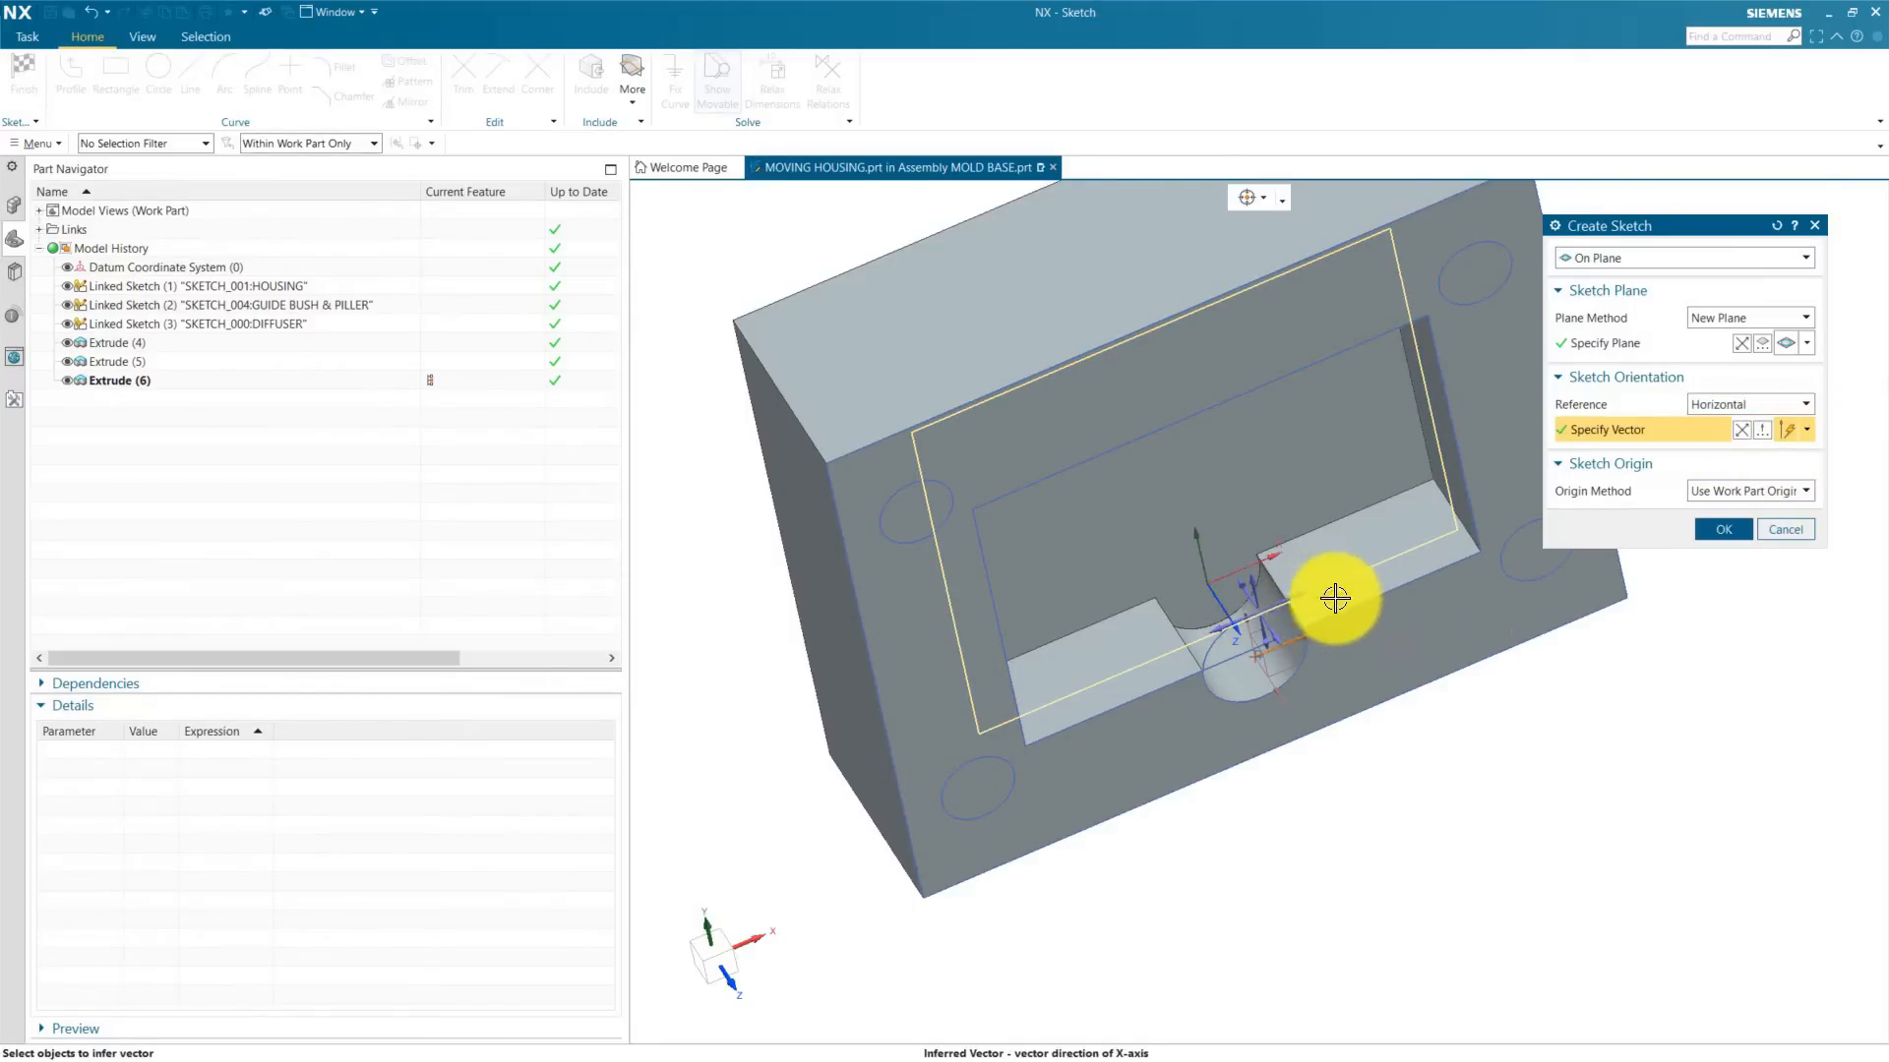
middle_click(1574, 599)
Step: Sketch a wide, low rectangle across the lower edge of the diffuser circle
left_click(111, 73)
scroll(865, 544, "up", 2)
left_click(868, 511)
left_click(1095, 573)
key("Escape")
Step: Dimension the rectangle's top edge 10 mm above the circle's lowest point, its height 20 mm and 40 mm each side of centre, and finish the sketch
scroll(1213, 607, "up", 1)
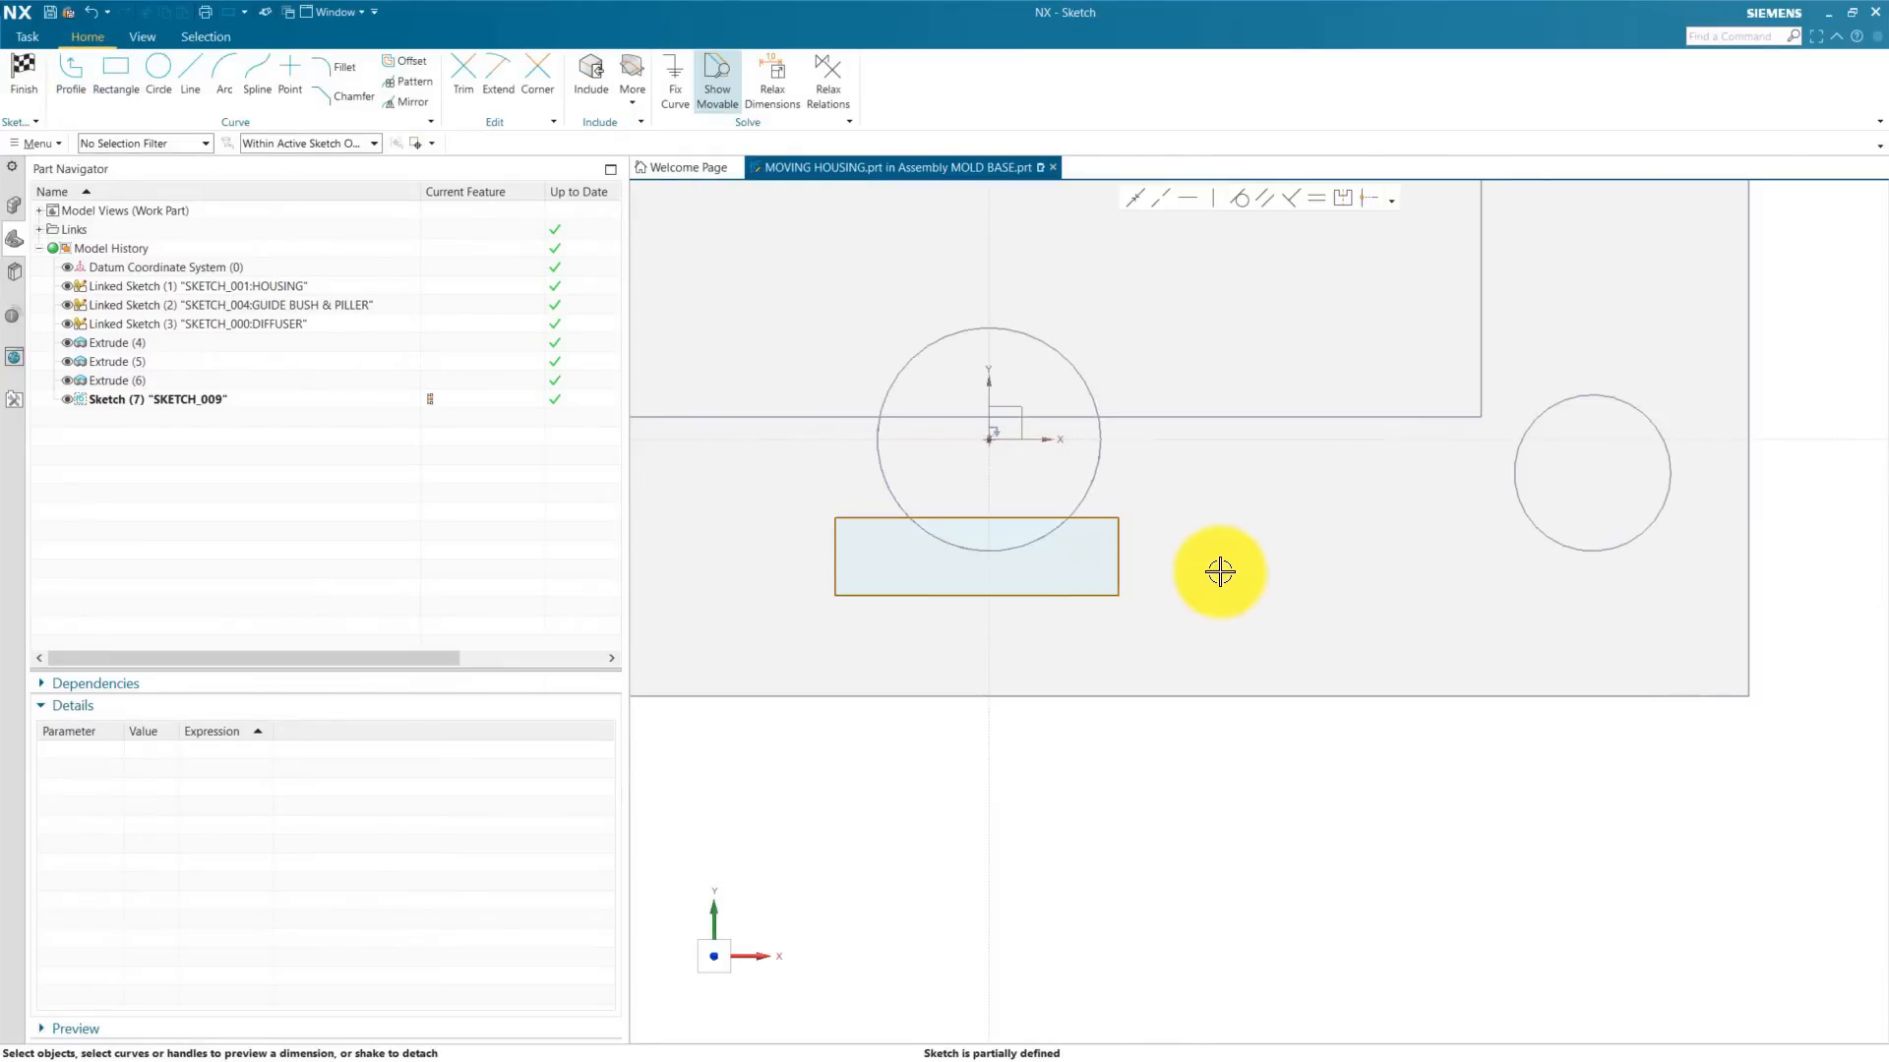
scroll(1219, 571, "up", 3)
left_click(315, 144)
left_click(309, 185)
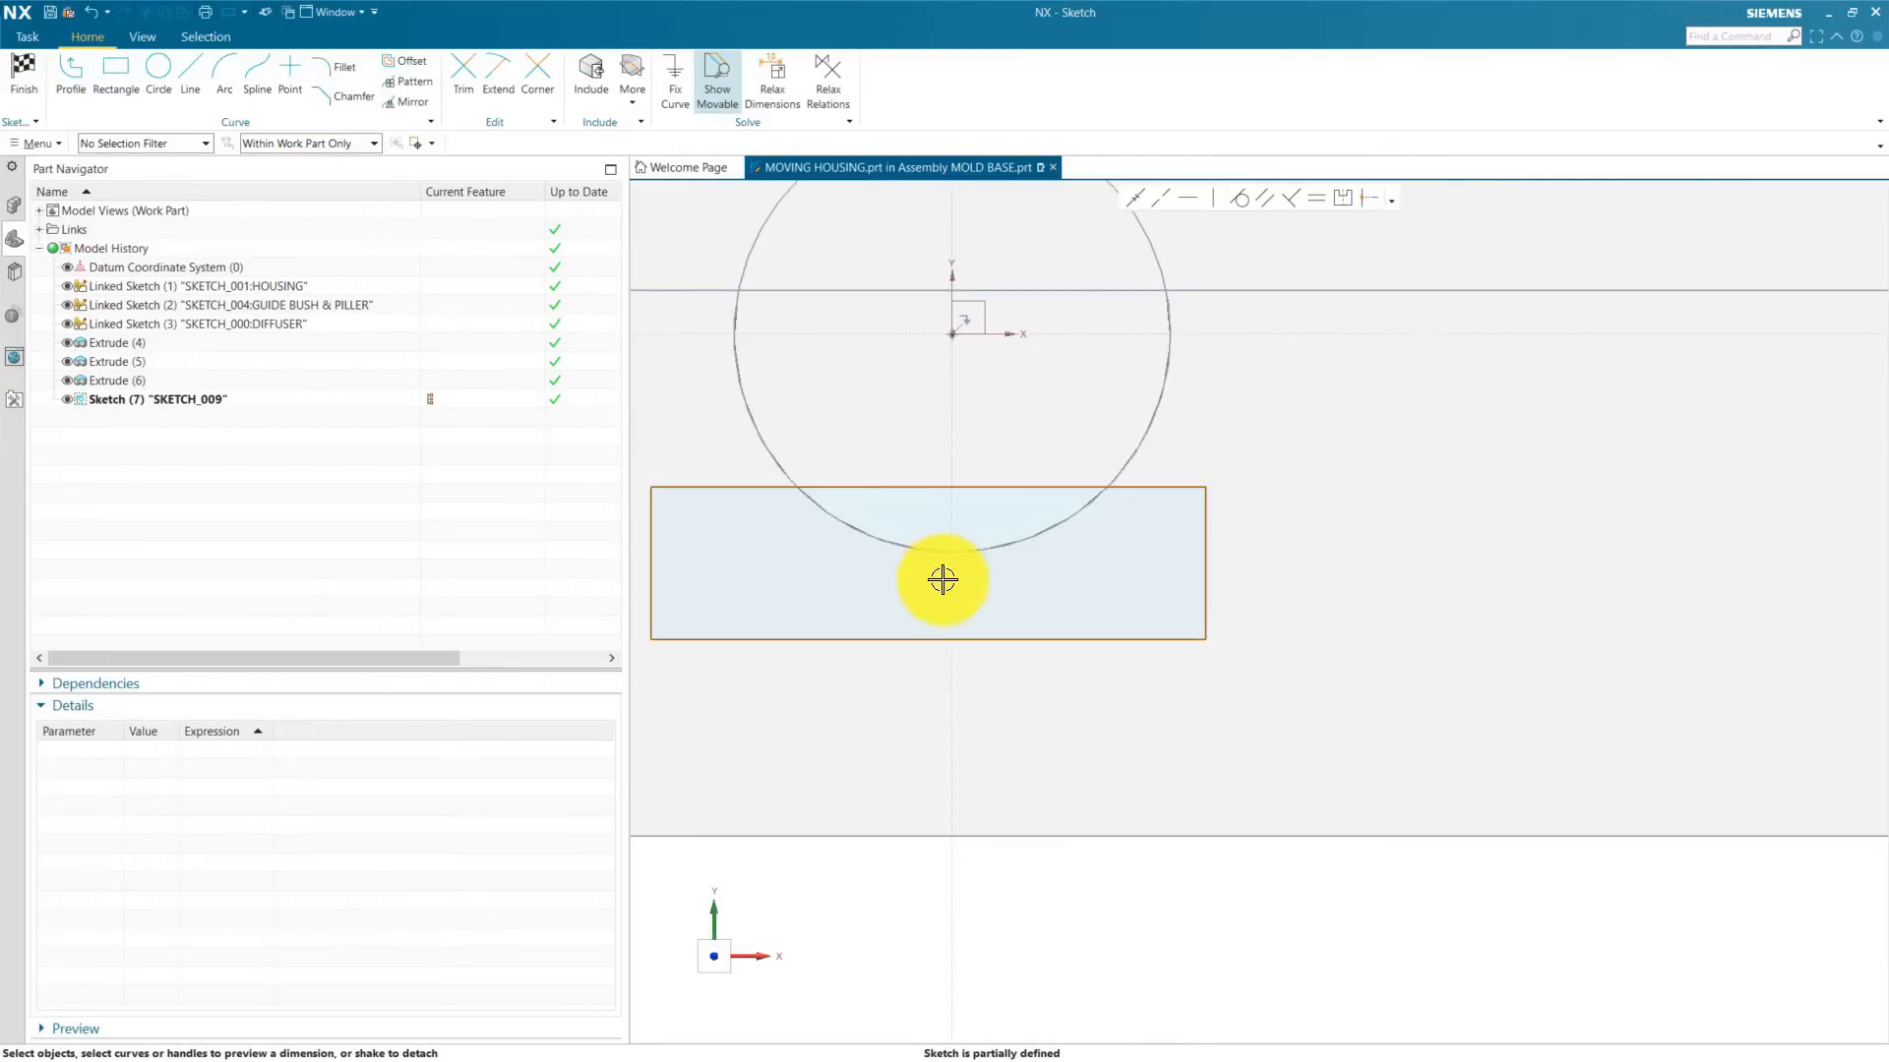
left_click(932, 553)
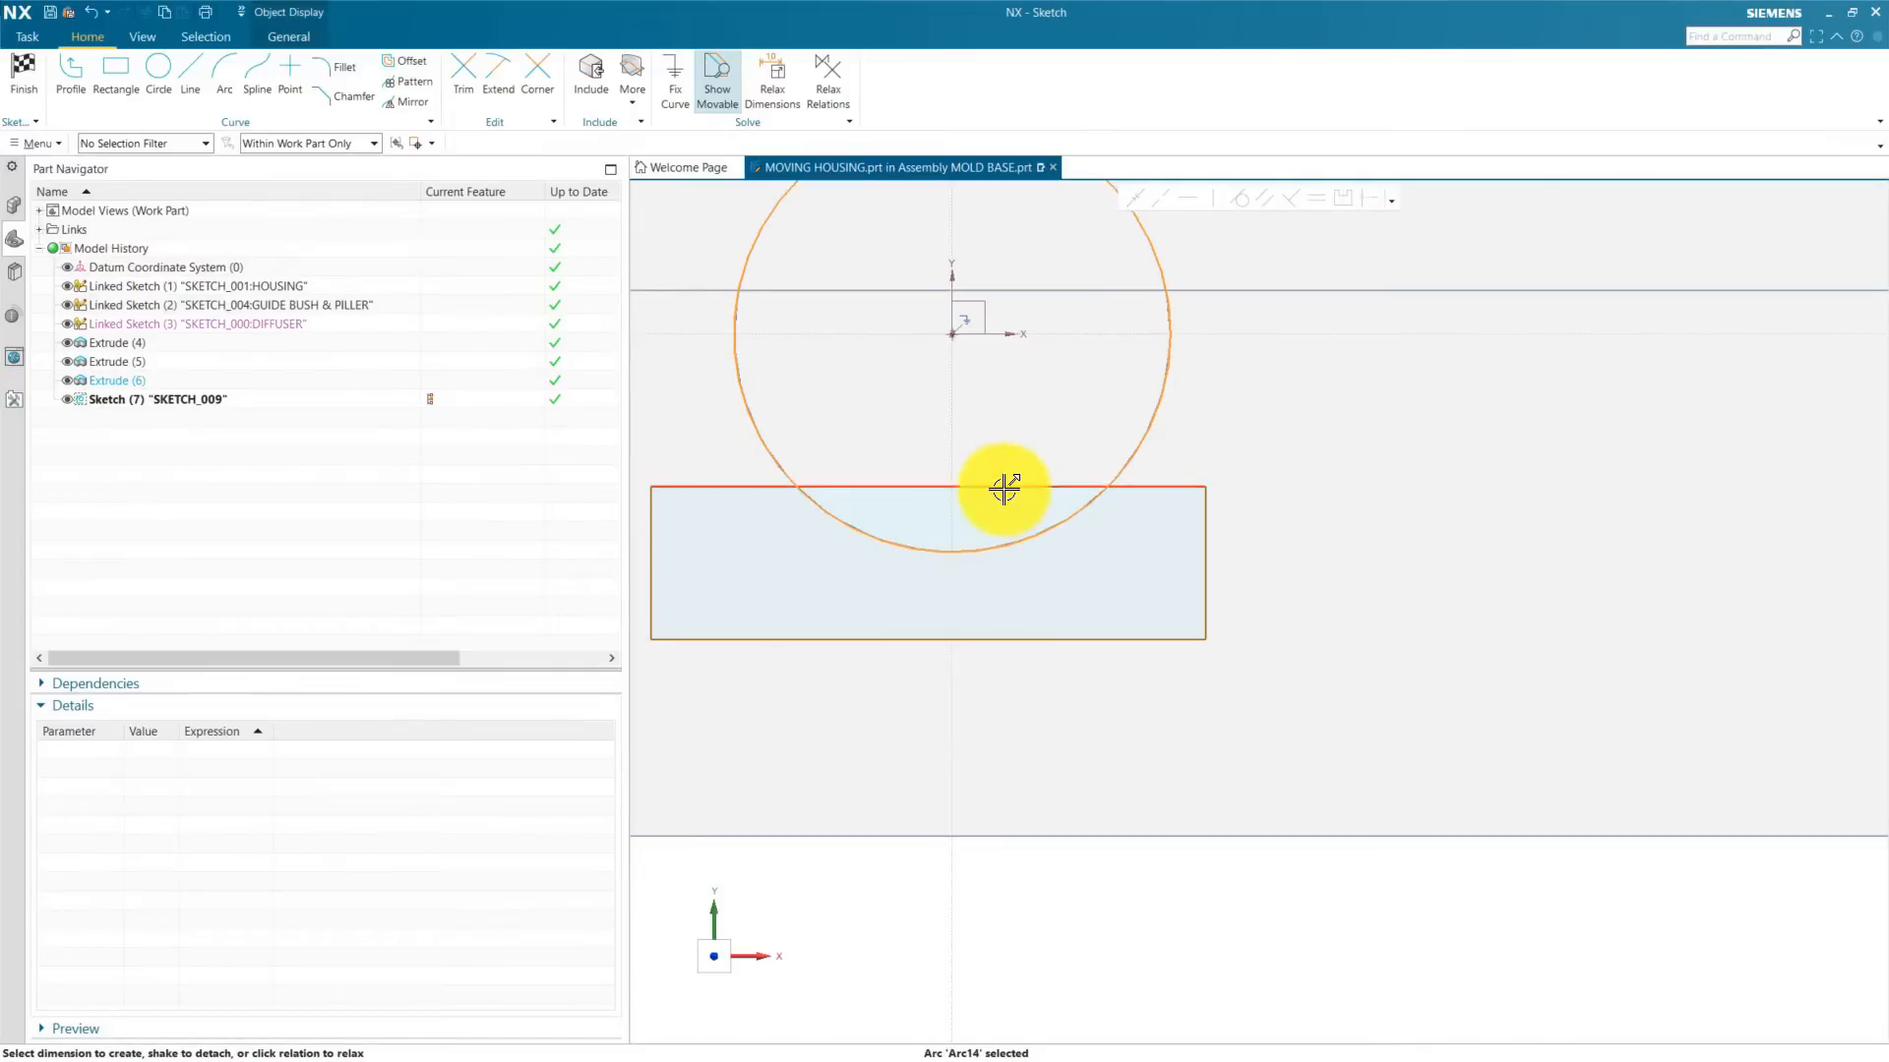
left_click_drag(860, 514, 731, 522)
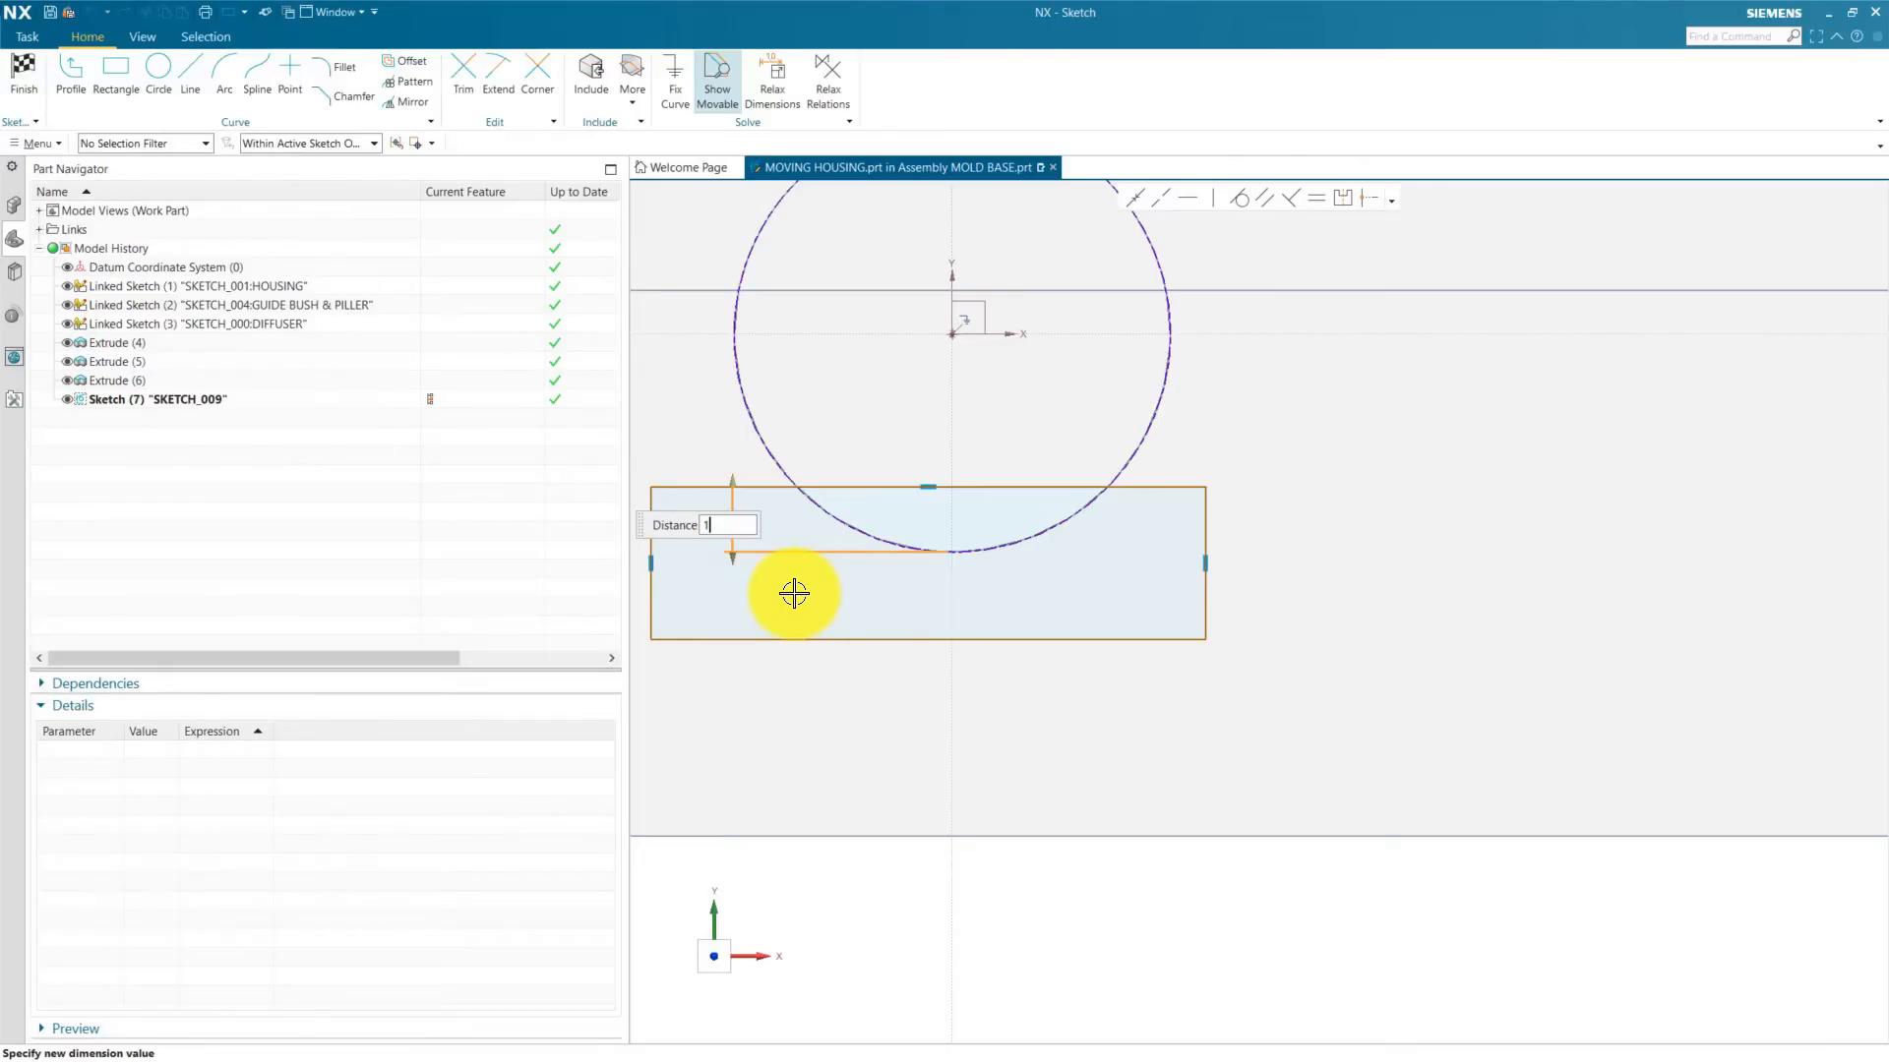
key("Return")
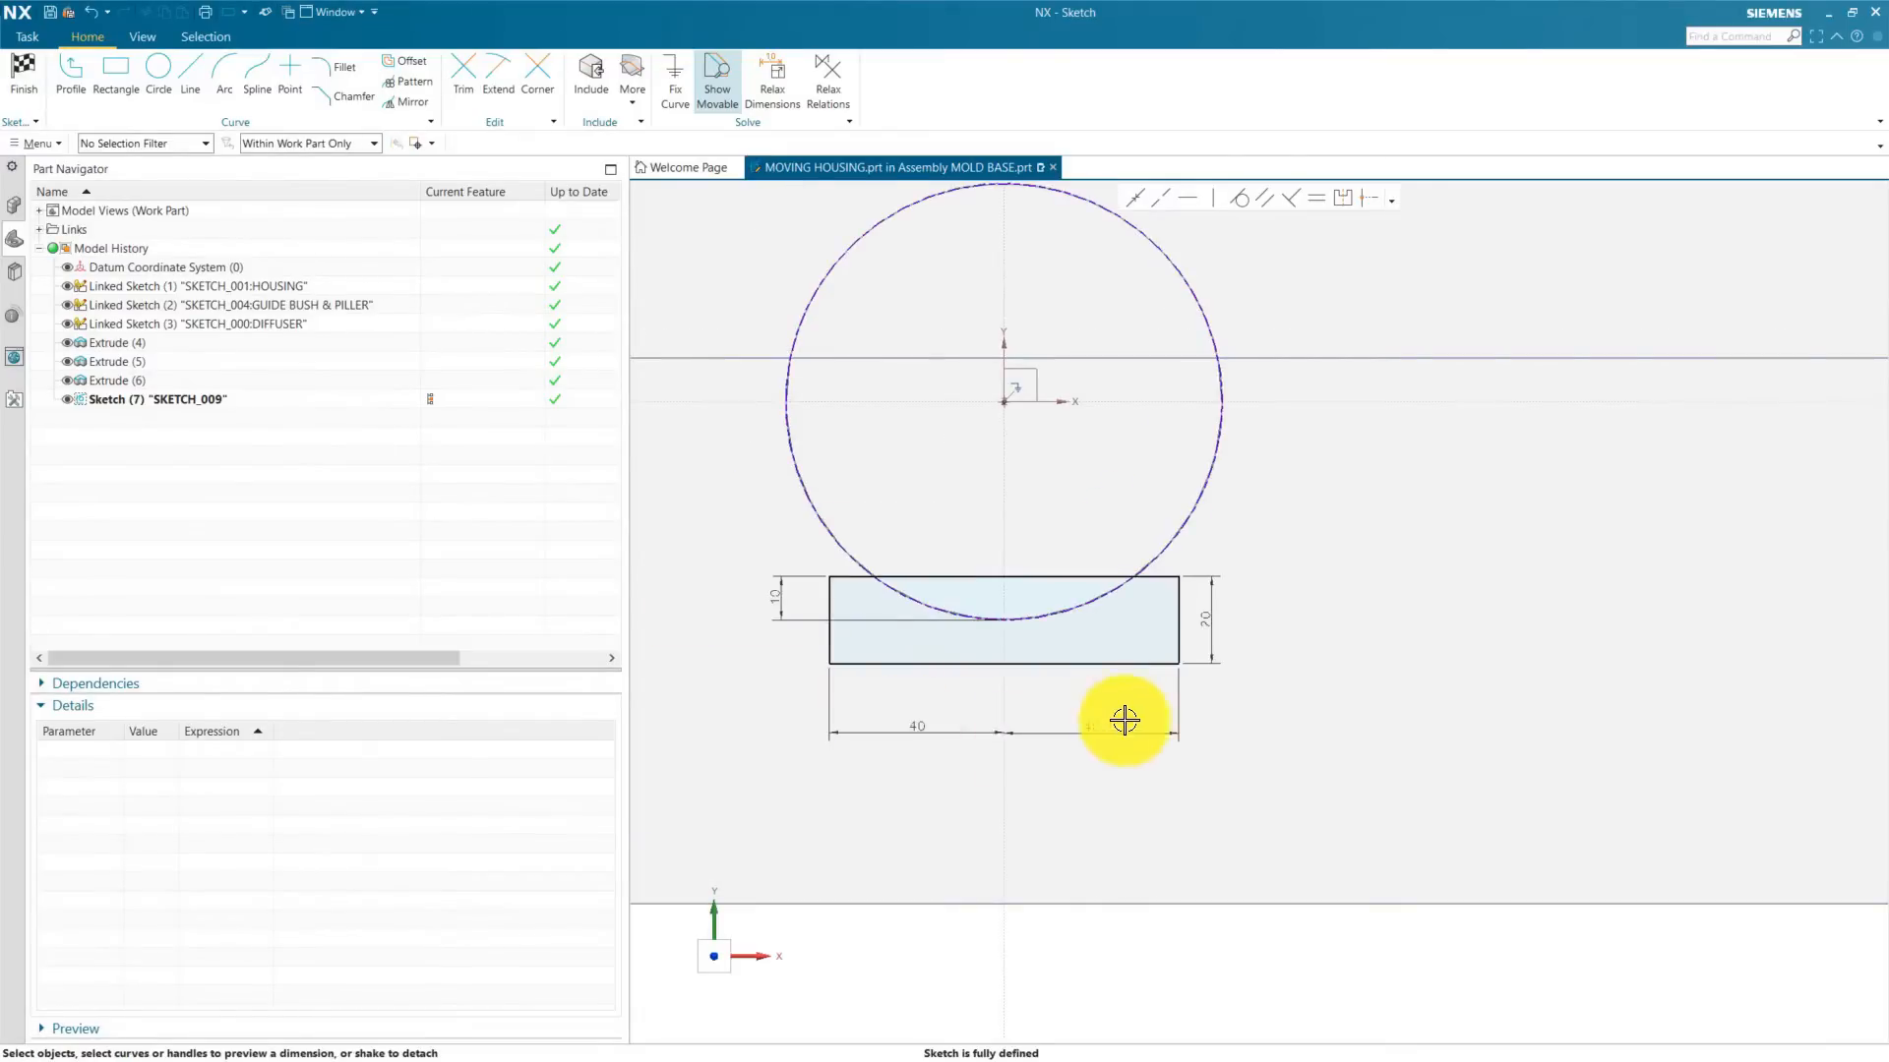
scroll(1127, 726, "down", 2)
key("ctrl+q")
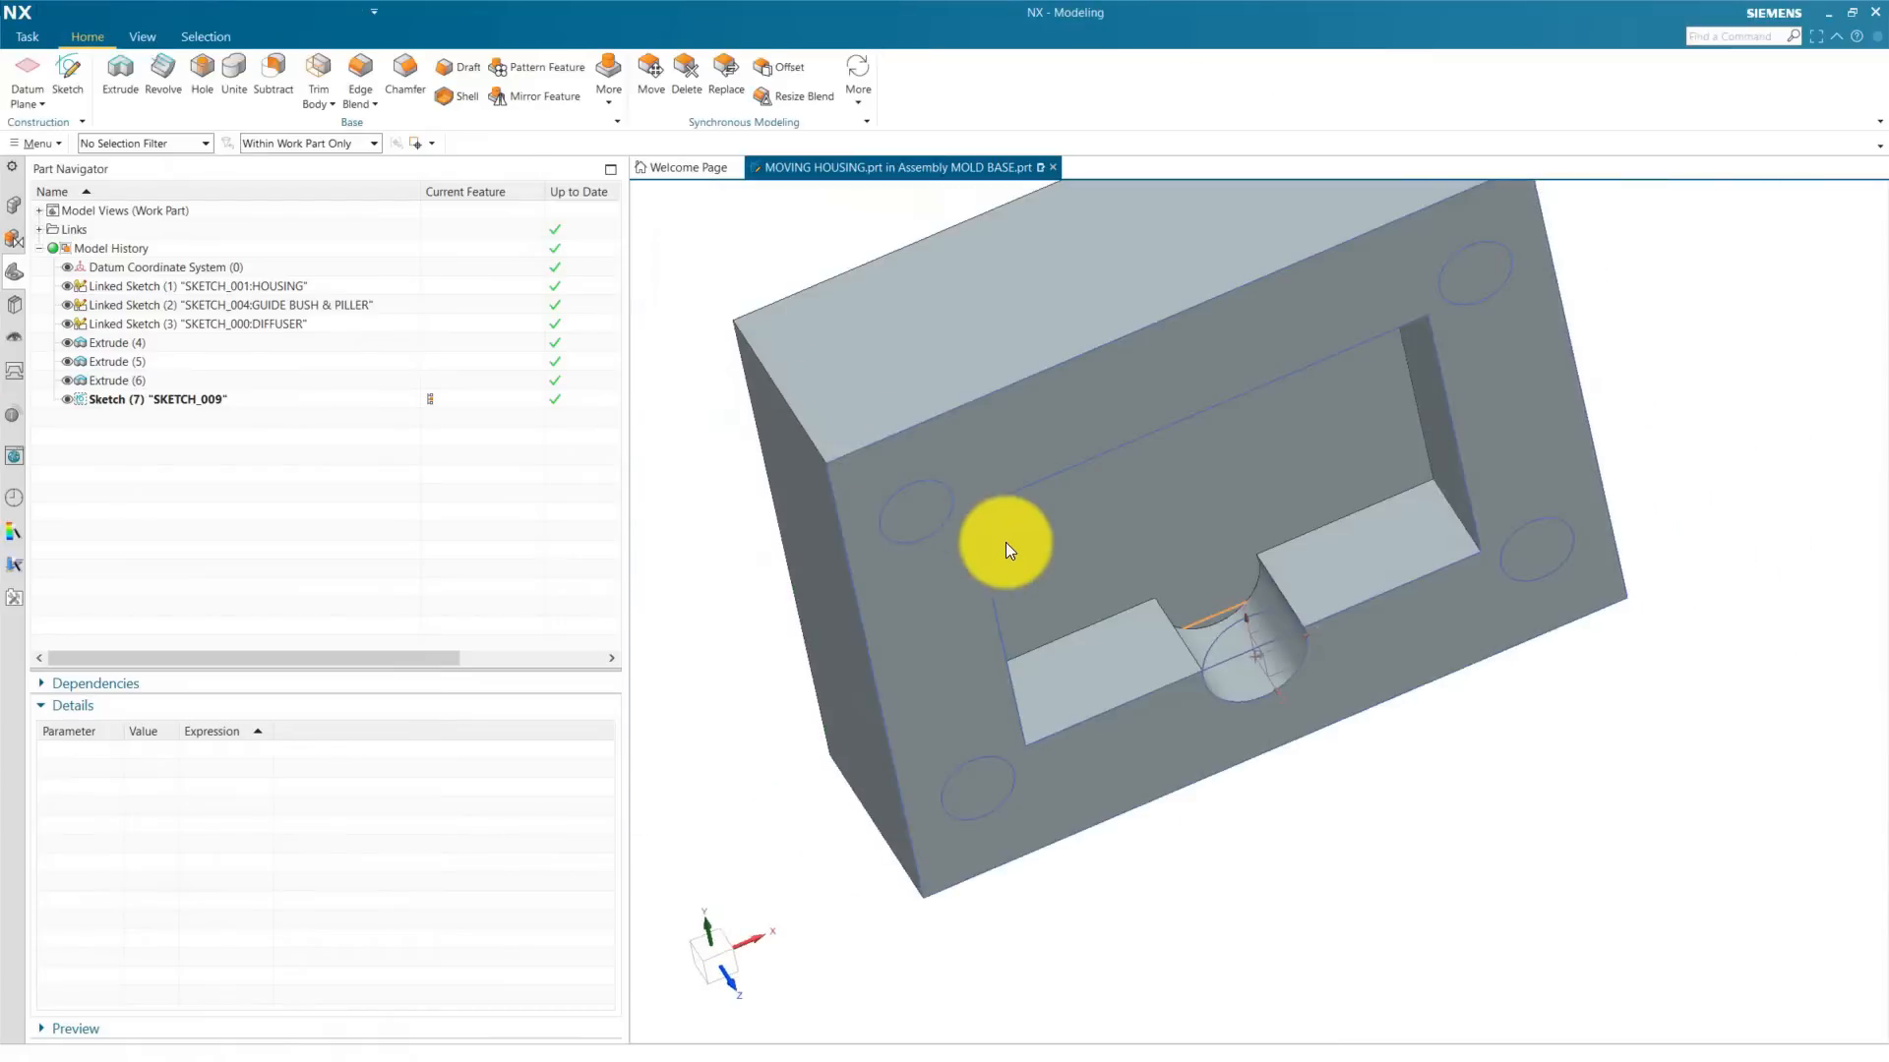
Step: Extrude the rectangle 8 mm from the pocket floor and unite it with the housing
left_click(120, 69)
scroll(1210, 620, "down", 1)
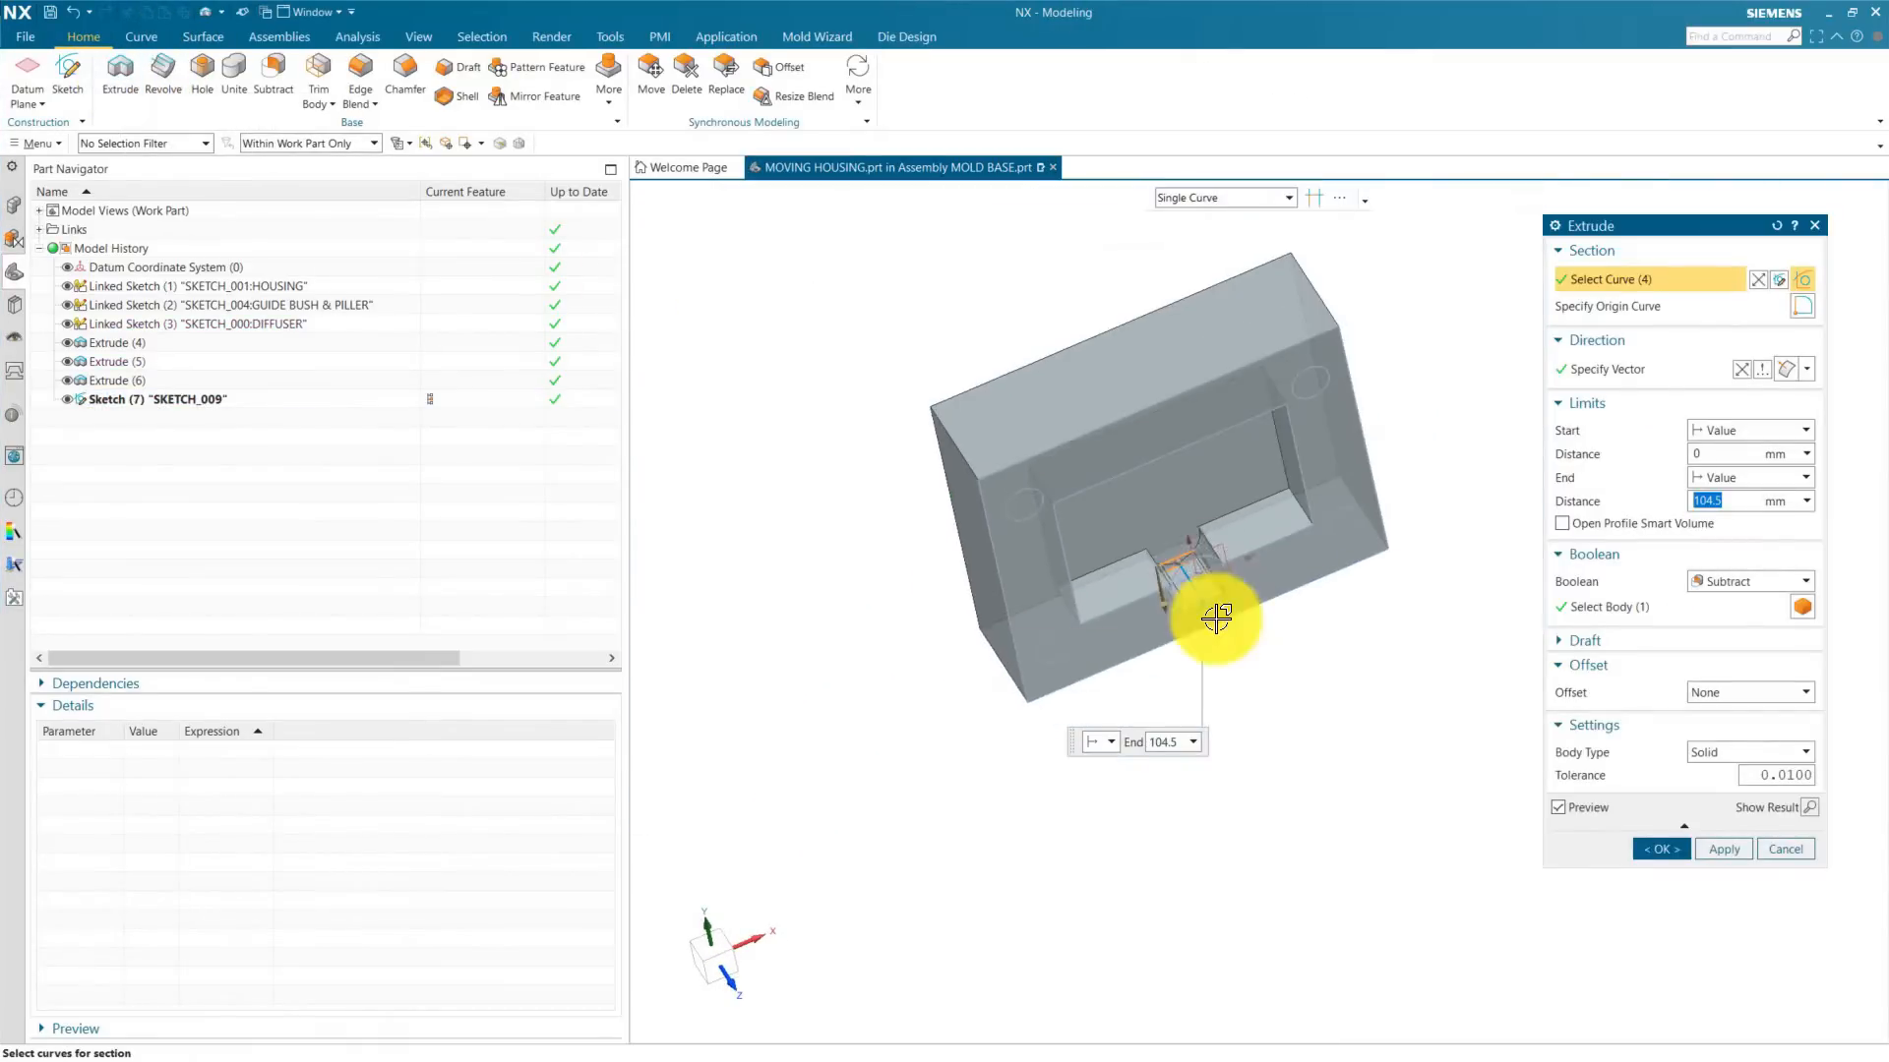
scroll(1210, 619, "up", 4)
left_click(1741, 581)
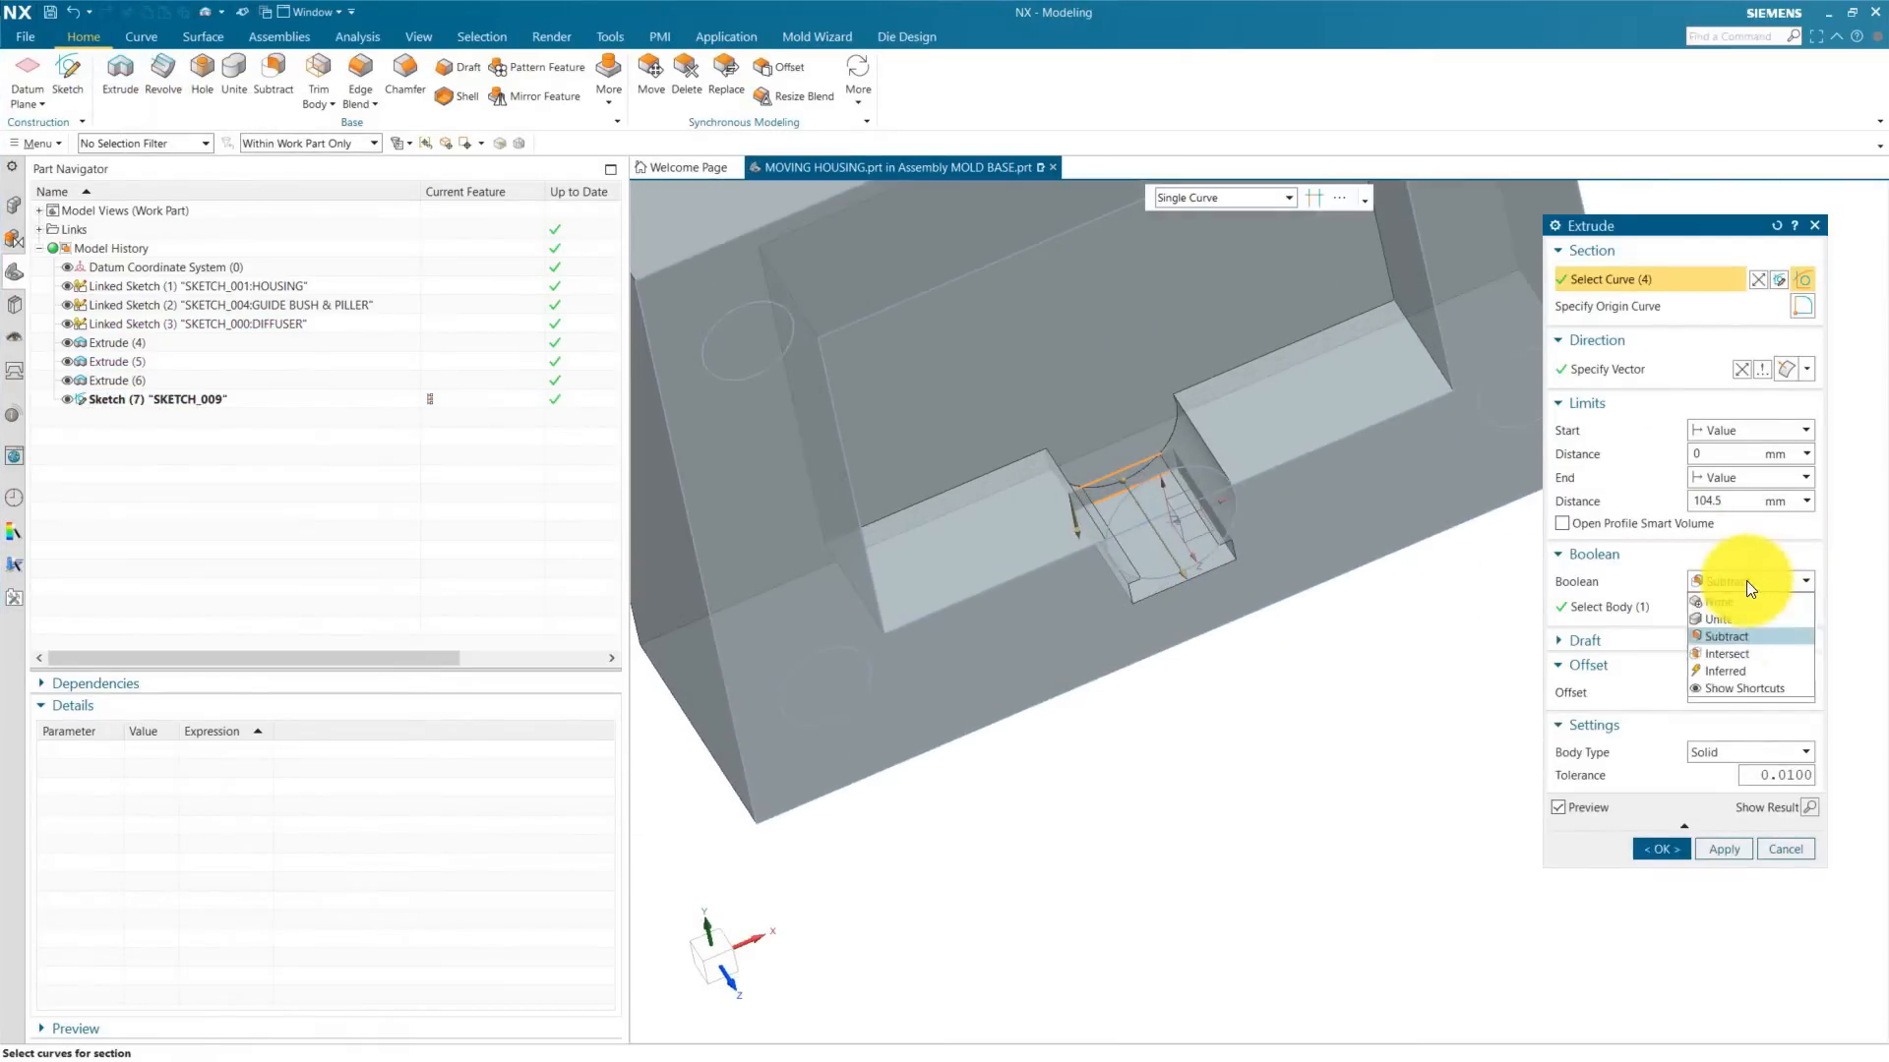
left_click(1724, 633)
scroll(1258, 570, "up", 2)
left_click_drag(1143, 578, 1070, 458)
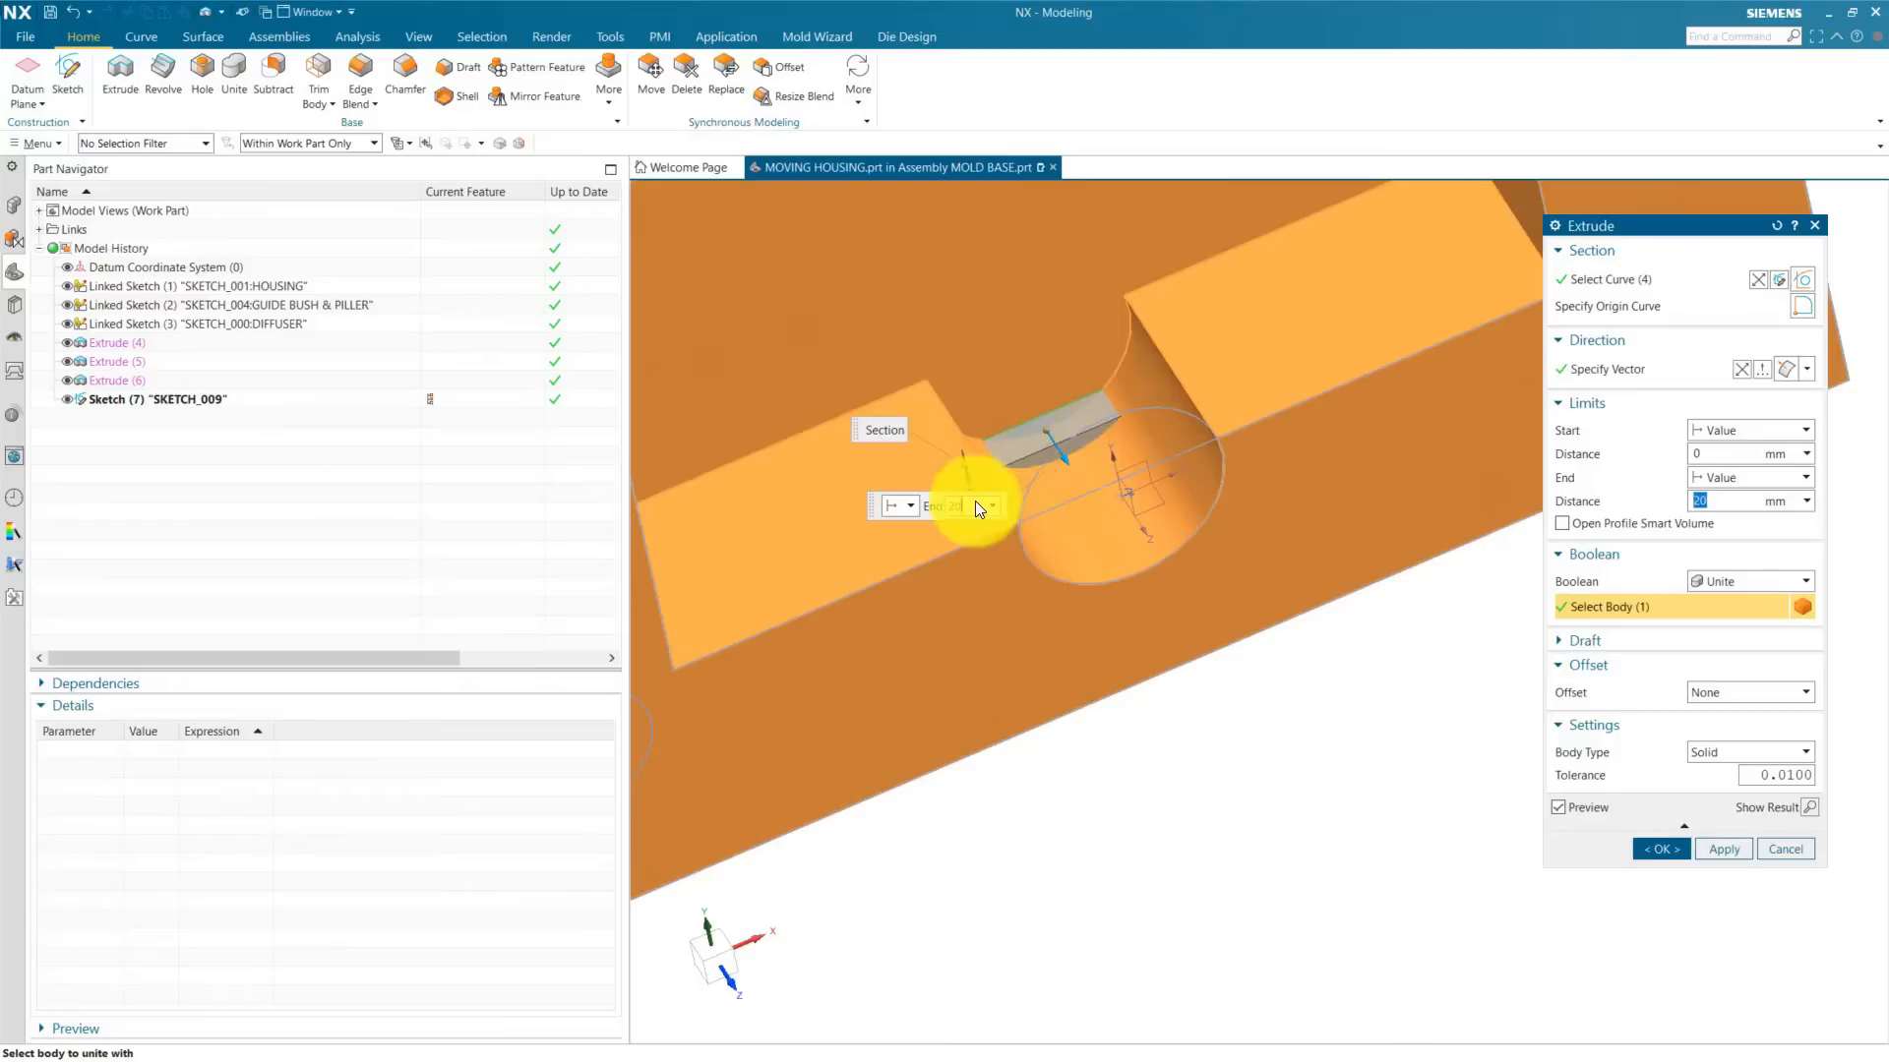
type("8")
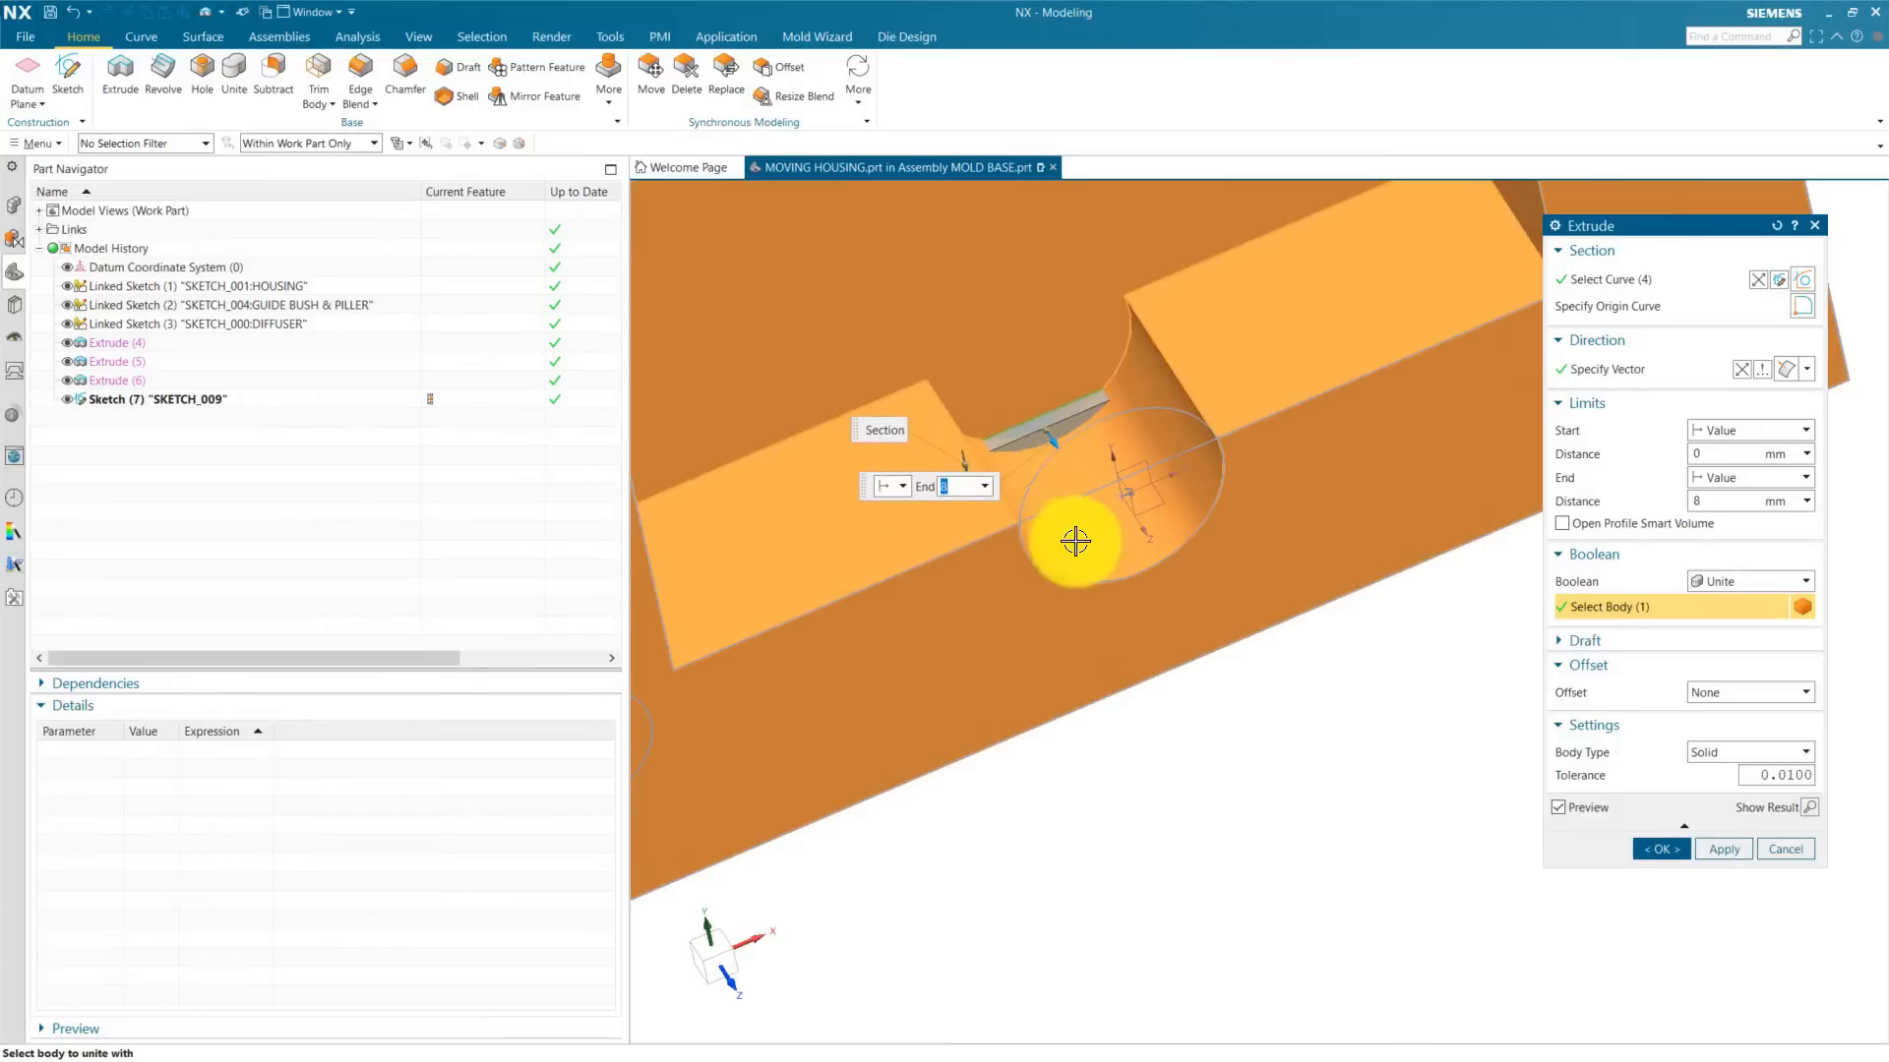
scroll(1070, 442, "up", 5)
left_click(1660, 850)
Step: Make the sketch internal to the 8 mm extrude feature
left_click(138, 417)
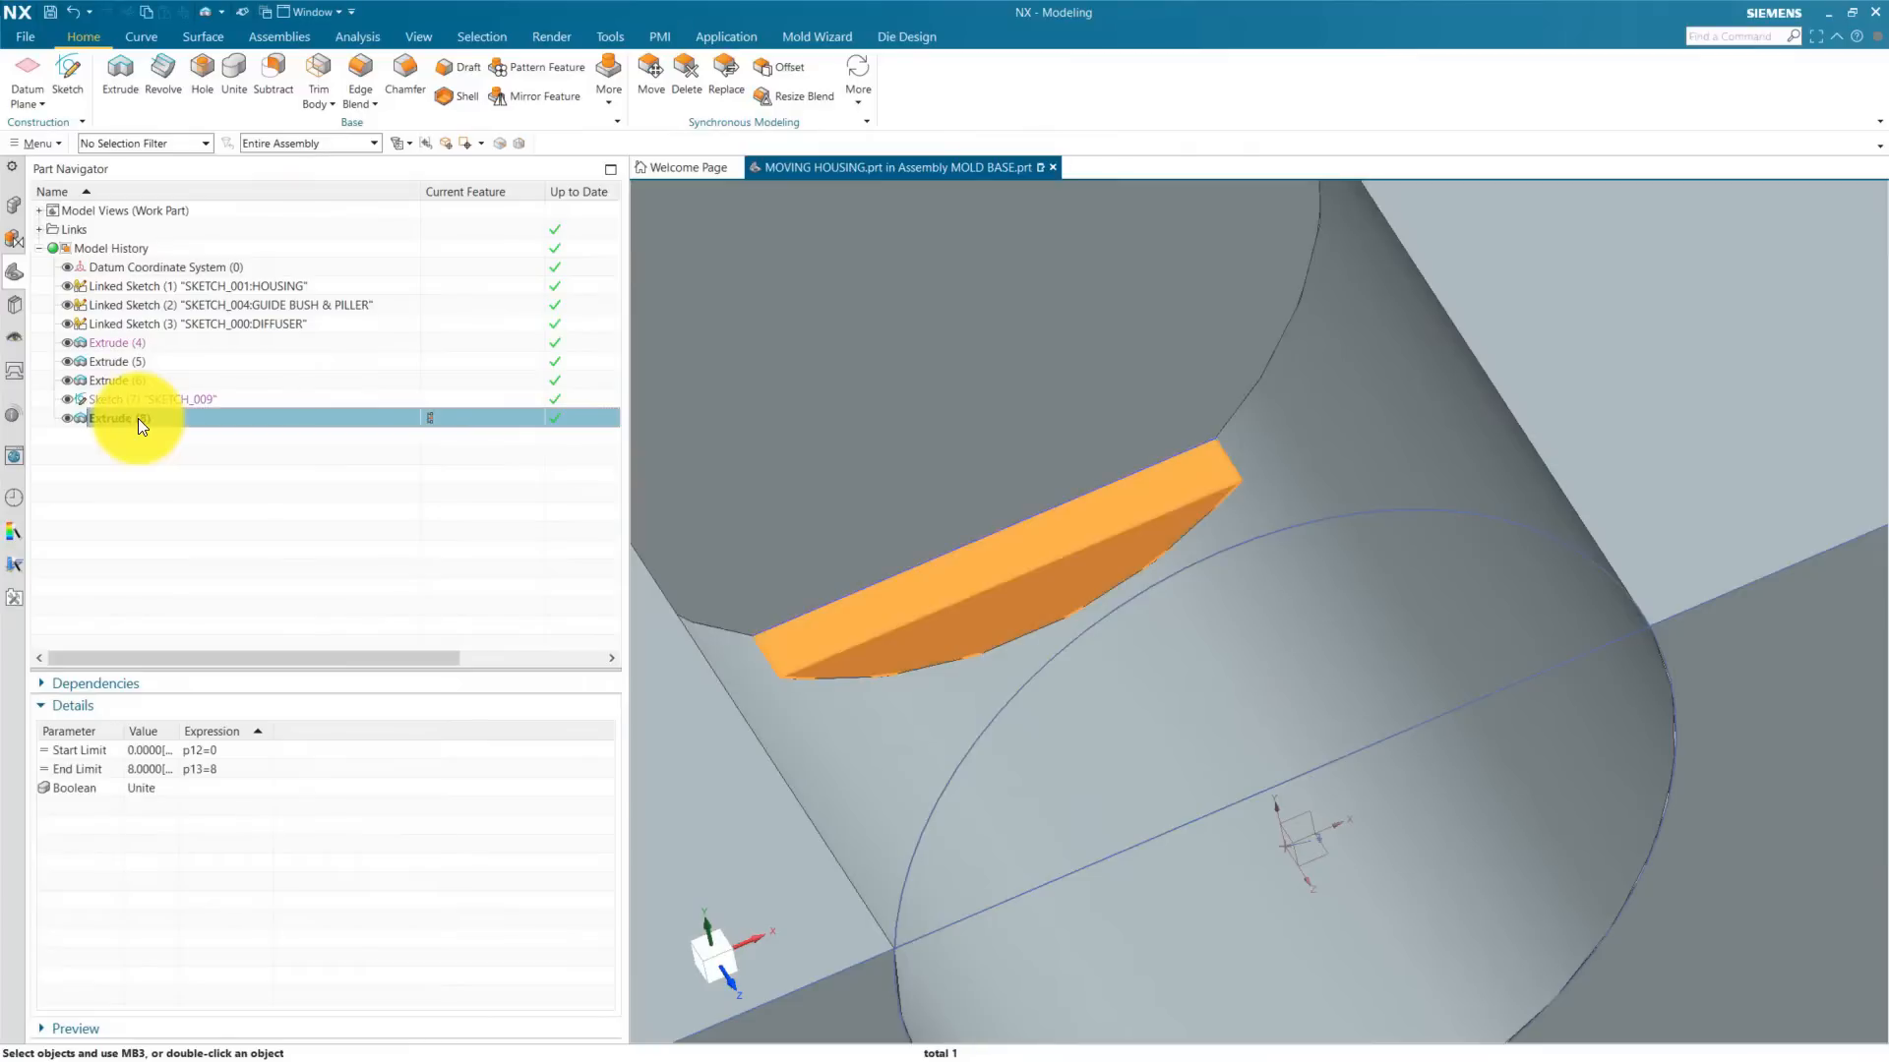
right_click(138, 417)
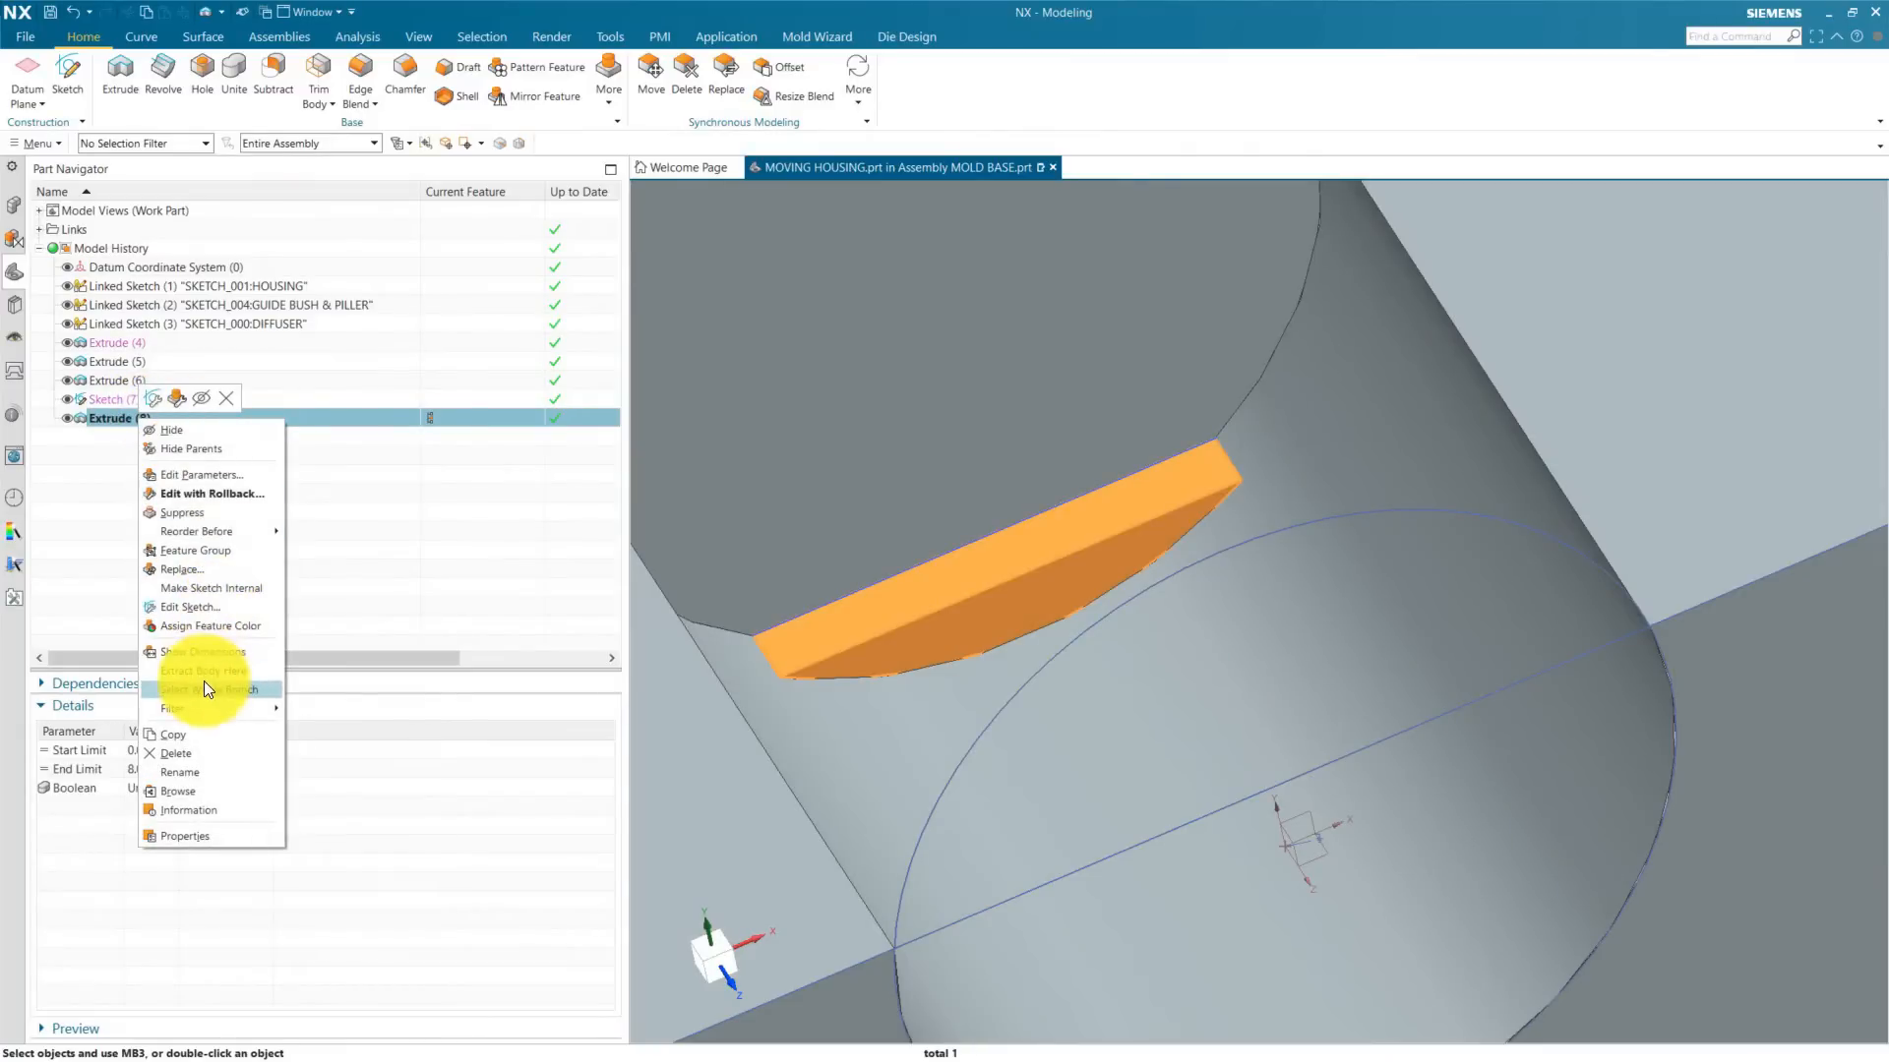
left_click(204, 587)
scroll(1146, 561, "down", 3)
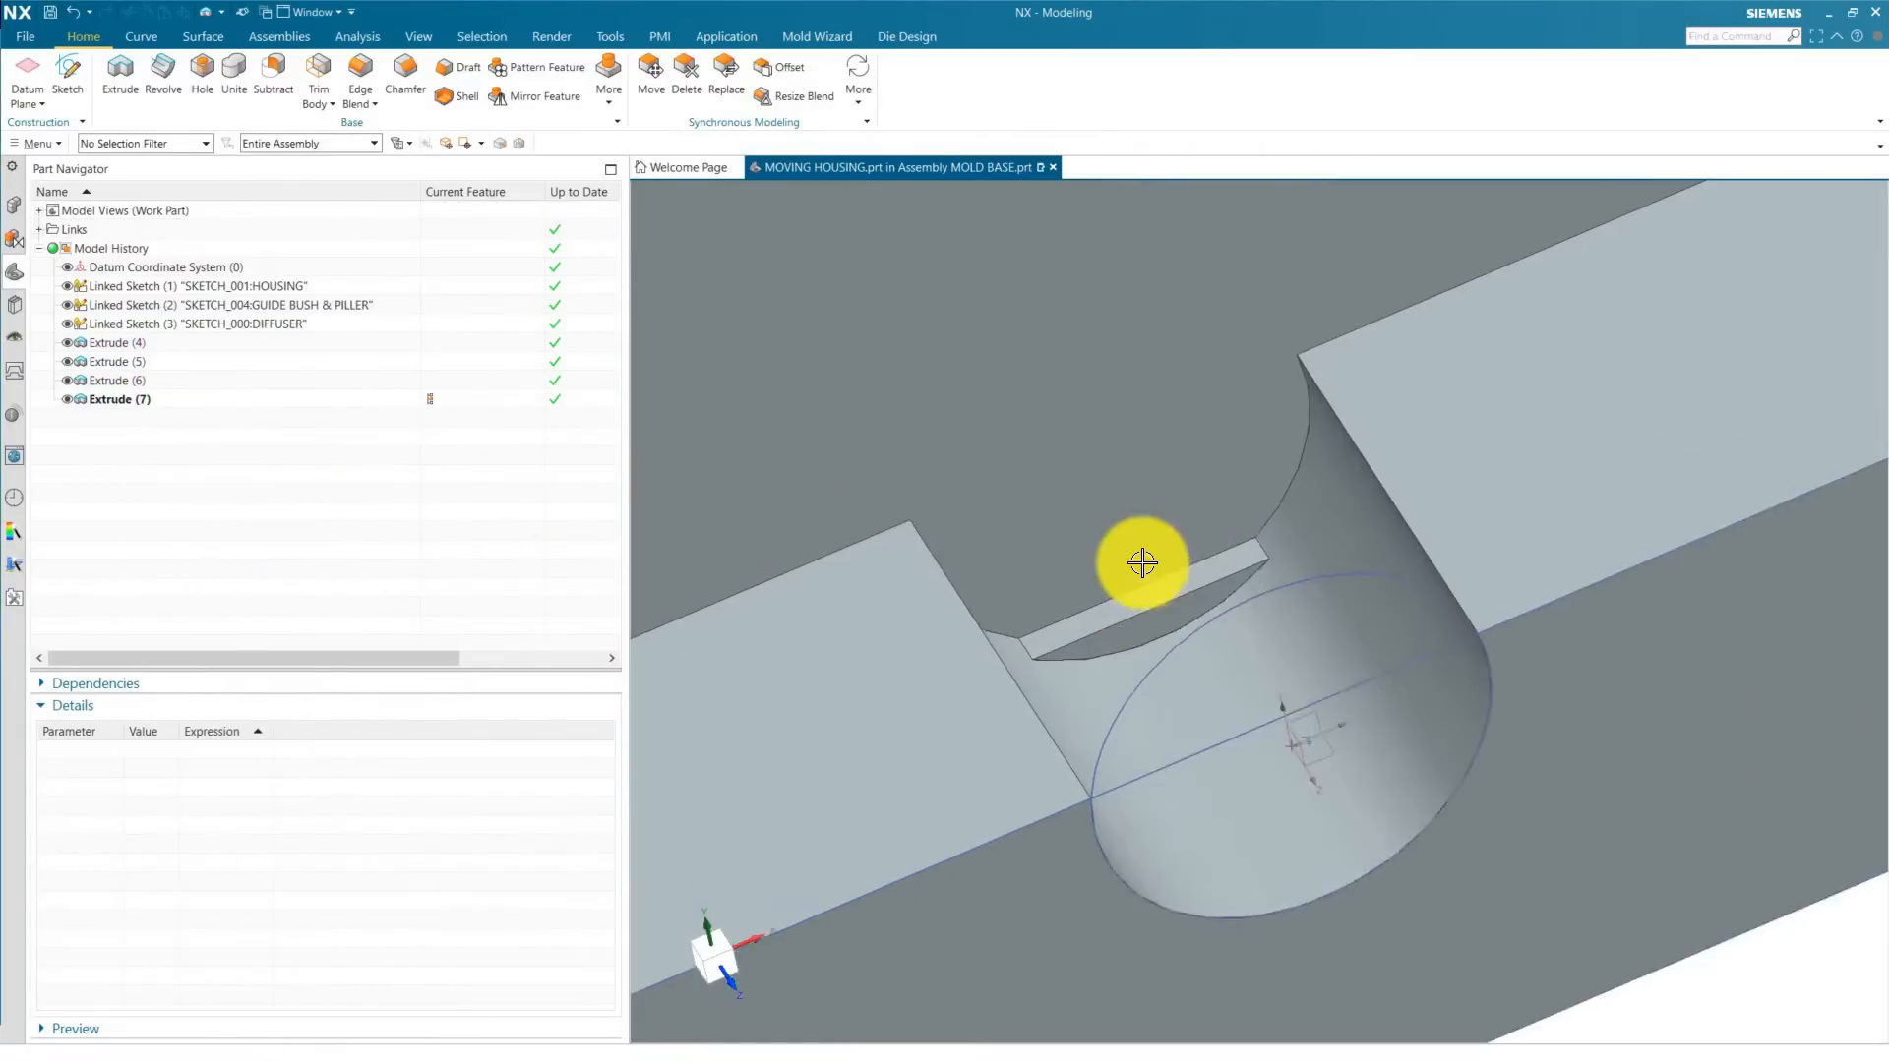
Step: Blend the outer front edge of the small 8 mm ledge with a 2.5 mm radius
left_click(357, 67)
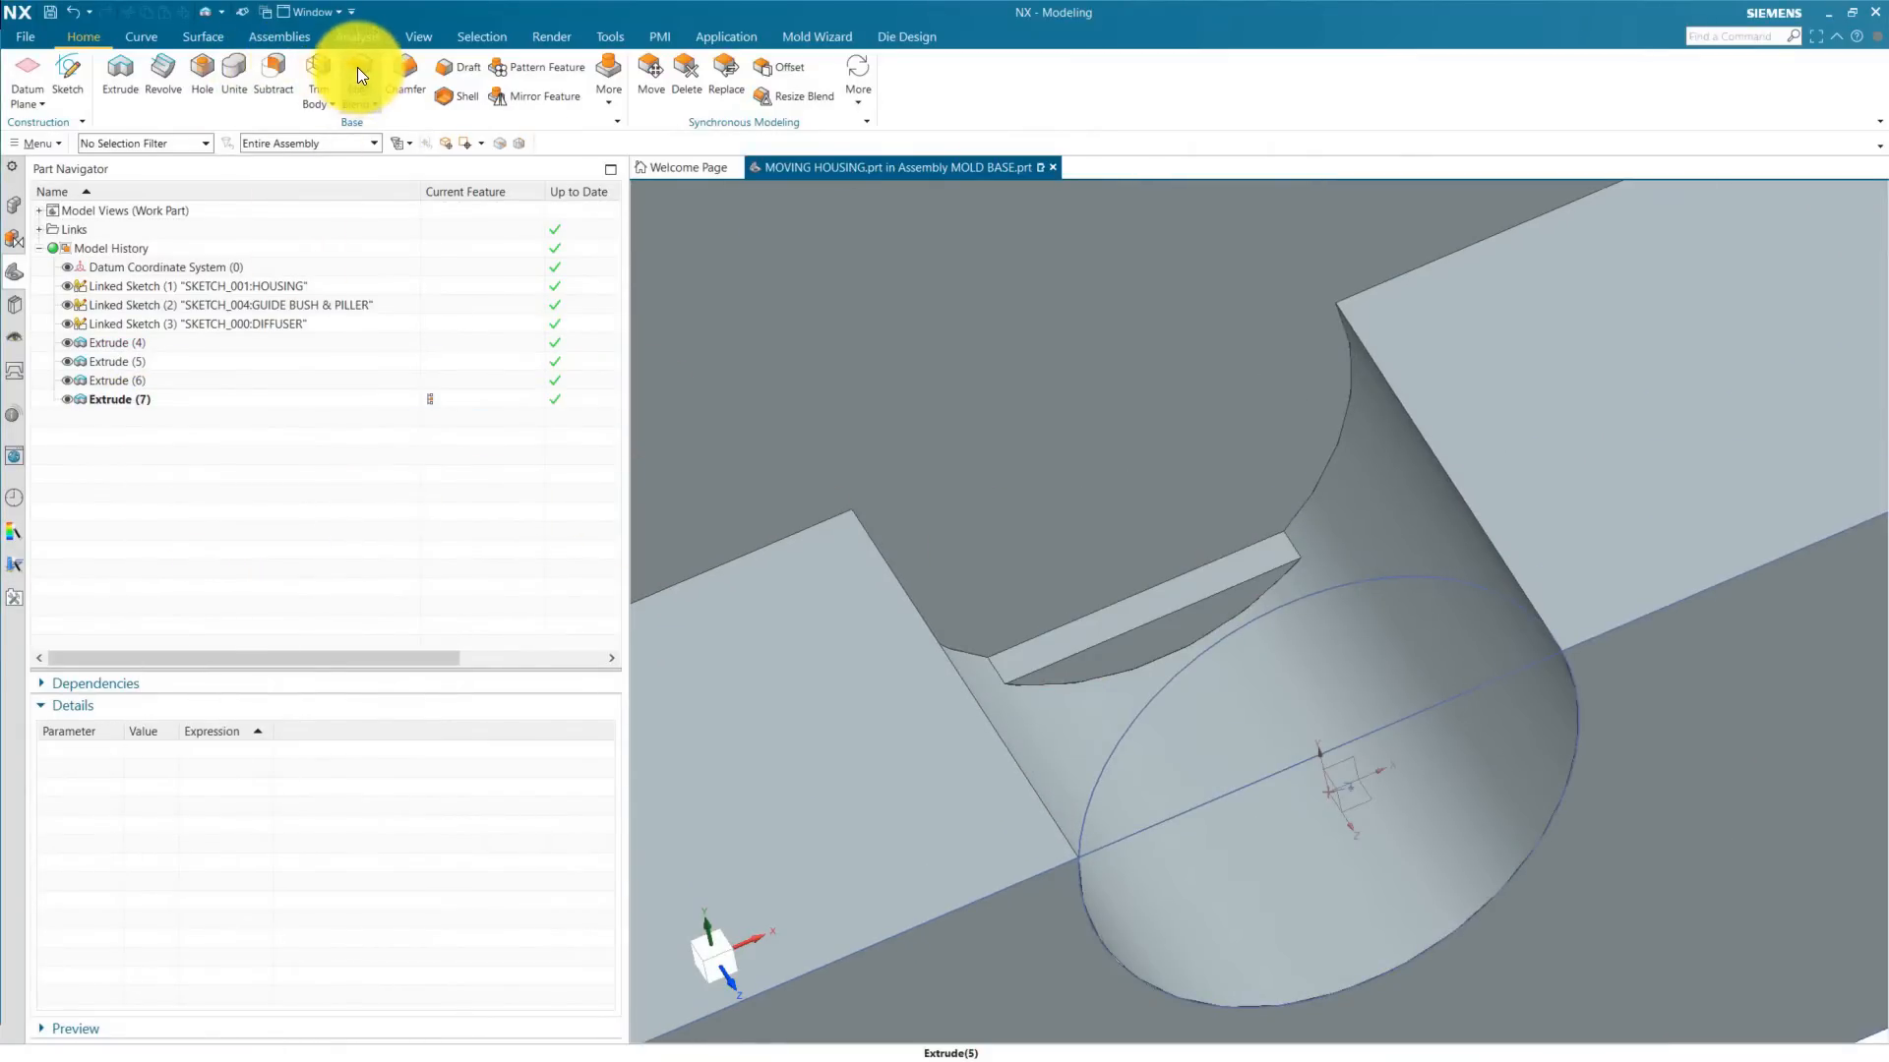
left_click(1059, 670)
type("2.5")
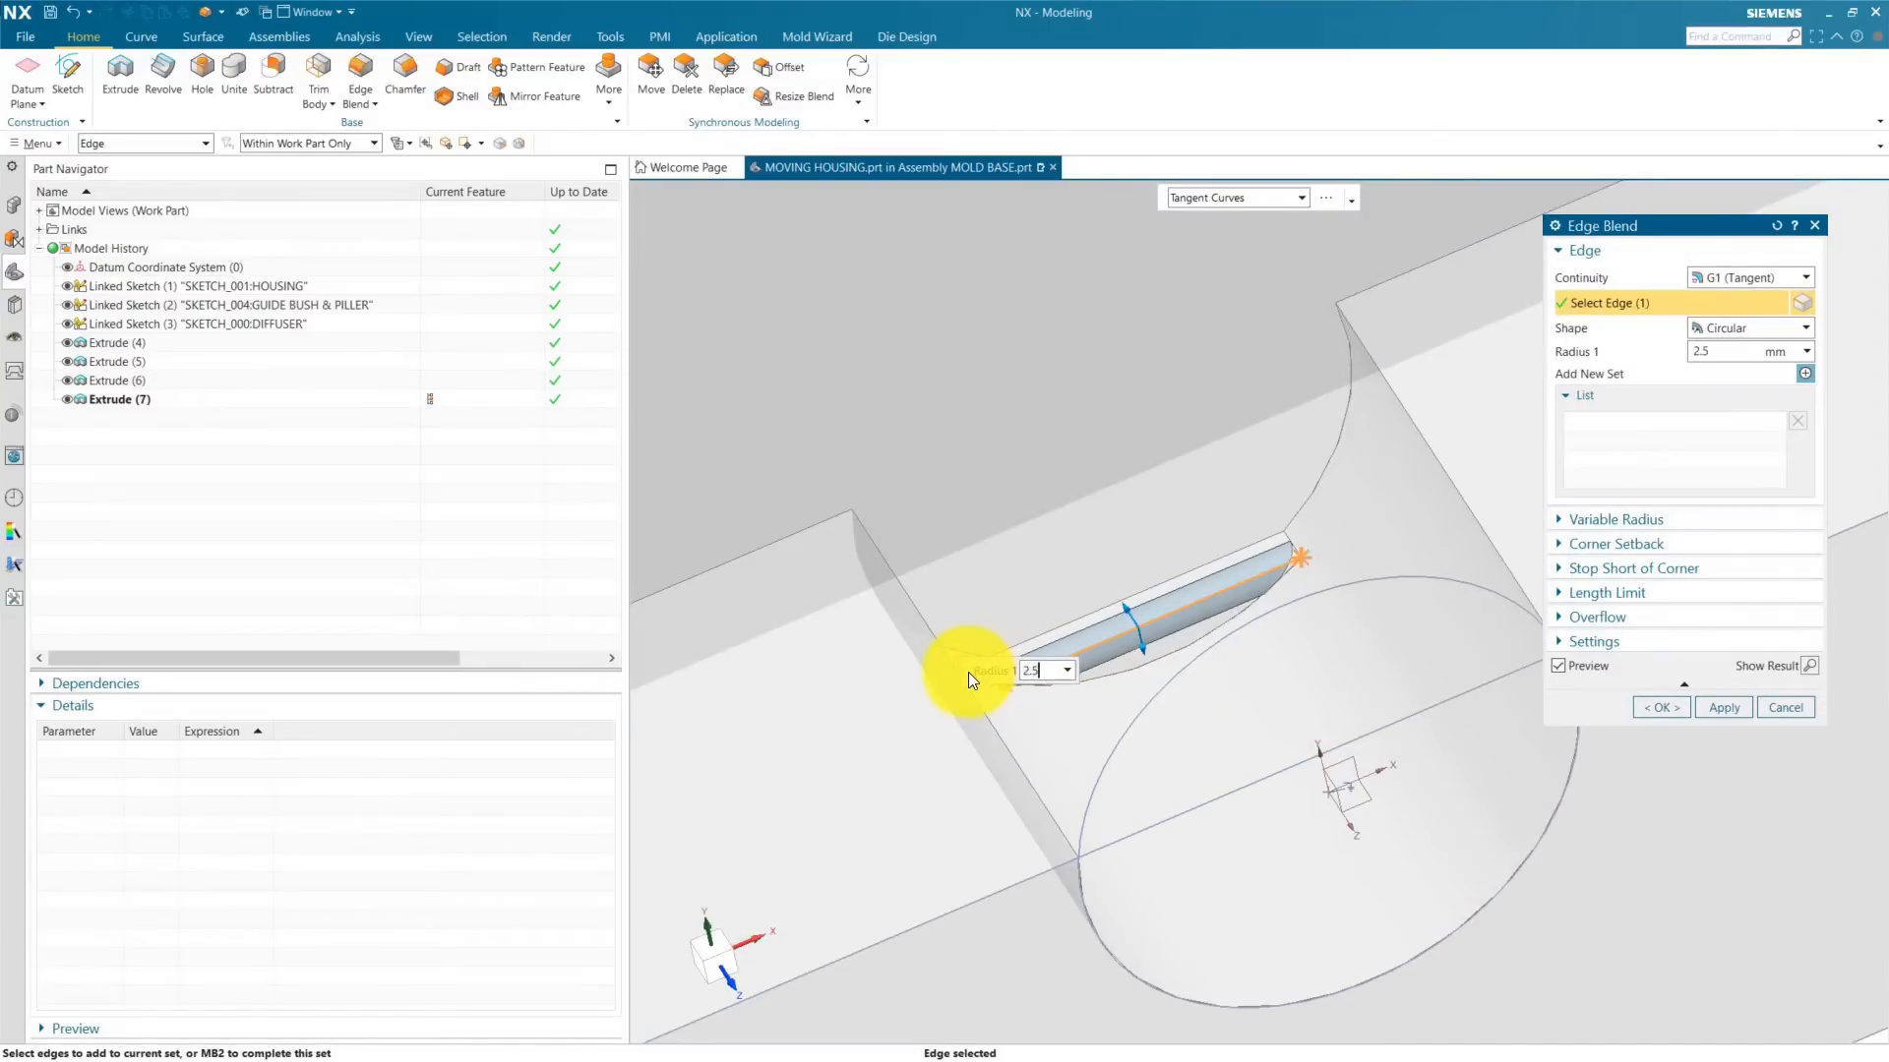
left_click(1658, 706)
Step: Make FIX HOUSING the work part and check the blend radius of its pocket corners
scroll(1243, 682, "down", 5)
middle_click_drag(1243, 682, 1374, 809)
scroll(1341, 809, "down", 3)
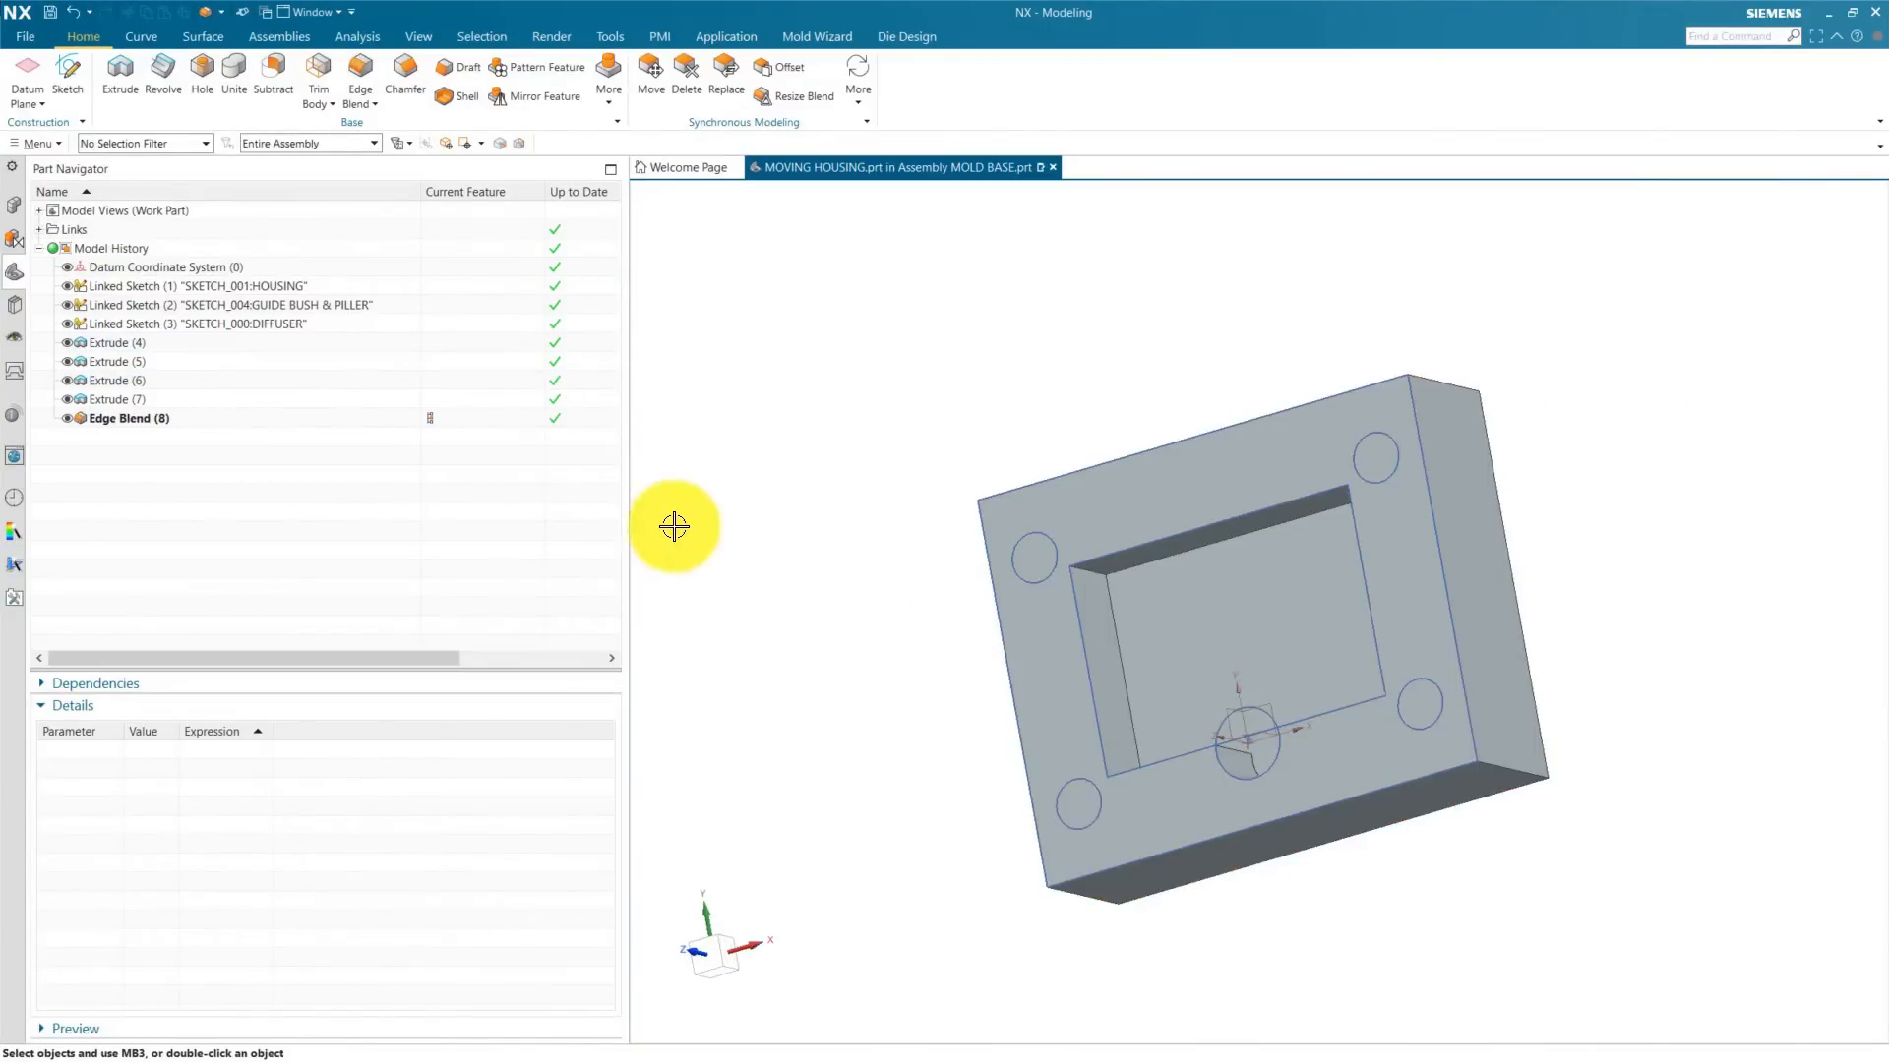
left_click(15, 204)
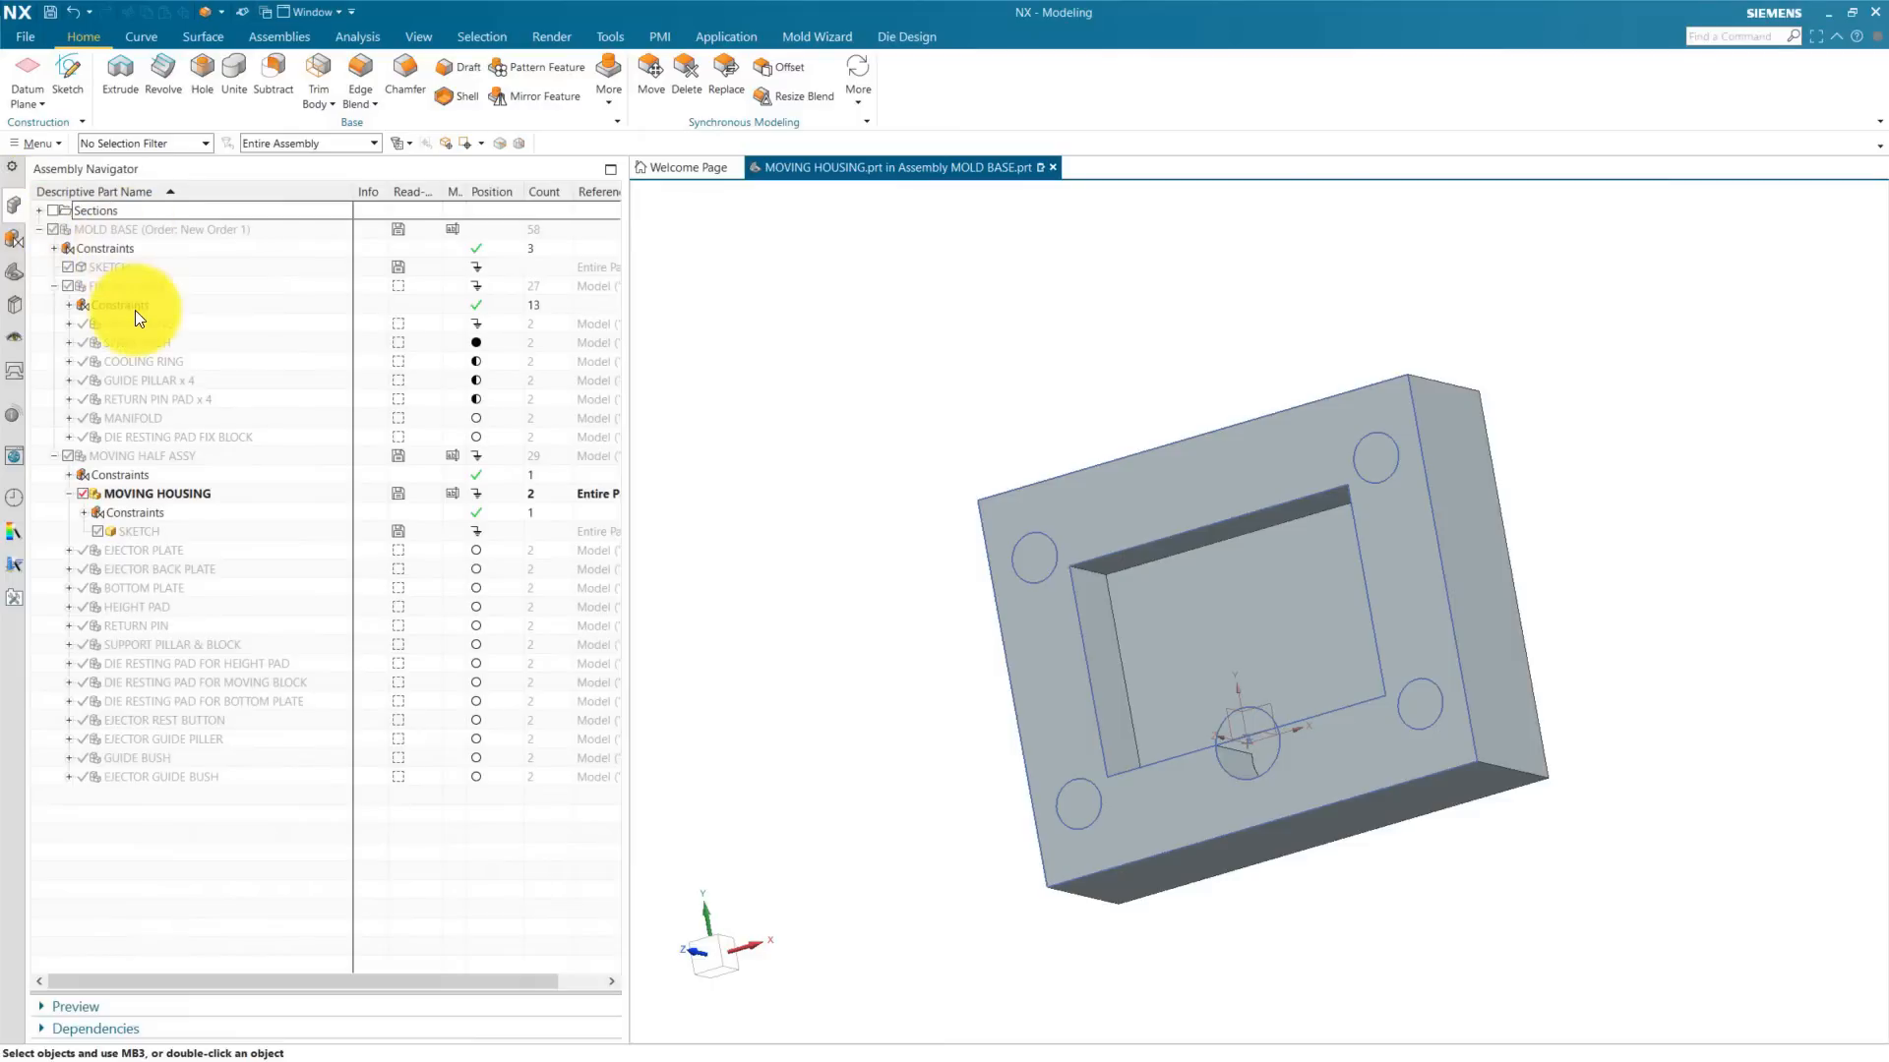
left_click(132, 323)
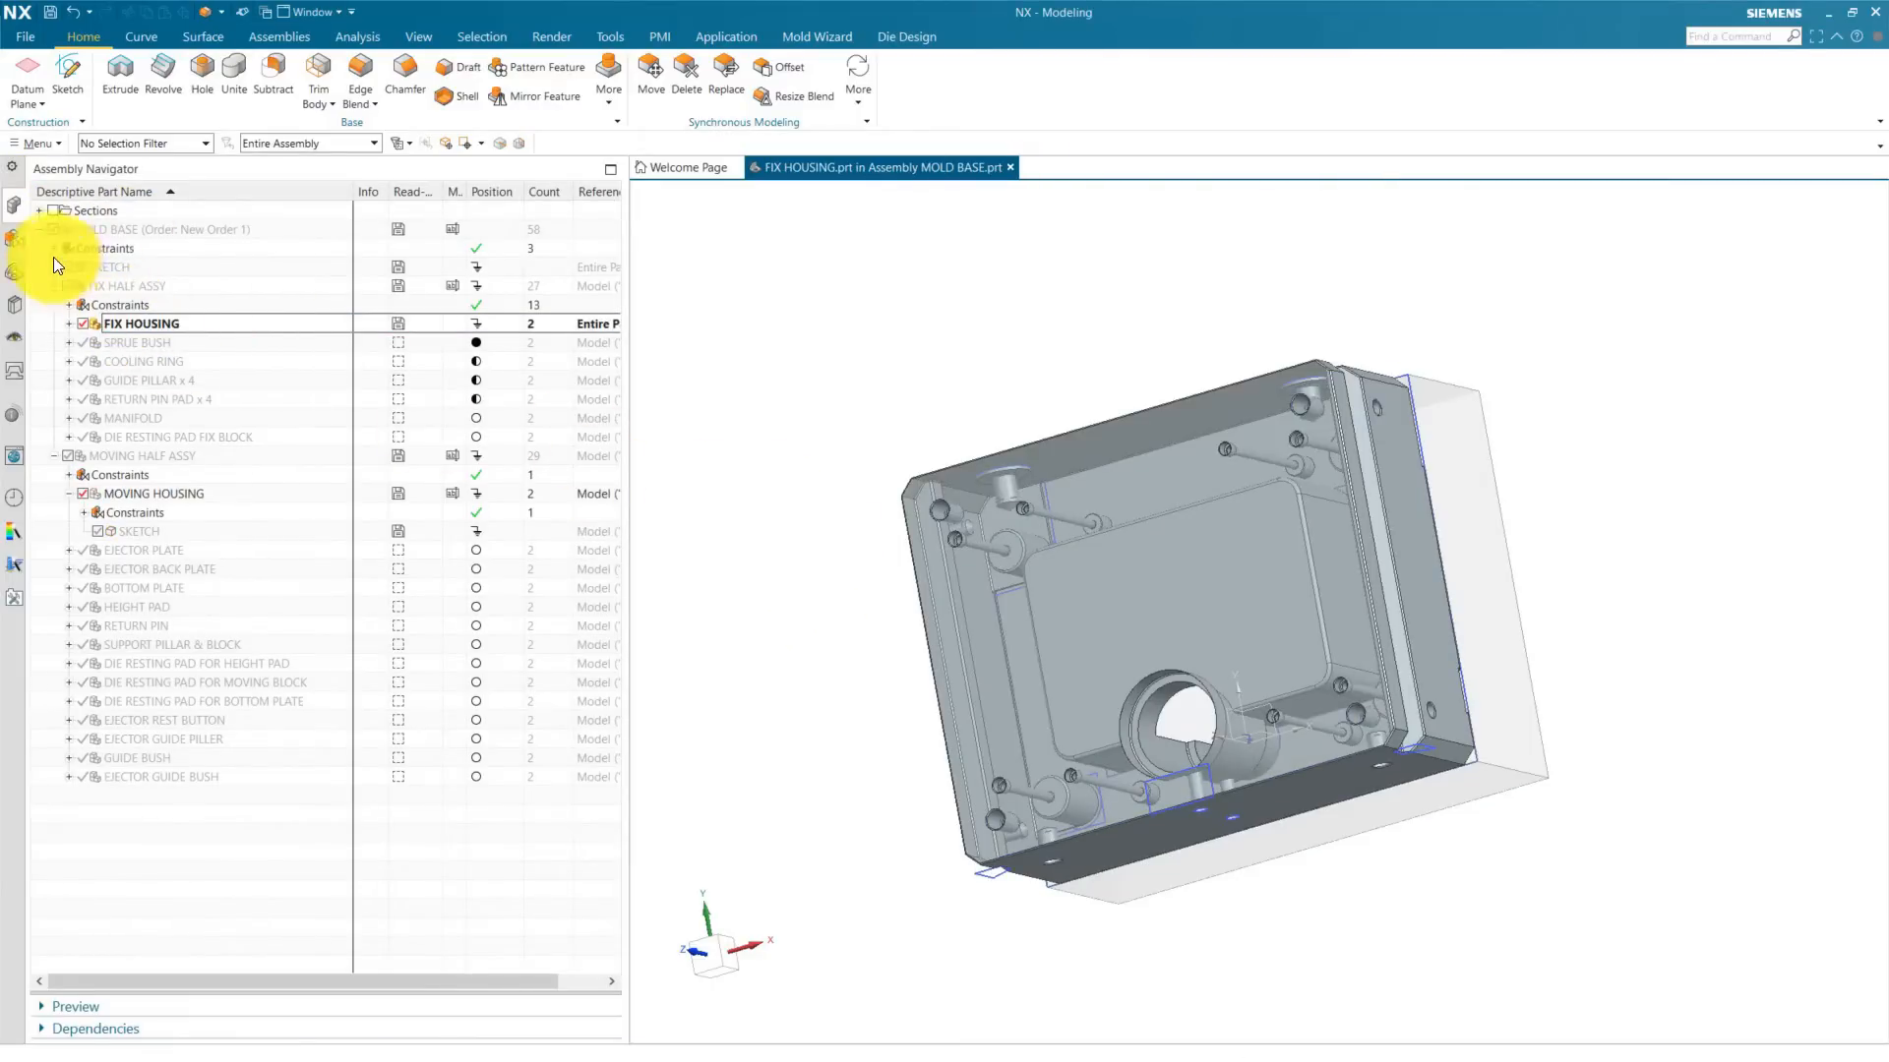
middle_click_drag(876, 414, 717, 484)
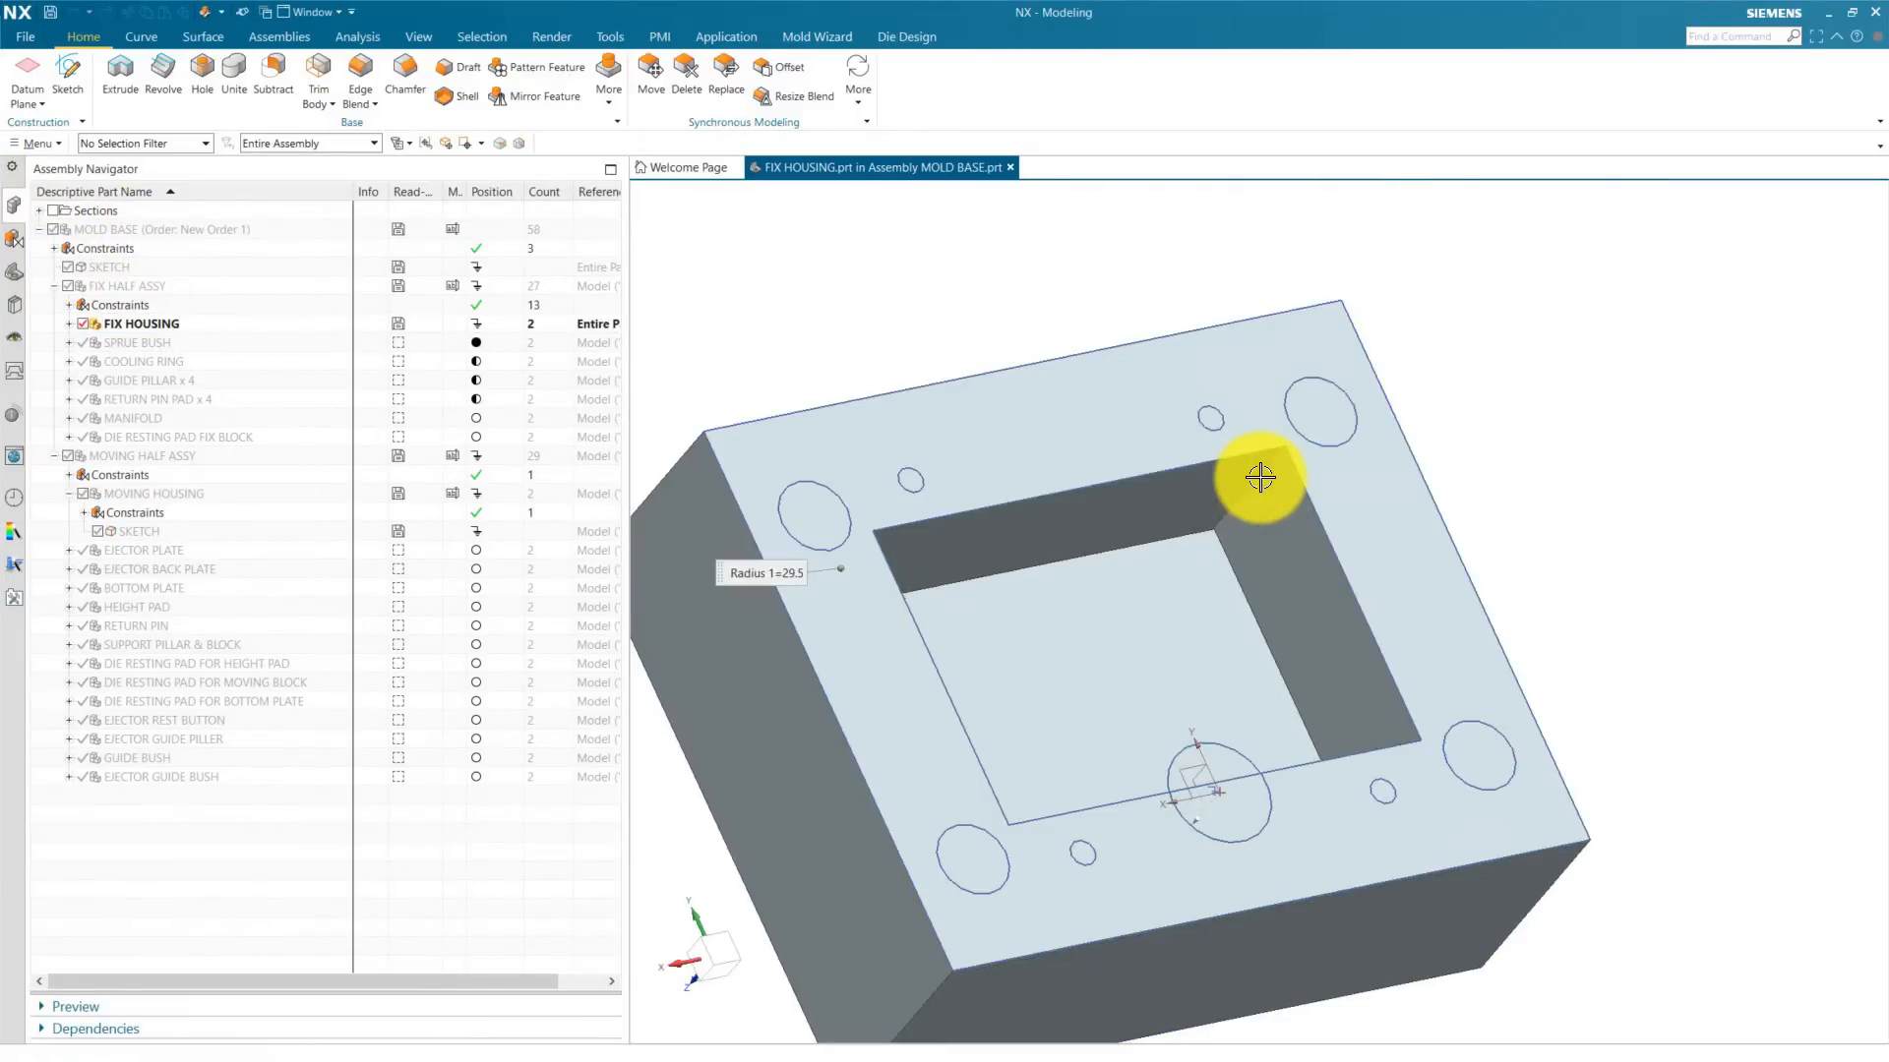
left_click(1782, 706)
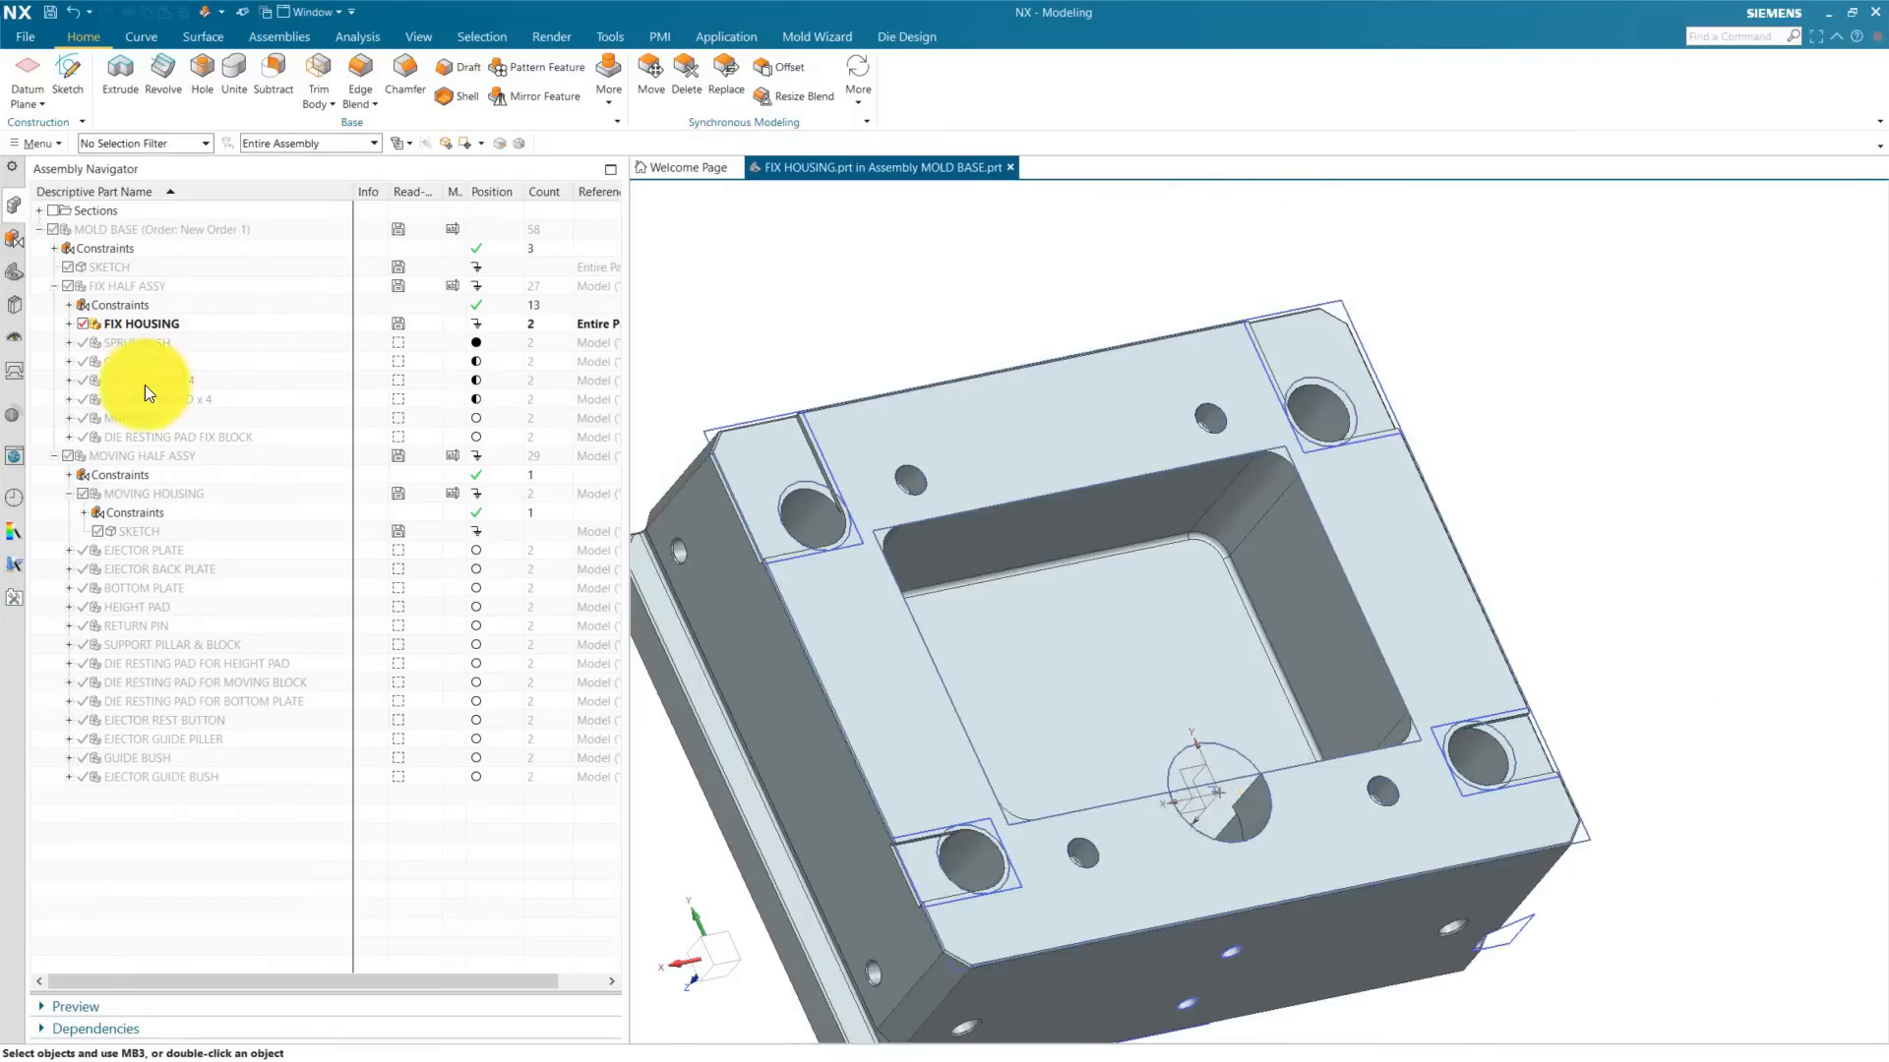
Step: Make MOVING HOUSING the work part again and show its model history
double_click(138, 492)
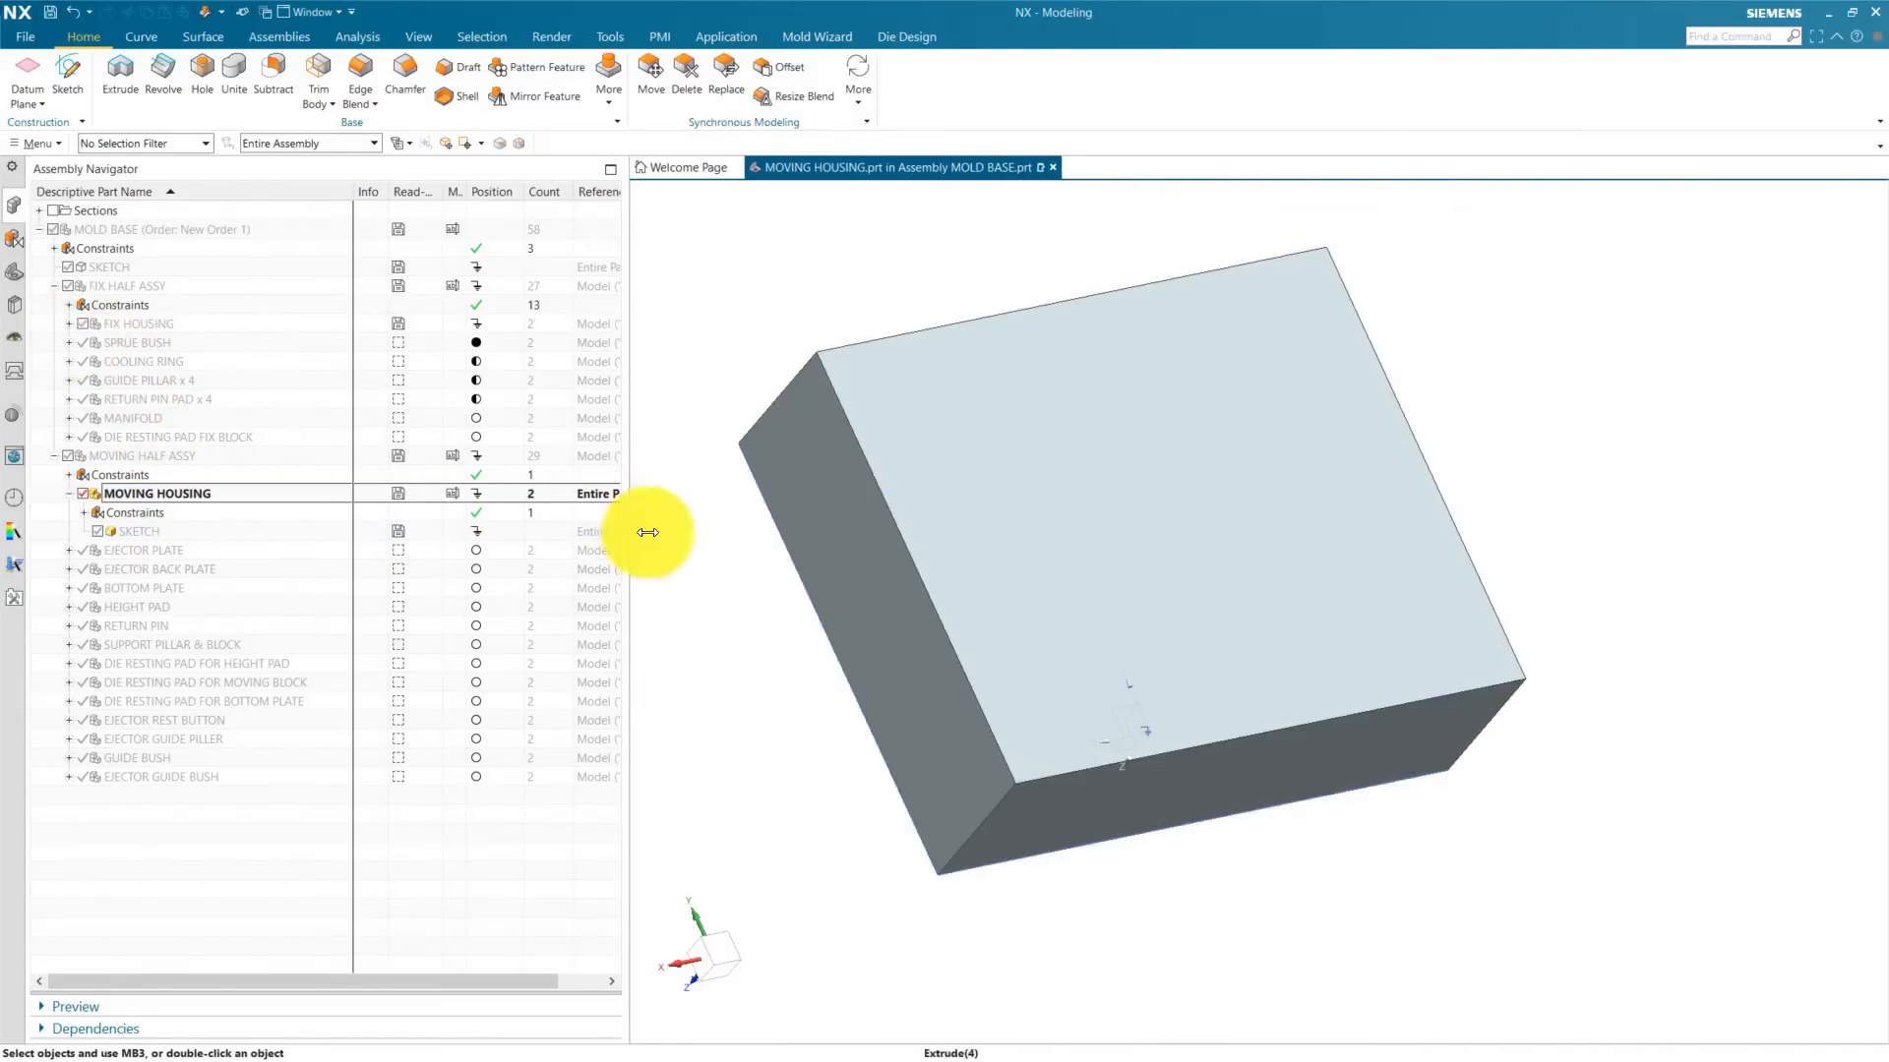
middle_click_drag(647, 532, 1125, 422)
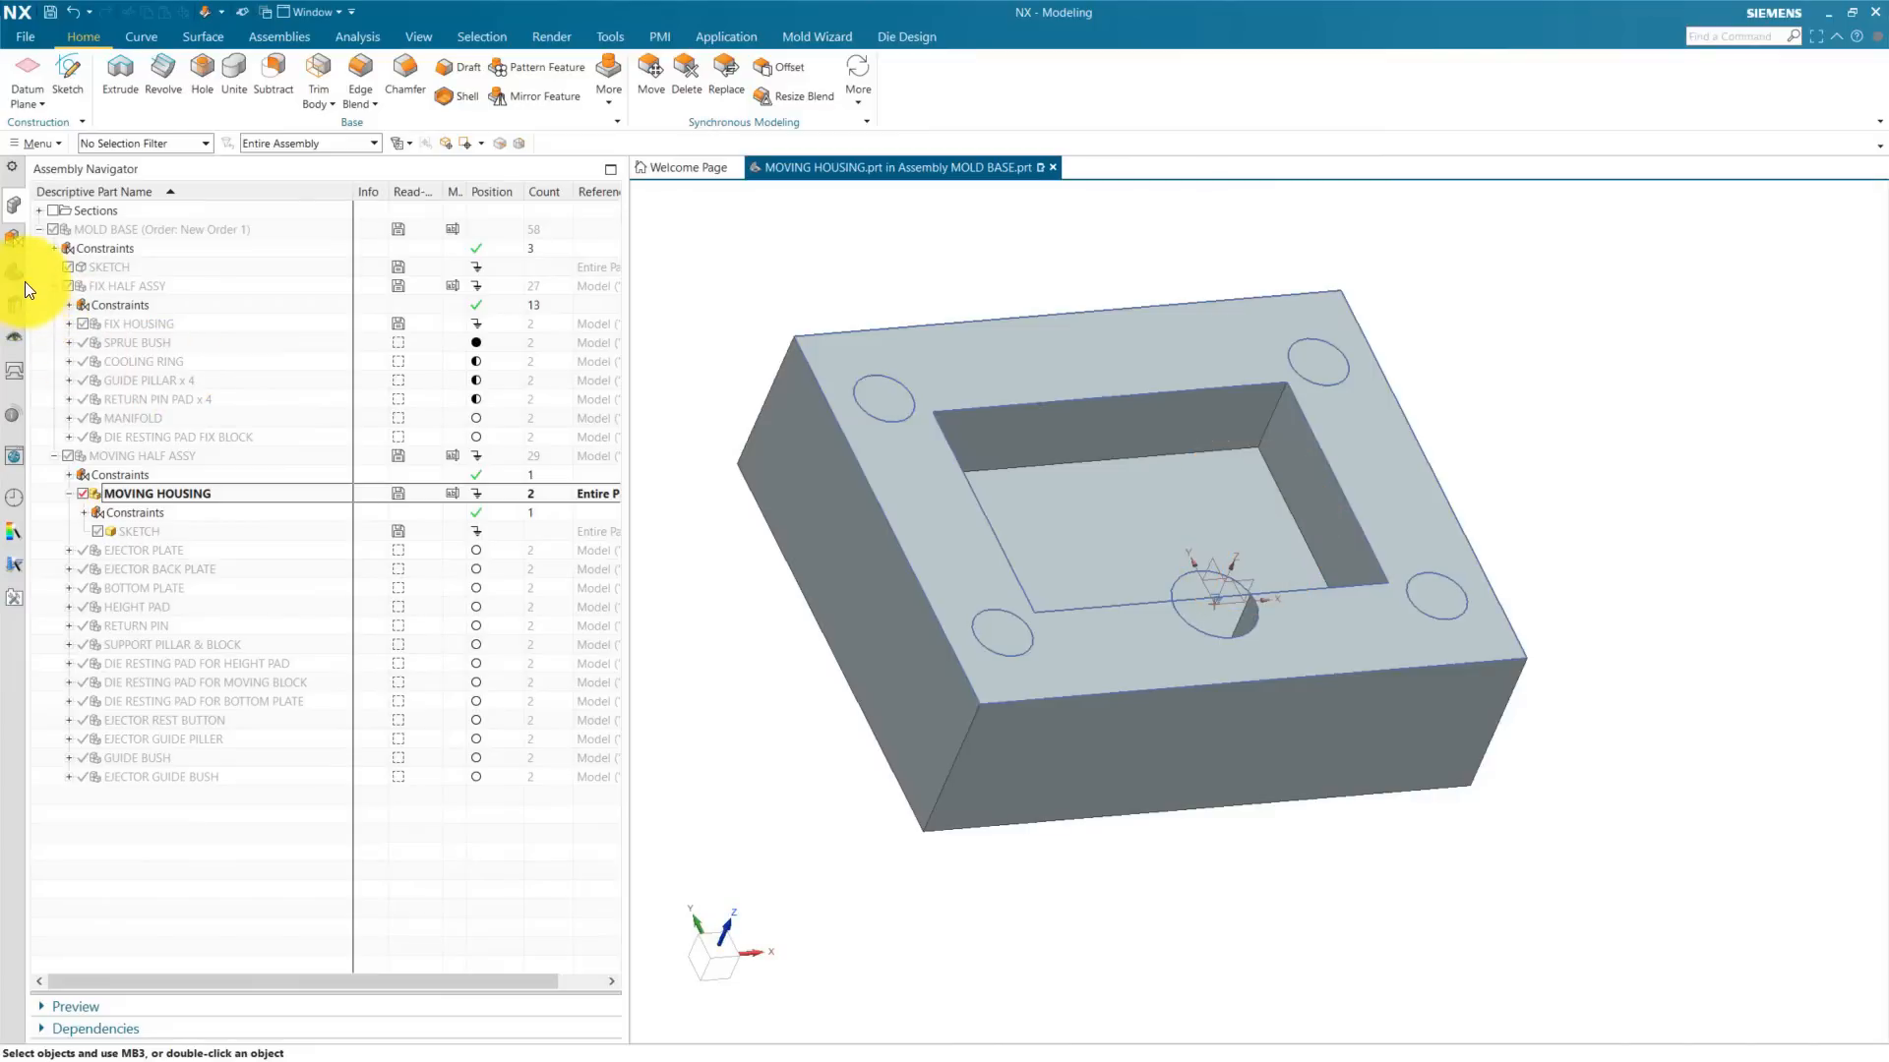
left_click(20, 283)
Step: Blend the four upright corner edges of the housing's pocket with a 29.5 mm radius
left_click(360, 79)
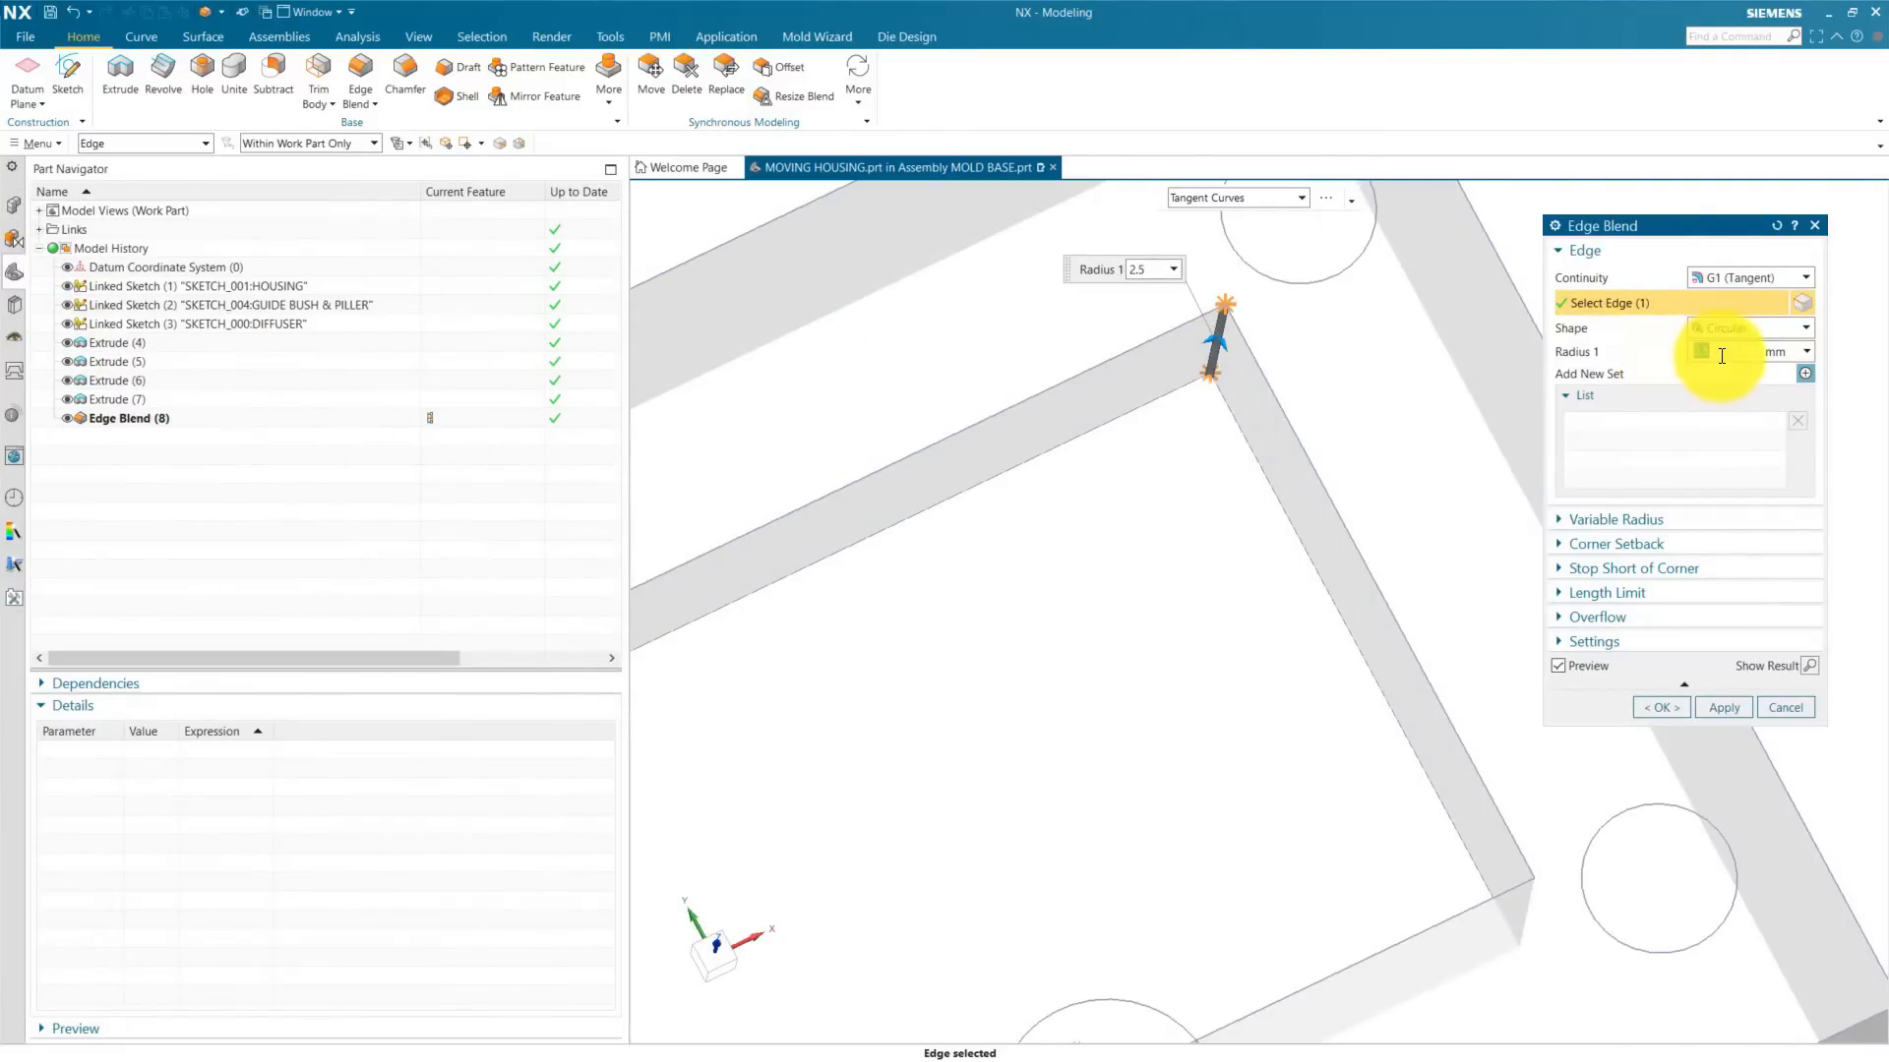
key("Return")
scroll(1256, 393, "down", 3)
middle_click_drag(1232, 551, 1234, 602)
left_click(1239, 596)
scroll(1234, 614, "down", 3)
middle_click_drag(1208, 694, 1143, 699)
scroll(1121, 756, "up", 3)
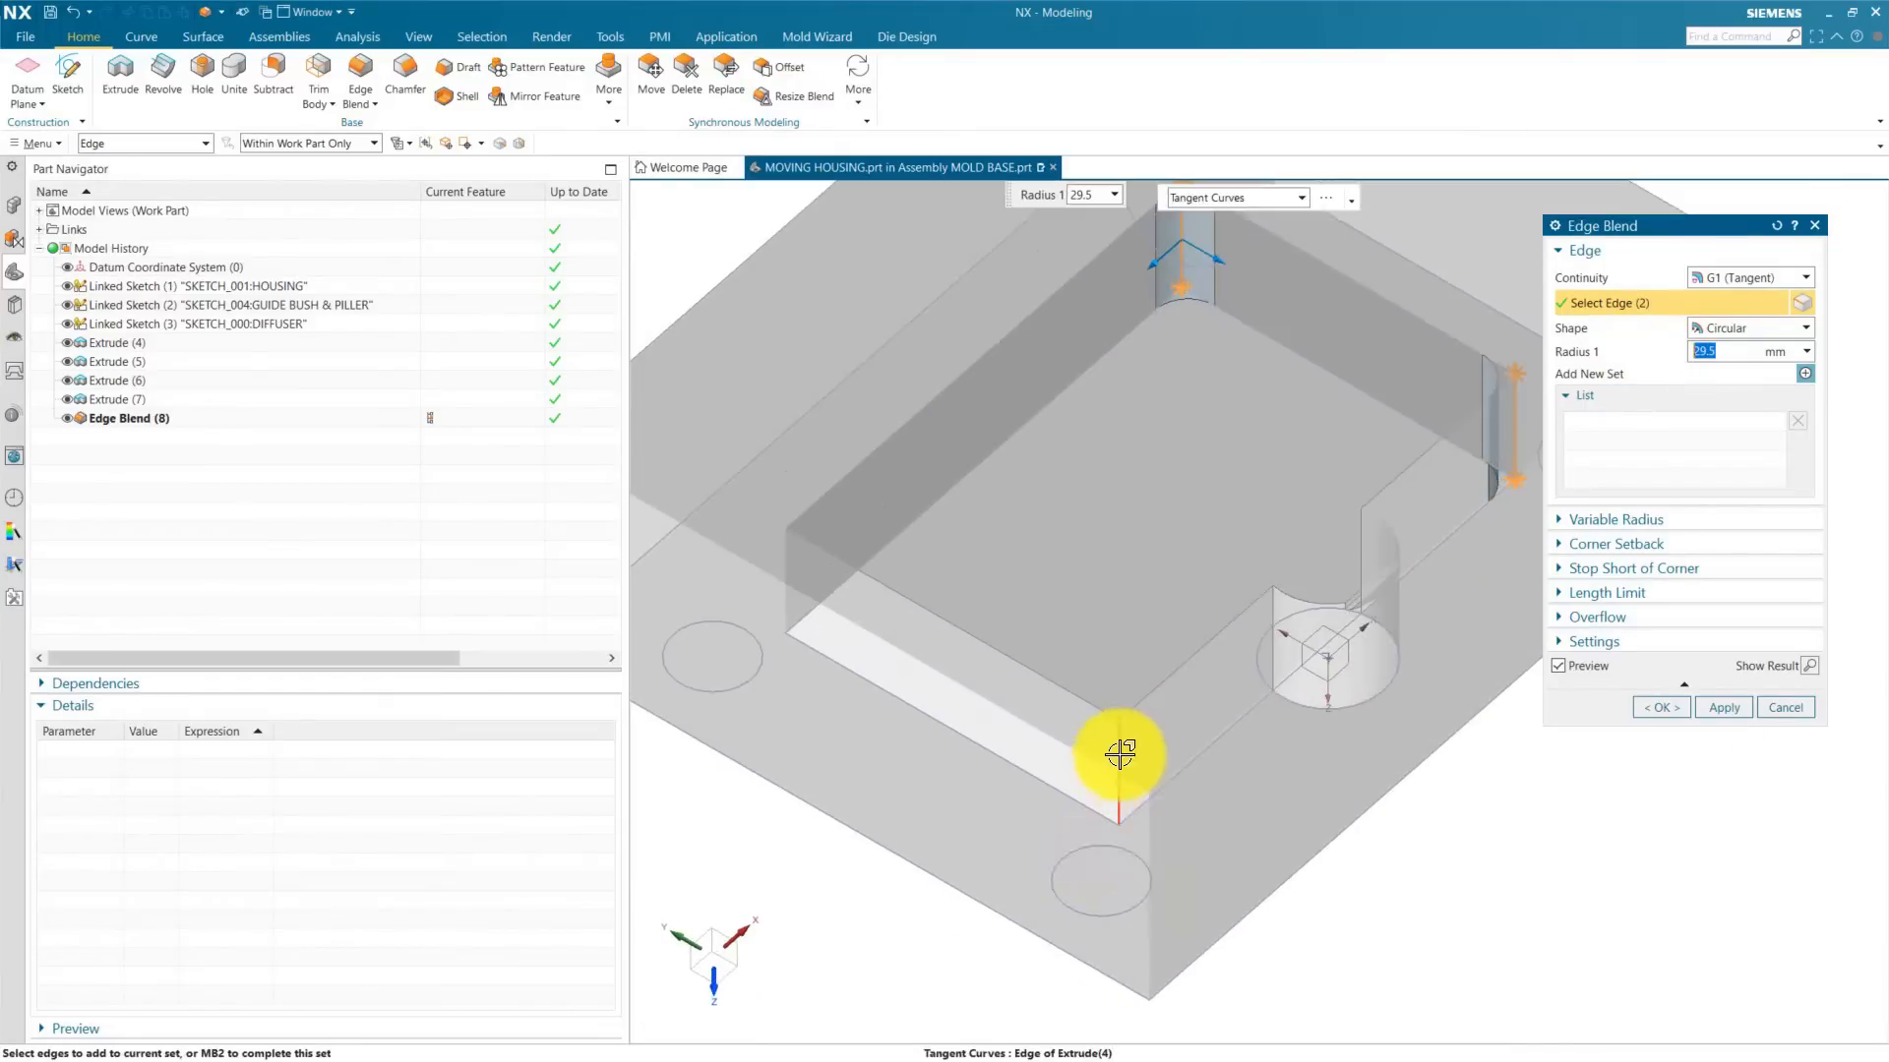
left_click(1120, 759)
scroll(1043, 873, "down", 3)
middle_click_drag(1024, 881, 953, 712)
scroll(953, 712, "up", 3)
left_click(926, 690)
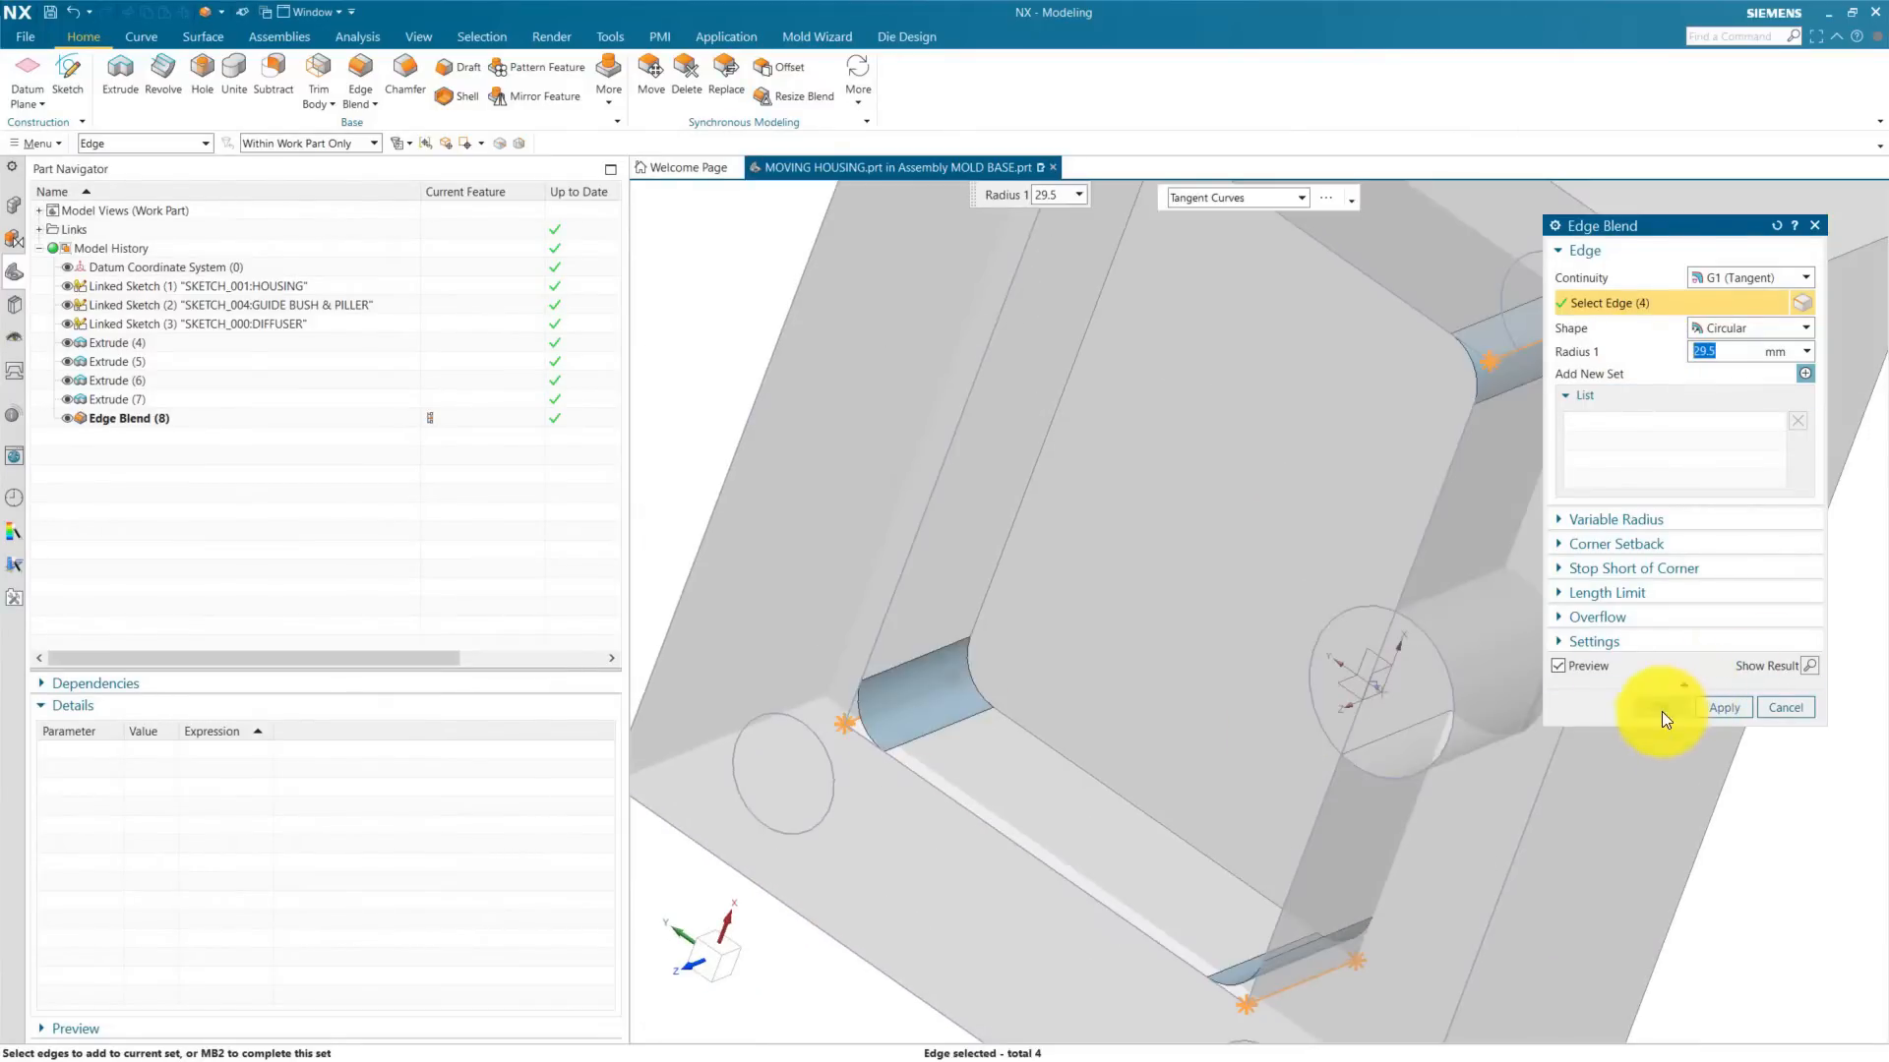
left_click(1661, 711)
Step: Blend the pocket's floor edges and the two floor arcs of the diffuser cut with a 5 mm radius
scroll(885, 688, "down", 5)
mouse_move(1024, 725)
middle_mouse_down()
mouse_move(1044, 621)
mouse_move(1042, 734)
mouse_move(1046, 717)
middle_mouse_up()
scroll(910, 801, "up", 6)
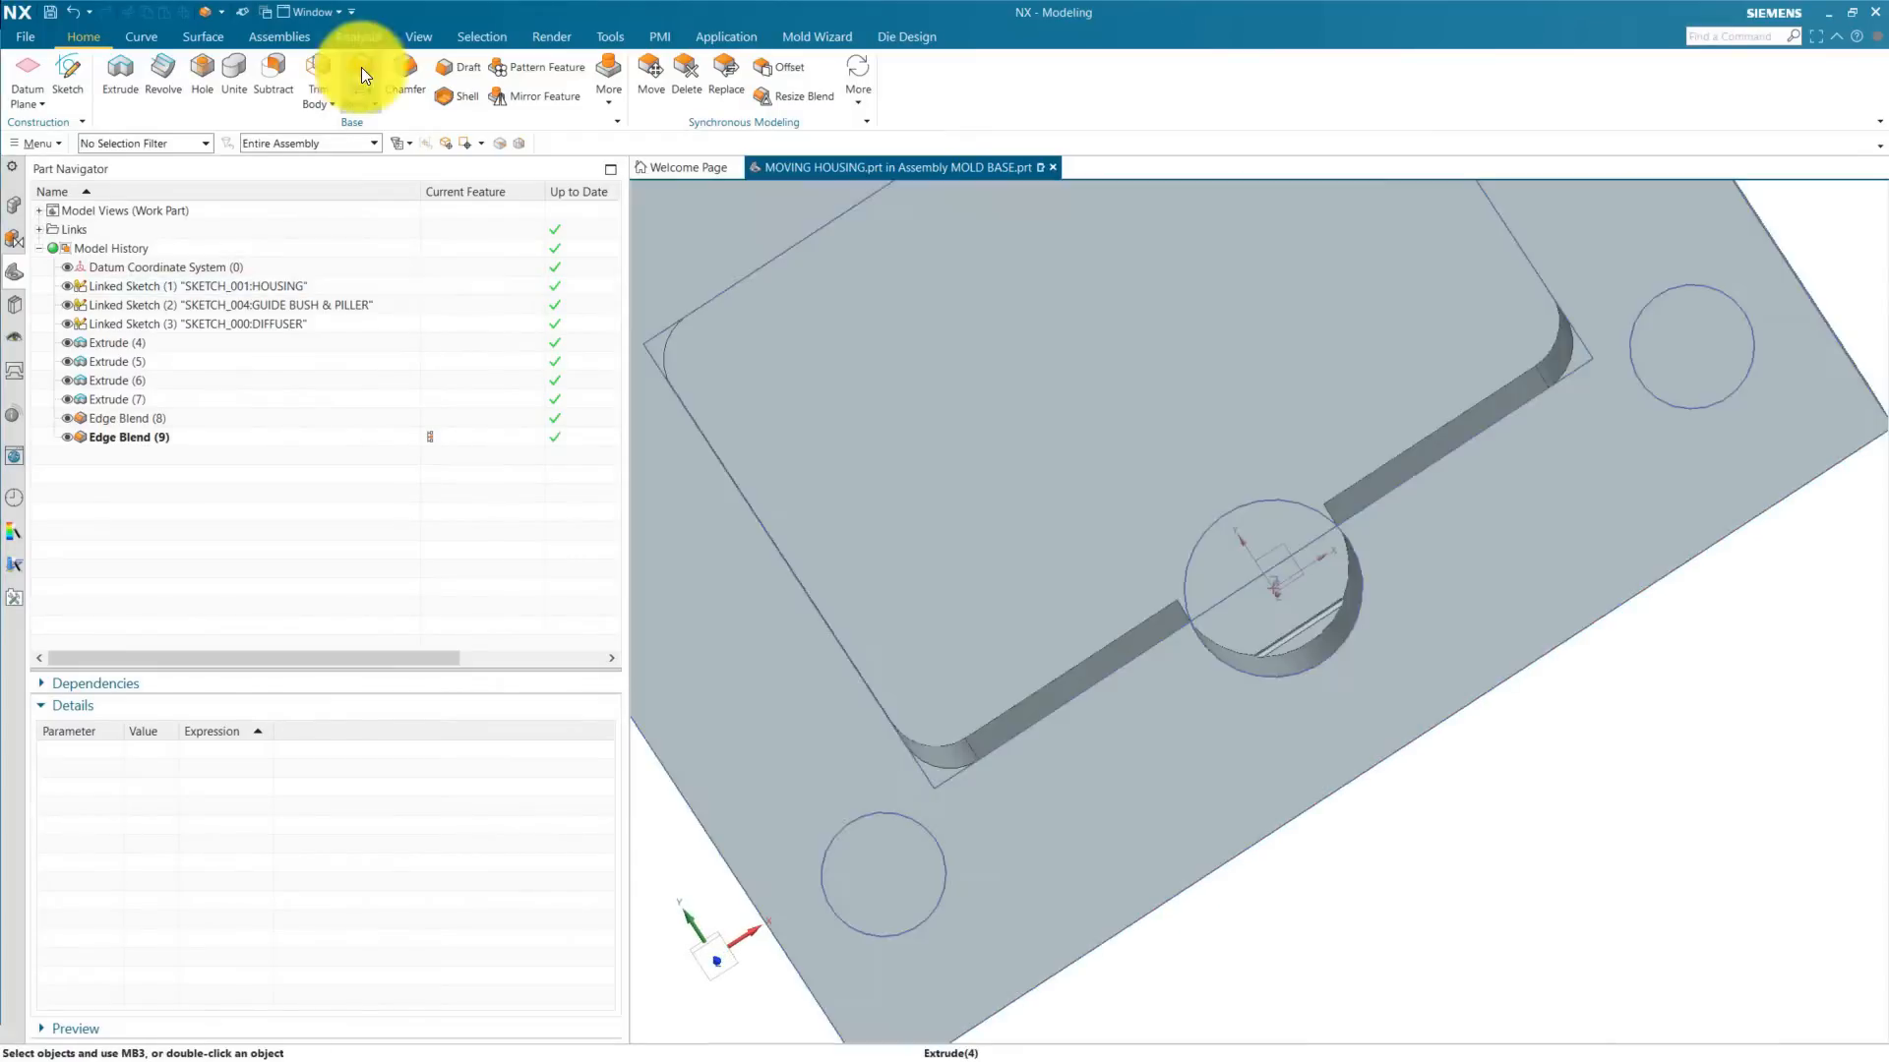
left_click(357, 73)
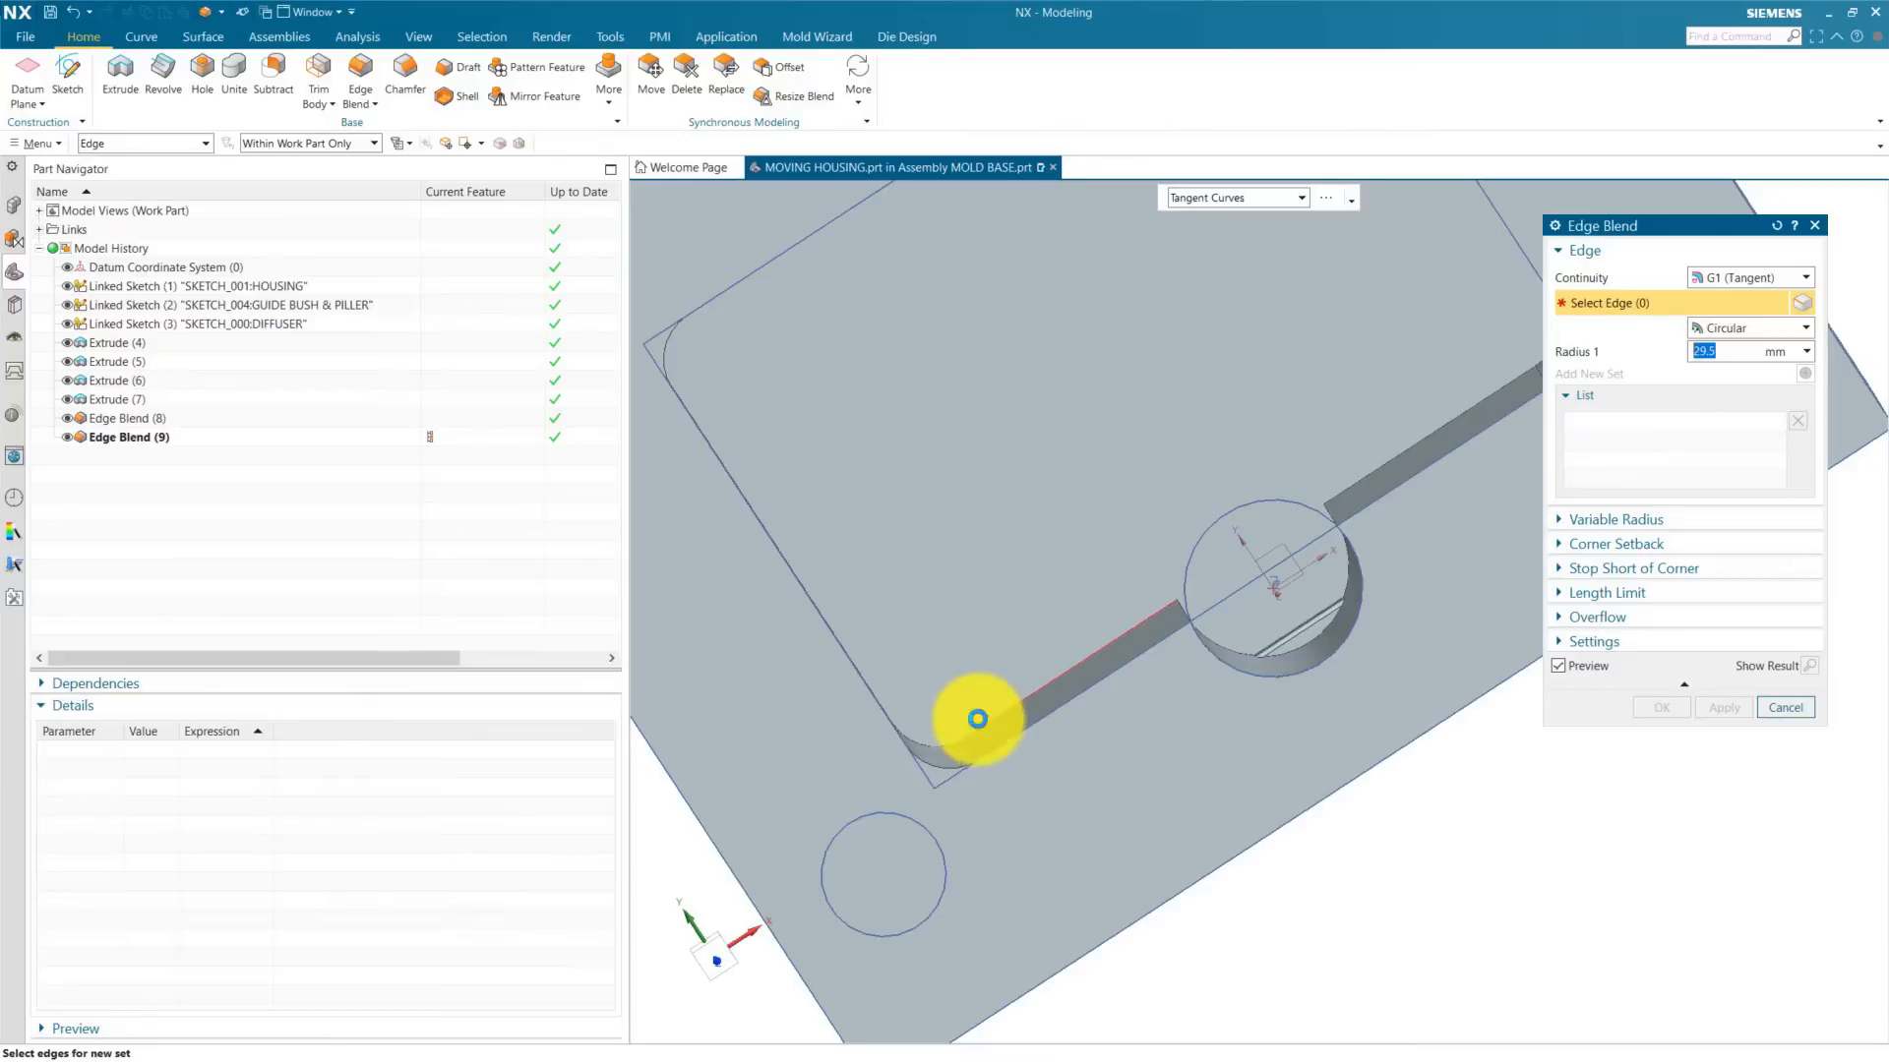
left_click(980, 721)
type("5")
key("Return")
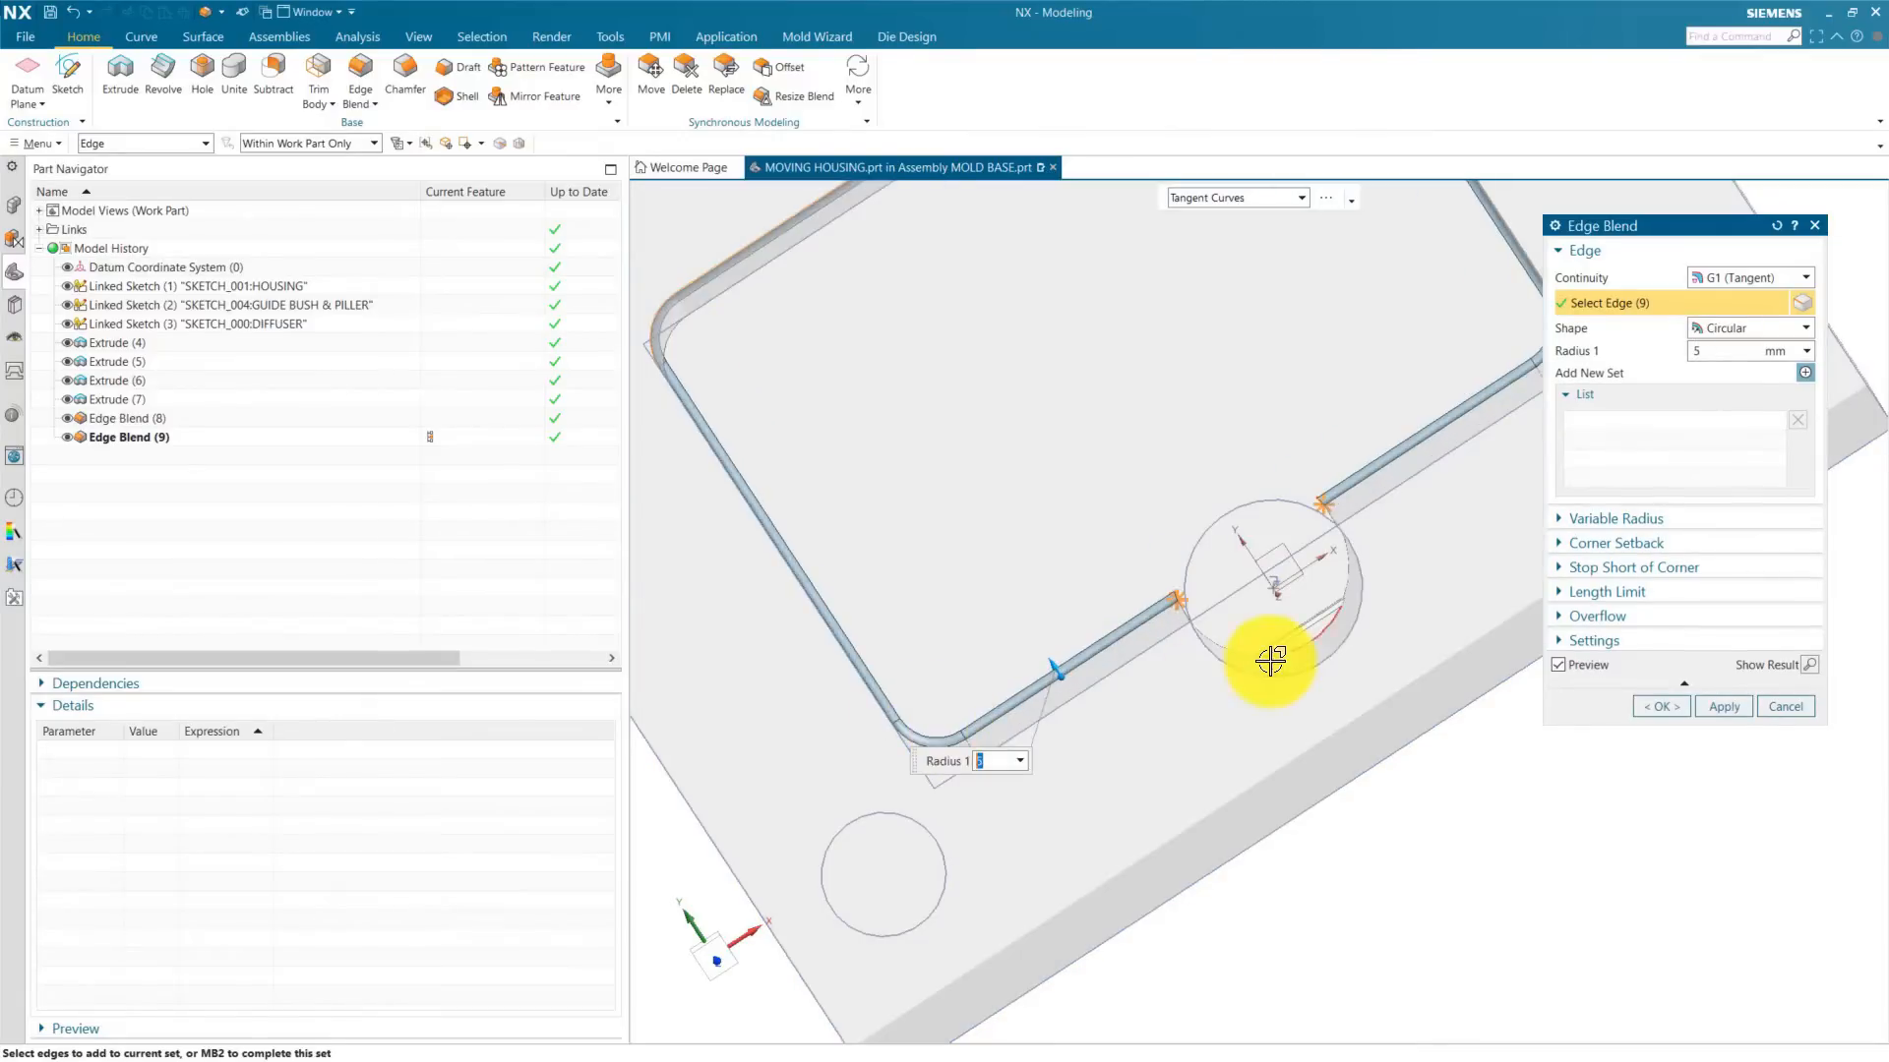
left_click(1269, 661)
scroll(1270, 661, "up", 4)
left_click(1328, 536)
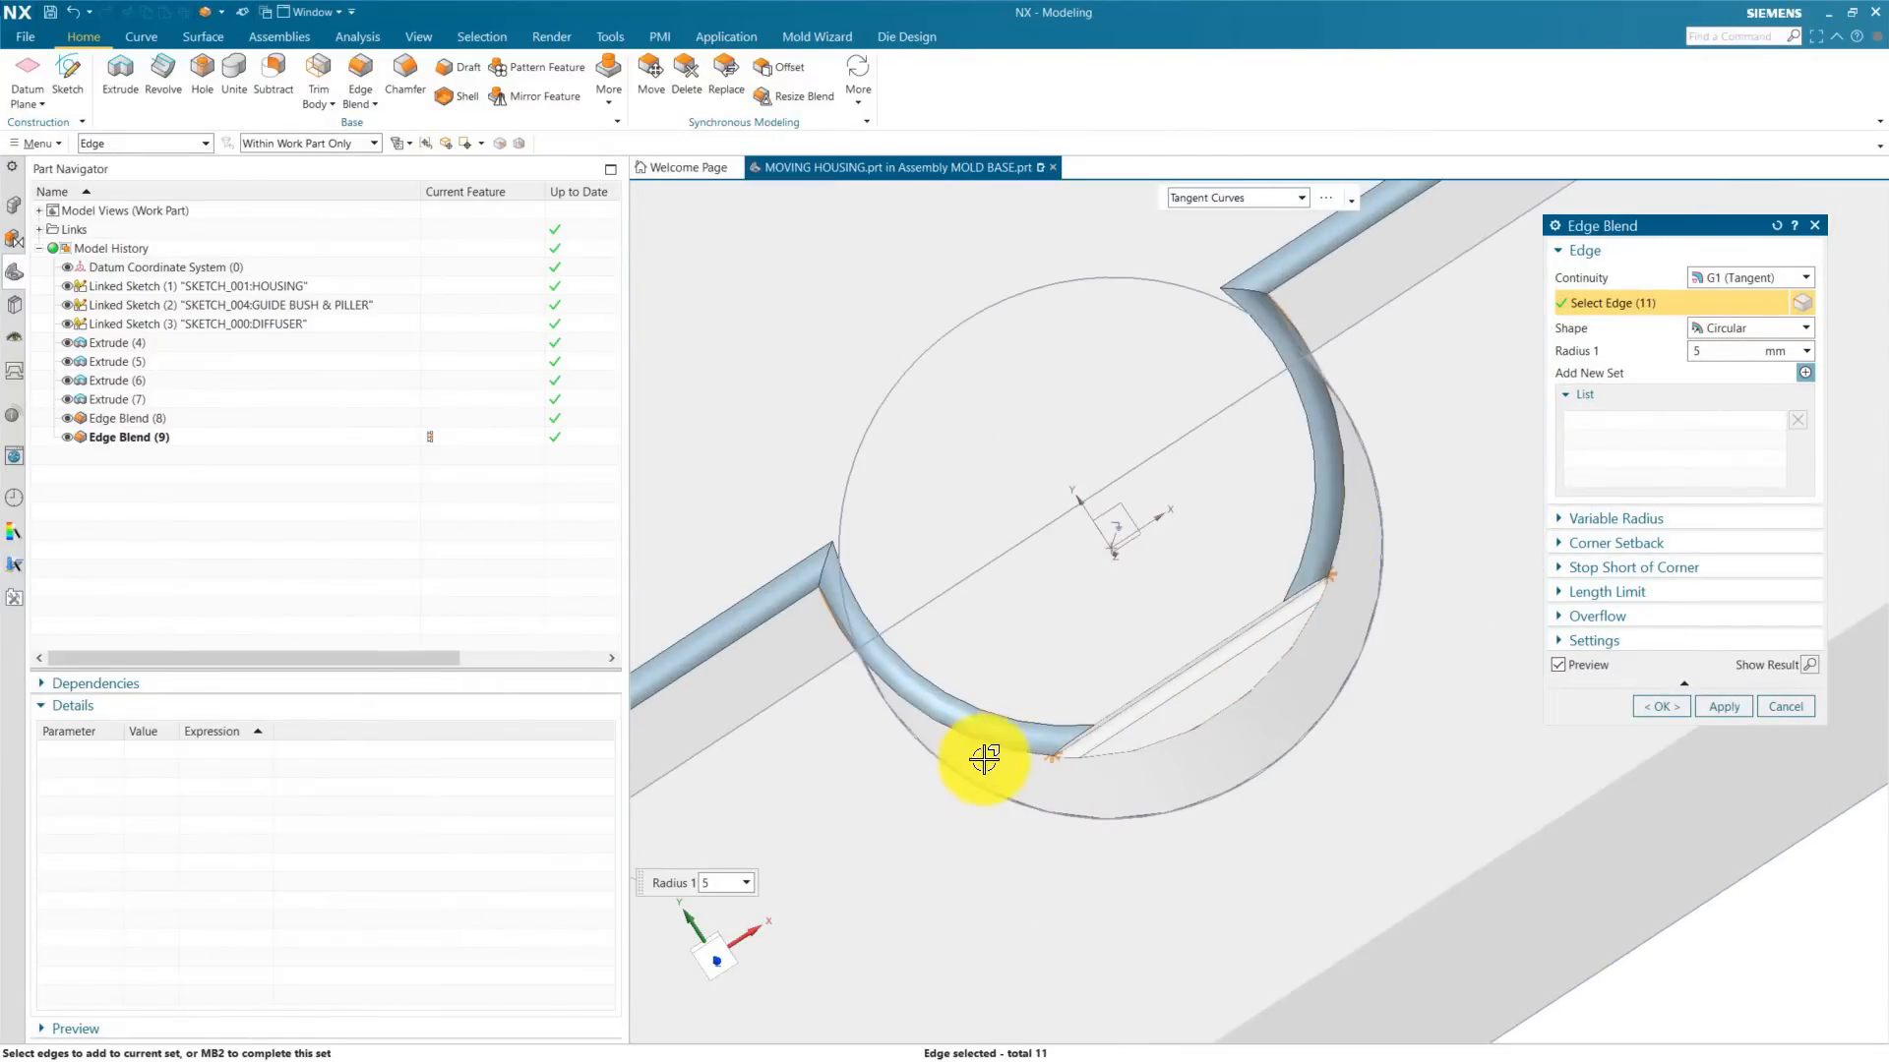
scroll(1011, 757, "down", 3)
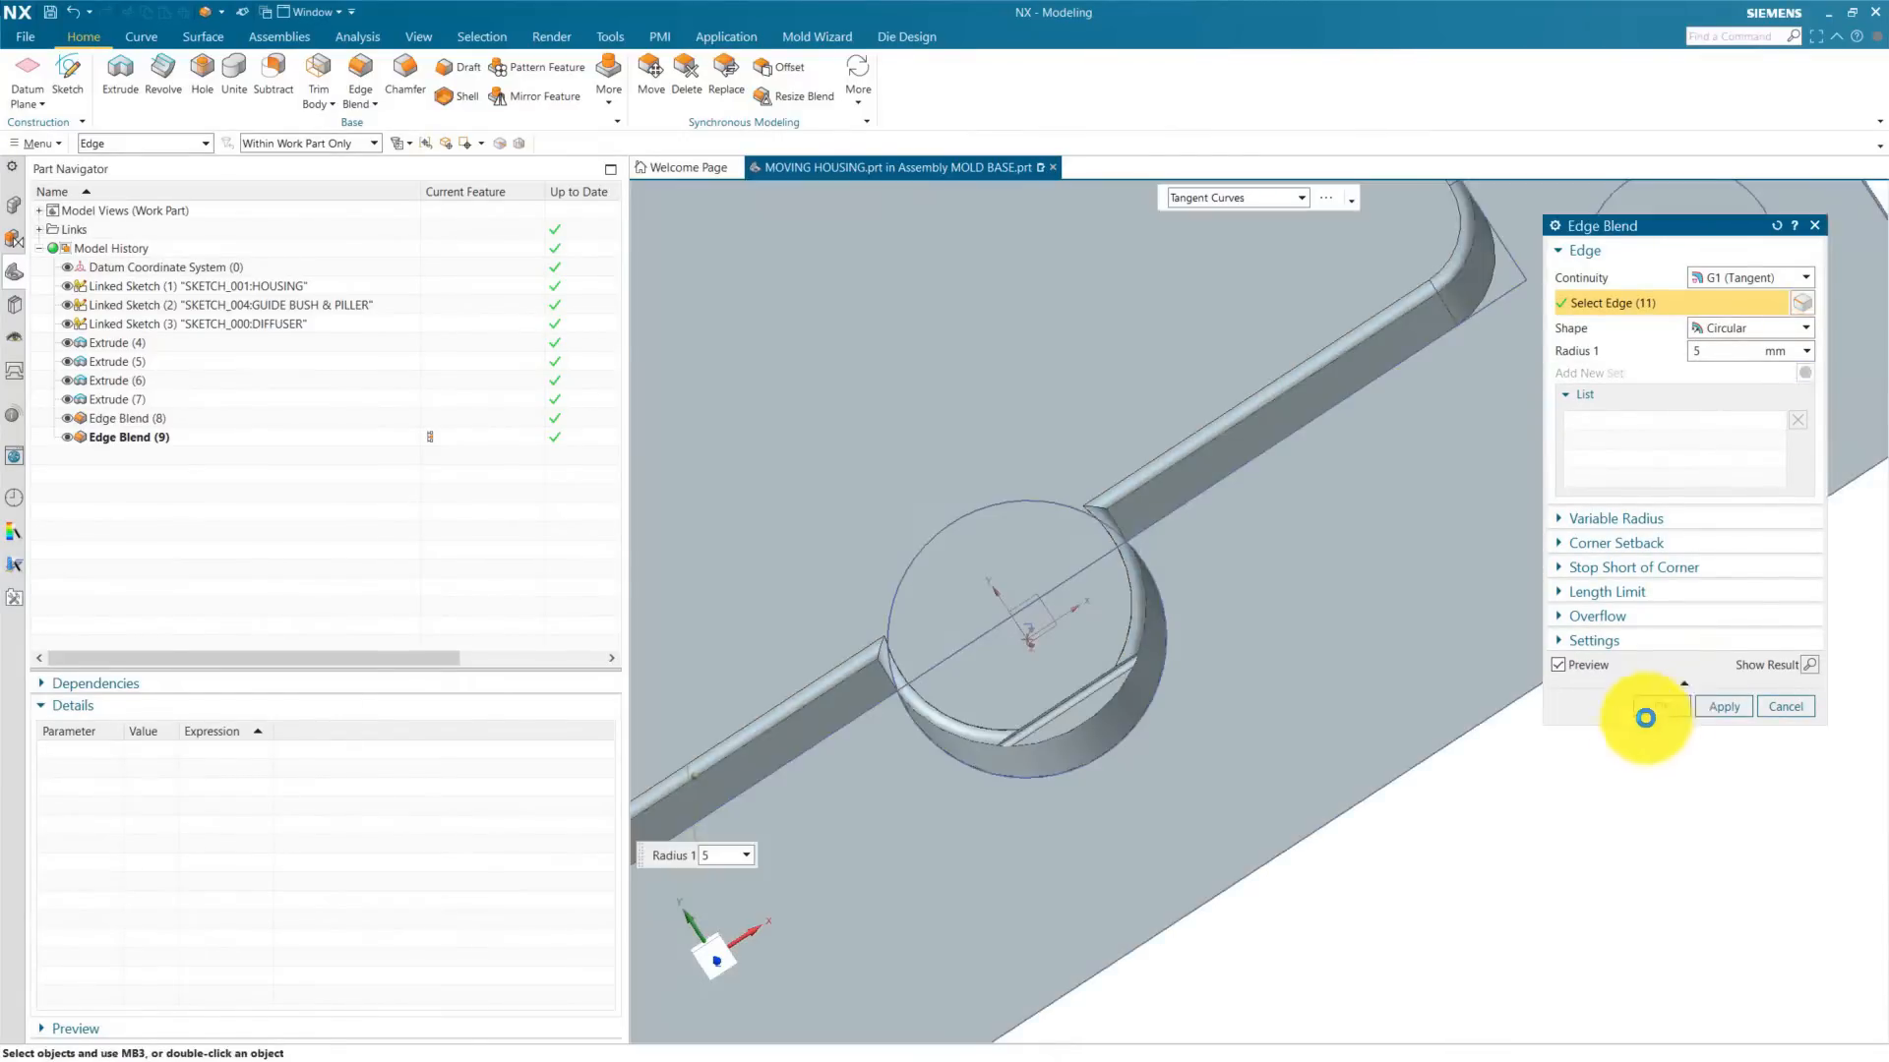
left_click(1660, 706)
Step: Cut the four guide holes by extruding the four corner circles as a subtraction from the housing body
left_click(123, 93)
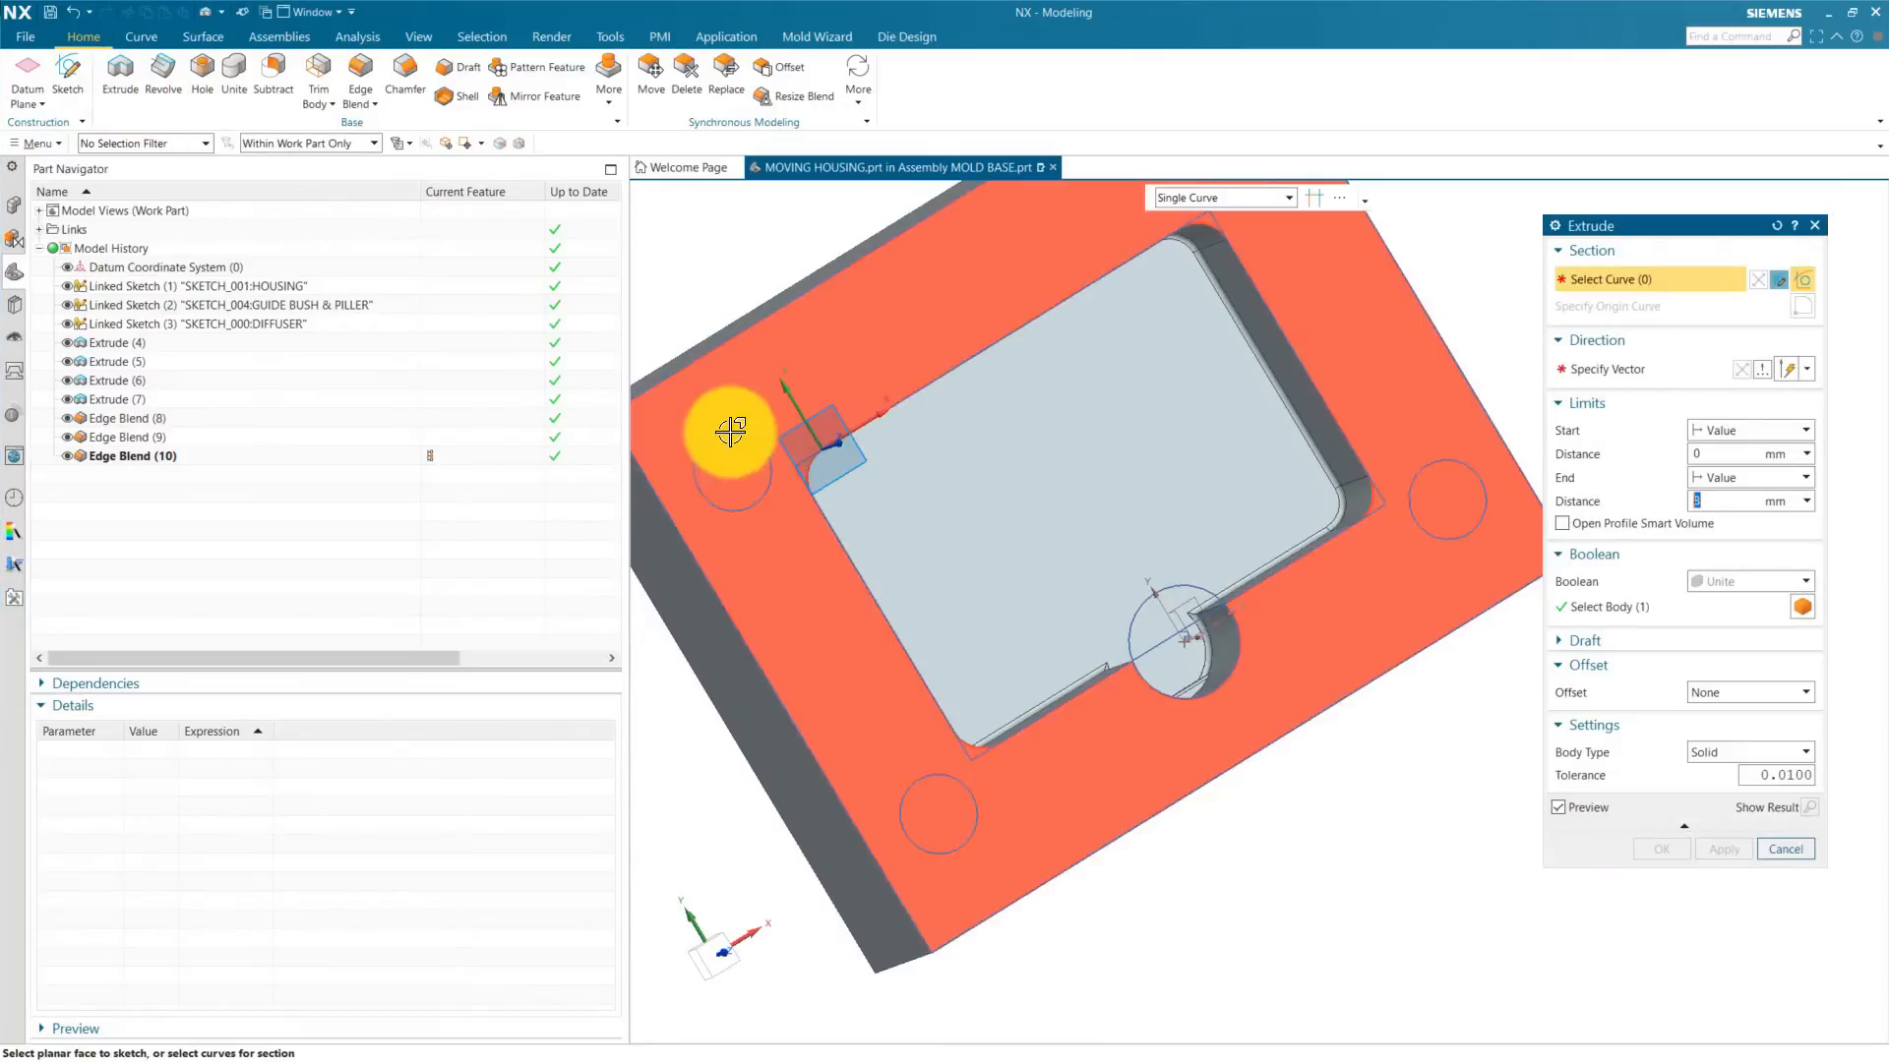
left_click(735, 432)
scroll(909, 733, "down", 3)
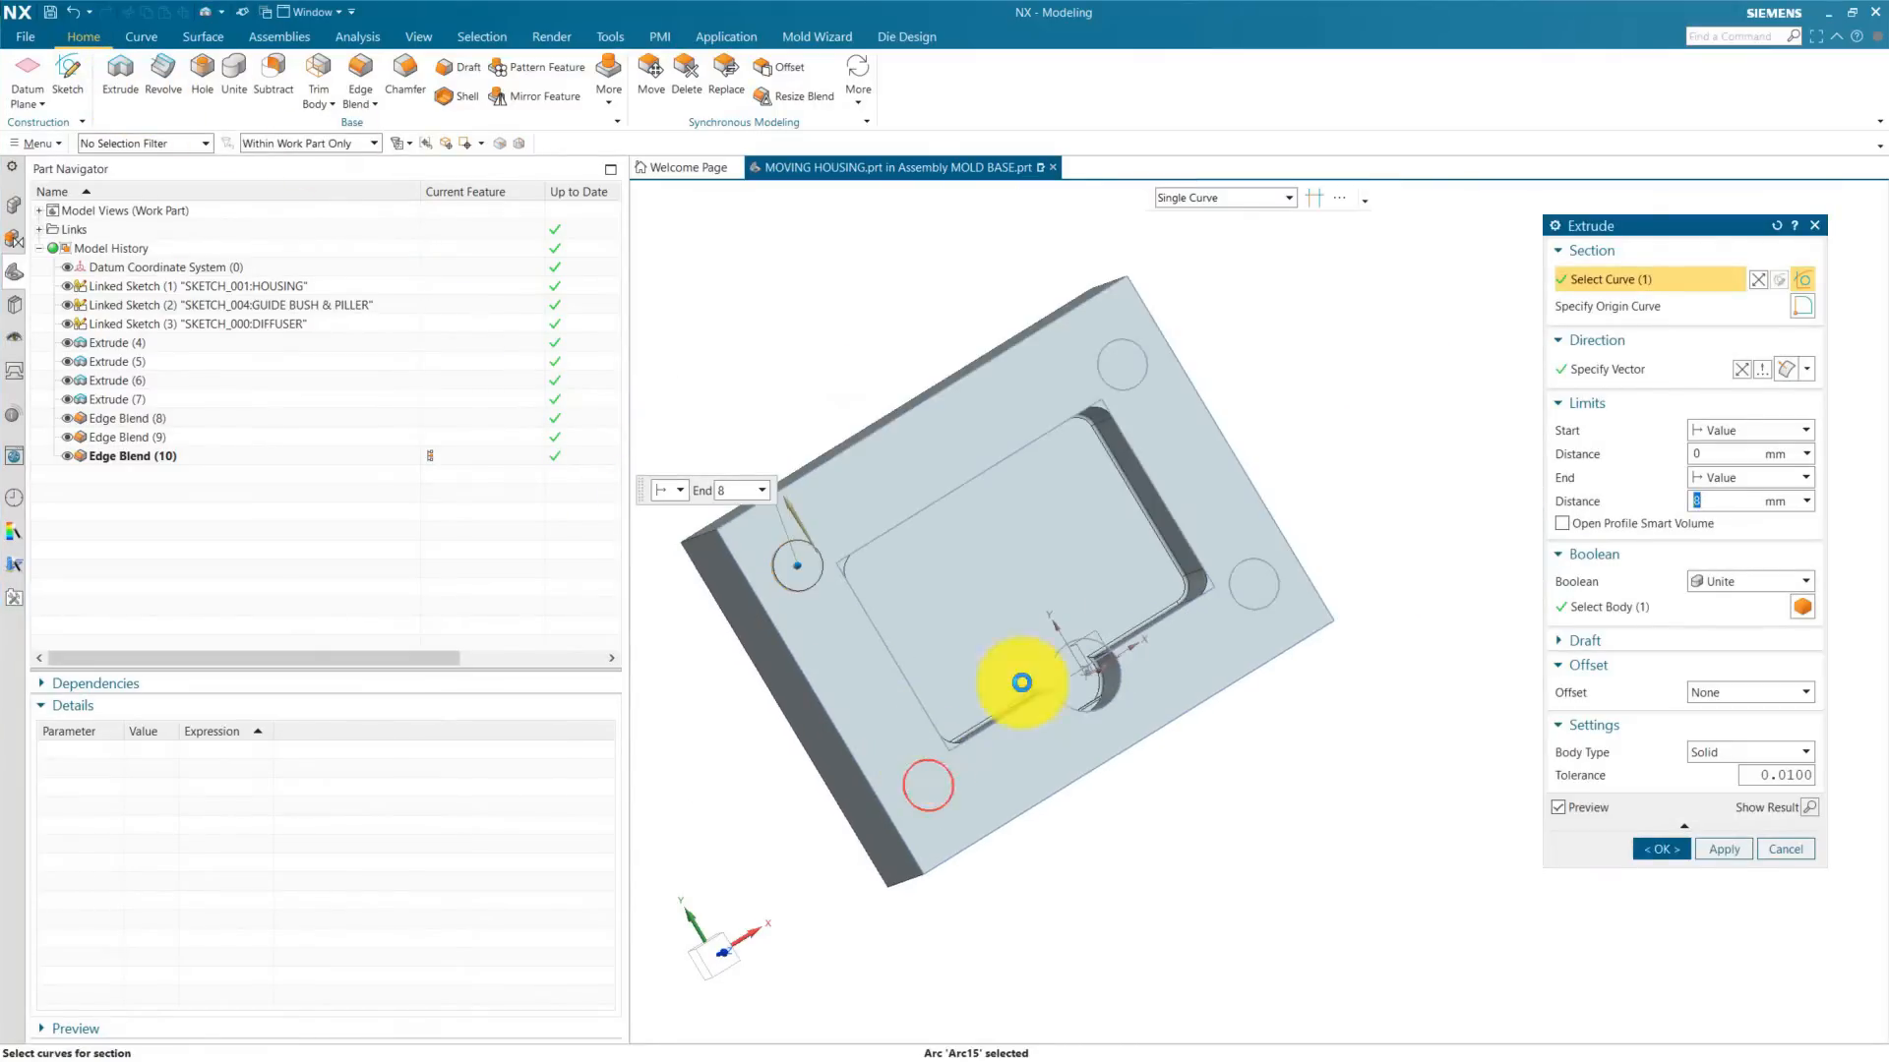
left_click(984, 719)
left_click(1138, 358)
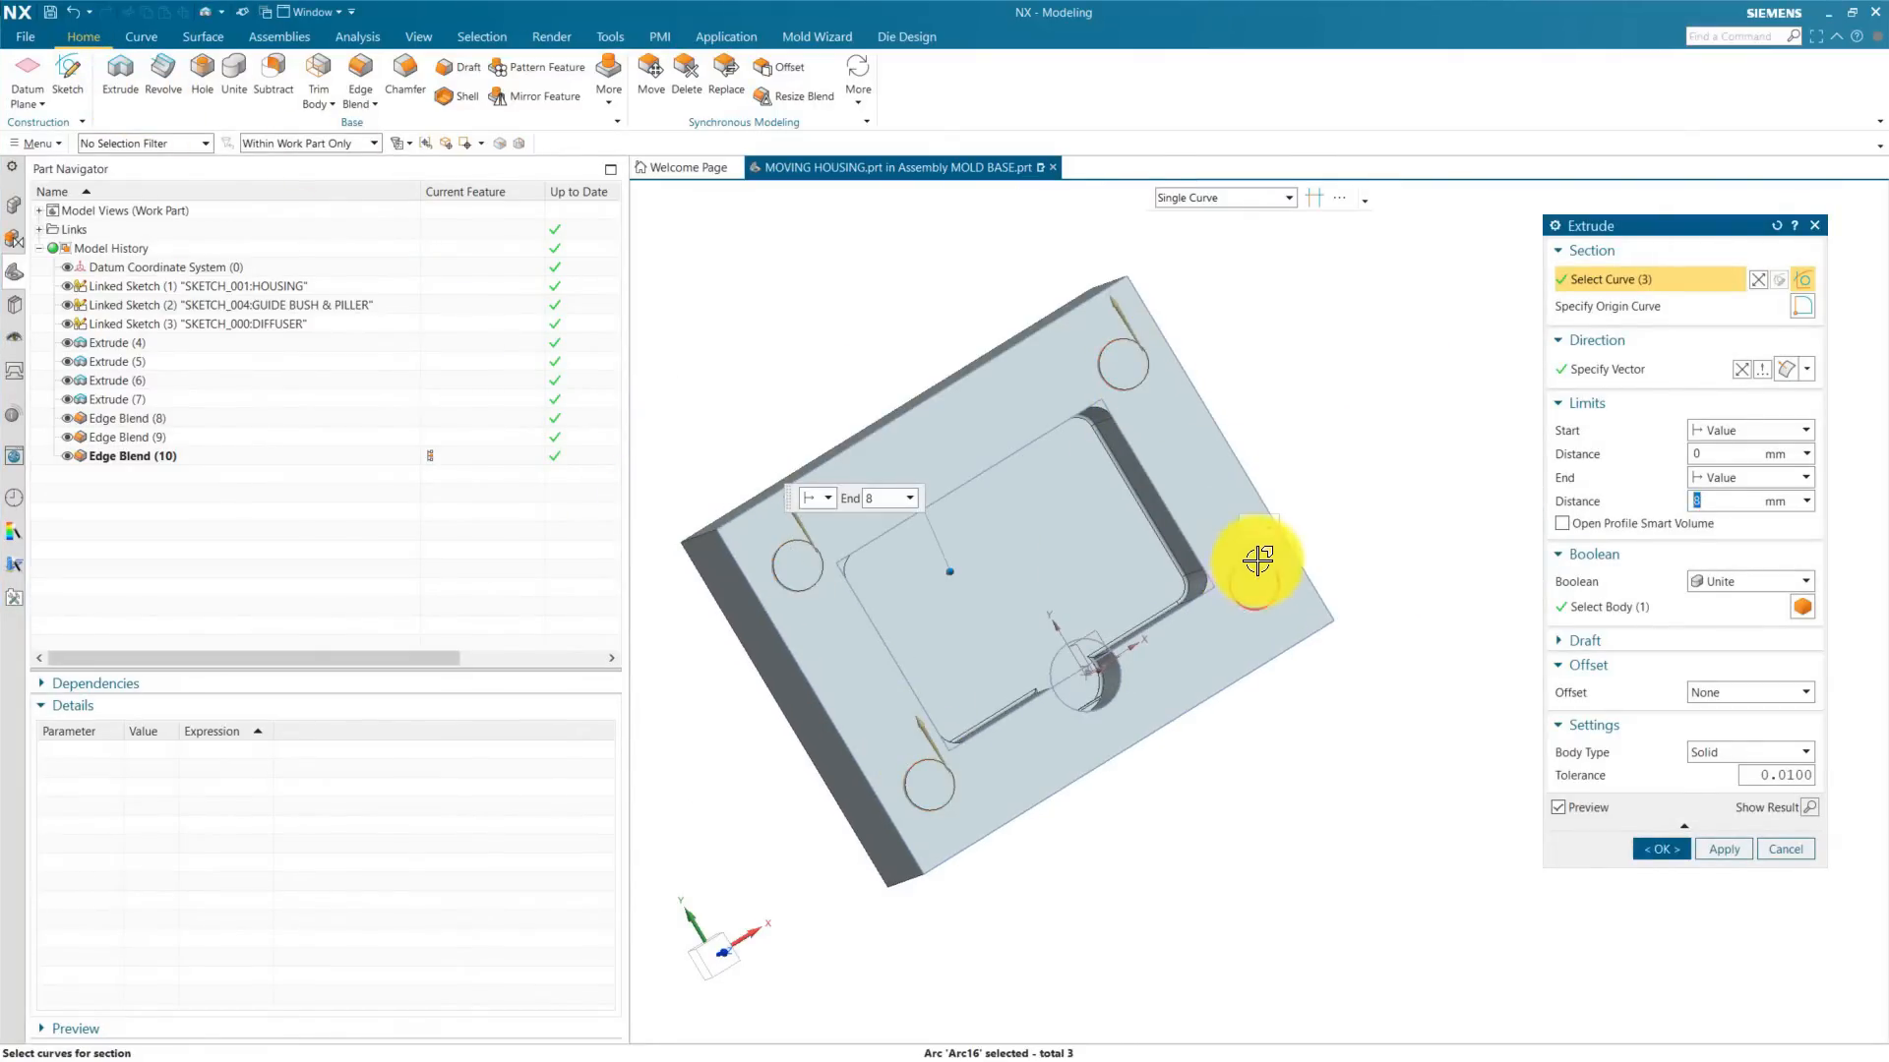
left_click(1257, 561)
middle_click_drag(1251, 772, 1293, 809)
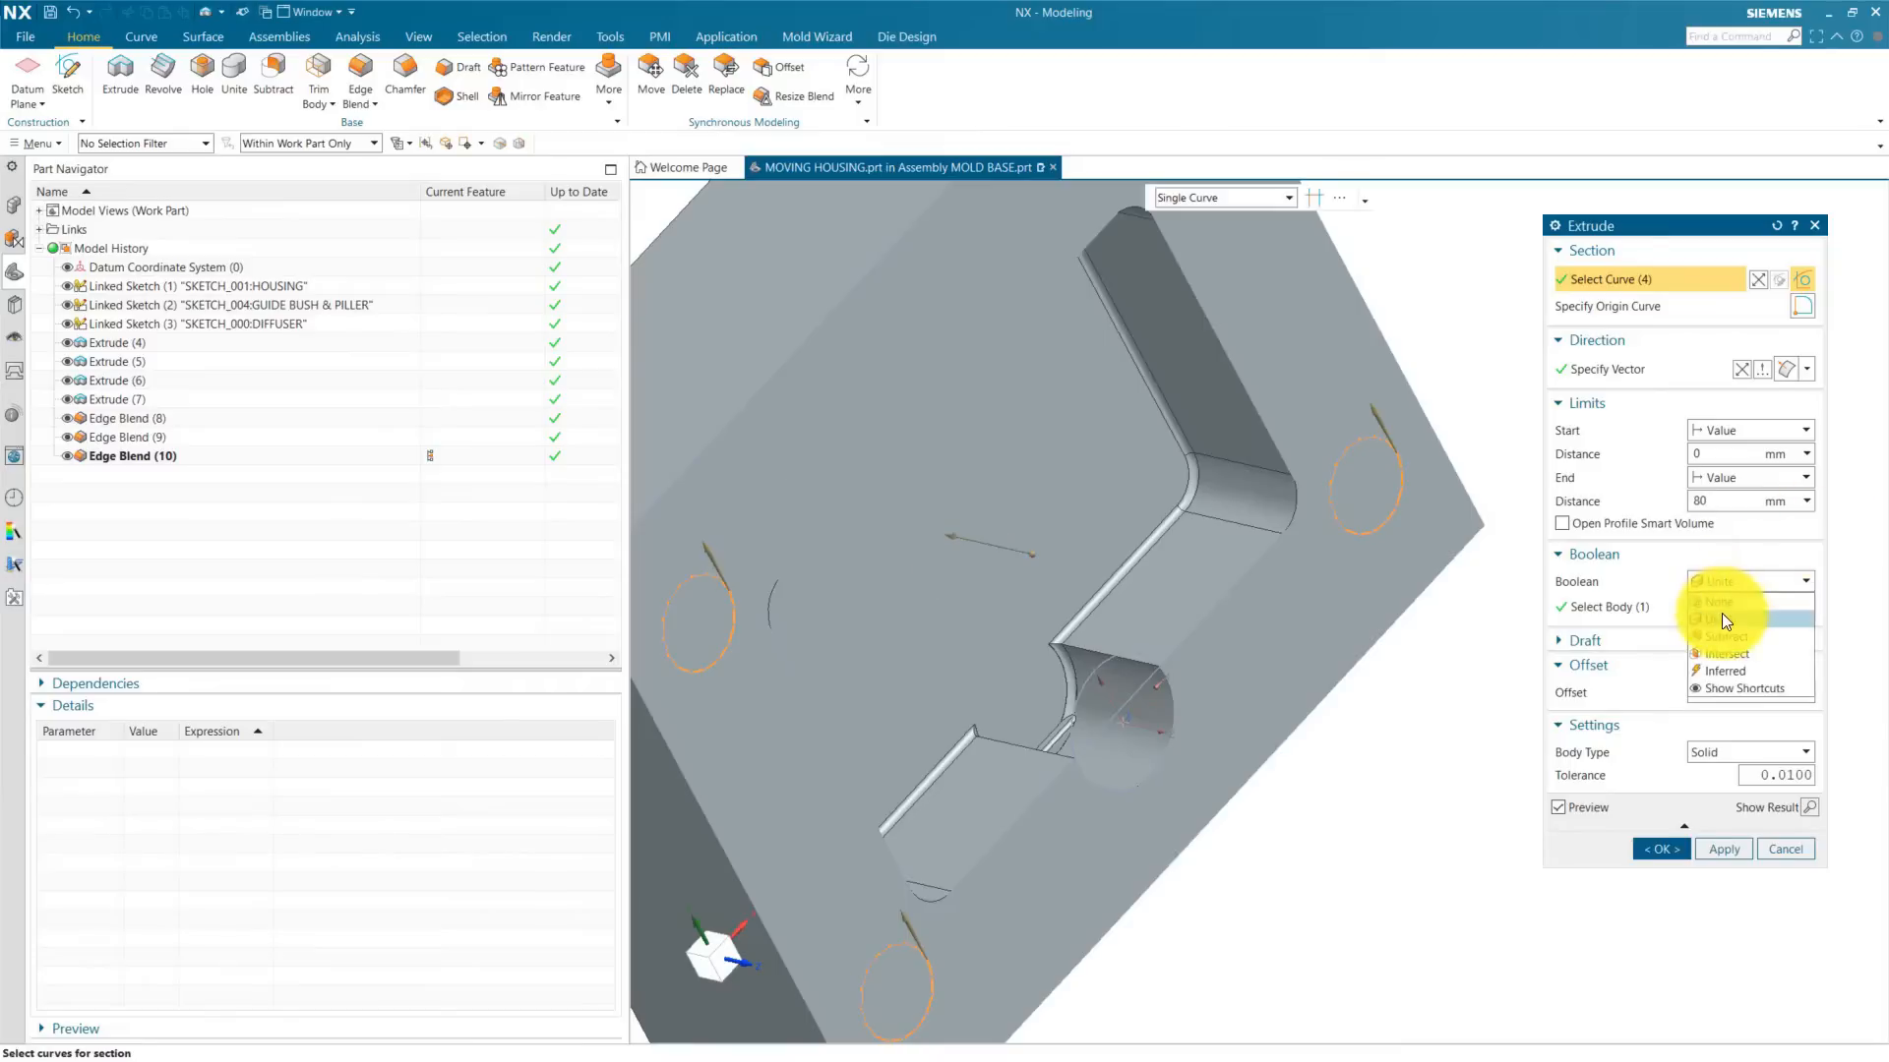
left_click(1721, 617)
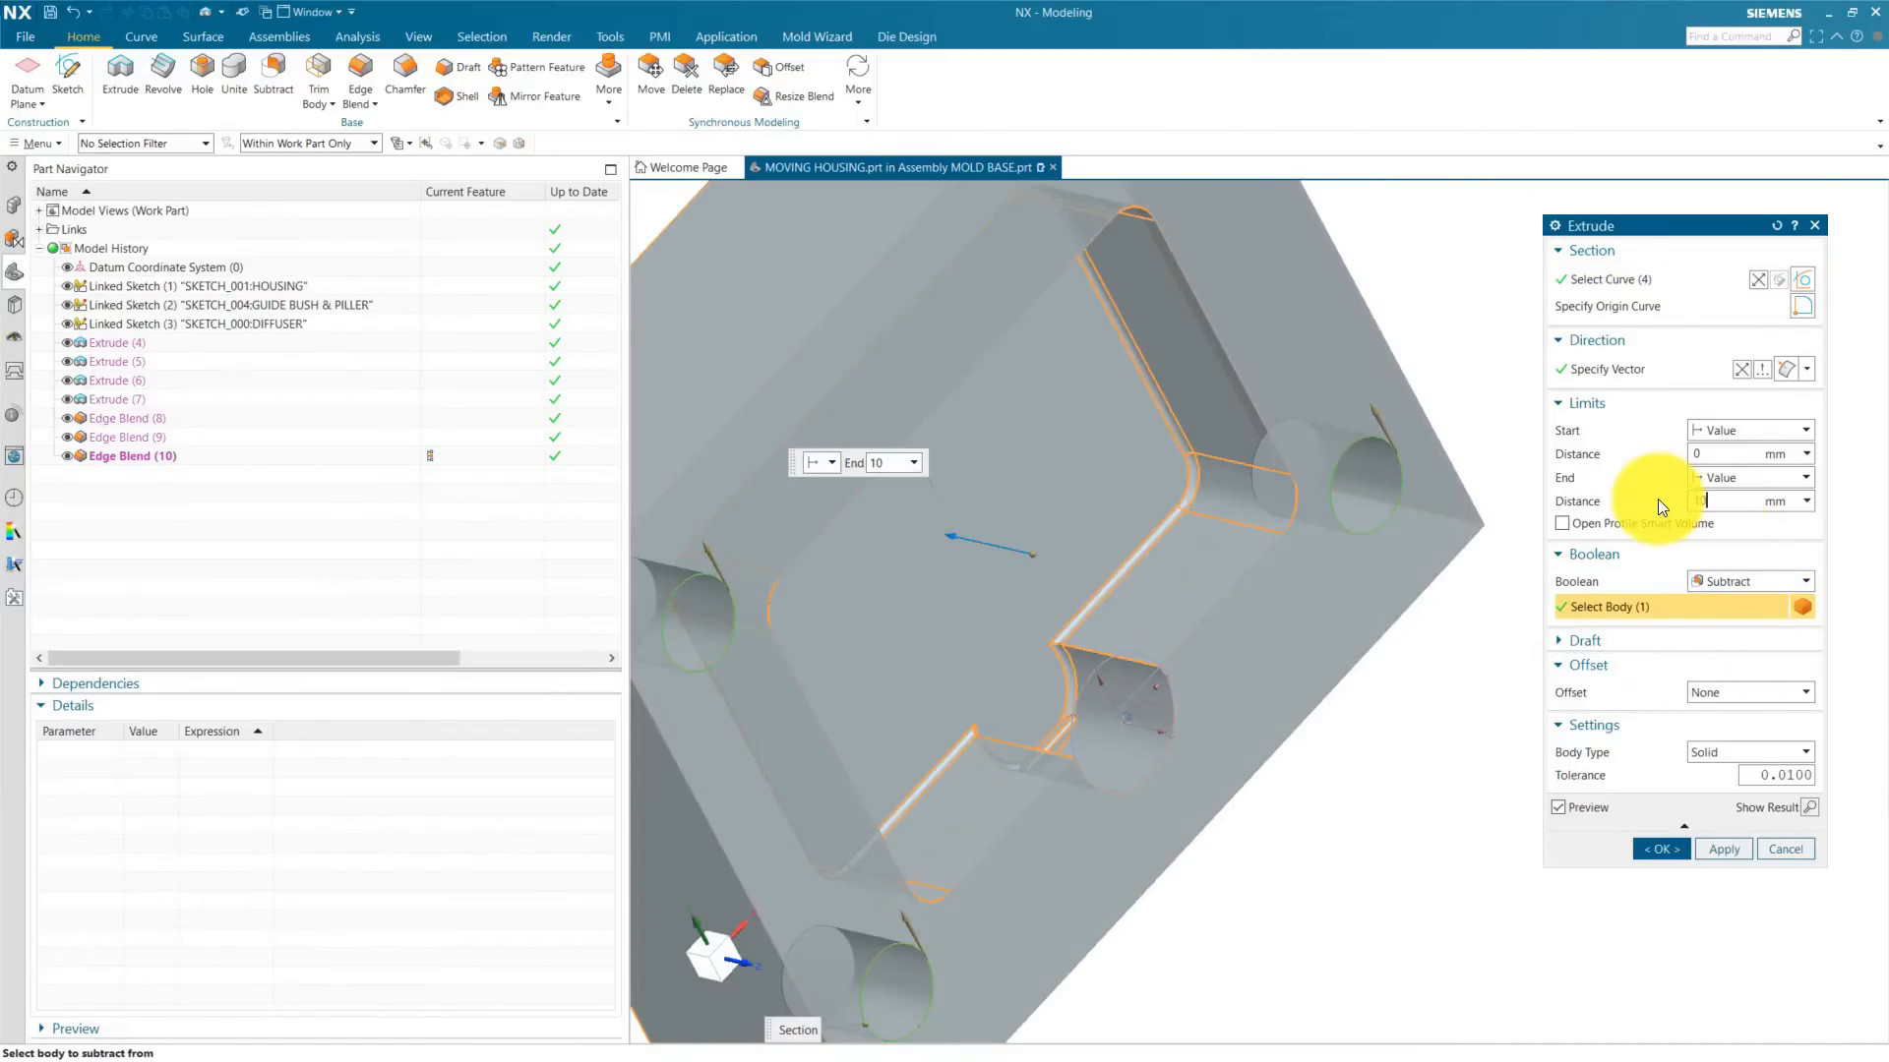
left_click(1658, 848)
Step: Blend the floor edges of the four guide holes with a 3 mm radius
scroll(1543, 747, "down", 5)
middle_click_drag(1543, 747, 1461, 802)
left_click(386, 70)
left_click(1517, 569)
scroll(1496, 548, "down", 3)
left_click(1222, 327)
scroll(1289, 482, "down", 4)
scroll(994, 611, "up", 4)
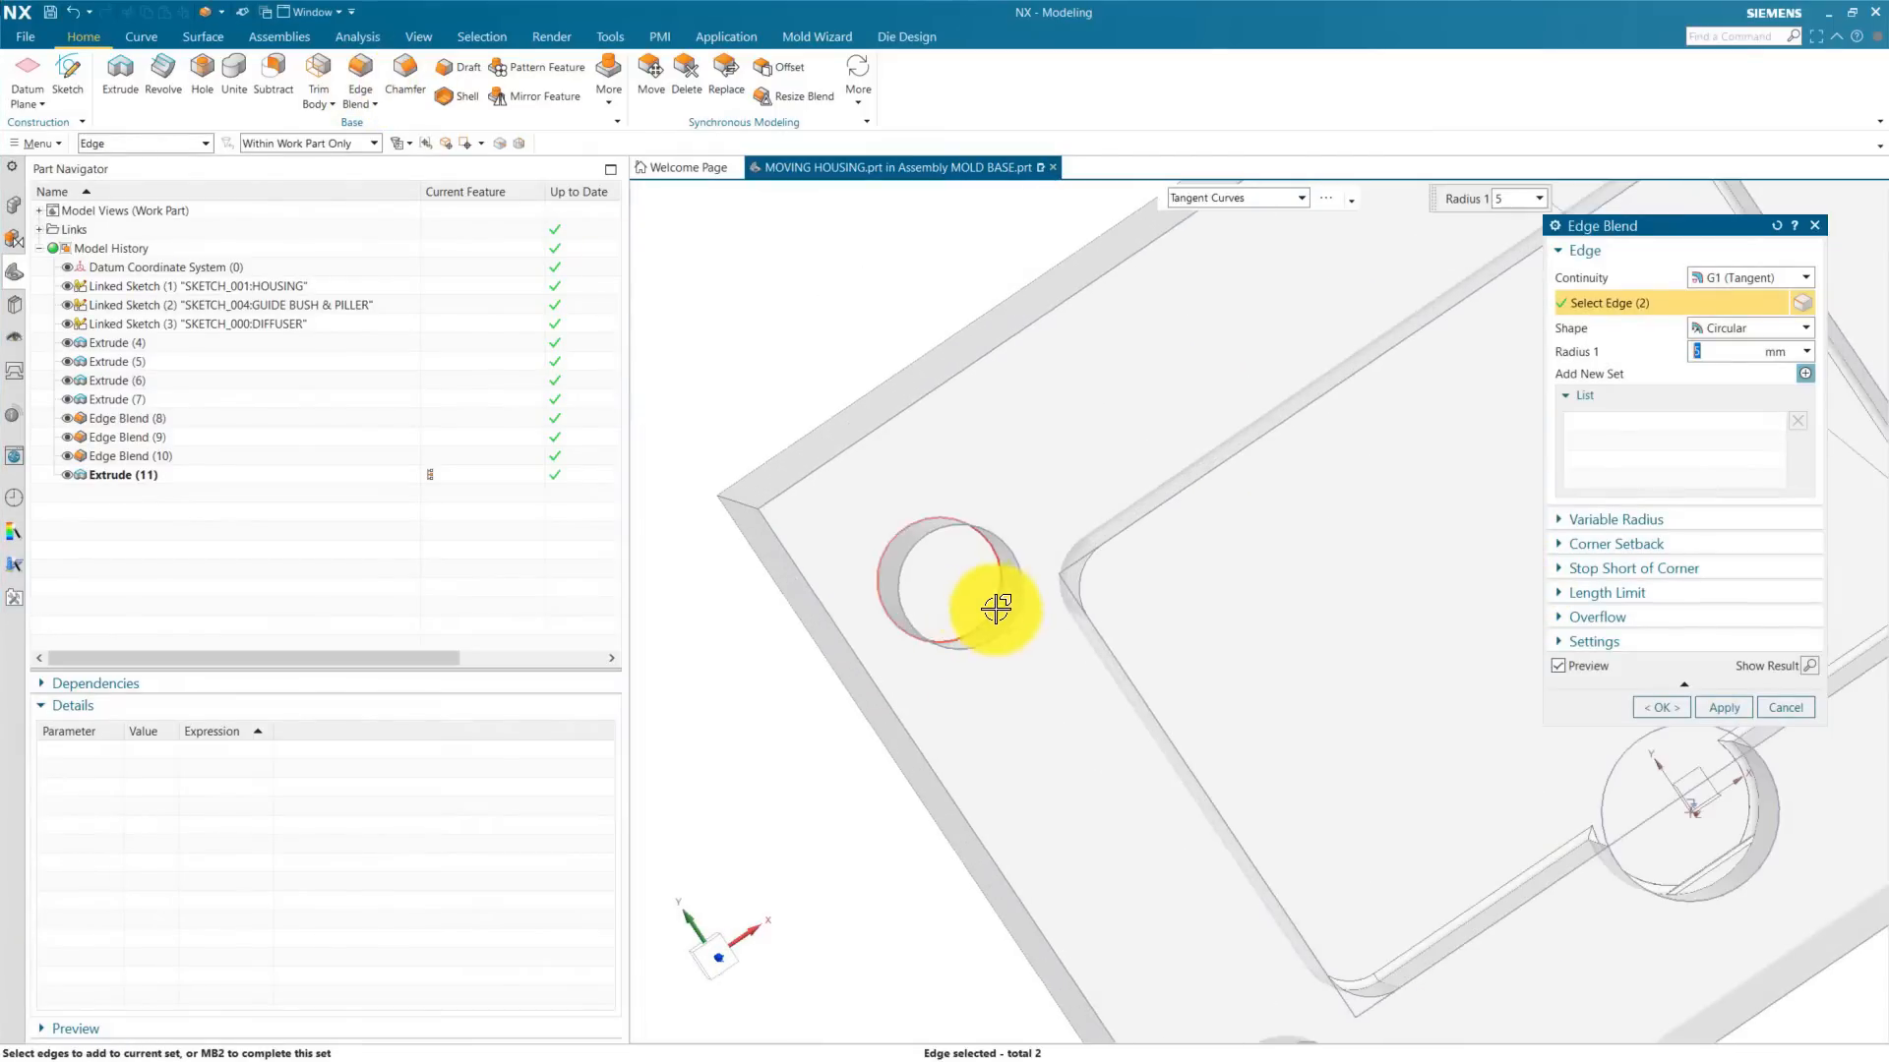
left_click(995, 611)
scroll(984, 622, "down", 4)
scroll(1045, 747, "up", 3)
left_click(1100, 761)
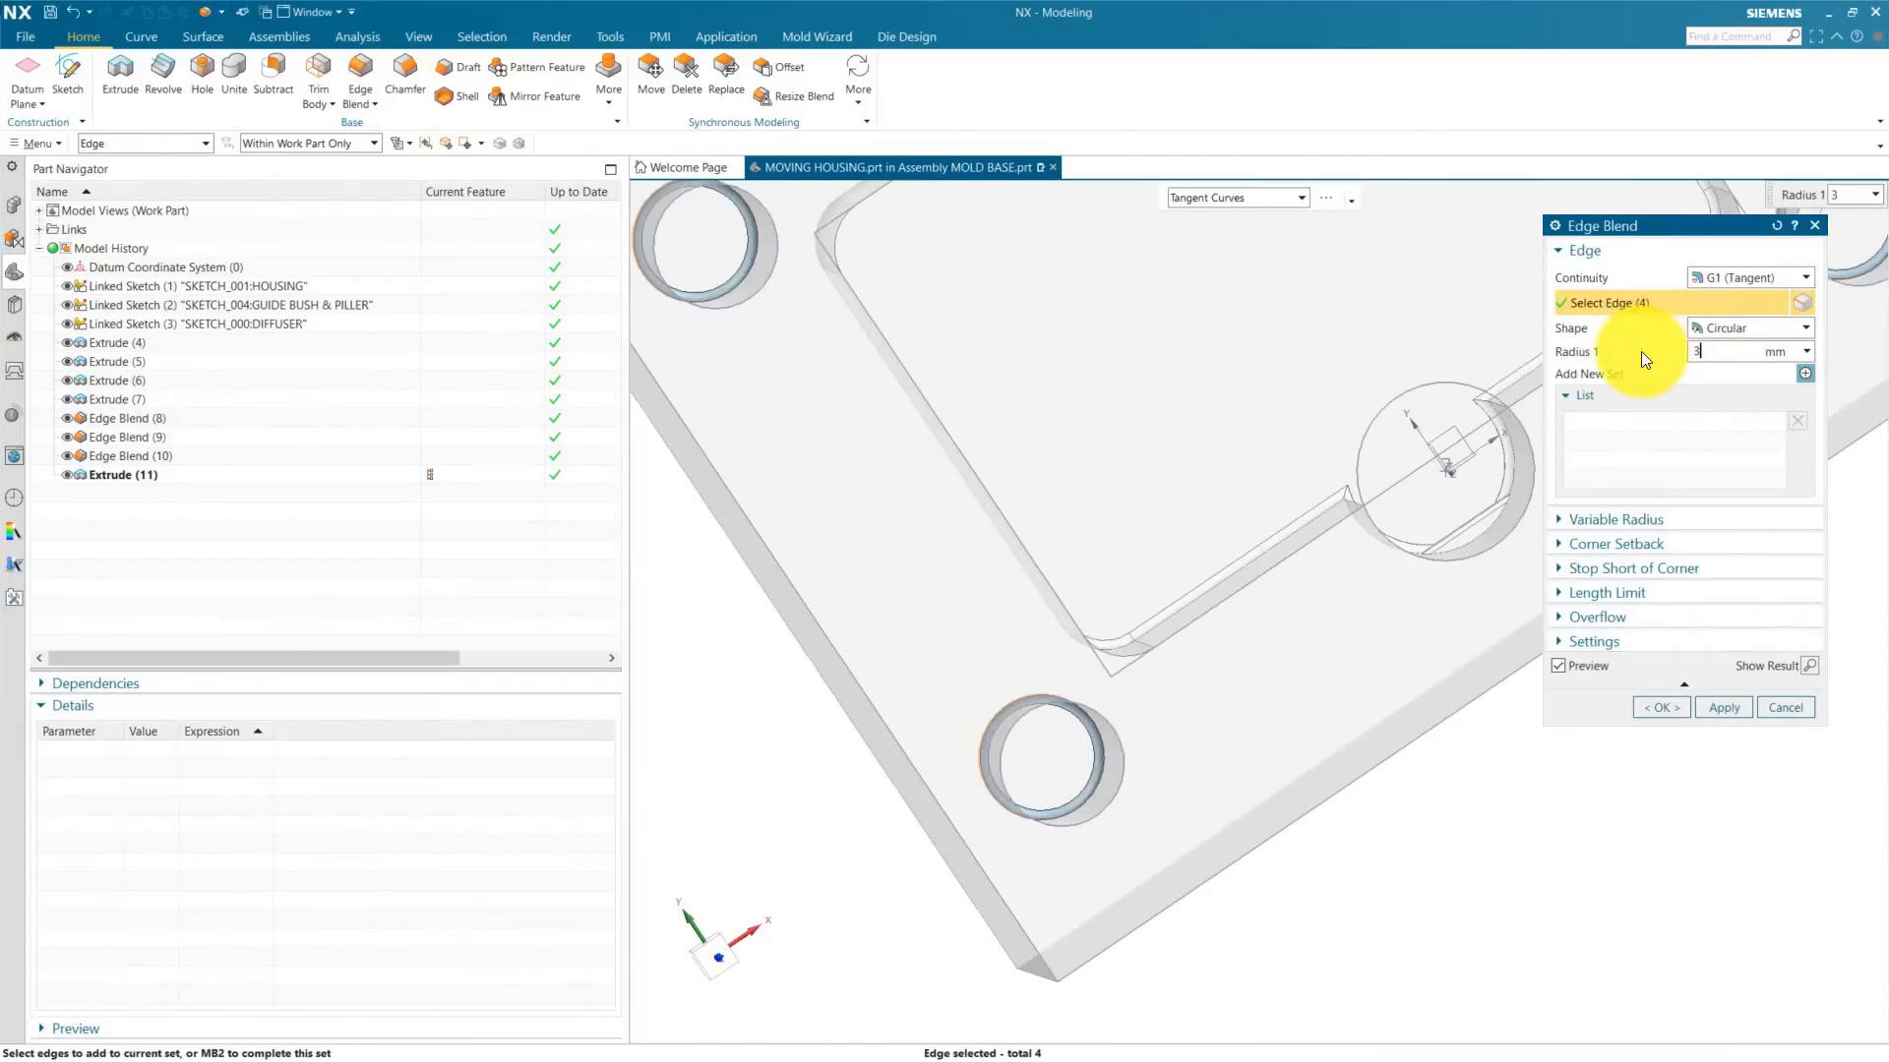
left_click(1663, 707)
key("ctrl+f")
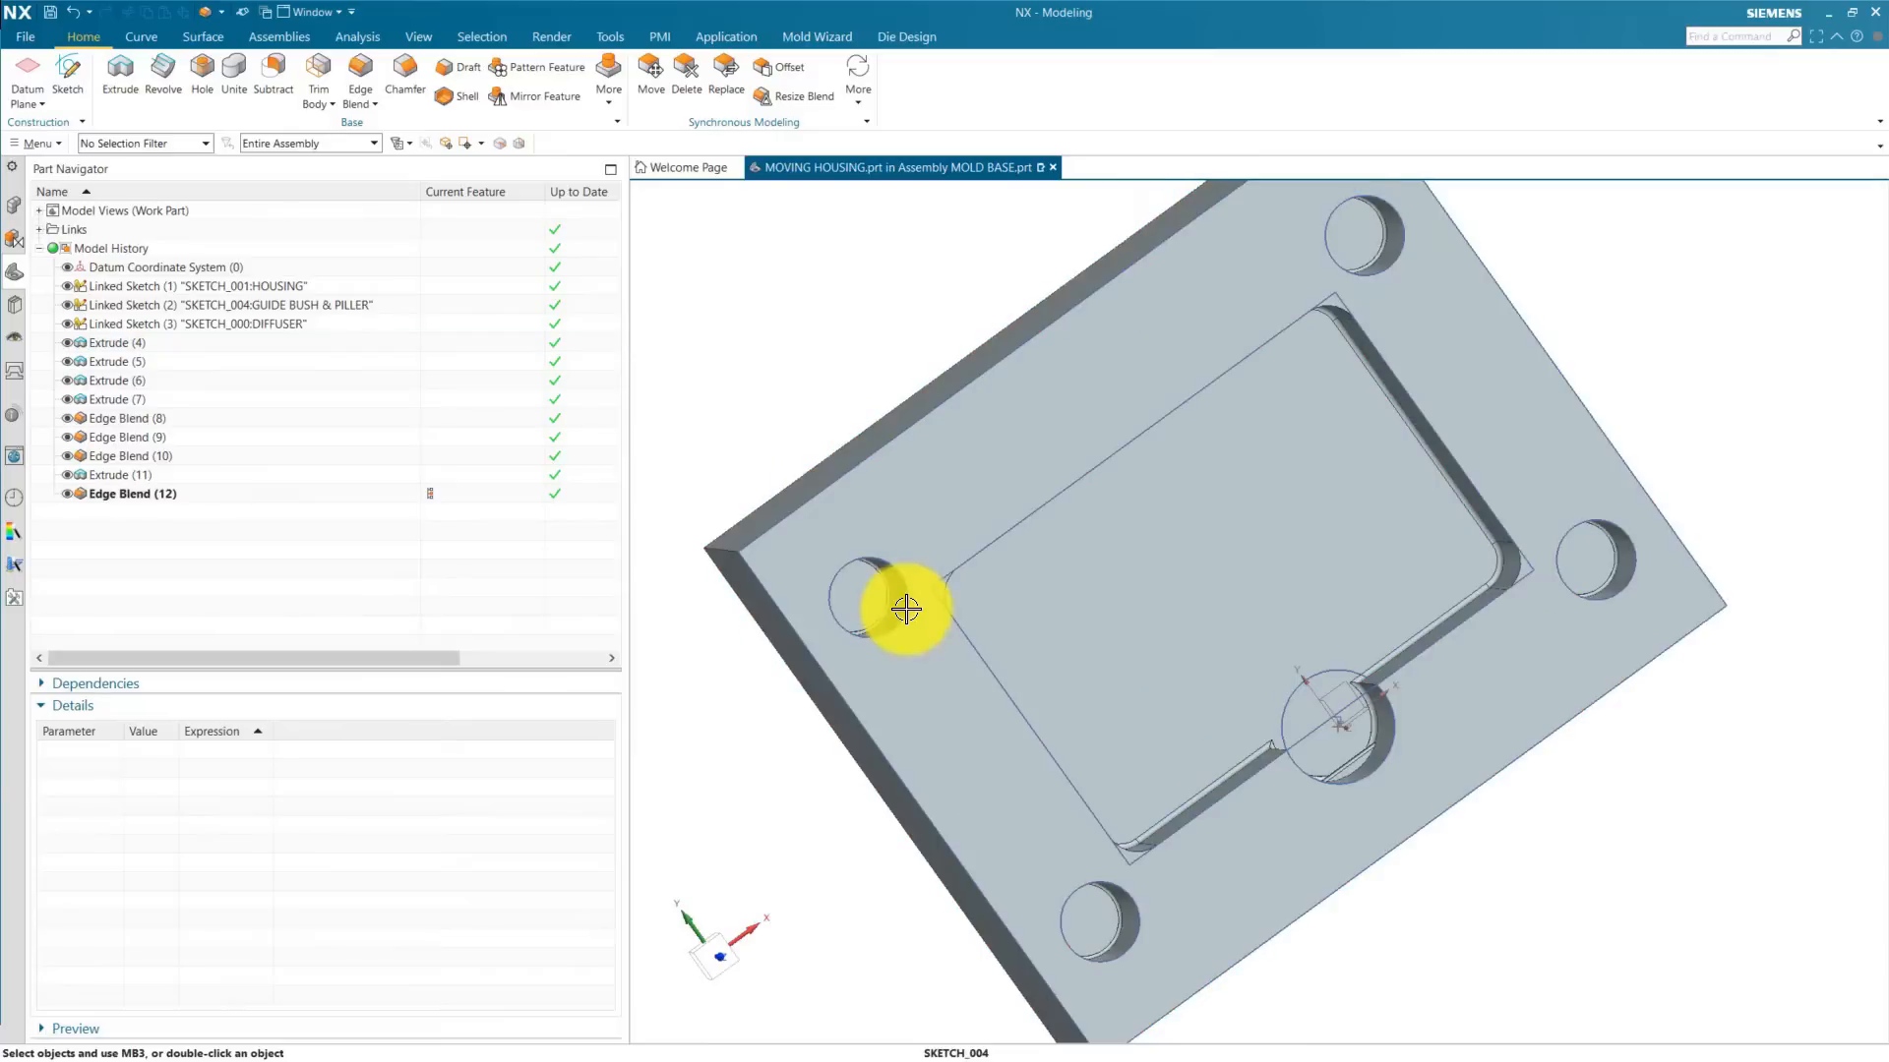
Step: Inspect FIX HOUSING with MOVING HOUSING hidden, and bring back only MOVING HOUSING with its model history
left_click(19, 212)
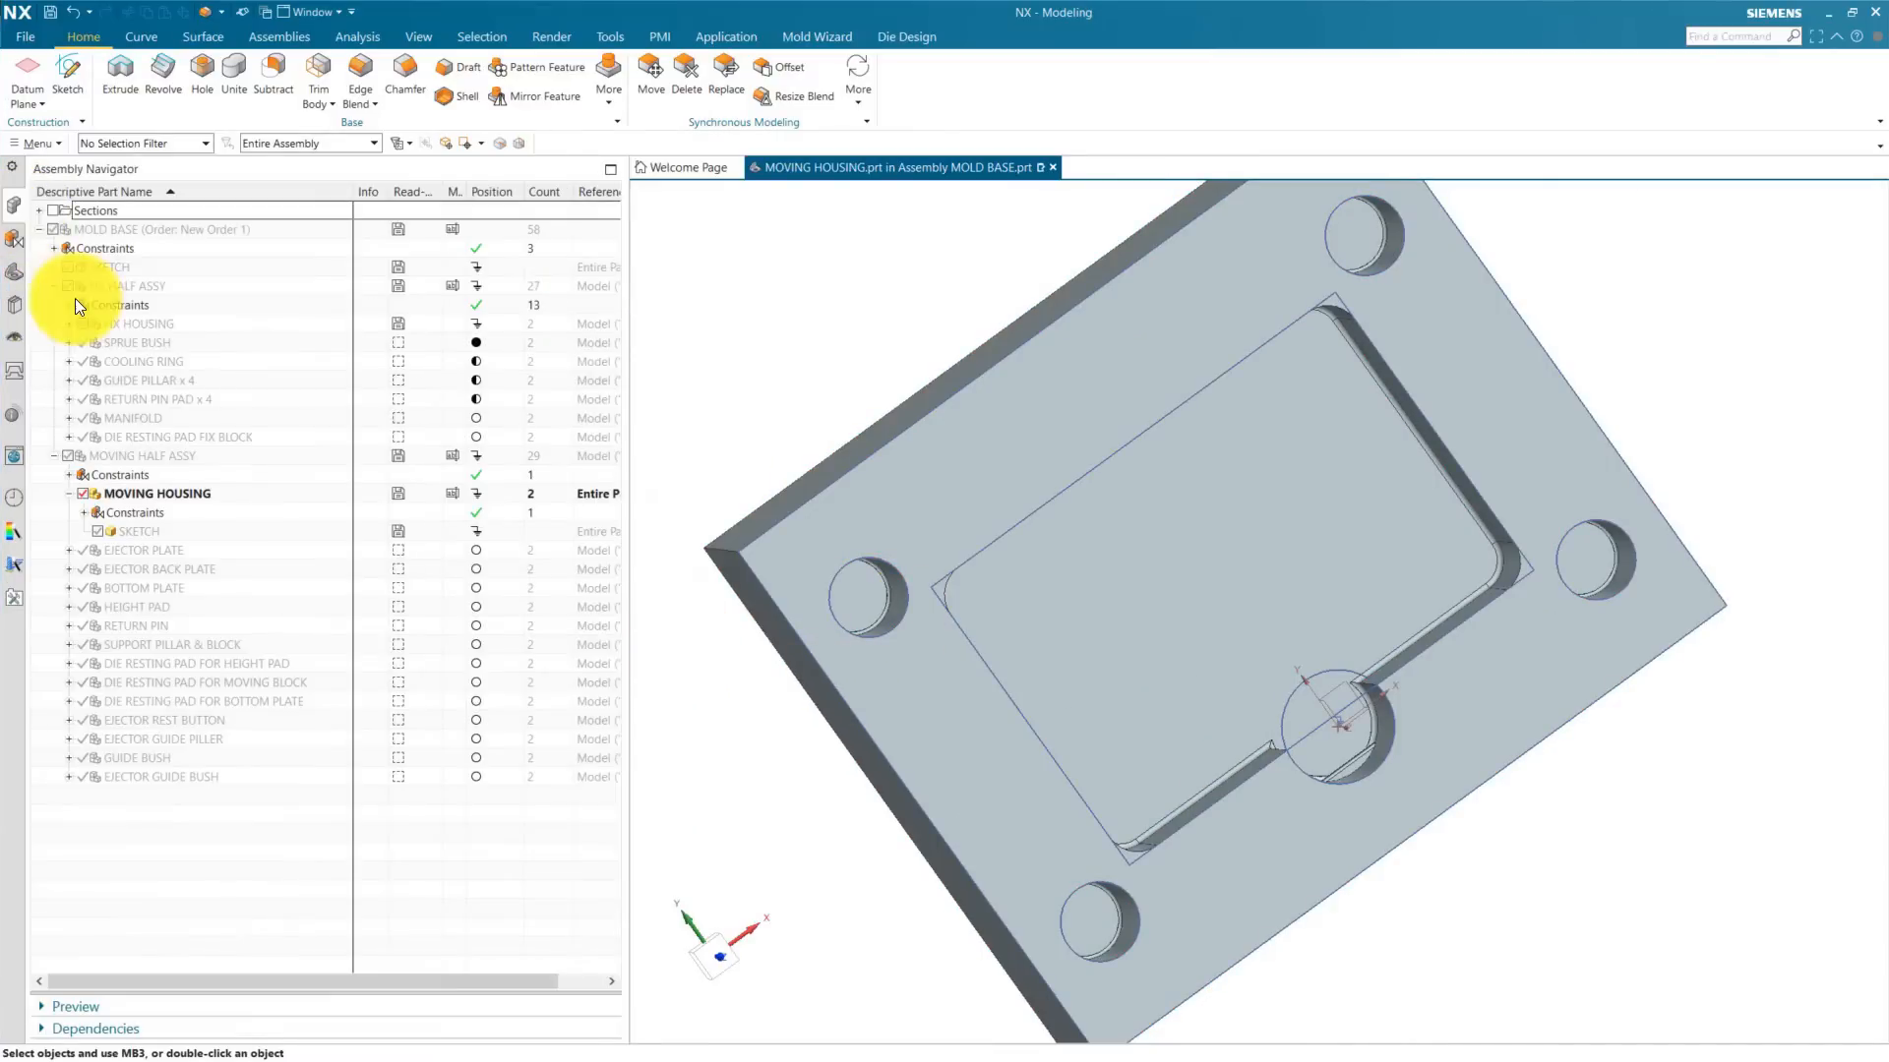
scroll(776, 494, "down", 2)
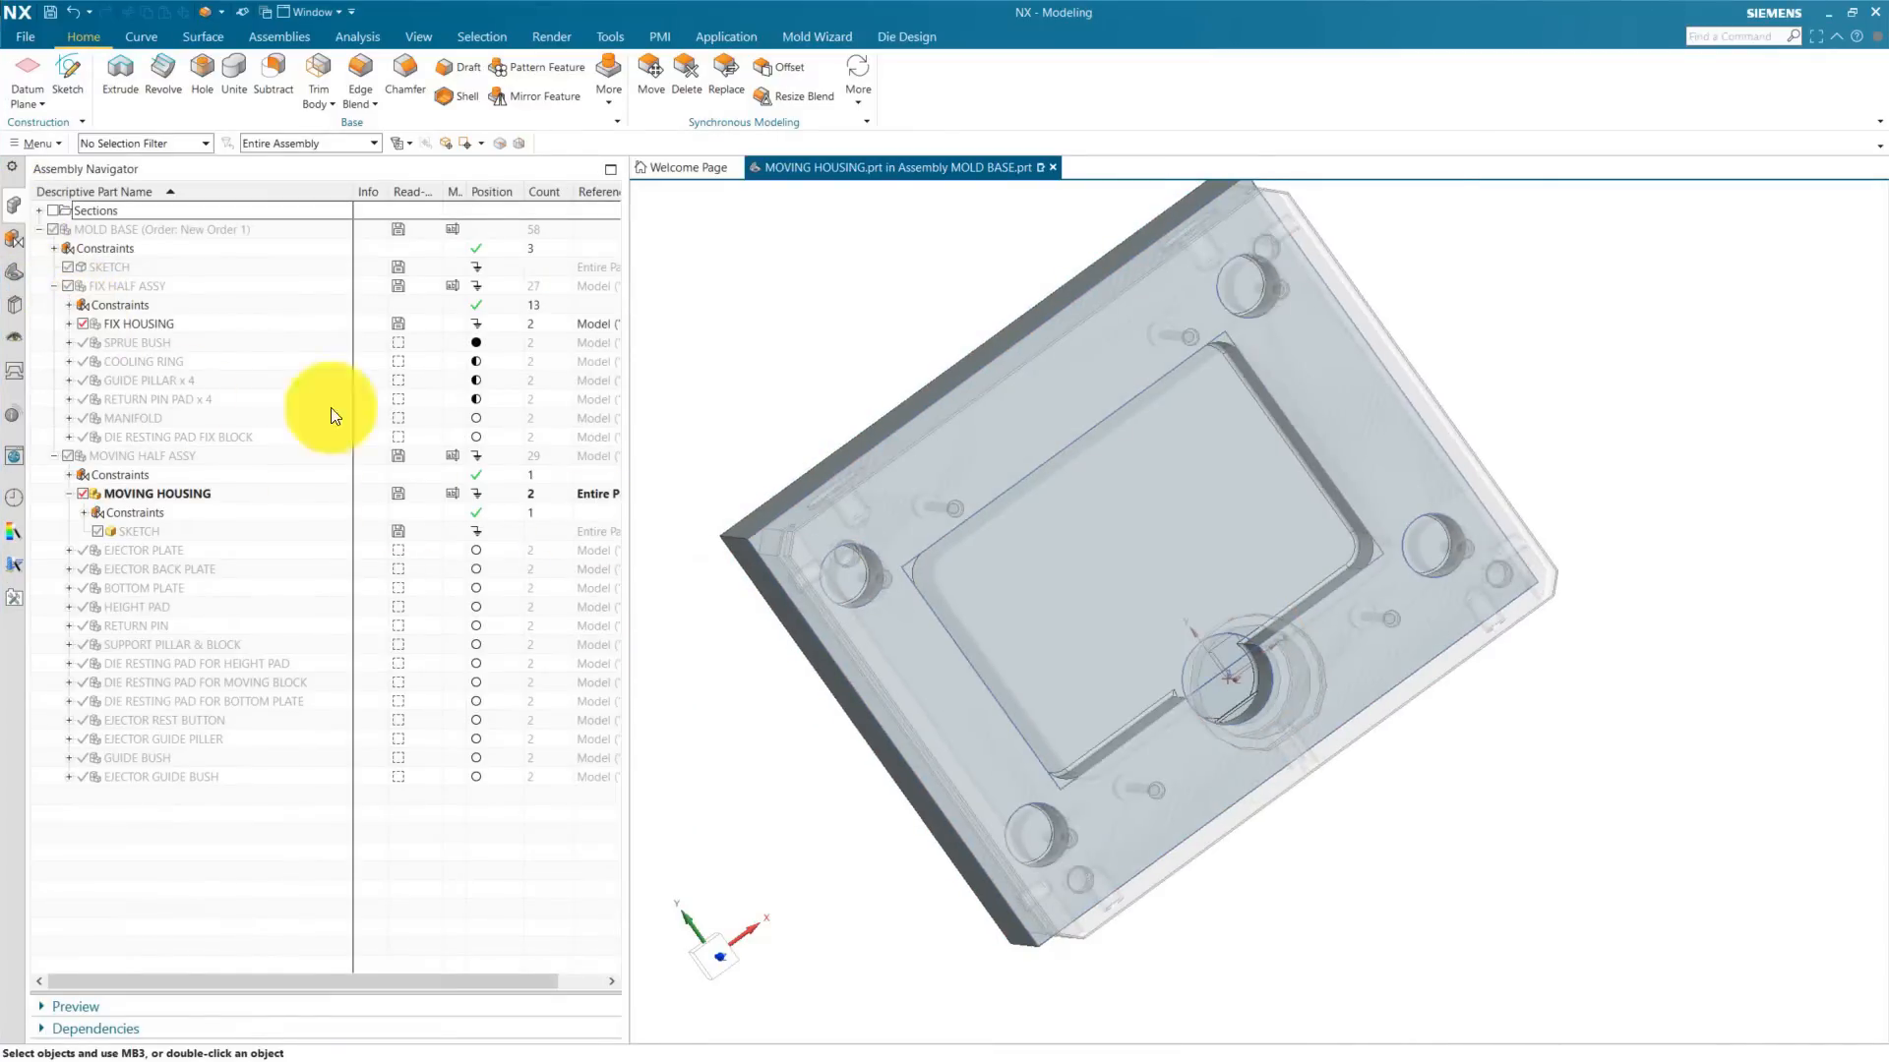
left_click(82, 496)
middle_click_drag(759, 678, 1071, 561)
left_click(83, 324)
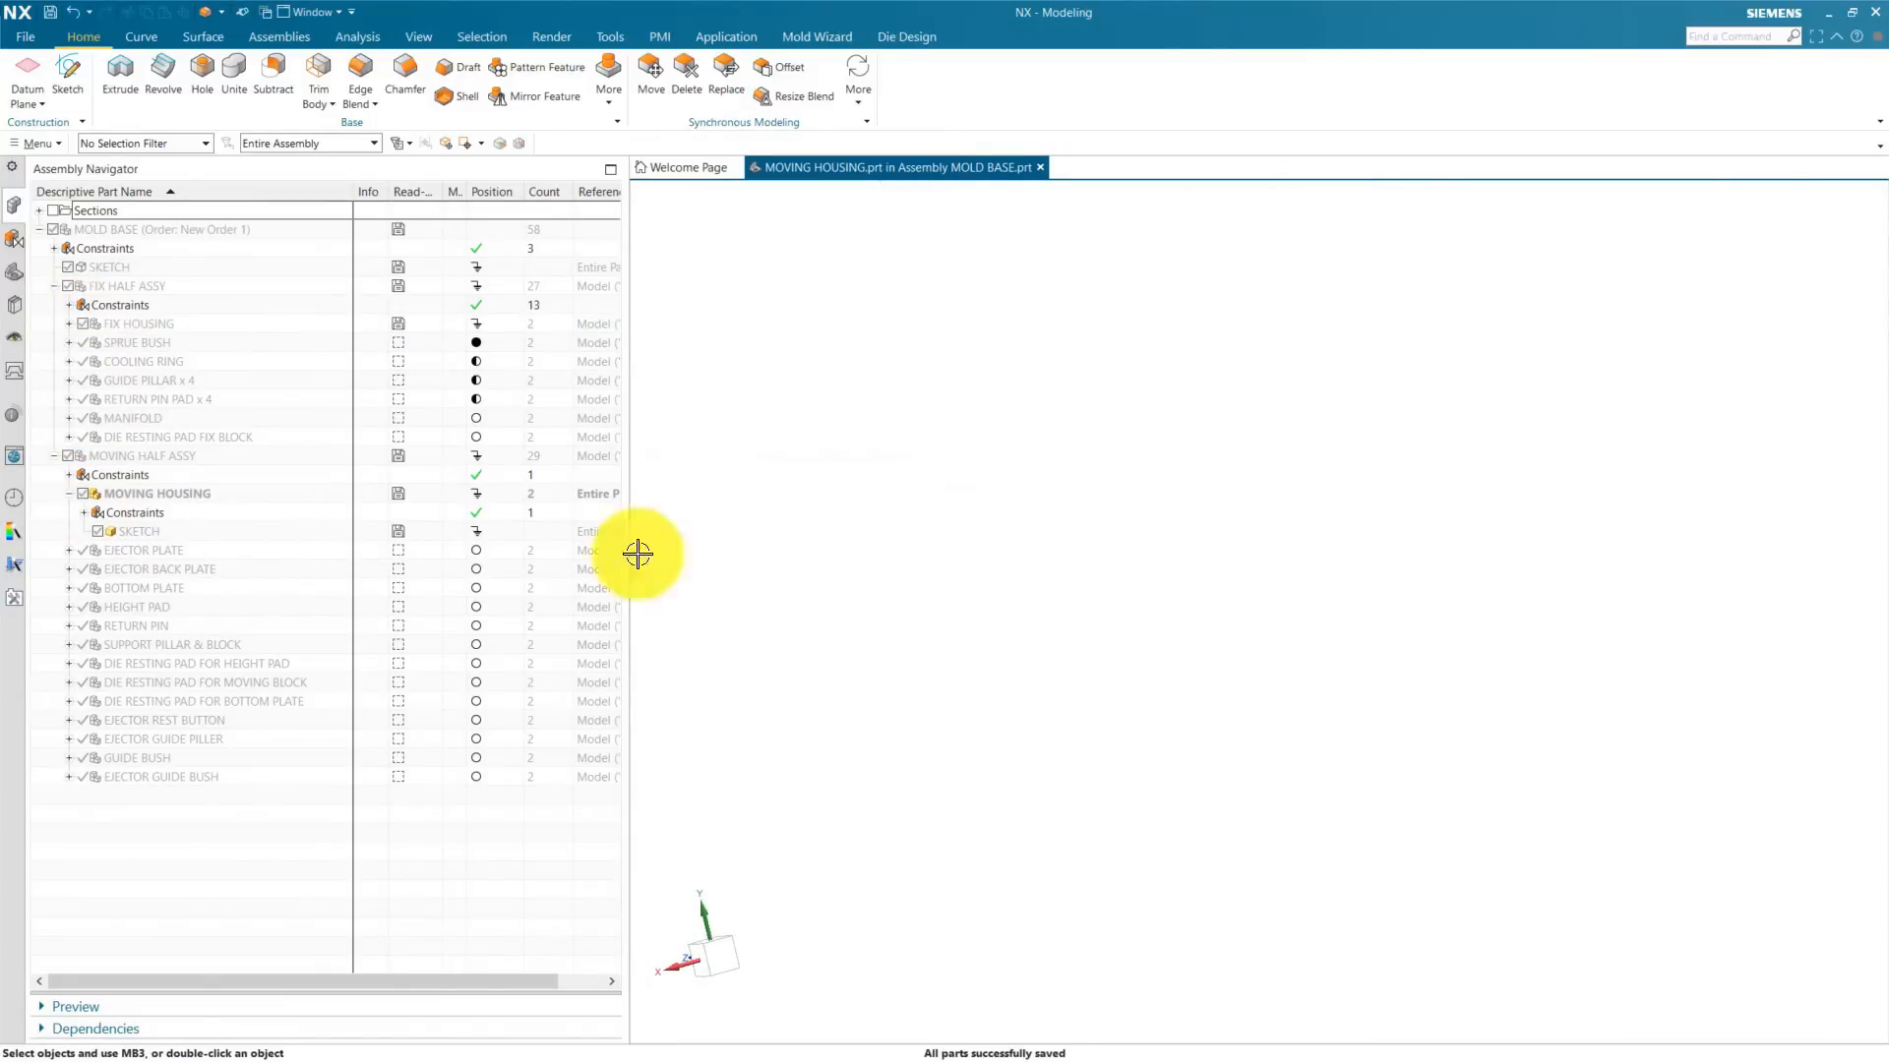
left_click(84, 496)
middle_click_drag(684, 598, 1160, 580)
left_click(14, 270)
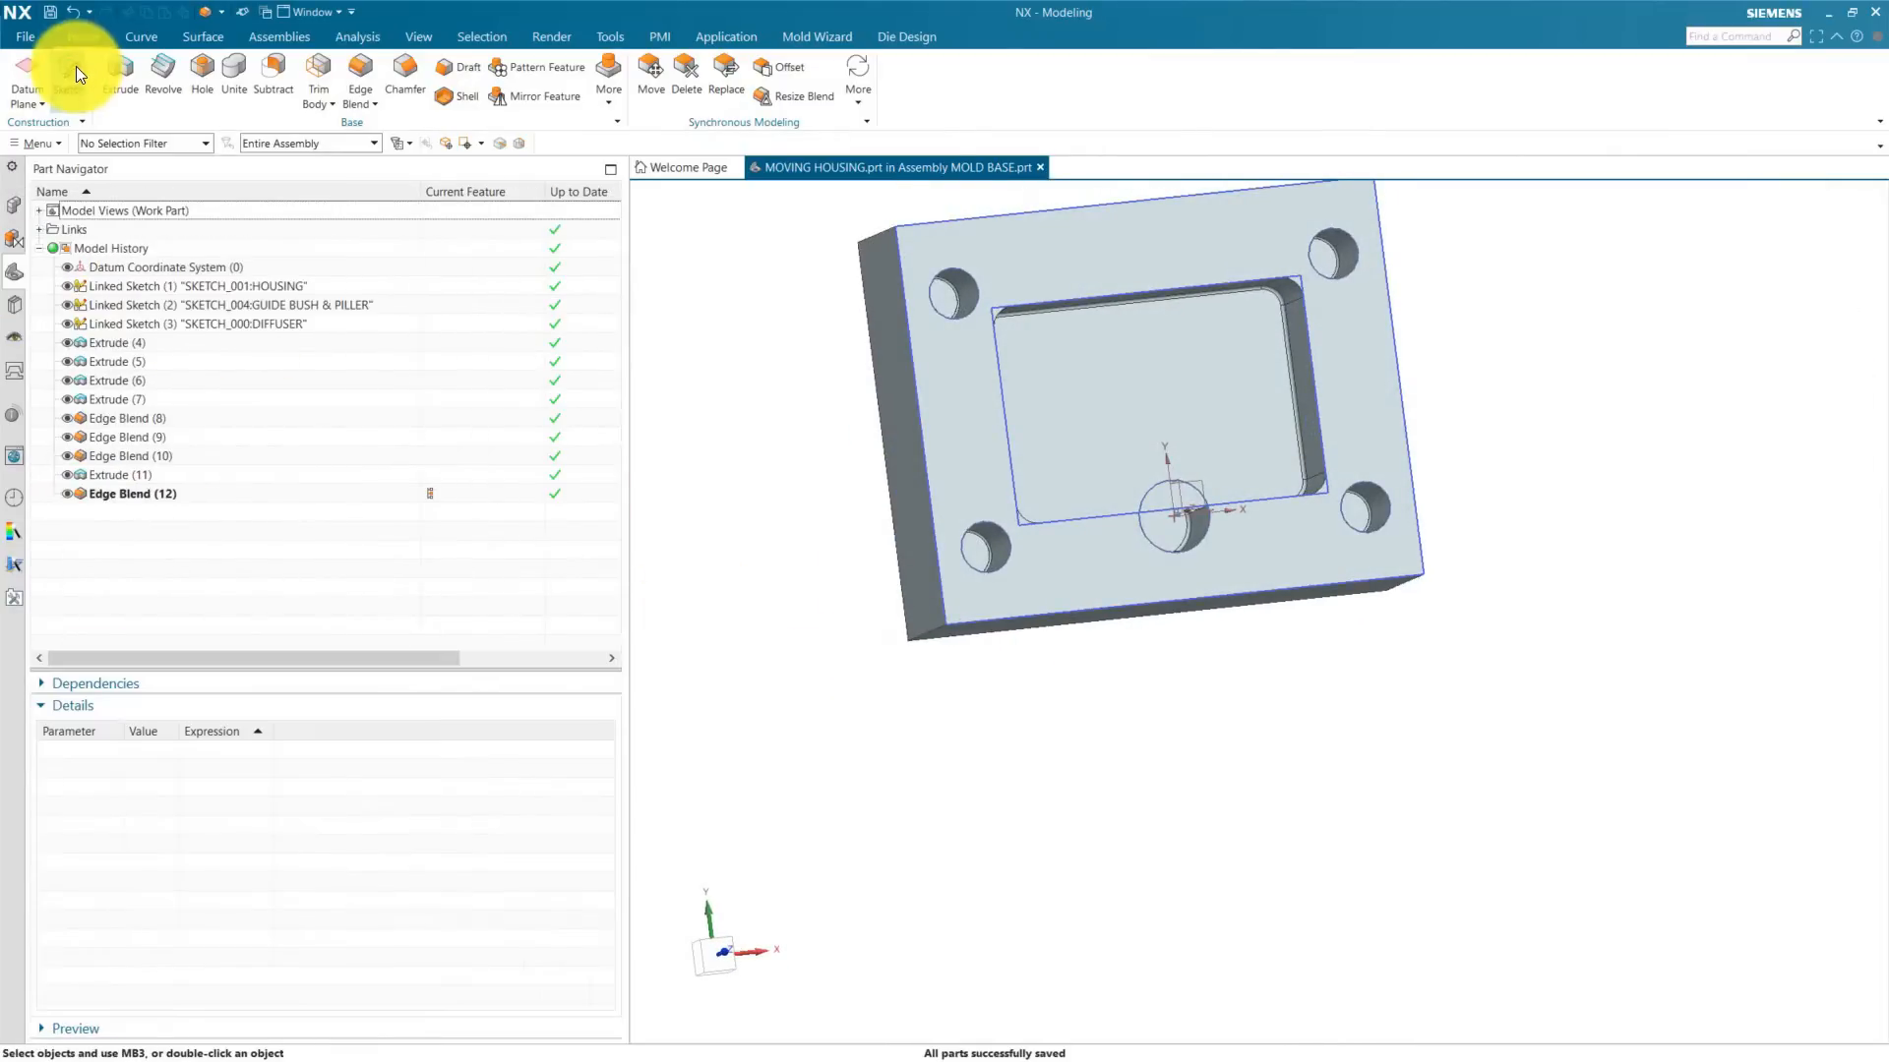
Step: Create a sketch on the housing's pocket-side face, with its lower long edge as the horizontal reference
left_click(71, 69)
left_click(970, 400)
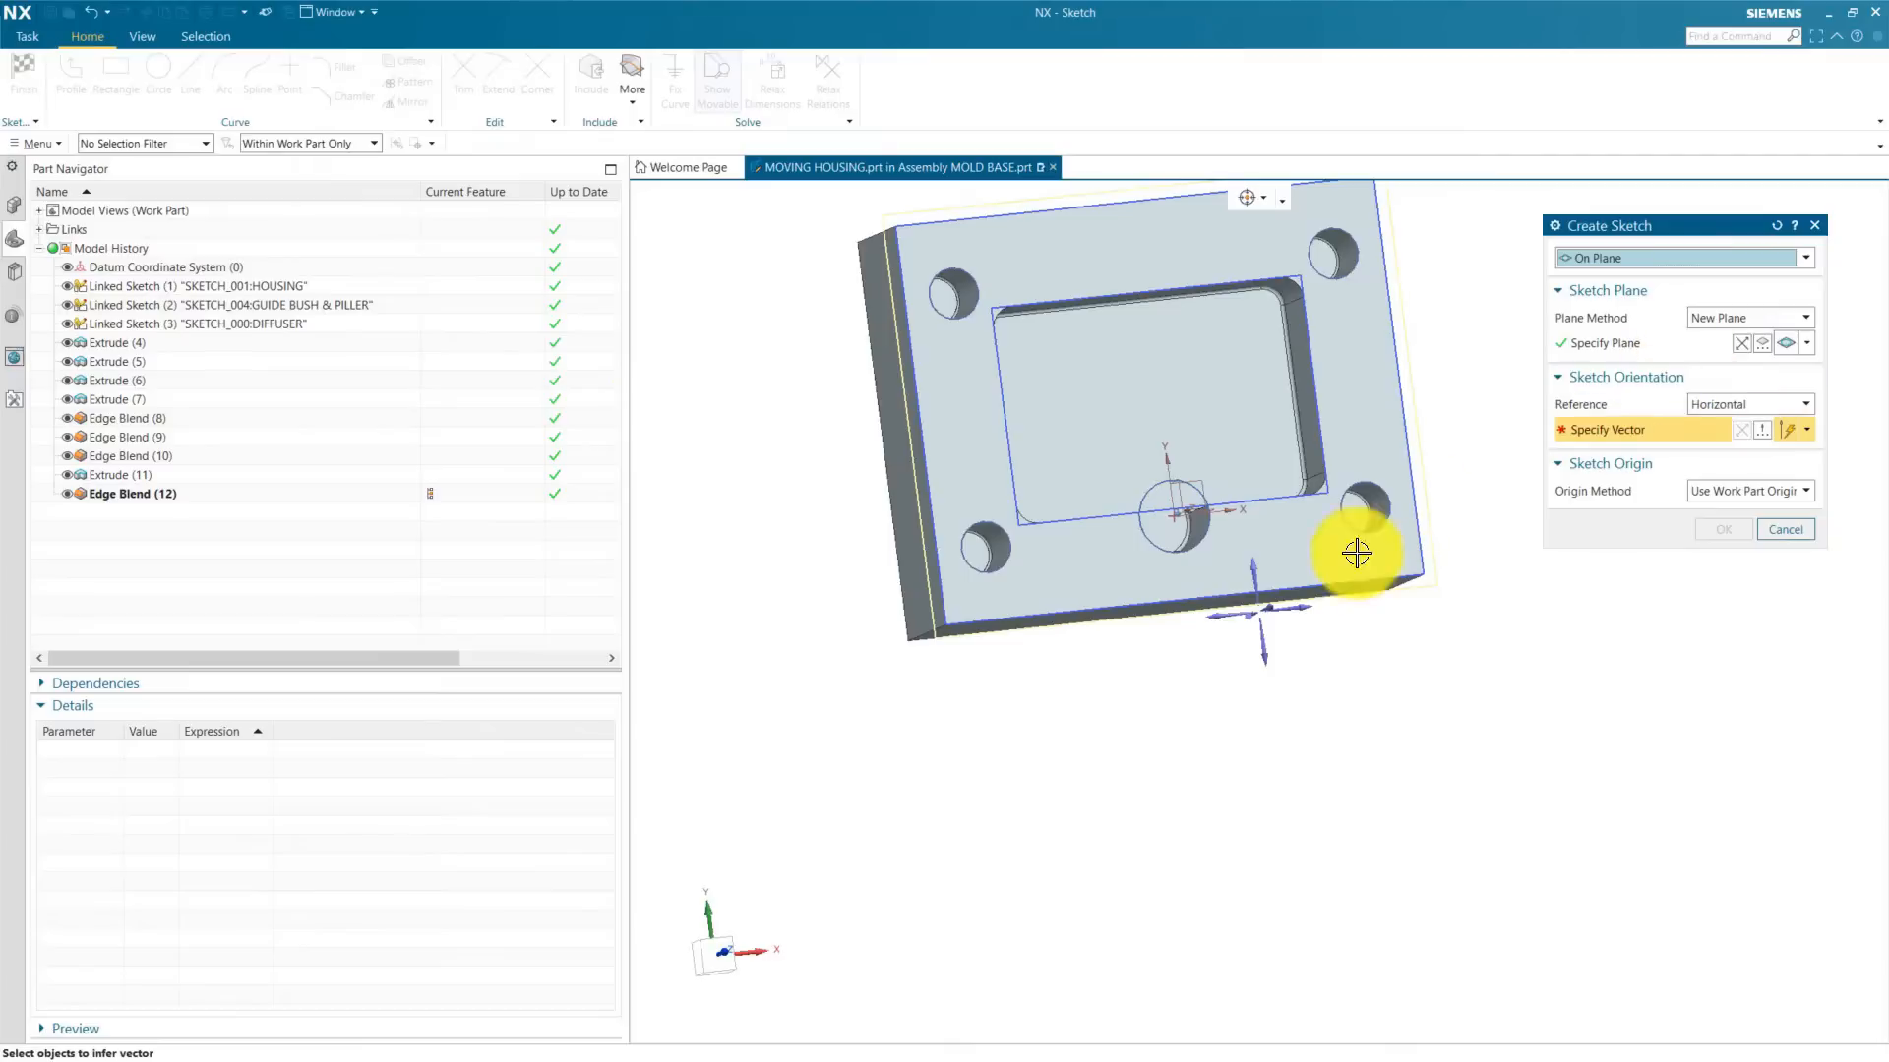
left_click(1298, 610)
left_click(1722, 530)
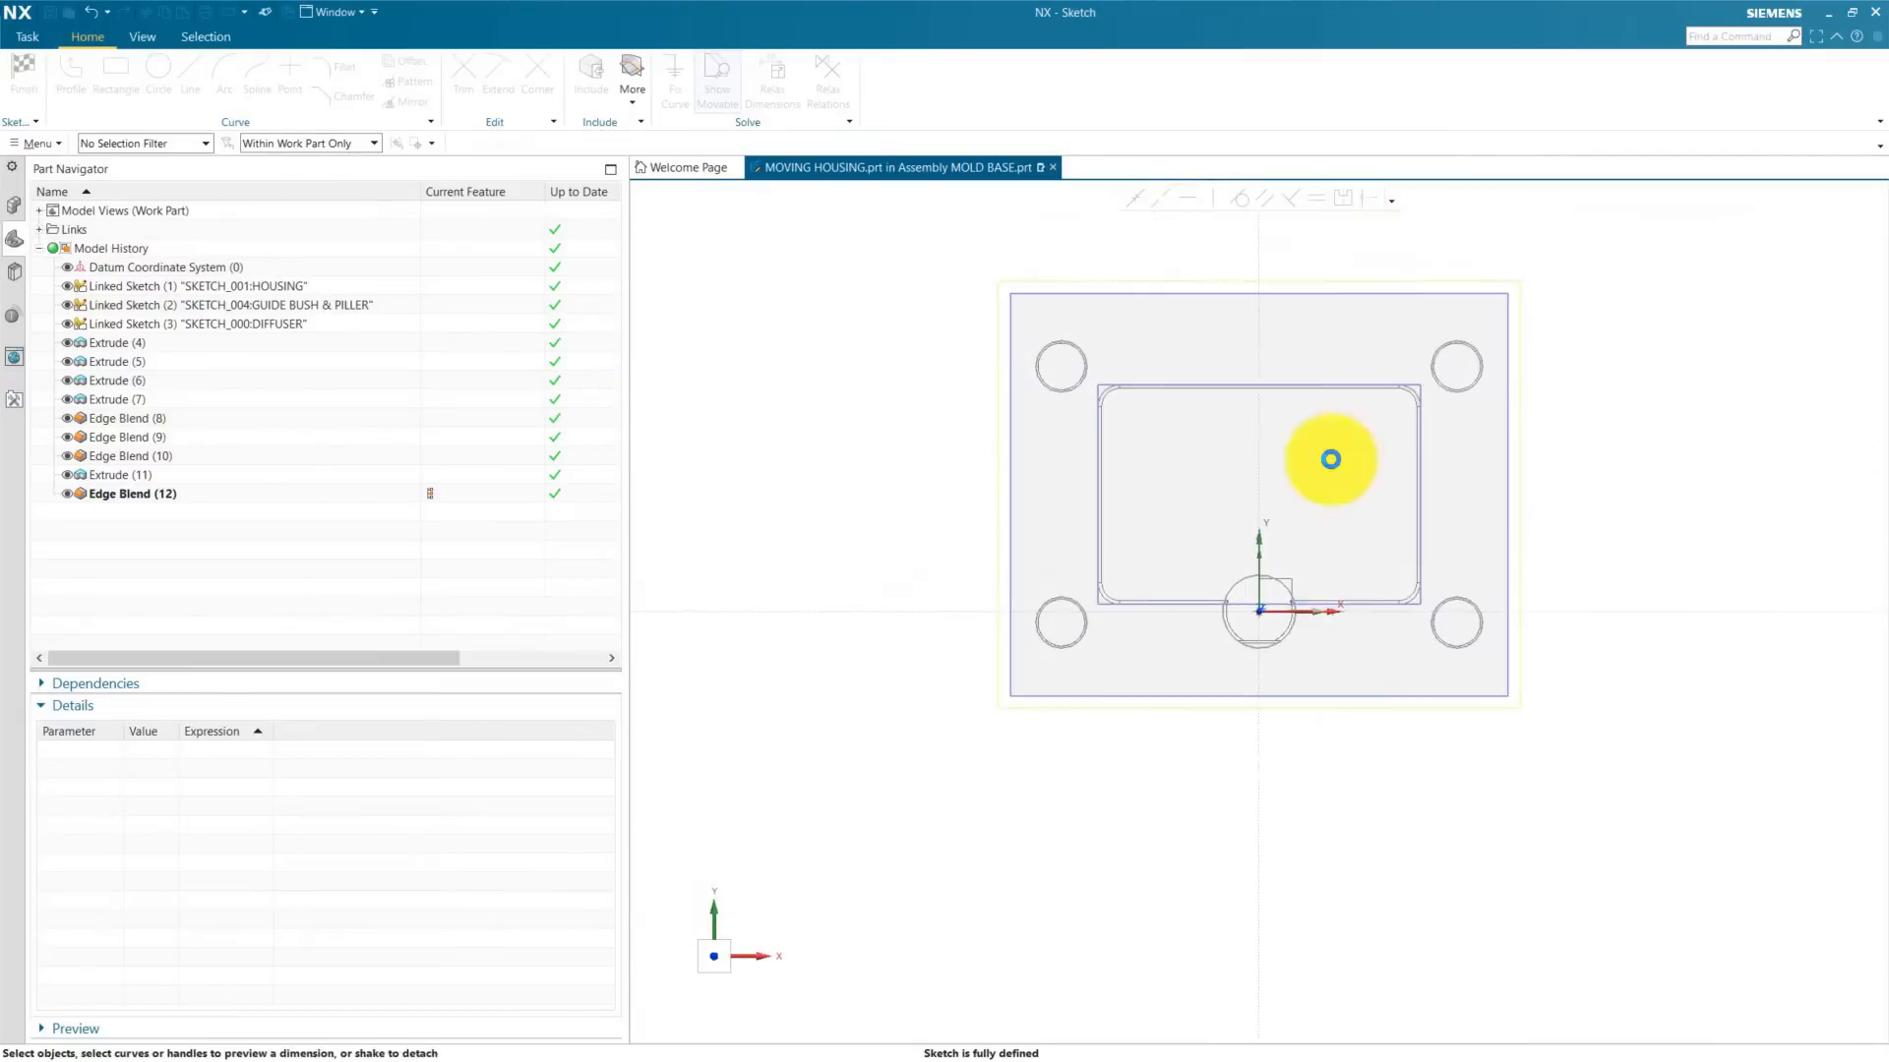
Step: Draw a rectangle over each upper guide hole, extending past the housing's outer corners, the left one about 180 mm wide
scroll(1234, 403, "up", 5)
left_click(127, 87)
scroll(957, 457, "down", 2)
left_click(846, 298)
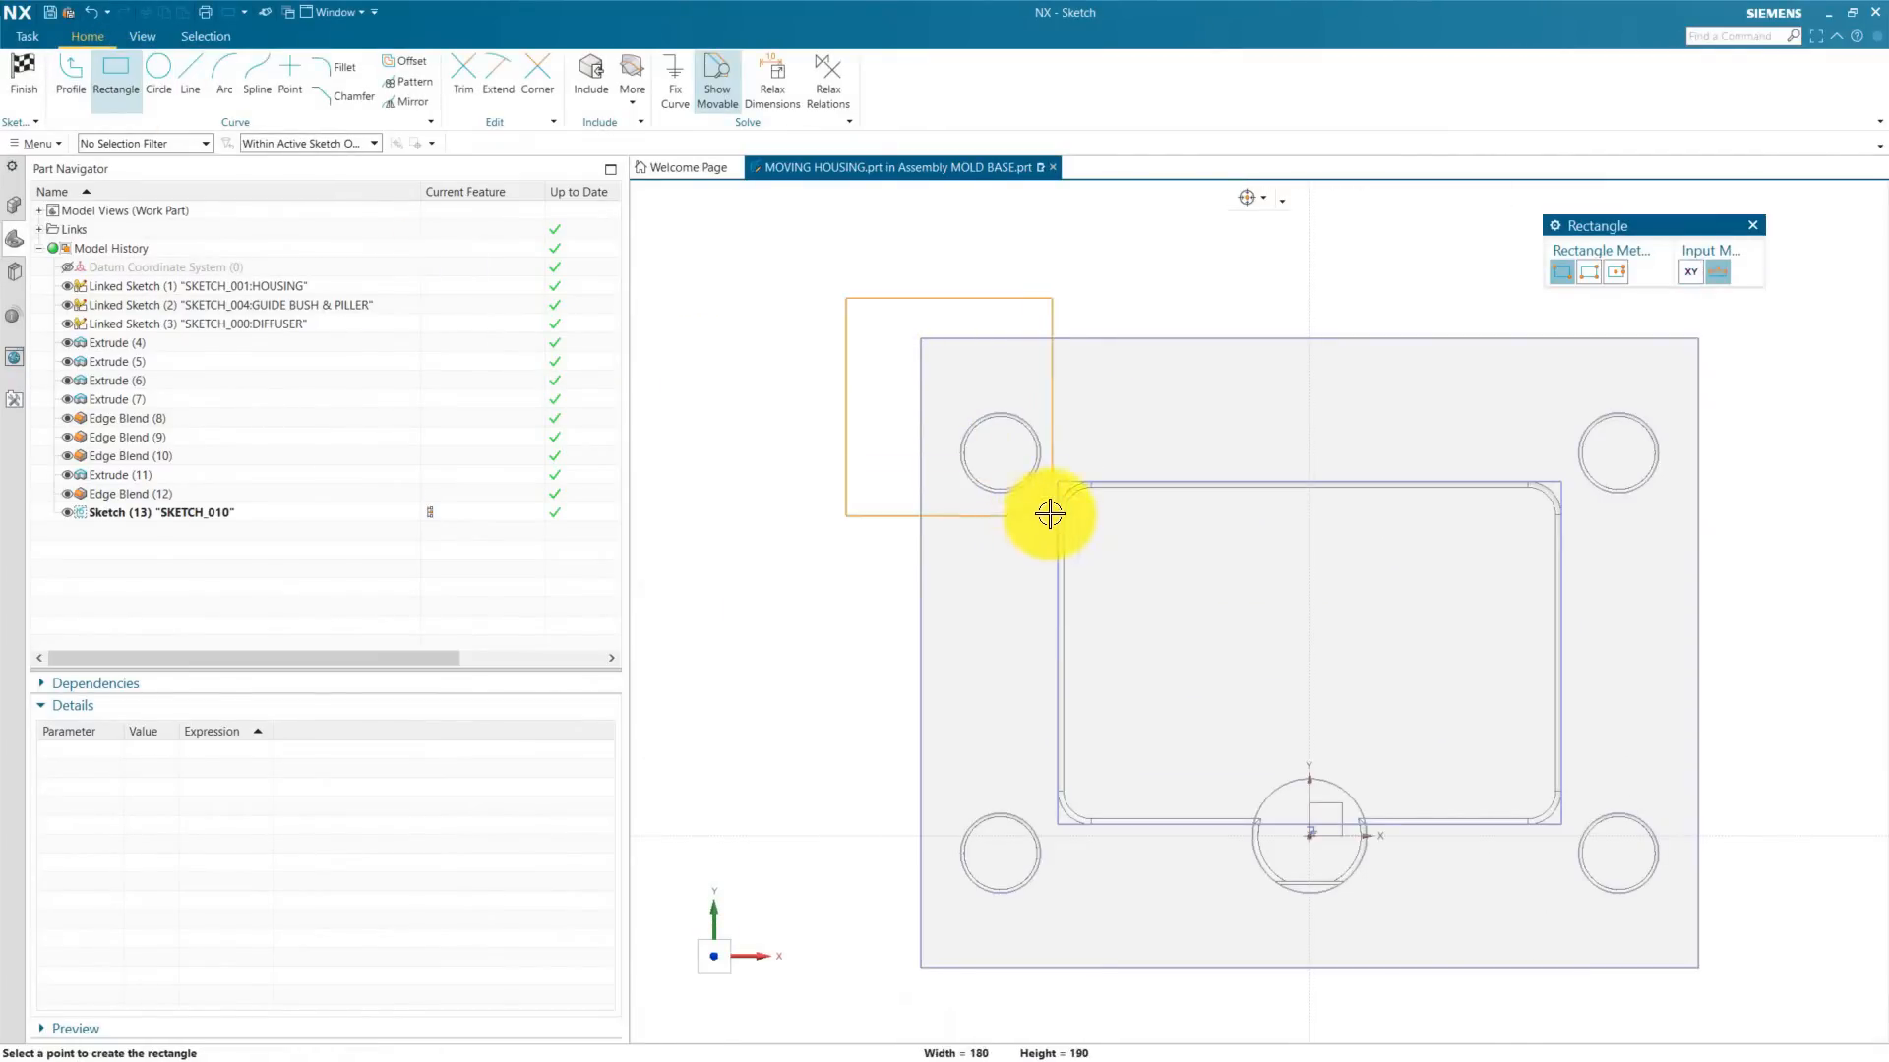
left_click(1047, 506)
scroll(1082, 463, "down", 2)
left_click(1468, 314)
left_click(1330, 504)
Step: Draw a rectangle over each lower guide hole, extending past the housing's side edges, the left one about 170 by 70 mm
scroll(687, 518, "up", 4)
left_click(694, 540)
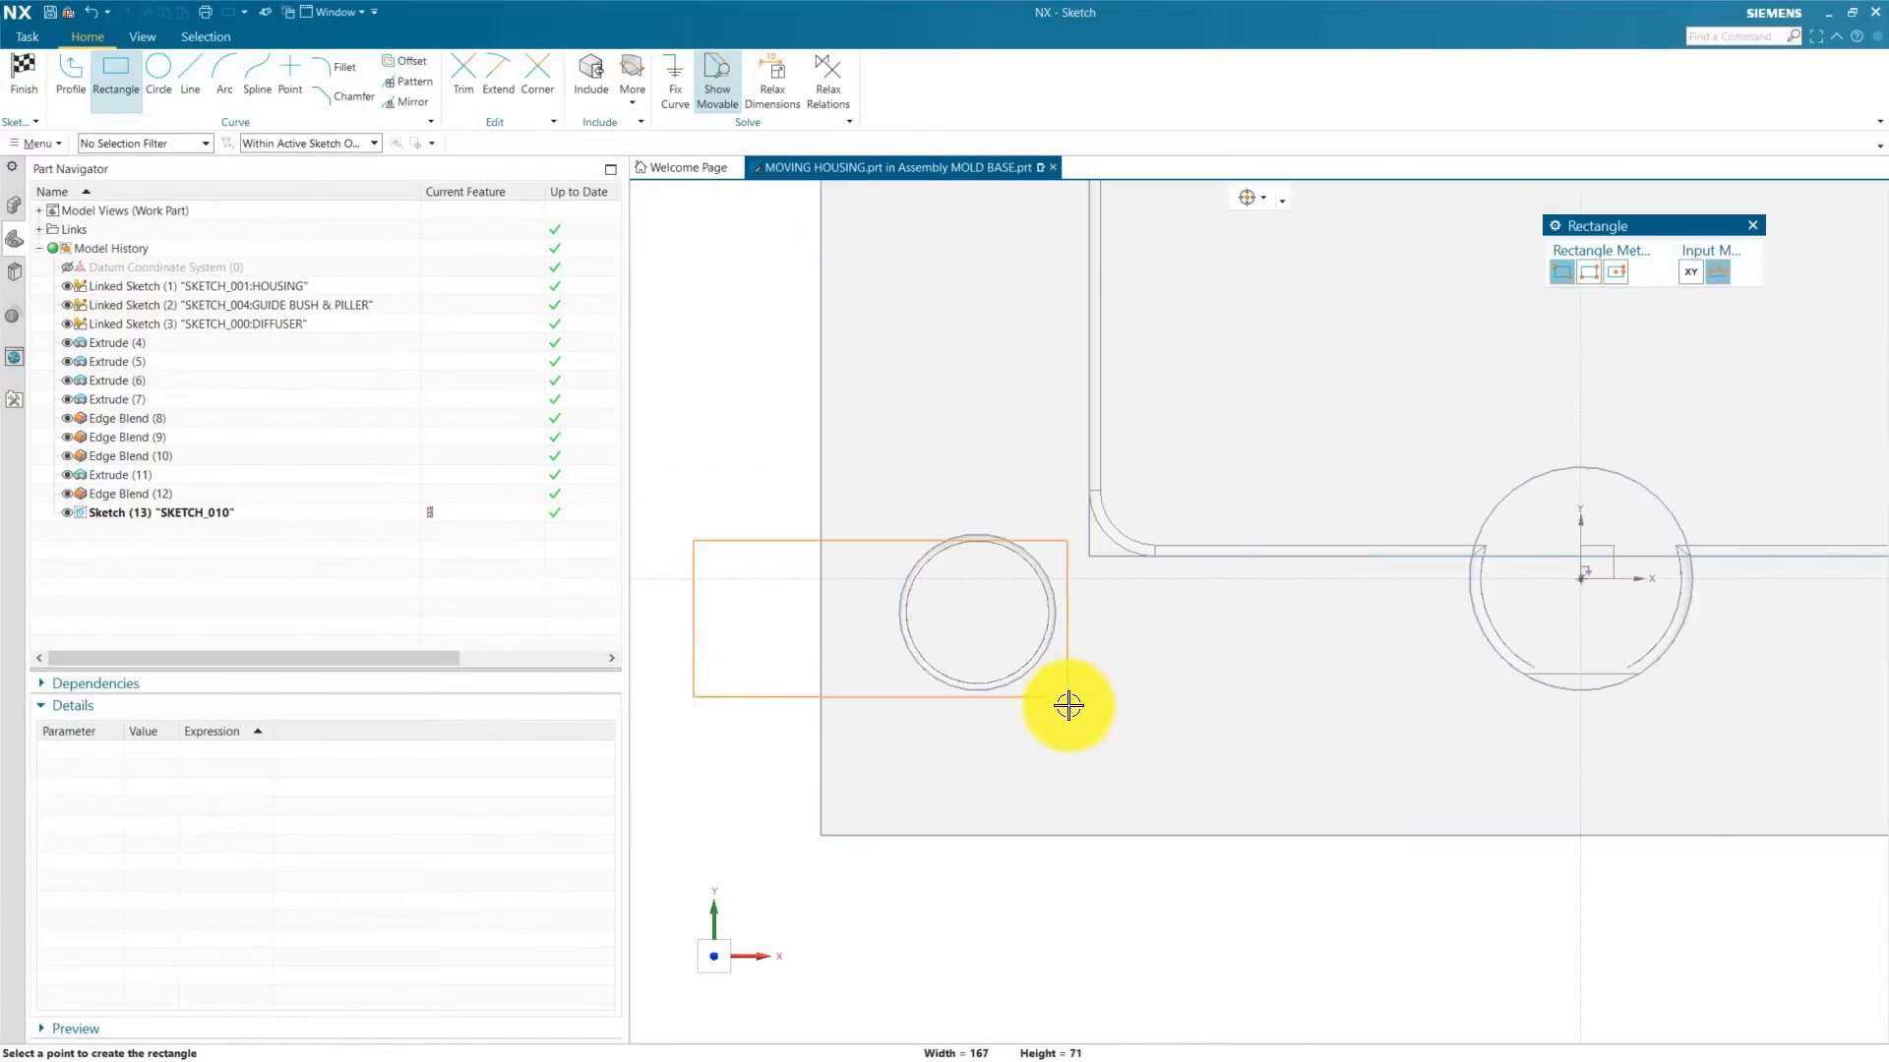
left_click(1069, 707)
scroll(969, 557, "down", 3)
scroll(1673, 557, "up", 3)
left_click(1719, 541)
left_click(1413, 696)
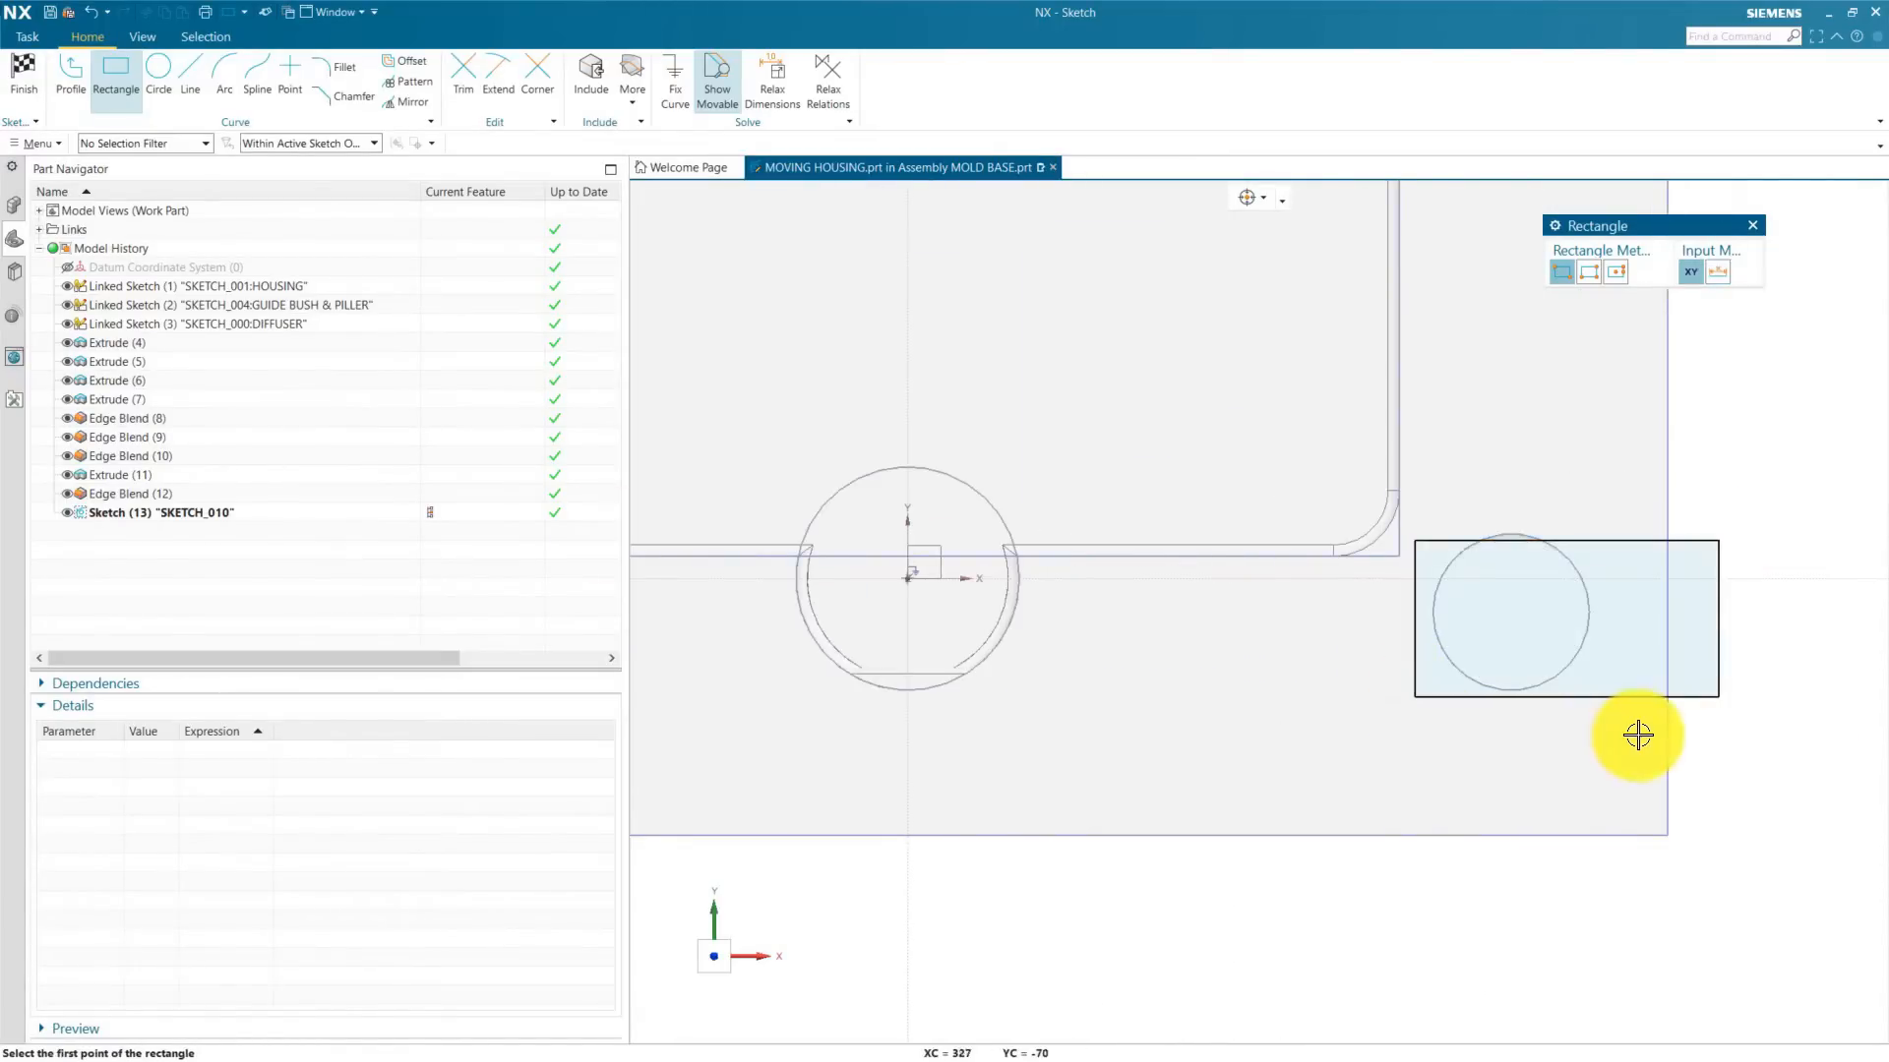
key("Escape")
Step: Hide the three linked sketches and the SKETCH component under MOVING HOUSING
scroll(1362, 661, "down", 5)
scroll(1143, 318, "up", 3)
left_click(64, 307)
left_click(68, 326)
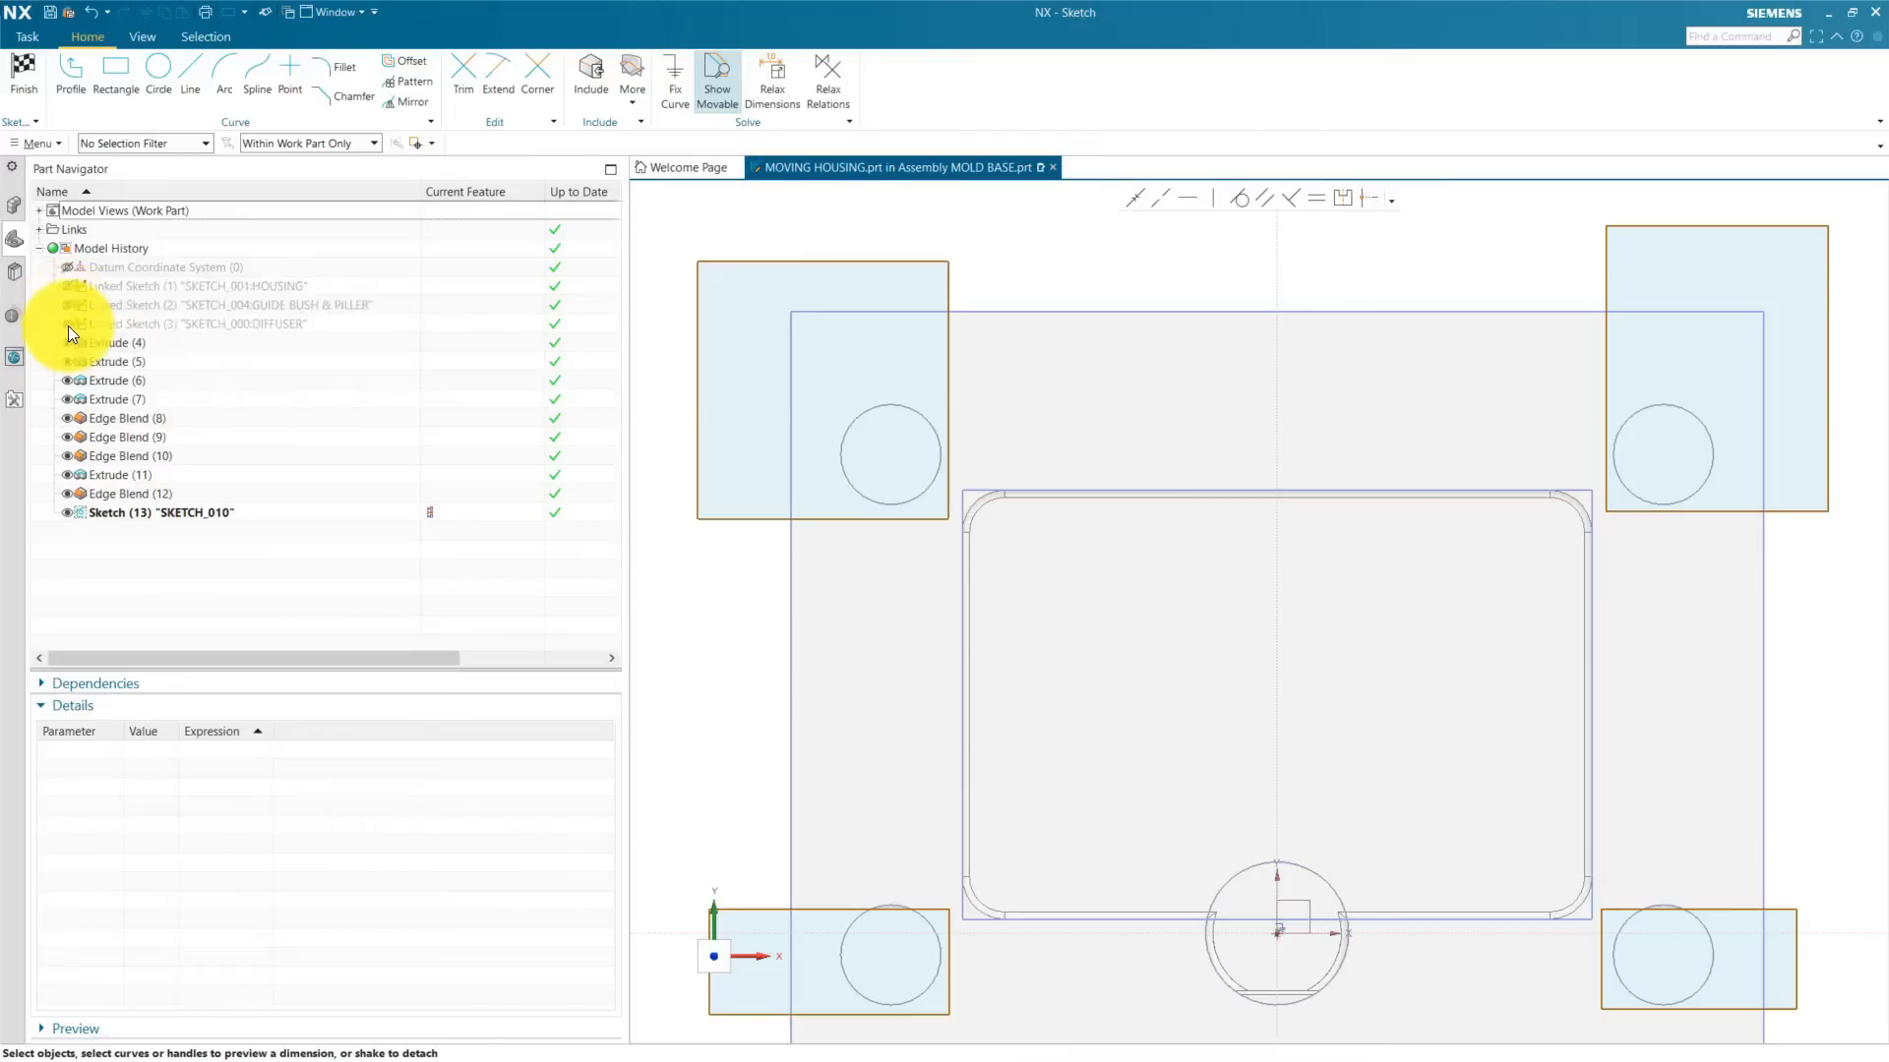
left_click(14, 206)
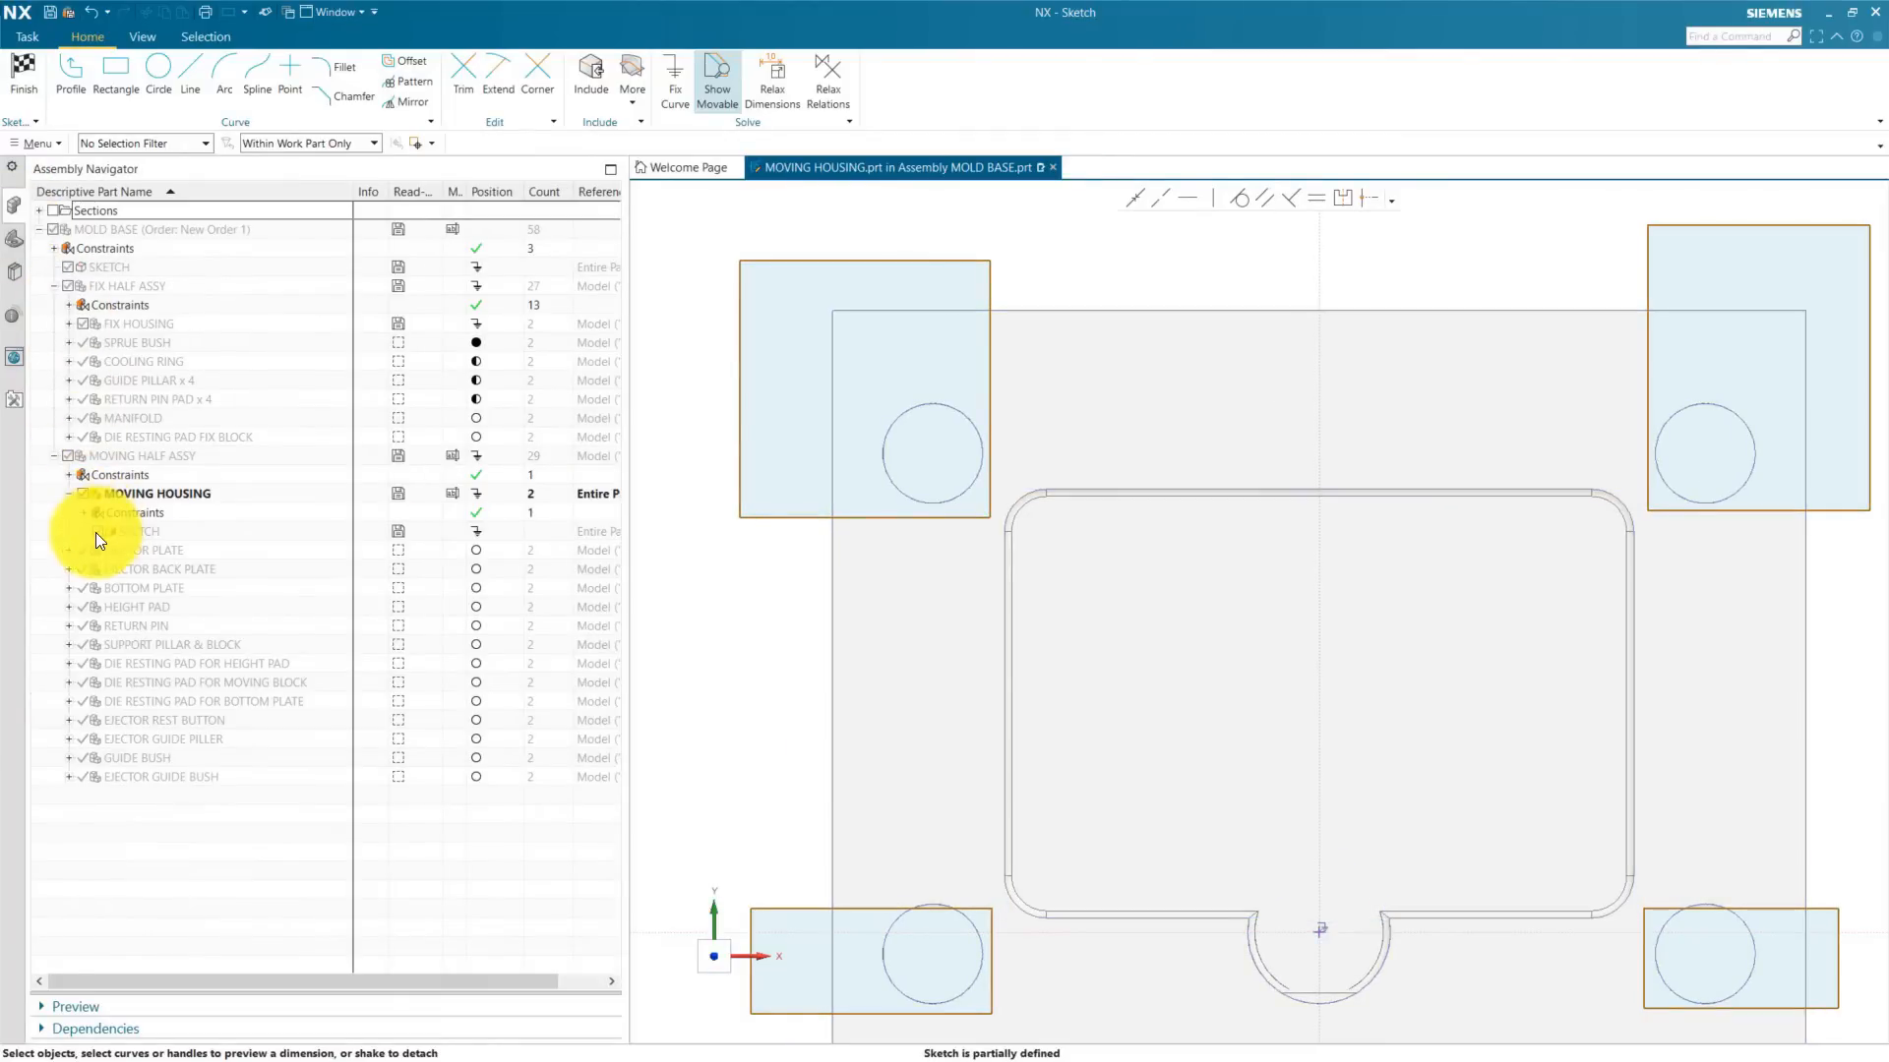
left_click(14, 238)
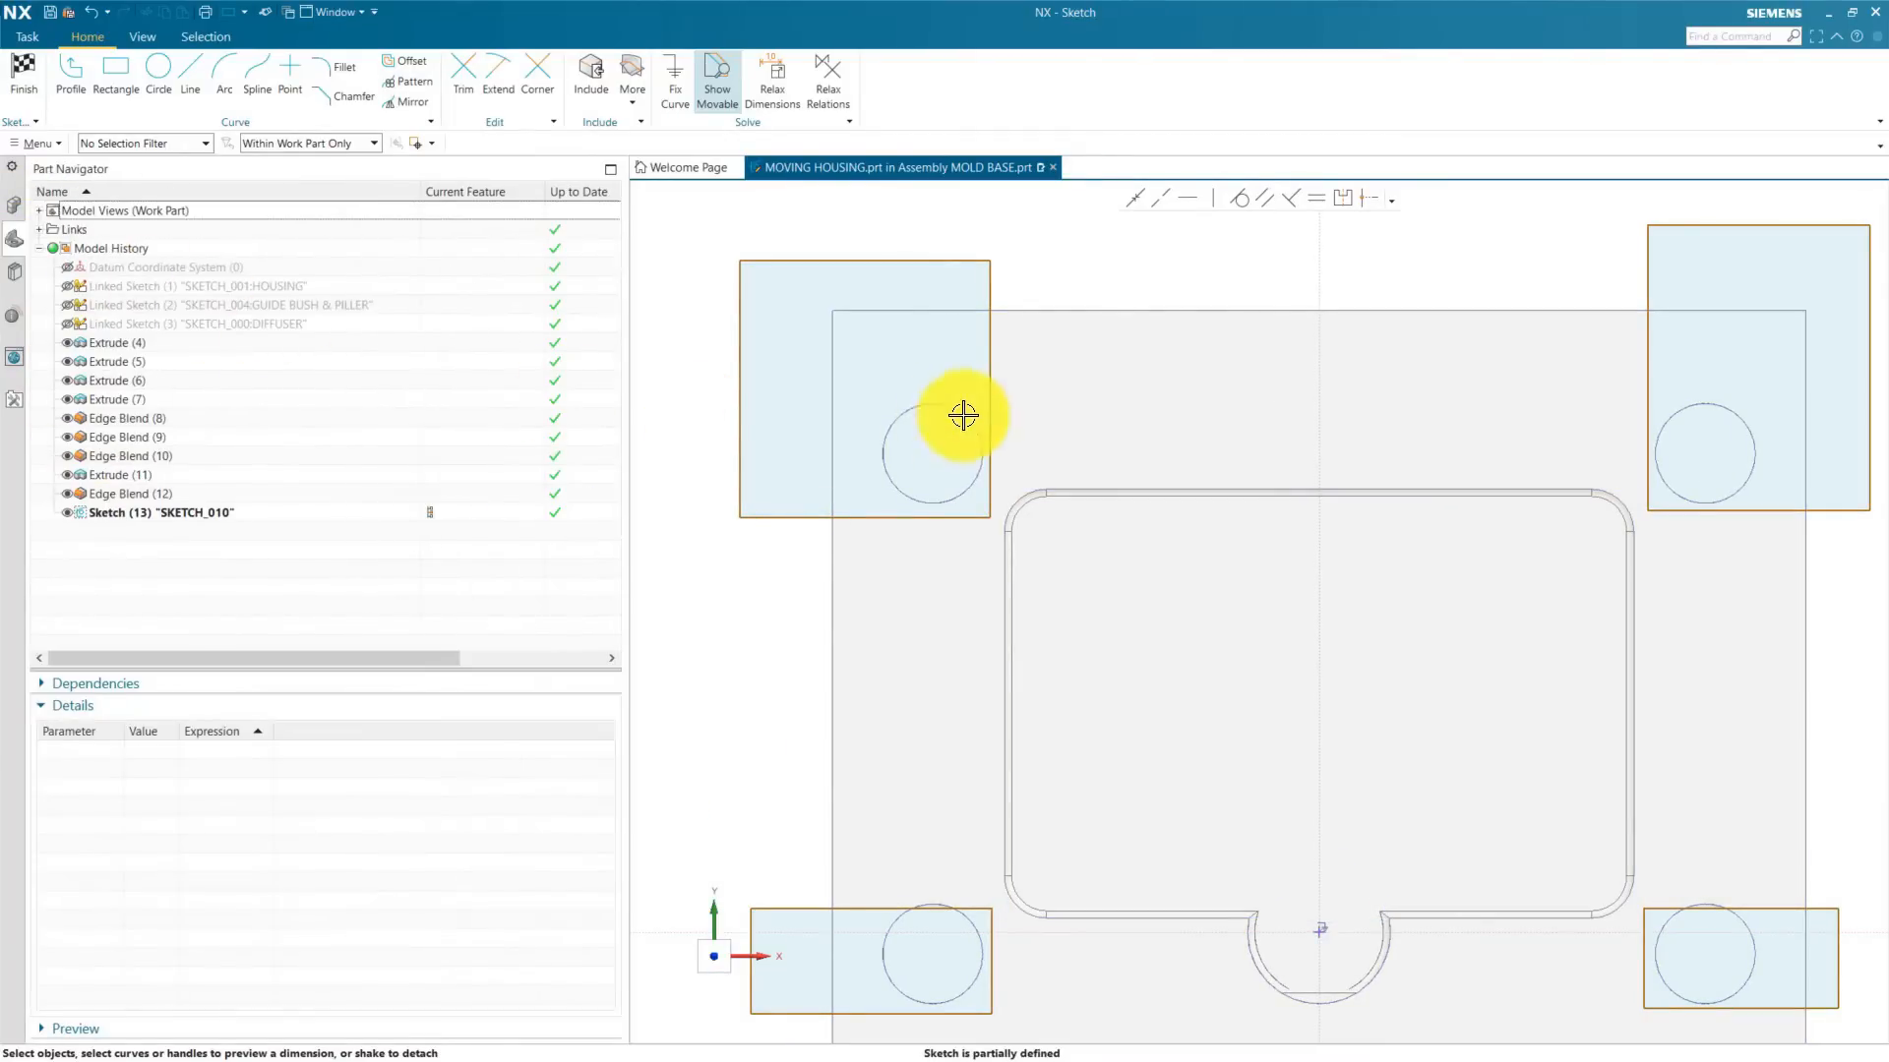
Step: Include the circular edges of all four guide holes as reference curves in the sketch
left_click(593, 86)
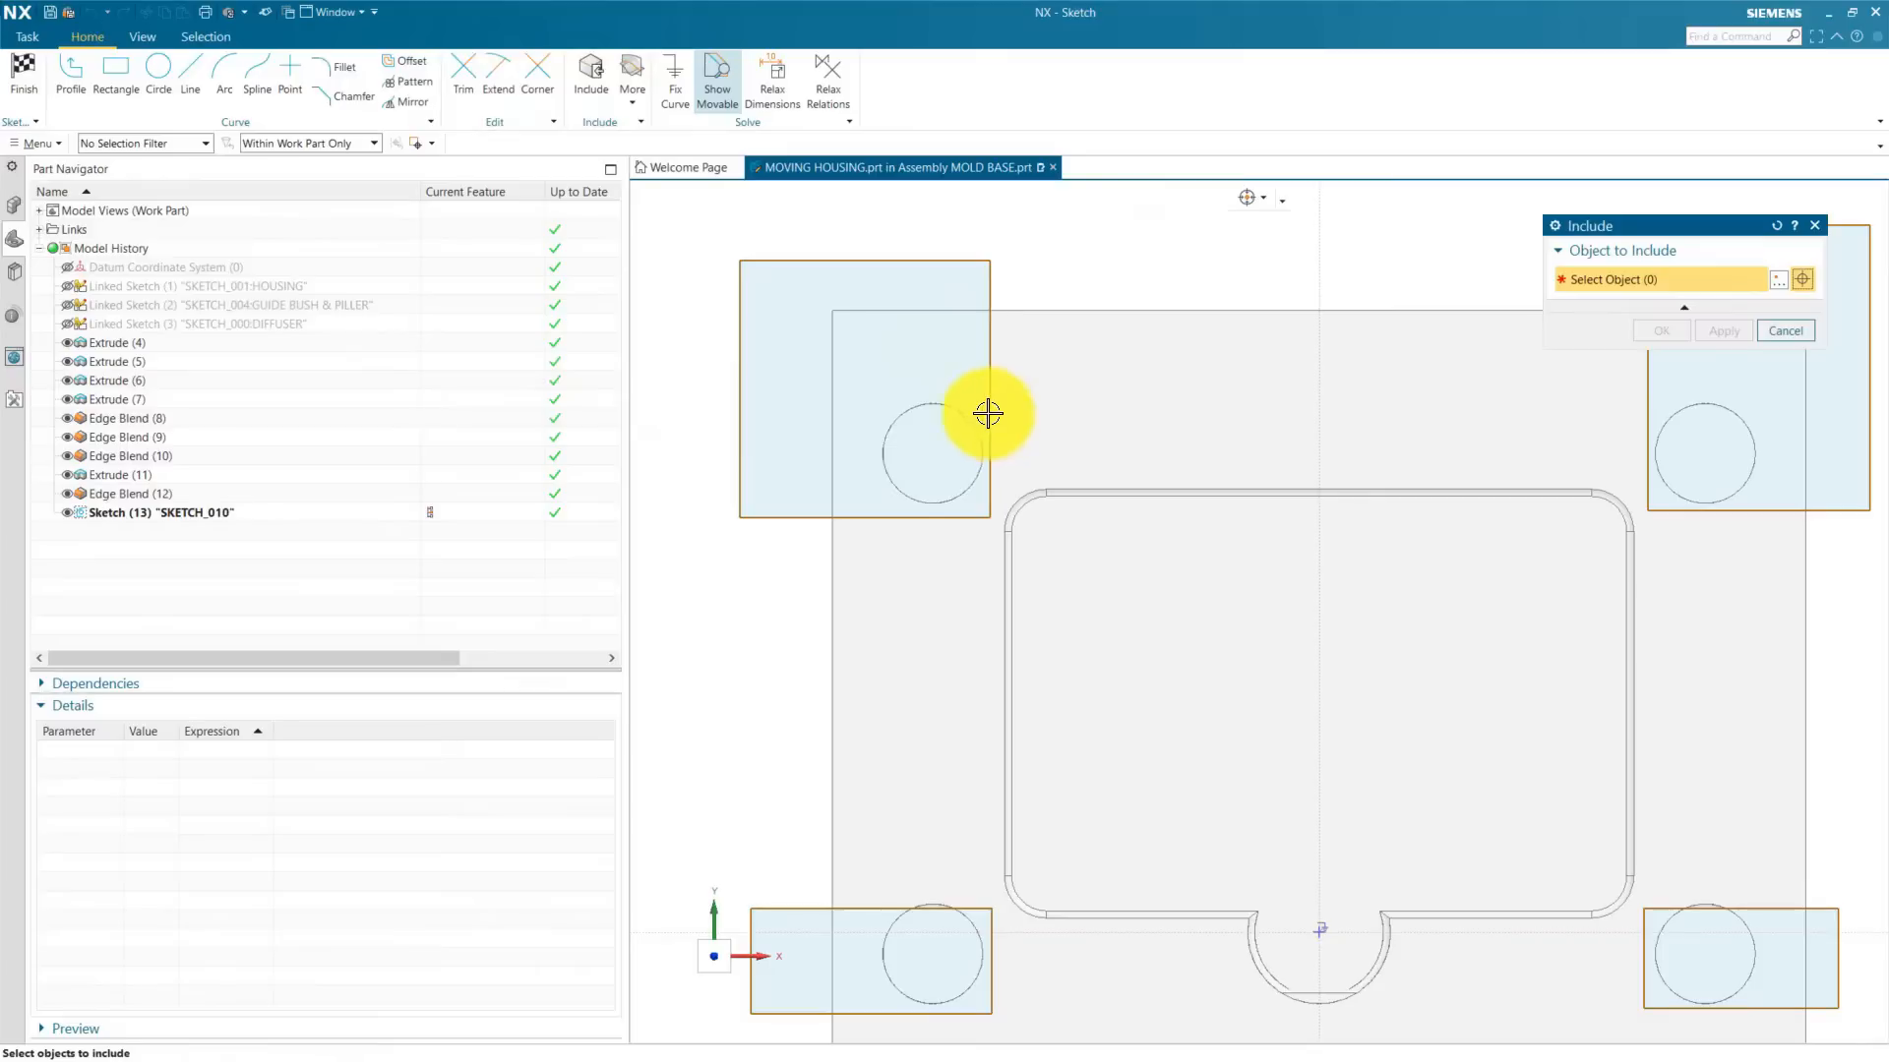
scroll(797, 437, "down", 3)
scroll(856, 687, "up", 3)
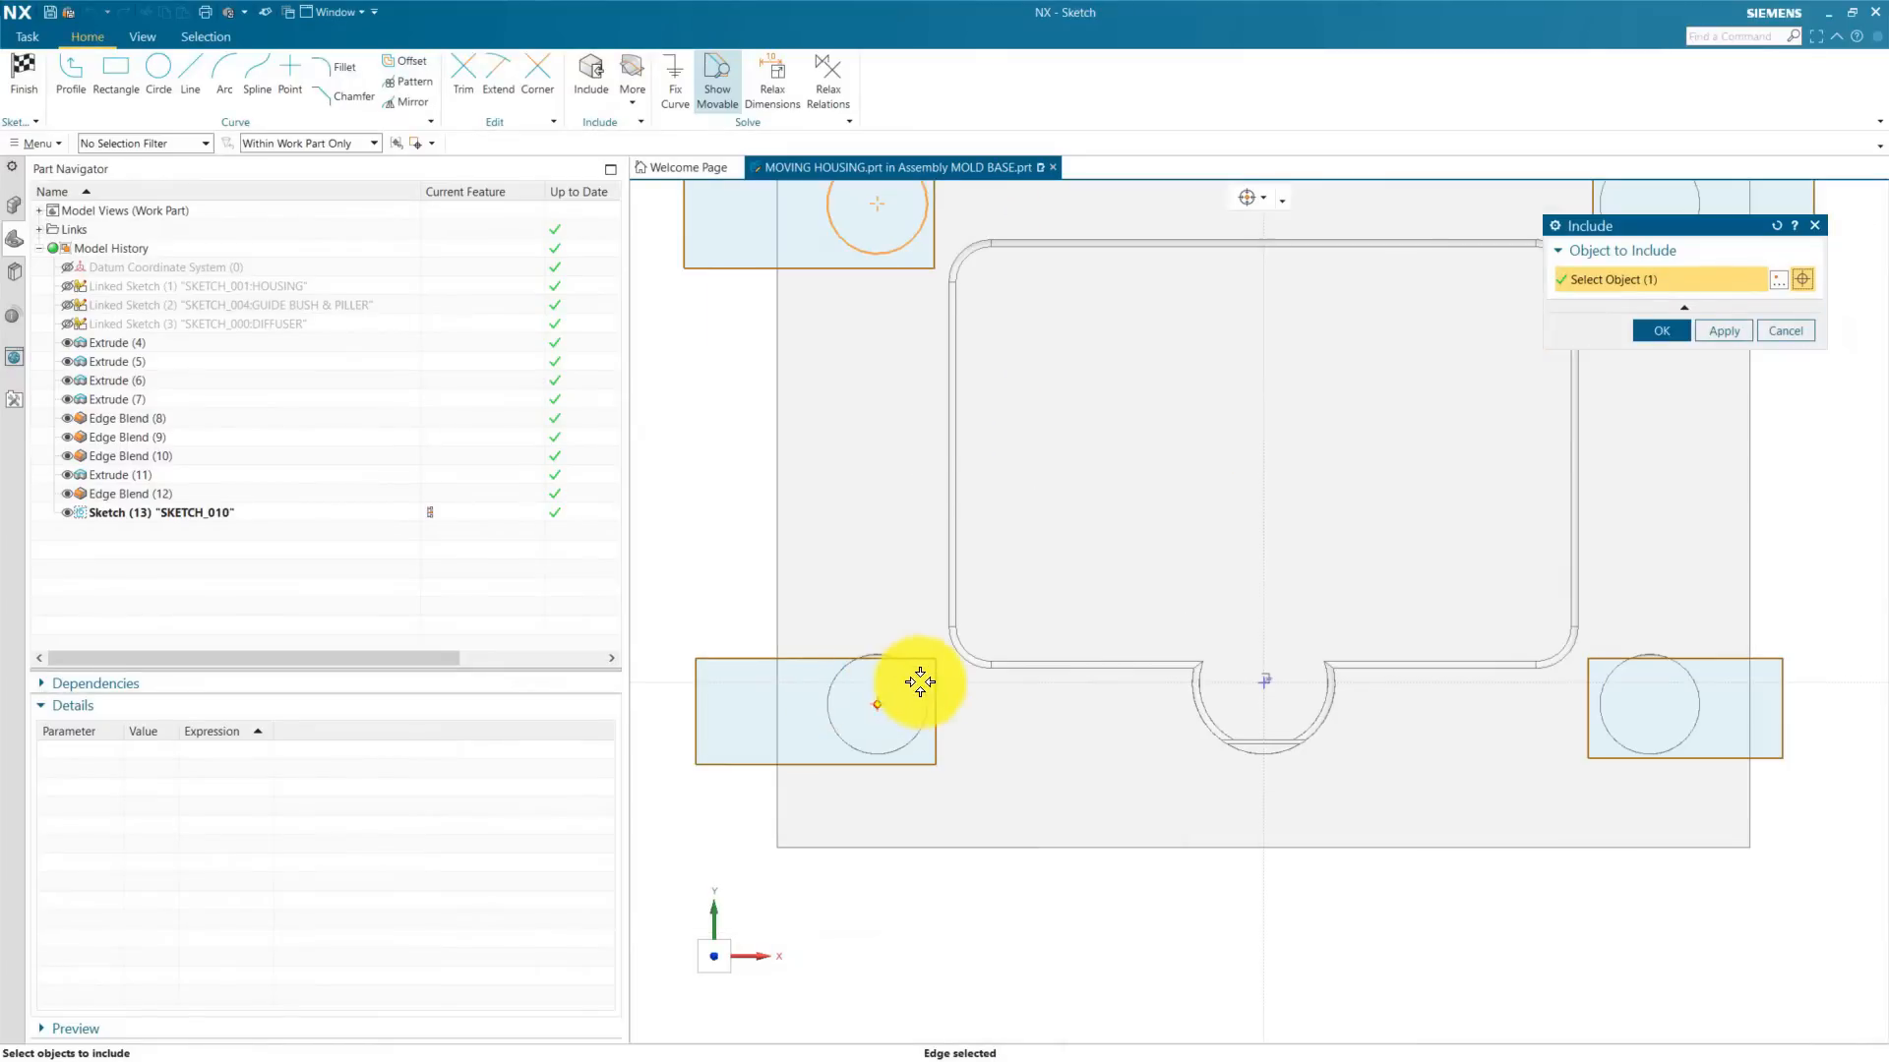
left_click(920, 671)
scroll(836, 591, "down", 5)
scroll(1037, 443, "up", 5)
left_click(1052, 466)
scroll(969, 458, "down", 4)
scroll(968, 669, "up", 3)
left_click(1030, 646)
left_click(1656, 334)
Step: Make the right and lower sides of the upper-left rectangle tangent to its guide hole circle
scroll(1320, 493, "down", 4)
scroll(1011, 356, "up", 5)
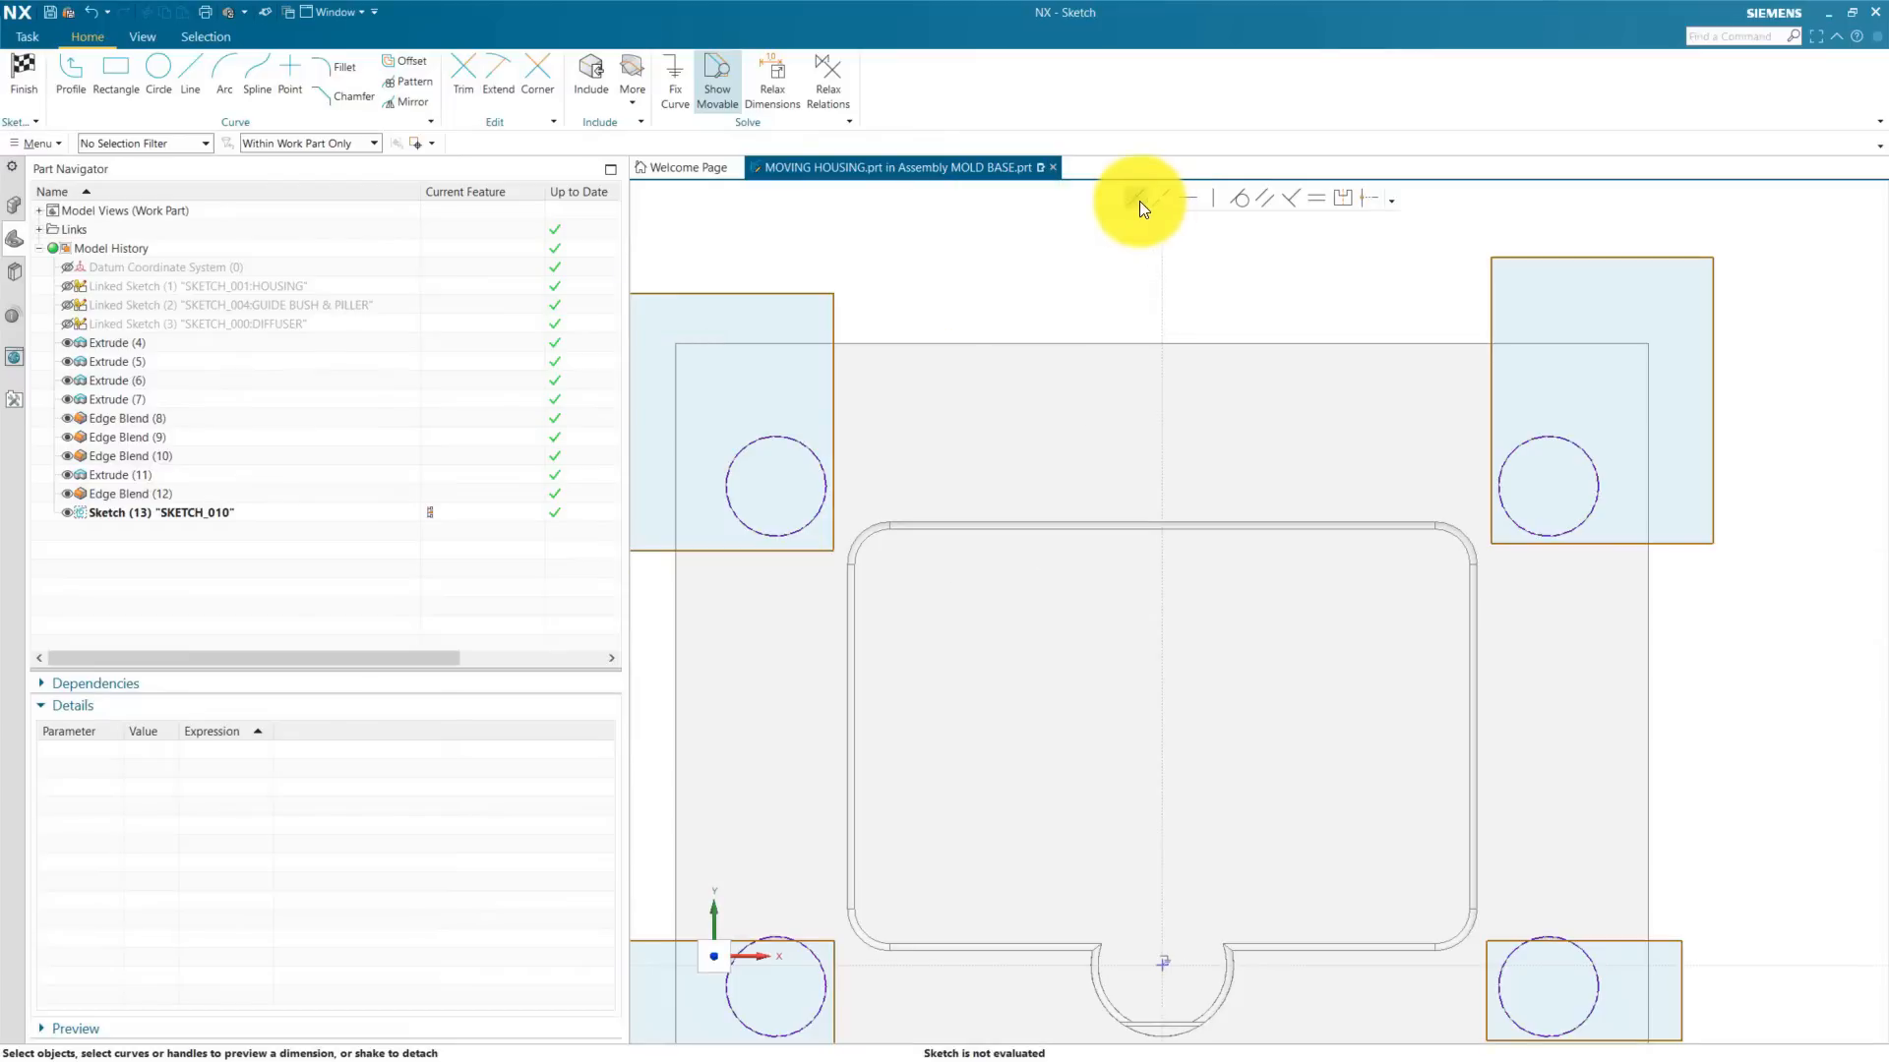
left_click(1139, 201)
scroll(944, 404, "up", 3)
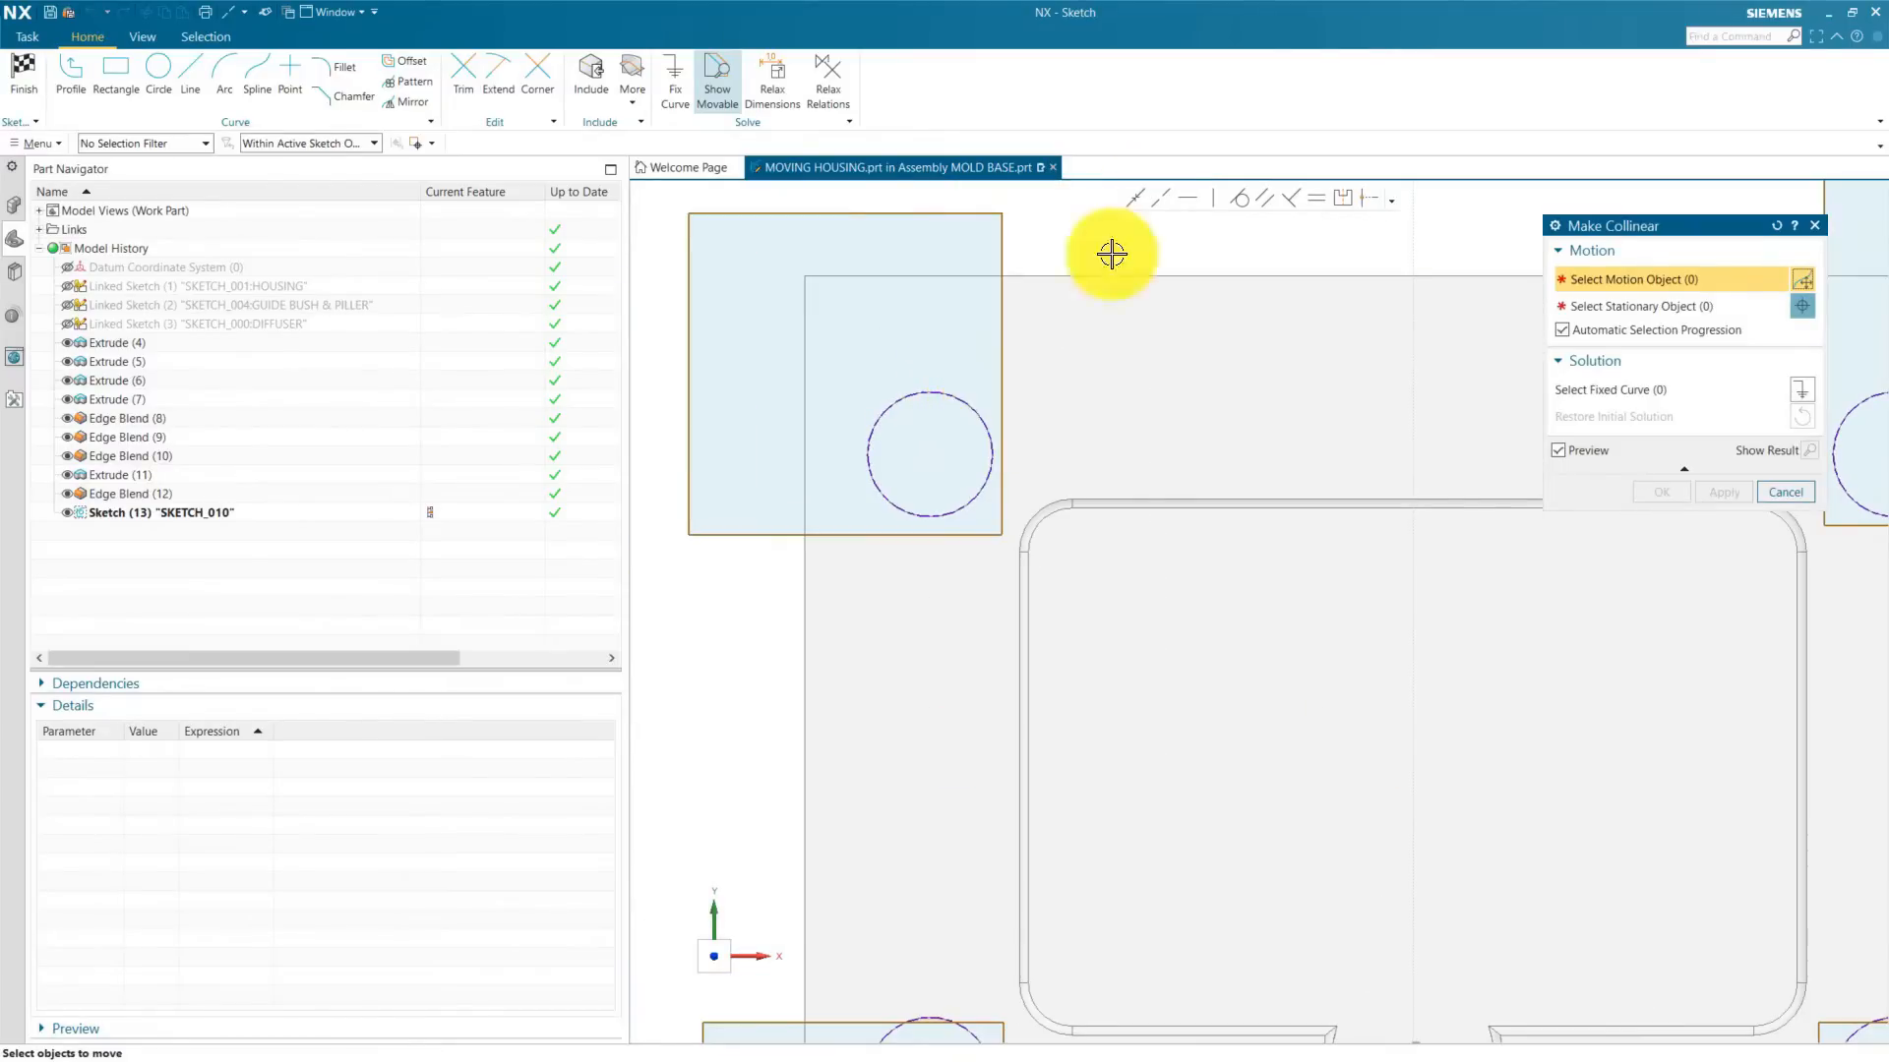
left_click(1236, 198)
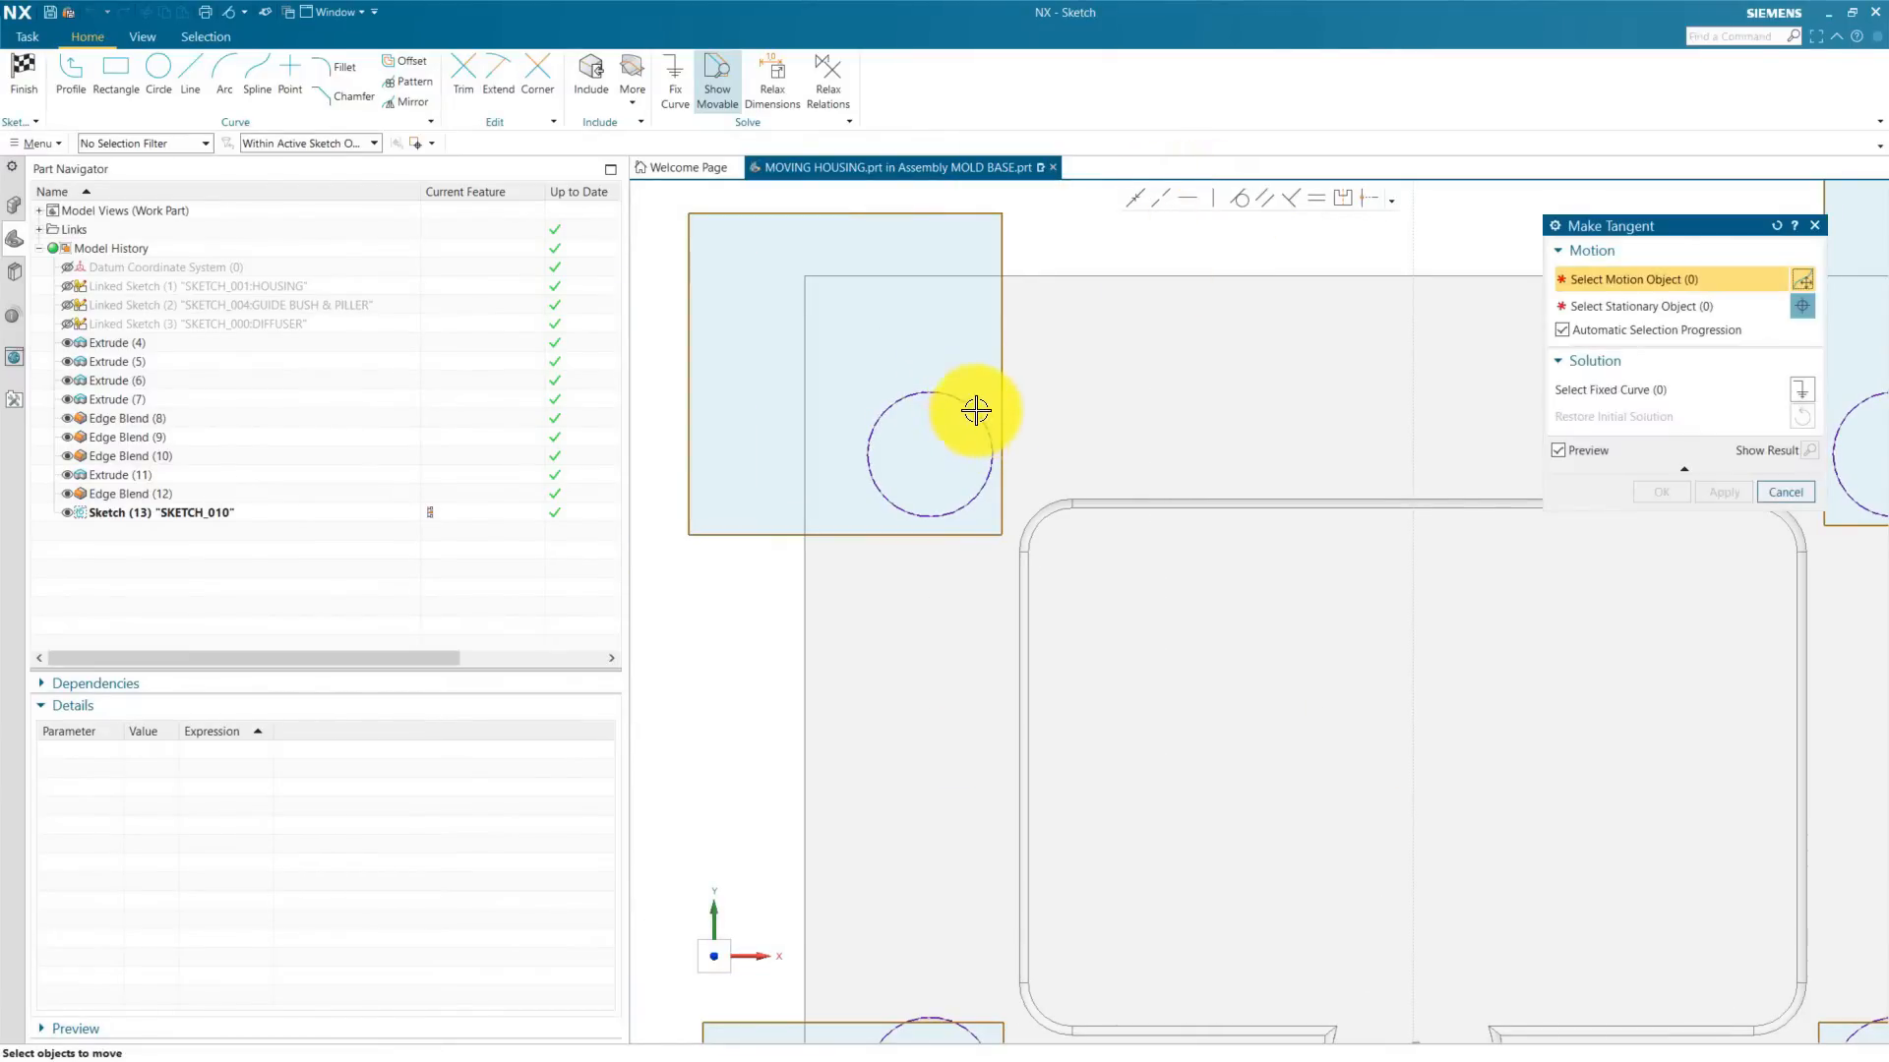
left_click(1003, 355)
left_click(984, 428)
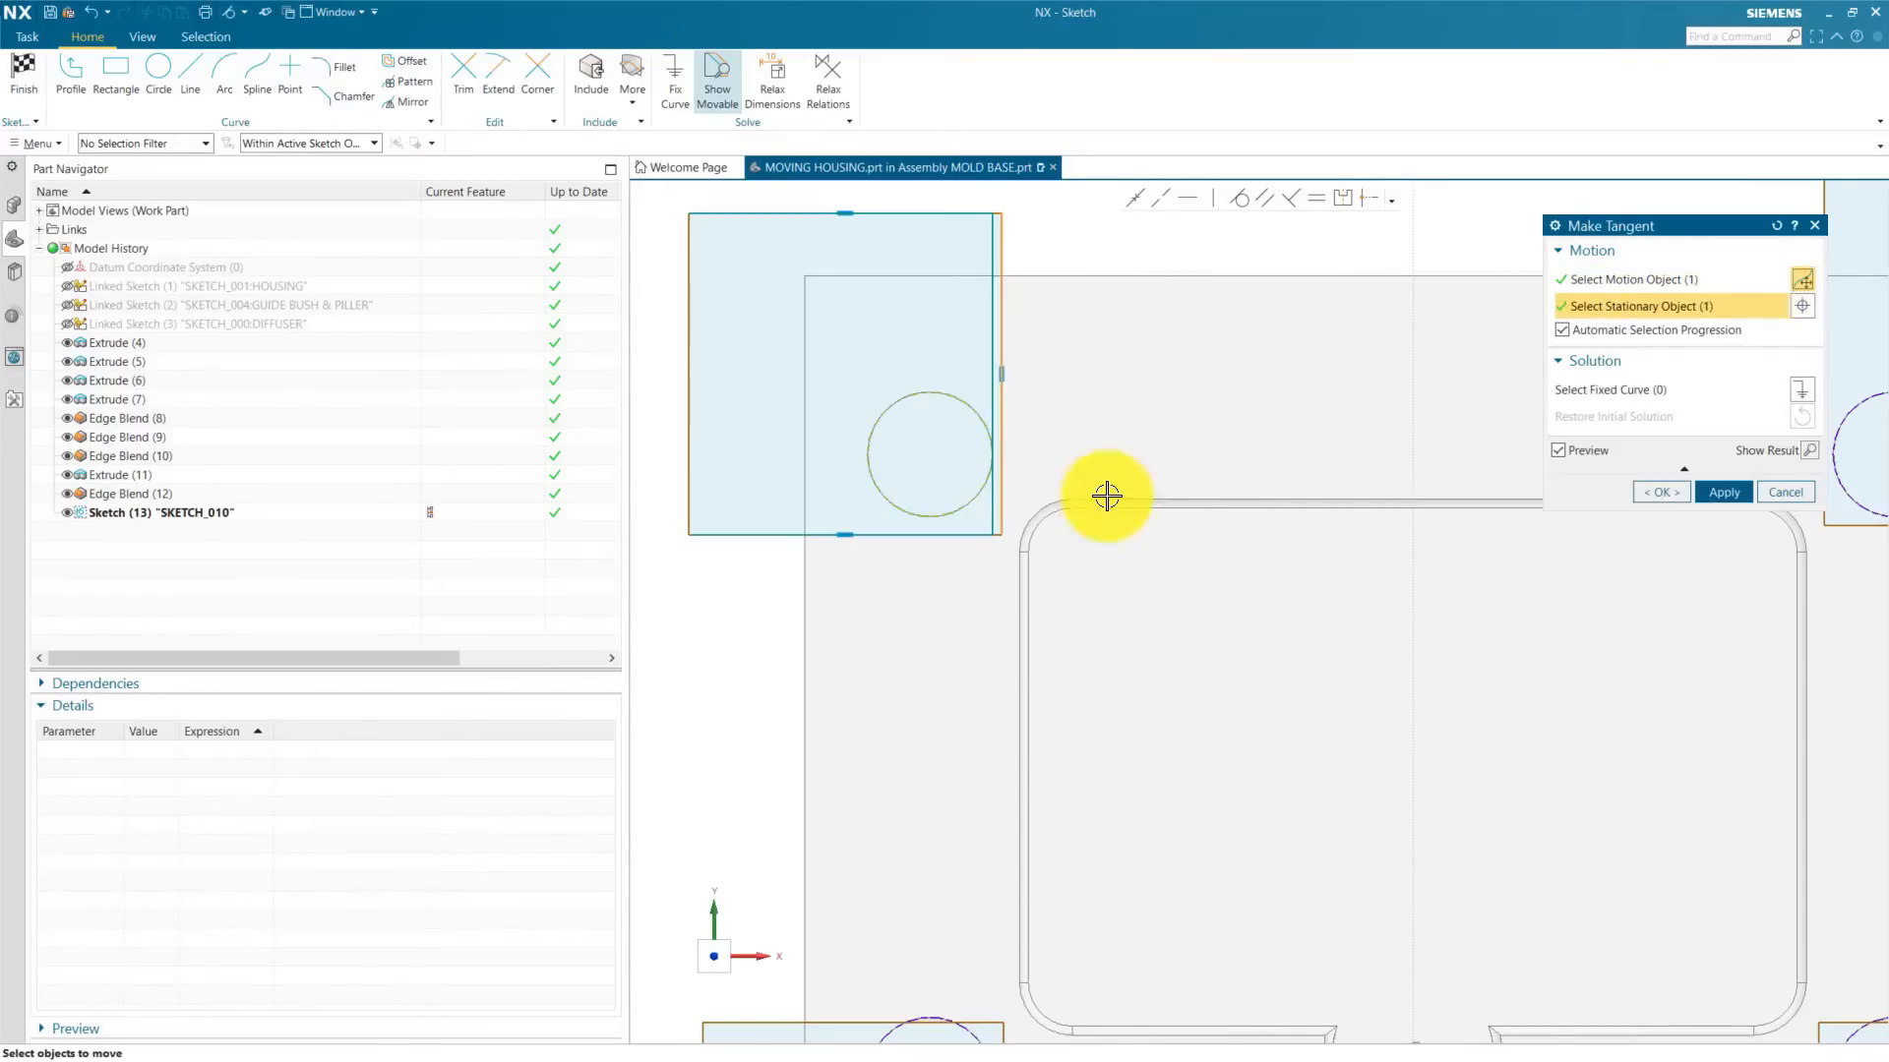
left_click(1703, 487)
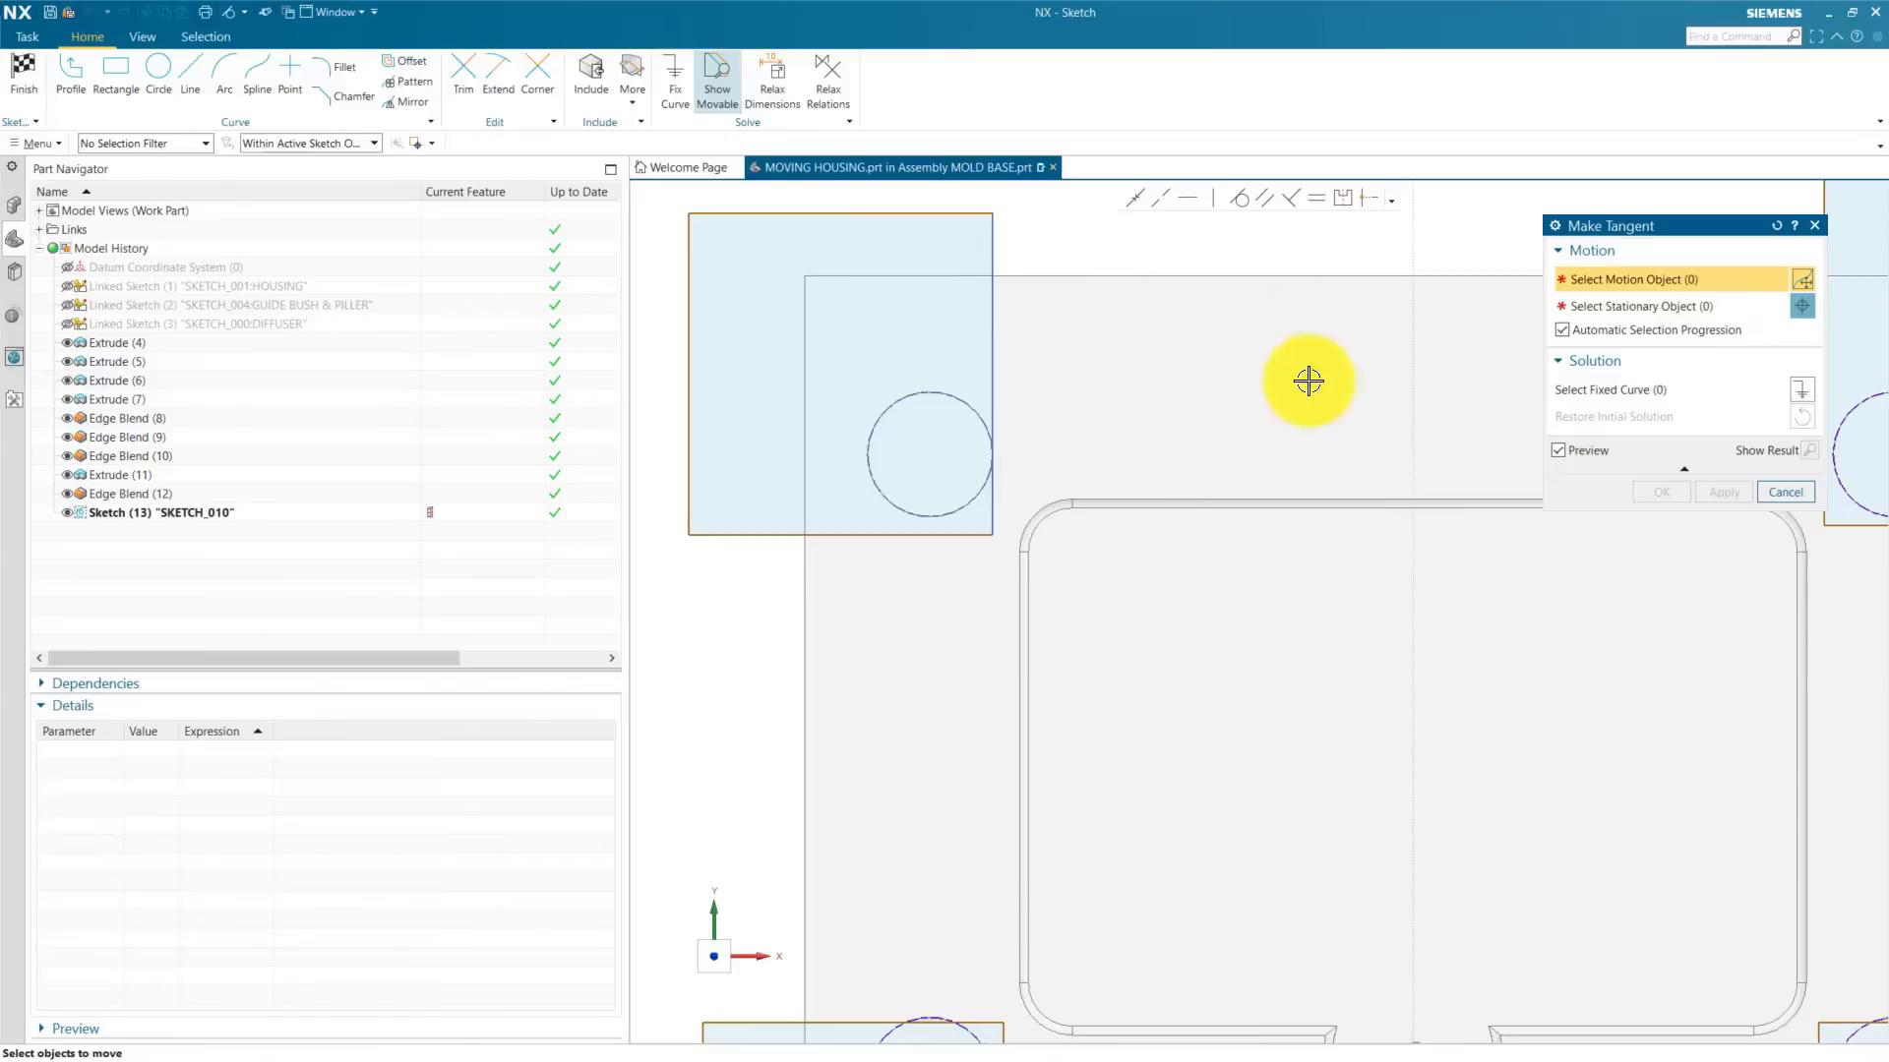
left_click(884, 536)
left_click(915, 515)
left_click(1703, 488)
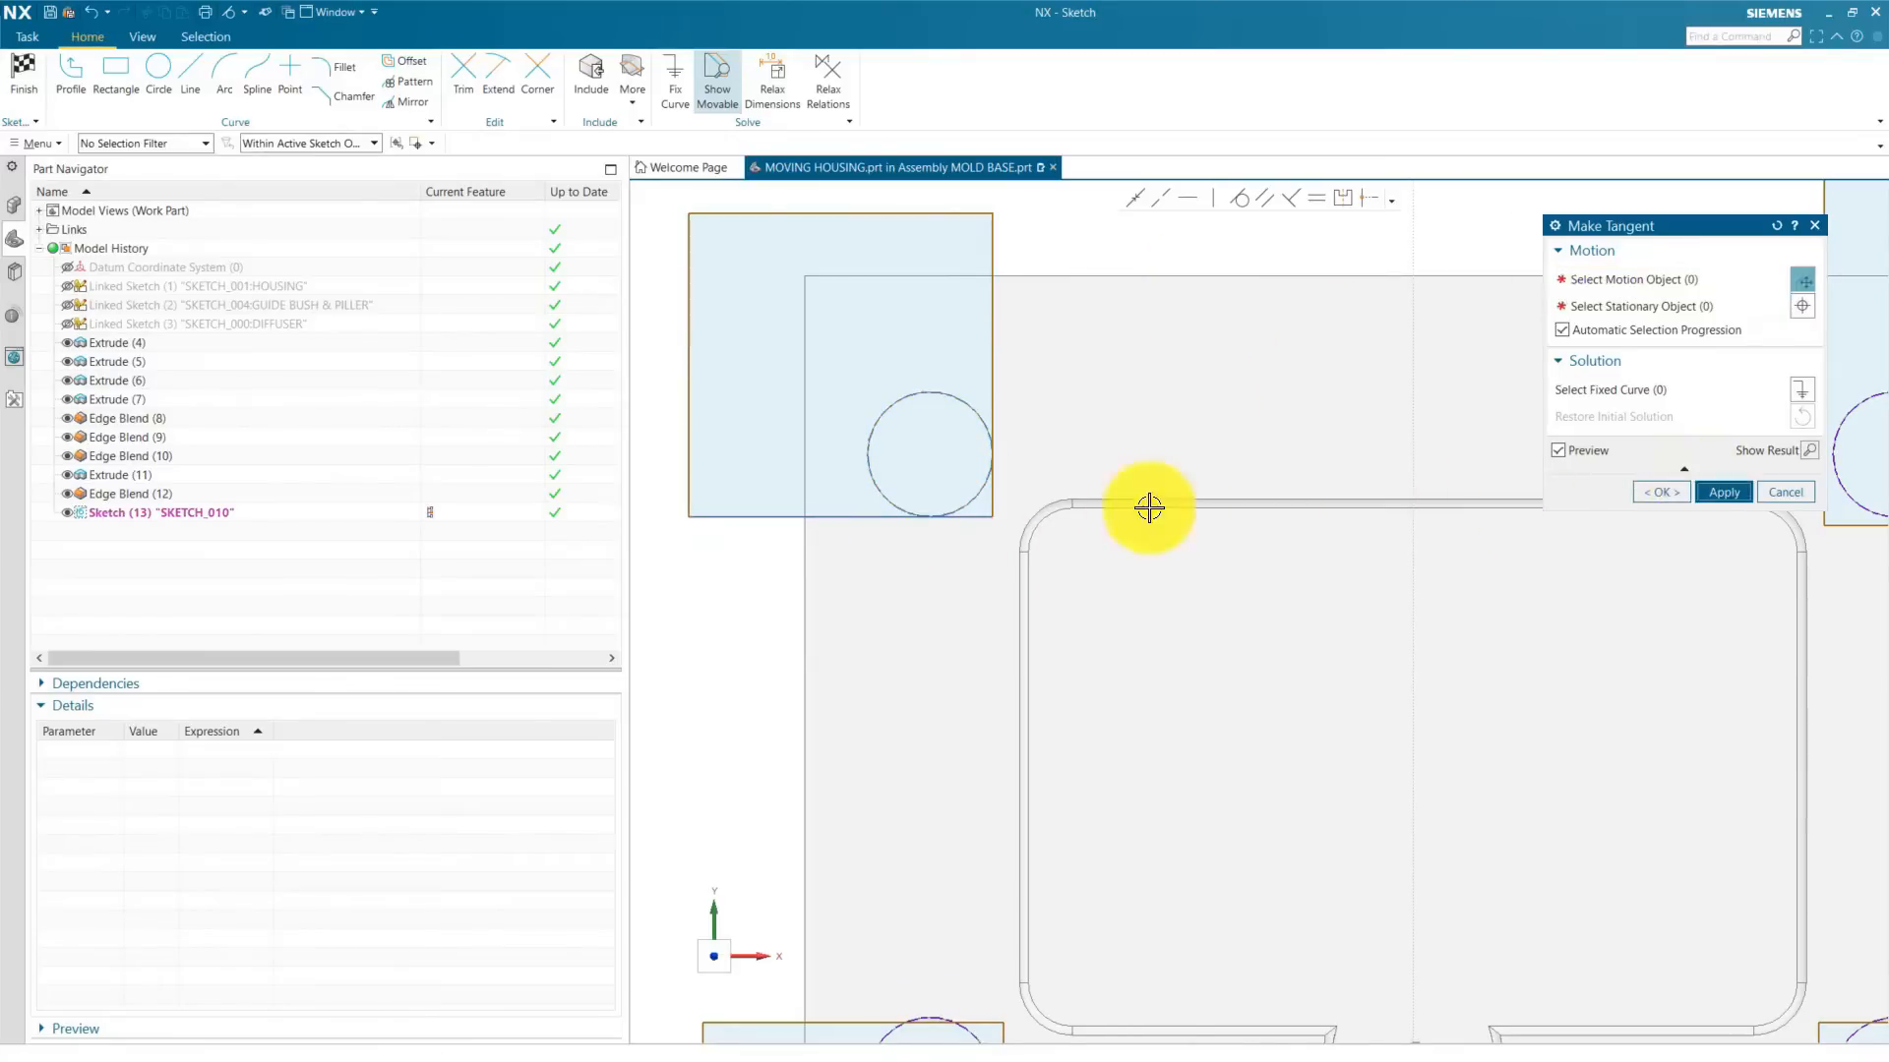
Step: Make the left and lower sides of the upper-right rectangle tangent to its guide hole circle
scroll(758, 493, "down", 4)
scroll(1138, 493, "up", 6)
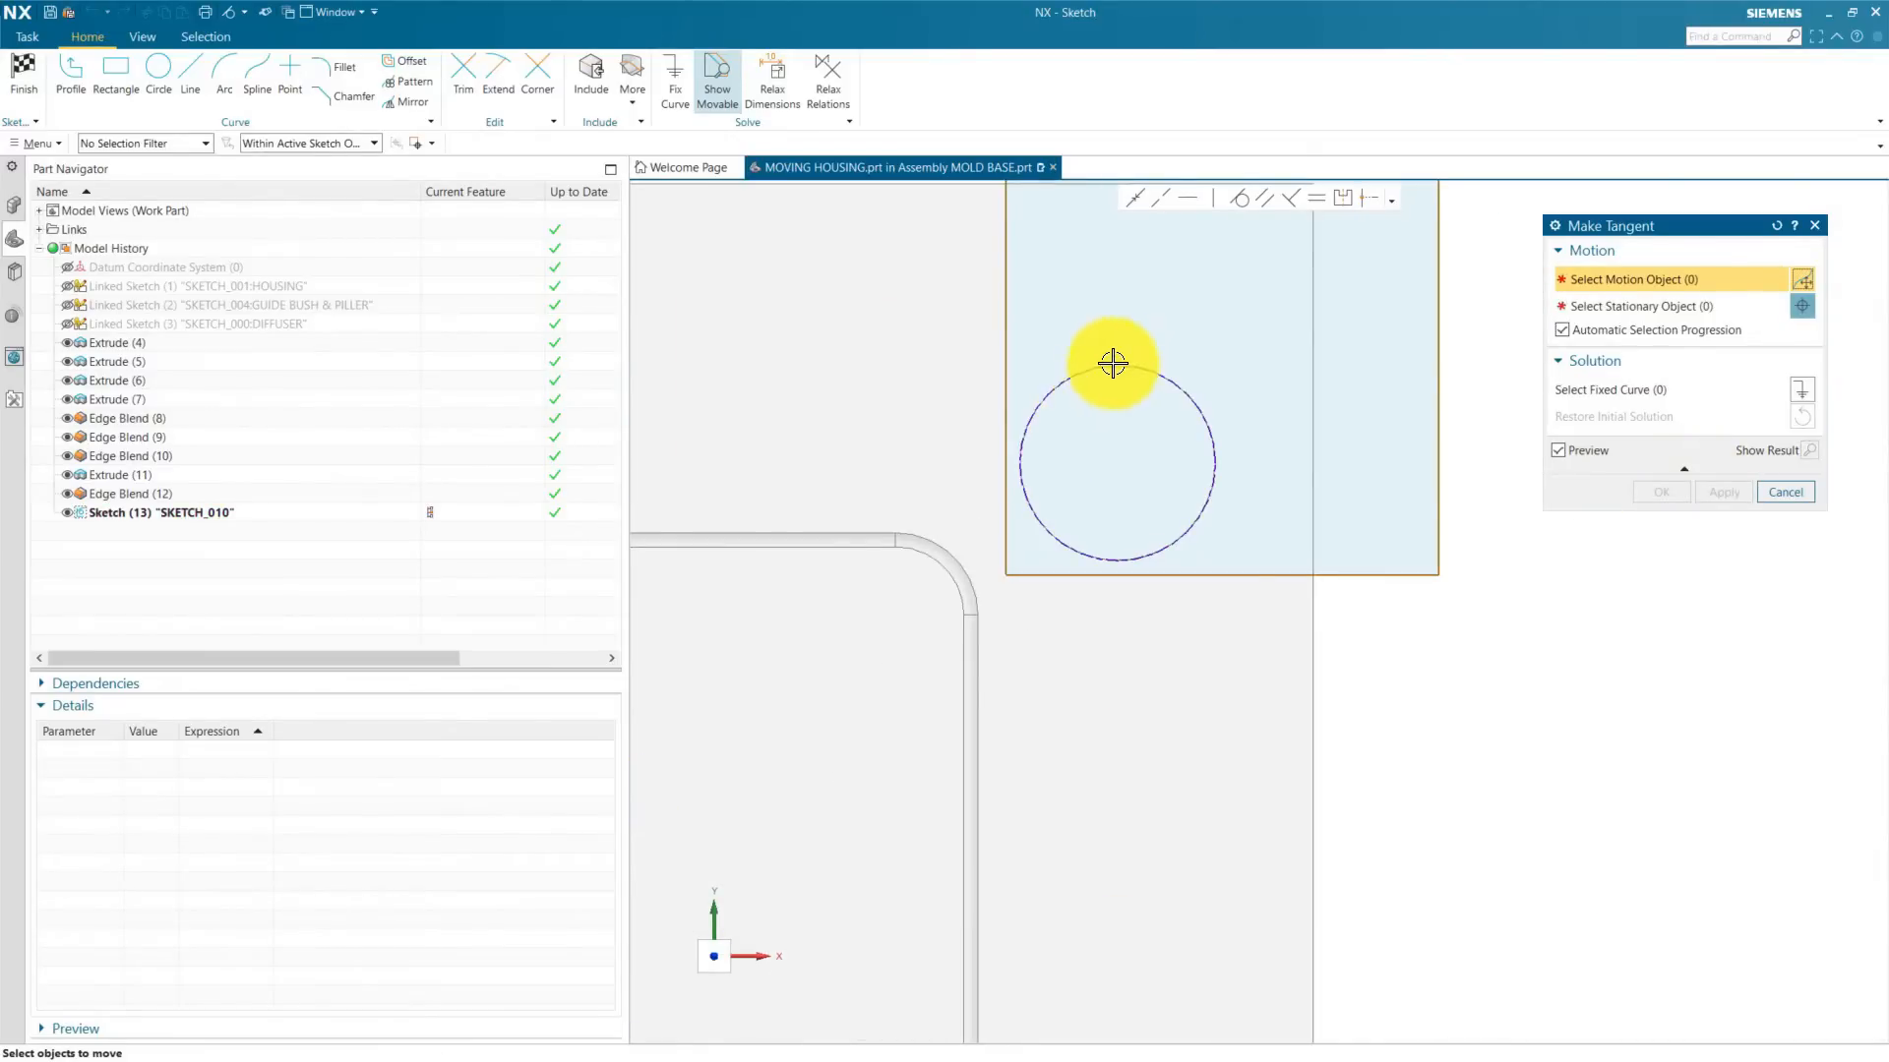
scroll(948, 493, "up", 3)
left_click(985, 536)
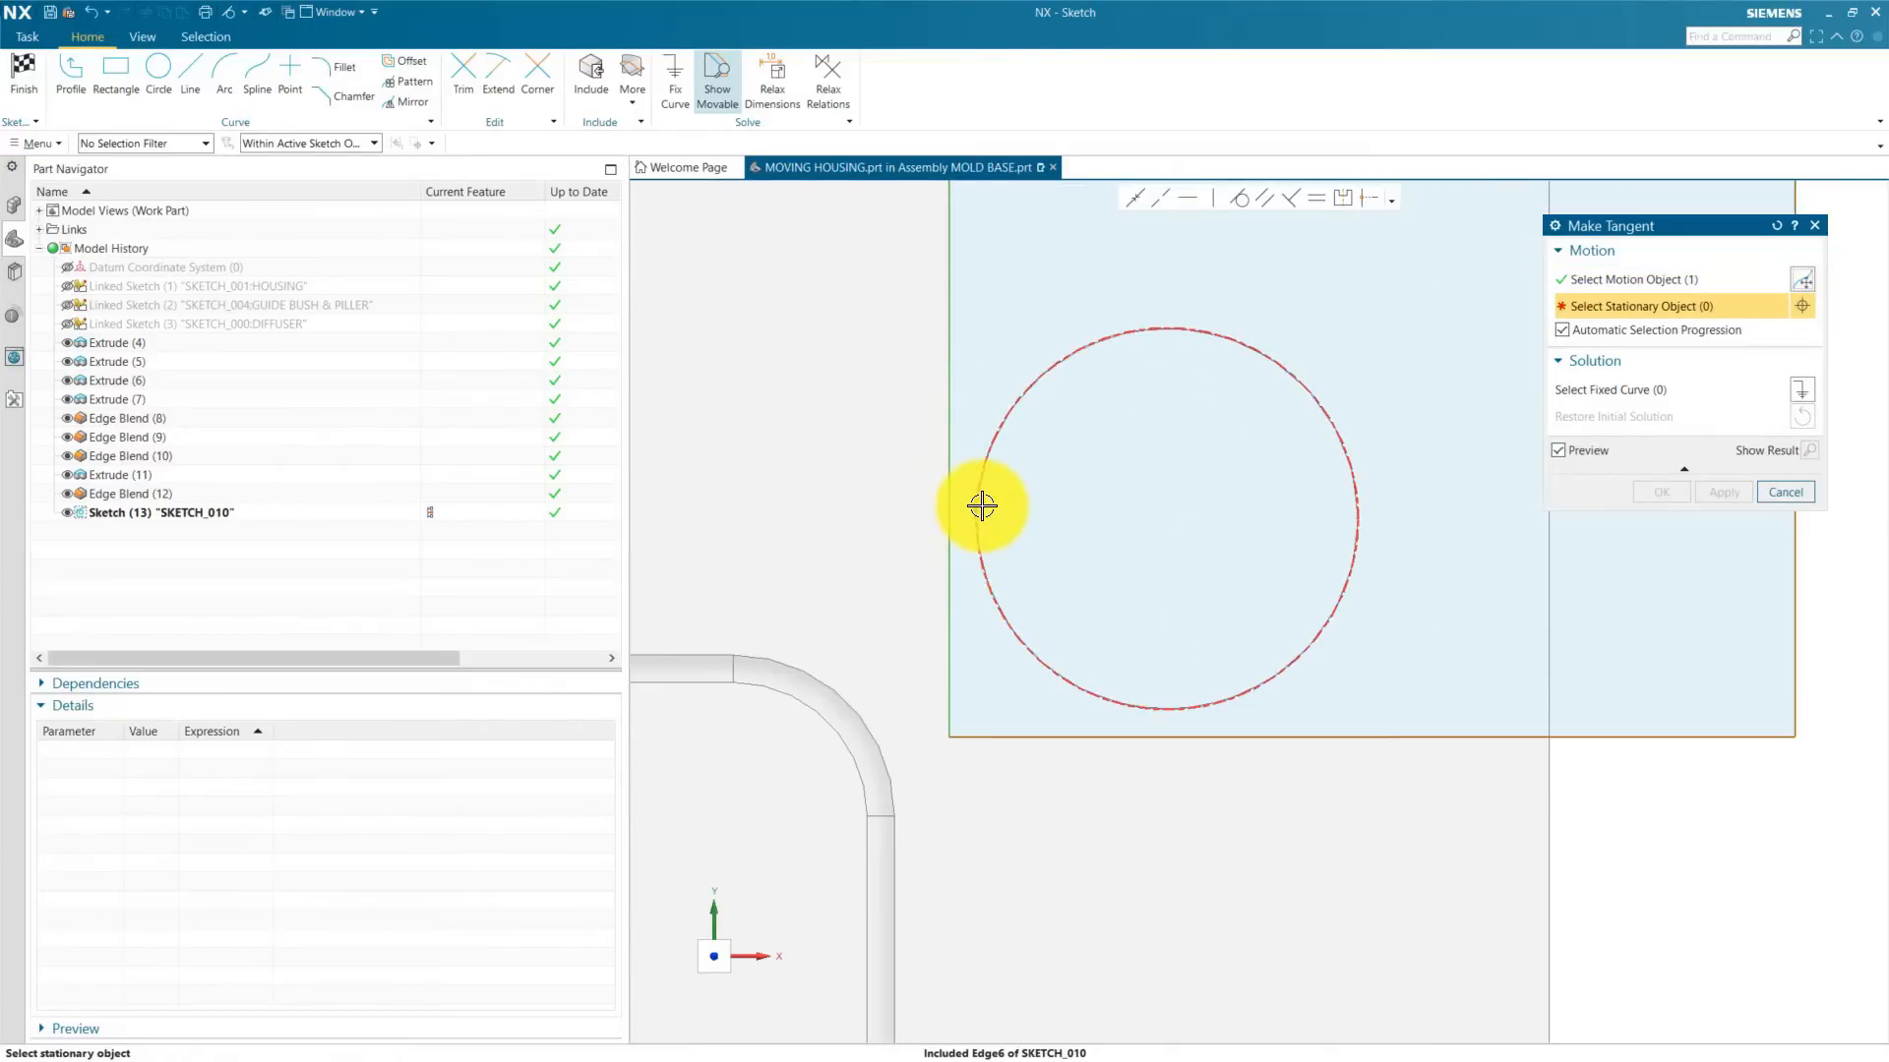
left_click(982, 505)
left_click(1134, 737)
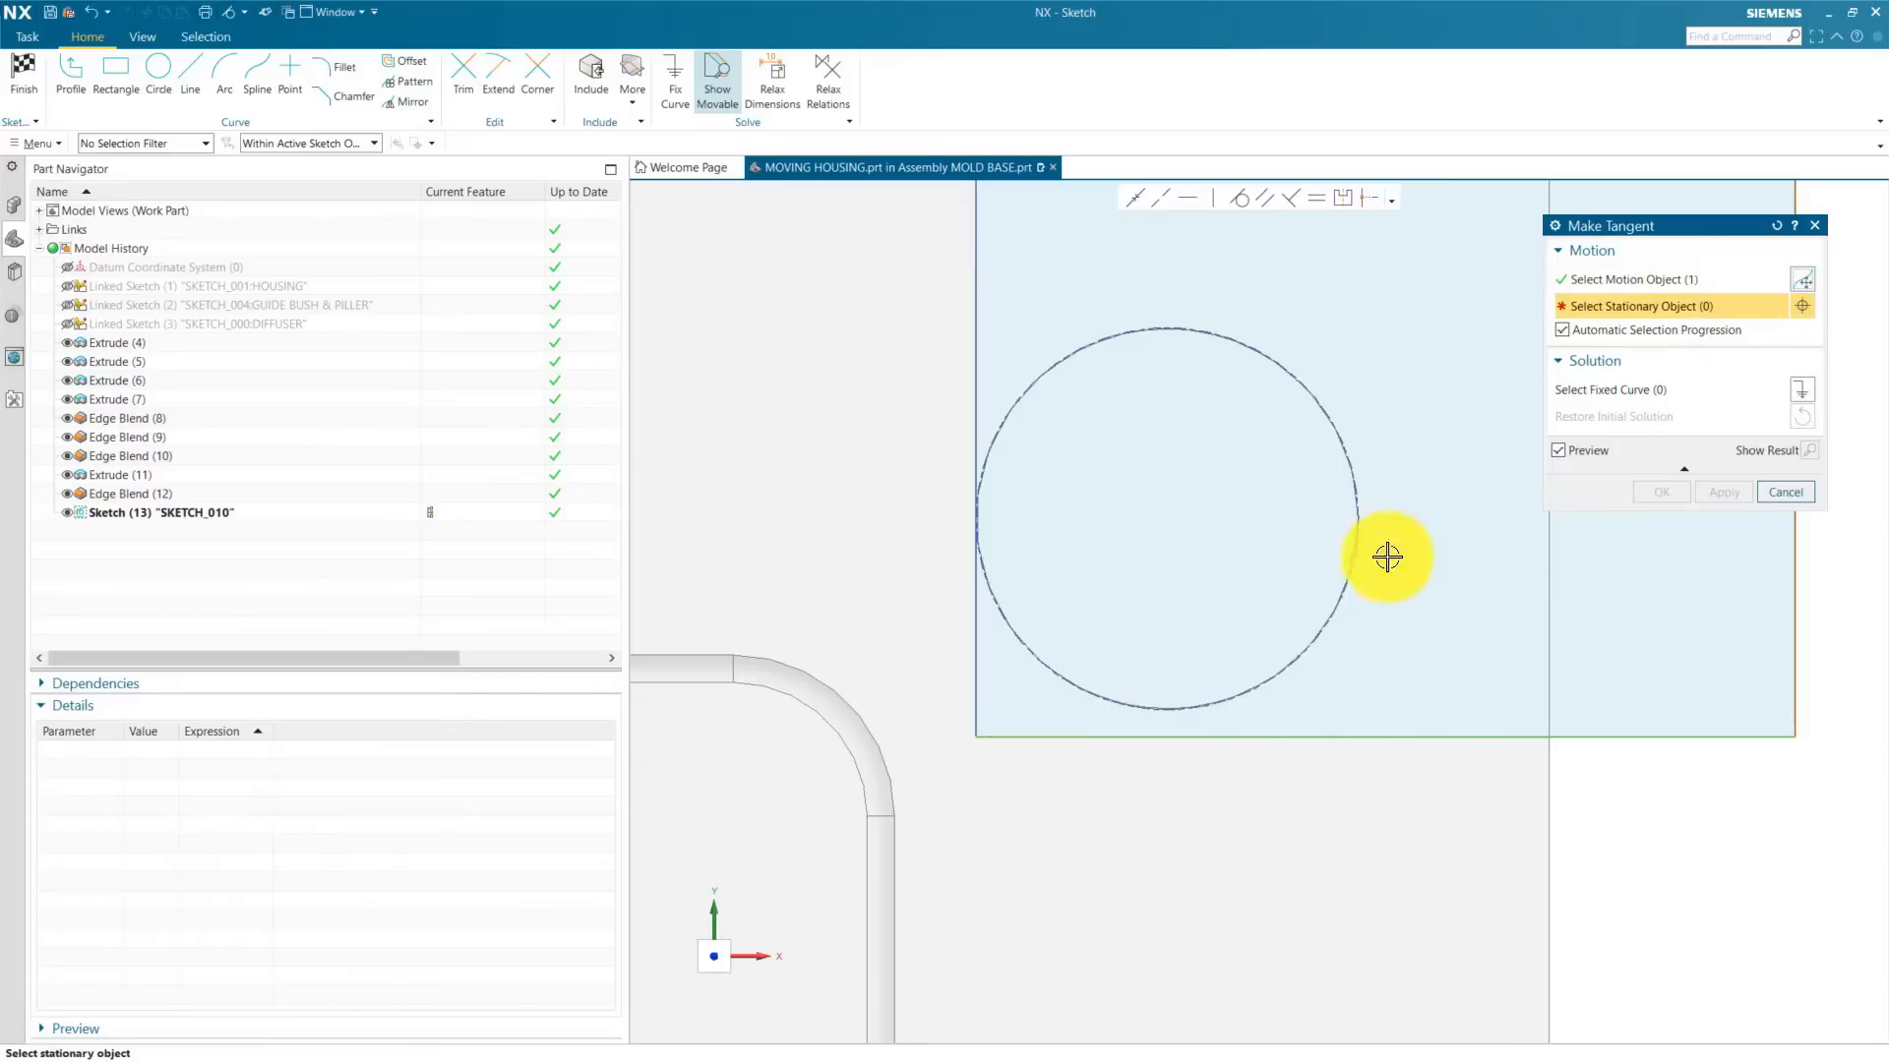
left_click(1162, 711)
left_click(1719, 494)
Step: Make the upper, right and lower sides of the lower-left rectangle tangent to its guide hole circle
scroll(1313, 549, "down", 8)
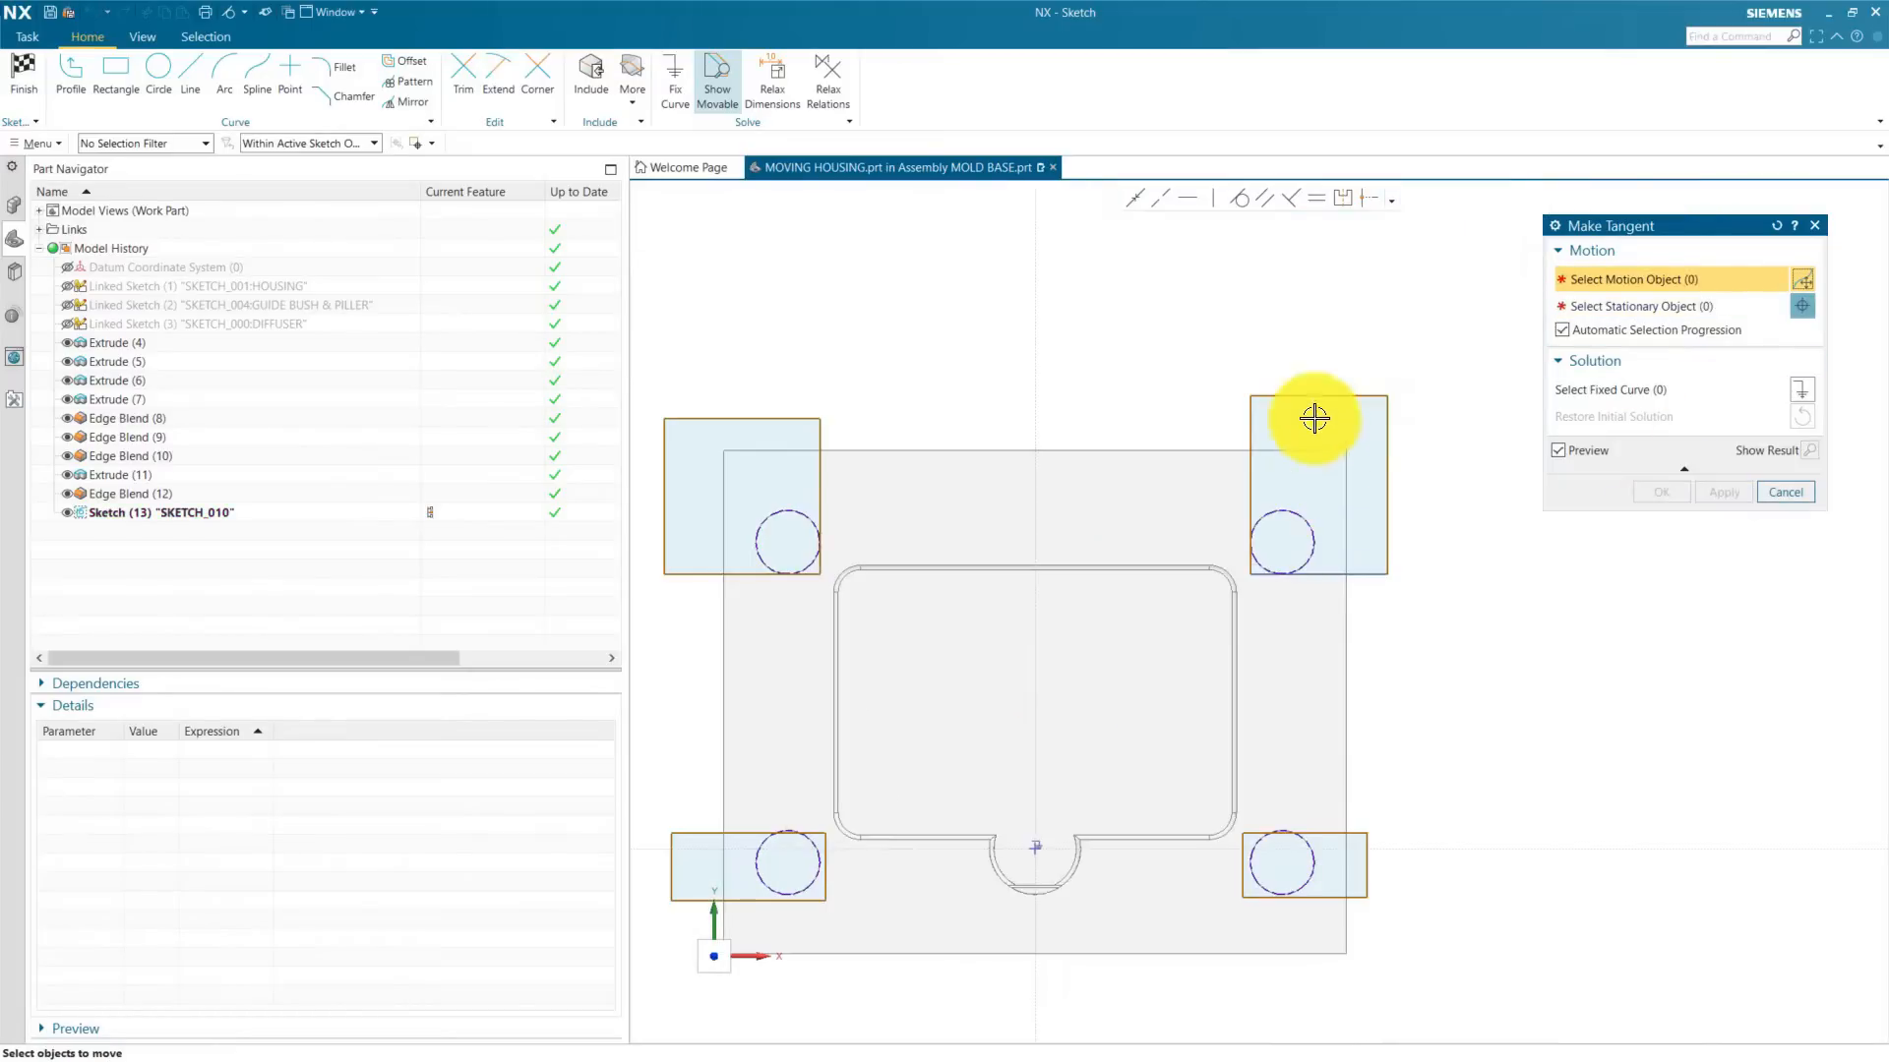
scroll(1308, 429, "up", 3)
scroll(1354, 452, "down", 6)
scroll(1080, 592, "up", 9)
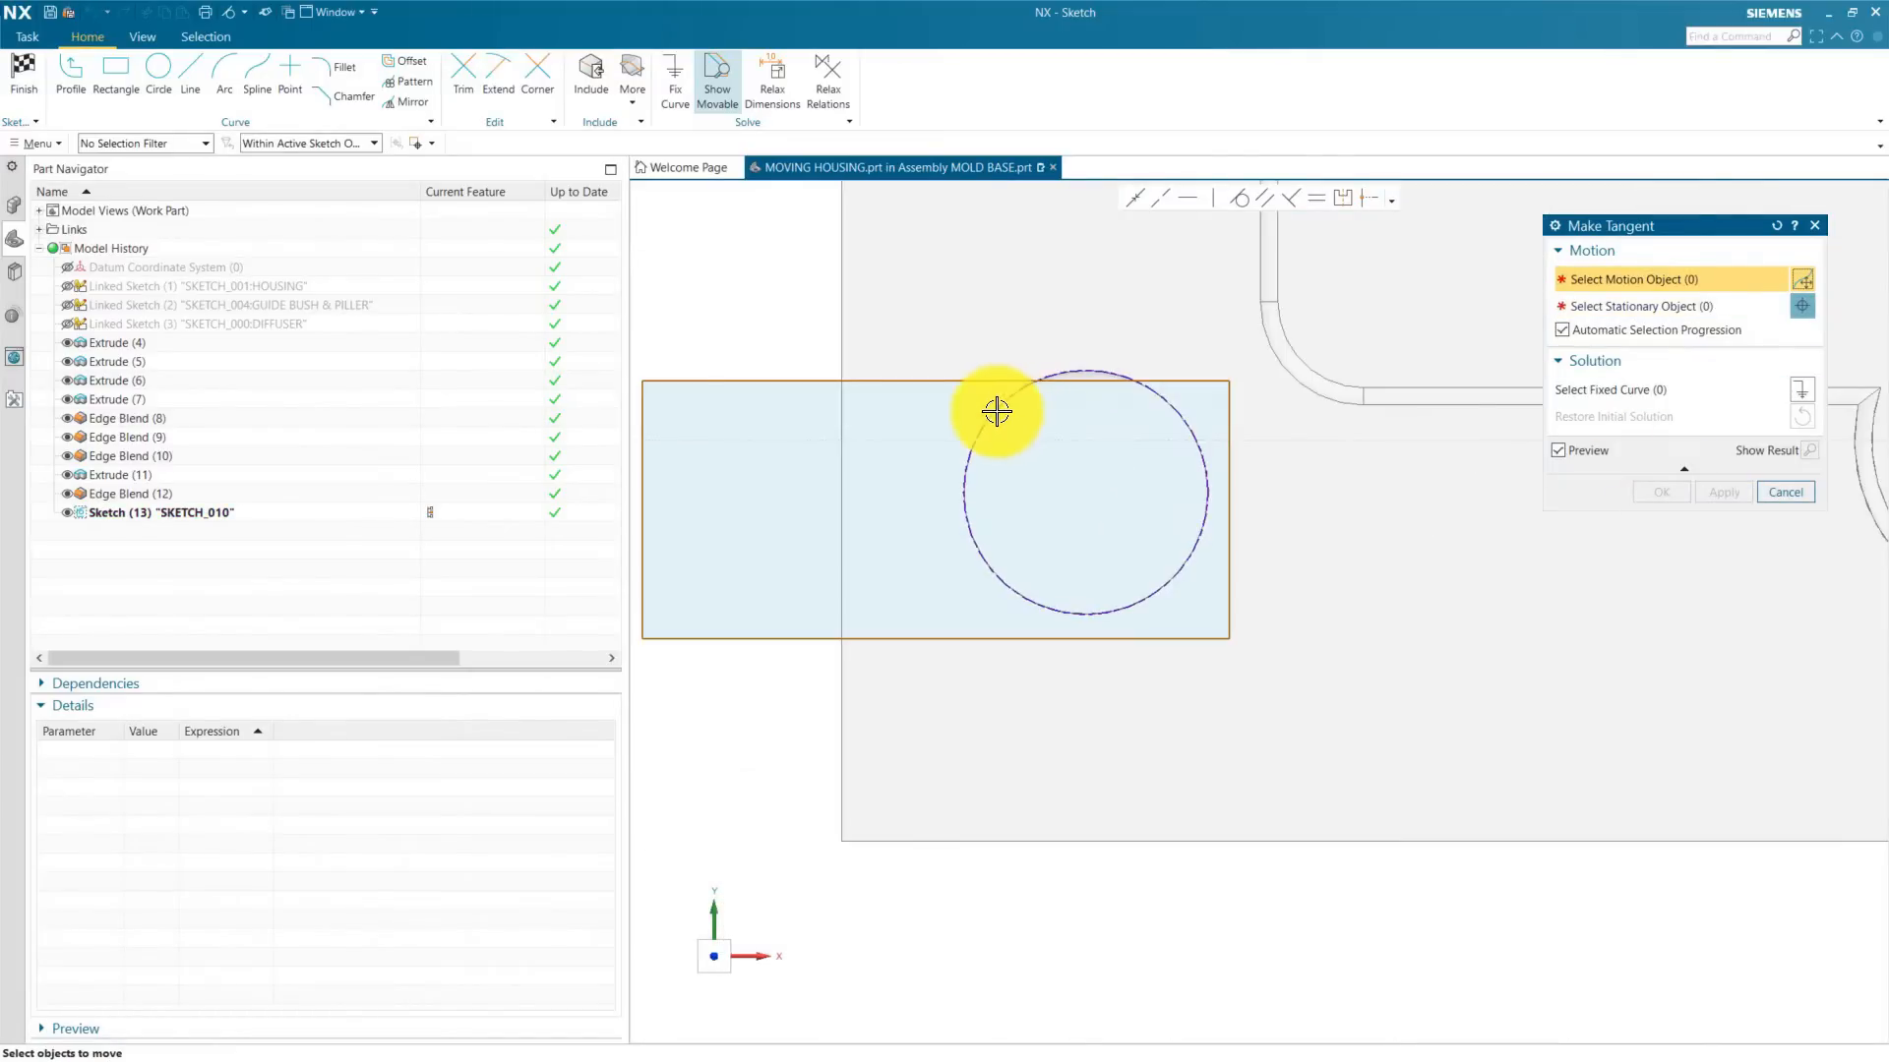
scroll(1132, 354, "up", 4)
left_click(1024, 392)
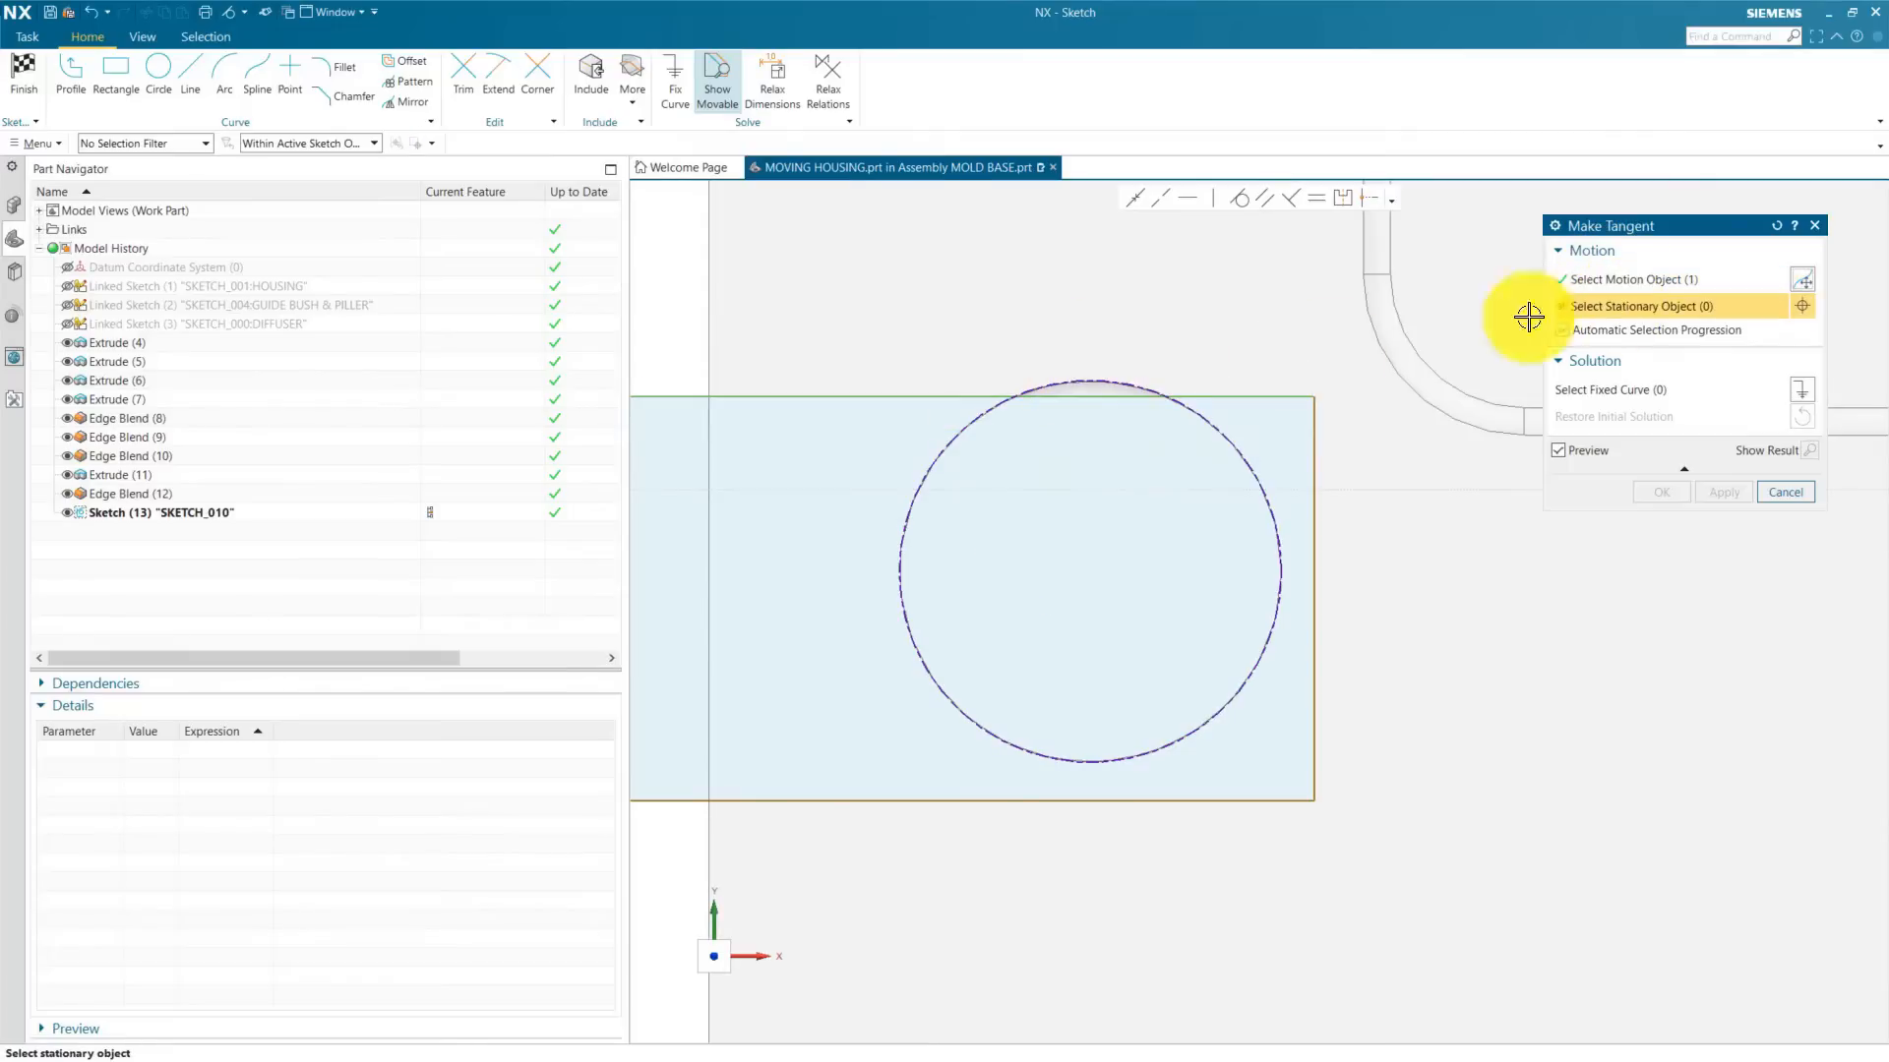
left_click(1089, 382)
left_click(1315, 558)
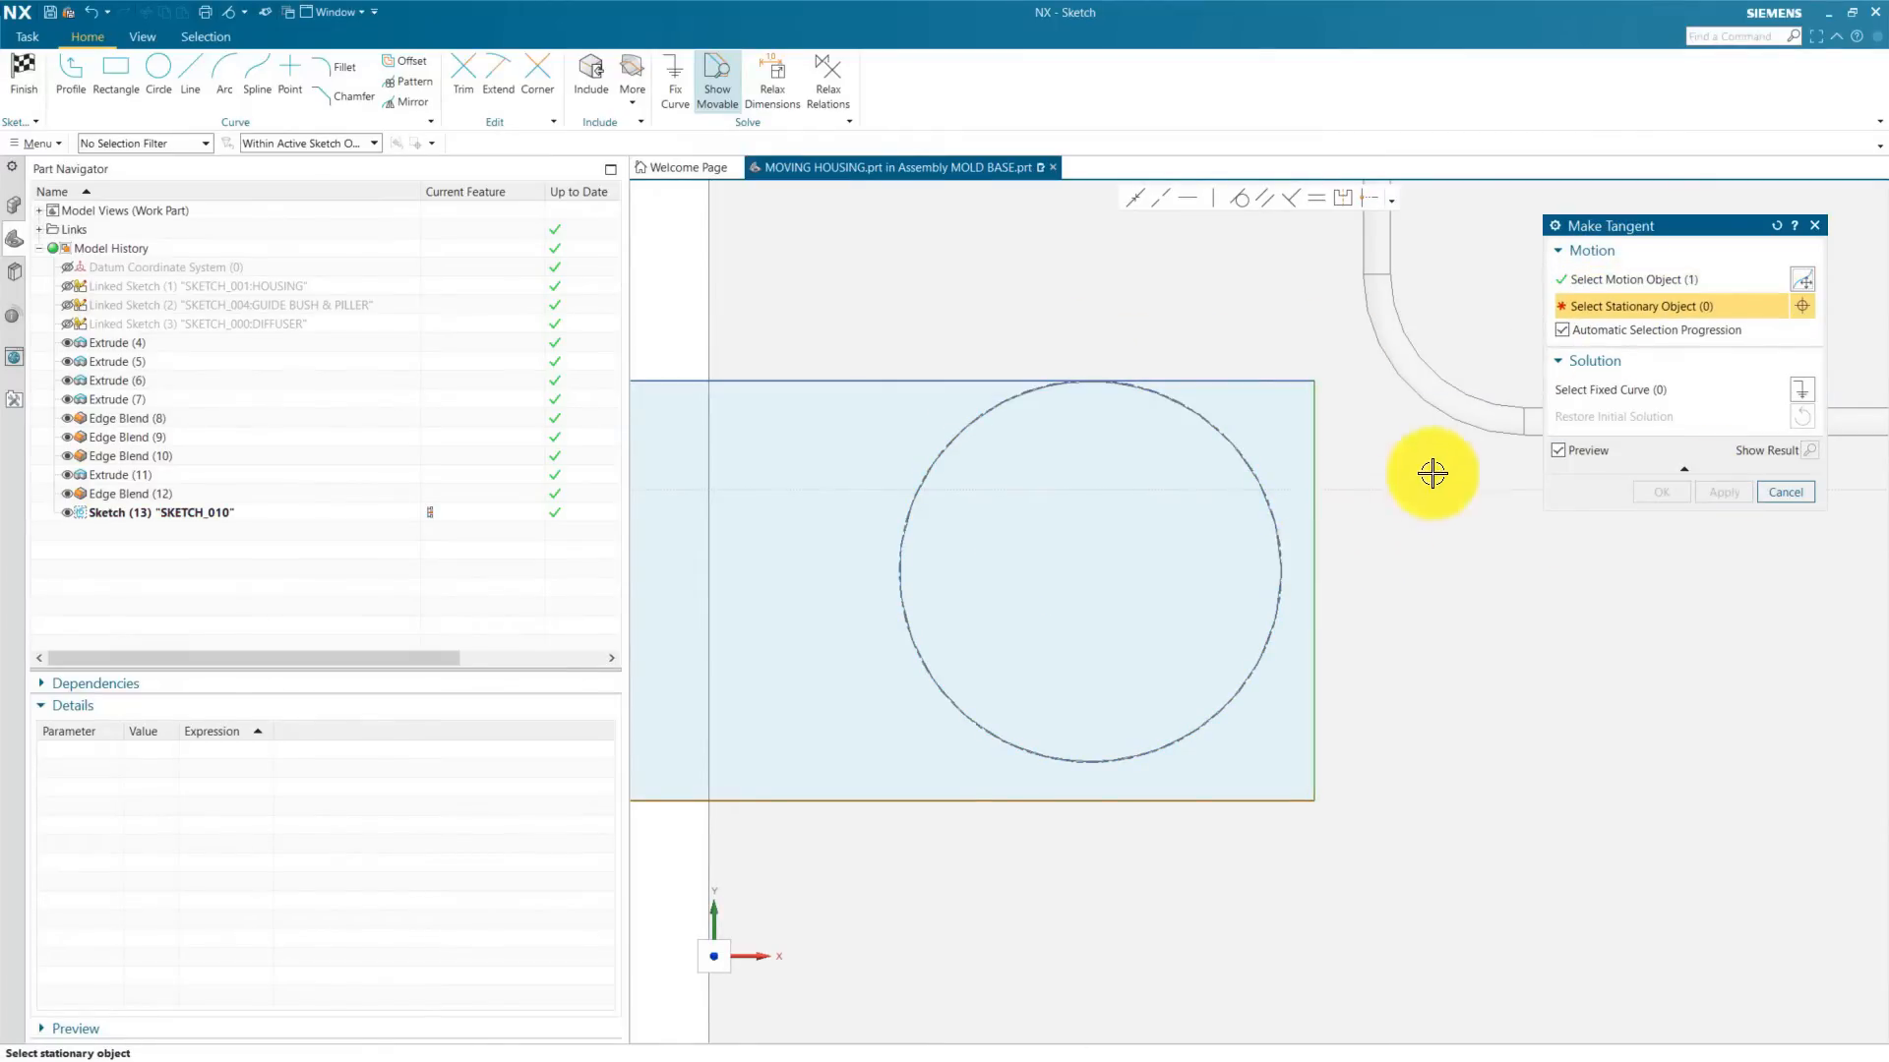
left_click(1308, 526)
left_click(1115, 800)
left_click(1126, 761)
Step: Make the upper, left and lower sides of the lower-right rectangle tangent to its guide hole circle
scroll(1001, 649, "down", 8)
scroll(1341, 652, "up", 8)
left_click(945, 560)
left_click(1125, 572)
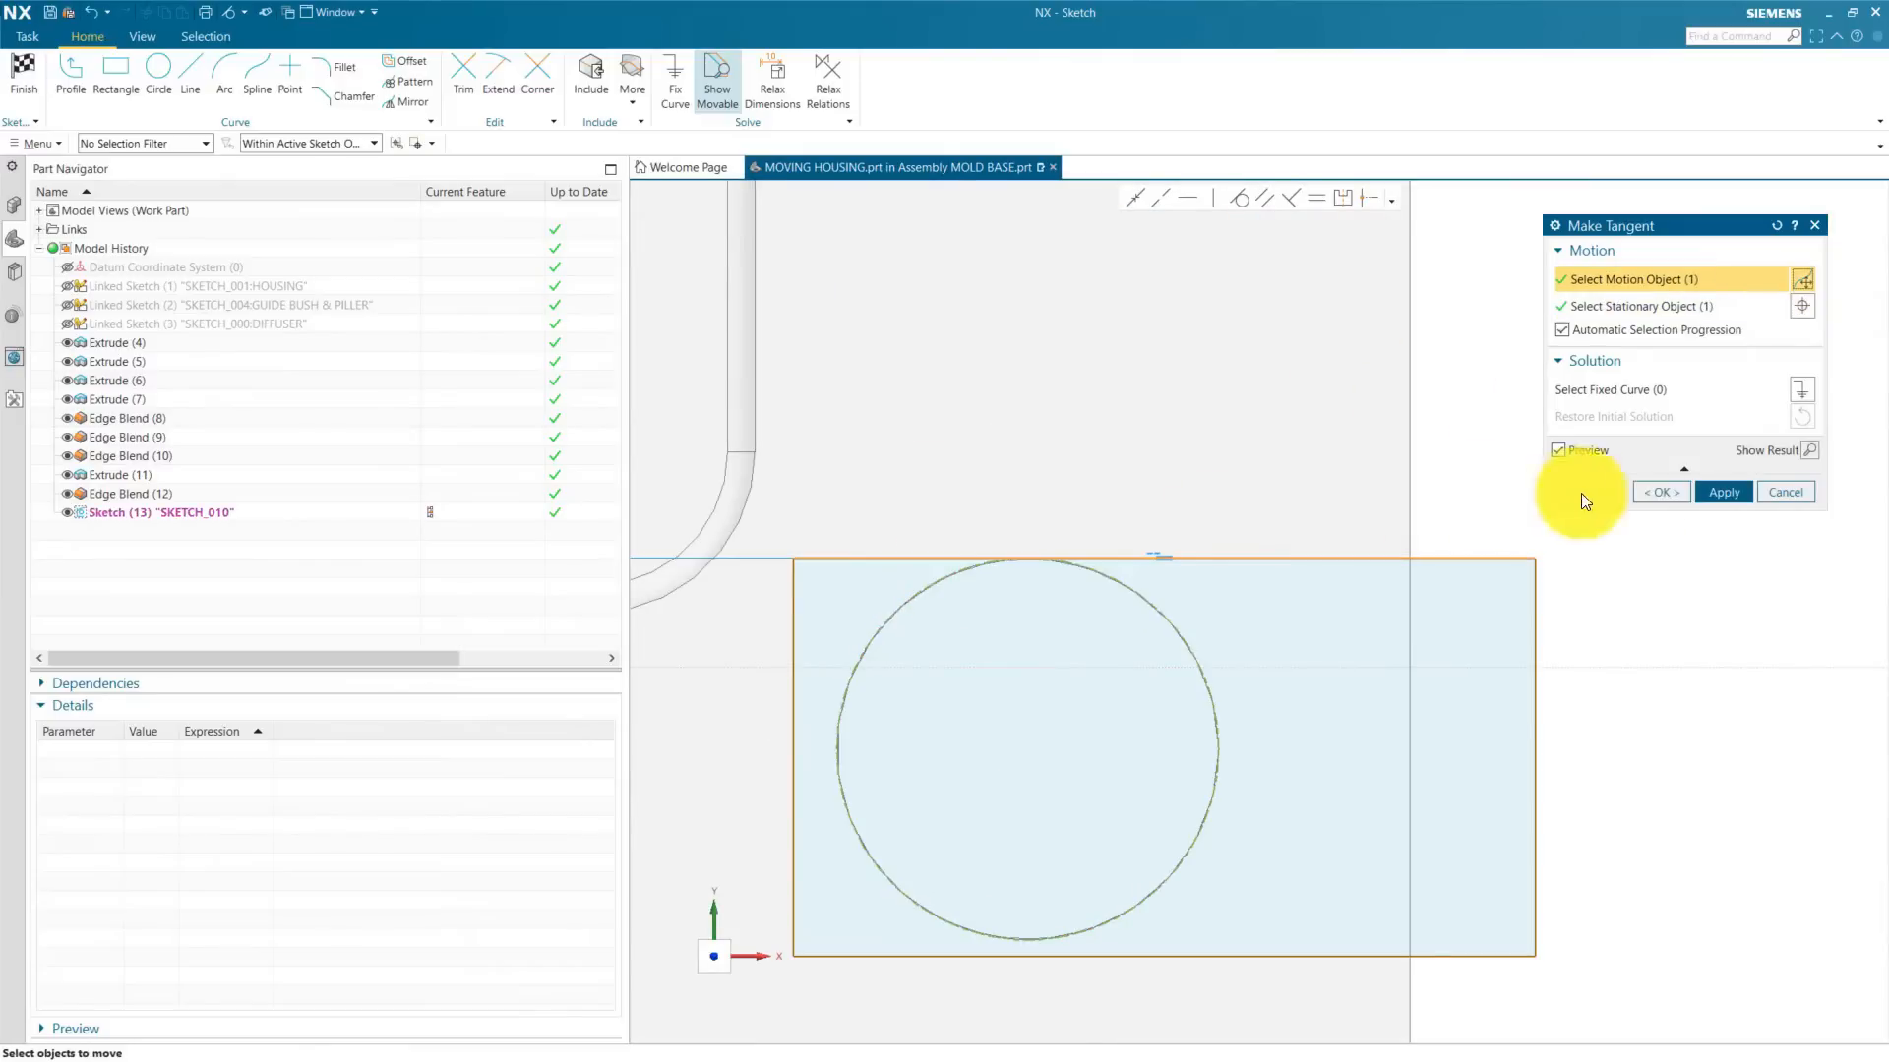
left_click(1744, 490)
scroll(1109, 594, "down", 5)
scroll(1003, 578, "up", 6)
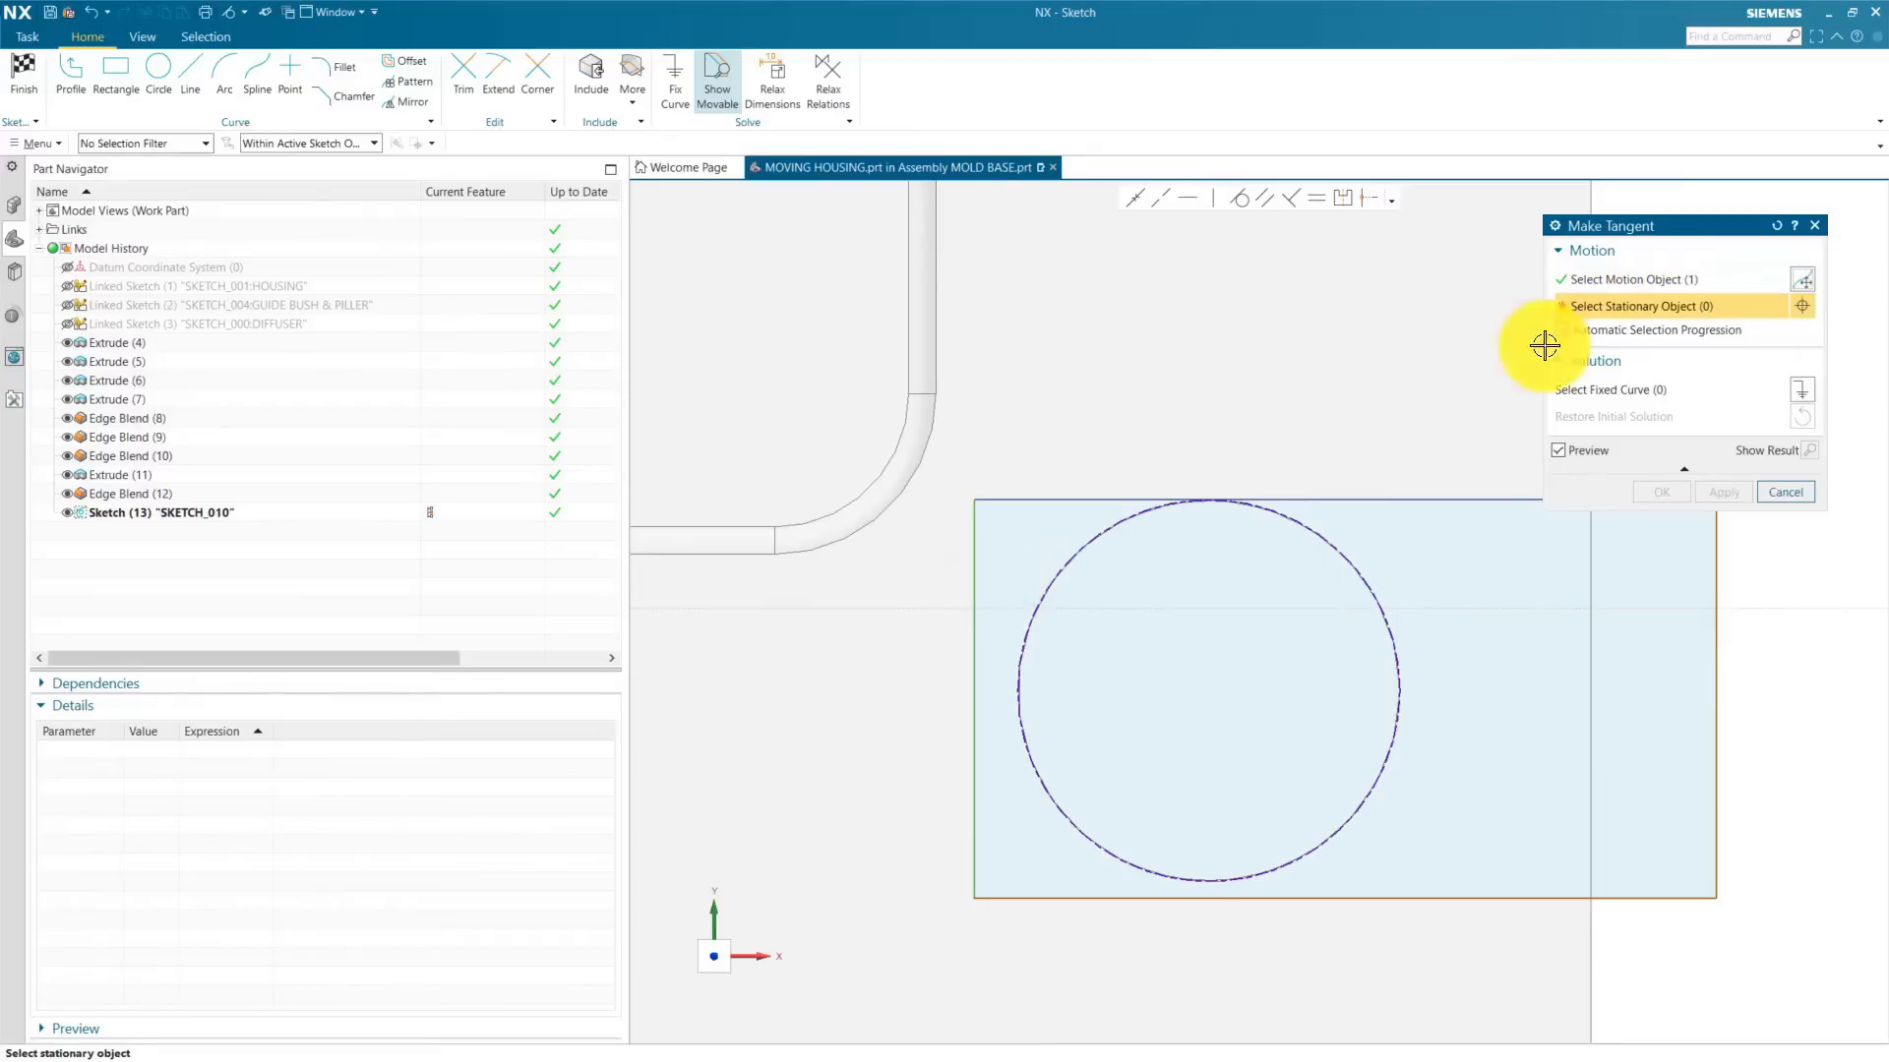
left_click(1725, 491)
scroll(1105, 662, "down", 5)
scroll(1079, 734, "up", 5)
left_click(1079, 735)
left_click(1150, 678)
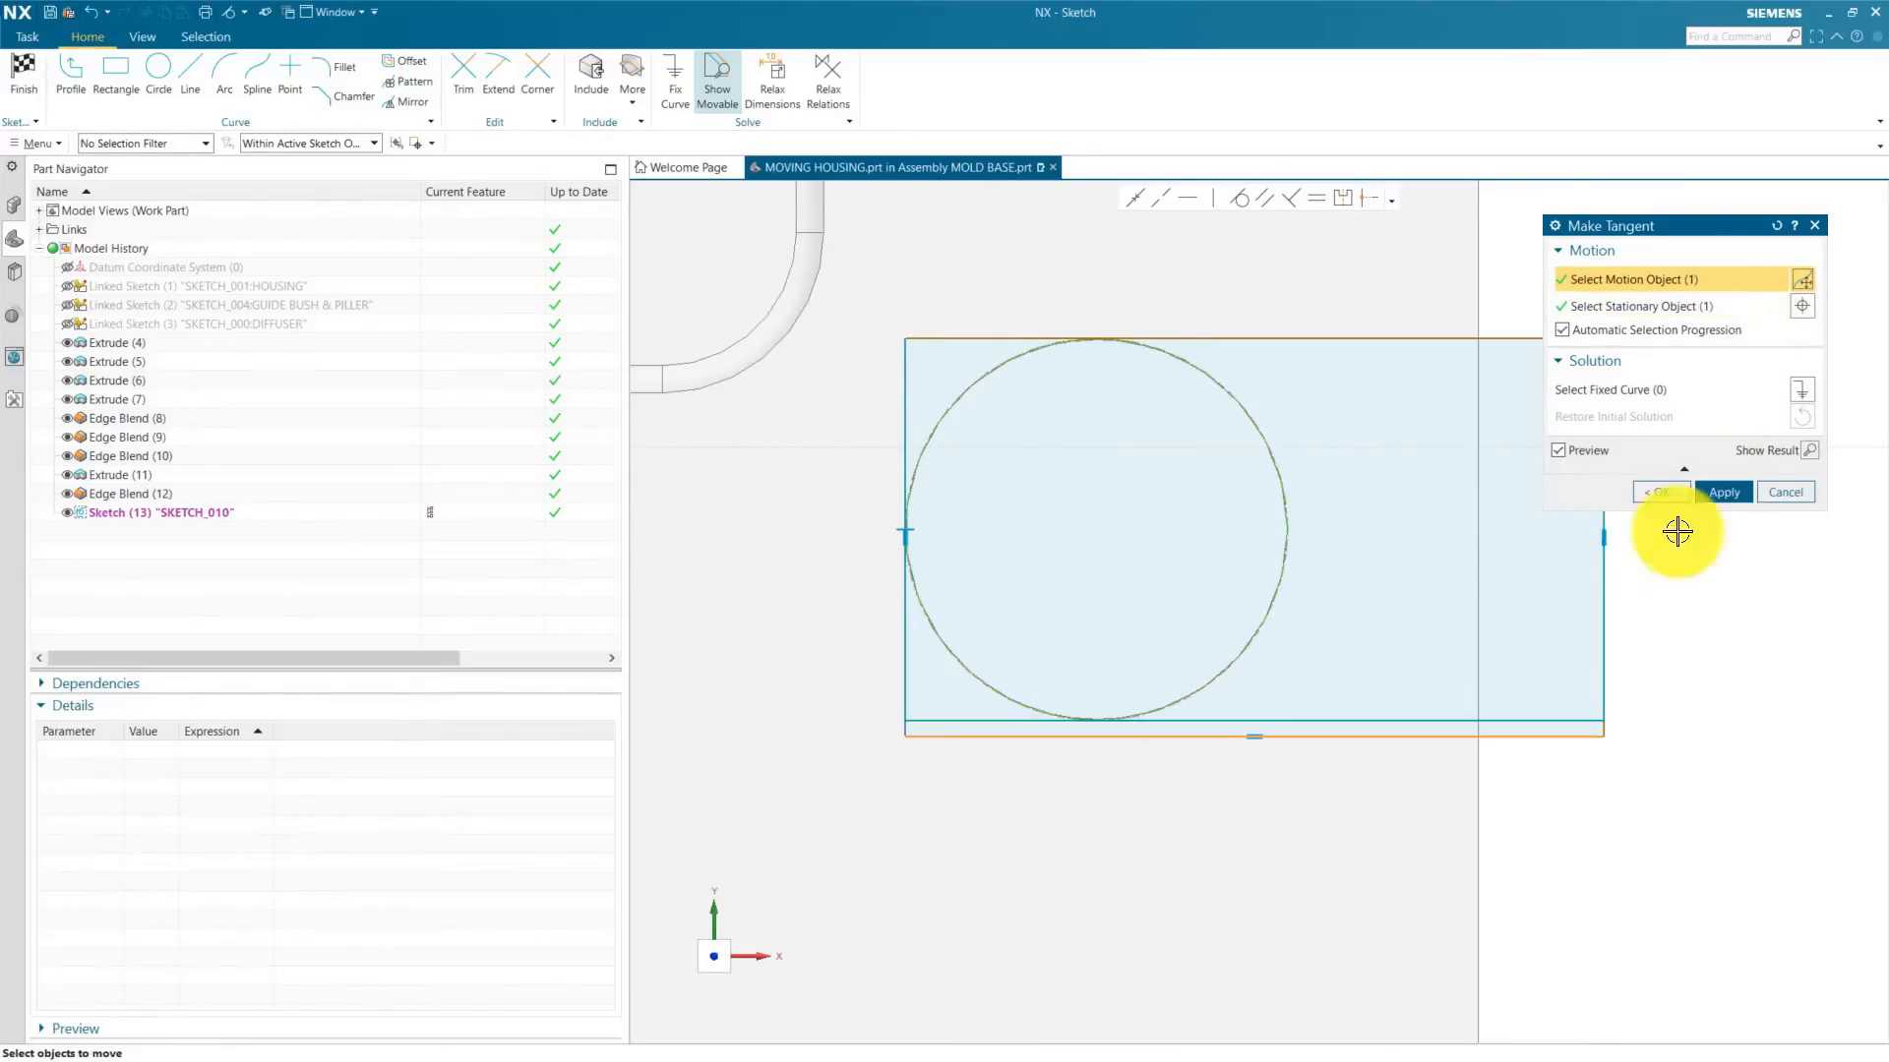
left_click(1783, 491)
Step: Include the four outer edges of the housing block as reference curves in the sketch
key("ctrl+f")
left_click(591, 70)
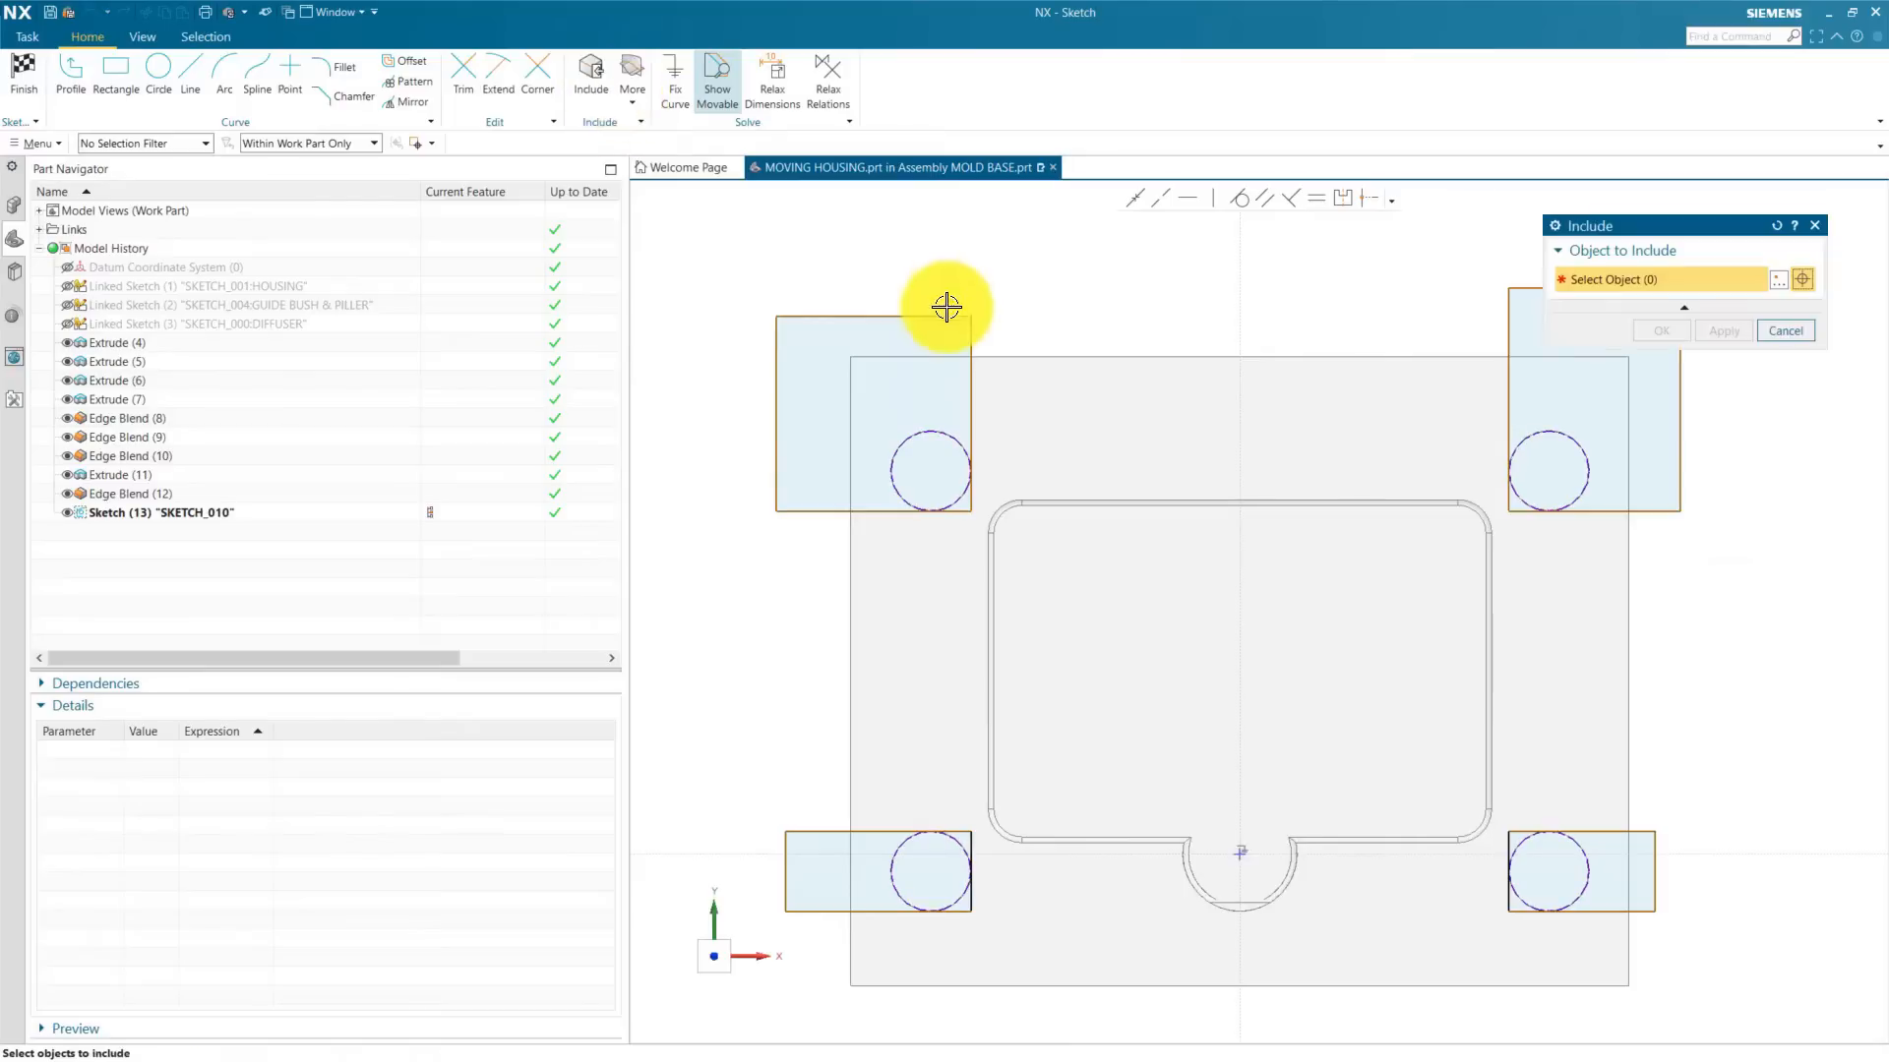
left_click(992, 357)
scroll(911, 496, "down", 3)
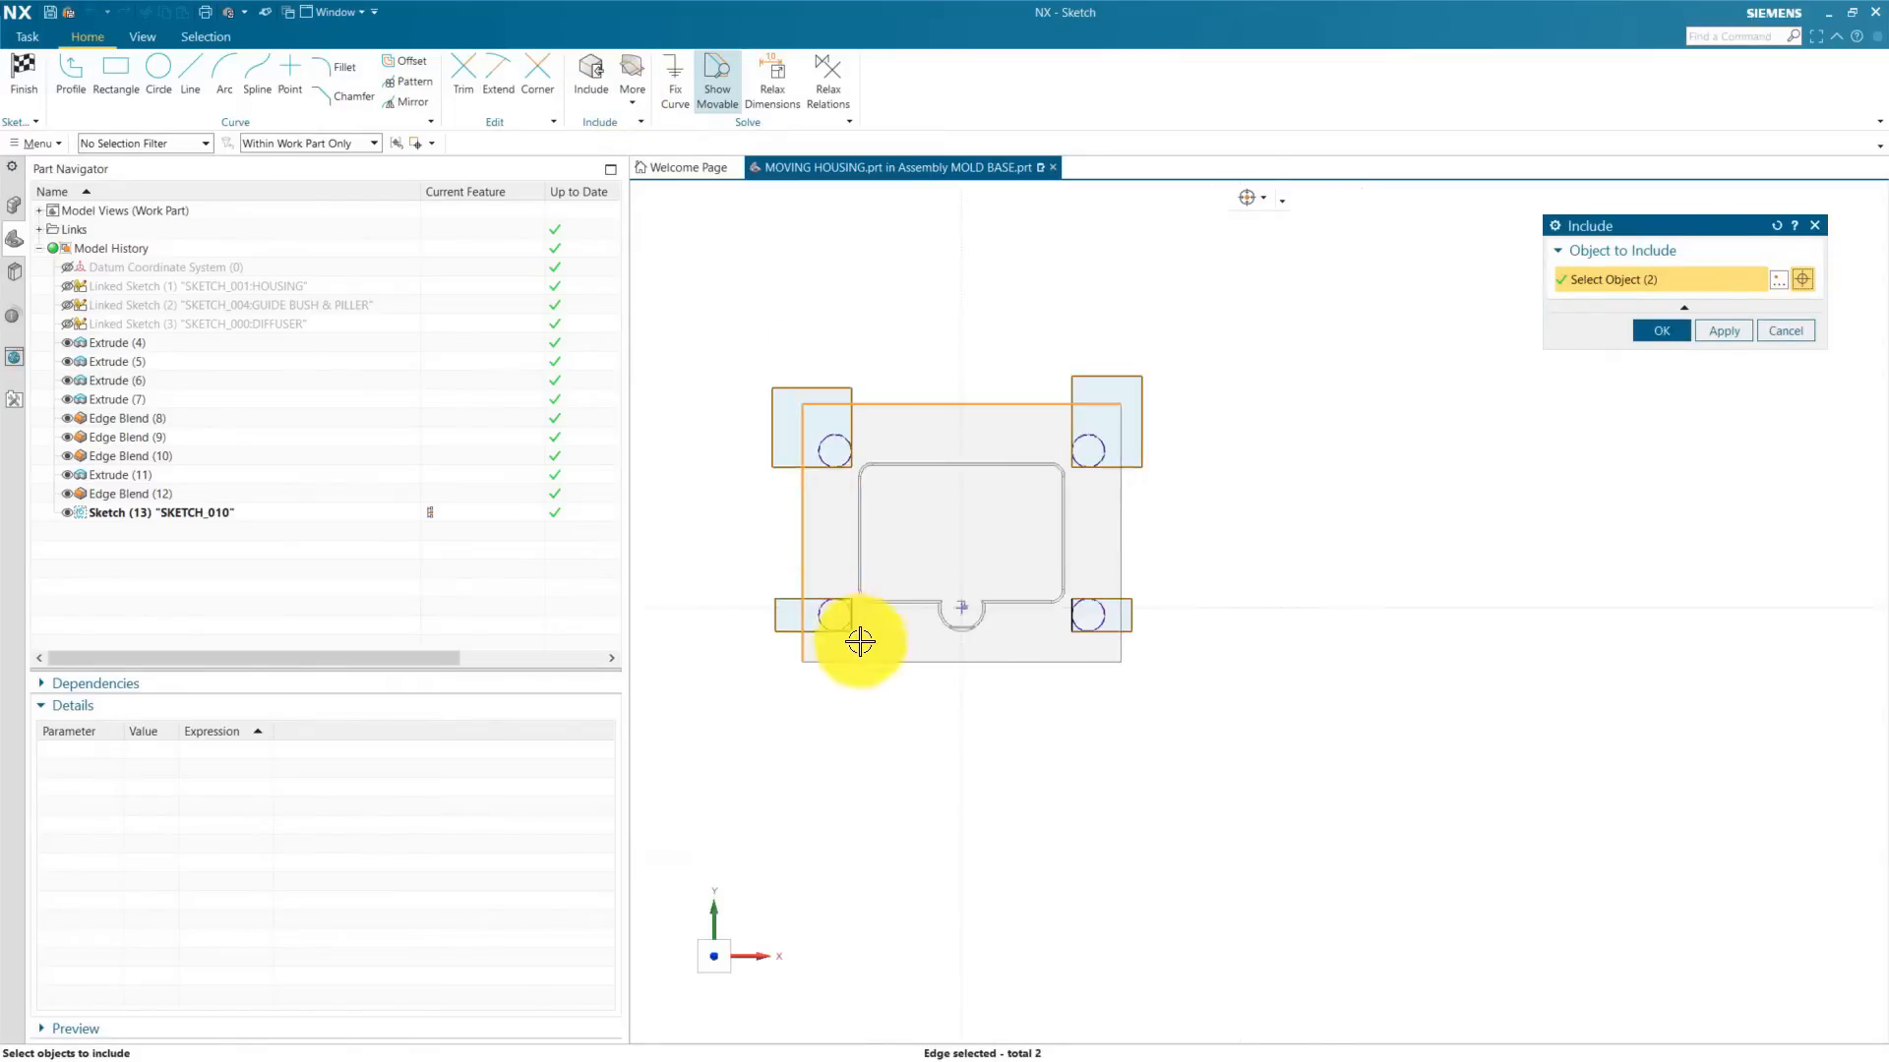
scroll(856, 641, "up", 2)
left_click(831, 680)
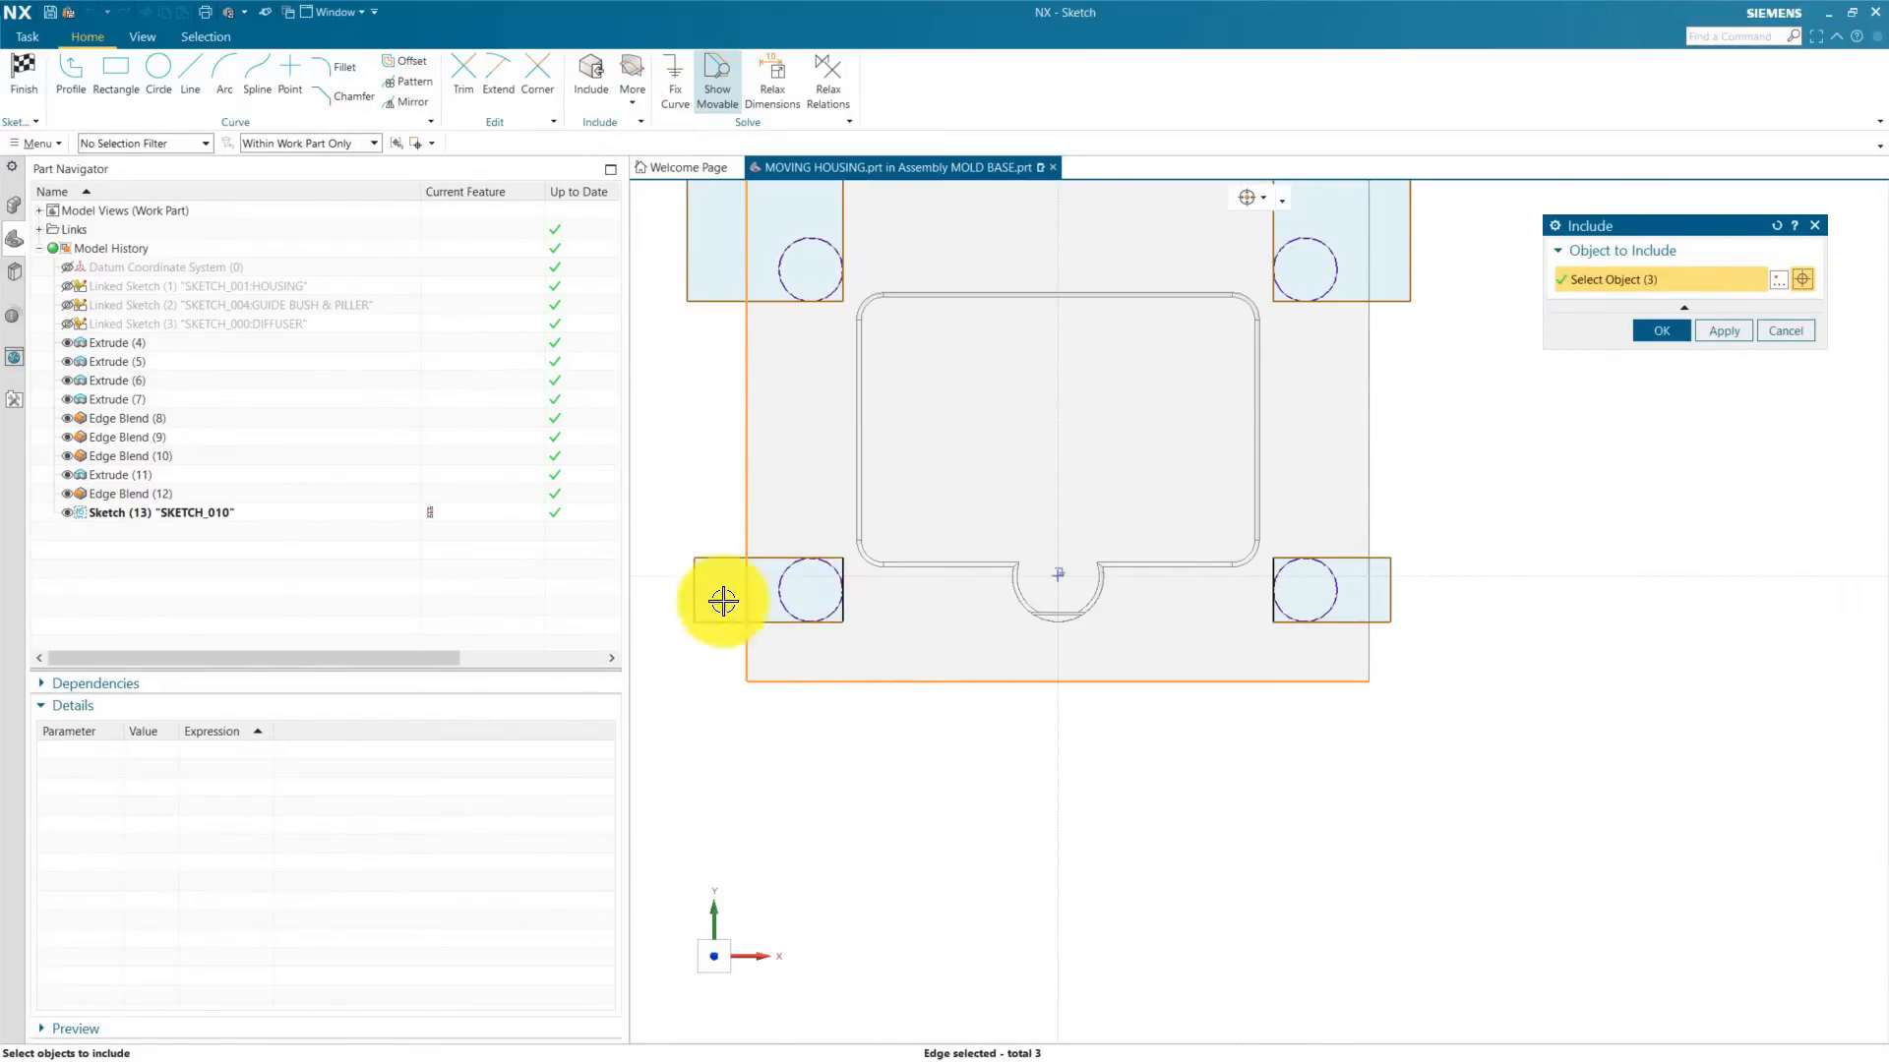
left_click(1369, 453)
scroll(1278, 394, "down", 2)
left_click(1664, 332)
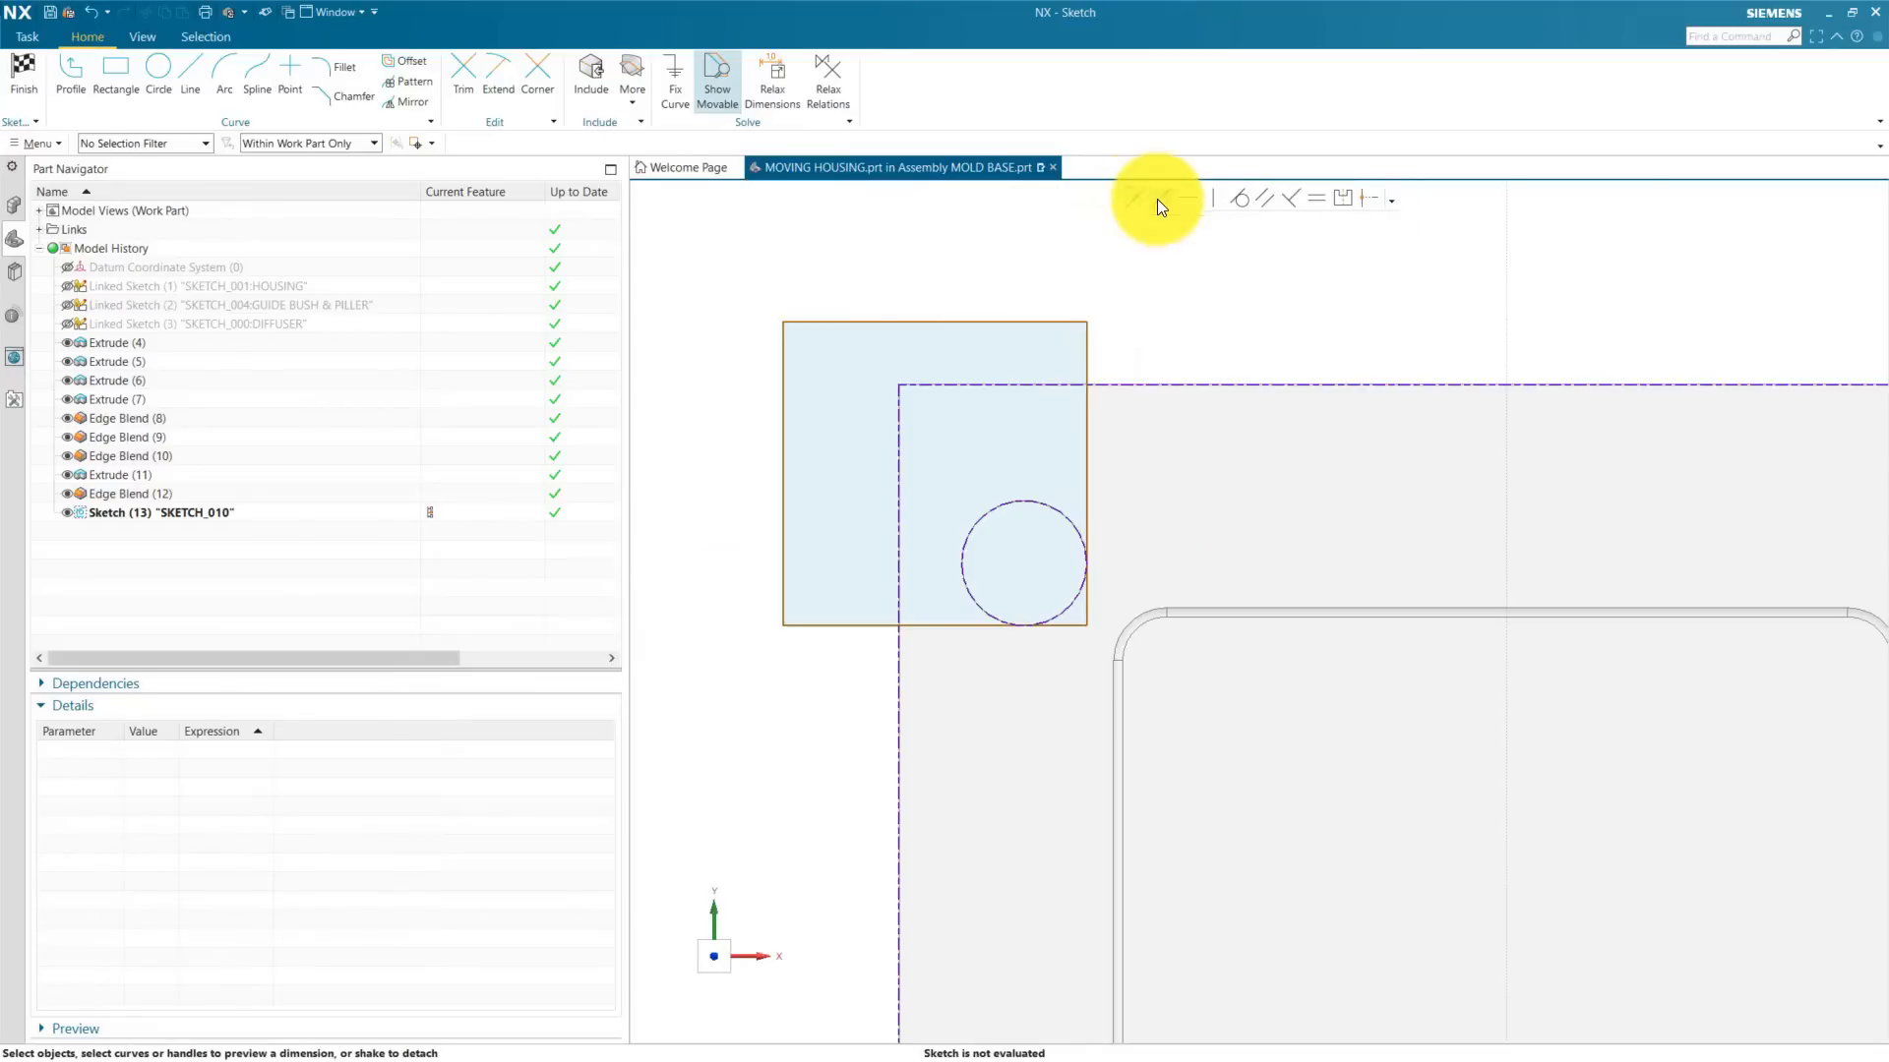
Step: Make the upper and left sides of the upper-left rectangle collinear with the block's upper and left edges
left_click(1160, 199)
left_click(1031, 322)
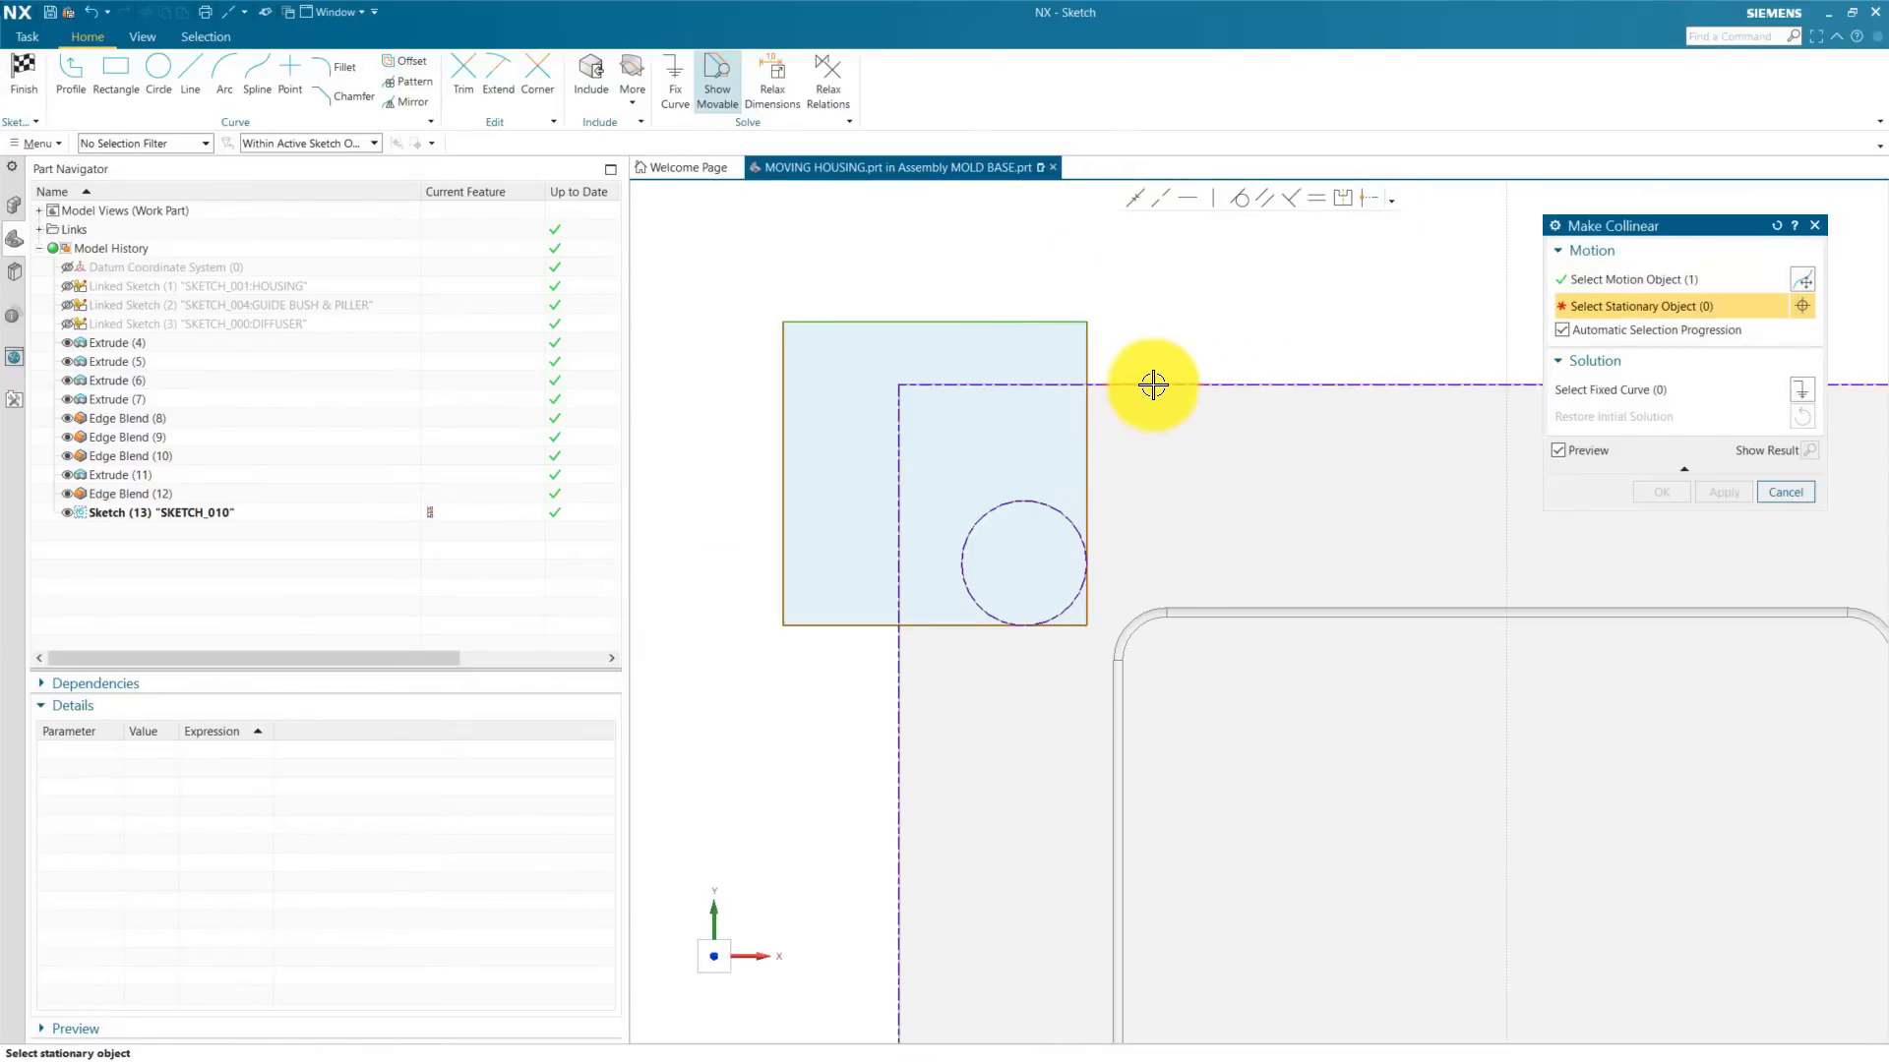
left_click(1147, 383)
left_click(1703, 489)
left_click(898, 447)
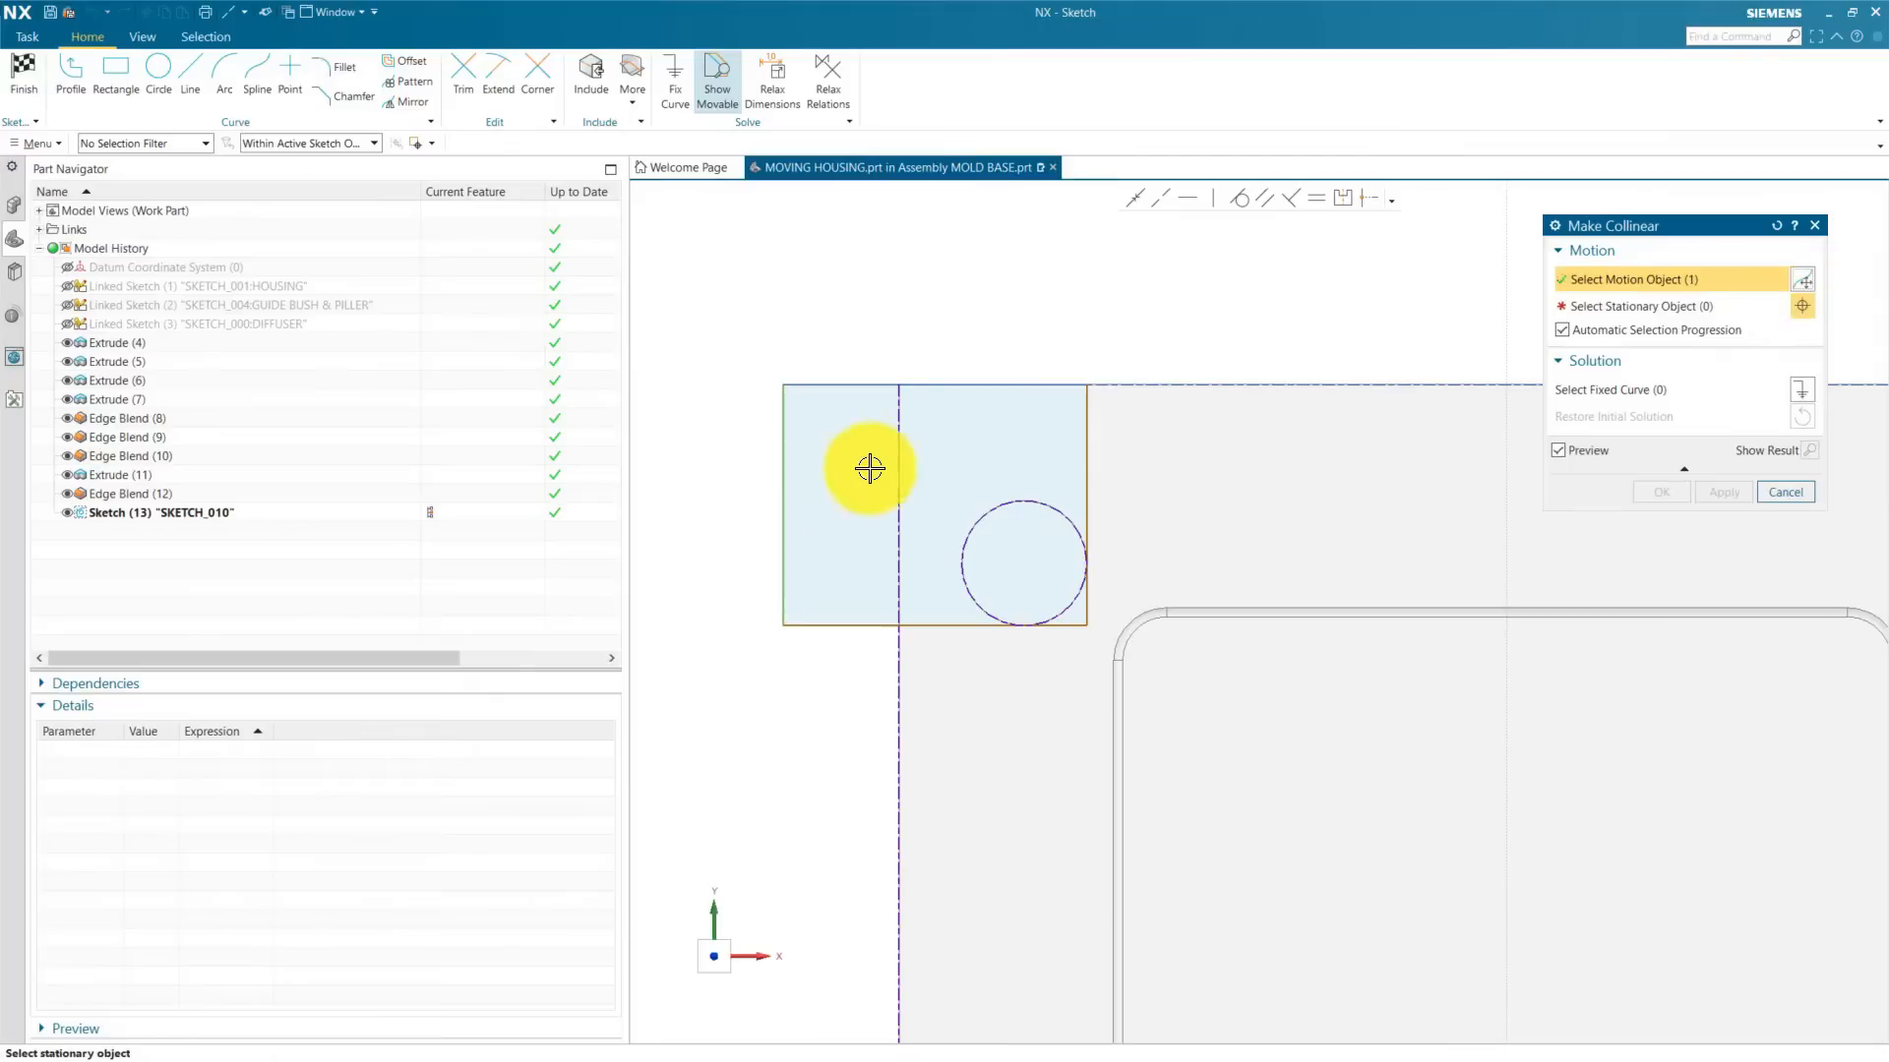
left_click(1713, 489)
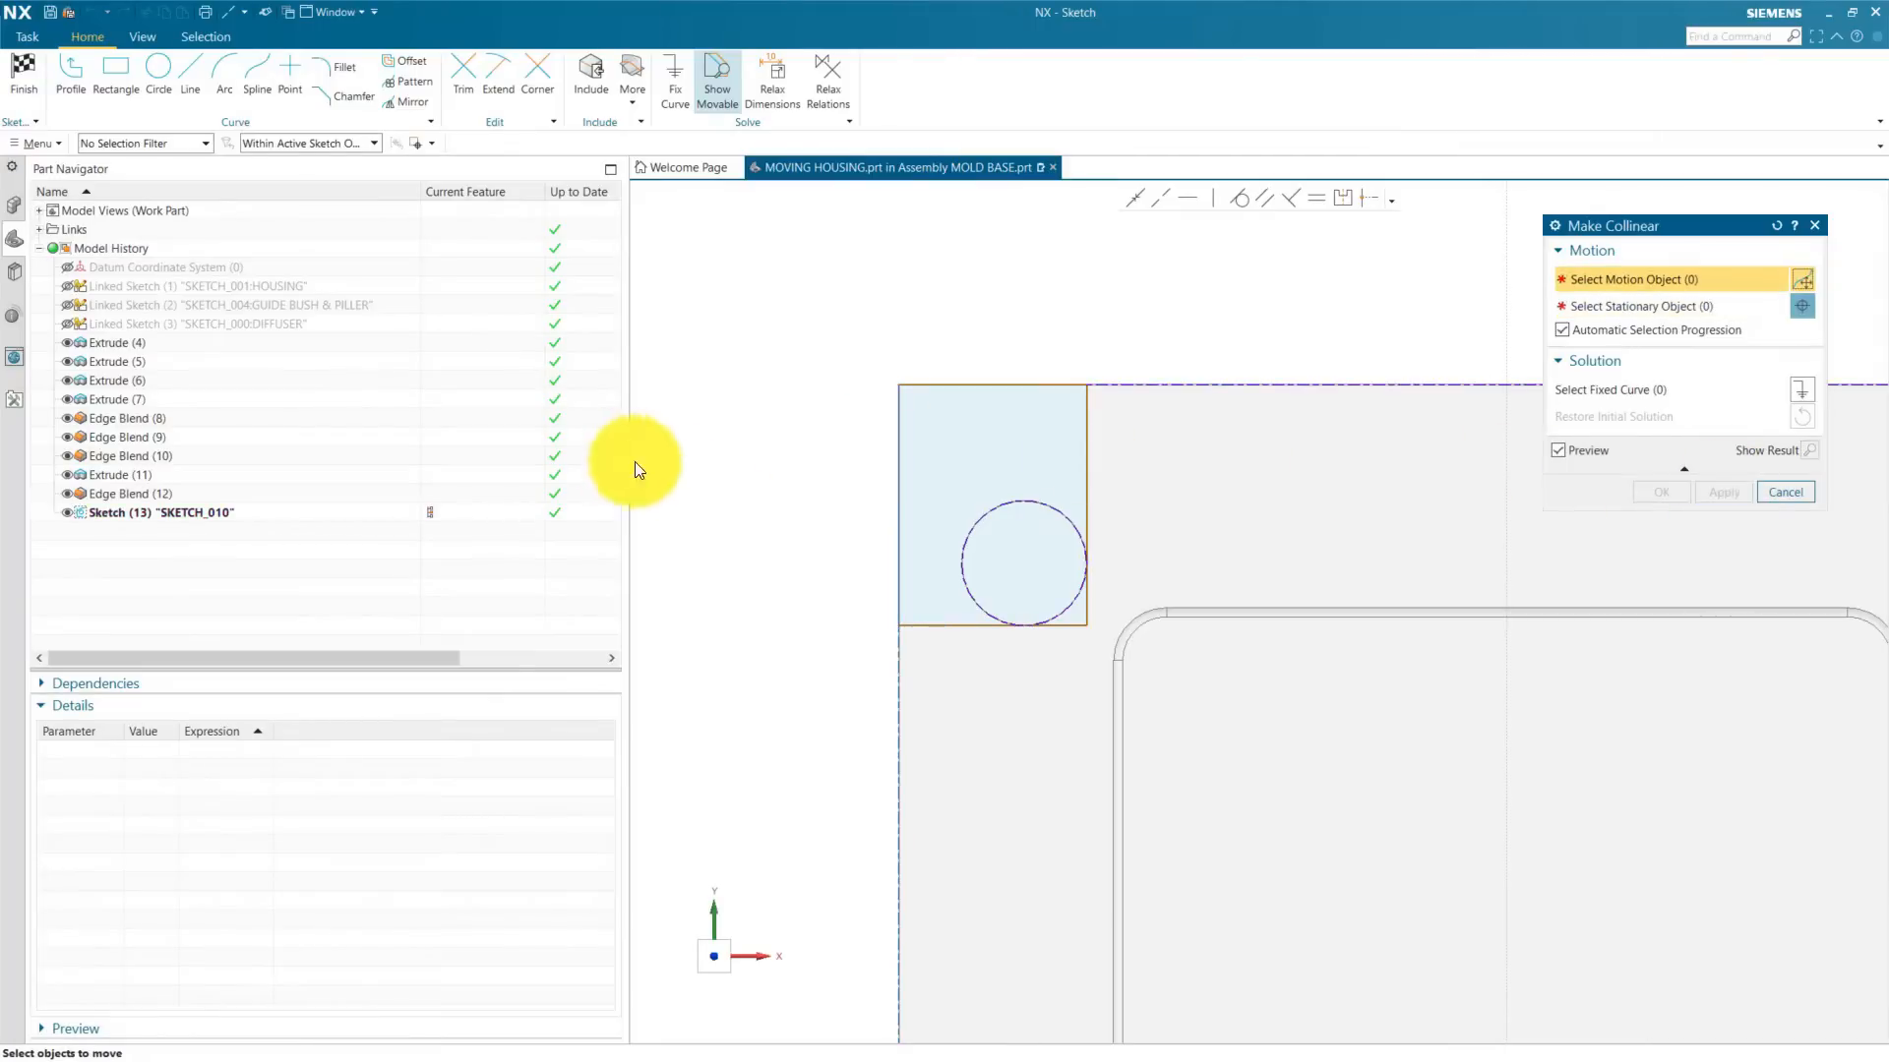
Step: Make the upper and right sides of the upper-right rectangle collinear with the block's upper and right edges
scroll(841, 454, "down", 6)
scroll(1168, 430, "up", 6)
left_click(1142, 347)
left_click(1083, 449)
left_click(1723, 491)
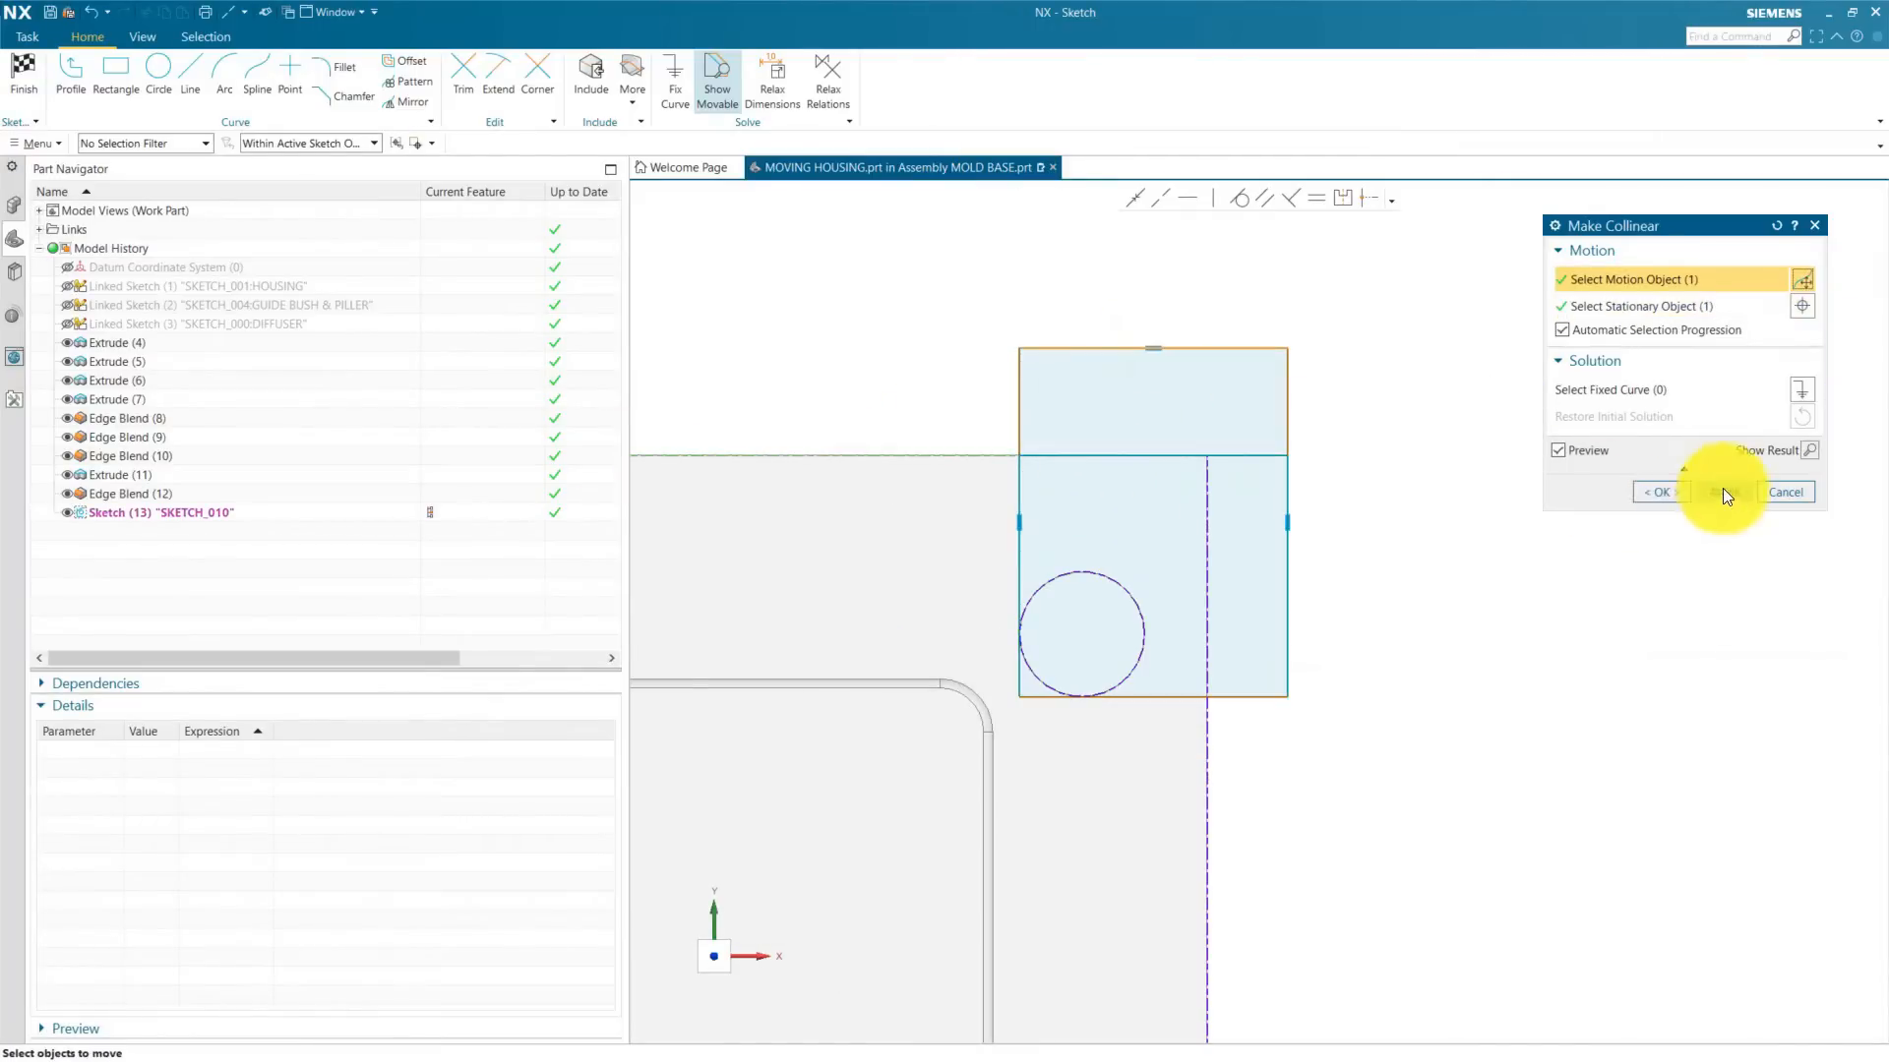
left_click(1281, 531)
left_click(1241, 543)
left_click(1707, 489)
Step: Make the outer sides of both lower rectangles collinear with the block's side edges and finish the sketch
scroll(1113, 450, "down", 6)
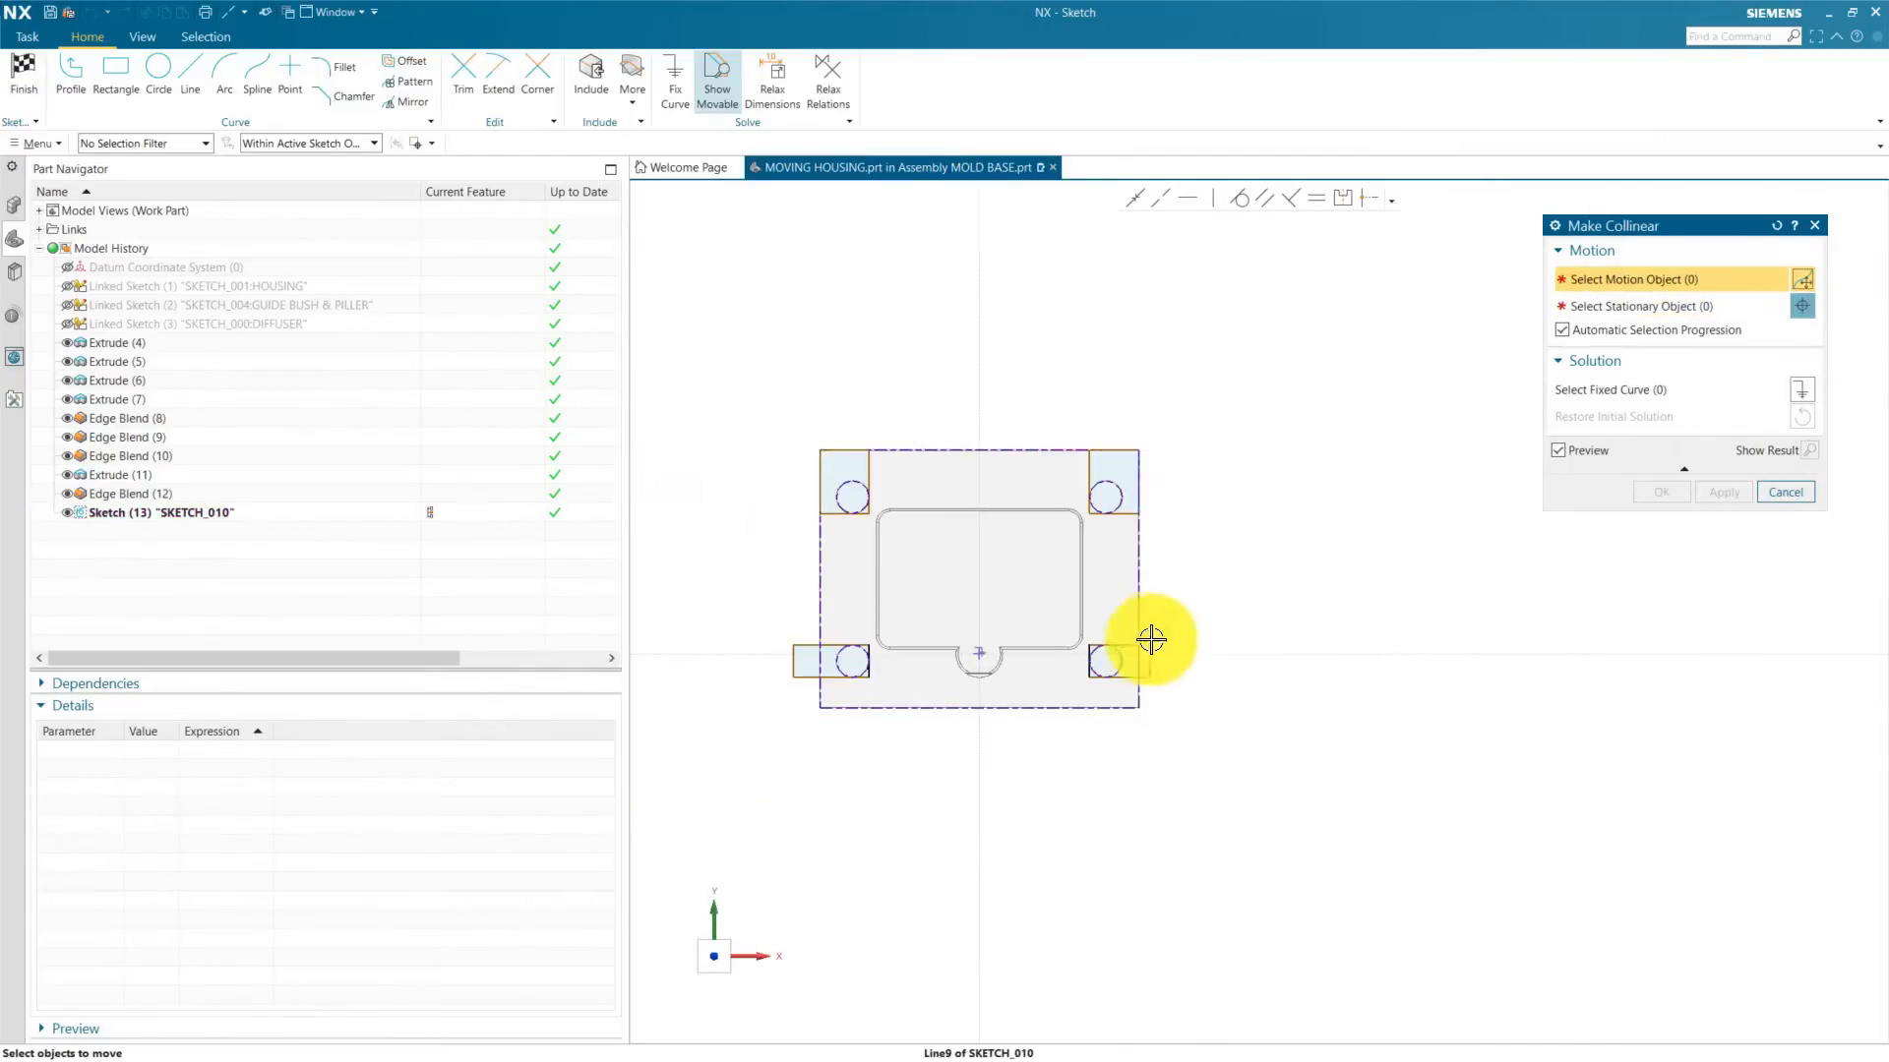
scroll(1121, 659, "up", 6)
left_click(1229, 646)
left_click(1189, 670)
scroll(1442, 590, "down", 6)
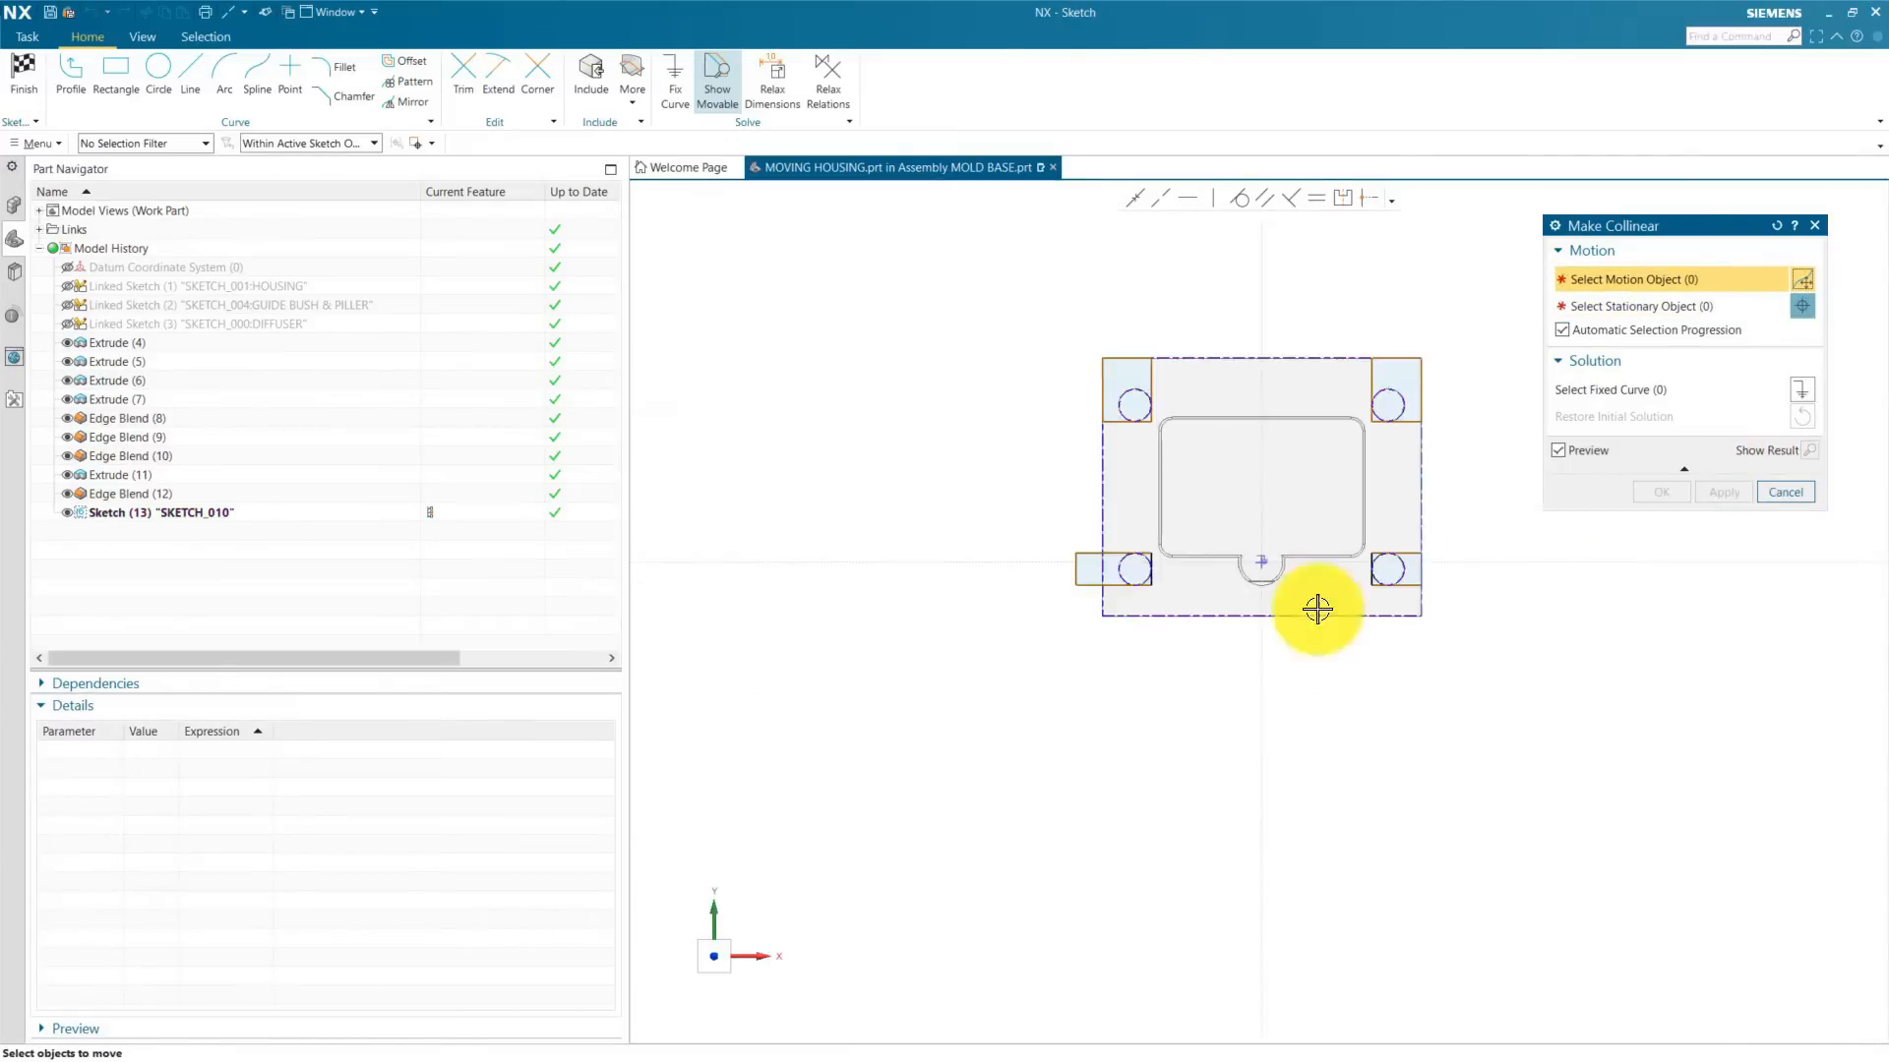
scroll(994, 518, "up", 6)
left_click(983, 511)
left_click(1085, 489)
left_click(1661, 491)
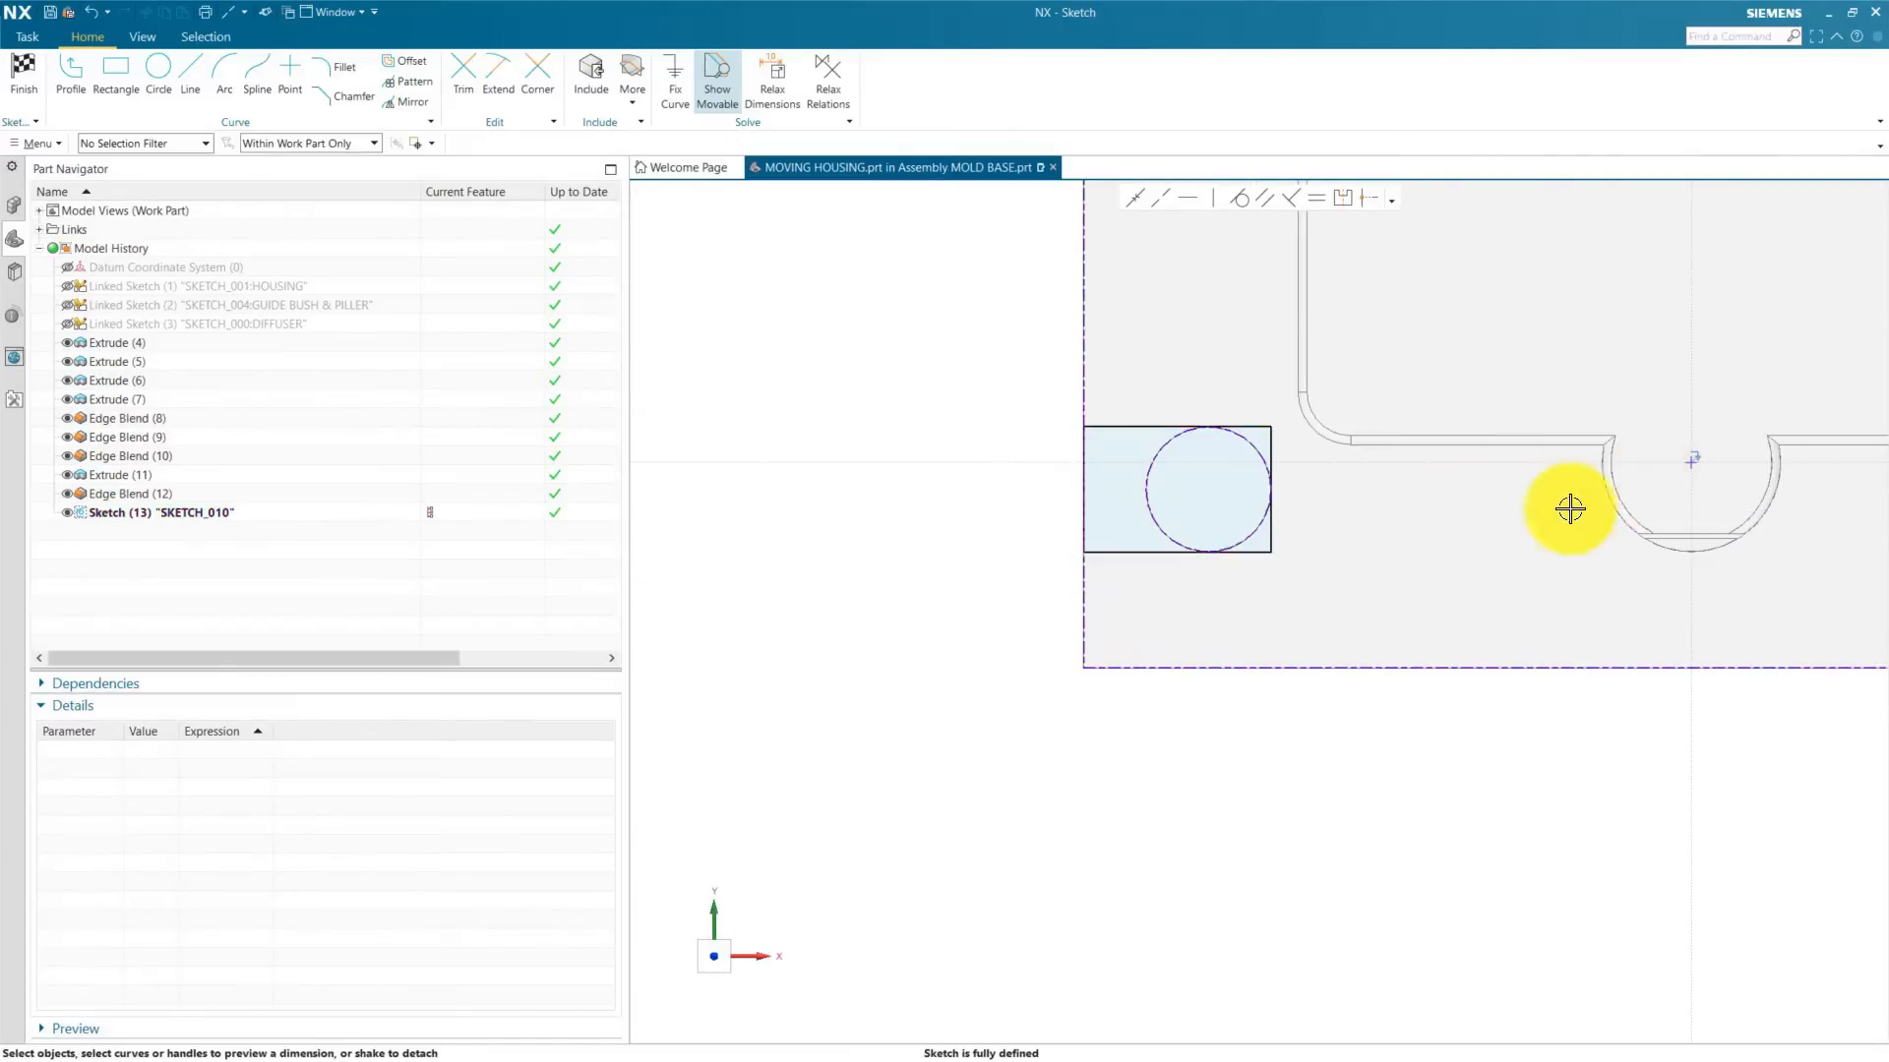
scroll(1029, 616, "down", 6)
scroll(1315, 561, "up", 3)
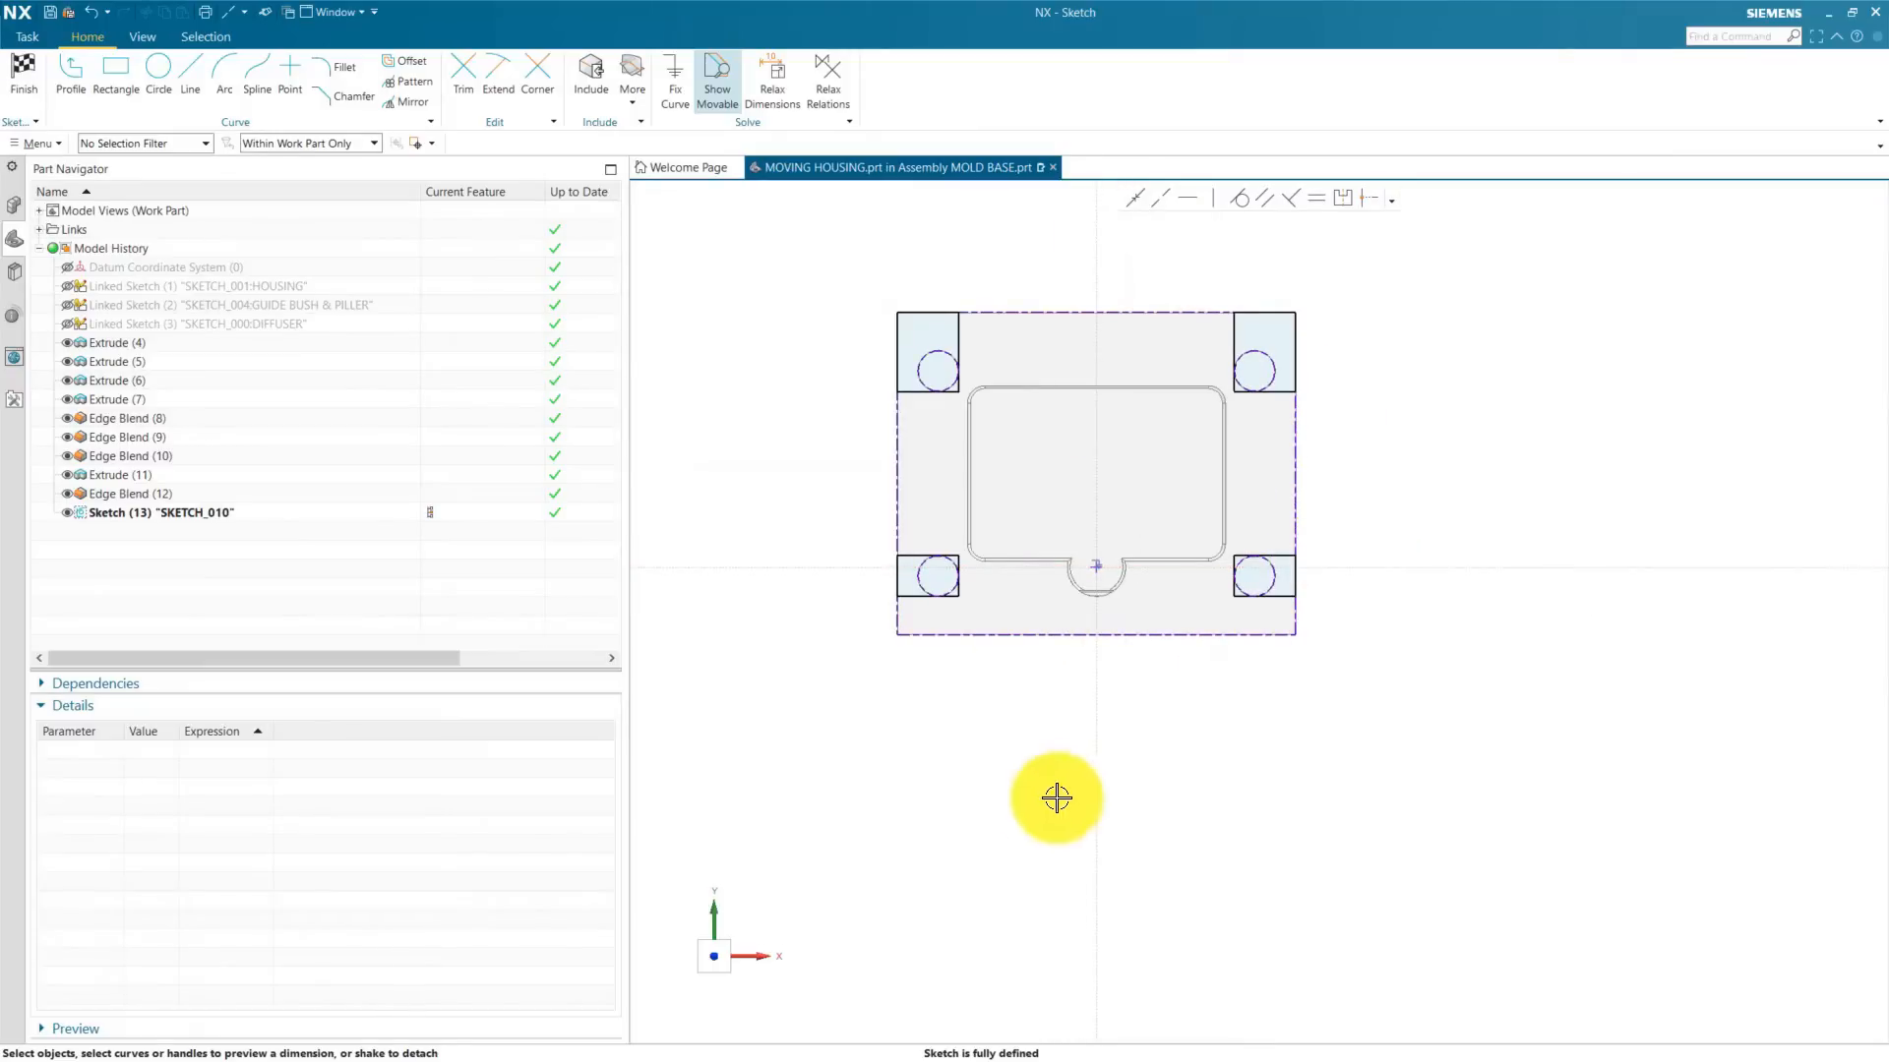
left_click(23, 75)
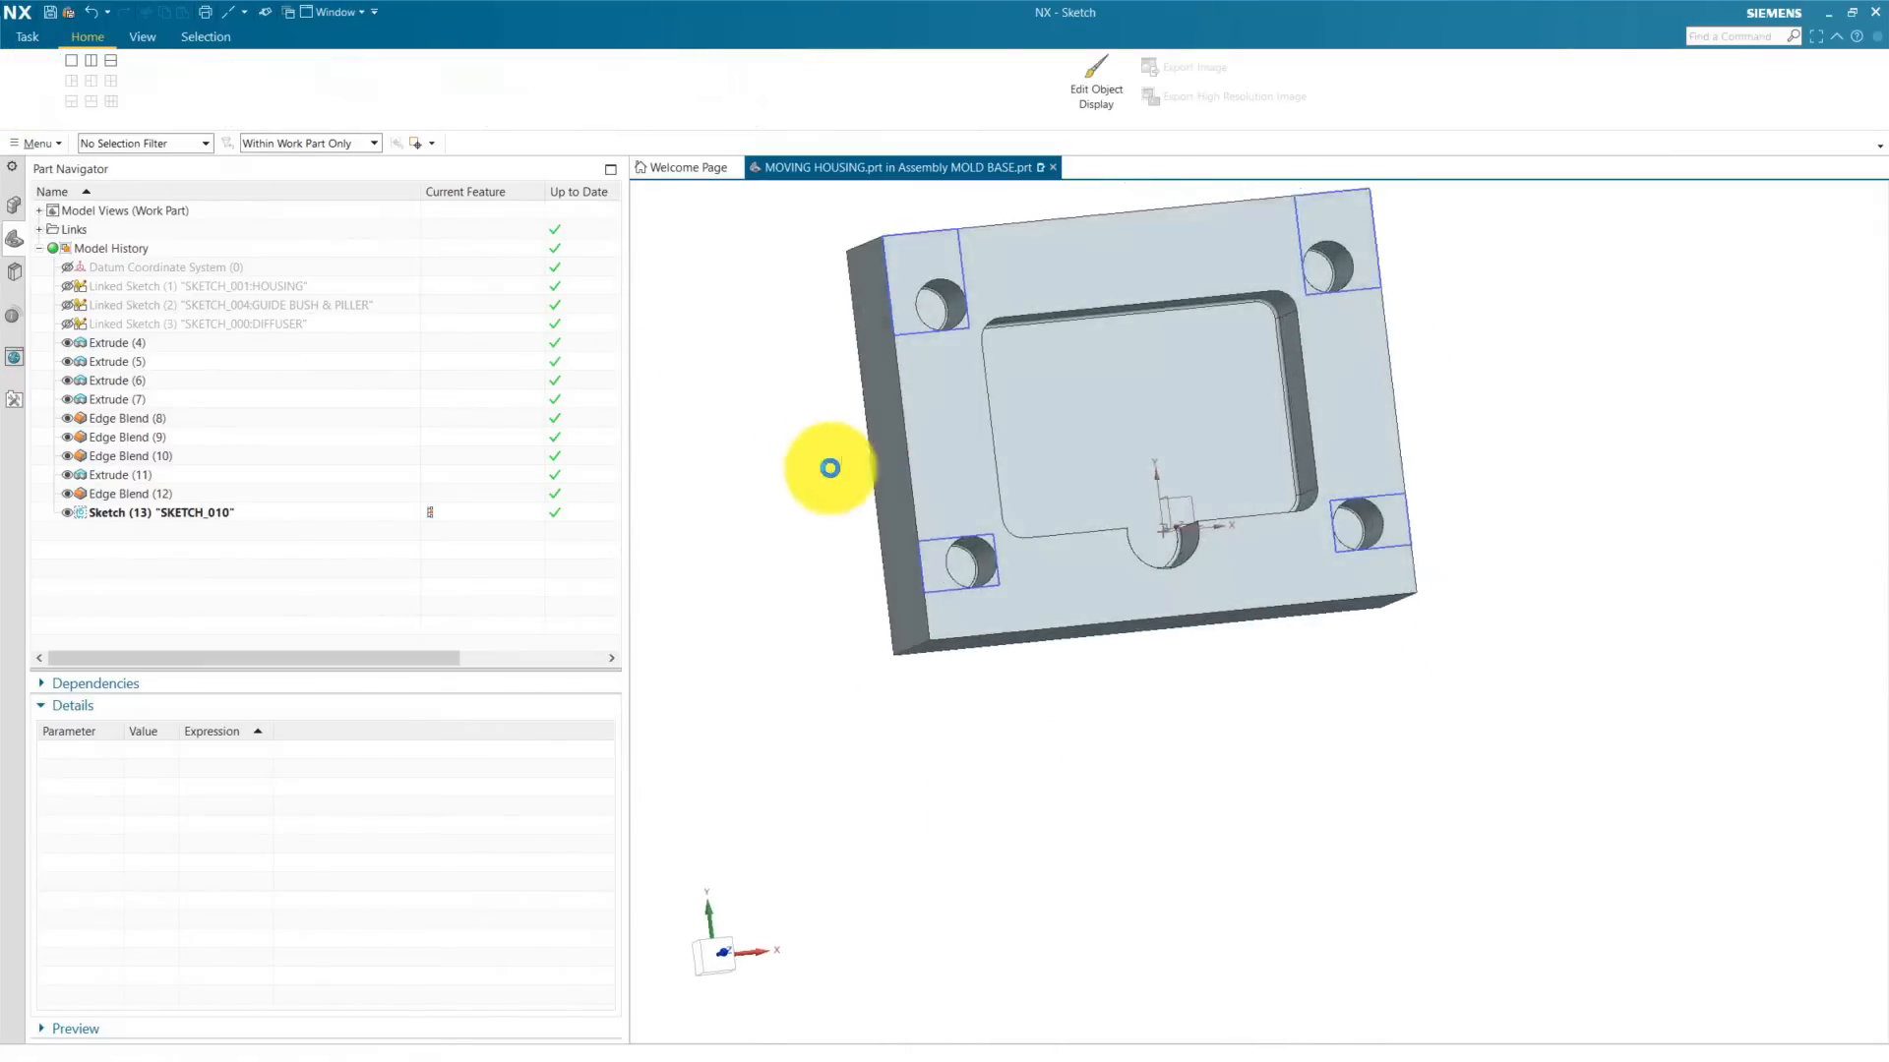
Step: Extrude the four corner rectangles 5 mm into the housing with Subtract and make their sketch internal to the extrude
left_click(120, 74)
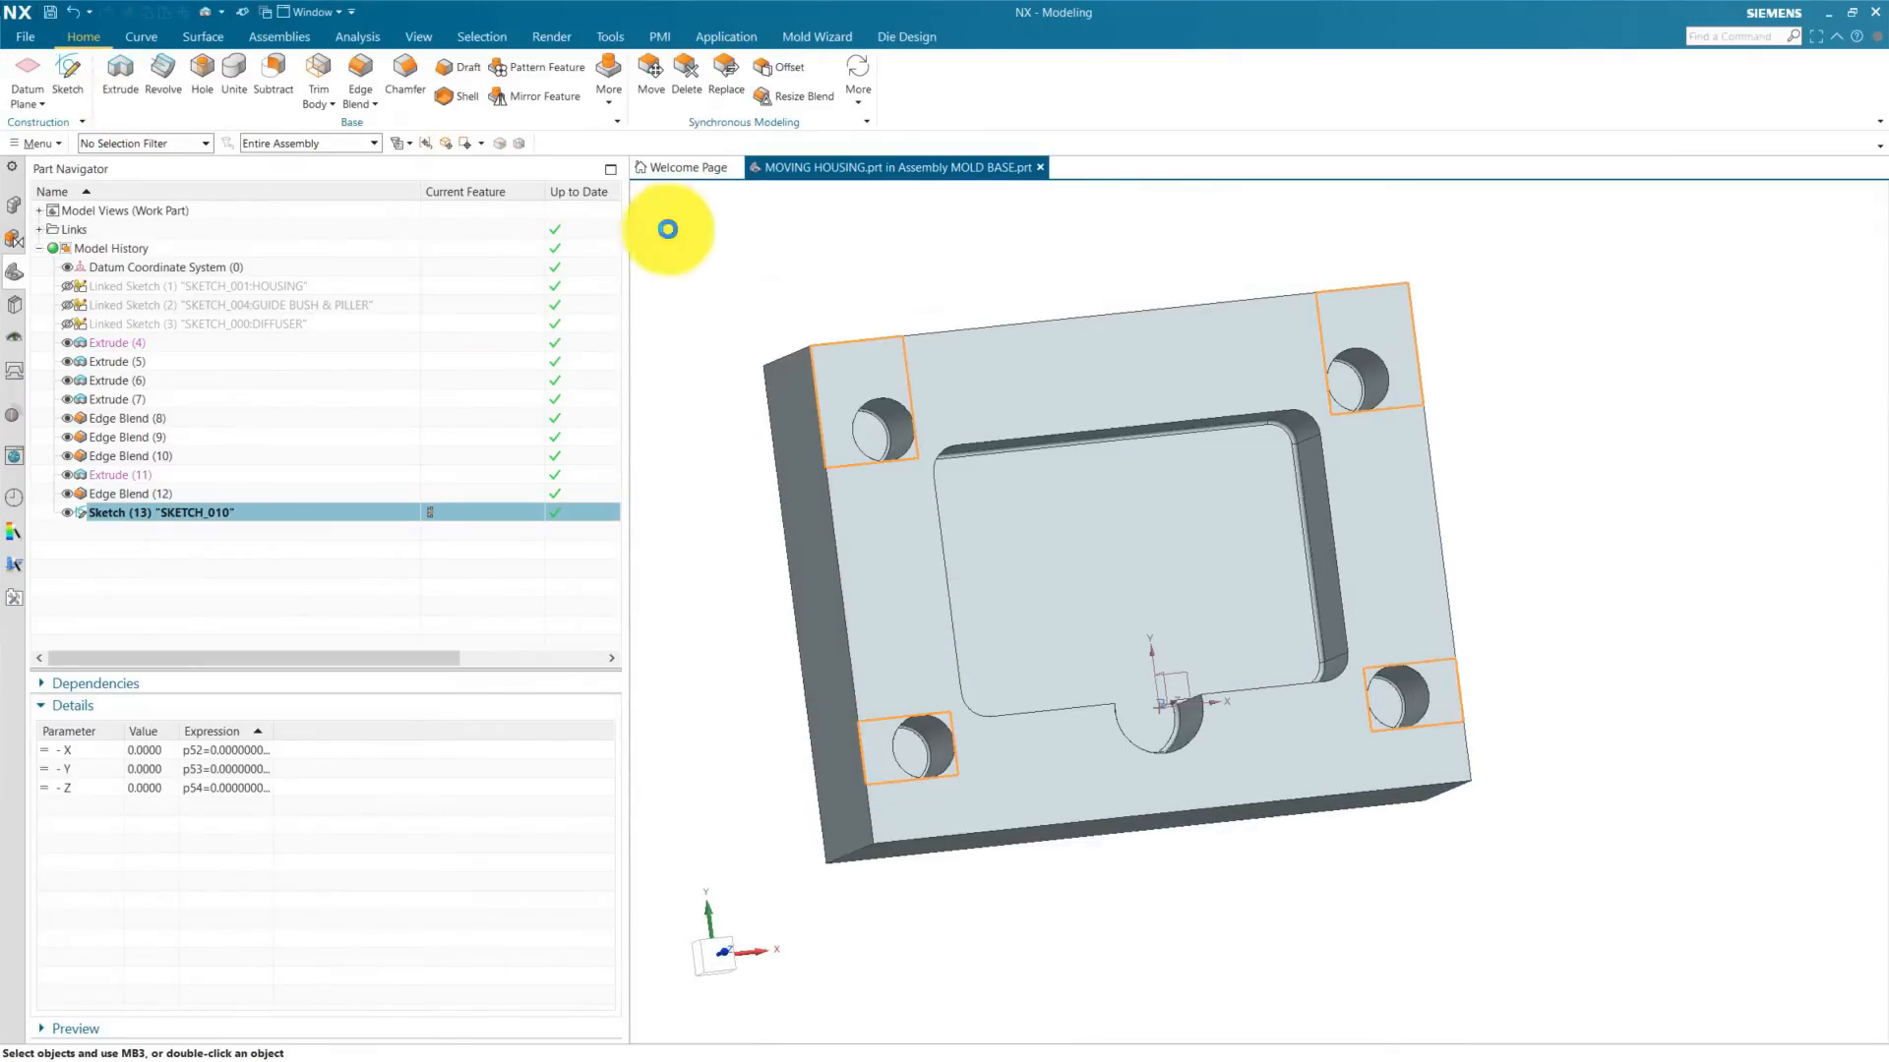
scroll(907, 276, "down", 3)
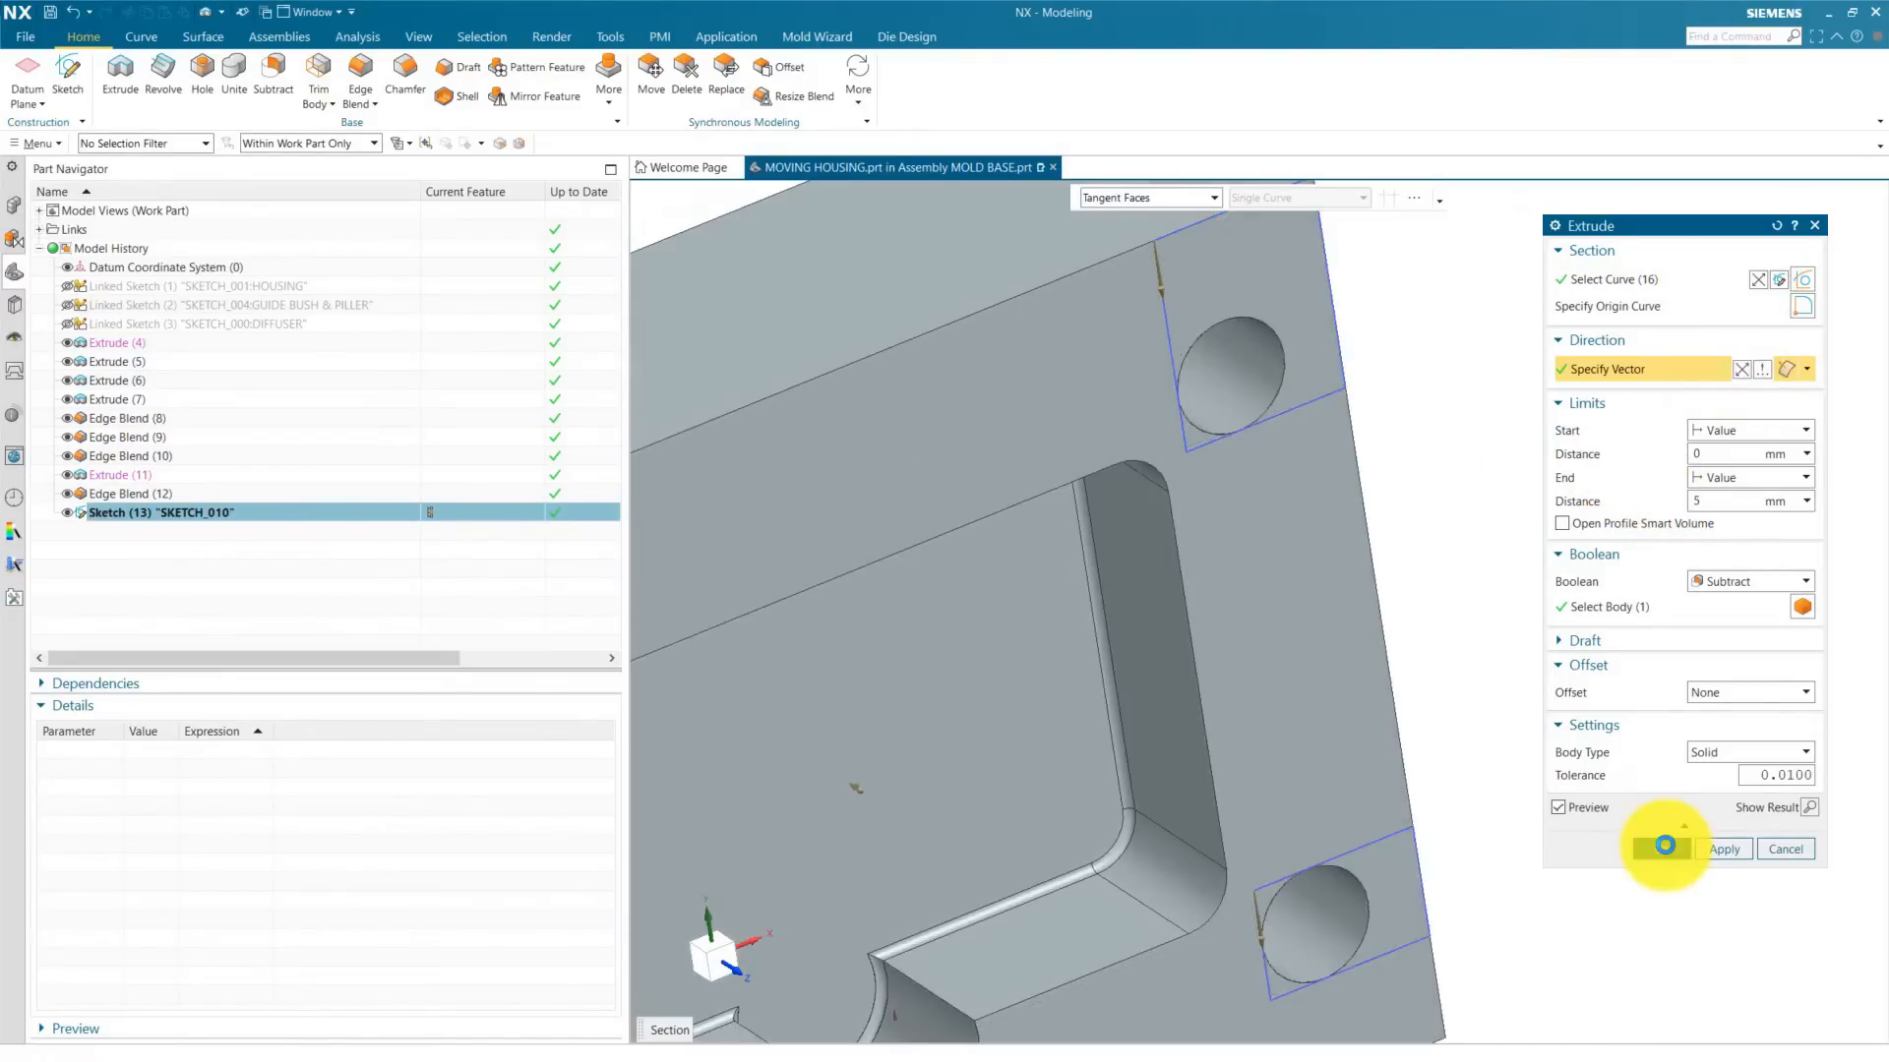
left_click(1660, 849)
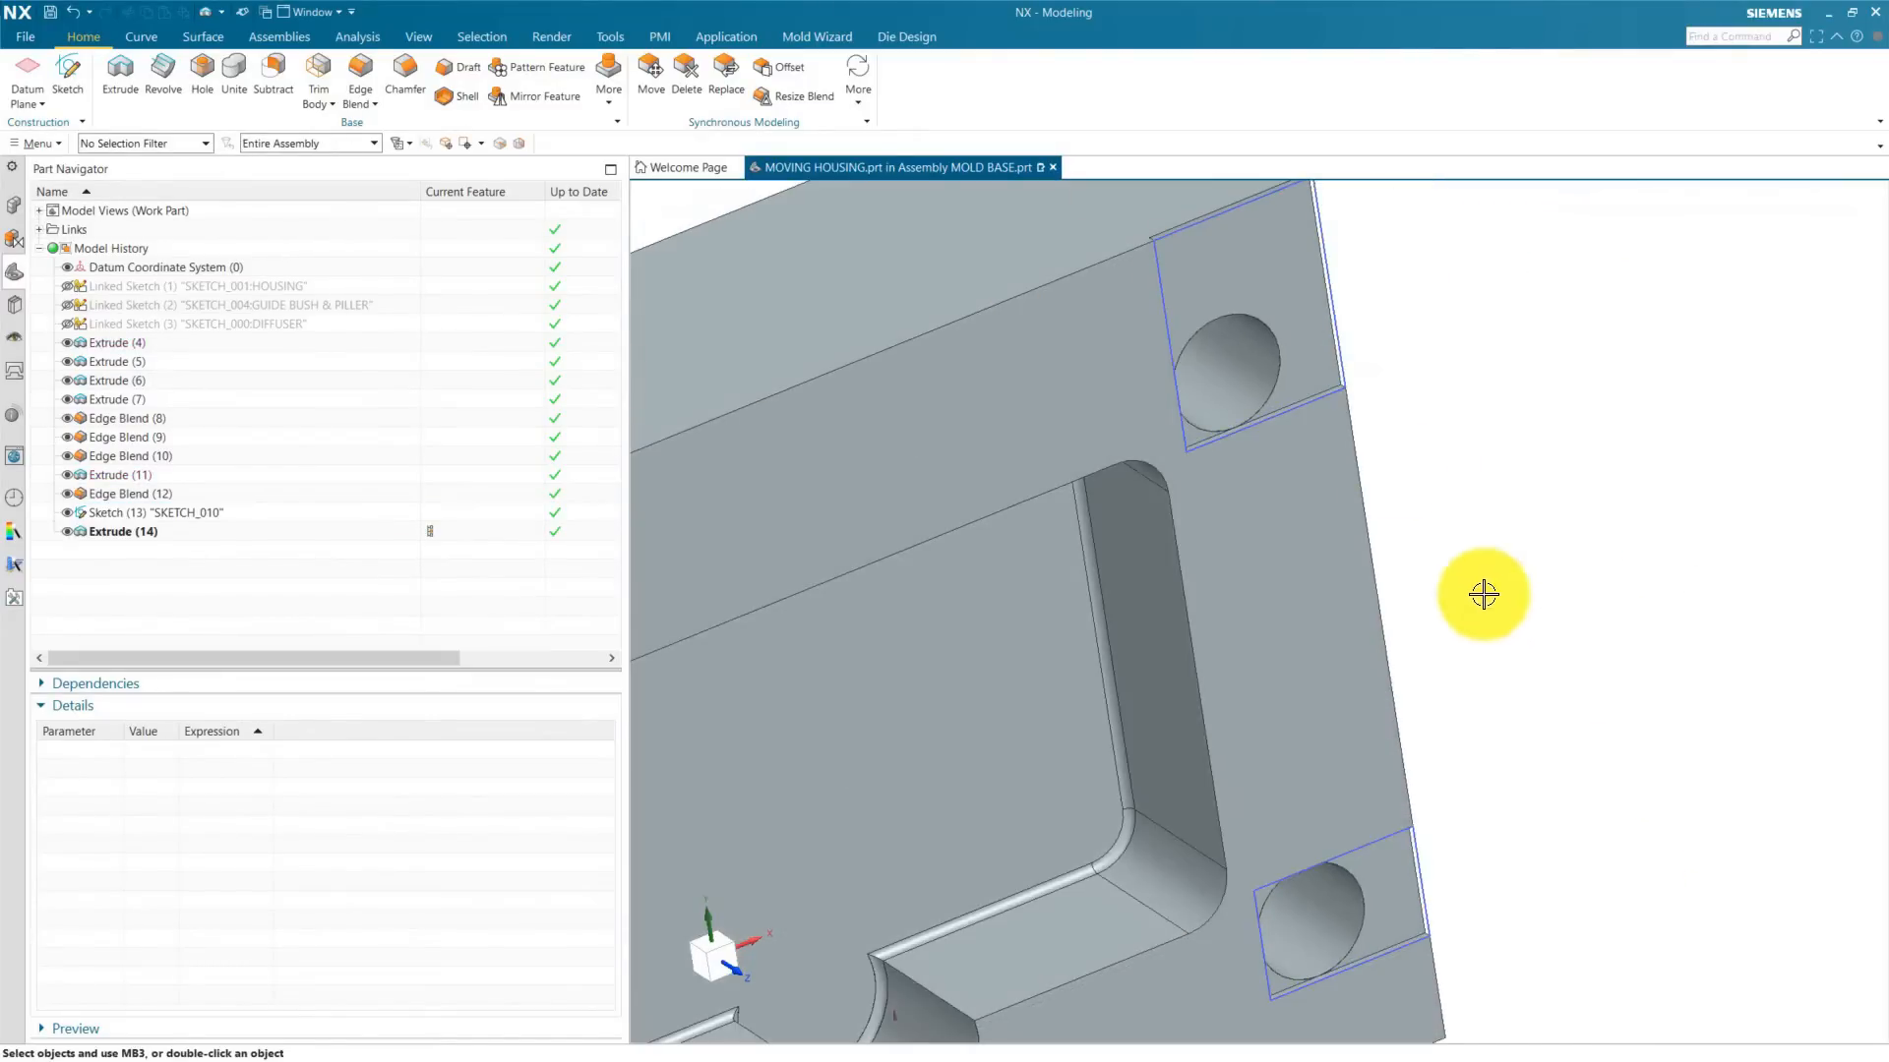
right_click(138, 531)
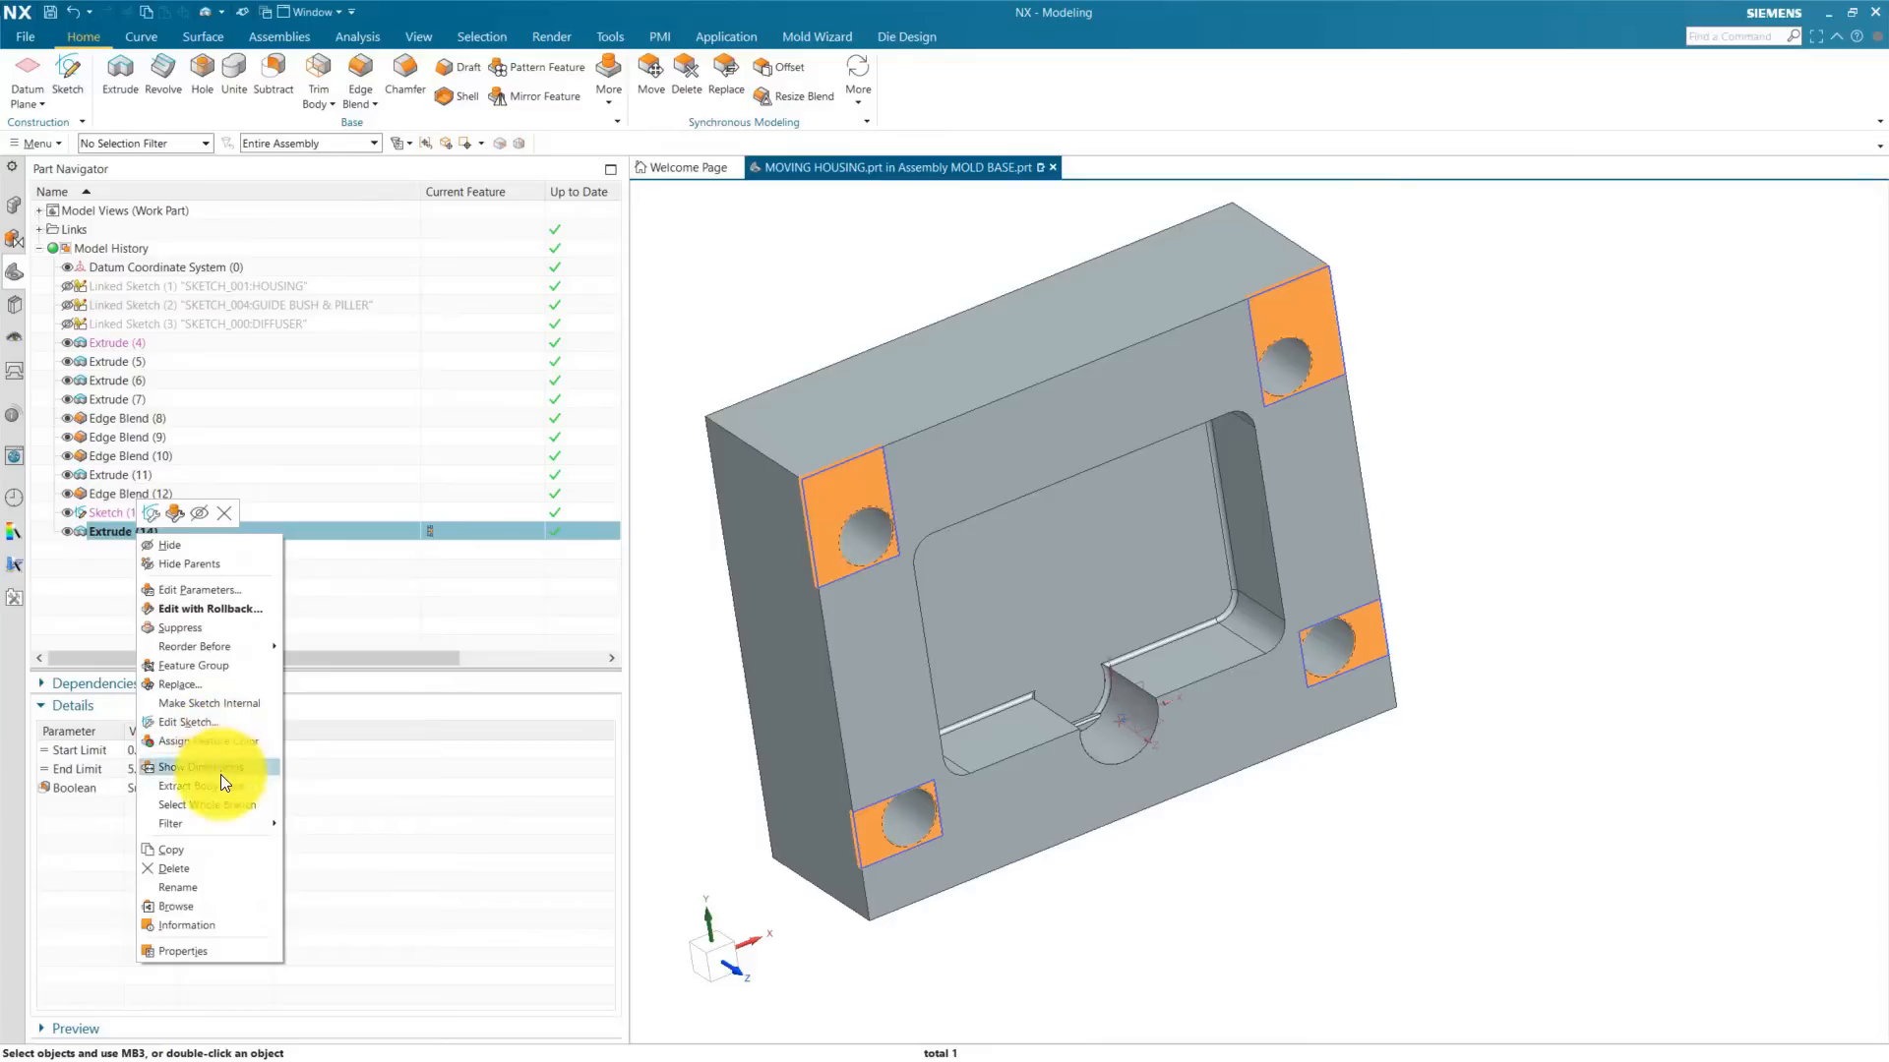
left_click(224, 701)
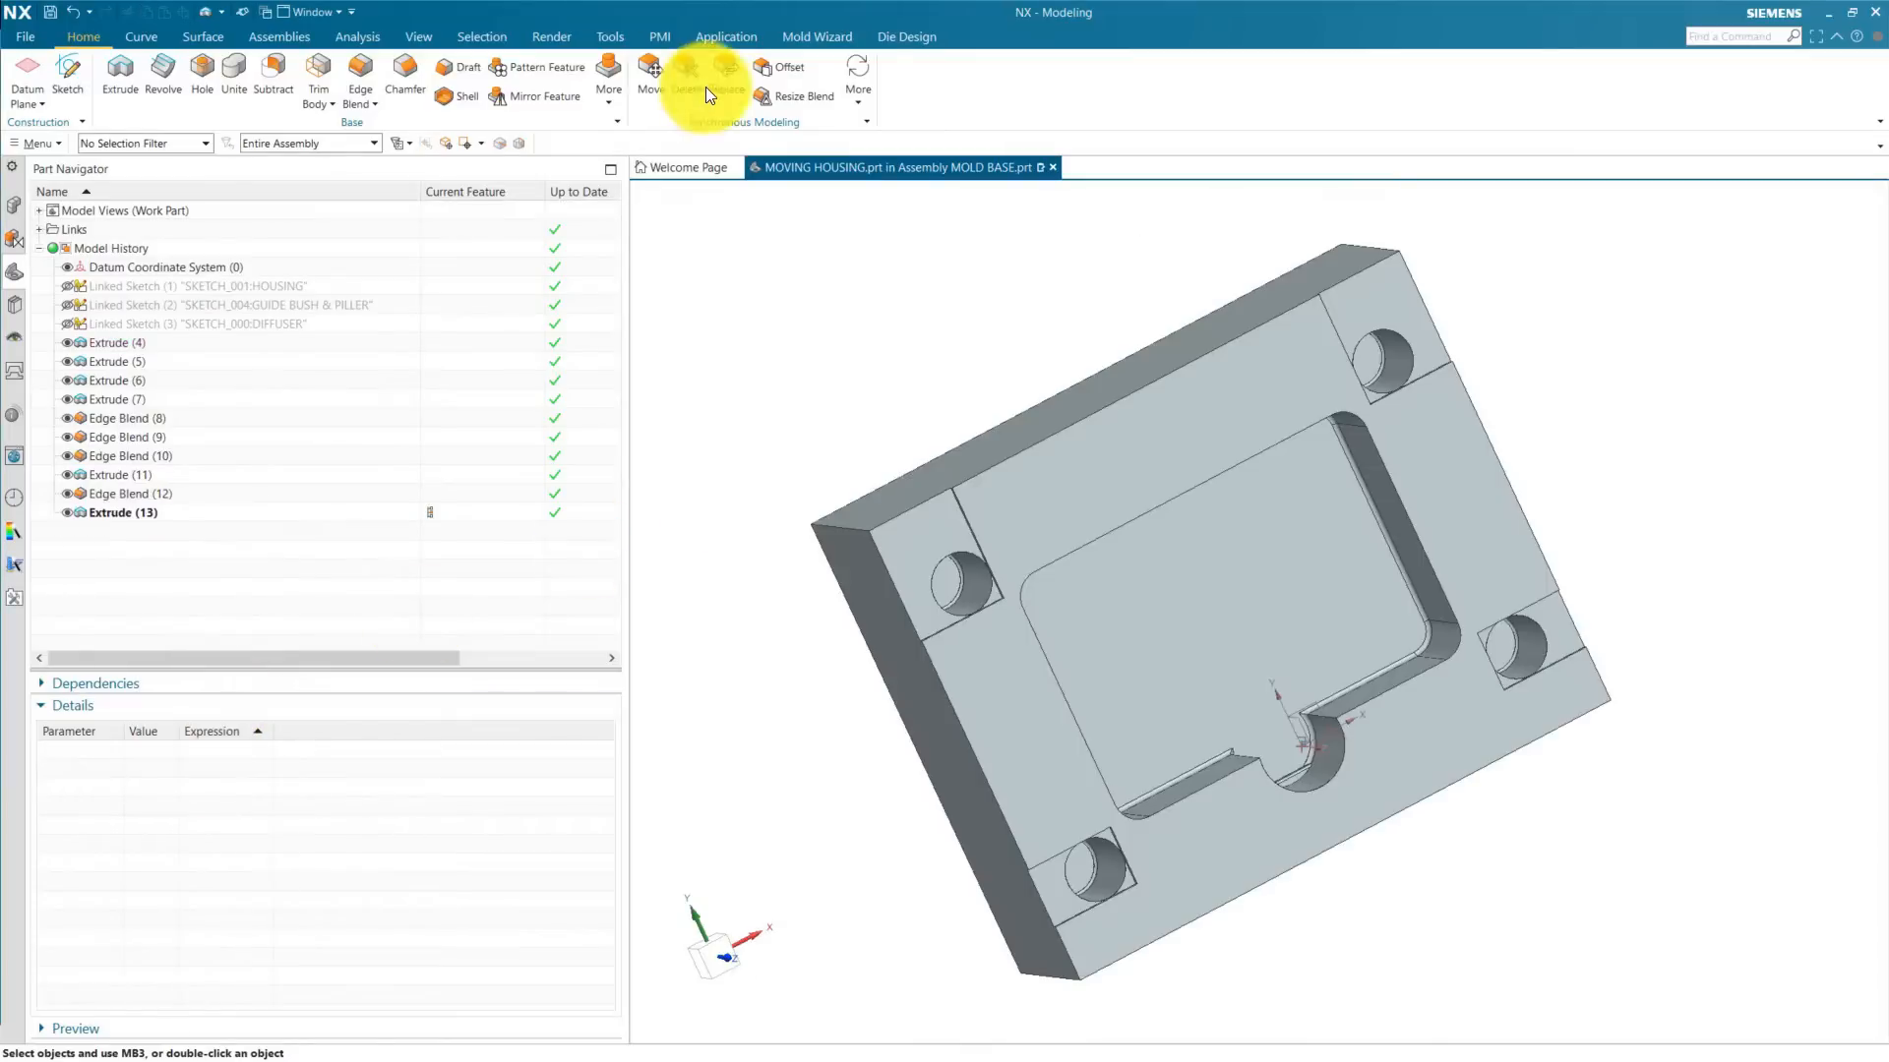
Step: Use Replace Face to replace the six small corner faces beside the guide holes with the housing's main face at 0 mm offset
left_click(726, 89)
scroll(968, 588, "up", 5)
left_click(1054, 610)
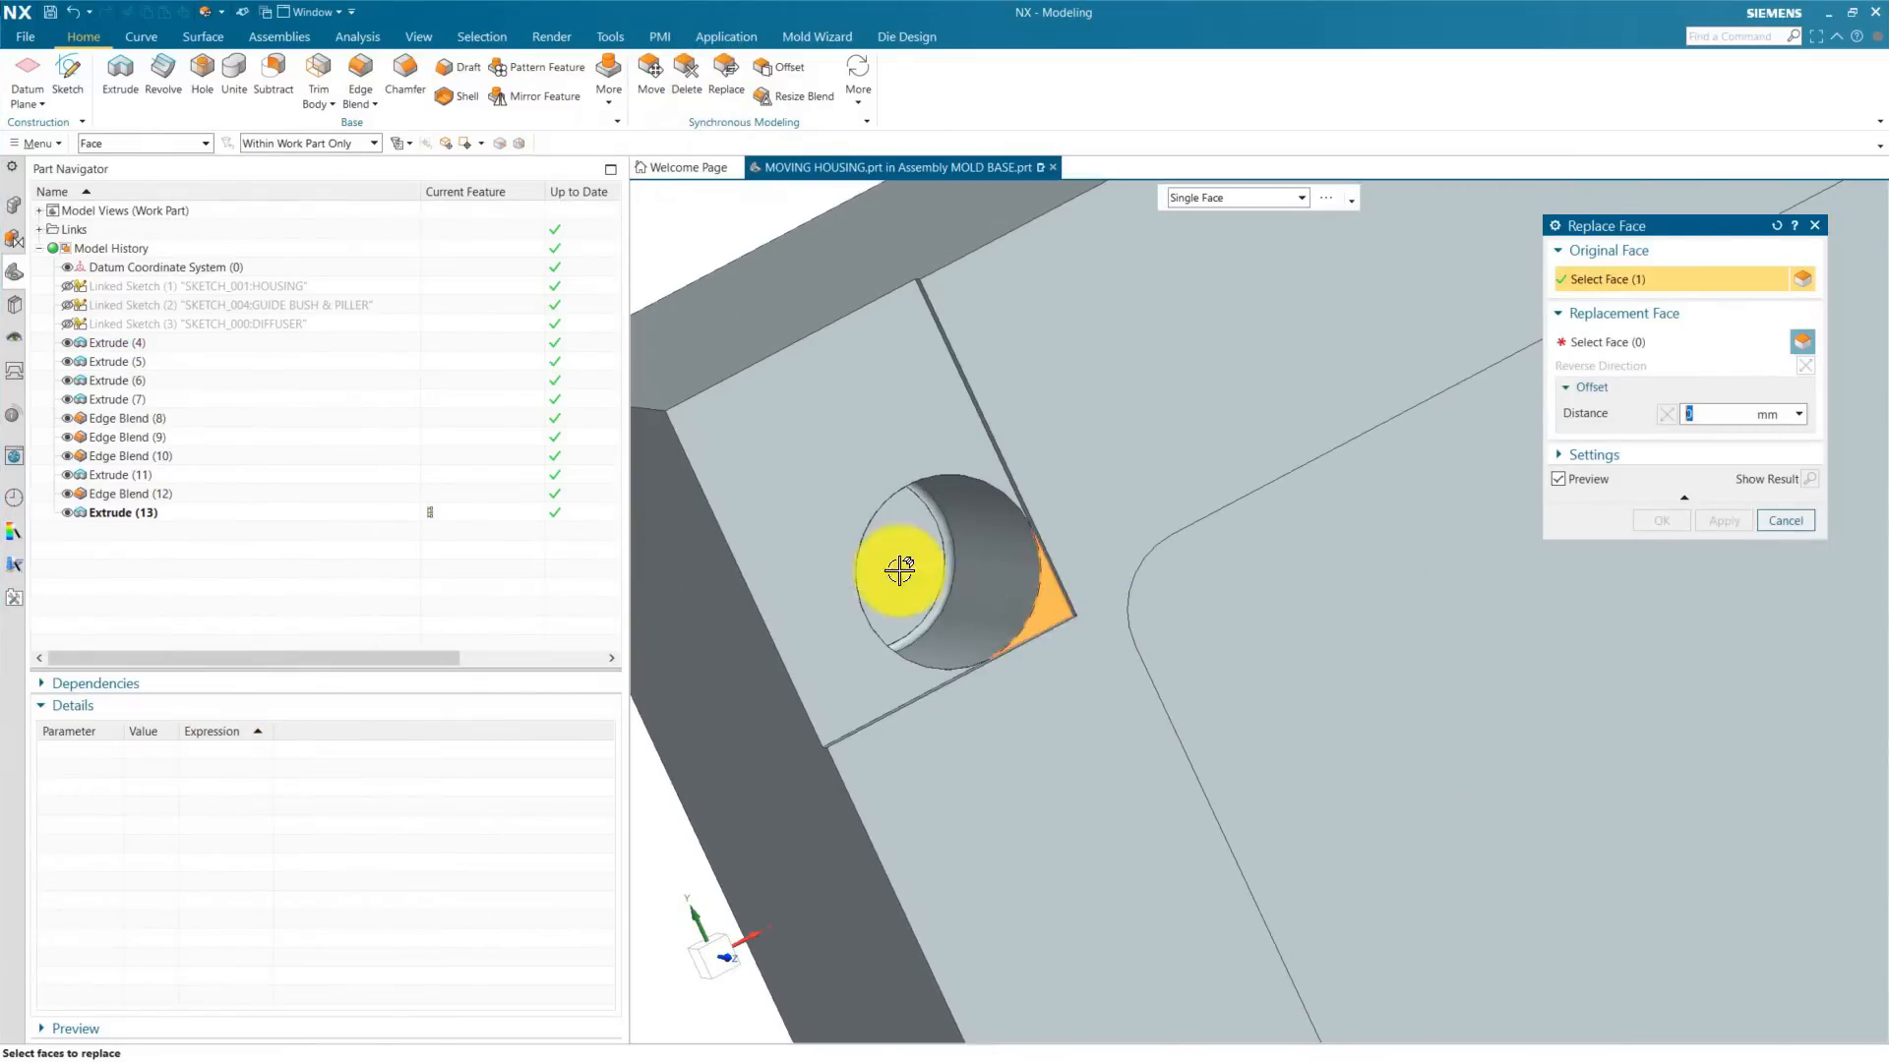
scroll(899, 570, "down", 6)
scroll(1218, 325, "up", 8)
left_click(1219, 326)
scroll(1075, 409, "down", 5)
scroll(1159, 653, "up", 8)
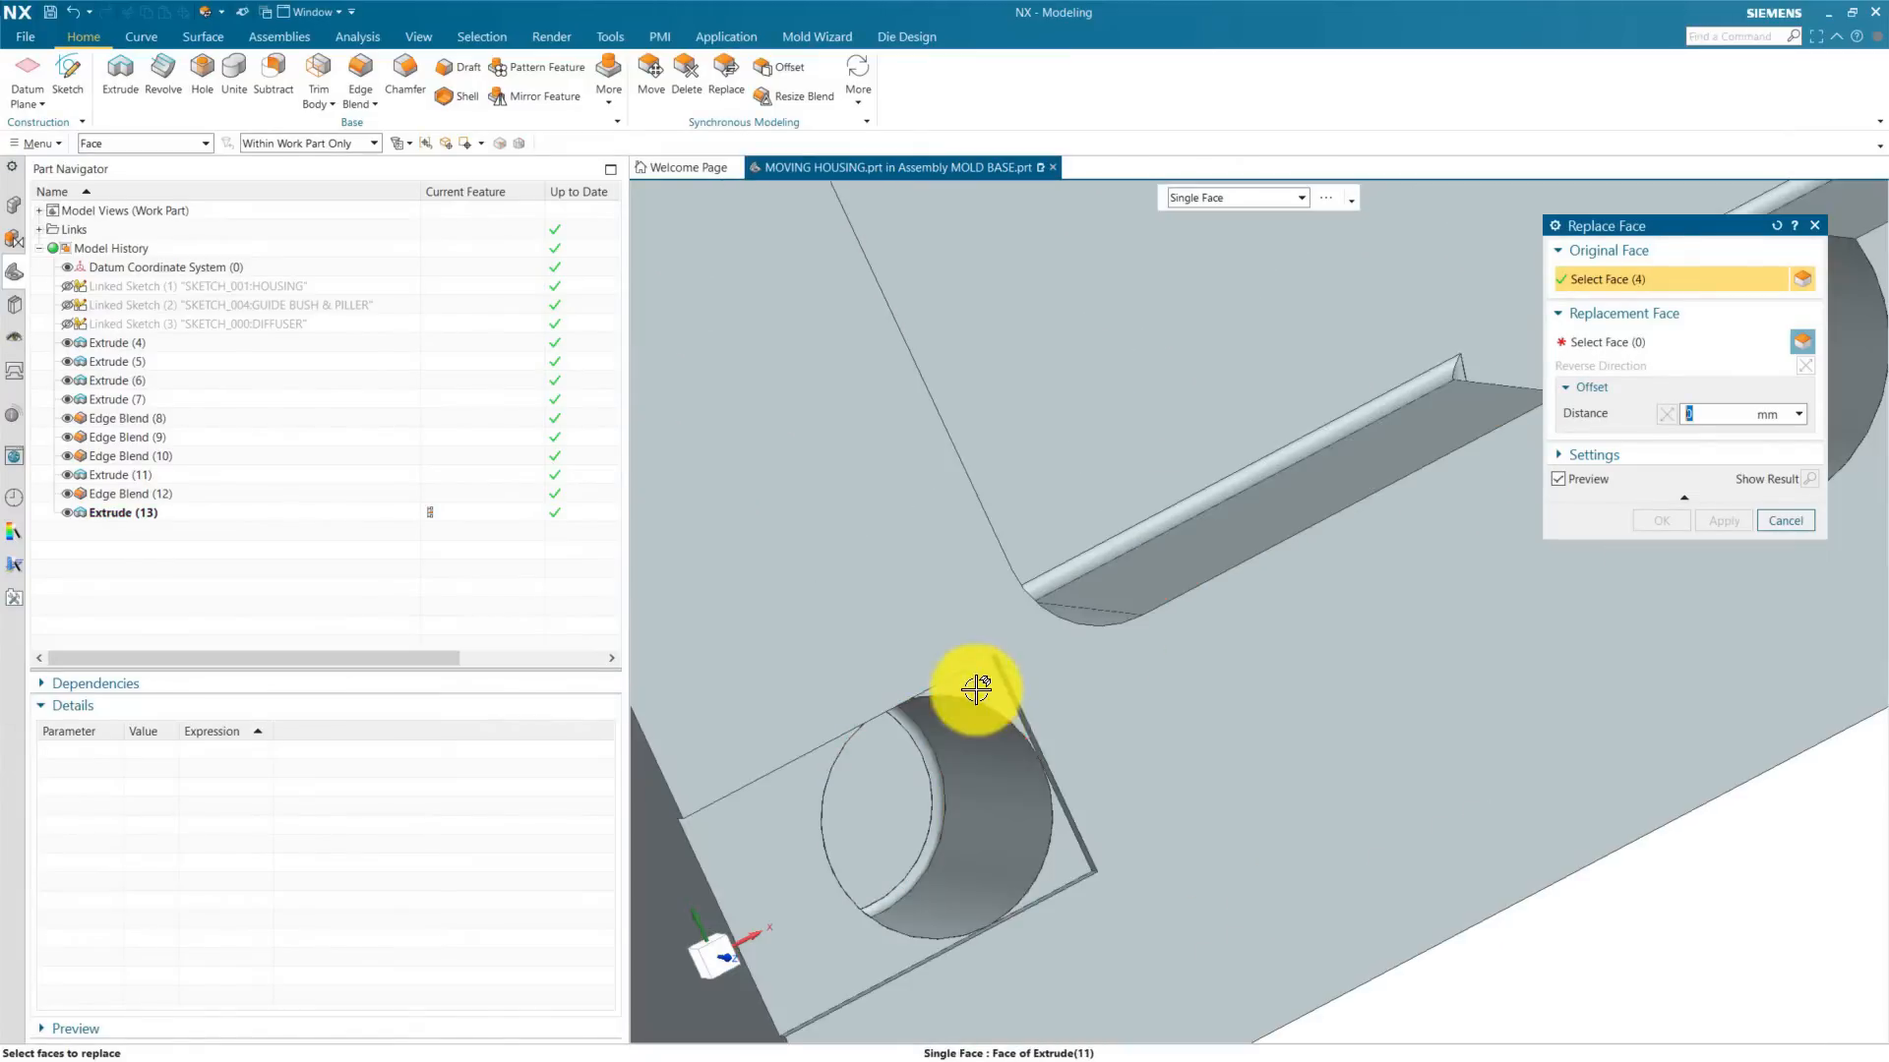
left_click(976, 691)
left_click(1066, 832)
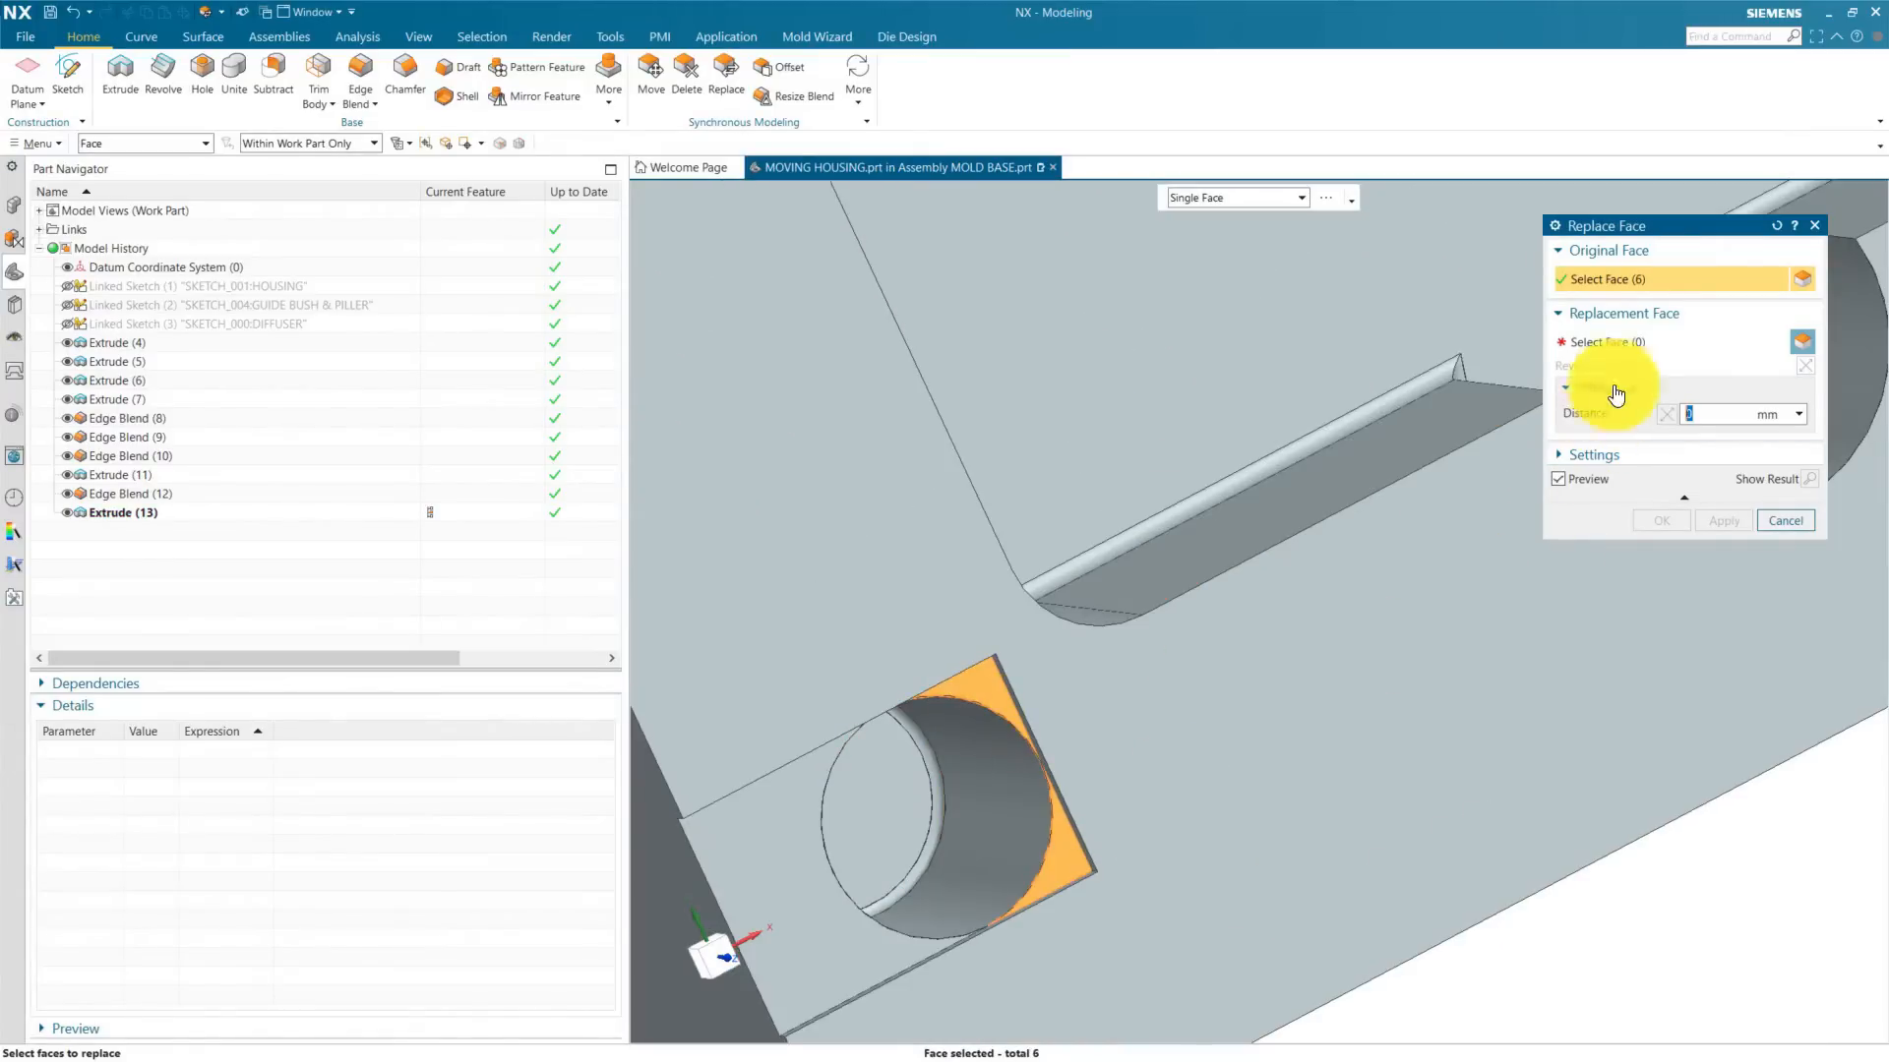
left_click(1617, 342)
scroll(1226, 784, "down", 6)
left_click(1319, 915)
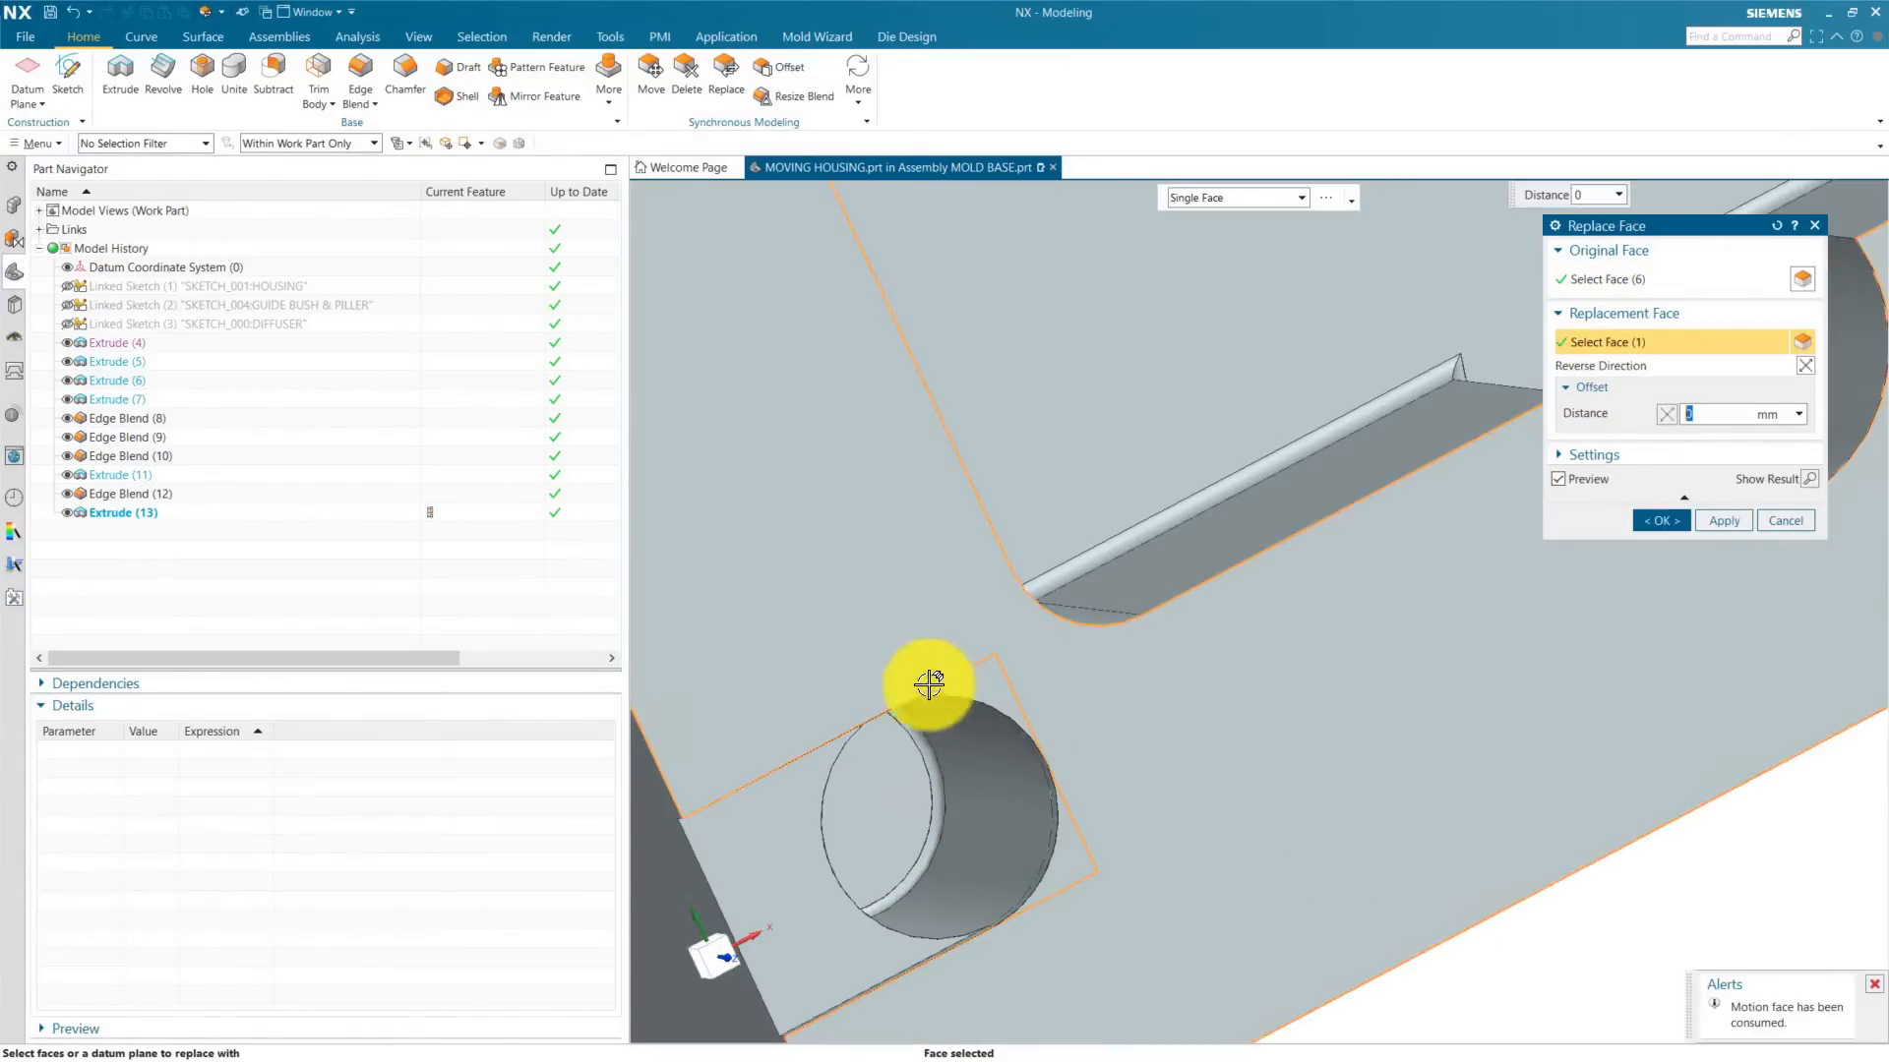
scroll(965, 708, "up", 3)
scroll(1082, 846, "down", 5)
scroll(1201, 906, "up", 8)
left_click(1661, 520)
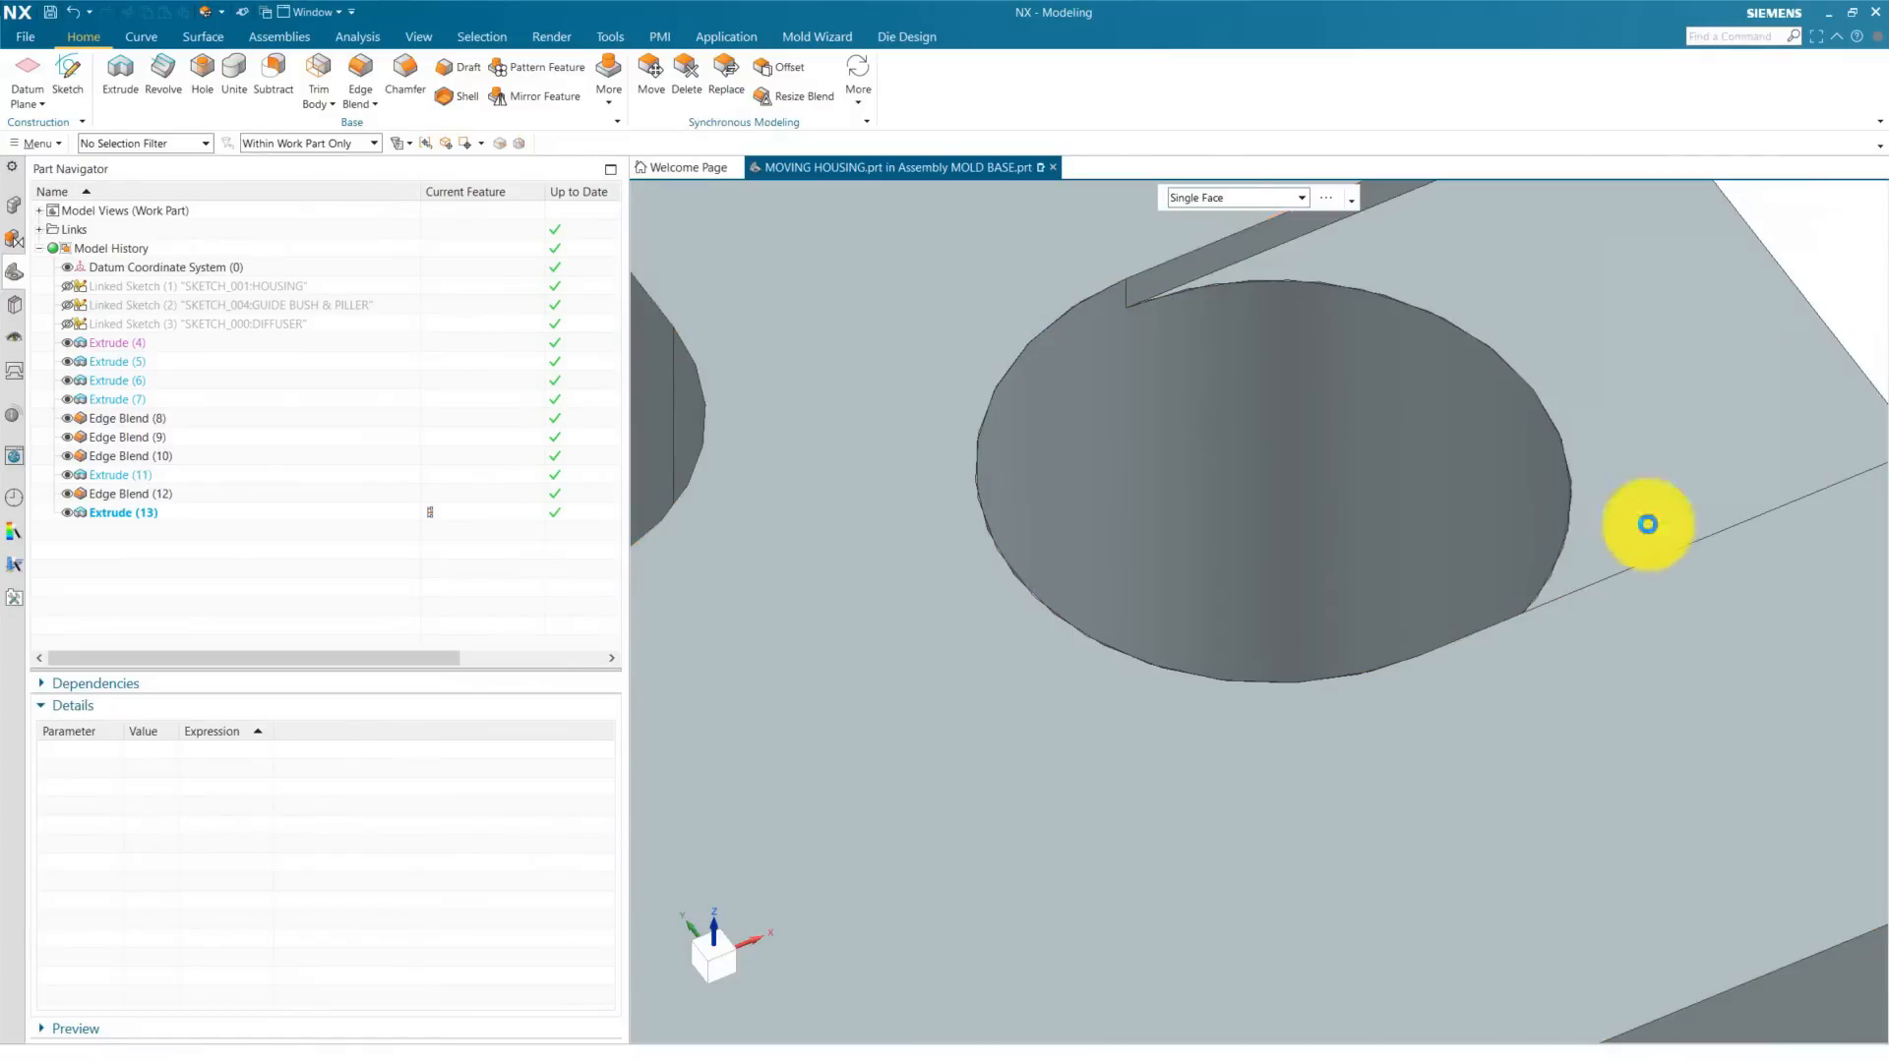
Step: Apply a symmetric chamfer to the four outer vertical corner edges of the moving housing
key("ctrl+f")
left_click(404, 66)
middle_click_drag(772, 699, 847, 777)
left_click(890, 617)
left_click(1221, 316)
middle_click_drag(945, 688, 891, 600)
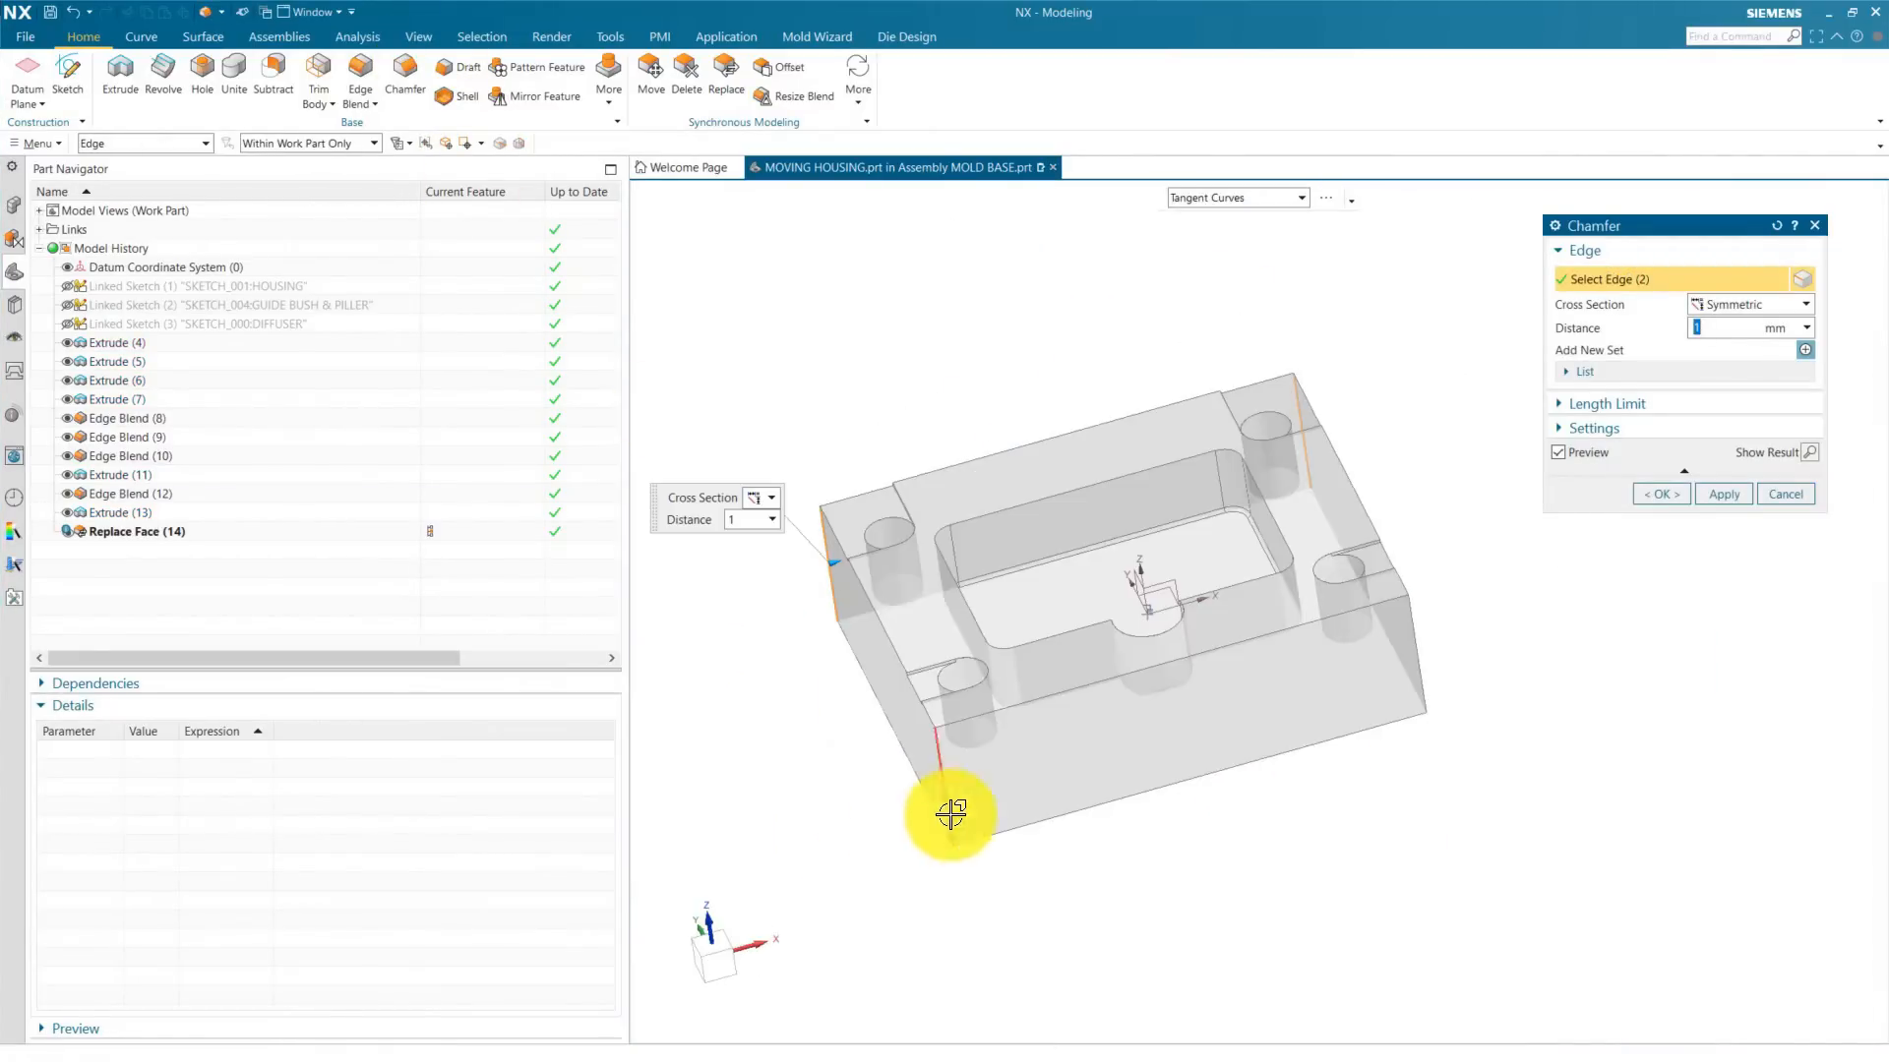
left_click(1669, 494)
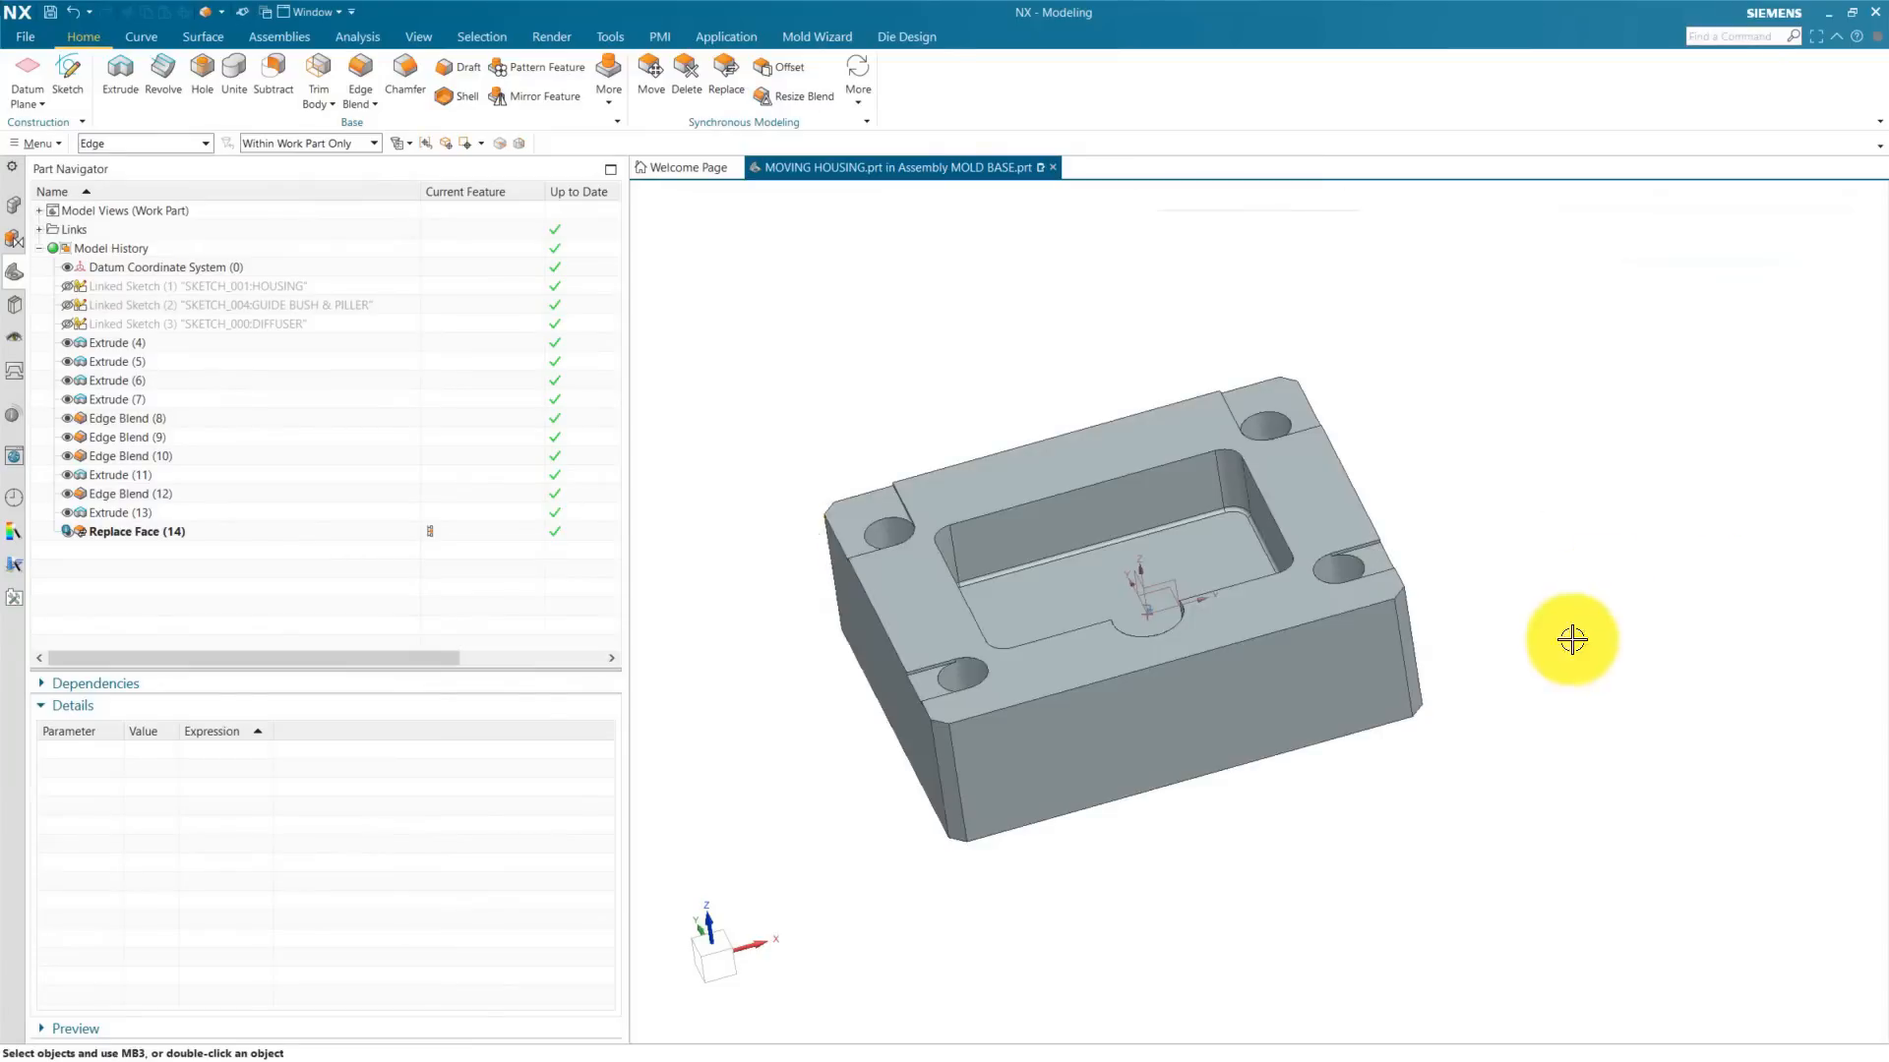
middle_click_drag(1567, 640, 1605, 675)
Step: Show FIX HOUSING in the assembly and apply a symmetric 20 mm chamfer to its four corner edges
left_click(15, 207)
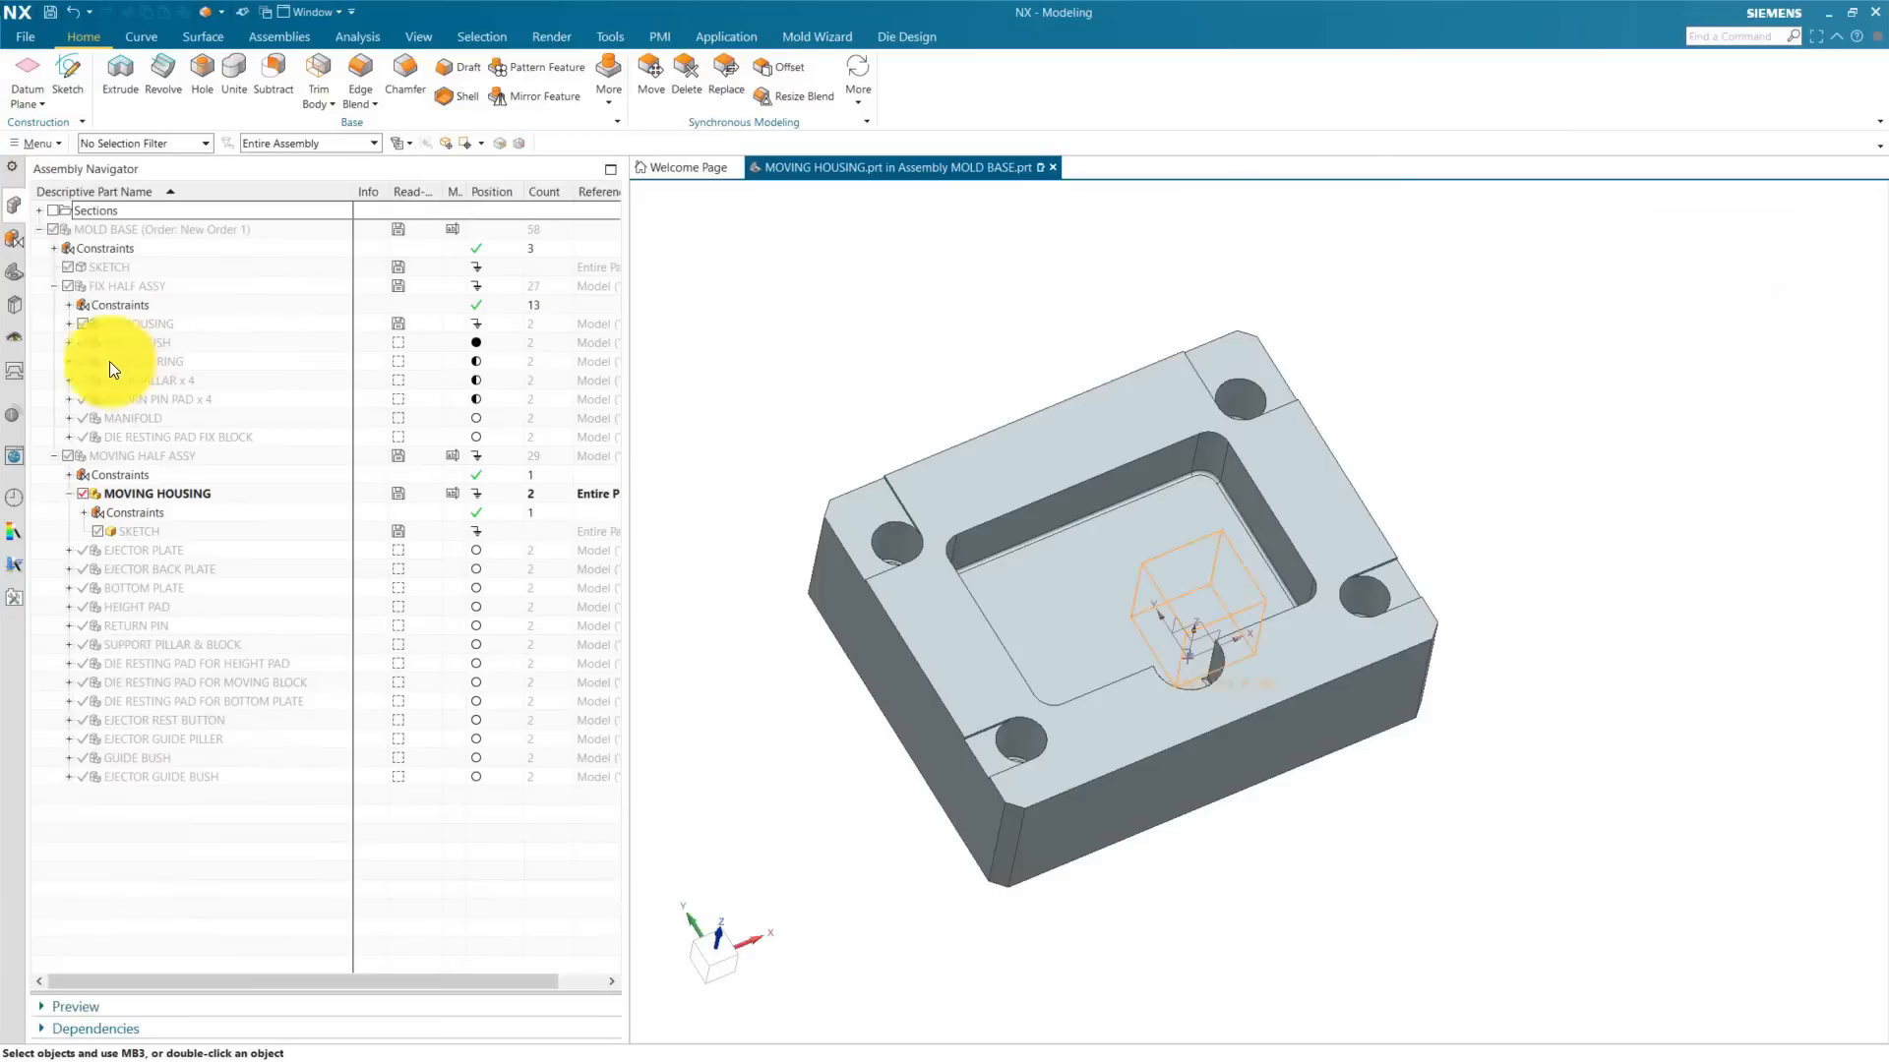
left_click(83, 325)
middle_click_drag(650, 630, 774, 485)
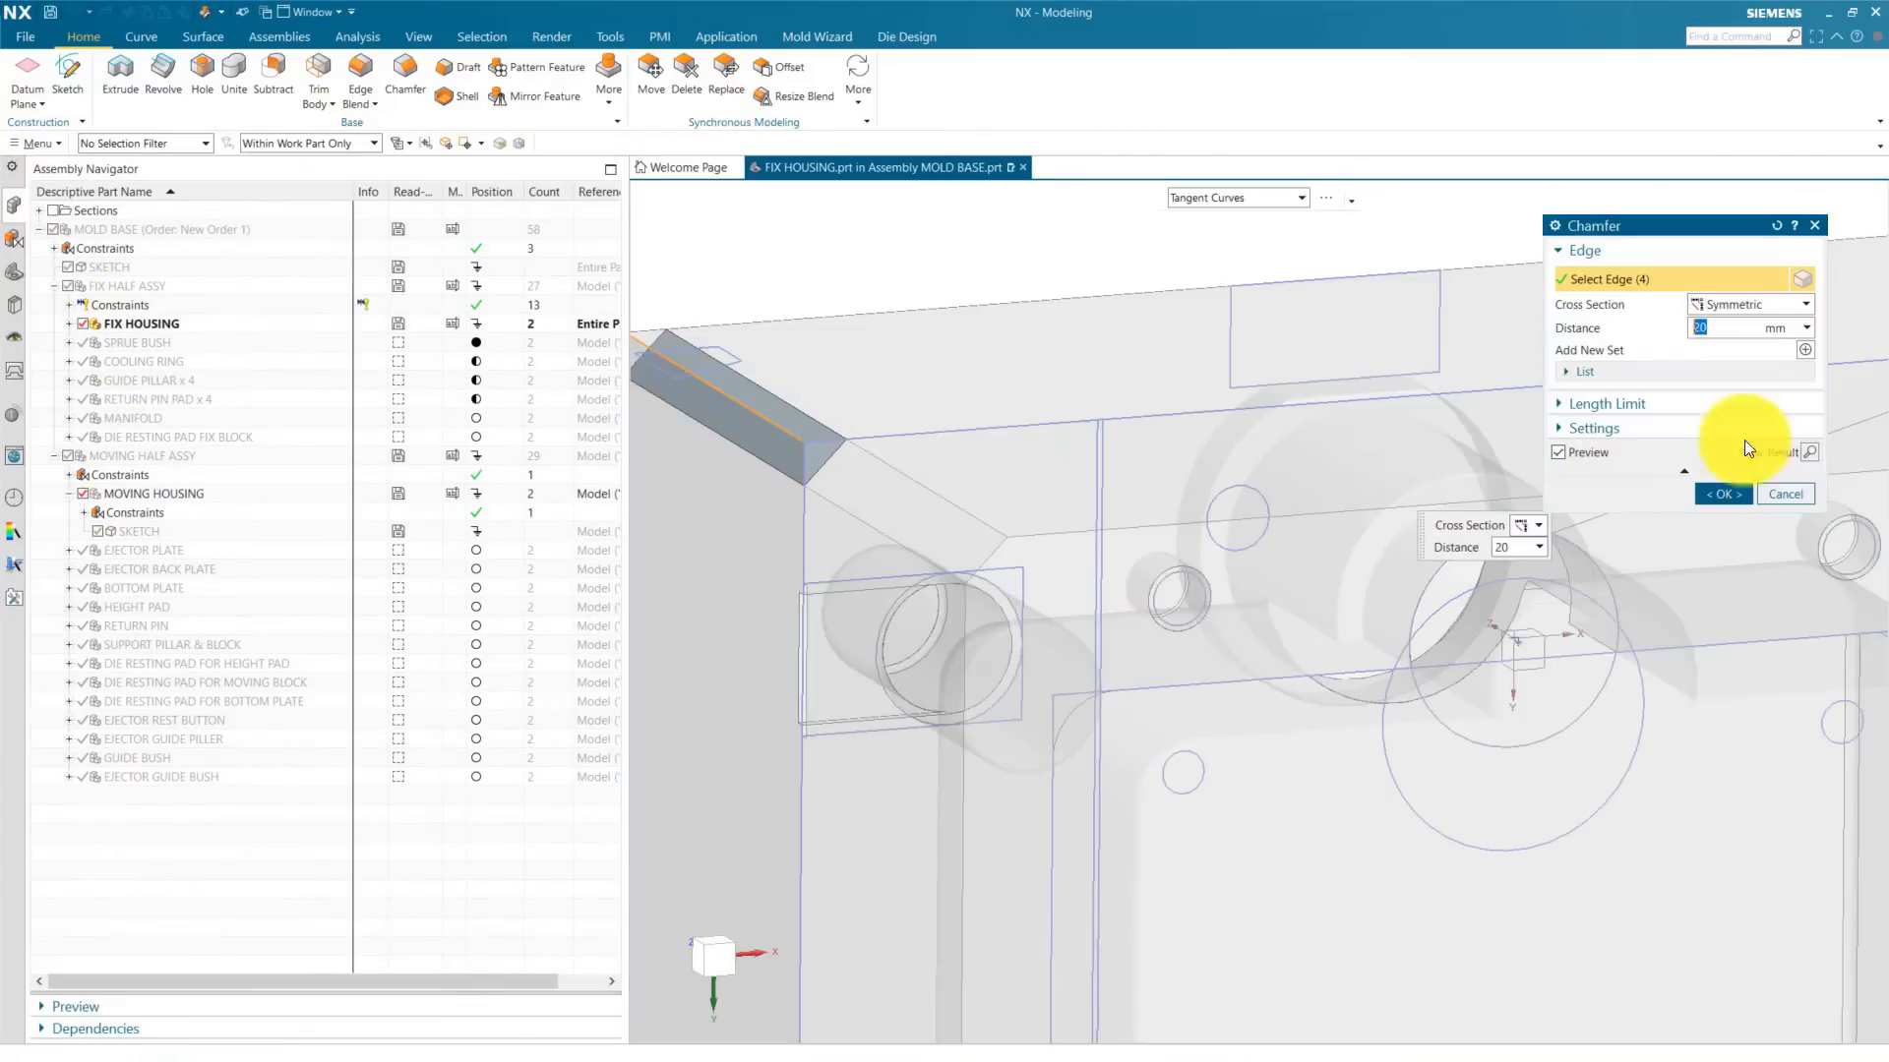
left_click(1739, 494)
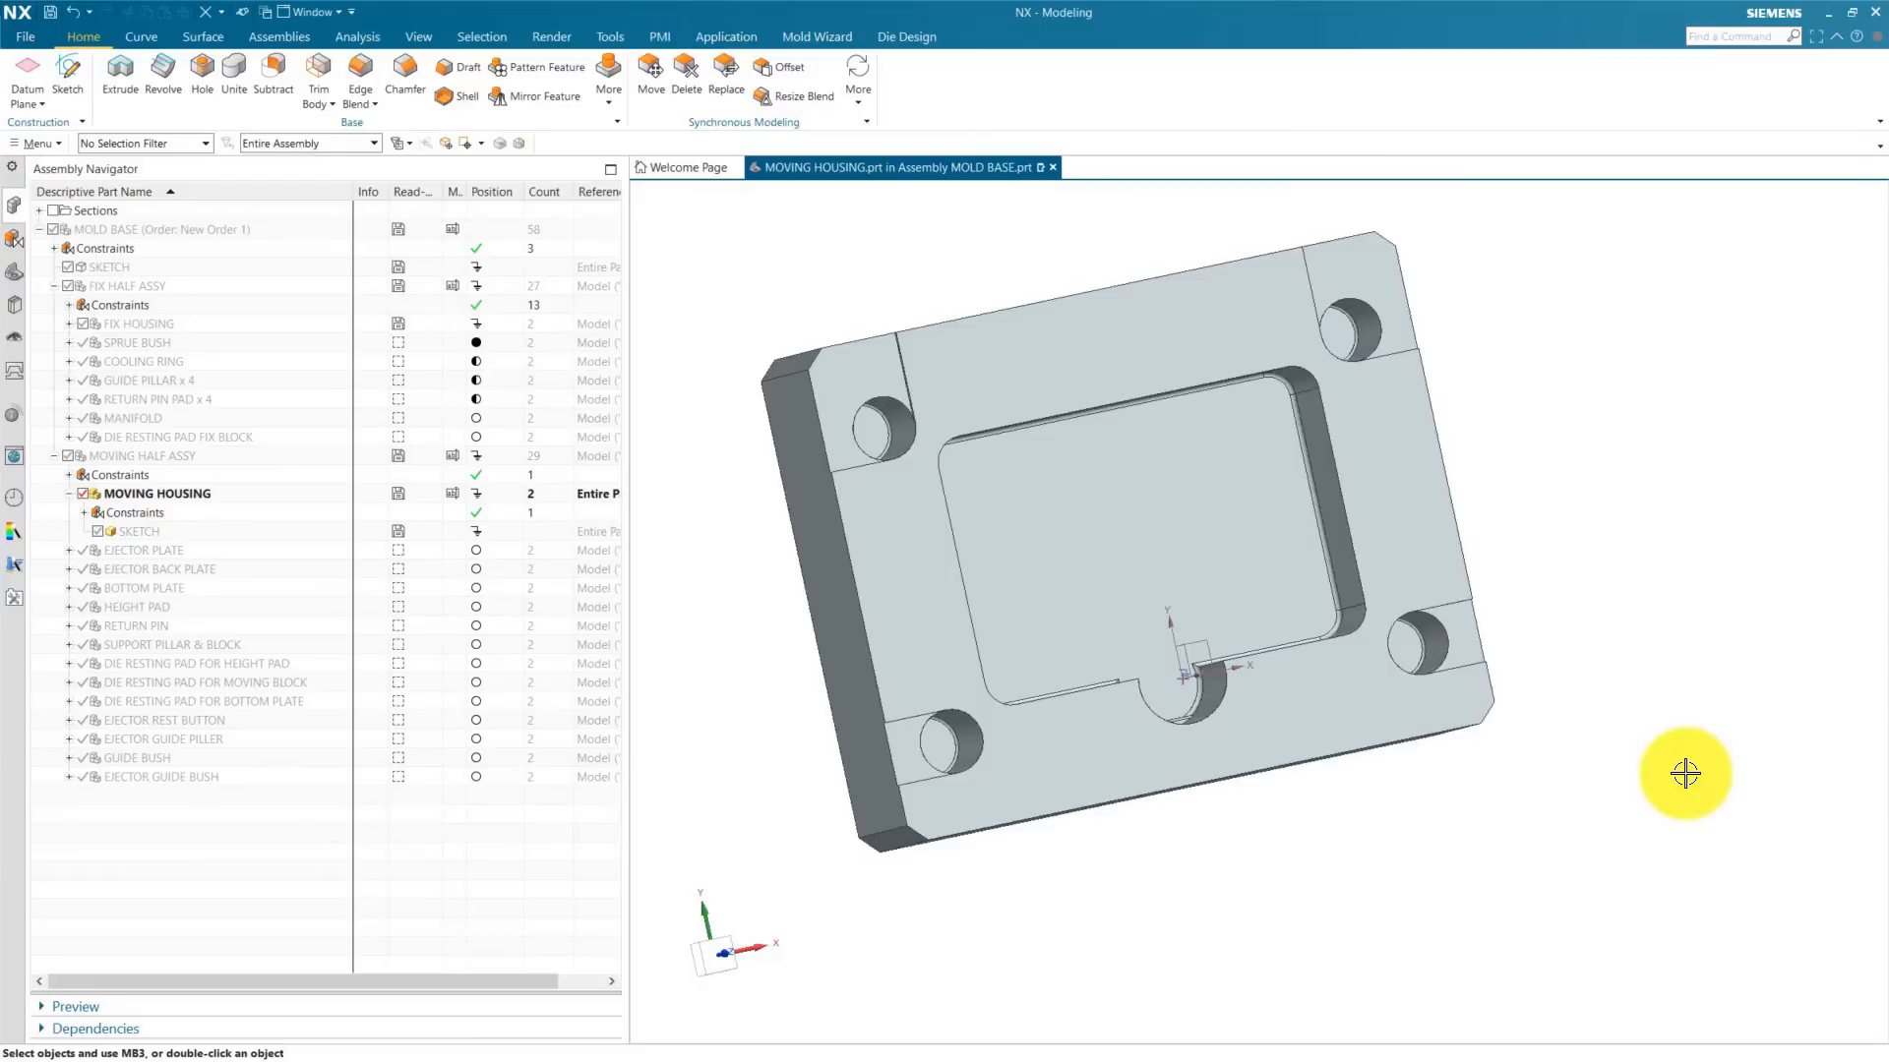
Step: Create a sketch on the floor face inside the upper-left guide hole of the moving housing, with the X-axis as horizontal reference
scroll(861, 433, "up", 2)
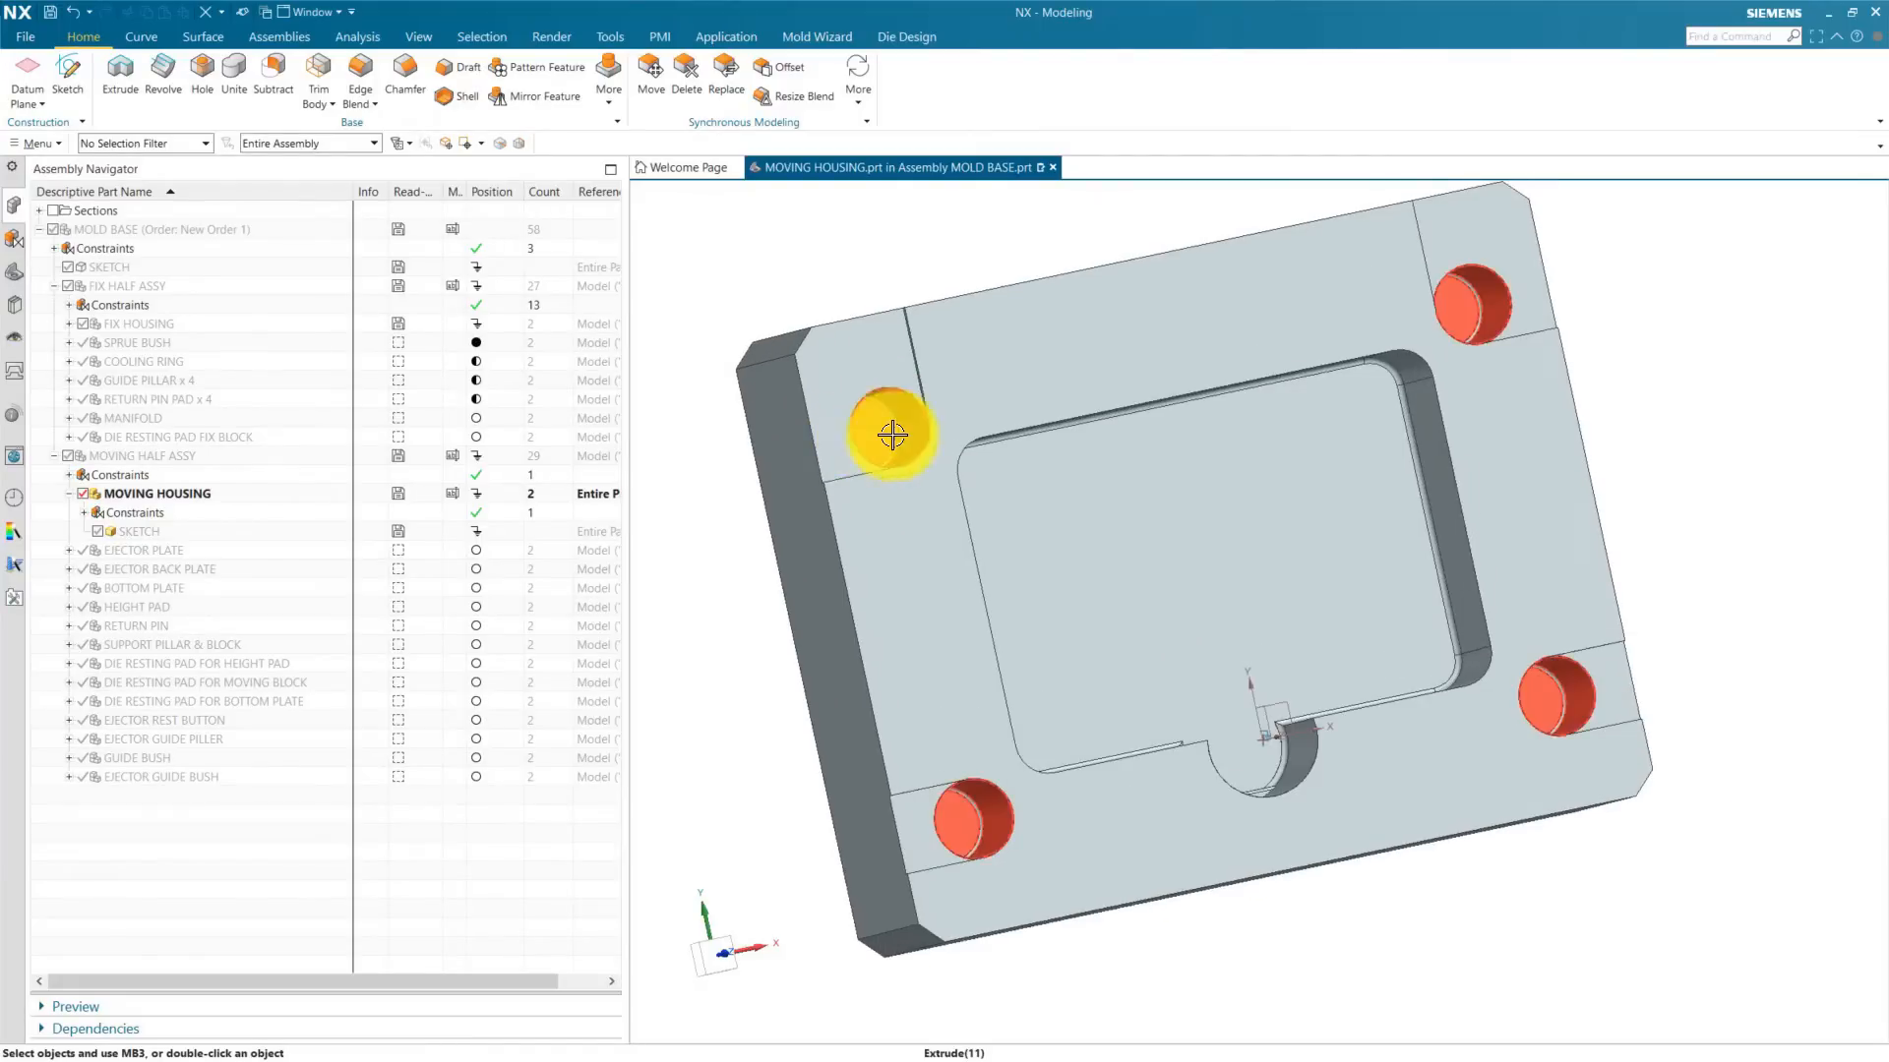
left_click(14, 278)
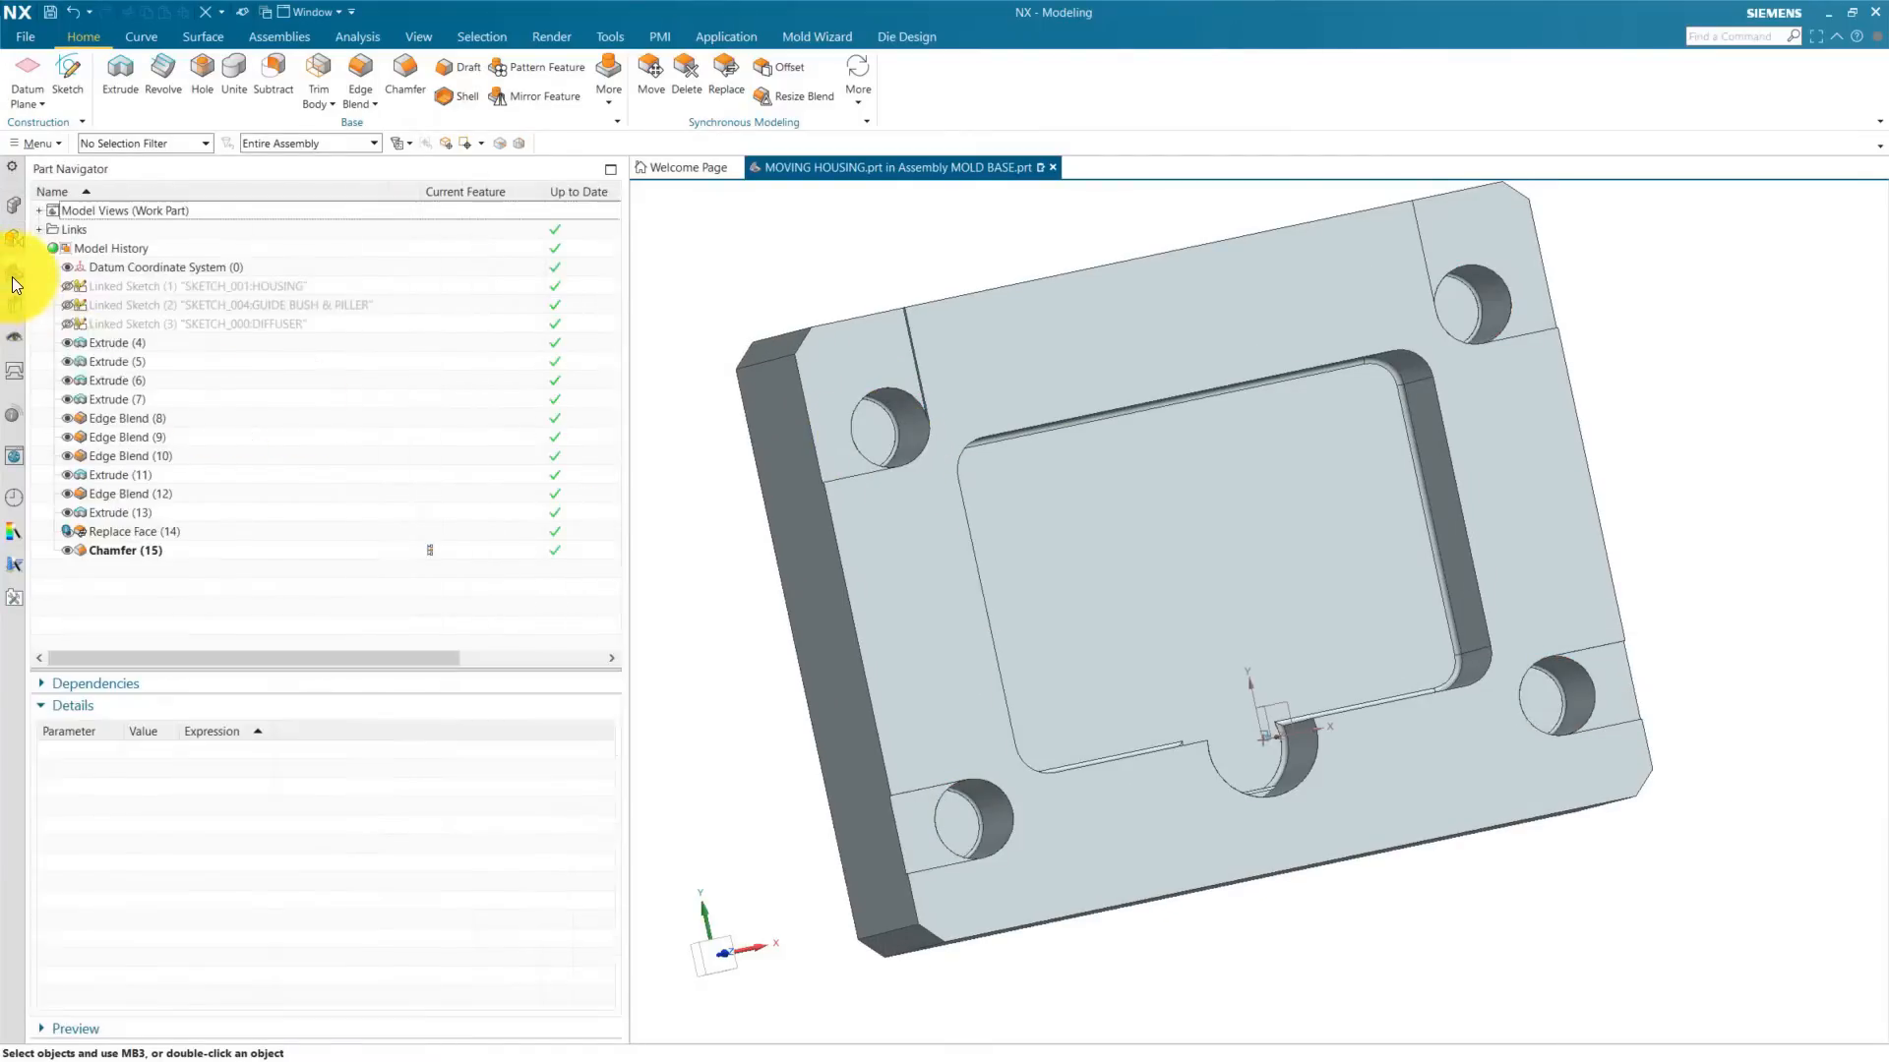
scroll(1125, 587, "down", 3)
mouse_move(1172, 783)
middle_mouse_down()
mouse_move(1171, 806)
mouse_move(1210, 806)
mouse_move(1164, 764)
middle_mouse_up()
scroll(906, 451, "up", 2)
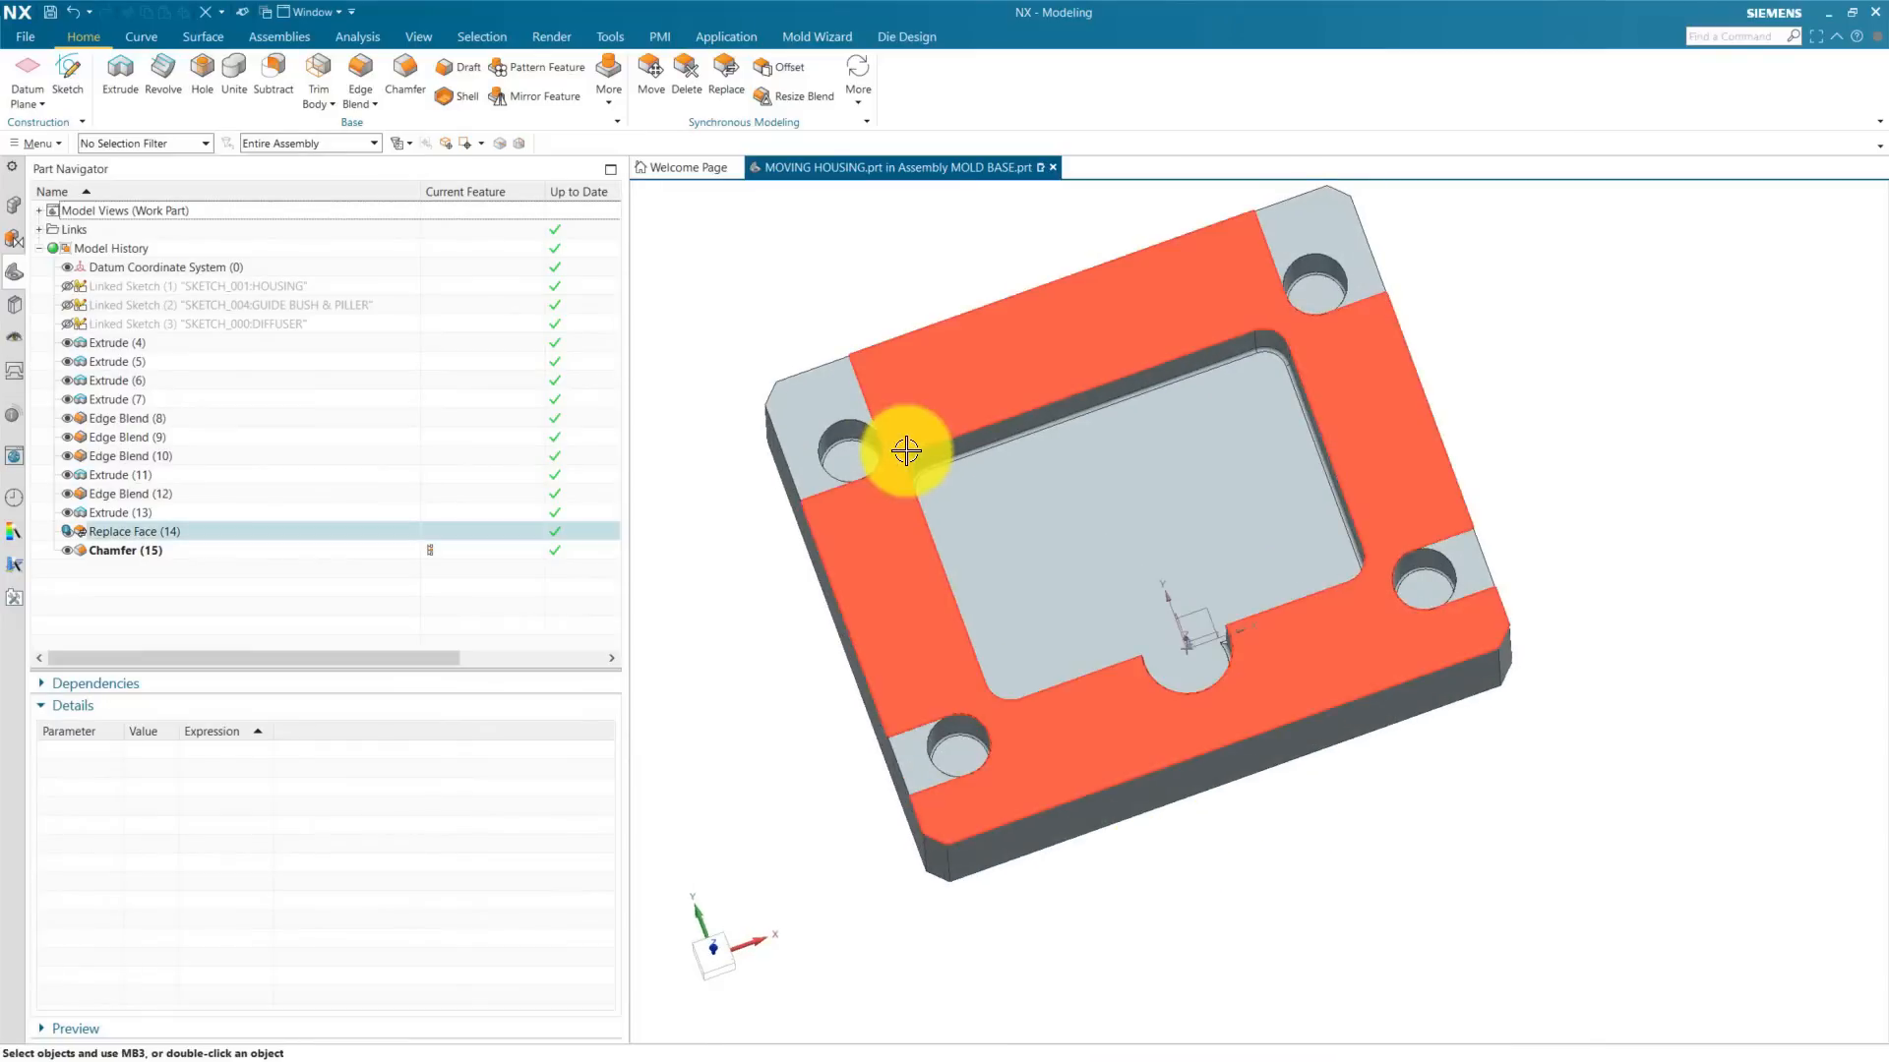
scroll(889, 454, "down", 2)
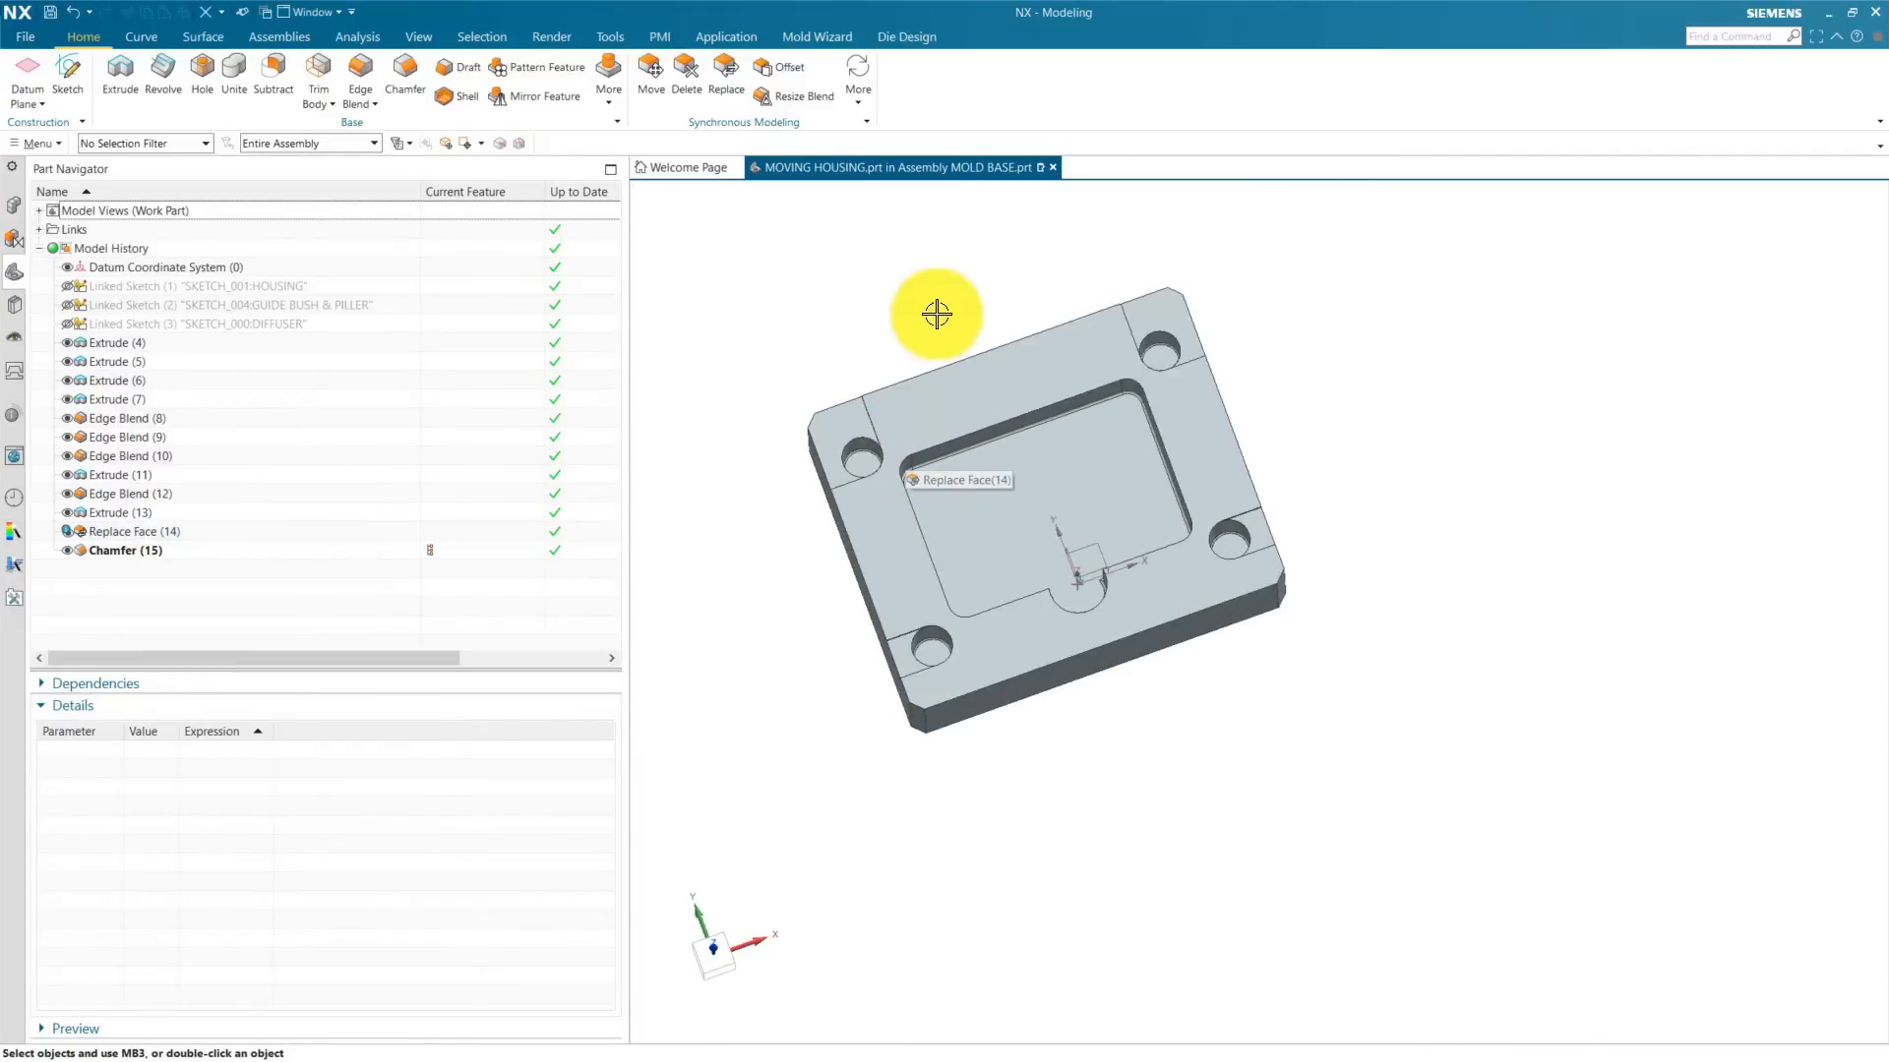
left_click(77, 101)
scroll(863, 460, "up", 2)
left_click(863, 460)
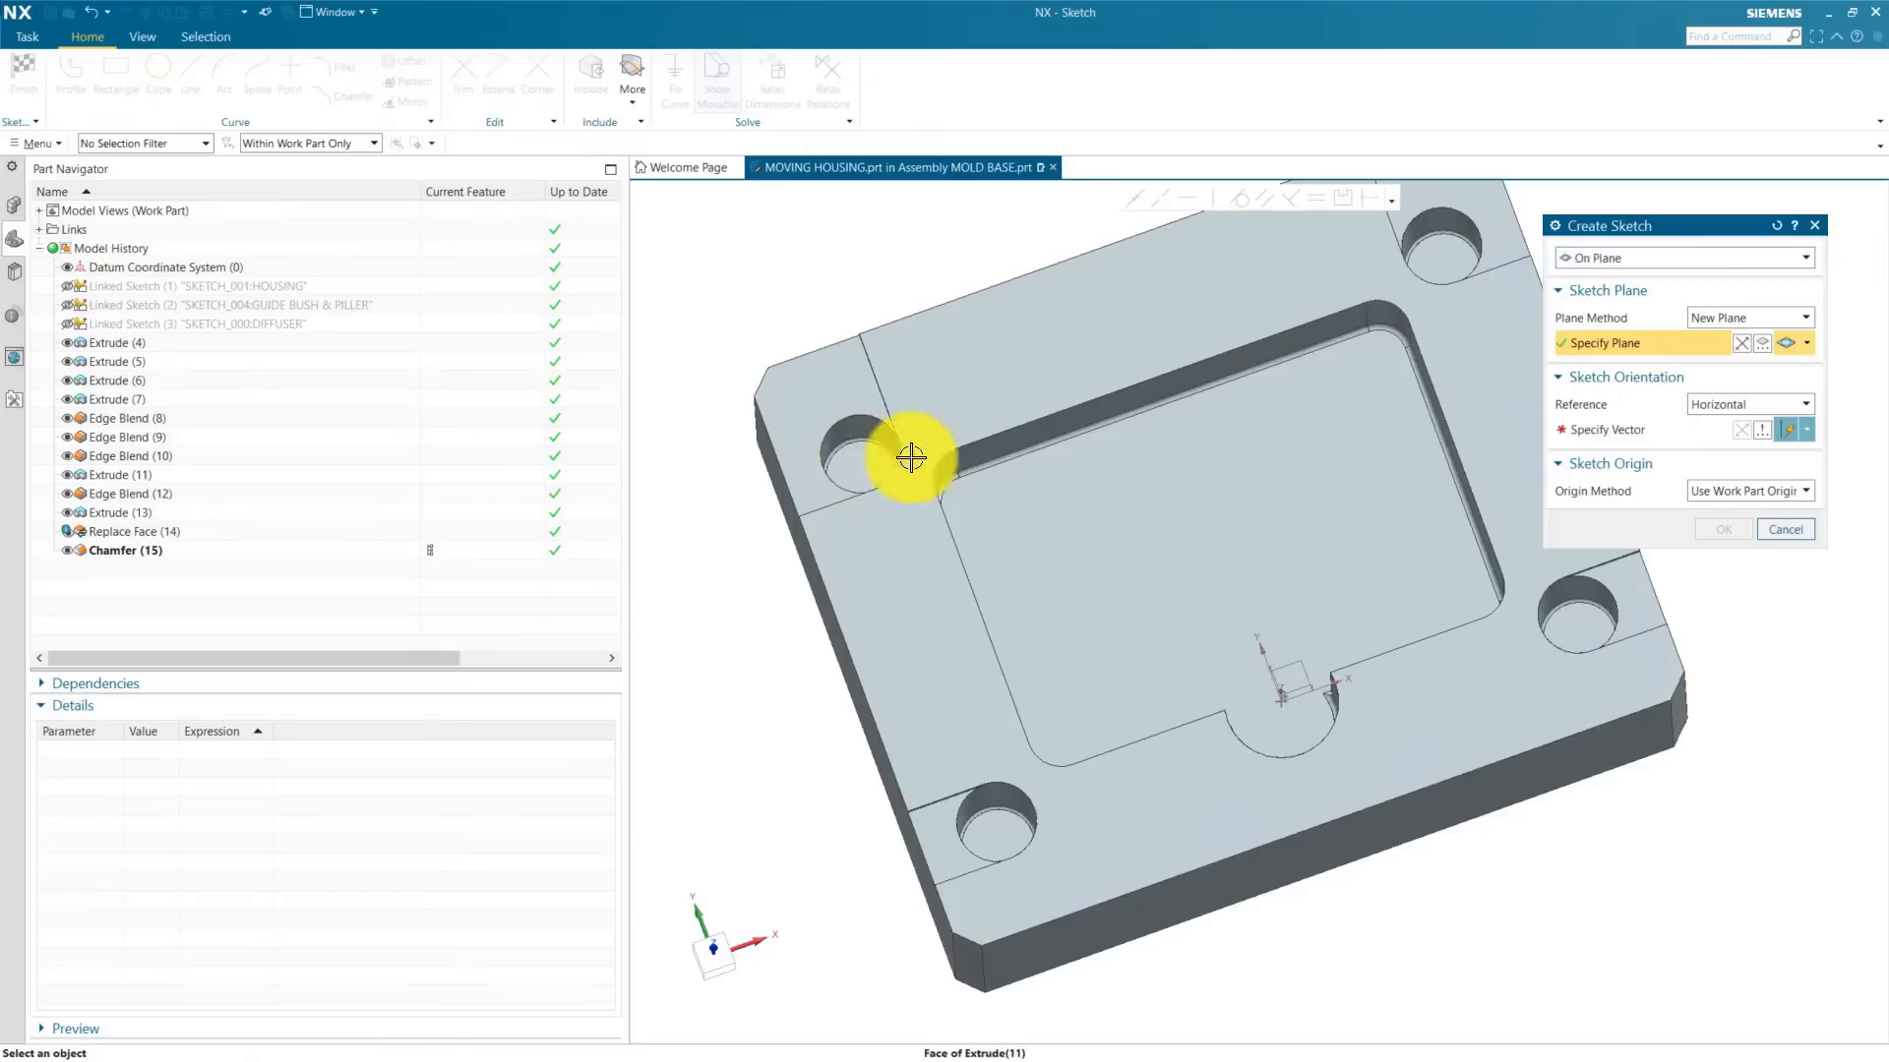
left_click(1313, 598)
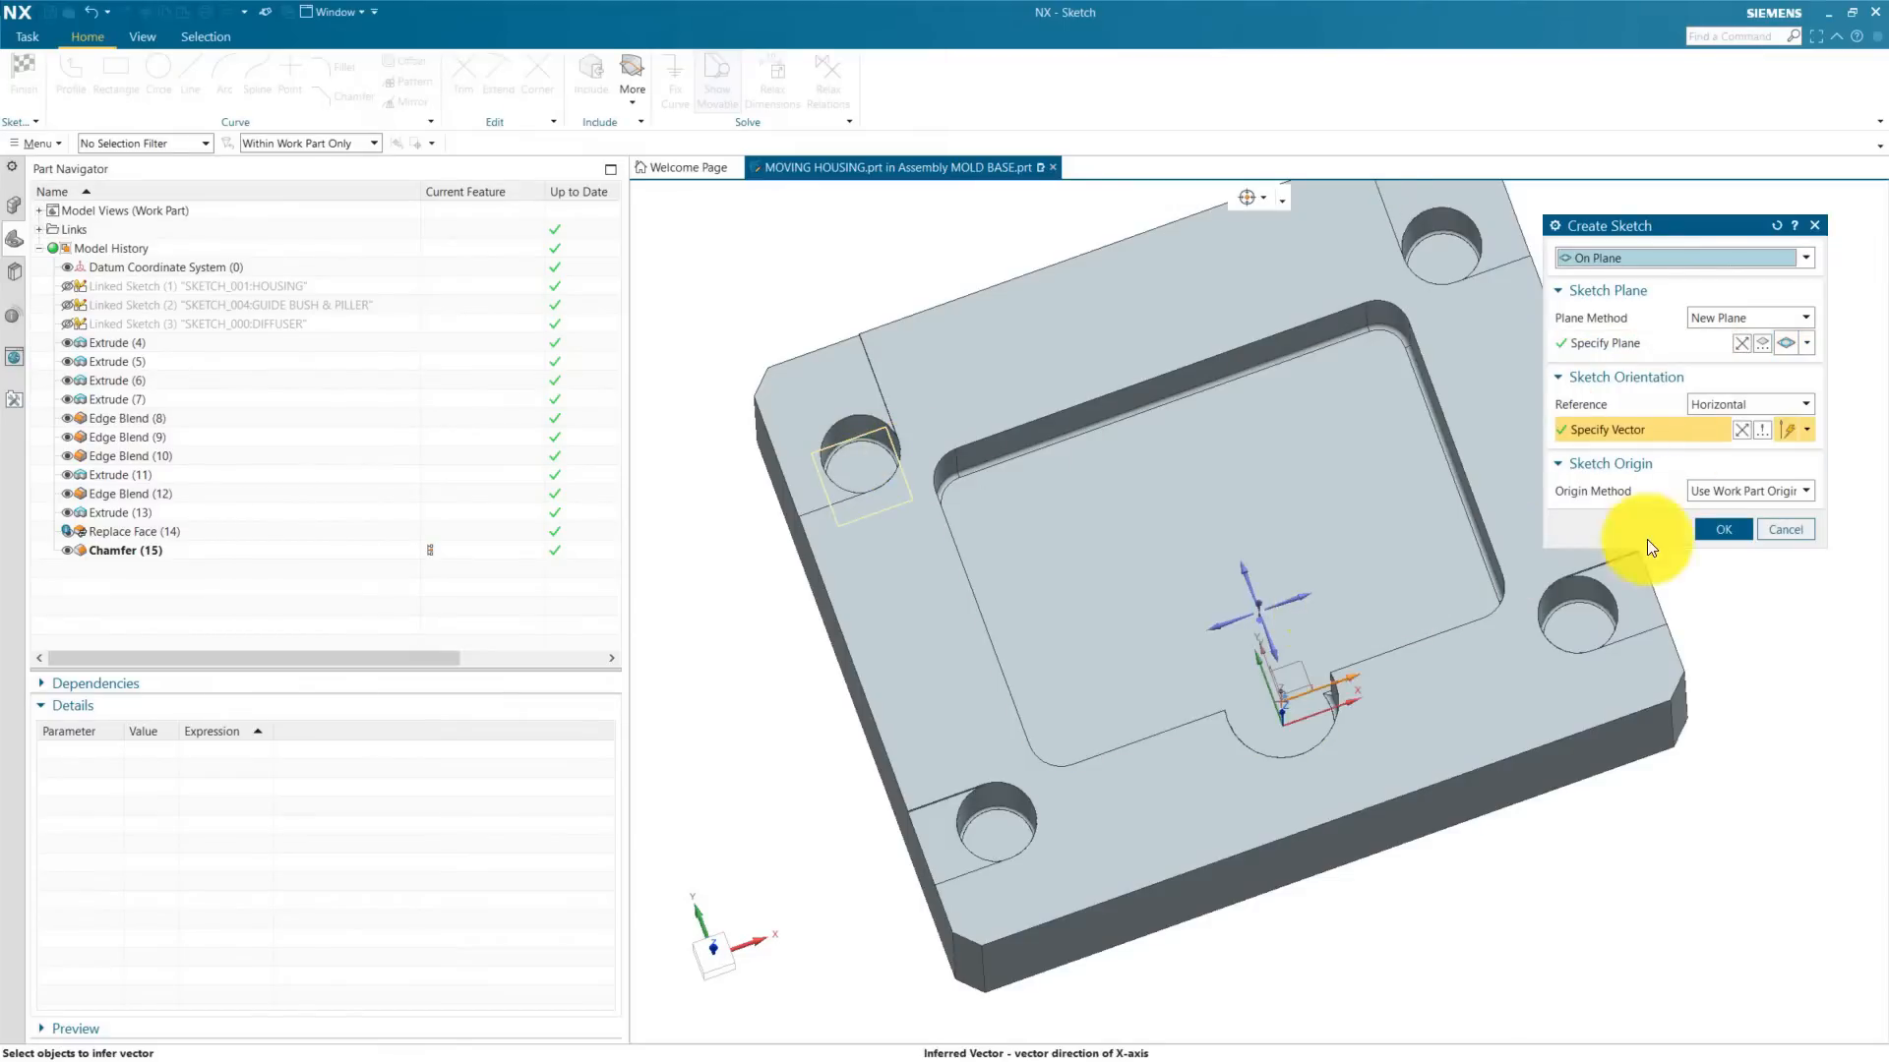
left_click(1723, 529)
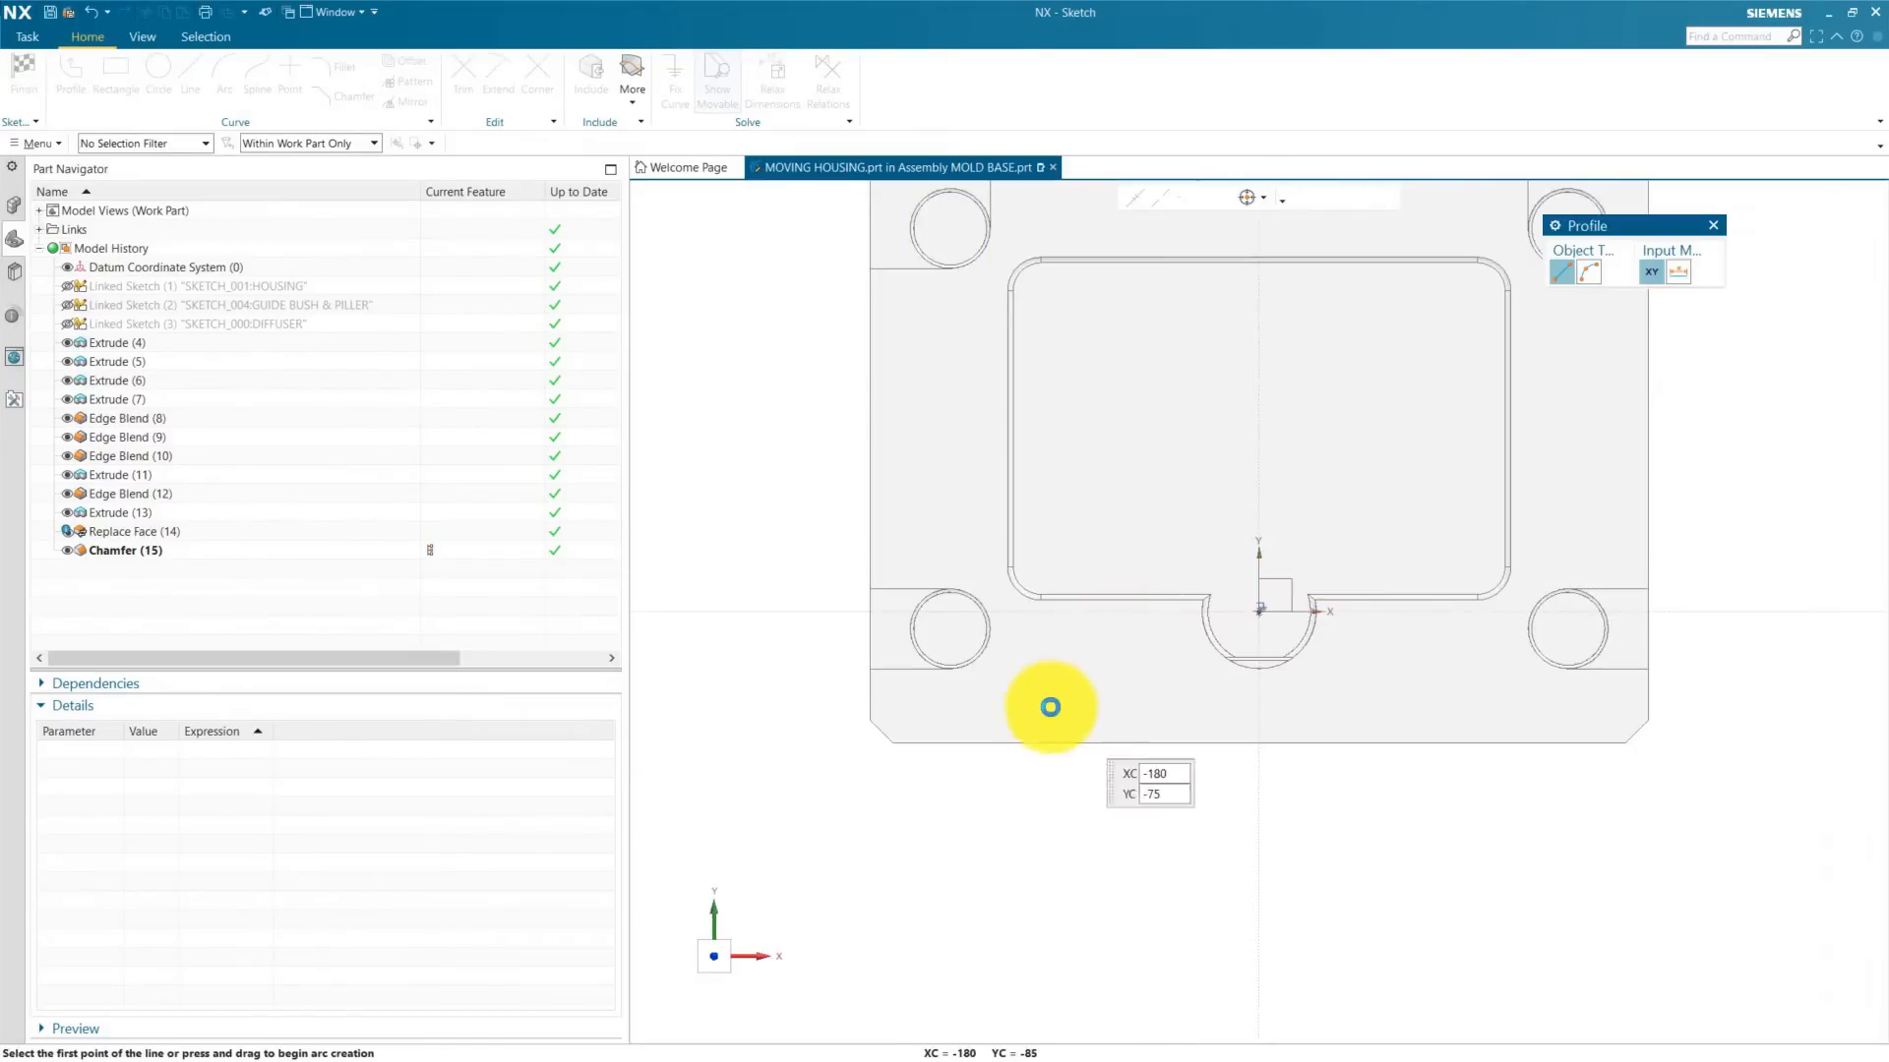
Step: Include the circular edges of all four guide holes in the sketch
scroll(1000, 452, "up", 5)
left_click(591, 74)
left_click(1012, 351)
left_click(1726, 331)
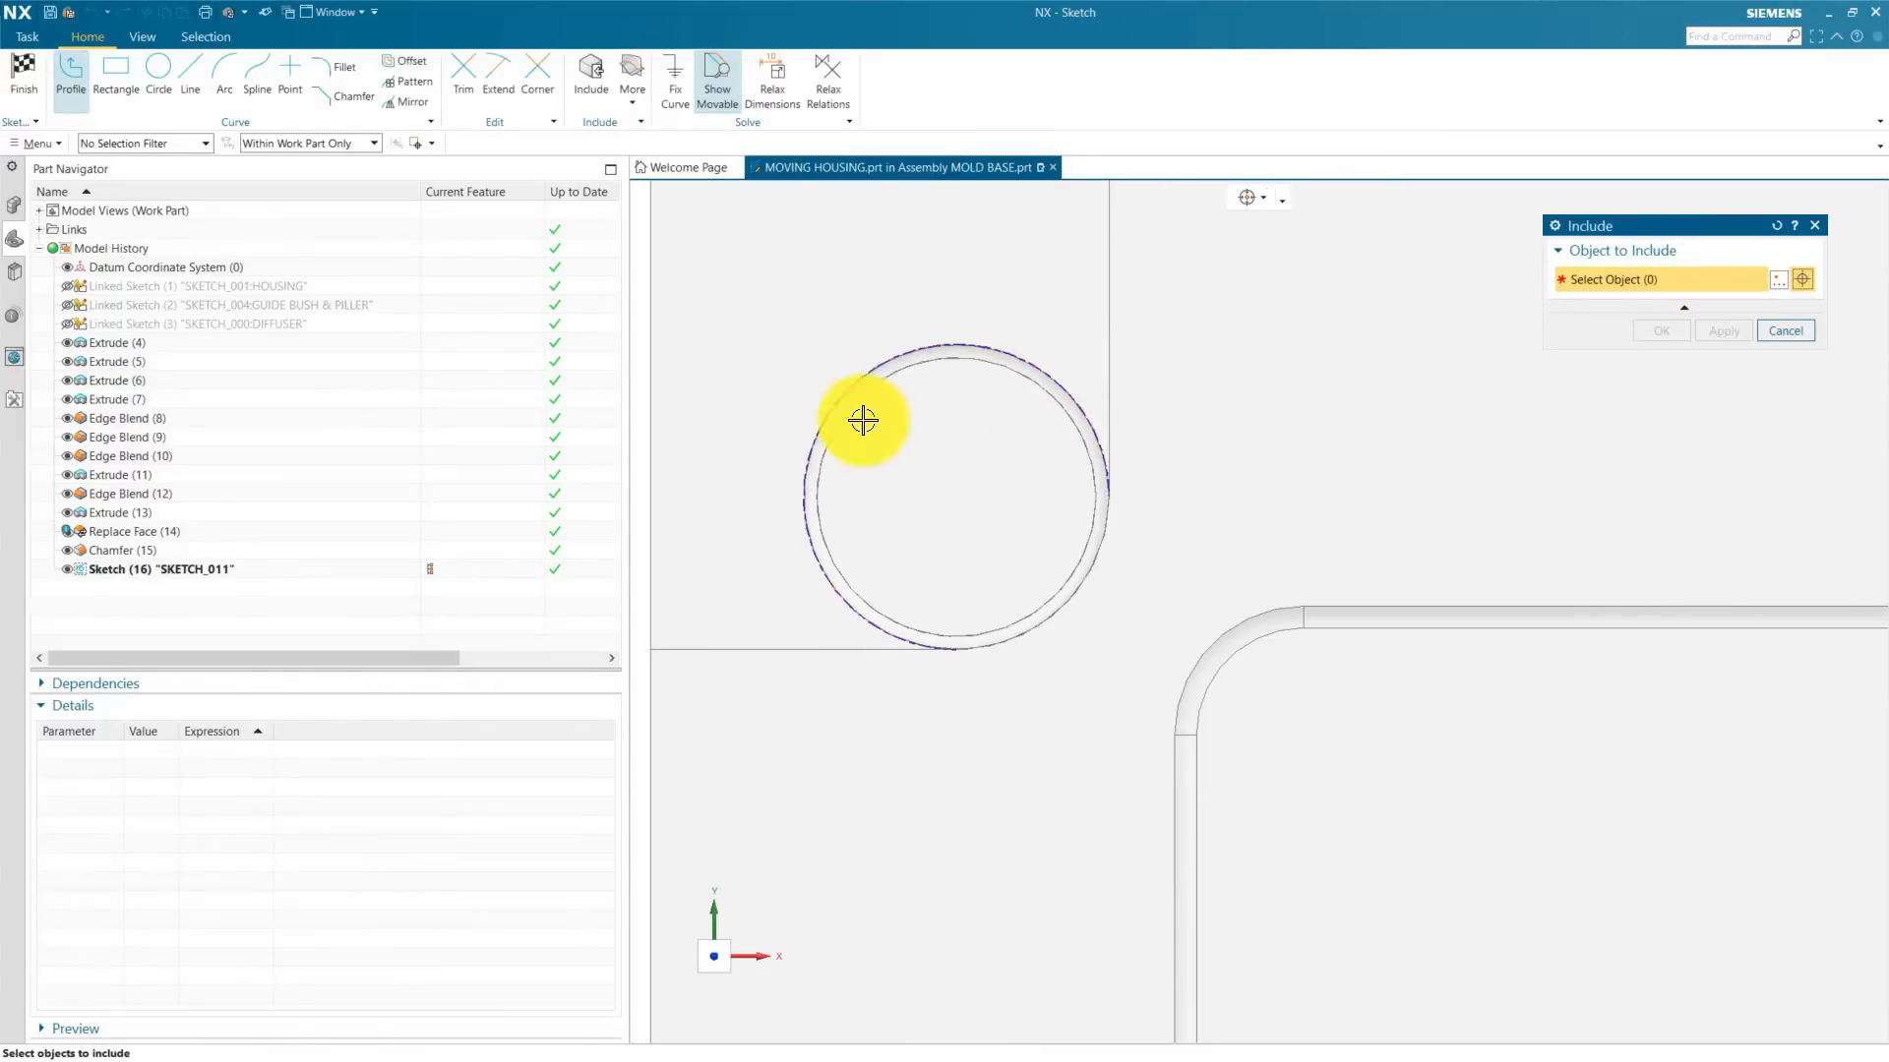
scroll(941, 422, "down", 7)
scroll(1476, 400, "up", 6)
left_click(1389, 482)
scroll(1377, 482, "down", 6)
scroll(1186, 732, "up", 5)
left_click(1176, 734)
scroll(1233, 572, "down", 7)
scroll(866, 610, "up", 4)
left_click(836, 566)
middle_click(840, 578)
scroll(1075, 624, "down", 5)
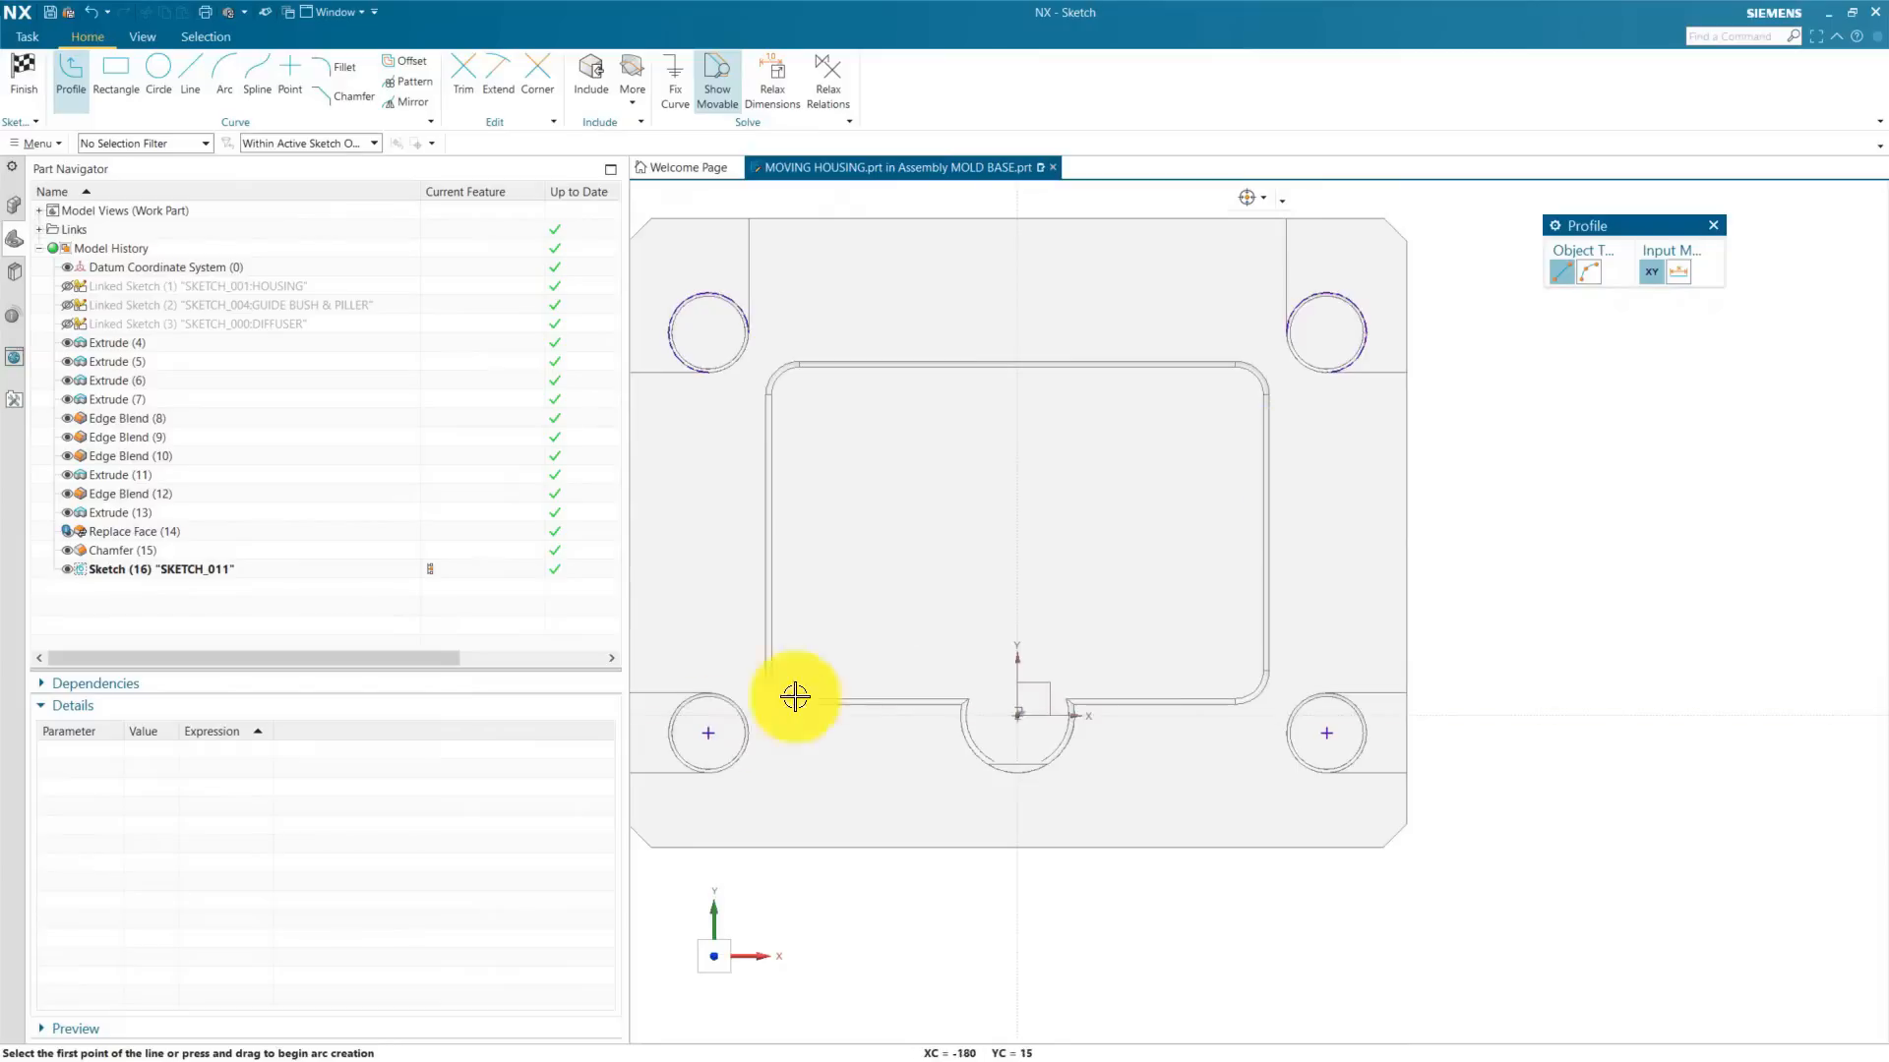
left_click(1713, 228)
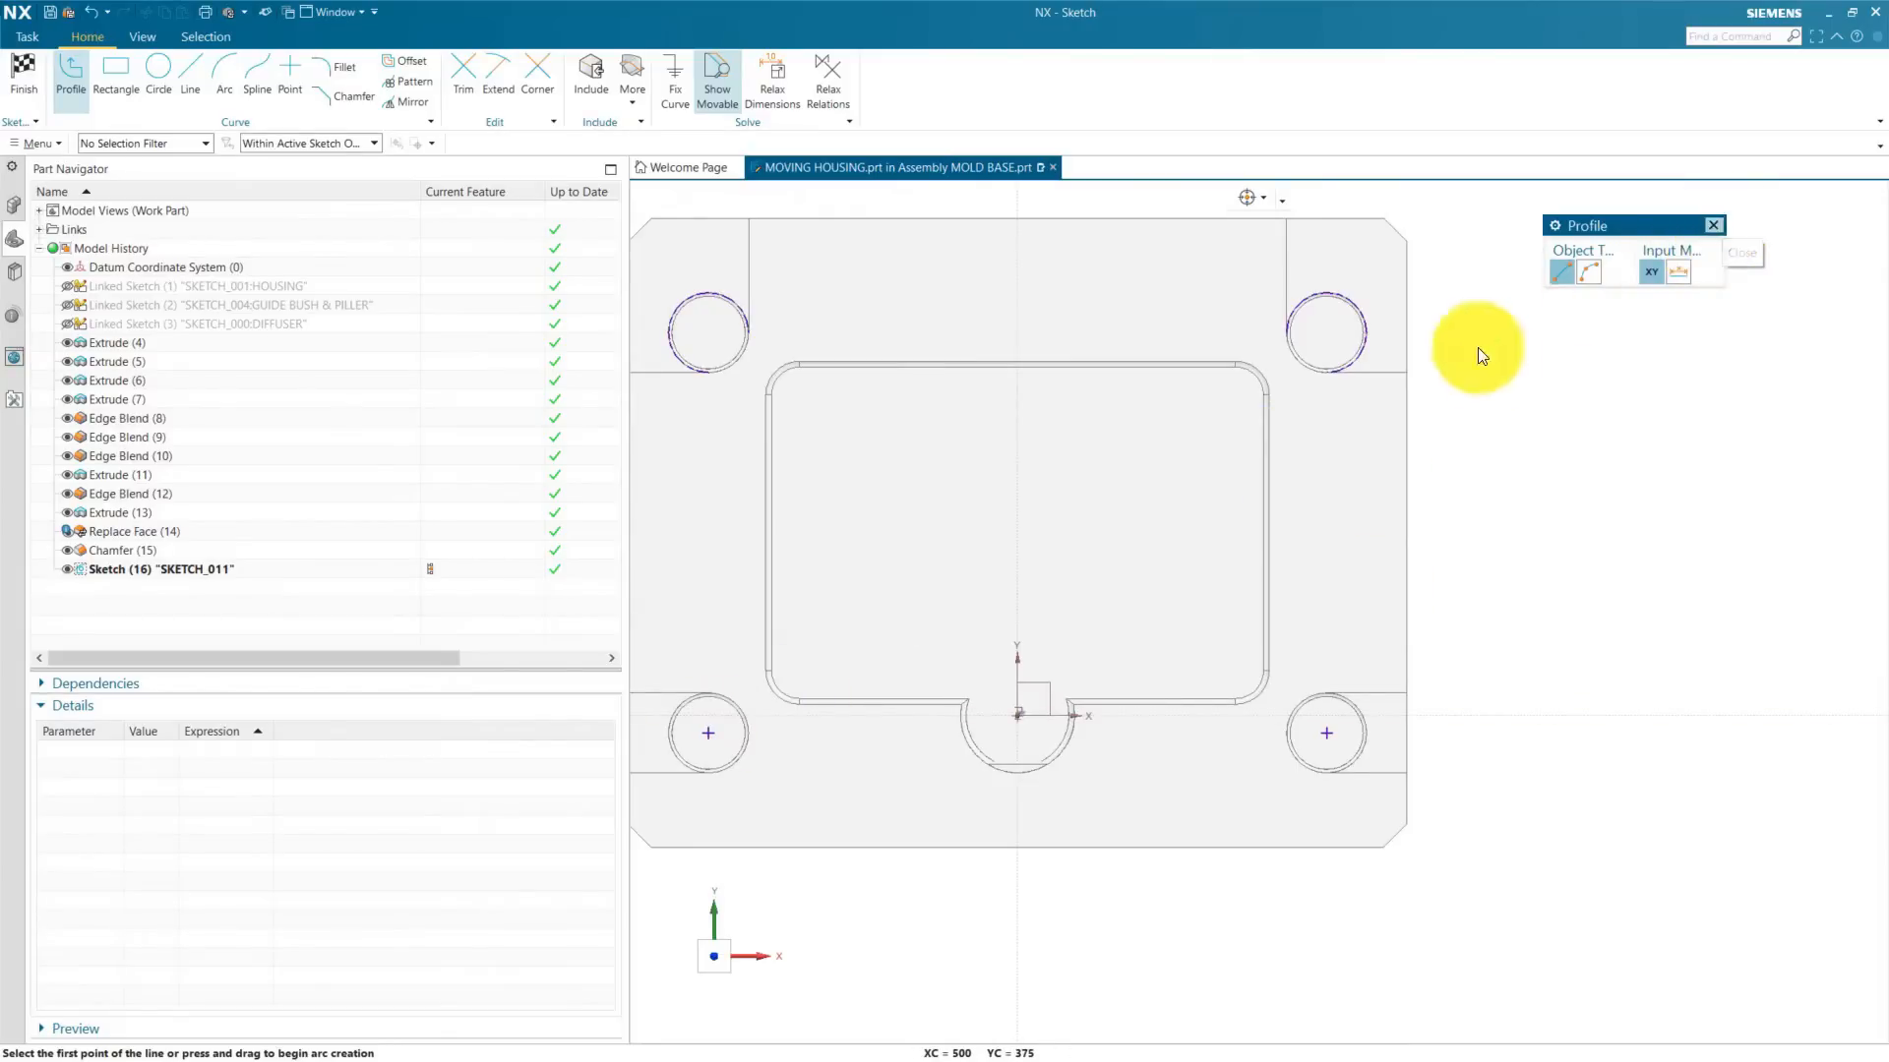
Step: Draw an 8 mm diameter circle inside the upper-left guide hole, straight below the hole's centre
scroll(1164, 400, "up", 5)
left_click(158, 74)
scroll(984, 462, "up", 5)
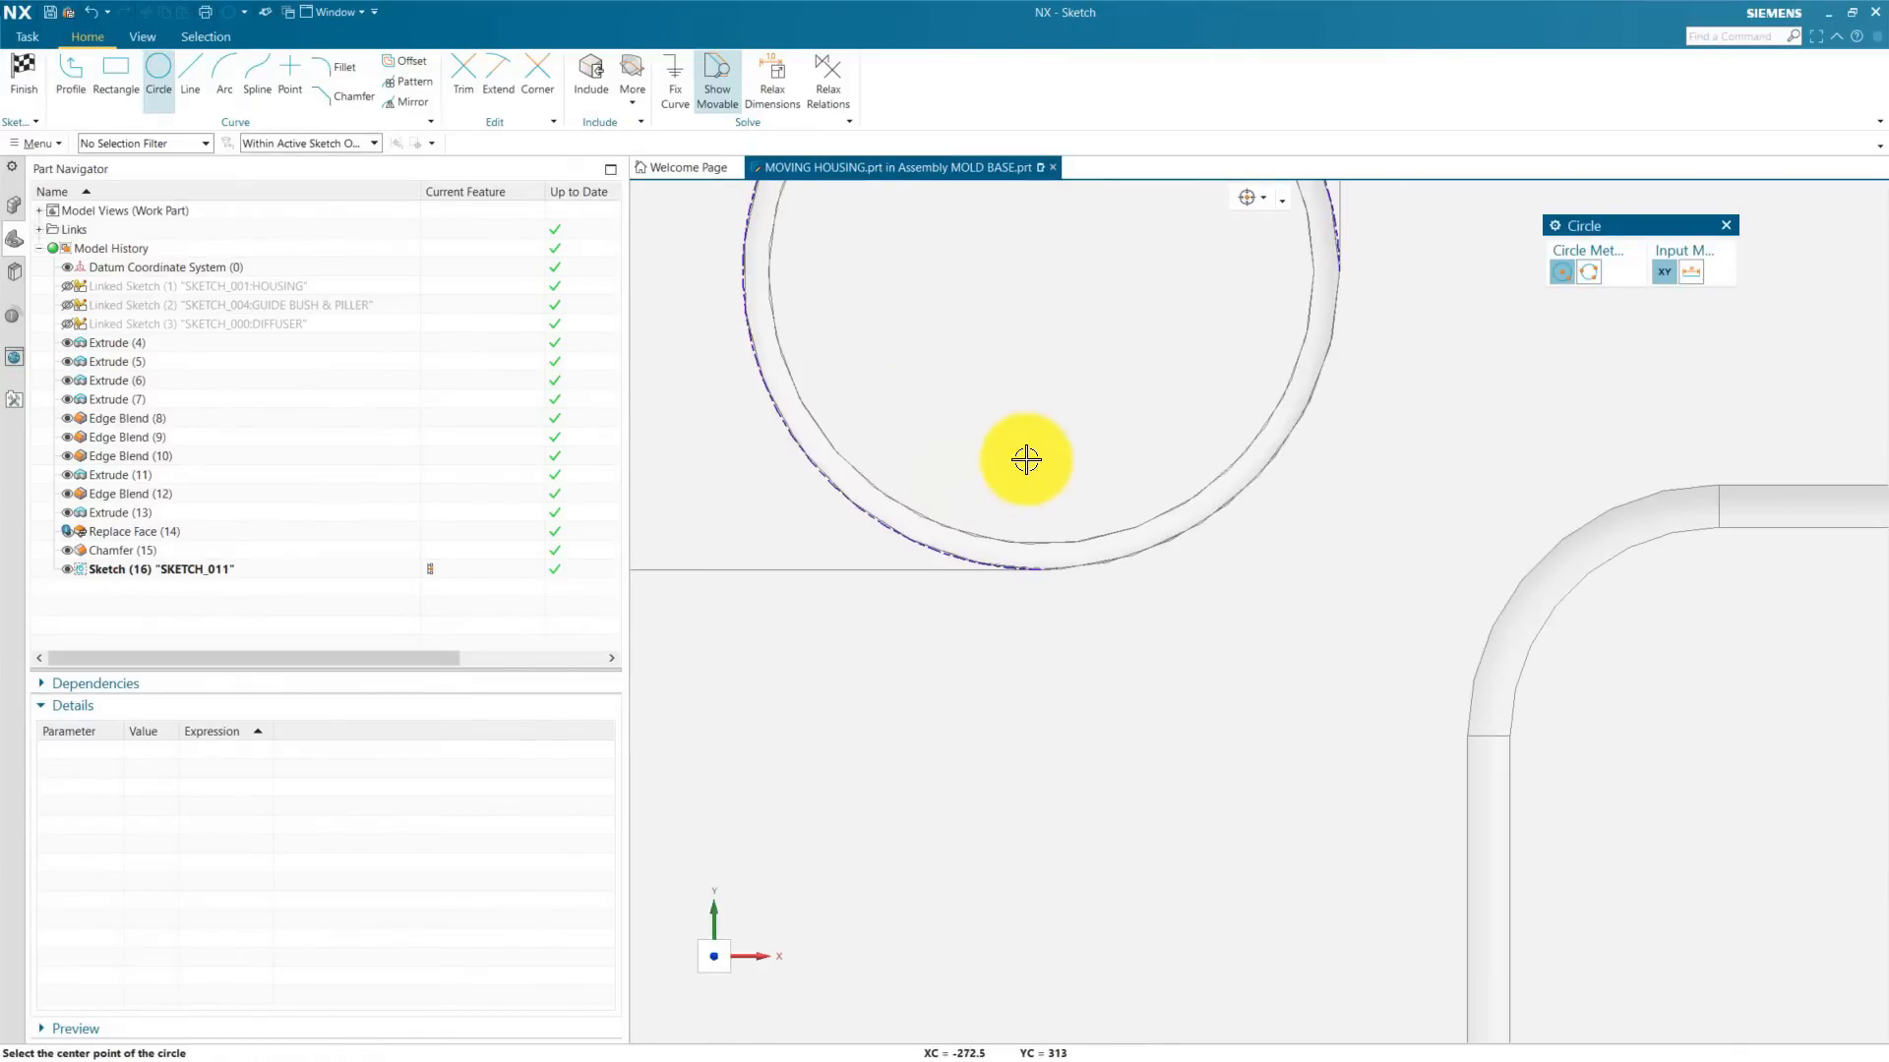
left_click(1030, 458)
left_click(1004, 473)
key("Escape")
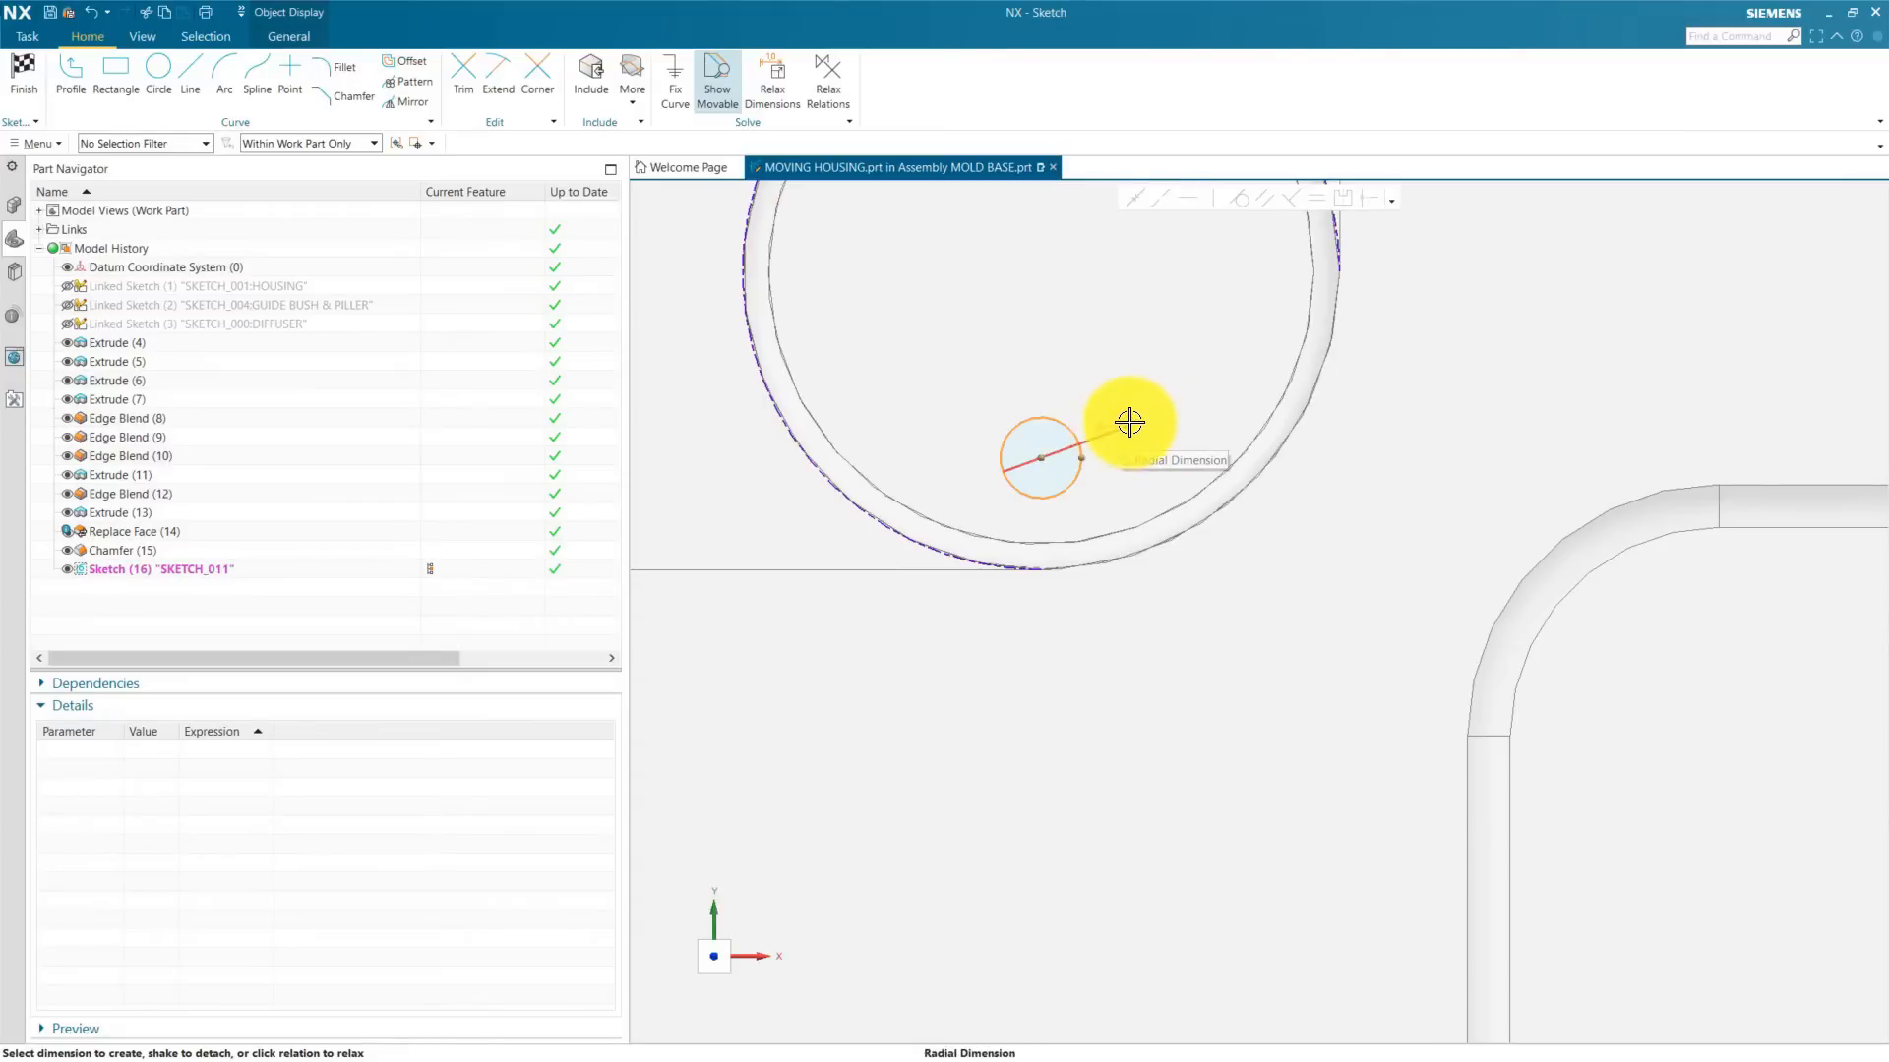
left_click(1168, 450)
left_click(162, 90)
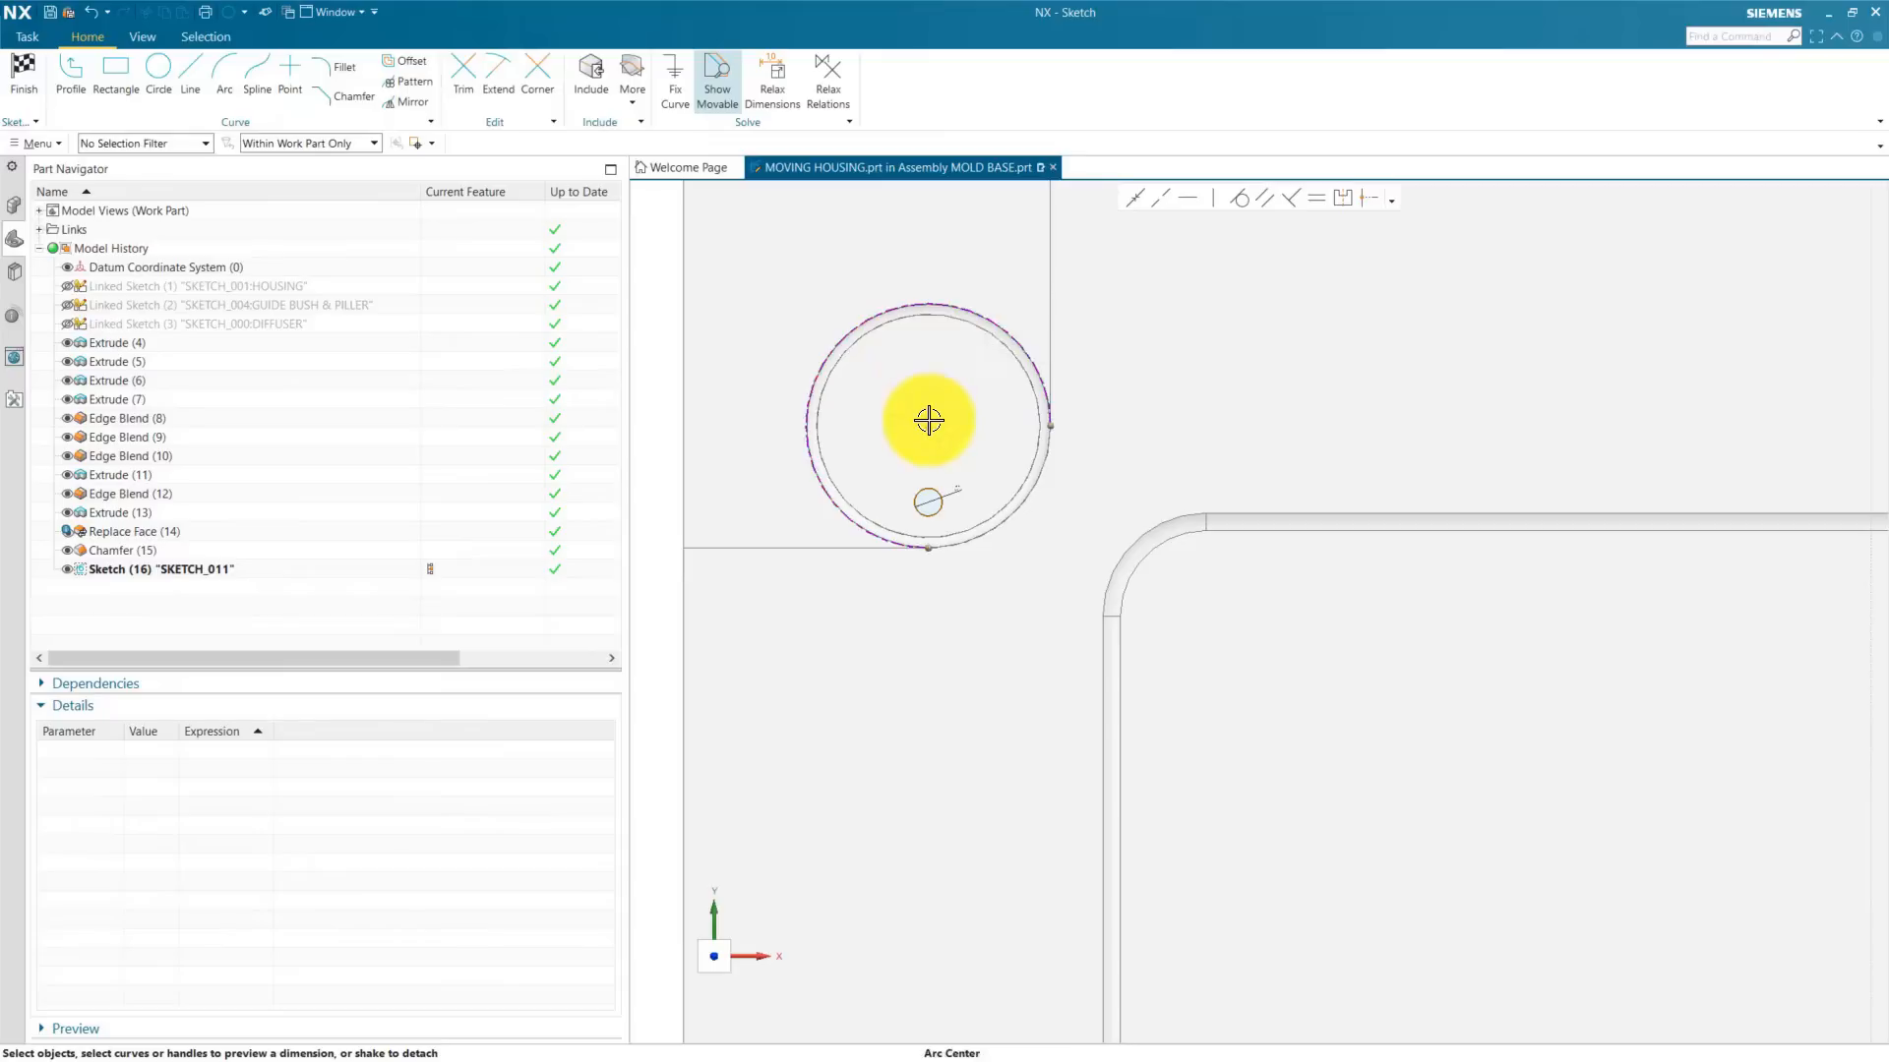
Step: Set the vertical distance between the guide hole's centre and the small circle's centre to 22 mm
scroll(916, 508, "up", 3)
scroll(916, 508, "up", 2)
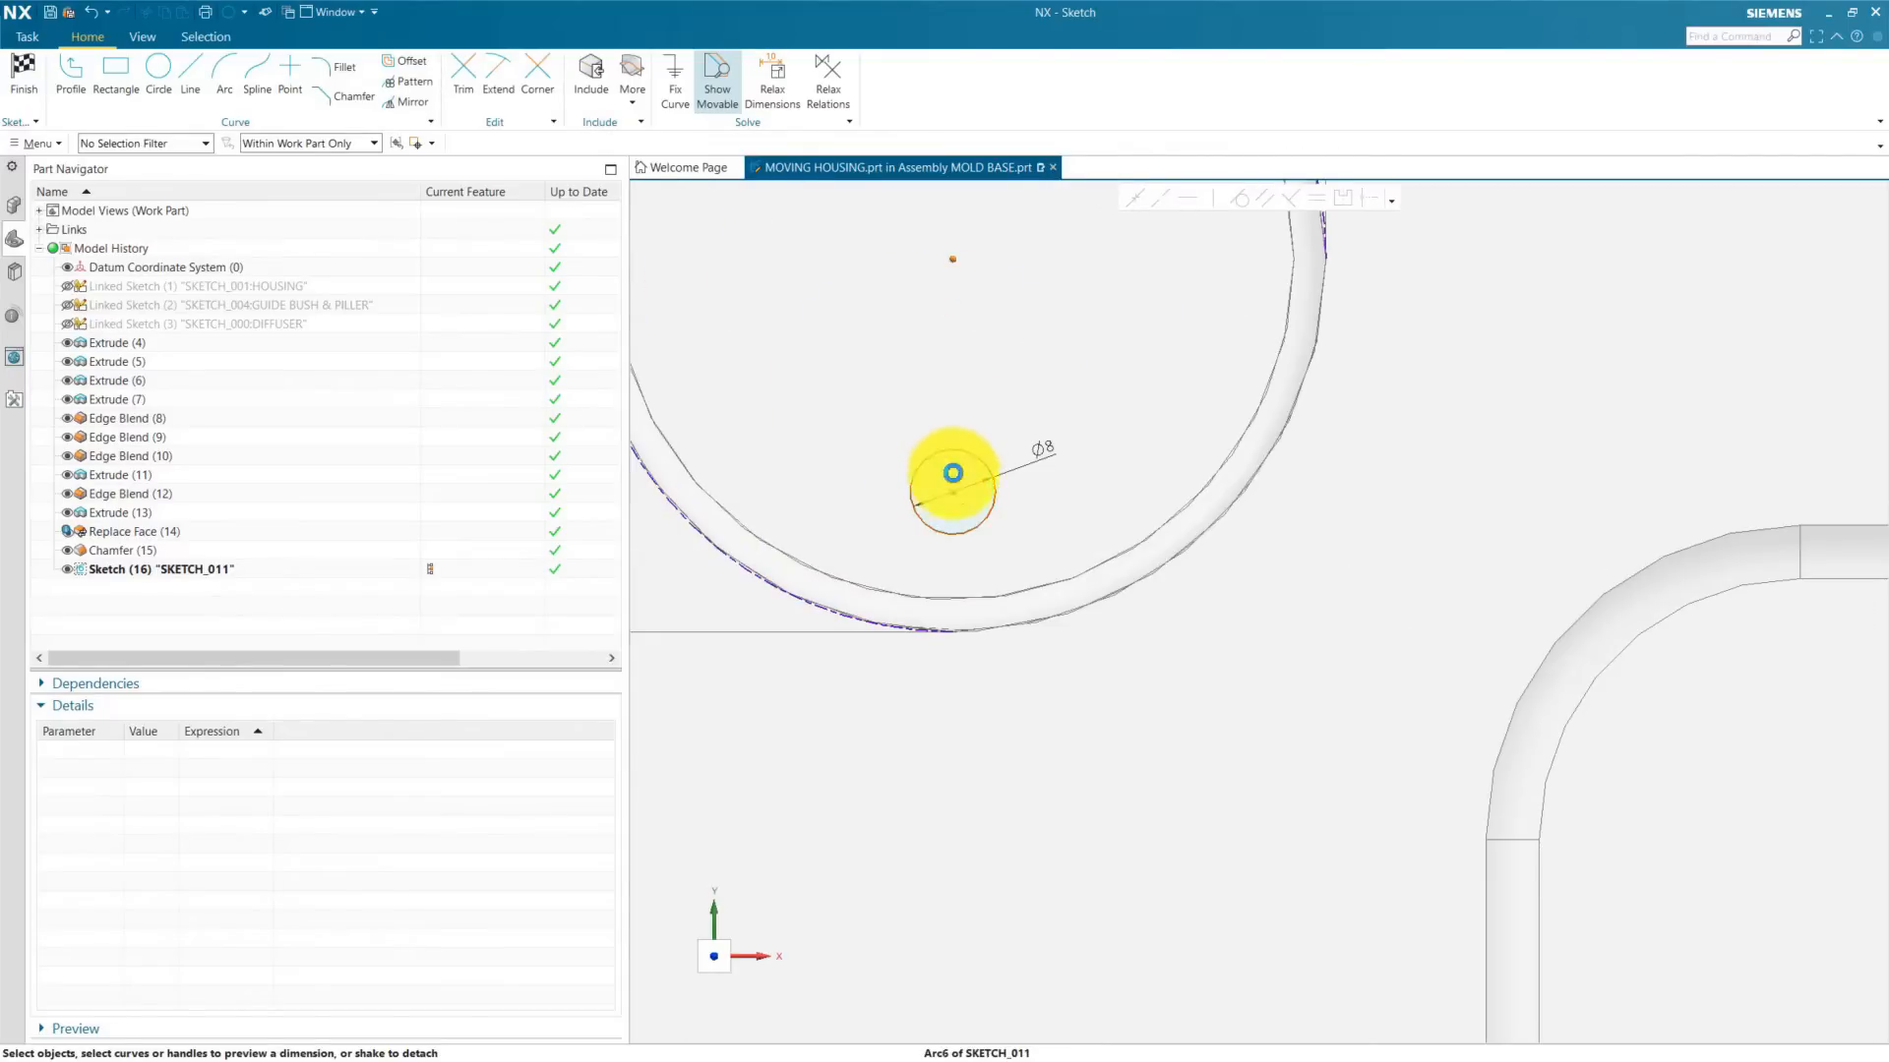
left_click(949, 487)
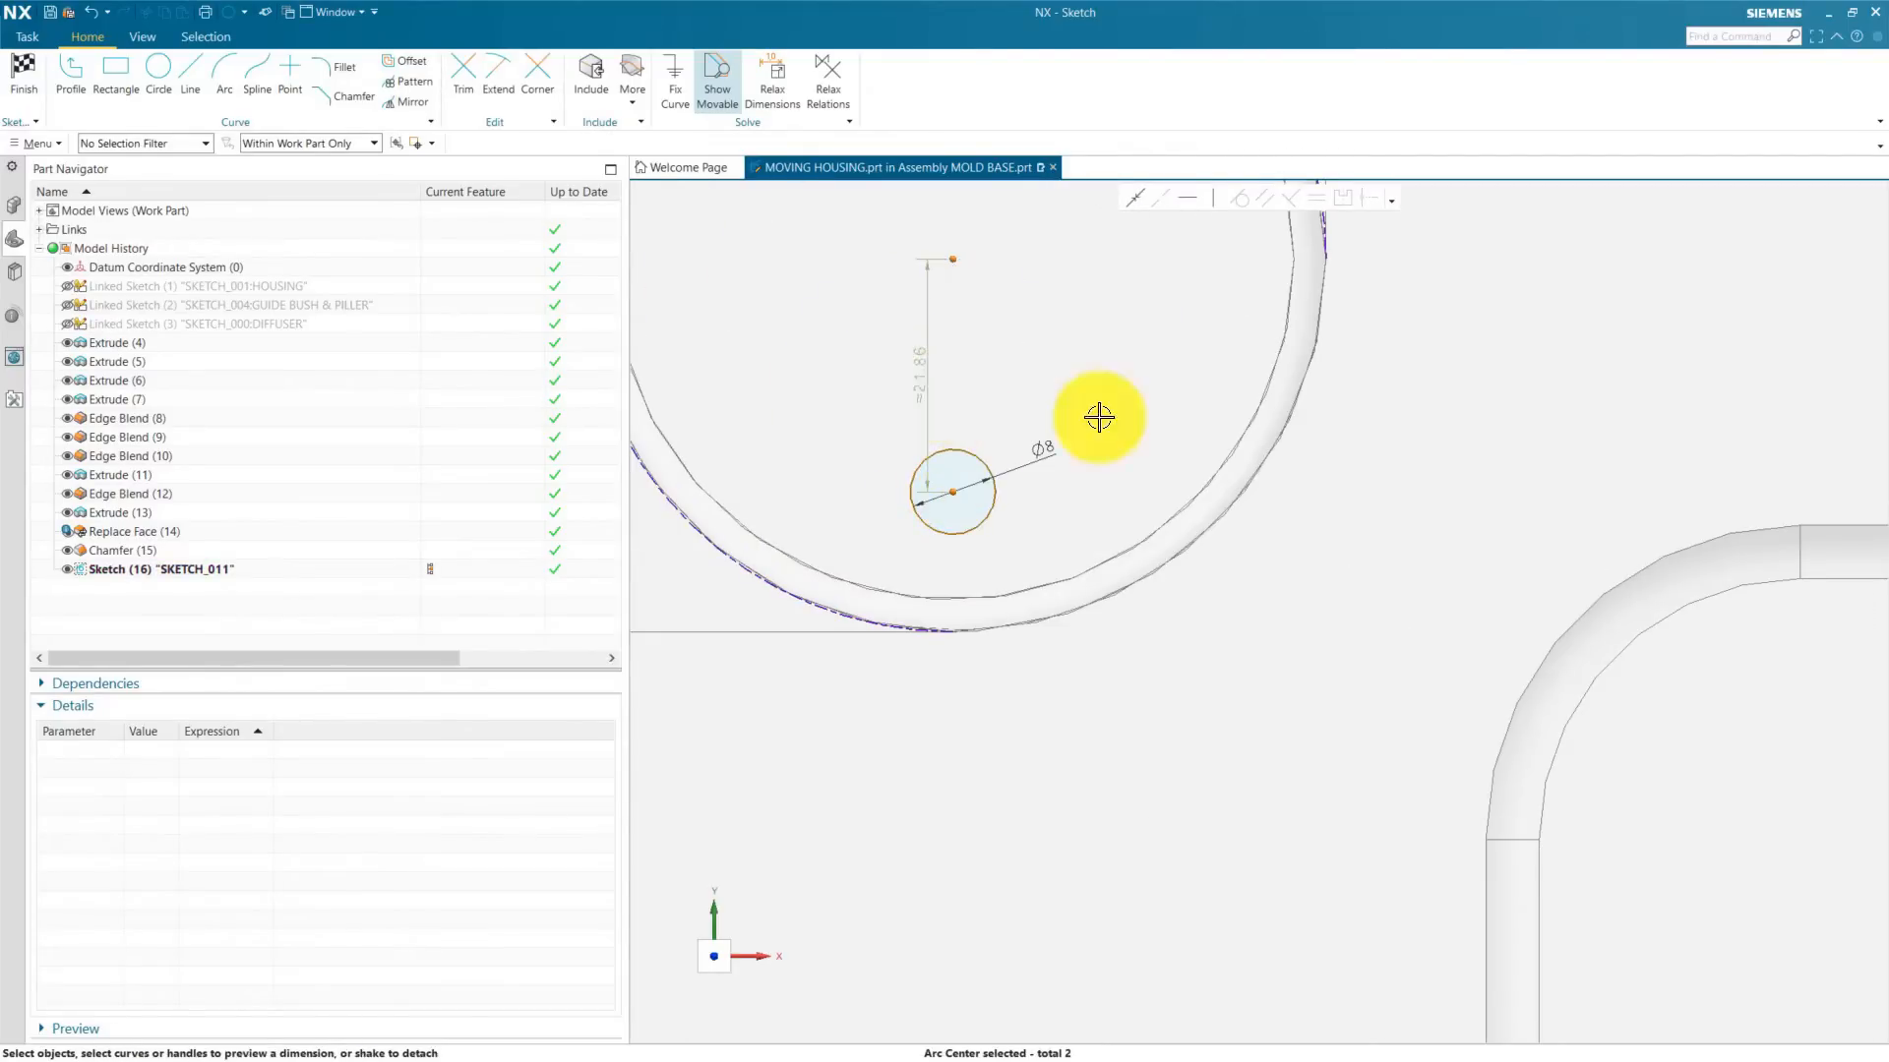
scroll(1111, 420, "down", 4)
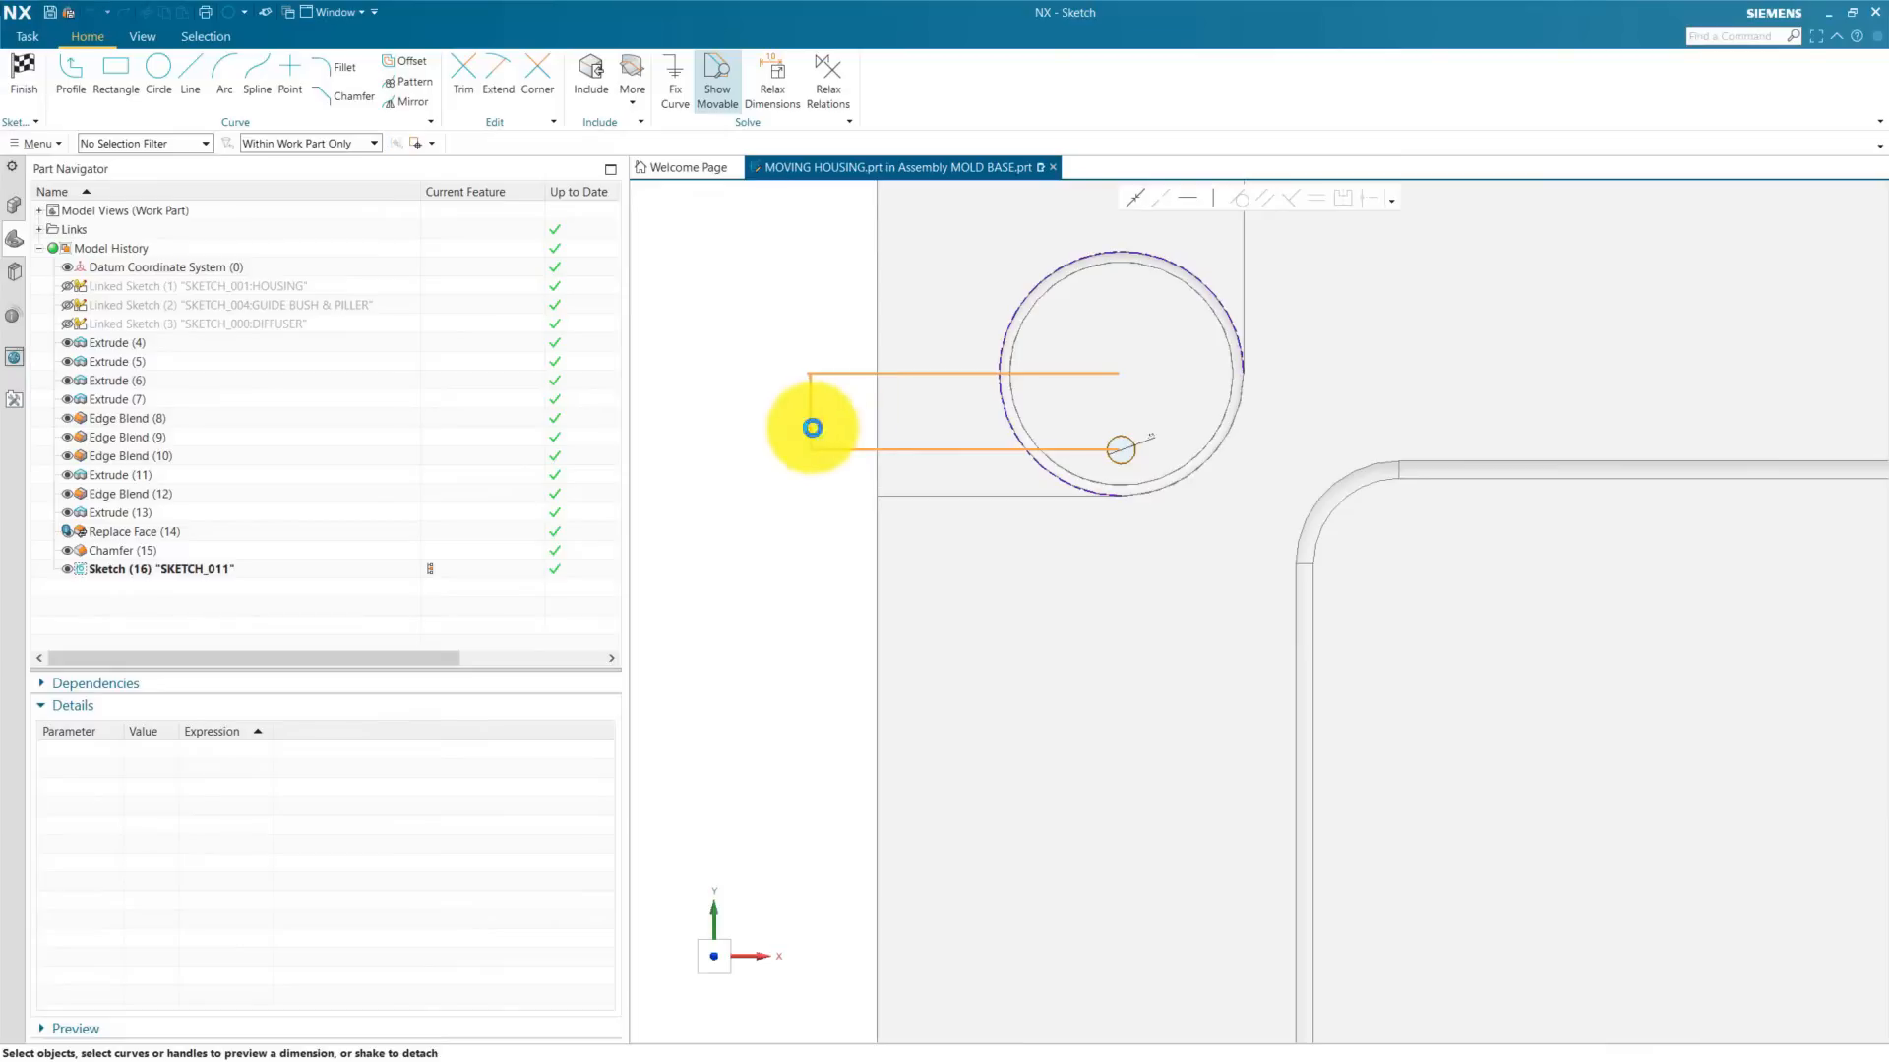
left_click(787, 433)
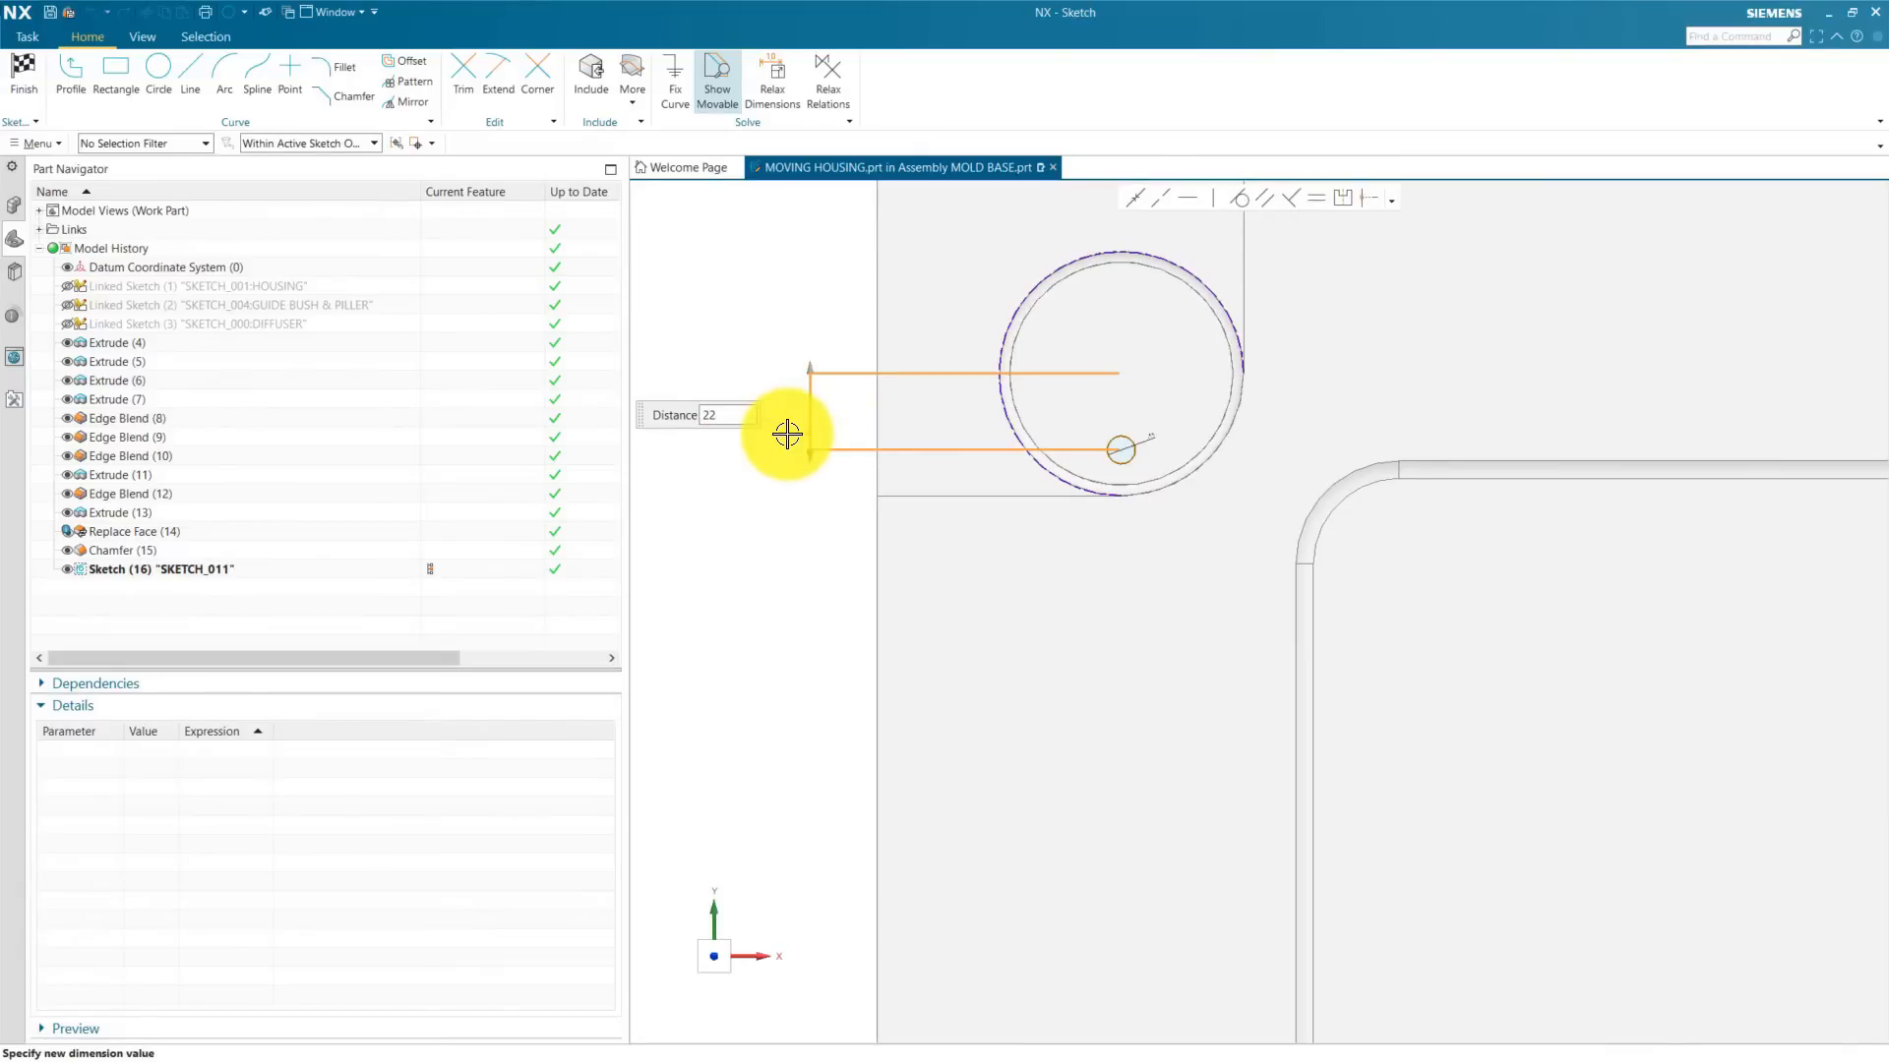
key("Return")
Step: Enlarge the sketch dimension text and move the Ø8 label outside the guide hole
scroll(1012, 105, "down", 1)
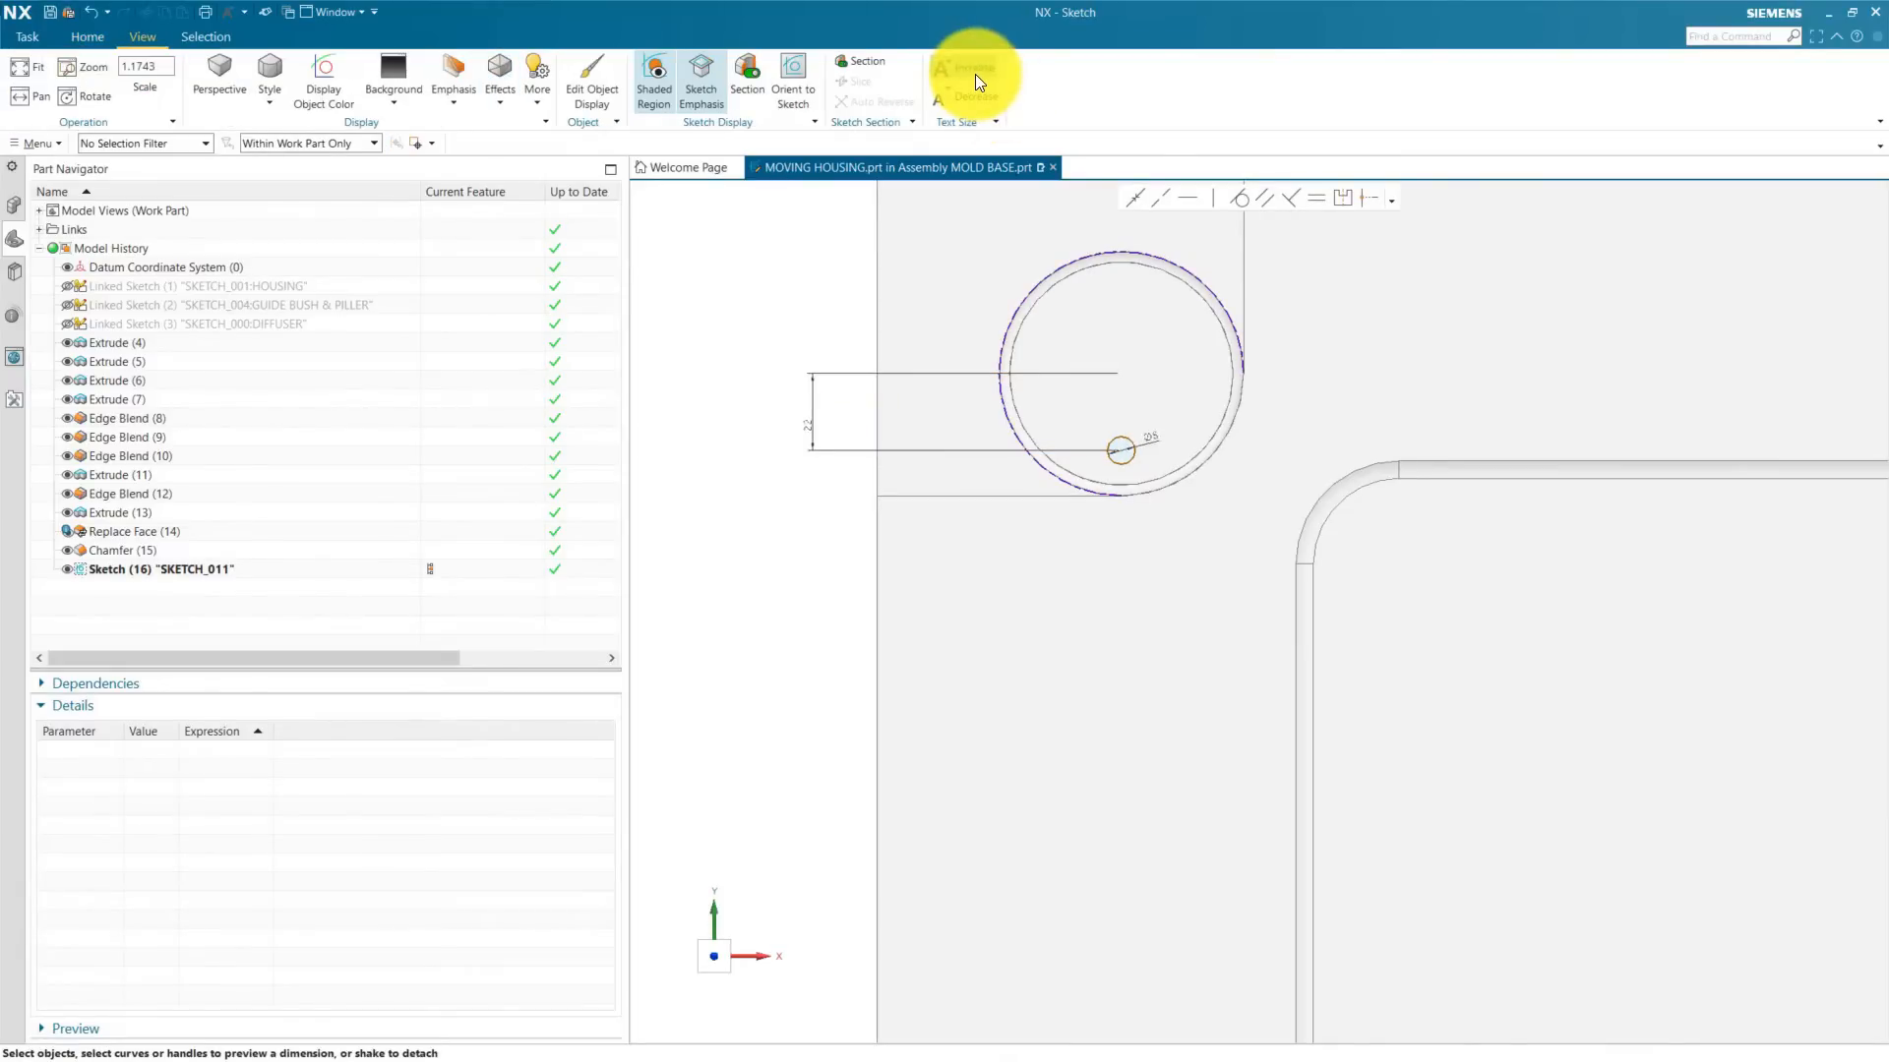
left_click(975, 75)
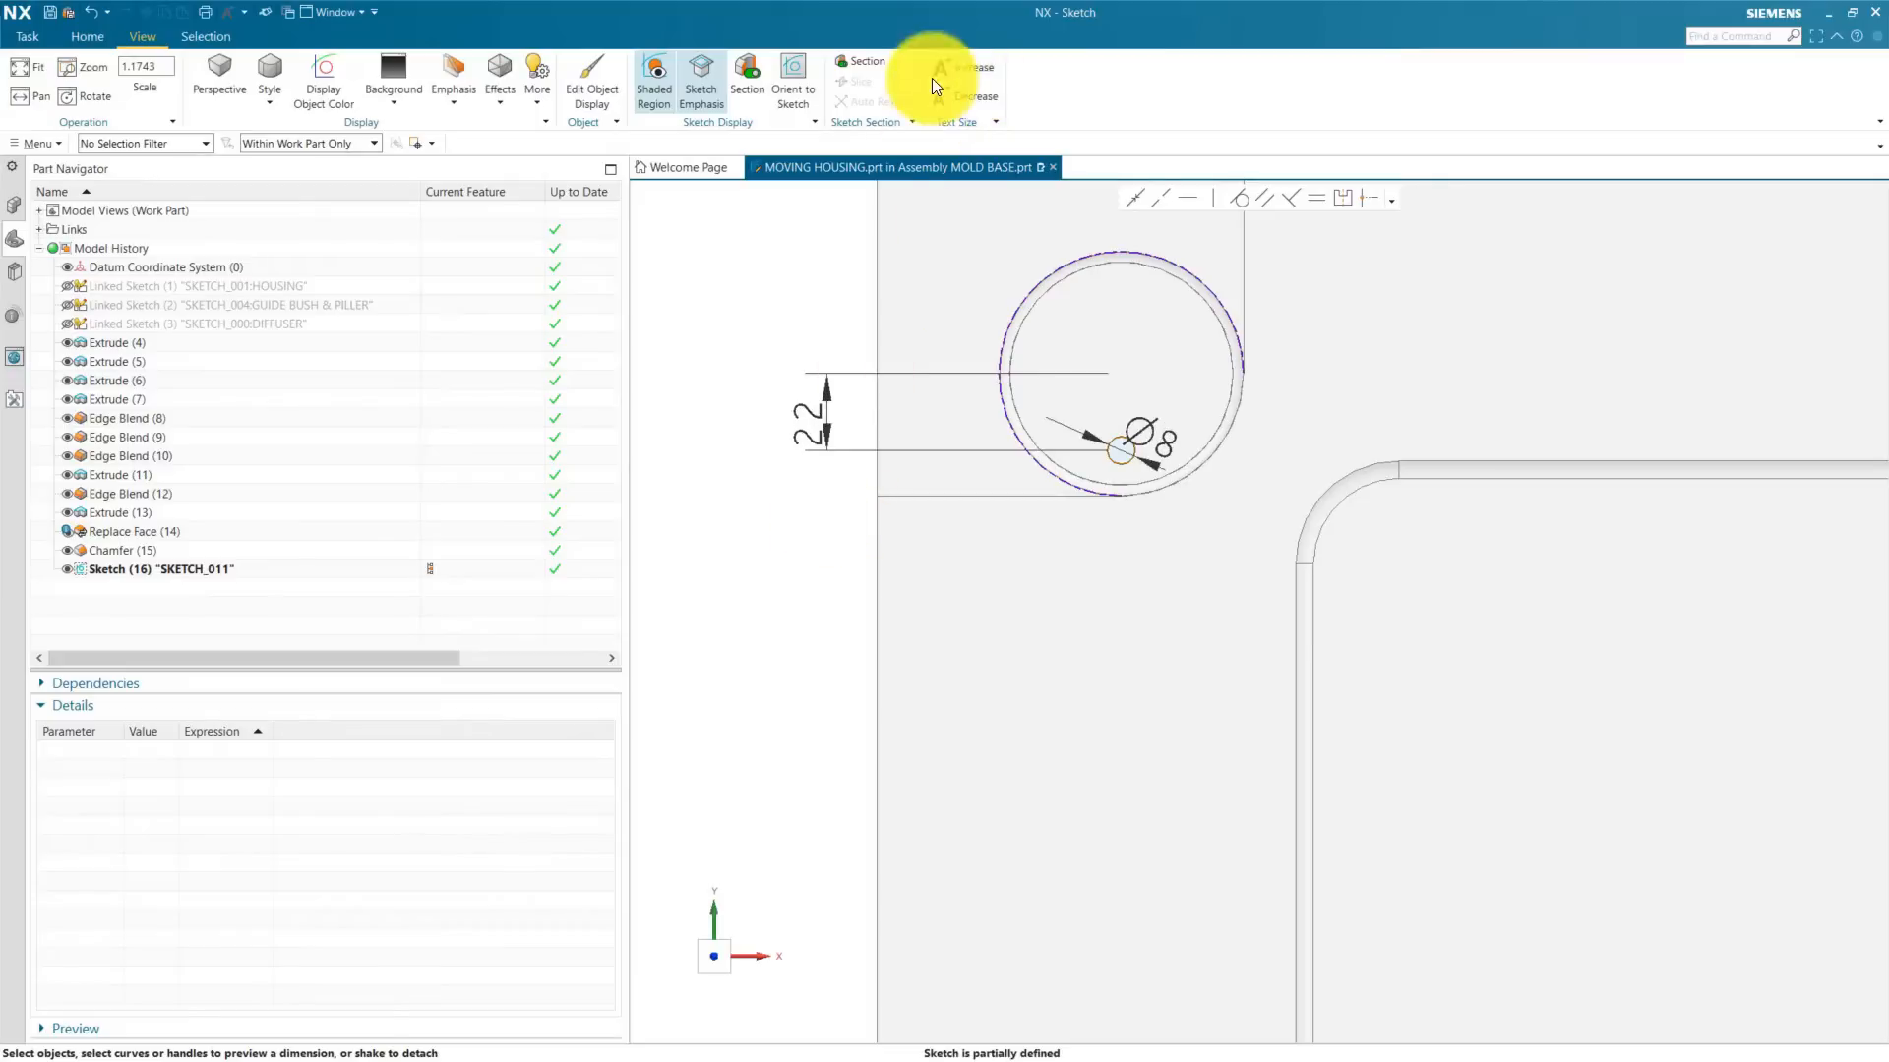
left_click(952, 115)
left_click_drag(1148, 434, 1202, 520)
scroll(1086, 490, "down", 3)
scroll(1190, 457, "up", 5)
left_click(963, 494)
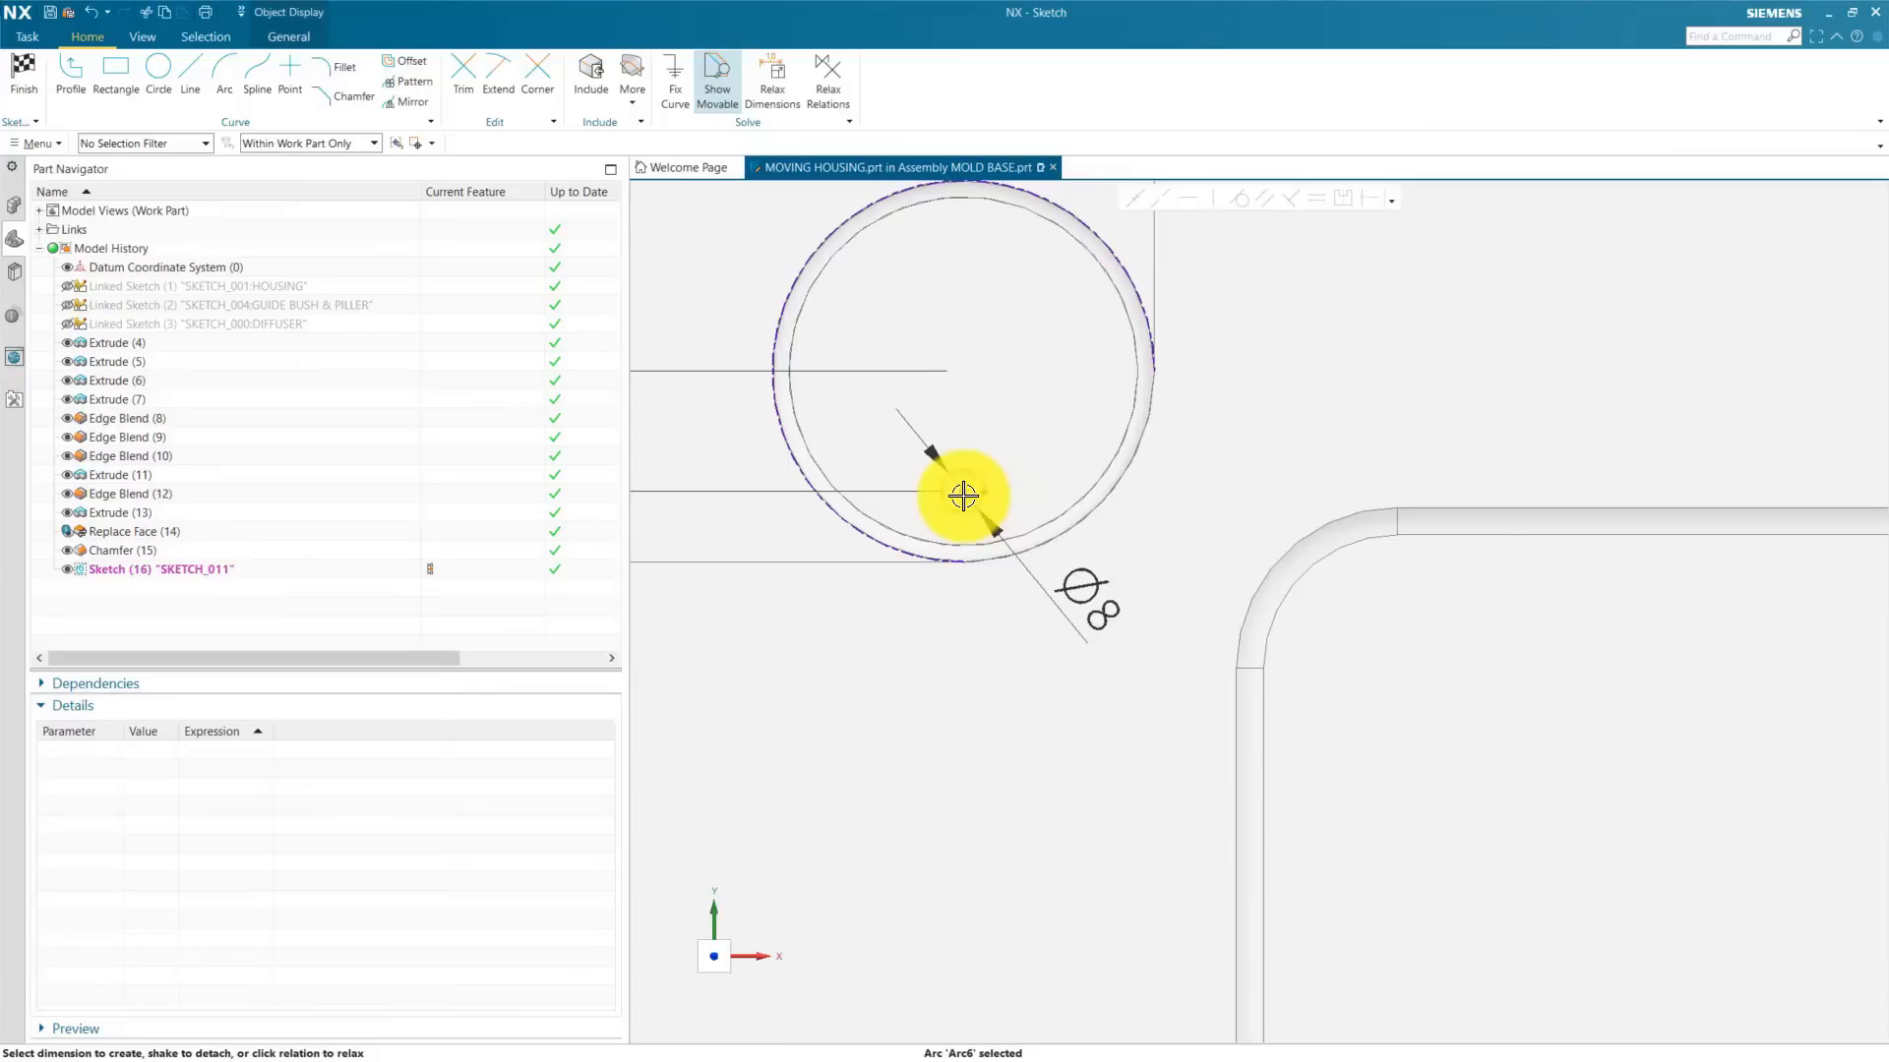
left_click(1135, 285)
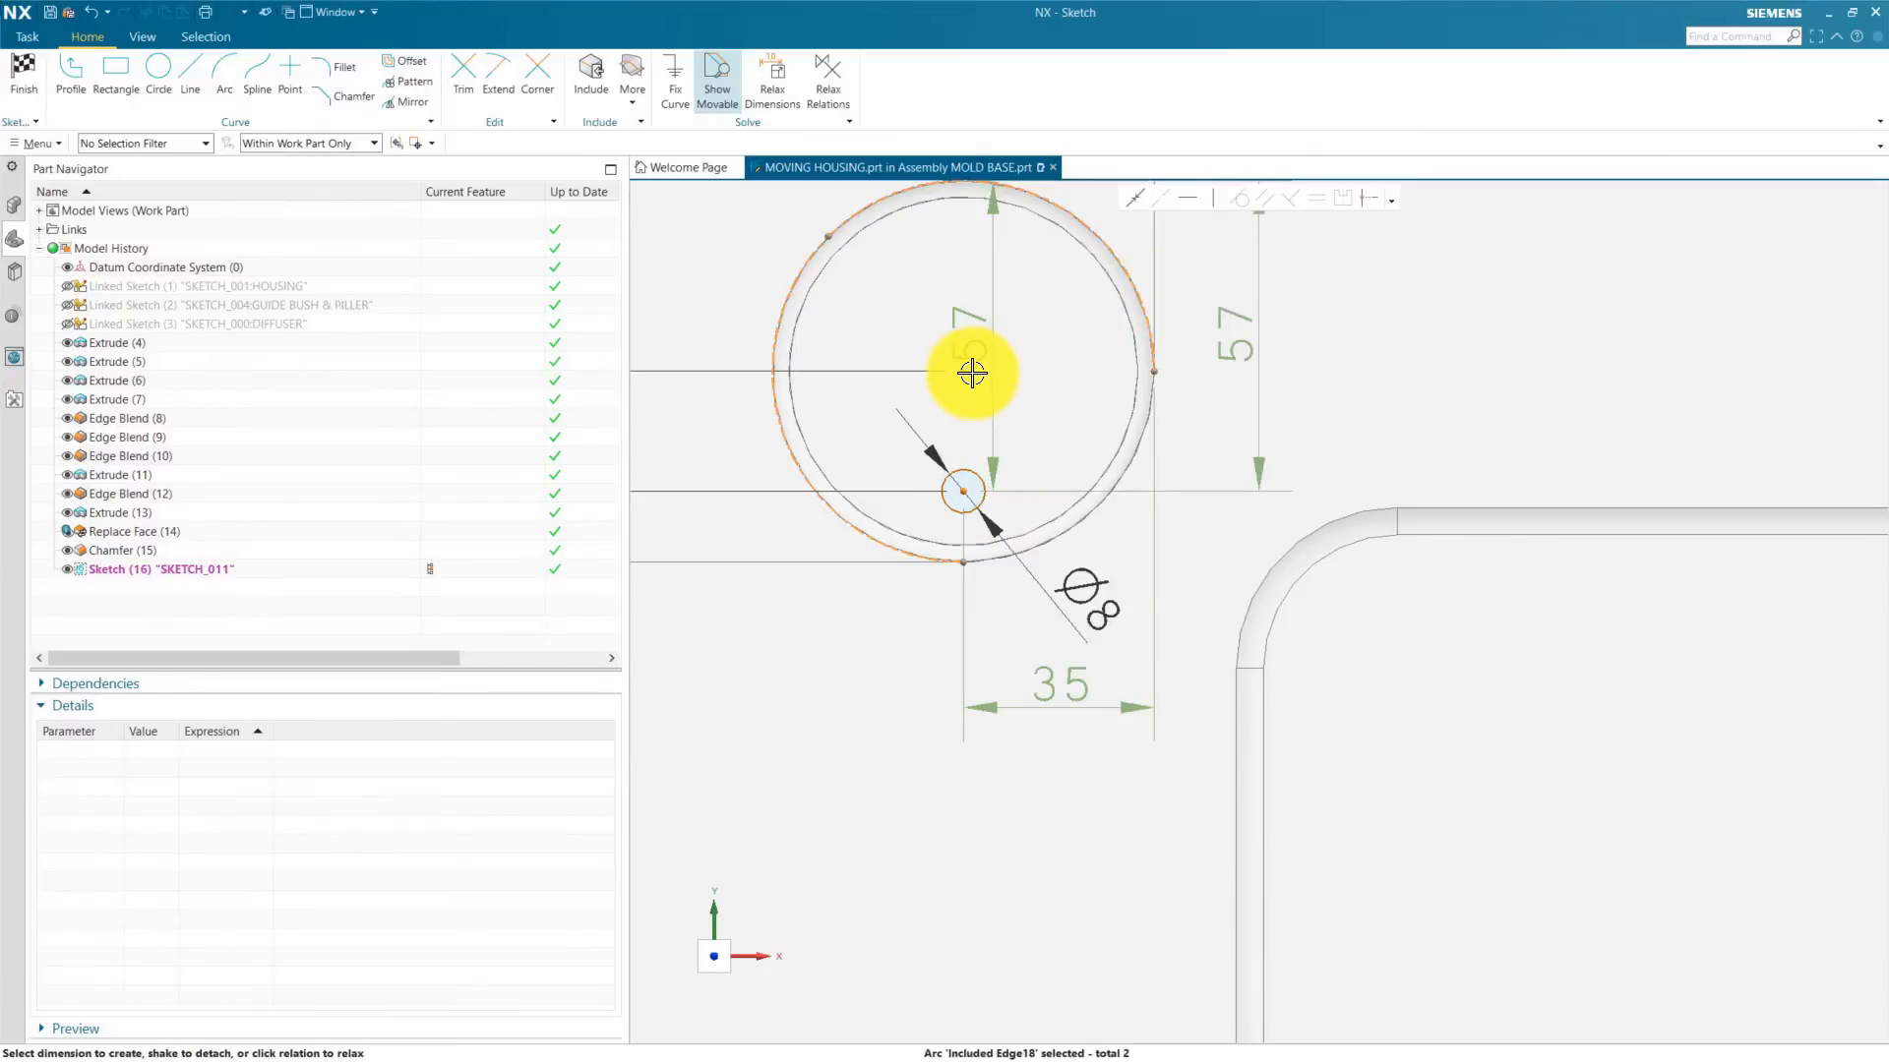
key("Escape")
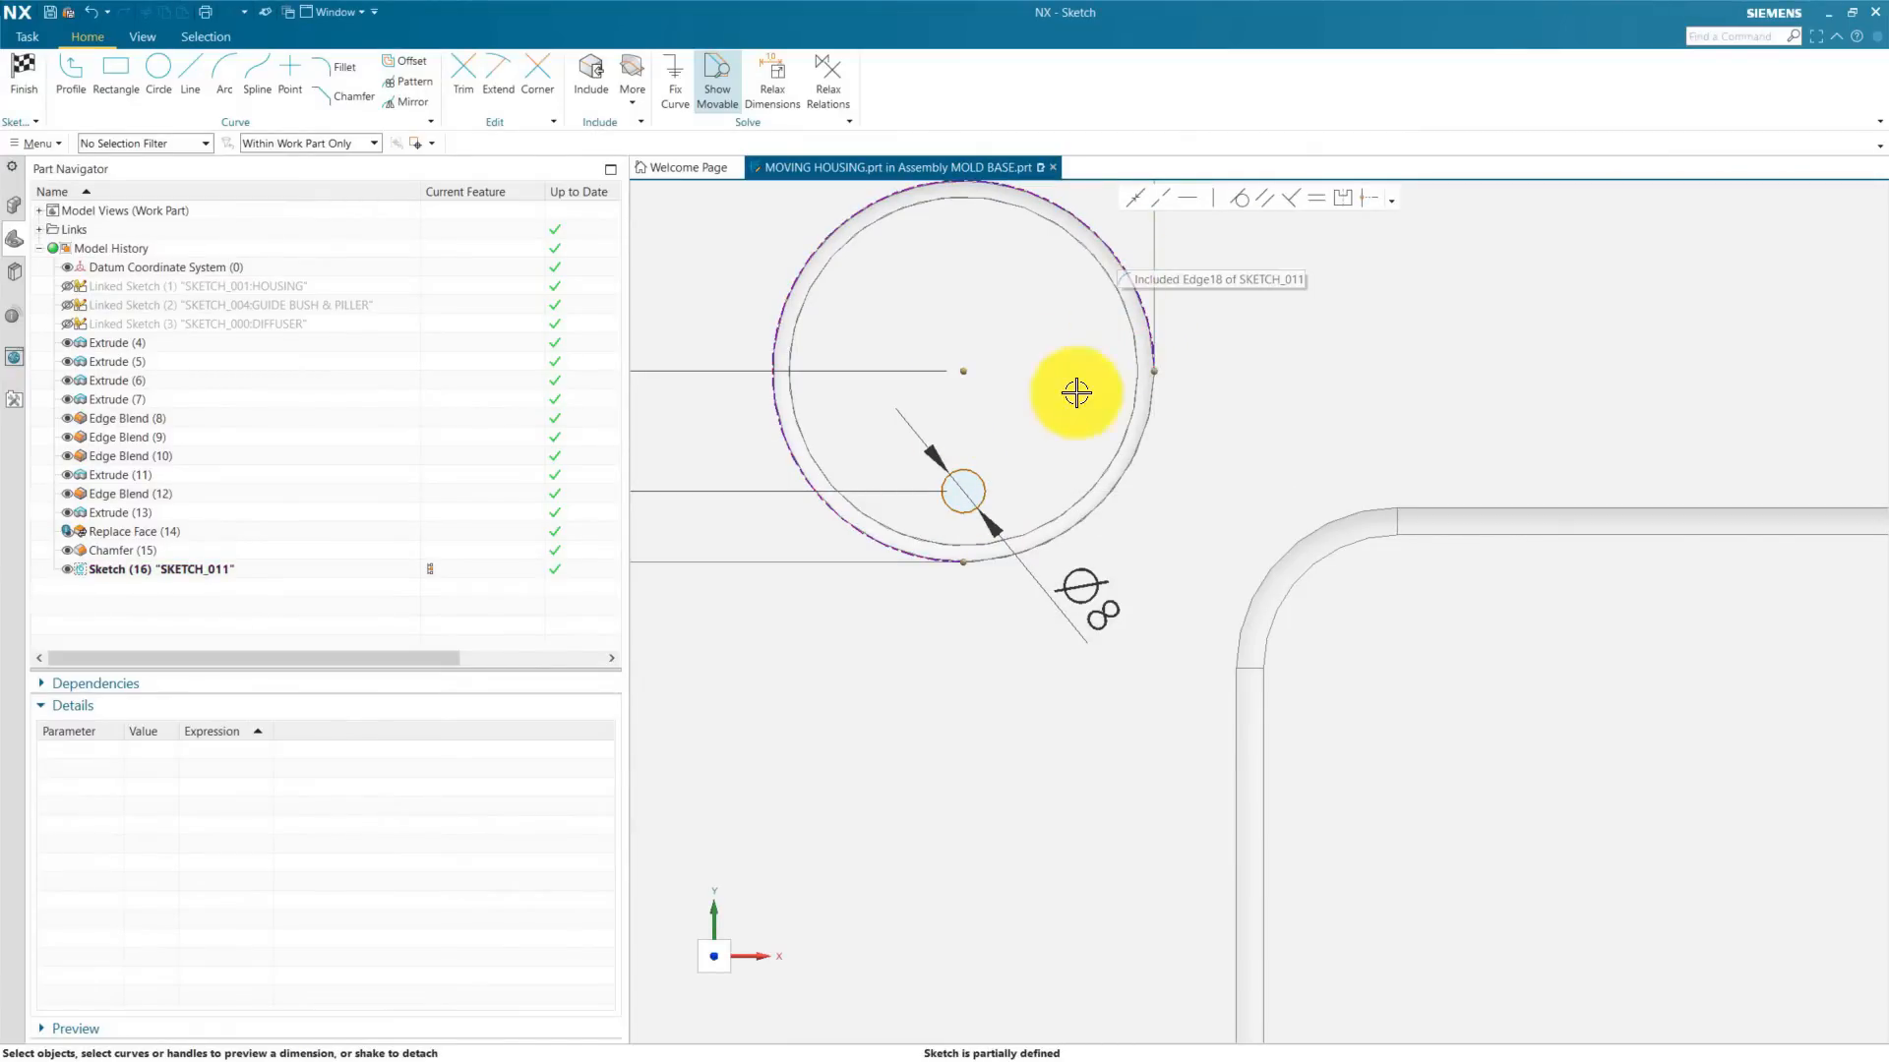
Step: Dimension the horizontal distance between the small circle's centre and the guide hole's centre as 0 mm
left_click_drag(971, 469, 931, 466)
left_click(962, 371)
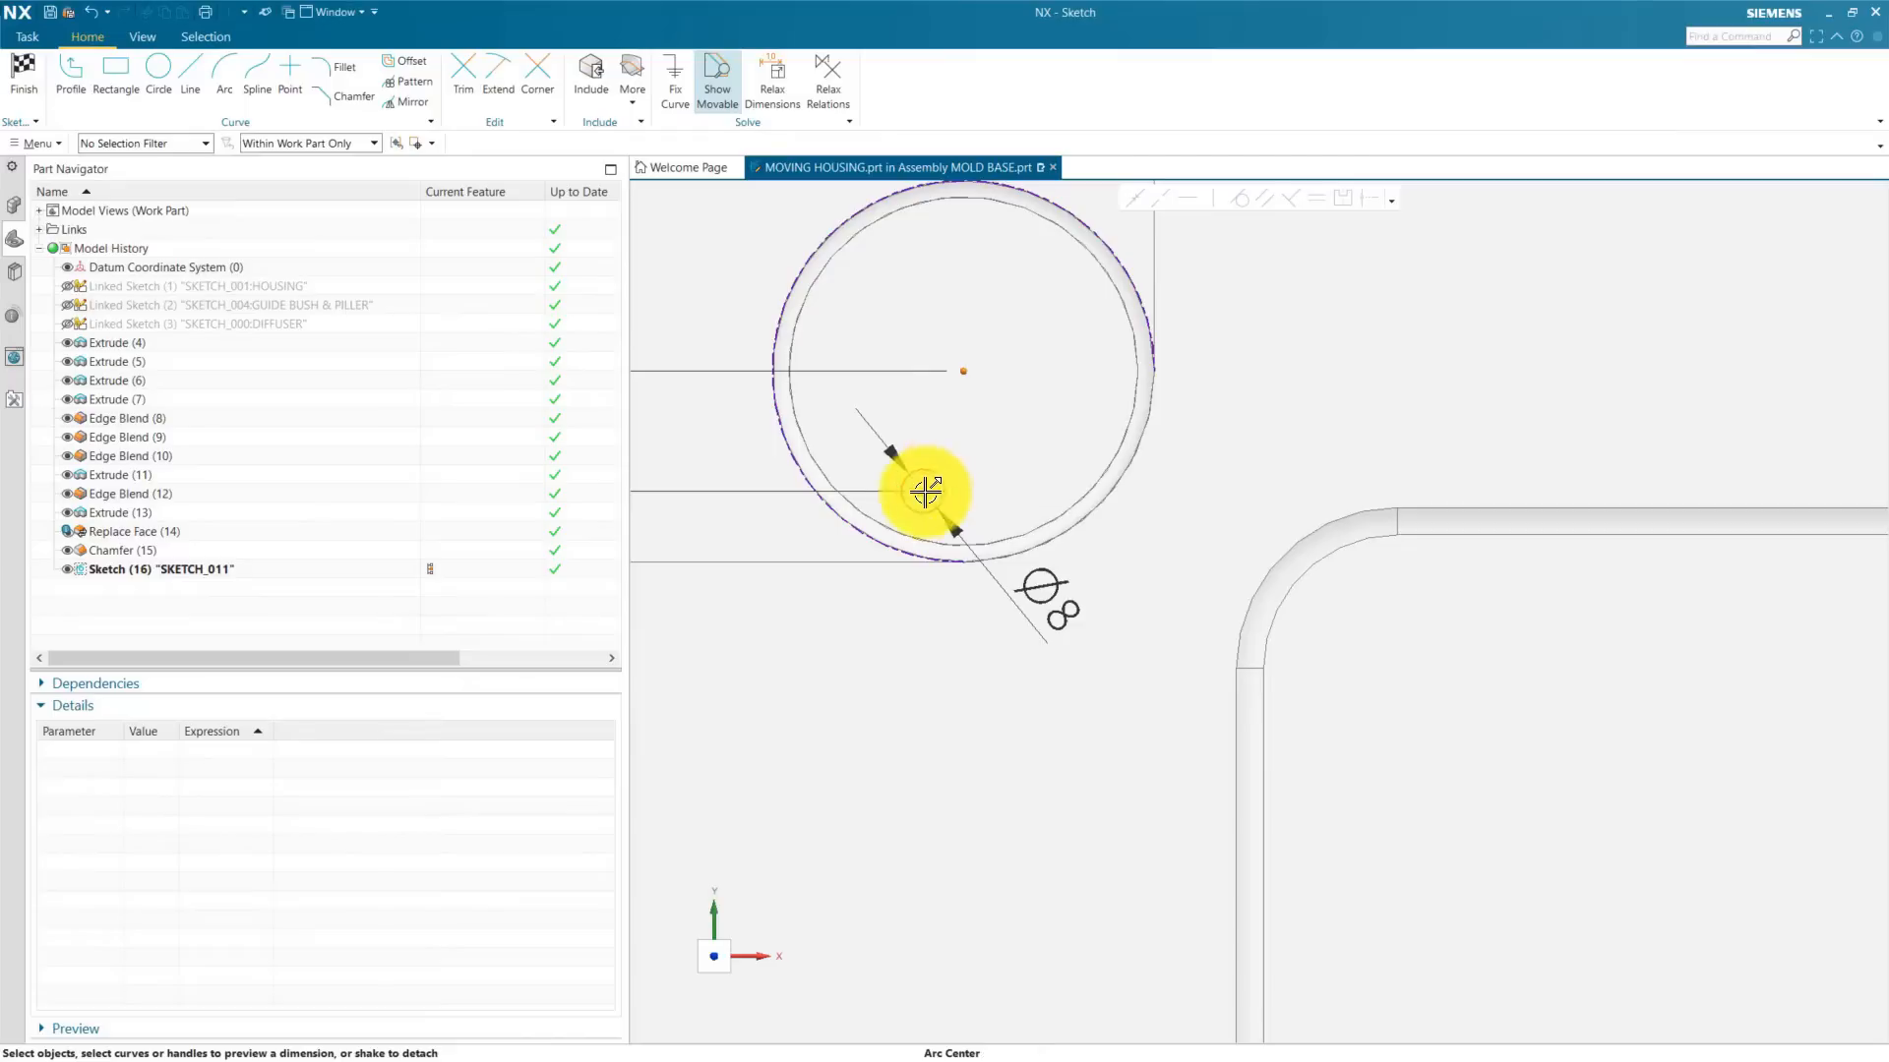
left_click(924, 492)
left_click(969, 706)
type("0")
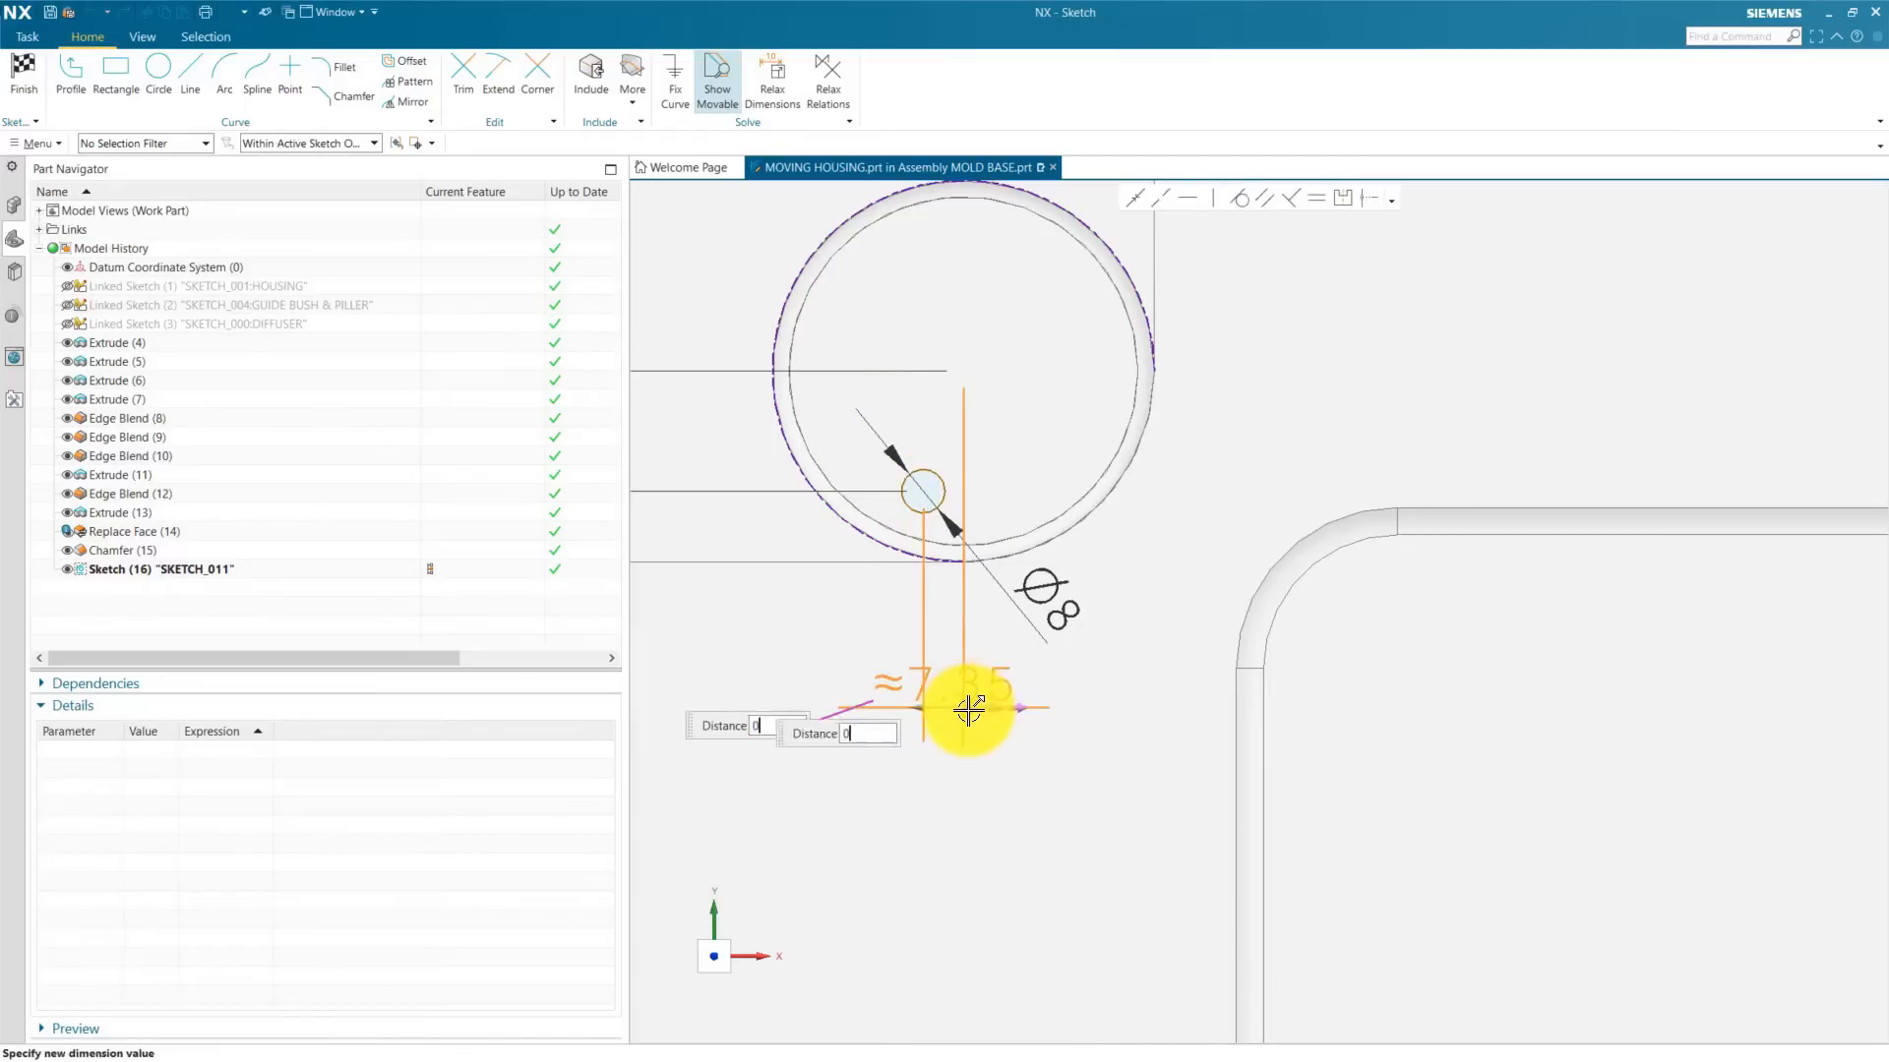
key("Return")
Step: Add matching circles in the other three guide holes, each 22 mm below and 0 mm sideways from the hole's centre
scroll(1052, 600, "up", 3)
scroll(1172, 514, "up", 5)
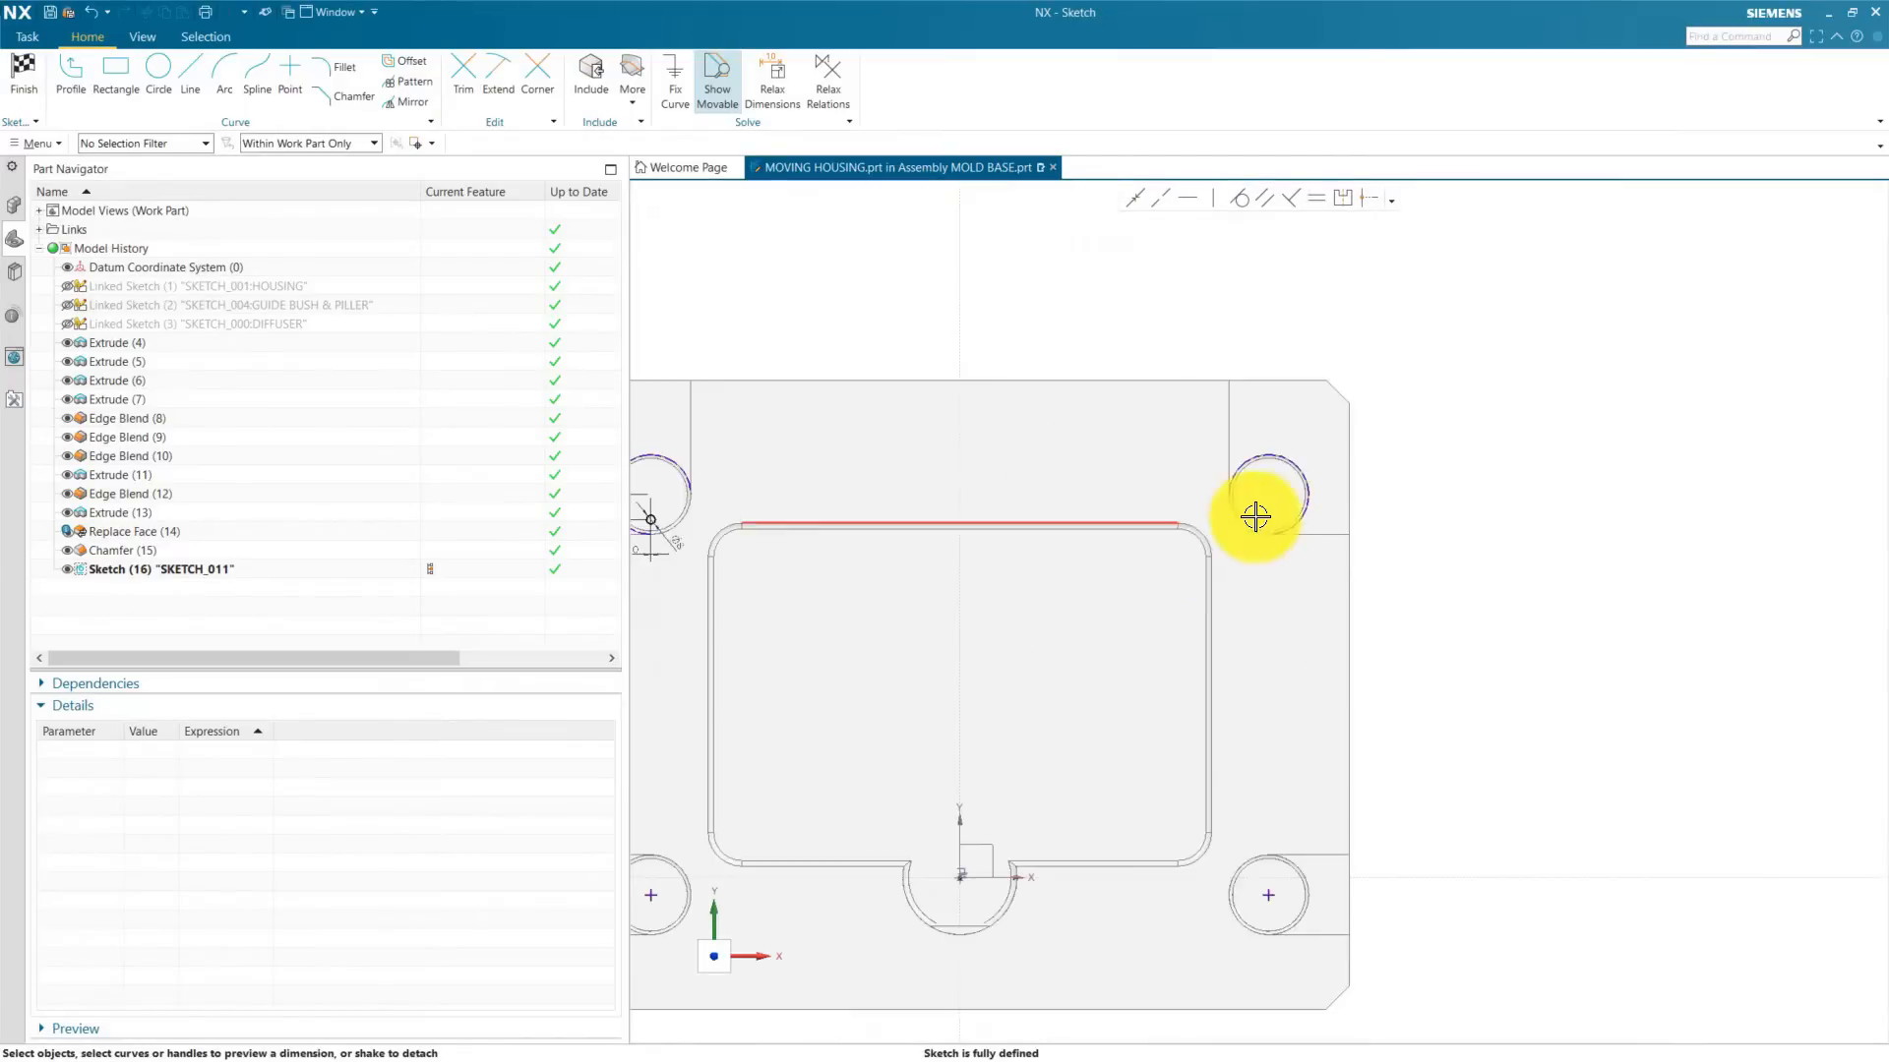
scroll(1277, 485, "down", 6)
scroll(1273, 506, "up", 4)
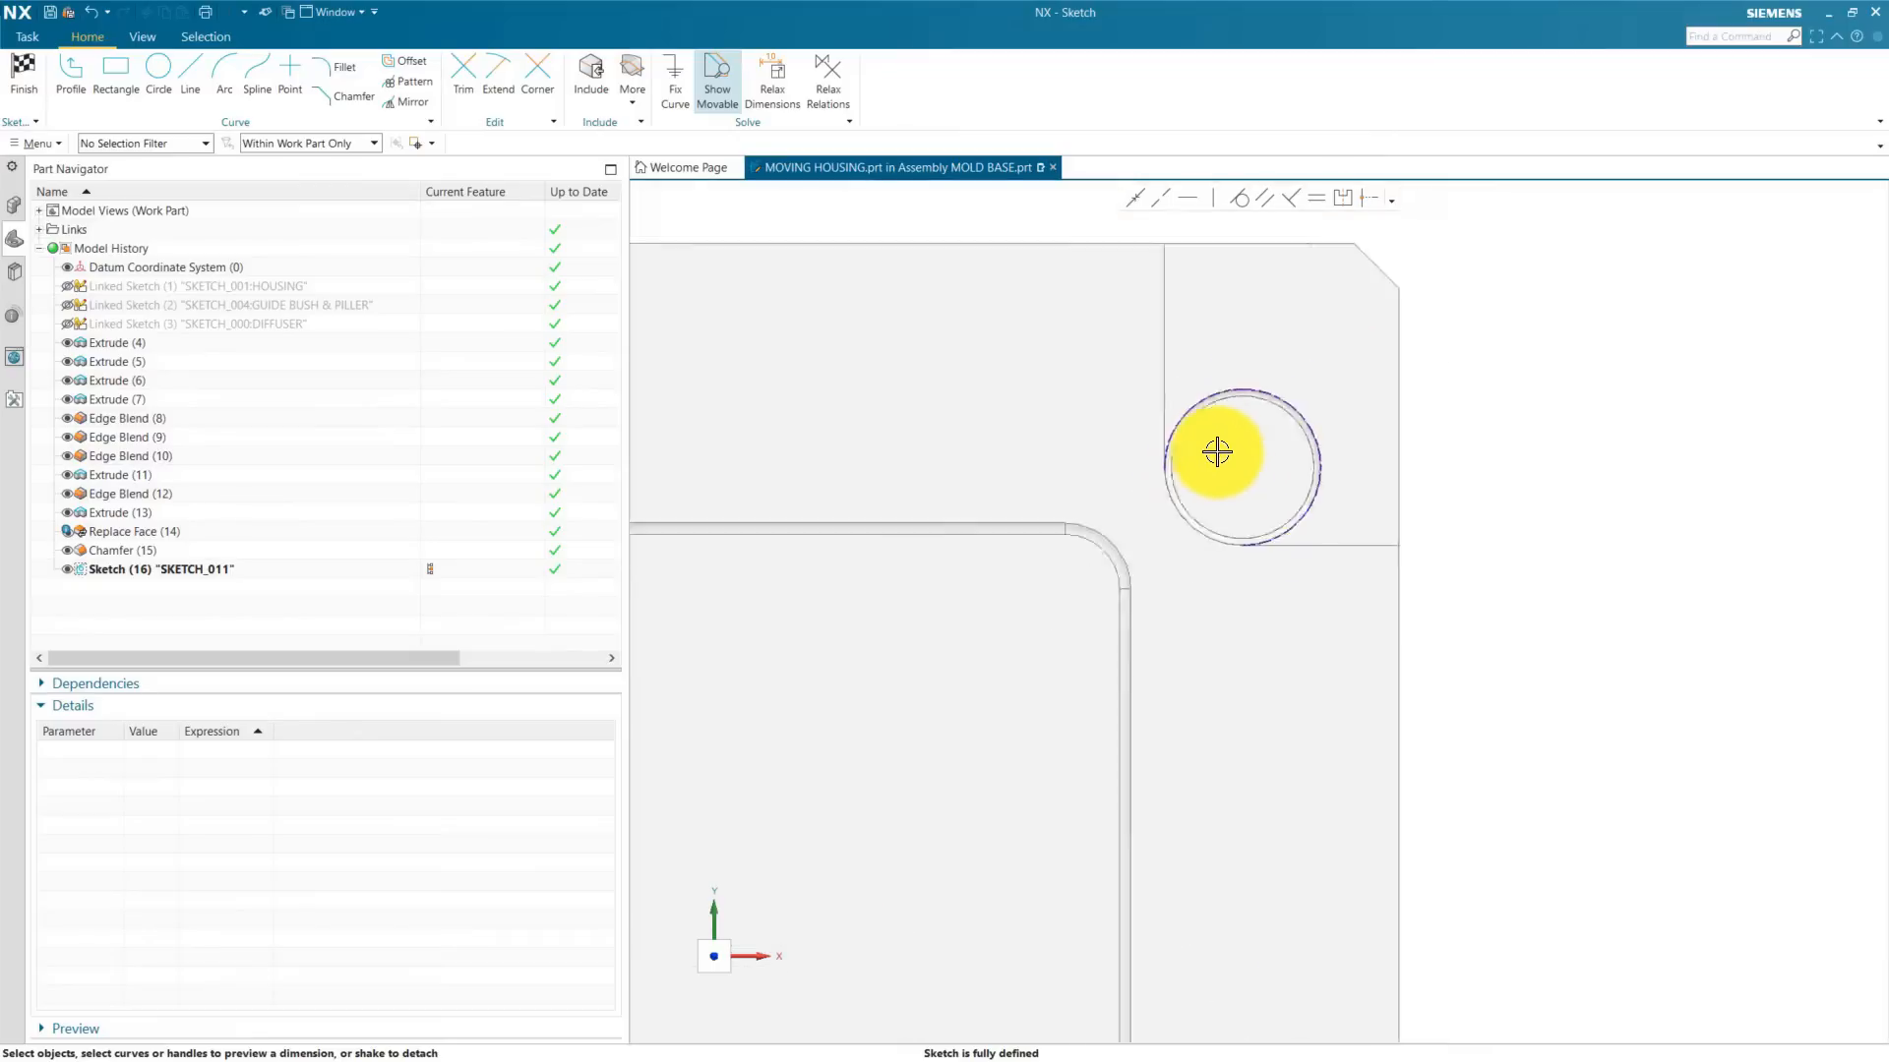
scroll(1463, 692, "up", 2)
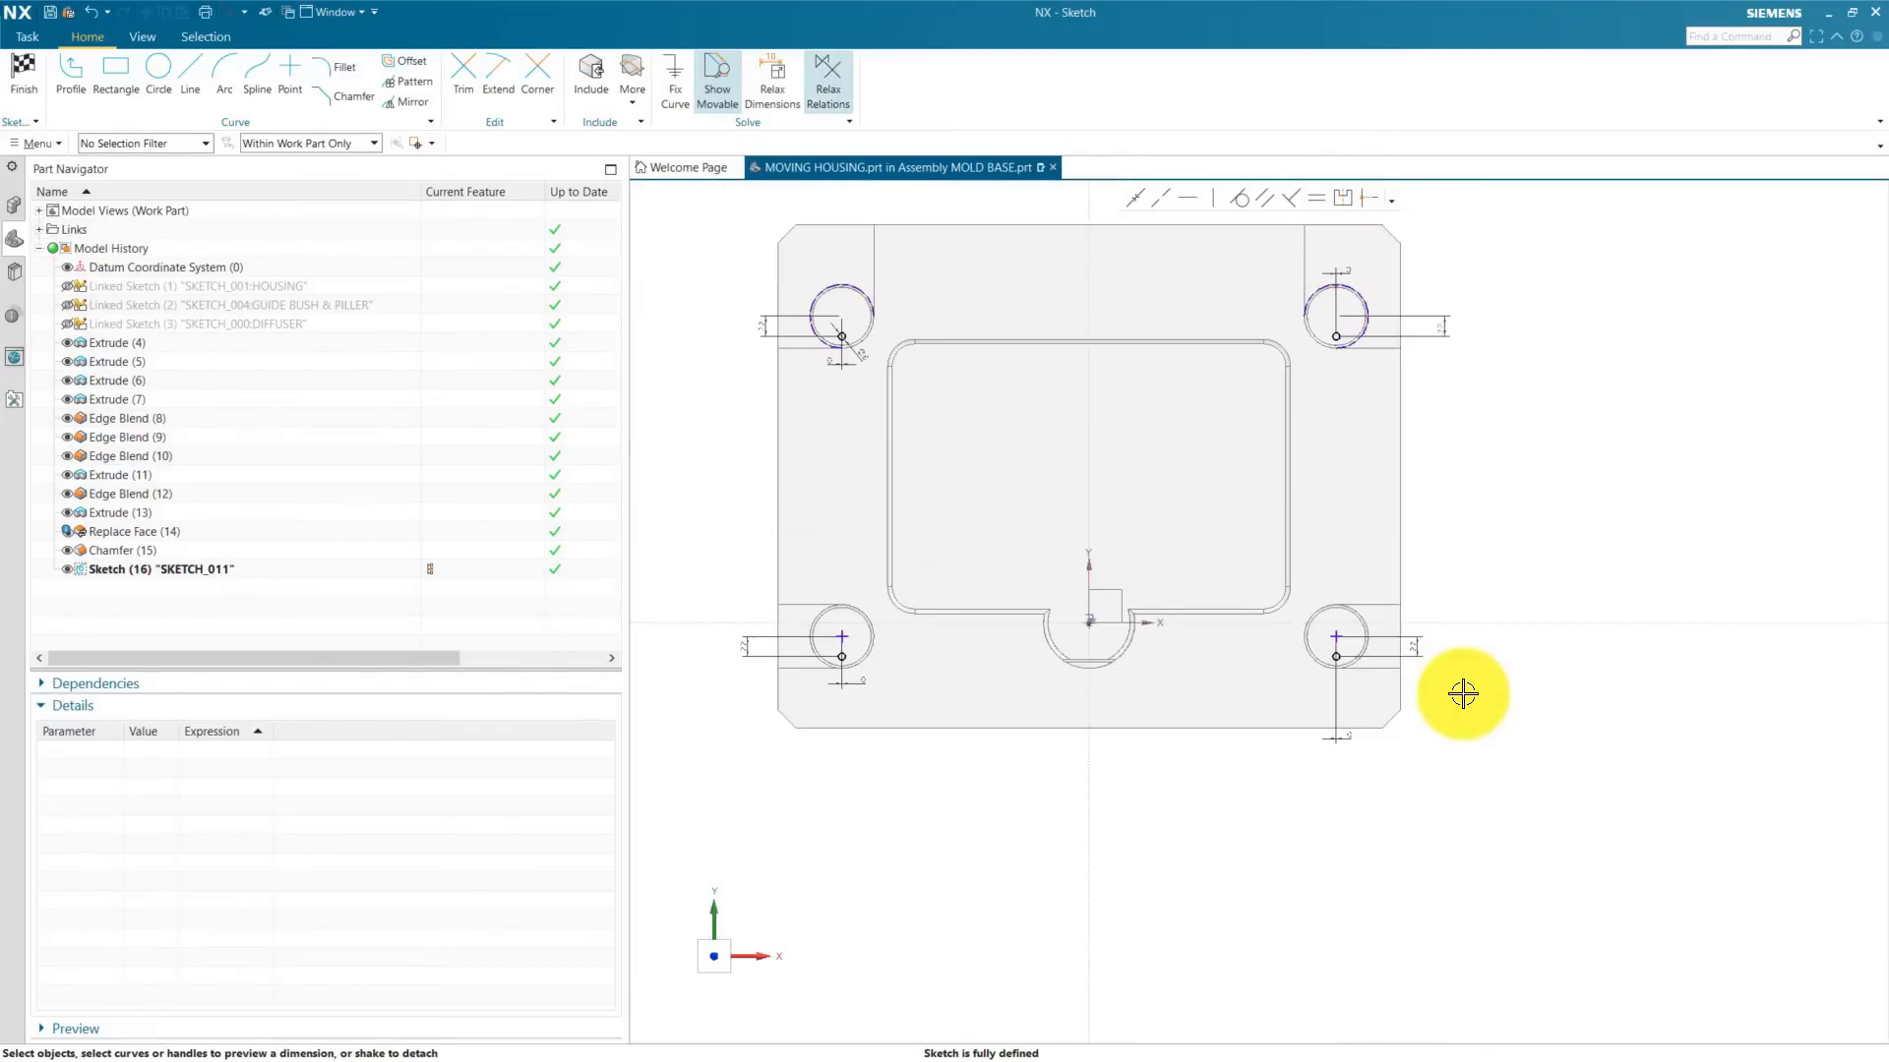
Step: Finish the sketch of the four small circles and save all parts
scroll(1374, 737, "down", 5)
scroll(1331, 623, "up", 4)
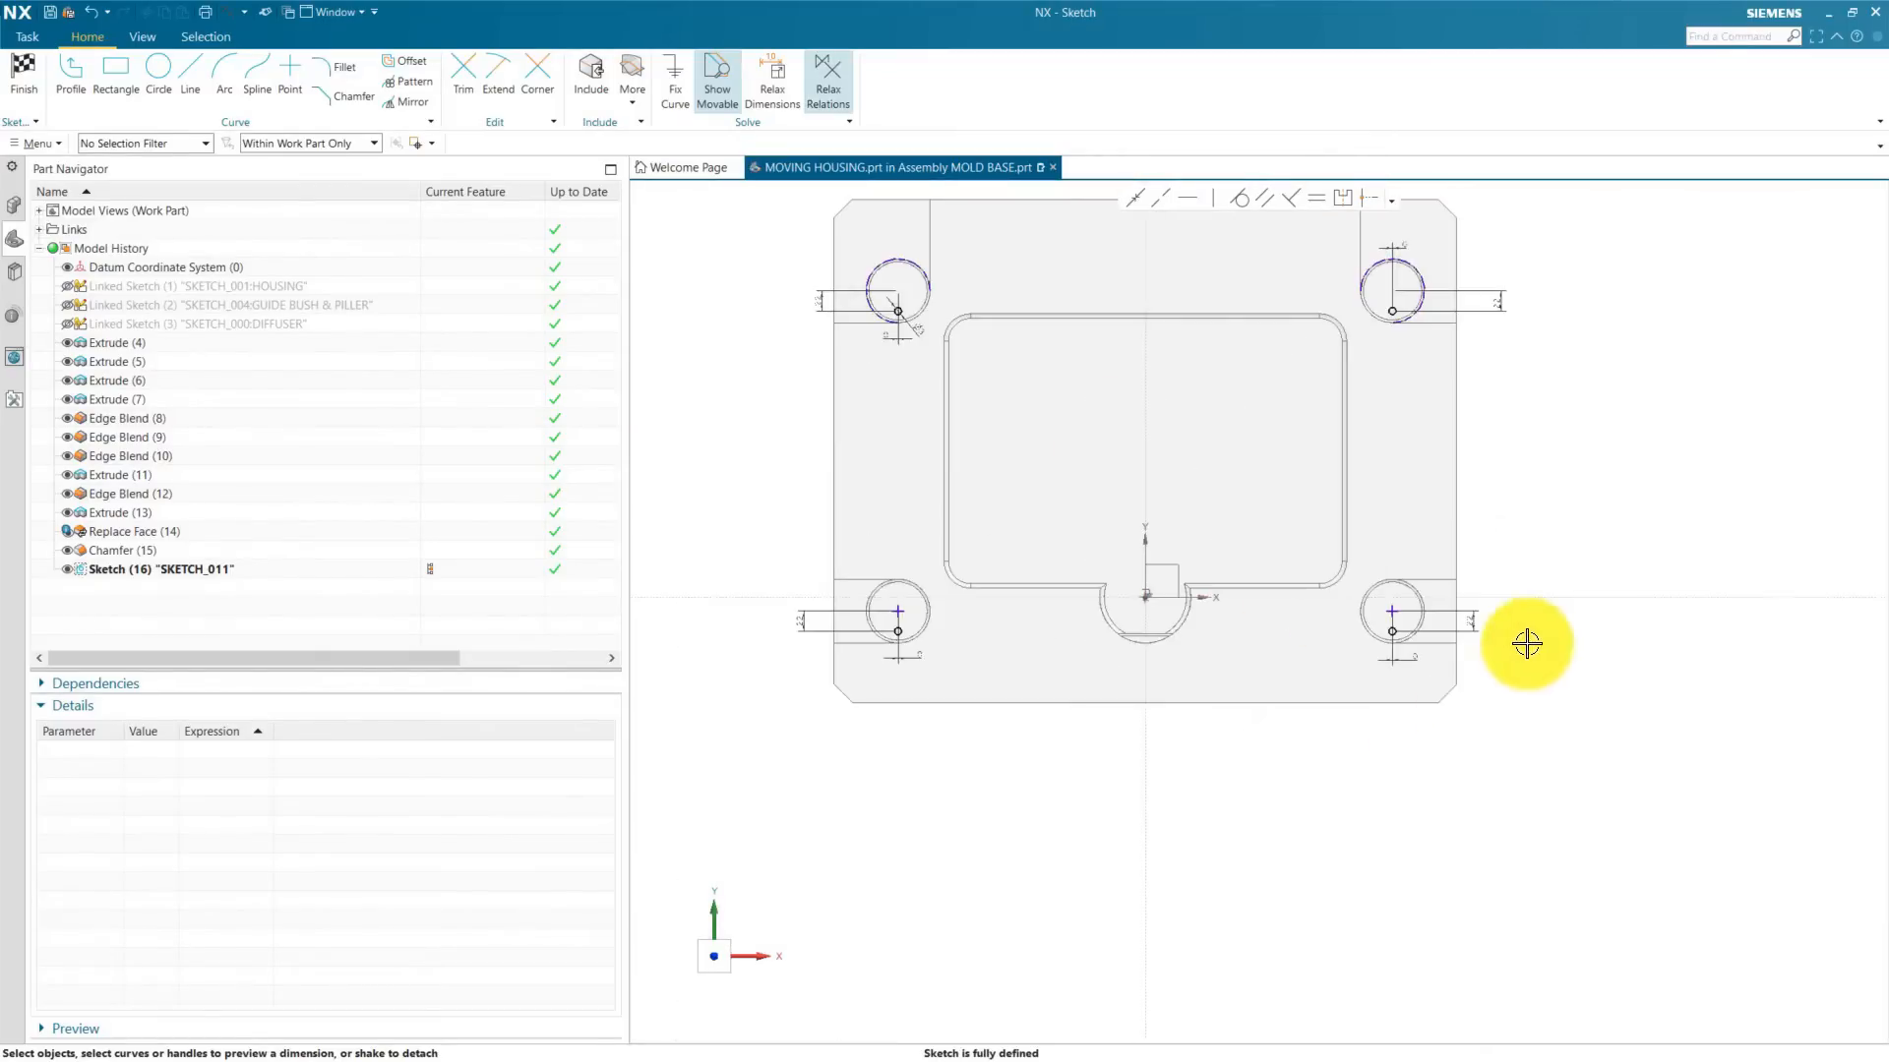
scroll(1540, 726, "down", 5)
scroll(1505, 438, "up", 5)
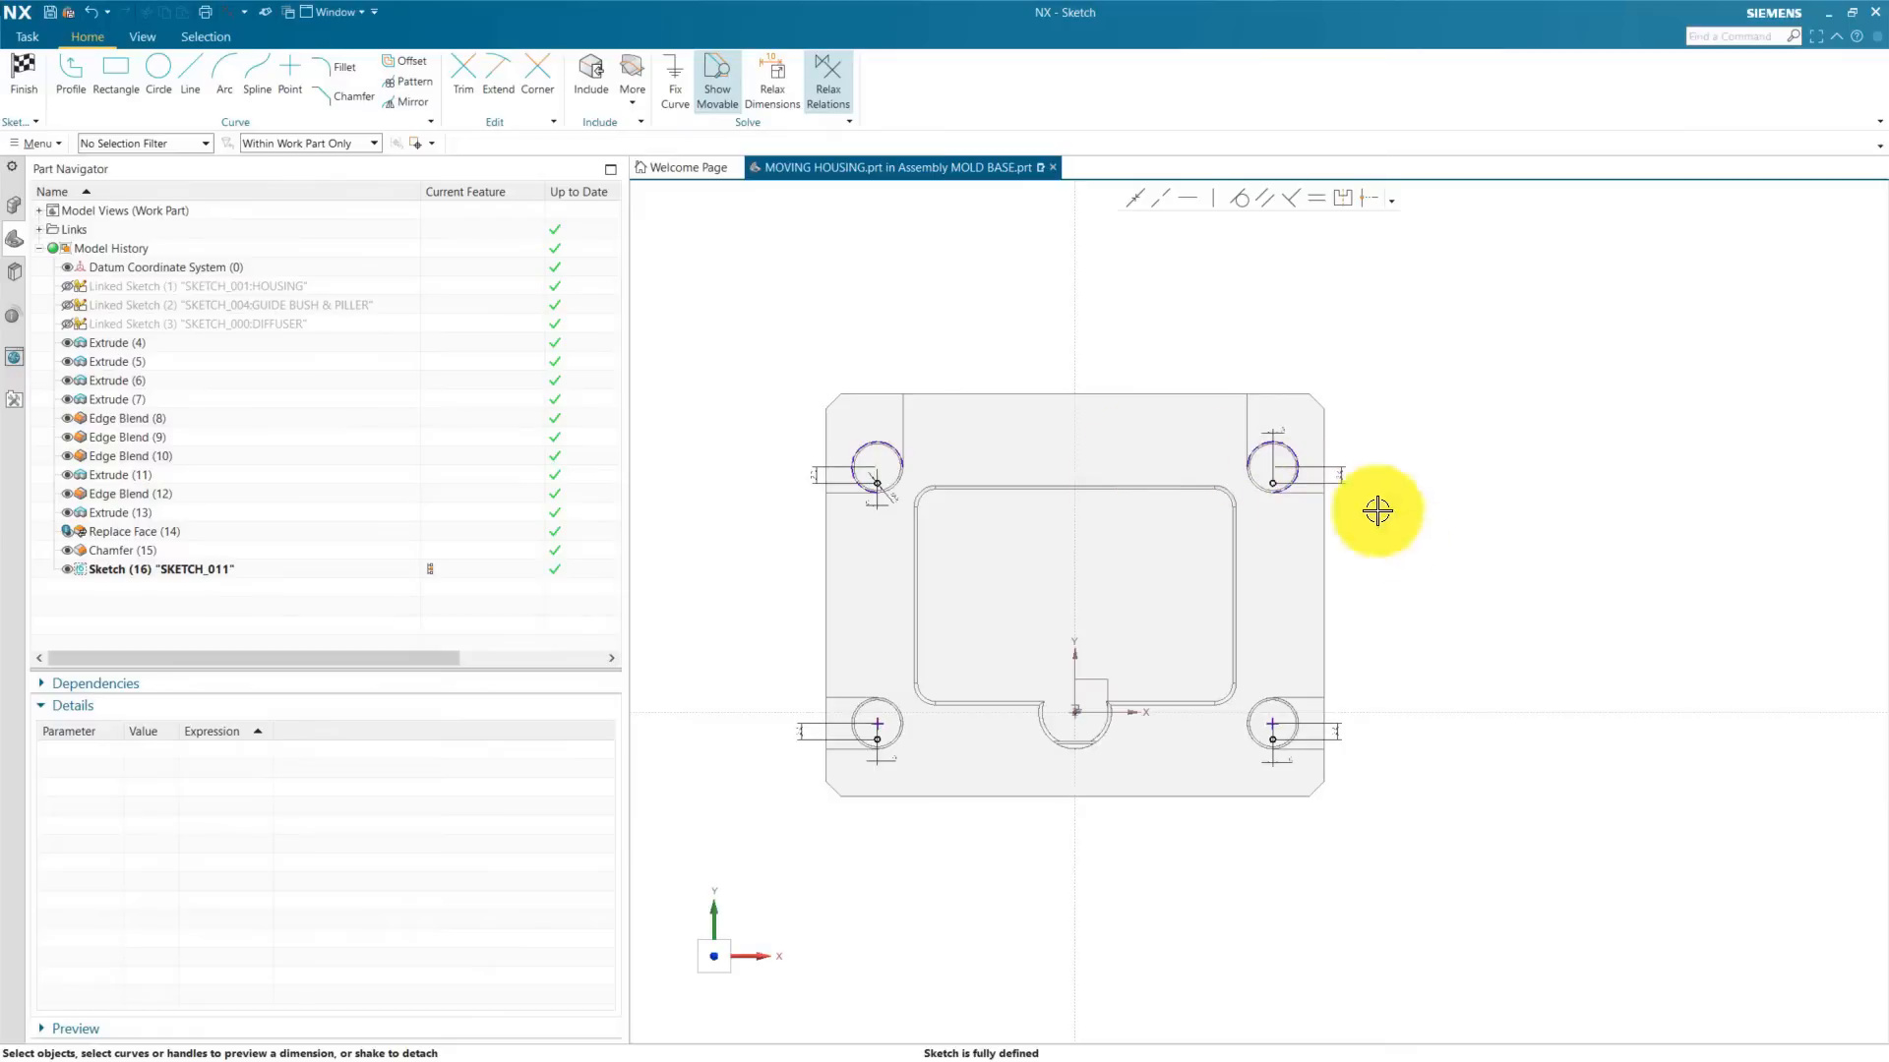
scroll(895, 769, "down", 1)
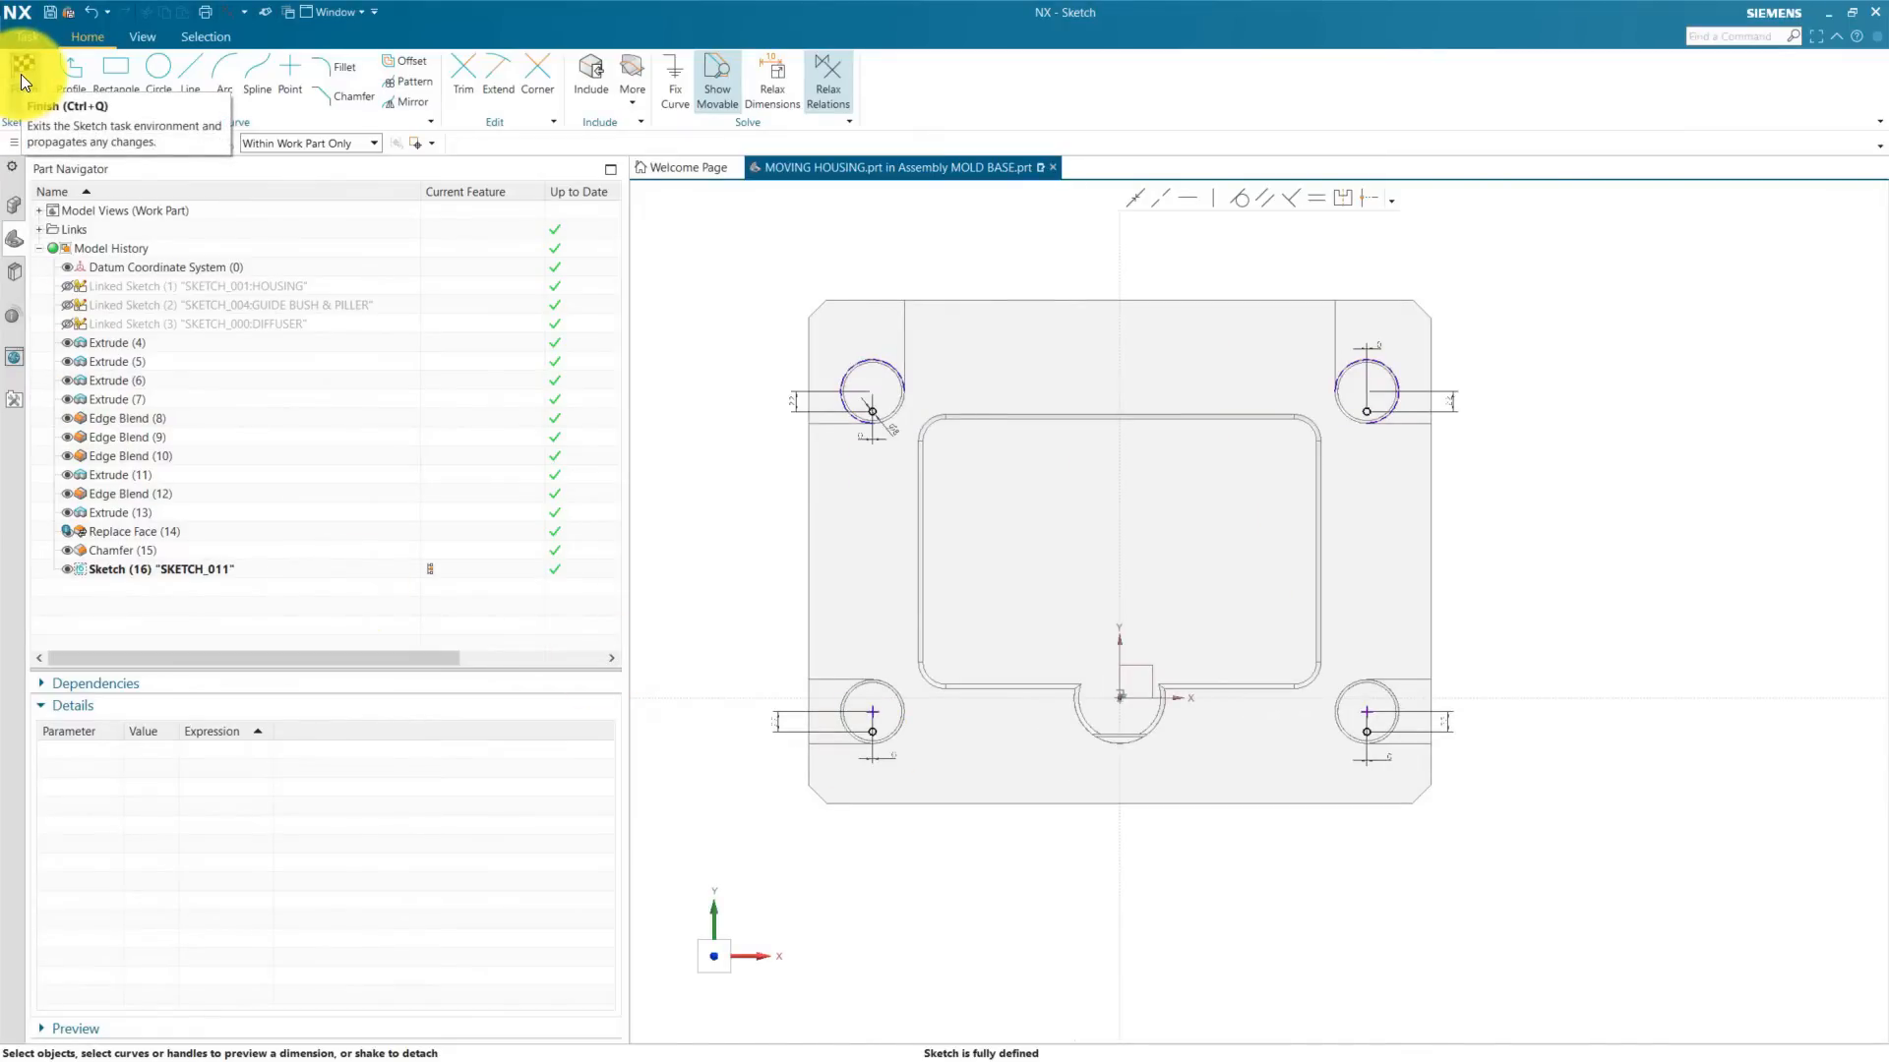
left_click(24, 81)
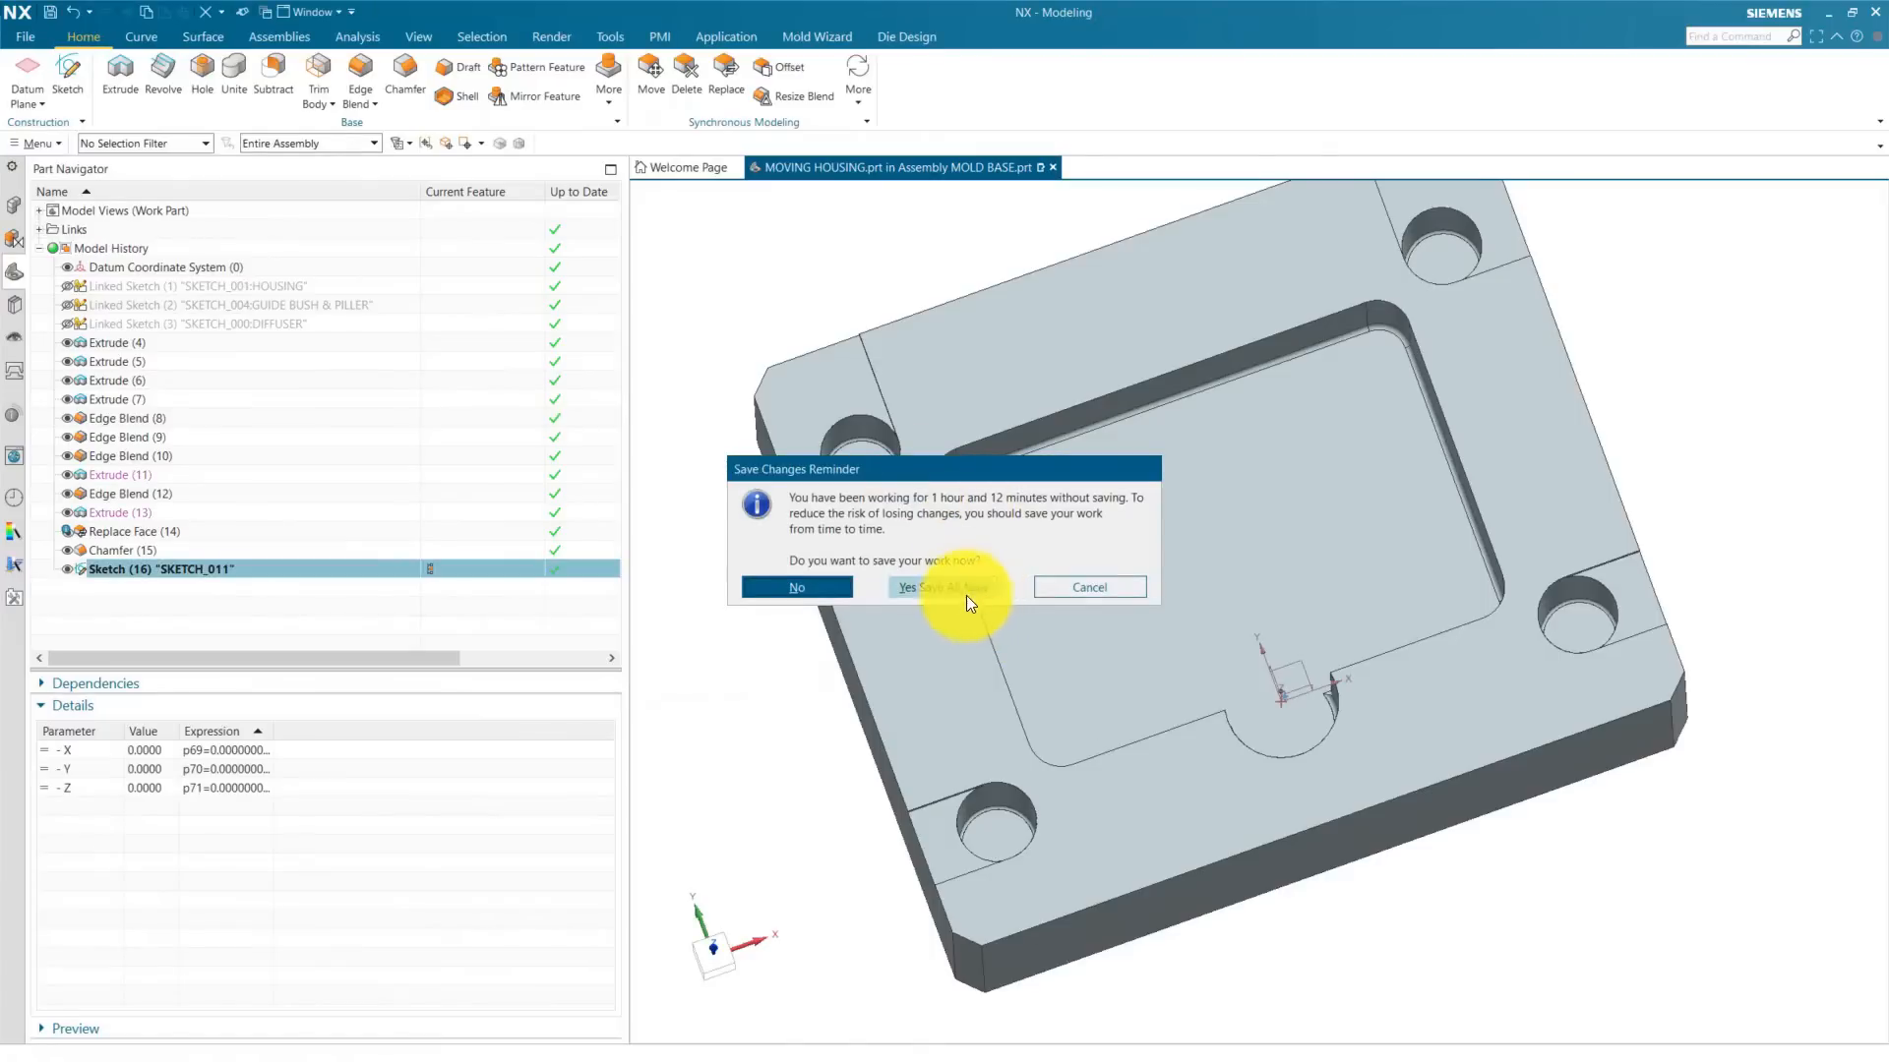
left_click(966, 592)
Step: Extrude the four small circles Through All in the reversed direction with Subtract, starting at 0 mm
scroll(772, 443, "down", 4)
left_click(118, 69)
middle_click_drag(1112, 704, 1269, 718)
left_click(1751, 478)
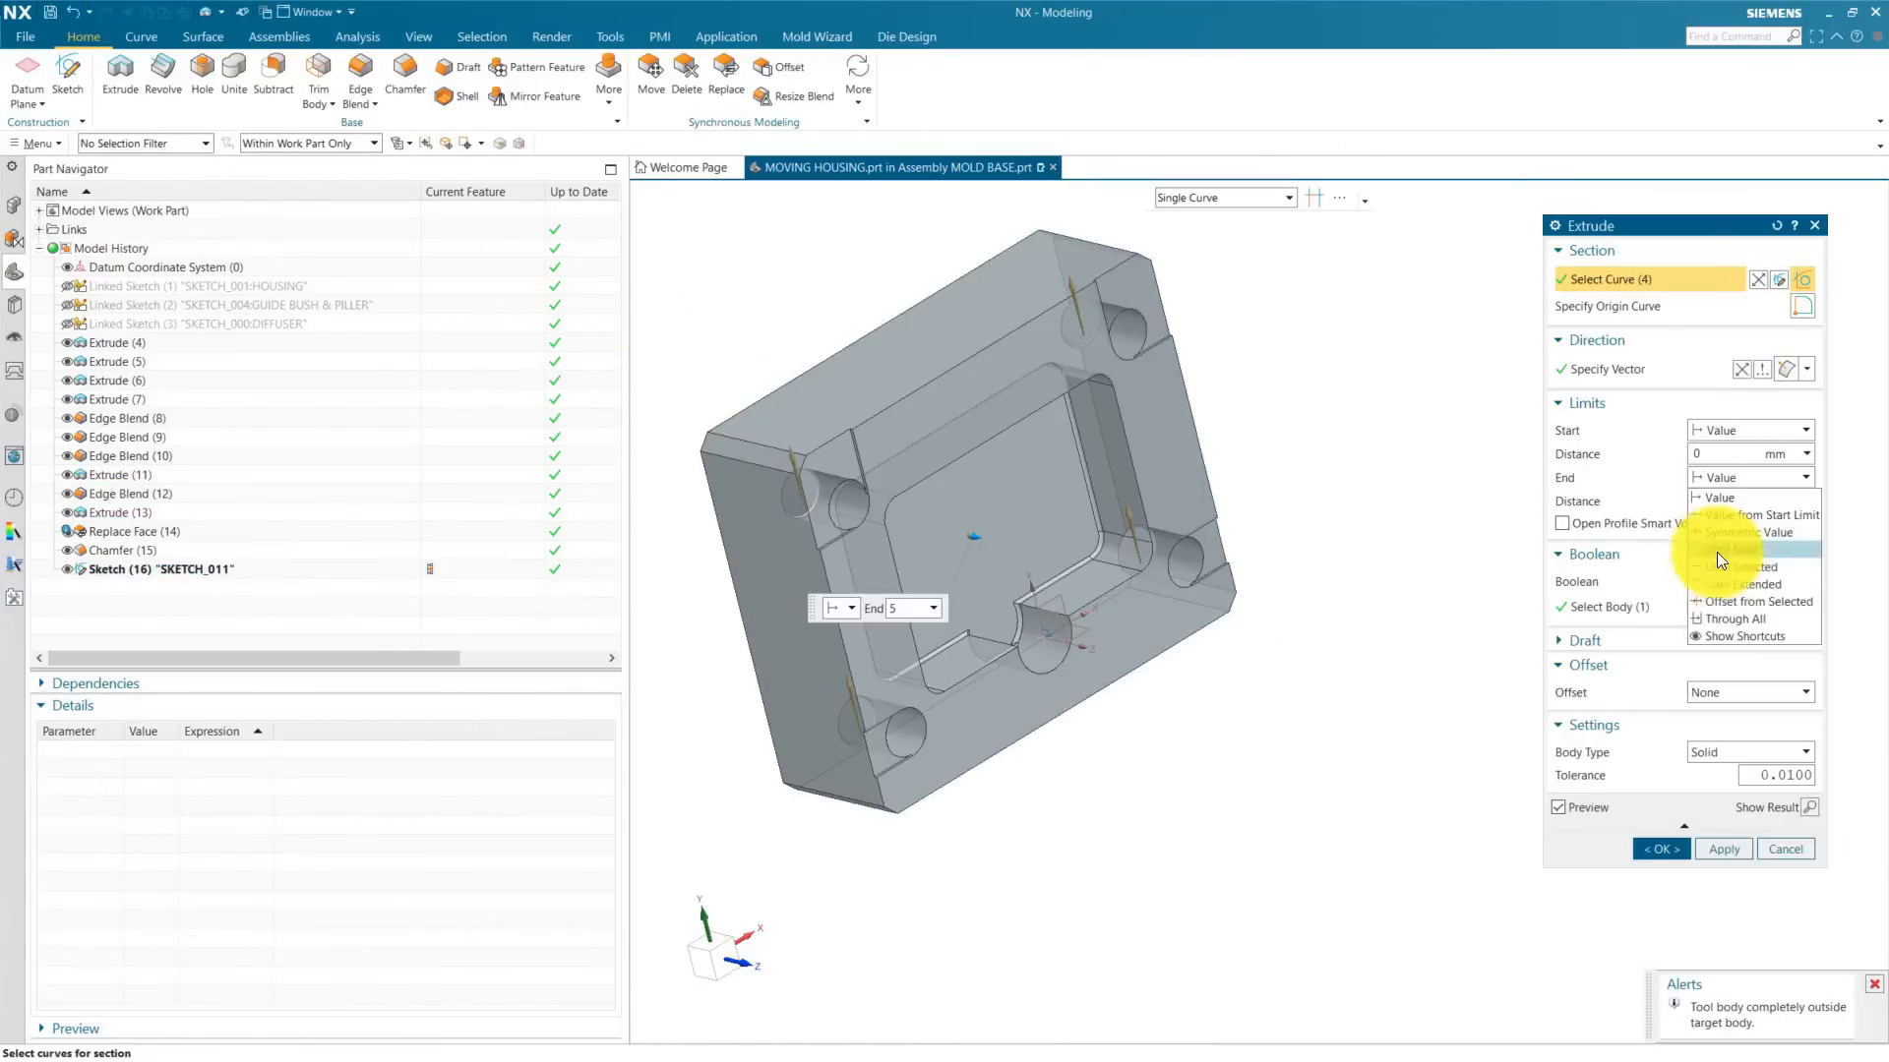
left_click(1721, 617)
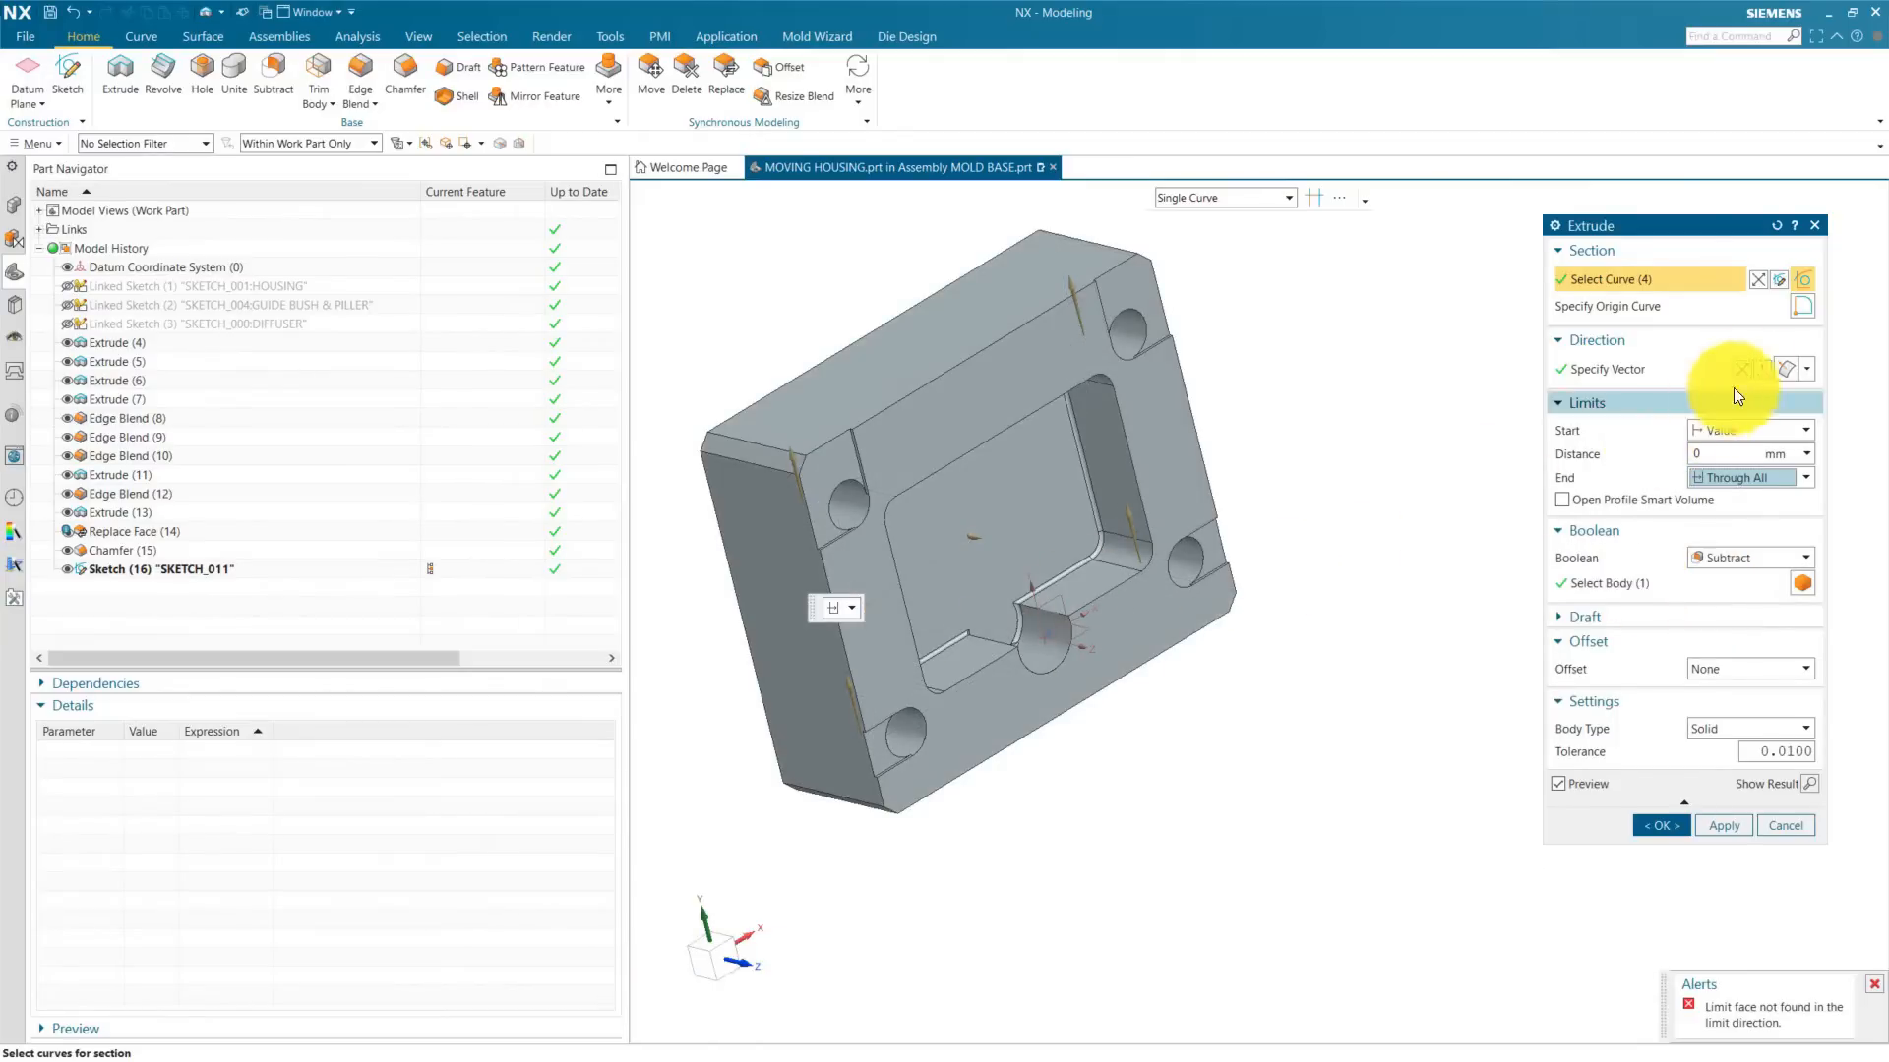
left_click(1748, 368)
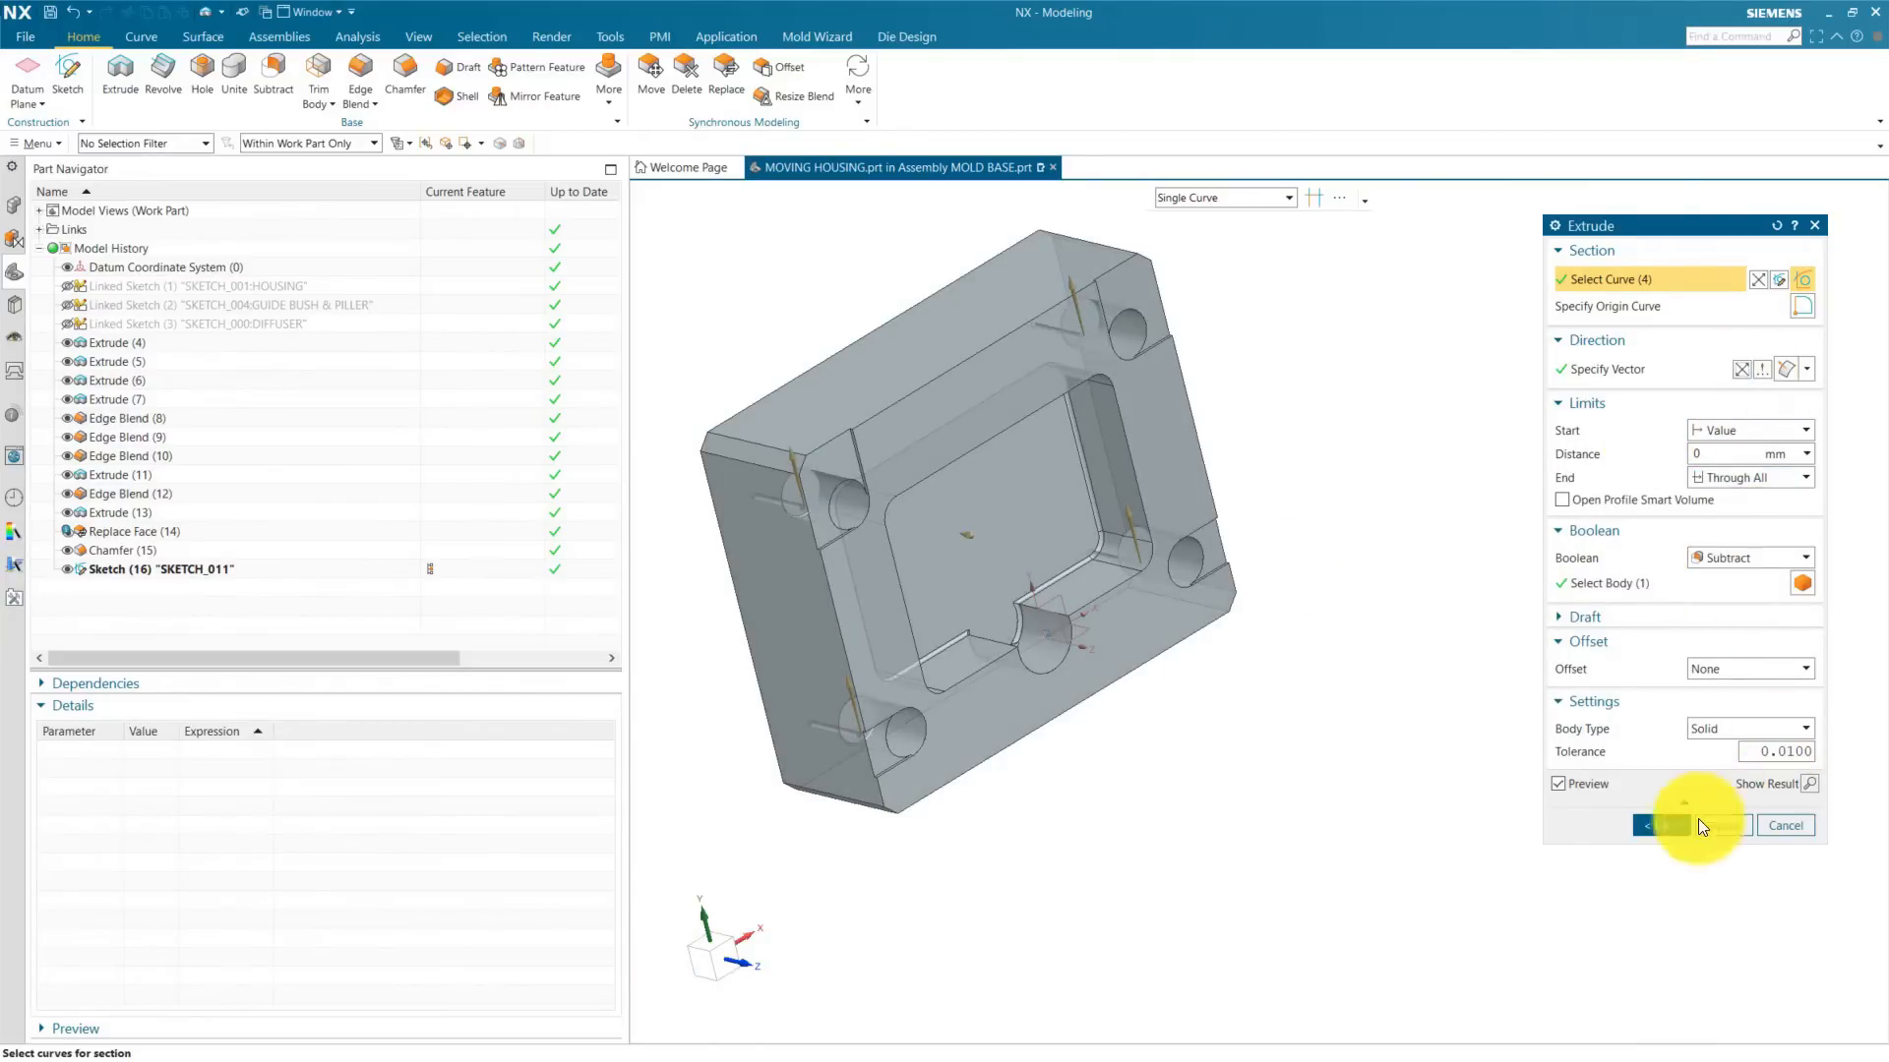
left_click(1660, 825)
Step: Complete the subtracting extrude and make the sketch of the four small circles internal to it
middle_click_drag(1661, 824, 984, 787)
right_click(105, 588)
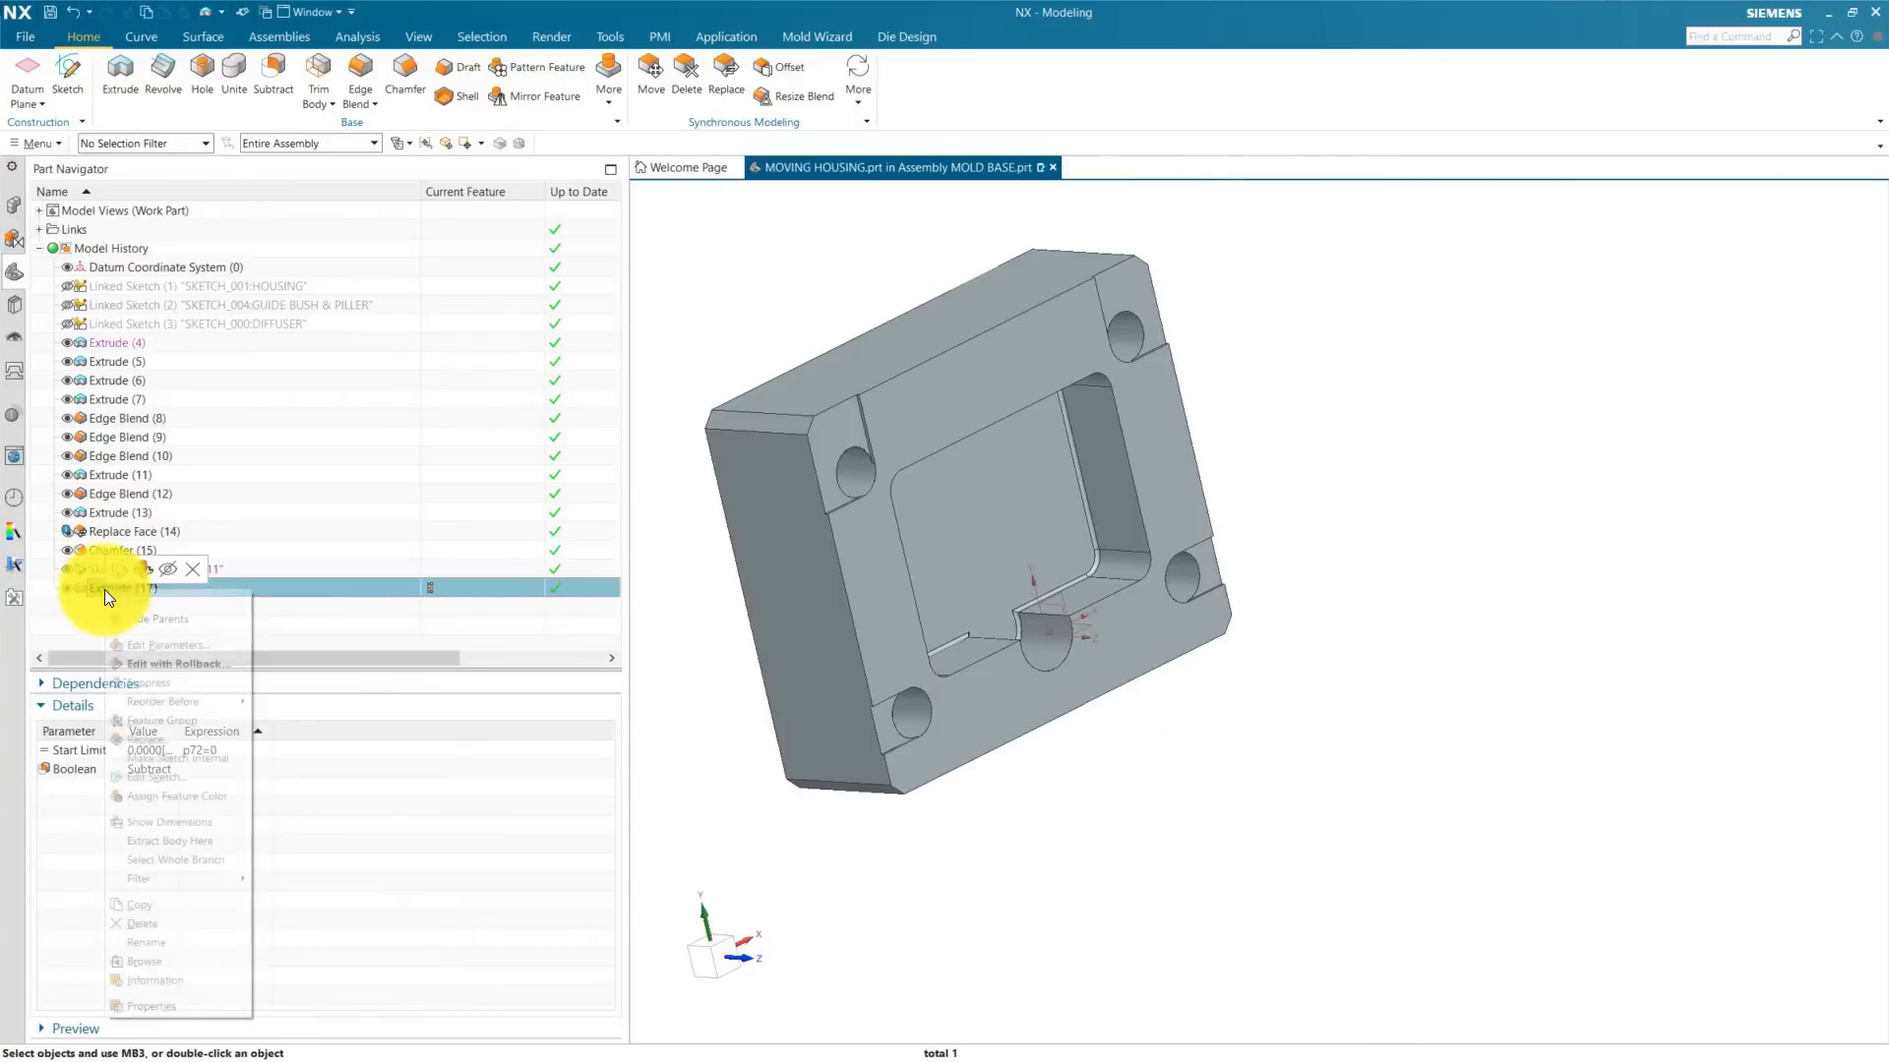
left_click(186, 760)
Step: Examine the four small through holes from the back and pocket sides of the moving housing
mouse_move(1096, 823)
middle_mouse_down()
mouse_move(1130, 882)
mouse_move(1141, 866)
middle_mouse_up()
scroll(876, 551, "up", 5)
scroll(1071, 510, "down", 4)
scroll(1156, 494, "up", 3)
scroll(1156, 494, "down", 4)
middle_click_drag(1171, 463, 1378, 581)
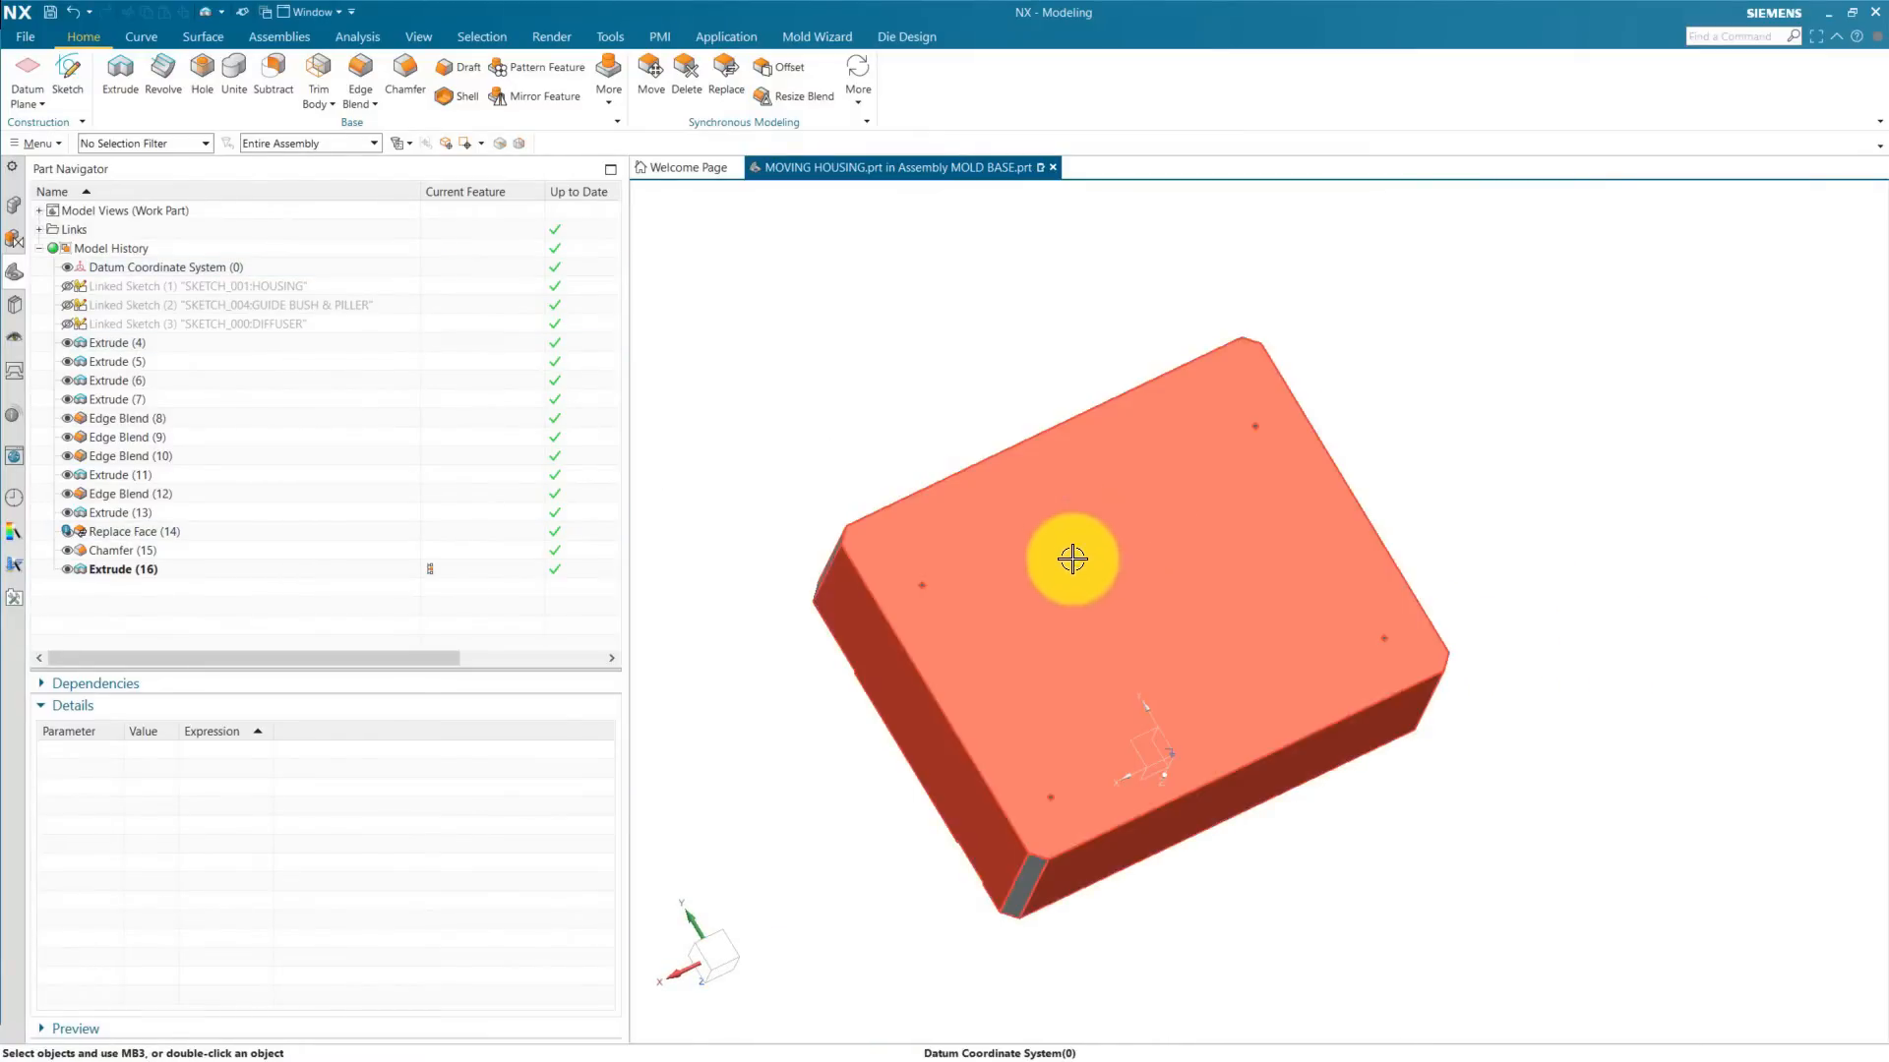
middle_click_drag(1292, 726, 1330, 350)
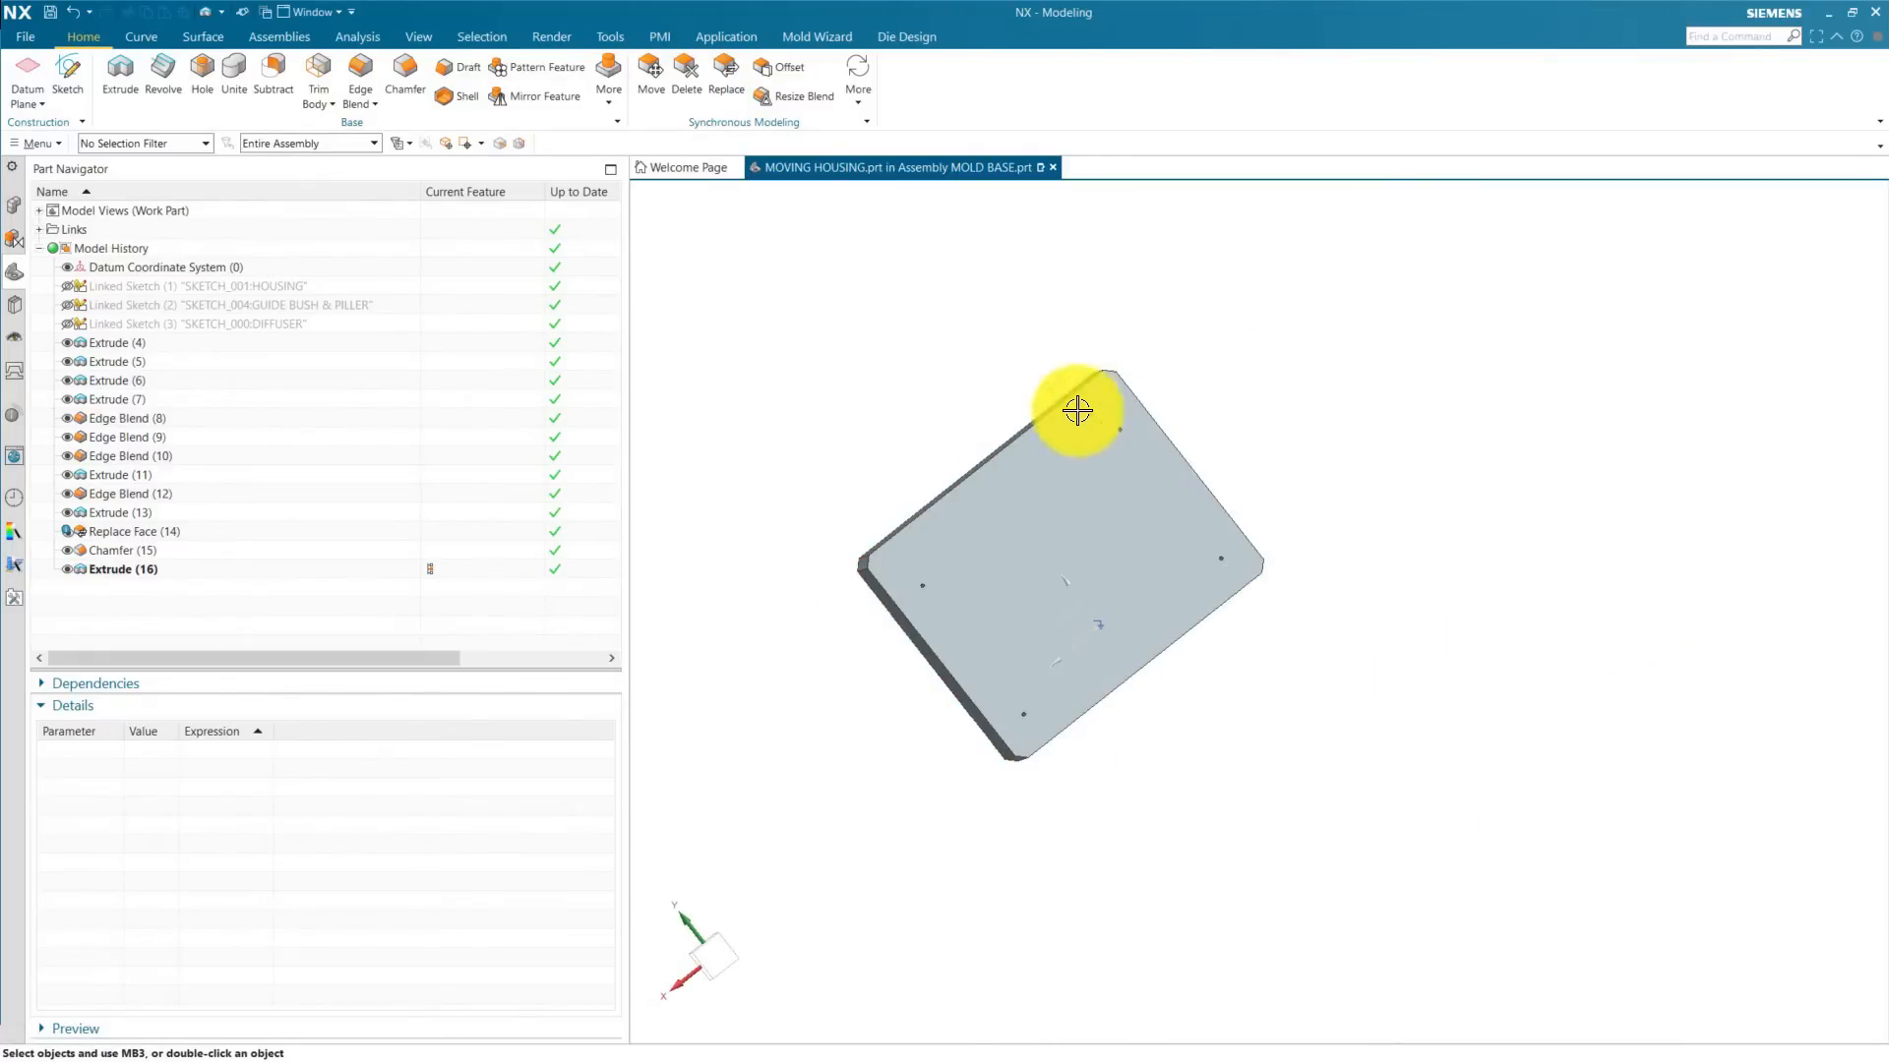
middle_click_drag(1383, 658, 1147, 763)
scroll(1034, 520, "up", 2)
Step: Make the SKETCH component under MOVING HOUSING the work part
left_click(16, 205)
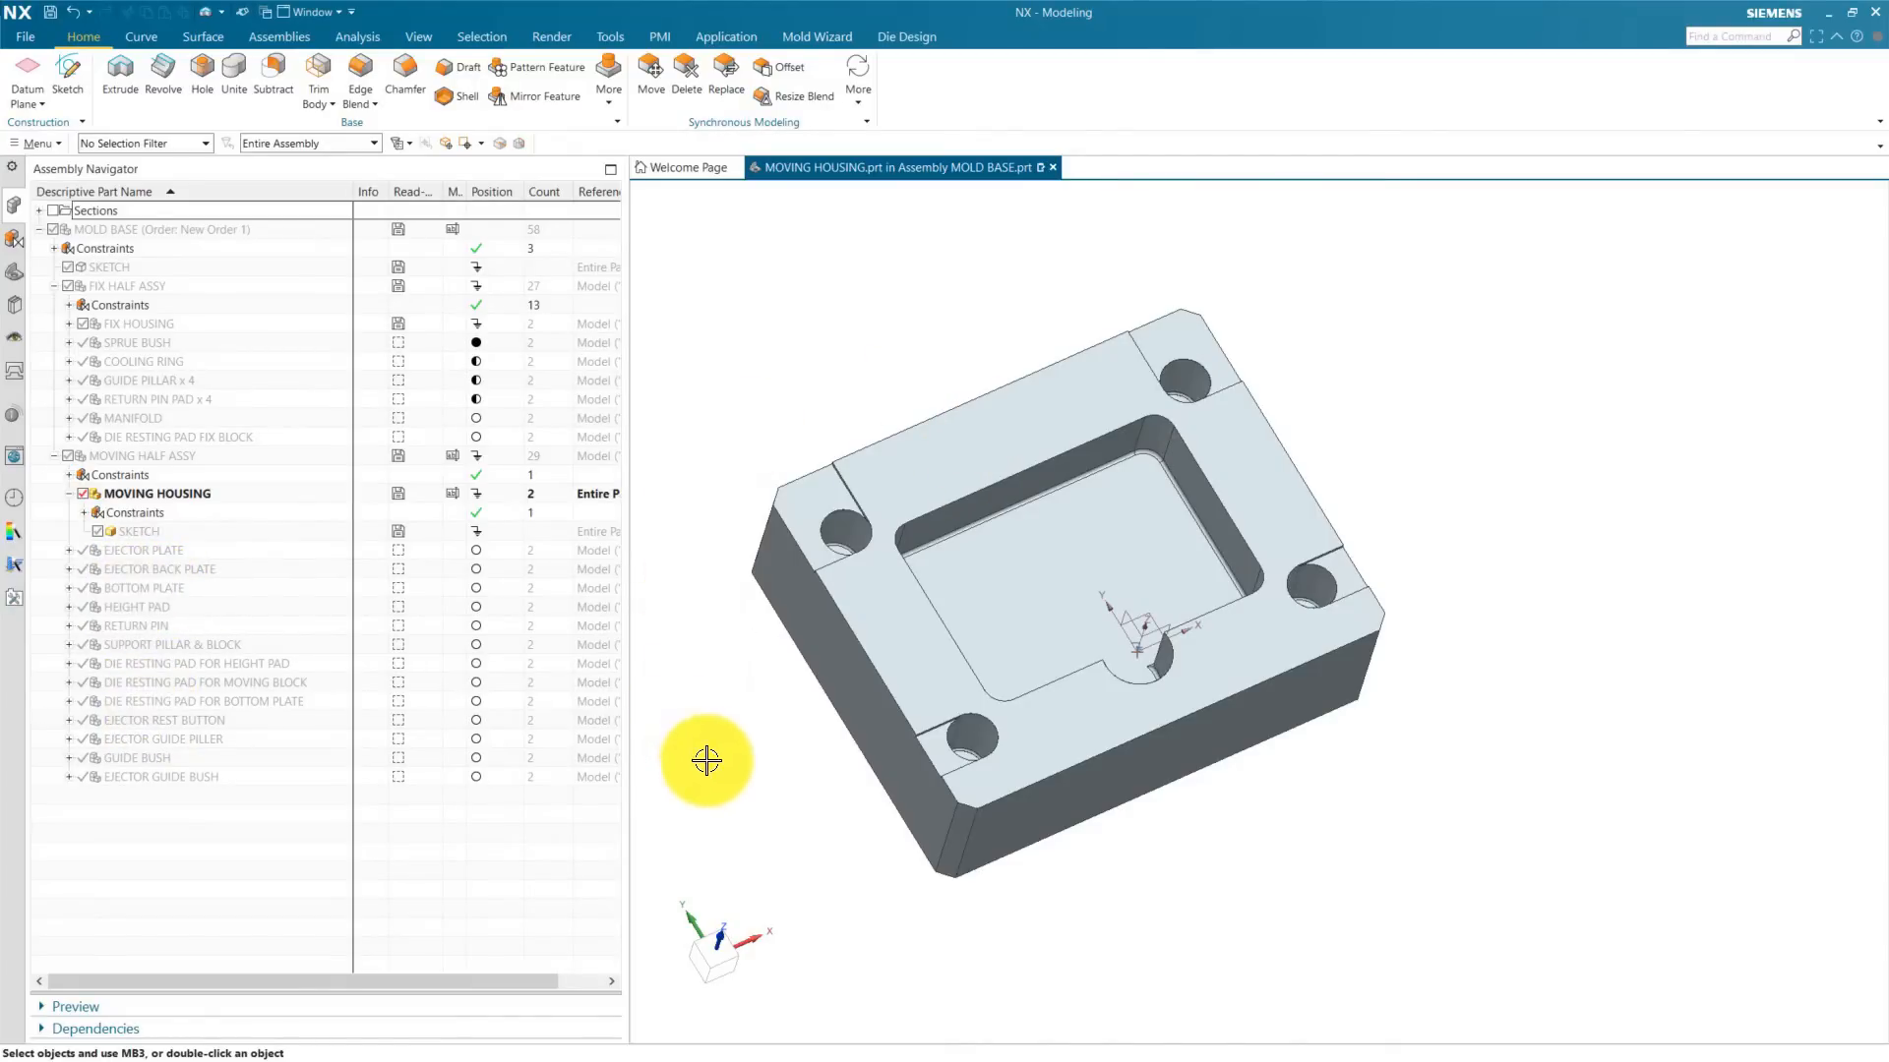
middle_click_drag(706, 760, 790, 770)
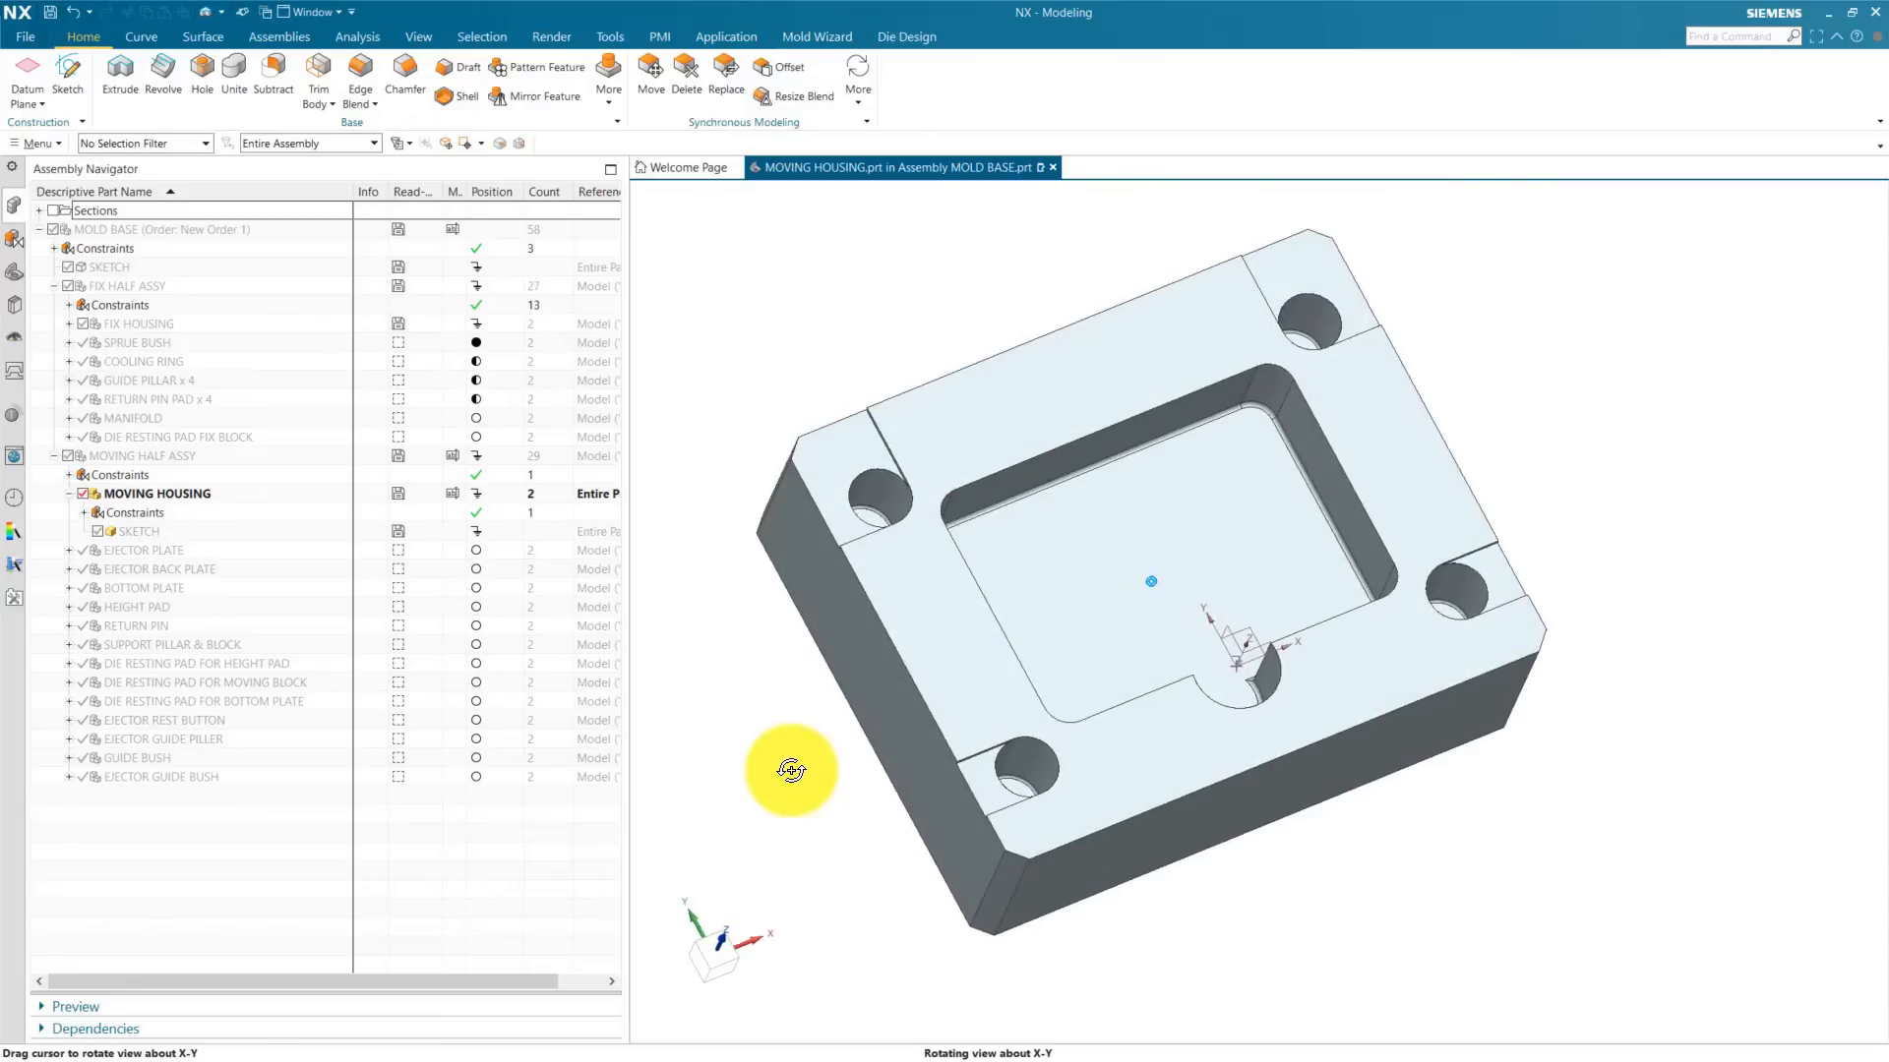
left_click(18, 279)
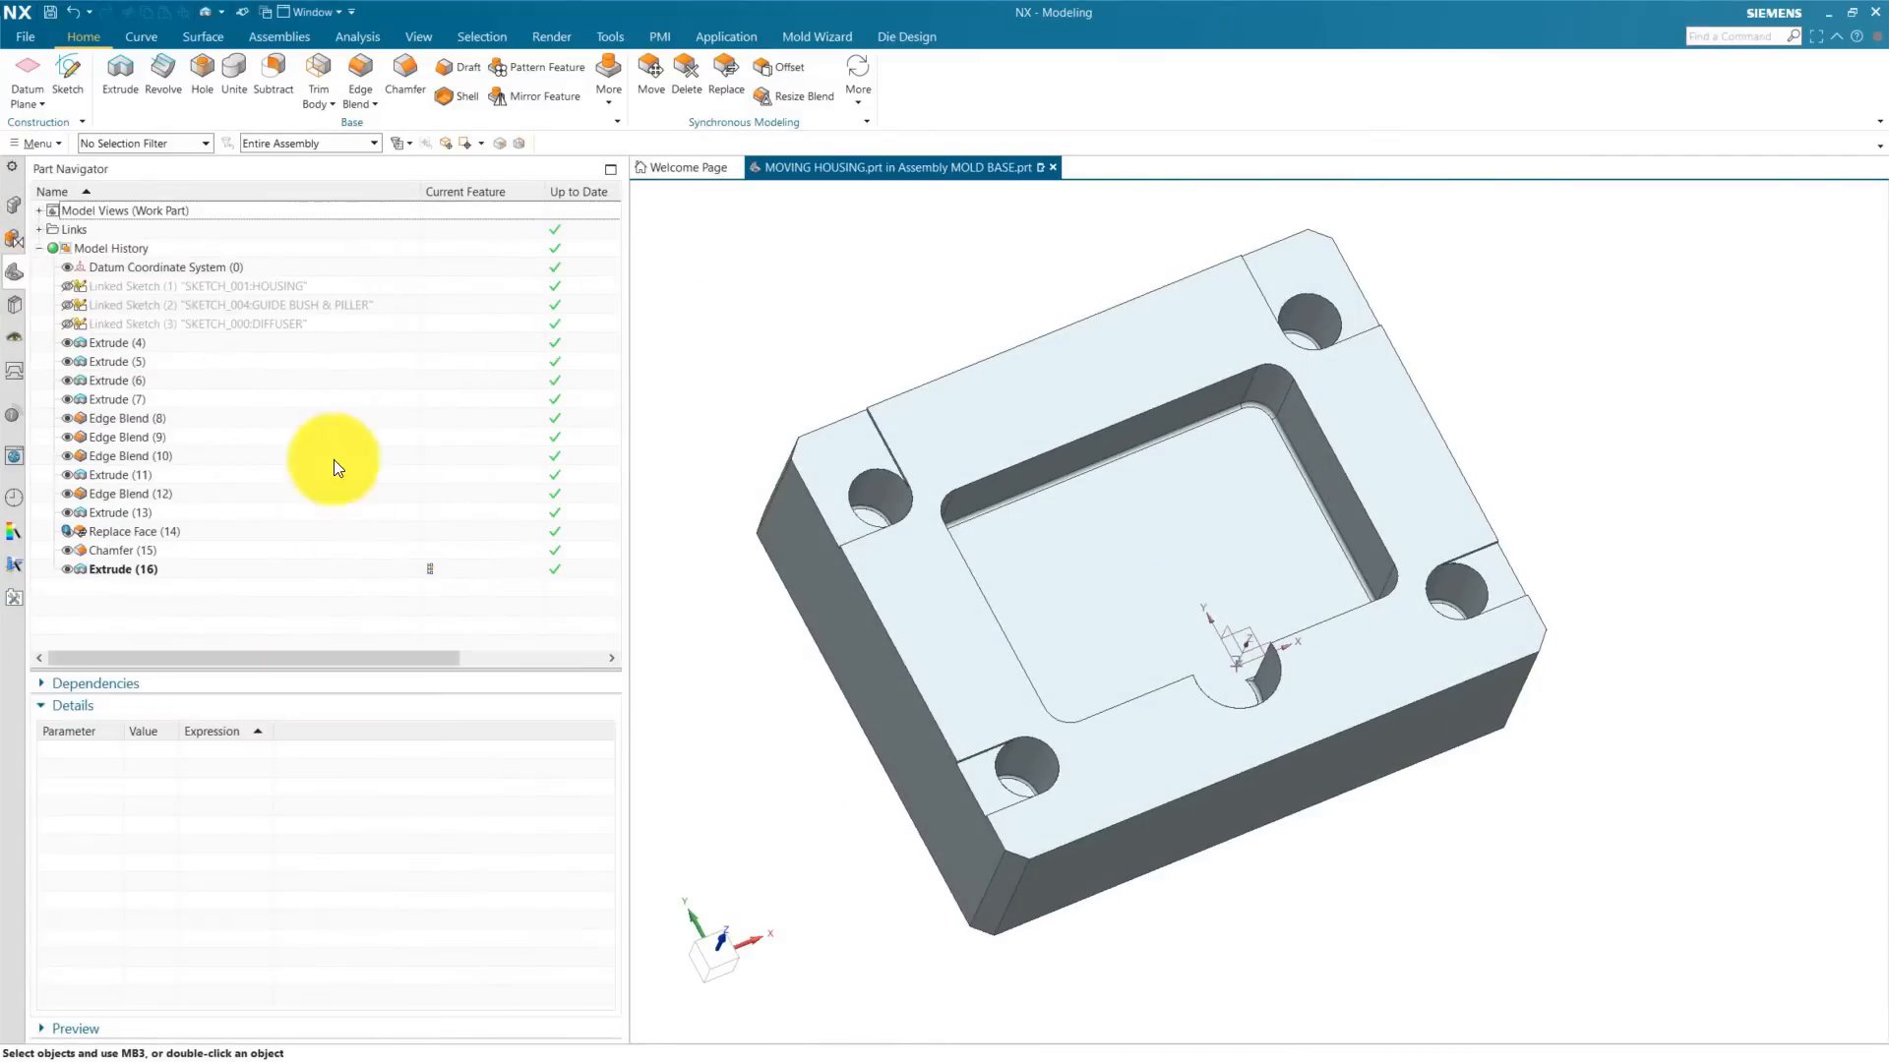
left_click(15, 238)
double_click(138, 530)
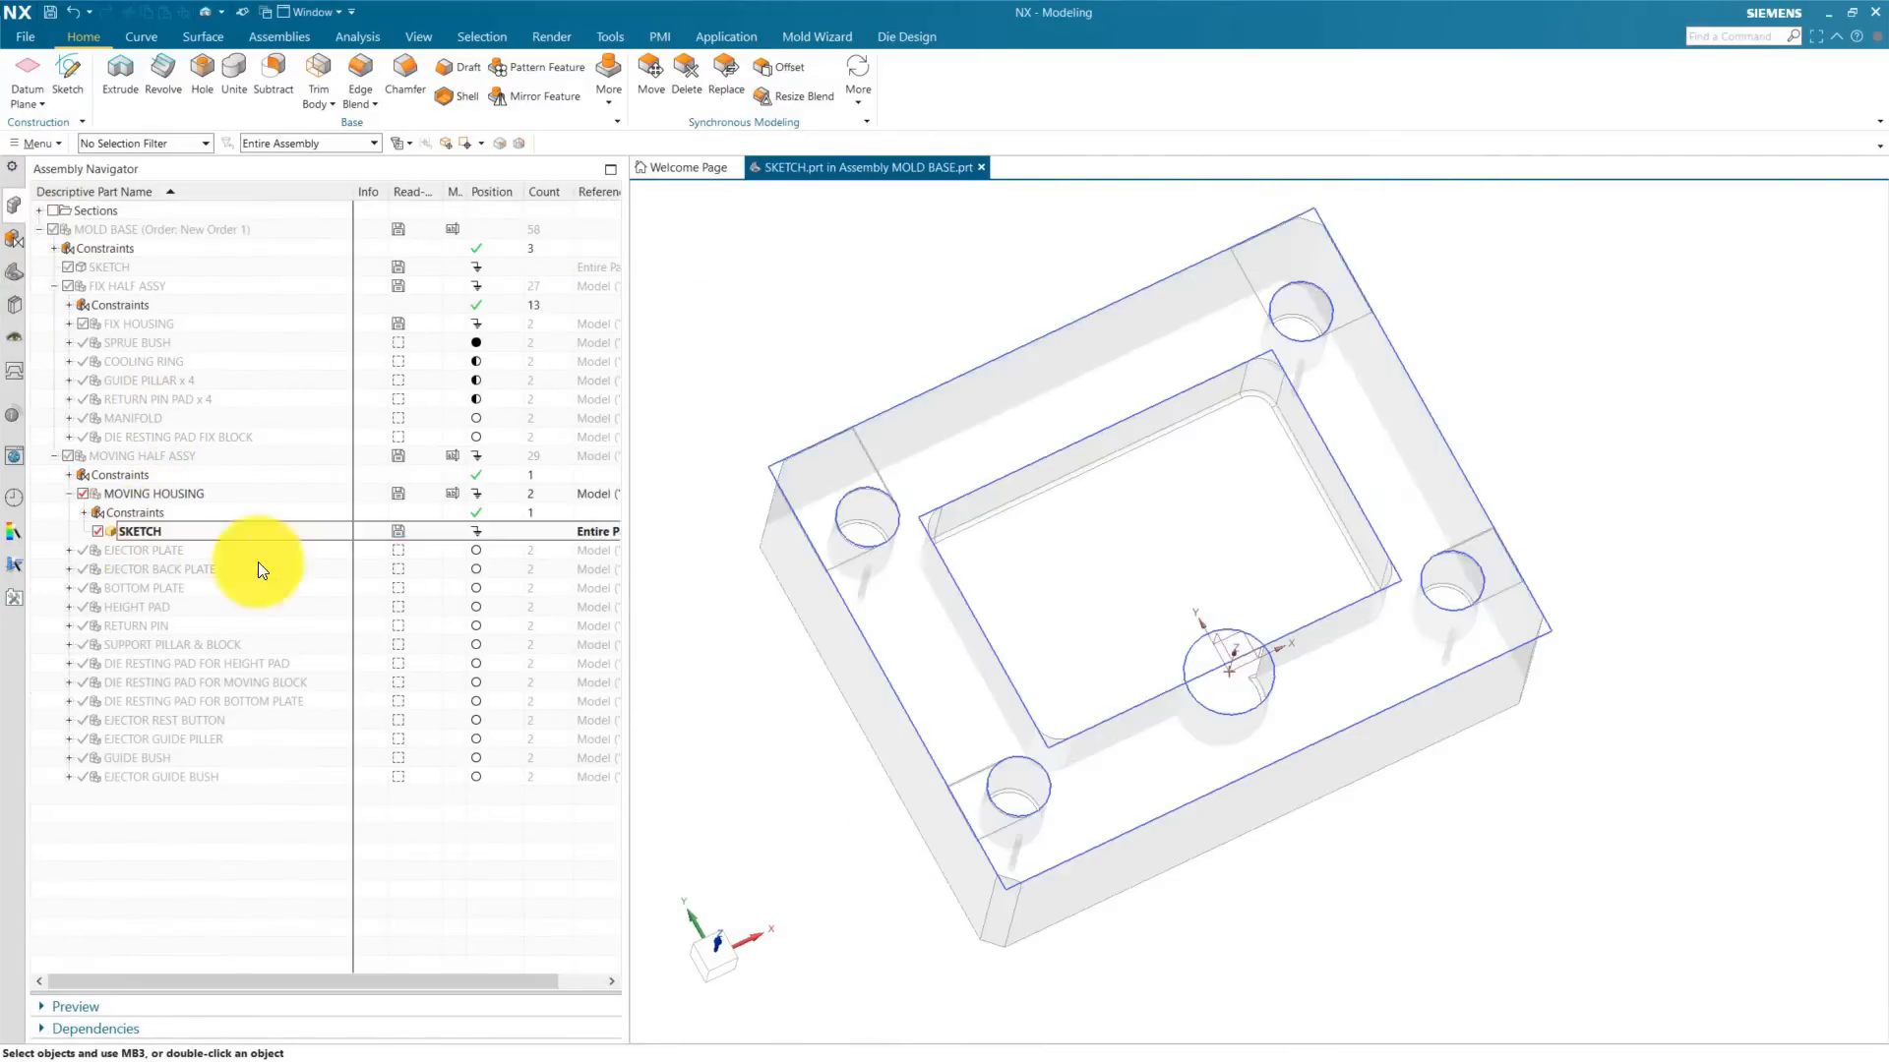
Step: Hide the GUIDE BUSH & PILLER sketch and show the RETURN PIN and EJECTOR GUIDE PILLAR sketches
left_click(17, 284)
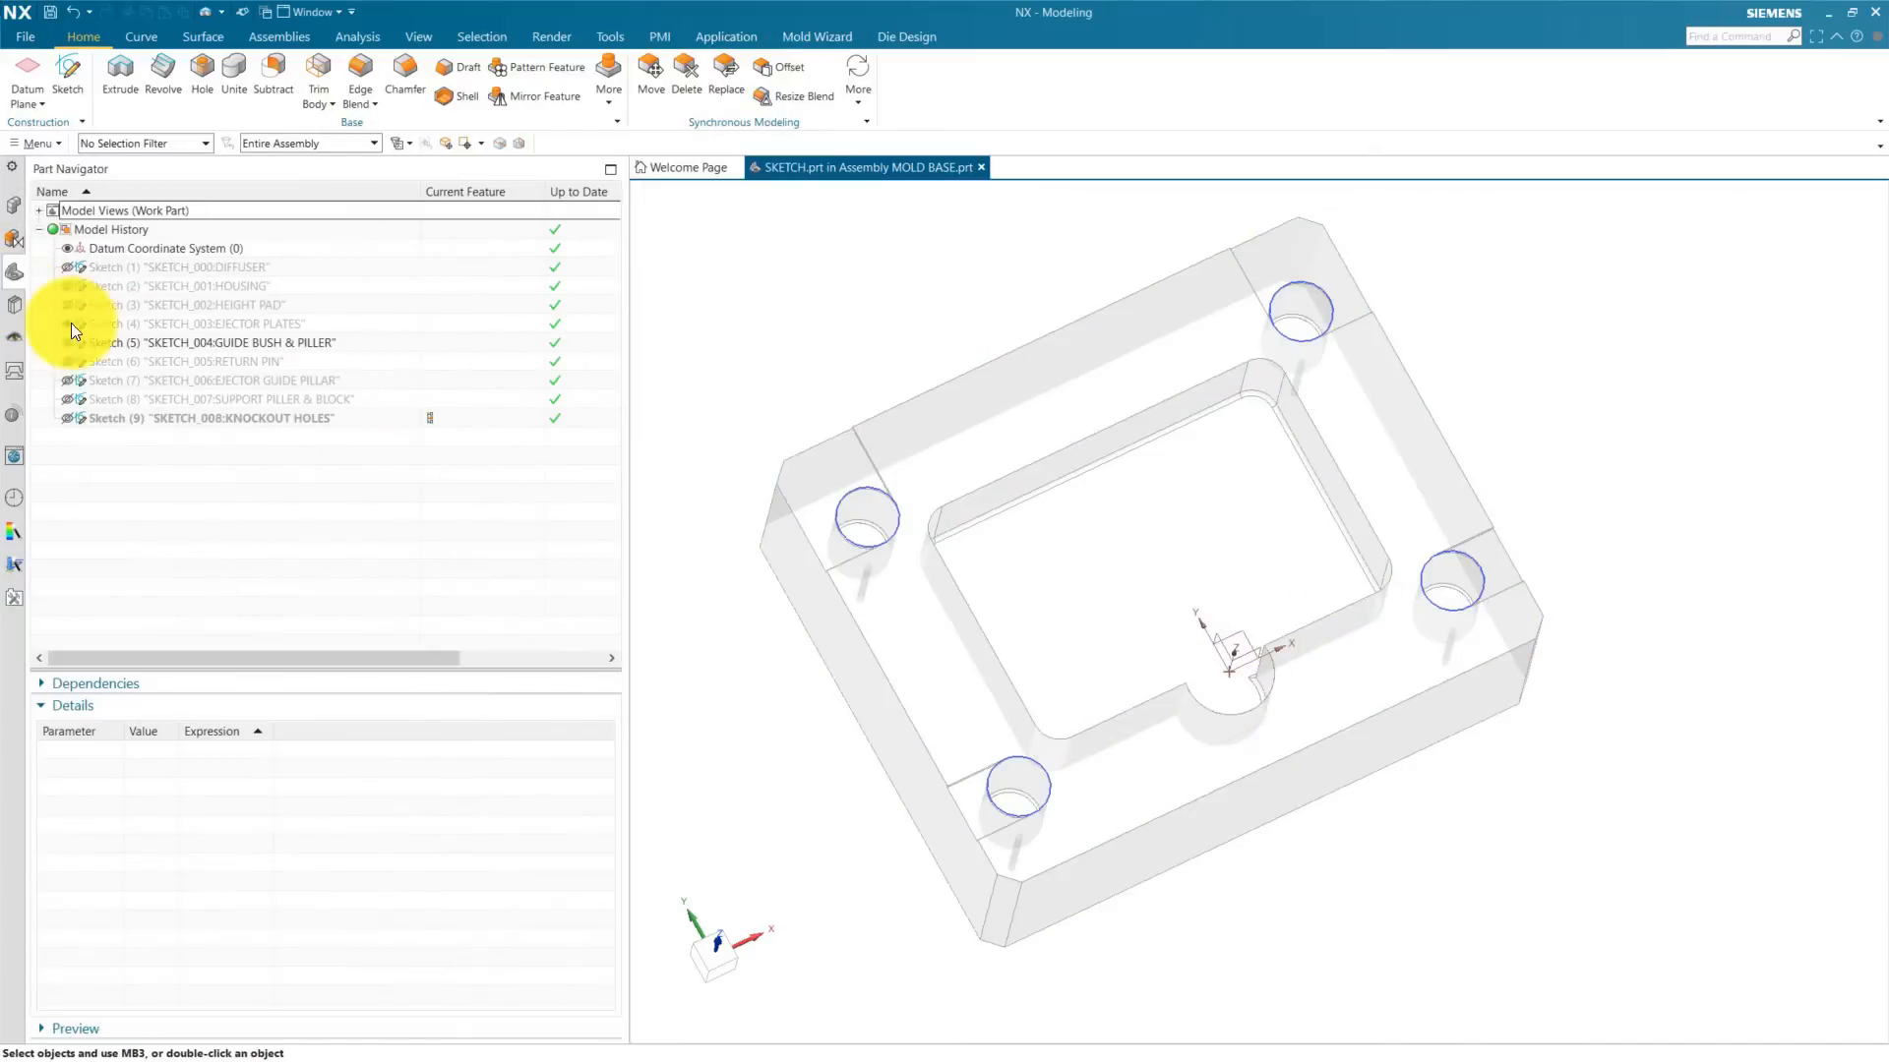
left_click(66, 343)
left_click(67, 362)
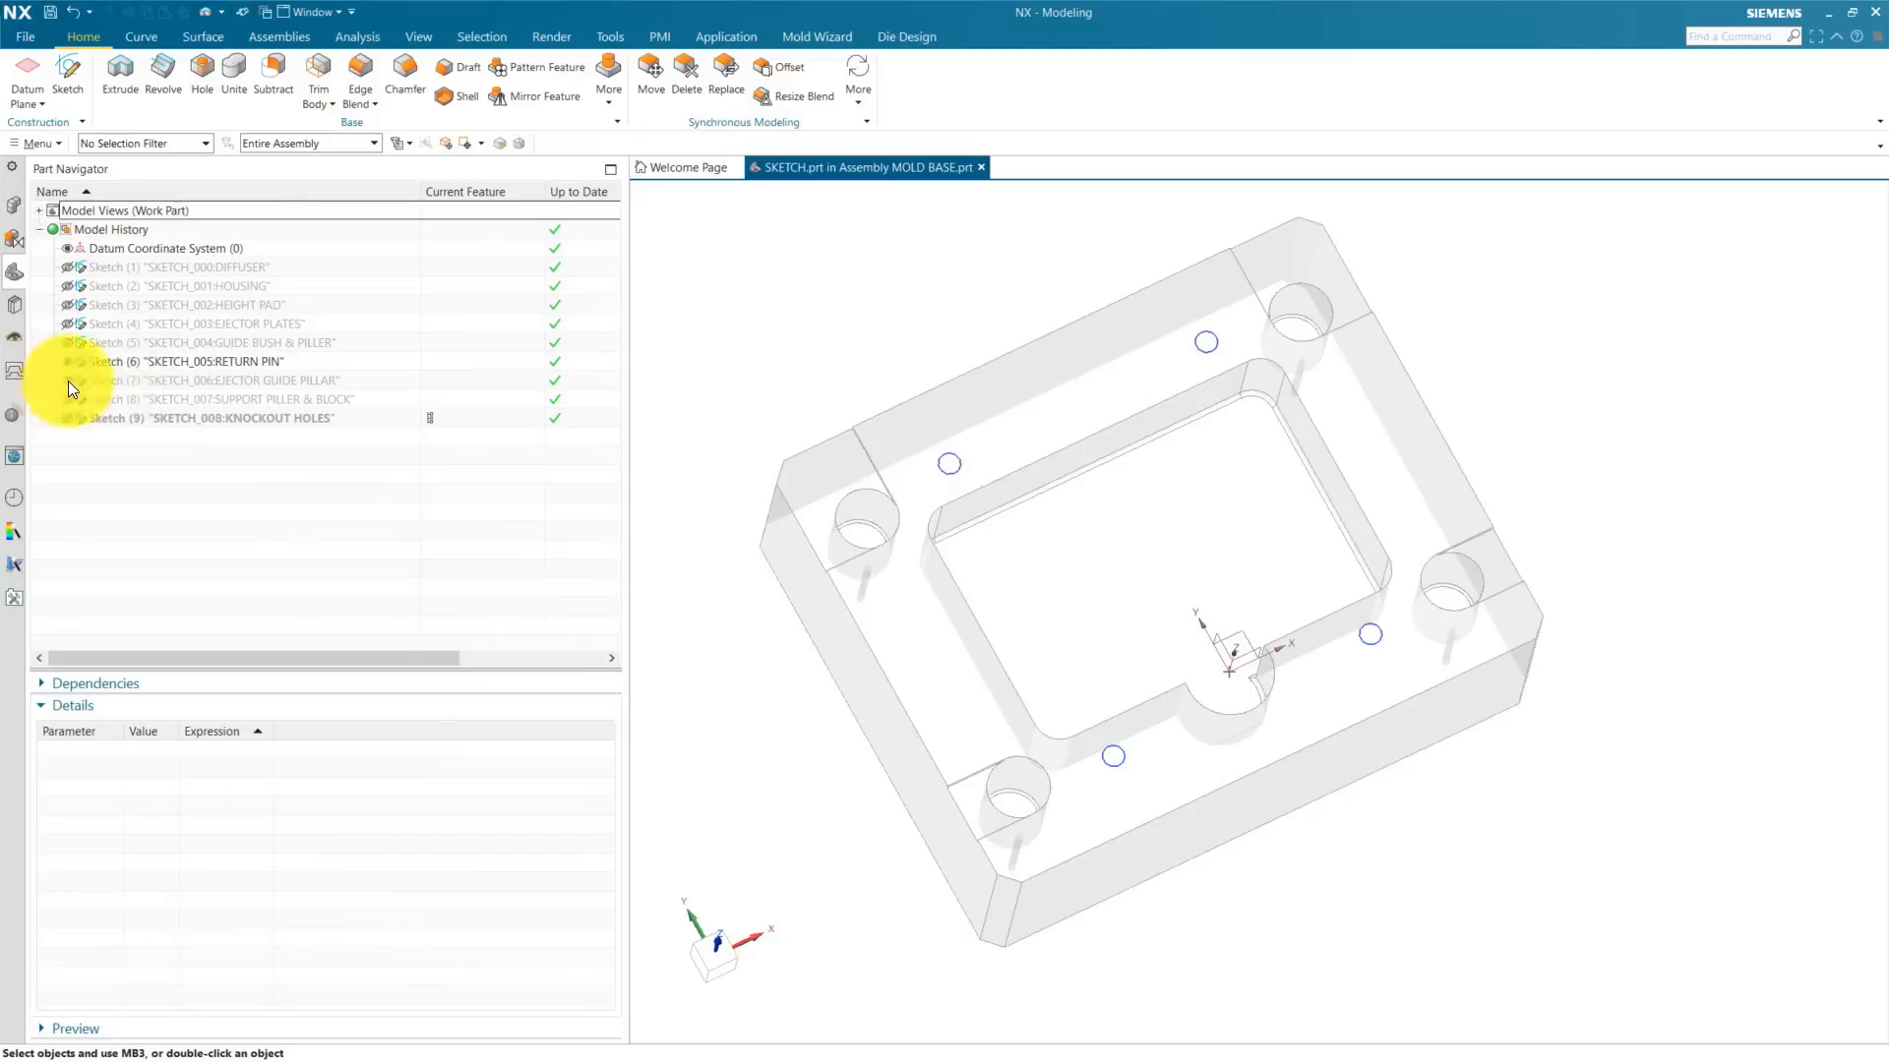
left_click(66, 380)
Step: Make MOVING HOUSING the work part and WAVE-link the RETURN PIN and EJECTOR GUIDE PILLAR sketches into it
left_click(14, 205)
double_click(229, 493)
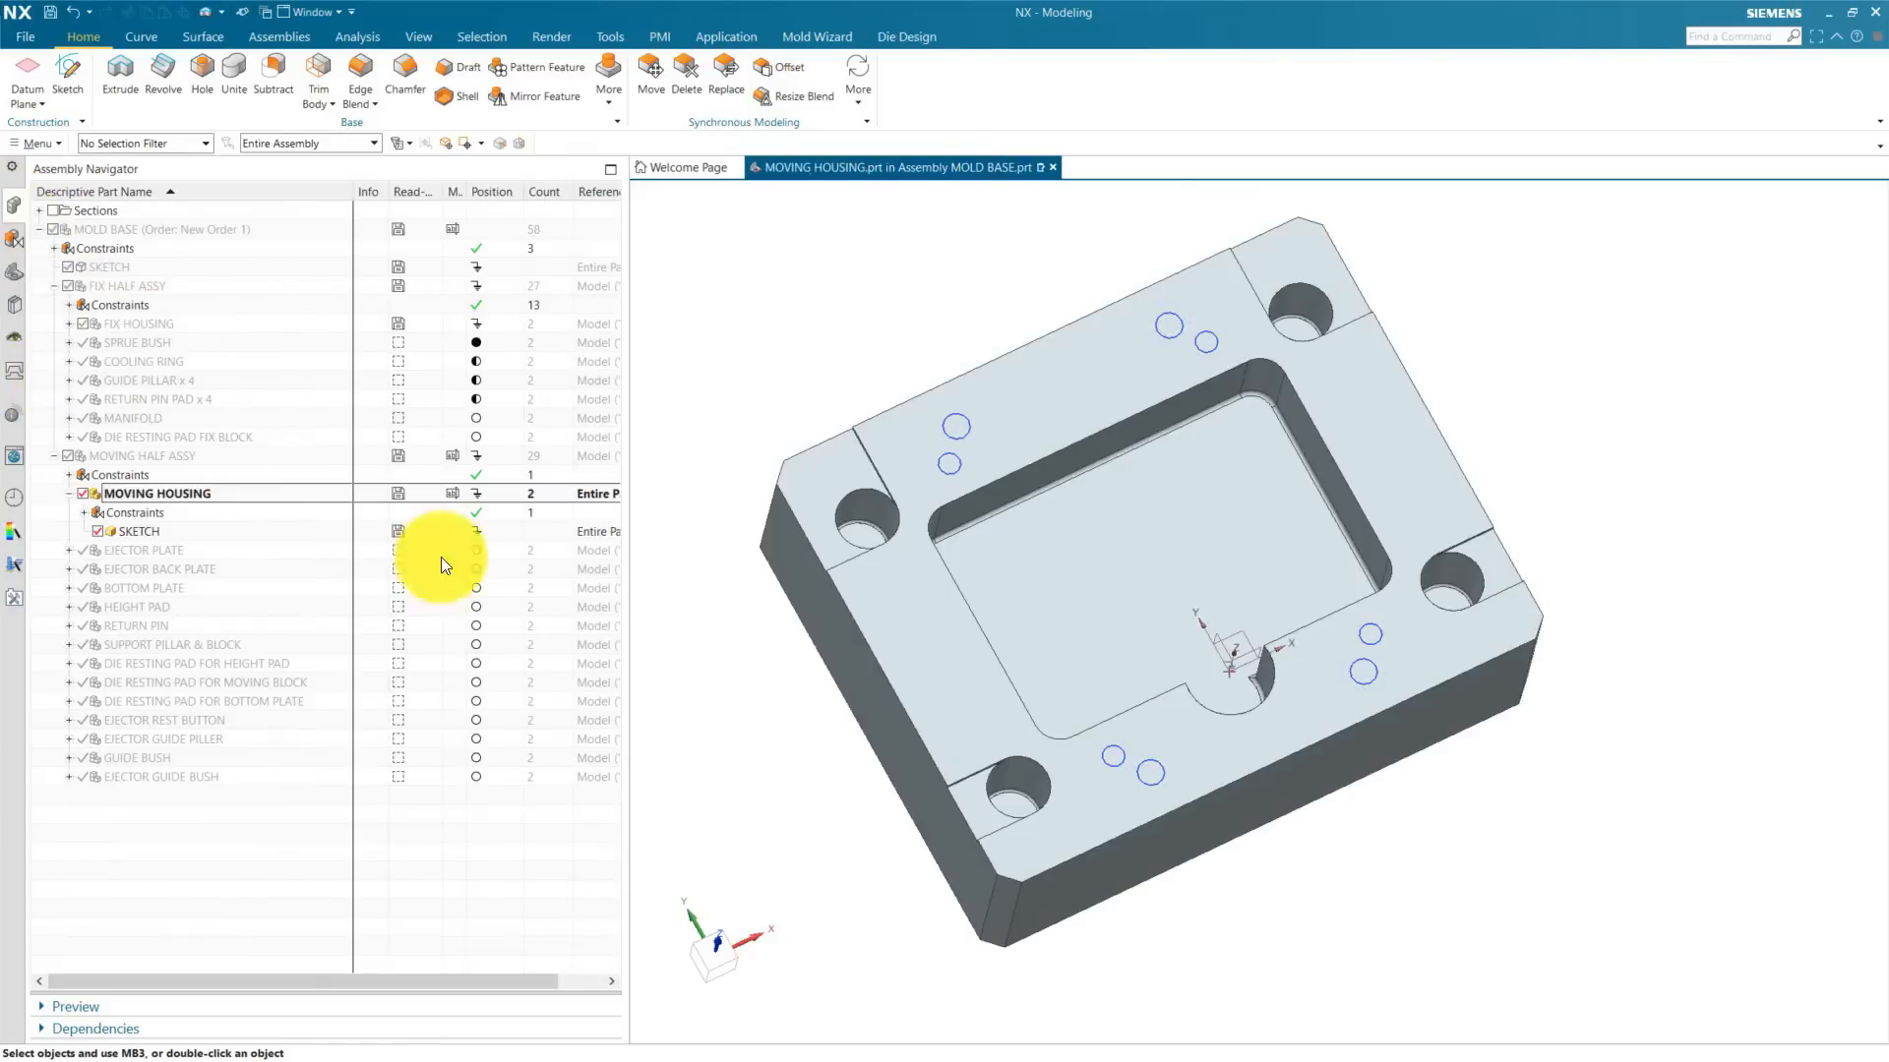
left_click(18, 277)
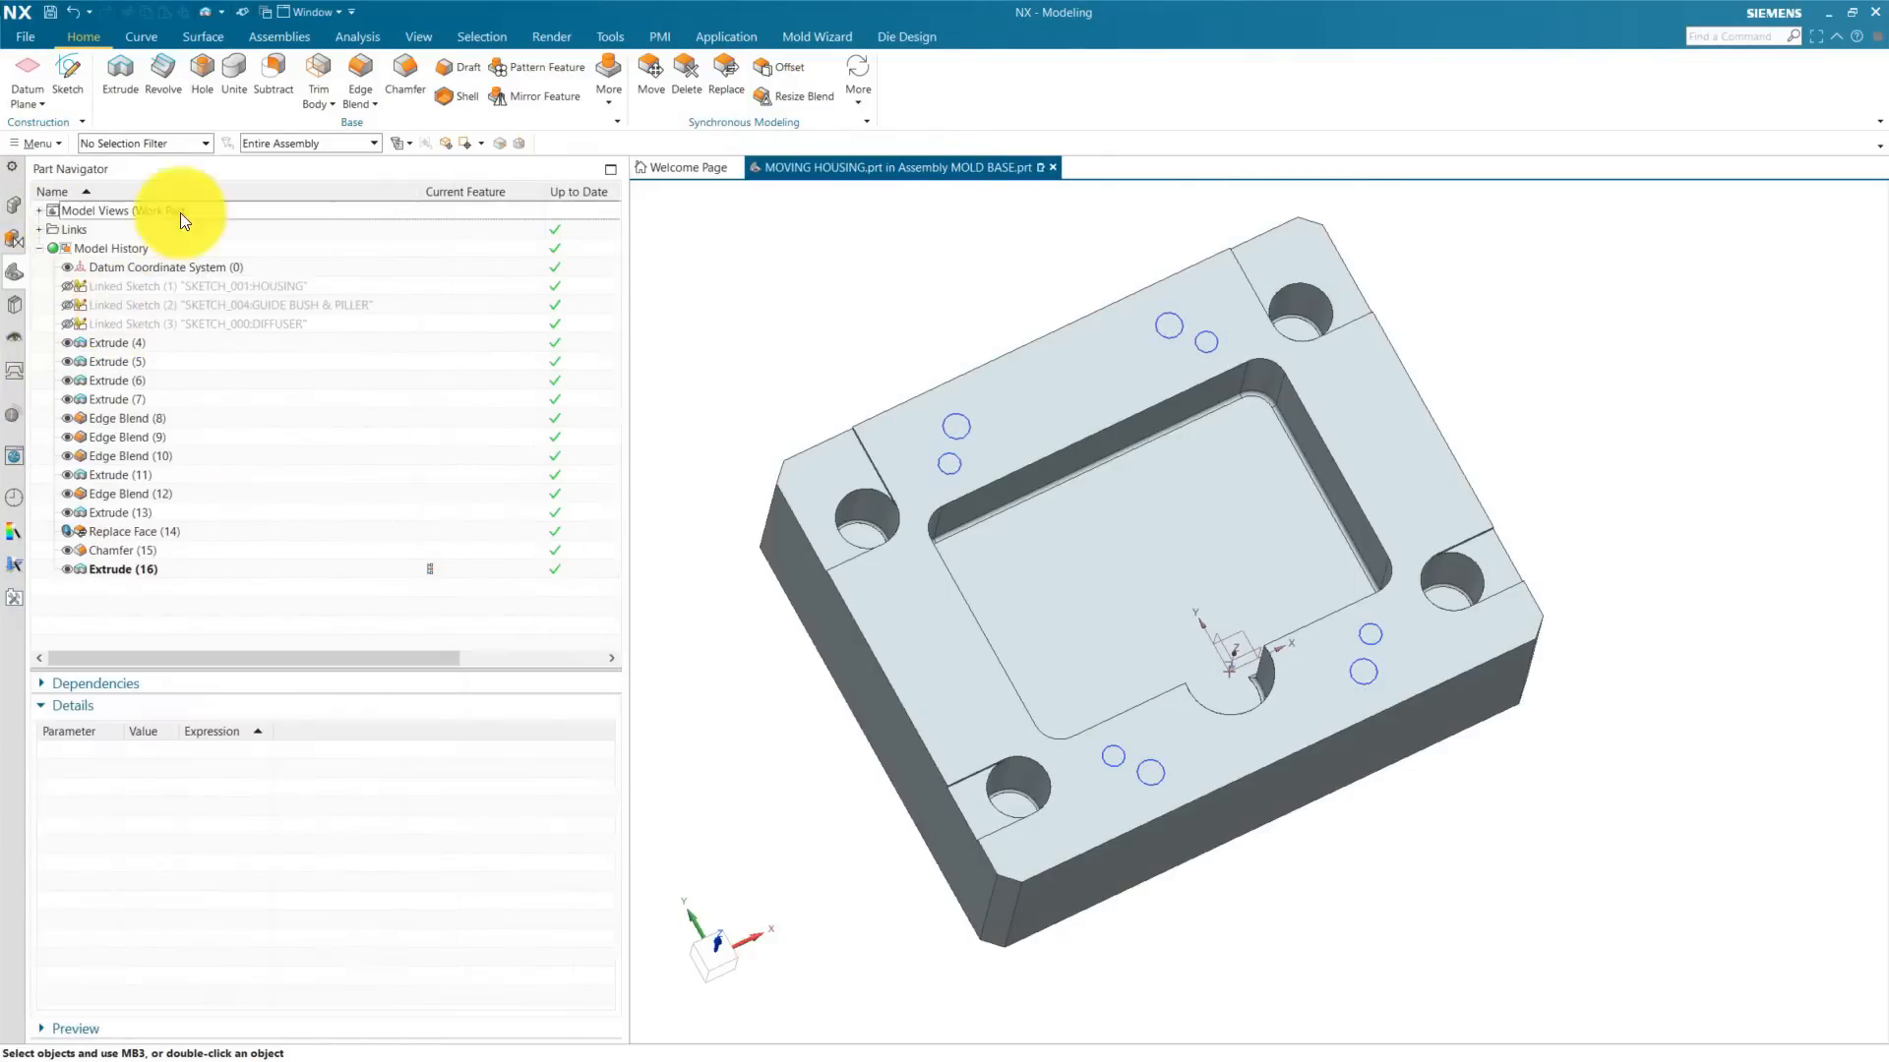
left_click(285, 44)
left_click(870, 81)
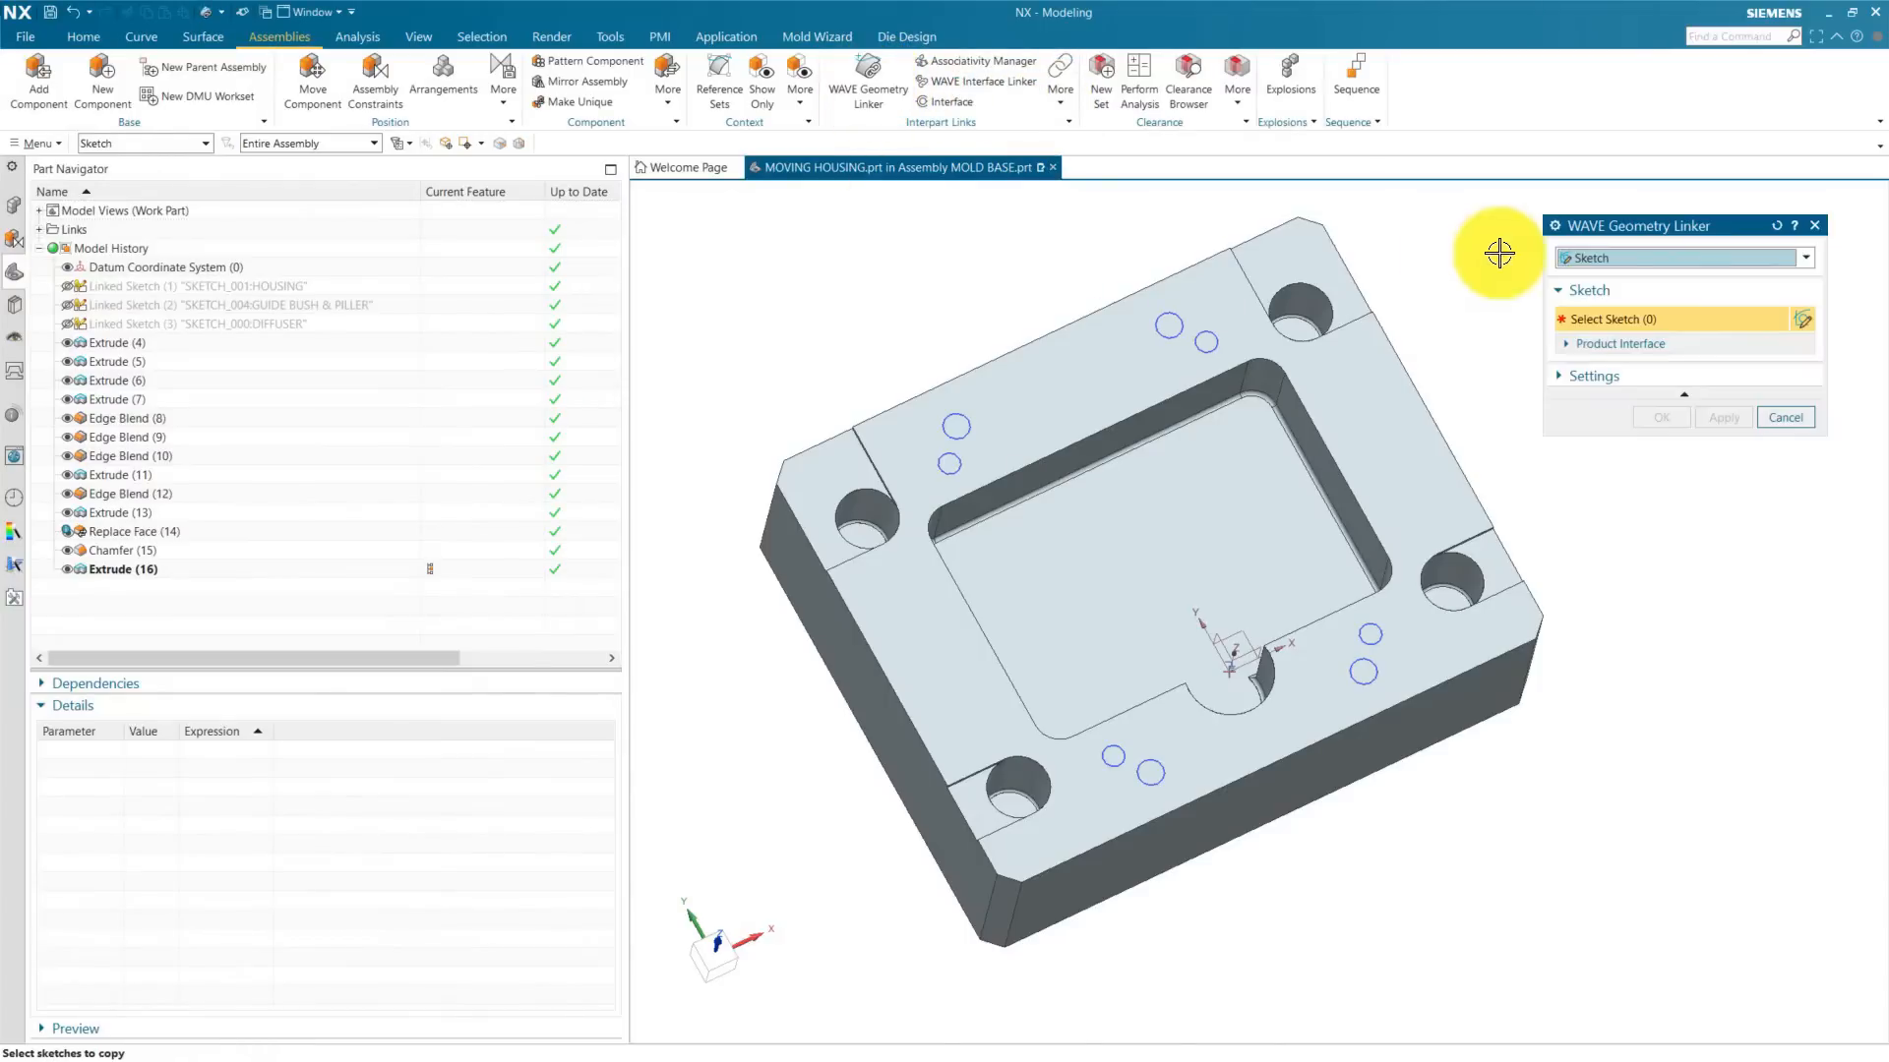
left_click(1220, 341)
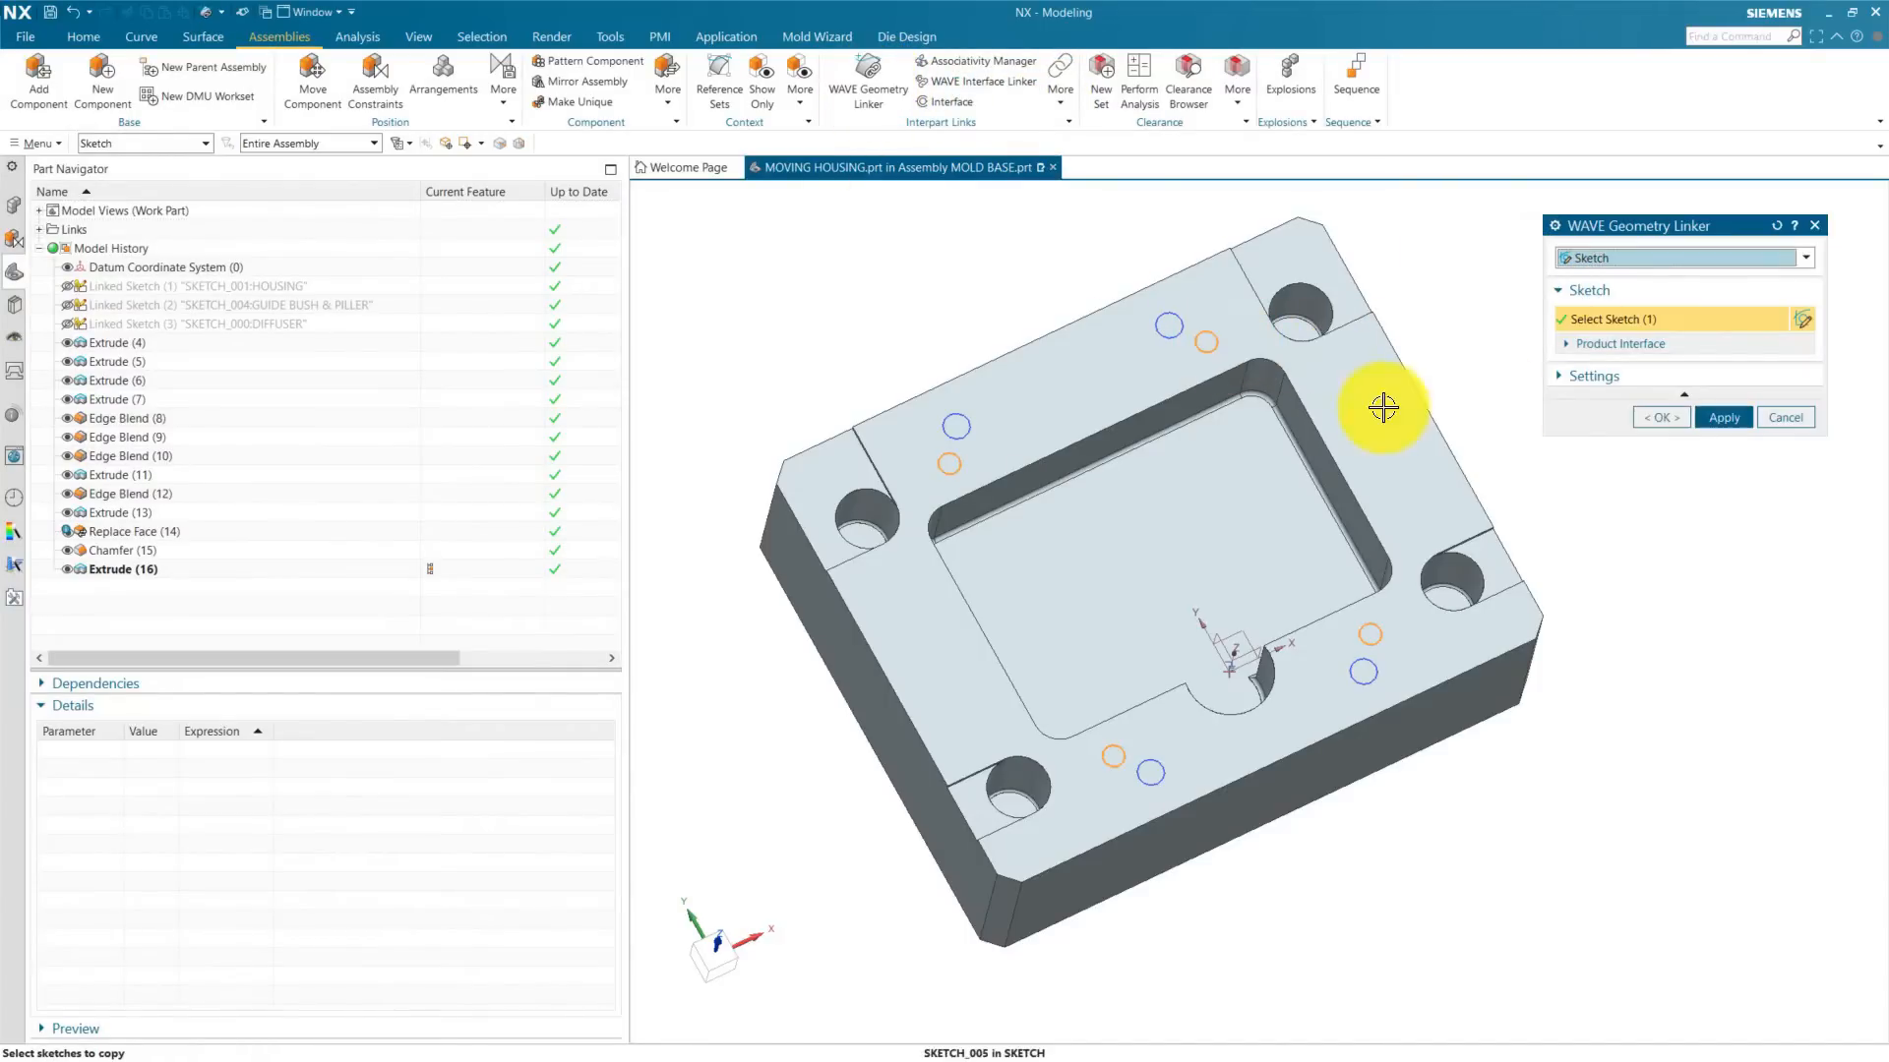
left_click(1721, 417)
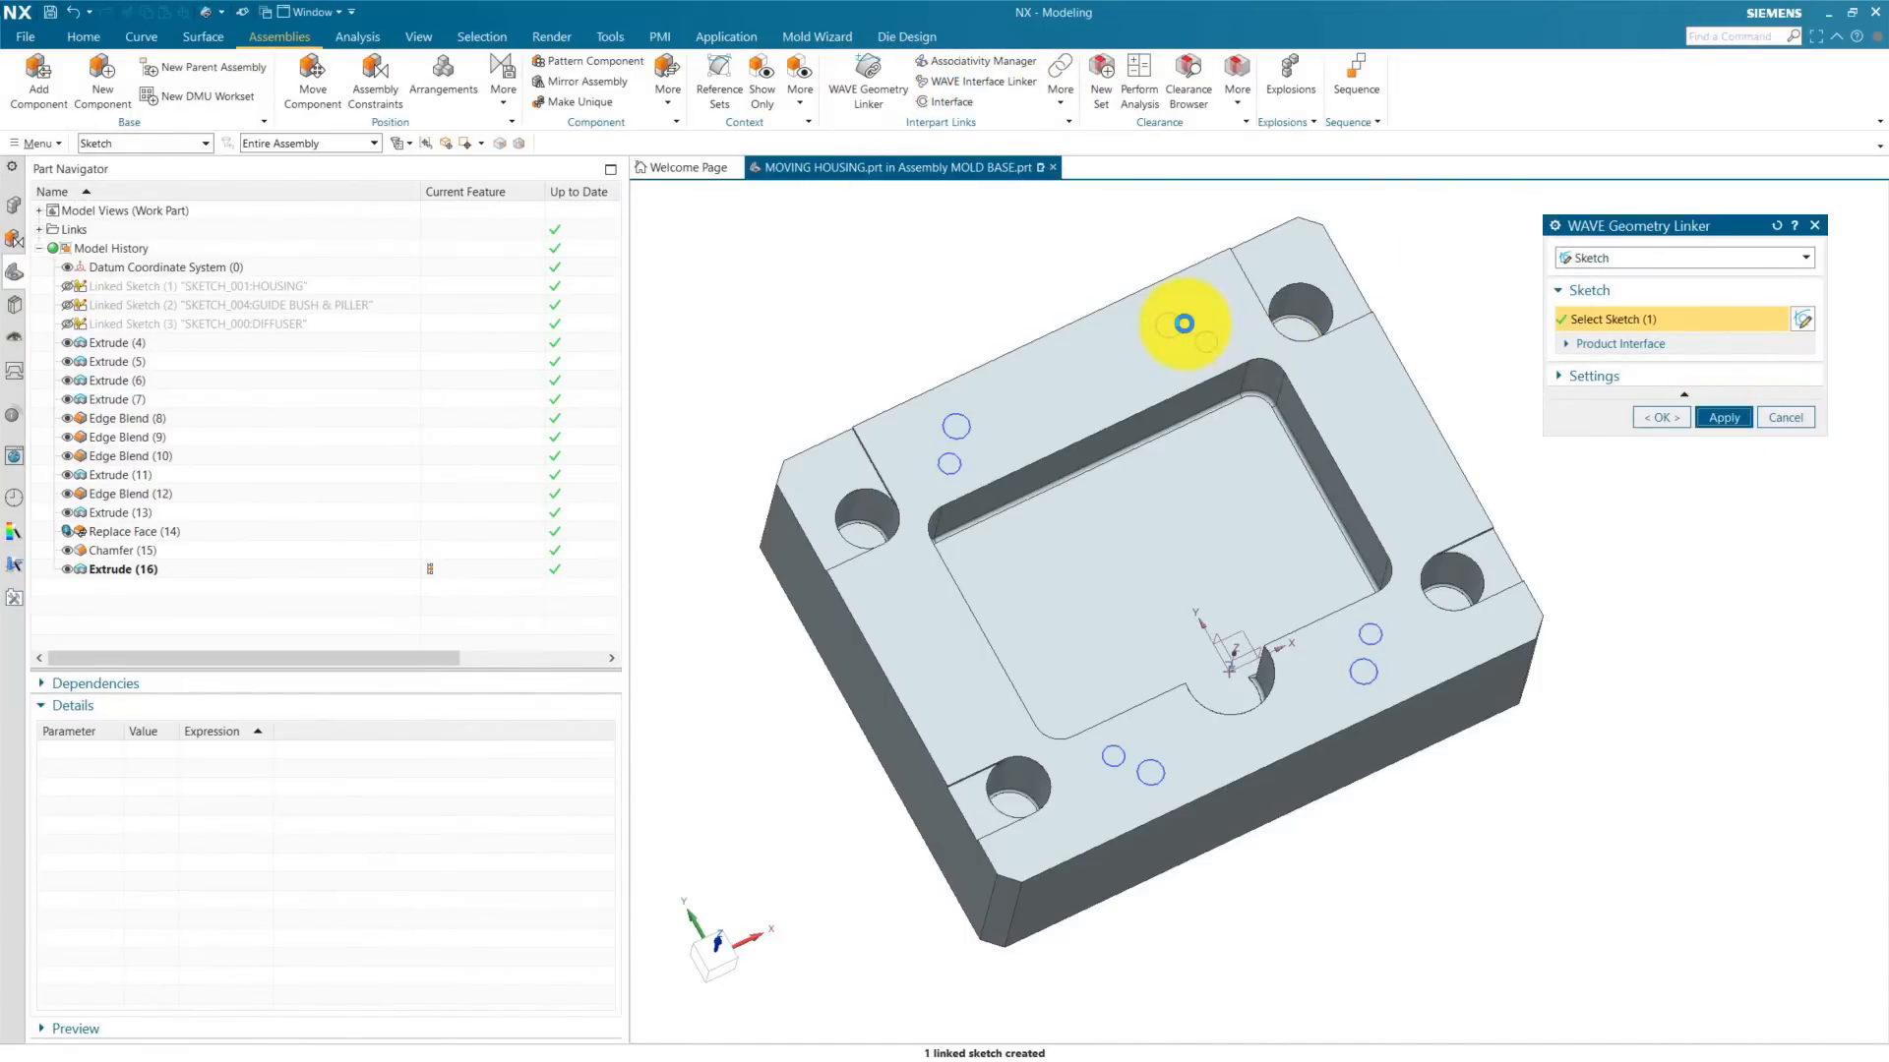
left_click(1183, 323)
left_click(1669, 421)
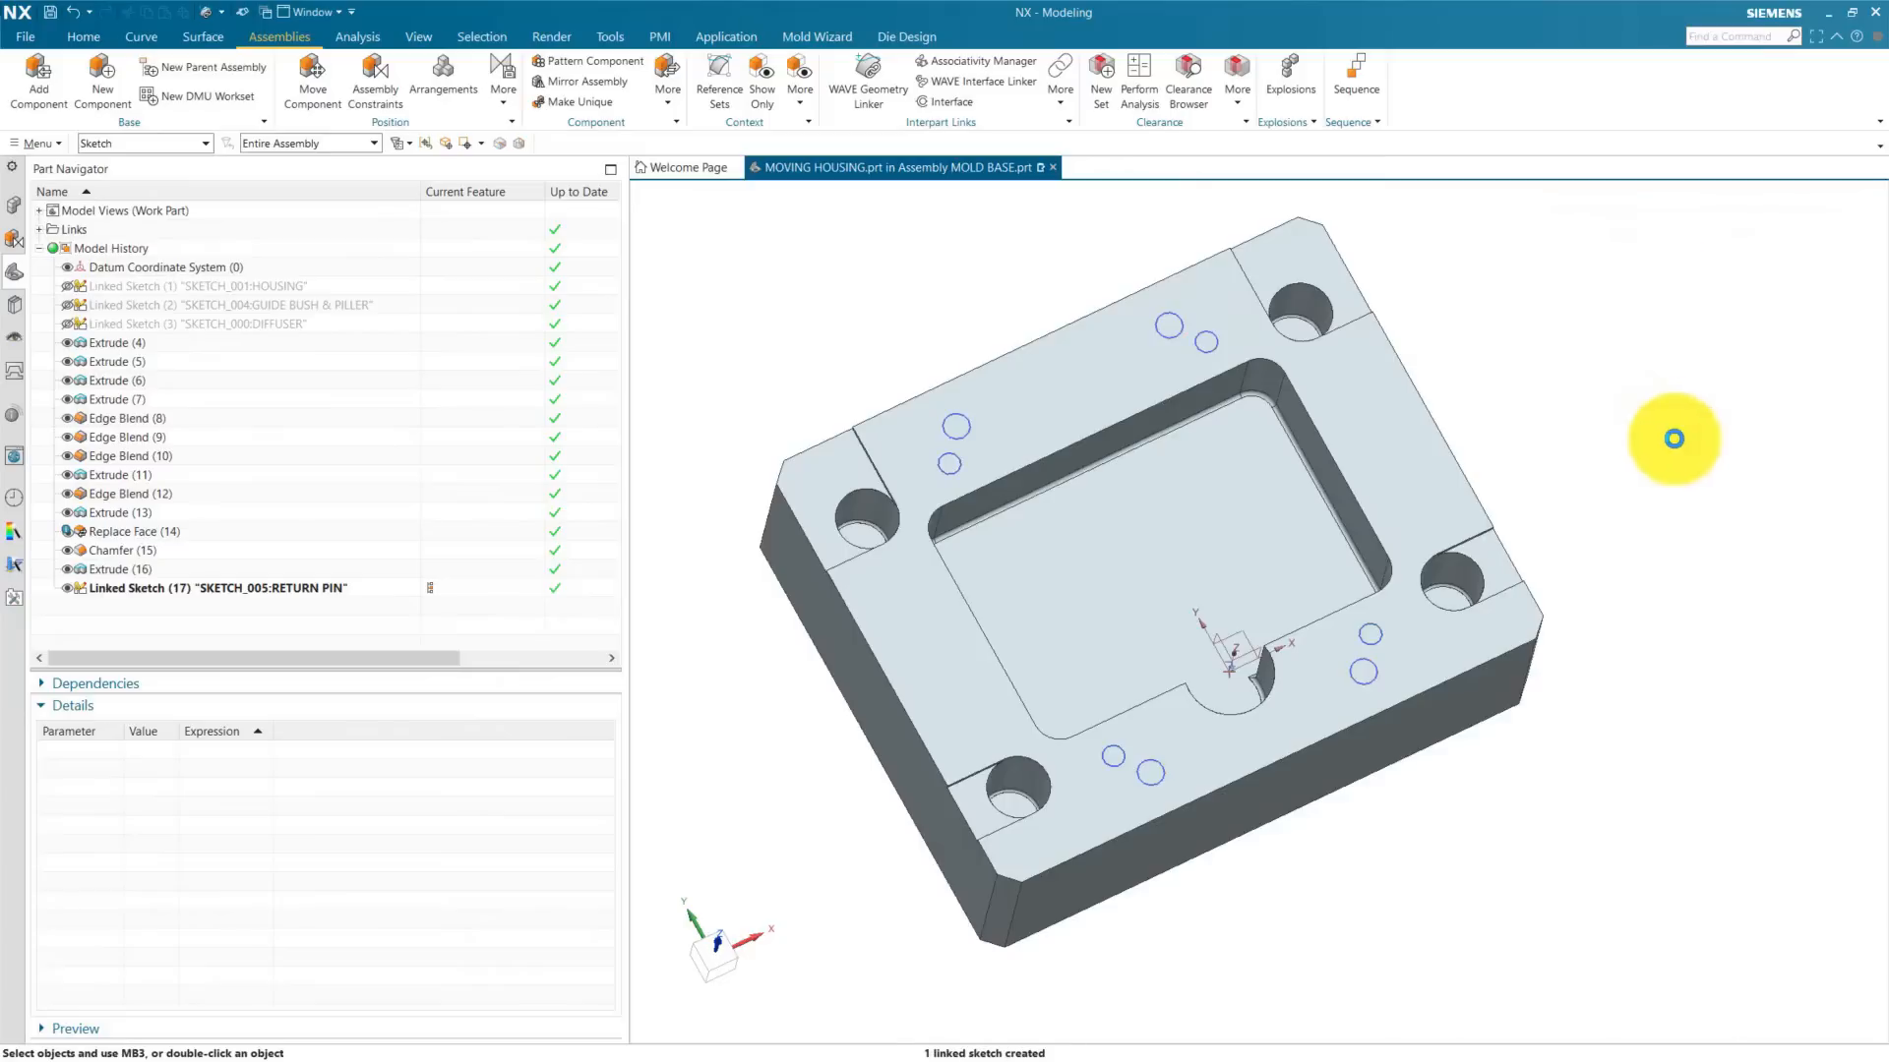
Step: Highlight the linked RETURN PIN and EJECTOR GUIDE PILLAR sketches in turn to identify their circles on the housing
left_click(288, 588)
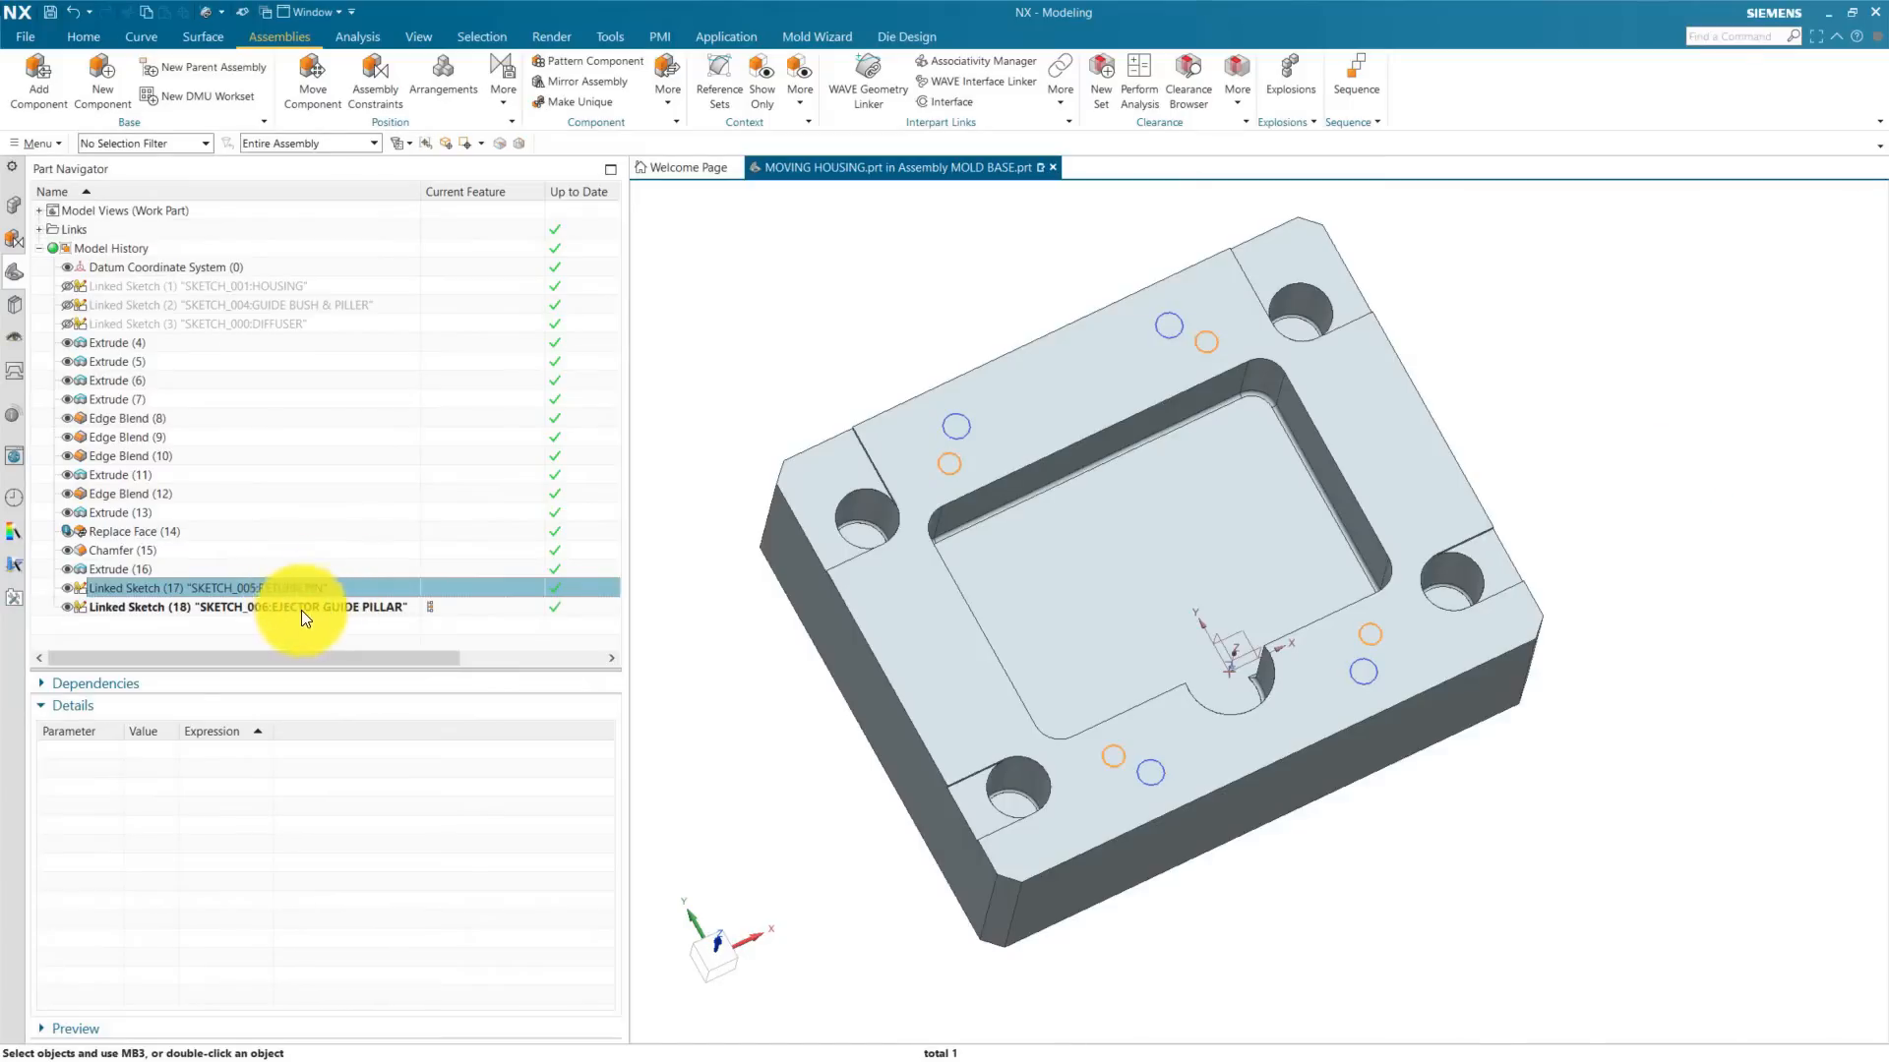
left_click(307, 610)
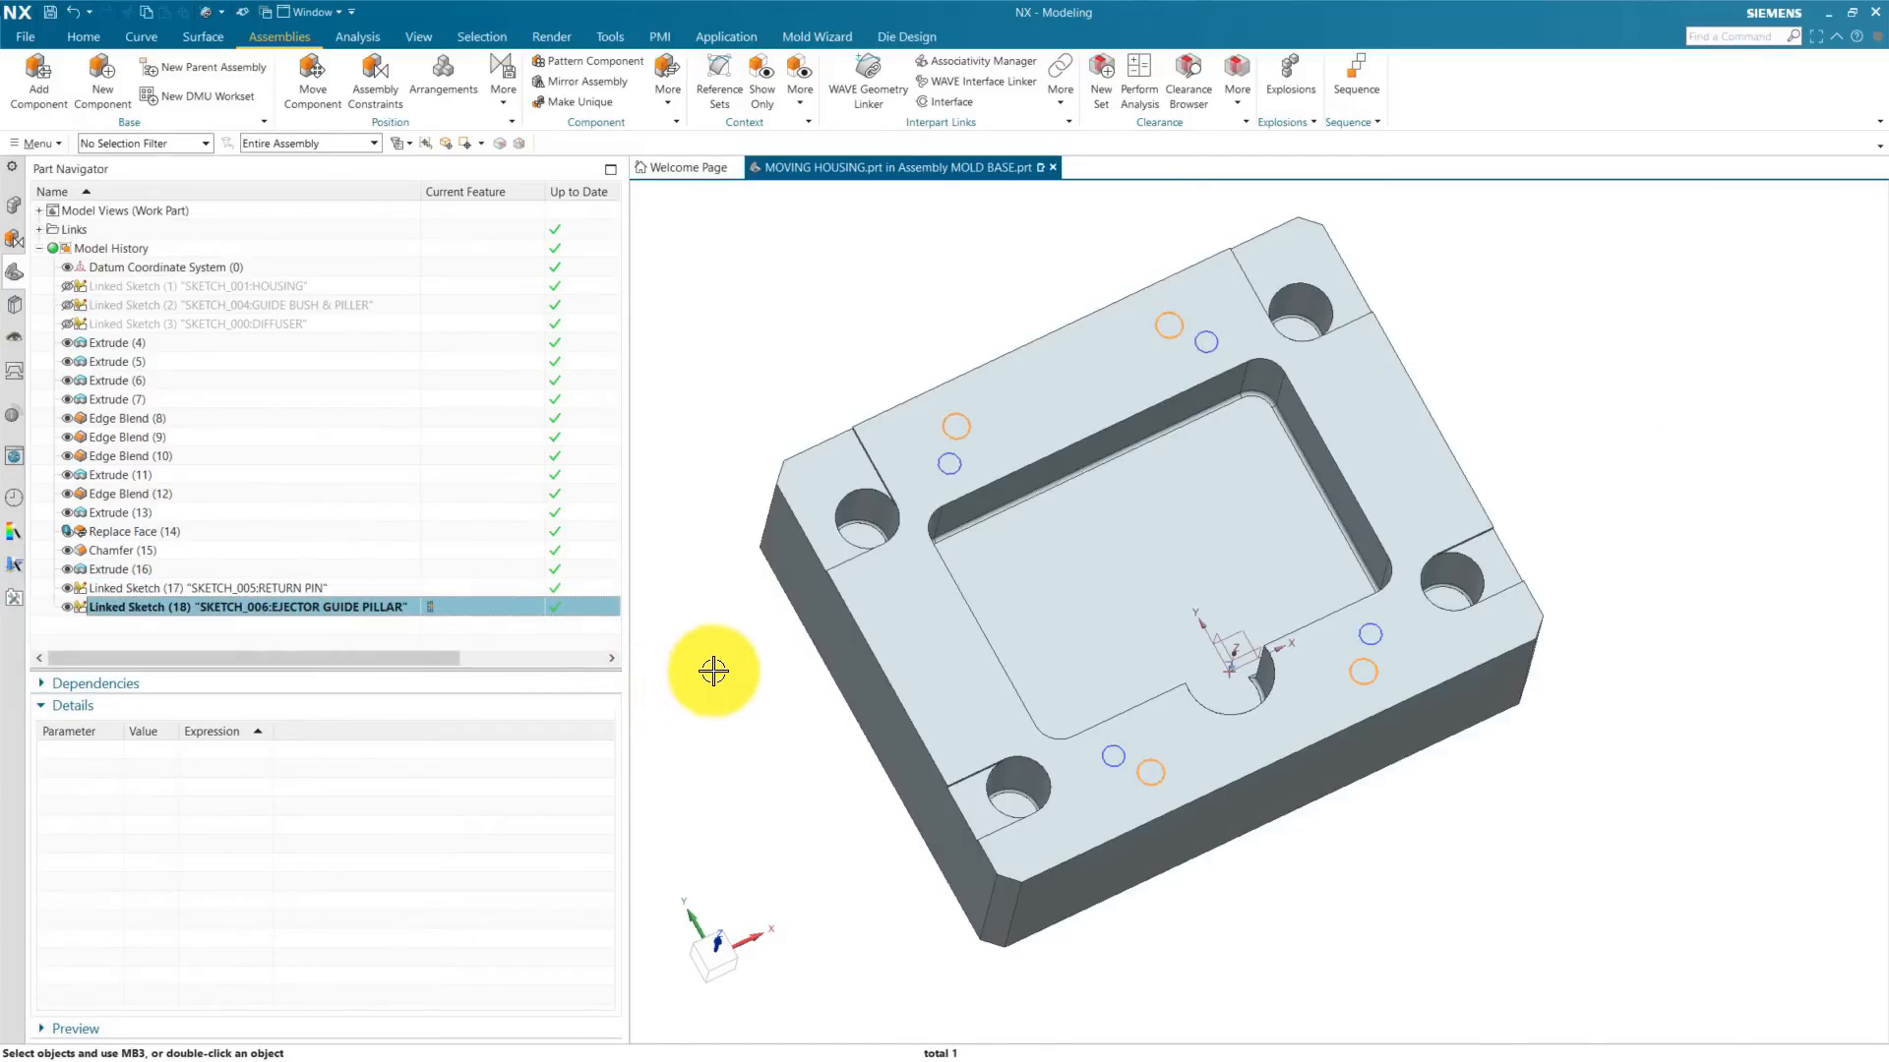
left_click(305, 588)
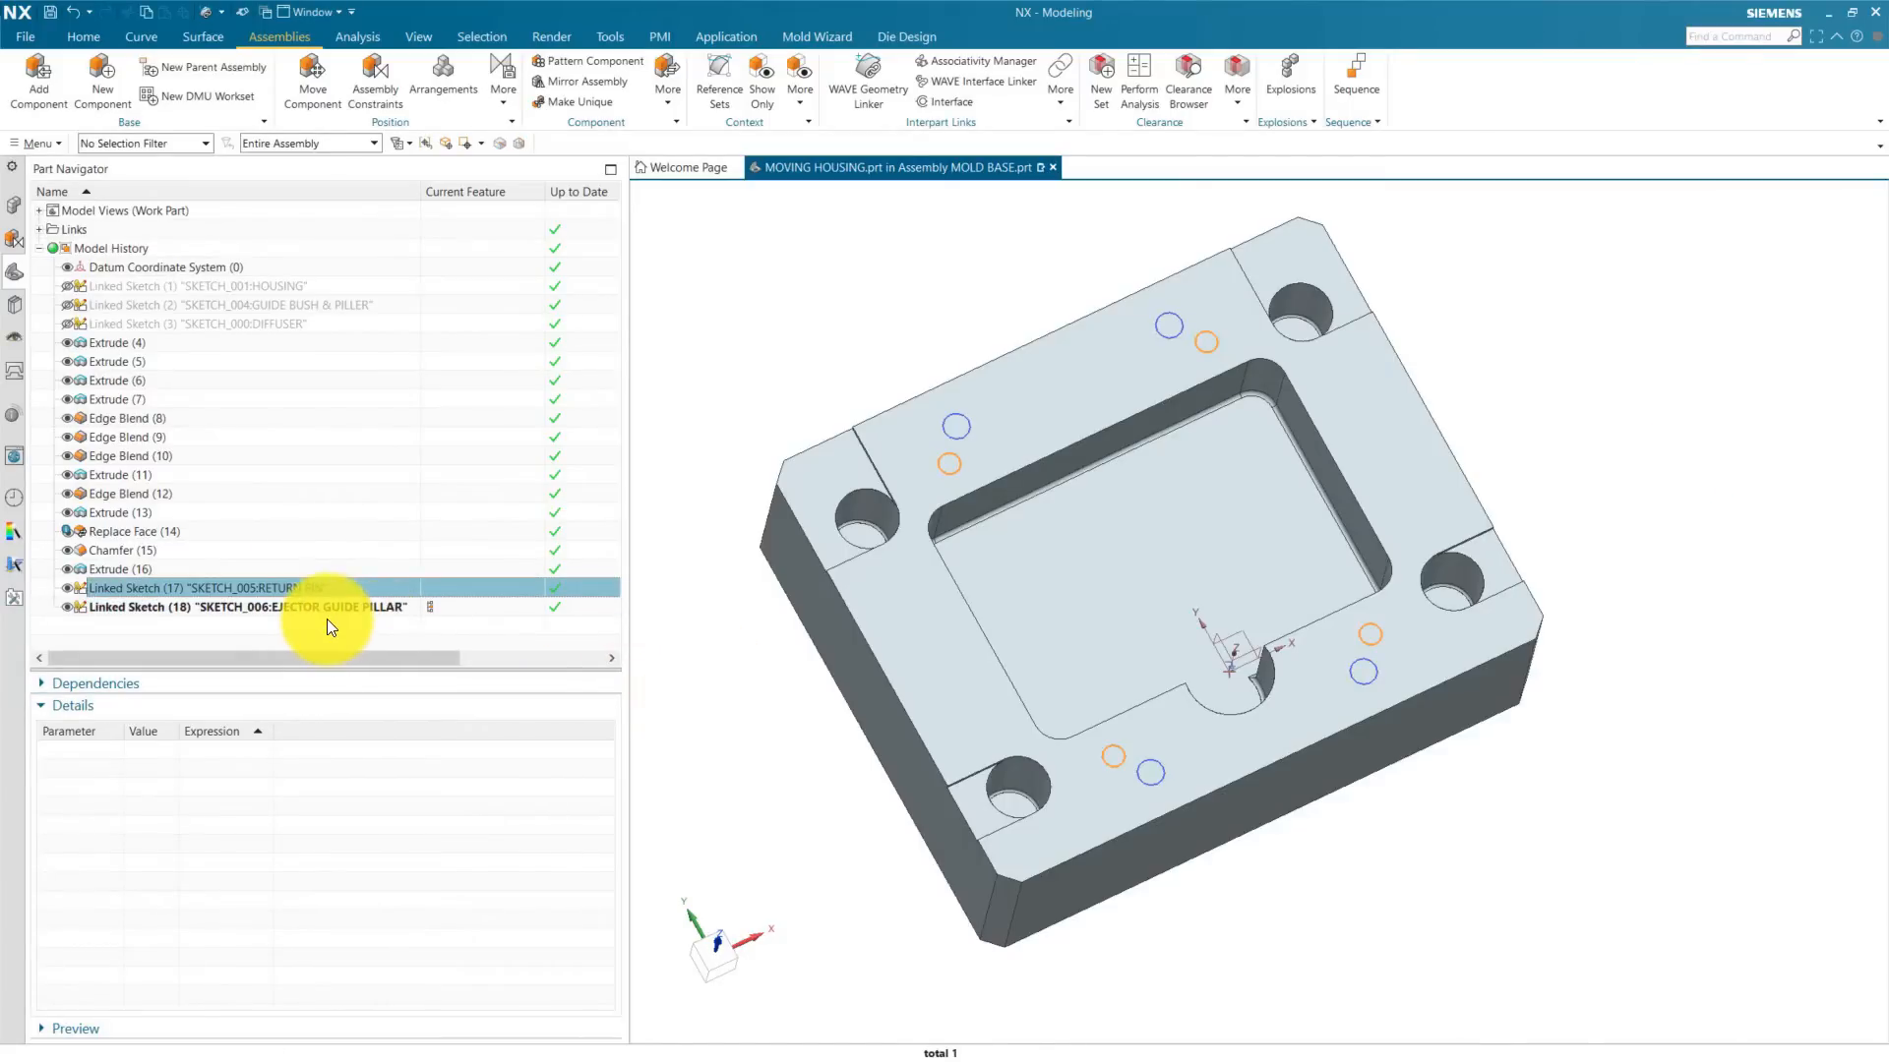
left_click(219, 637)
left_click(85, 34)
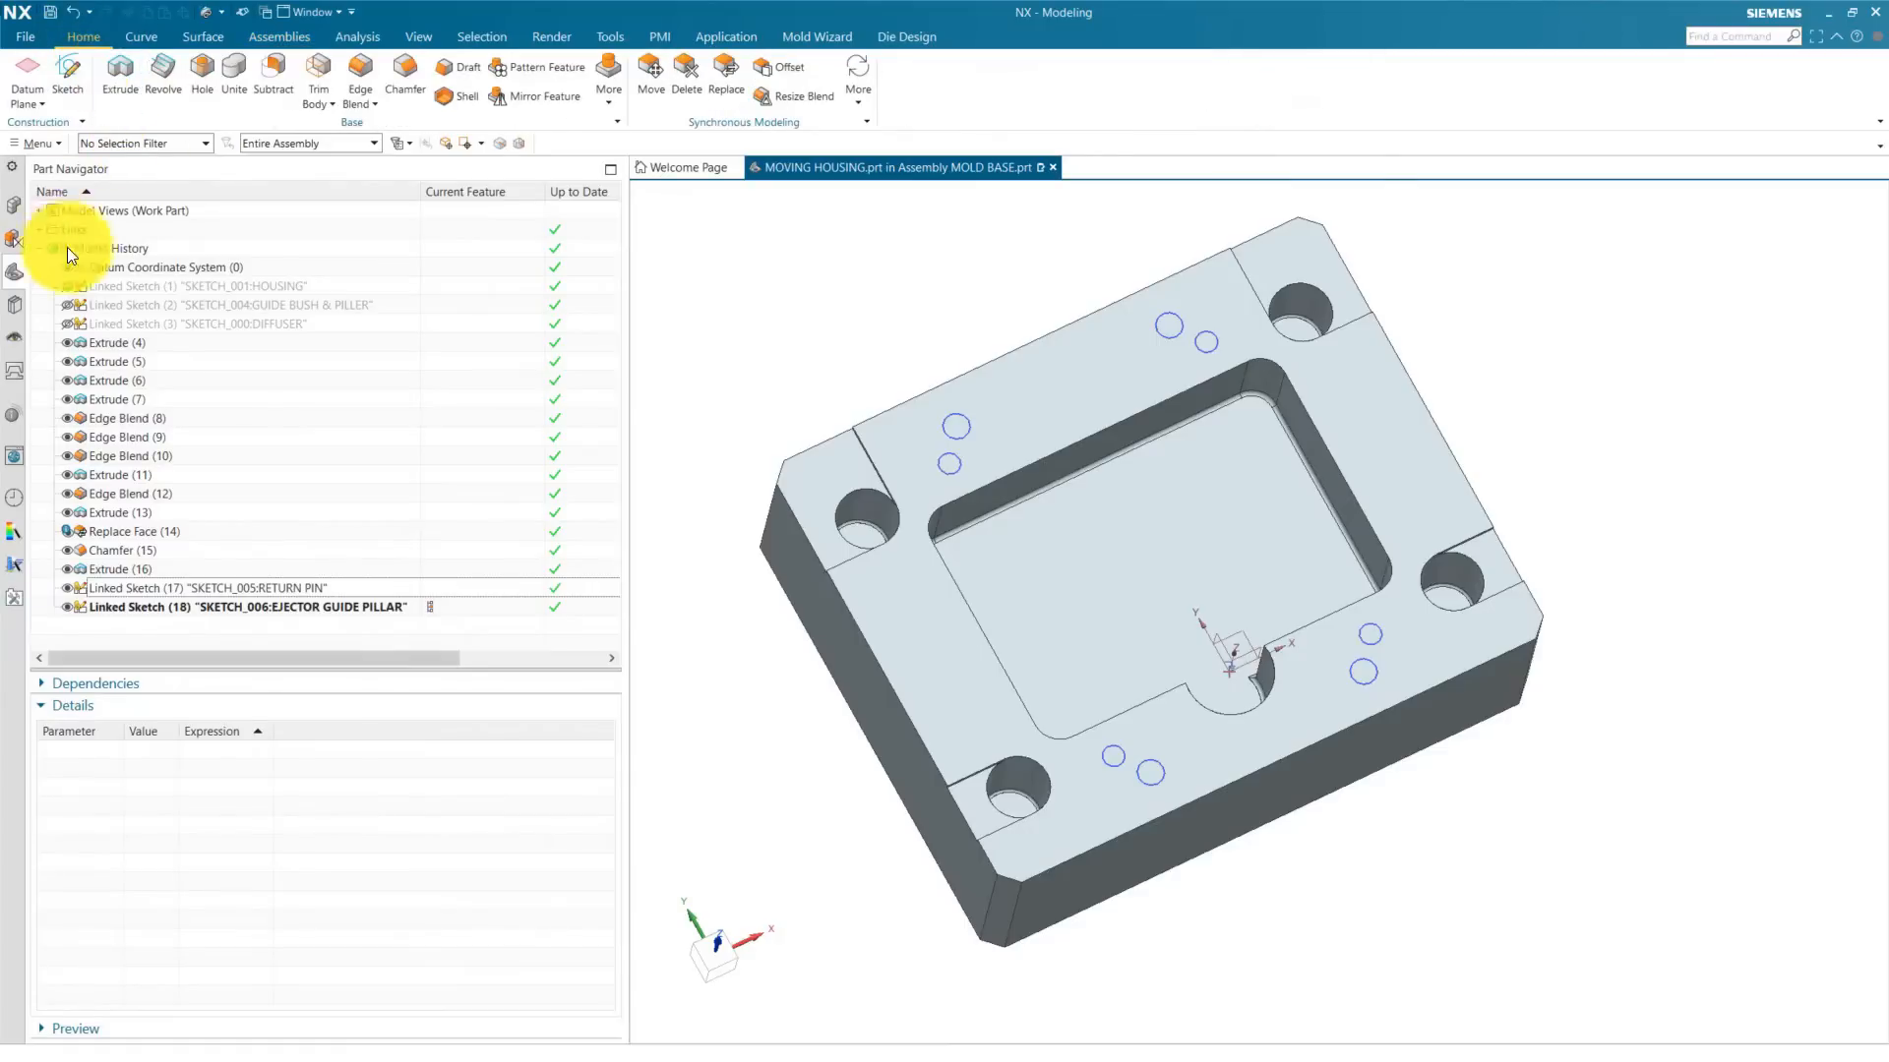
left_click(19, 234)
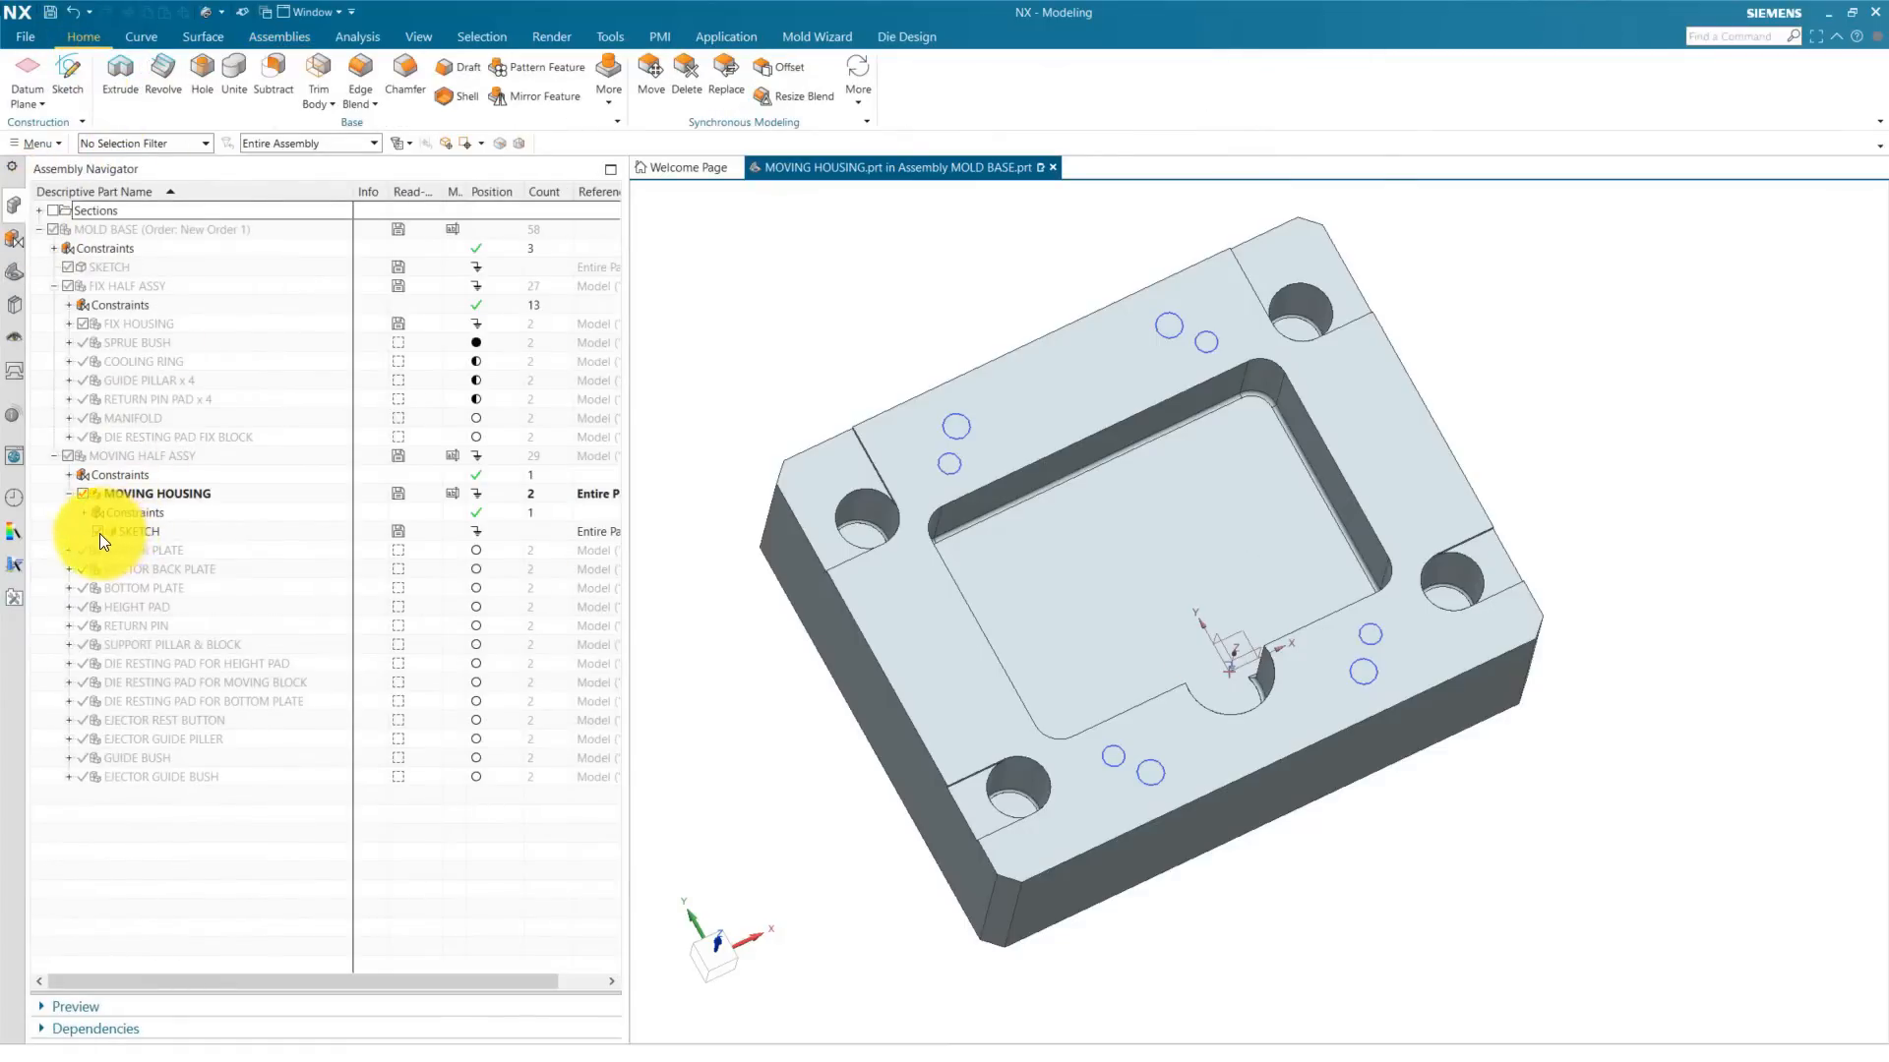
left_click(14, 299)
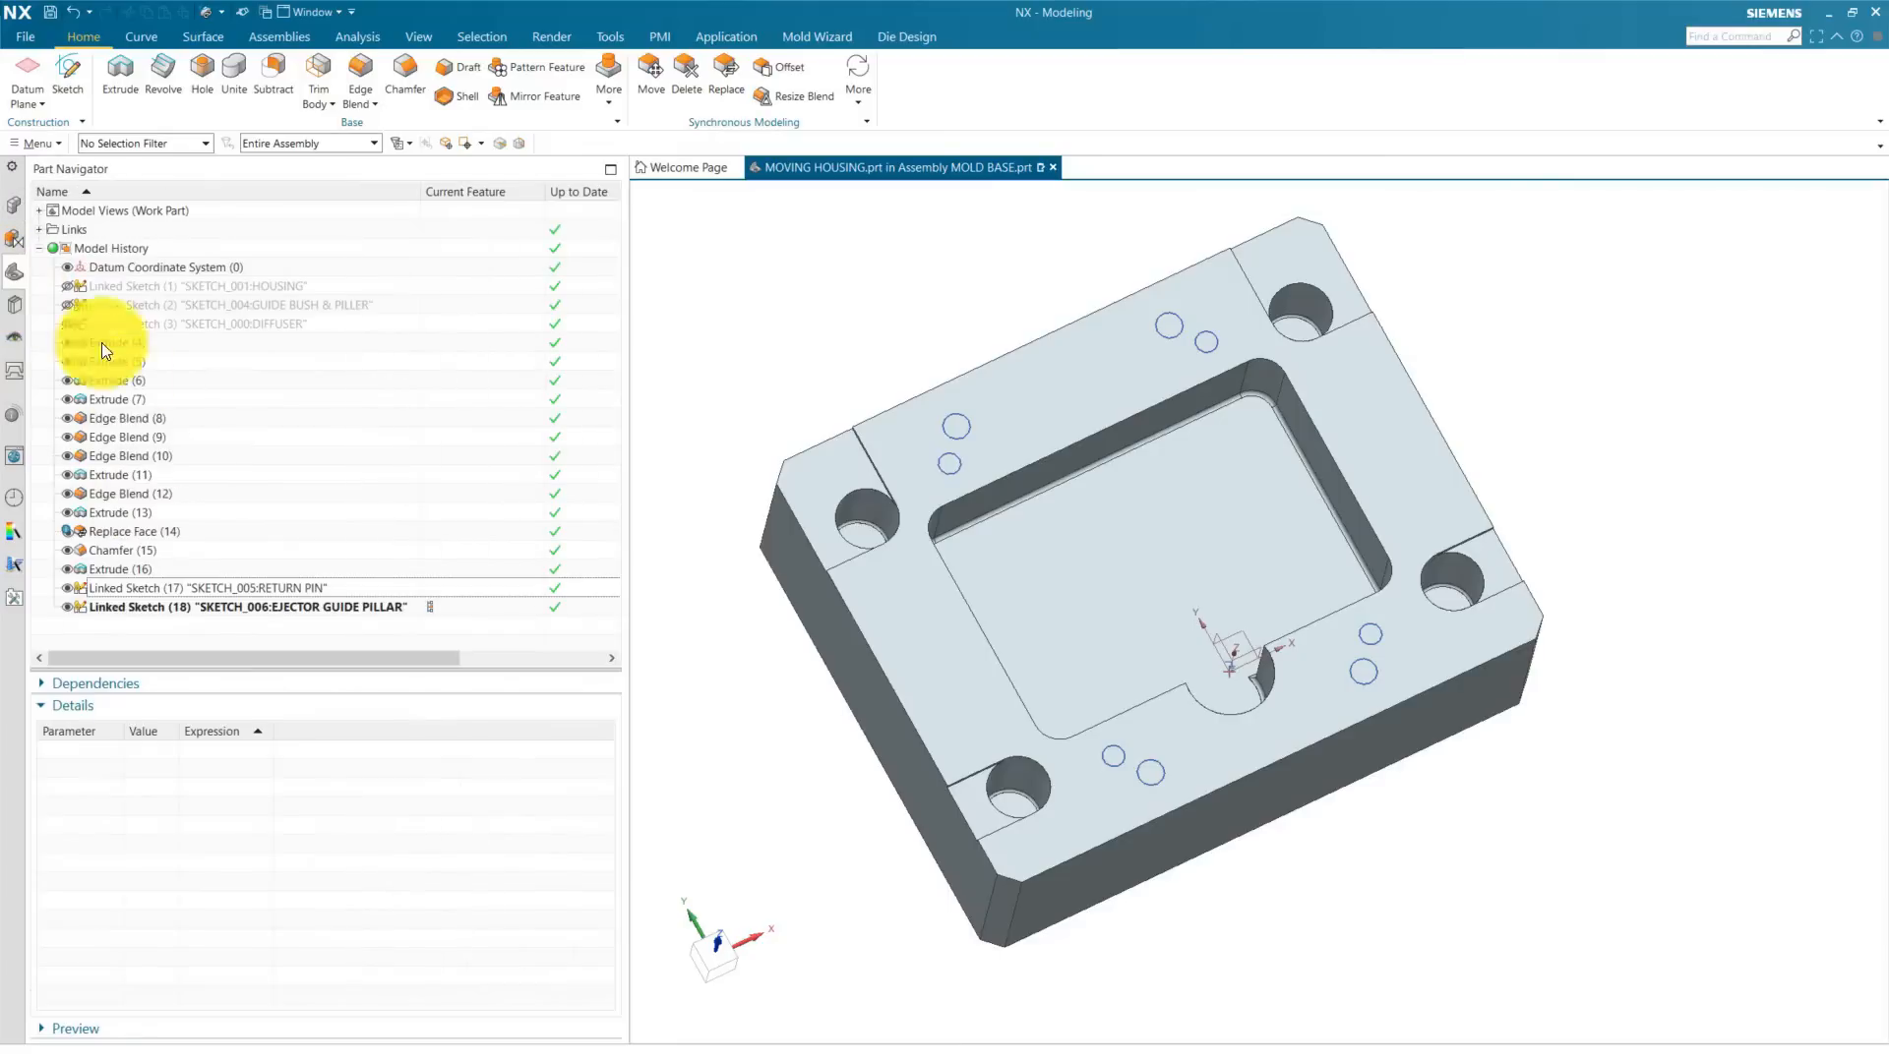
Step: Extrude the linked RETURN PIN sketch from 0 mm to Through All with Subtract to cut the four return pin holes
left_click(237, 588)
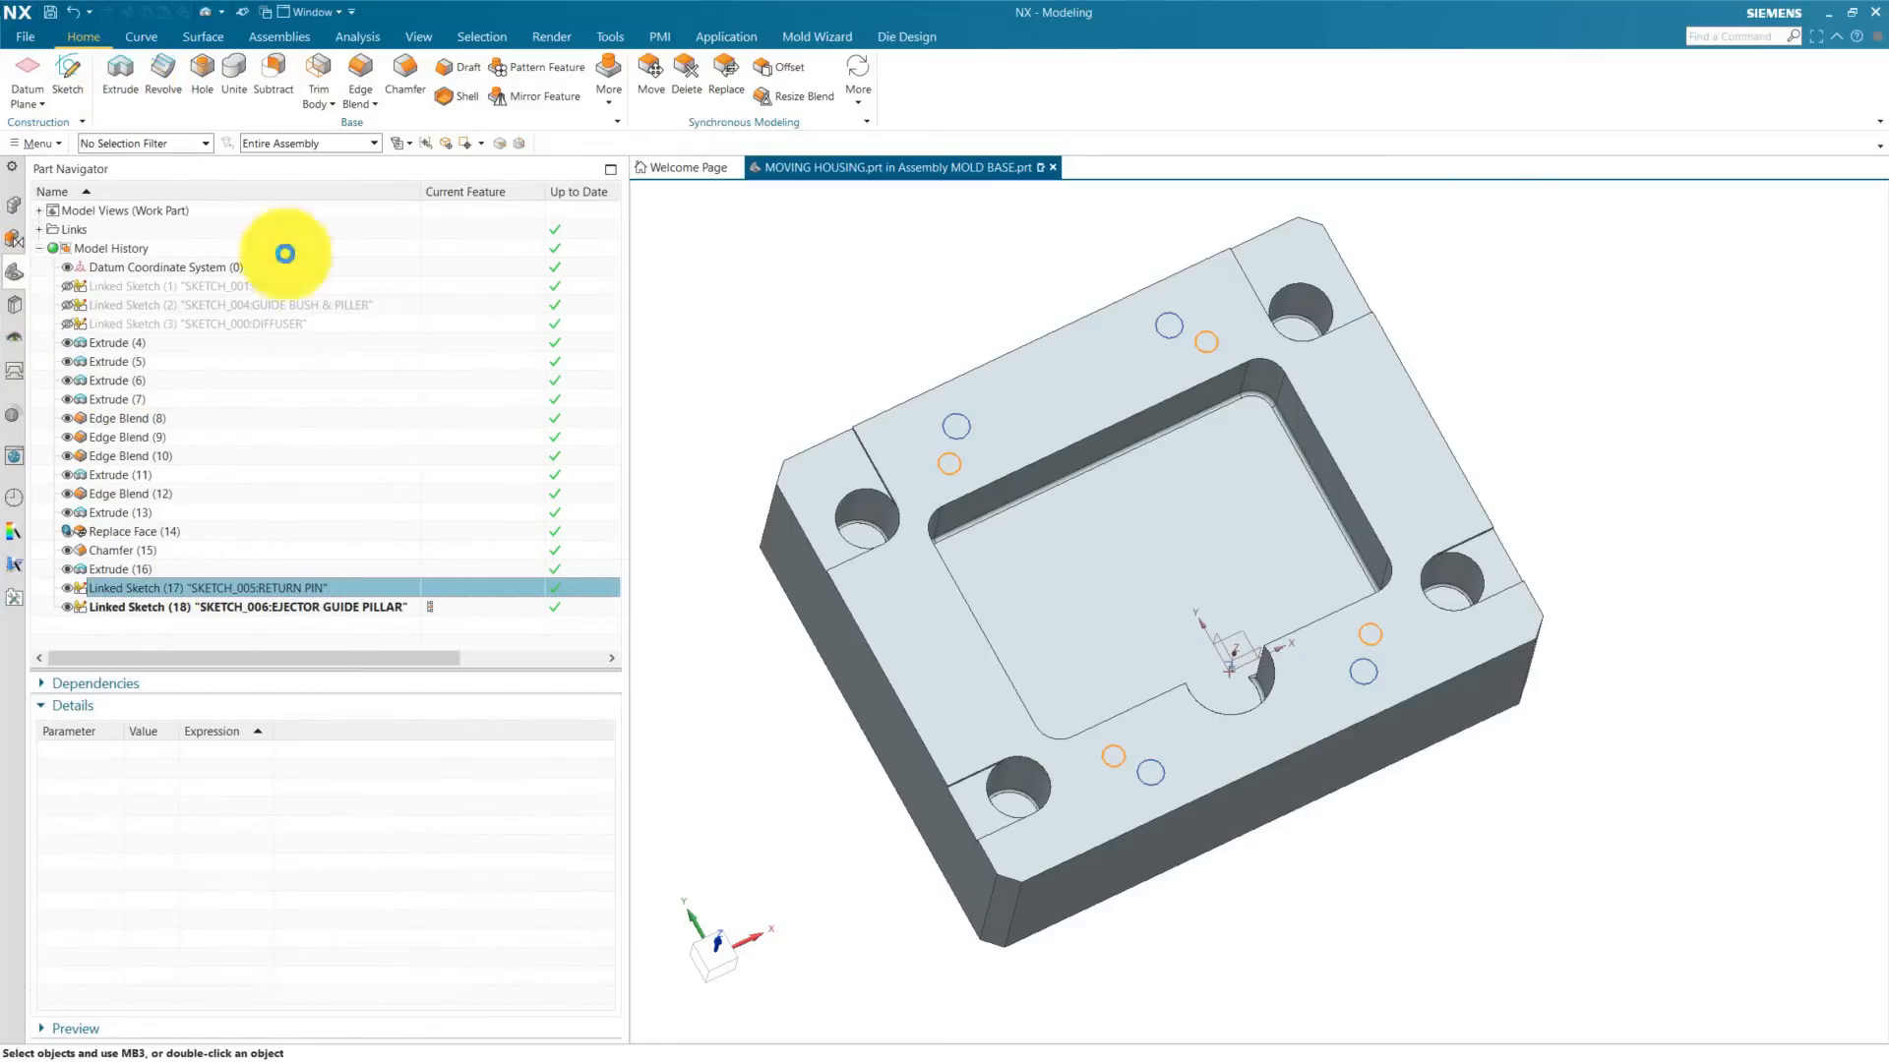
left_click(130, 105)
mouse_move(893, 552)
middle_mouse_down()
mouse_move(906, 387)
mouse_move(1050, 469)
mouse_move(1146, 765)
middle_mouse_up()
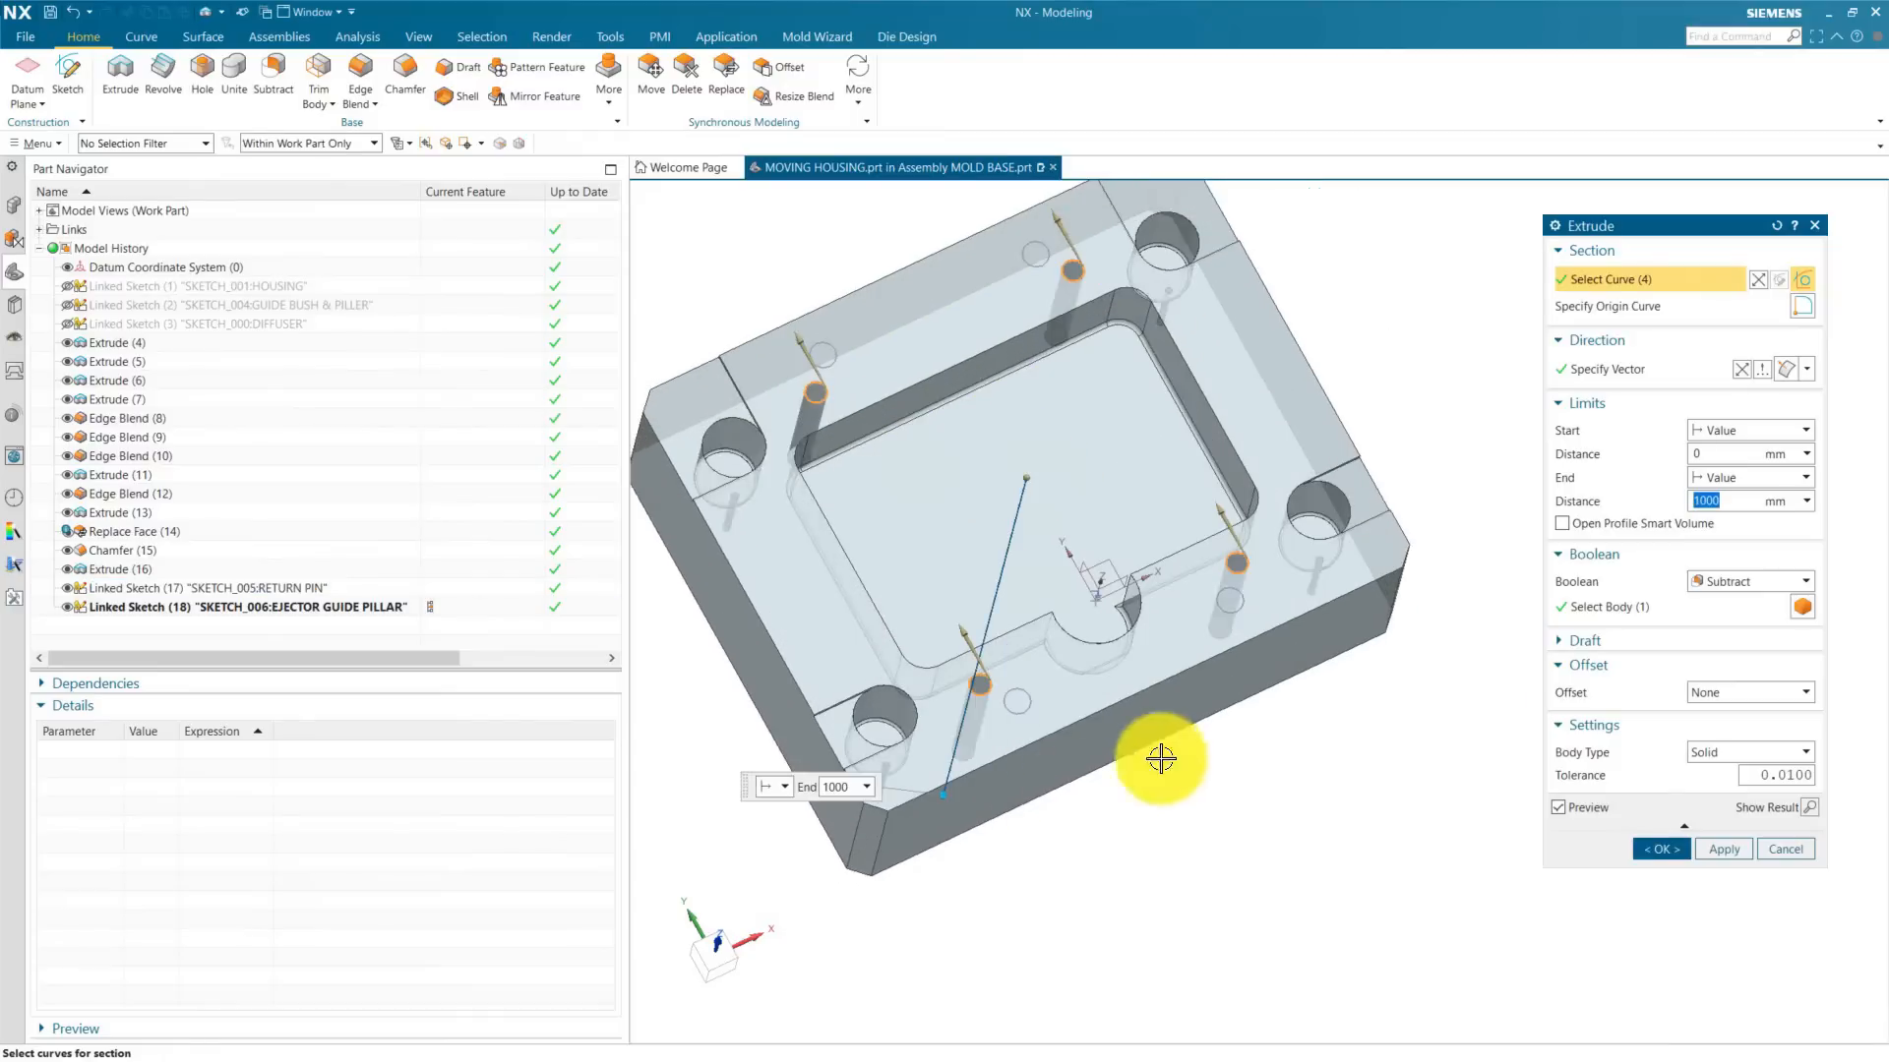
left_click(1729, 482)
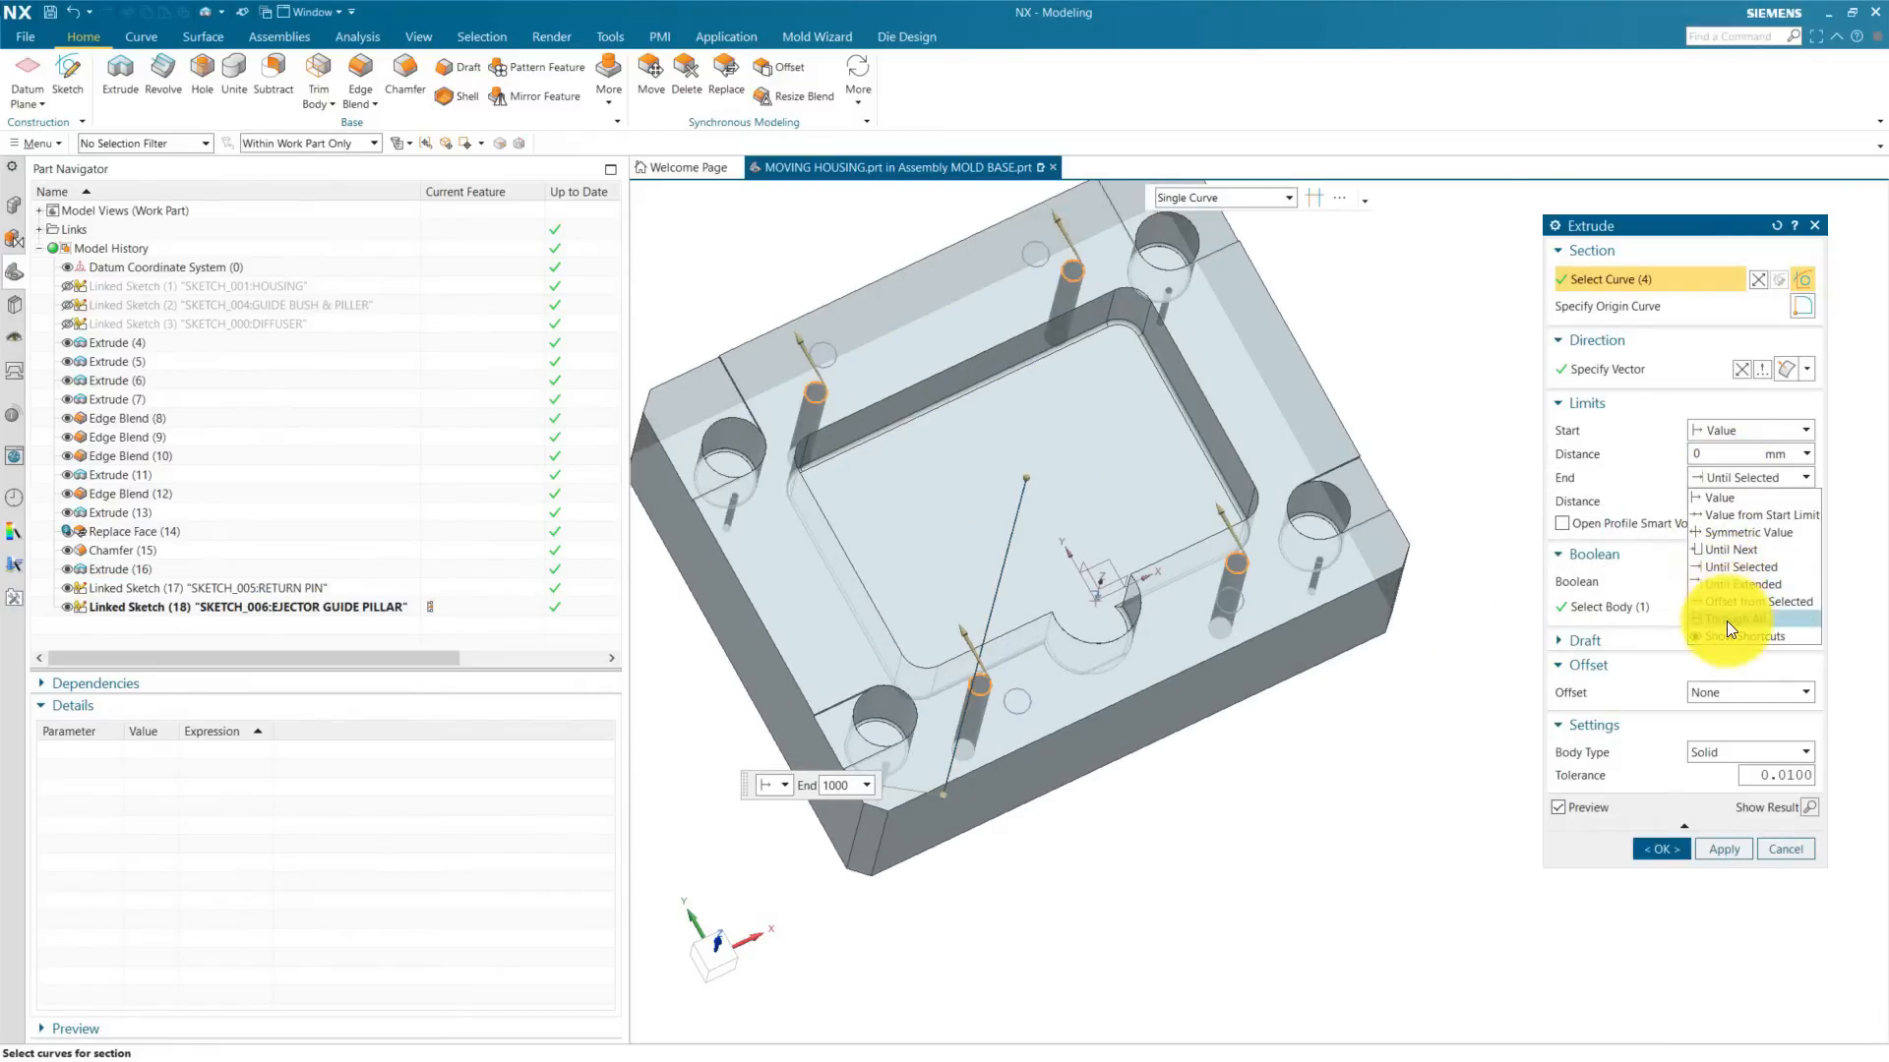
left_click(1726, 623)
left_click(1663, 825)
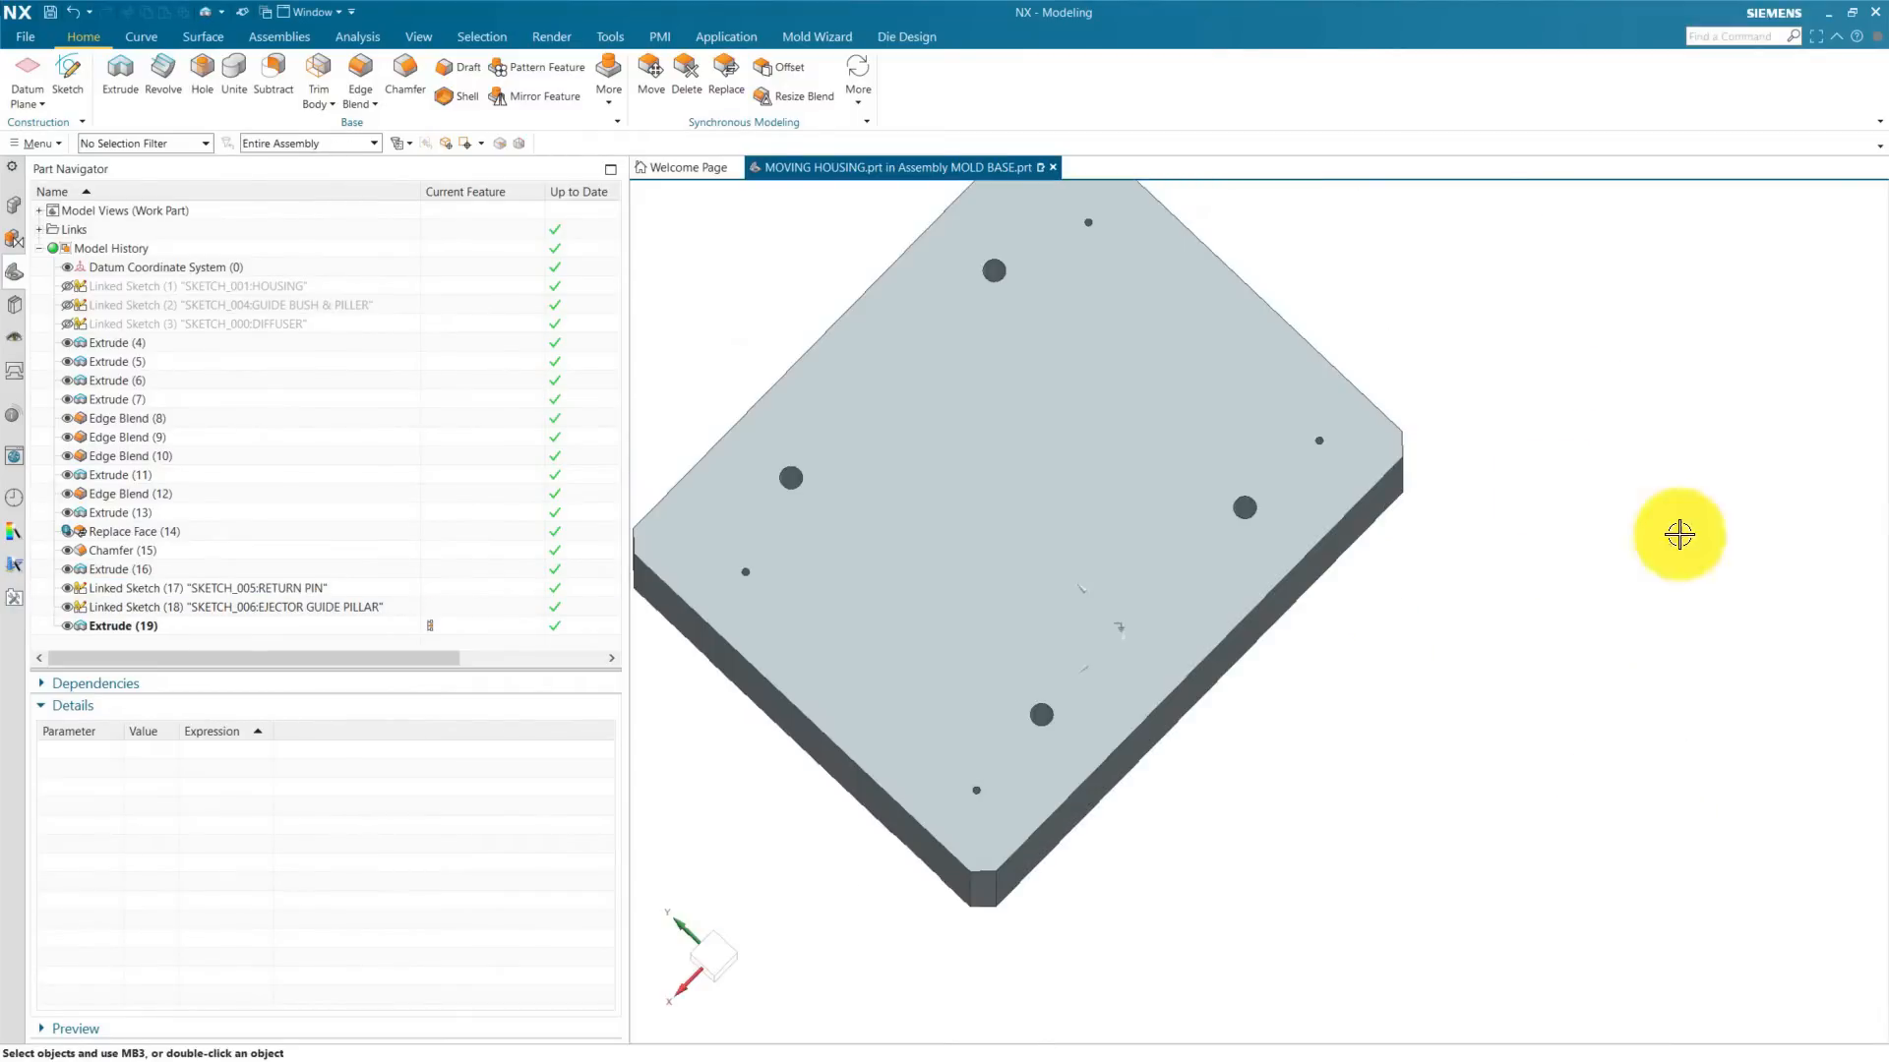
Step: Start a new subtracting Extrude from the edges of the four return pin holes on the housing's back face
scroll(988, 255, "up", 5)
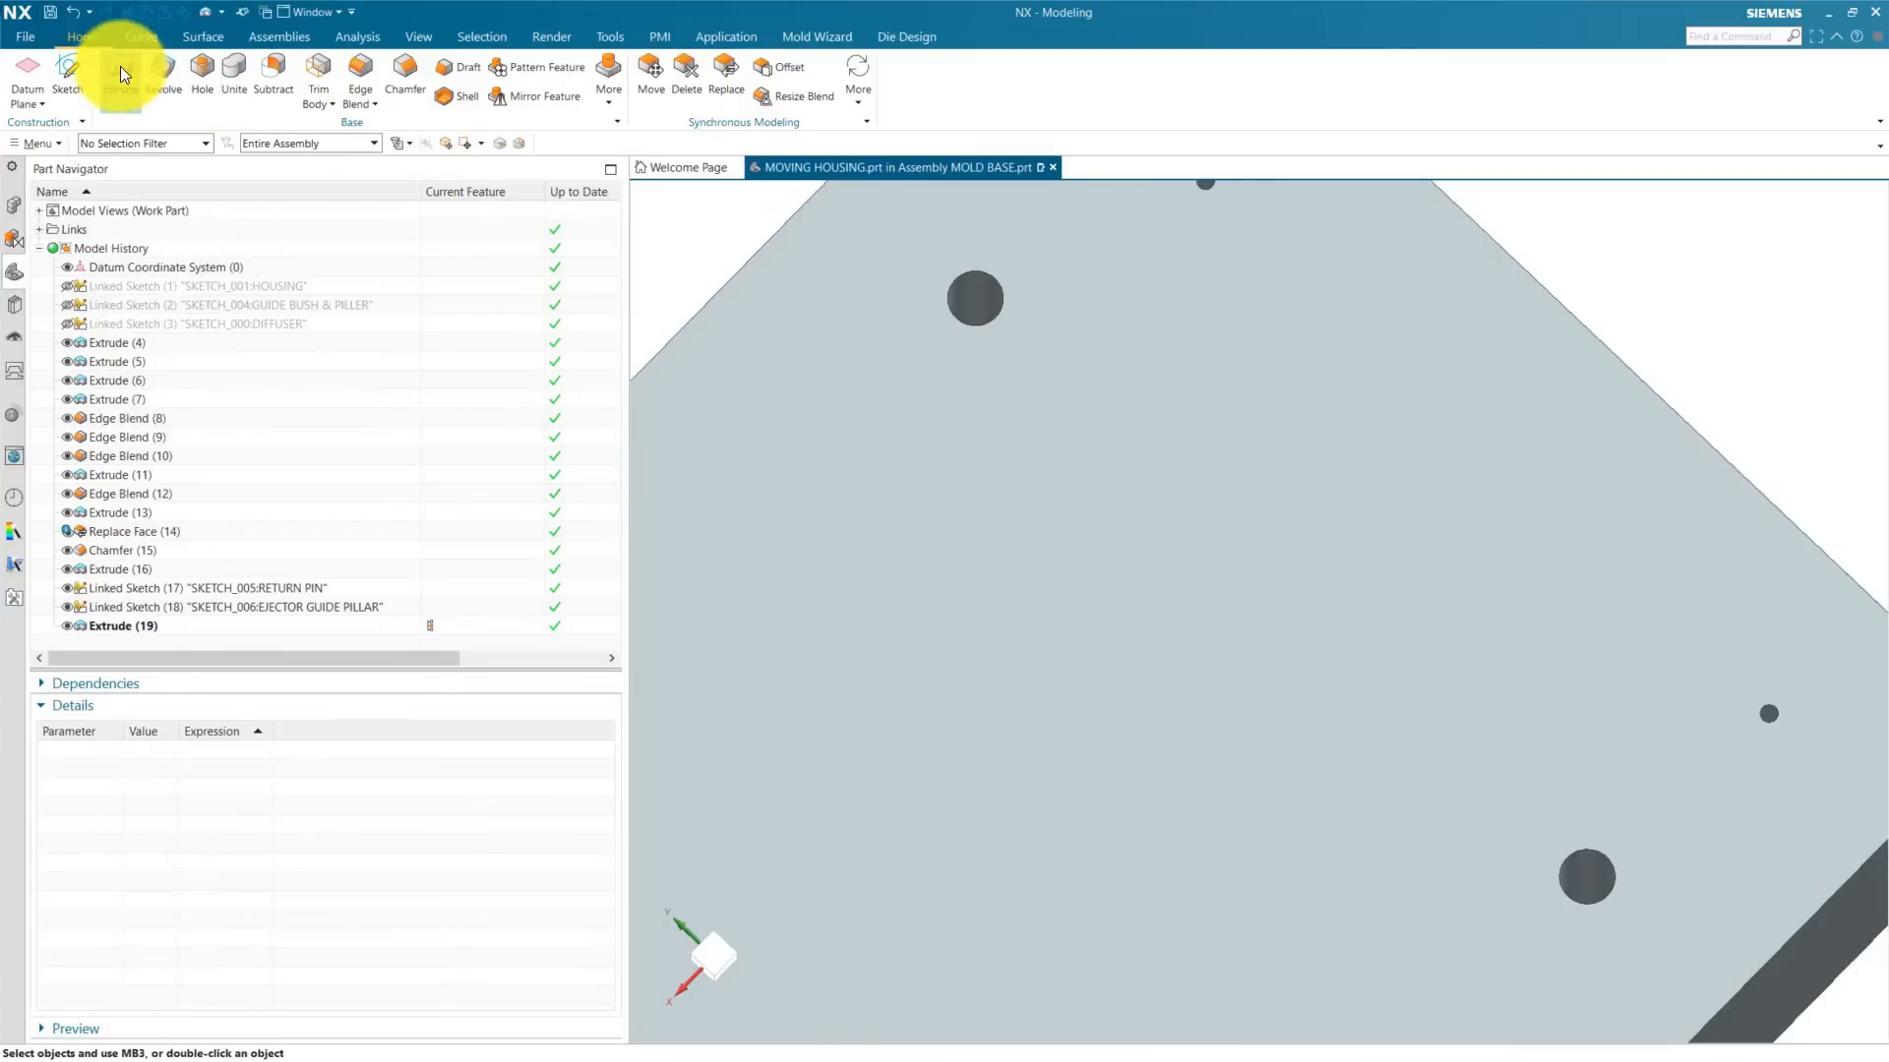
key("x")
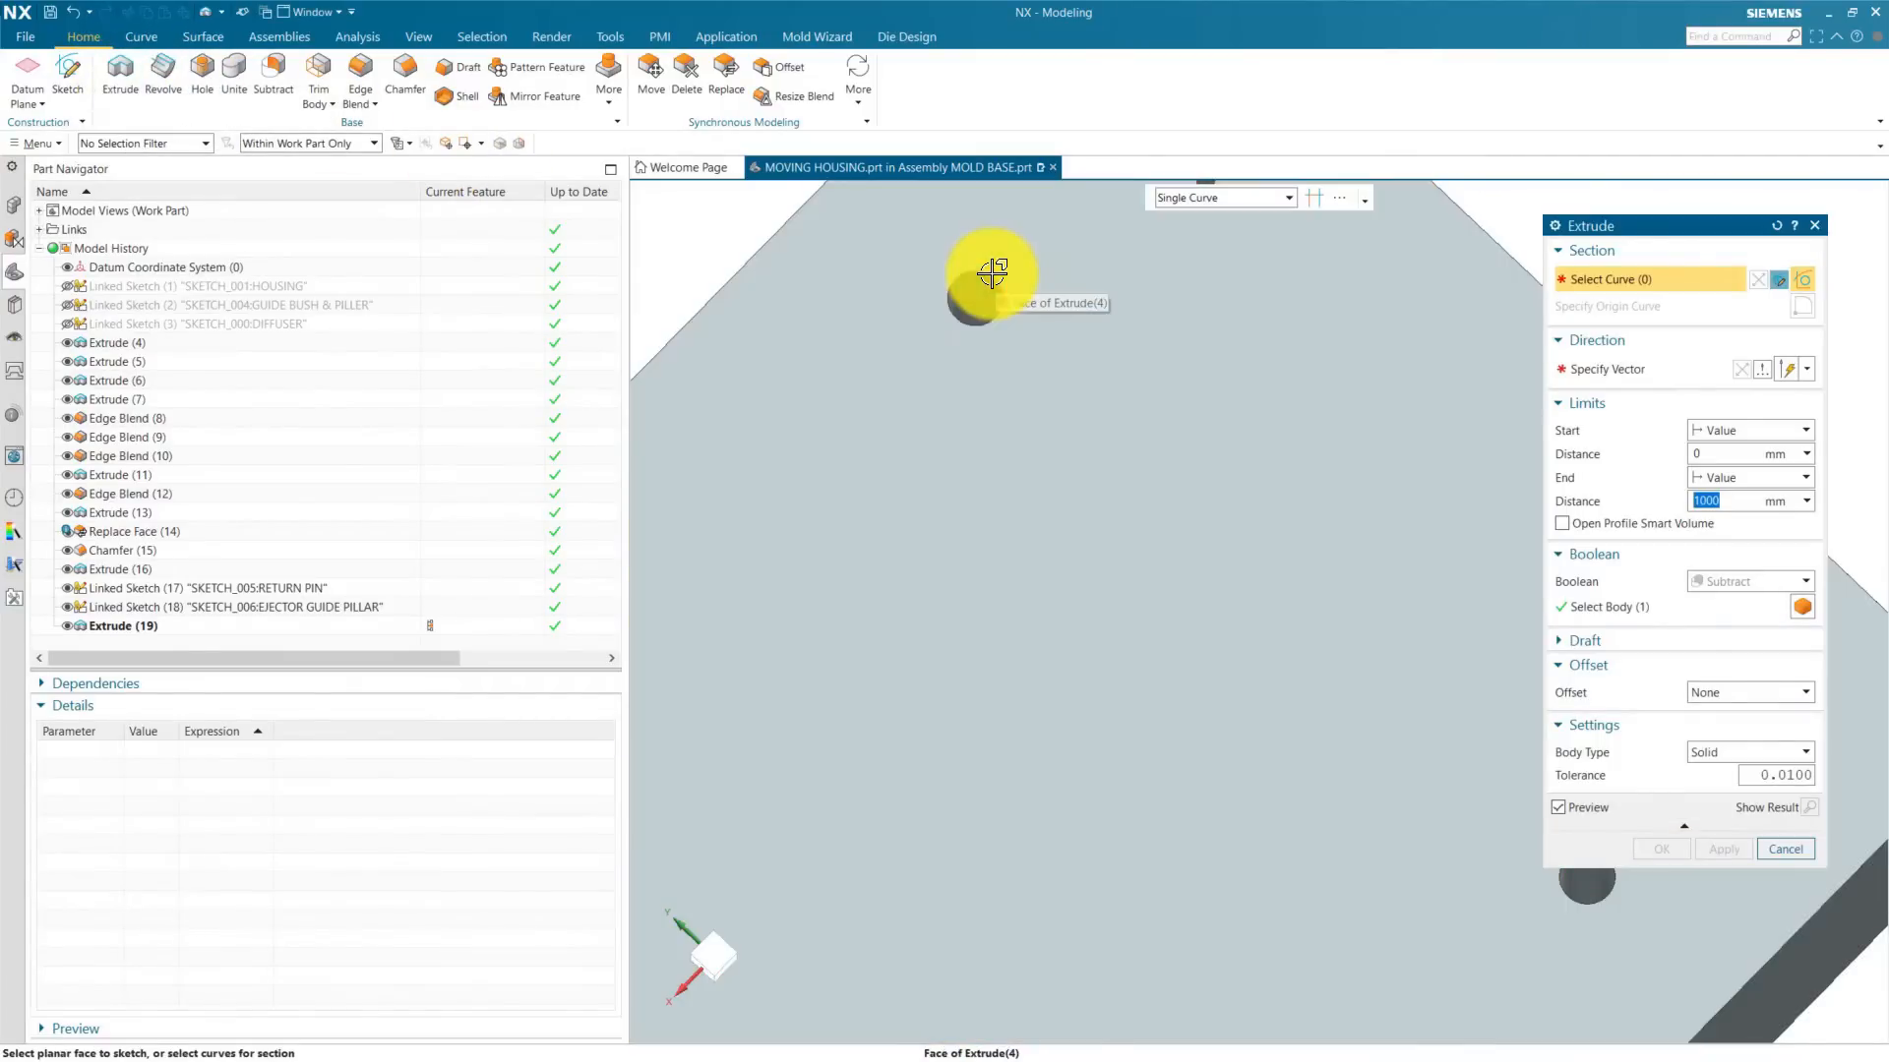
left_click(1000, 299)
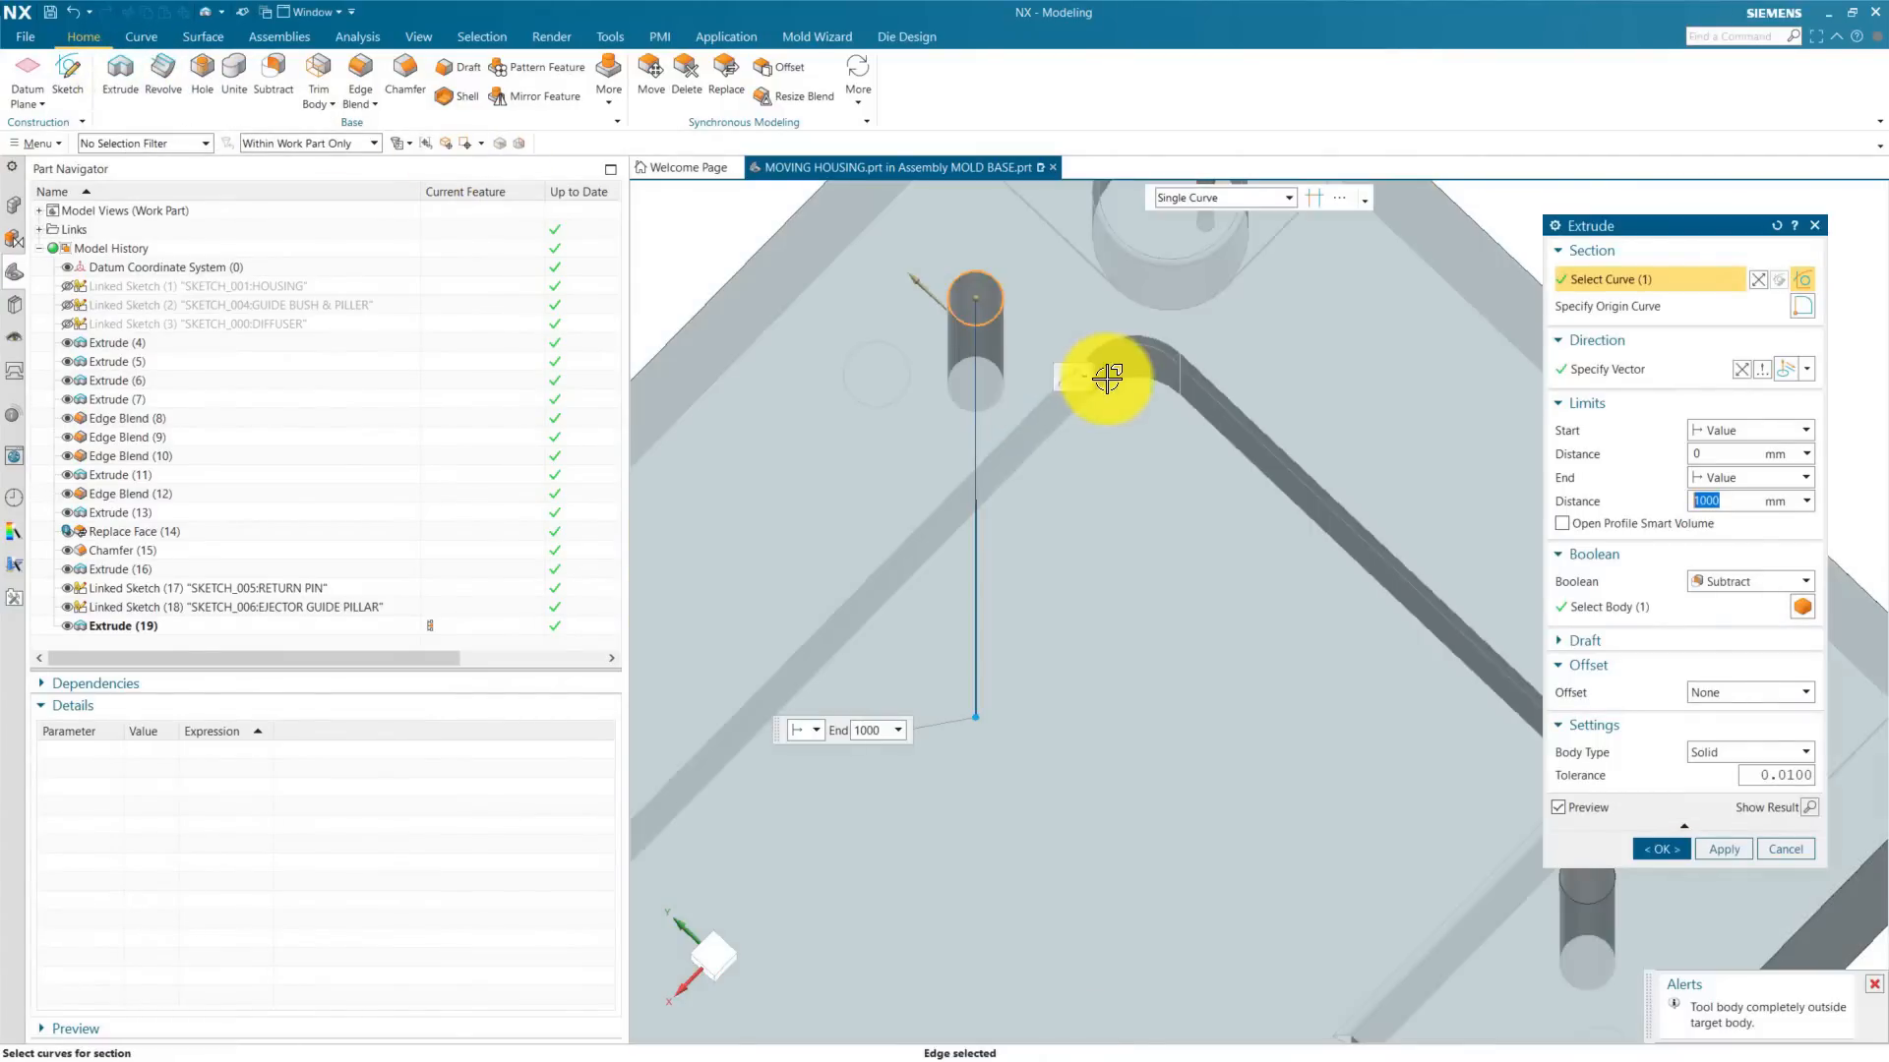
scroll(1107, 376, "down", 5)
left_click(773, 519)
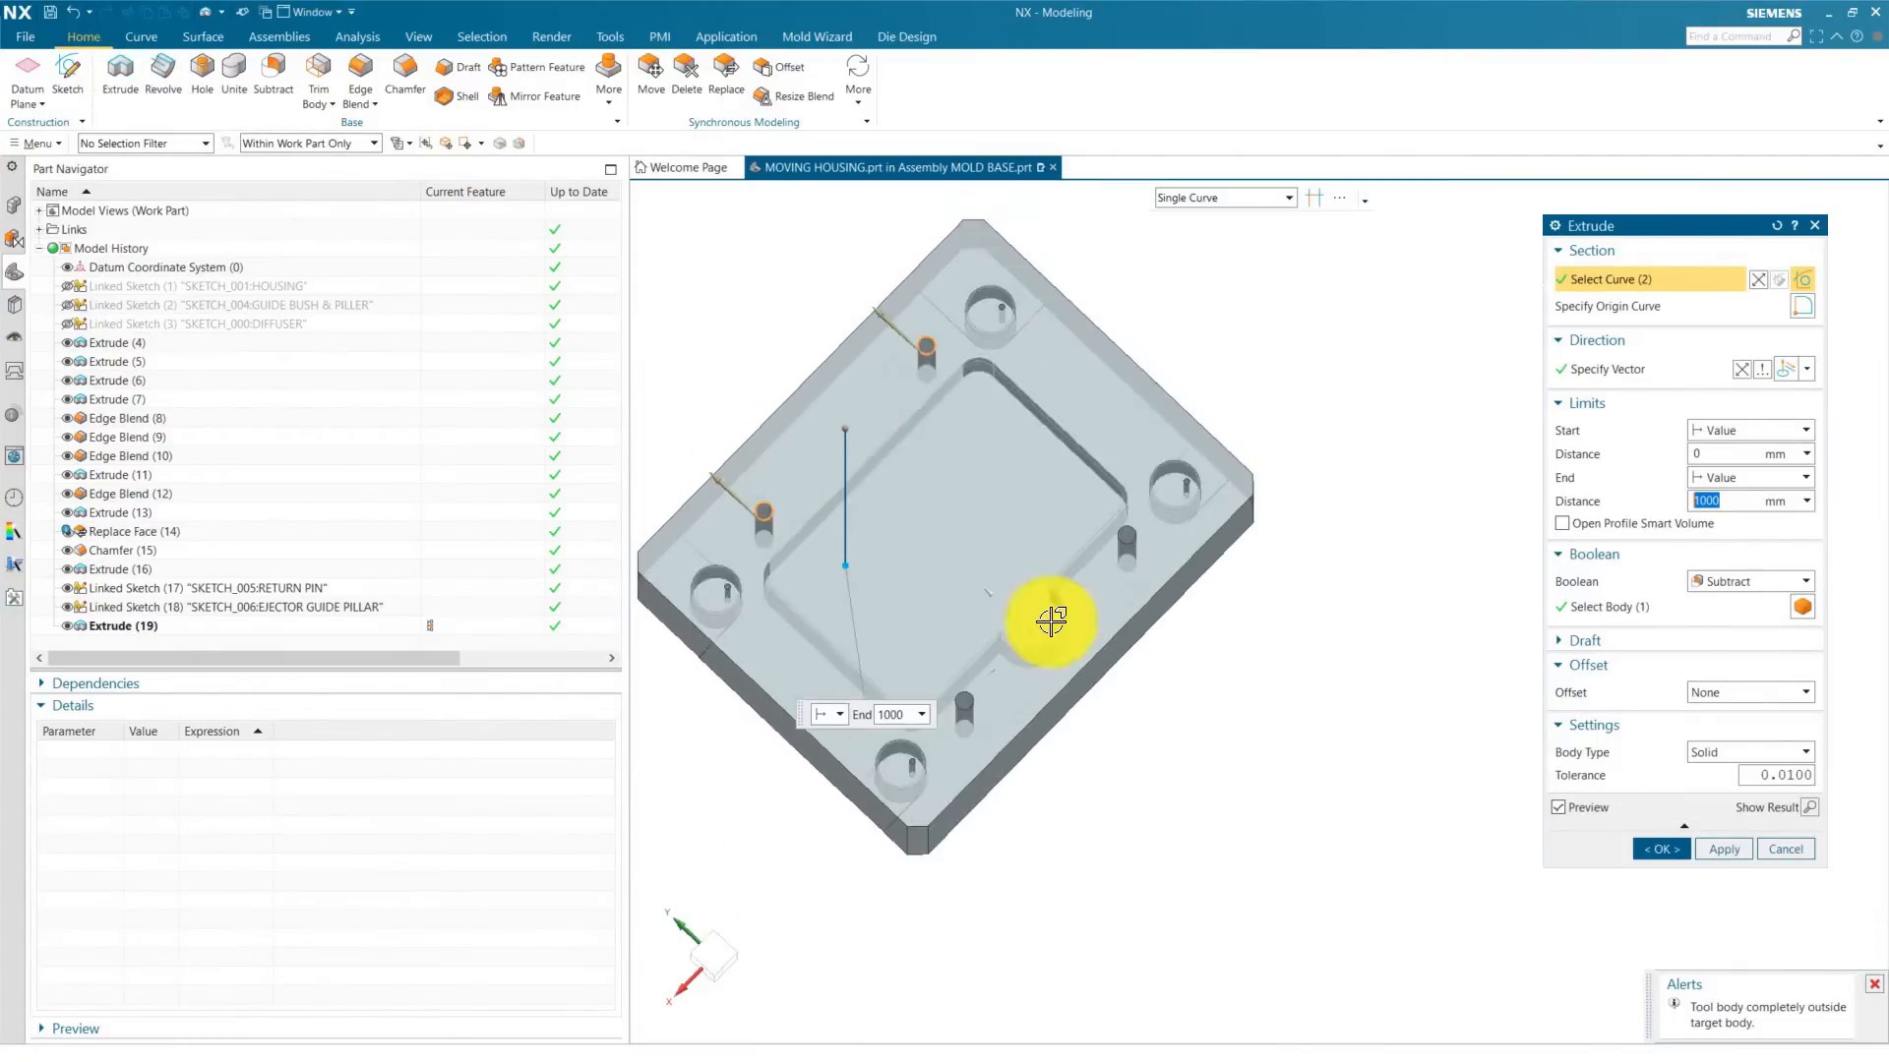
scroll(1052, 621, "up", 5)
left_click(826, 666)
scroll(1250, 275, "up", 2)
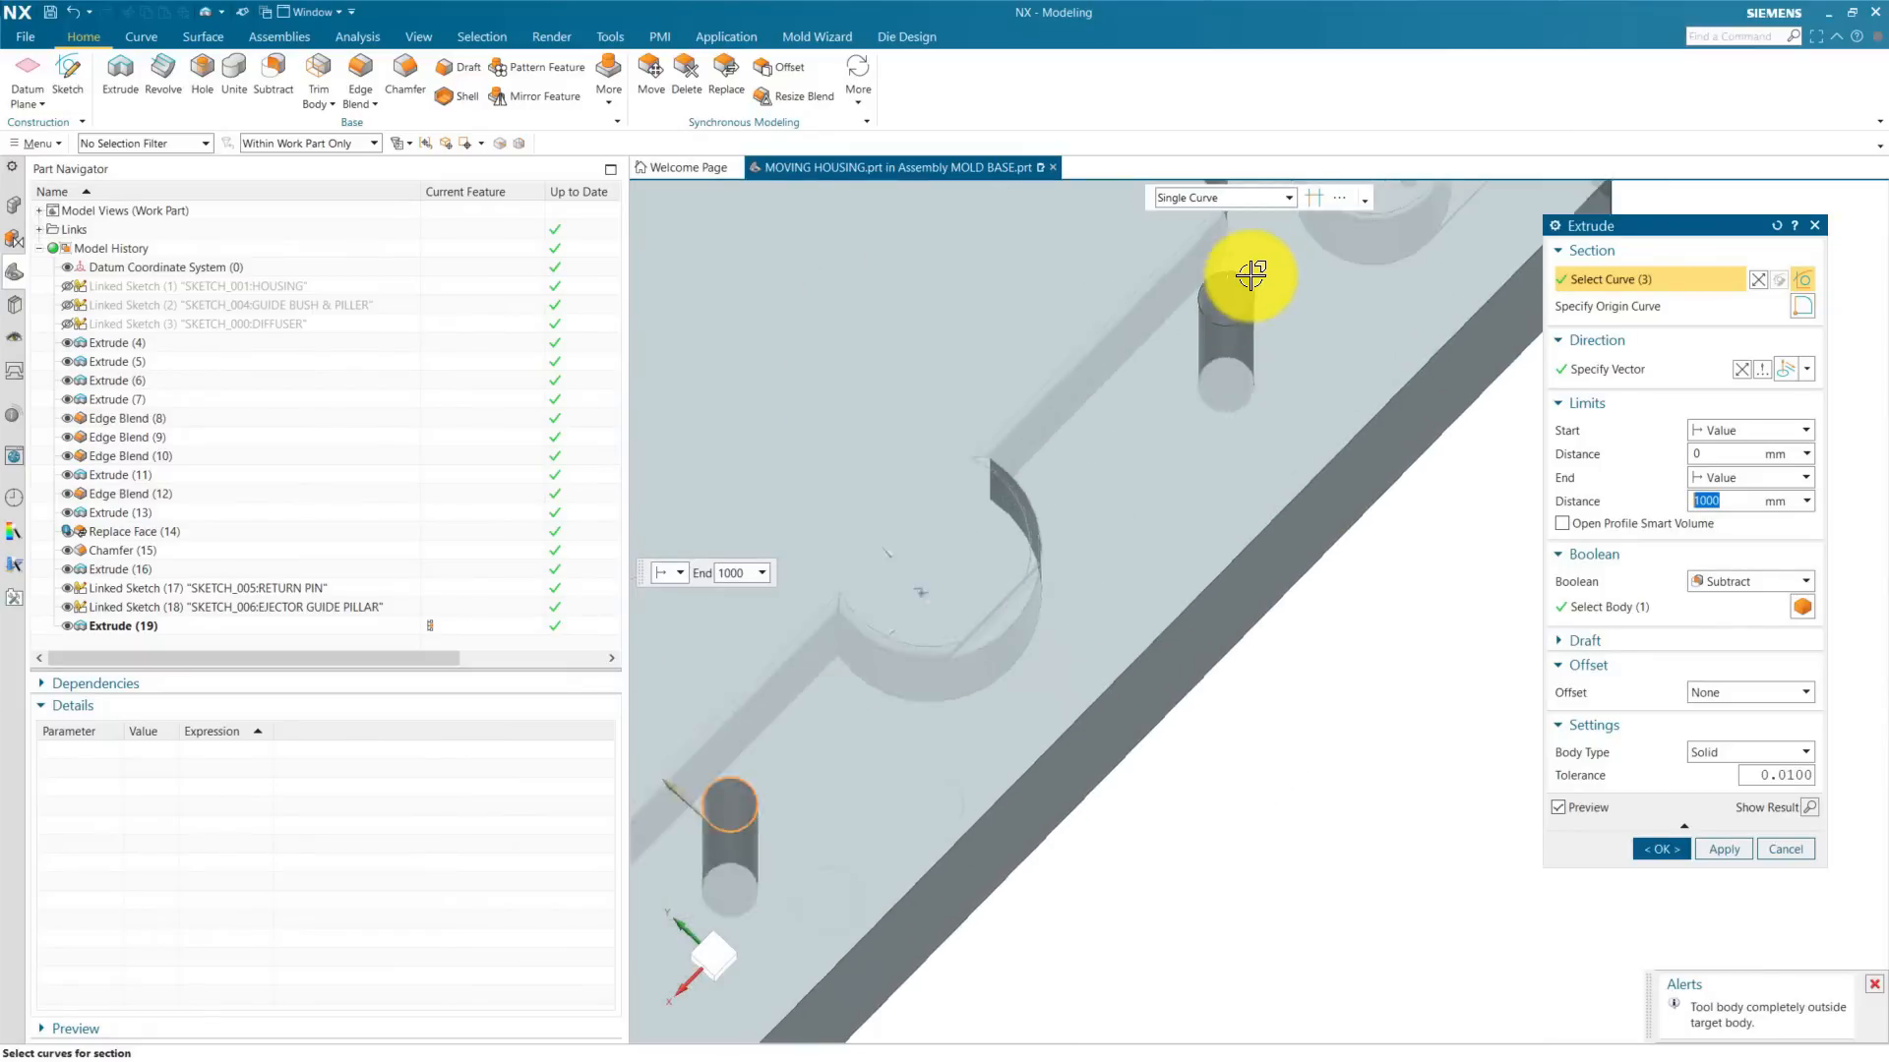
left_click(1250, 275)
scroll(1250, 274, "up", 2)
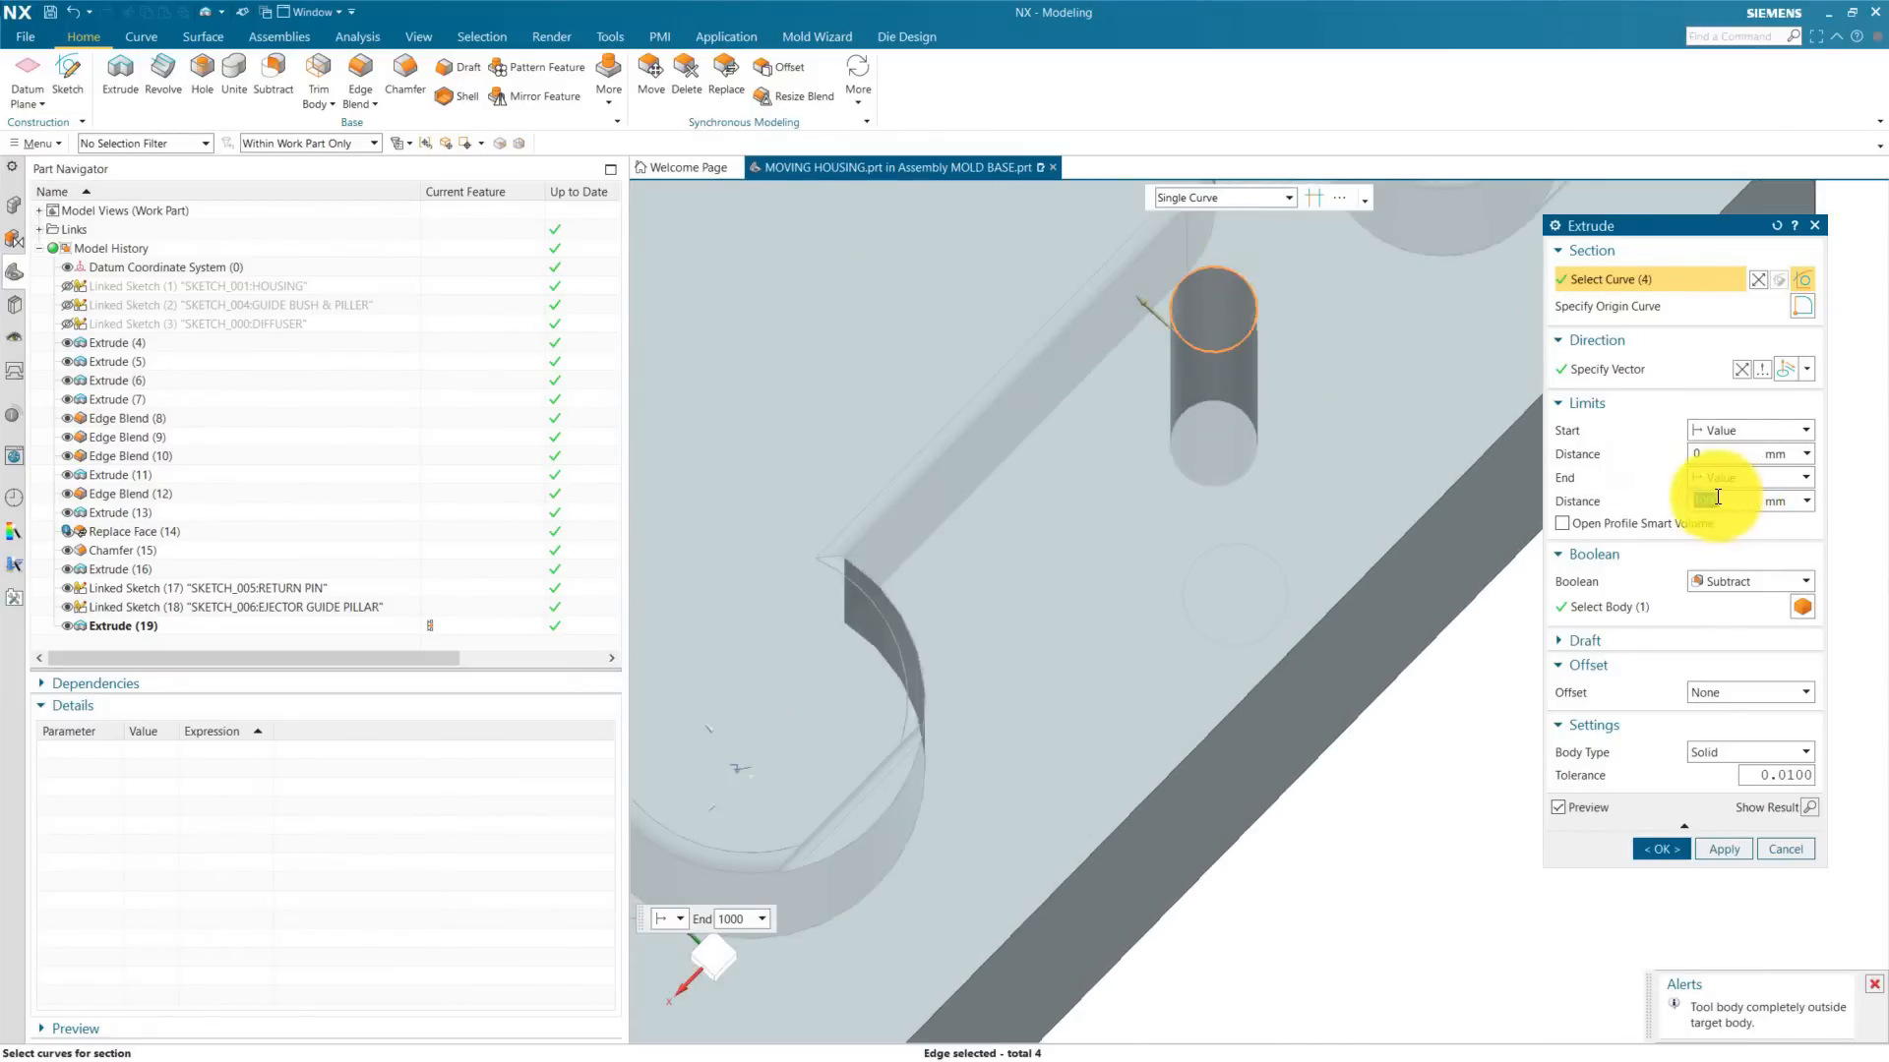
scroll(1147, 547, "down", 3)
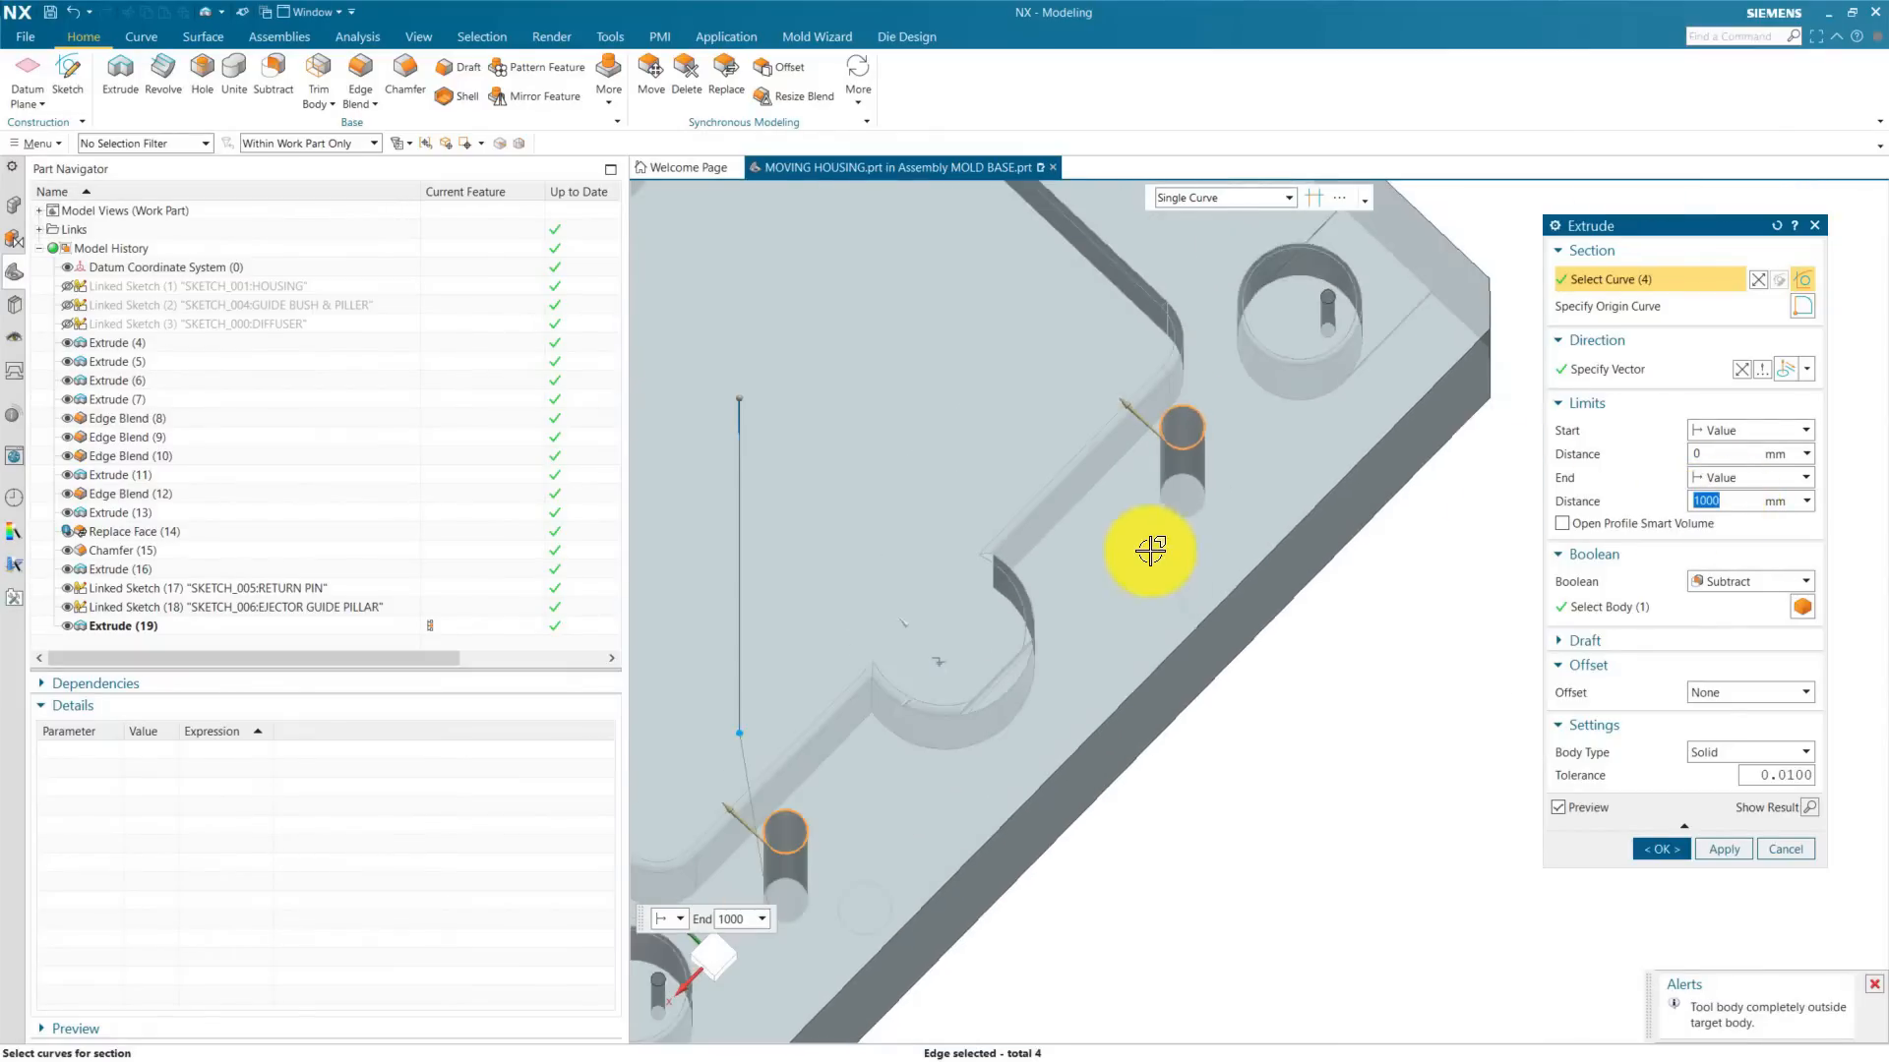
Step: Set the extrude's end limit to Until Extended with the housing's pocket-side face as the limiting object
left_click(1733, 480)
left_click(1749, 584)
middle_click_drag(1245, 482, 1315, 624)
left_click(1196, 365)
scroll(1270, 605, "down", 3)
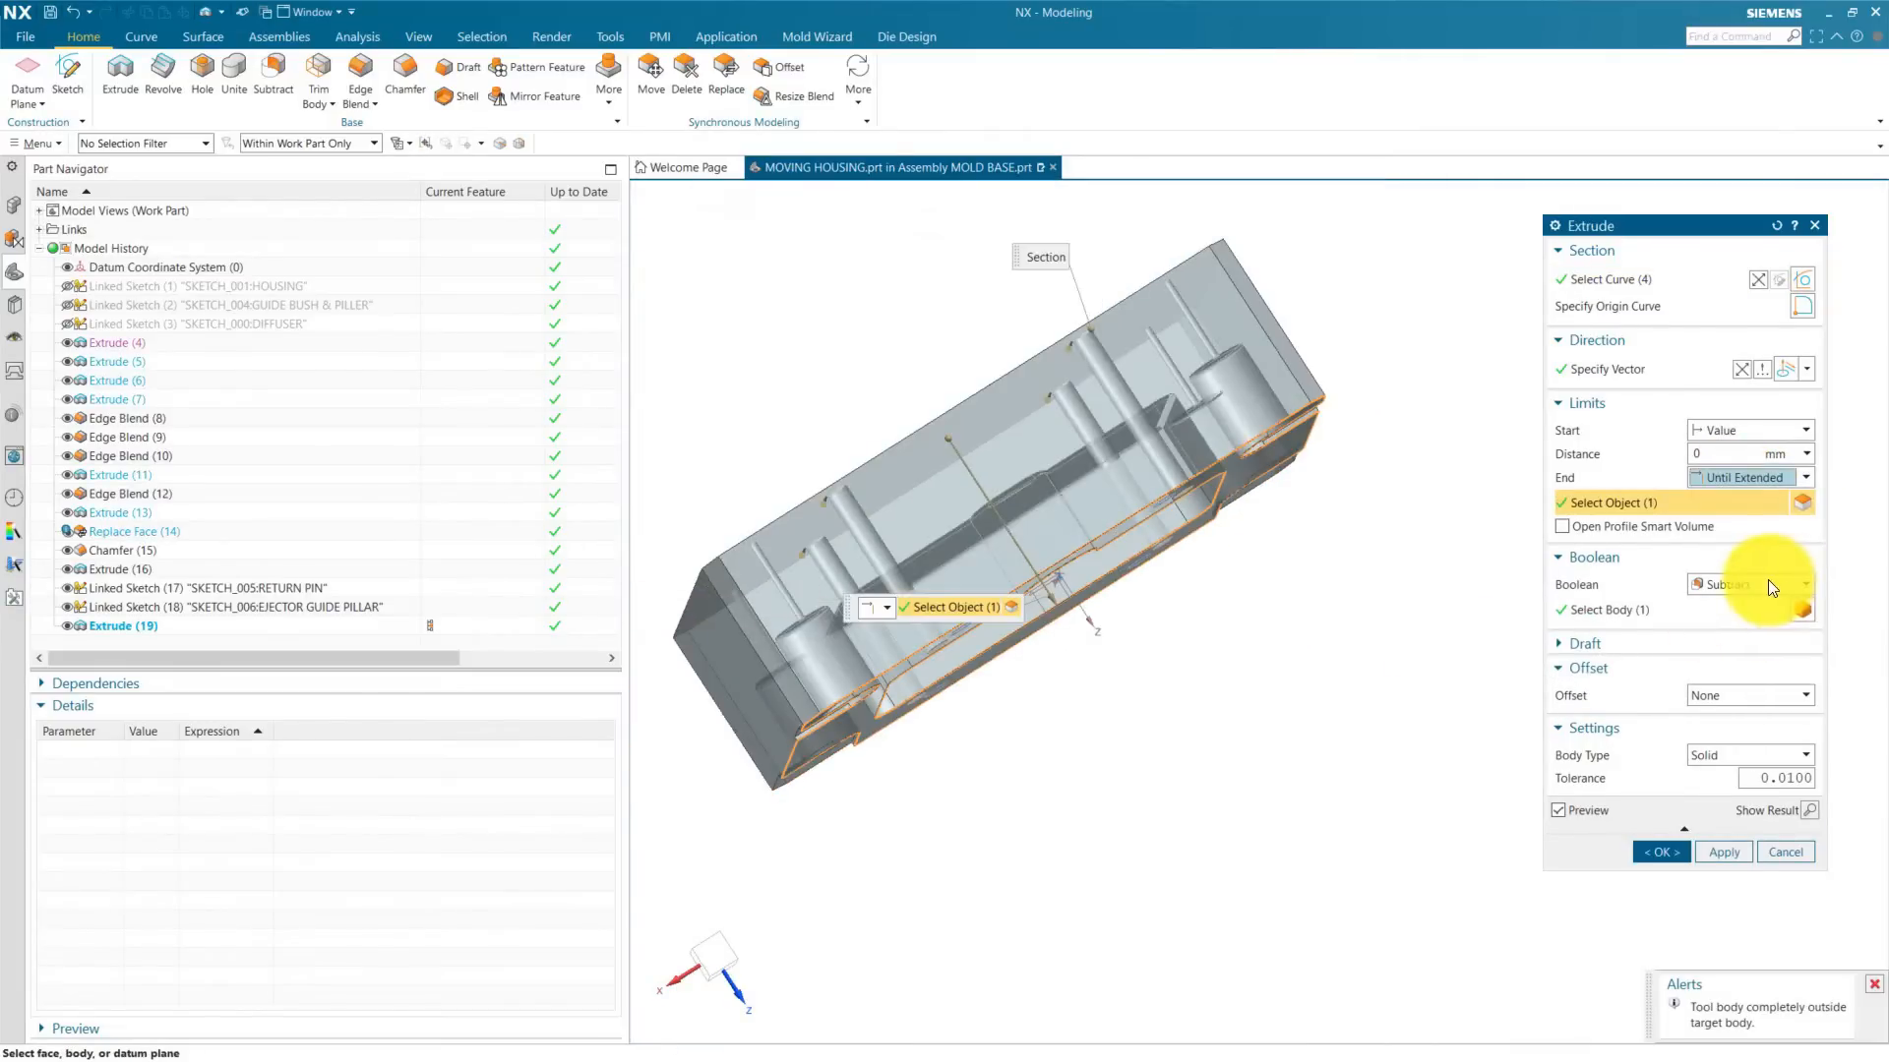
Step: Complete the subtracting return pin extrude with a Value end of 205-60 mm and a single-sided offset of .25 mm
left_click(1743, 478)
left_click(1727, 498)
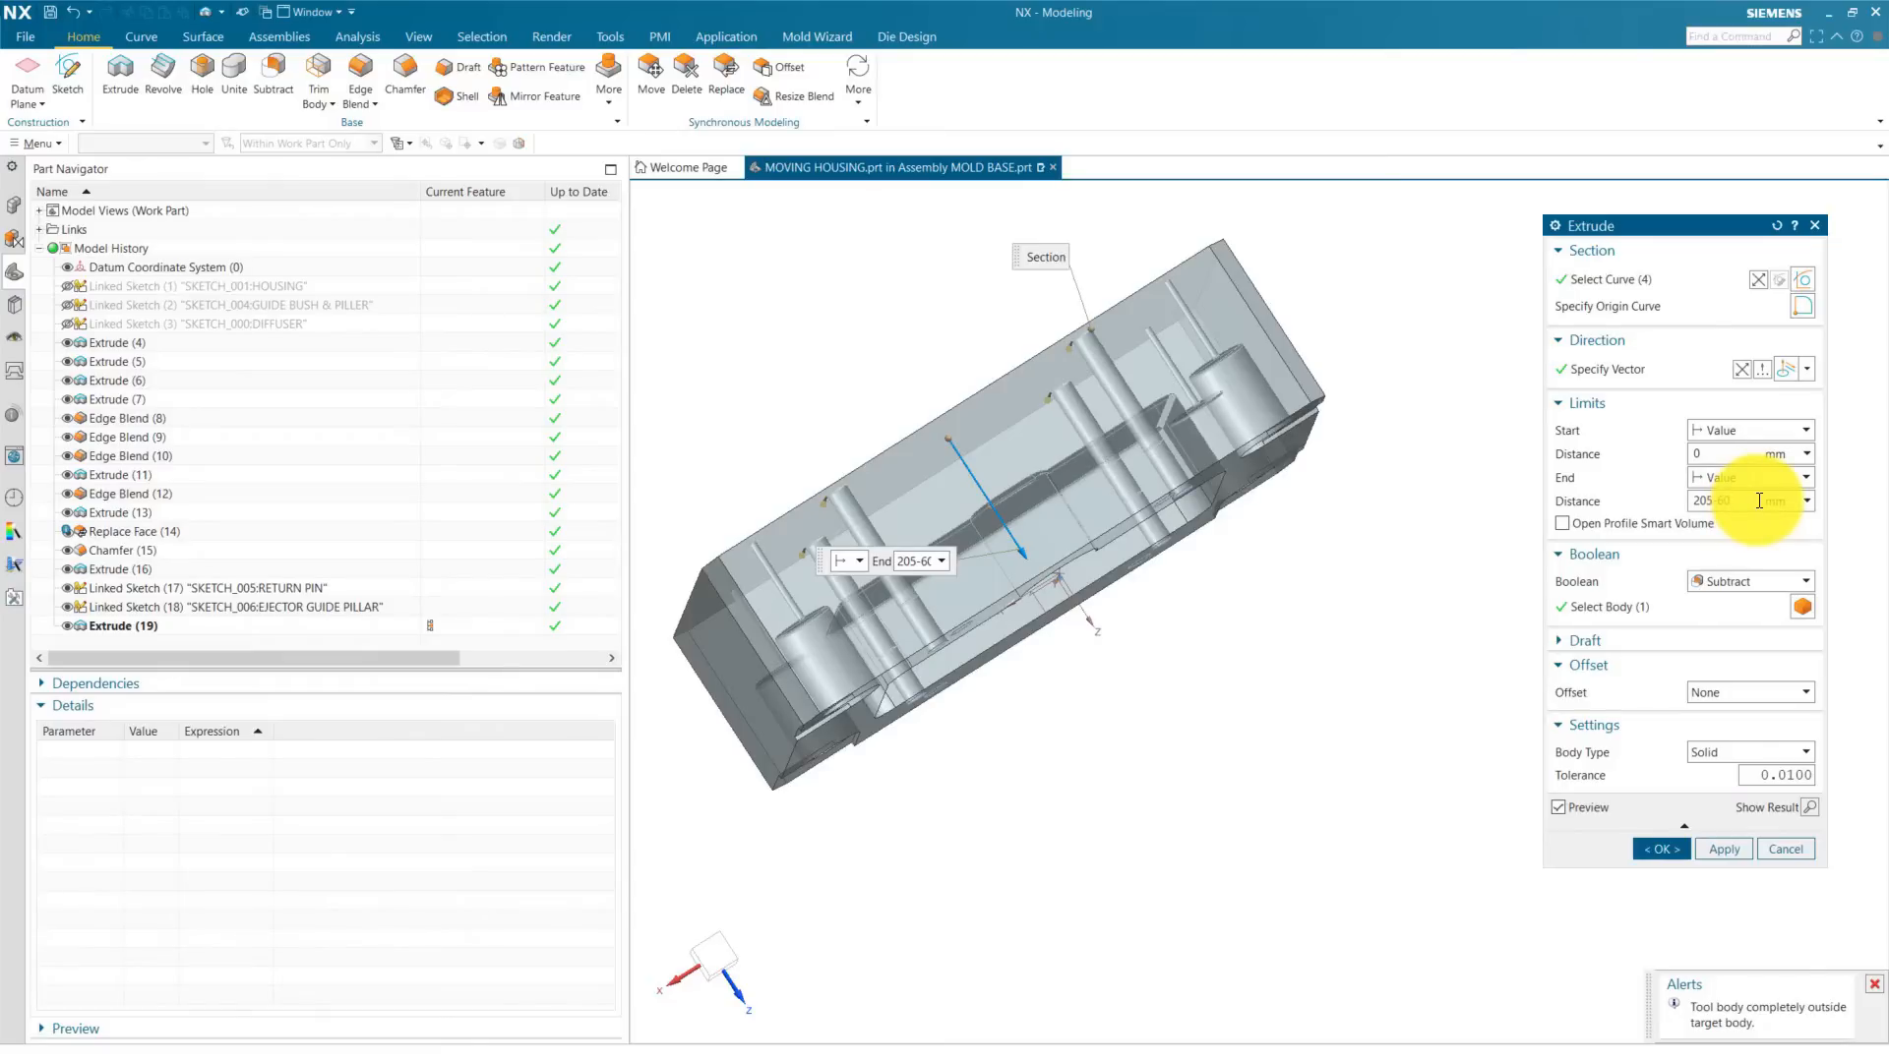
left_click(1725, 694)
left_click(1727, 736)
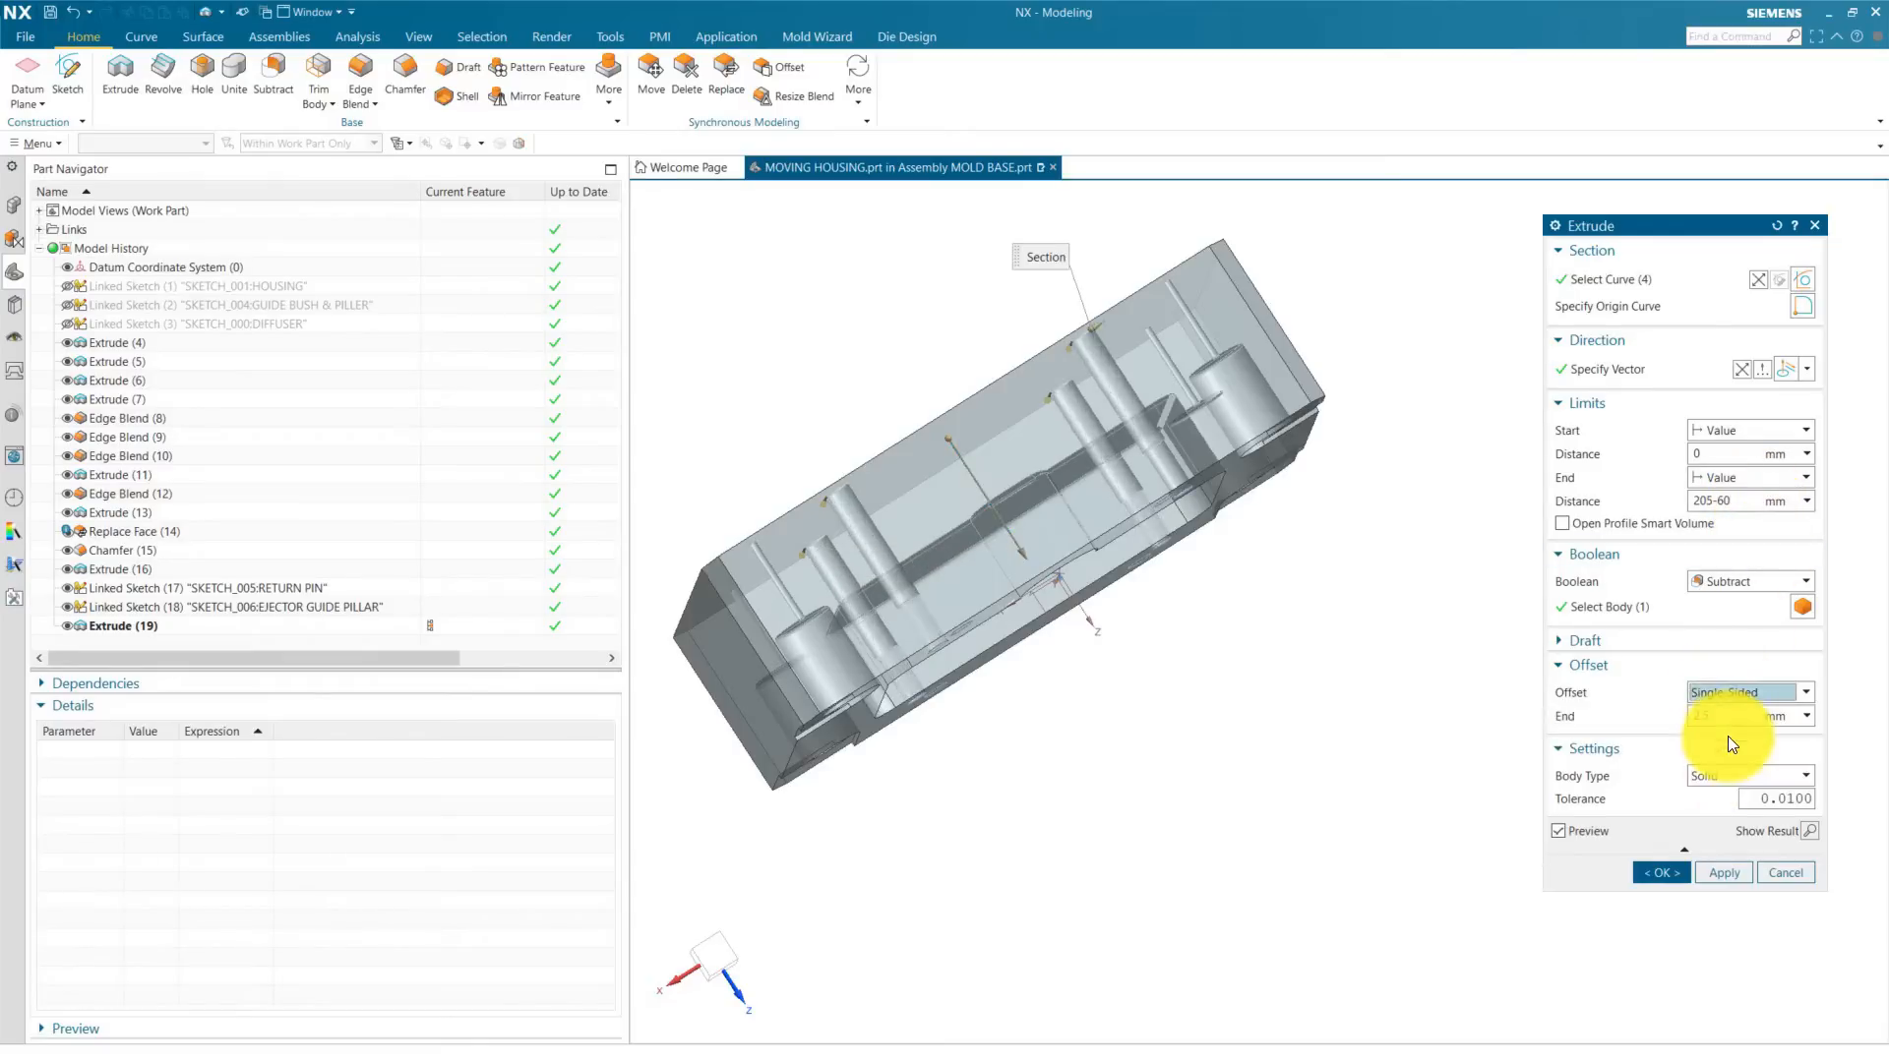
left_click(1733, 716)
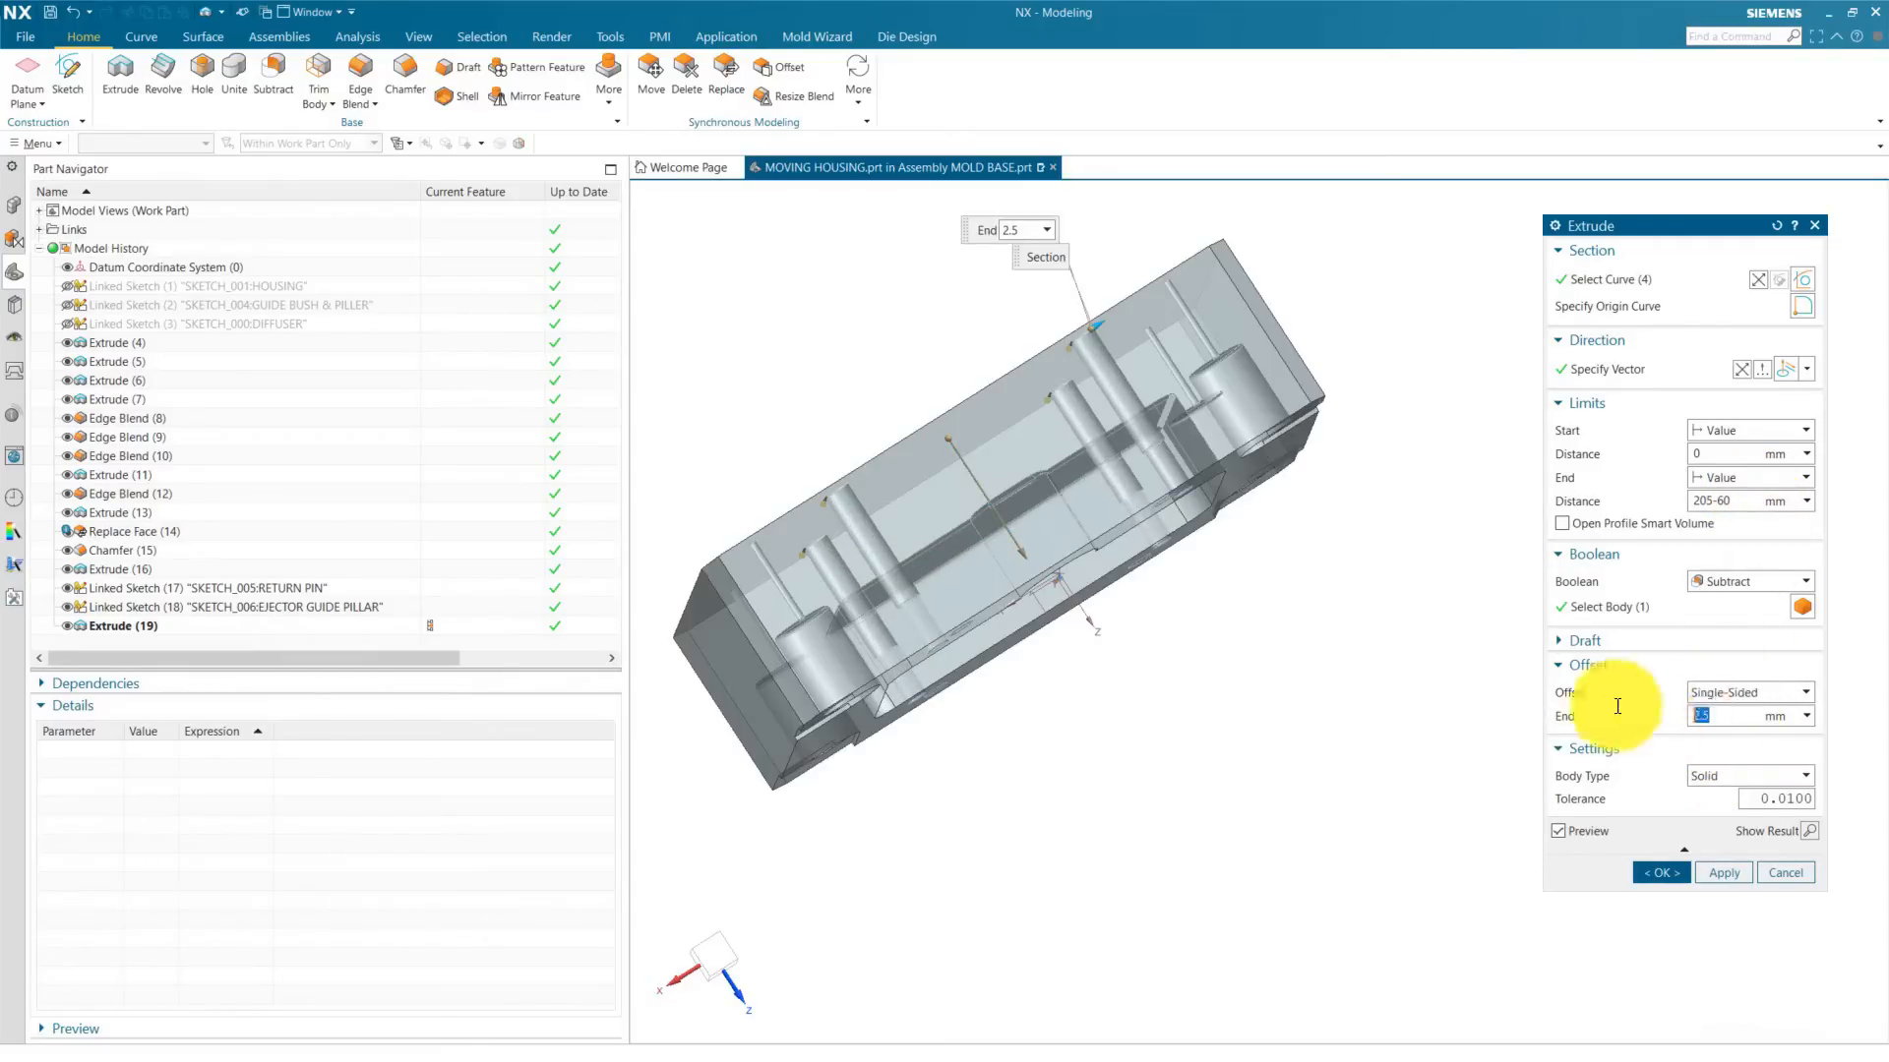
key("BackSpace")
key("BackSpace")
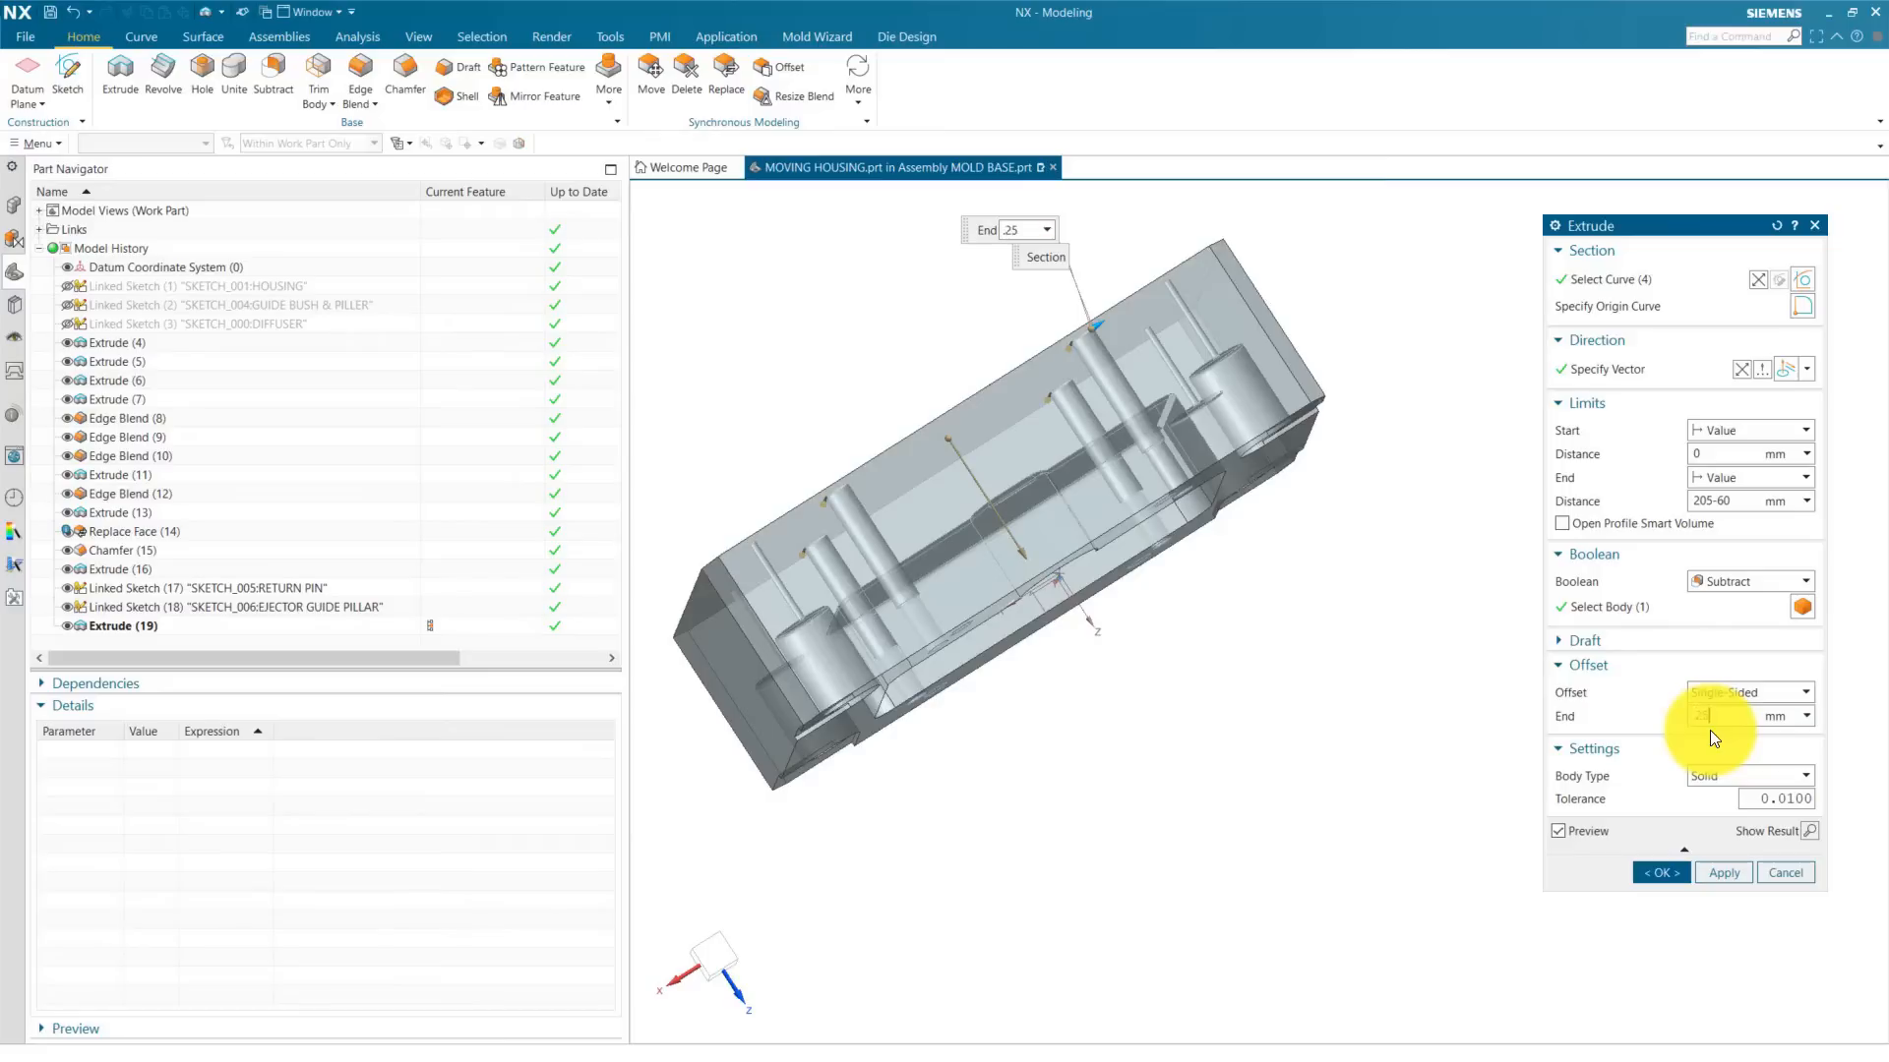
left_click(1734, 716)
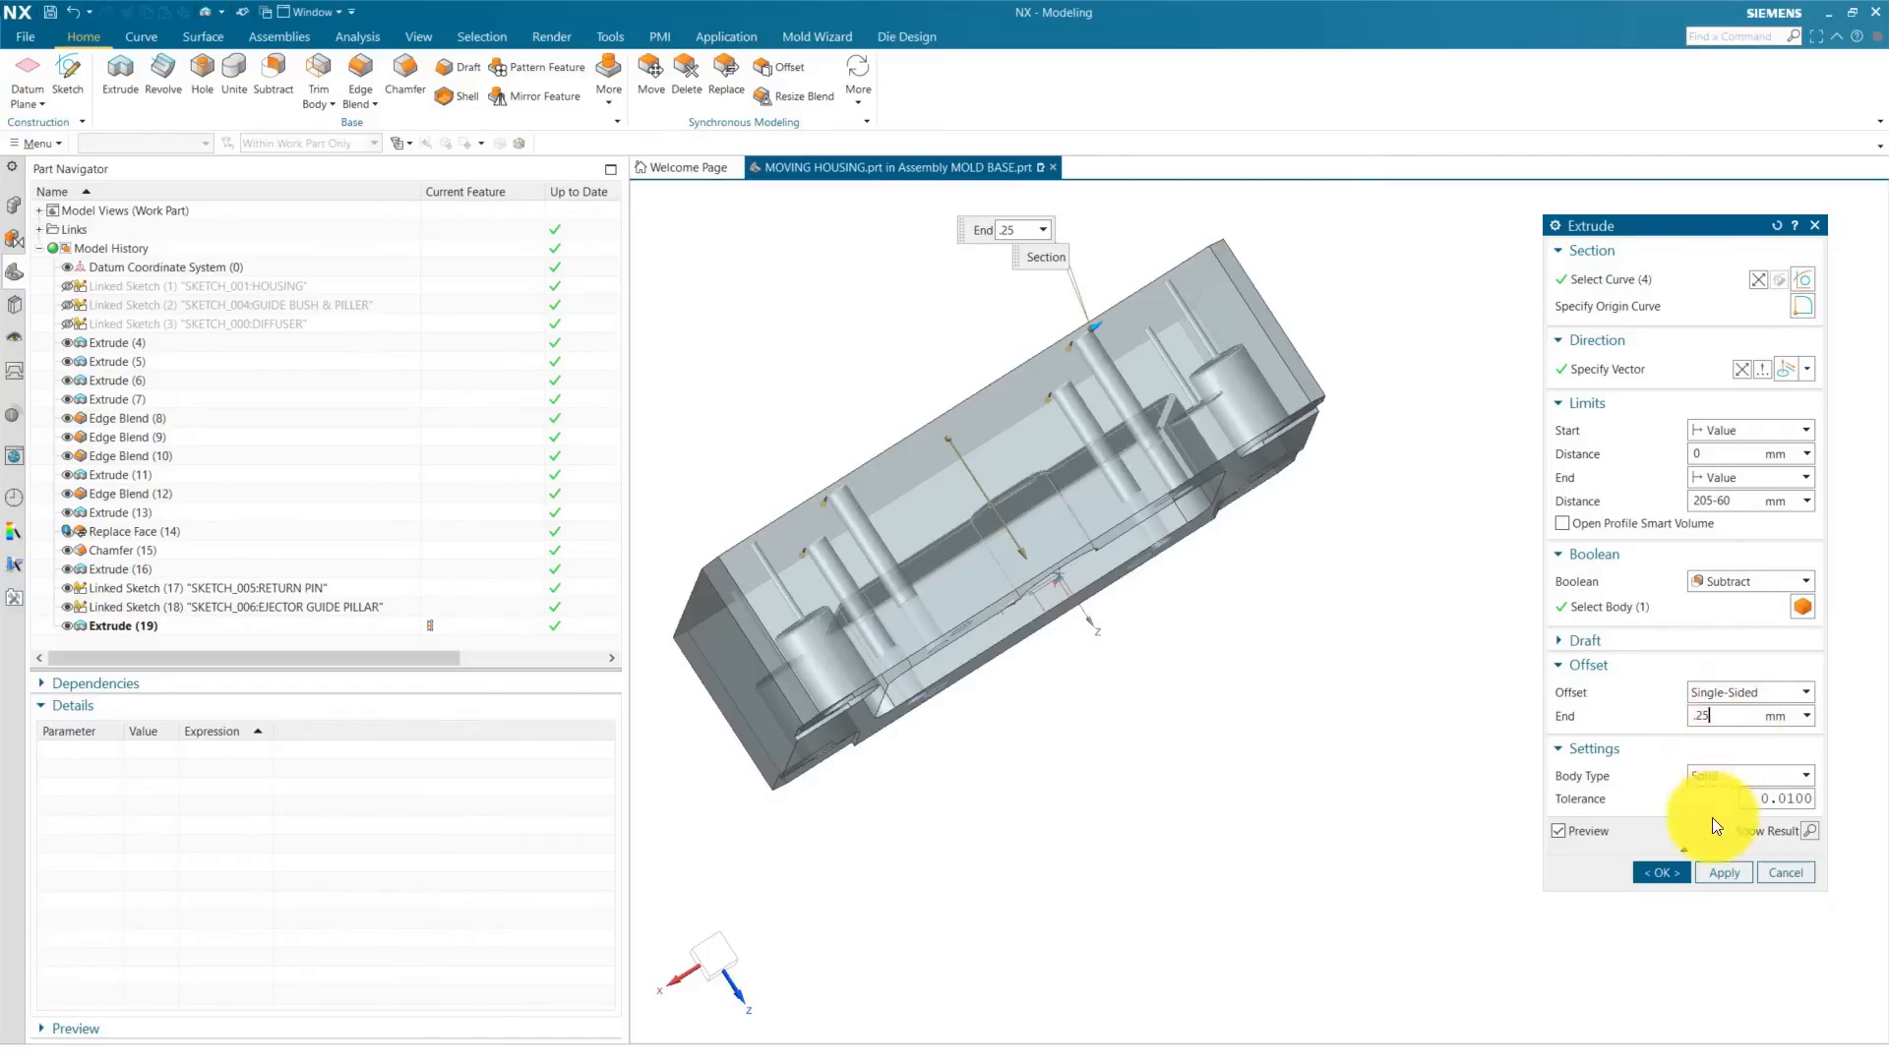
left_click(1668, 871)
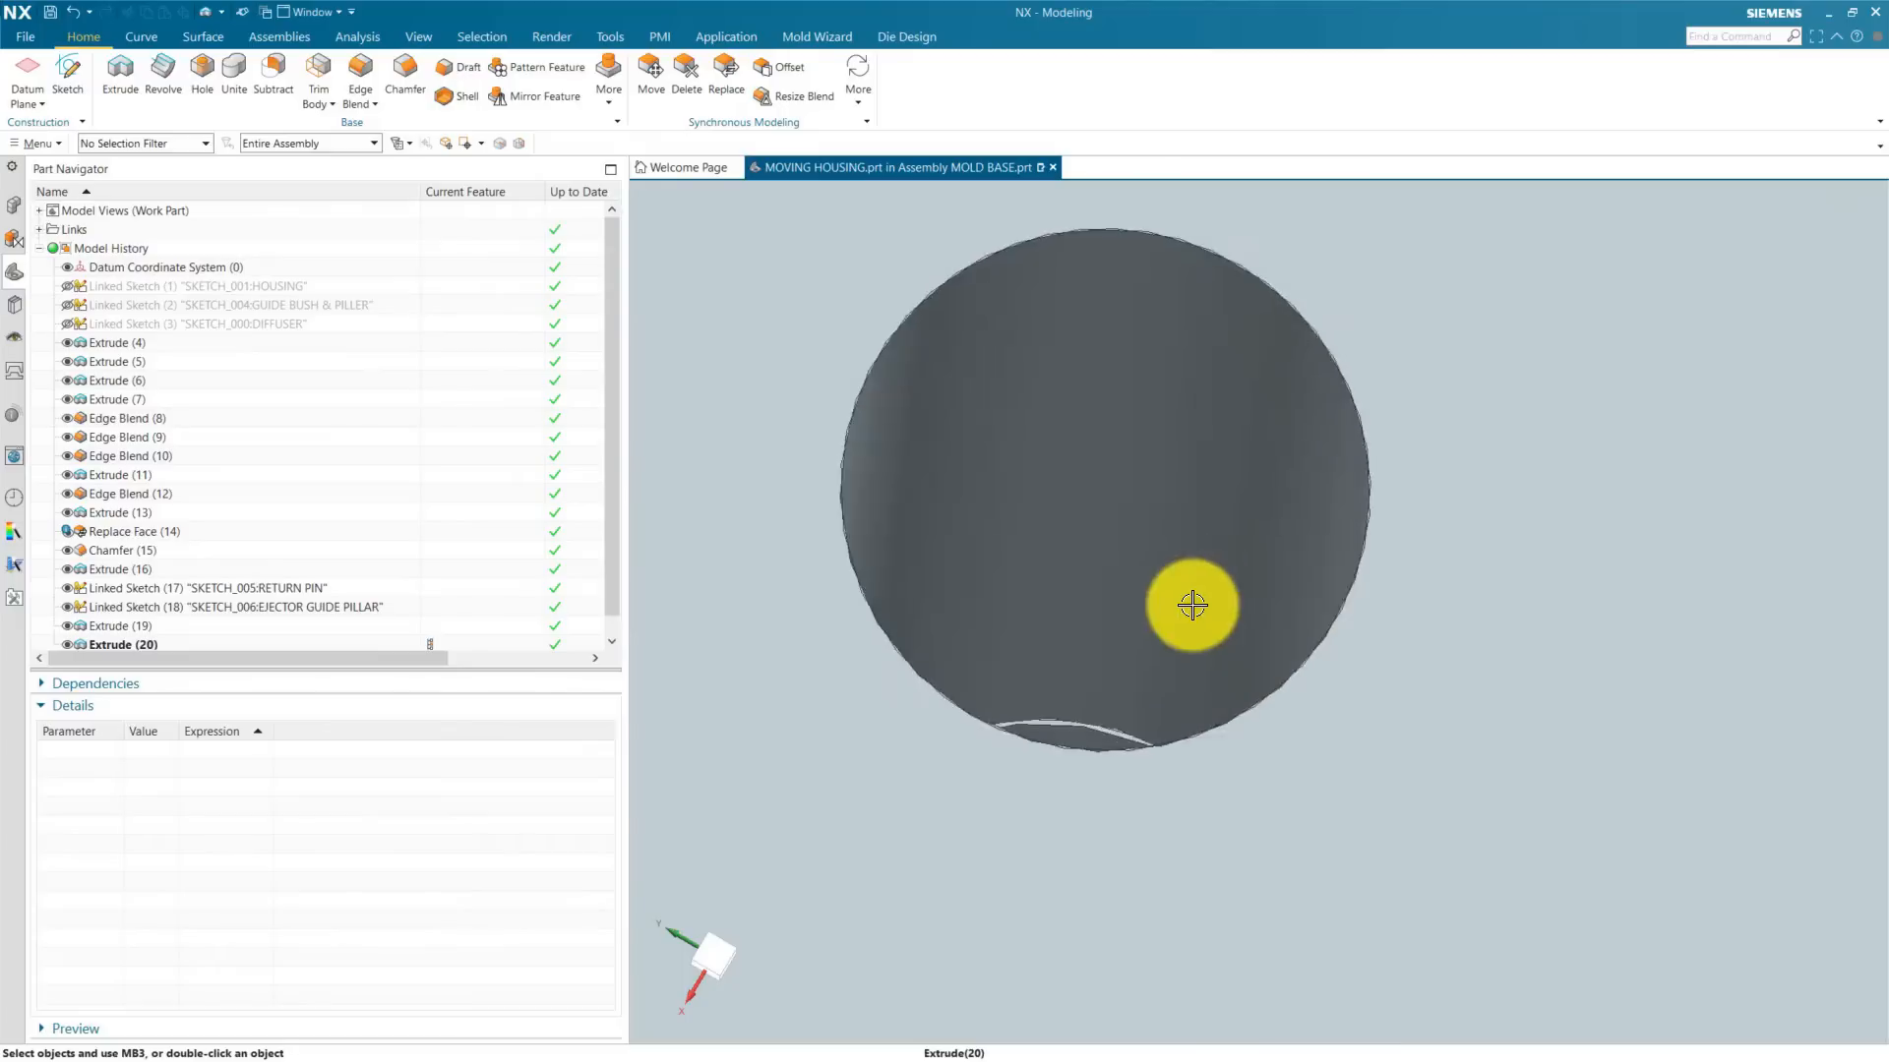
Step: Examine the return pin holes on both faces of the moving housing
scroll(1235, 519, "down", 9)
middle_click_drag(1159, 638, 1277, 688)
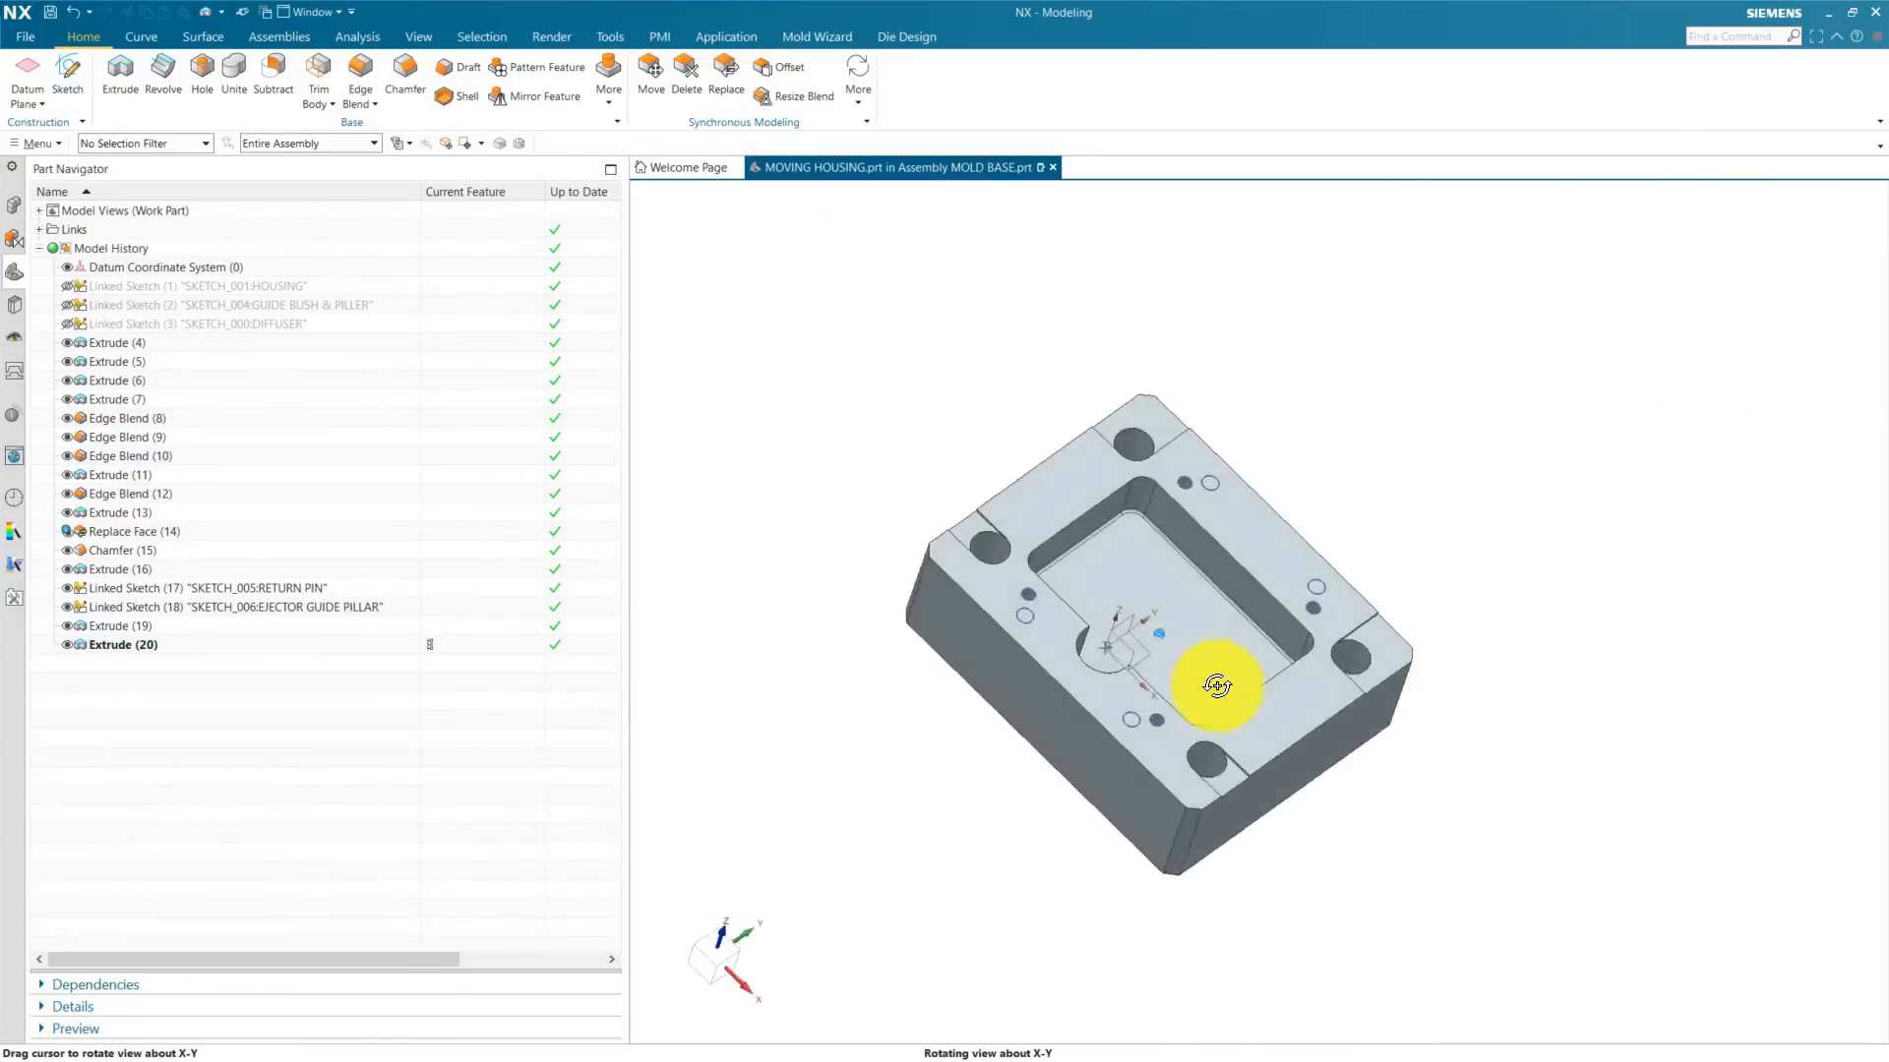
scroll(1028, 700, "up", 5)
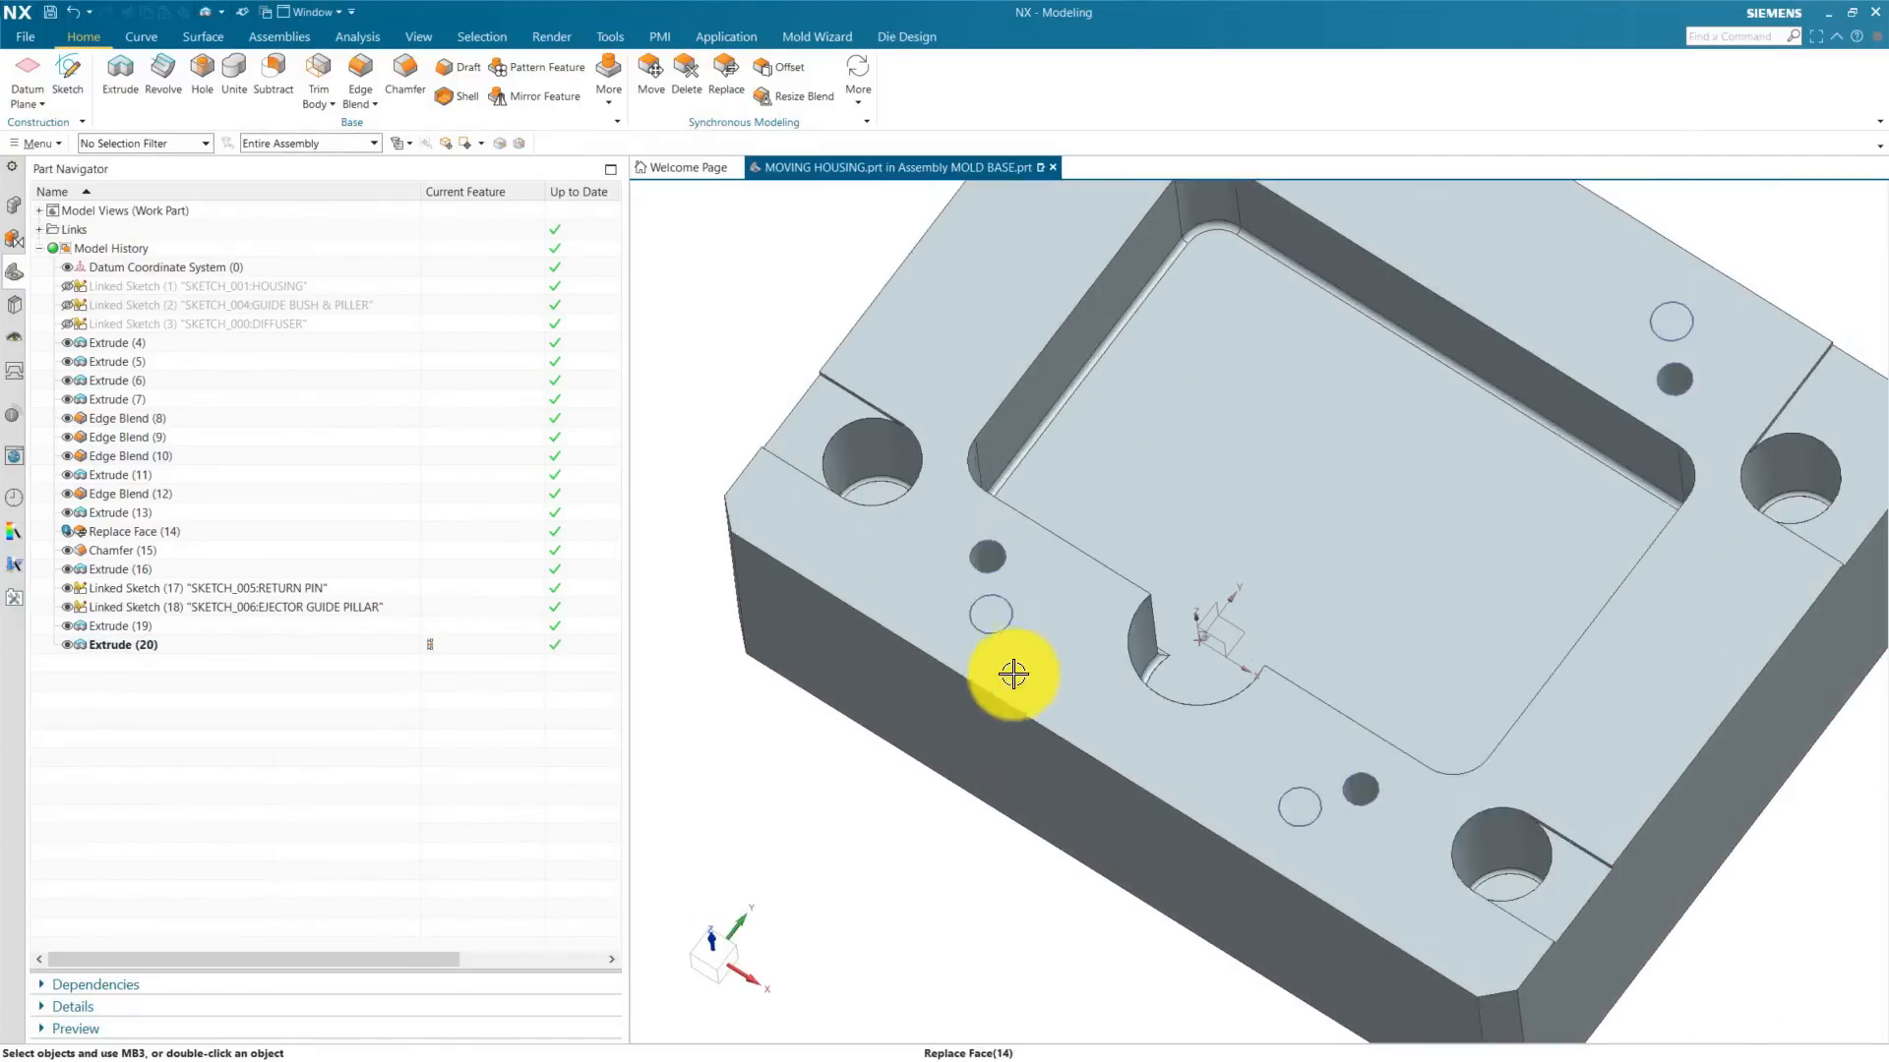
scroll(996, 724, "down", 5)
middle_click_drag(995, 725, 1224, 551)
scroll(1224, 550, "down", 3)
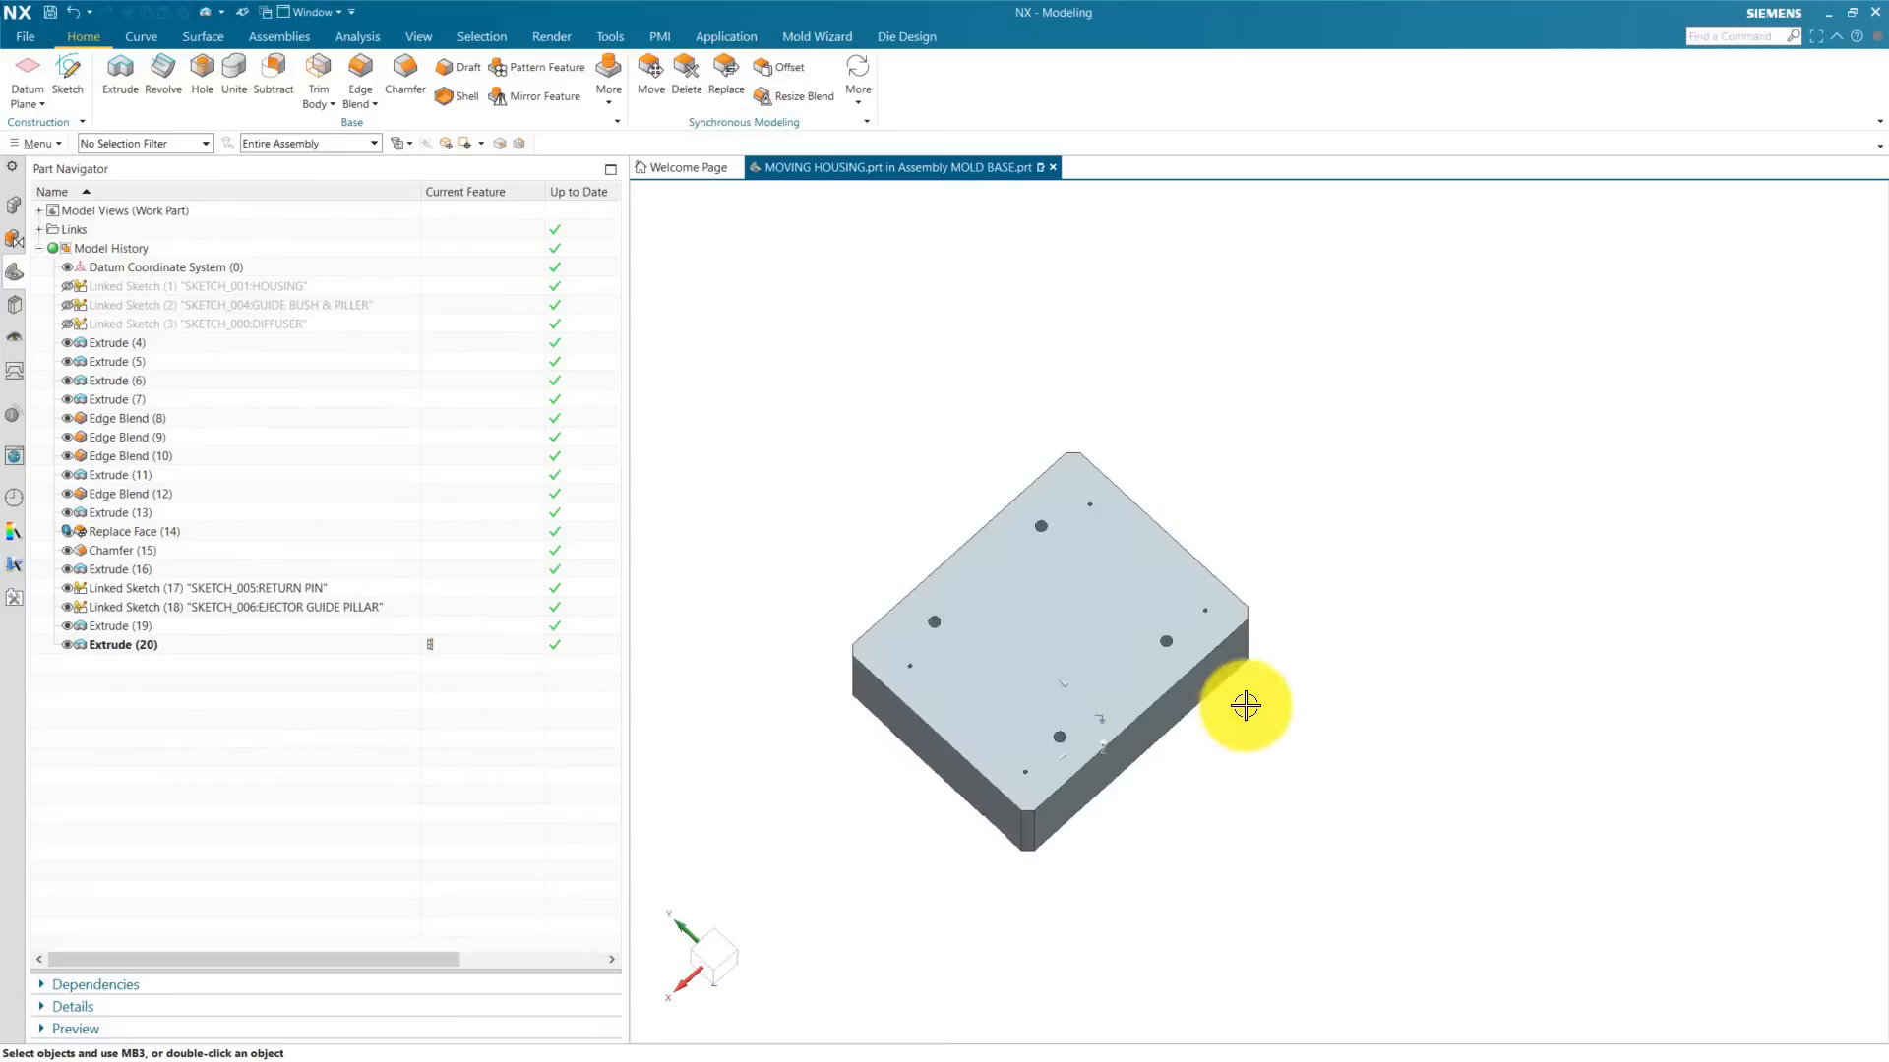
scroll(1260, 767, "up", 2)
scroll(1372, 750, "down", 2)
scroll(1204, 808, "up", 2)
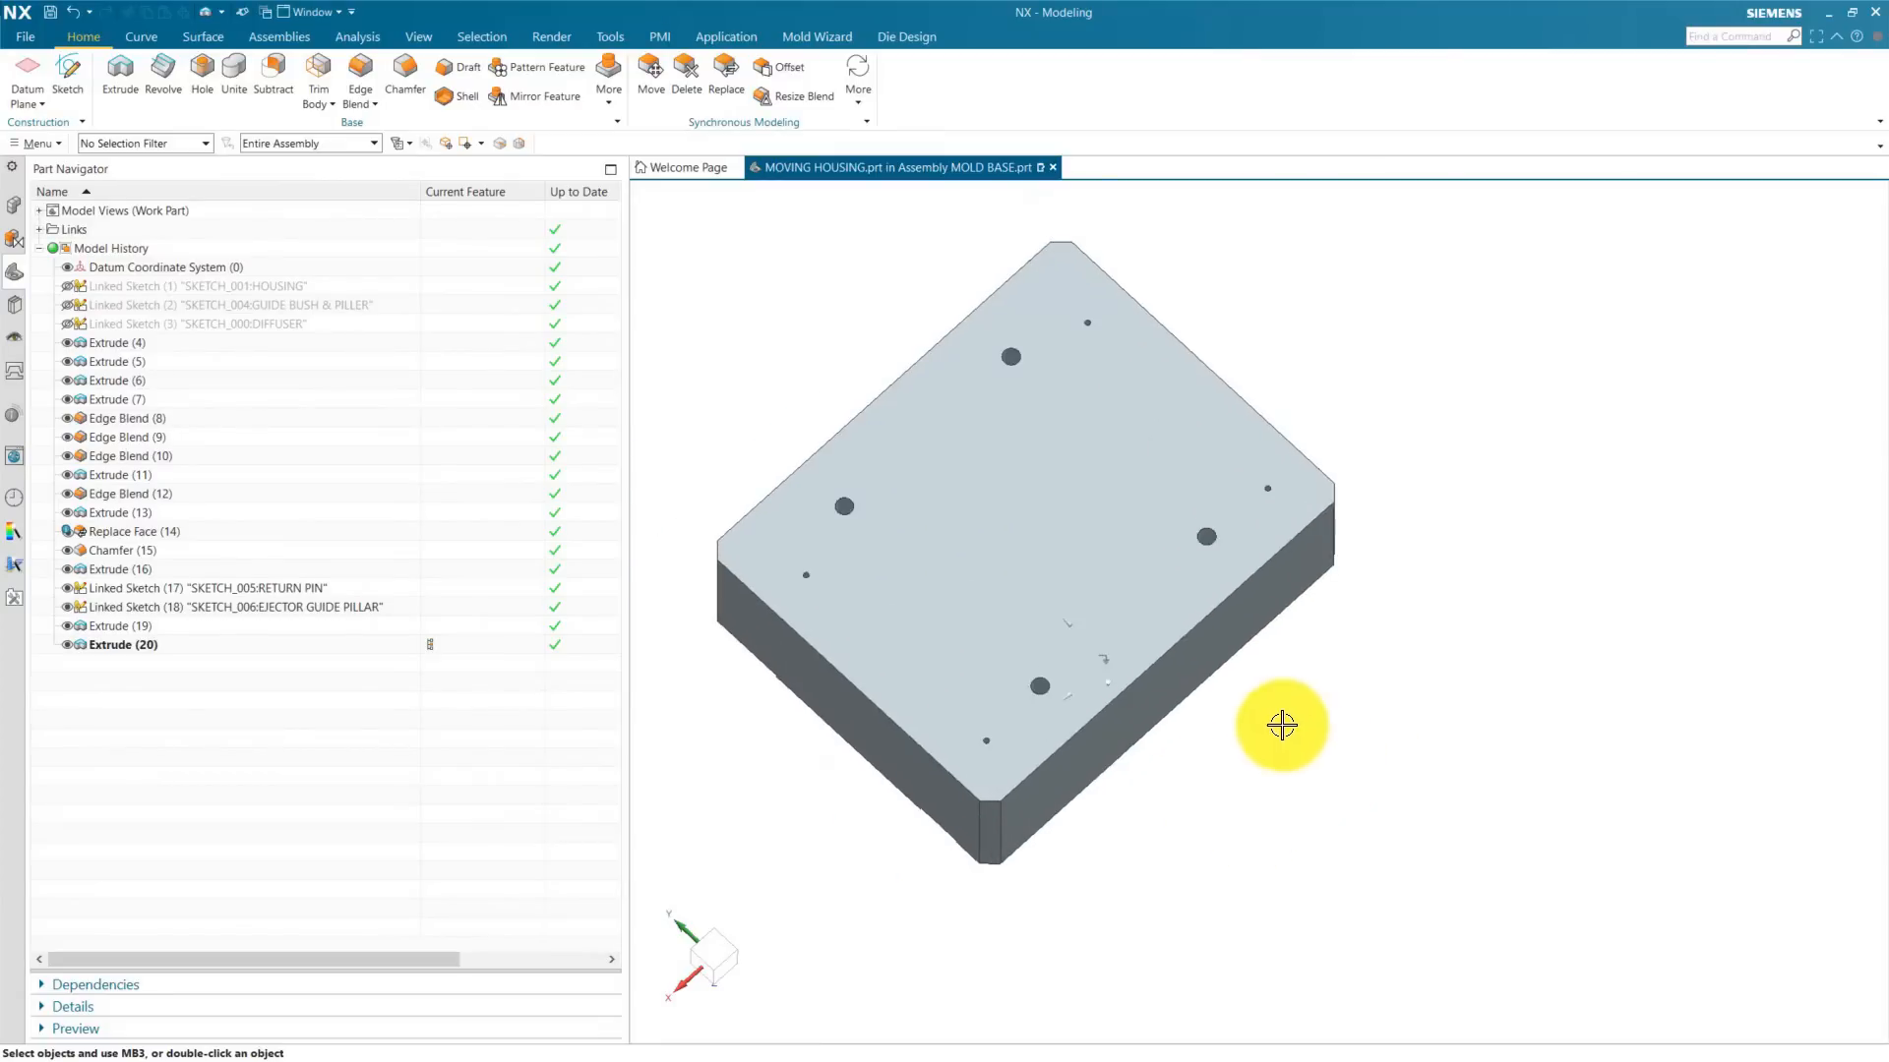
middle_click_drag(1243, 855, 961, 771)
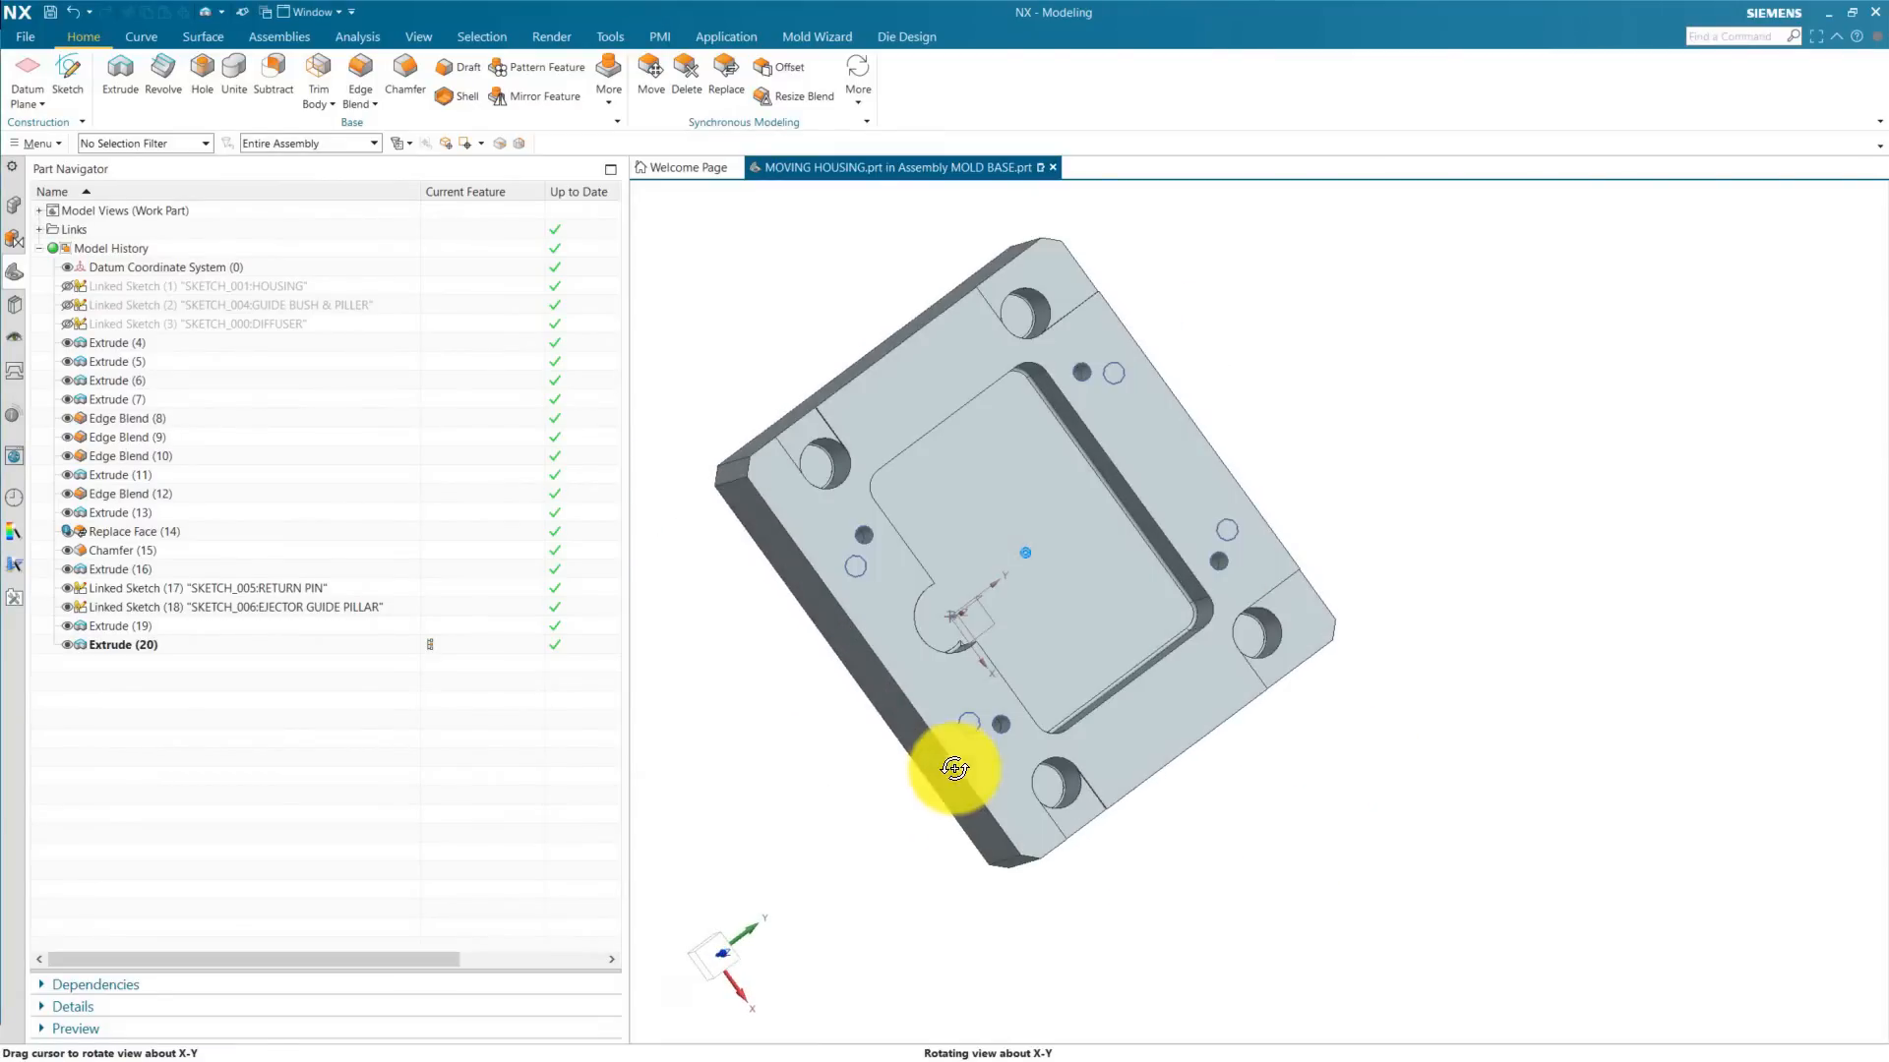
Step: Begin a subtracting Extrude using all four circles of the ejector guide pillar sketch as the section
left_click(112, 73)
scroll(843, 570, "up", 4)
left_click(857, 540)
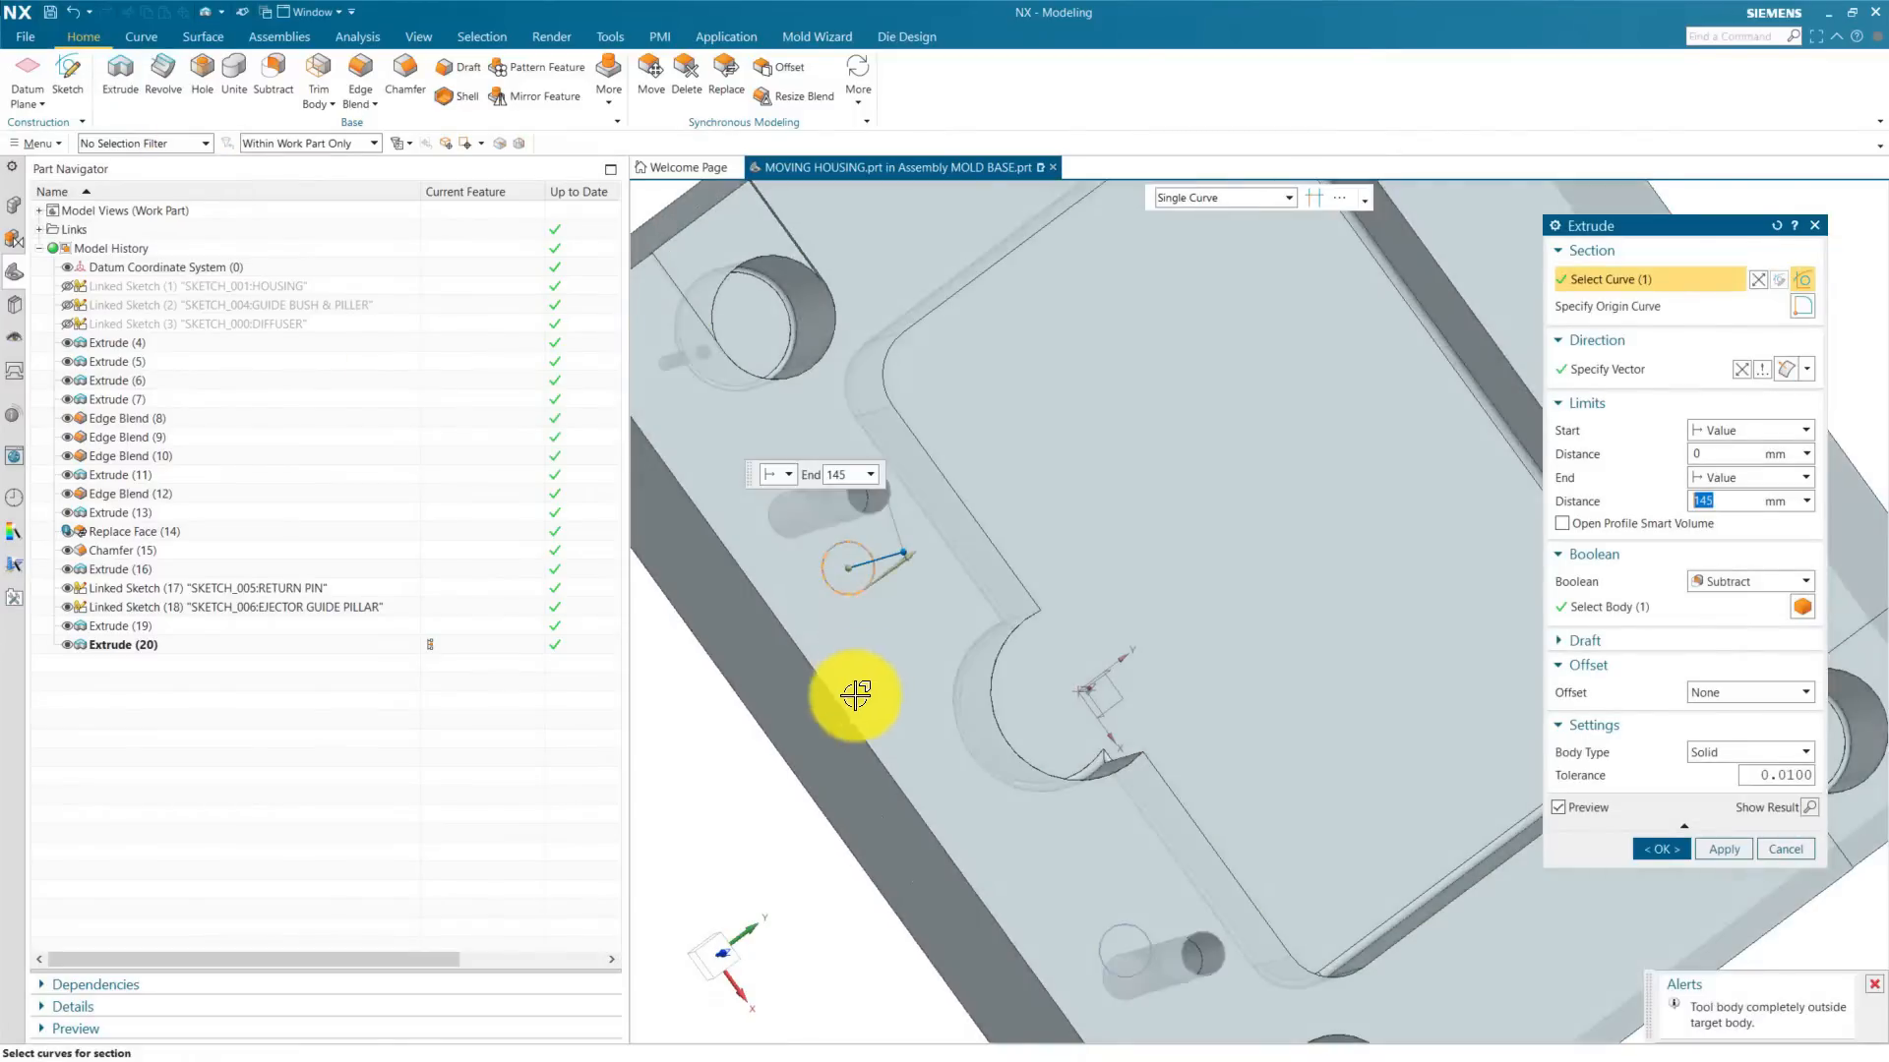
scroll(1029, 493, "down", 3)
scroll(1236, 382, "up", 5)
left_click(1229, 374)
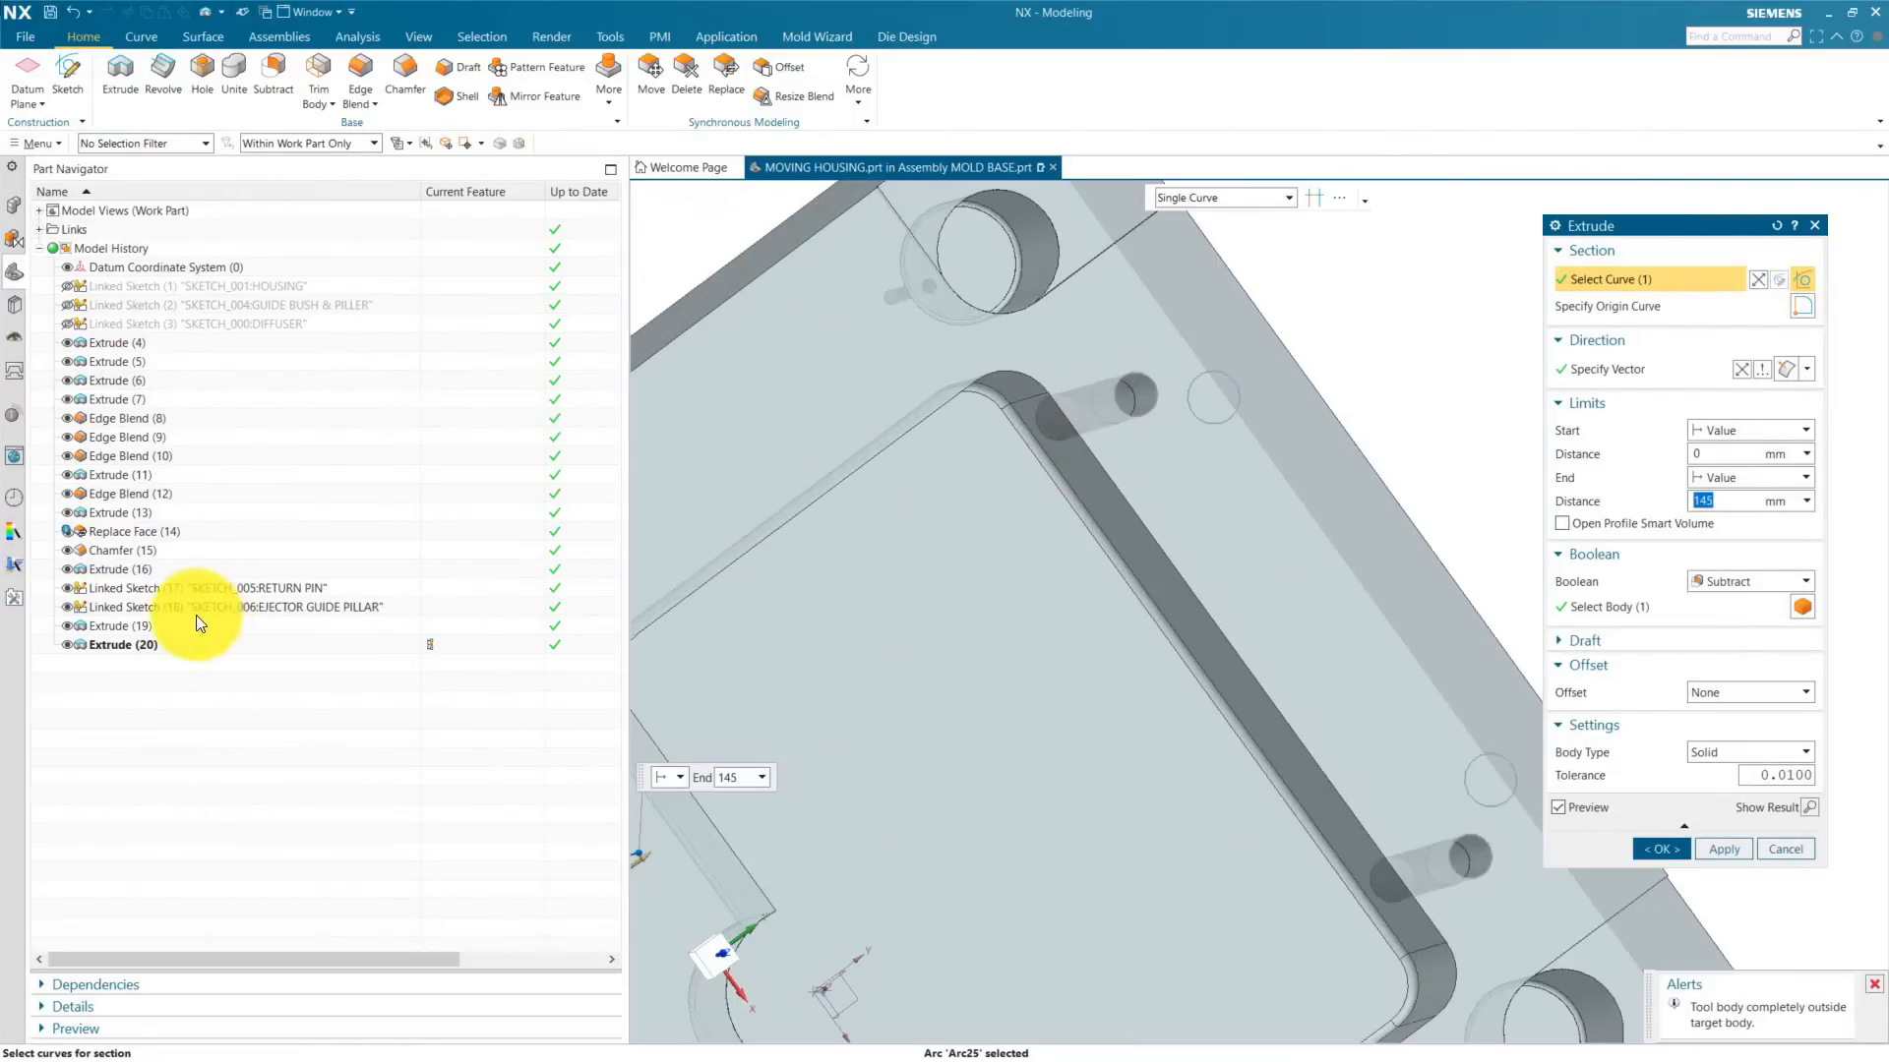
left_click(212, 607)
key("ctrl+f")
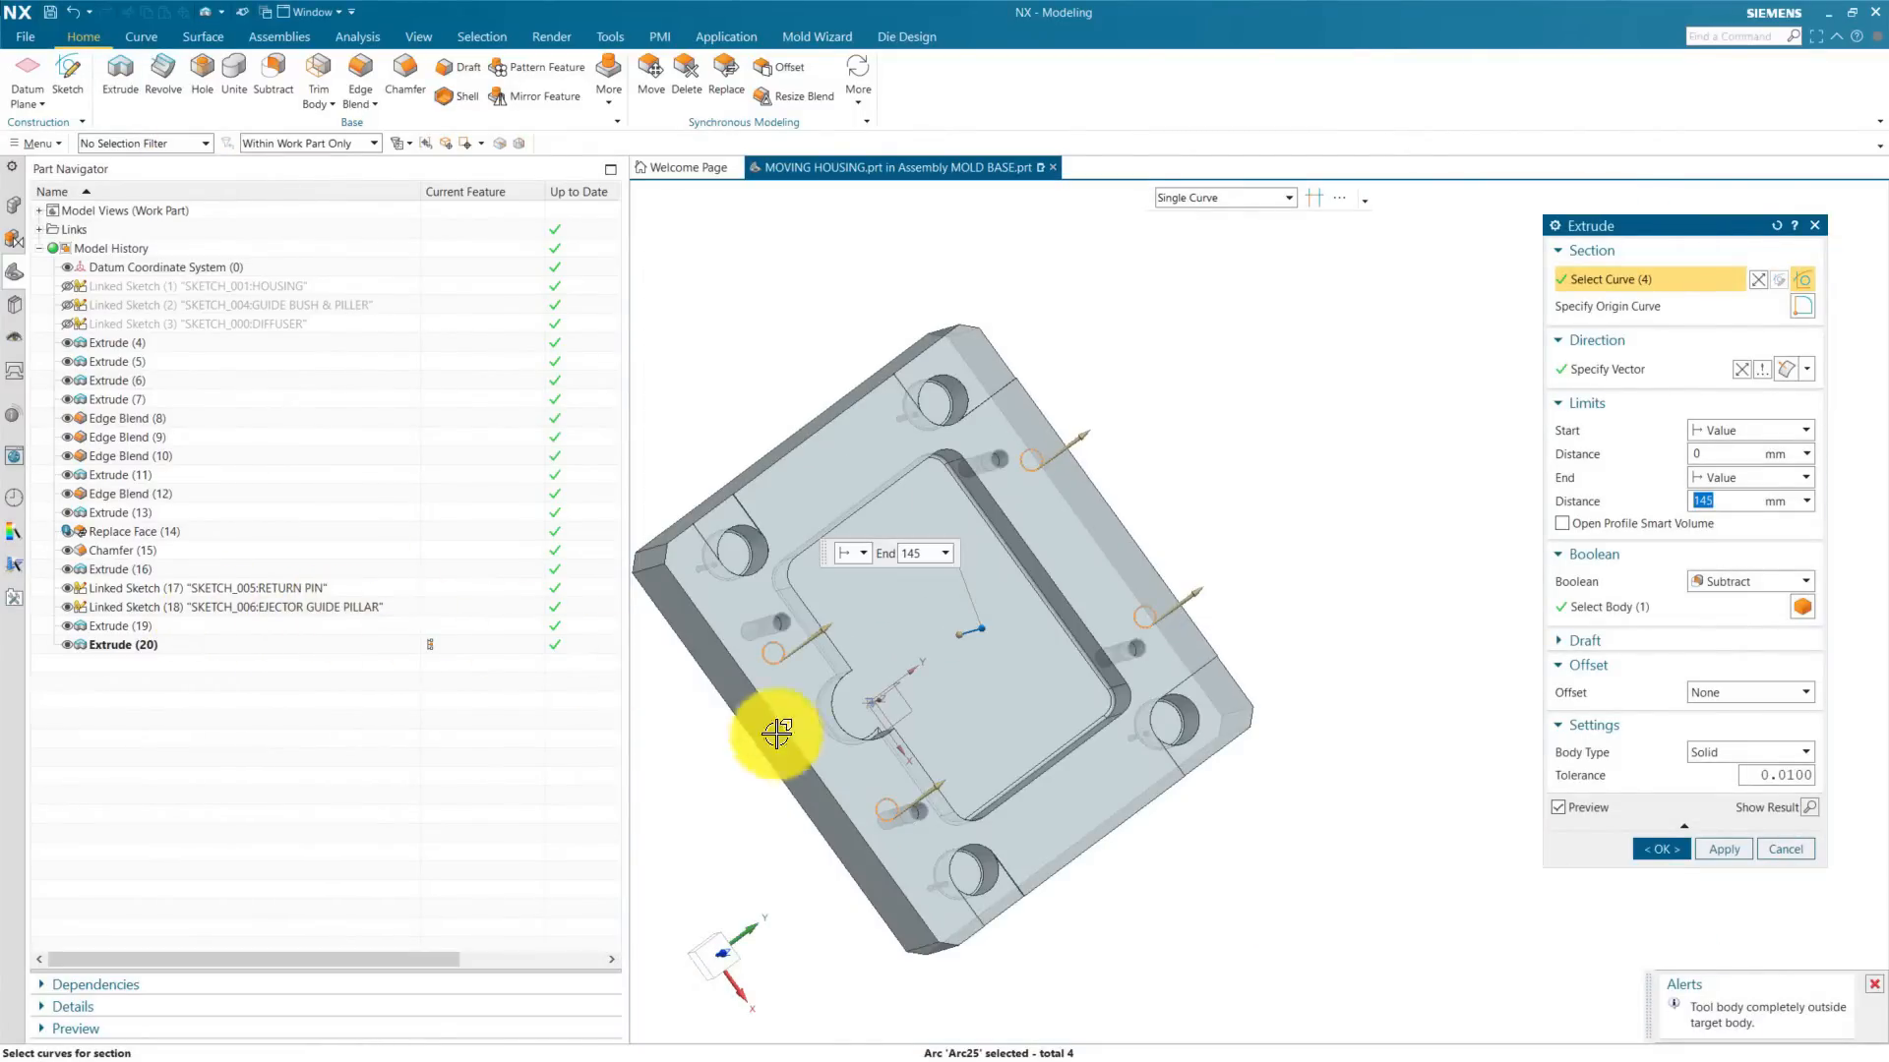
Step: Set the guide pillar extrude limits to start at 205-41 mm and end at 460 mm
middle_click_drag(1315, 498, 1103, 765)
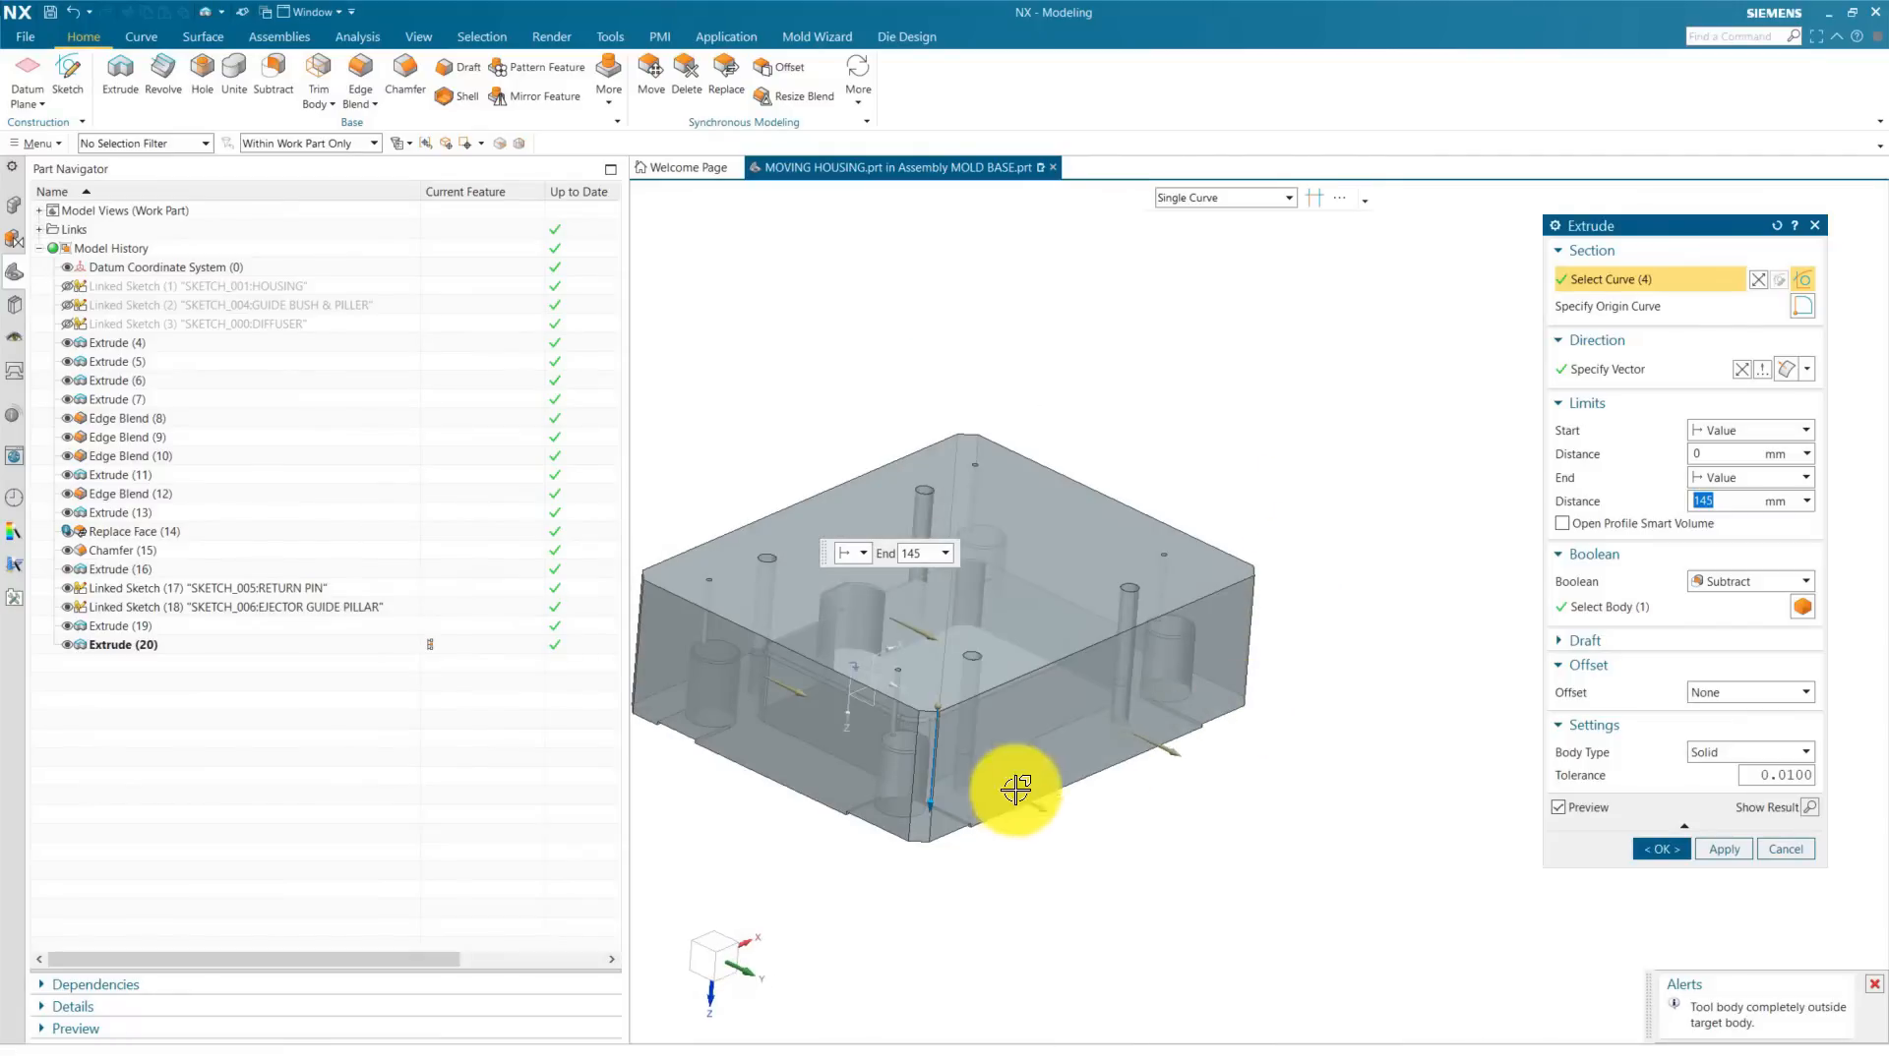
scroll(920, 799, "up", 3)
left_click_drag(932, 806, 959, 460)
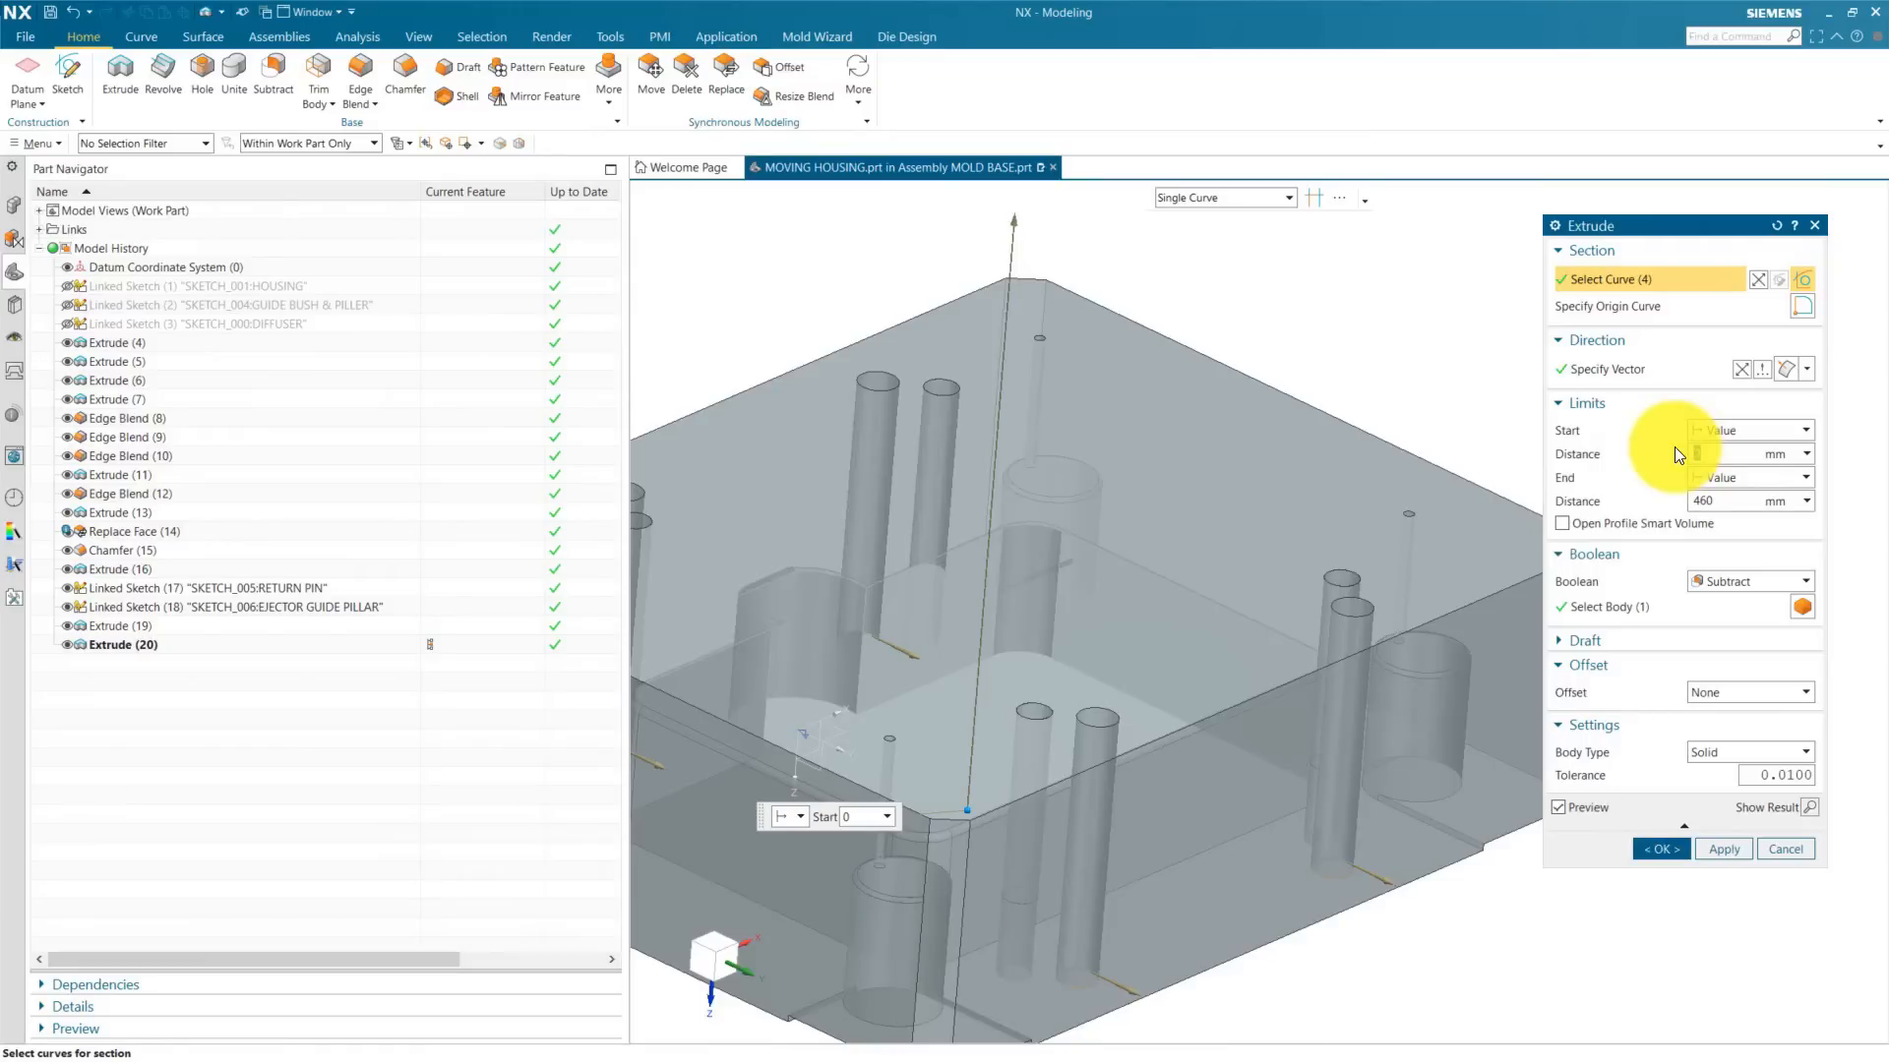
key("Return")
left_click(1747, 459)
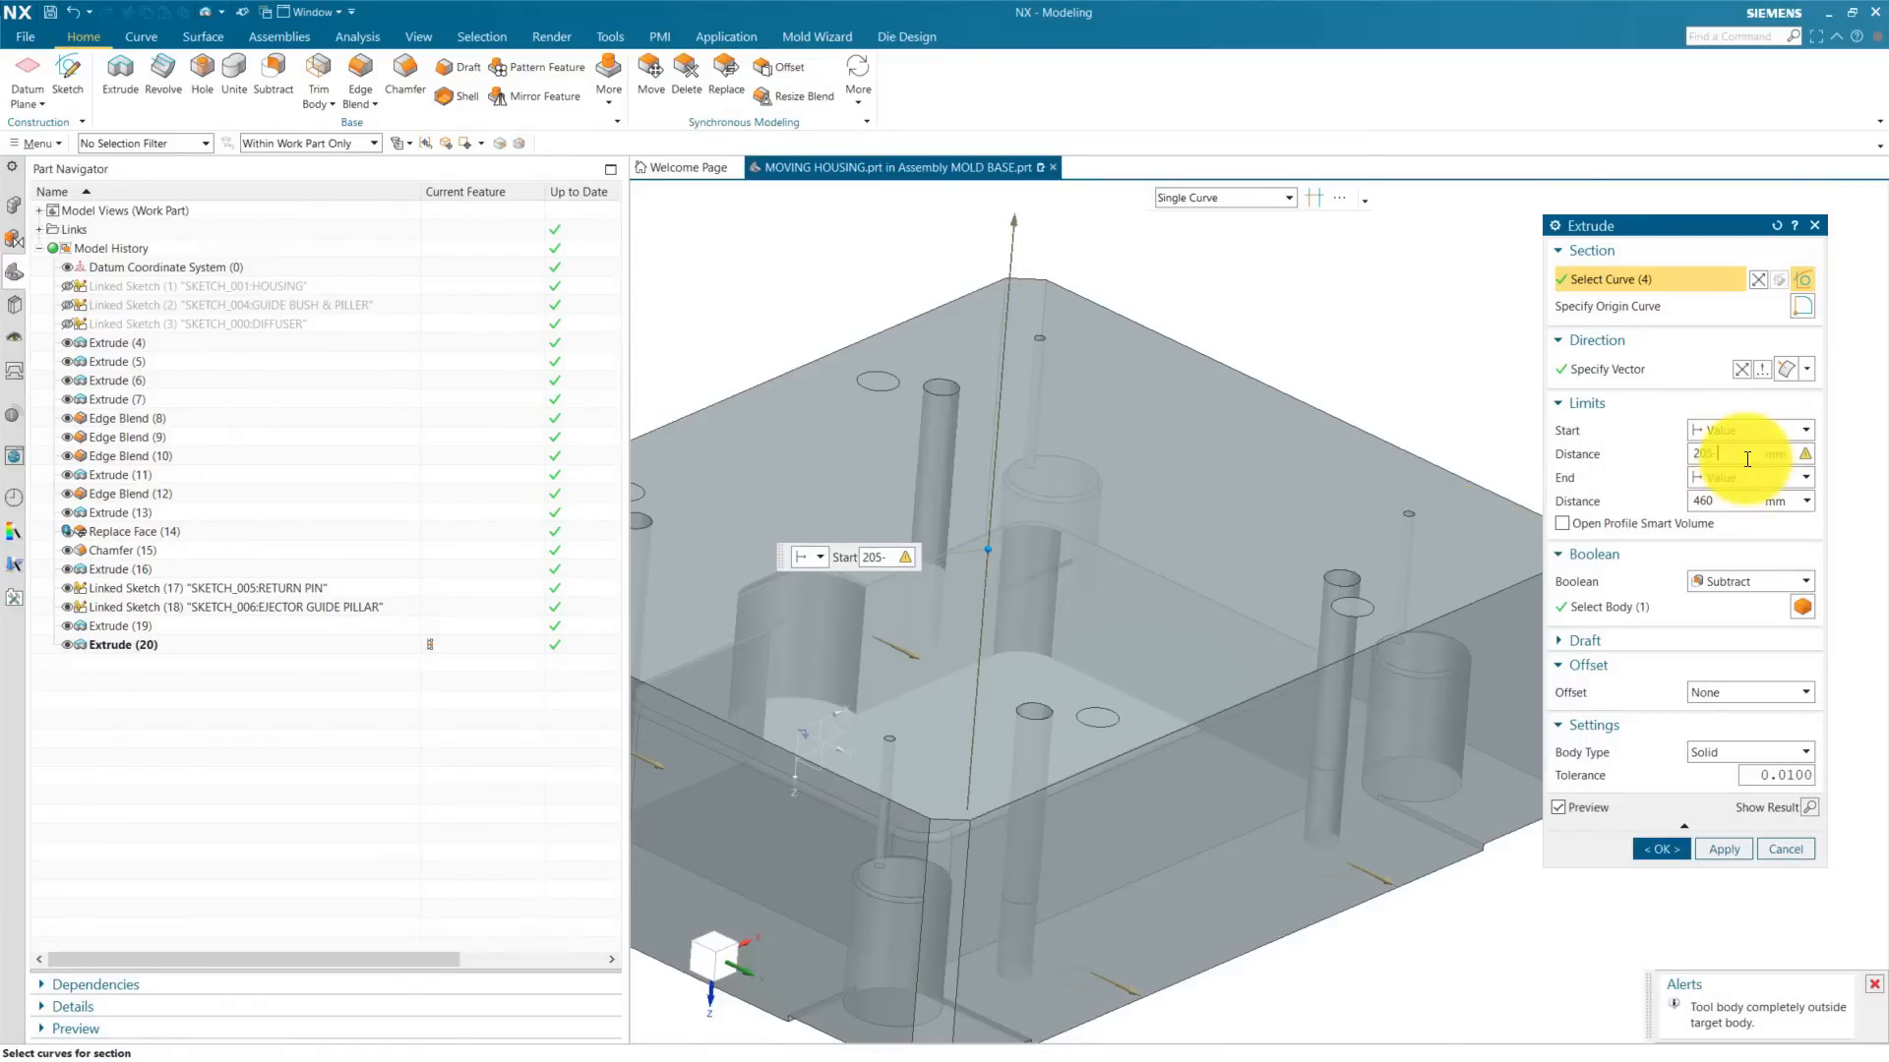
type("-4")
type("1")
key("Return")
Step: Check the four previewed guide pillar pockets and complete the subtracting extrude
scroll(1375, 650, "up", 3)
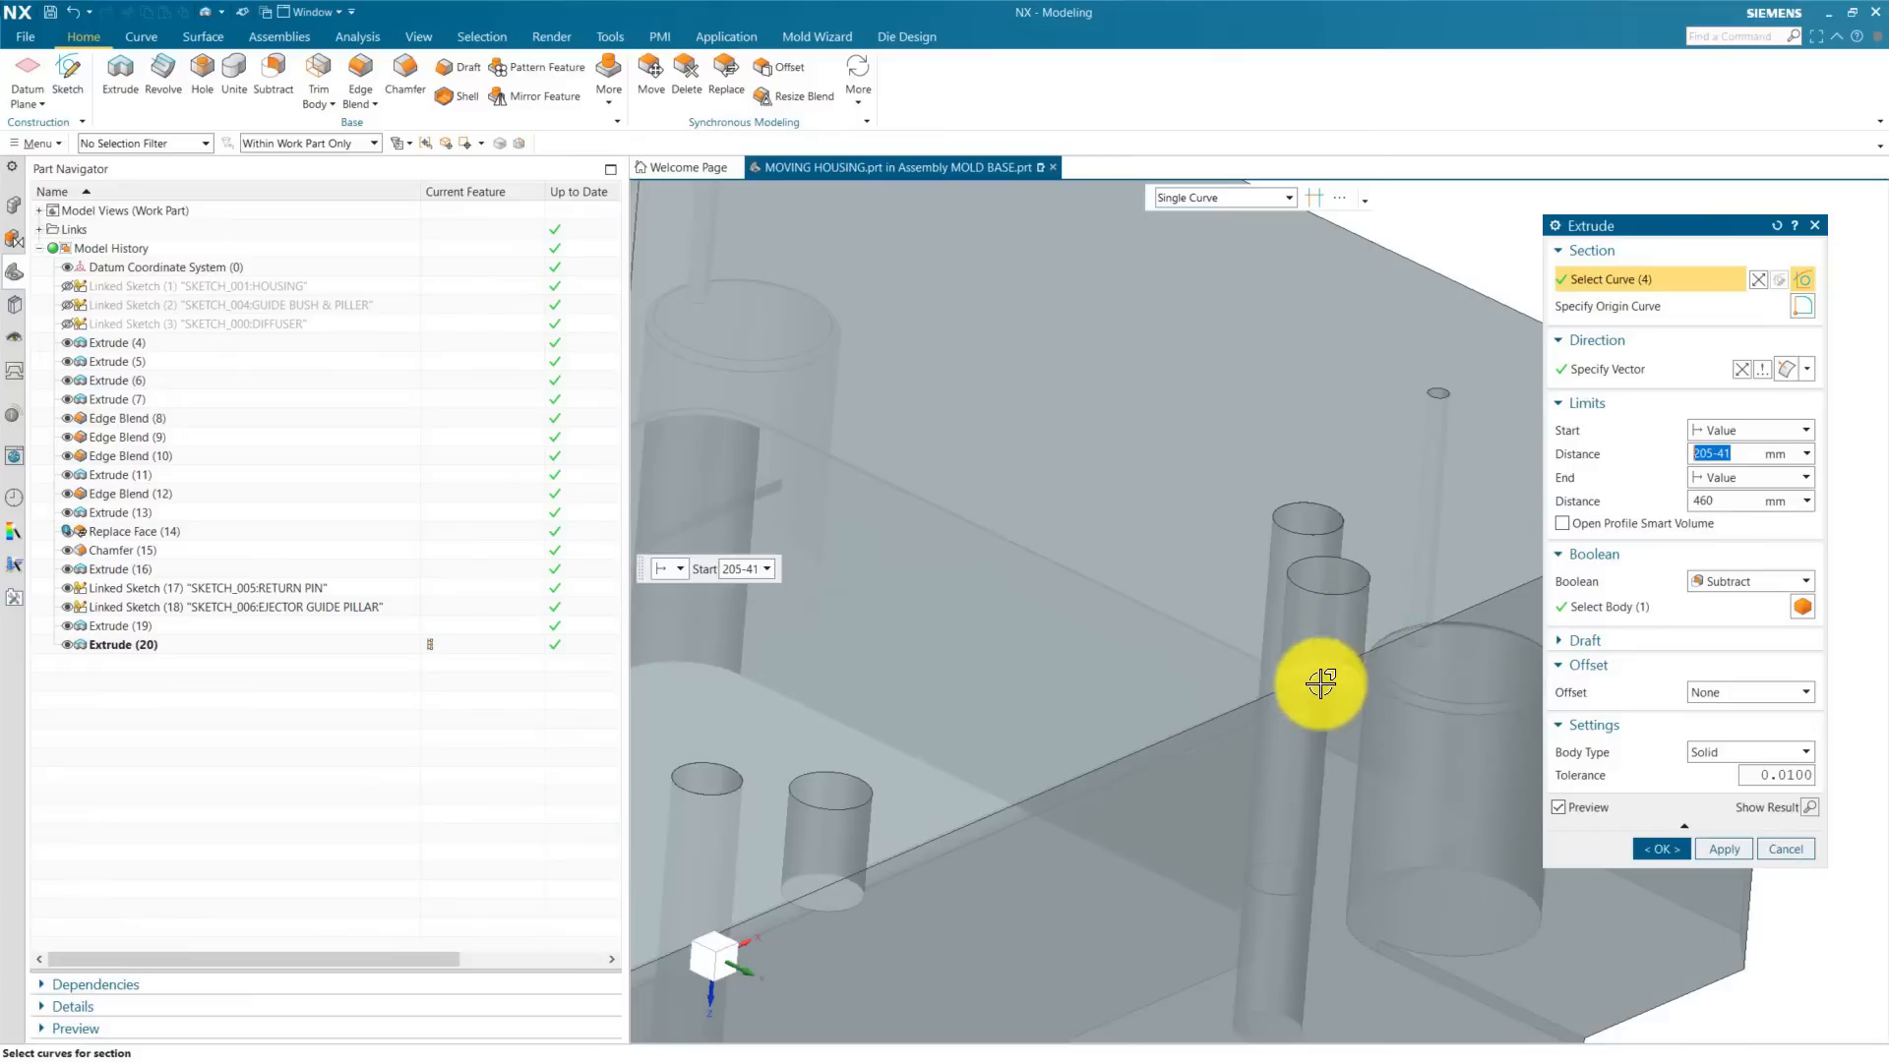
scroll(1257, 451, "down", 3)
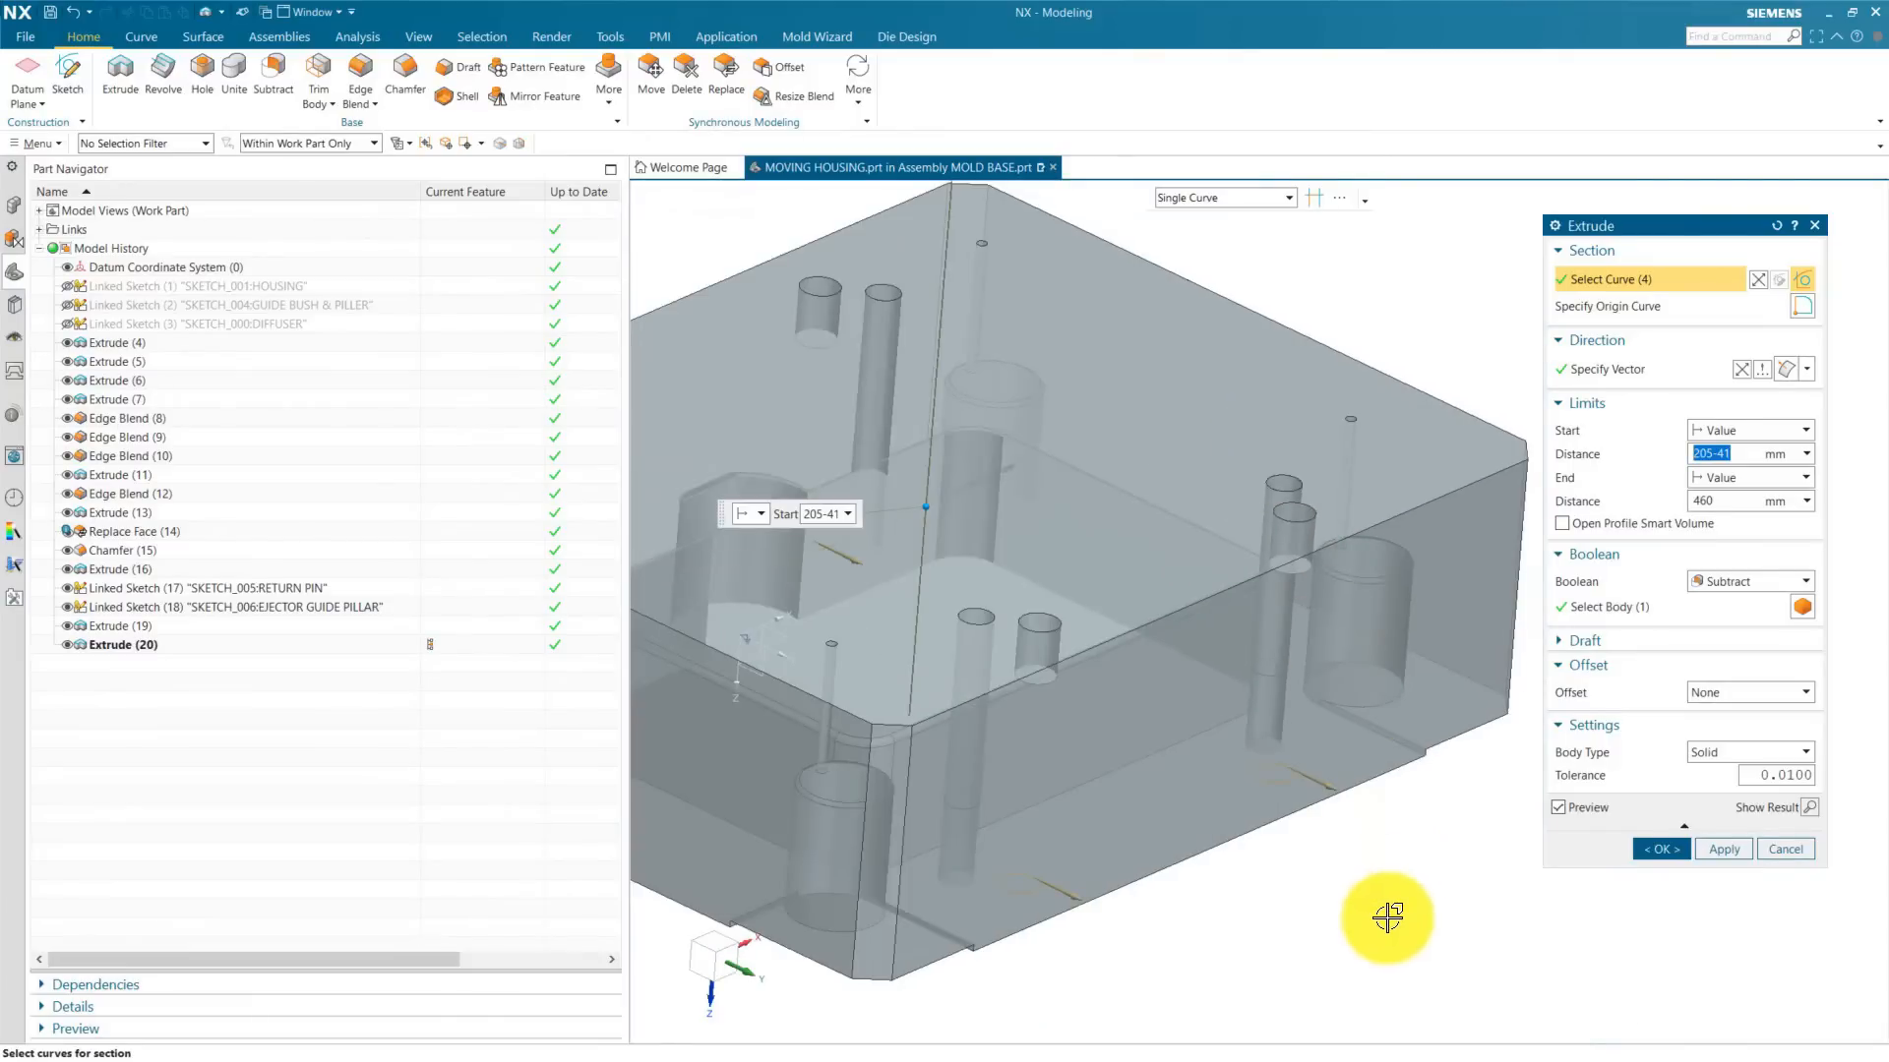
scroll(1412, 919, "up", 5)
scroll(1288, 542, "down", 2)
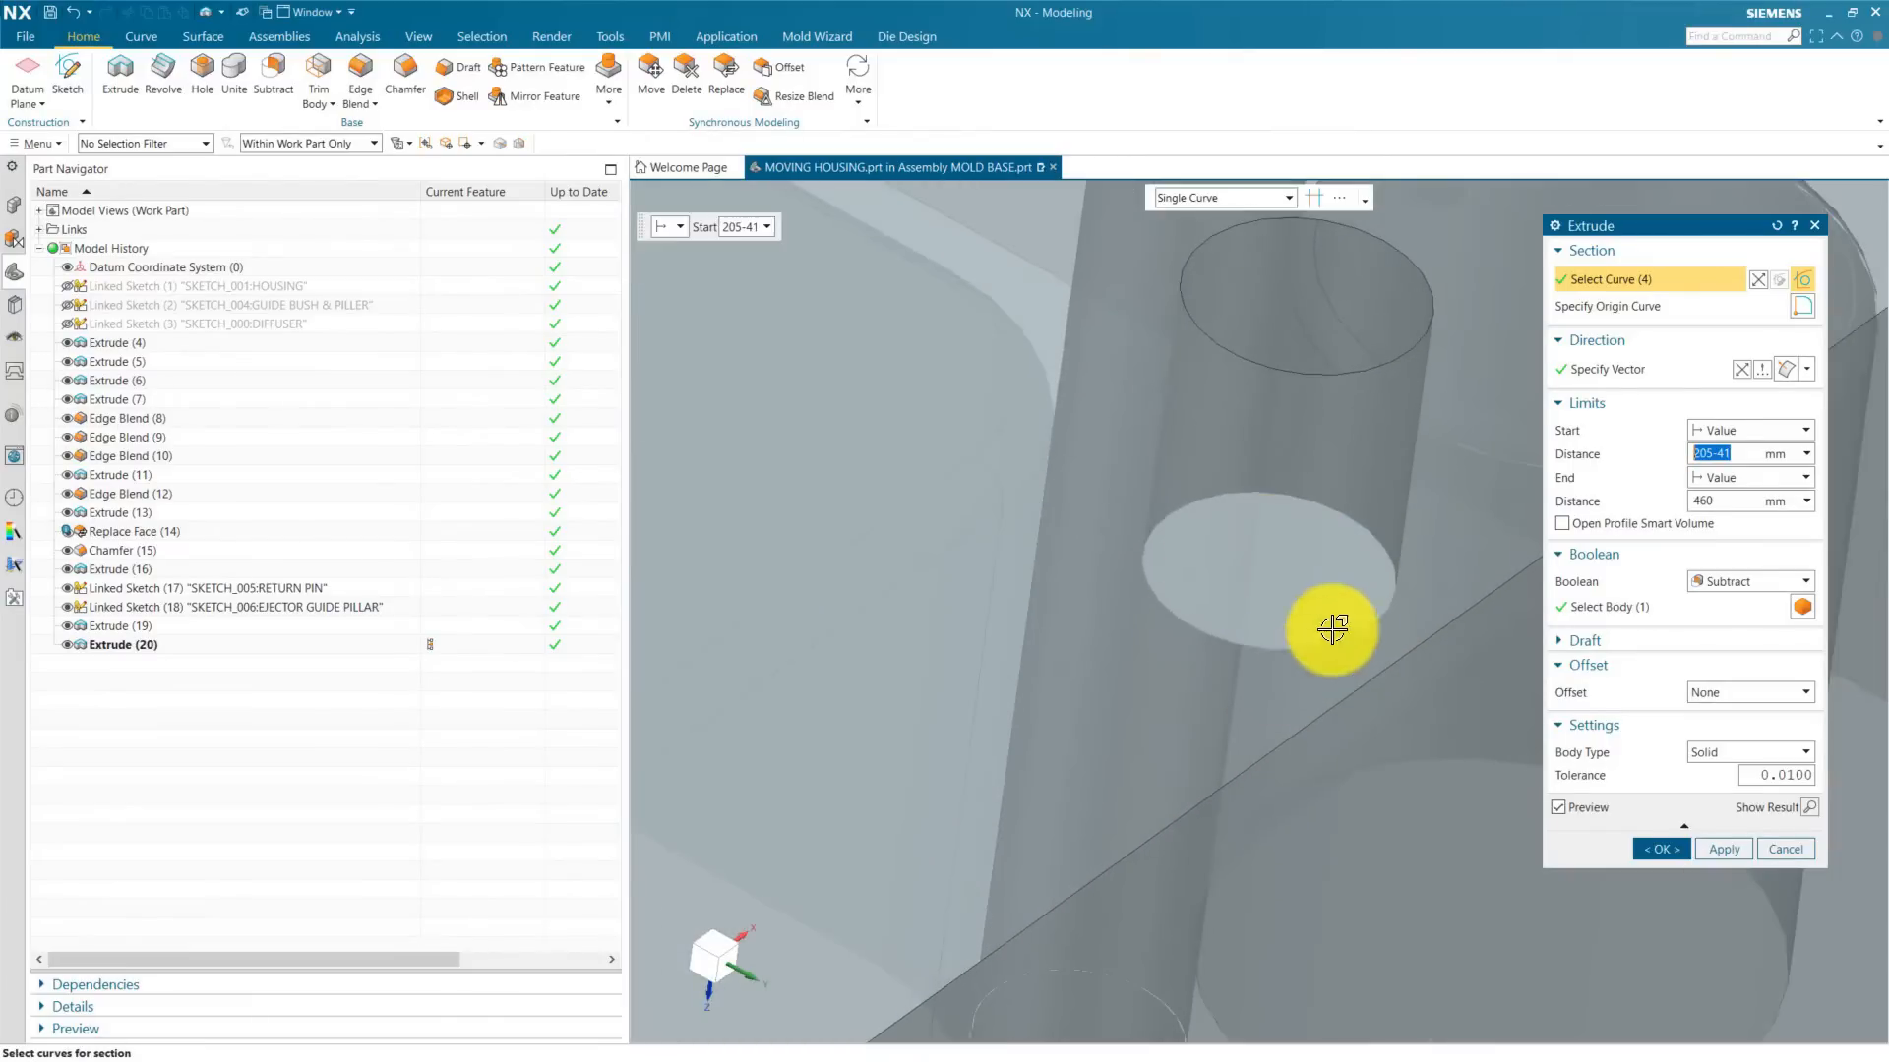
scroll(1197, 620, "down", 3)
left_click(1737, 506)
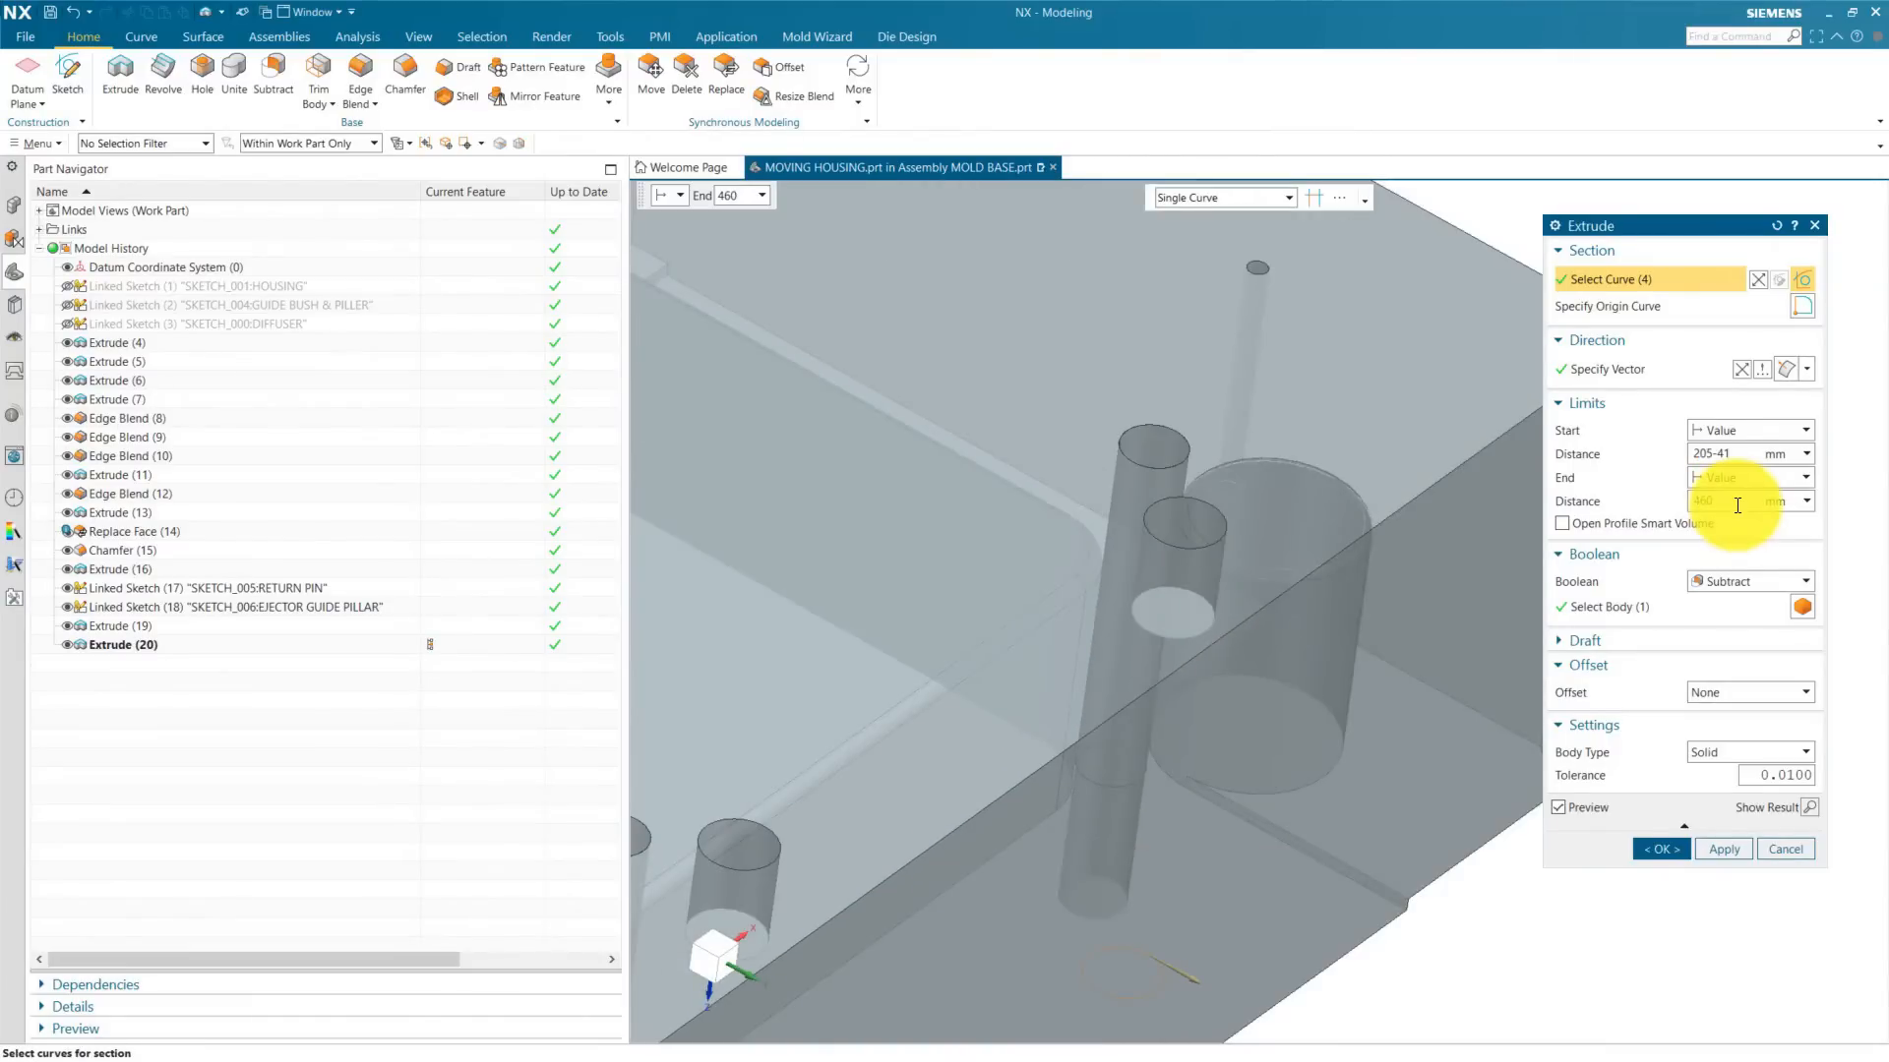
scroll(1250, 762, "down", 5)
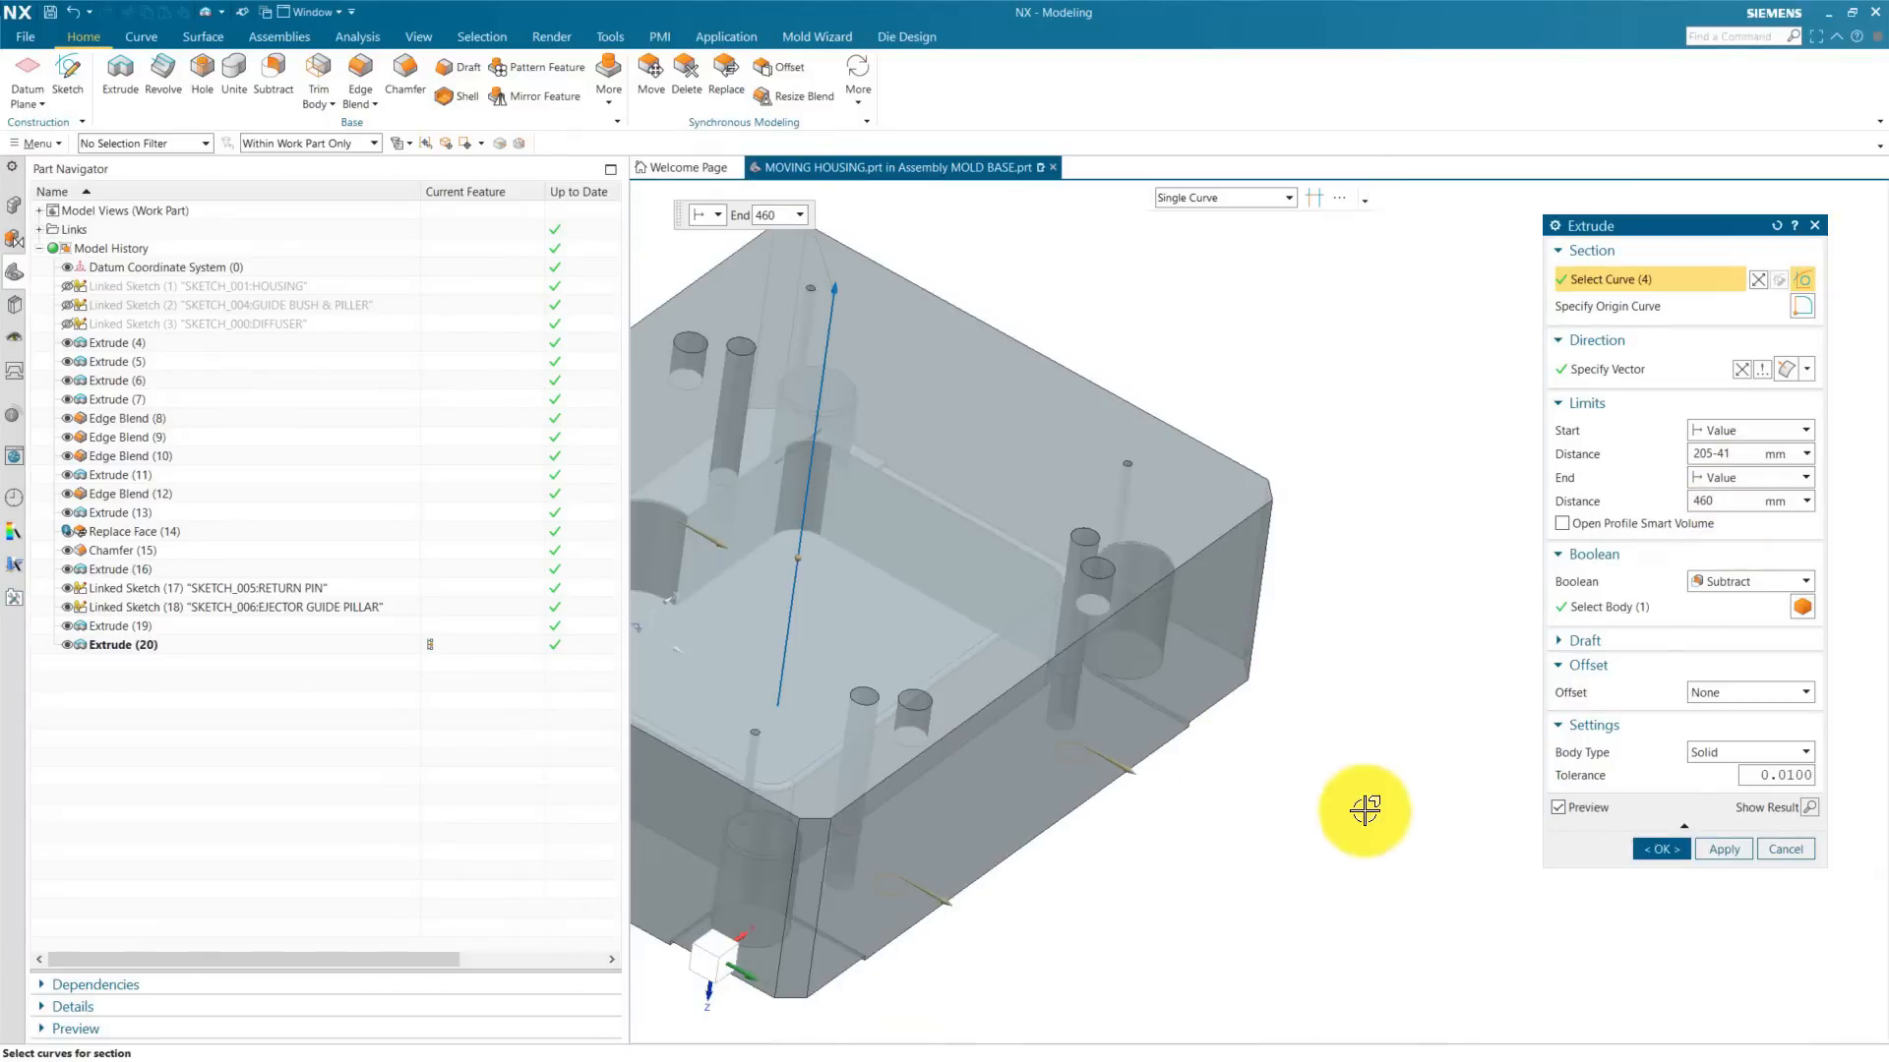
left_click(1666, 848)
Step: Begin a threaded Hole feature and place its first two points at the floor centres of two ejector guide pillar pockets
middle_click_drag(1615, 802, 1442, 661)
scroll(1443, 661, "down", 2)
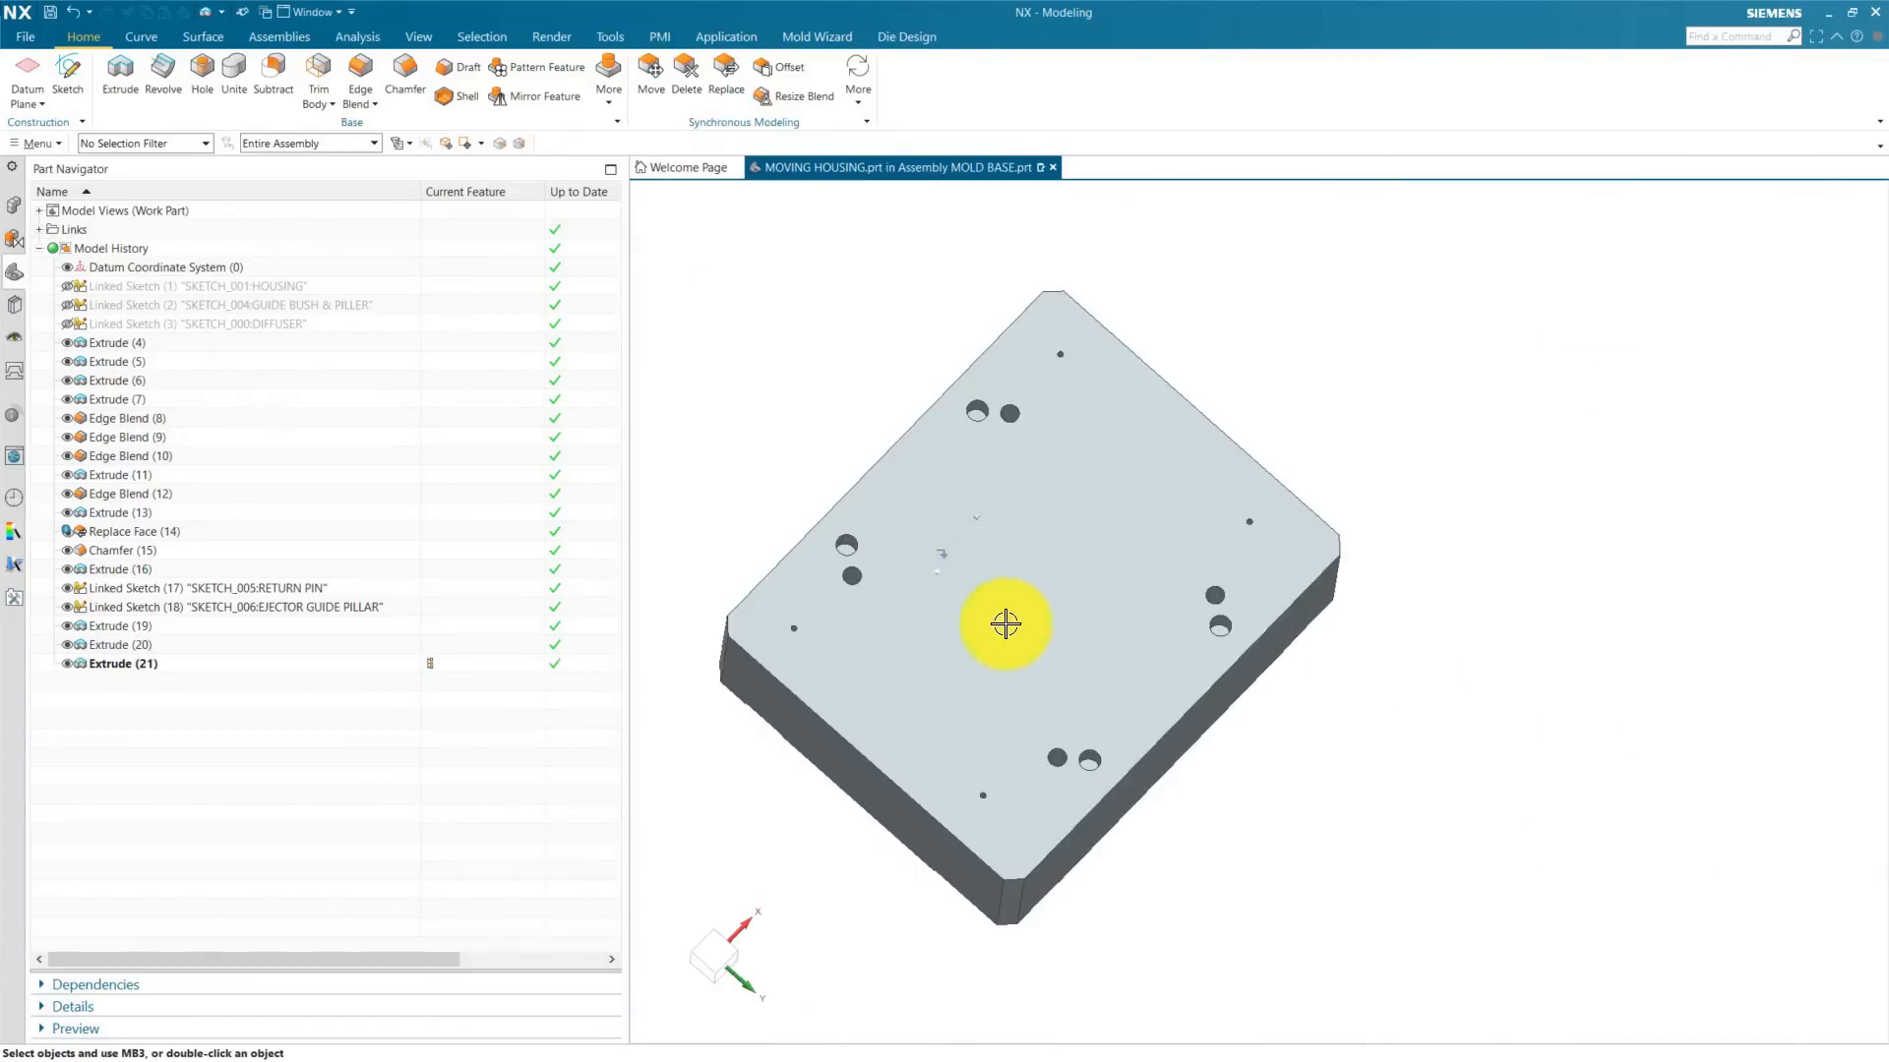
scroll(833, 522, "up", 4)
scroll(836, 523, "up", 3)
scroll(898, 556, "down", 6)
middle_click_drag(898, 547, 741, 427)
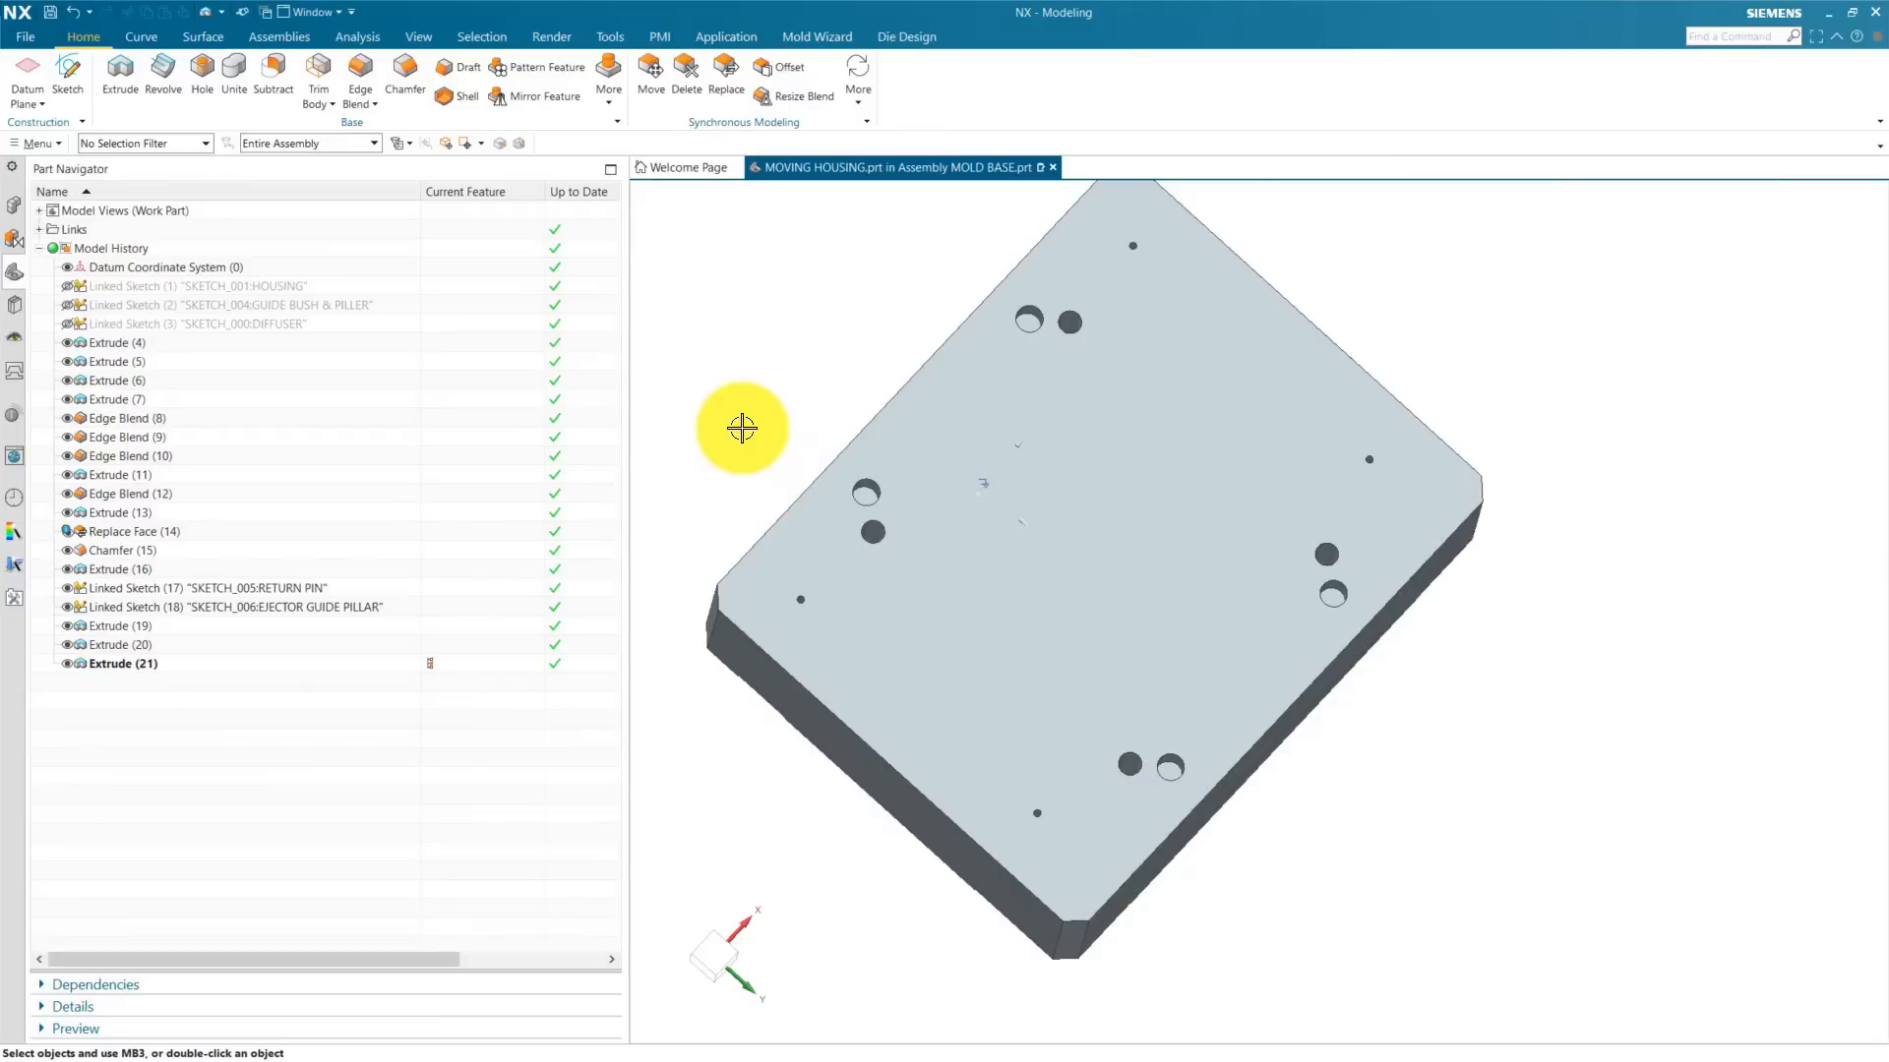
left_click(204, 69)
scroll(870, 512, "up", 8)
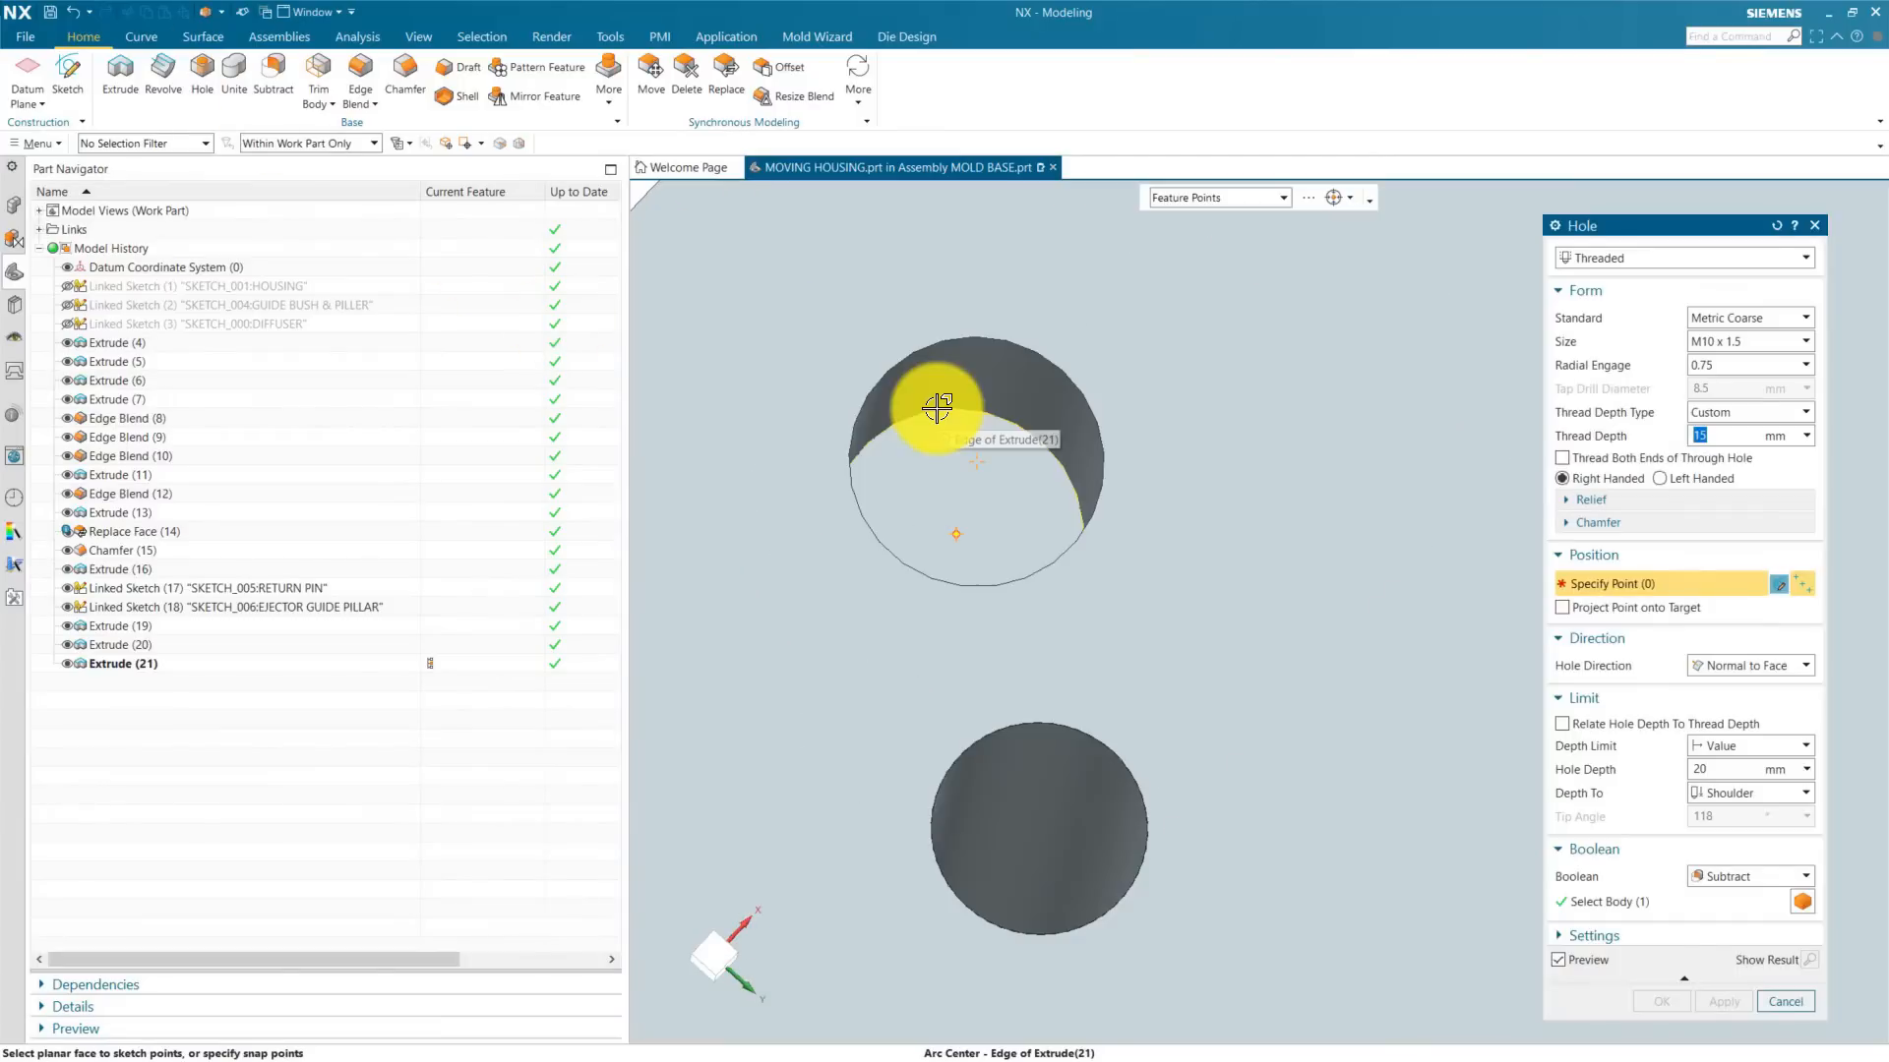
left_click(937, 408)
scroll(961, 497, "down", 8)
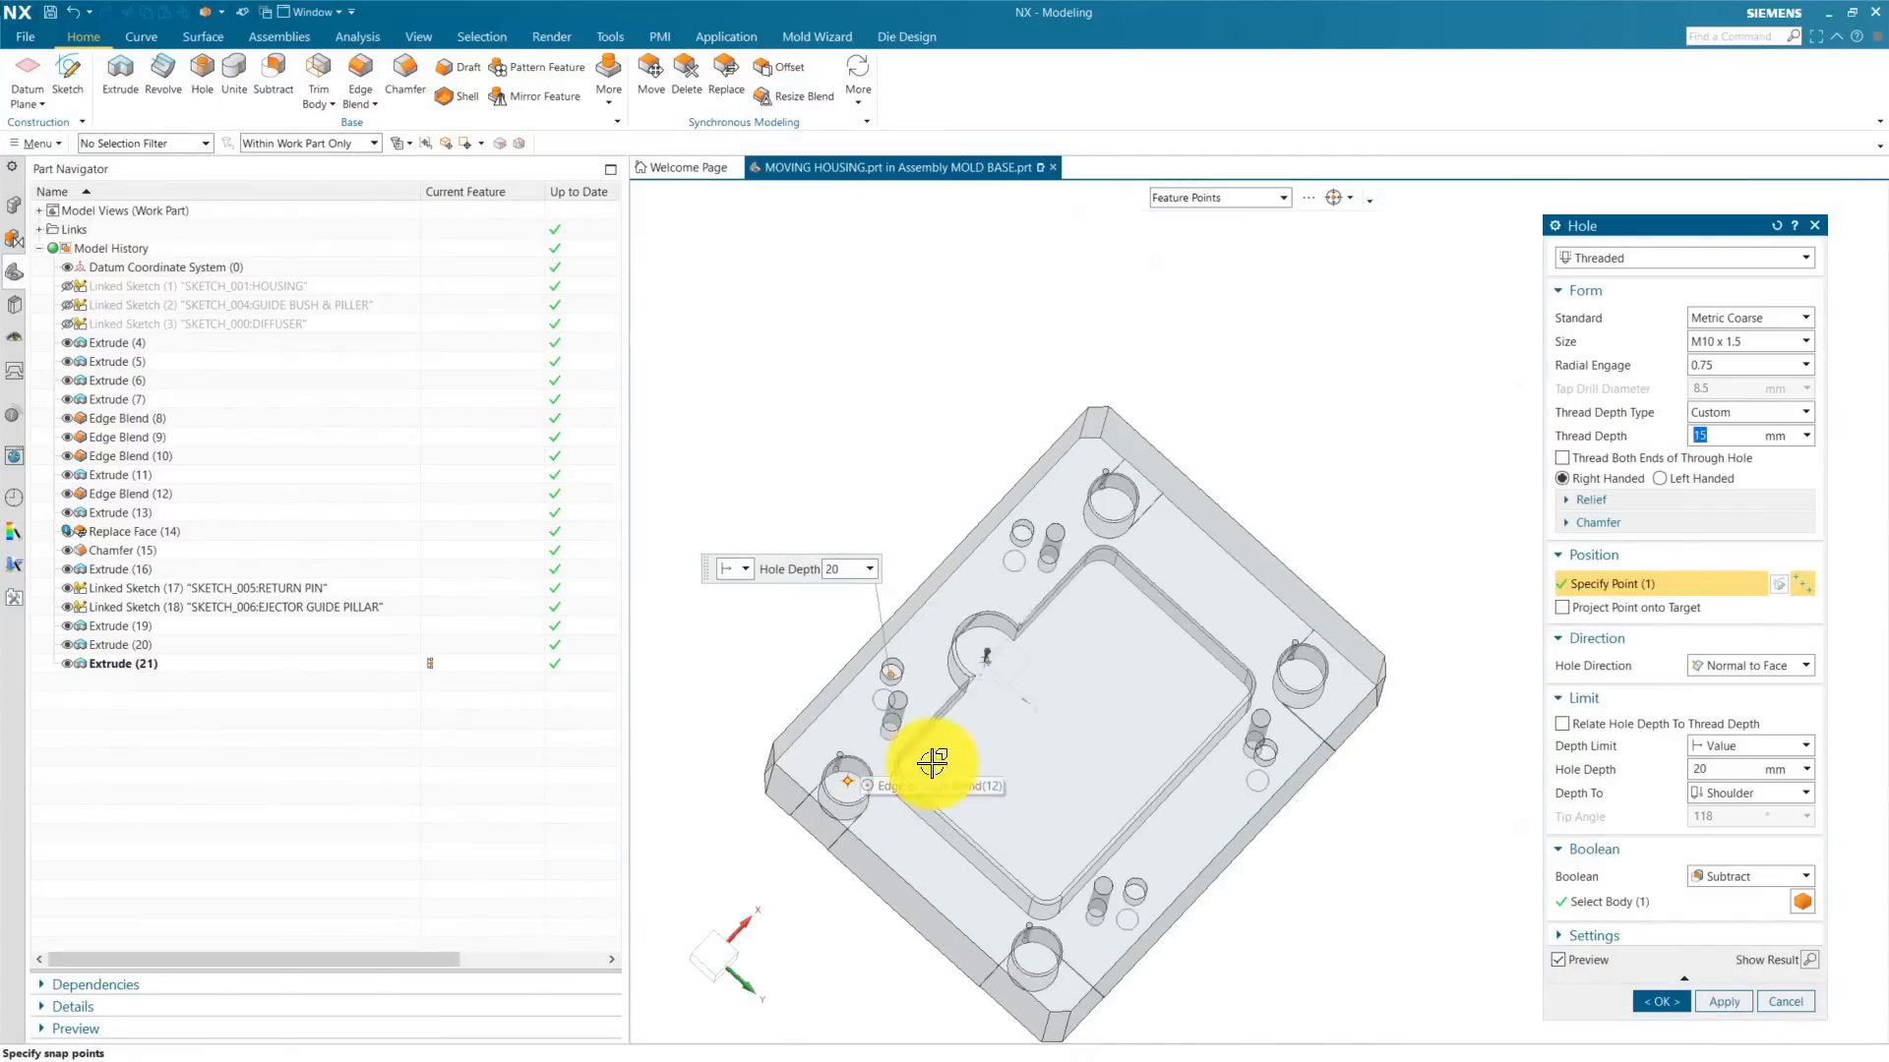
scroll(889, 515, "up", 5)
left_click(847, 540)
Step: Add threaded hole points at the floor centres of the remaining two ejector guide pillar pockets
scroll(830, 561, "down", 3)
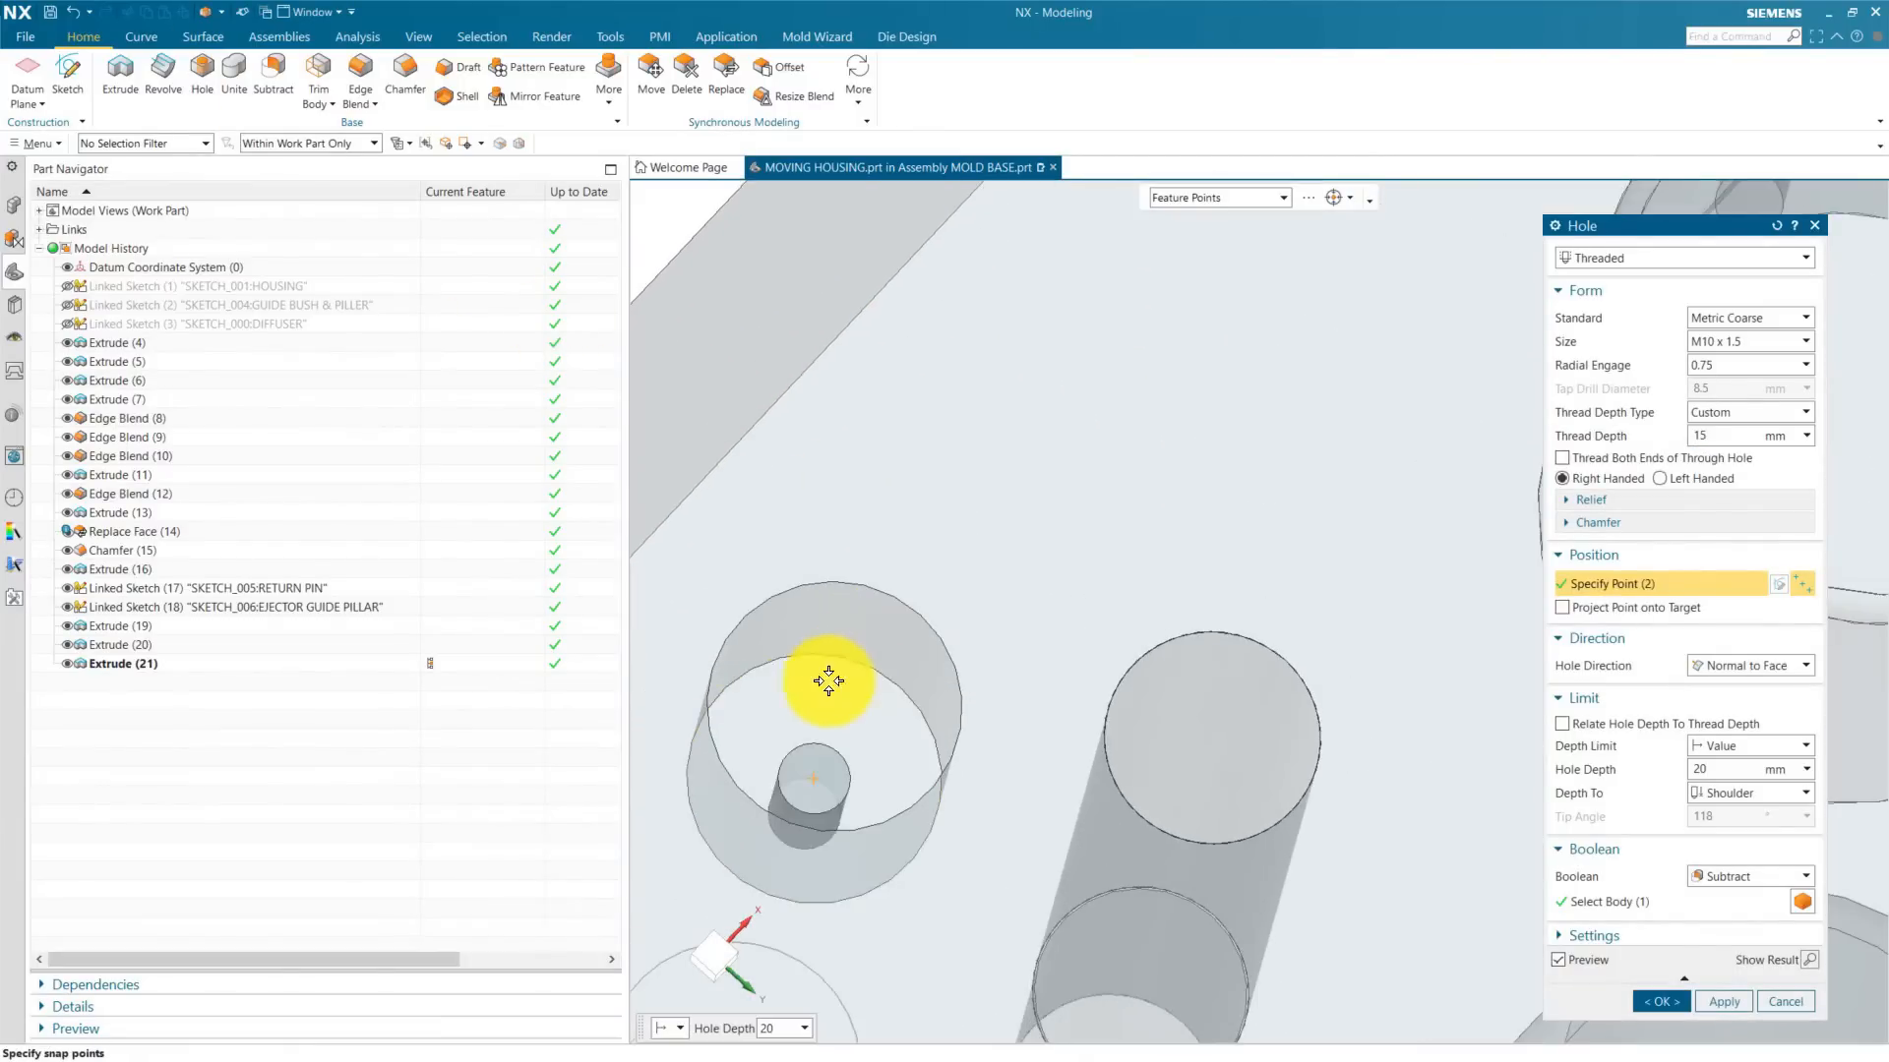
scroll(1277, 725, "down", 3)
scroll(1117, 780, "up", 7)
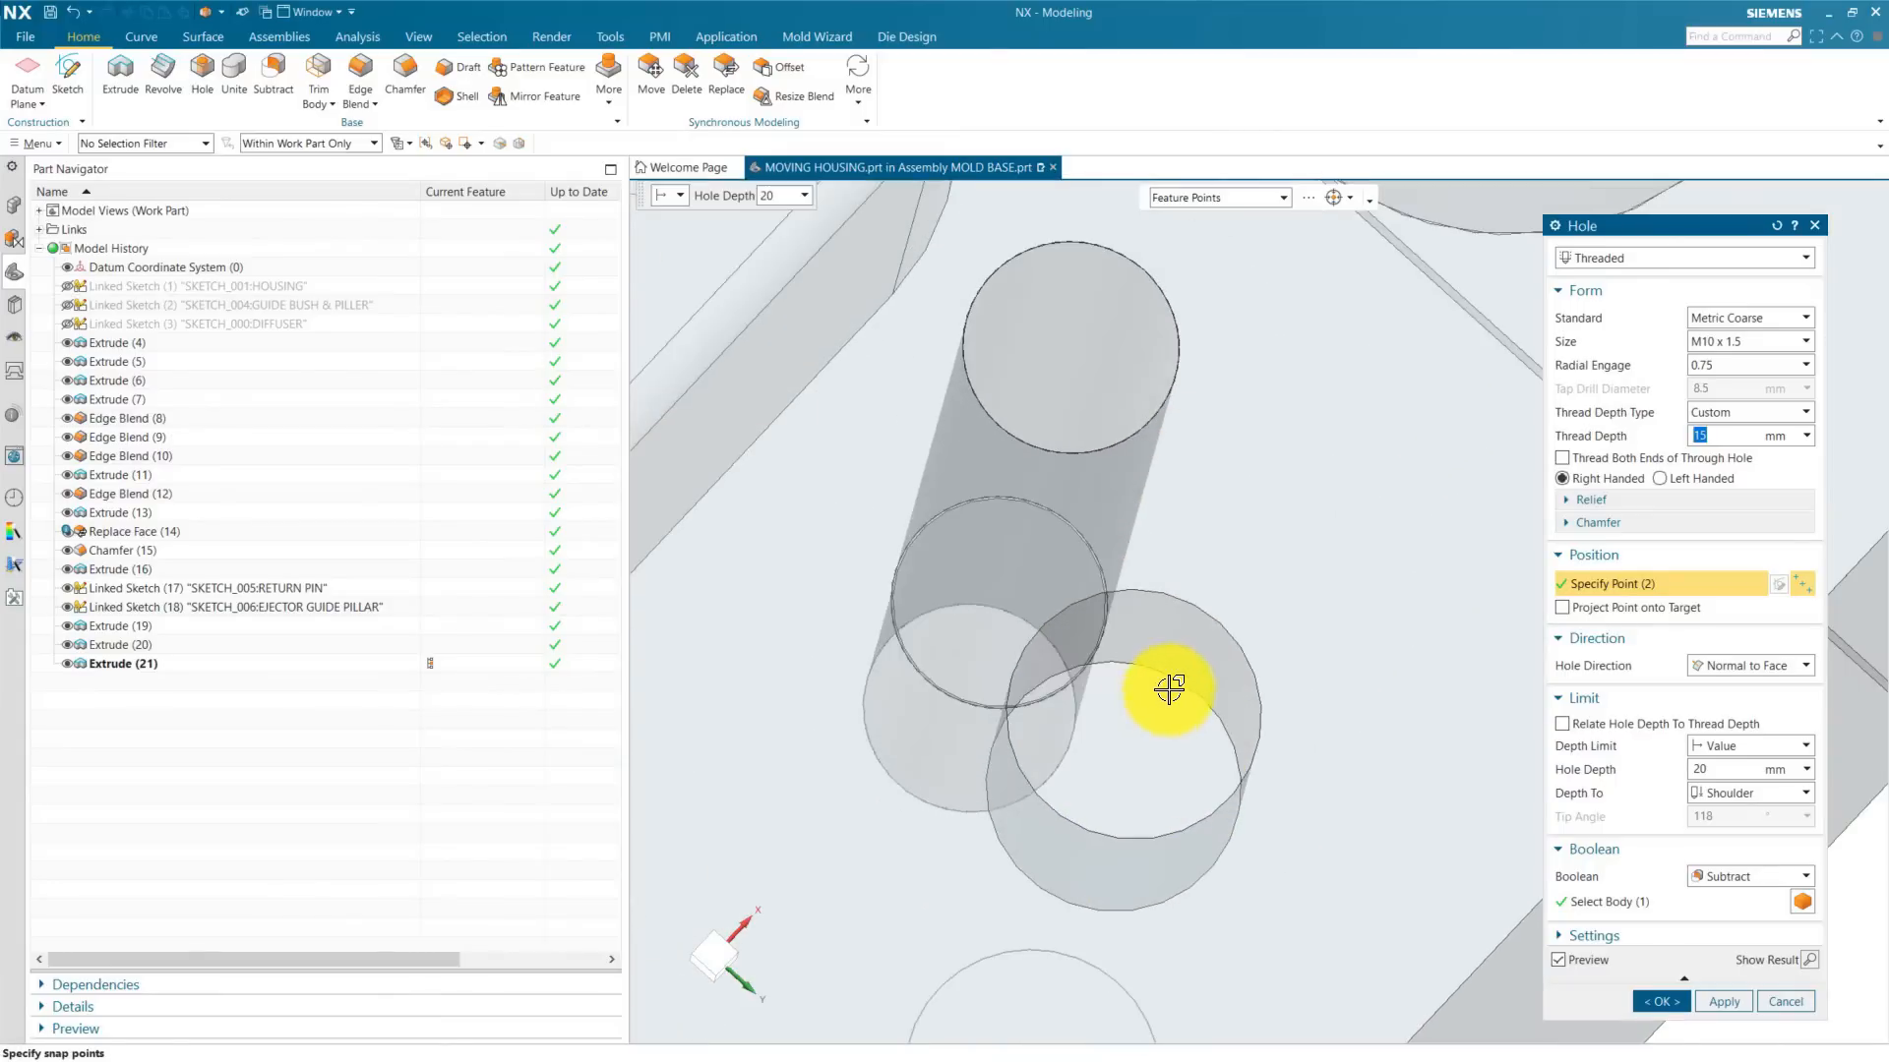
left_click(1173, 686)
scroll(1277, 560, "down", 5)
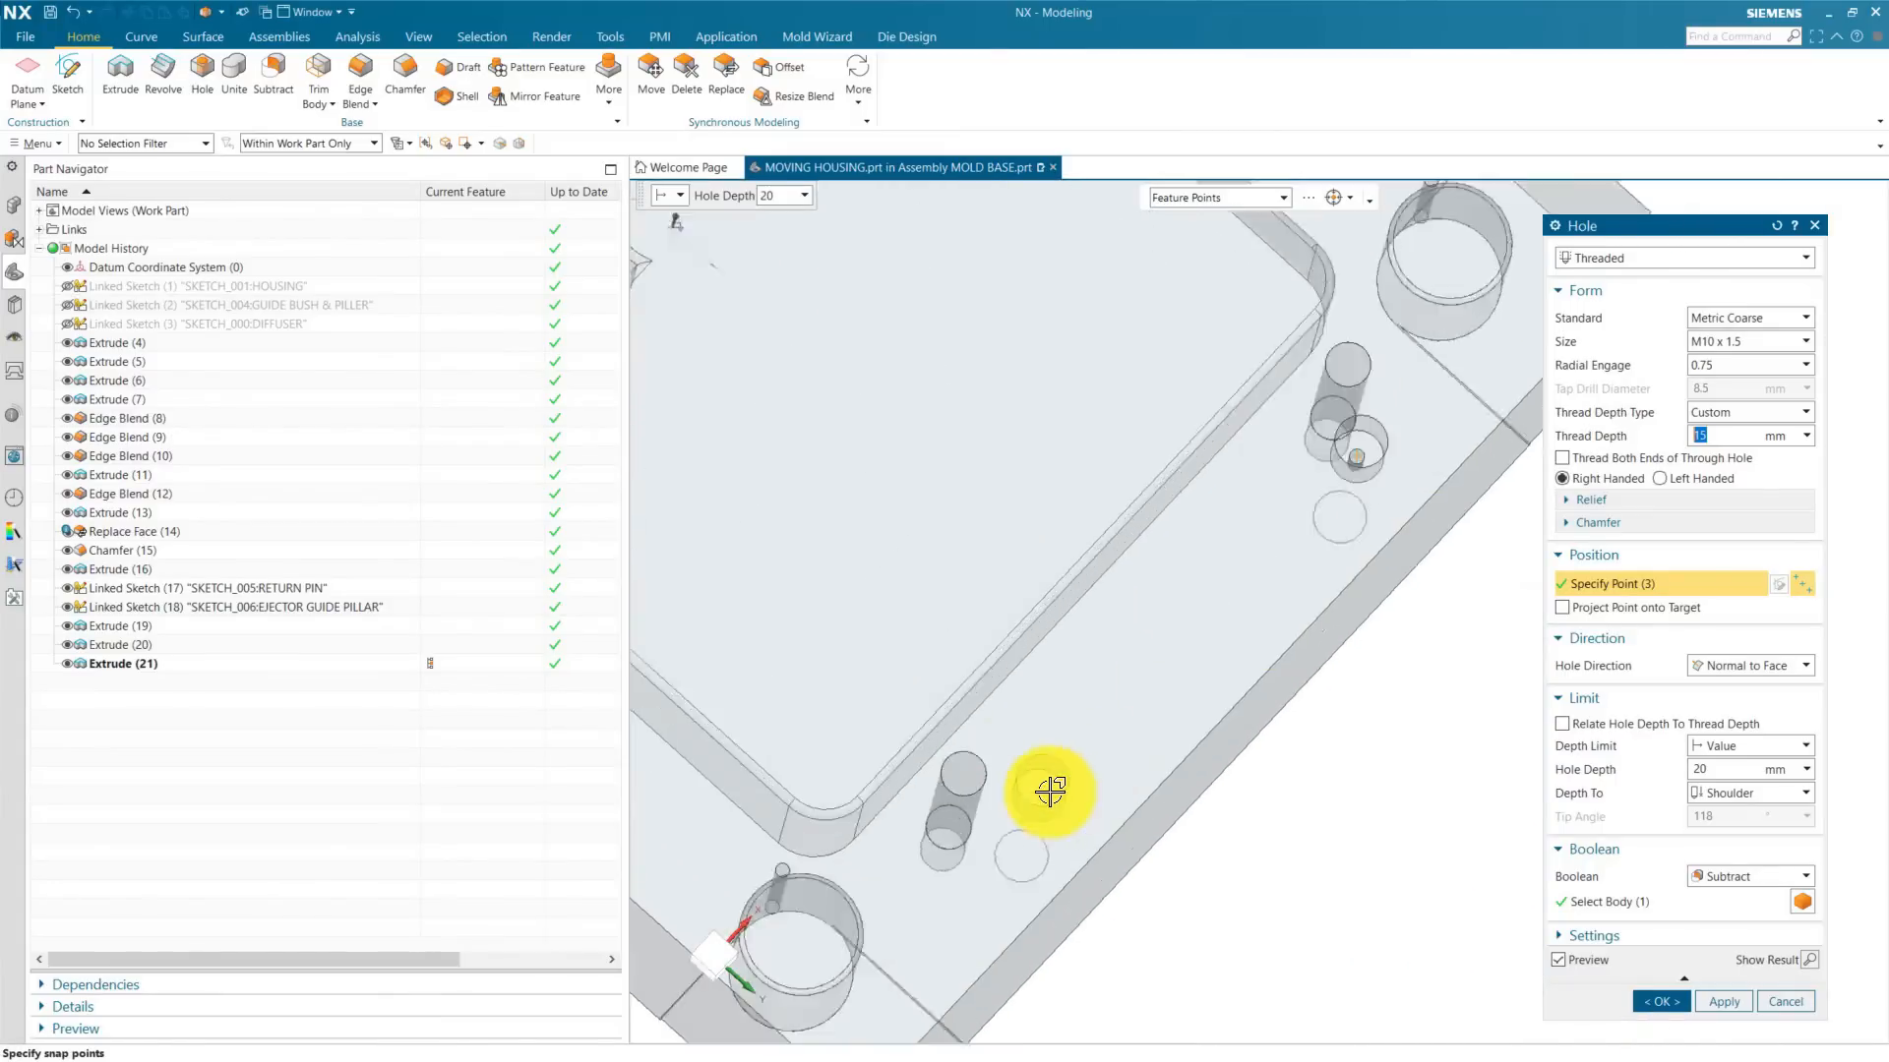
scroll(1048, 777, "up", 5)
left_click(1045, 748)
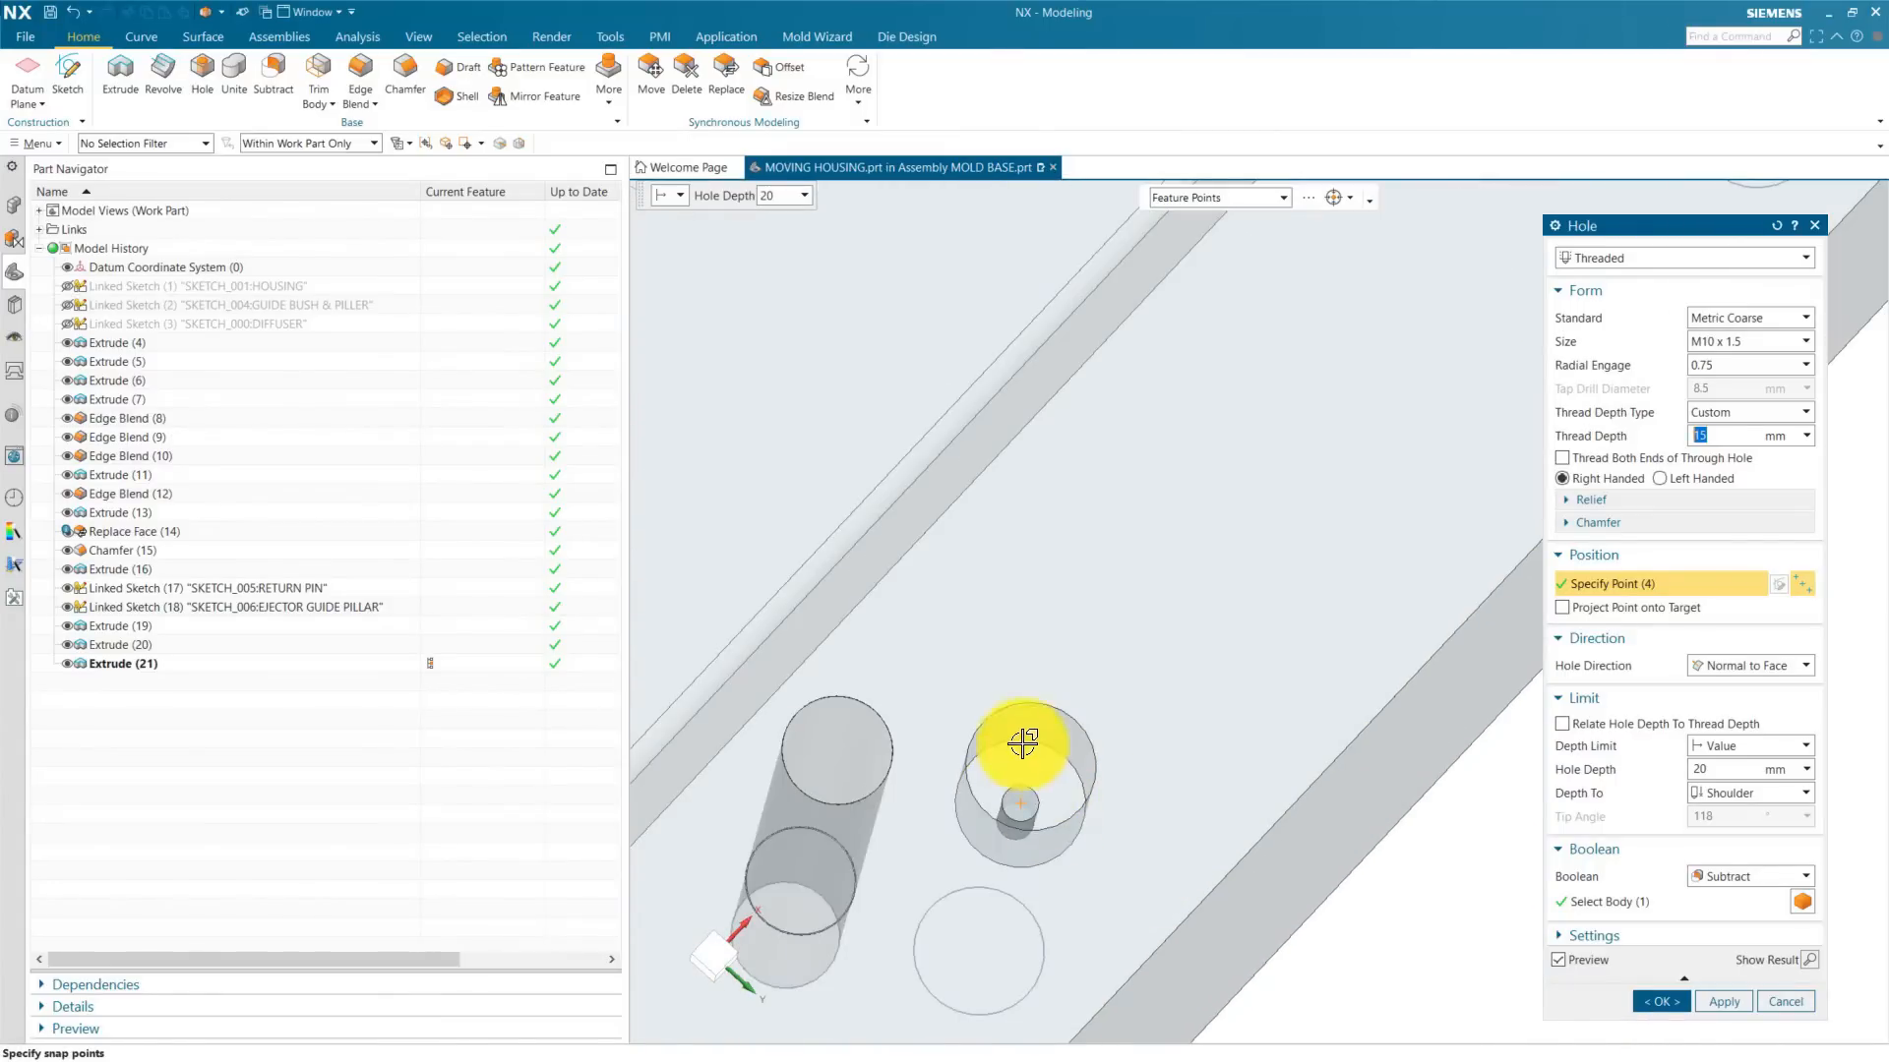
Step: Create the four threaded holes as M12 x 1.75 with 25 mm thread depth and 30 mm hole depth
scroll(1105, 801, "down", 5)
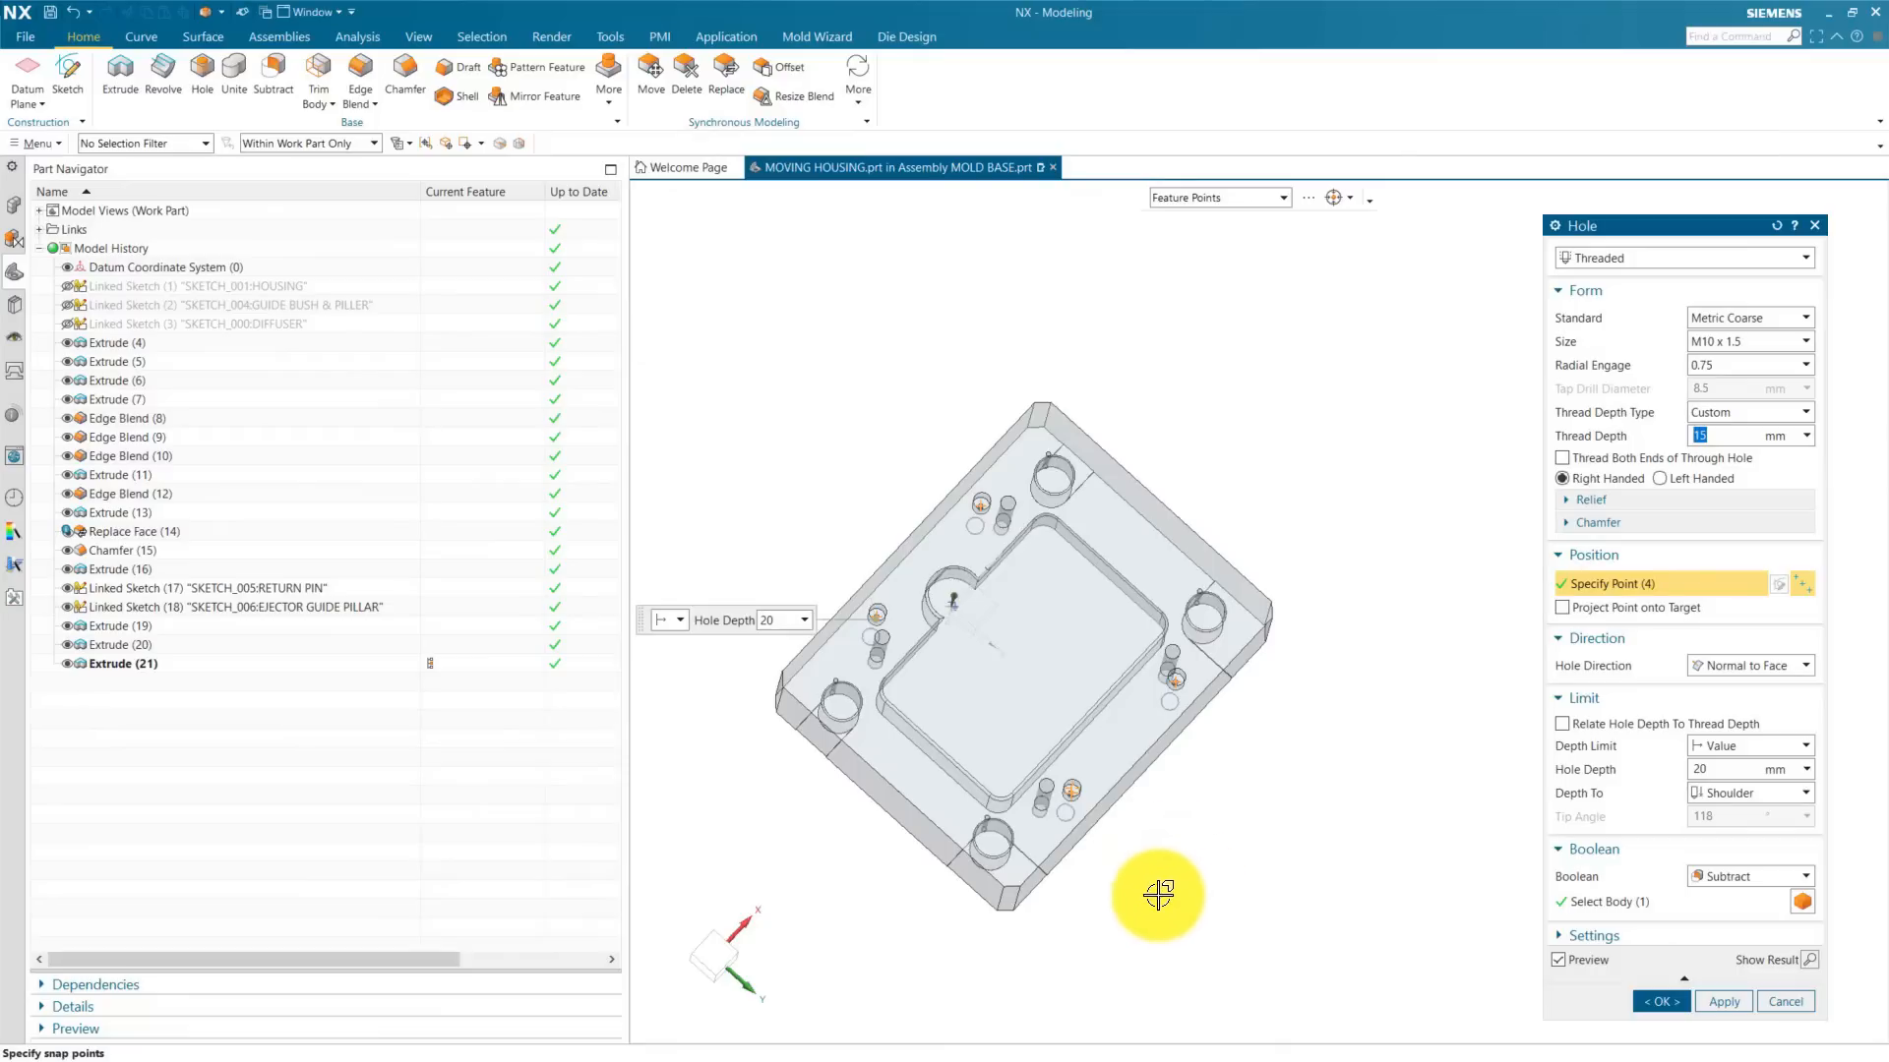
scroll(915, 757, "up", 5)
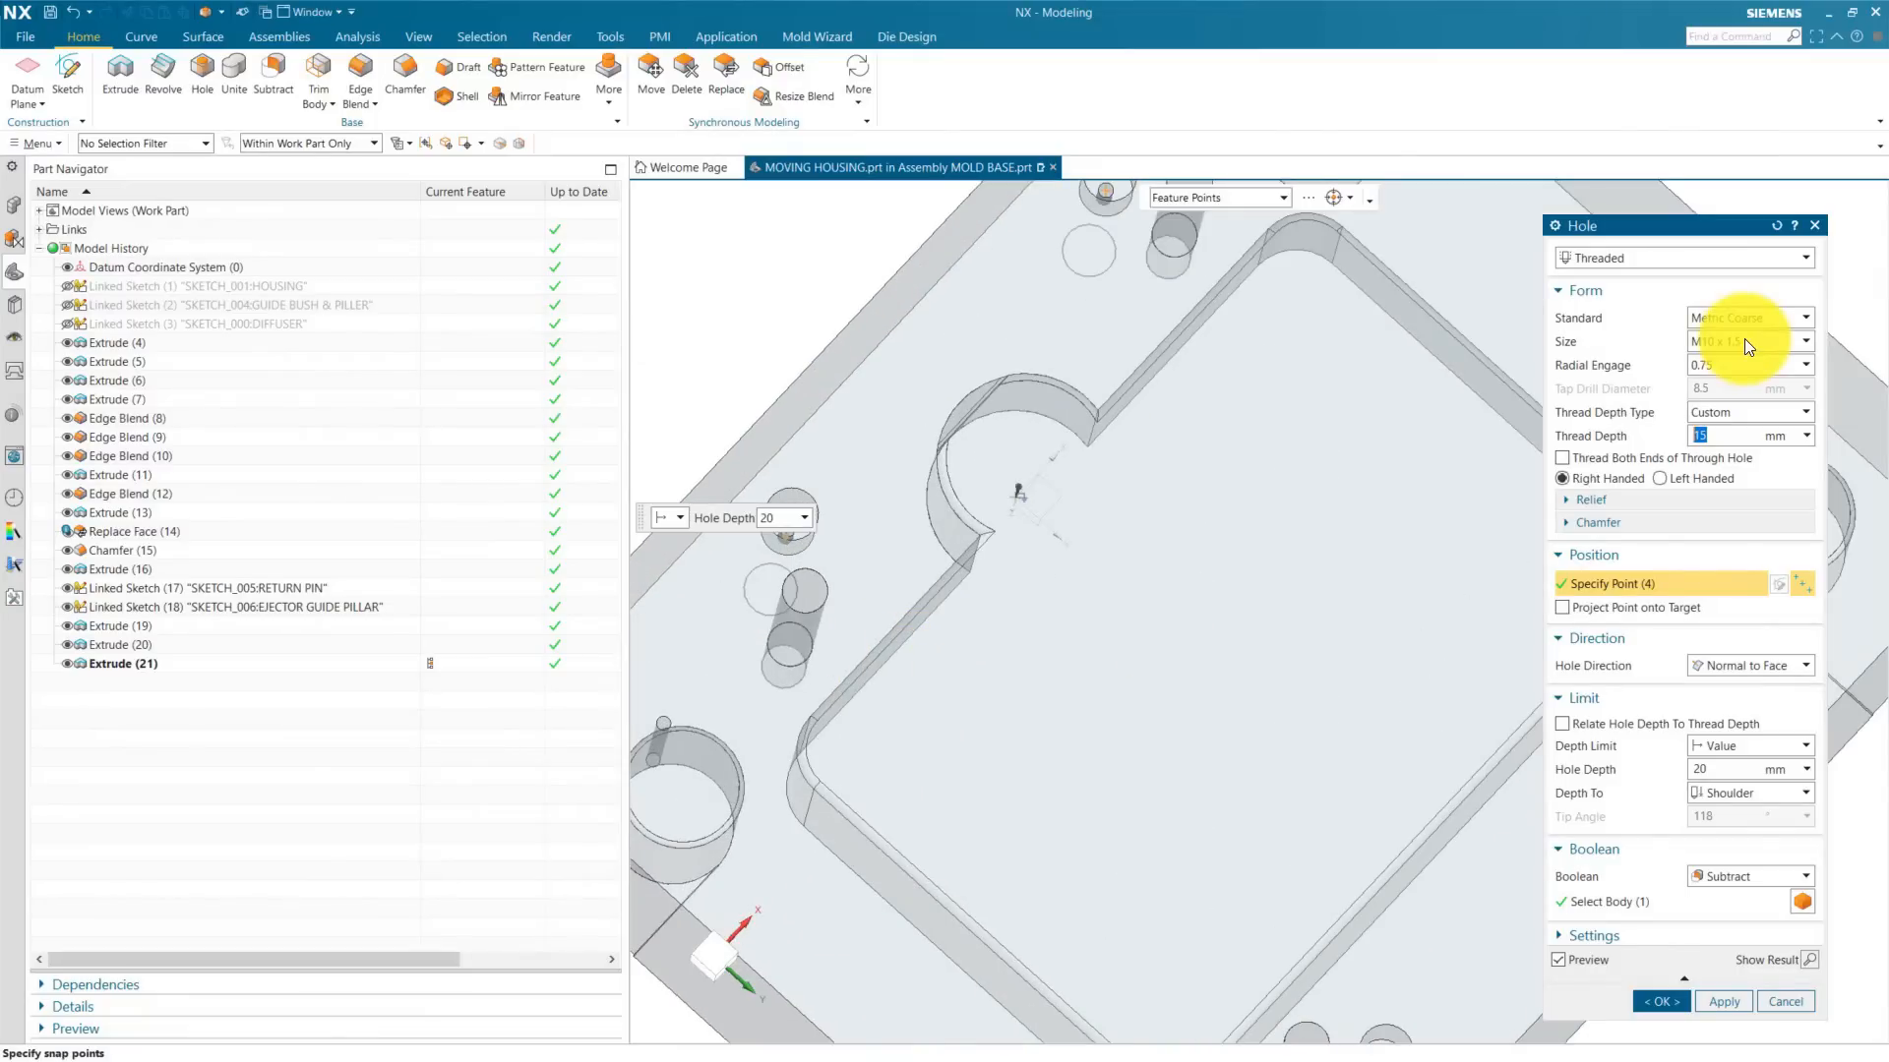
left_click(1744, 342)
left_click(1720, 382)
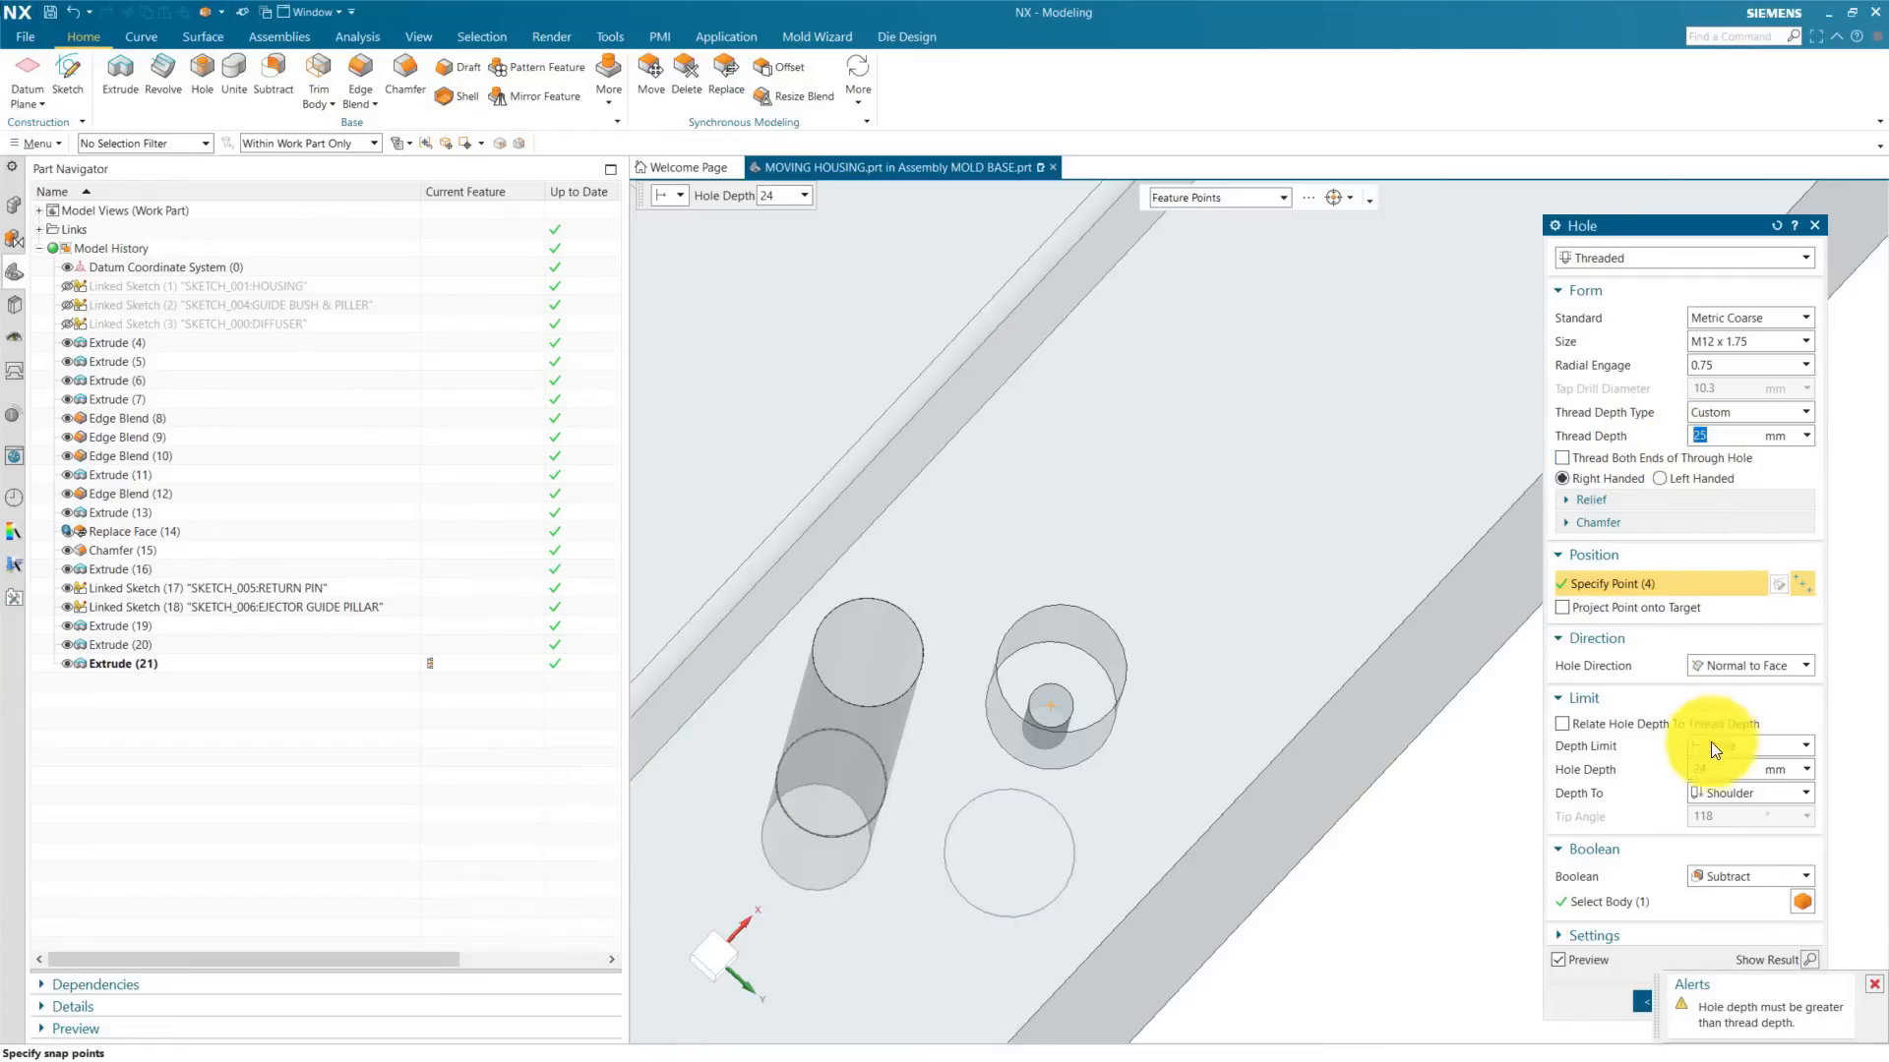
double_click(1707, 769)
type("30")
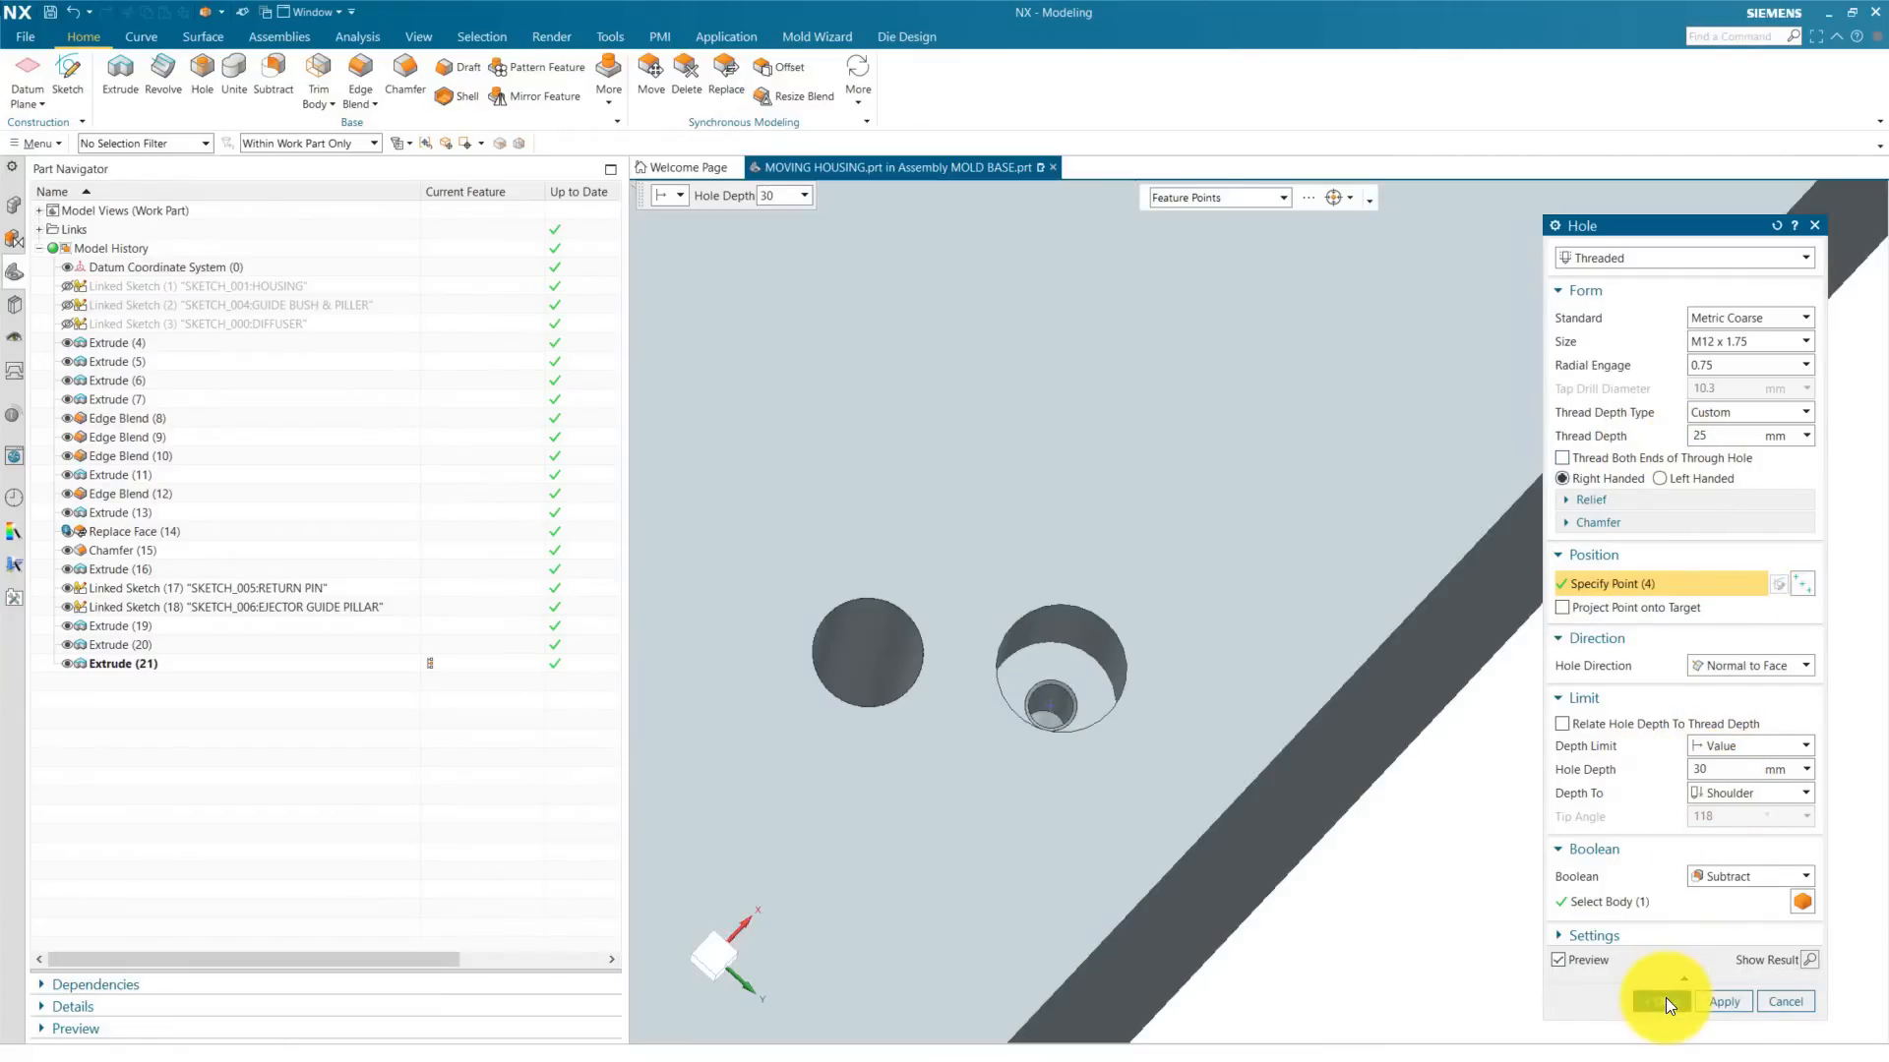
left_click(1666, 997)
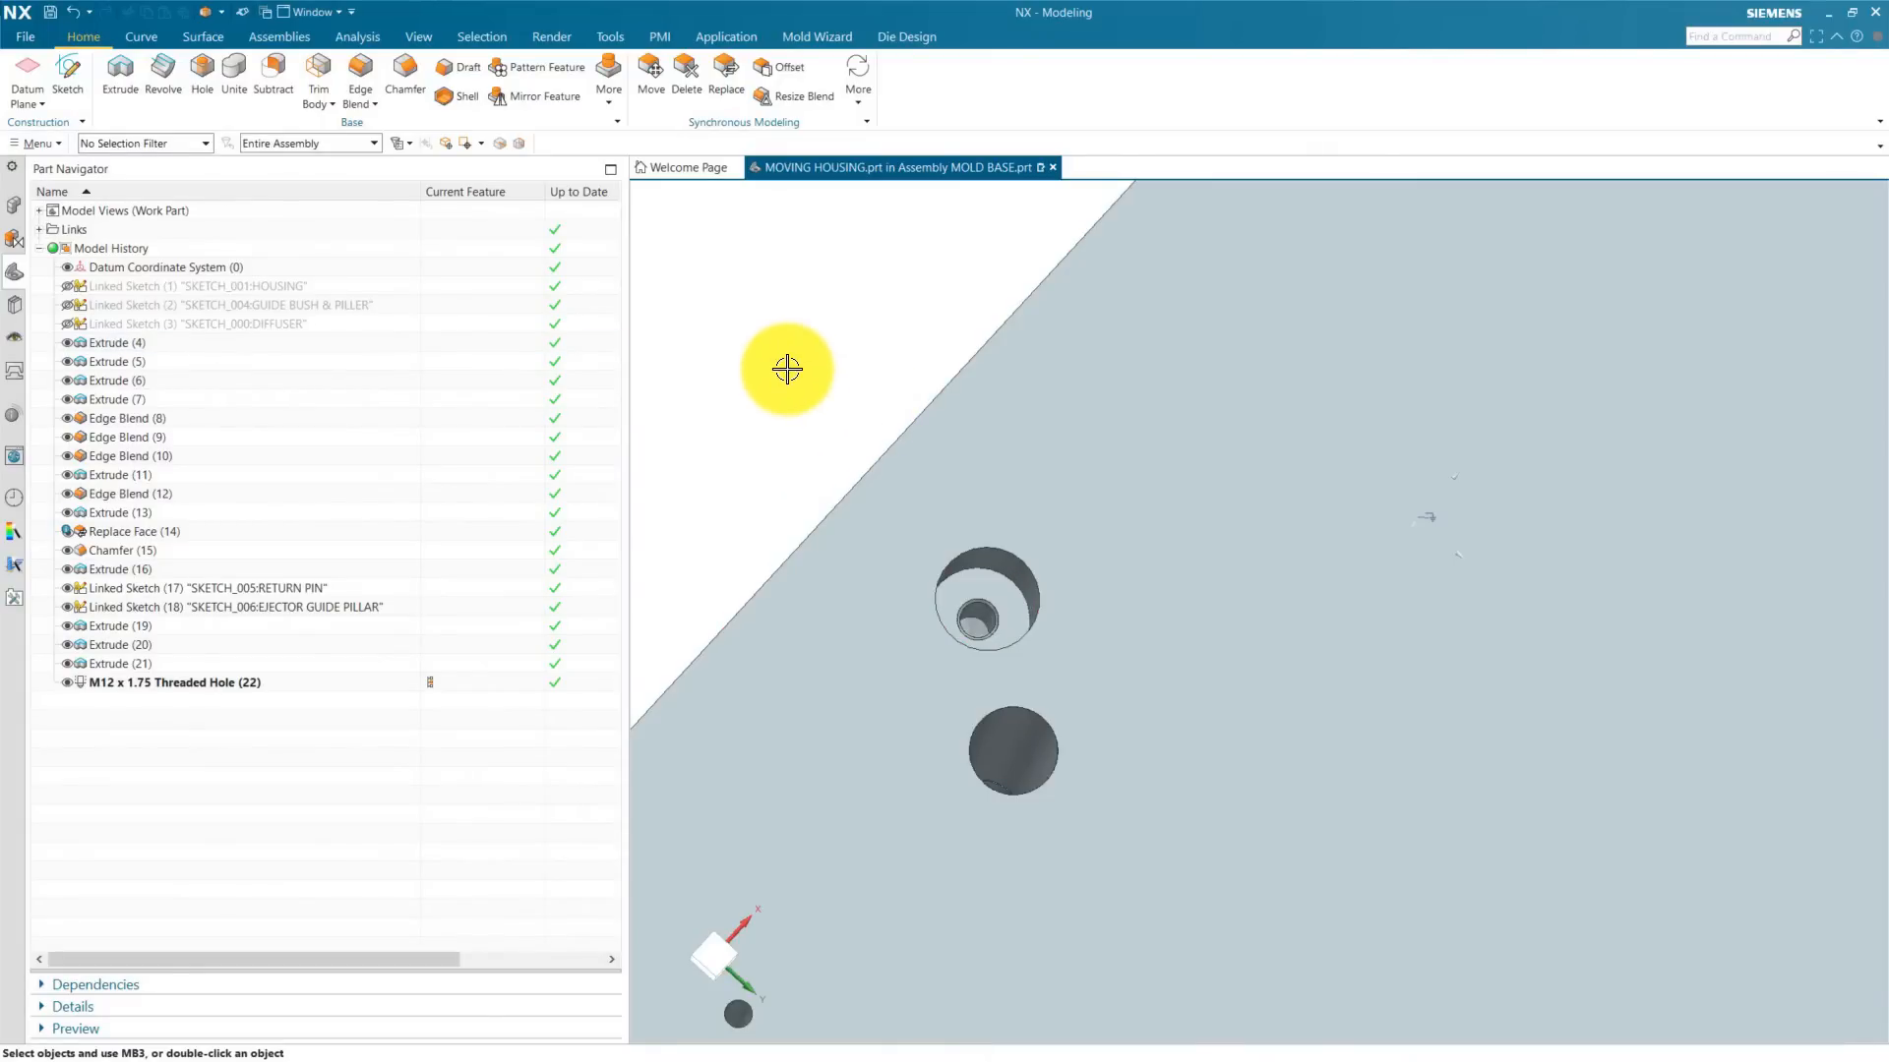
Step: Chamfer the opening edges of the four ejector guide pillar pockets with a symmetric 1 mm distance
left_click(404, 71)
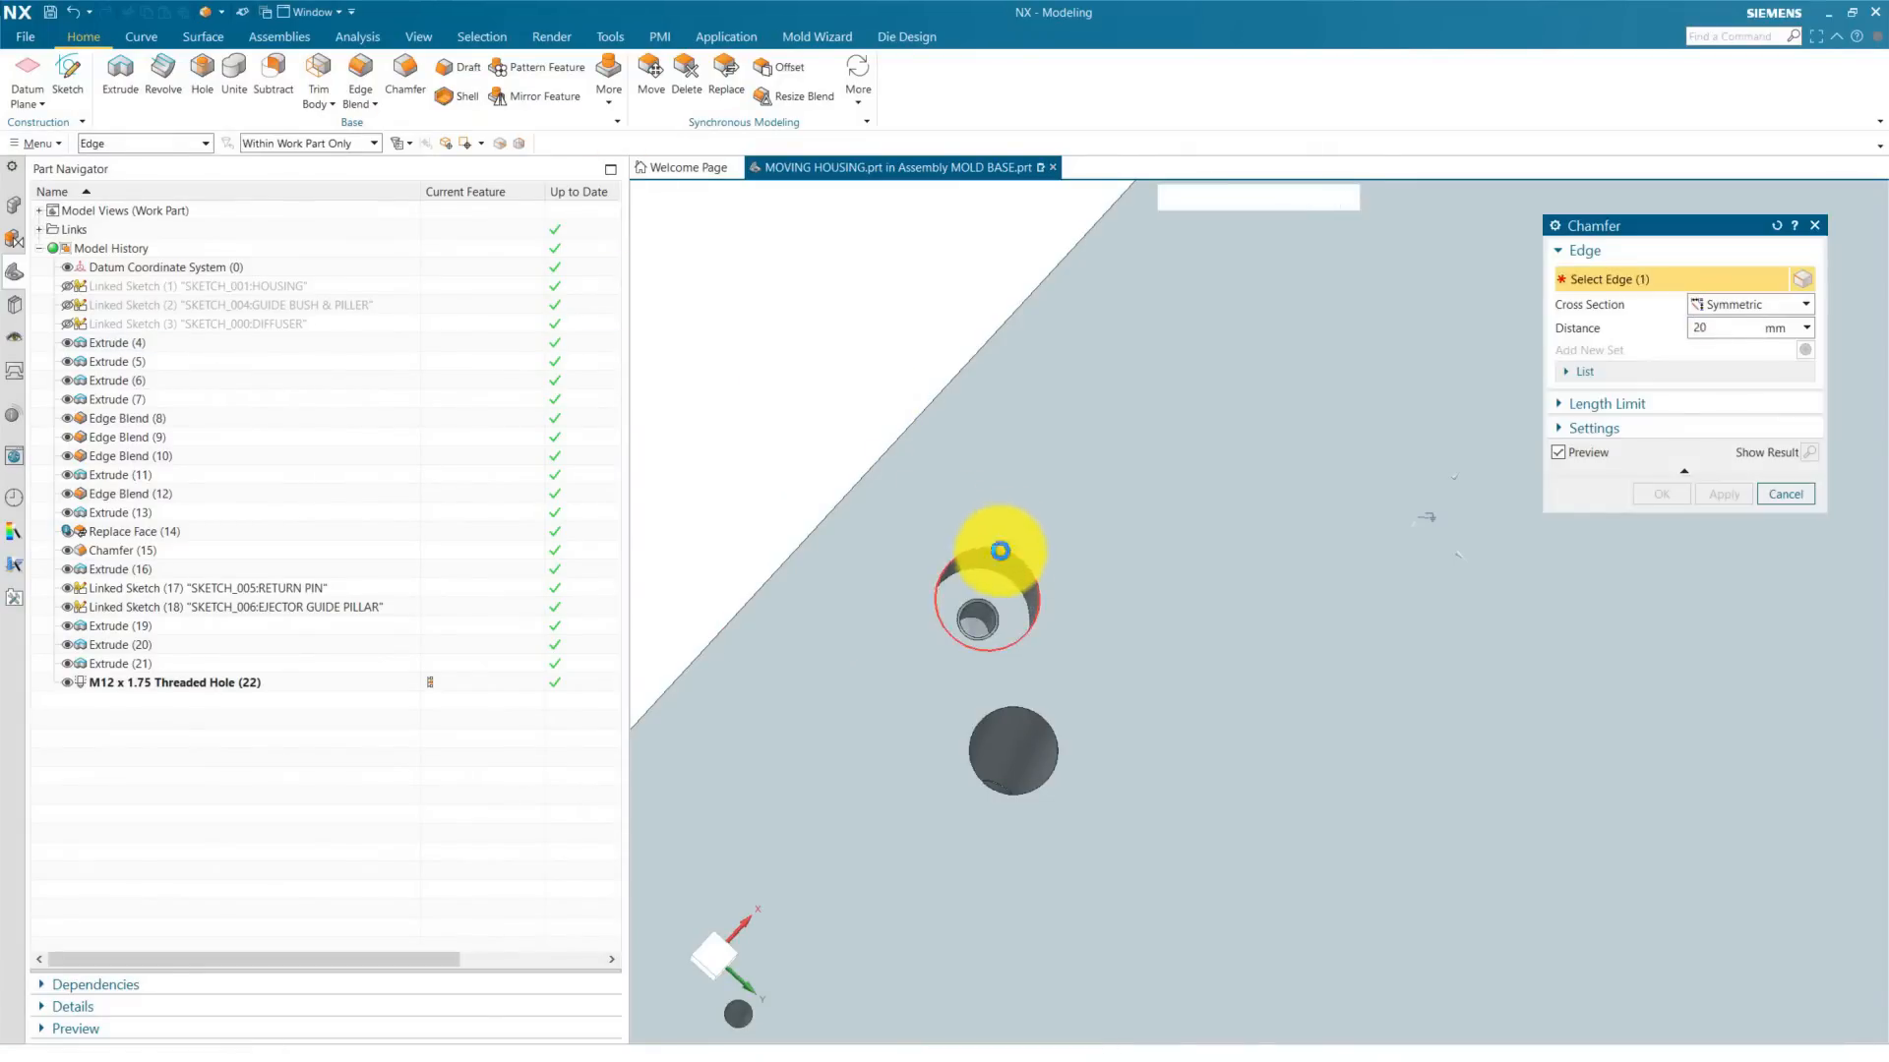
left_click(997, 548)
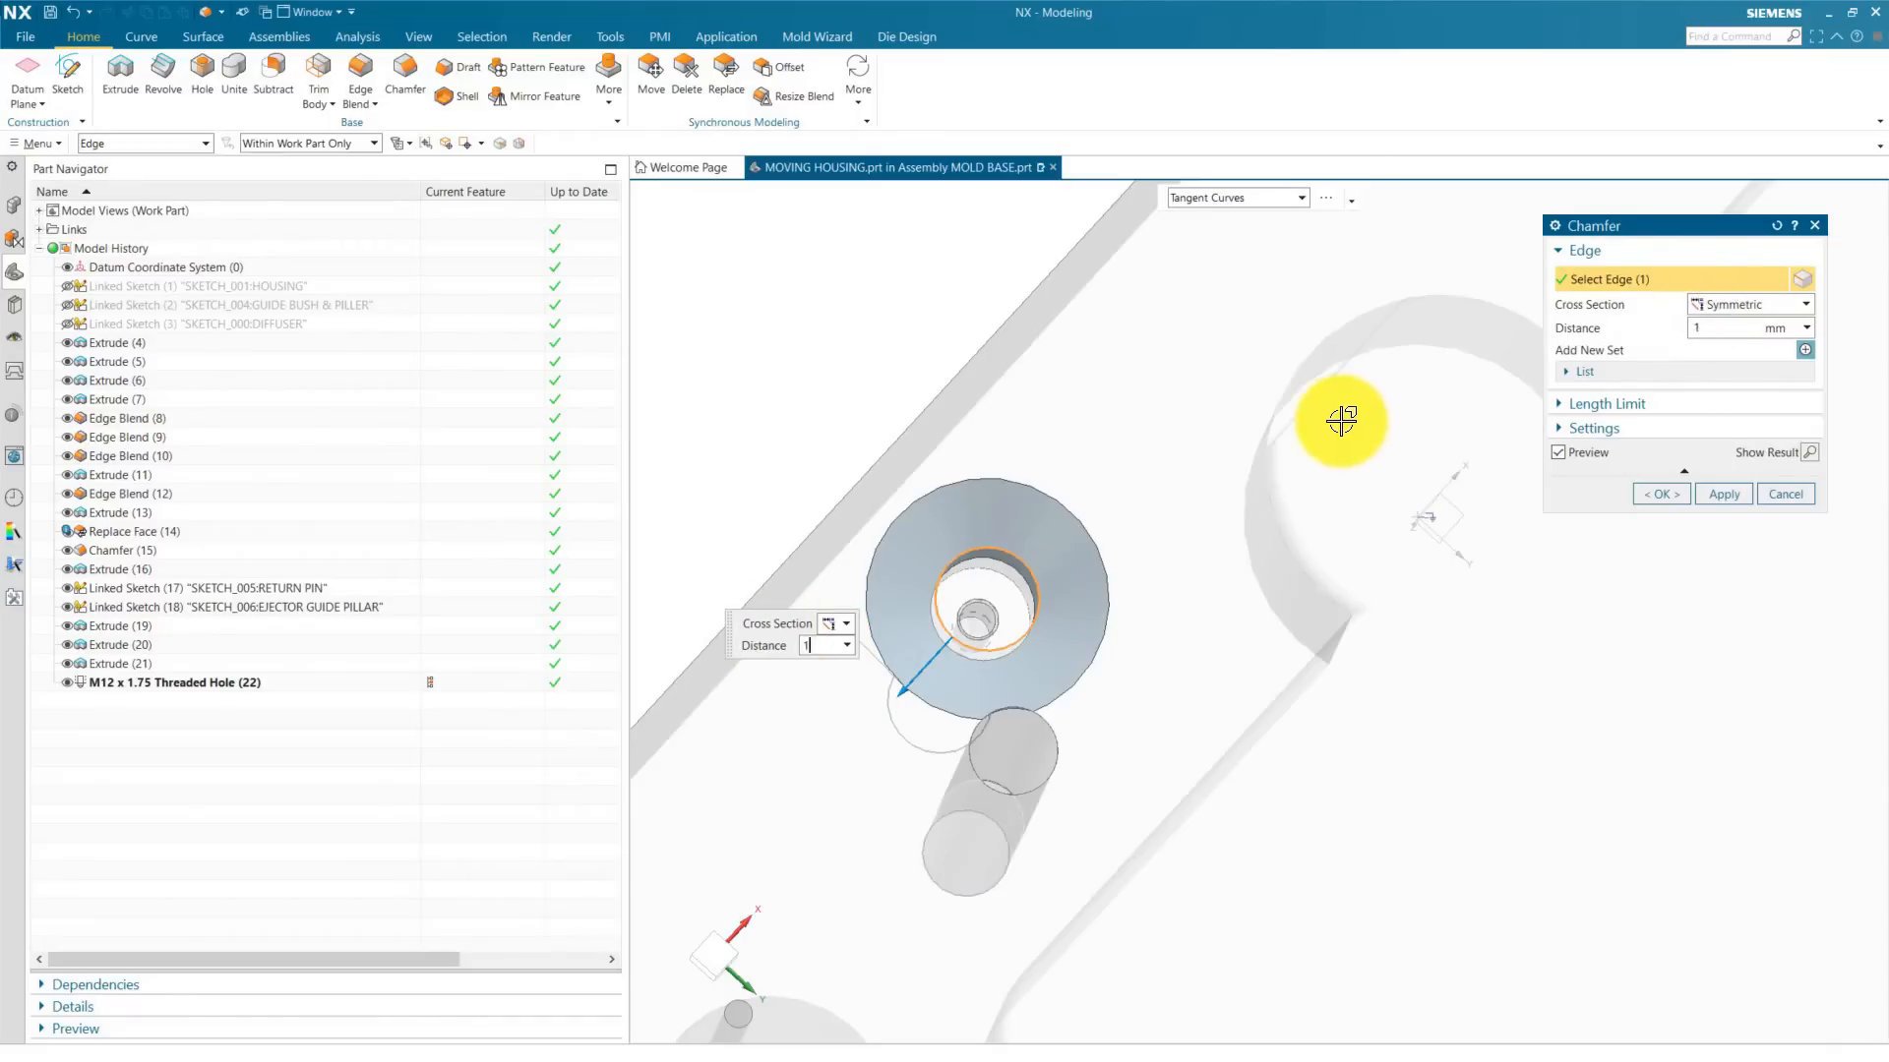
scroll(1298, 438, "down", 6)
scroll(961, 540, "up", 8)
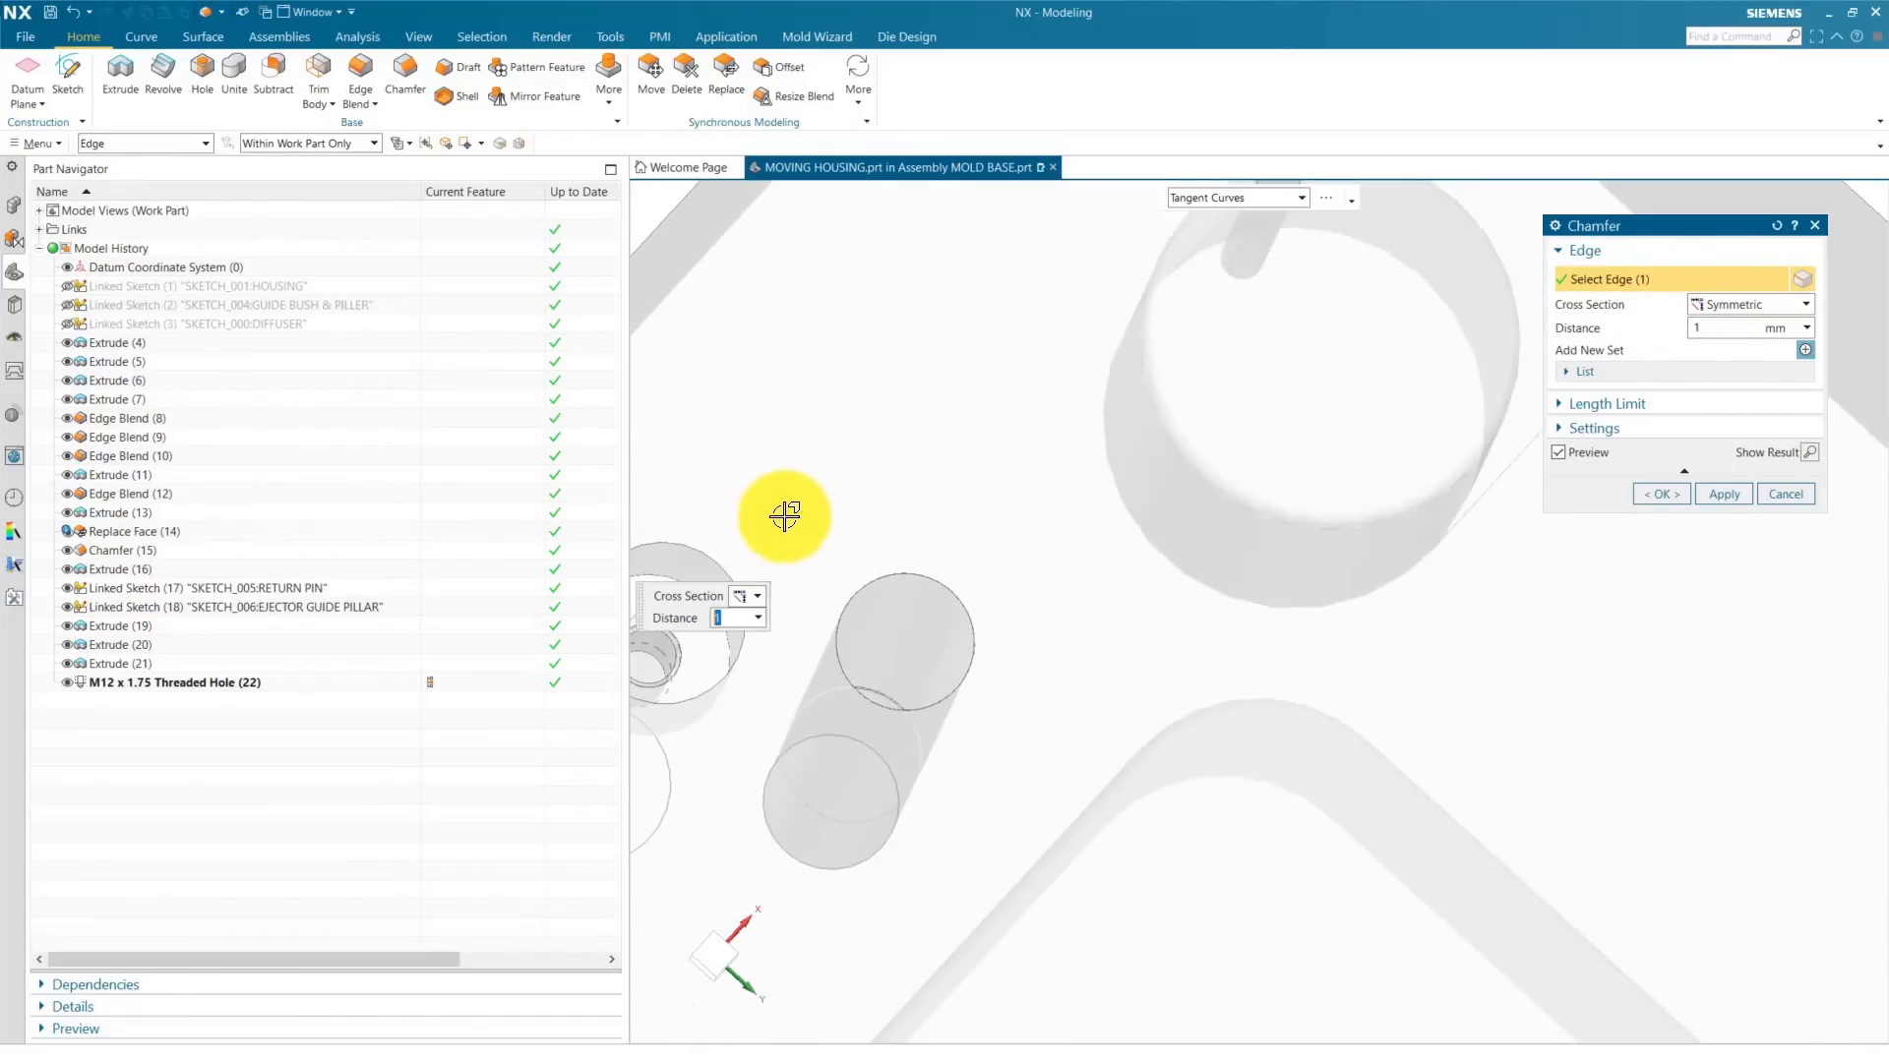
scroll(689, 536, "down", 5)
scroll(1235, 919, "up", 6)
left_click(1230, 927)
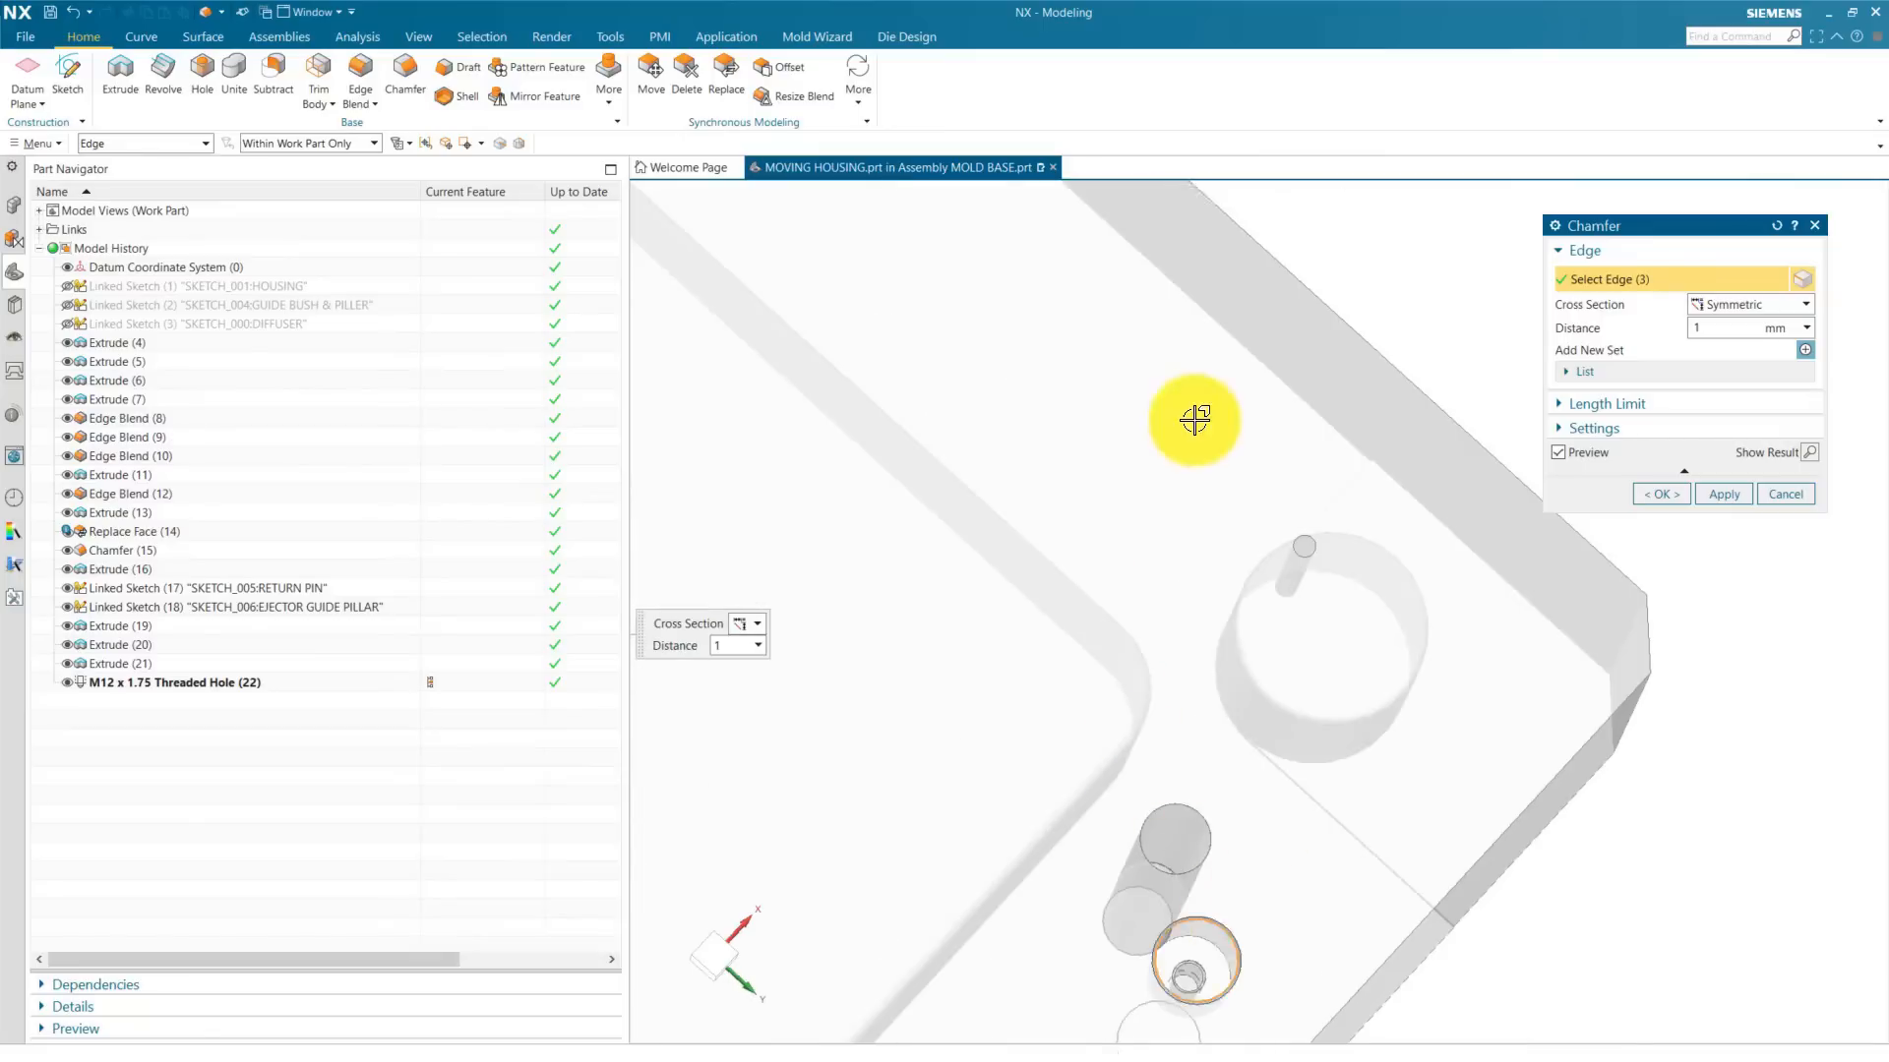
scroll(1053, 764, "down", 3)
left_click(1723, 495)
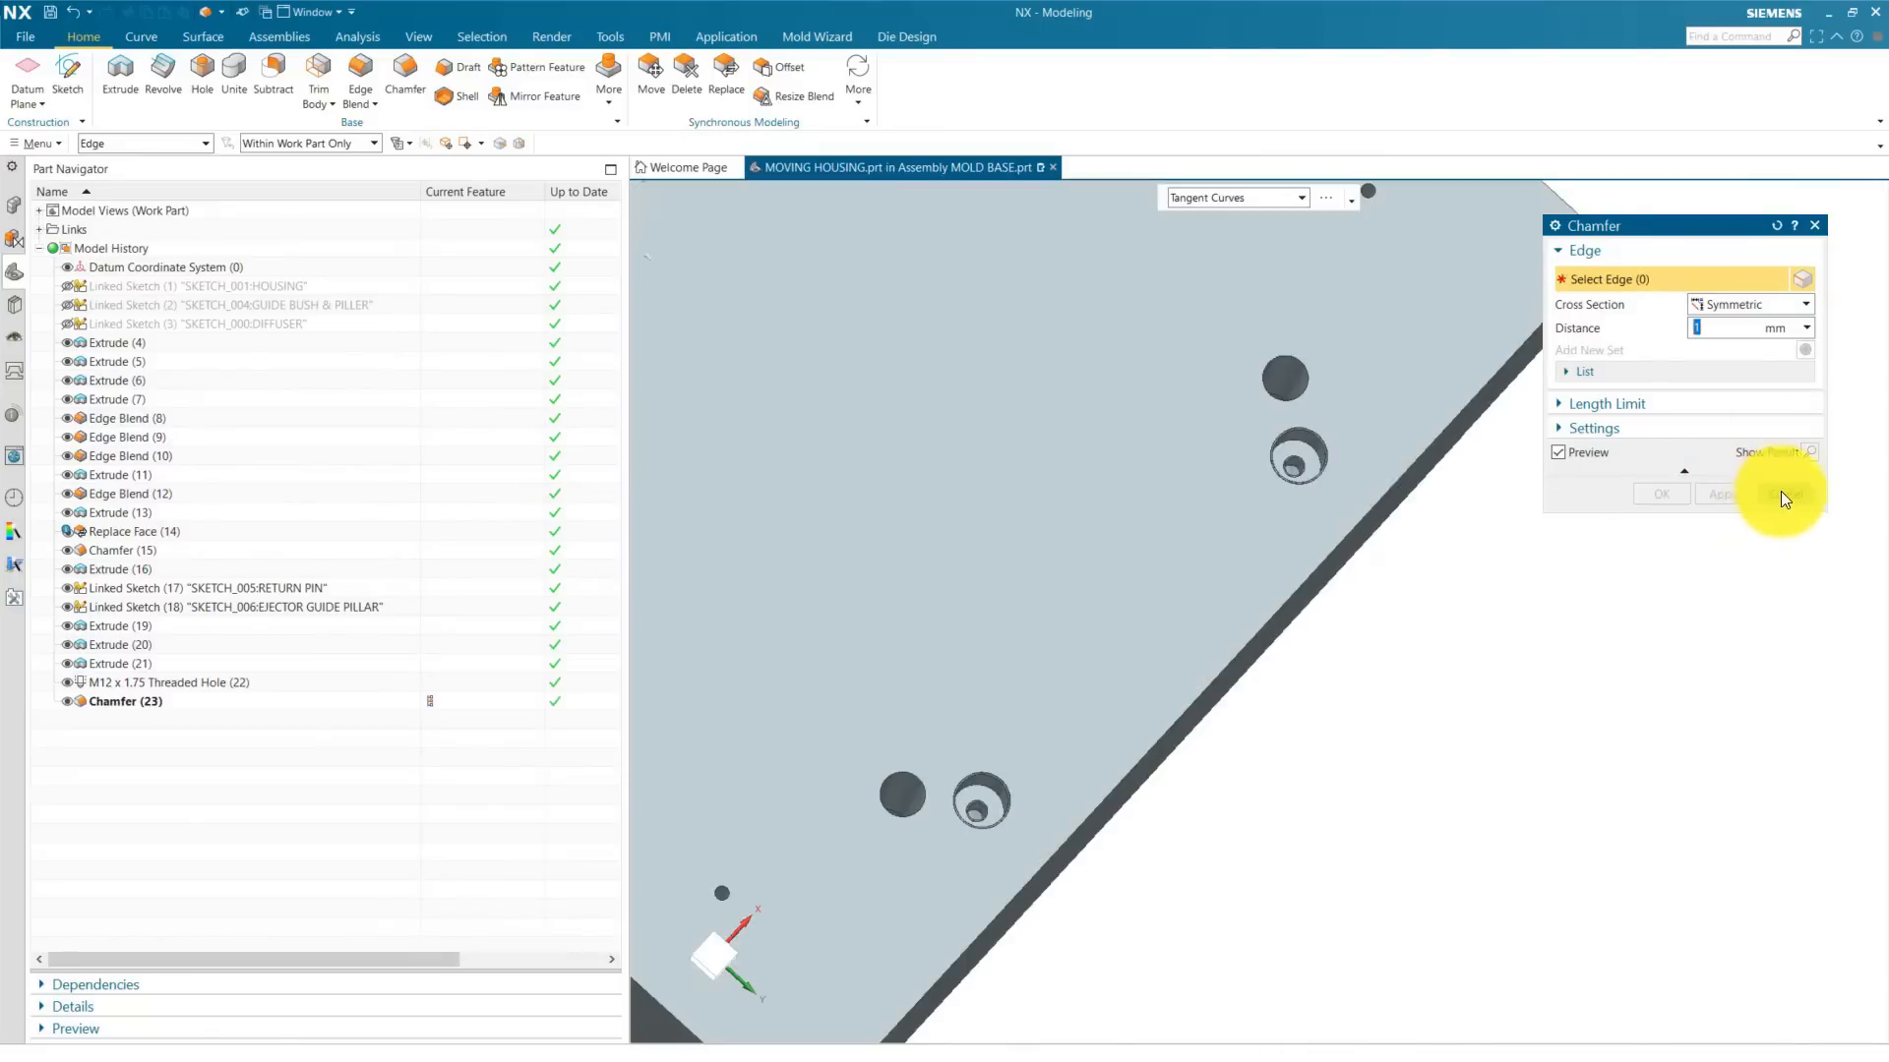
left_click(1781, 495)
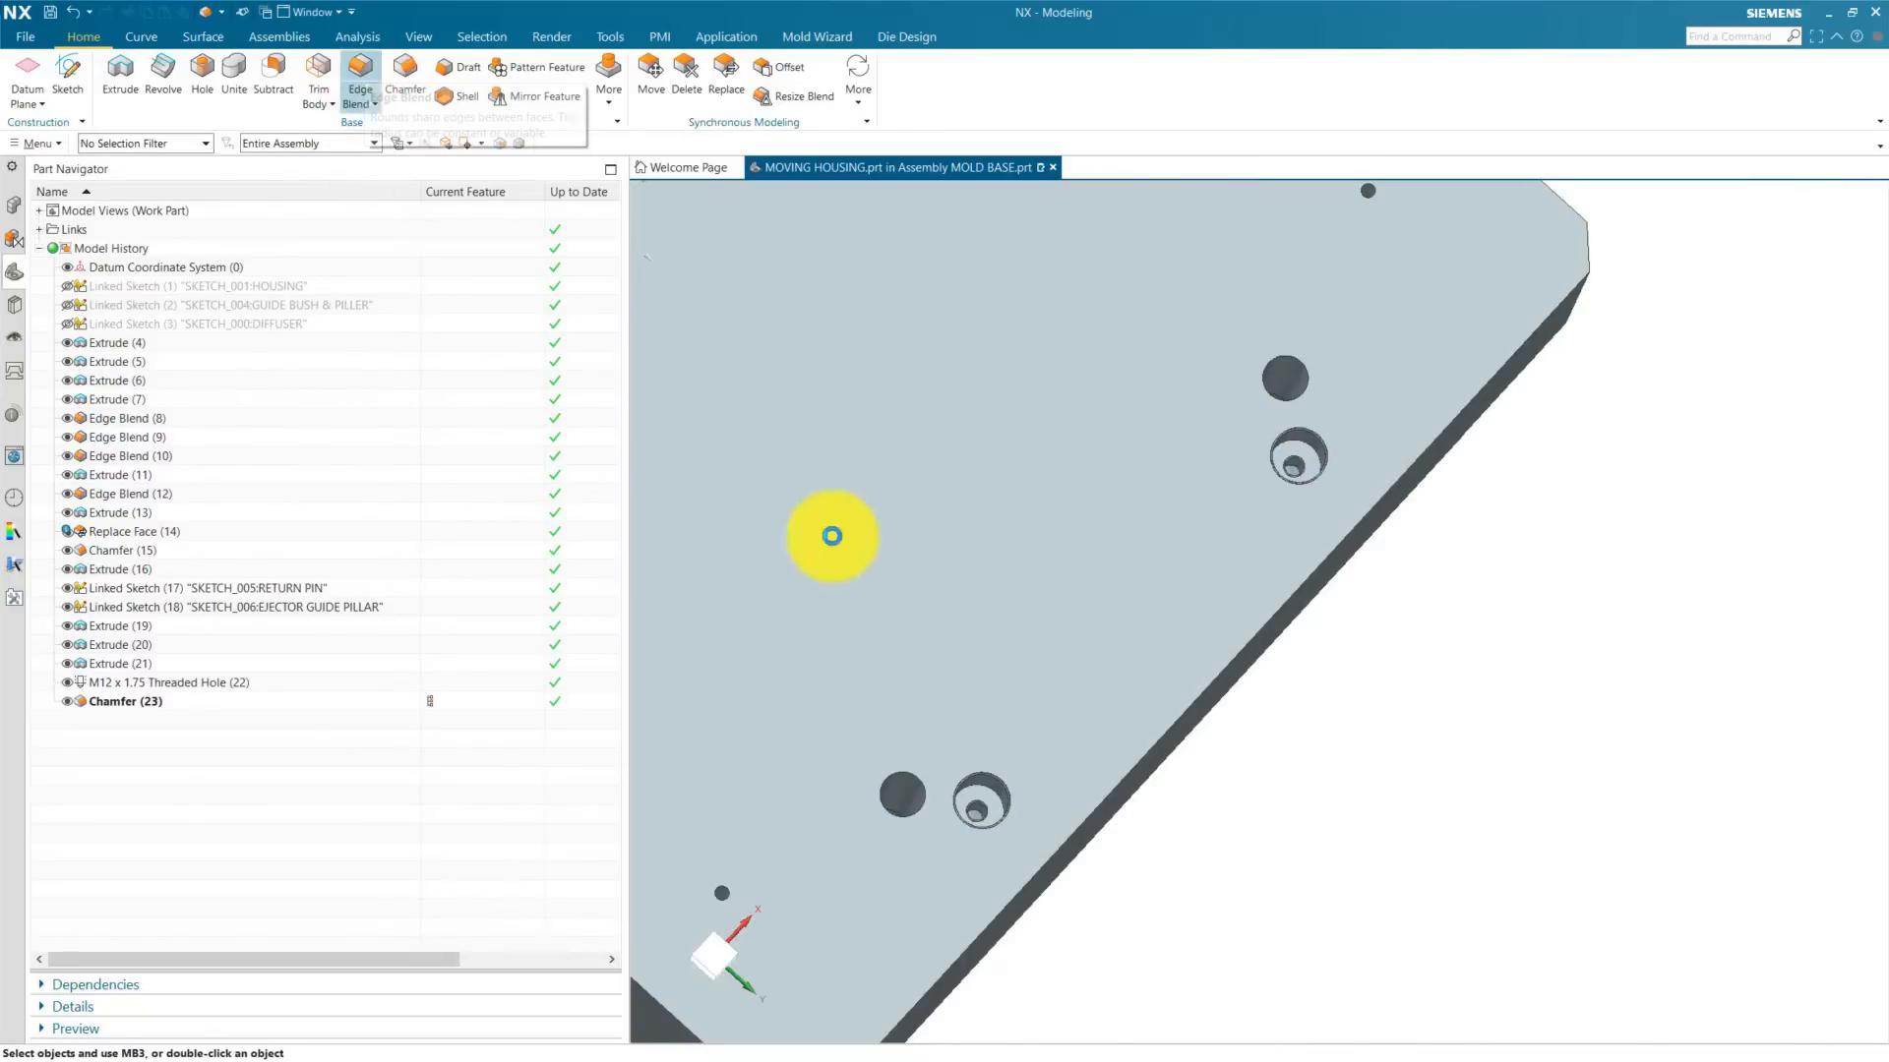
Step: Round the floor edges of all four ejector guide pillar pockets with a 1 mm radius edge blend
scroll(978, 788, "up", 3)
left_click(1060, 859)
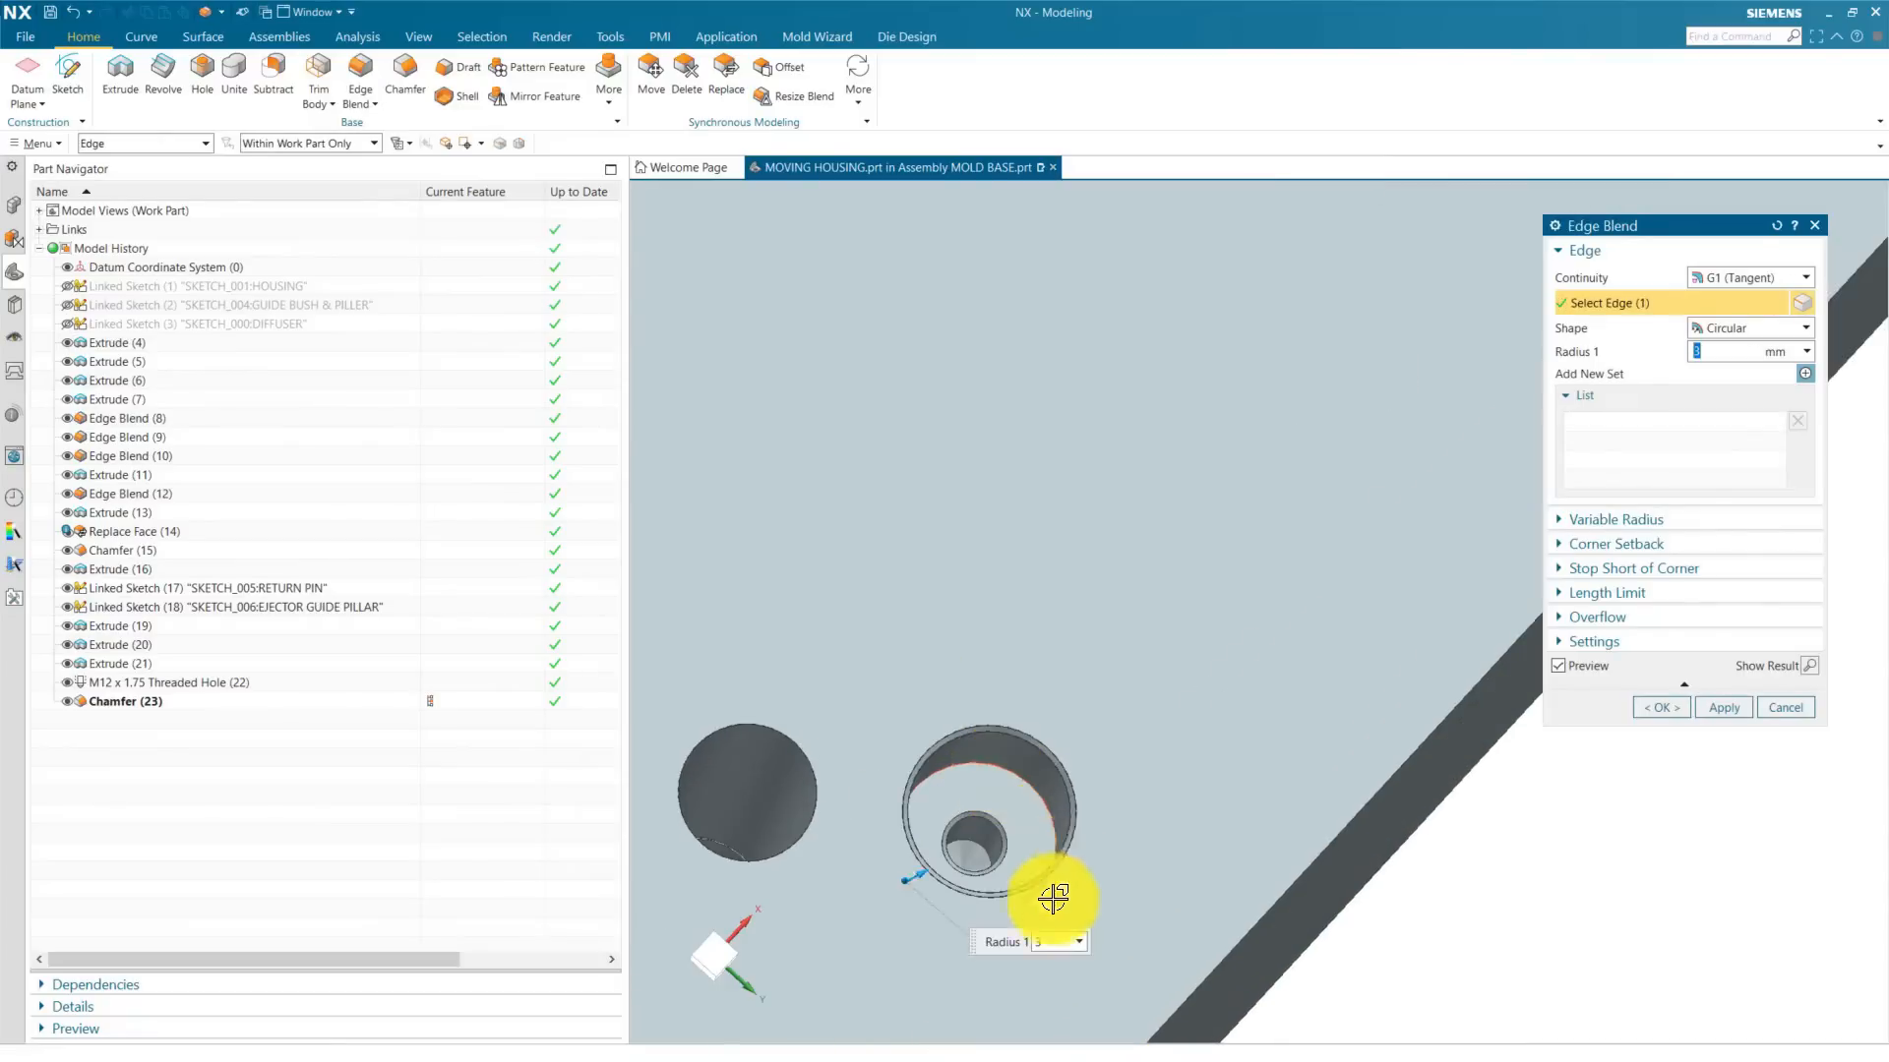
scroll(1059, 859, "down", 5)
type("1")
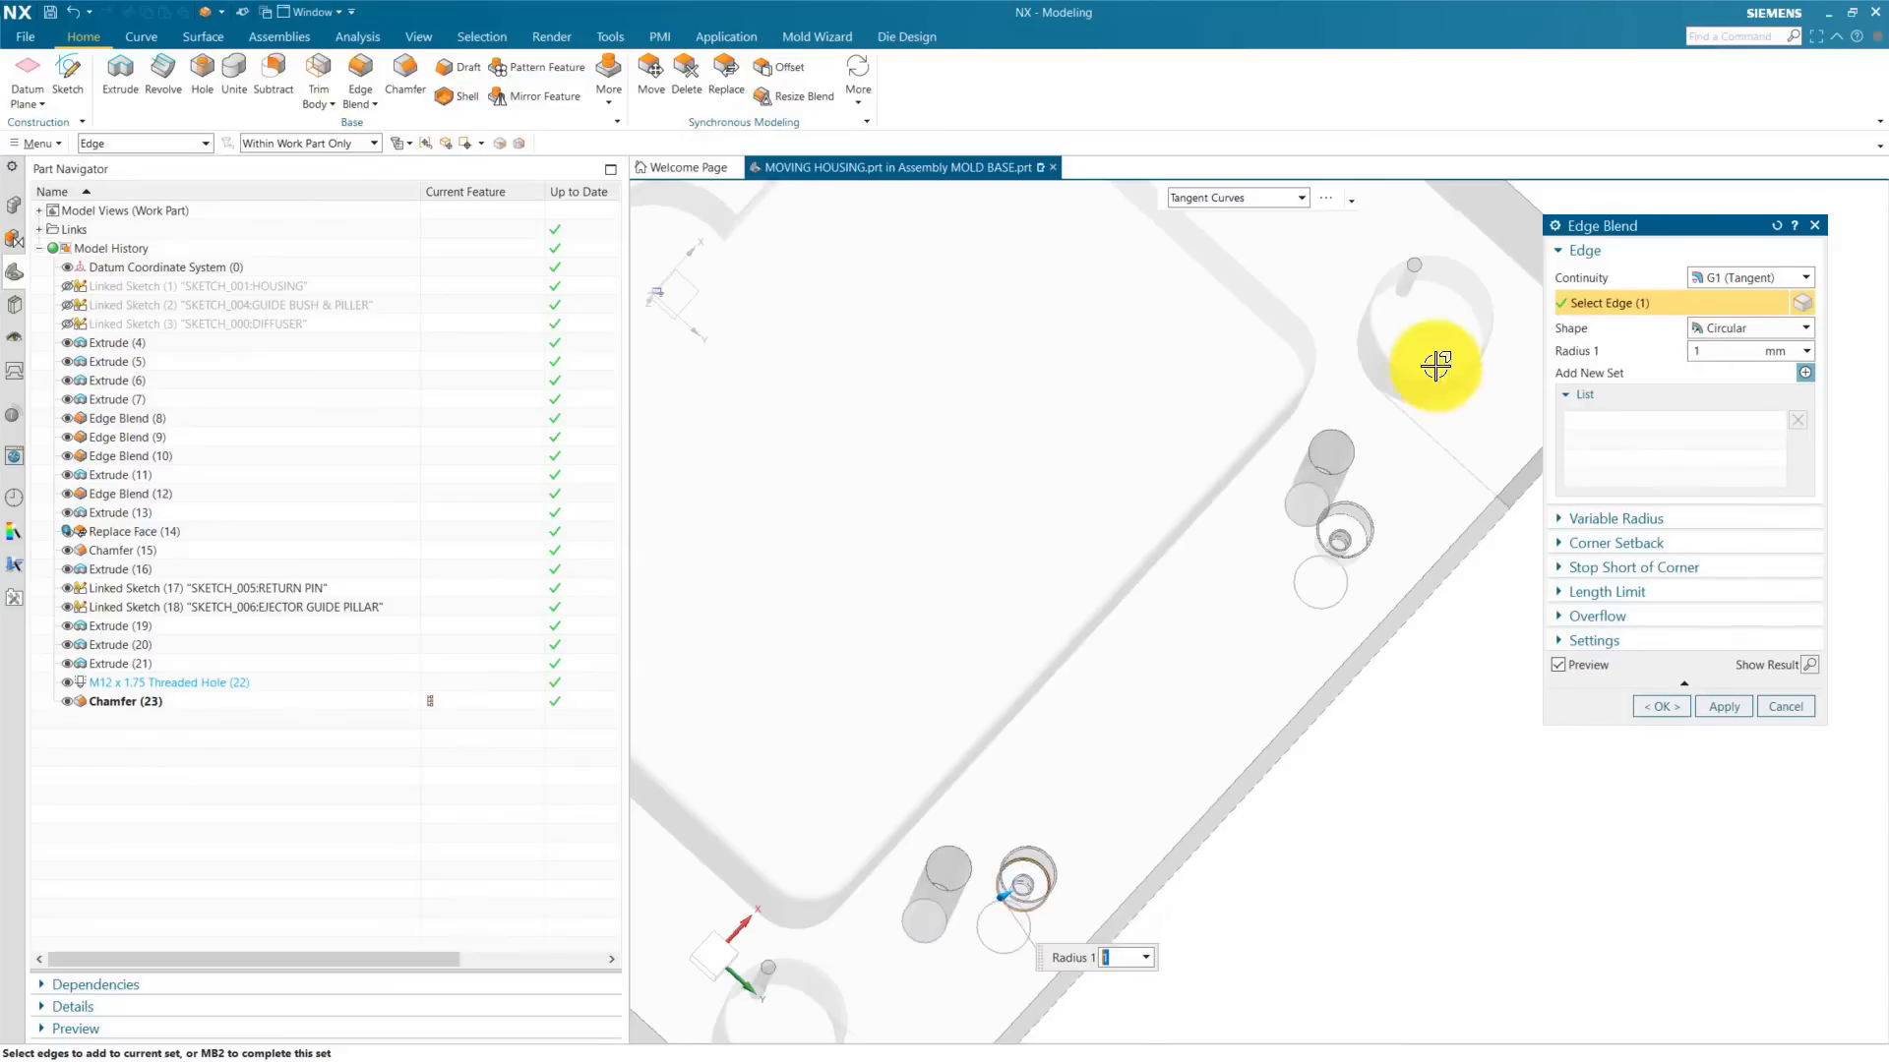
scroll(1367, 471, "up", 4)
left_click(1240, 847)
scroll(1429, 927, "down", 5)
scroll(889, 636, "up", 6)
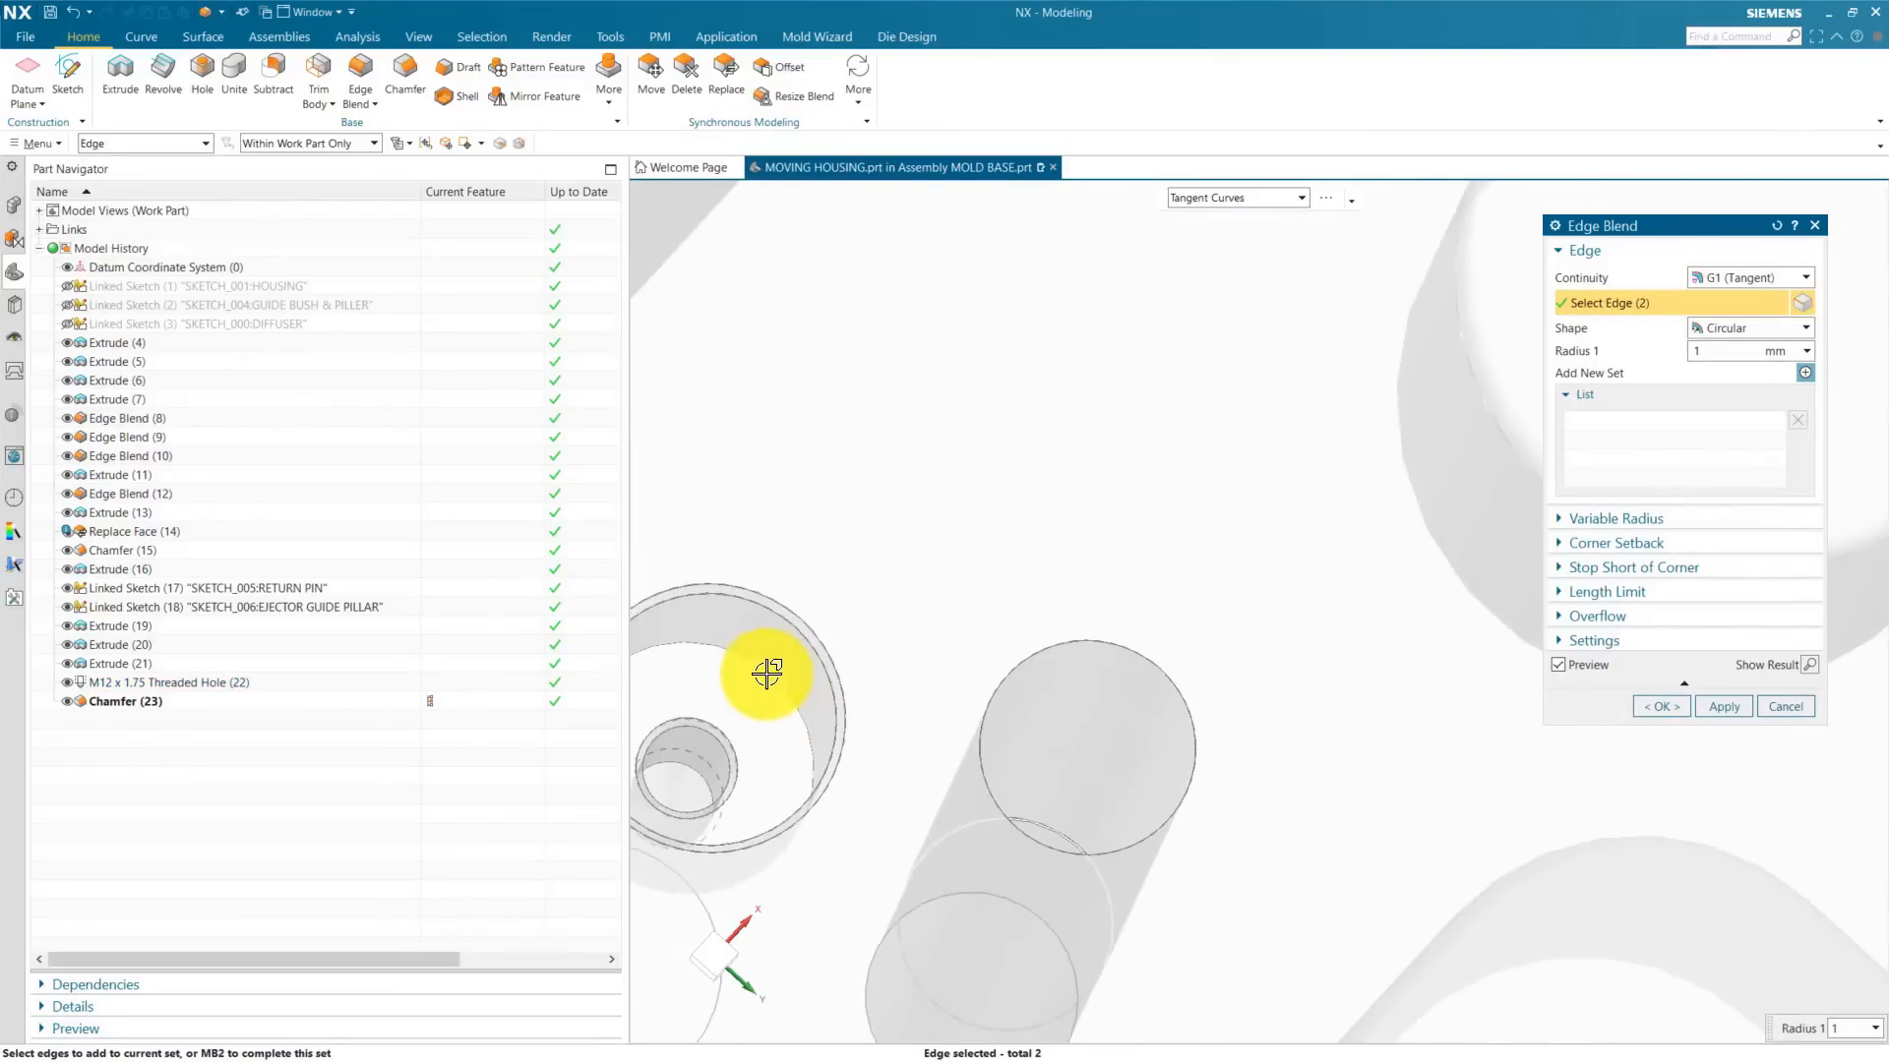
scroll(1248, 556, "down", 5)
scroll(885, 805, "up", 6)
left_click(885, 803)
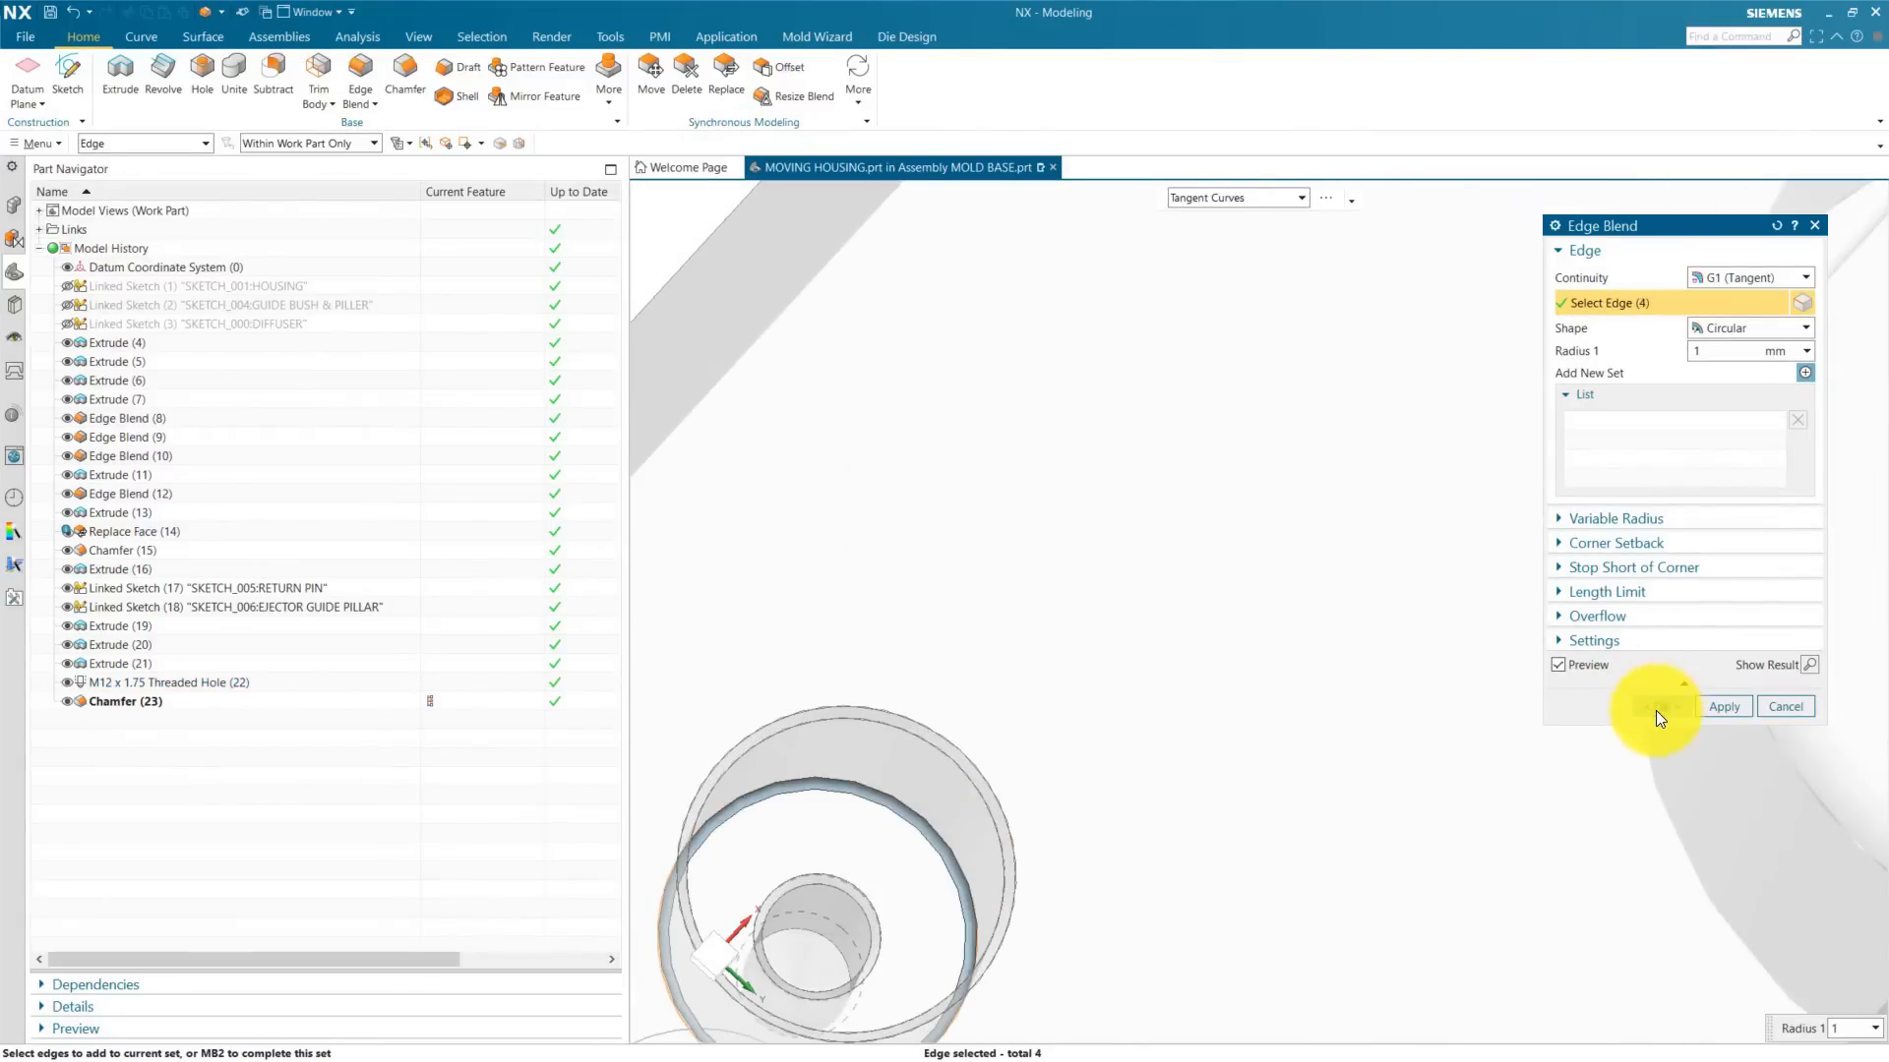
left_click(1658, 706)
Step: Hide the linked return pin and ejector guide pillar sketches
scroll(1168, 569, "down", 6)
middle_click_drag(921, 462, 81, 602)
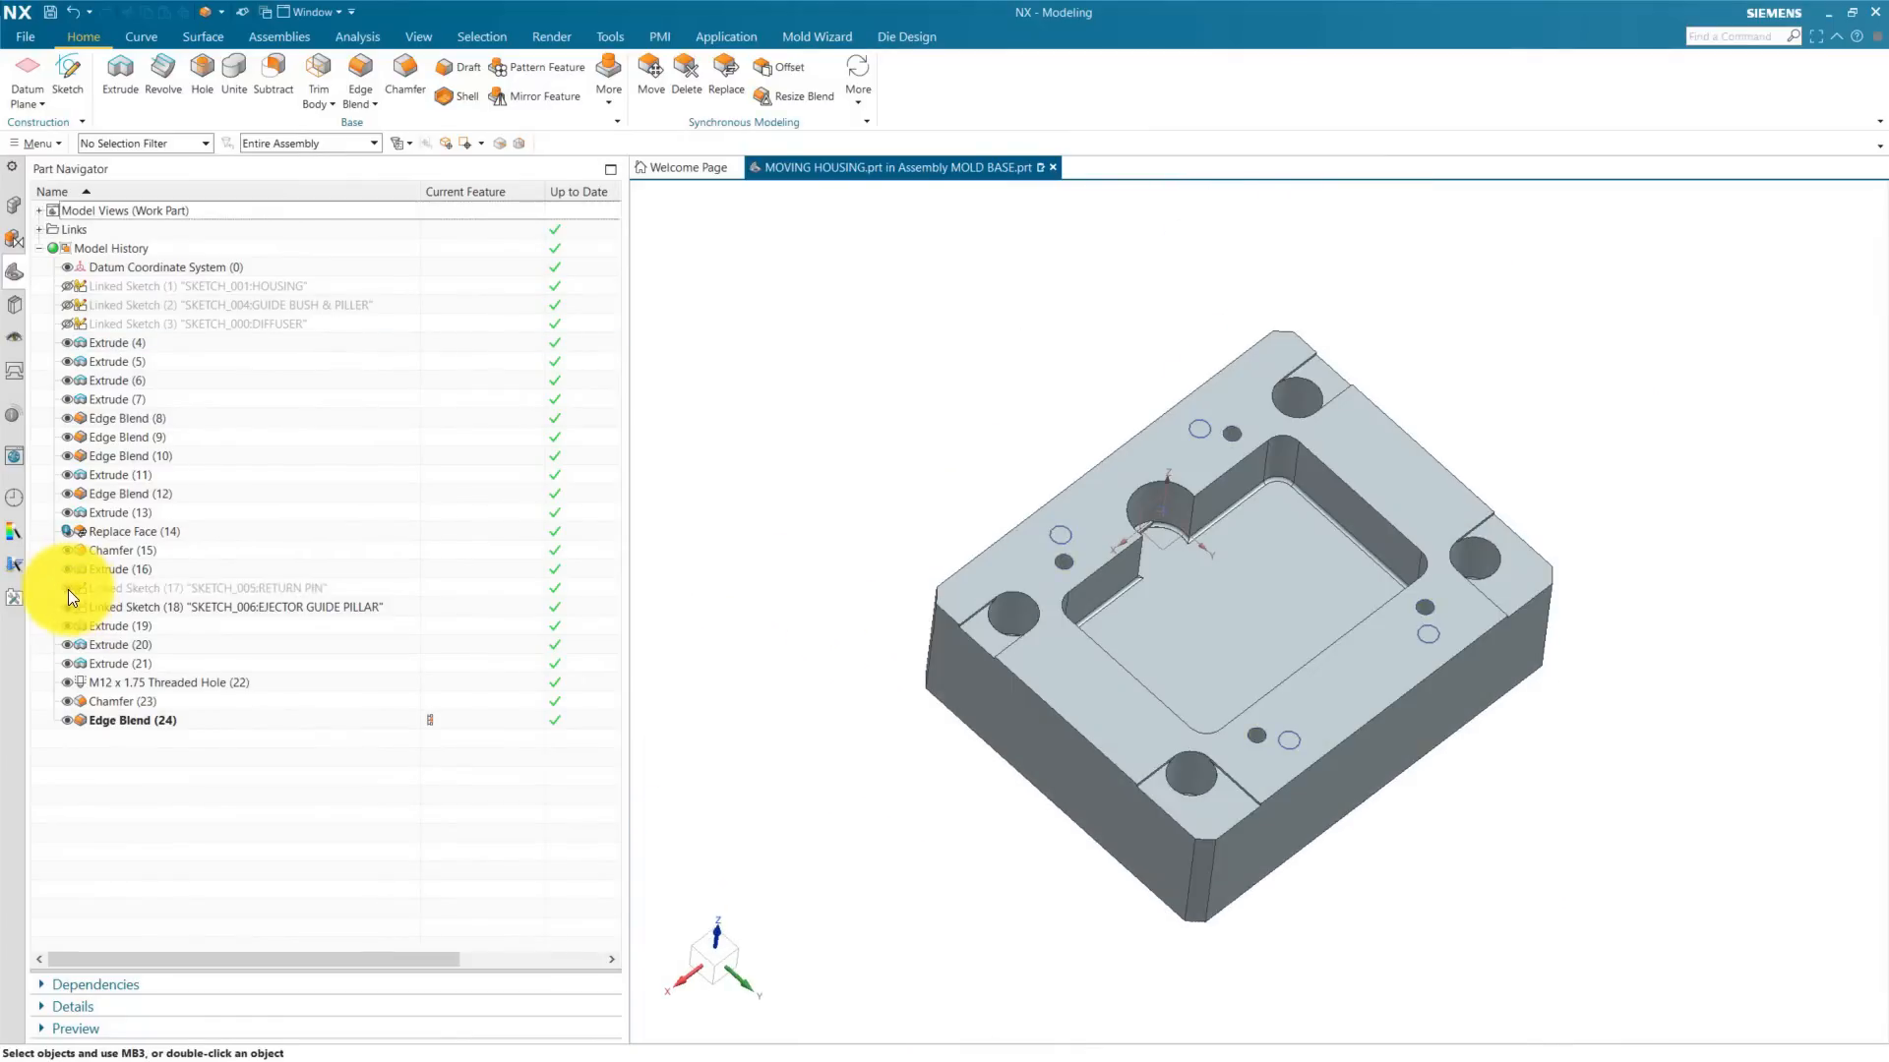
left_click(67, 604)
Step: Edit the object display of the plate's back face to make it highly translucent so the interior features show through
mouse_move(856, 514)
middle_mouse_down()
mouse_move(1268, 653)
mouse_move(1265, 679)
middle_mouse_up()
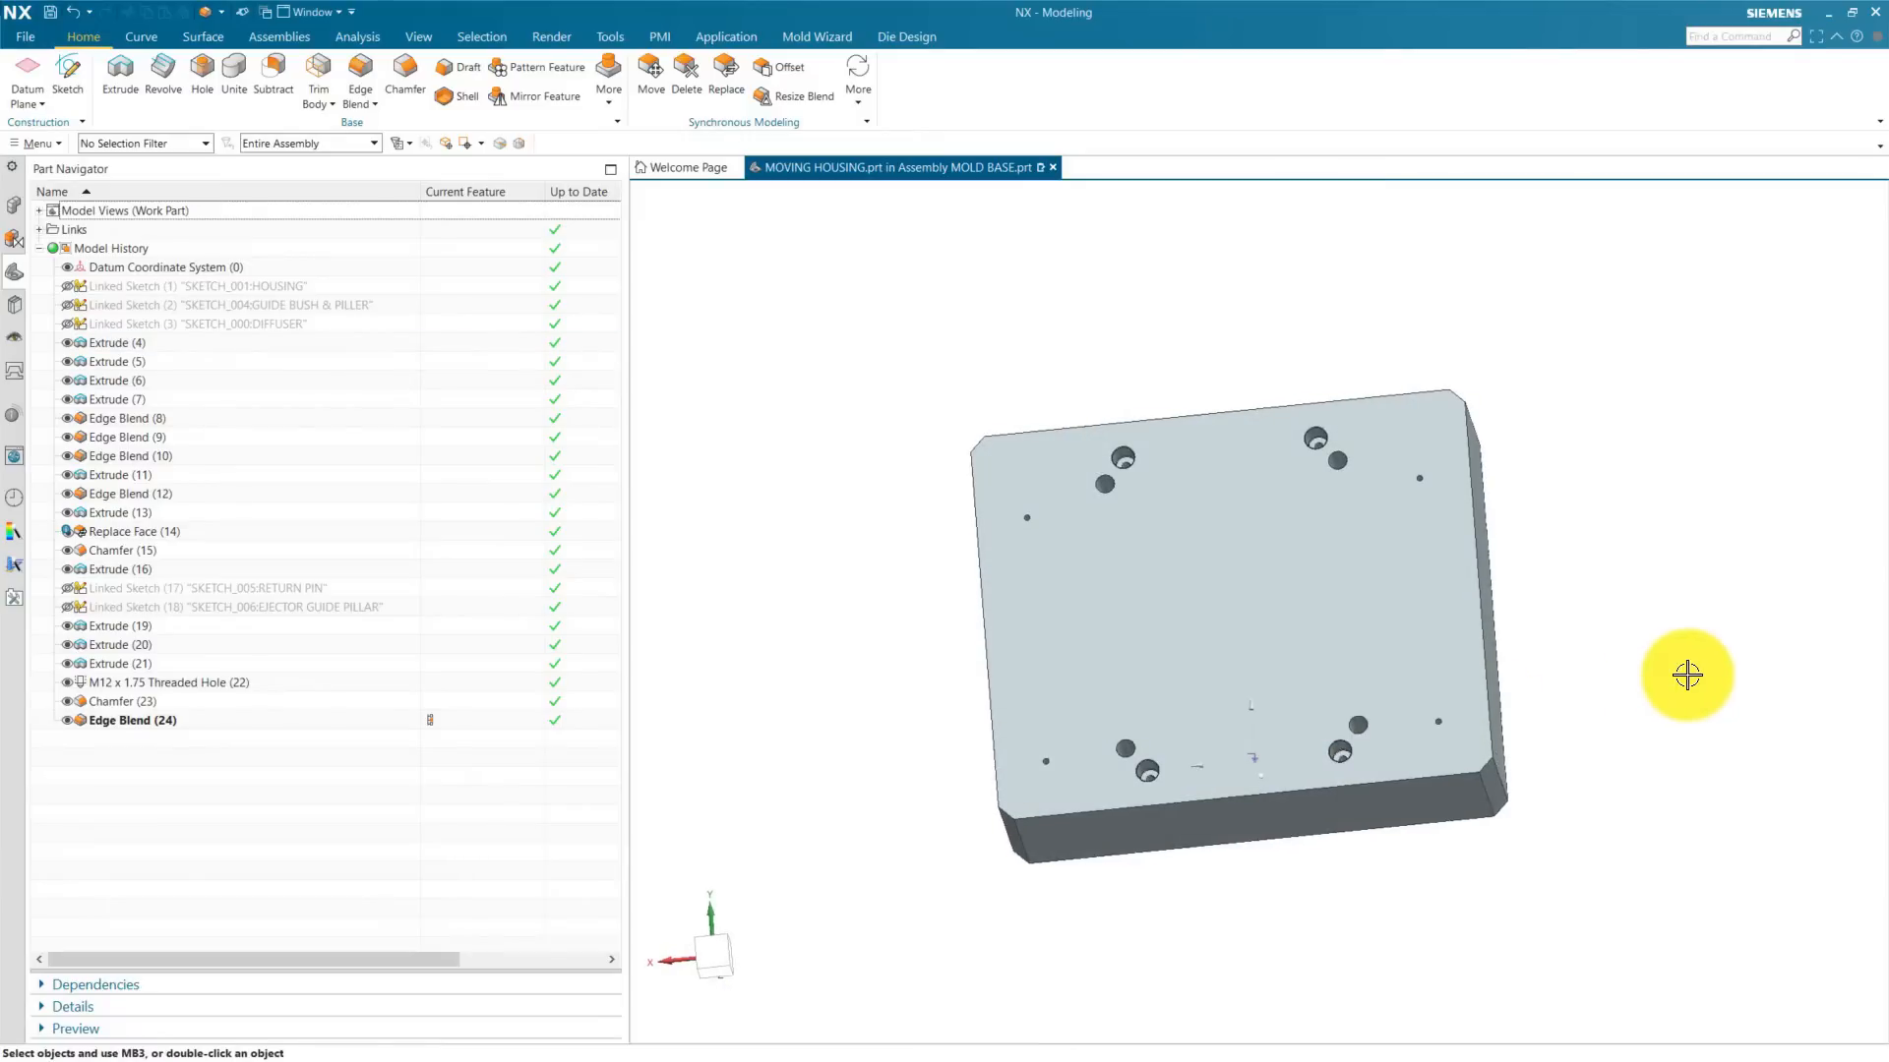
key("ctrl+j")
left_click(1809, 418)
left_click(1591, 316)
left_click(1381, 592)
left_click(1661, 438)
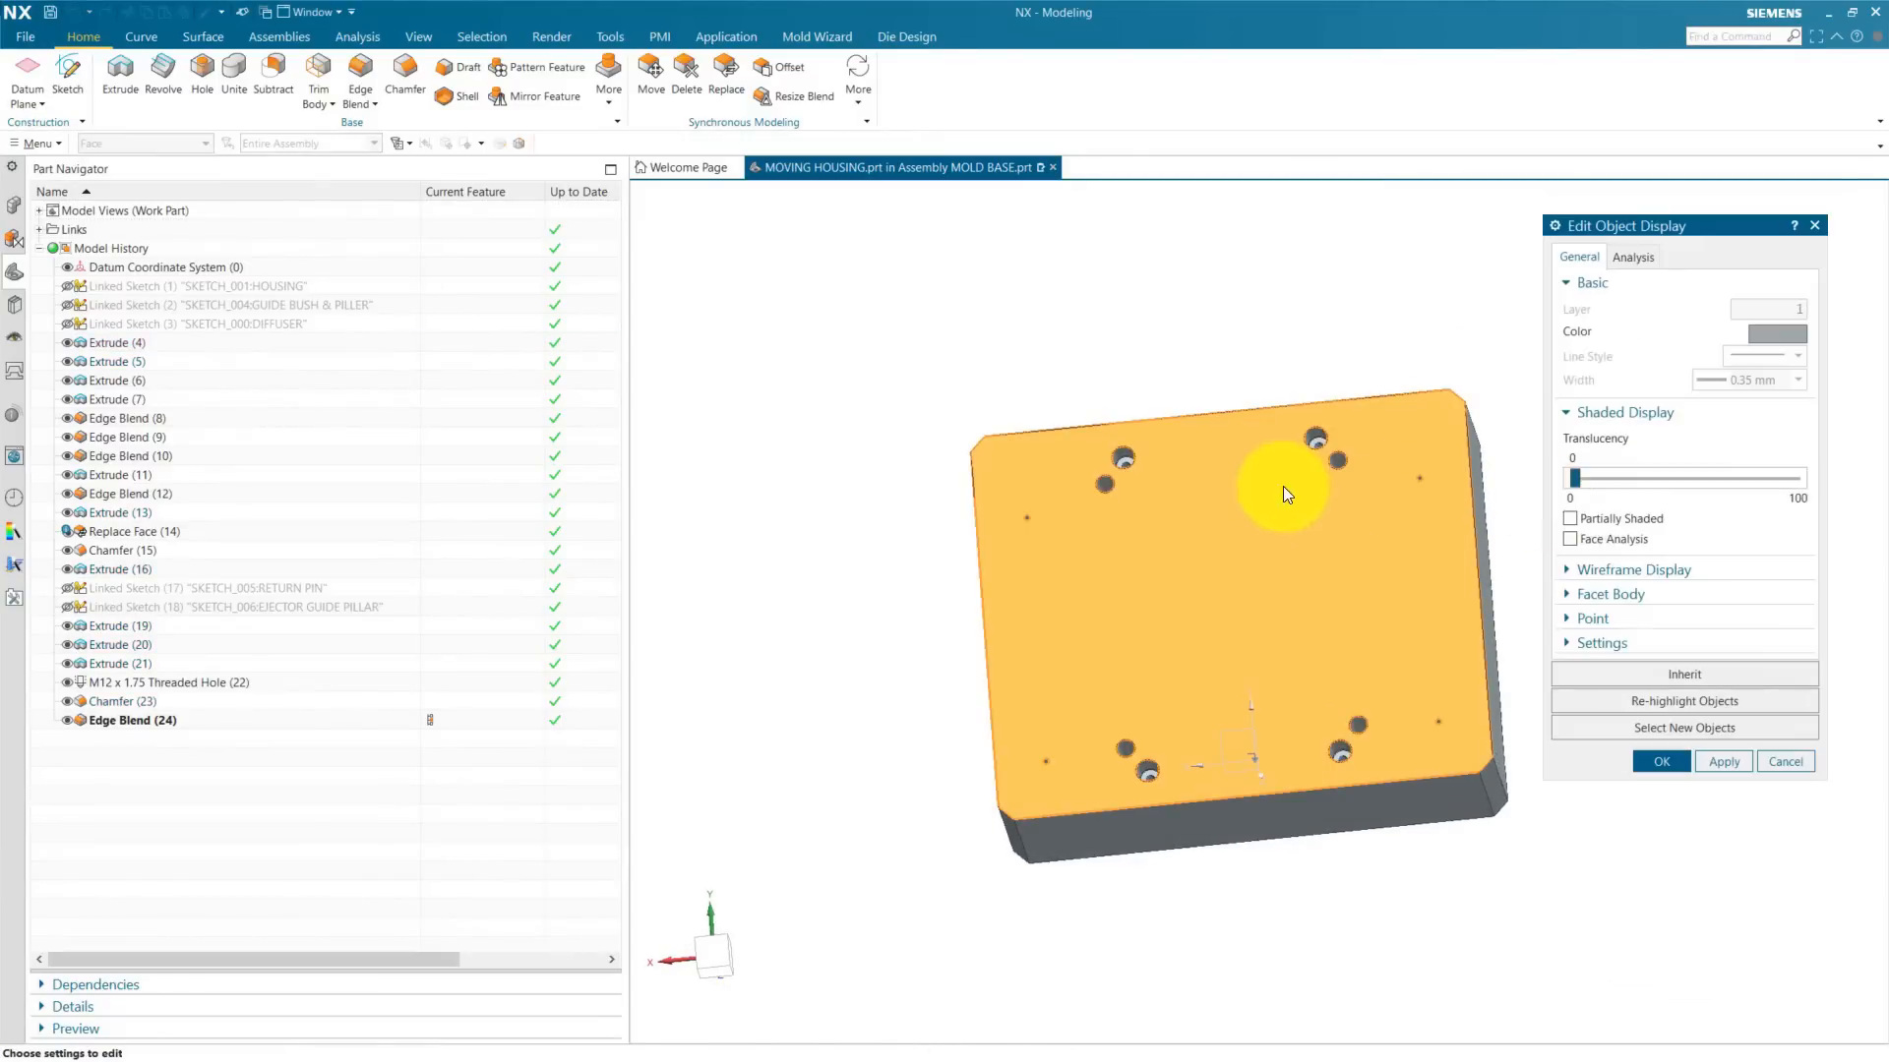
left_click_drag(1578, 482, 1759, 487)
left_click(1684, 762)
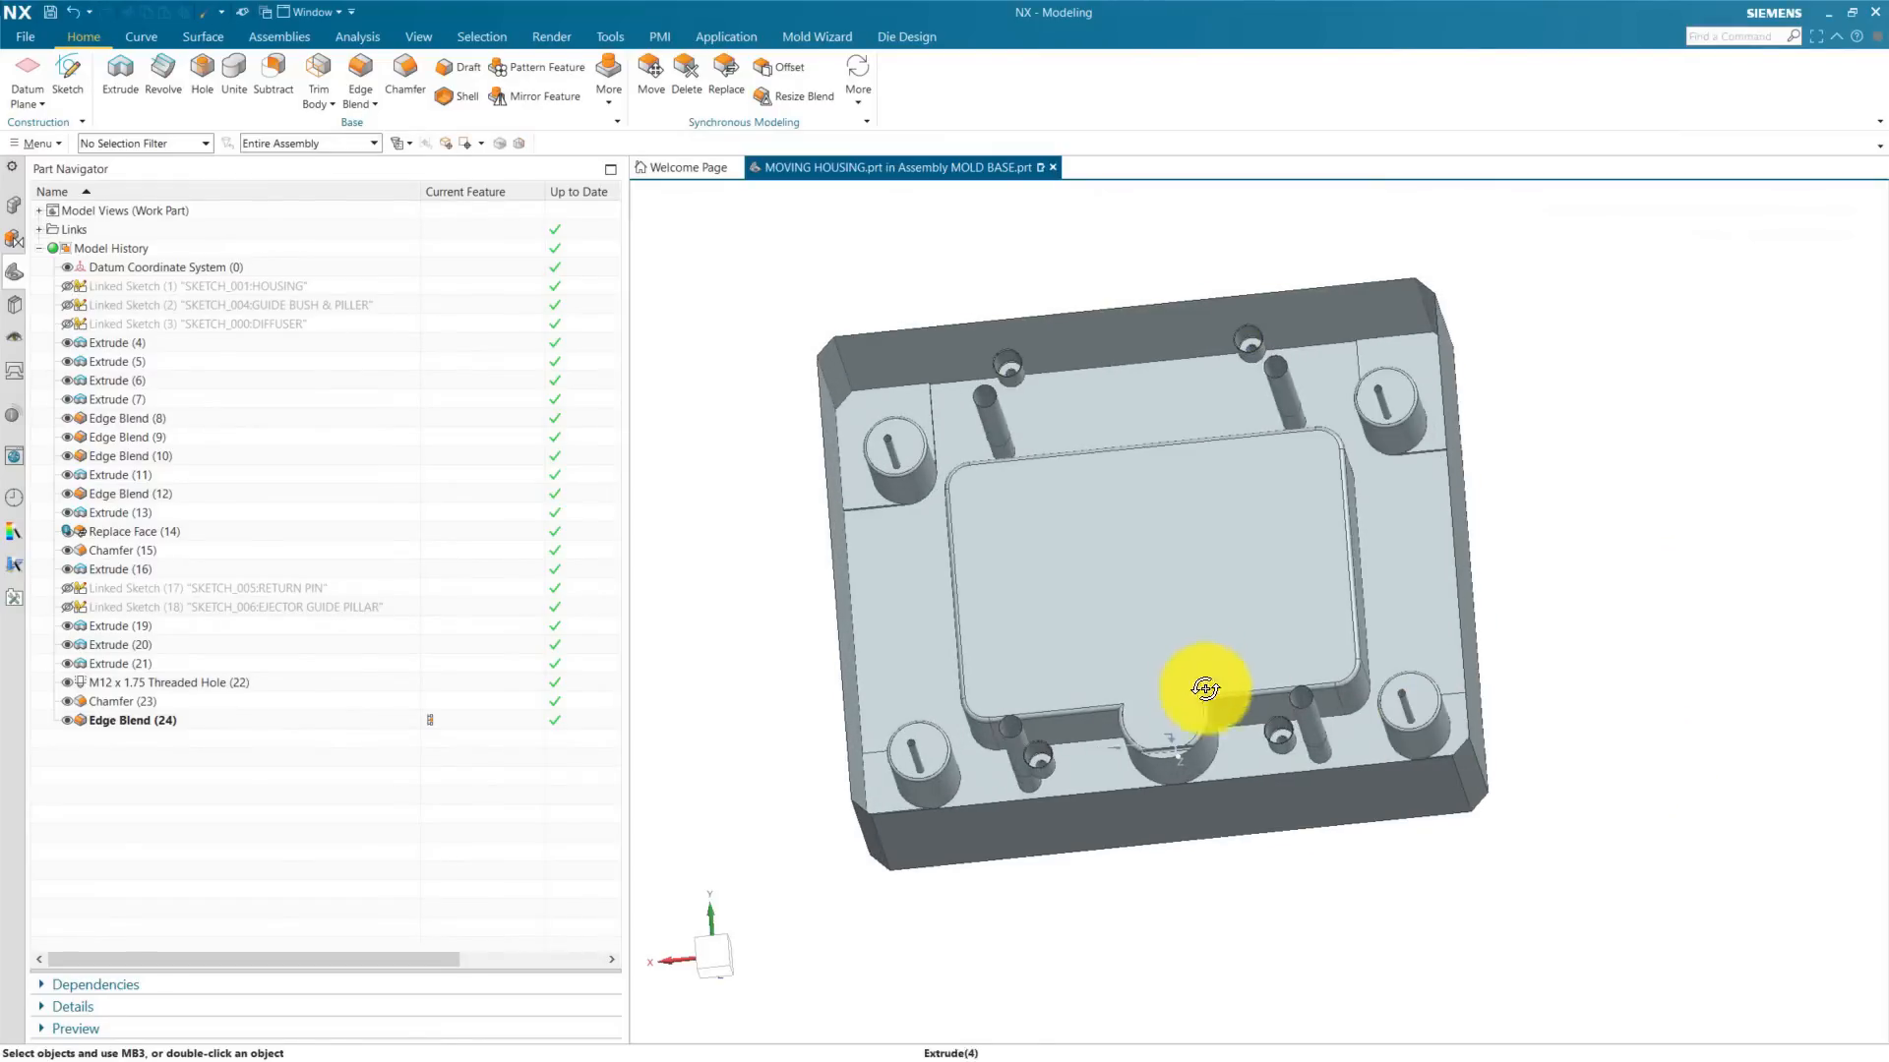
Step: Start a sketch on the plate's long outer side face opposite the sprue recess, with a horizontal reference and the work part origin
middle_click_drag(1201, 800, 1438, 567)
middle_click_drag(1437, 489, 1247, 495)
middle_click_drag(1004, 393, 1243, 835)
scroll(1105, 622, "down", 1)
left_click(68, 77)
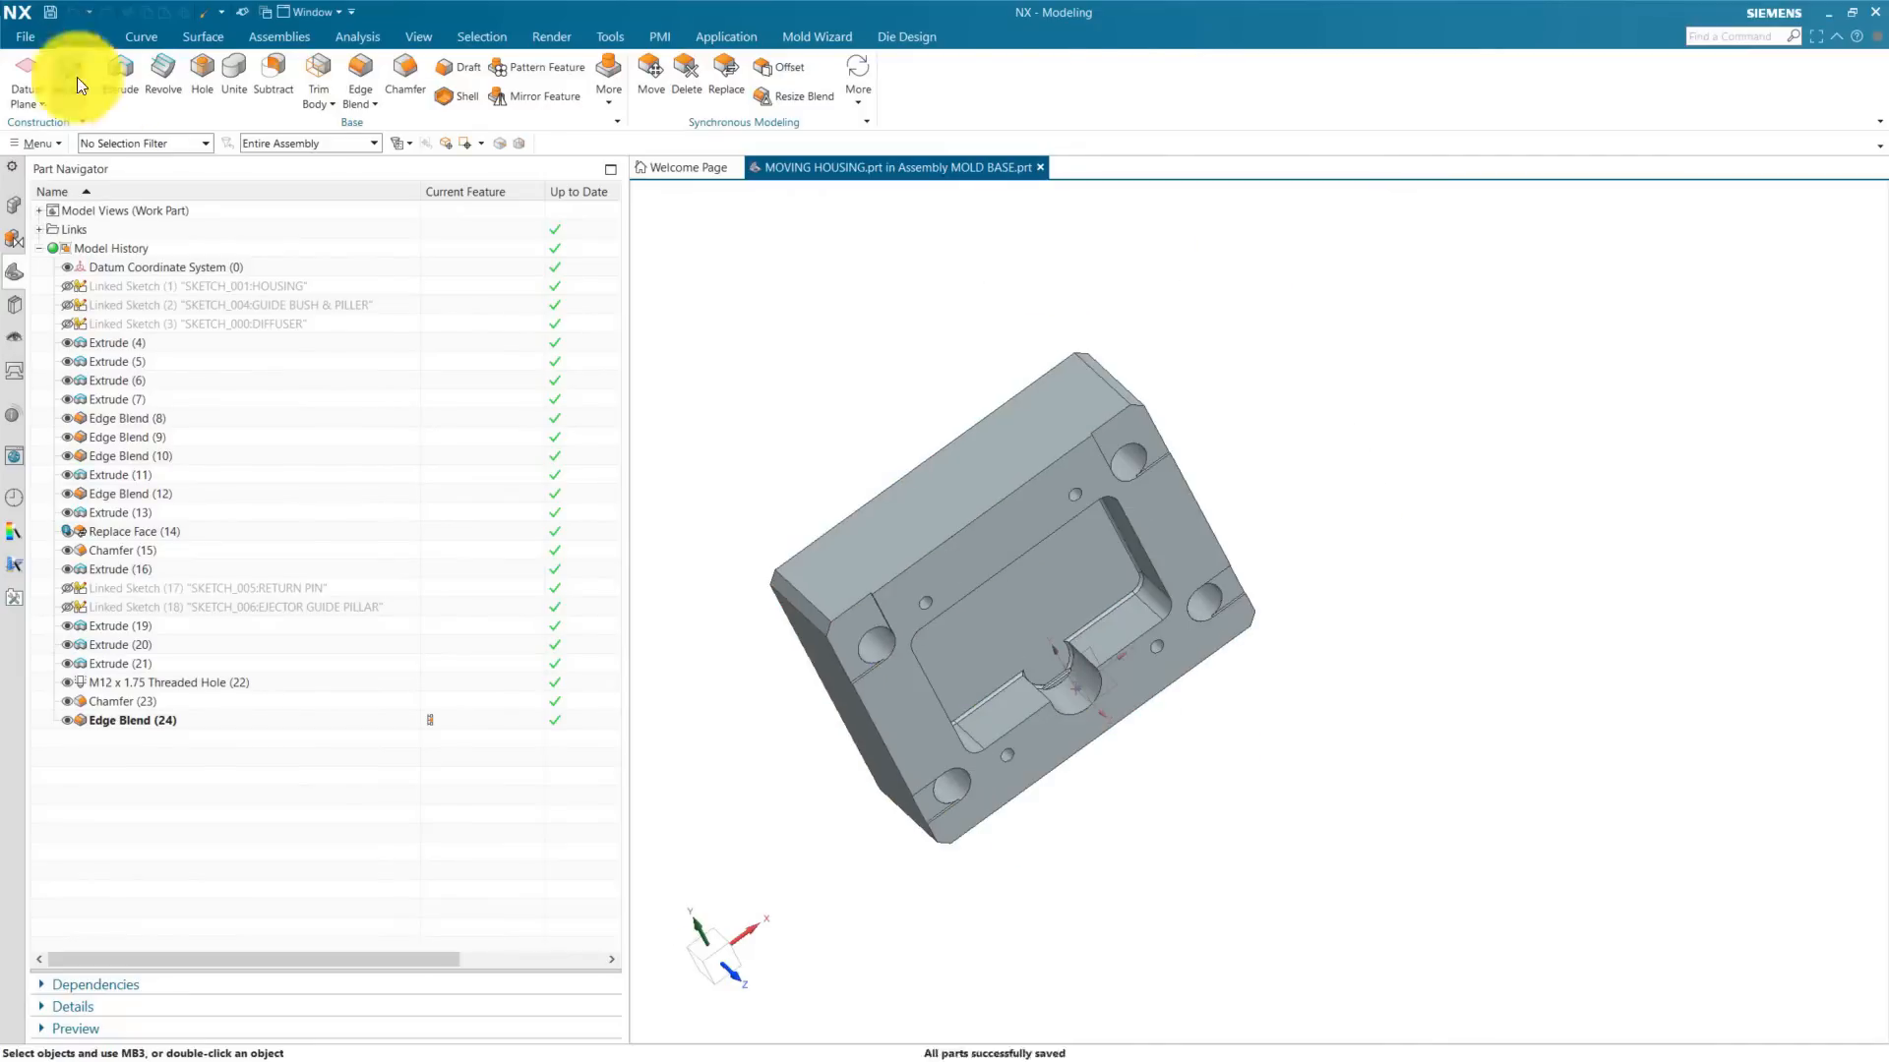
left_click(977, 463)
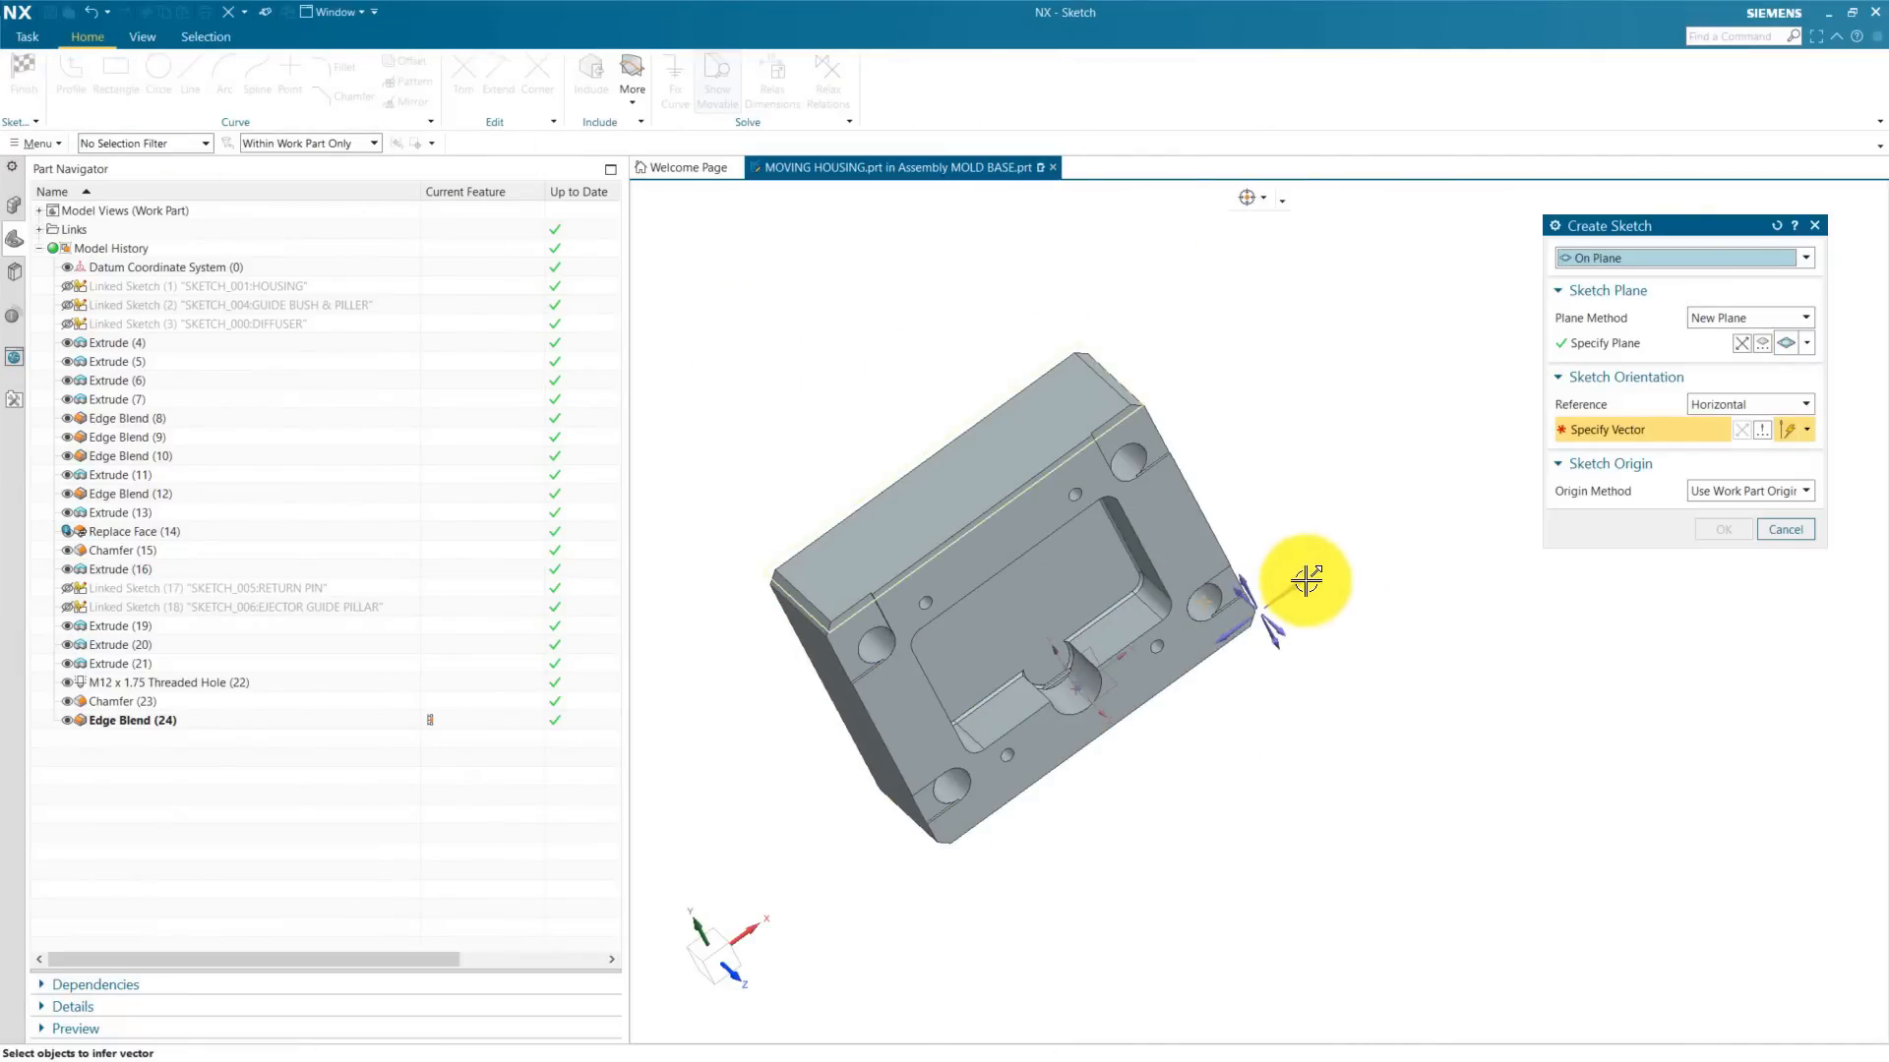
left_click(1716, 529)
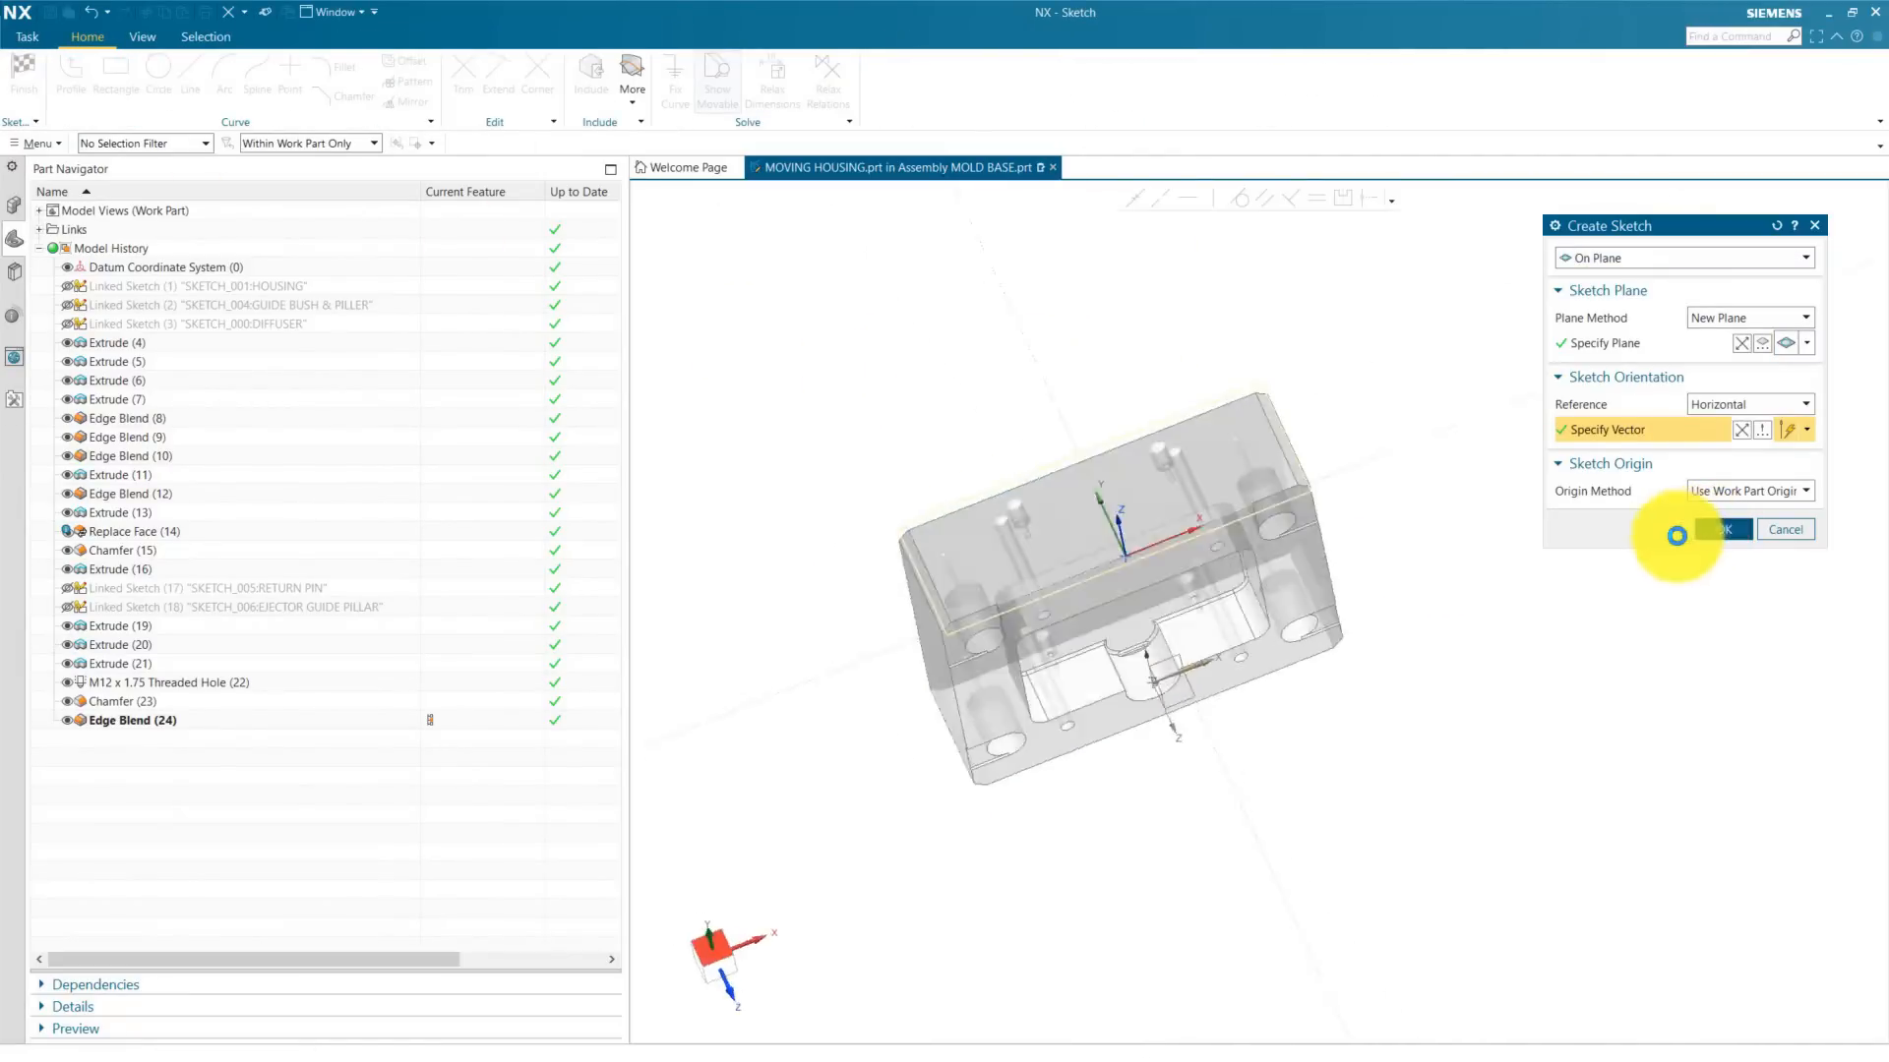
Step: Sketch two circles at the same height on either side of the side face's vertical centreline, one about 104 mm in diameter
scroll(1348, 563, "up", 4)
left_click(158, 69)
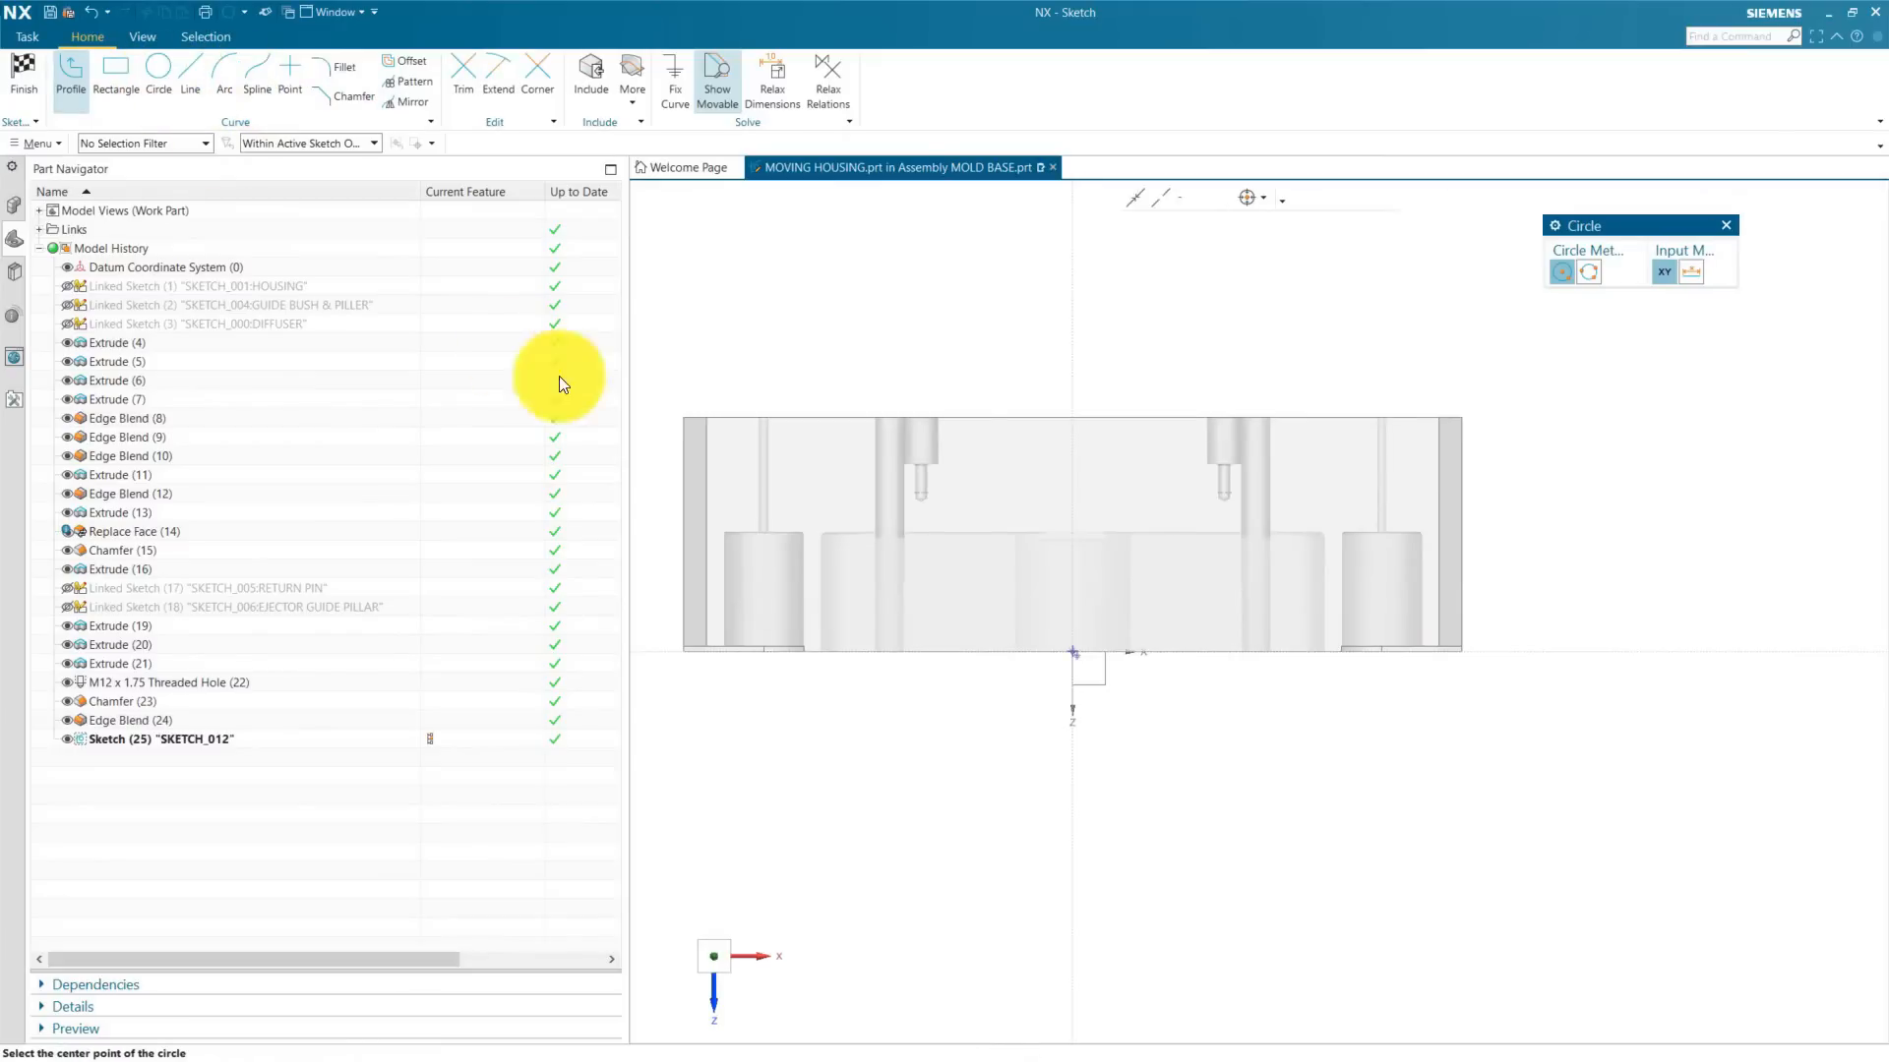
left_click(828, 516)
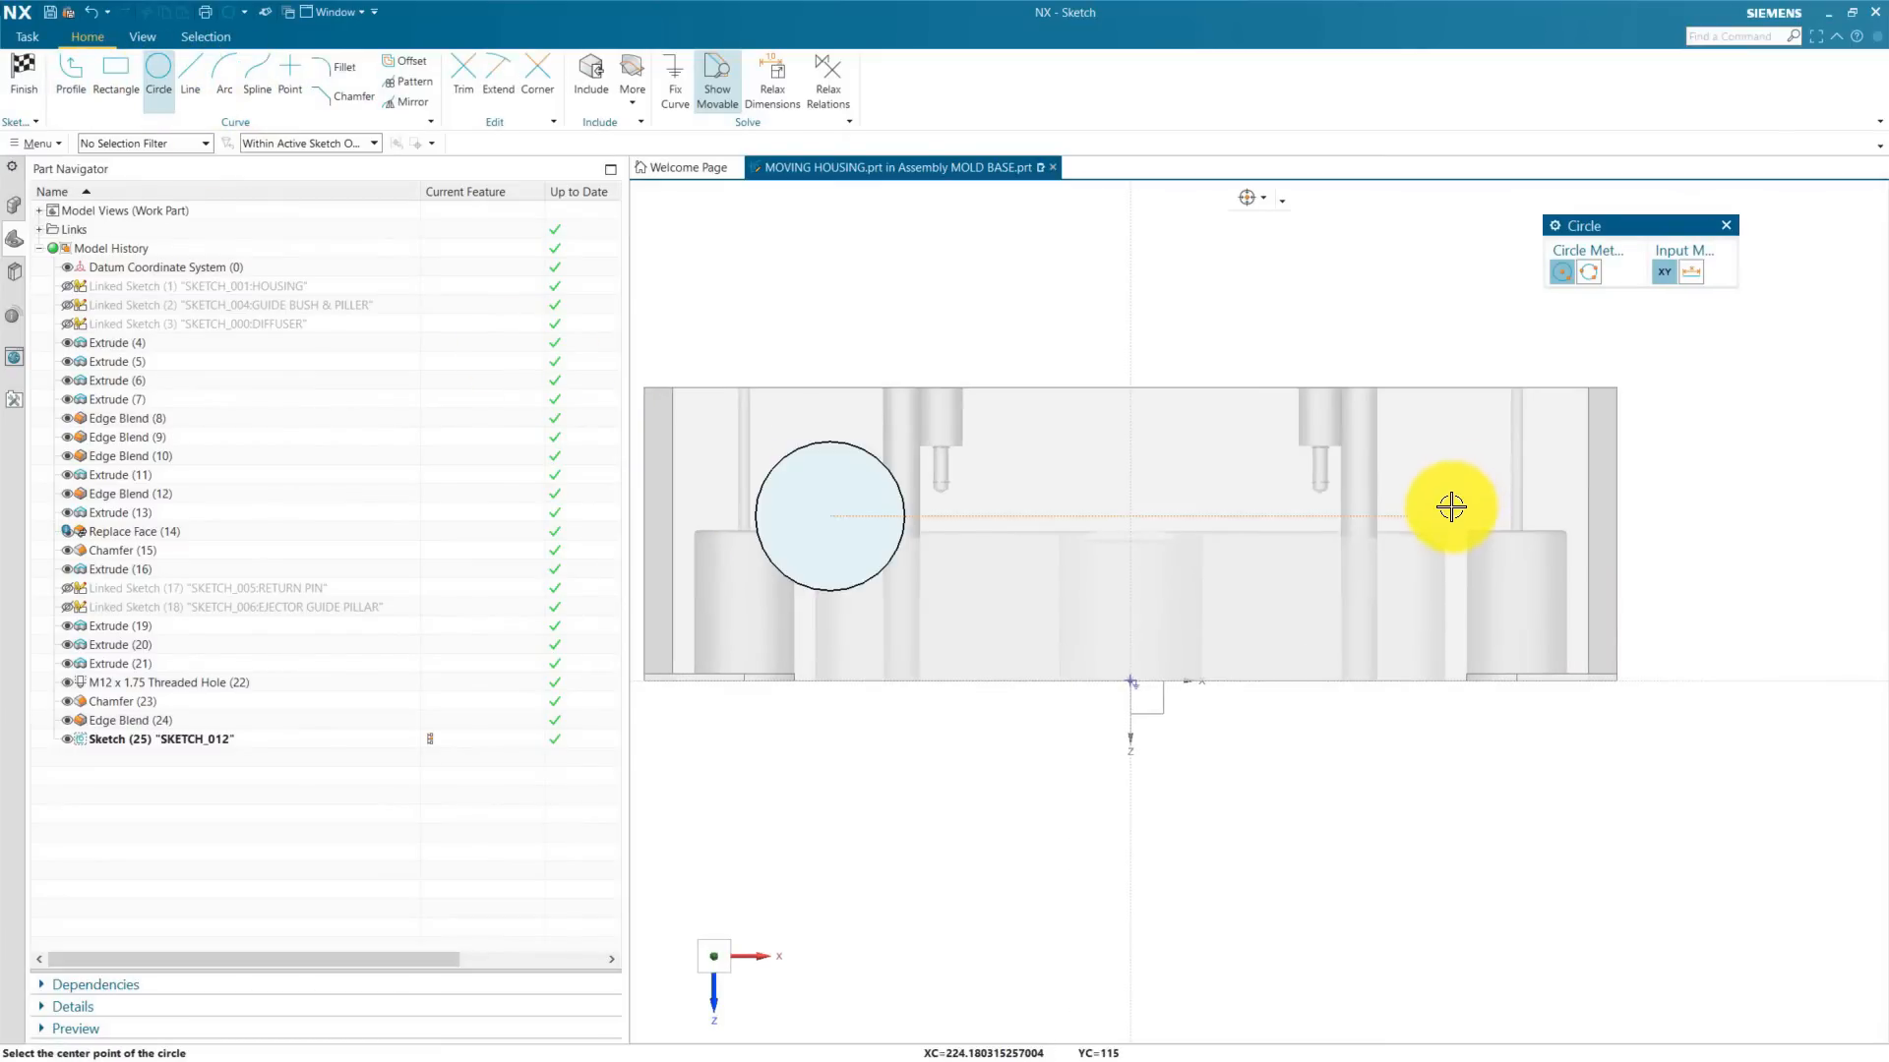
left_click(1451, 507)
left_click(1384, 579)
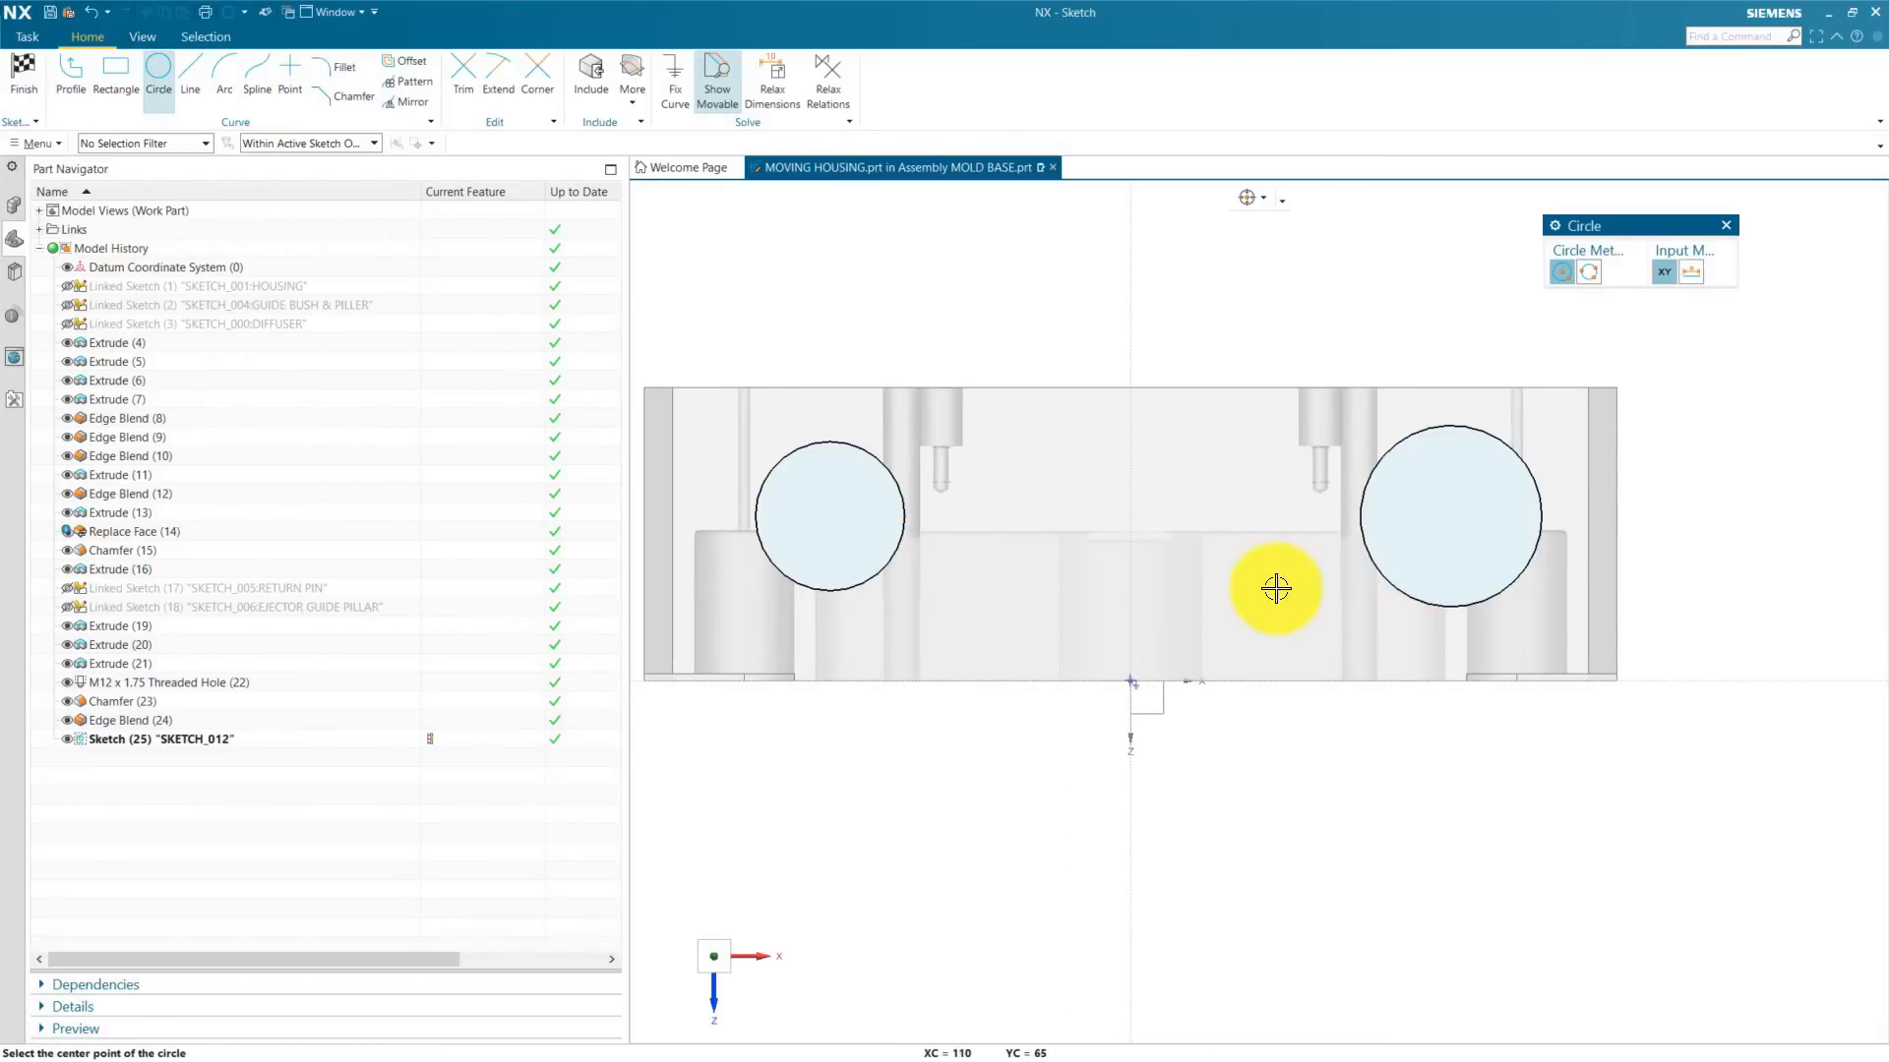
key("Escape")
scroll(1278, 590, "down", 2)
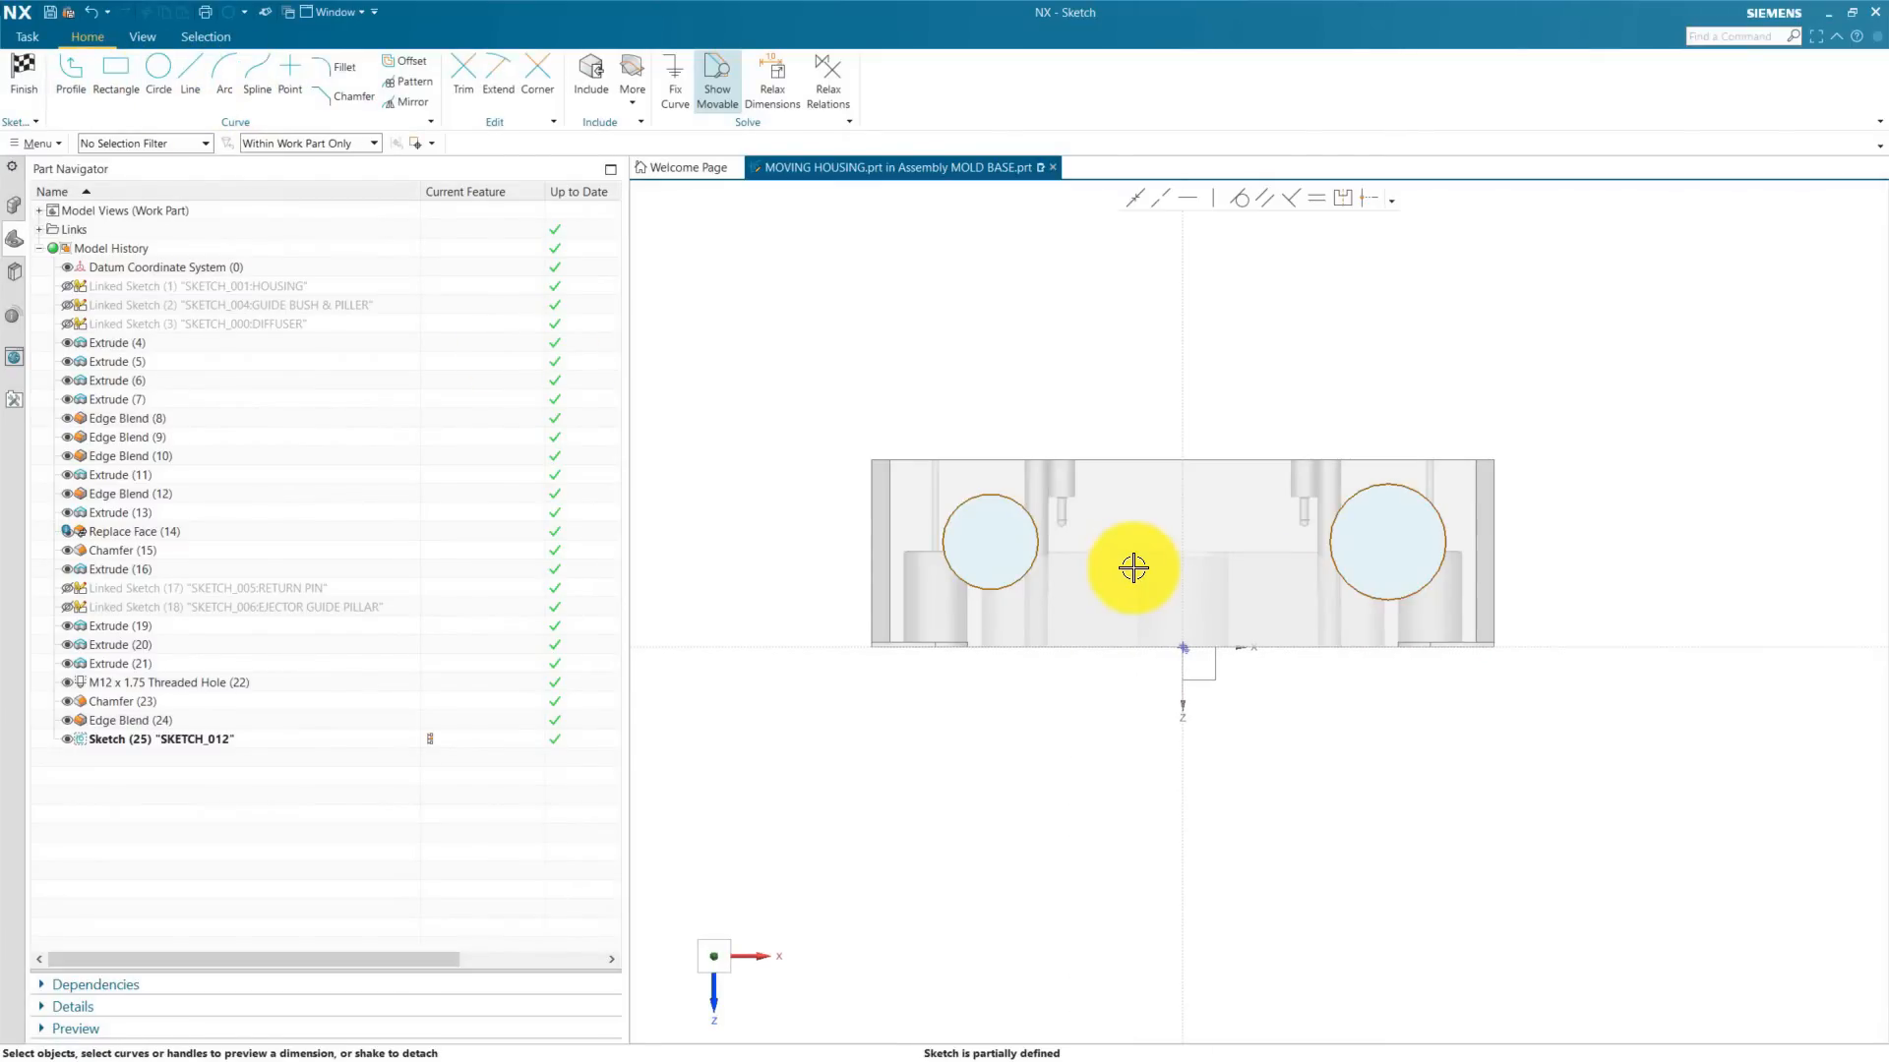
Step: Dimension the smaller circle's diameter to 76 mm, scale the entire sketch with it, and finish the sketch
left_click(1026, 502)
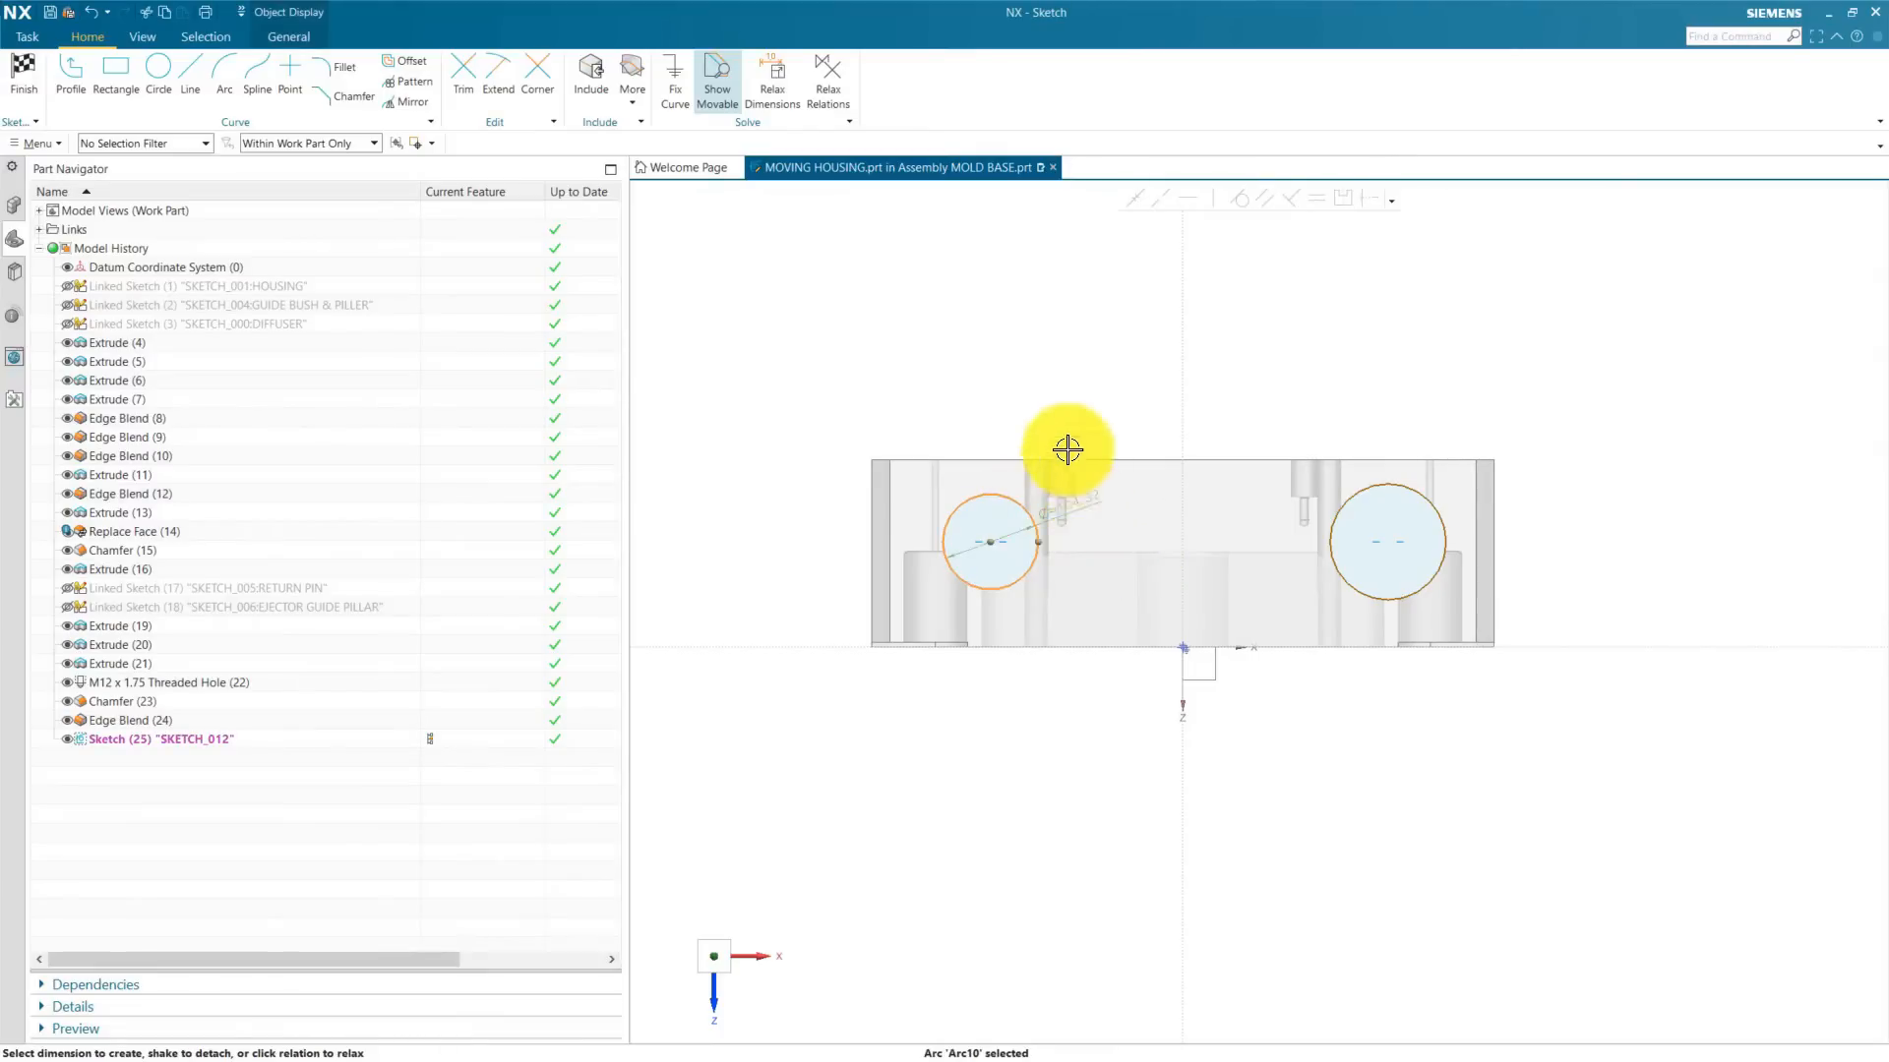
left_click(1008, 383)
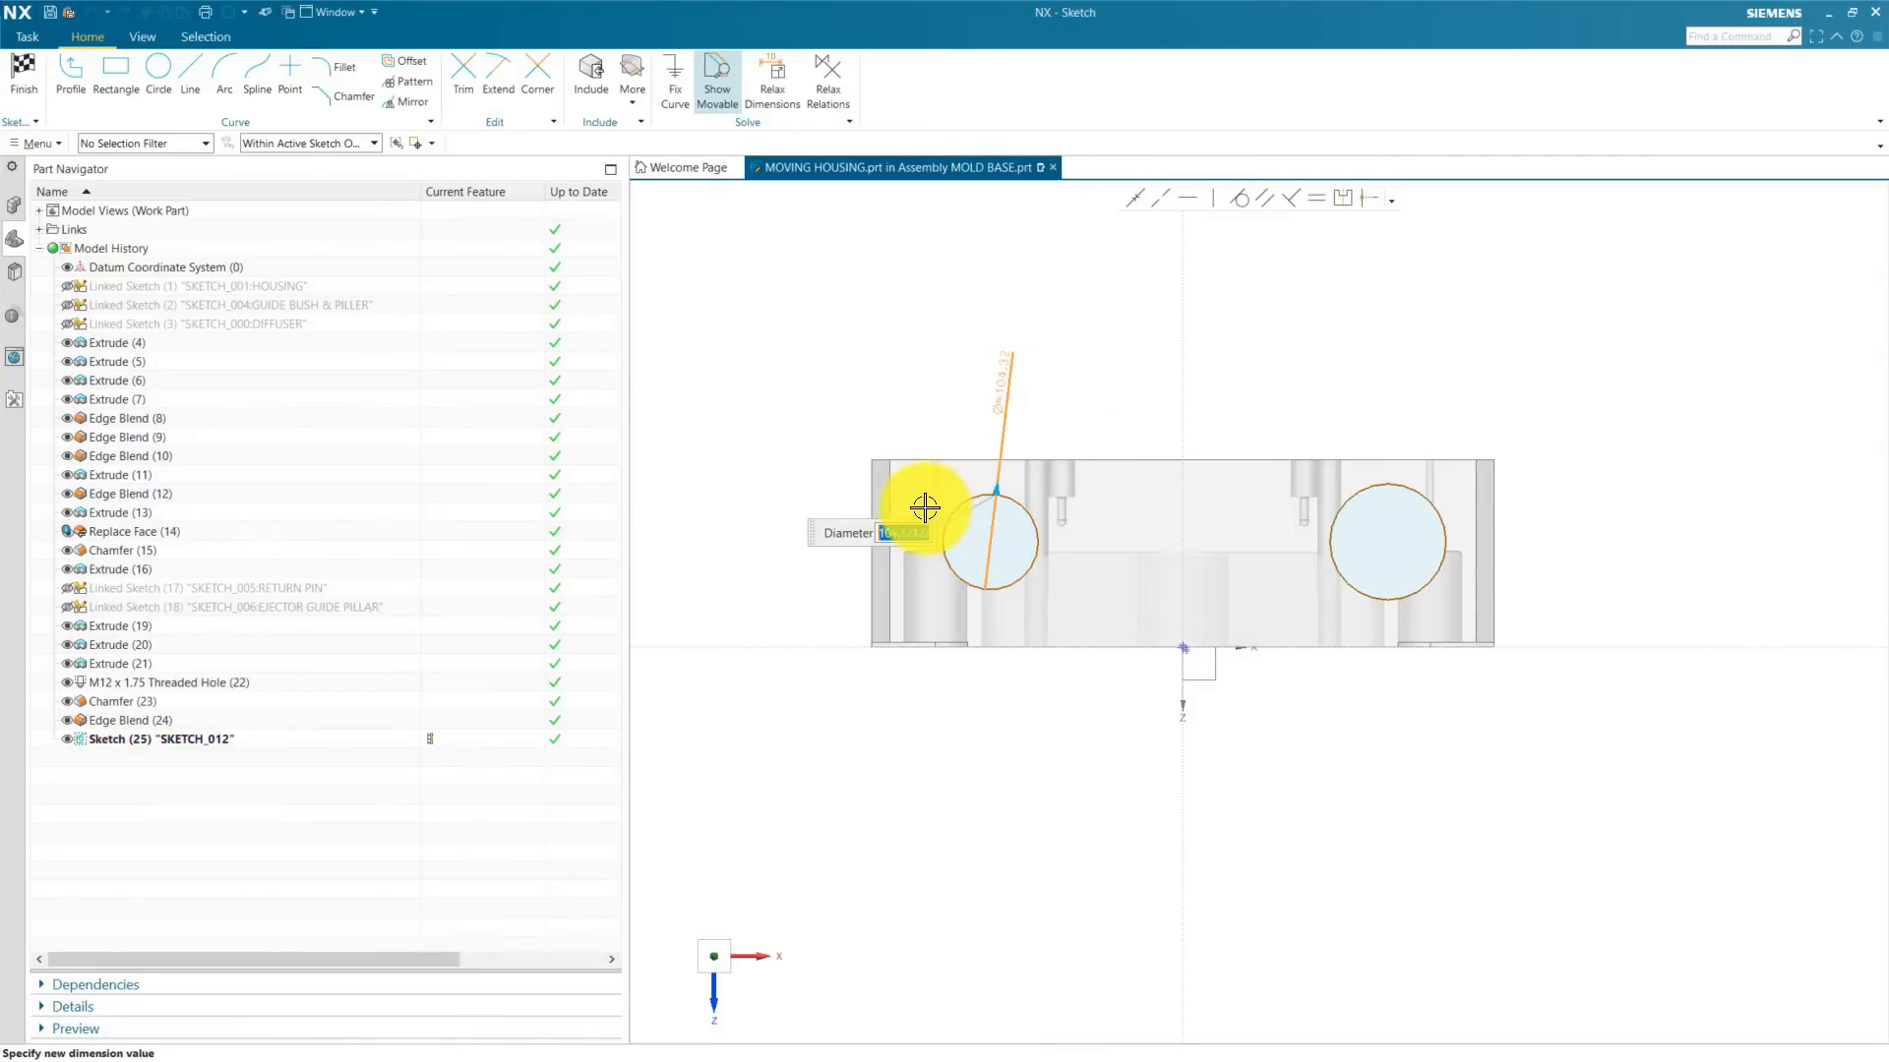
type("70")
key("Return")
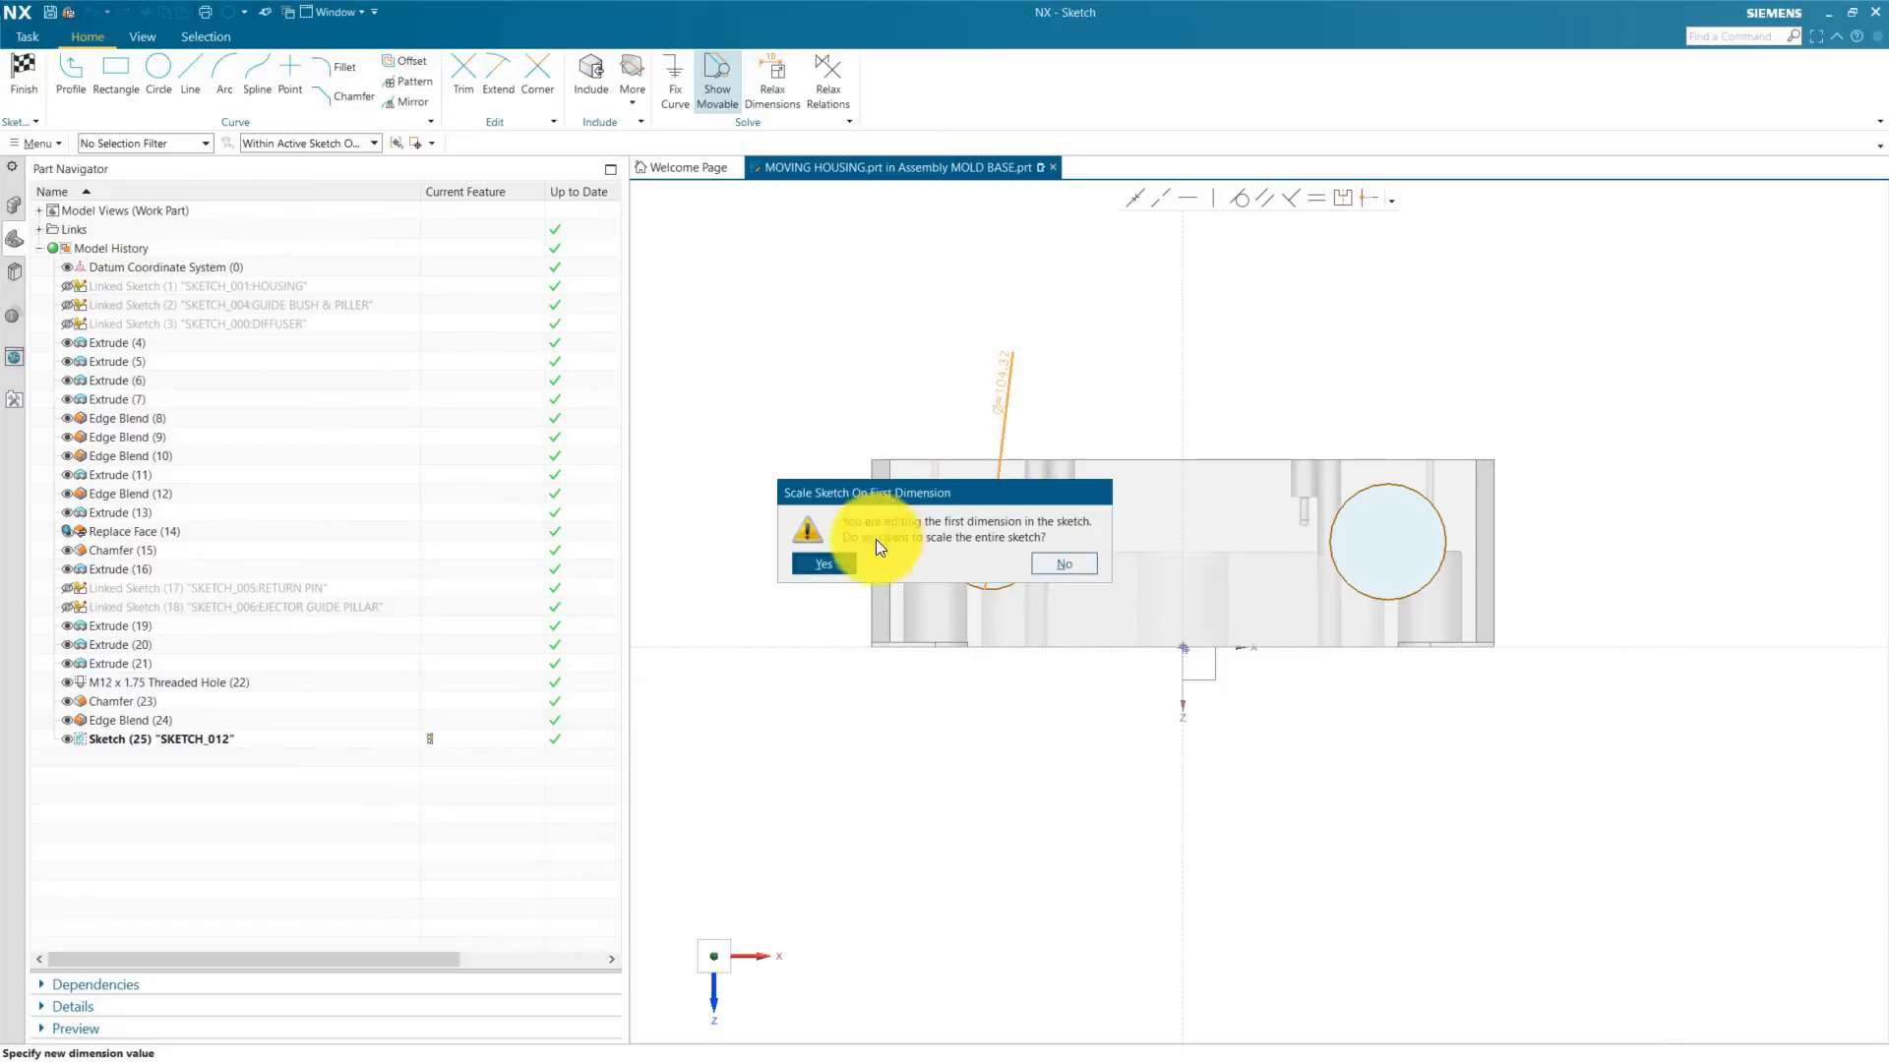
left_click(846, 558)
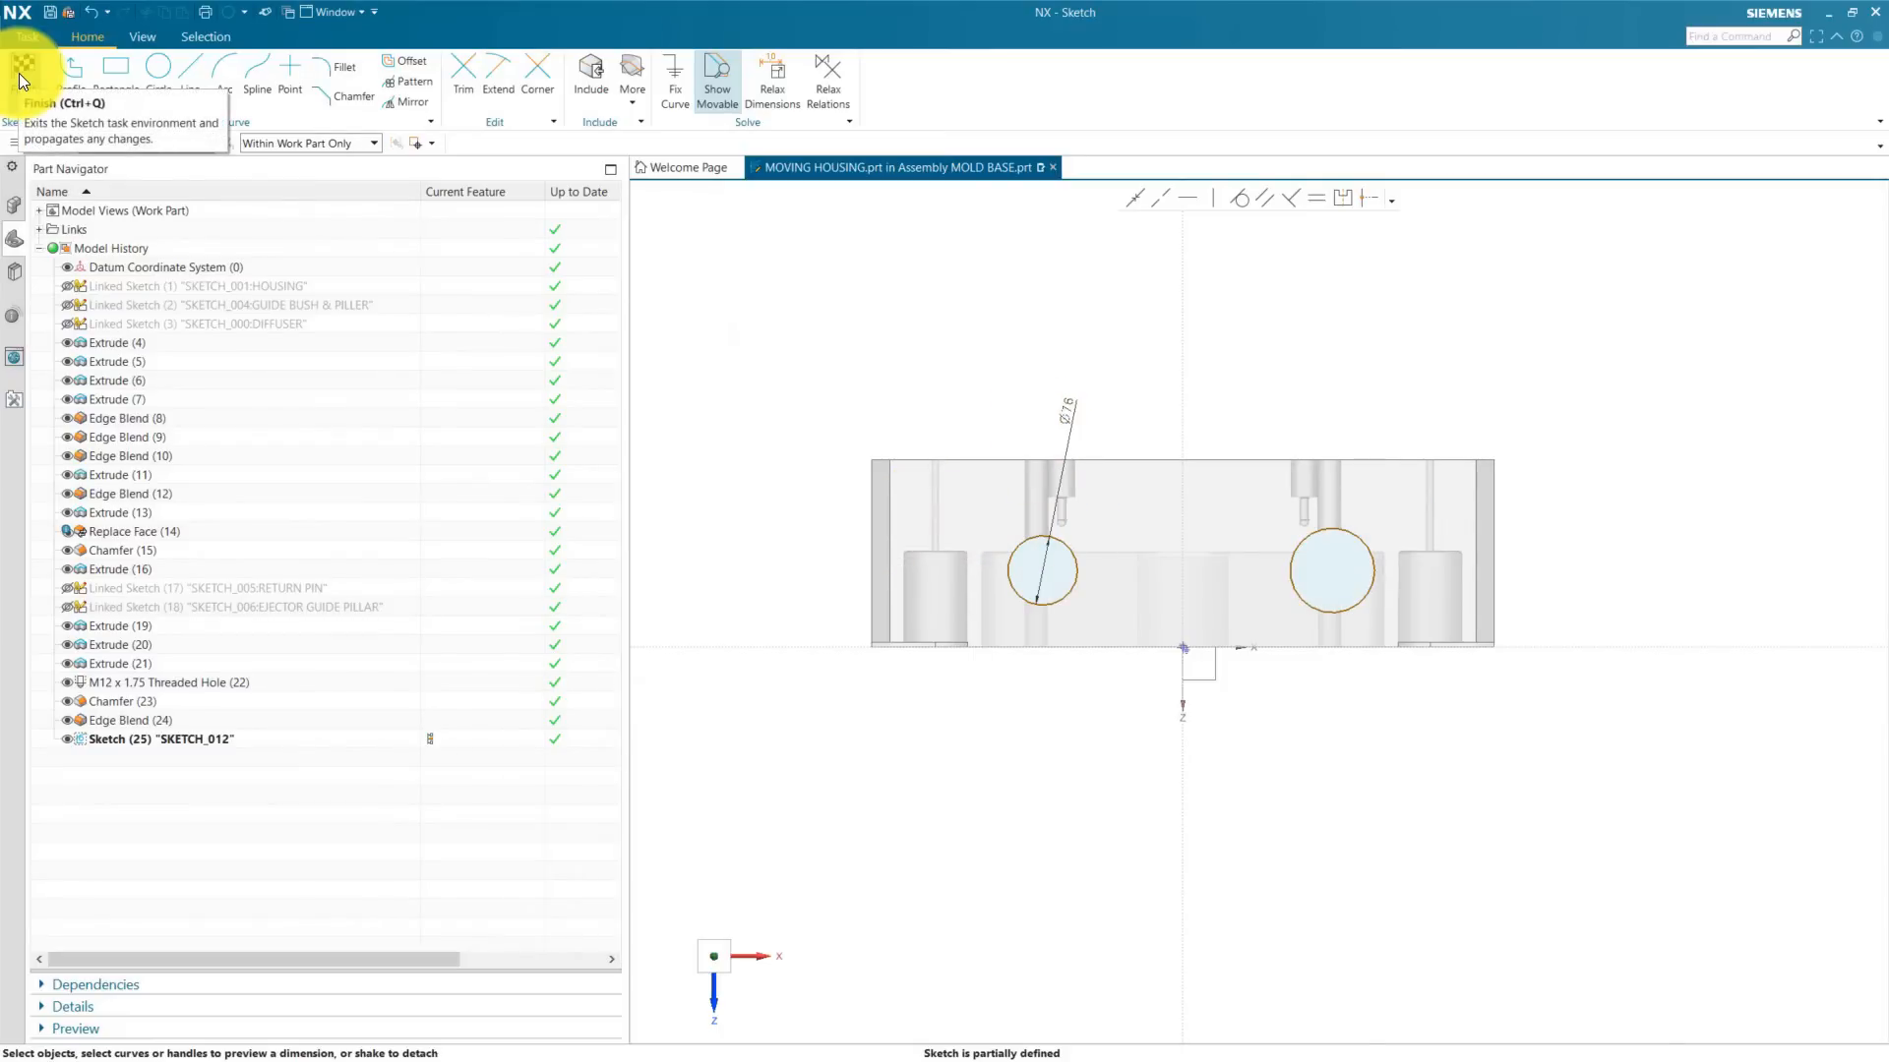
left_click(22, 71)
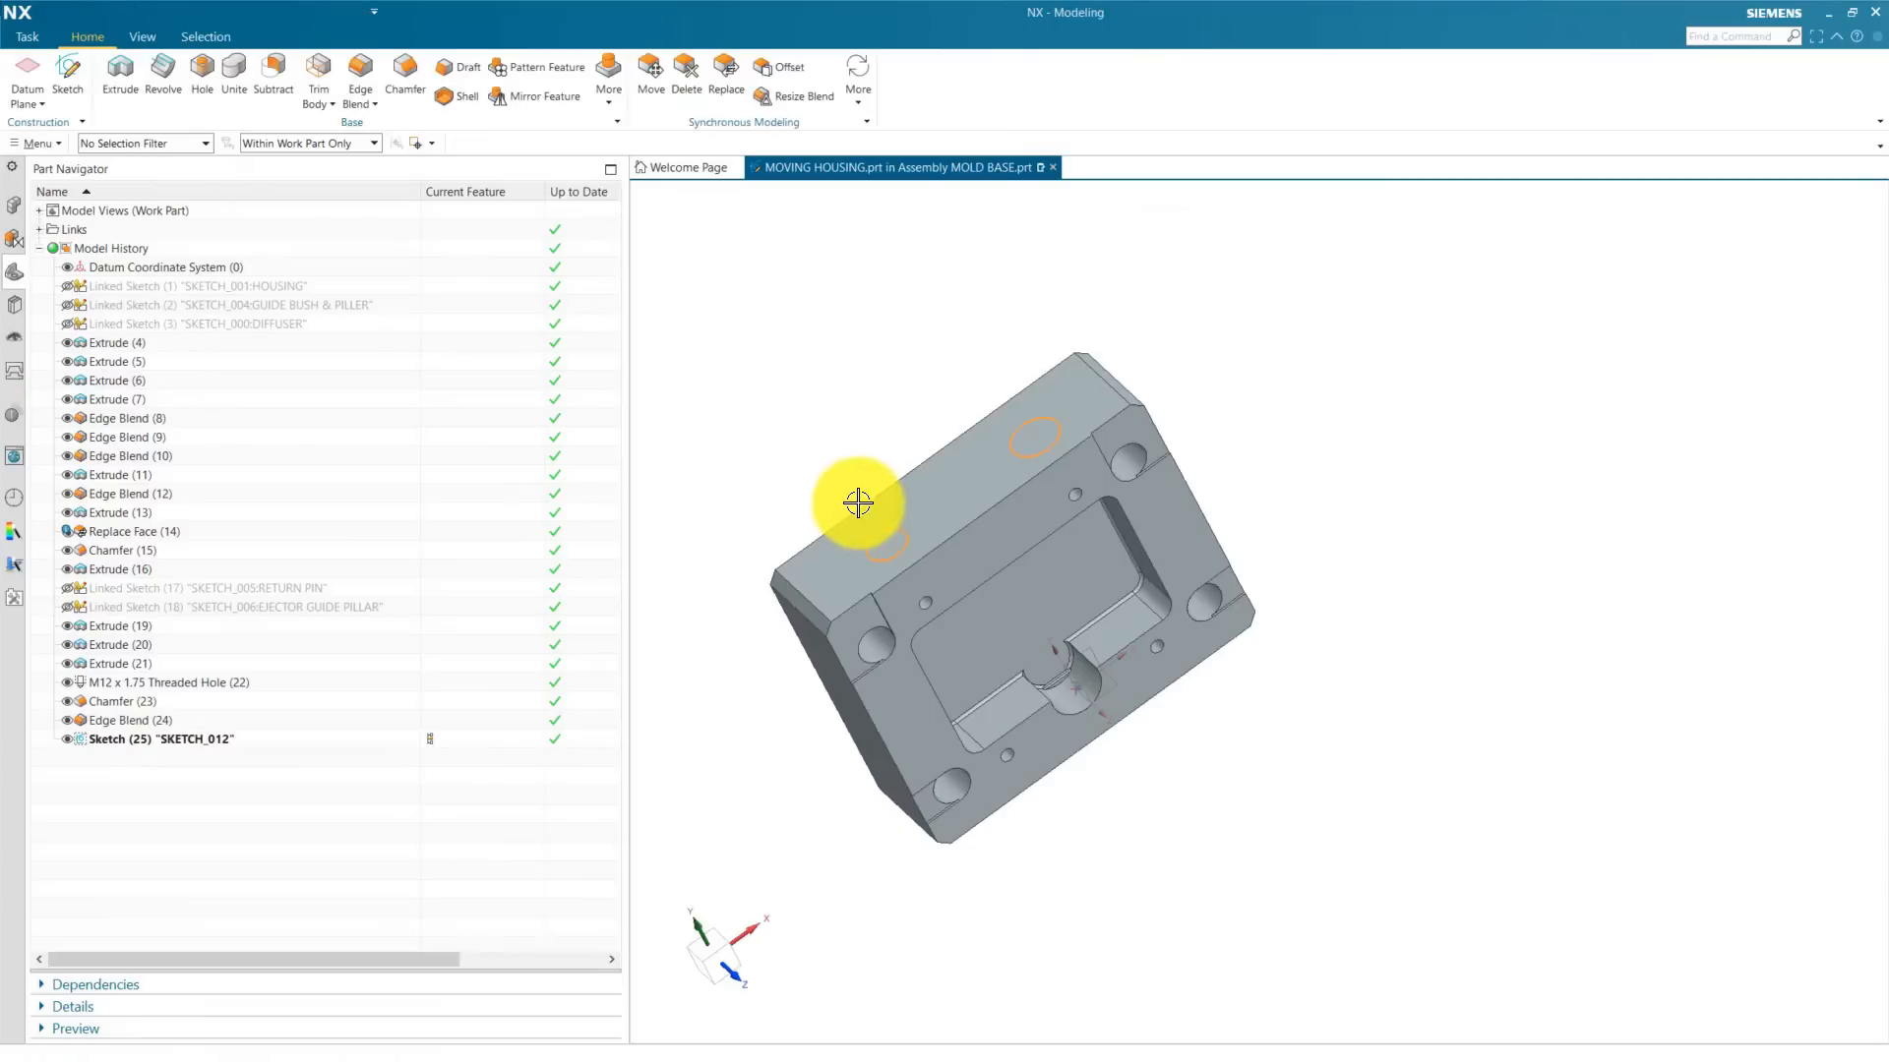
Step: Make FIX HOUSING the work part and examine the circle dimensions in its side-face sketch SKETCH_017, leaving the sketch unedited
left_click(8, 205)
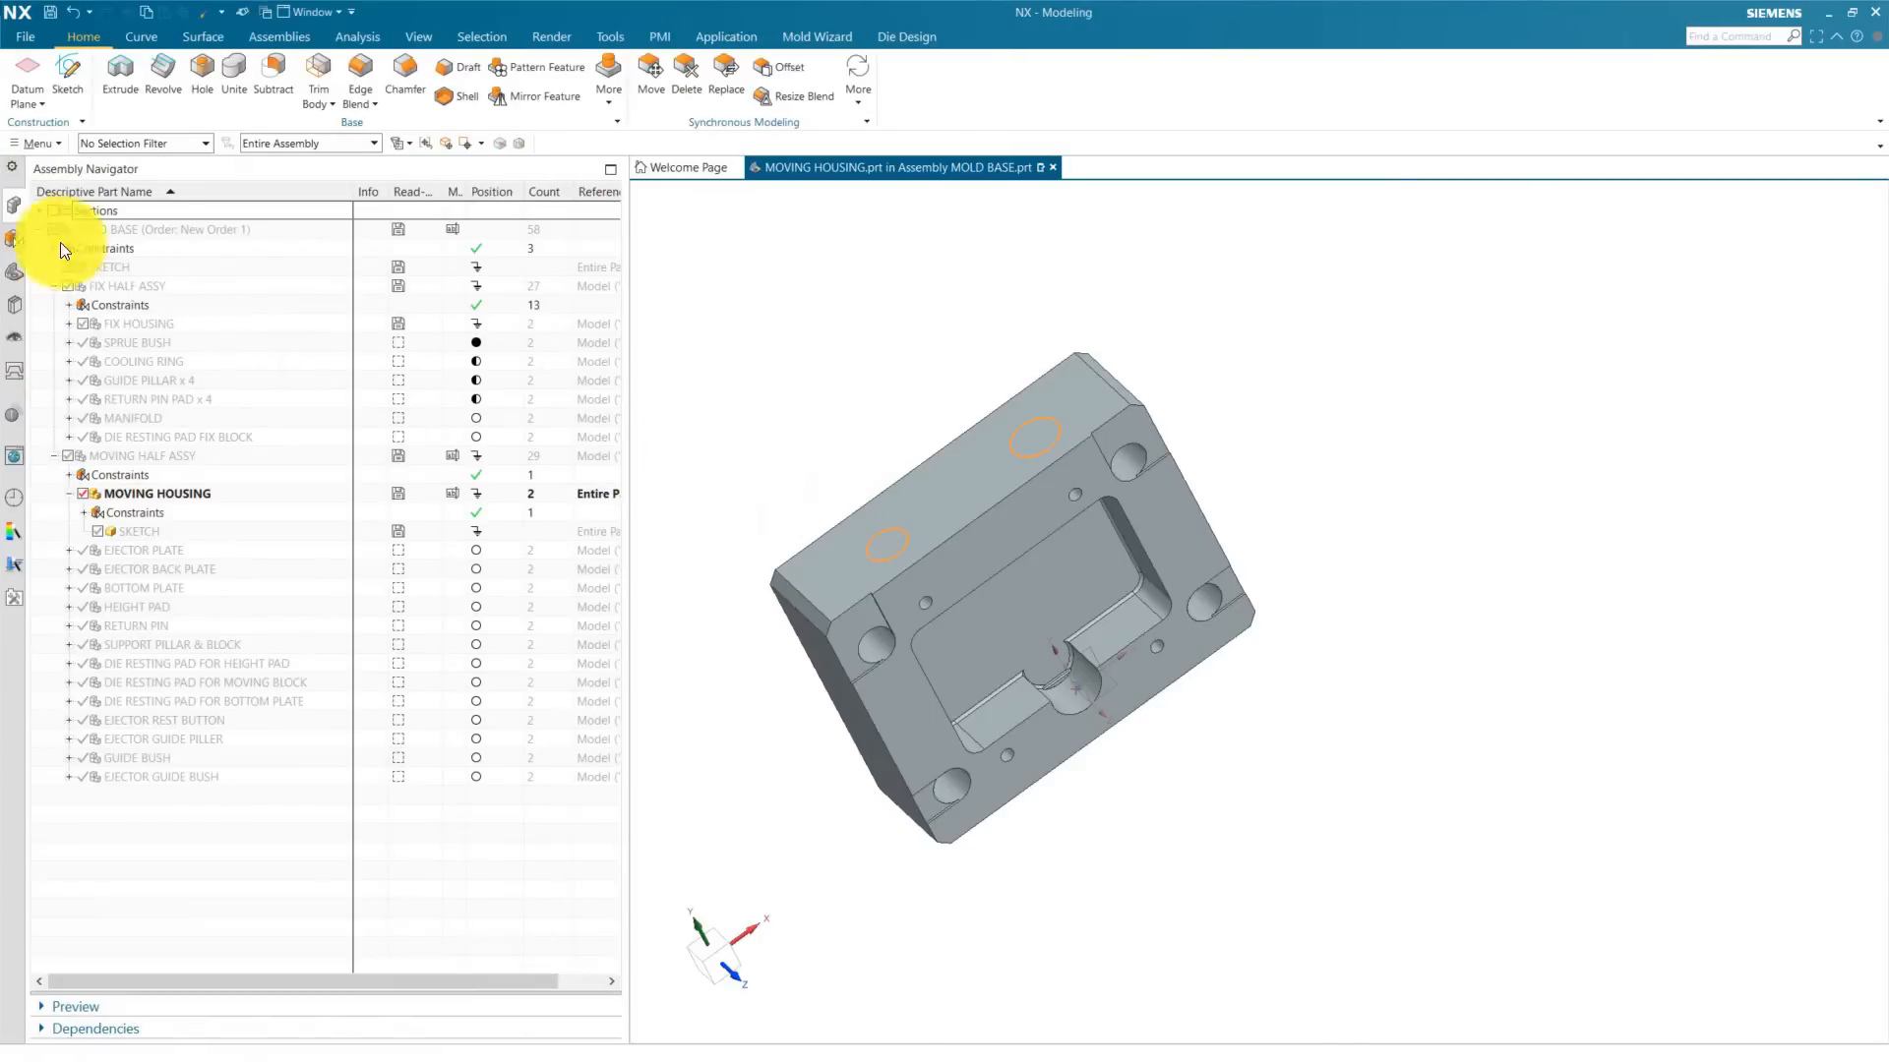
double_click(131, 322)
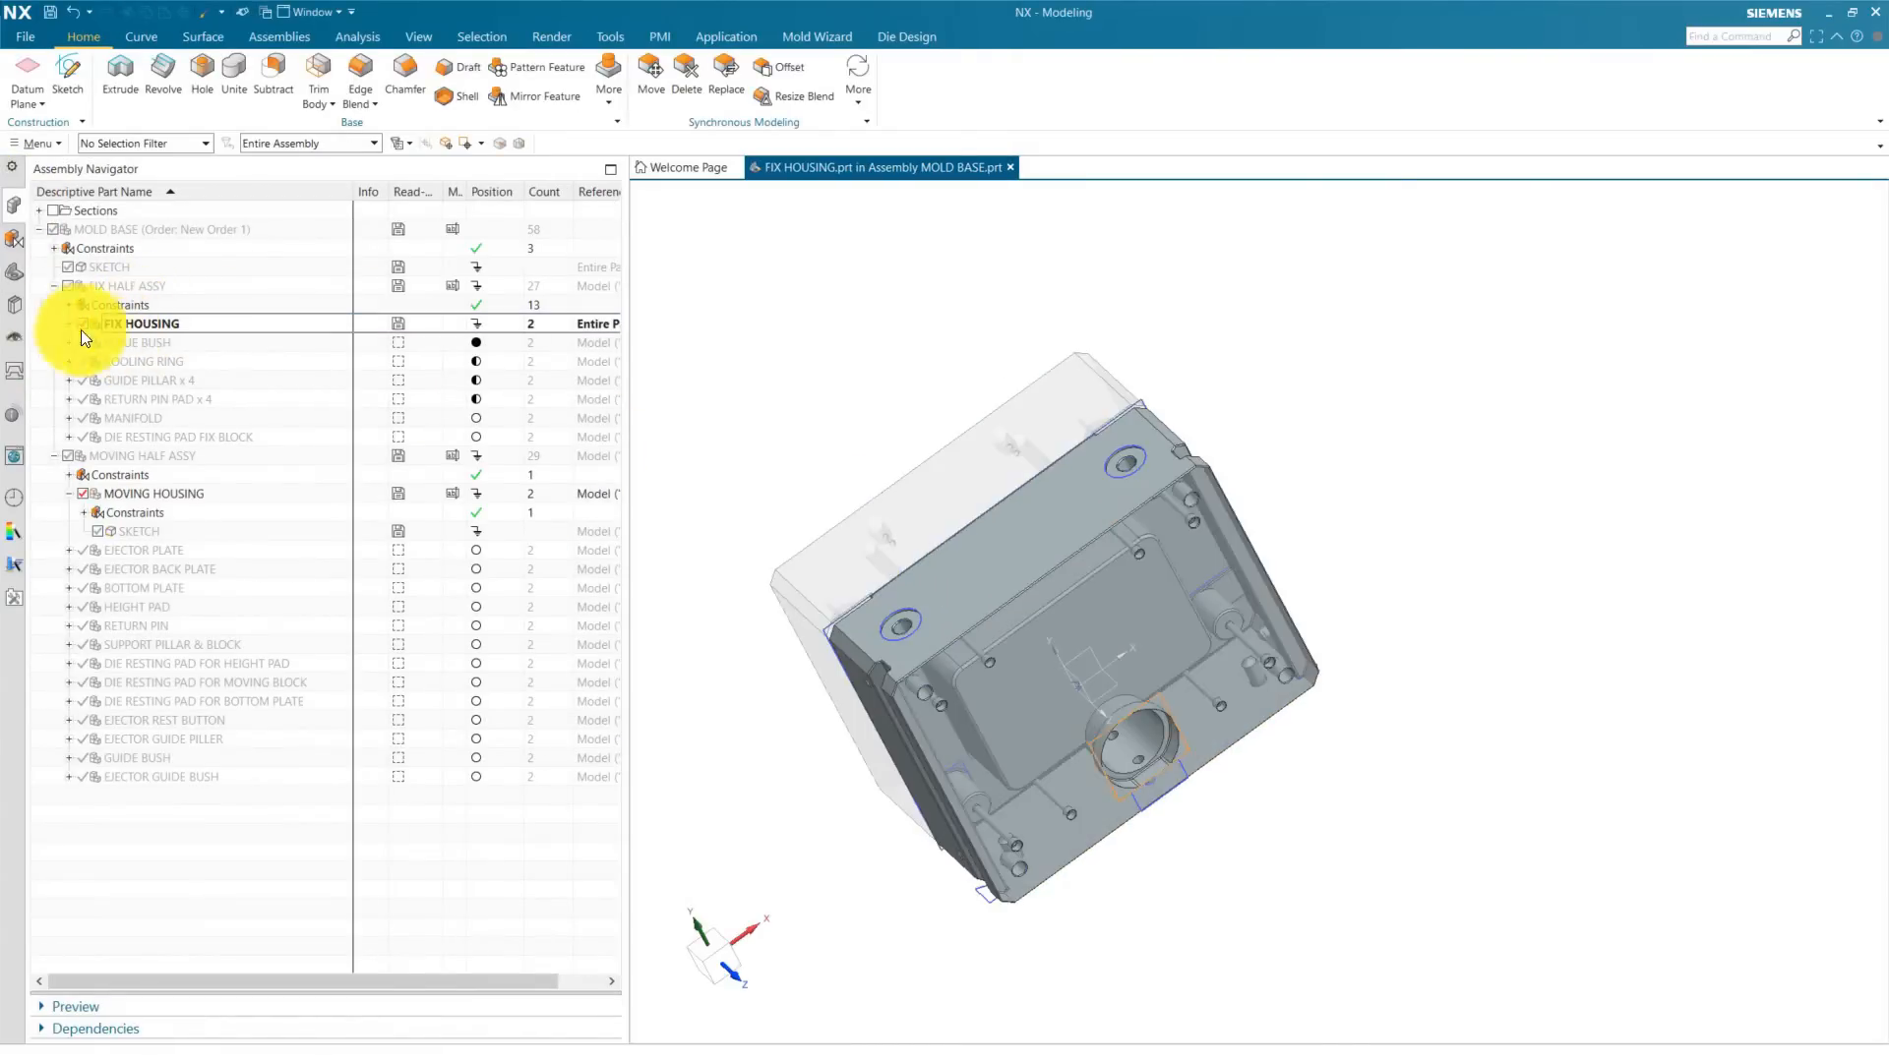
left_click(15, 273)
scroll(920, 615, "up", 4)
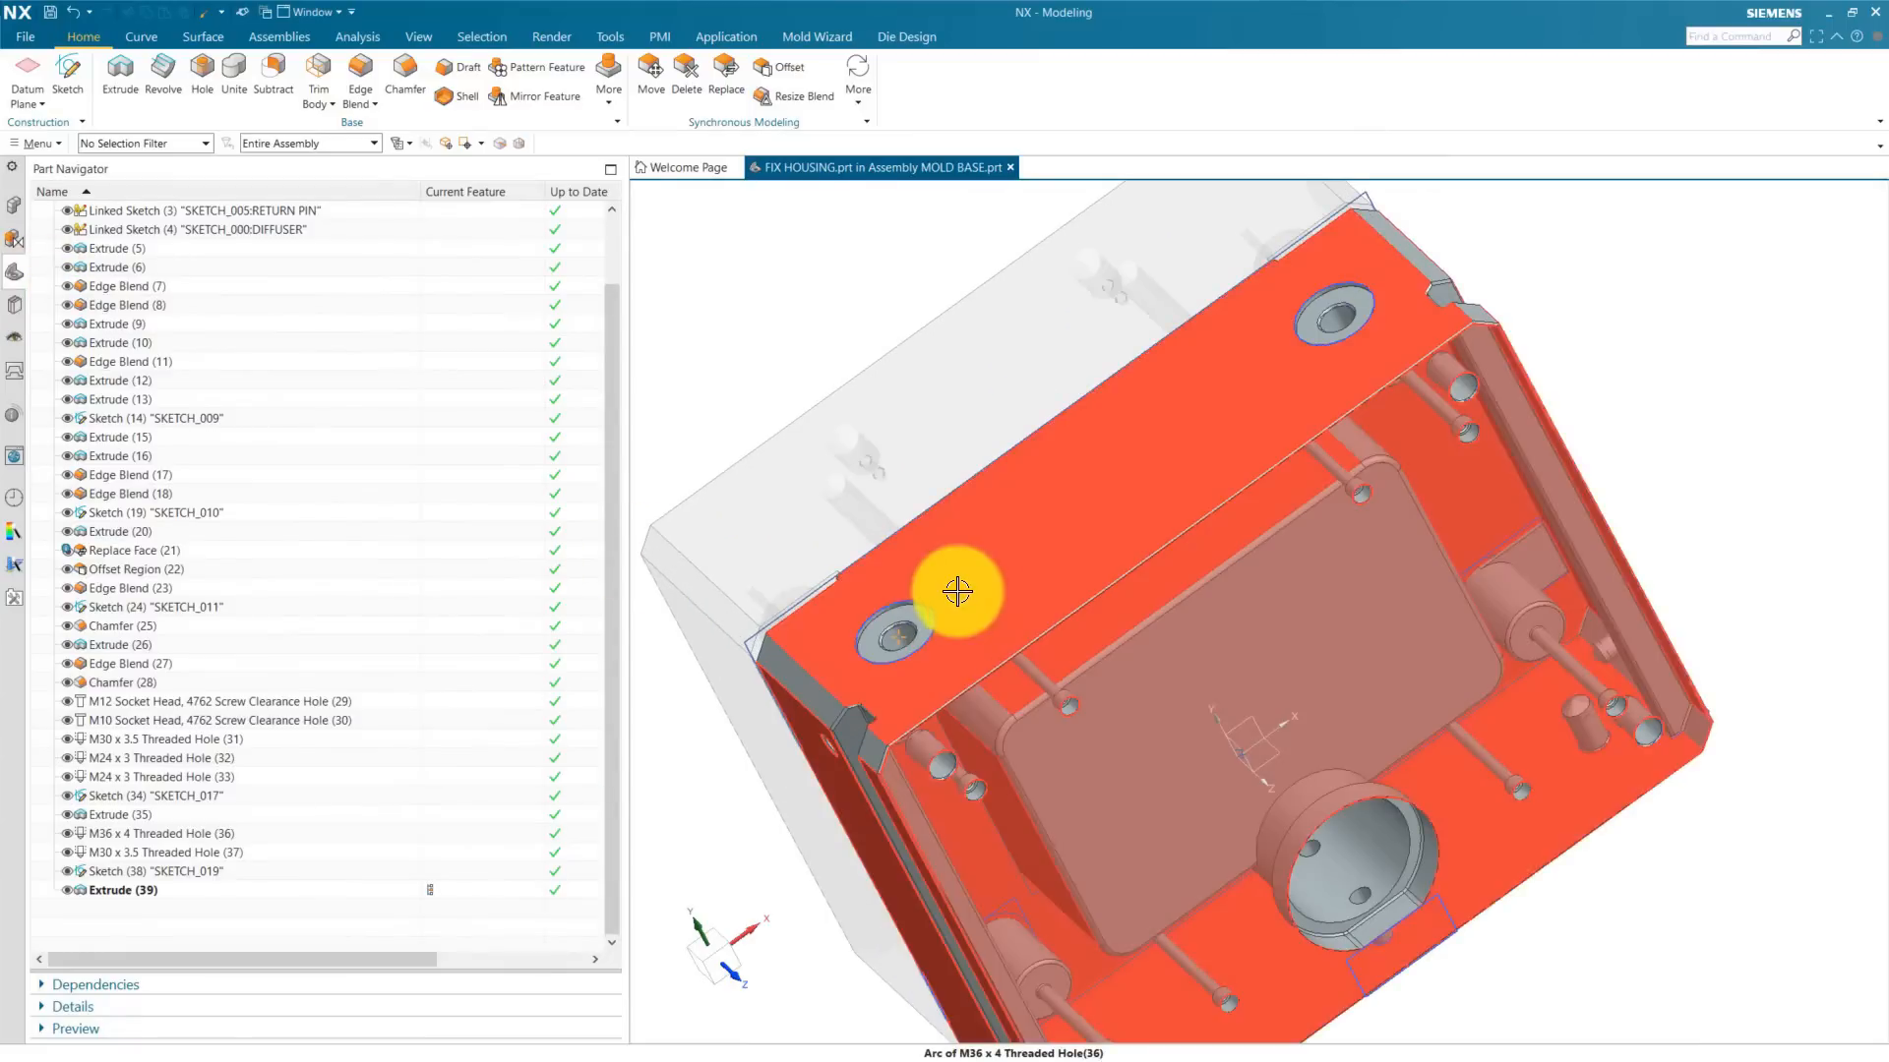
left_click(929, 609)
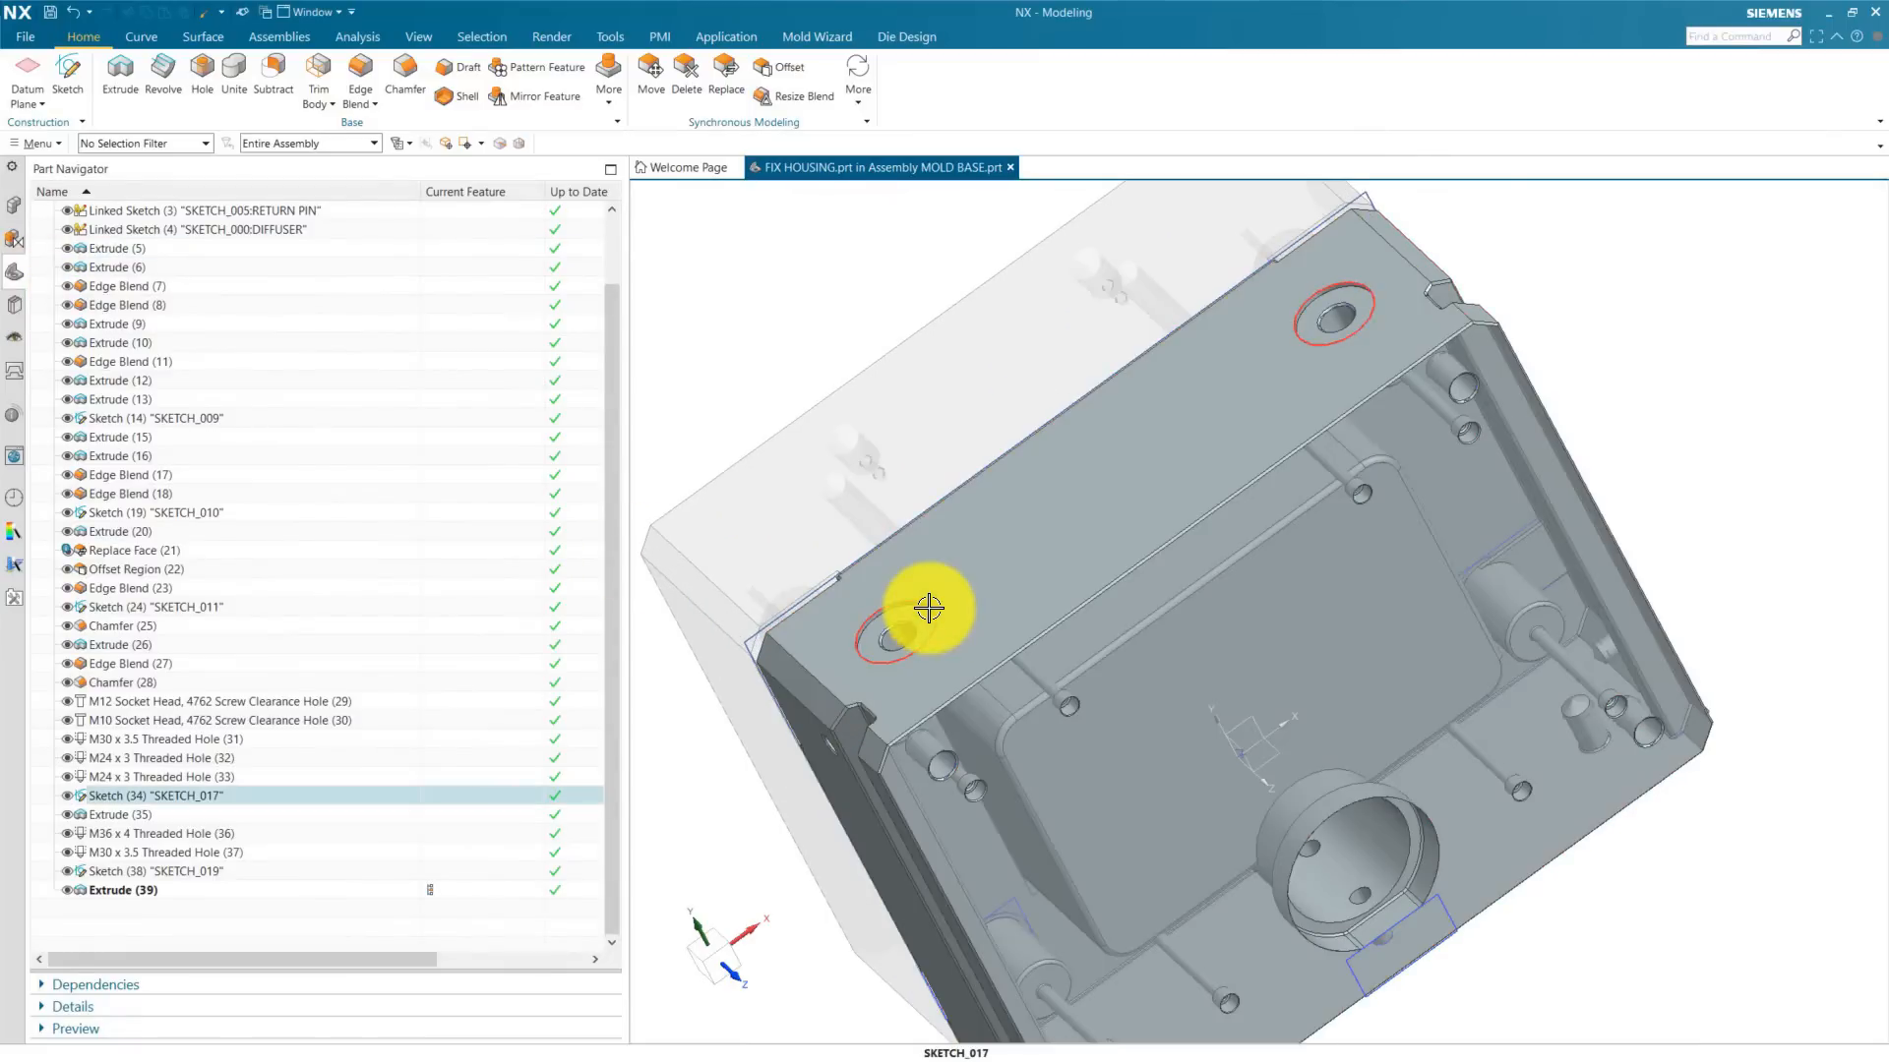
double_click(147, 796)
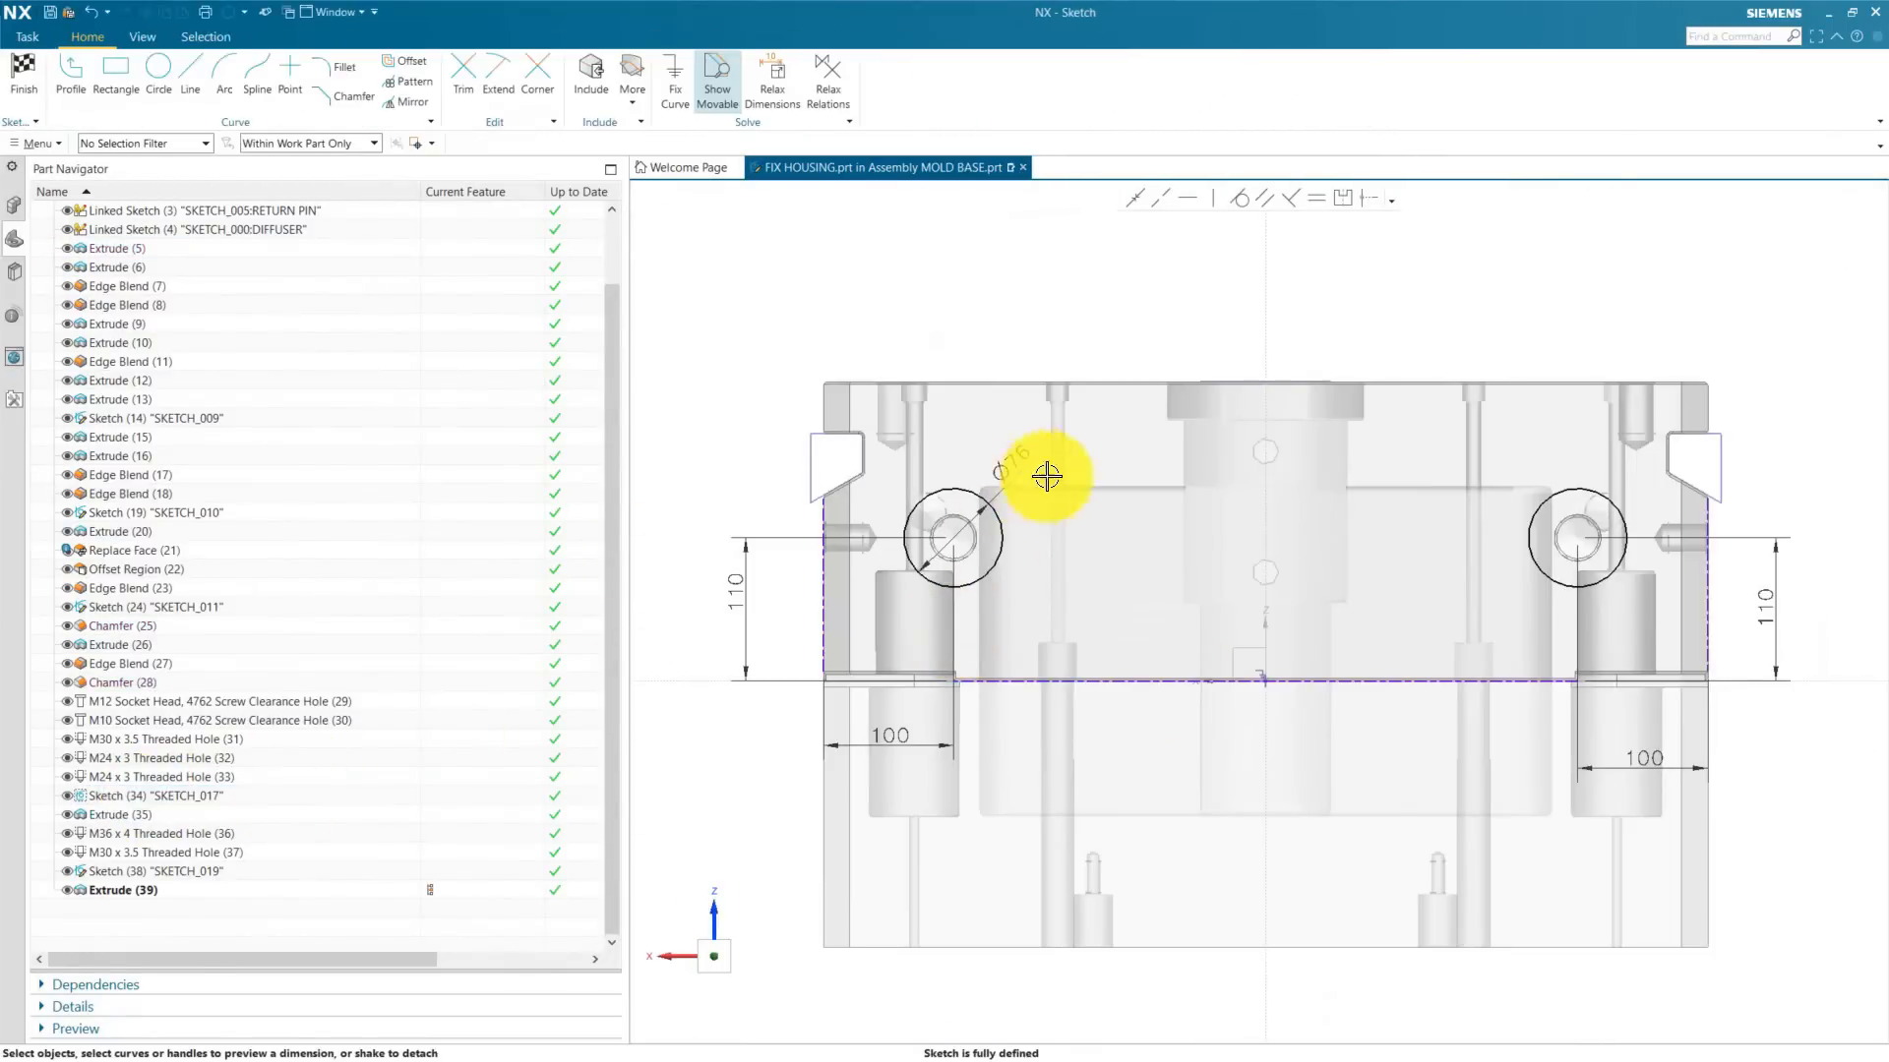
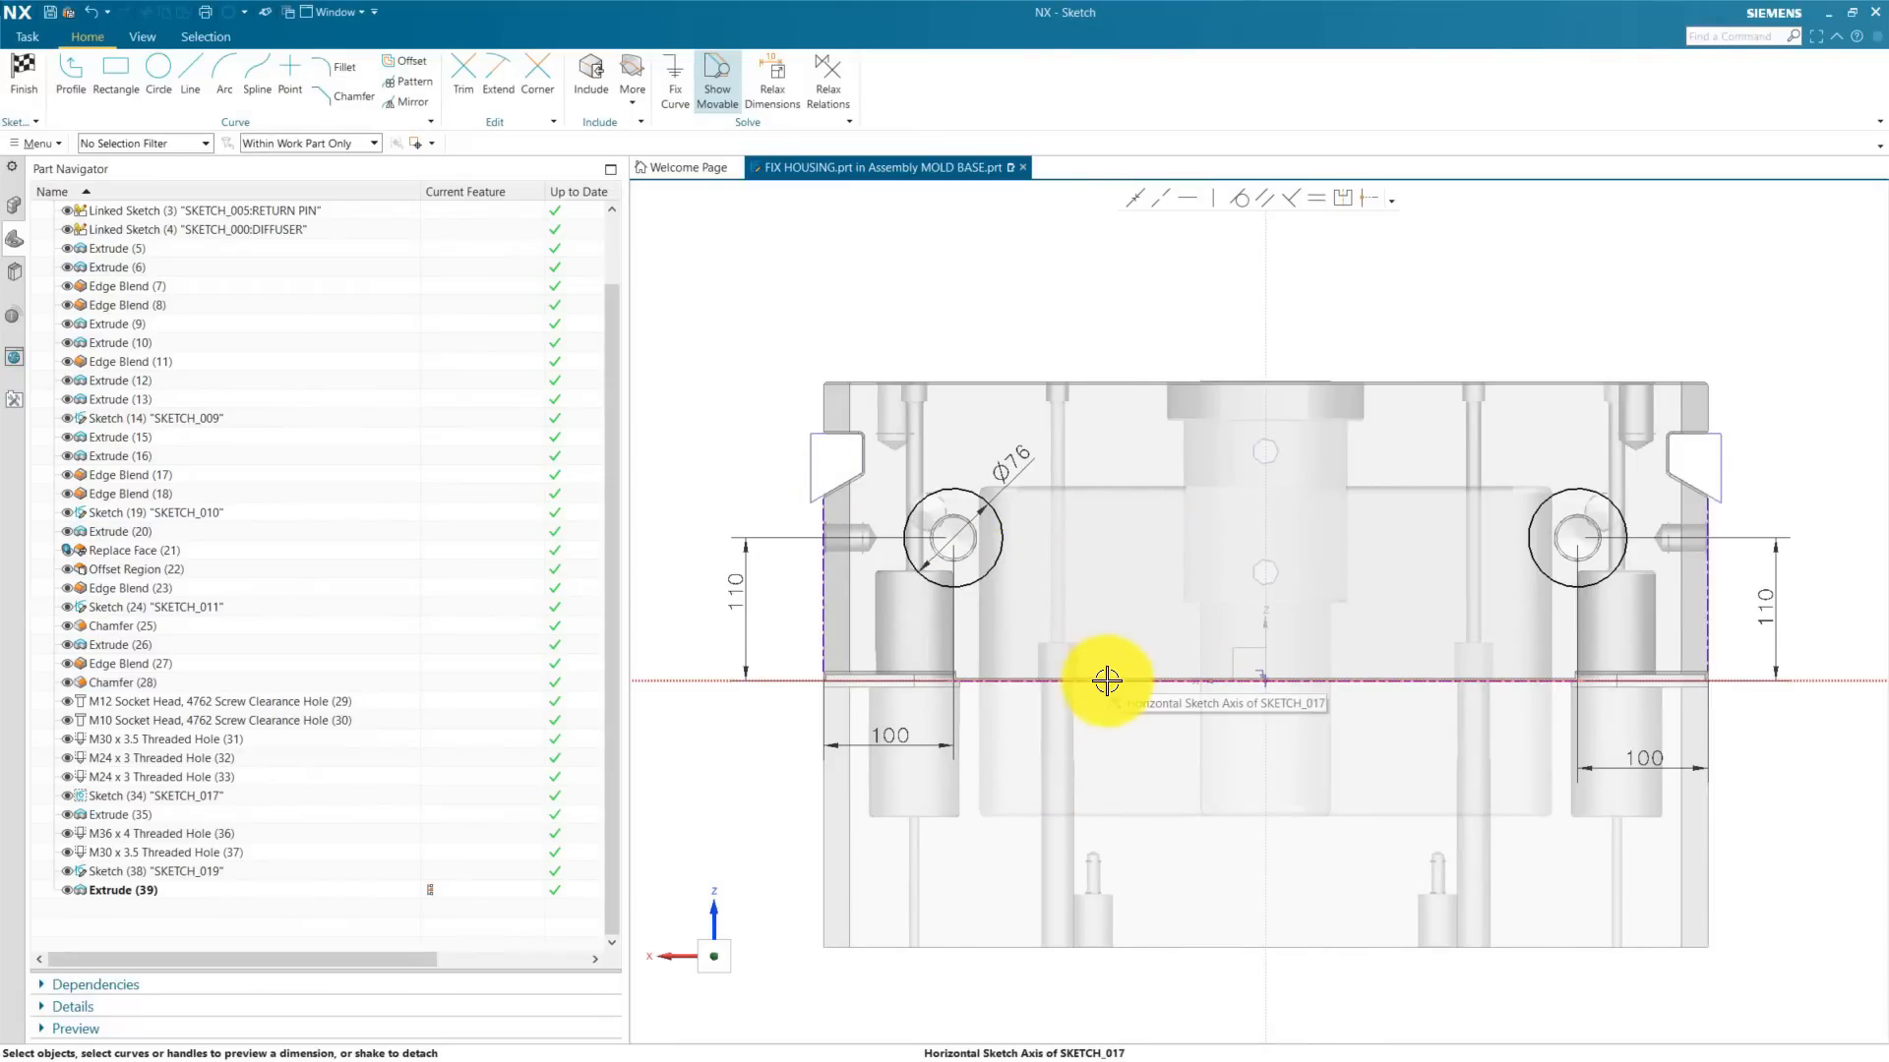
key("ctrl+q")
Step: Make MOVING HOUSING the work part again and reopen its two-circle side-face sketch for editing
left_click(14, 205)
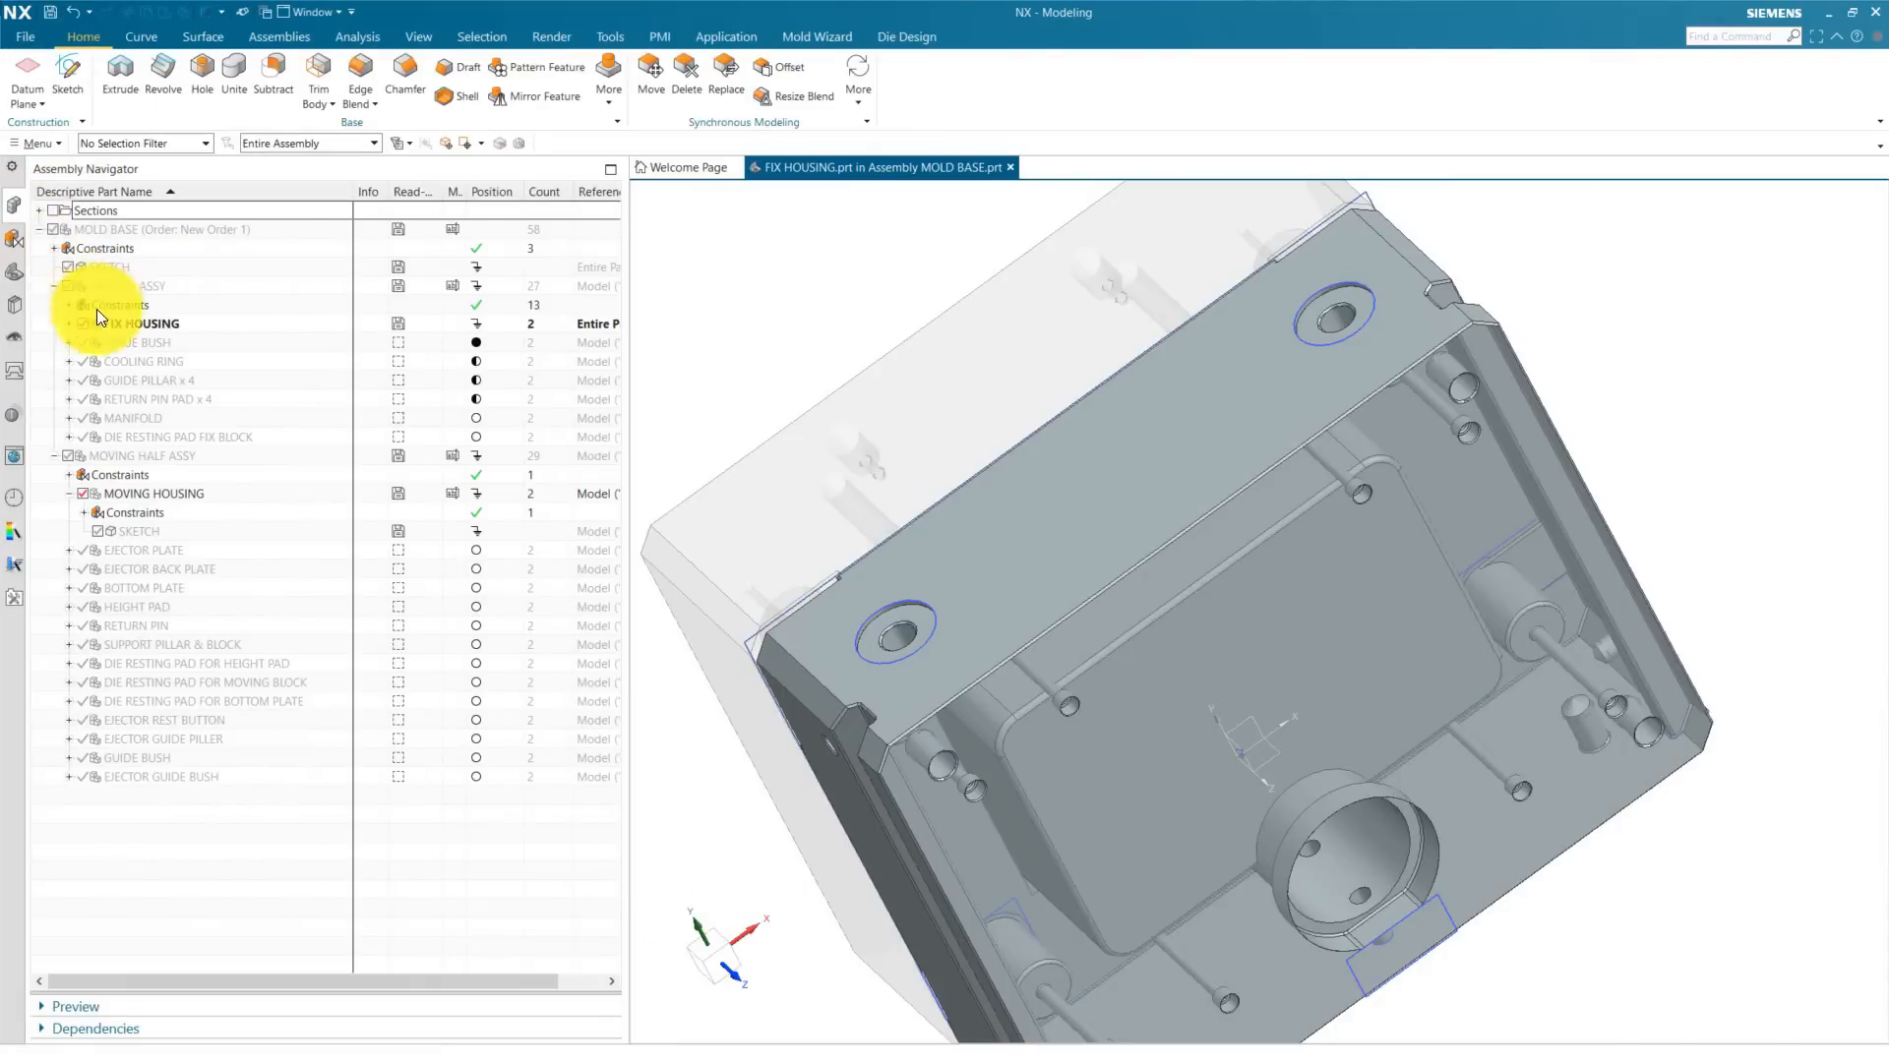
double_click(161, 494)
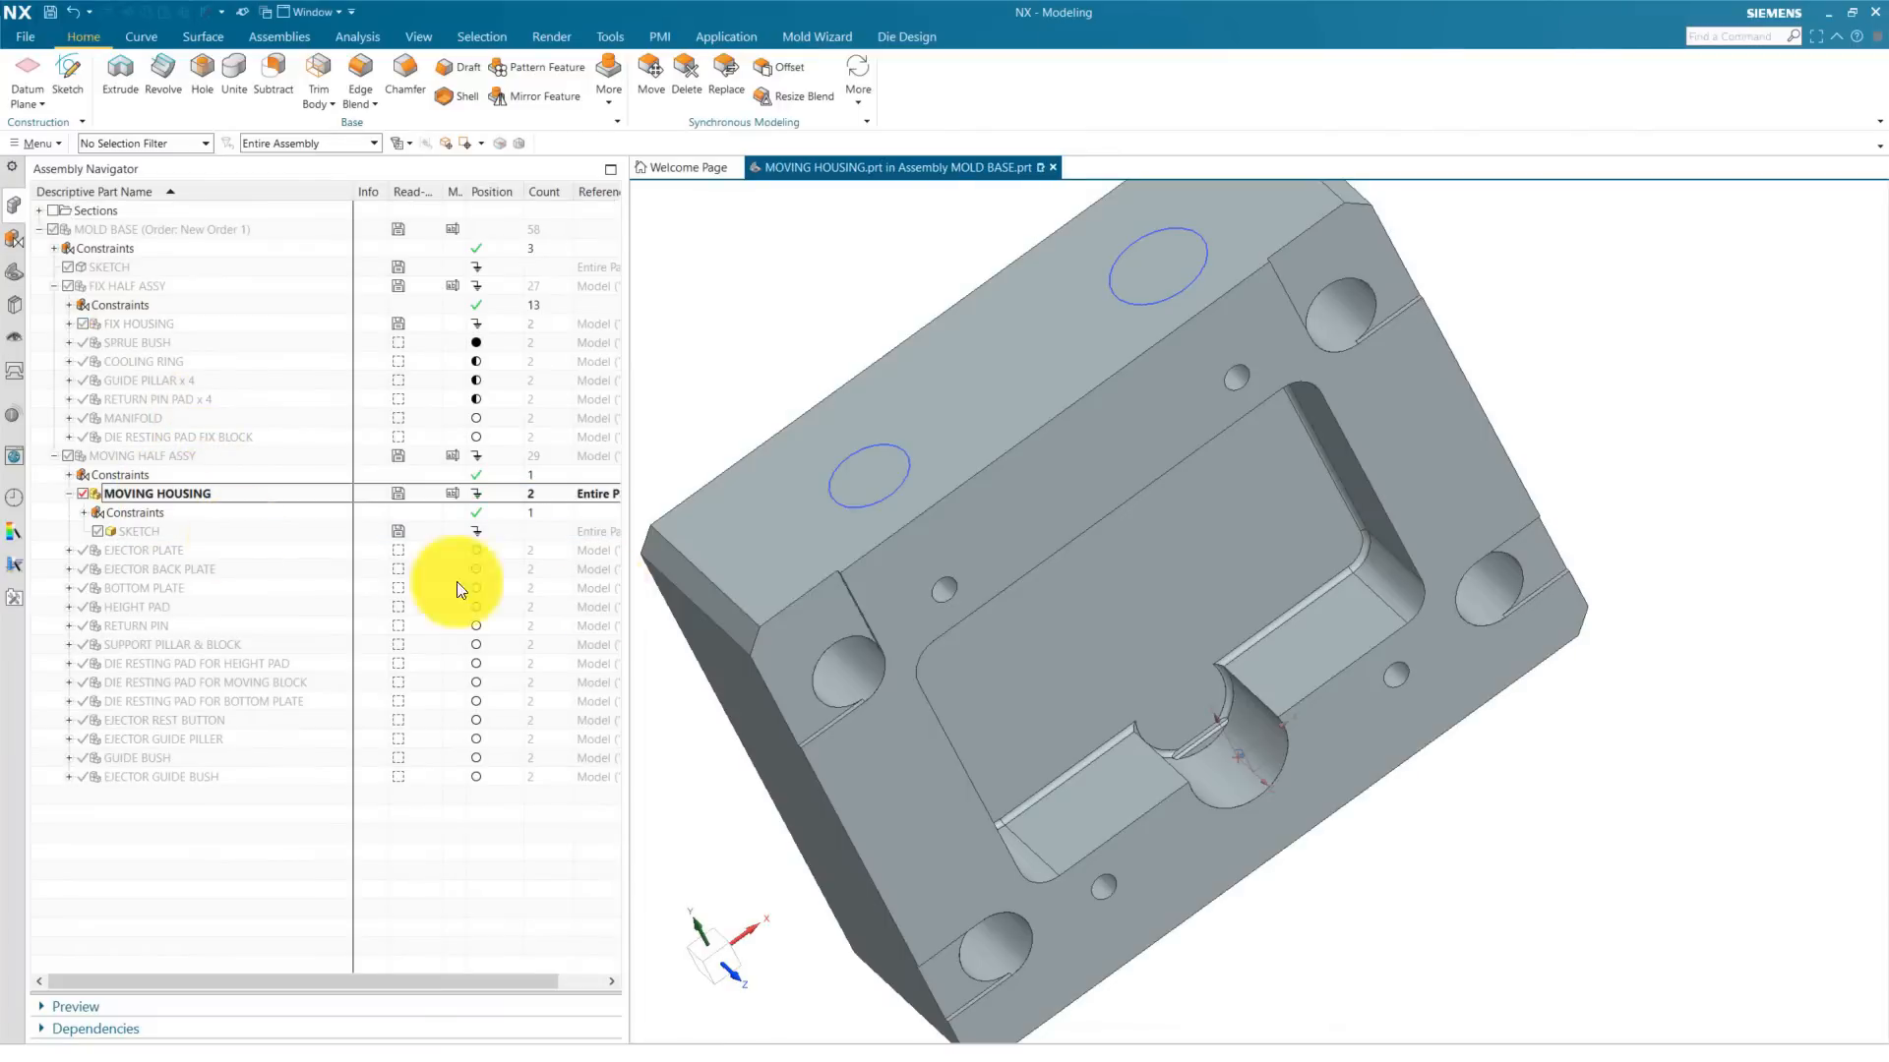
double_click(1178, 294)
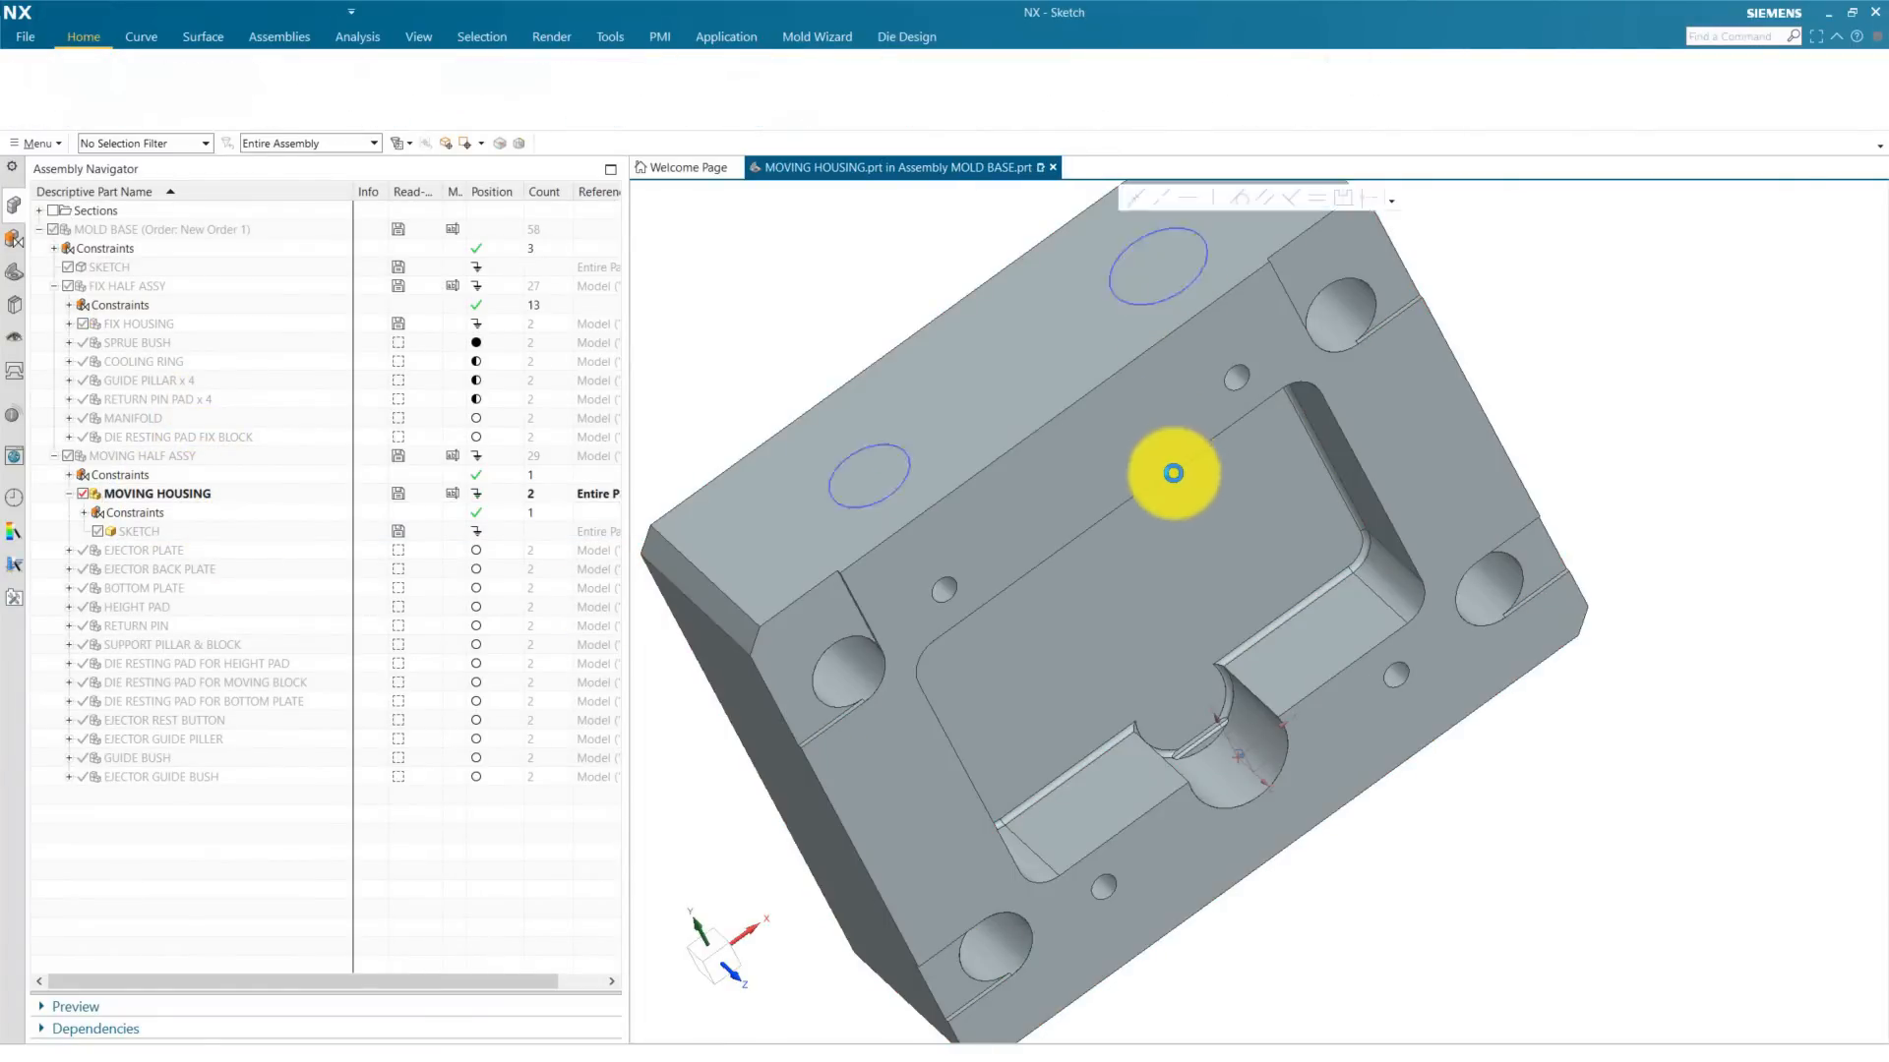
Step: Make the two side-face circles equal in radius, matching the larger circle to the 76 mm one
left_click(13, 240)
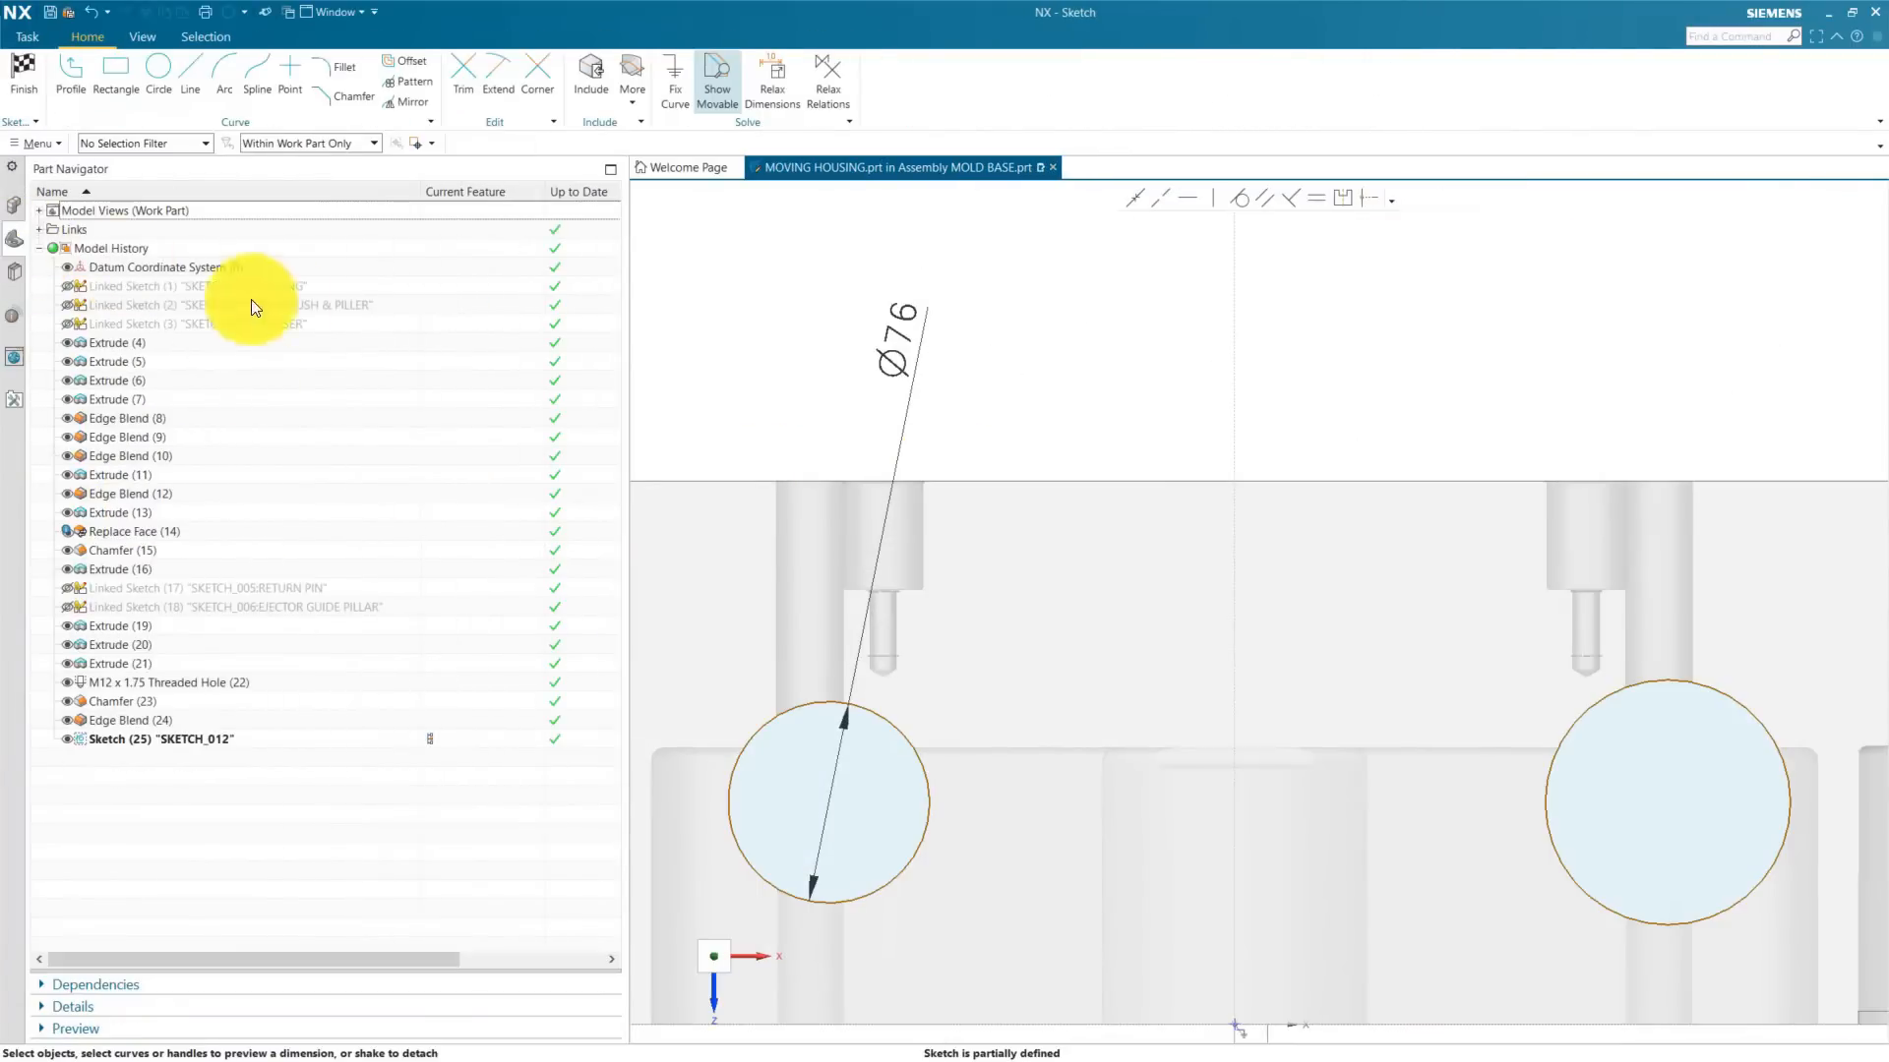
scroll(984, 345, "down", 5)
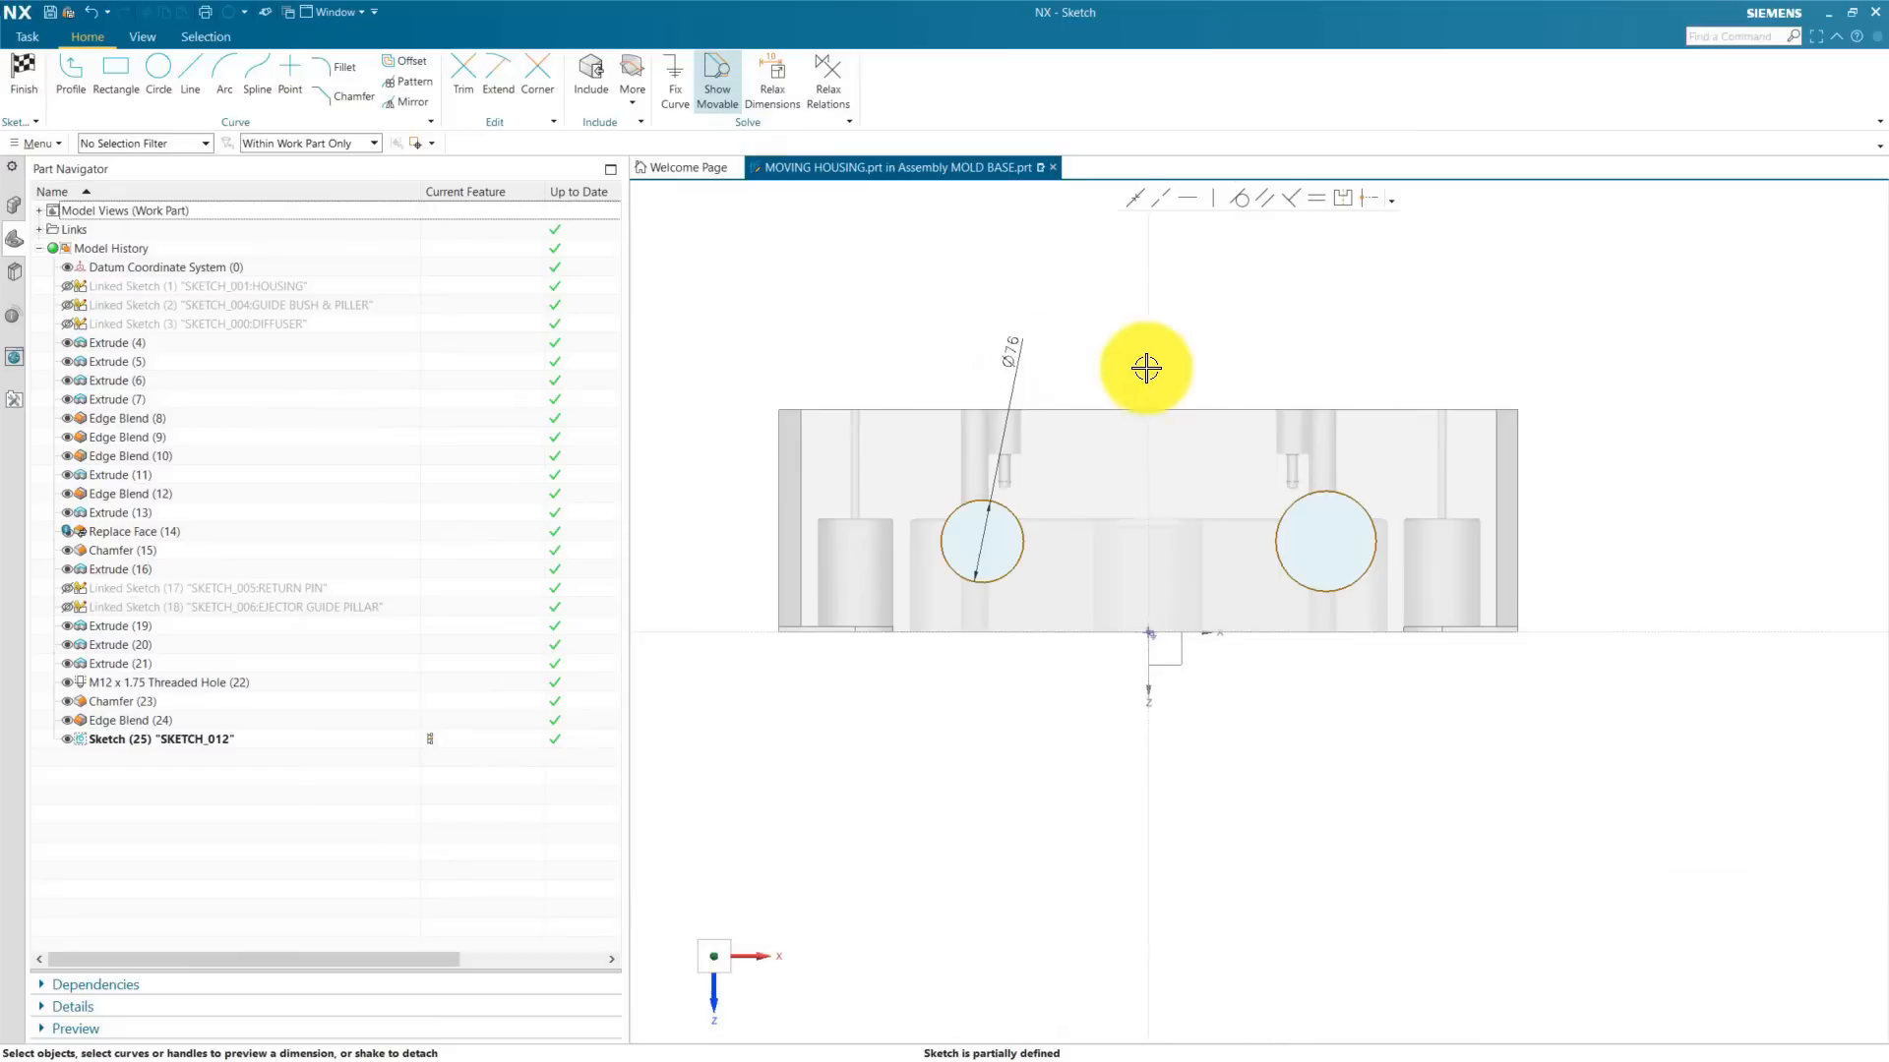
left_click(1316, 199)
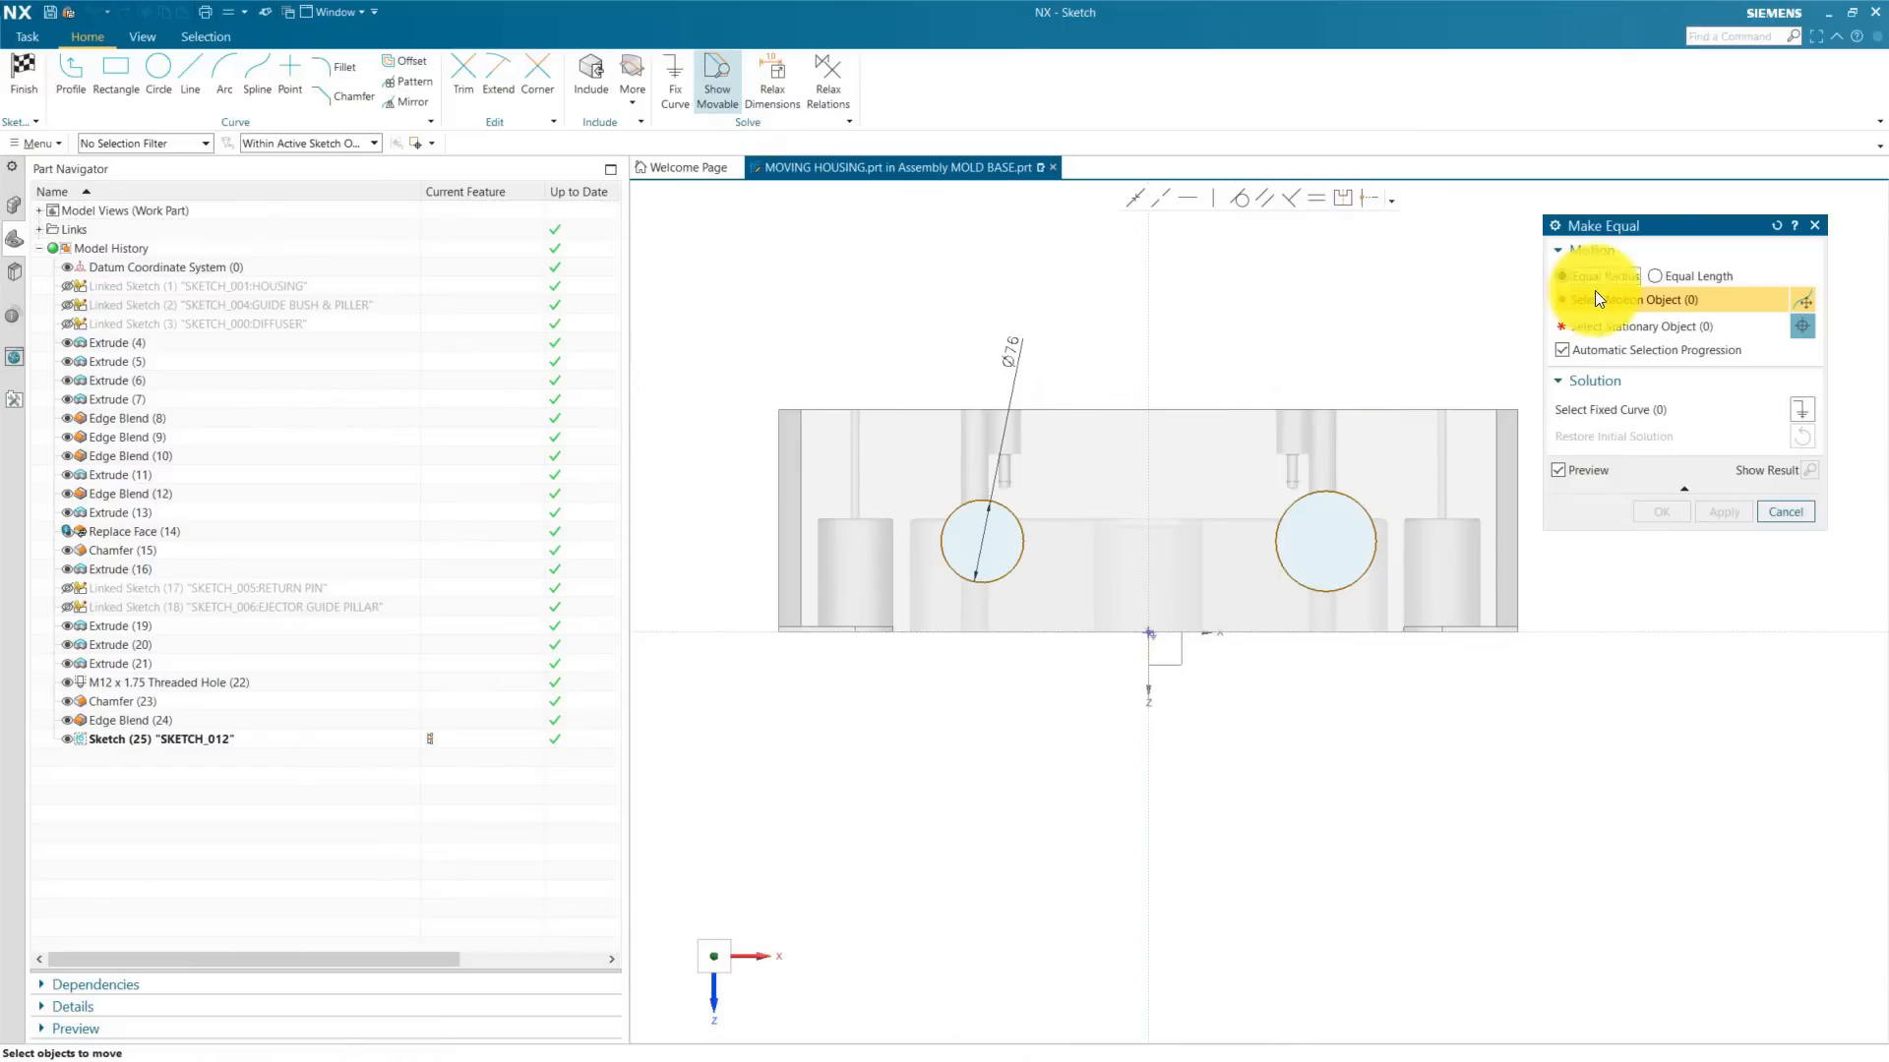
left_click(953, 526)
left_click(1358, 493)
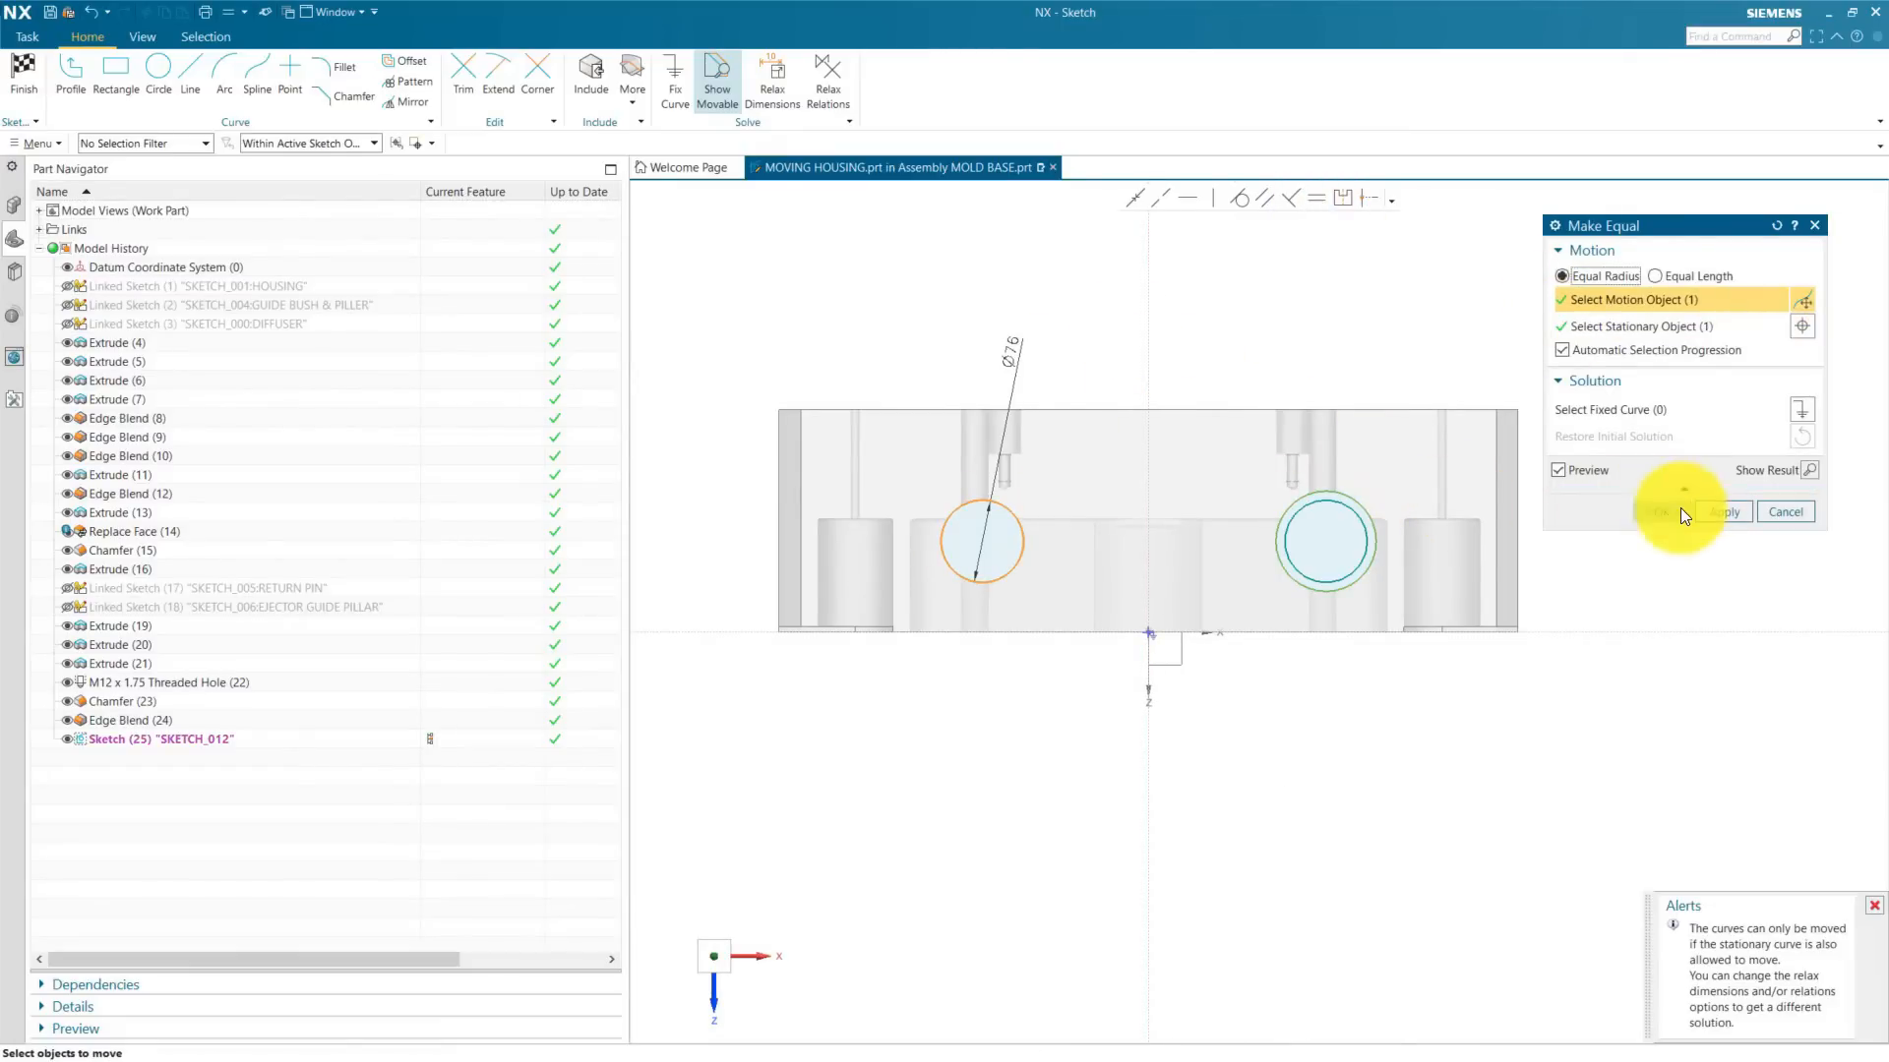
left_click(1669, 512)
Step: Dimension both circle centres 110 mm below the upper edge of the side face
scroll(1249, 394, "down", 3)
scroll(1193, 367, "up", 3)
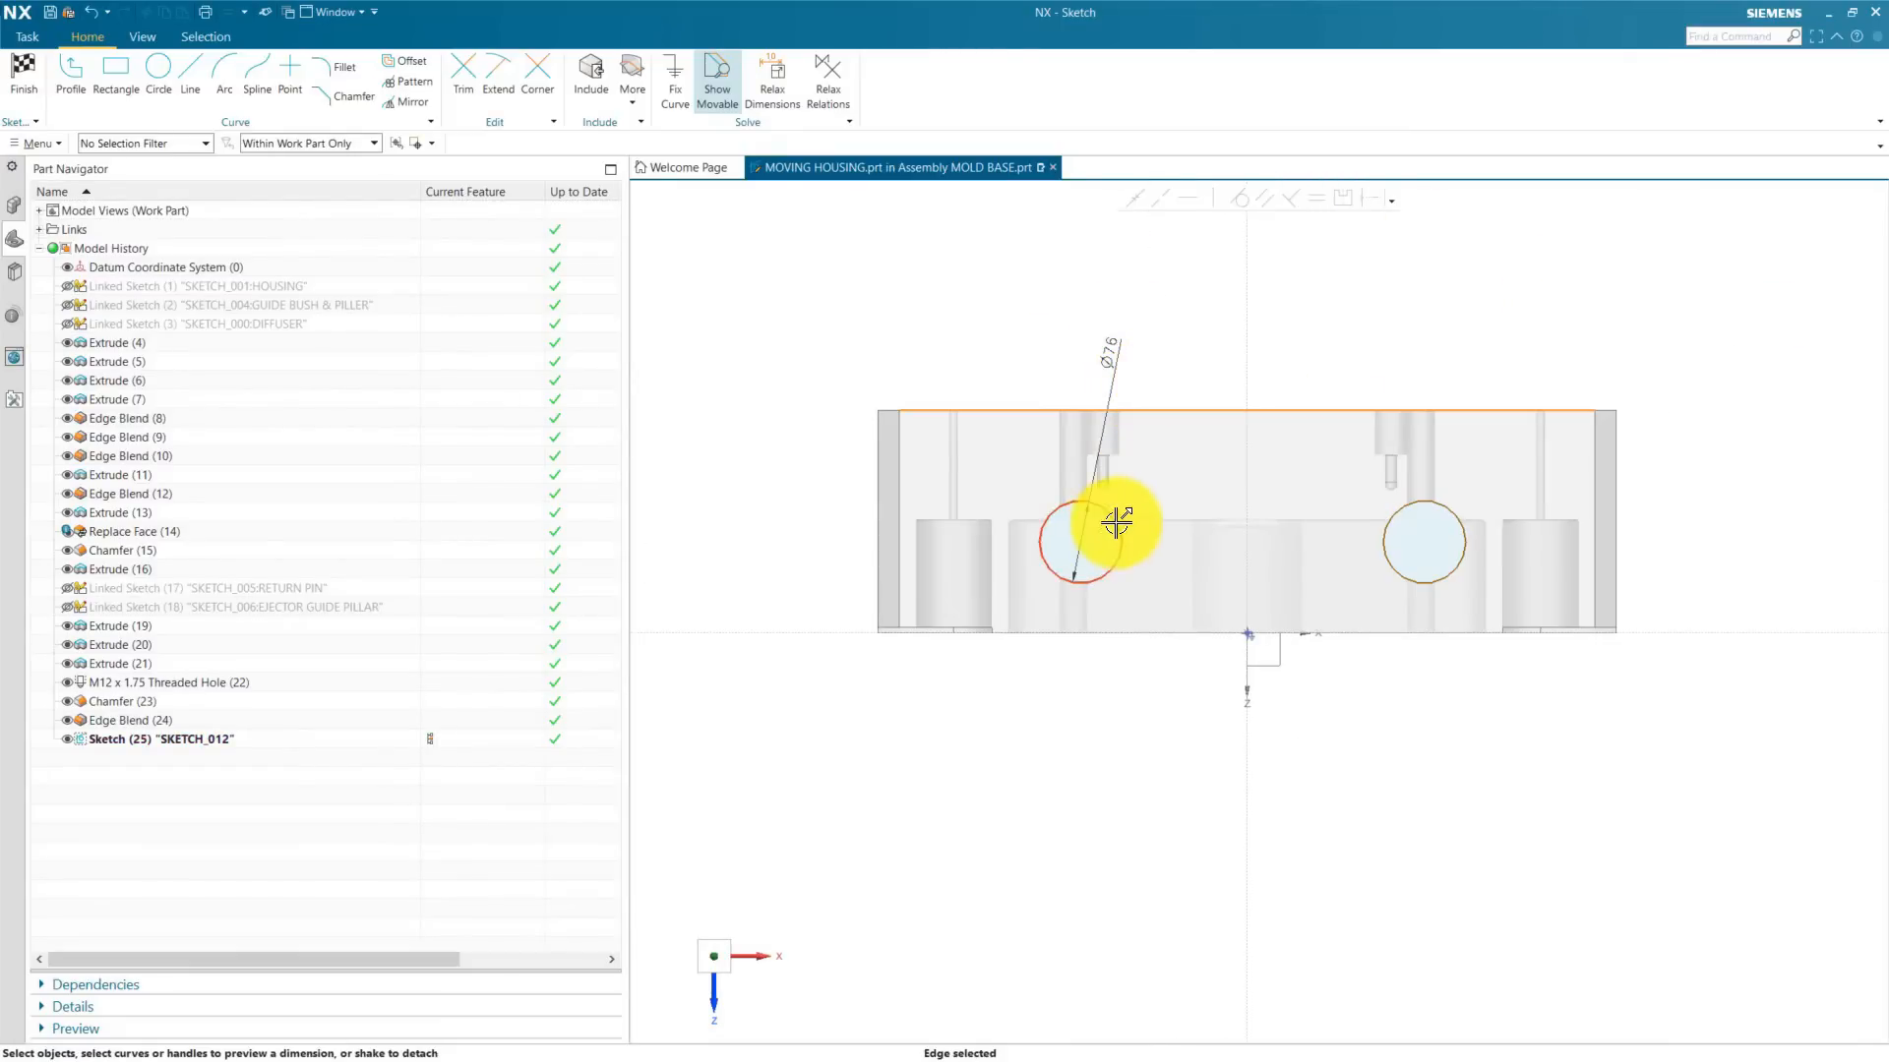
left_click_drag(1084, 482, 820, 489)
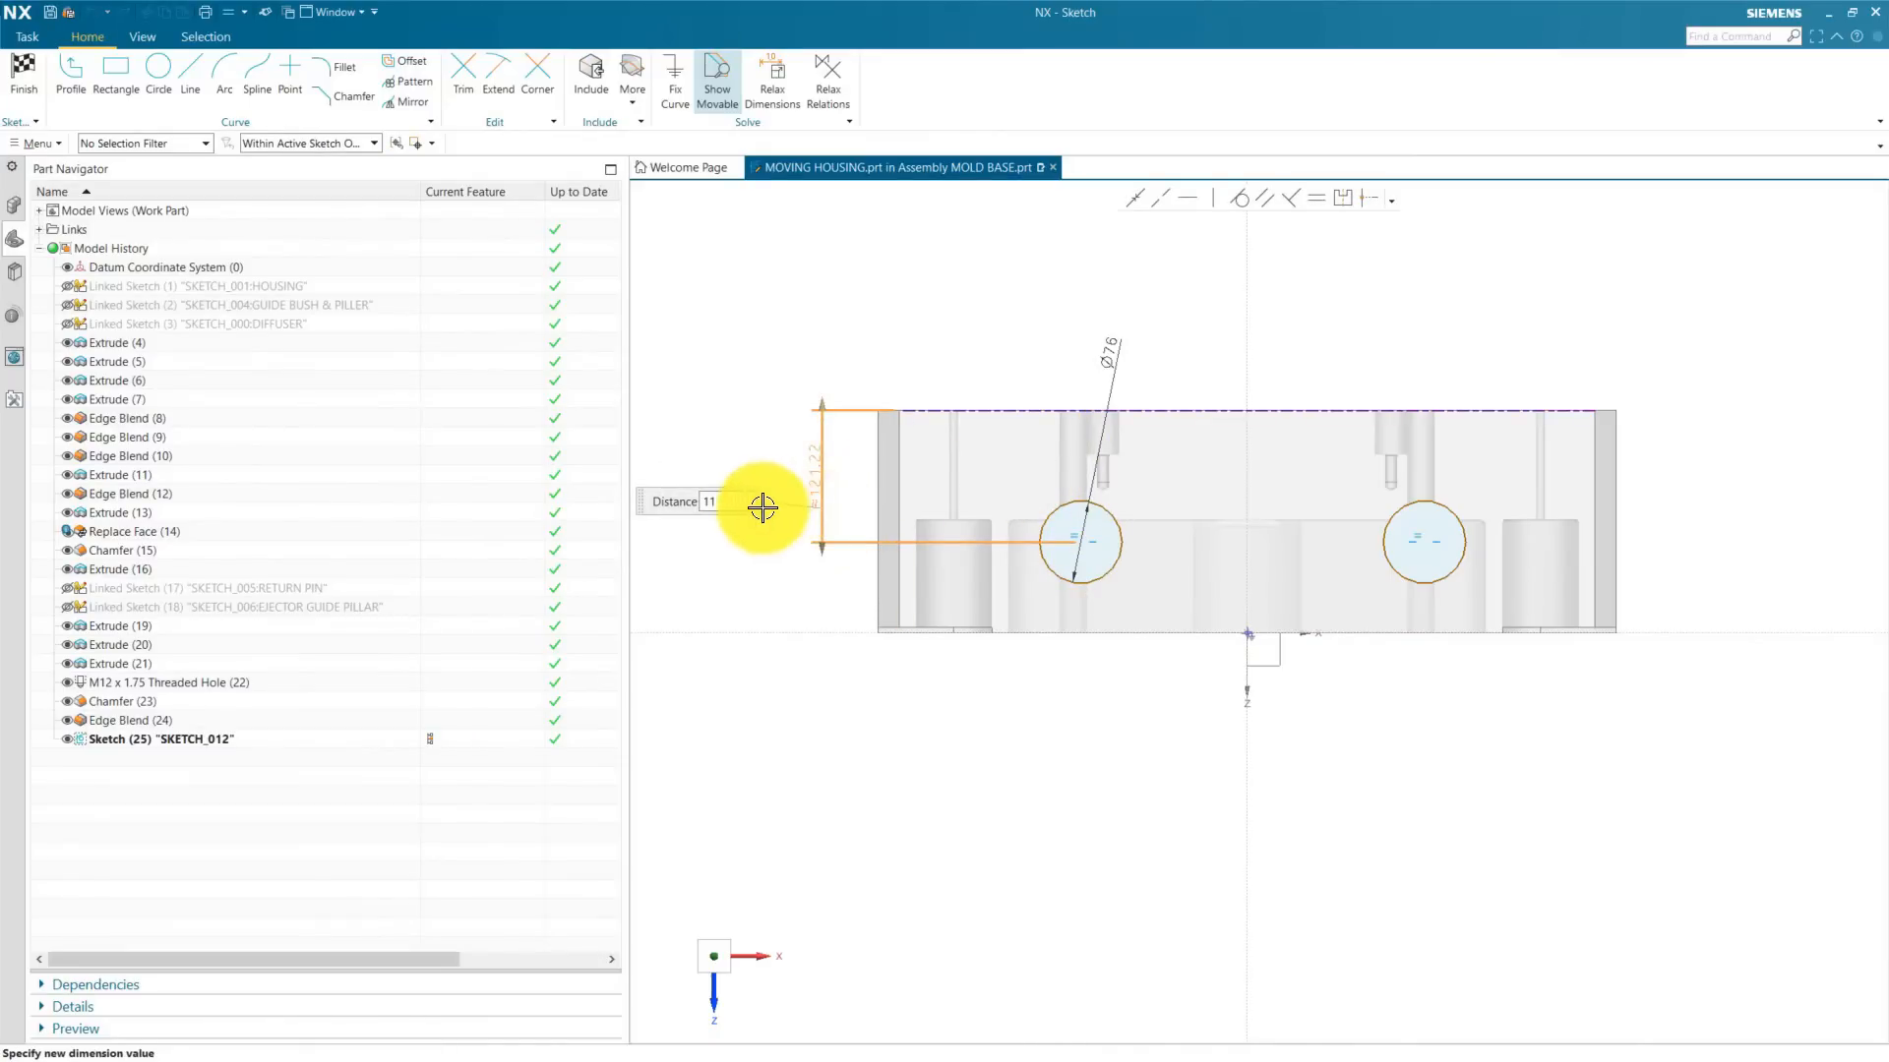
type("110")
key("Return")
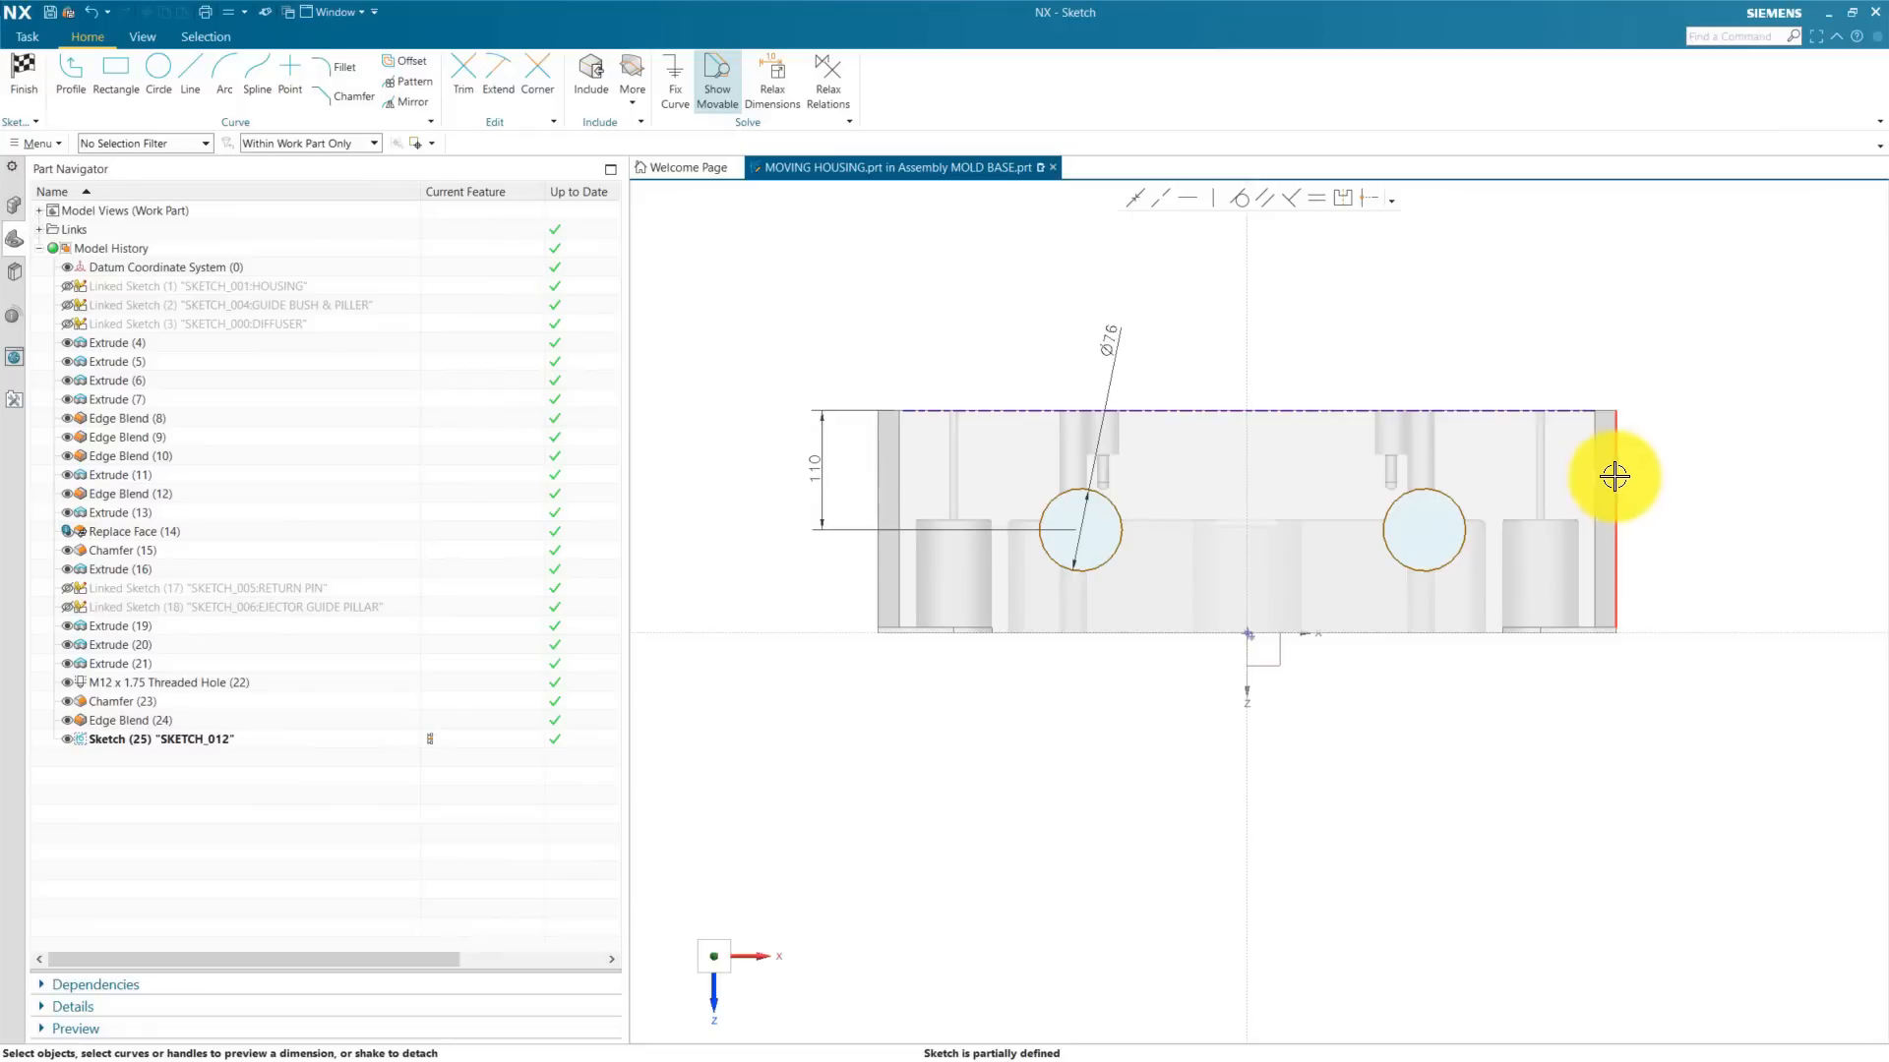
left_click(1550, 406)
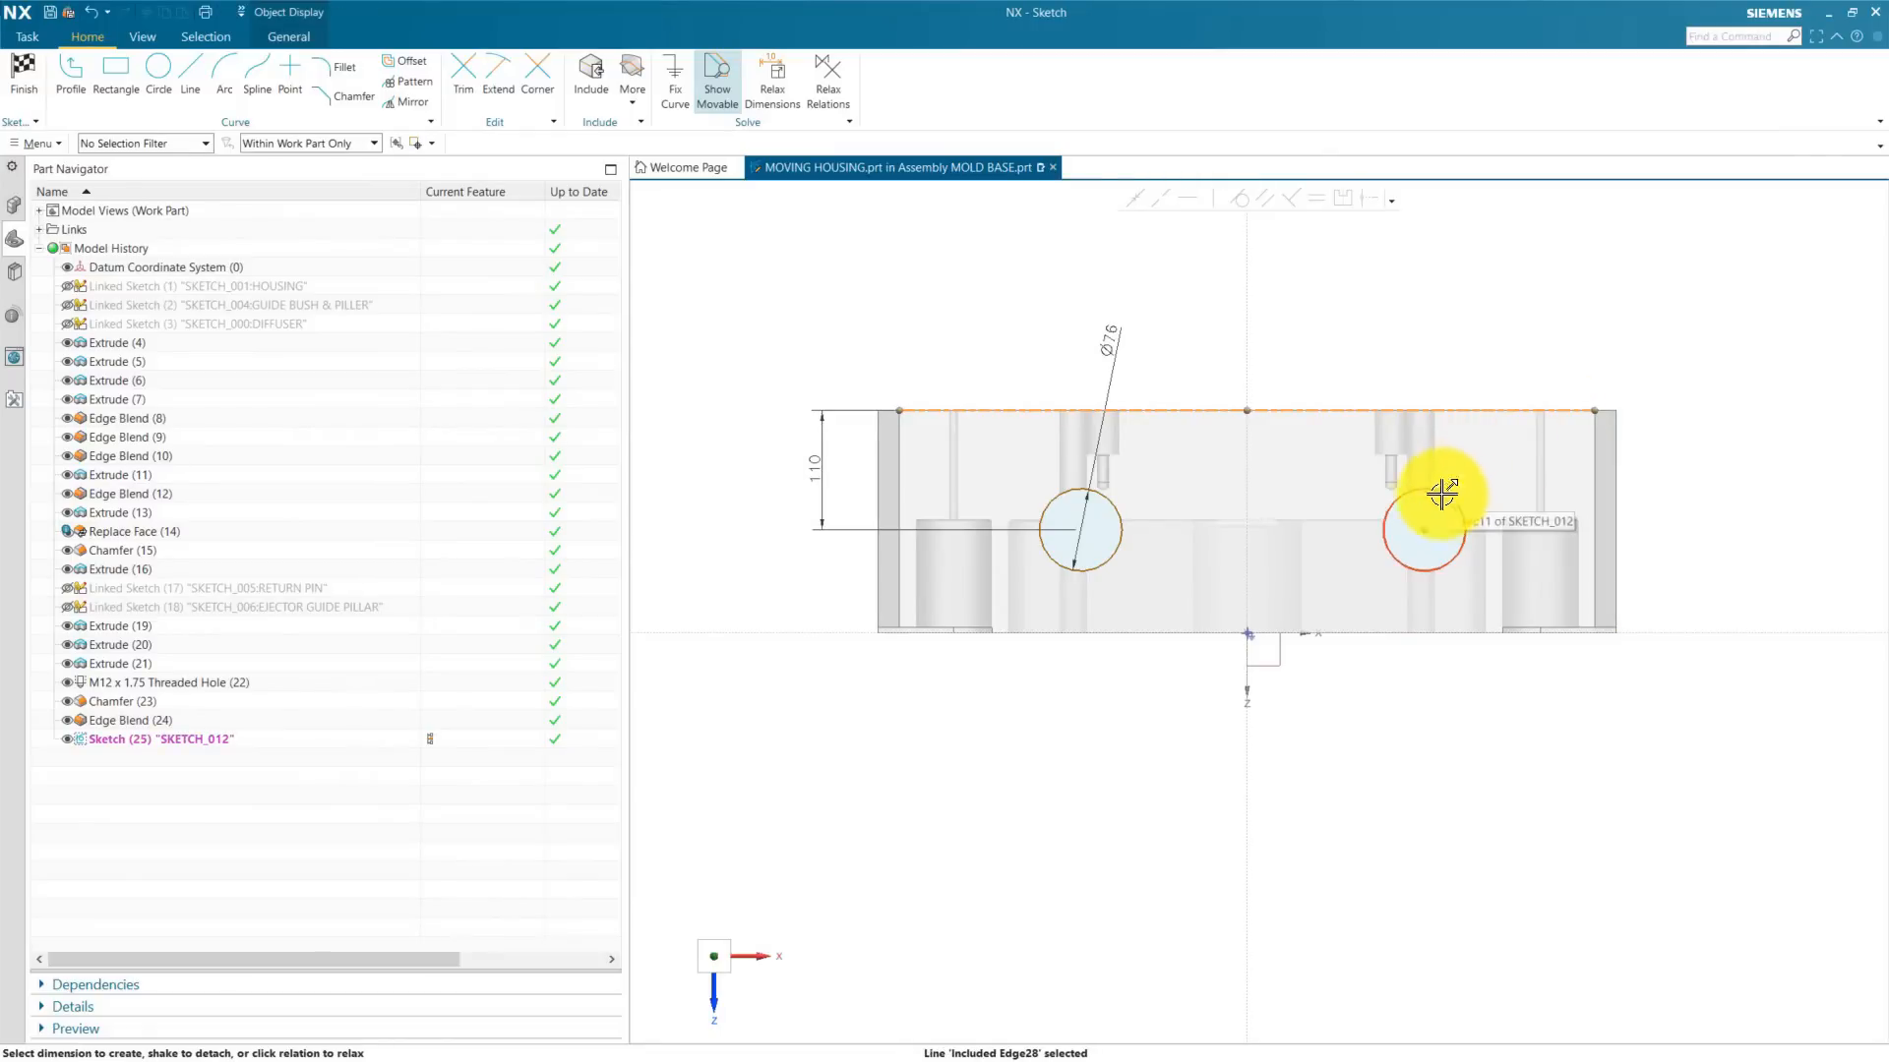
left_click(1420, 534)
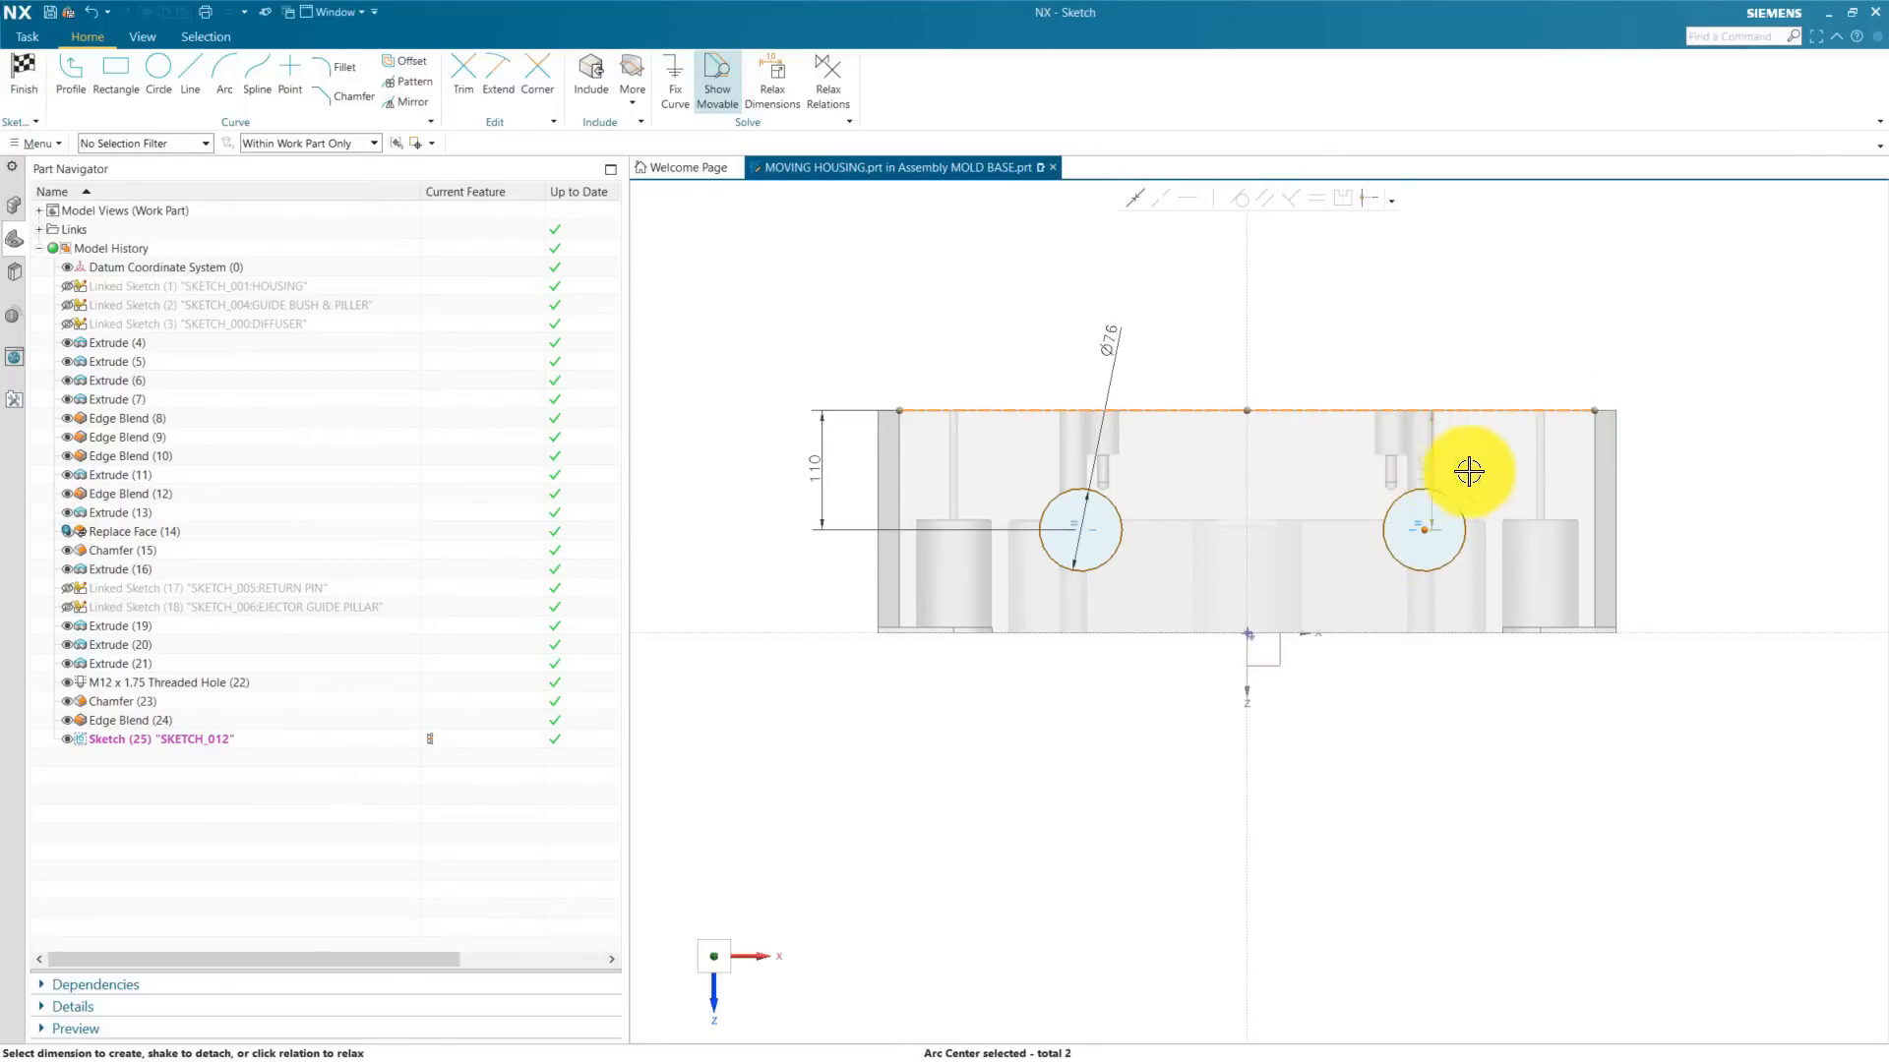
left_click(1659, 464)
key("Return")
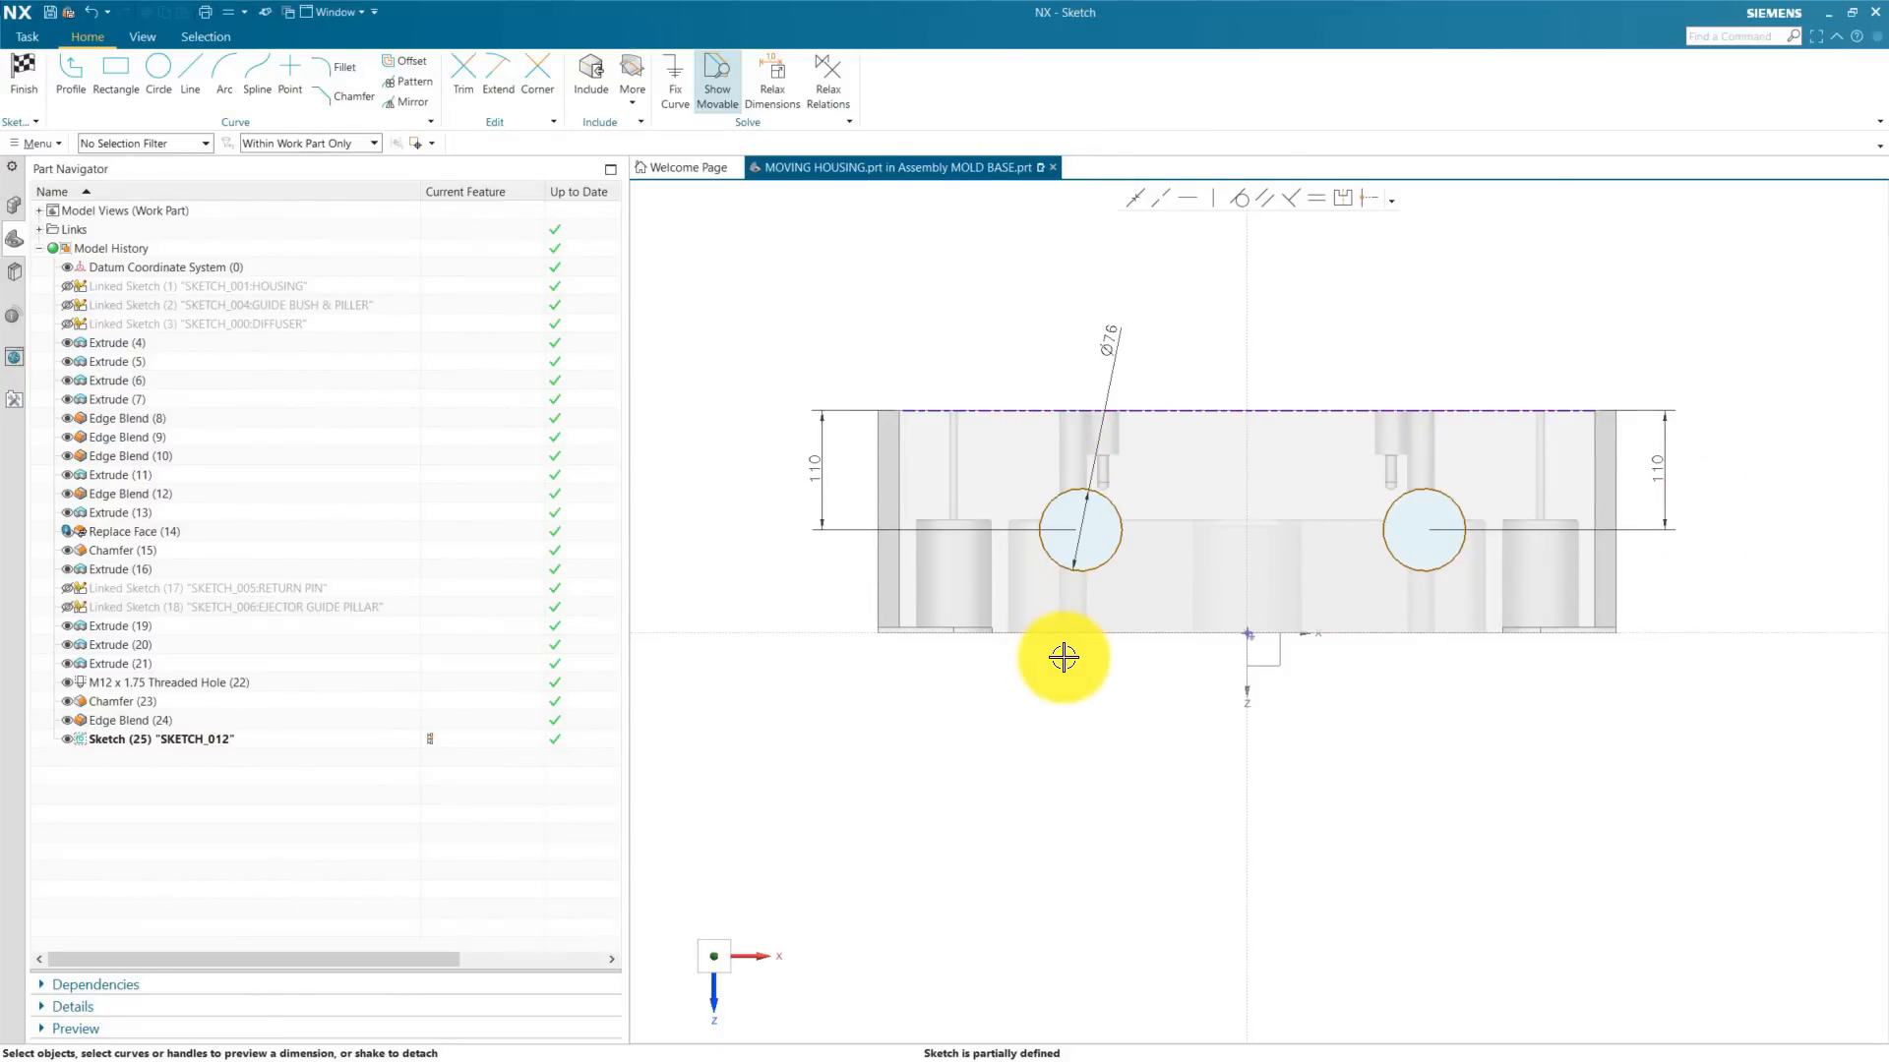
Step: Dimension the left circle centre 265 mm and the right one 256 mm from the vertical centreline, and finish the sketch
left_click(1099, 570)
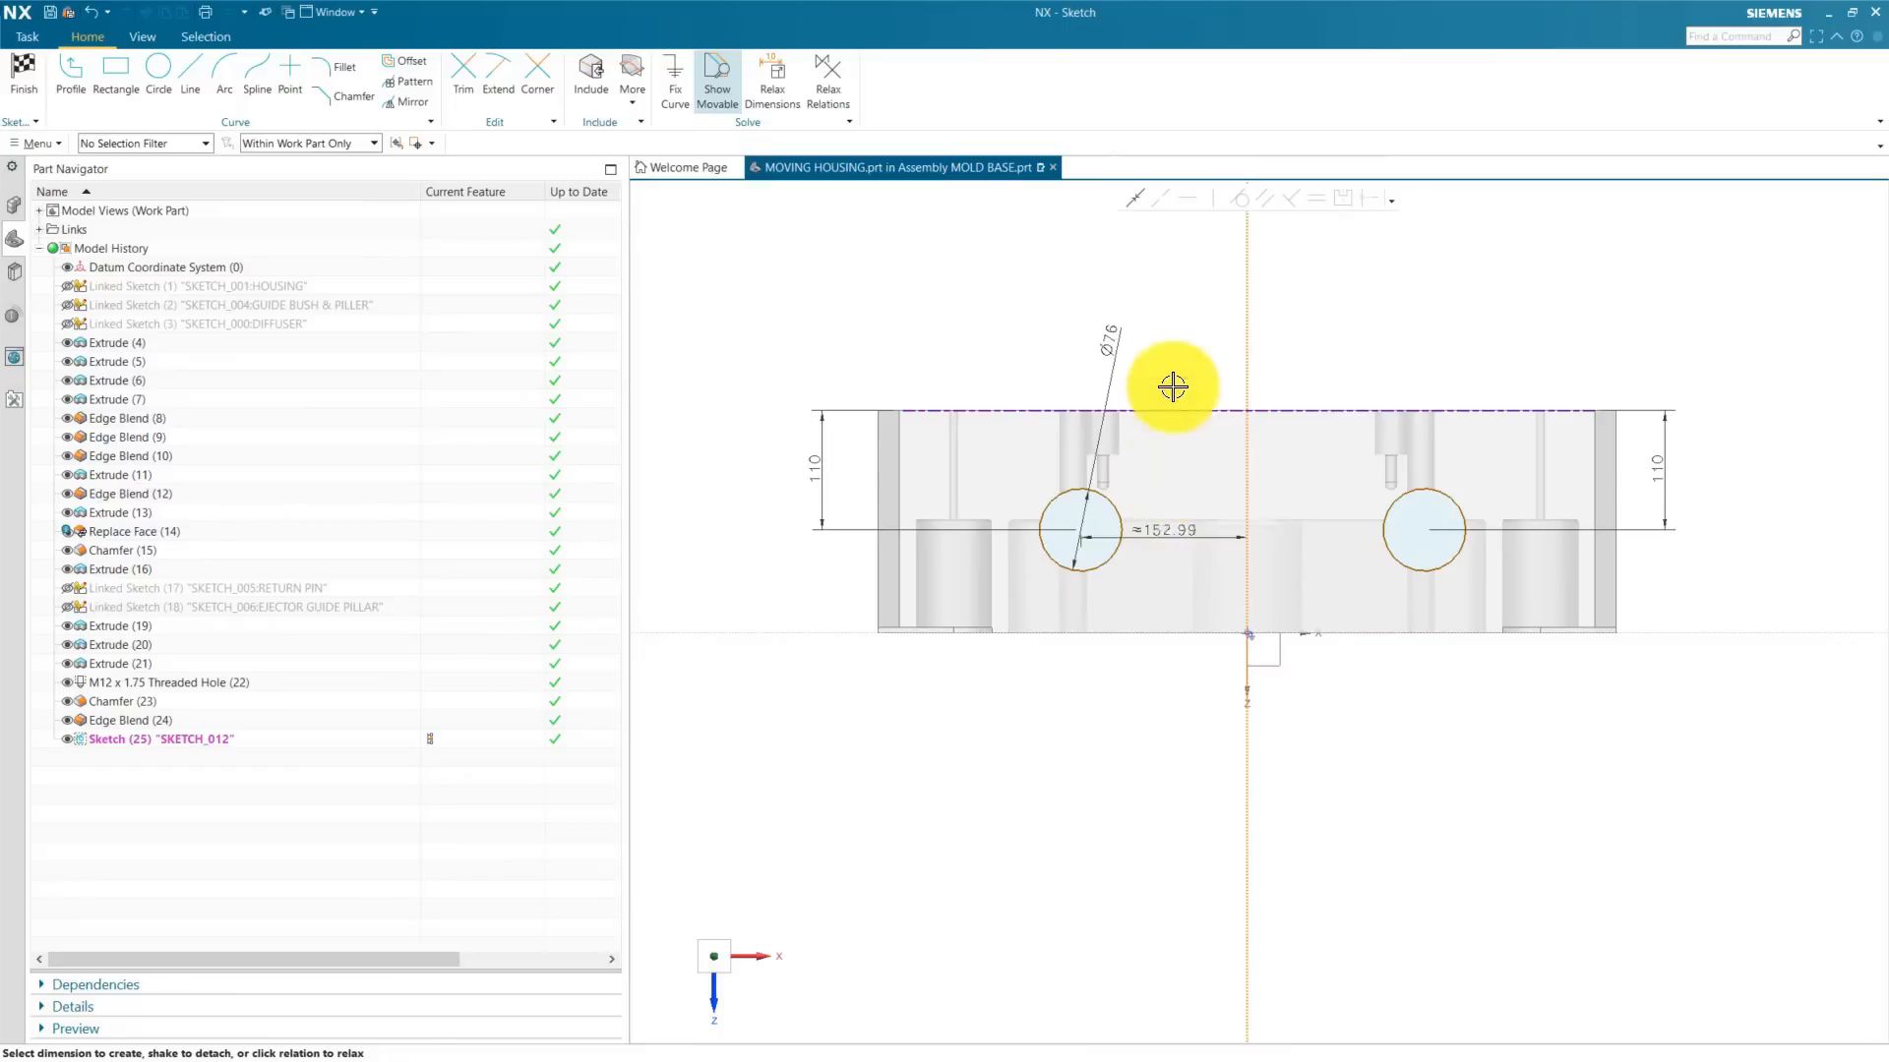
left_click(1171, 268)
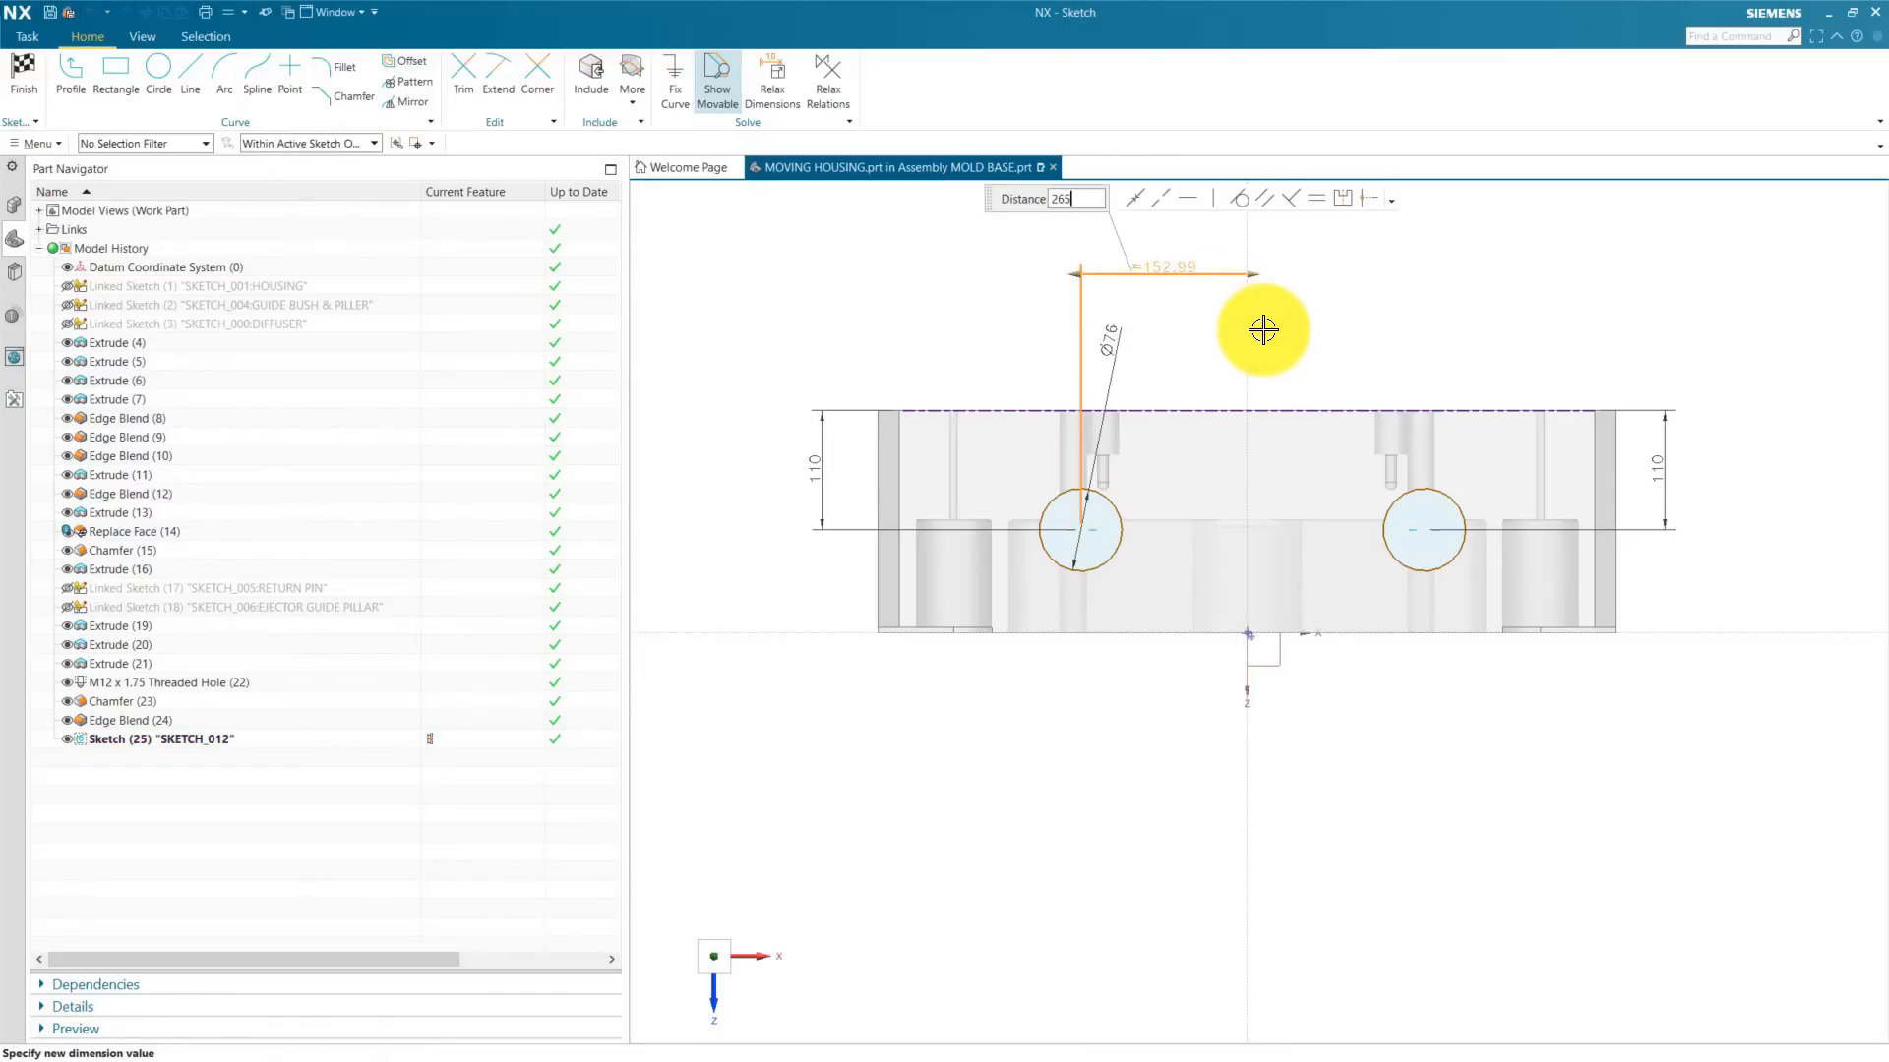
type("265")
key("Return")
scroll(944, 594, "down", 3)
left_click(941, 452)
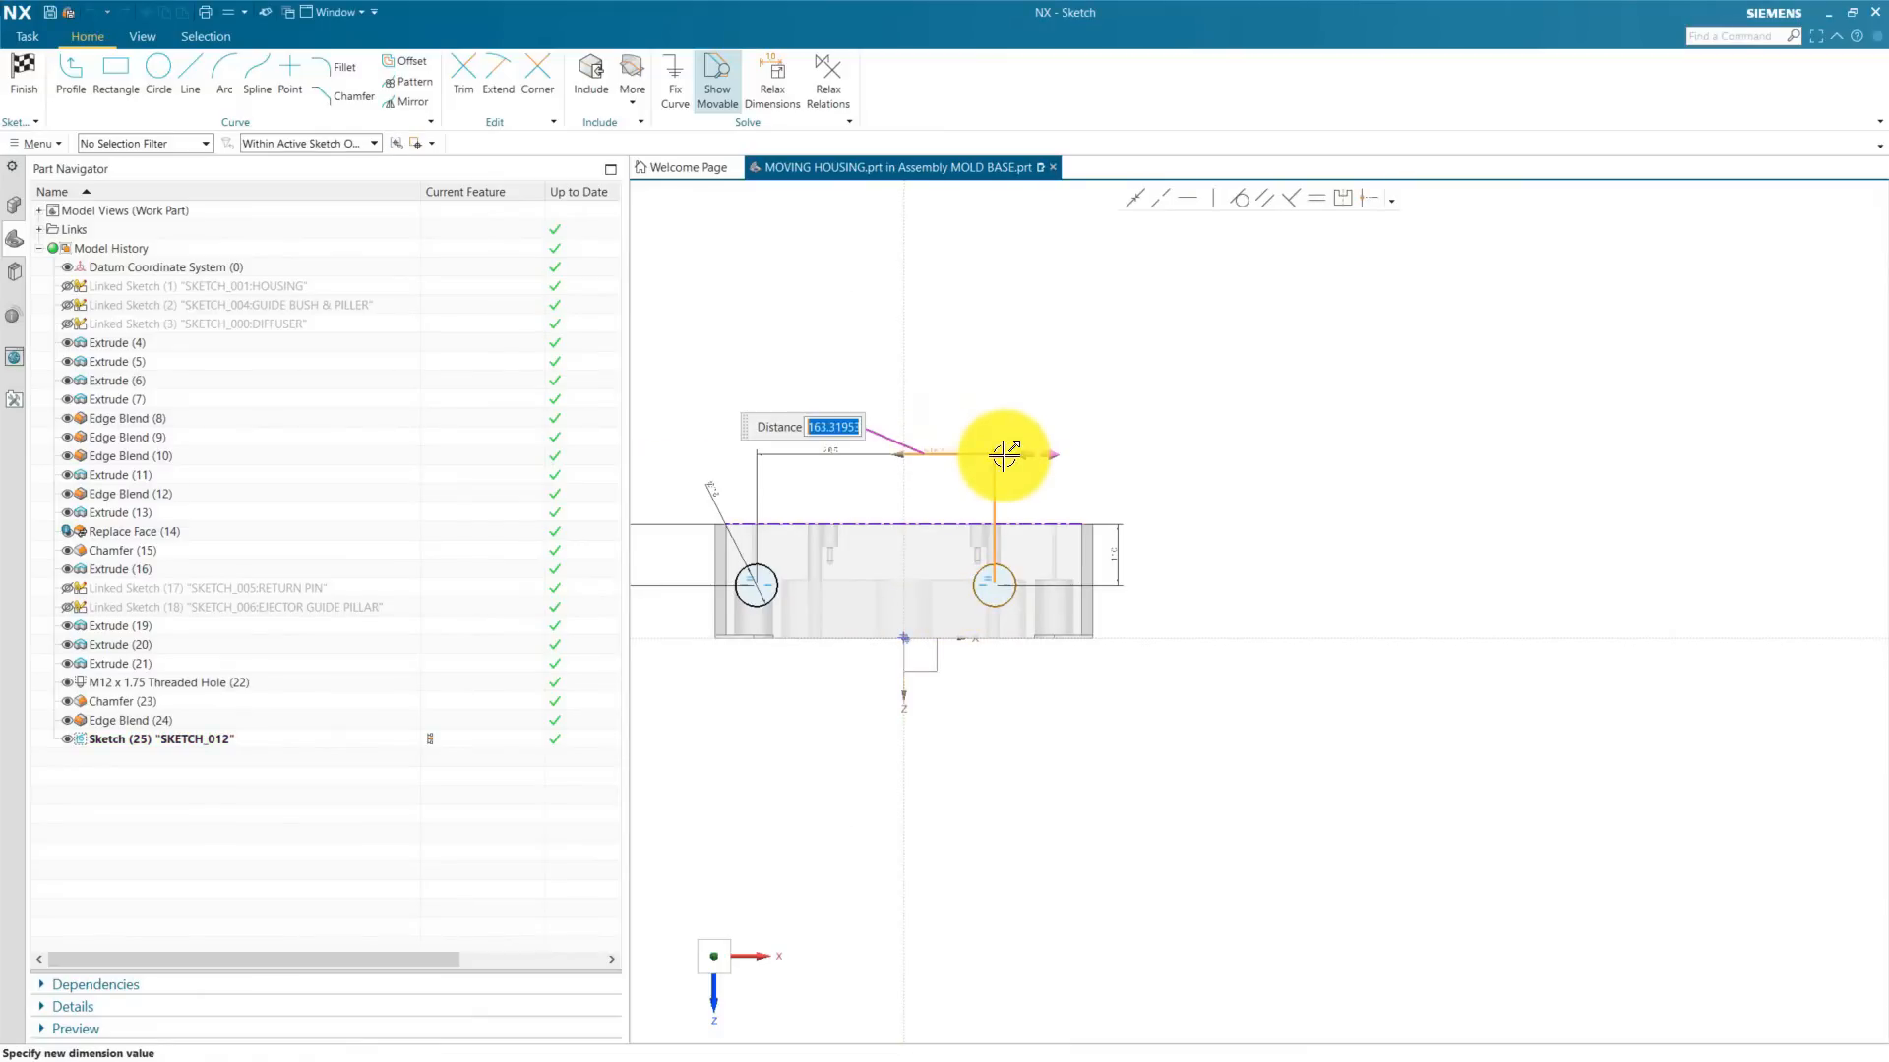
key("Return")
scroll(871, 465, "up", 2)
scroll(1248, 493, "down", 2)
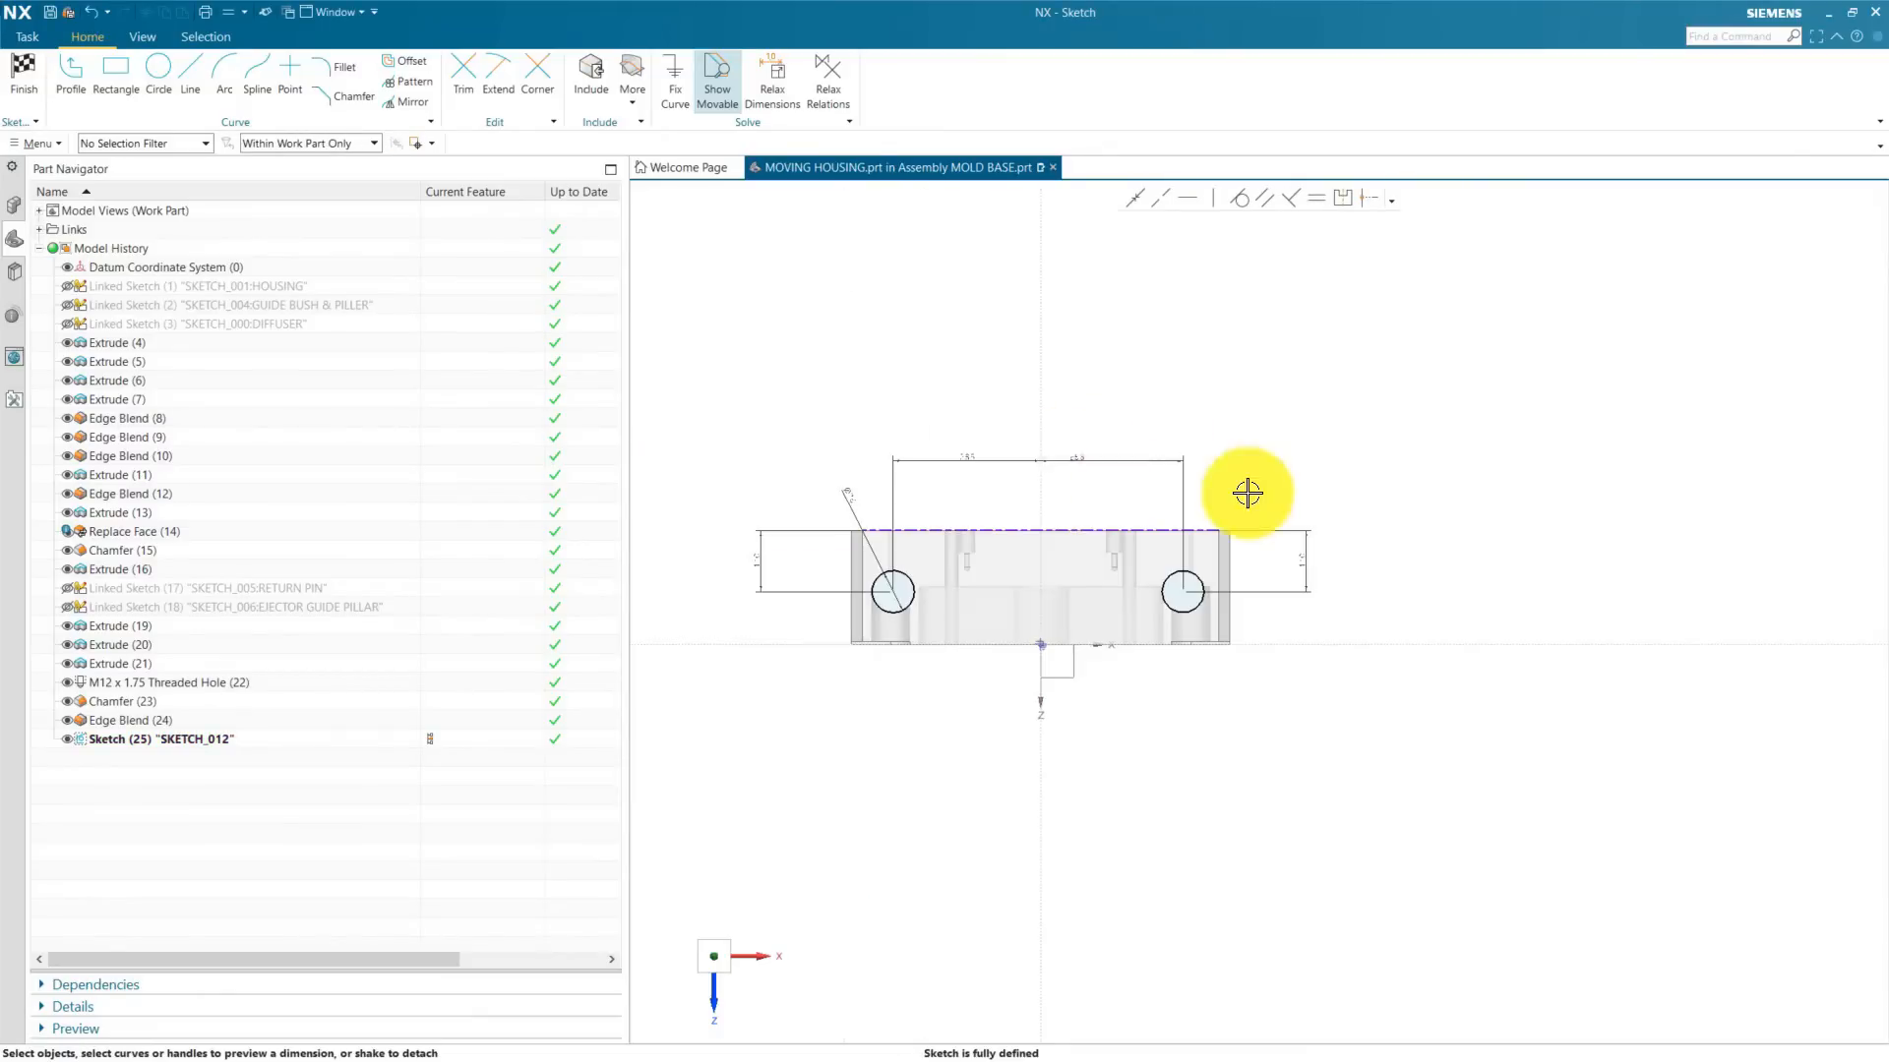
left_click(145, 37)
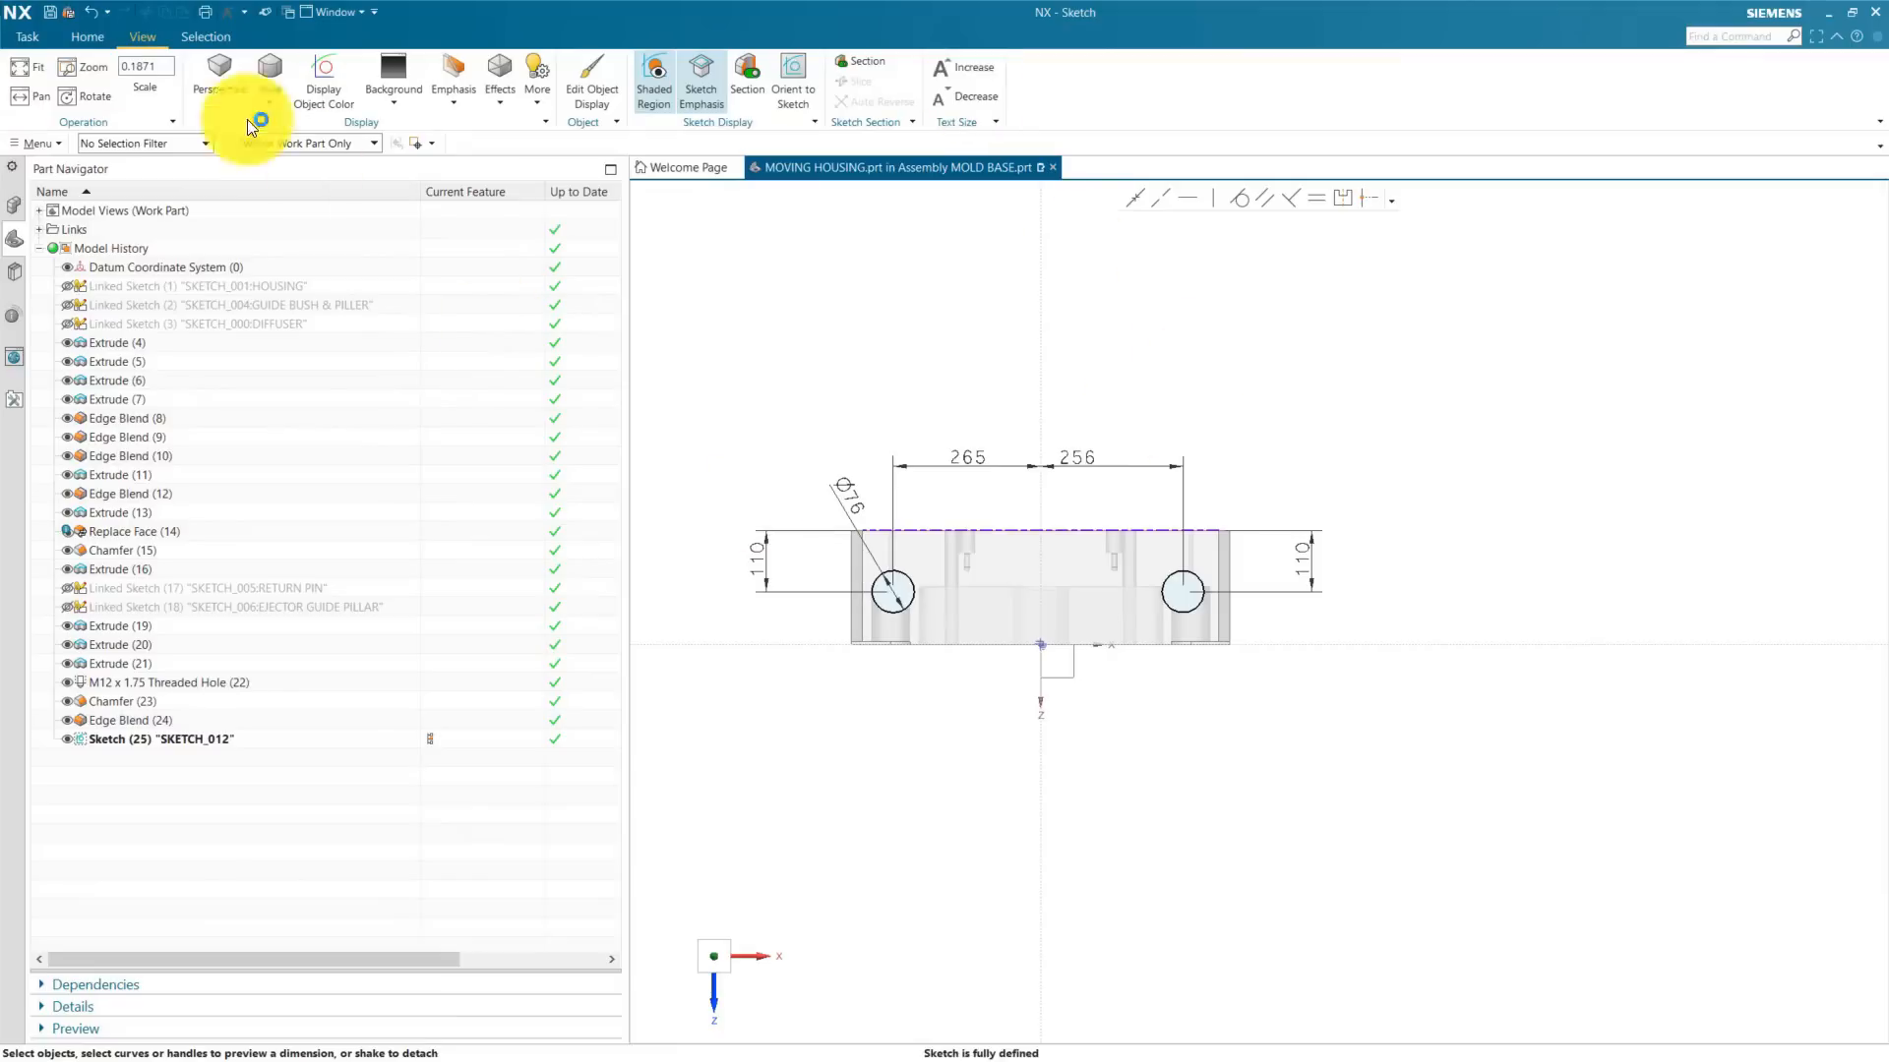
left_click(89, 38)
scroll(880, 596, "up", 1)
left_click(24, 75)
Step: Extrude both side-face circles with Subtract from -5 mm to 460 mm to cut shallow round recesses in the housing
mouse_move(987, 649)
middle_mouse_down()
mouse_move(981, 590)
mouse_move(991, 632)
middle_mouse_up()
scroll(991, 632, "down", 3)
key("Home")
left_click(120, 78)
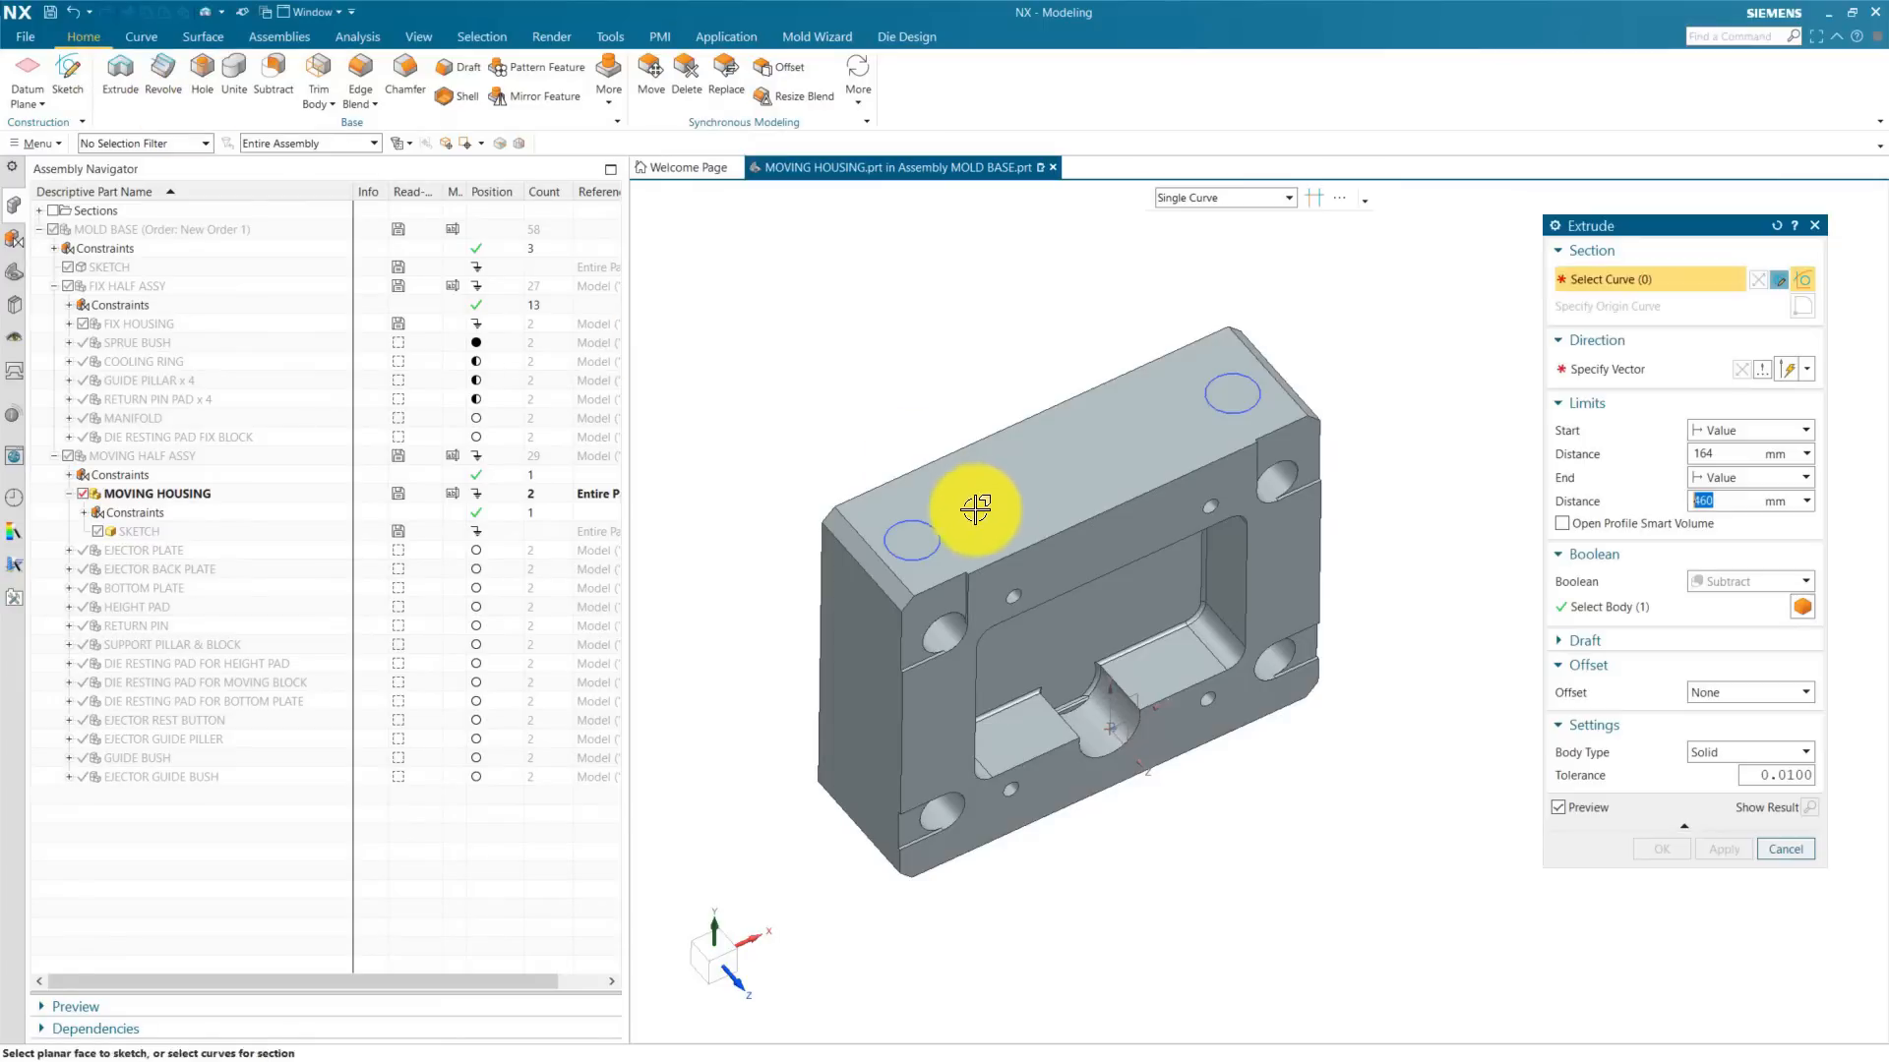
left_click(14, 272)
left_click(167, 745)
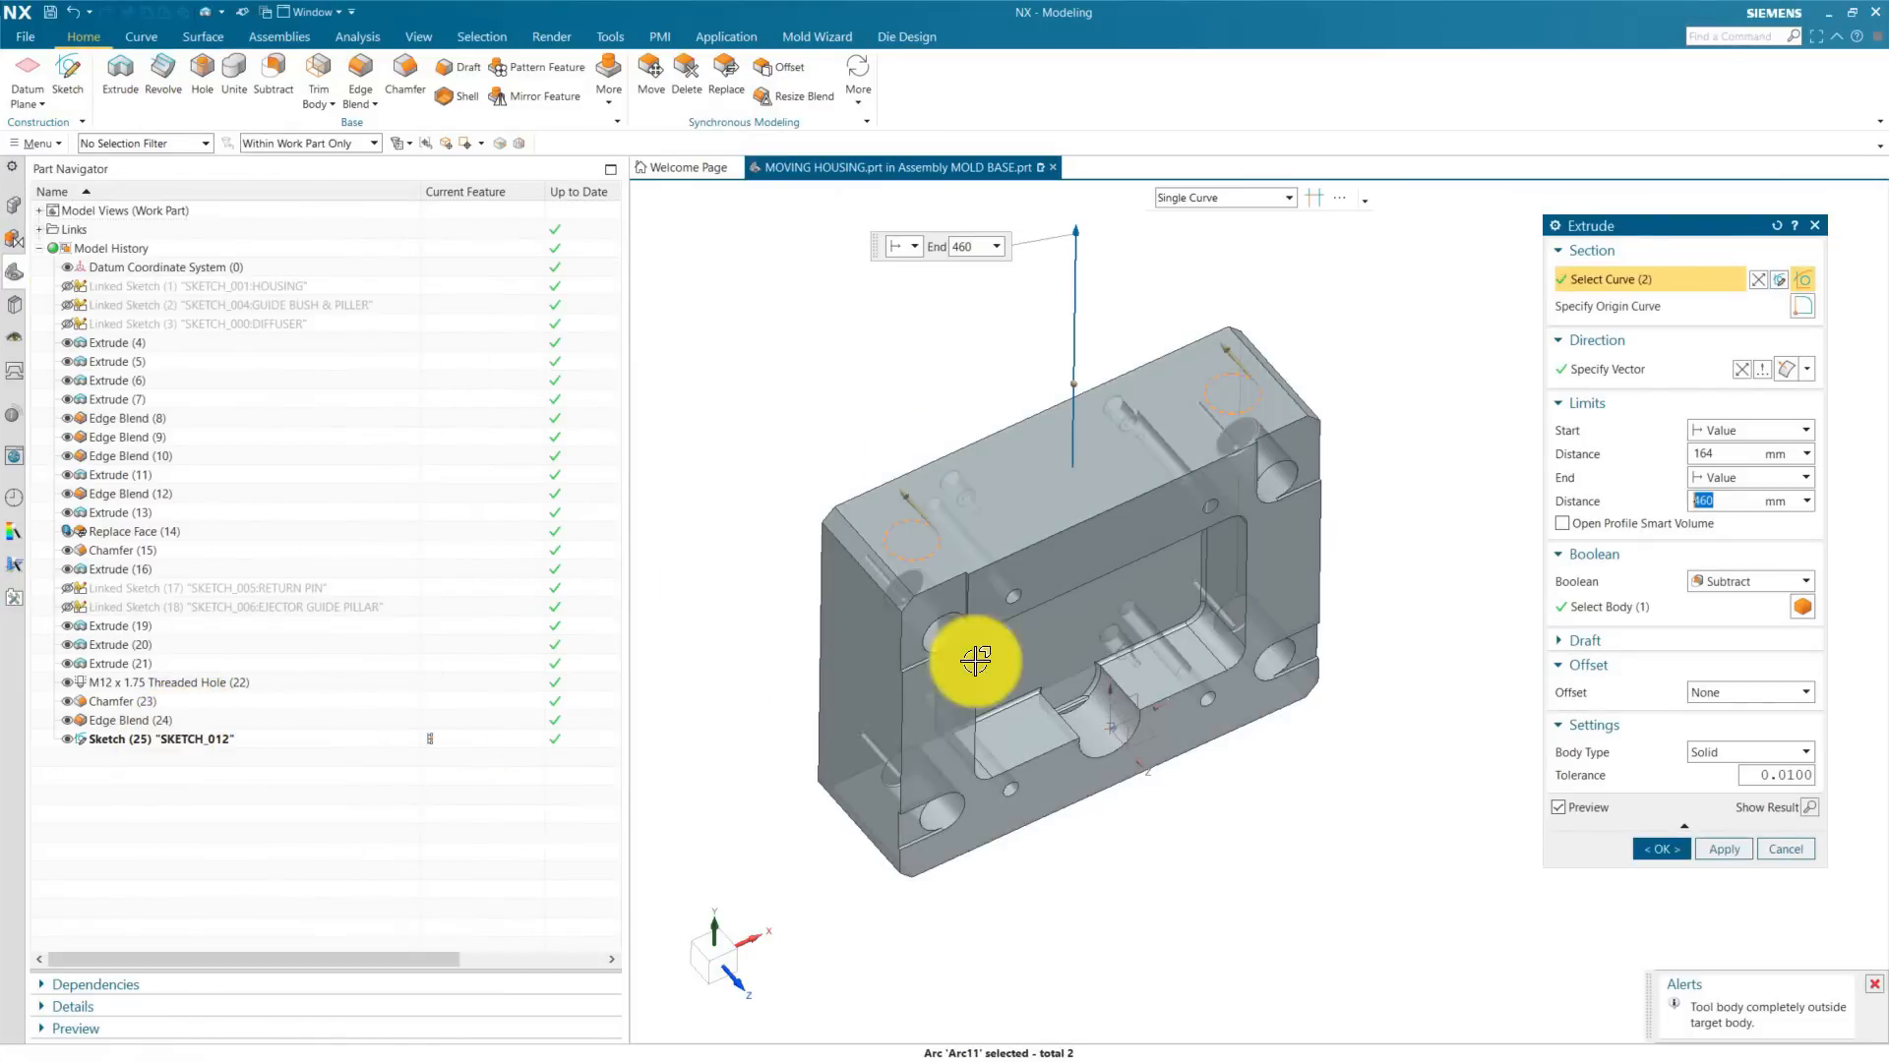
type("-5")
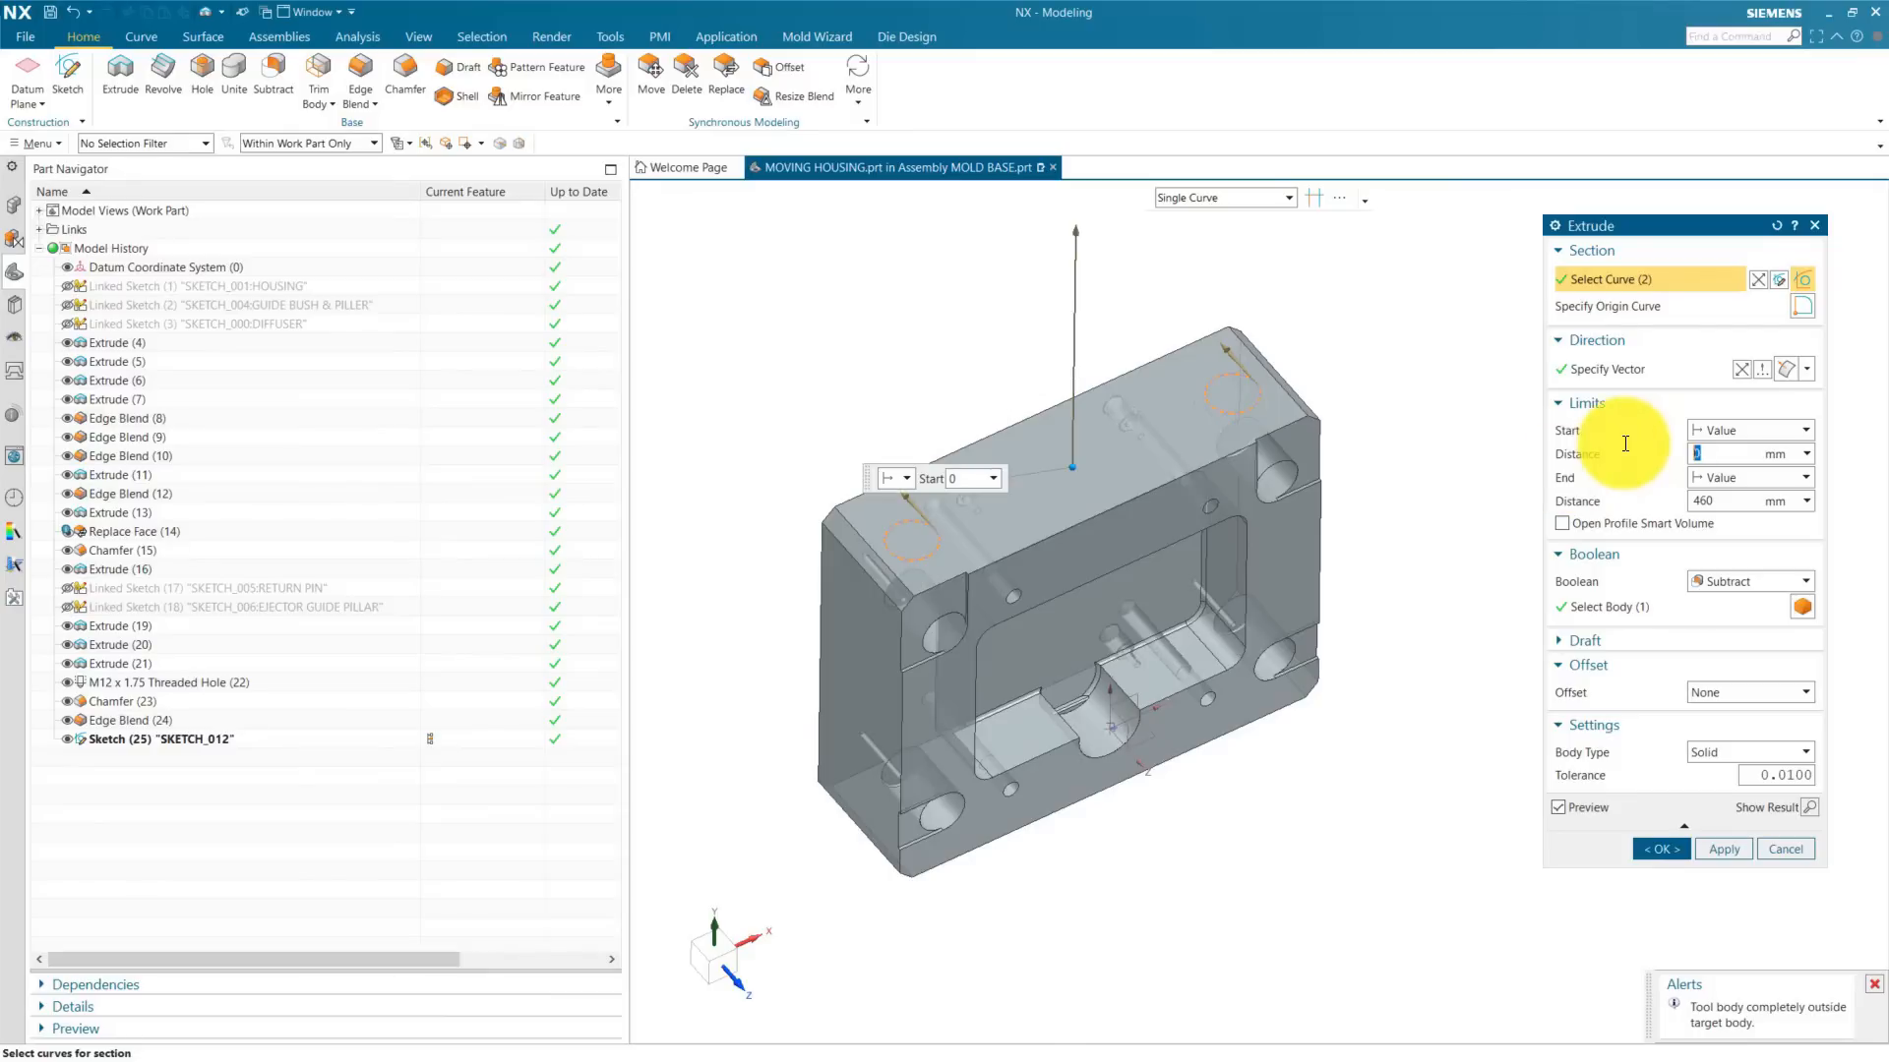
left_click(1729, 499)
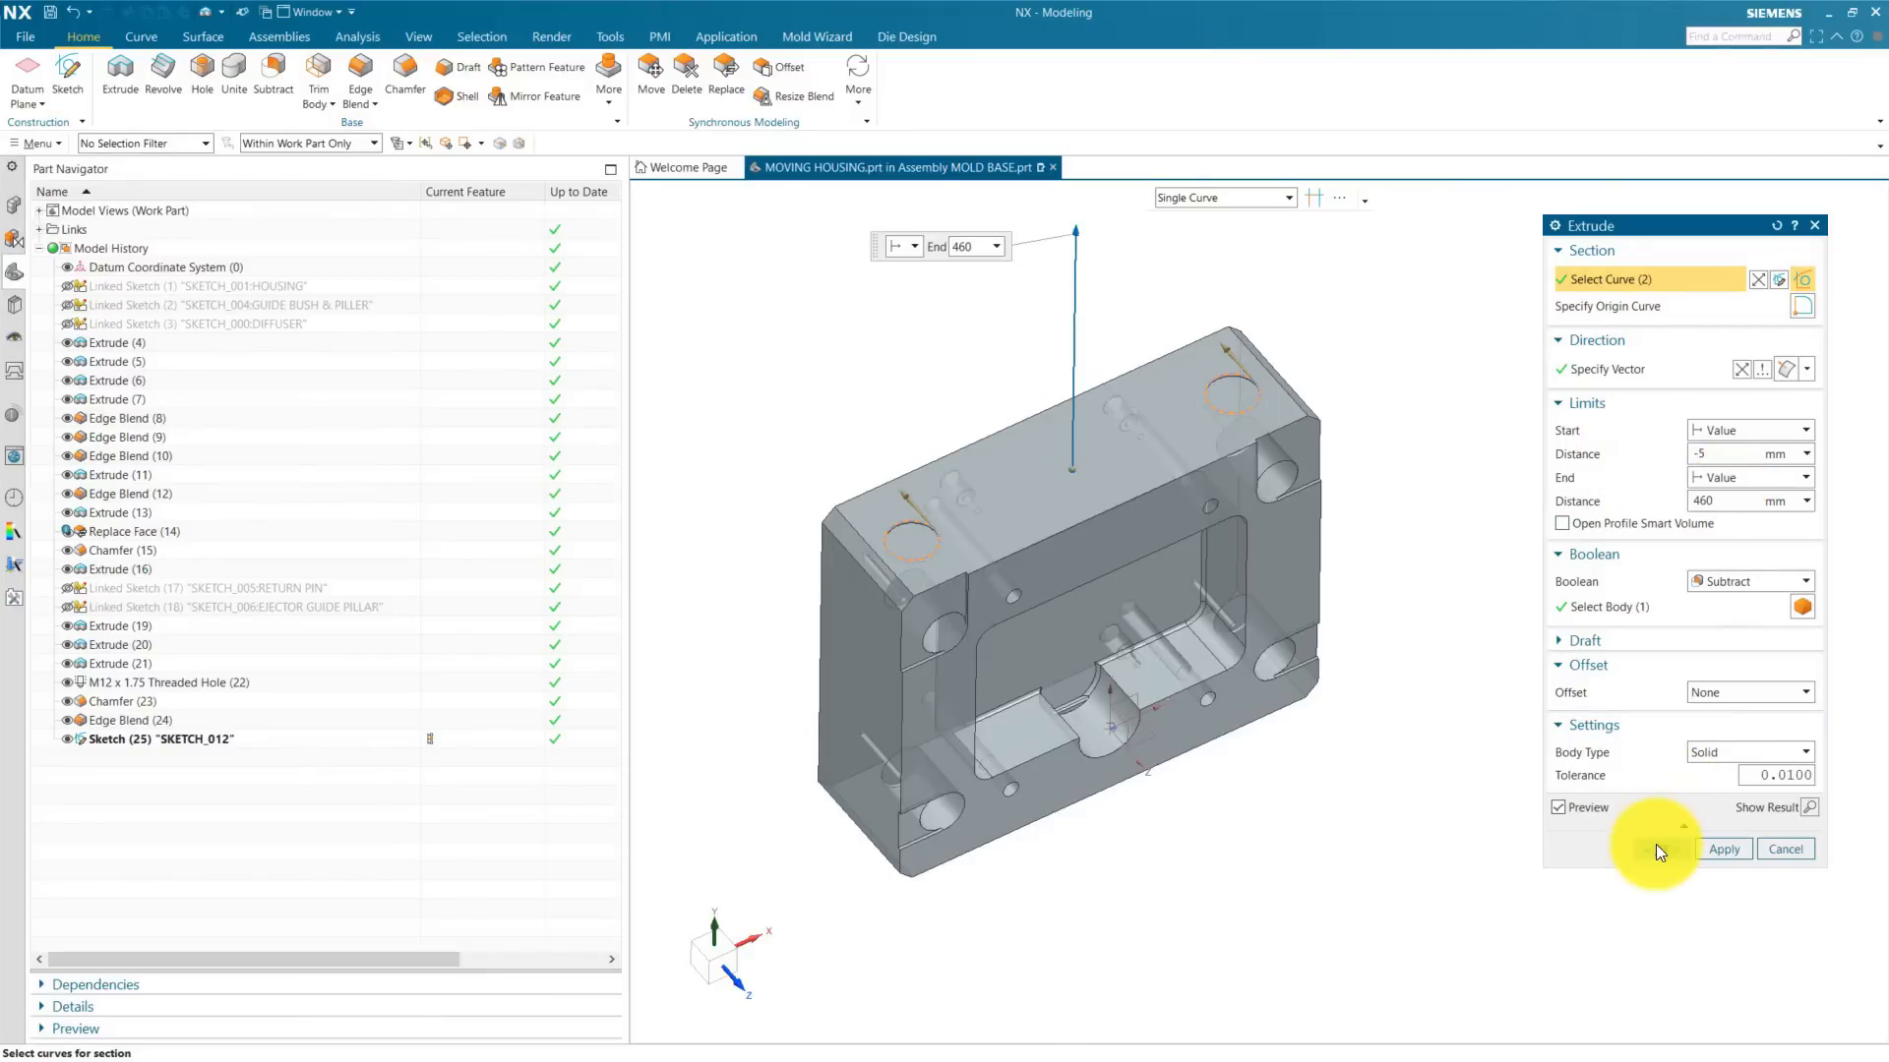
left_click(1656, 844)
Step: Set up an M36 x 4 threaded hole located at the centres of both round side-face recesses
scroll(1046, 518, "up", 4)
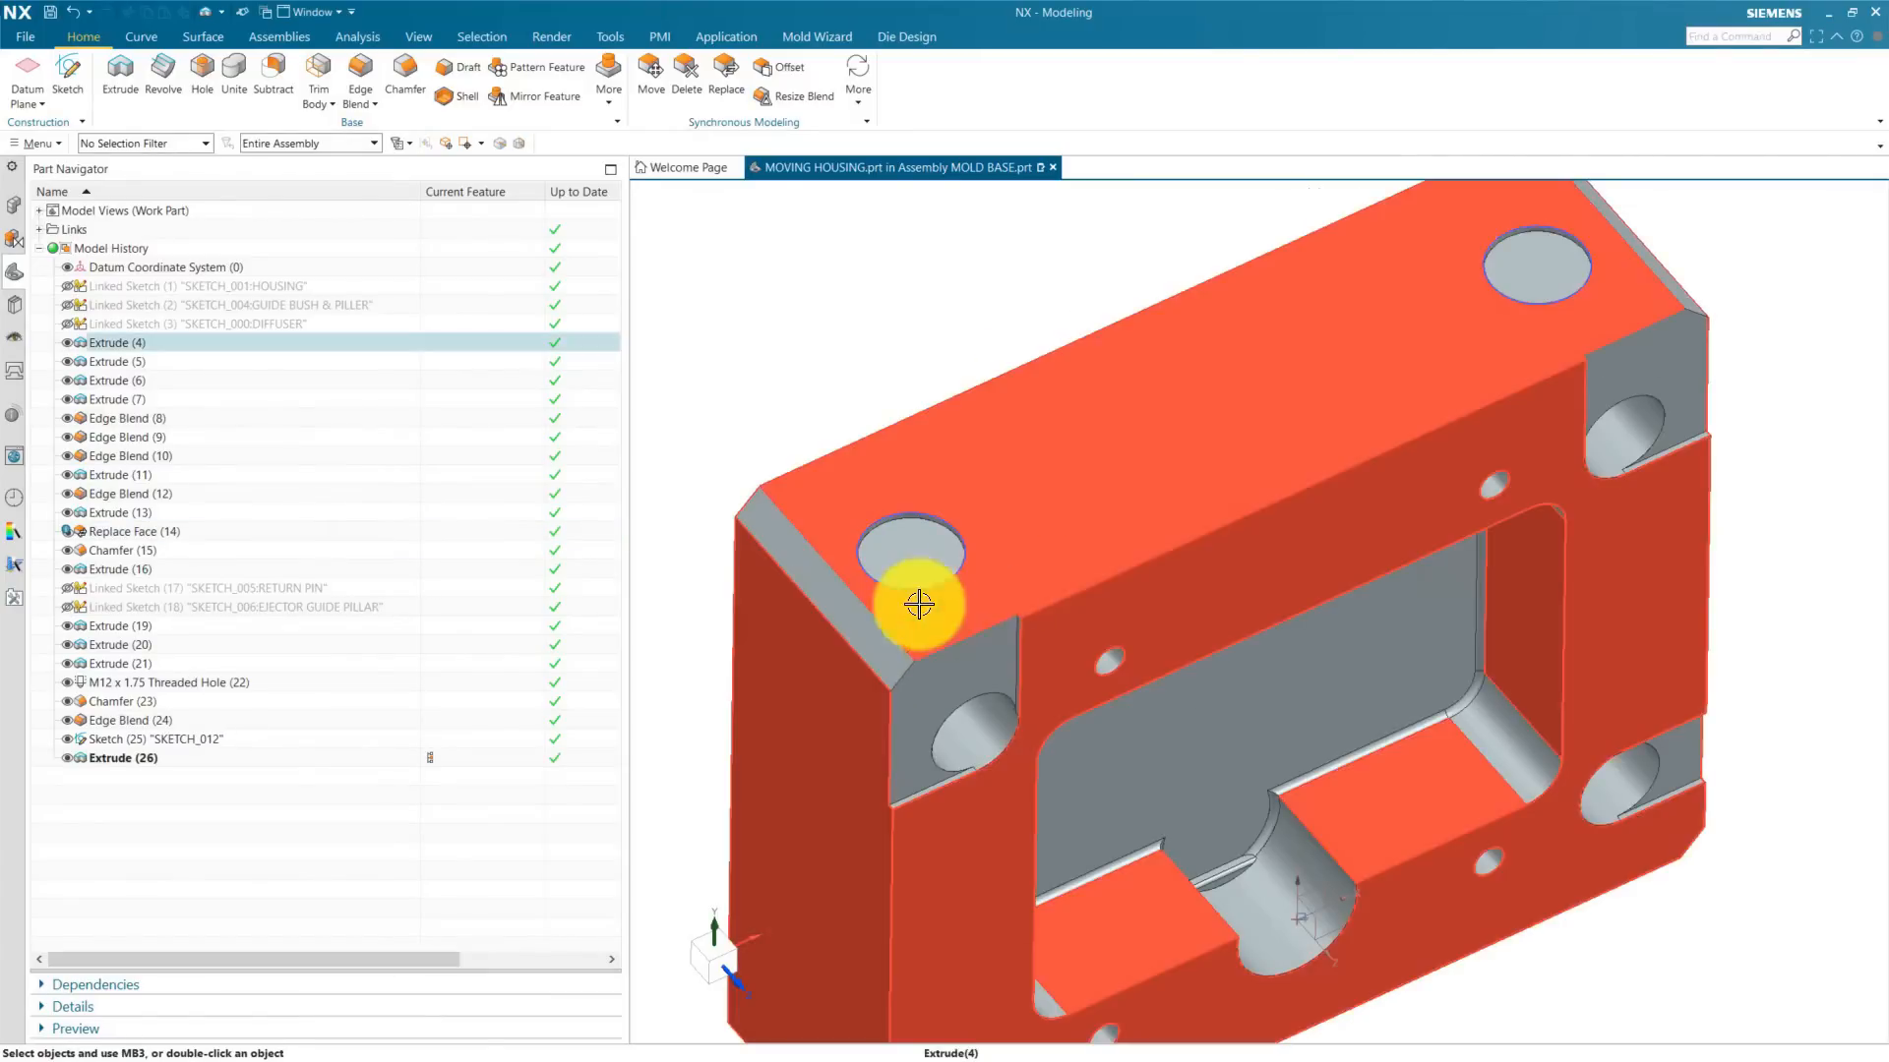
scroll(921, 580, "down", 4)
left_click(201, 77)
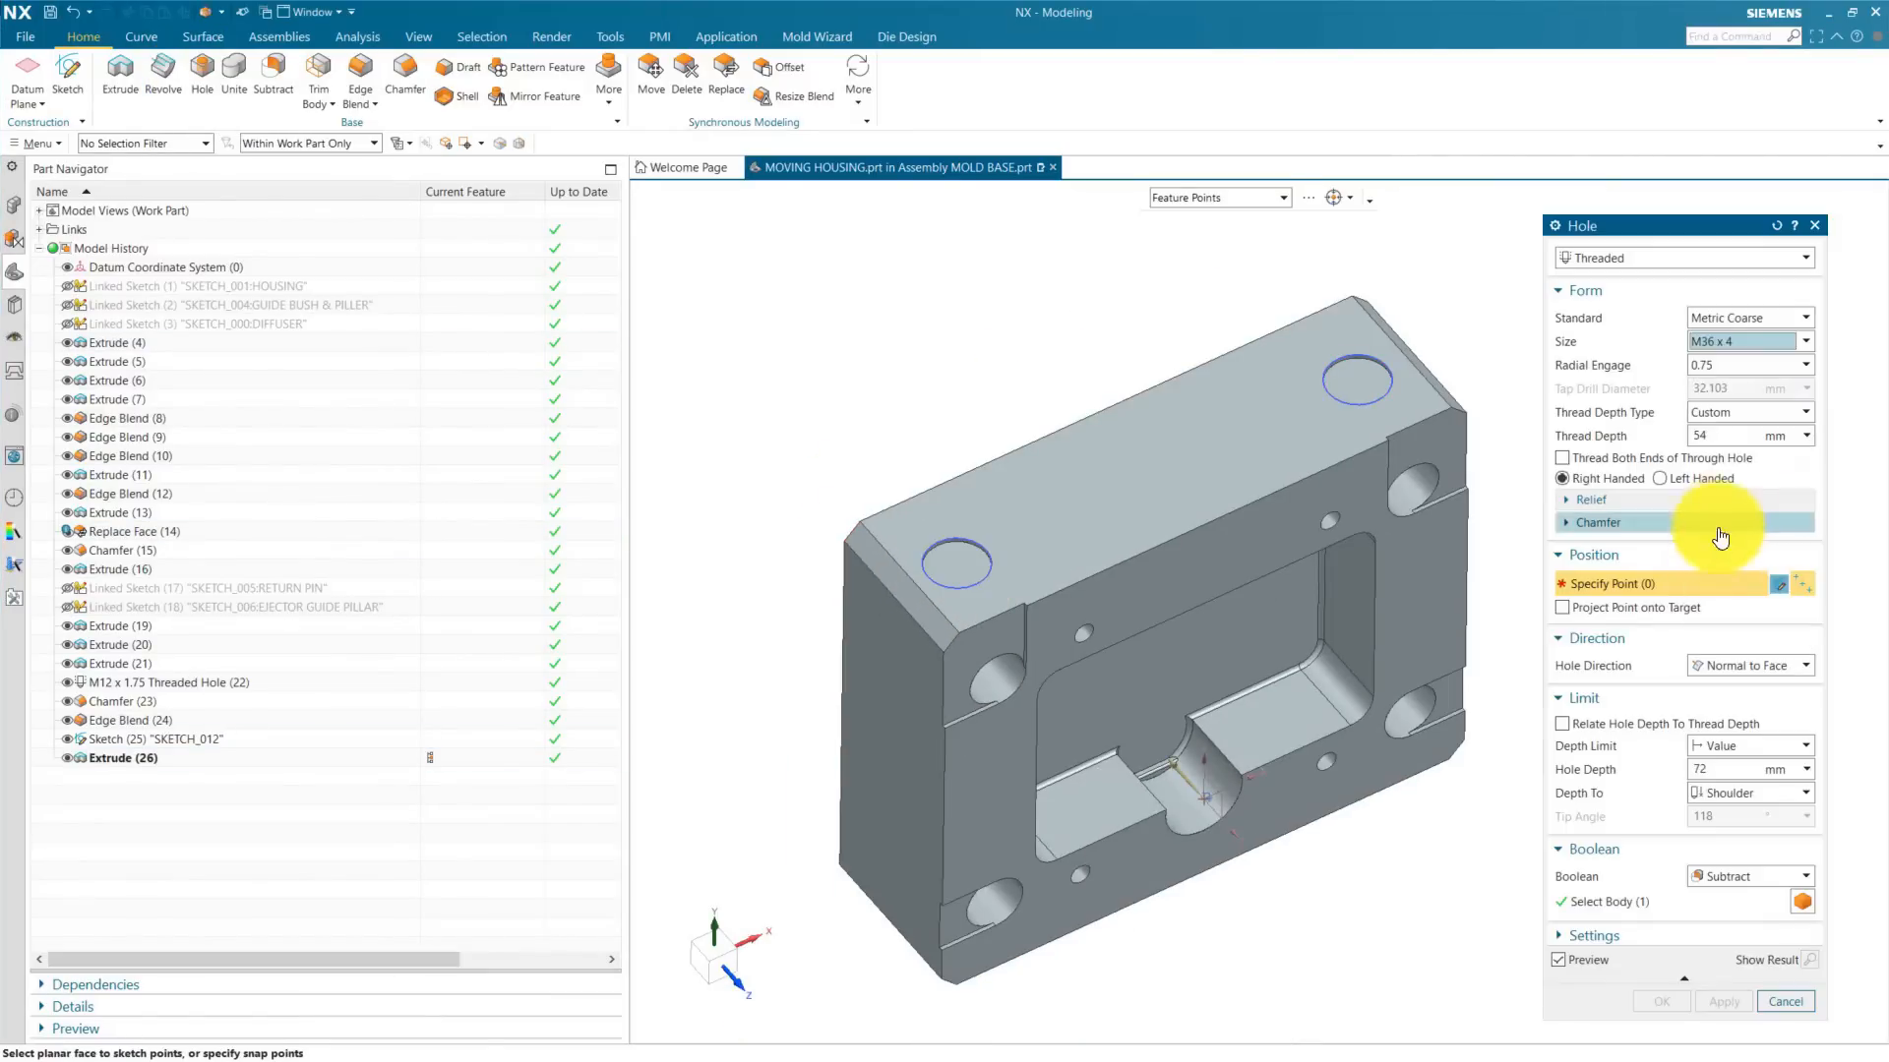
scroll(865, 497, "up", 5)
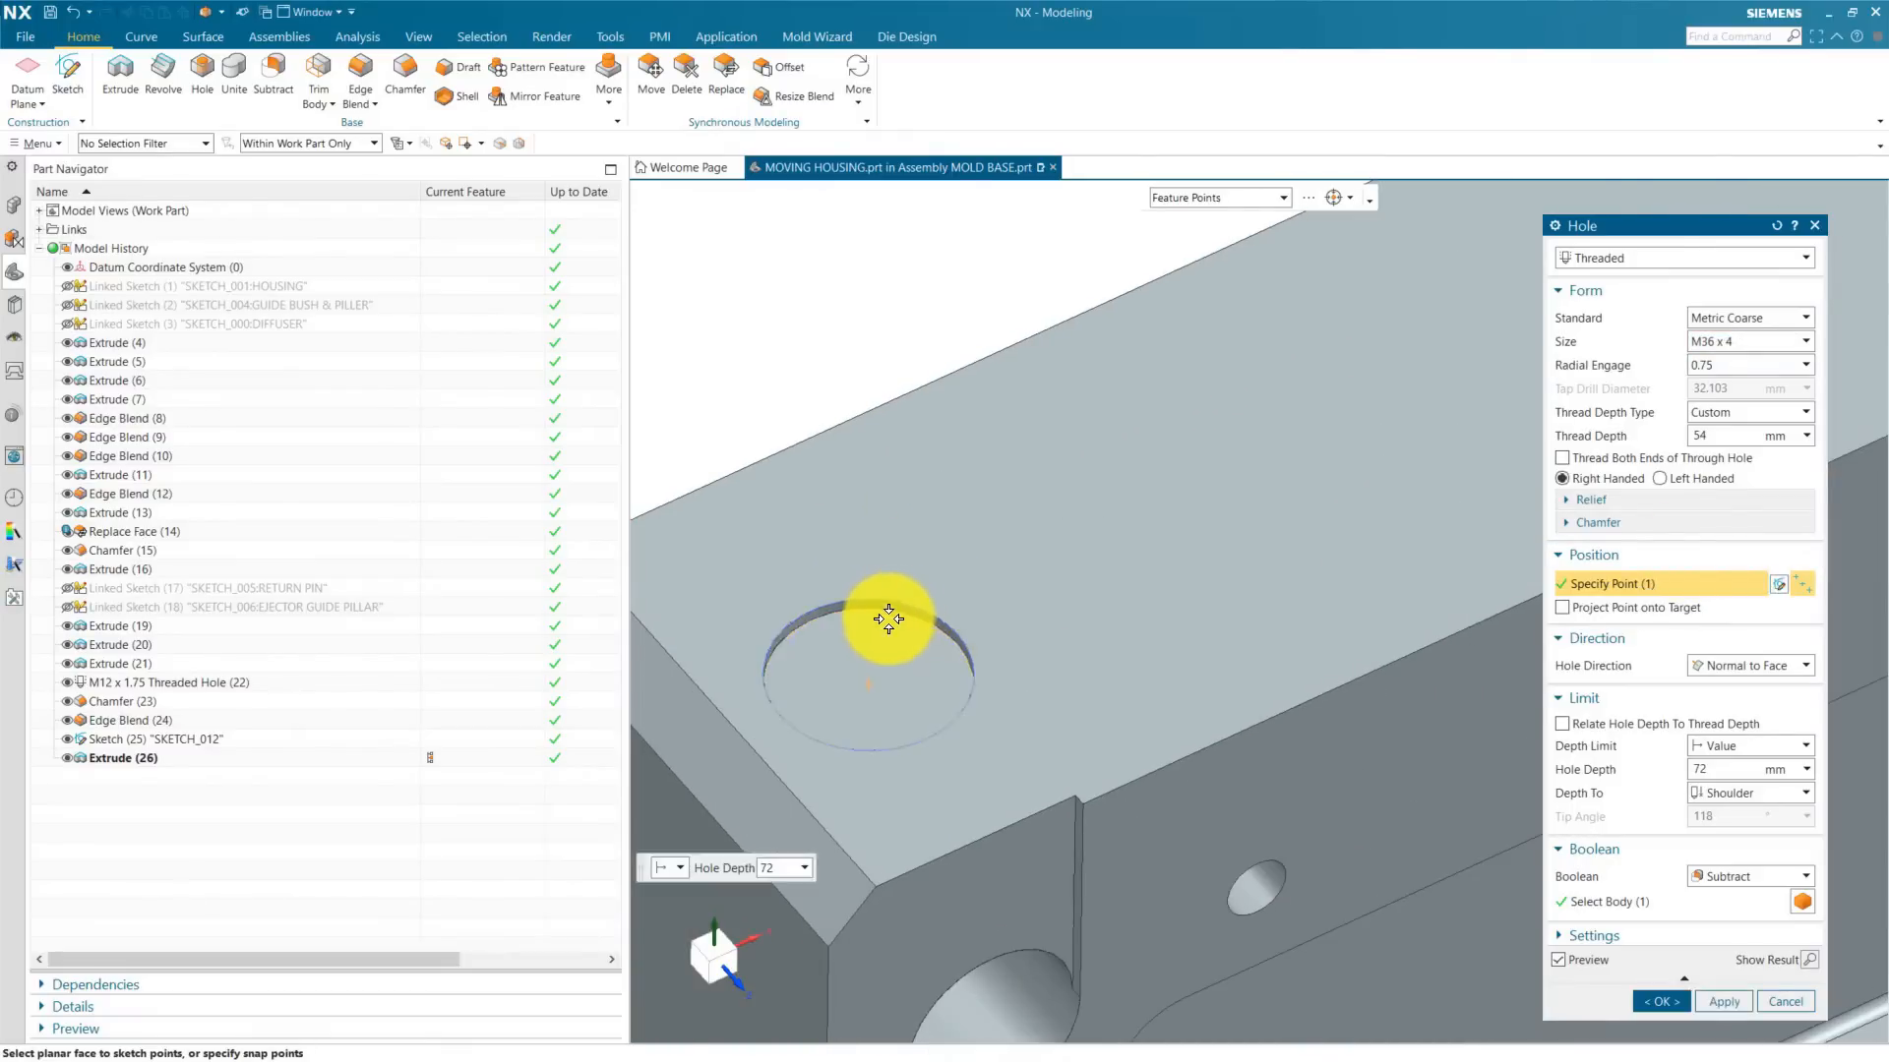
scroll(708, 603, "down", 4)
scroll(1012, 476, "up", 4)
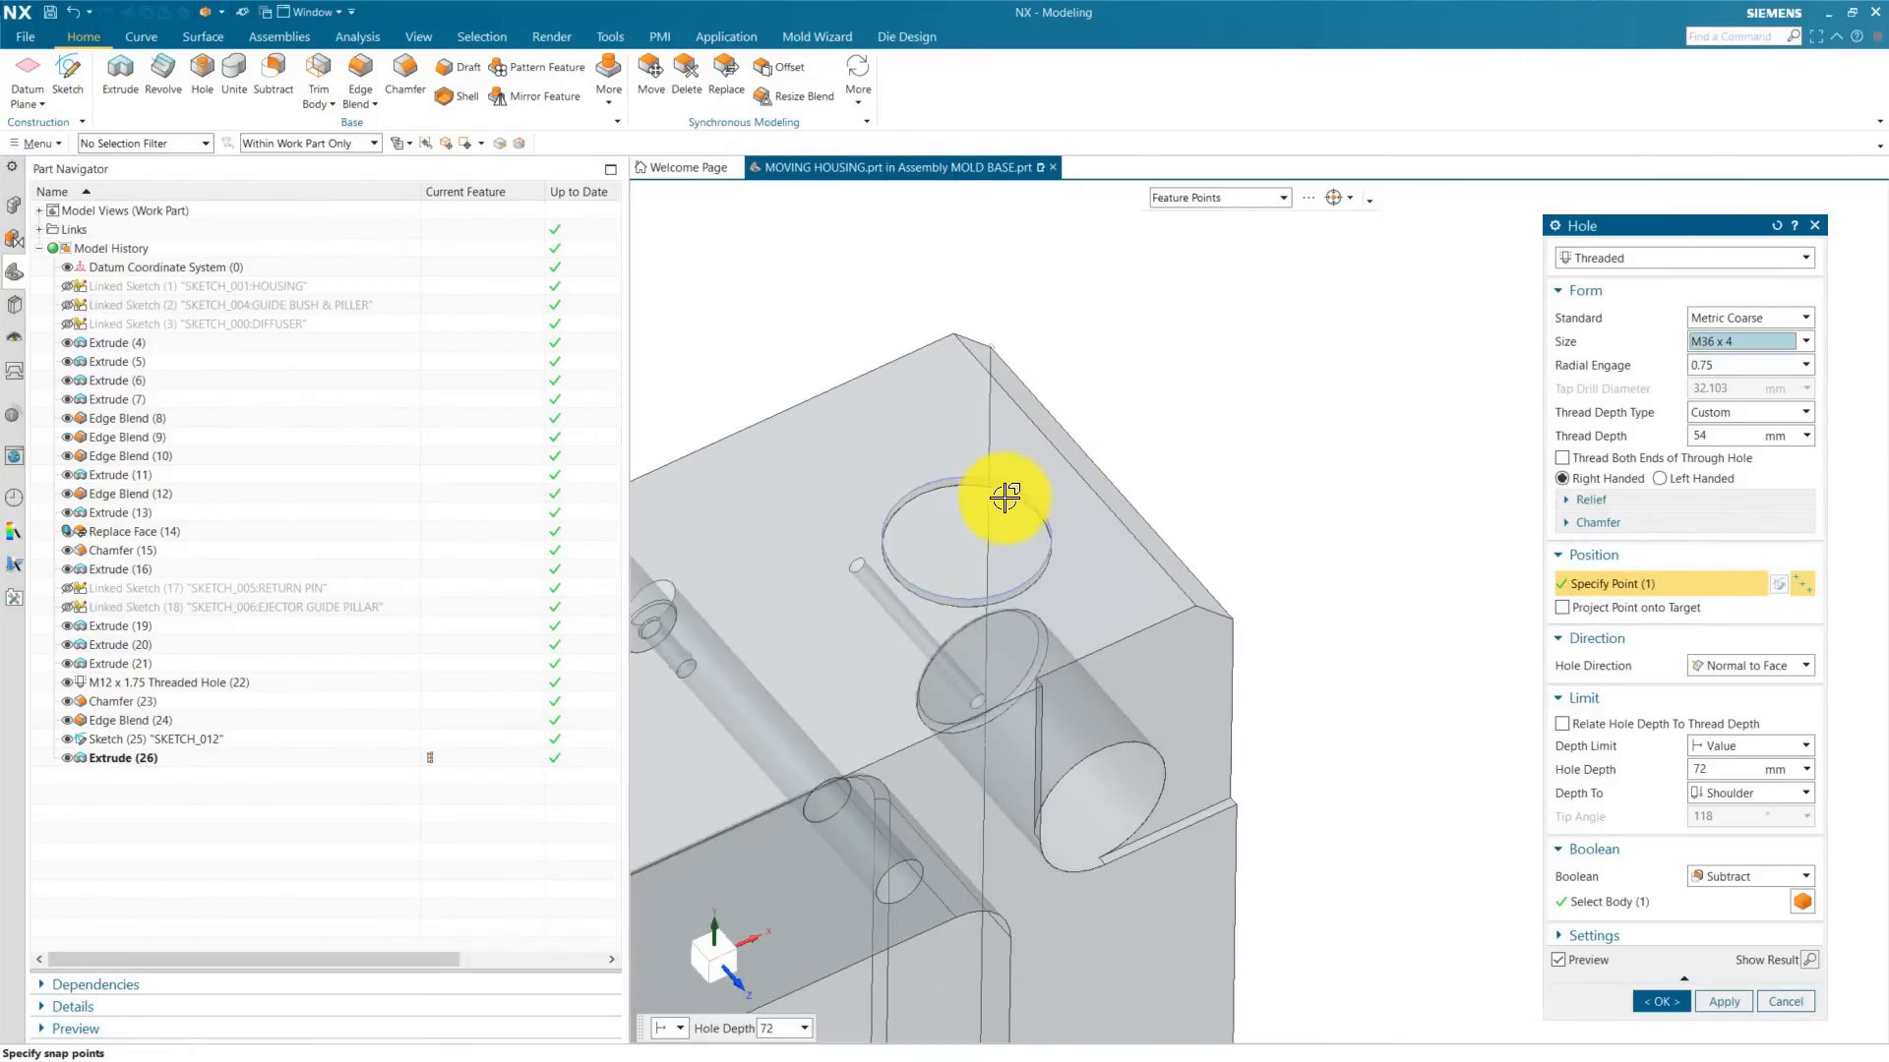
left_click(1007, 497)
Step: Set the threaded holes' thread depth and hole depth to 35 mm each
type("35")
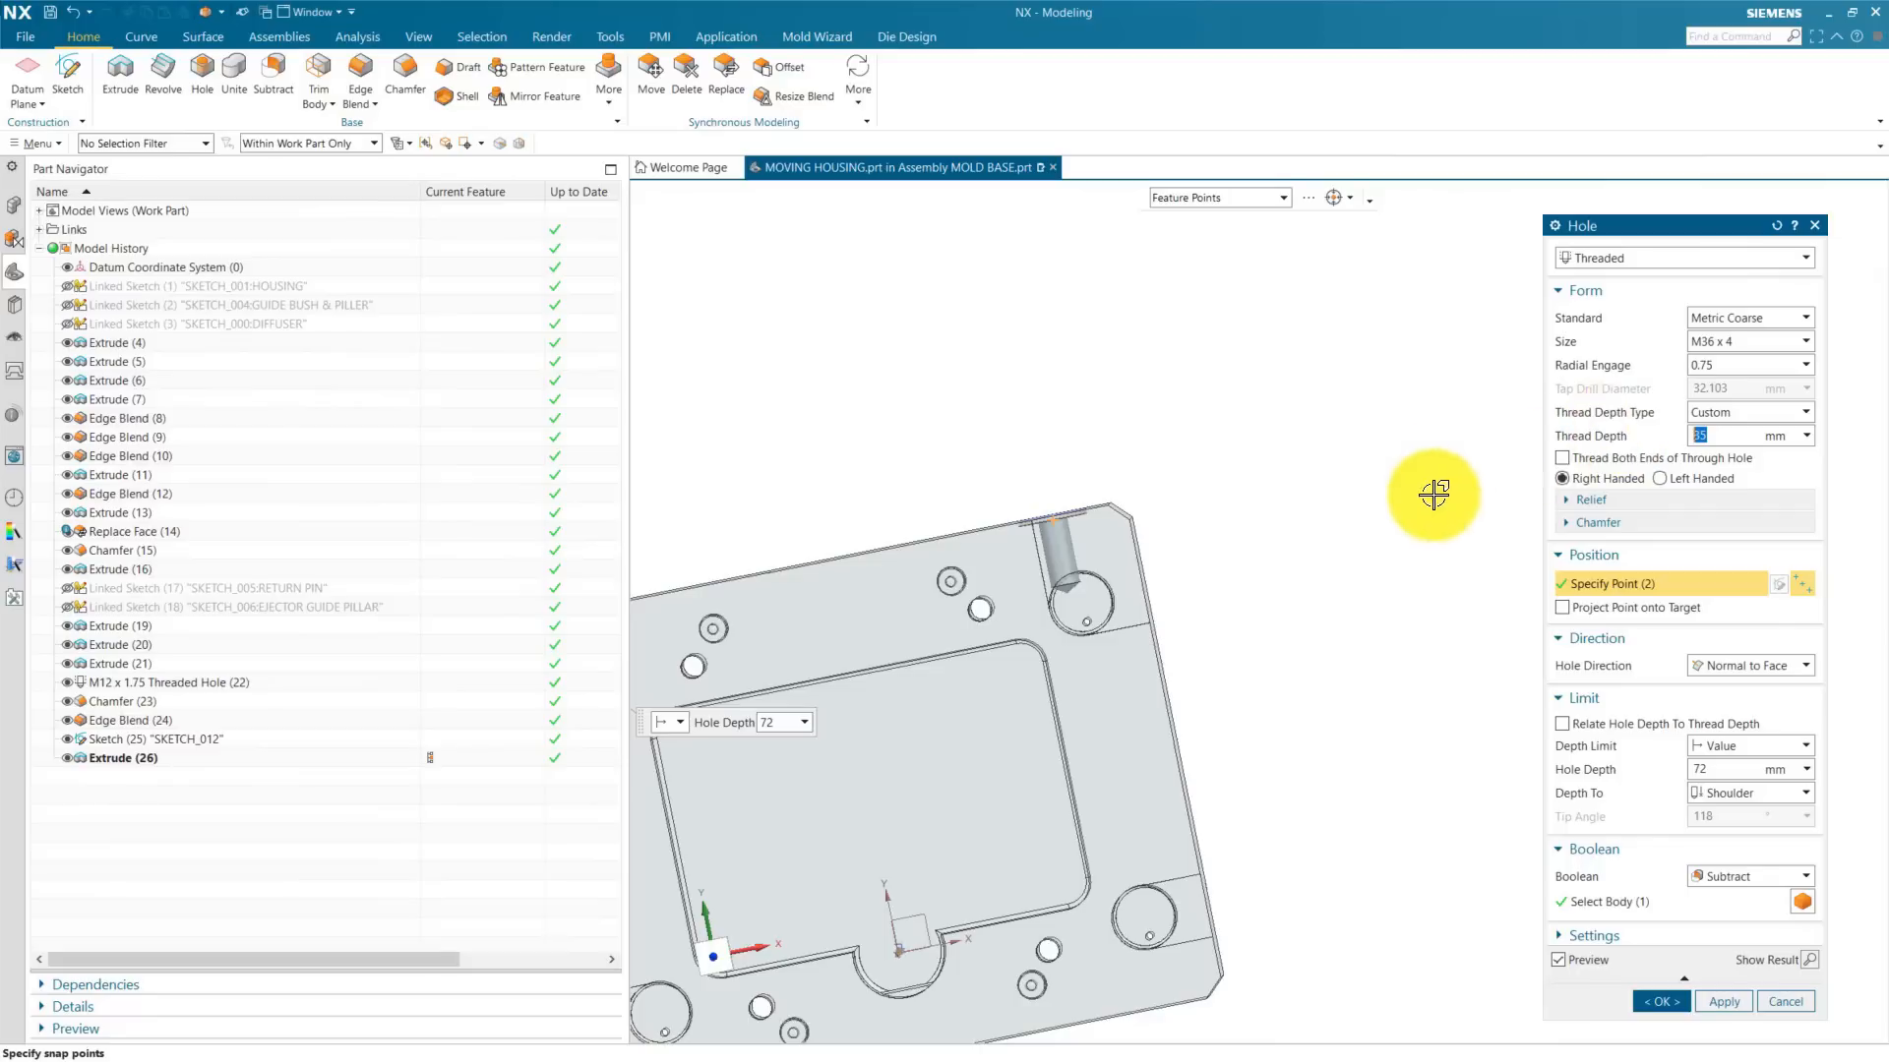
double_click(1707, 769)
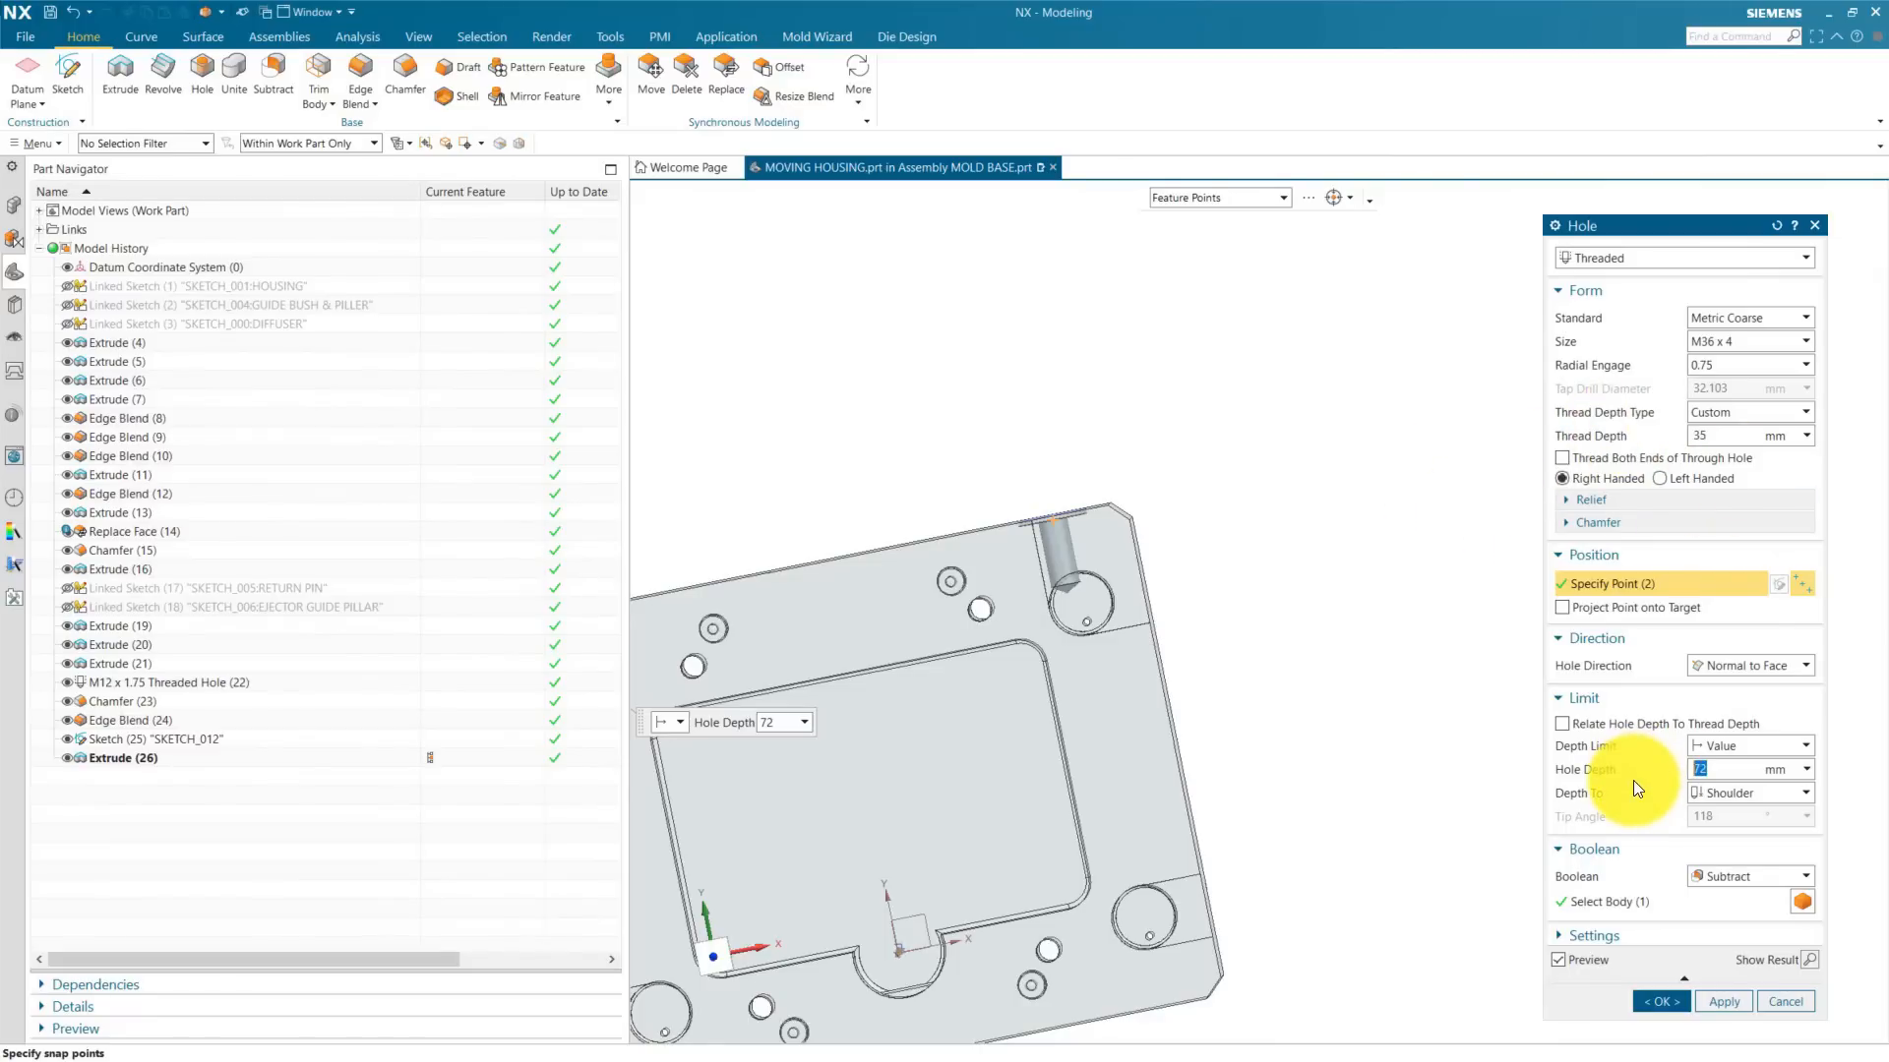
type("40")
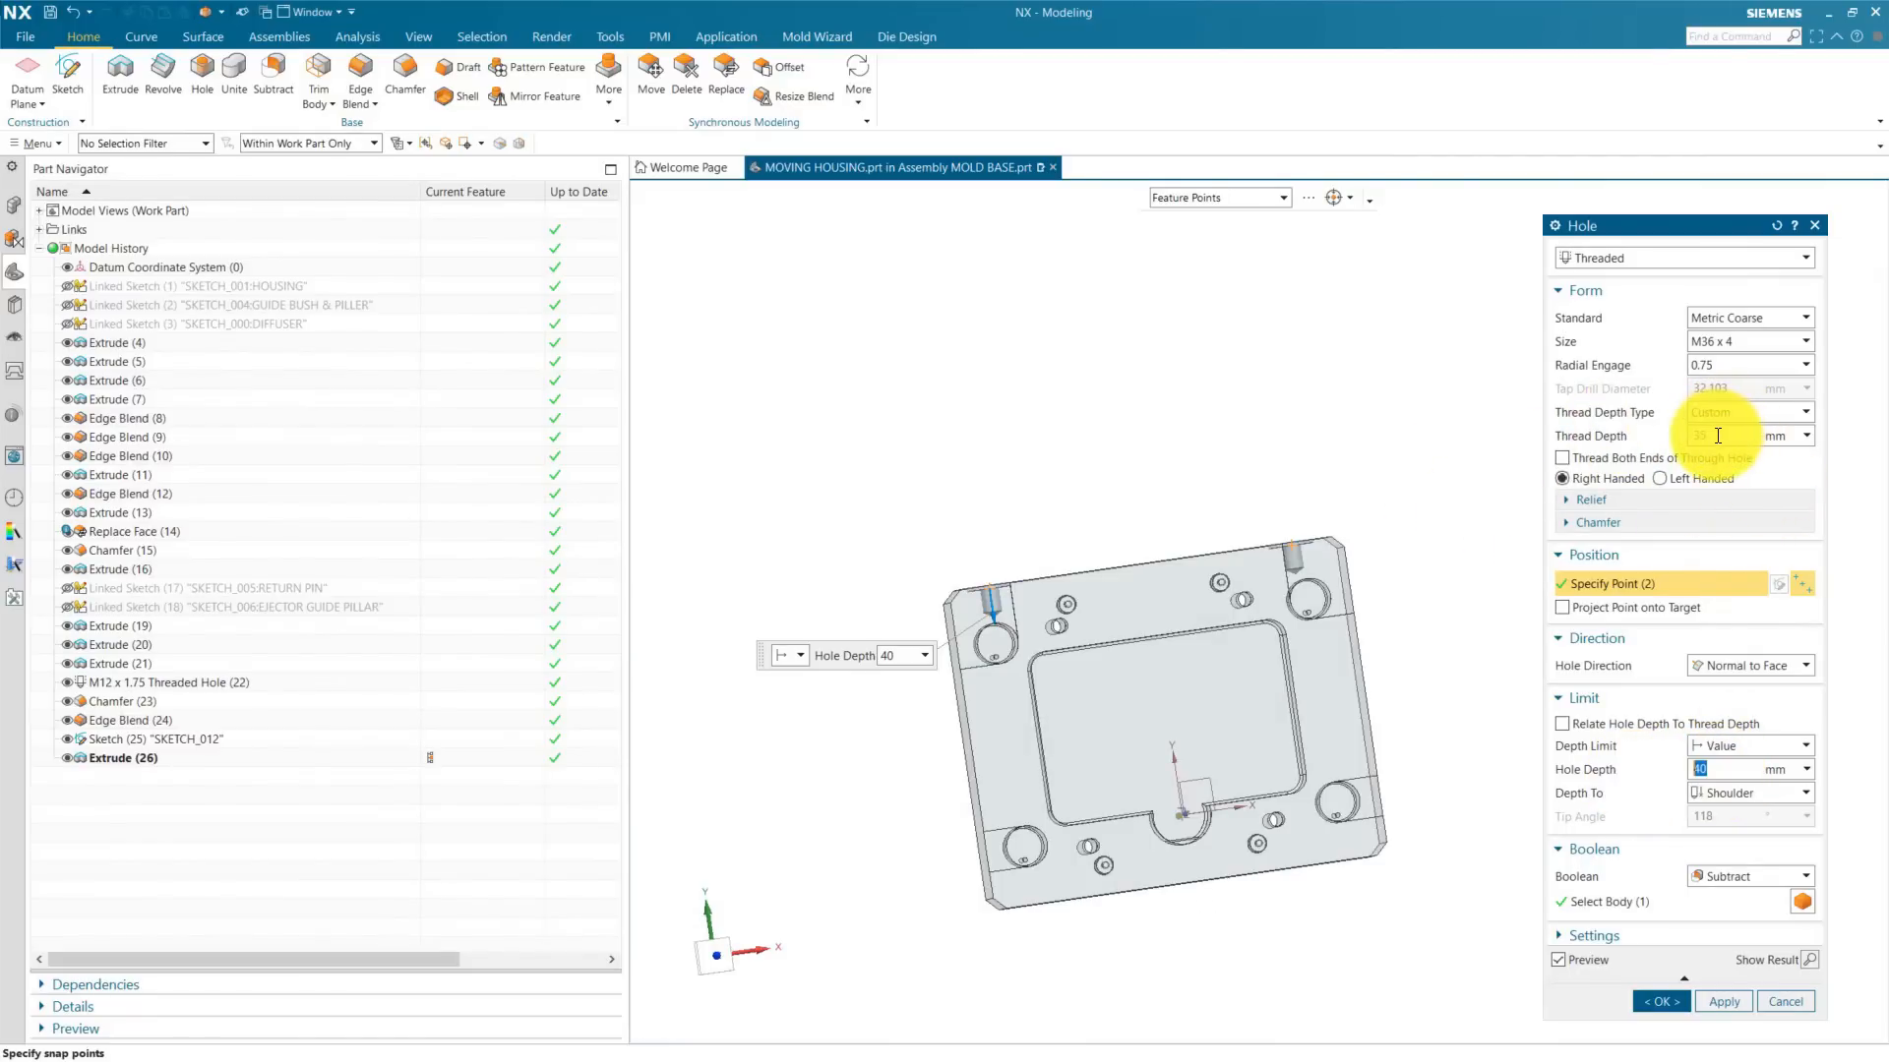
double_click(1713, 768)
type("35")
Step: Check the hole preview against the nearby guide pockets, create the two M36 threaded holes, and save the part
middle_click_drag(1296, 512, 1344, 551)
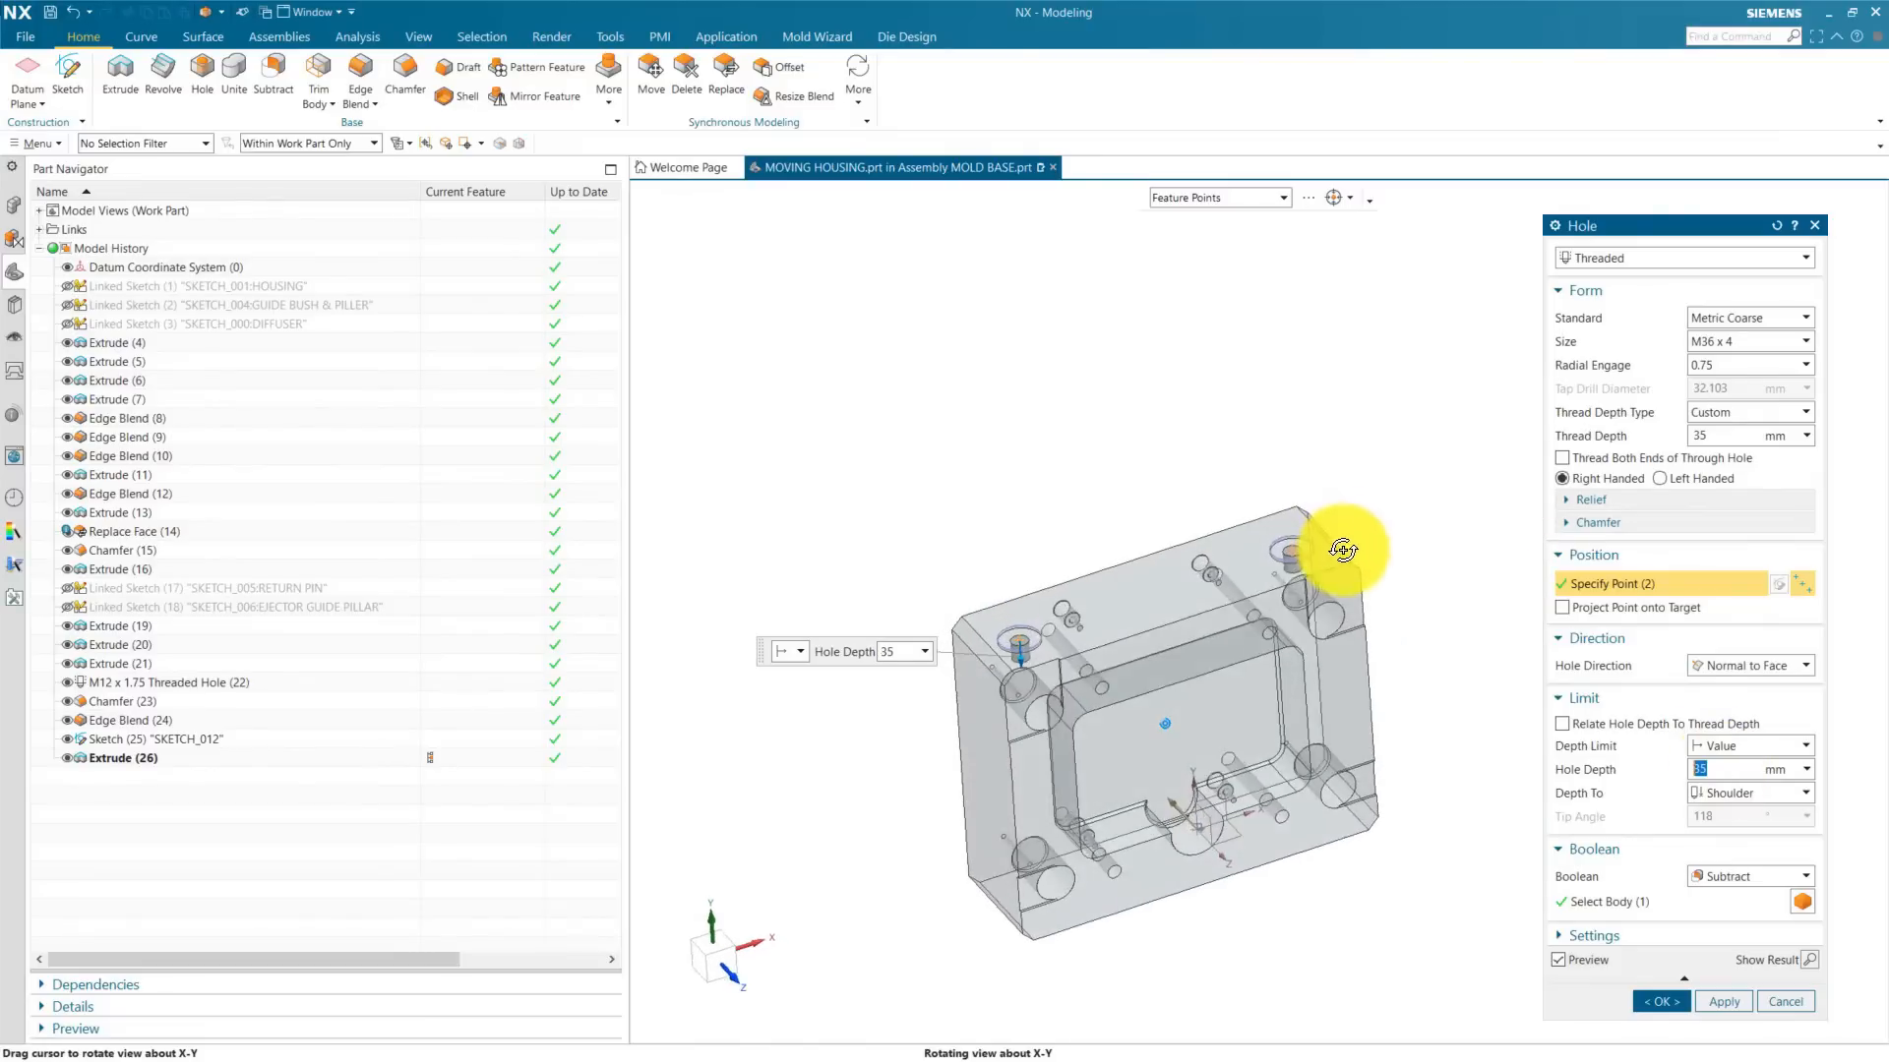
scroll(1299, 541, "up", 5)
scroll(1188, 464, "down", 5)
middle_click_drag(1189, 464, 1134, 413)
scroll(1206, 522, "up", 5)
middle_click_drag(1246, 682, 1168, 492)
scroll(1168, 481, "up", 4)
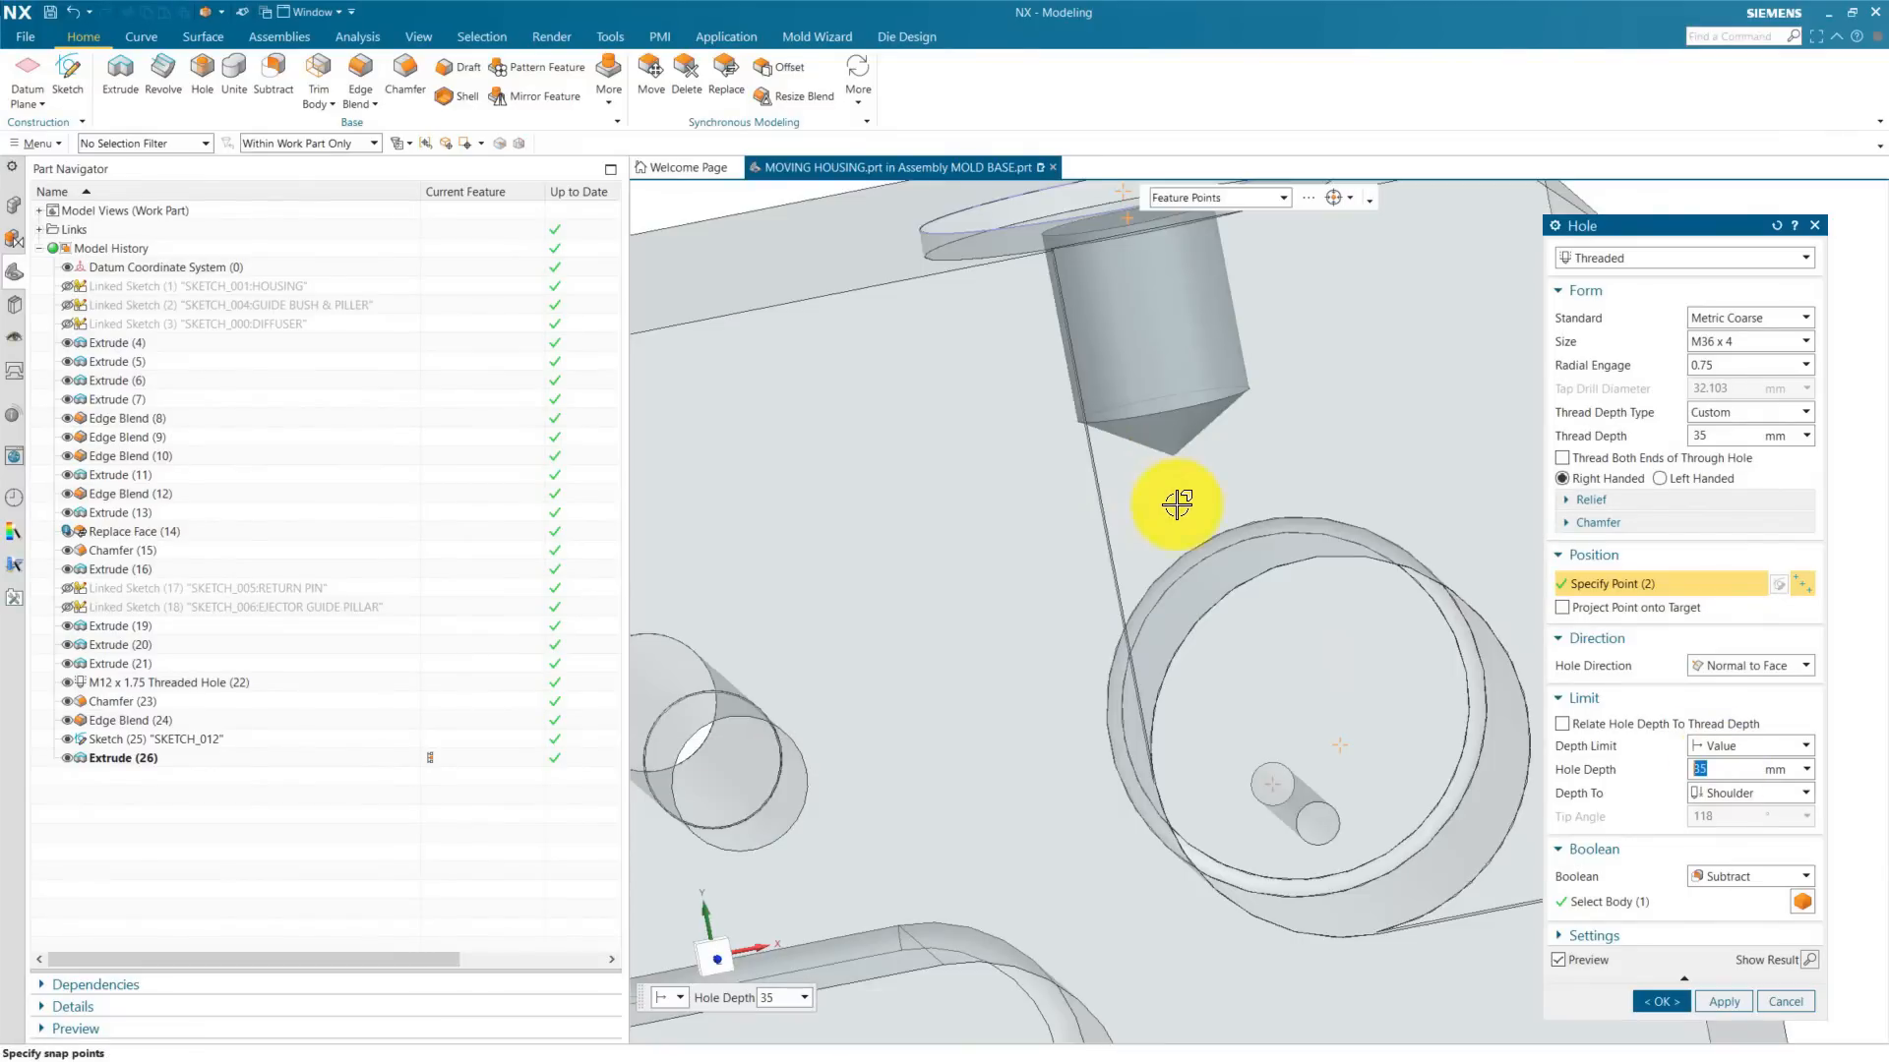
scroll(1170, 472, "down", 8)
left_click(1664, 1002)
middle_click_drag(1446, 708, 1312, 733)
key("ctrl+s")
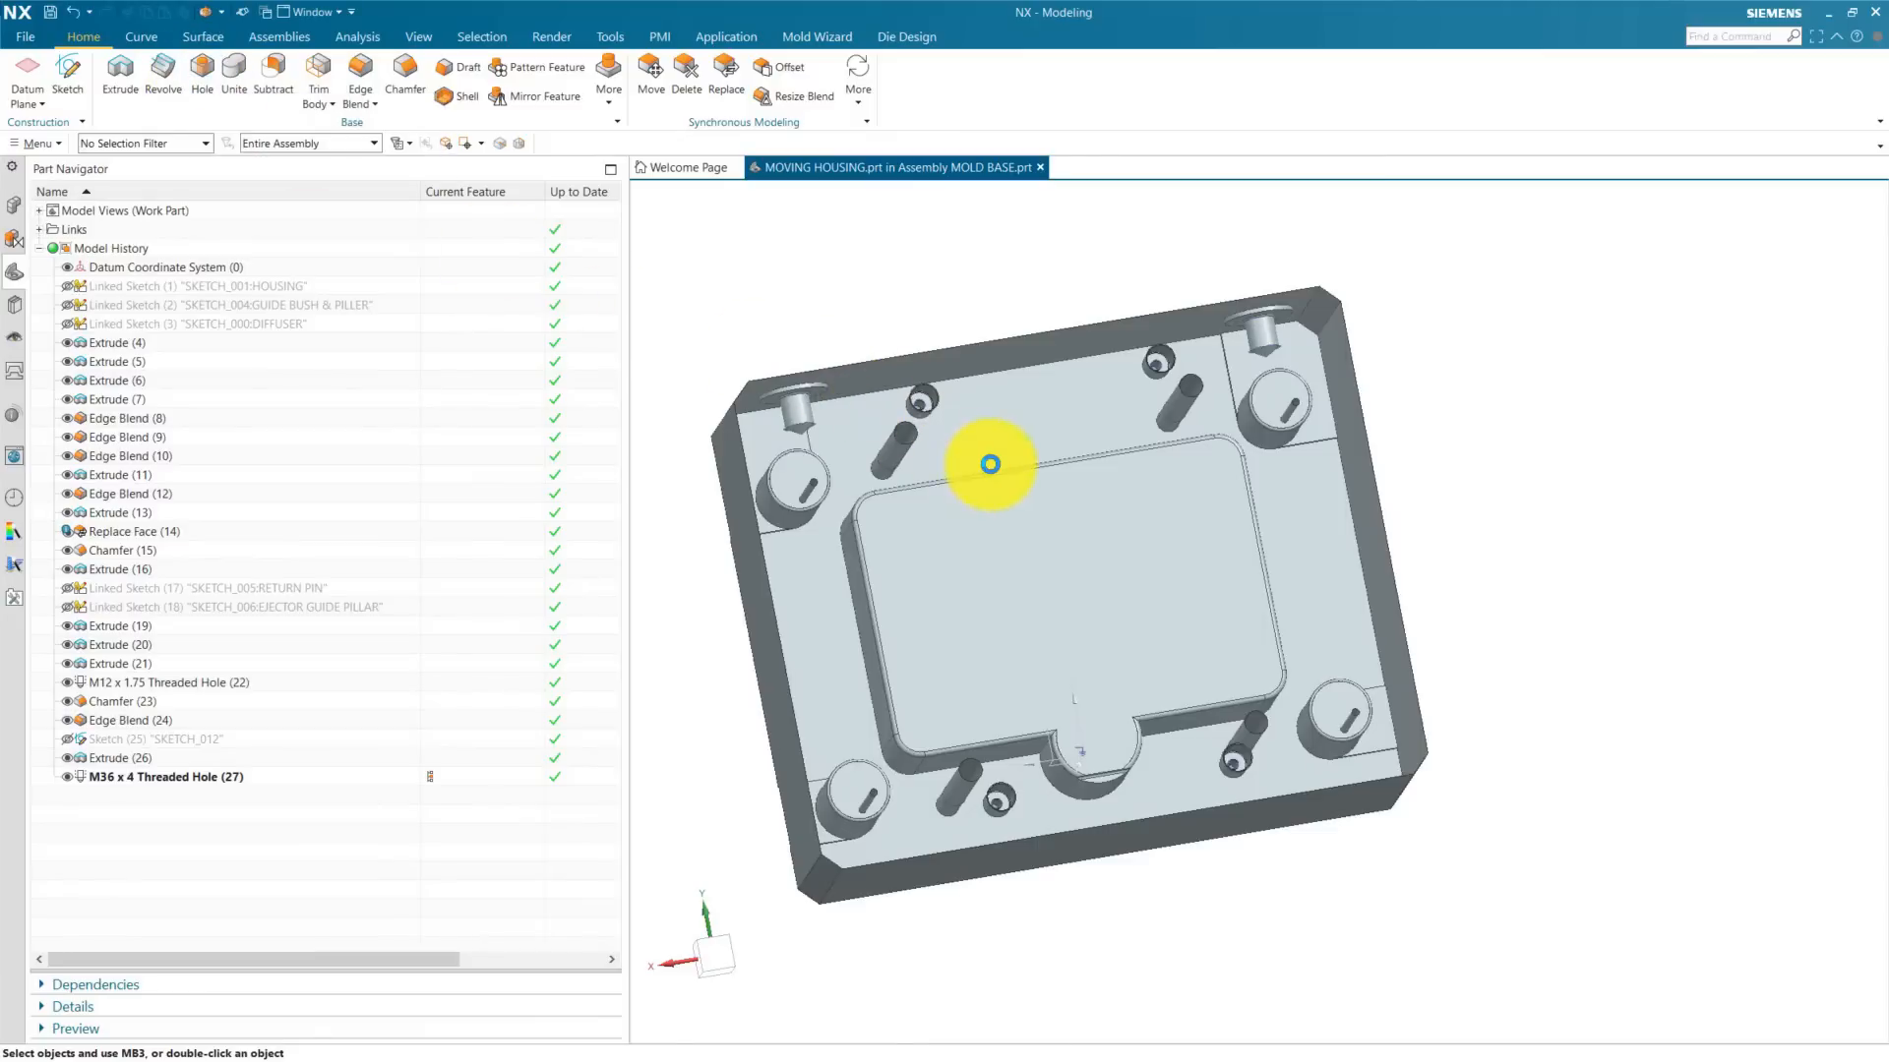
Step: Start a sketch on the housing's back face and place points near the plate's outer corners
left_click(1088, 409)
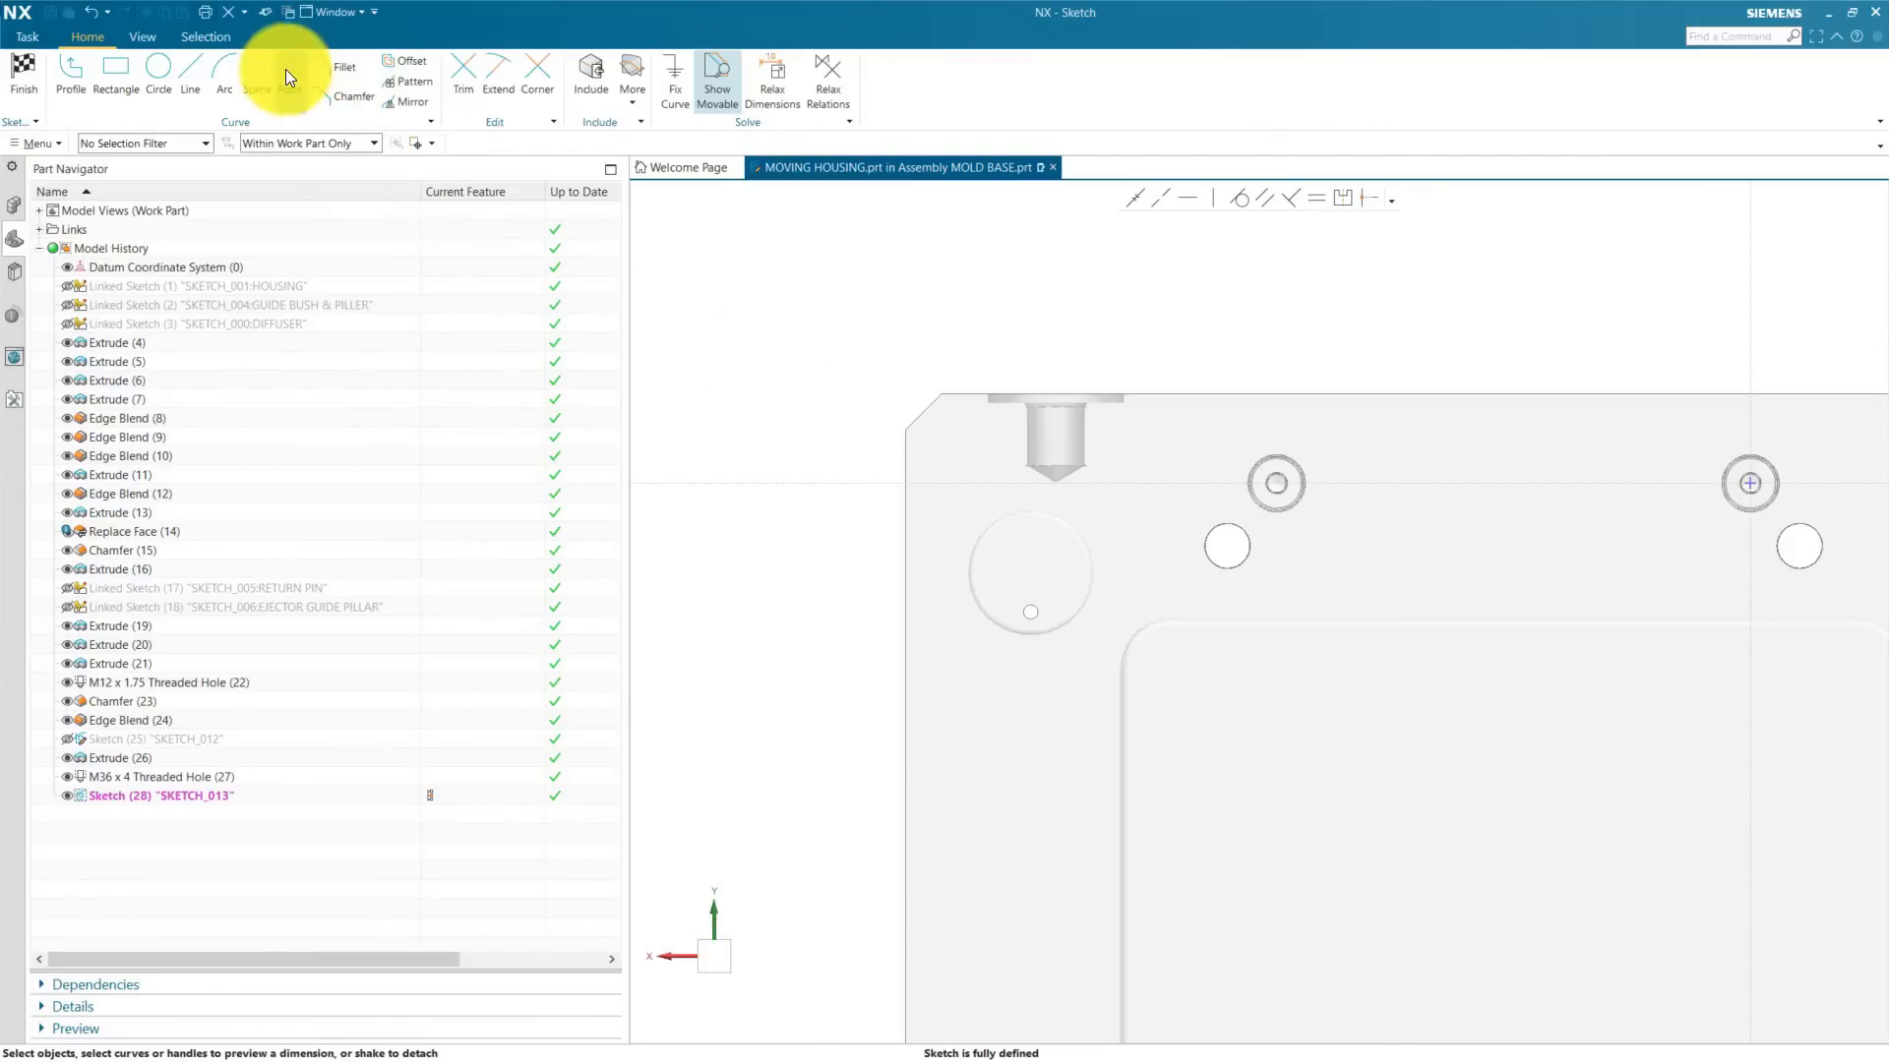
left_click(290, 70)
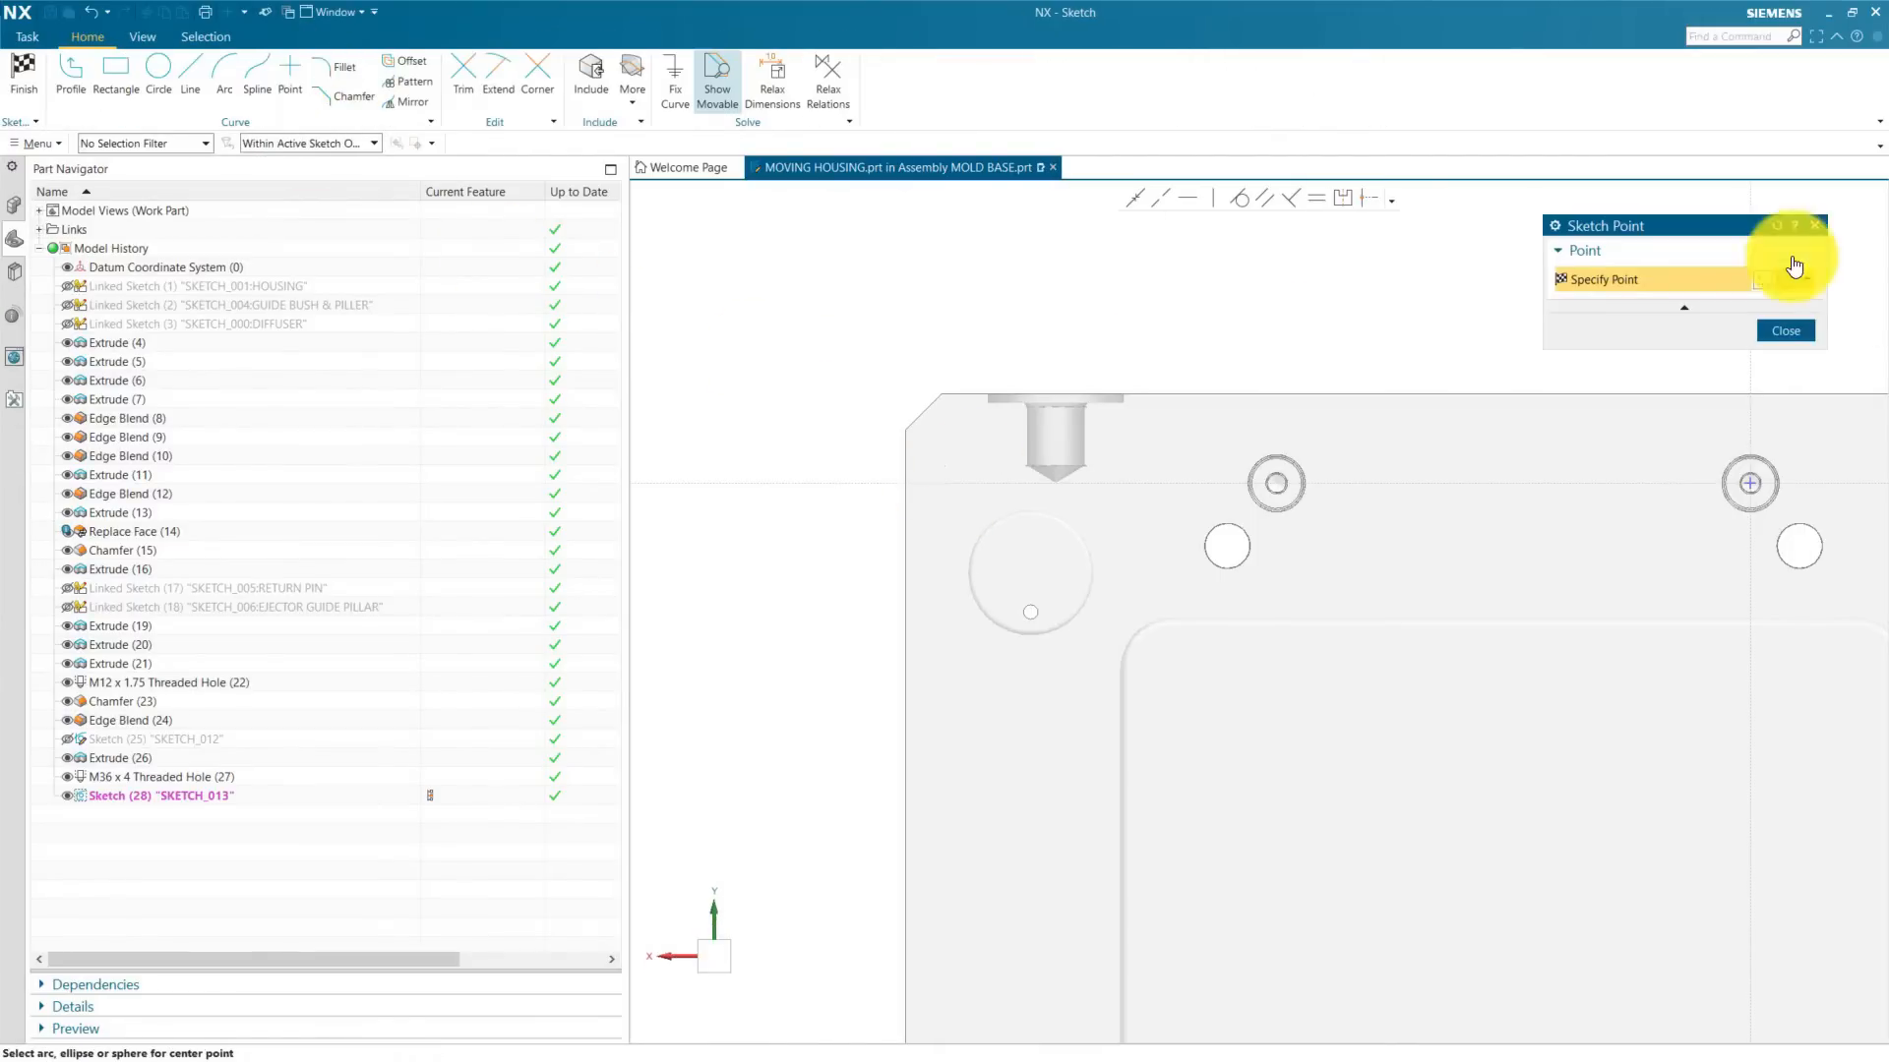
left_click(1790, 307)
scroll(827, 305, "down", 5)
scroll(1090, 344, "up", 6)
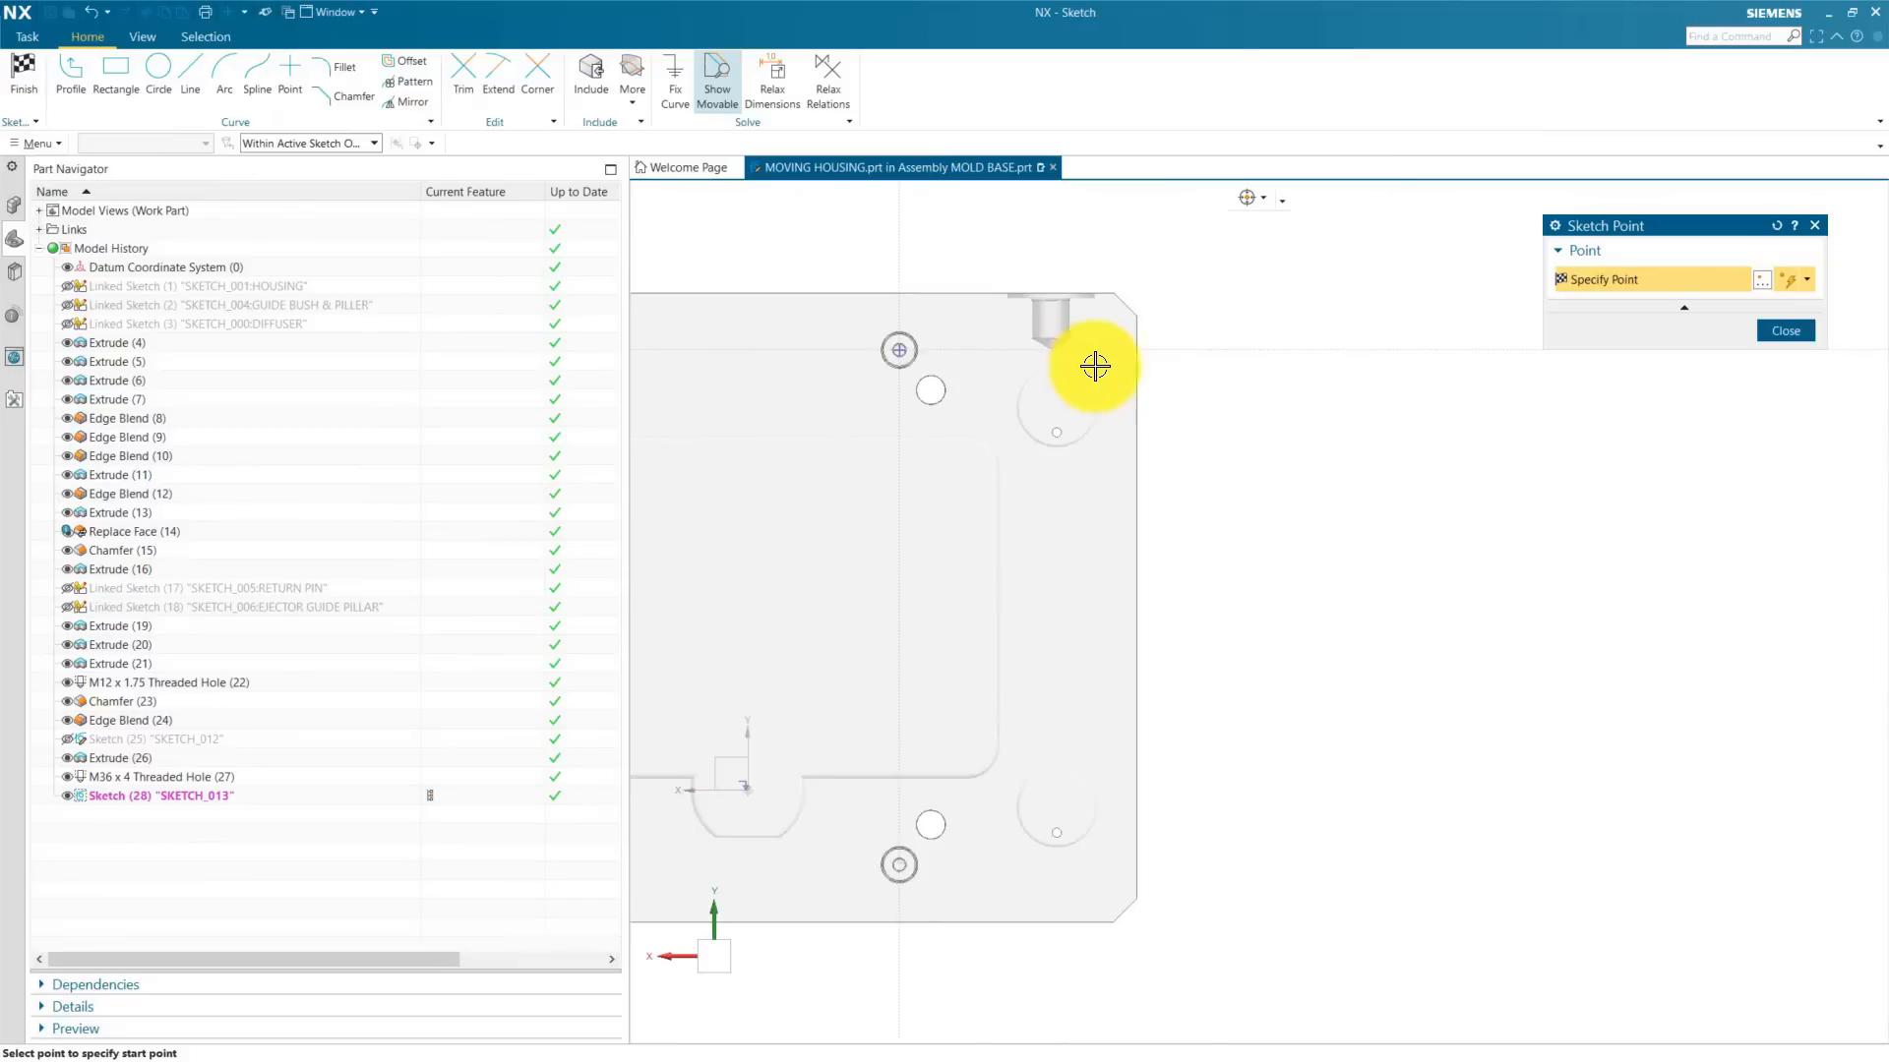
left_click(1098, 338)
scroll(1295, 404, "down", 5)
scroll(876, 747, "up", 5)
left_click(932, 531)
scroll(1018, 667, "down", 5)
scroll(1299, 658, "up", 4)
left_click(1148, 557)
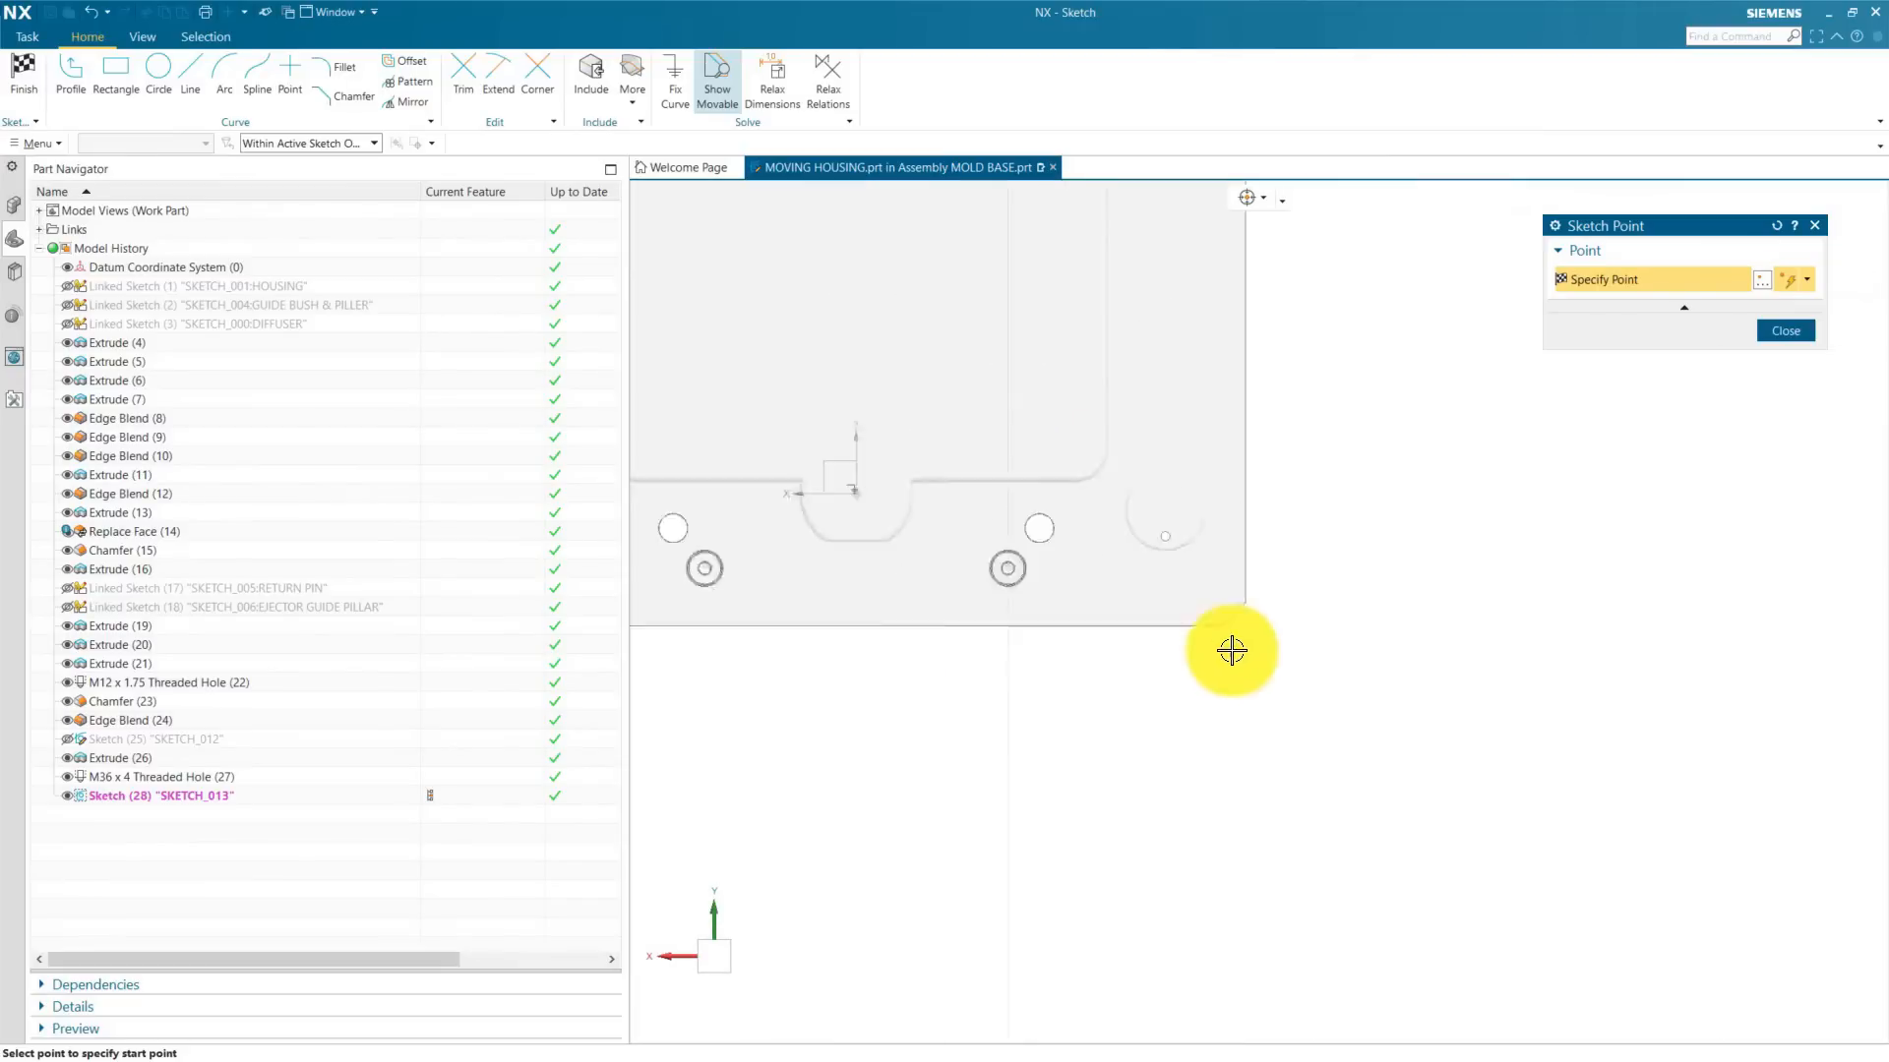
middle_click(1492, 484)
scroll(1564, 434, "down", 3)
Step: Set the selection scope to Within Work Part Only and dimension the upper-left corner point 45 mm from the plate's left edge
left_click(324, 143)
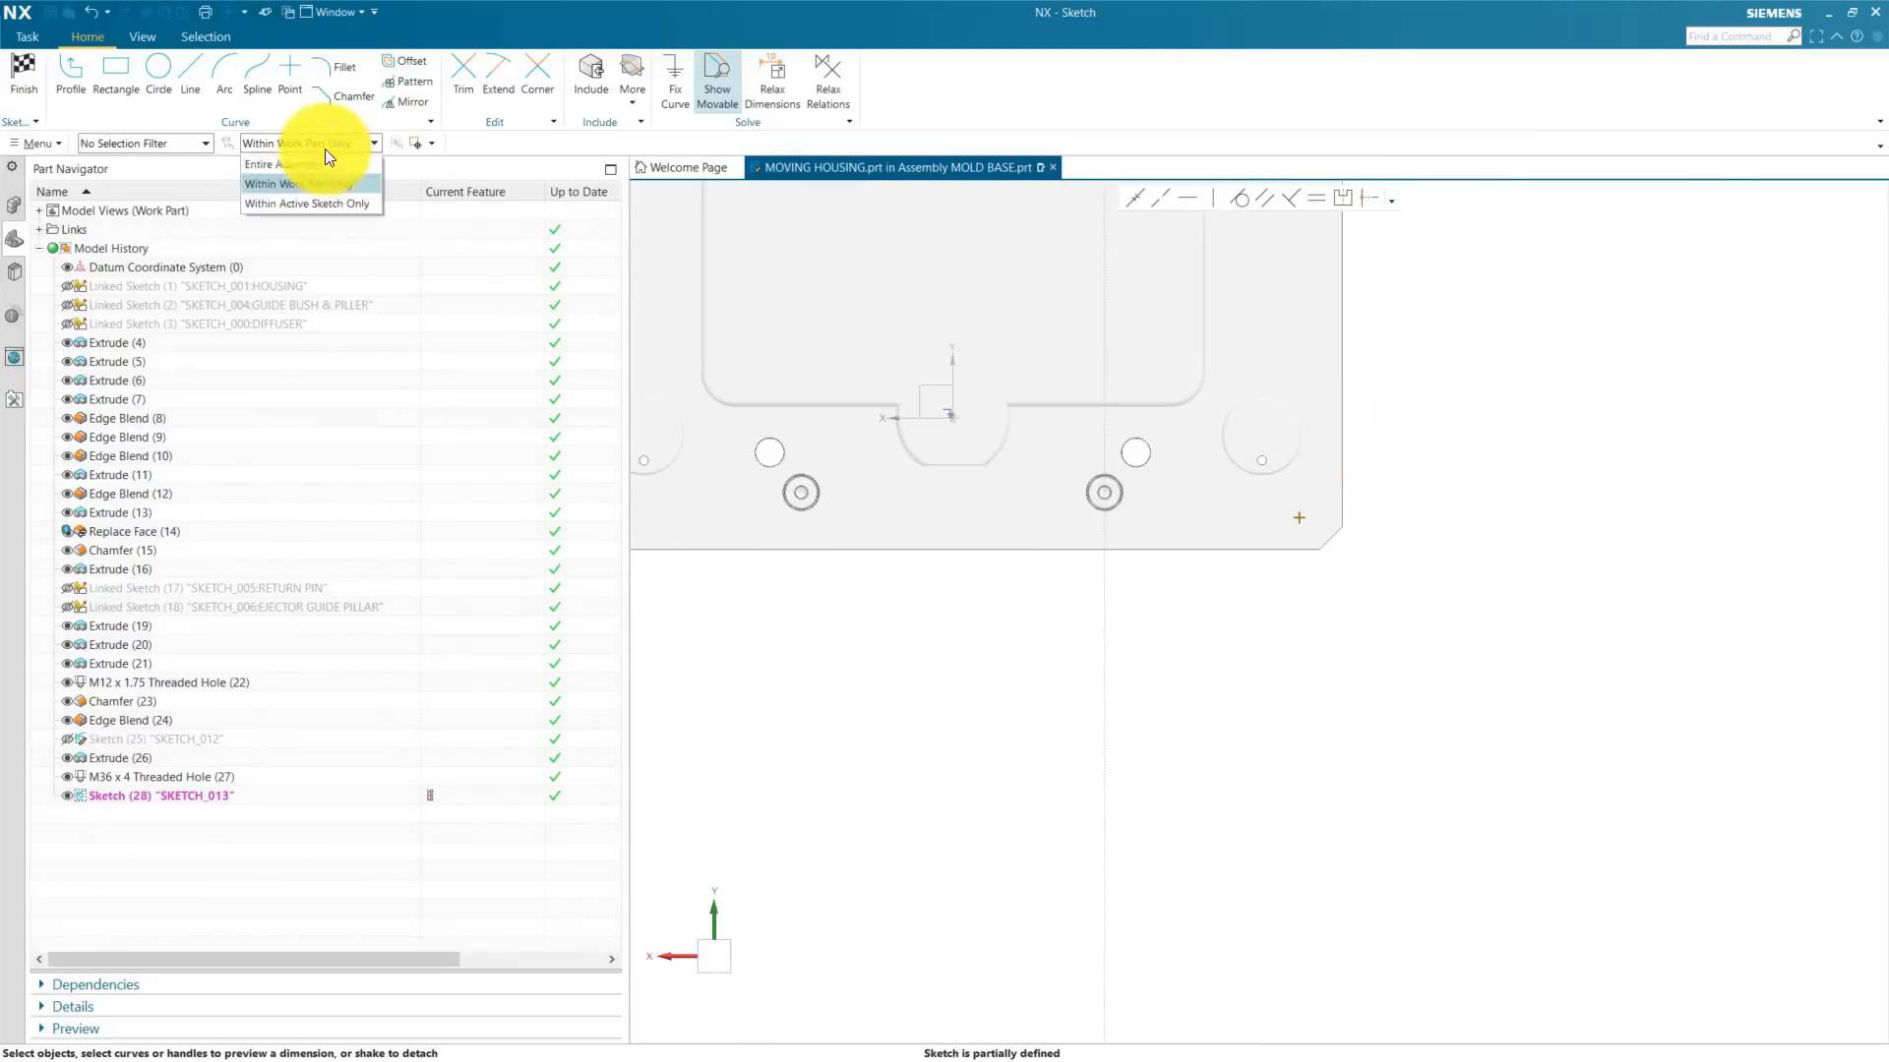
left_click(287, 189)
scroll(878, 596, "down", 6)
scroll(802, 441, "up", 8)
left_click(1012, 679)
left_click(921, 669)
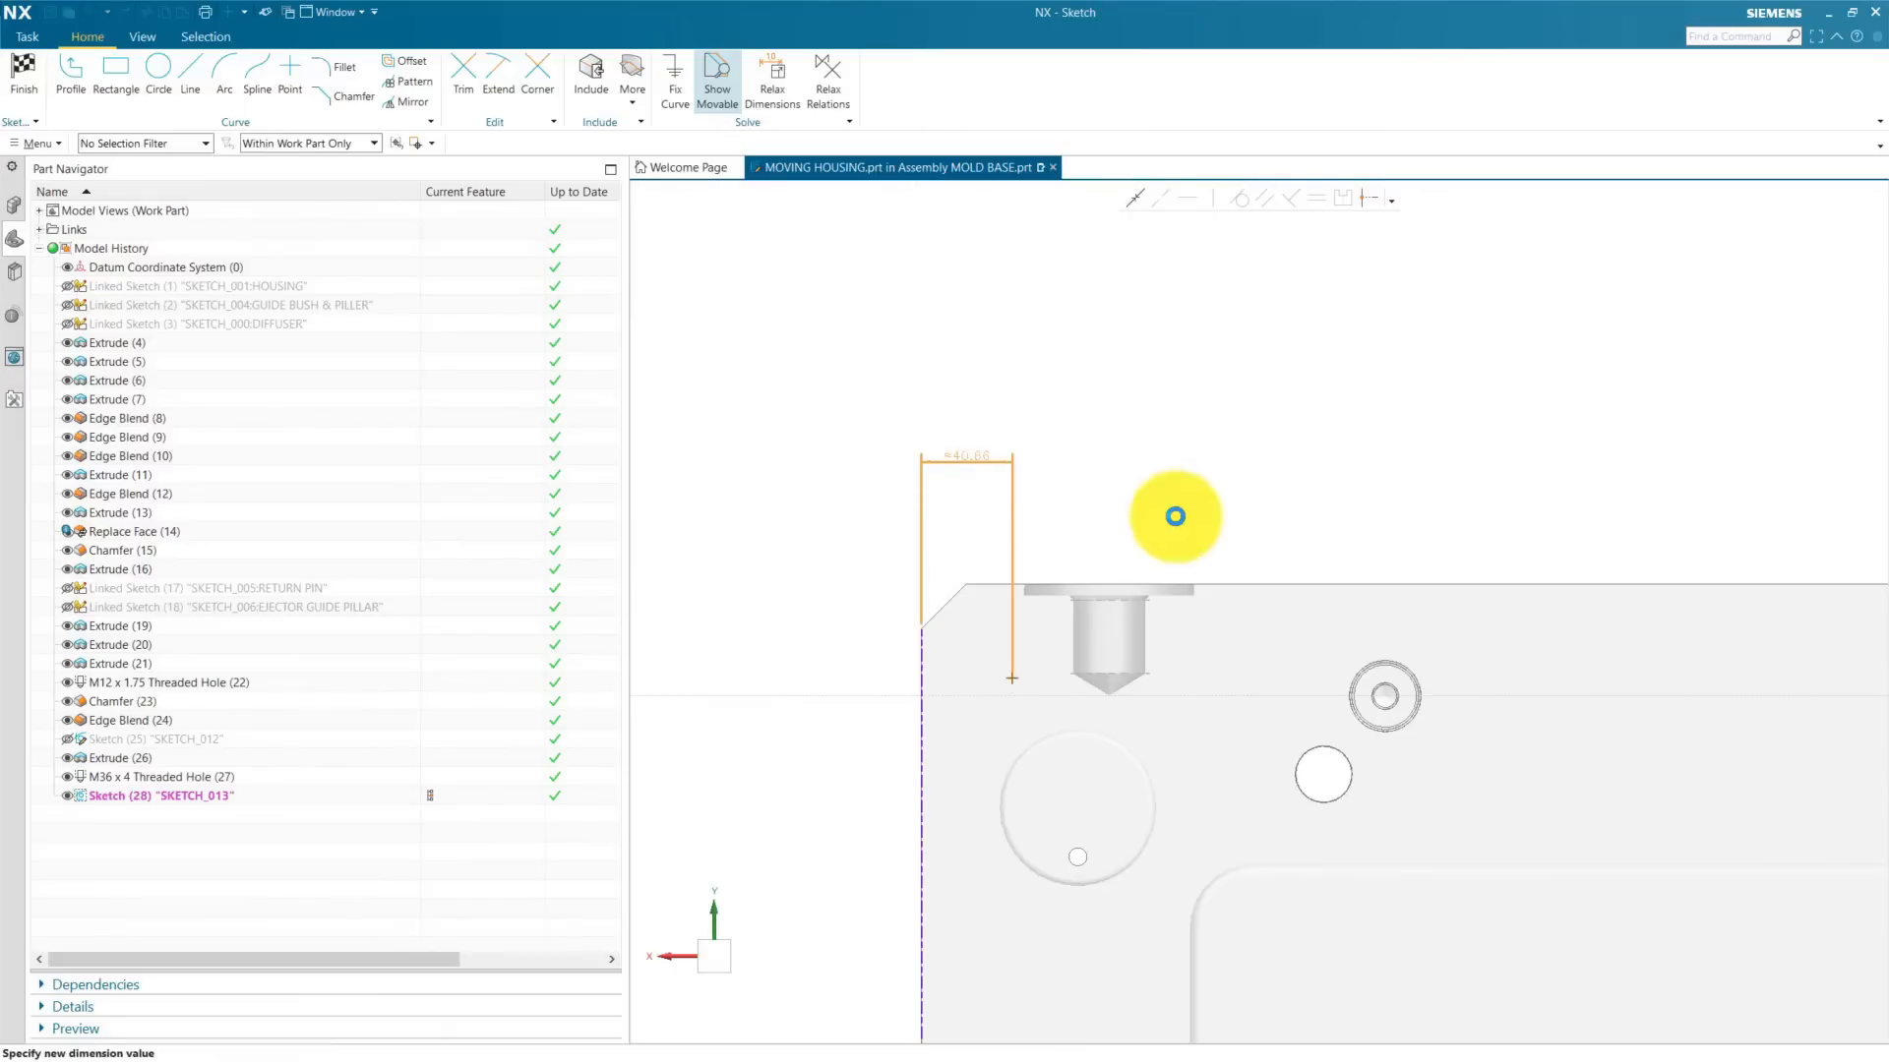
left_click(1156, 484)
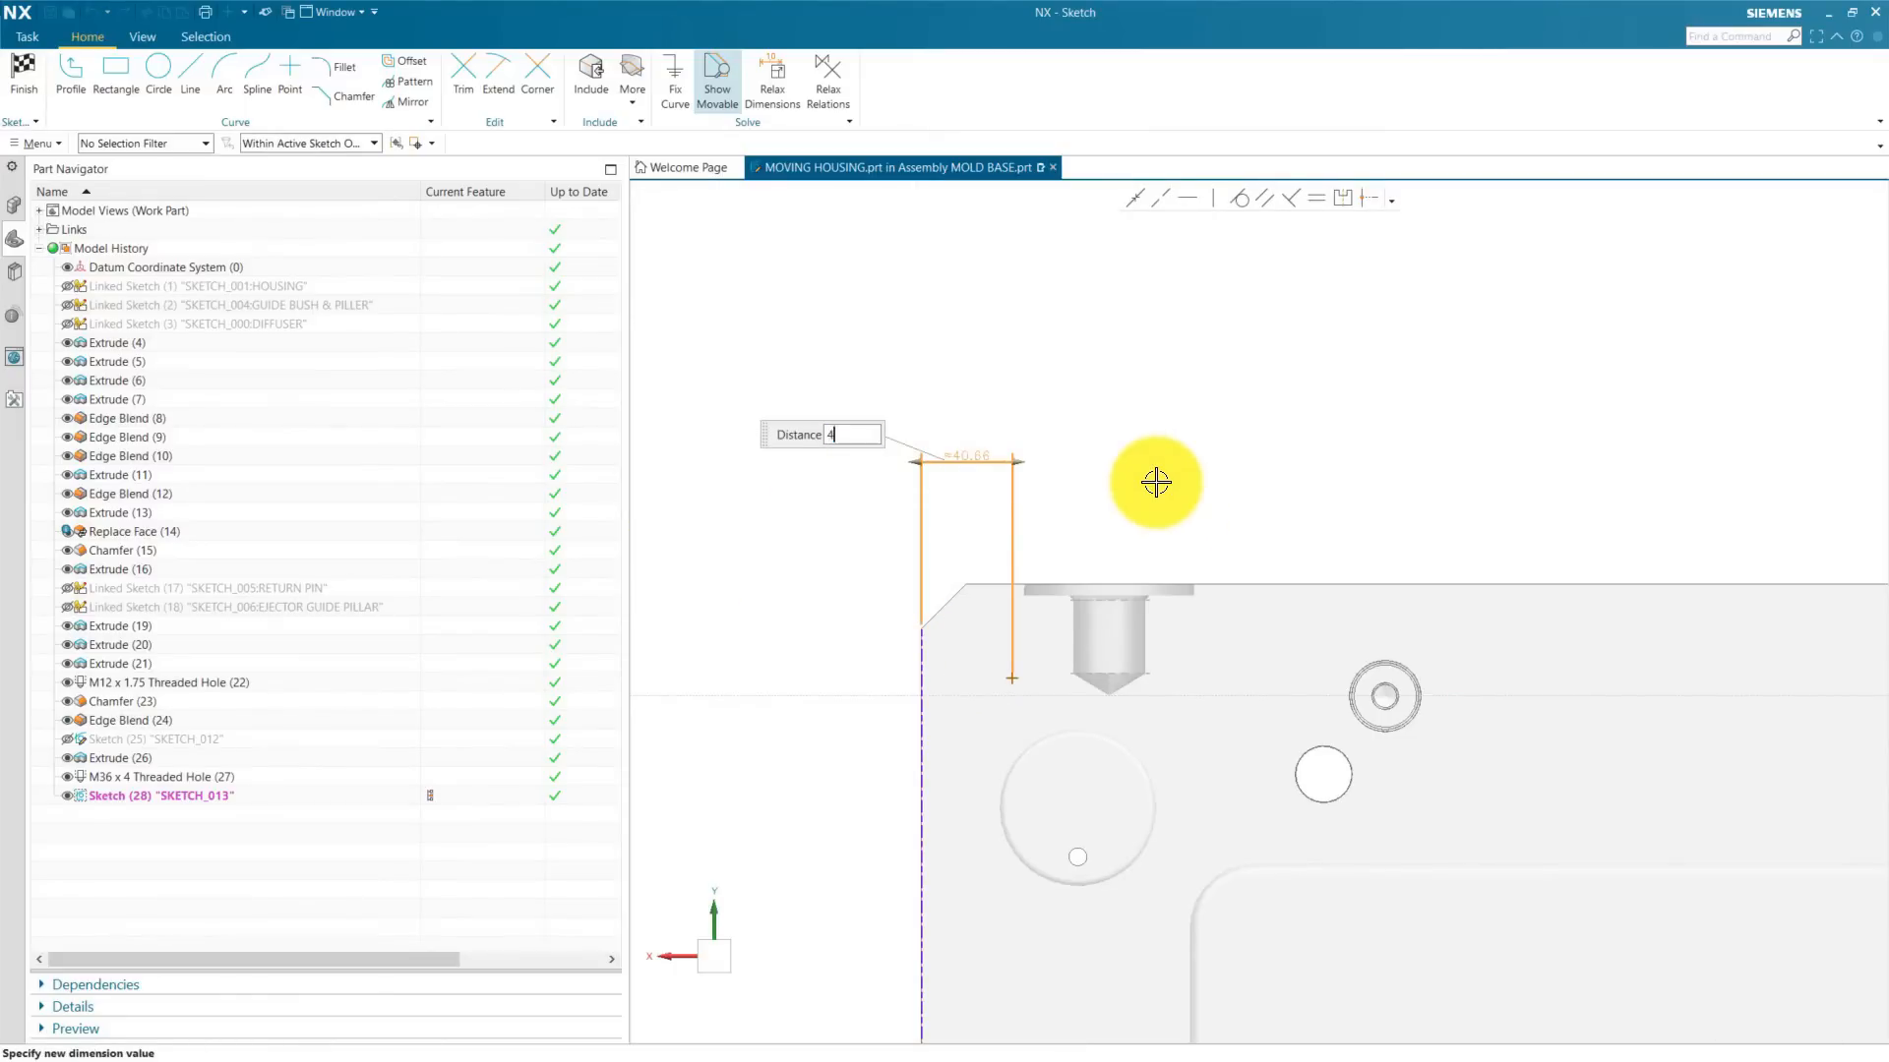
key("Return")
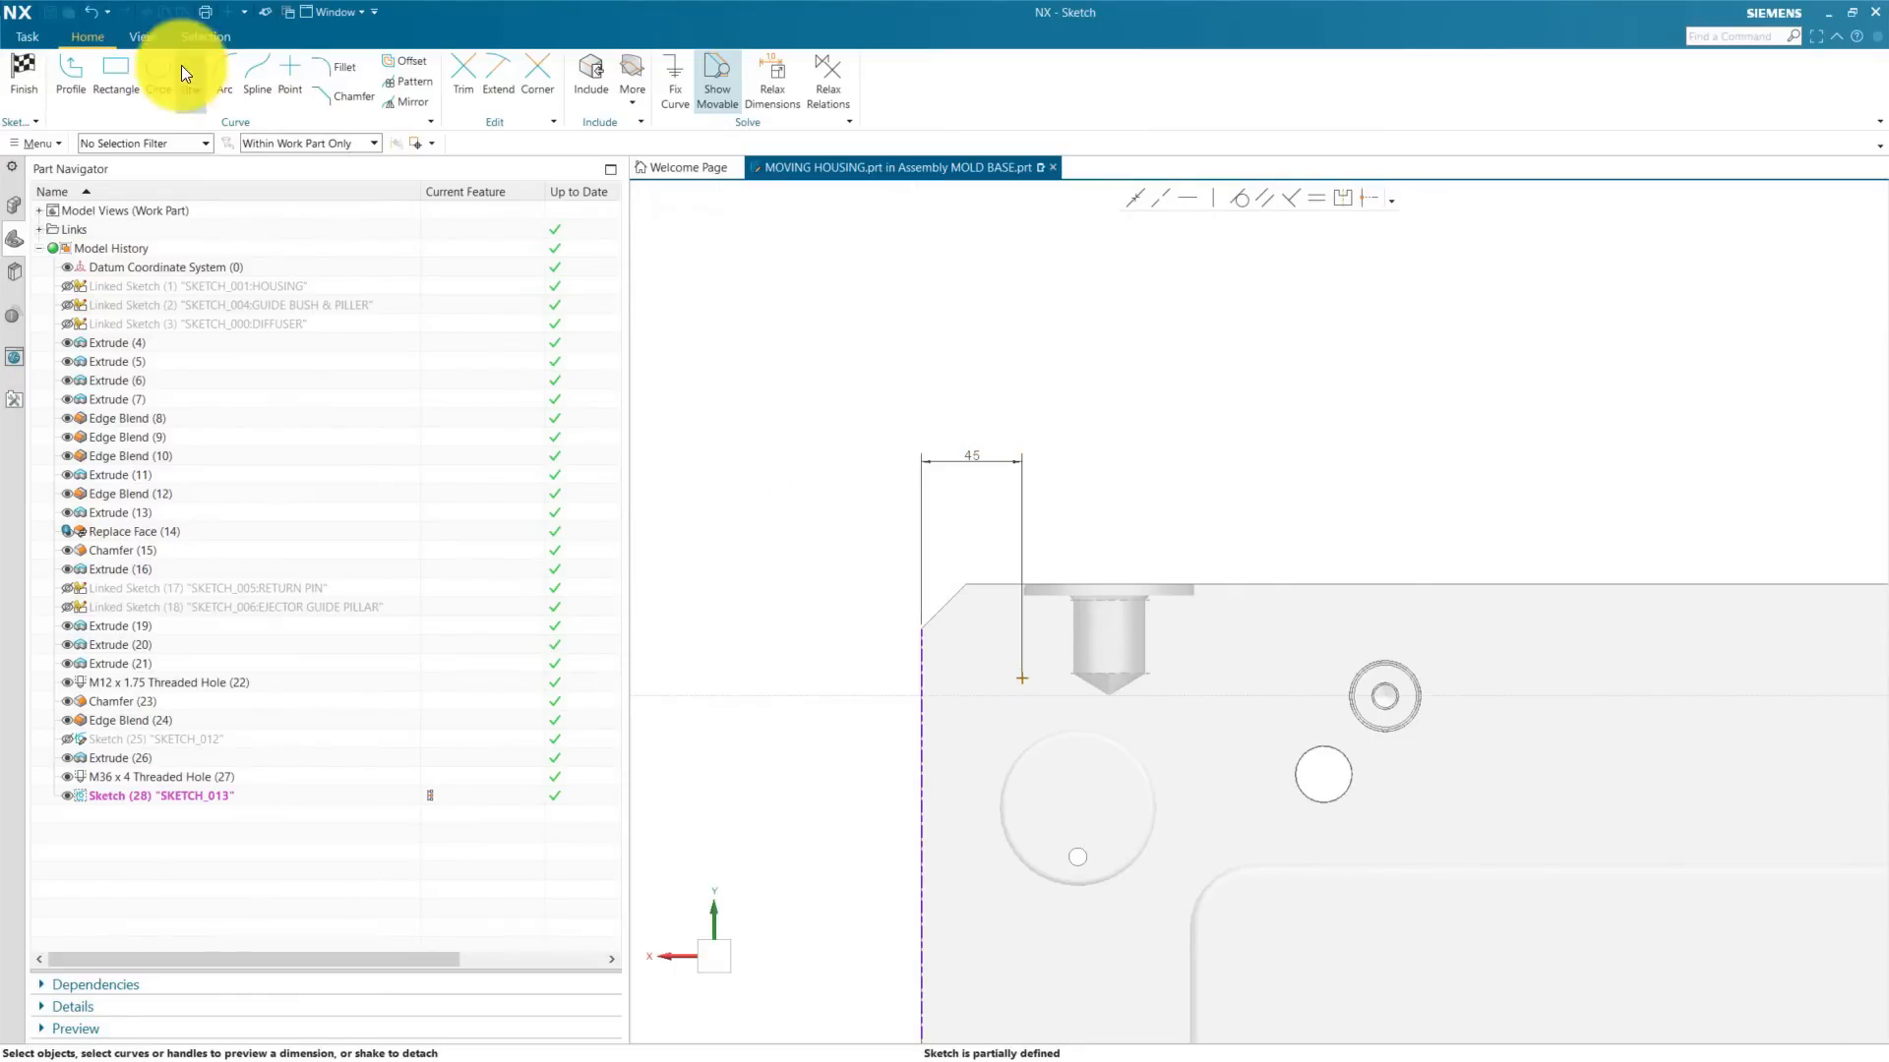
Step: Enlarge the sketch dimension text and dimension the upper-left point 45 mm from the plate's upper edge
left_click(143, 37)
left_click(954, 65)
left_click(954, 64)
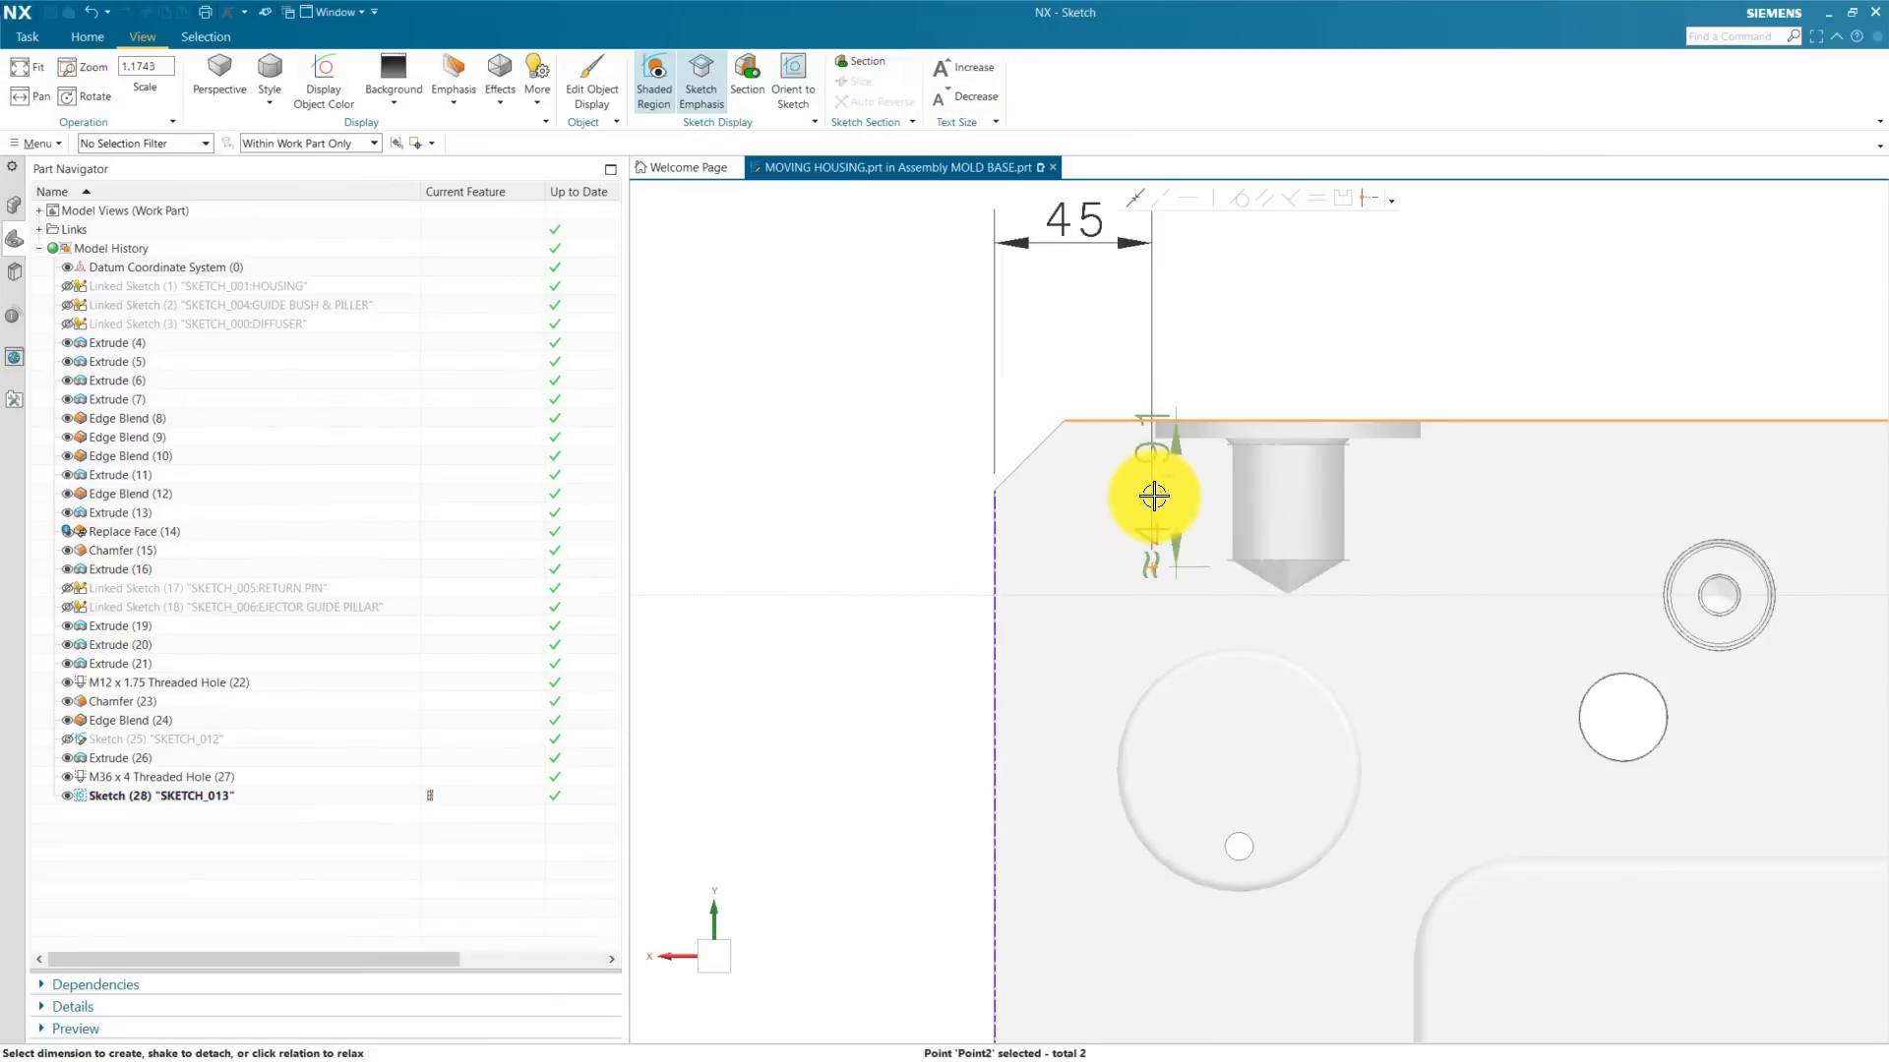
left_click(800, 492)
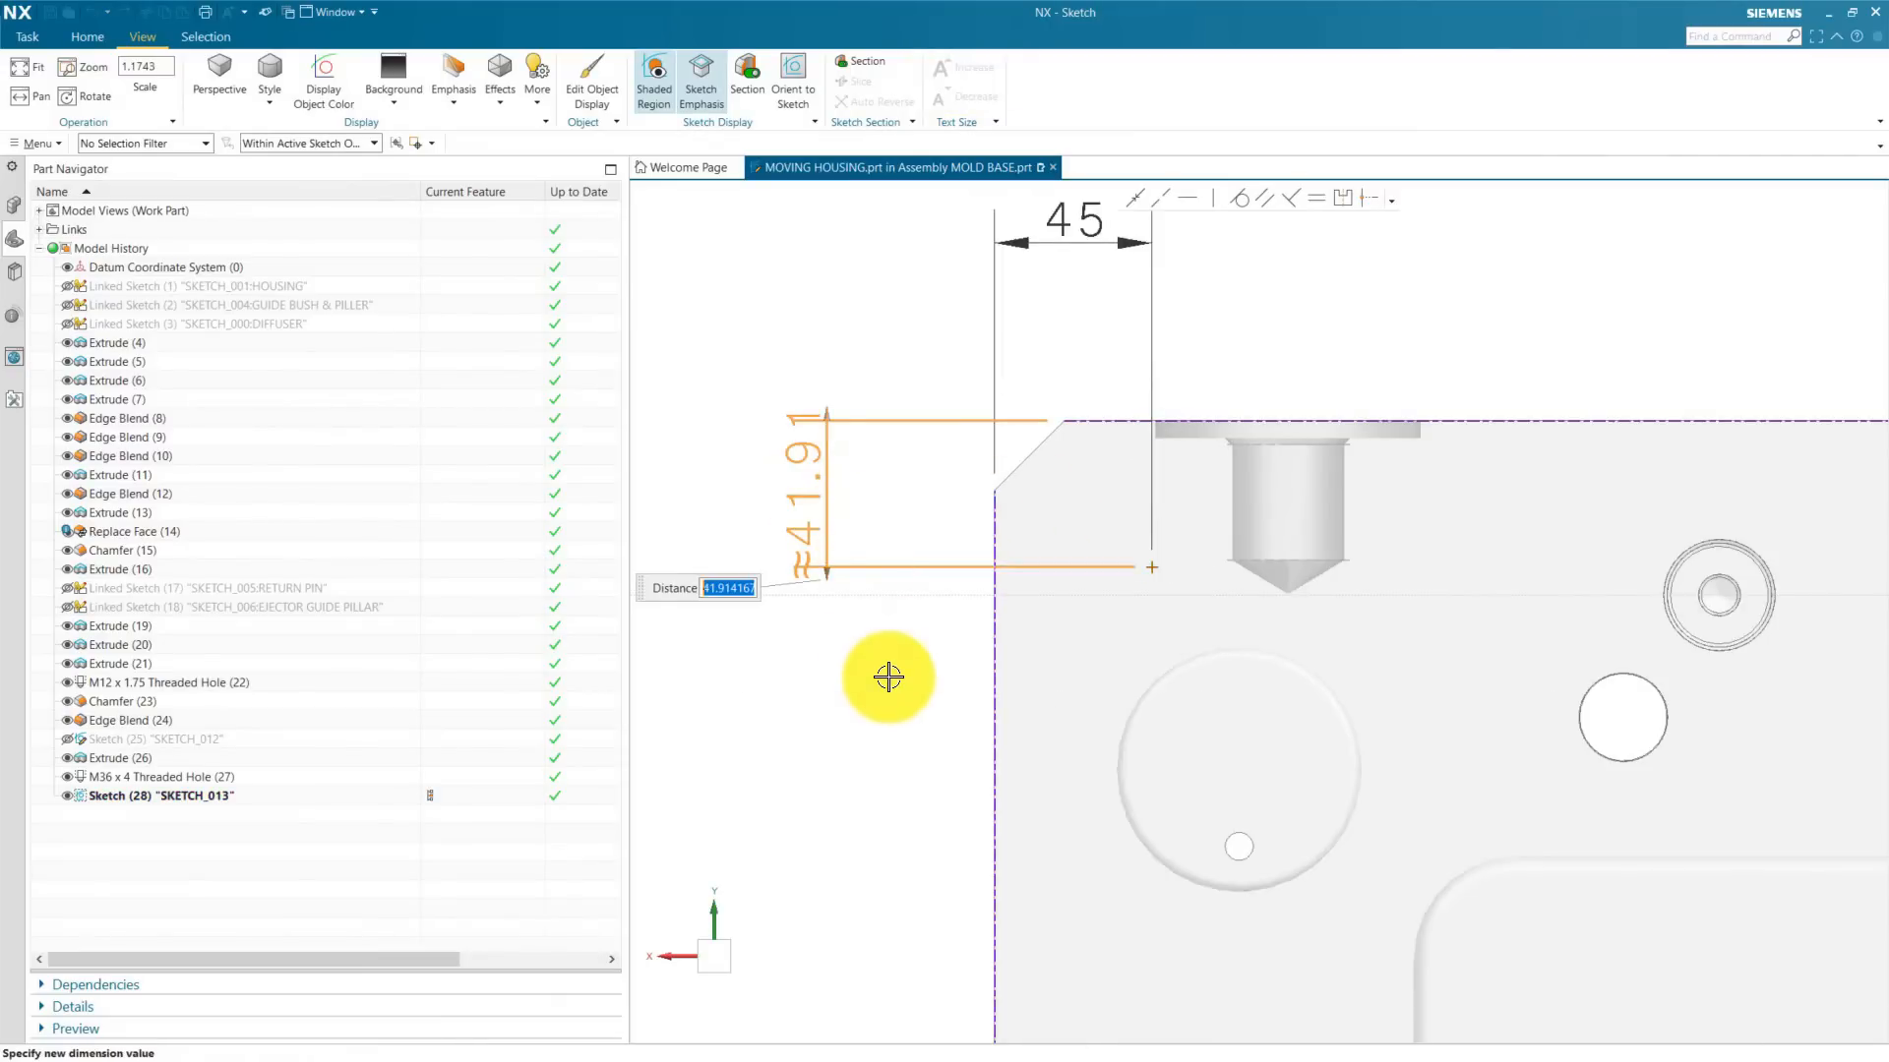
key("Return")
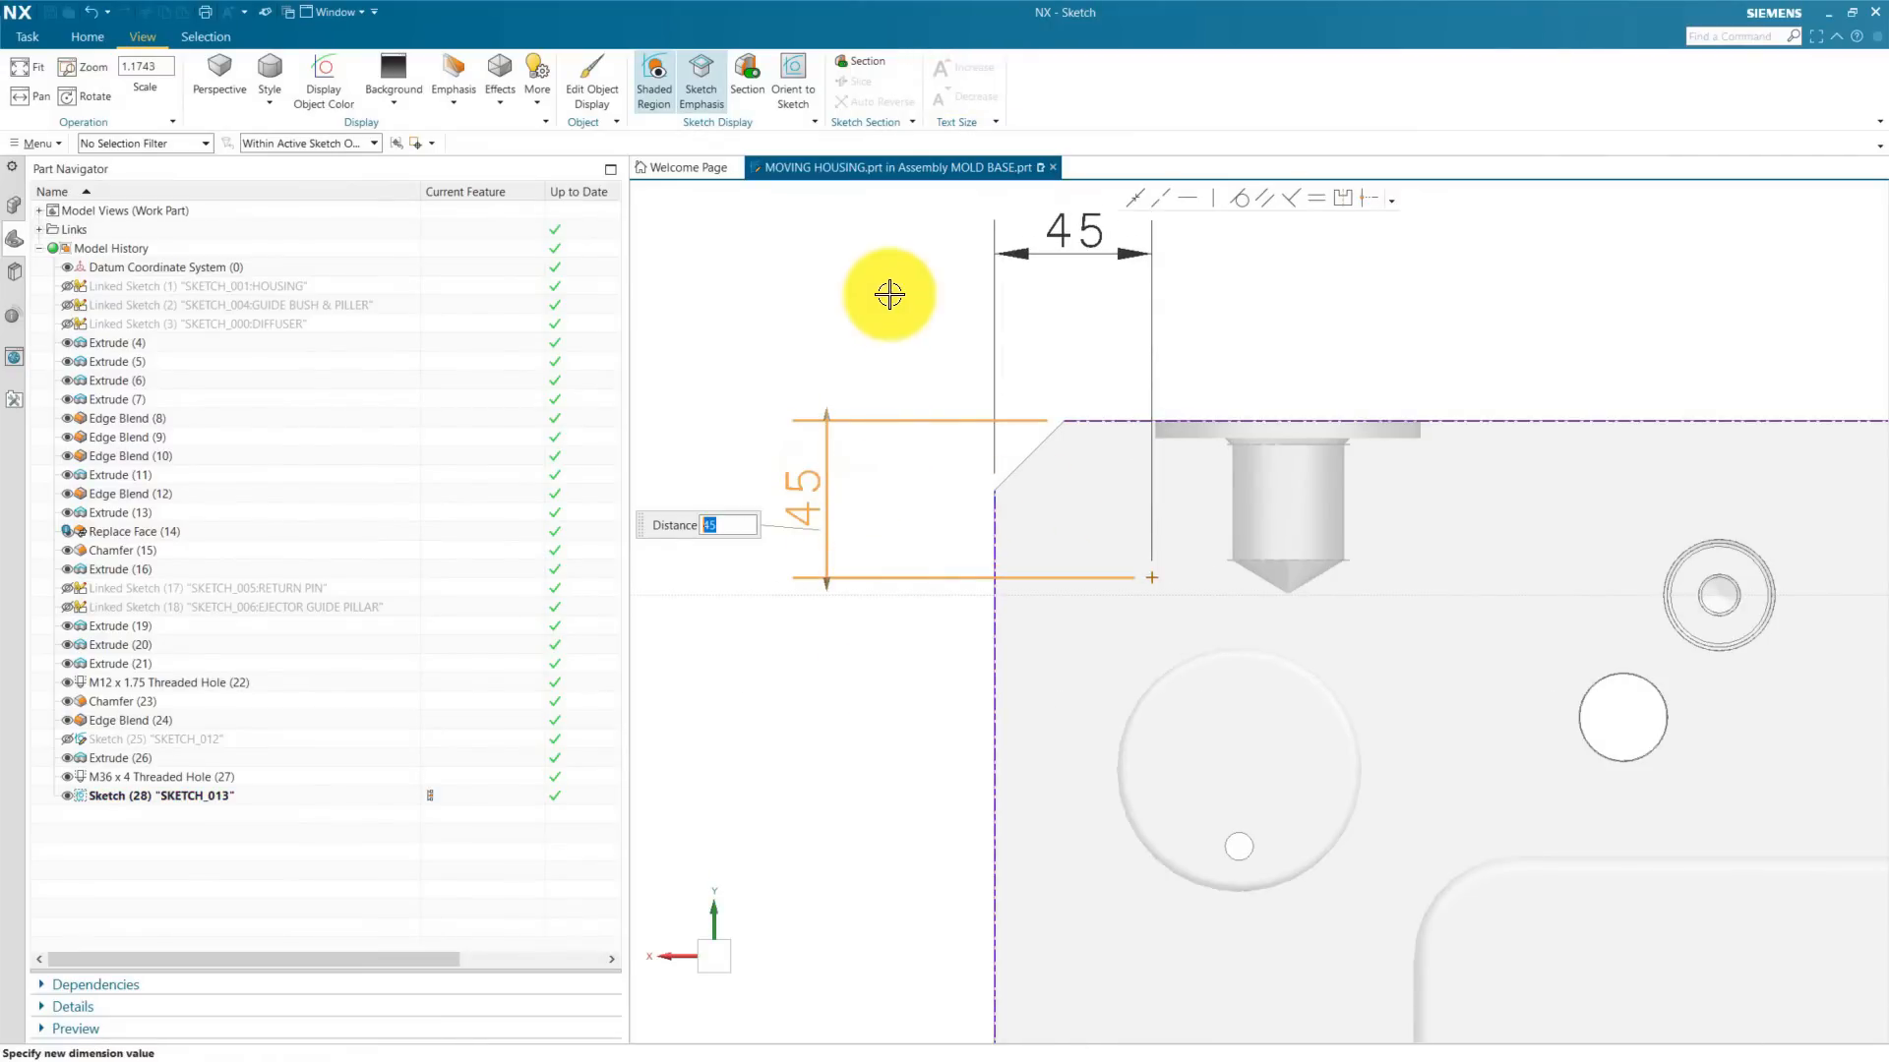
left_click(890, 295)
Step: Dimension the lower-left corner point 45 mm from the plate's lower edge and 45 mm from its left edge
scroll(867, 447, "down", 12)
scroll(912, 590, "up", 11)
left_click(898, 538)
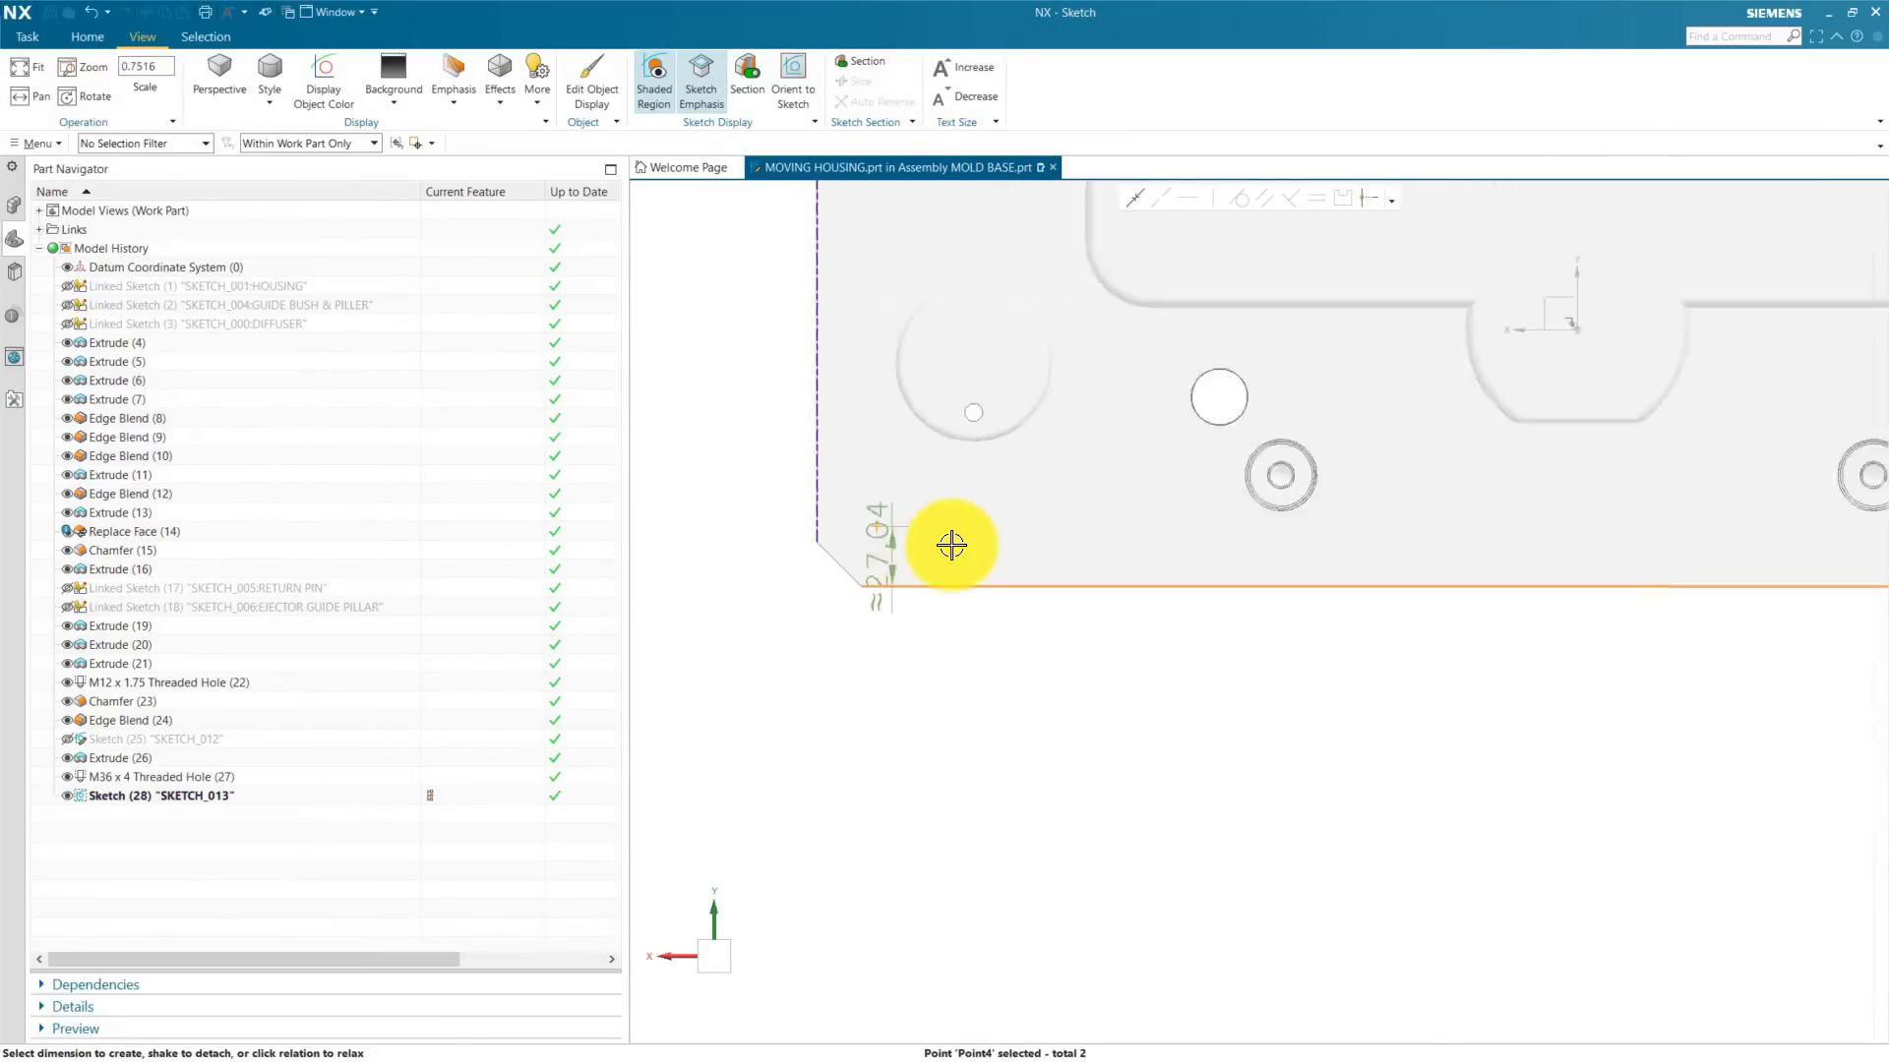
scroll(952, 544, "down", 4)
left_click(787, 590)
key("Return")
scroll(894, 510, "up", 3)
left_click(872, 451)
left_click(936, 533)
left_click(903, 702)
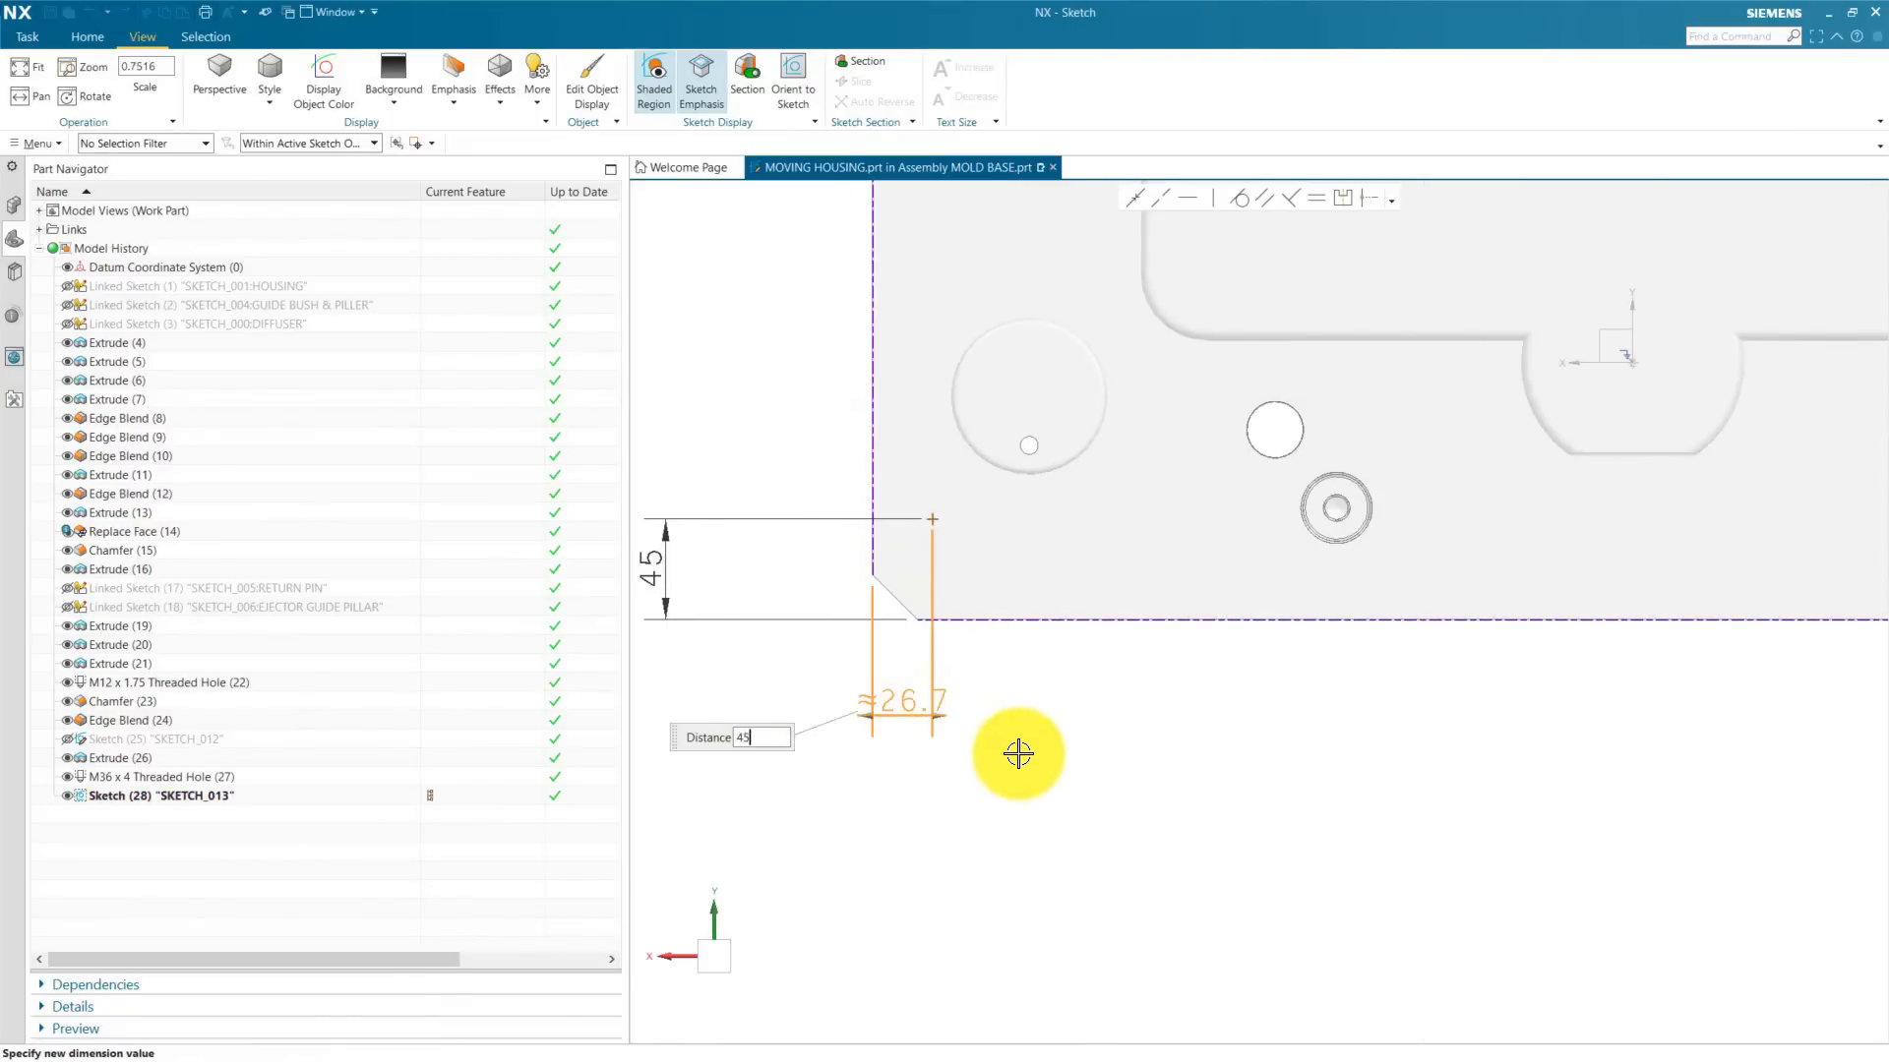
key("Return")
Step: Dimension the lower-right corner point 45 mm from the plate's right edge and 45 mm from its lower edge
scroll(821, 728, "down", 6)
scroll(1263, 670, "up", 6)
left_click(1132, 685)
left_click(1050, 726)
left_click(1095, 729)
type("45")
key("Return")
left_click(1013, 789)
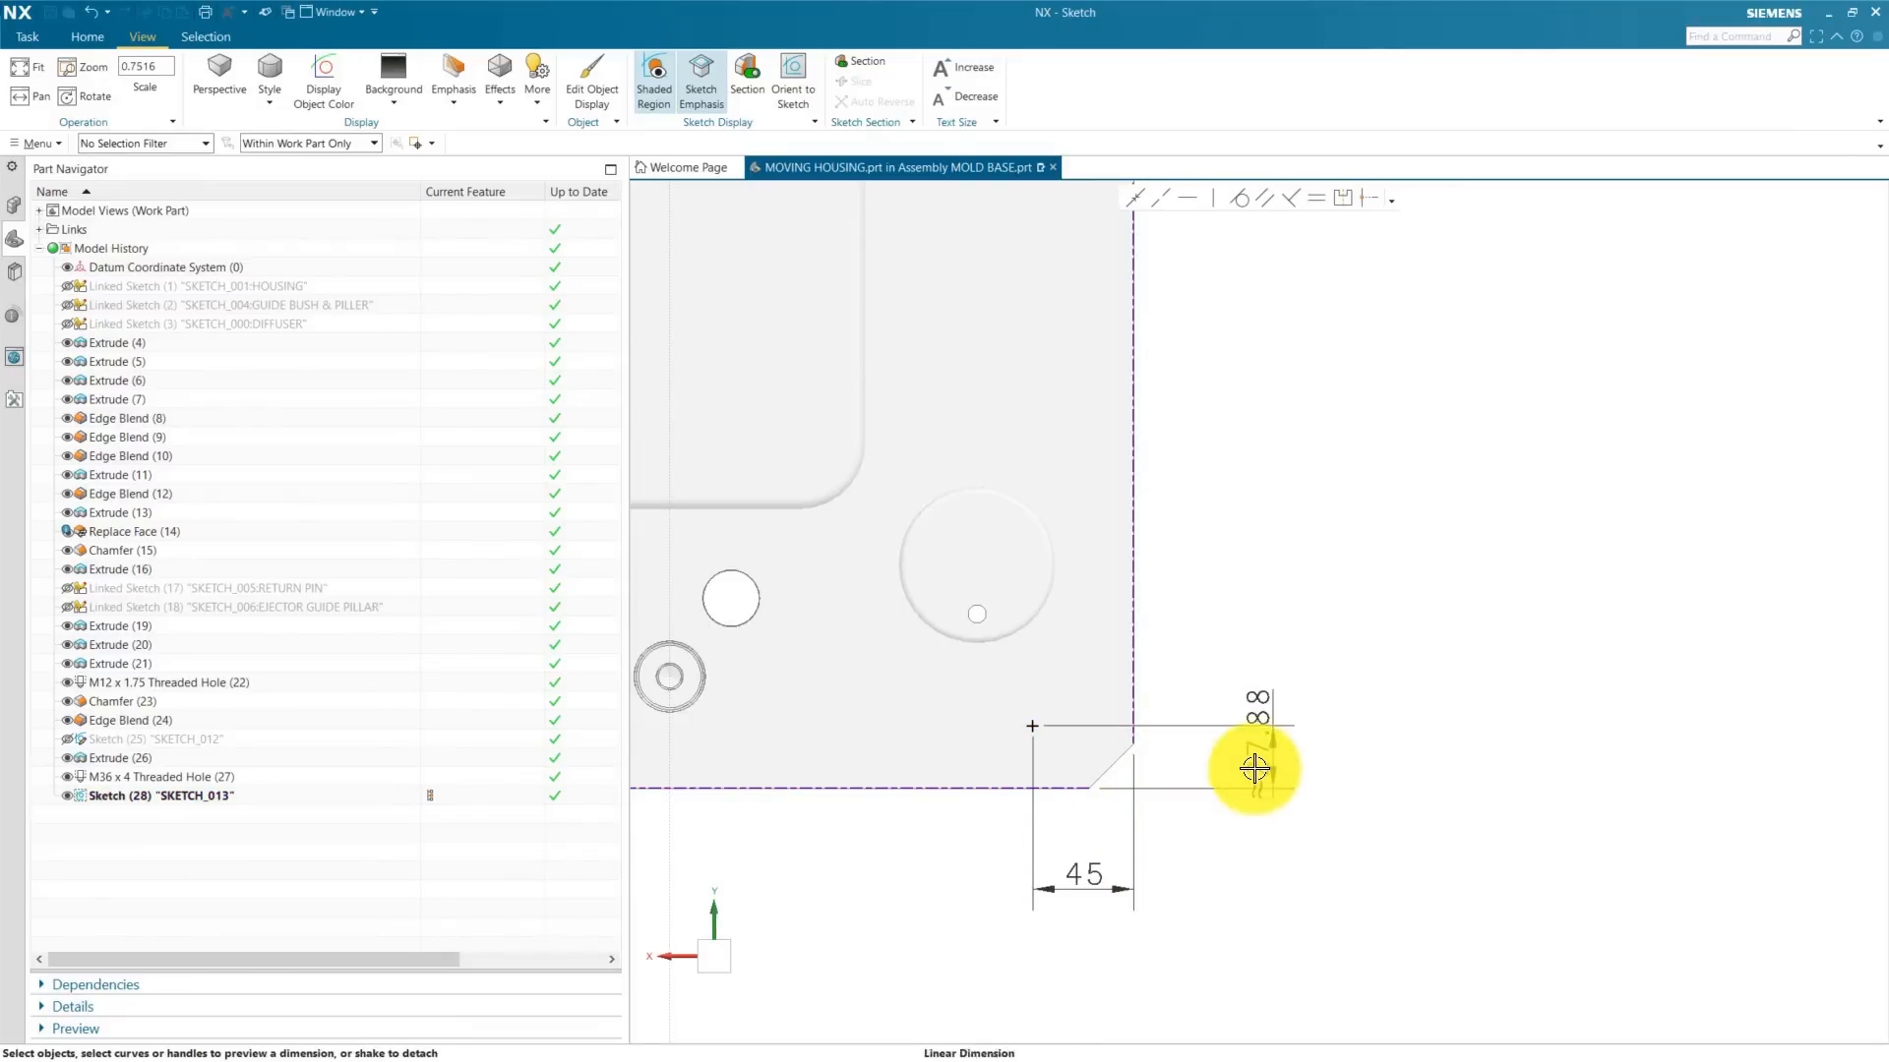
left_click(1257, 771)
key("Return")
Step: Dimension the upper-right corner point 45 mm from the plate's right and upper edges, and finish the sketch
scroll(1100, 877, "down", 5)
scroll(1083, 374, "up", 5)
left_click(1164, 752)
left_click(1088, 703)
left_click(1177, 686)
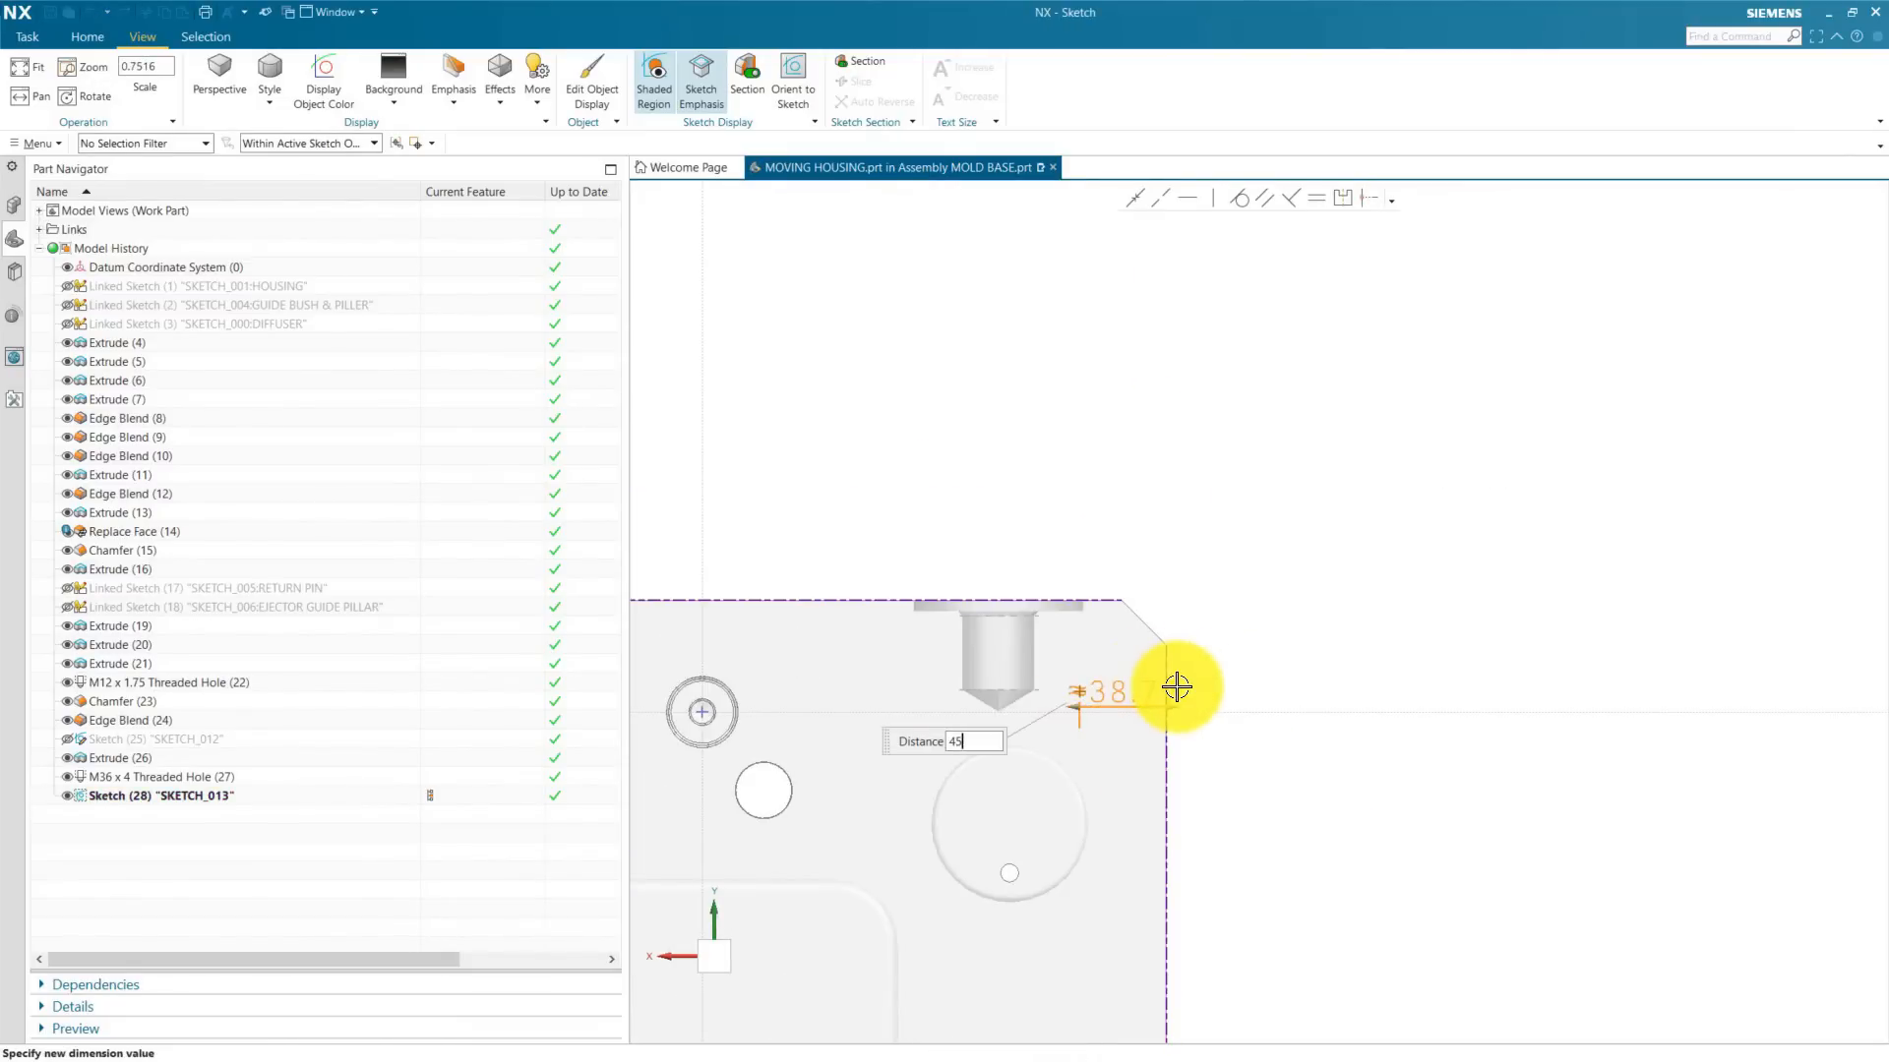
key("Return")
left_click(1087, 630)
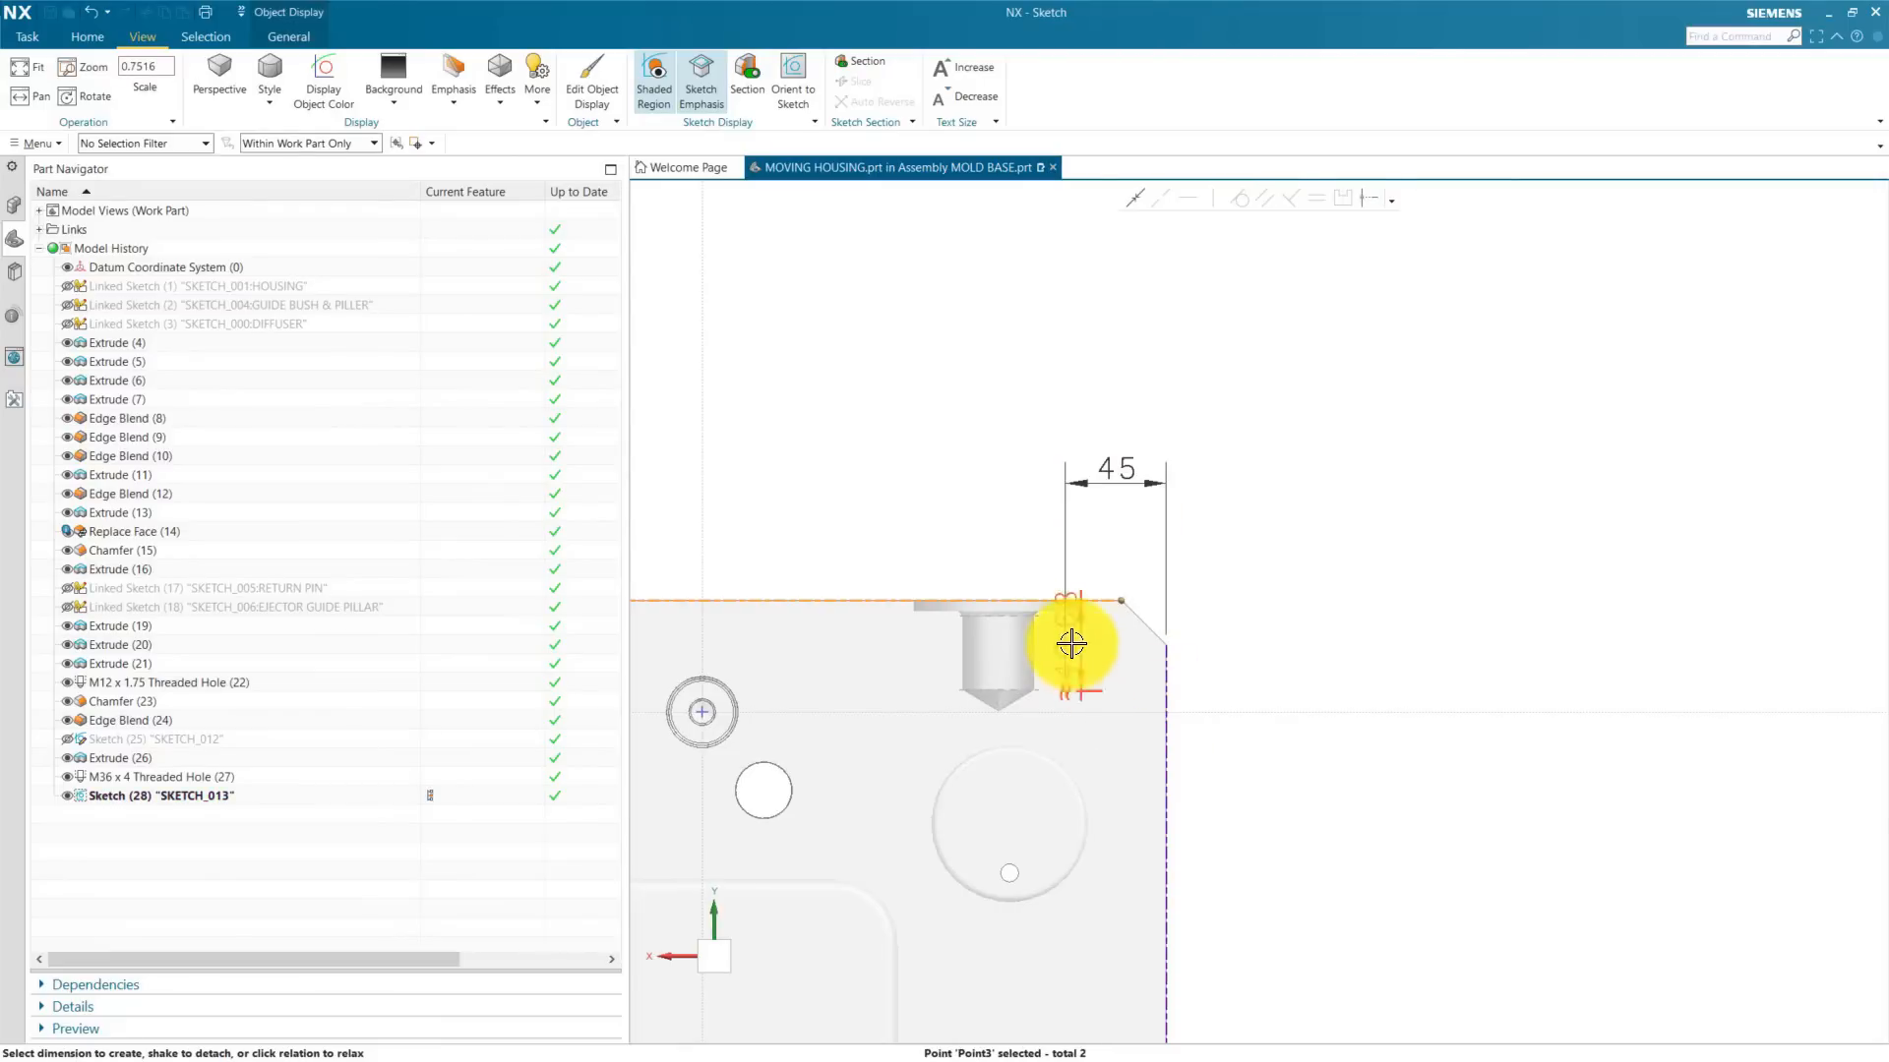
left_click(1260, 664)
type("45")
key("Return")
key("ctrl+f")
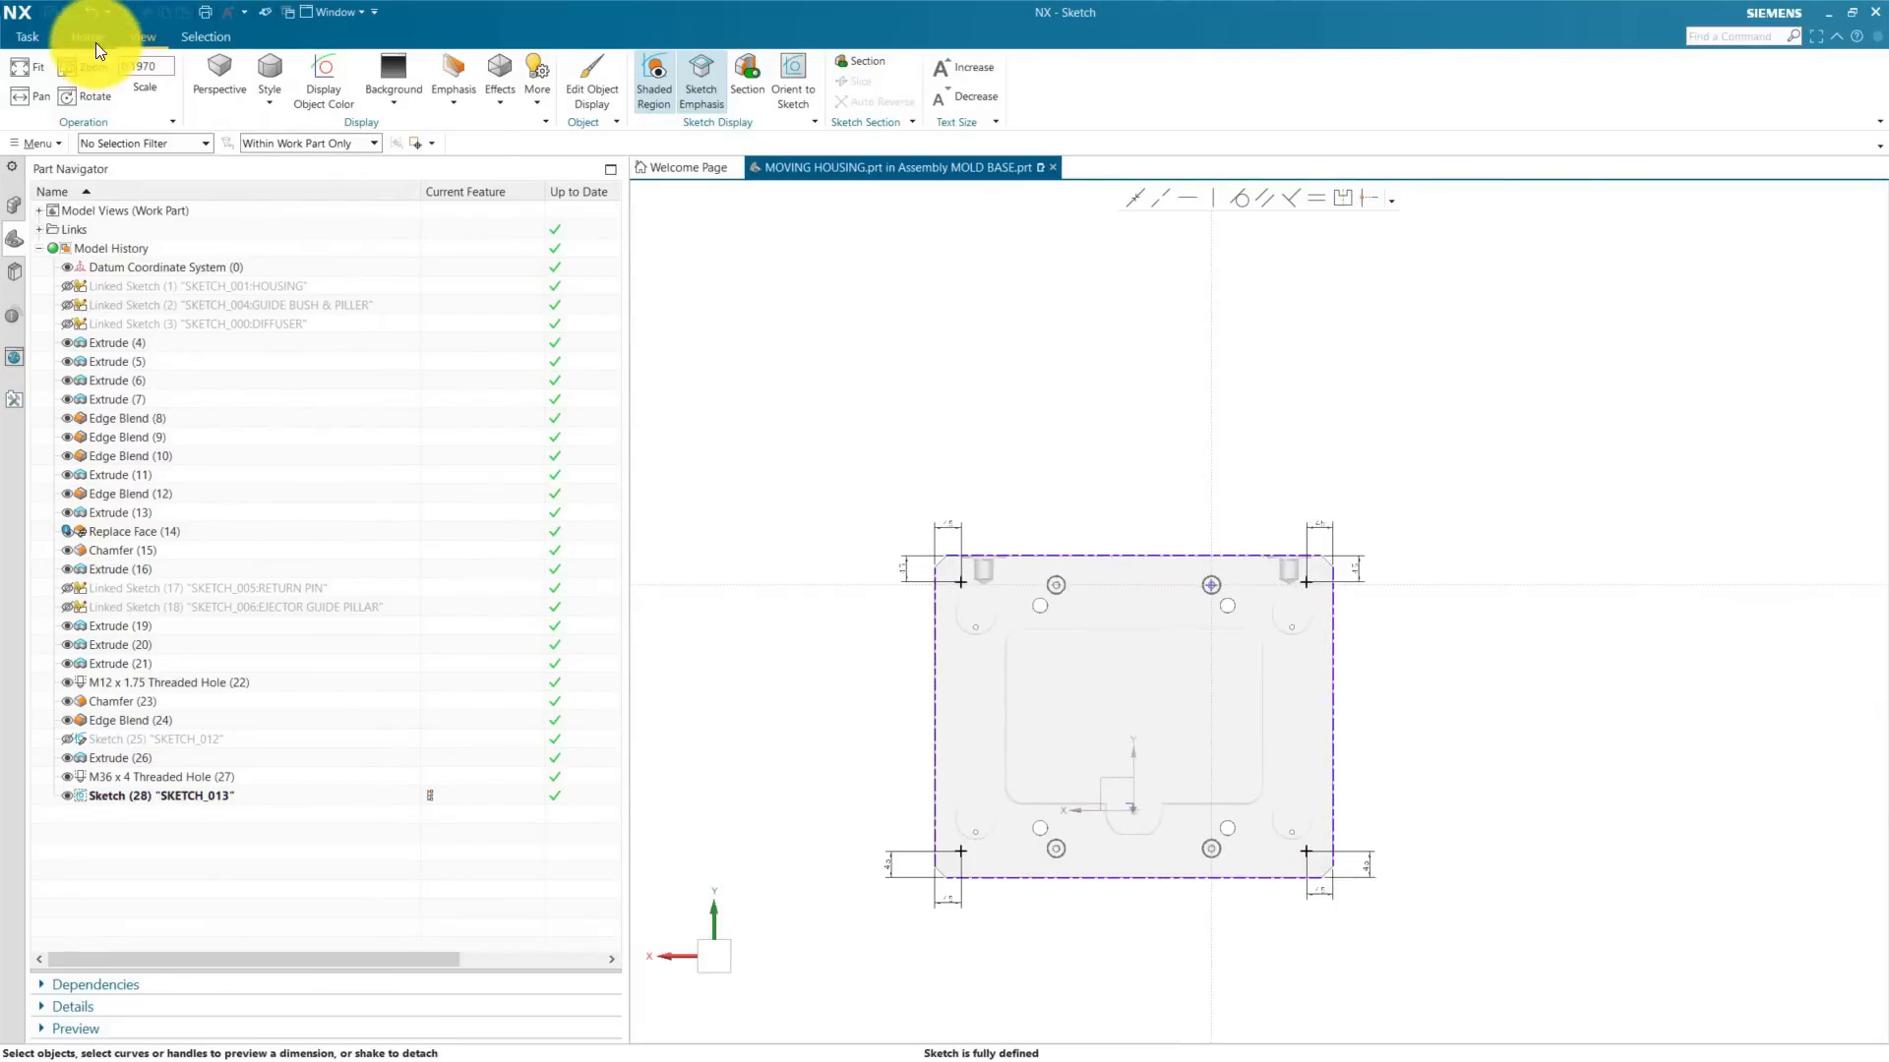
key("ctrl+q")
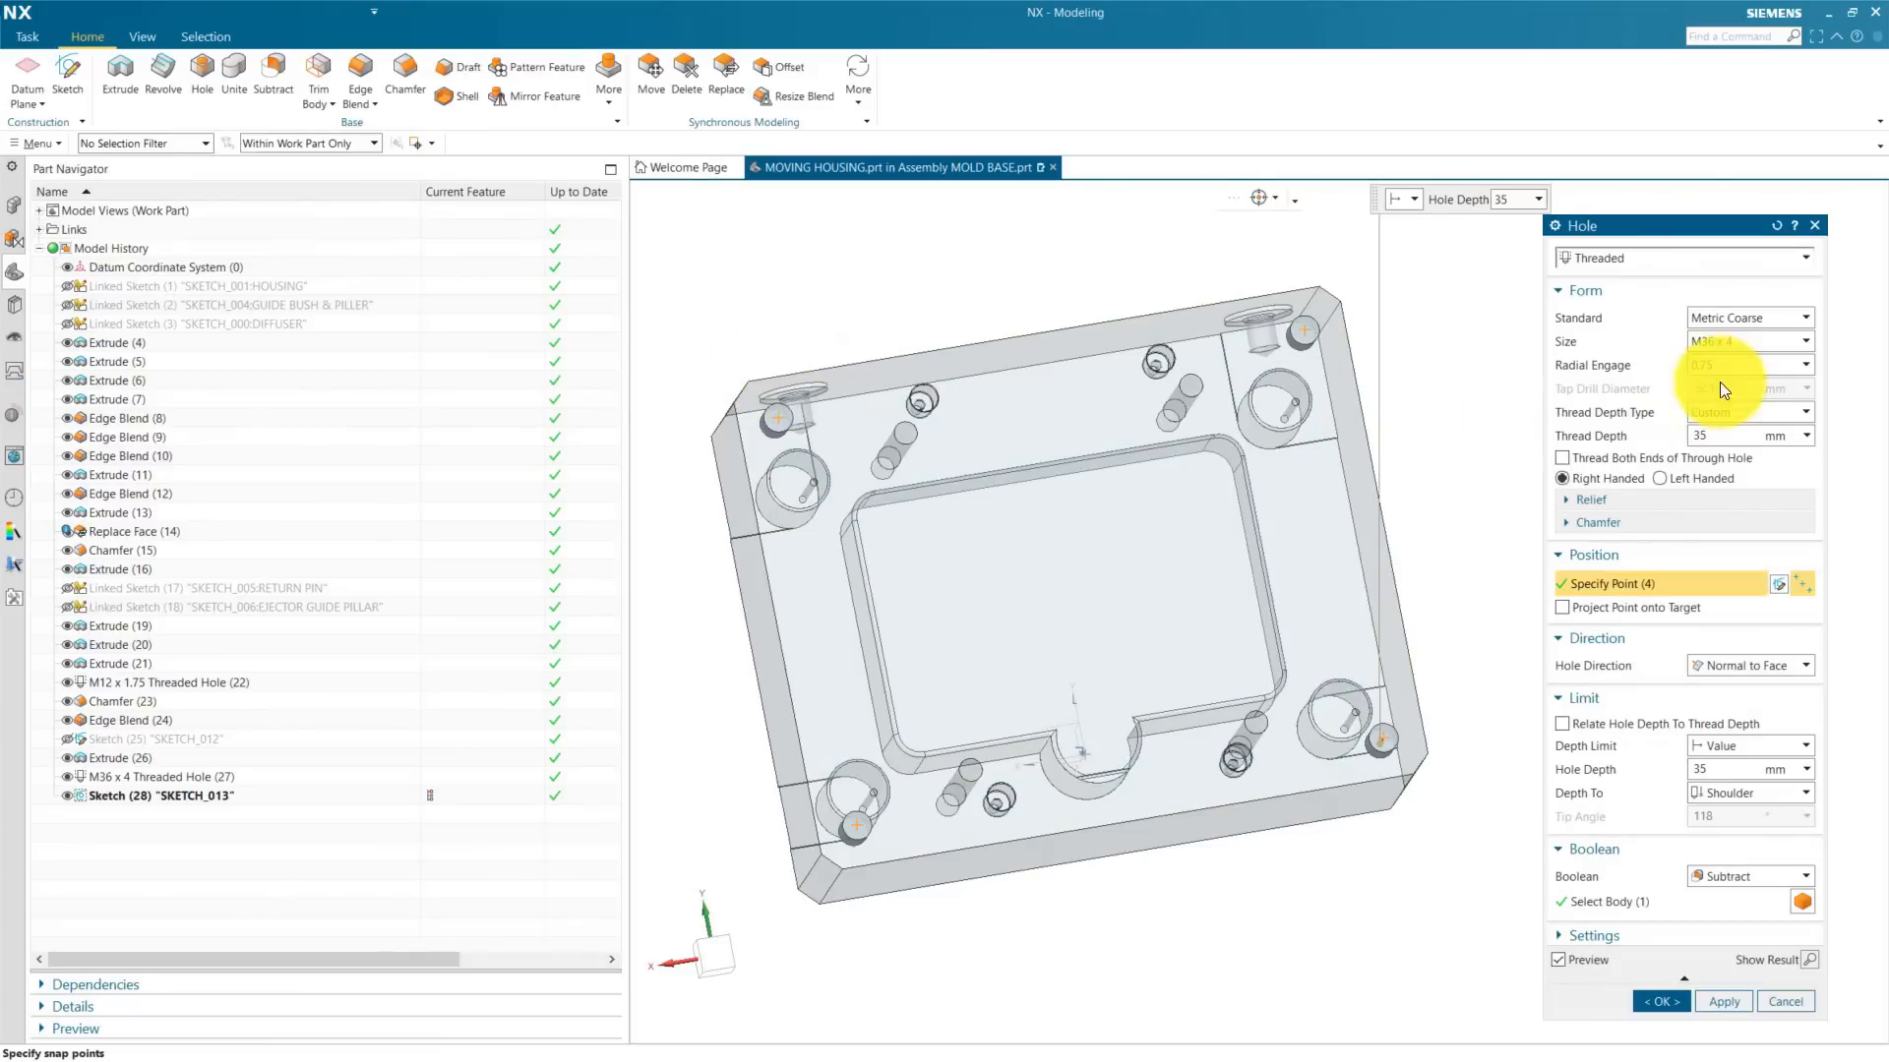
Step: Create M24 x 3 threaded holes at the four corner points with a 30 mm thread depth and a 35 mm hole depth
left_click(1725, 342)
scroll(1731, 394, "up", 4)
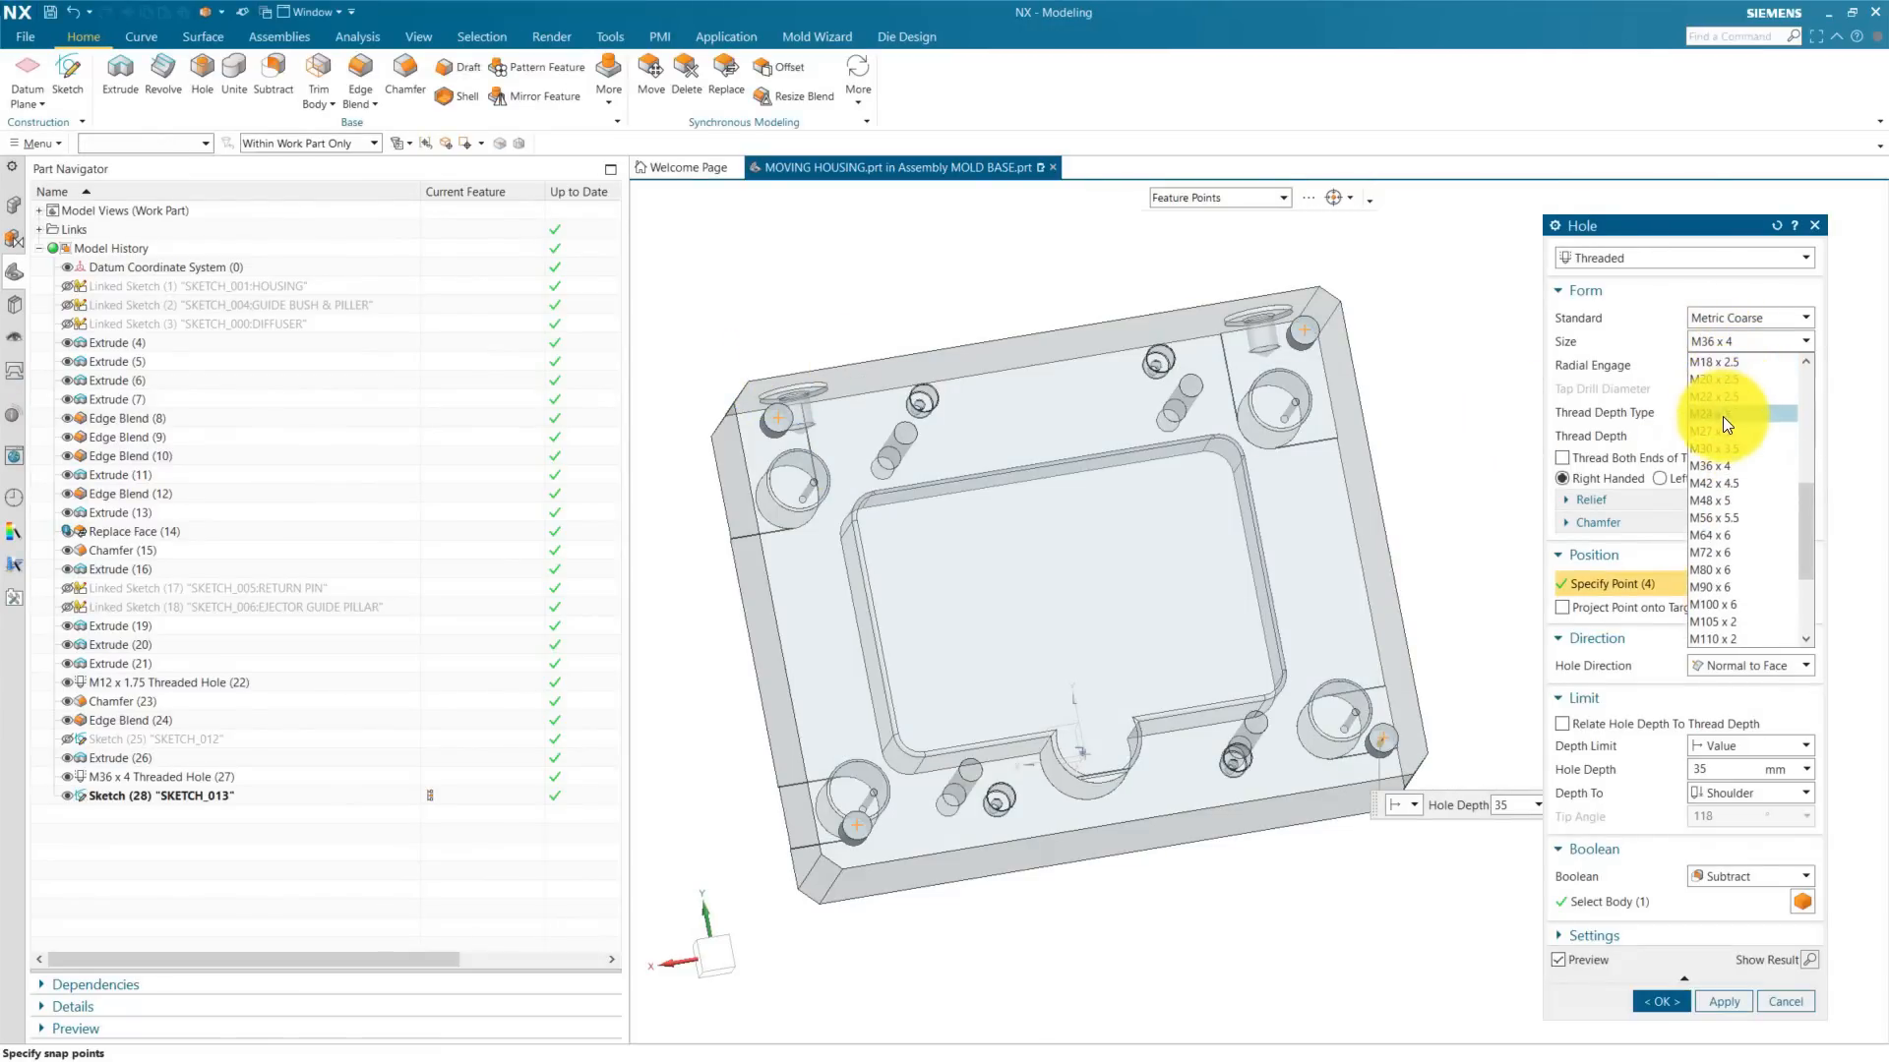
left_click(1722, 416)
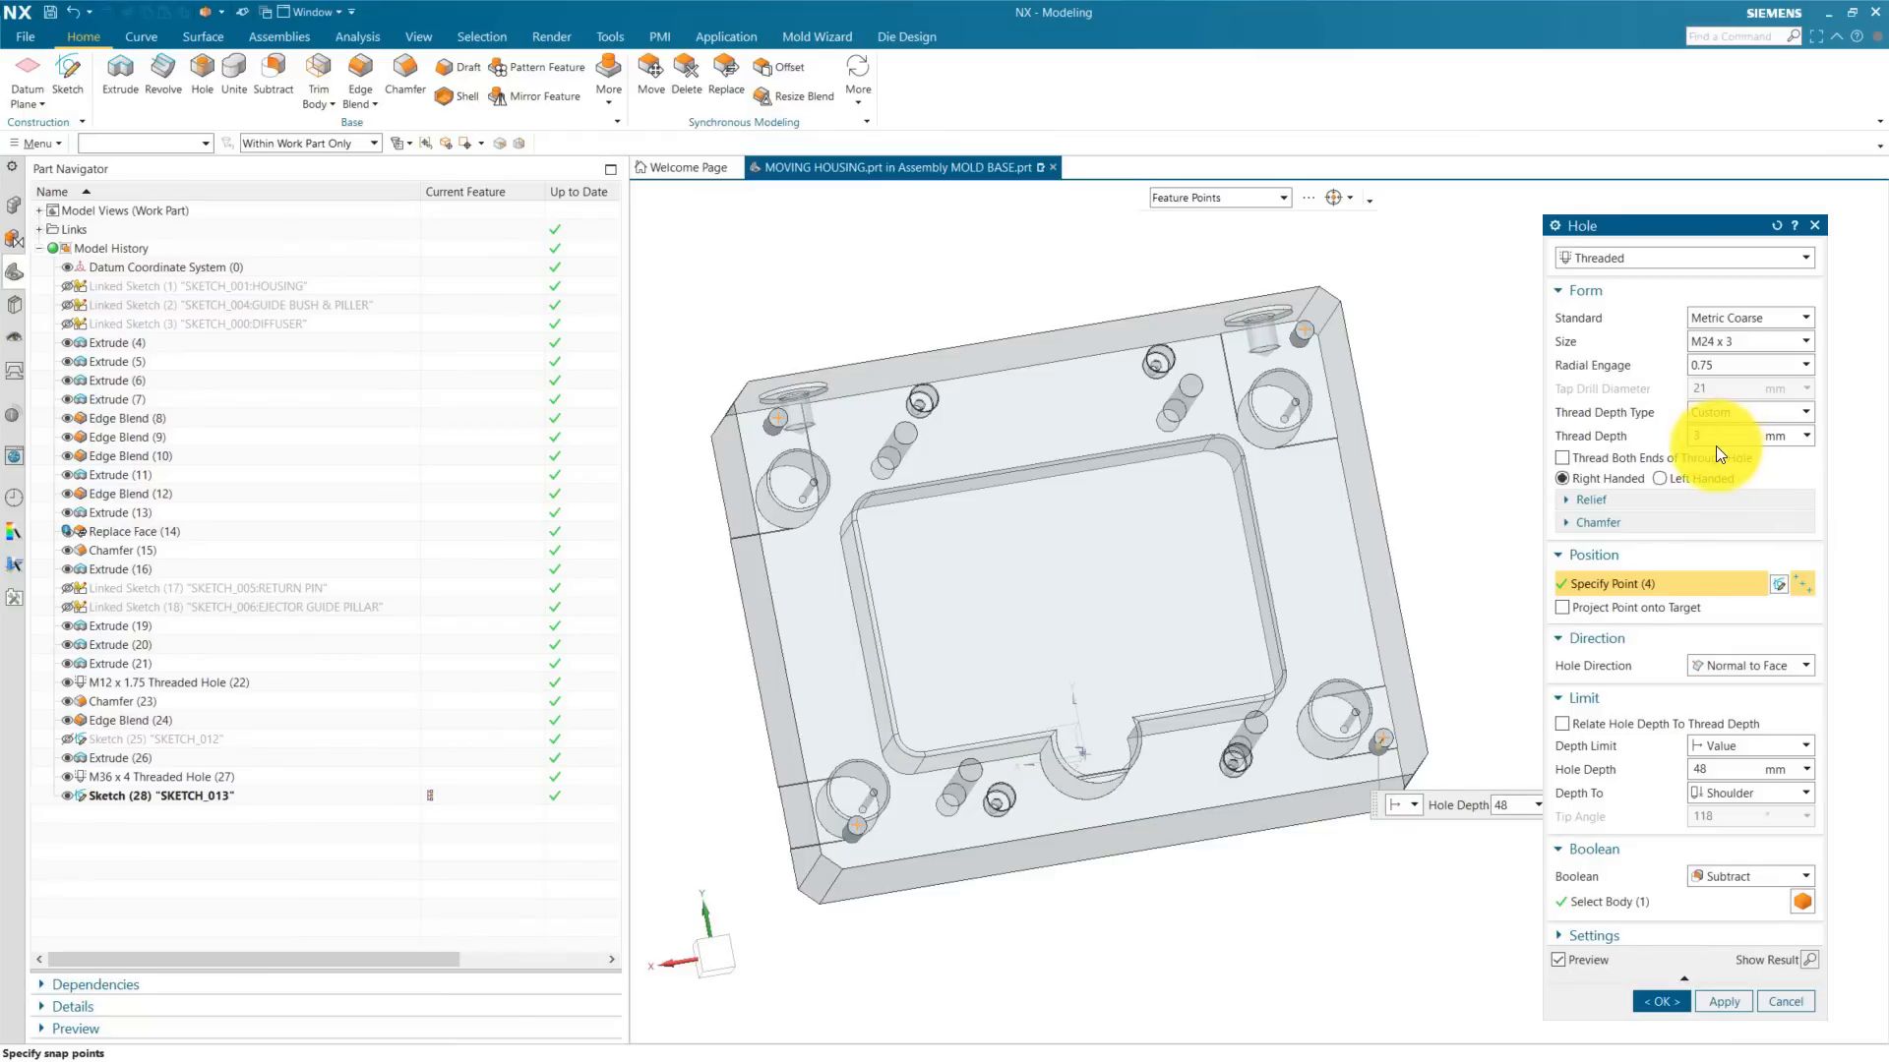
key("Tab")
left_click_drag(1719, 434, 1623, 435)
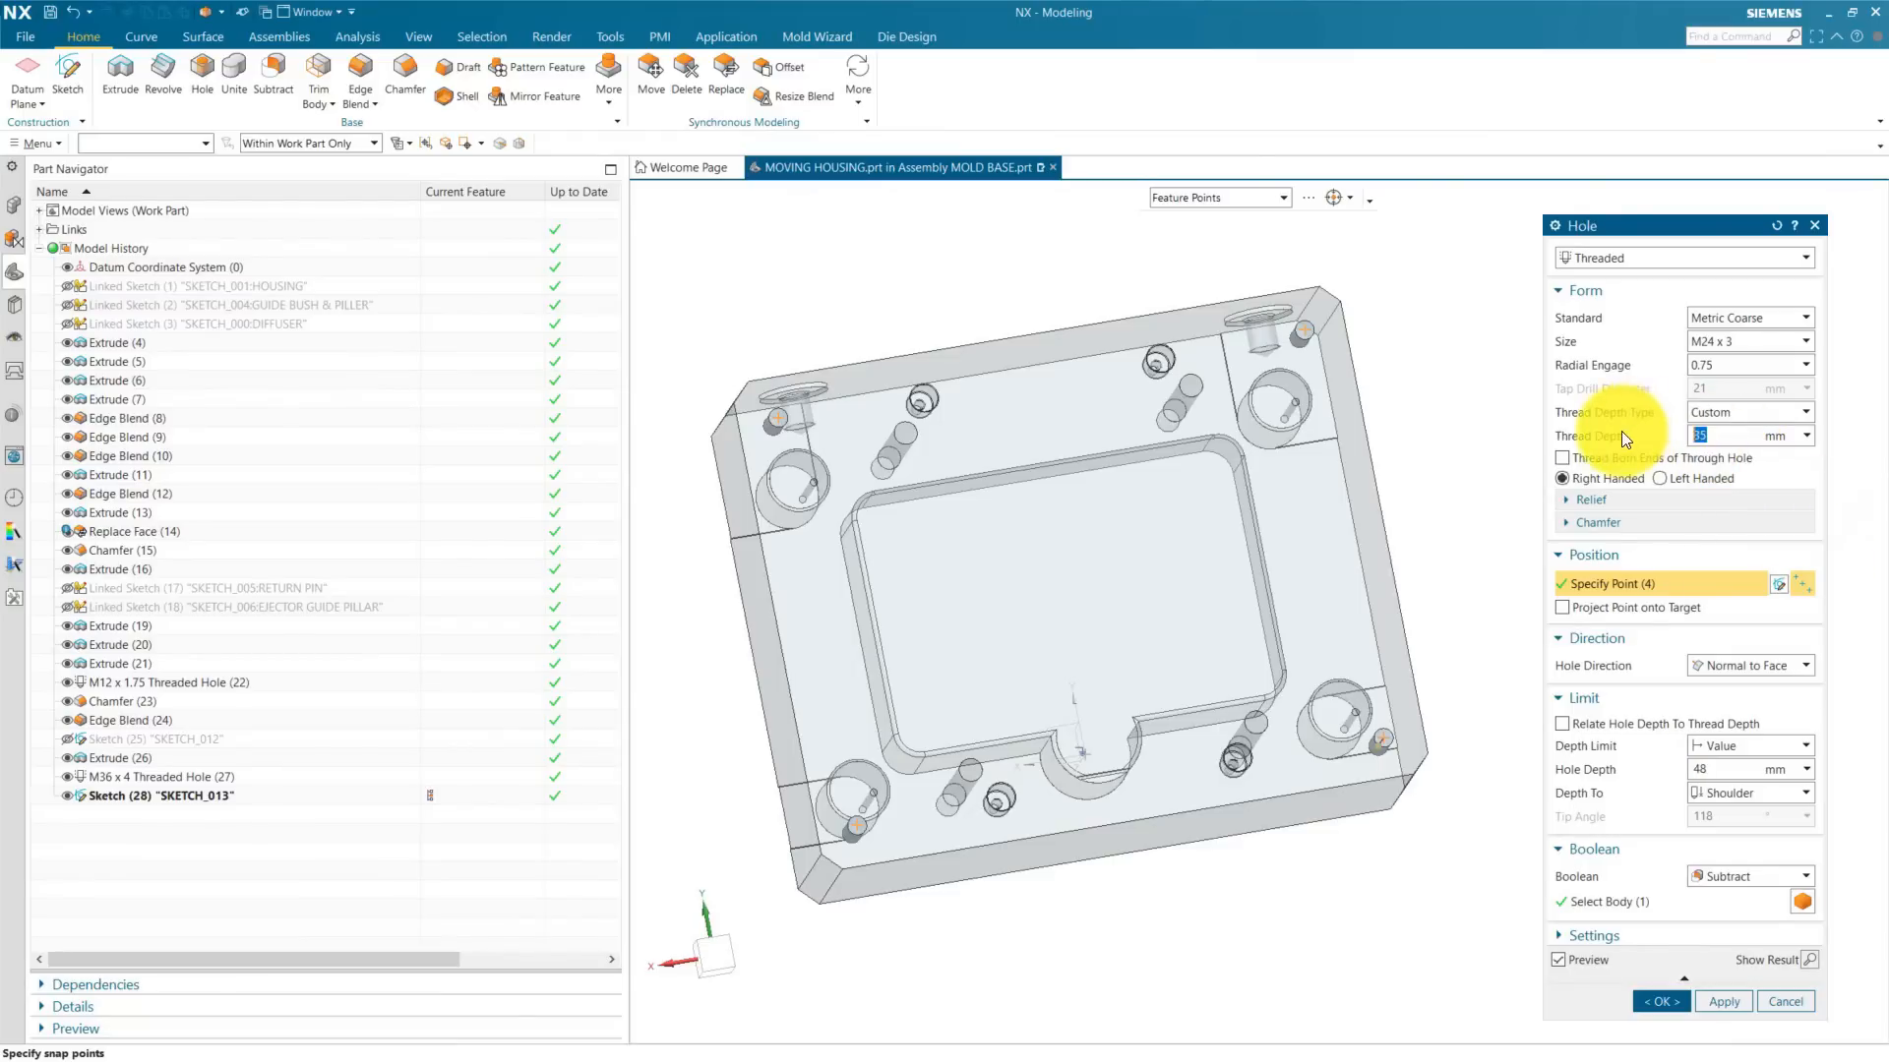
type("30")
key("Return")
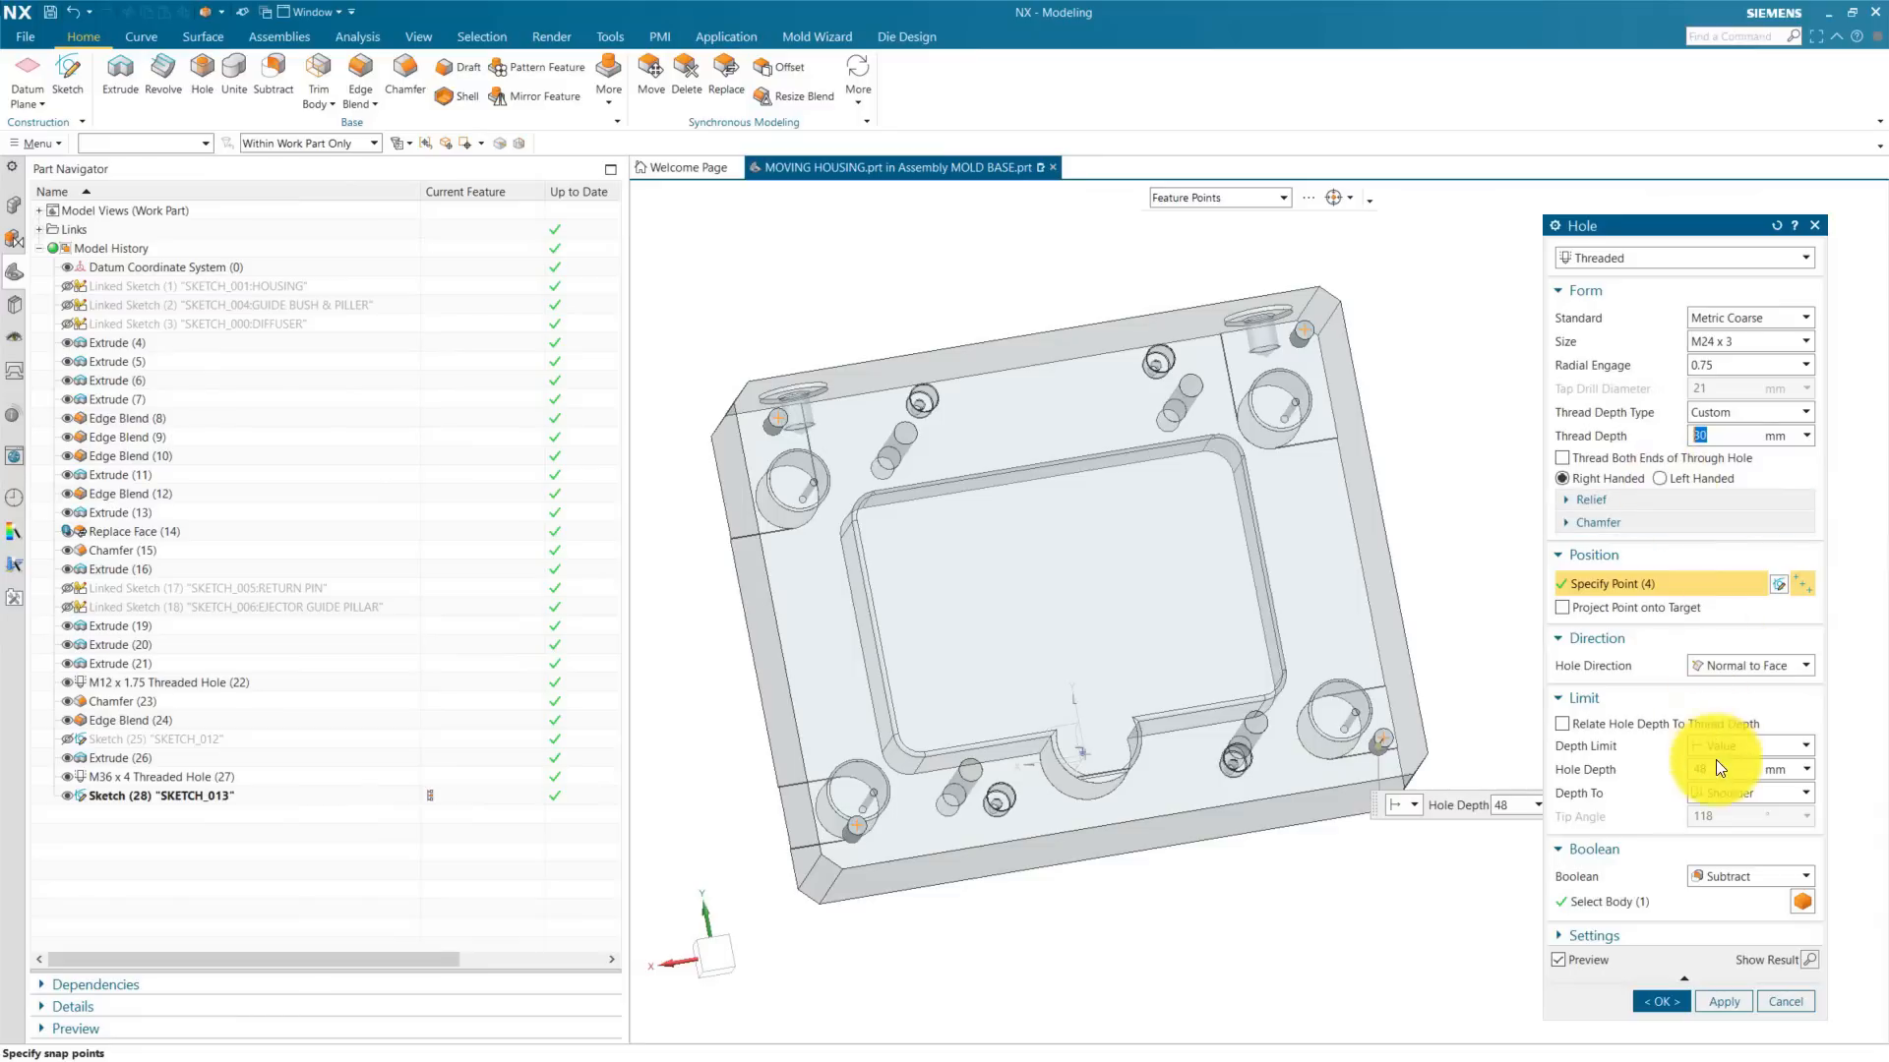
type("35")
key("Return")
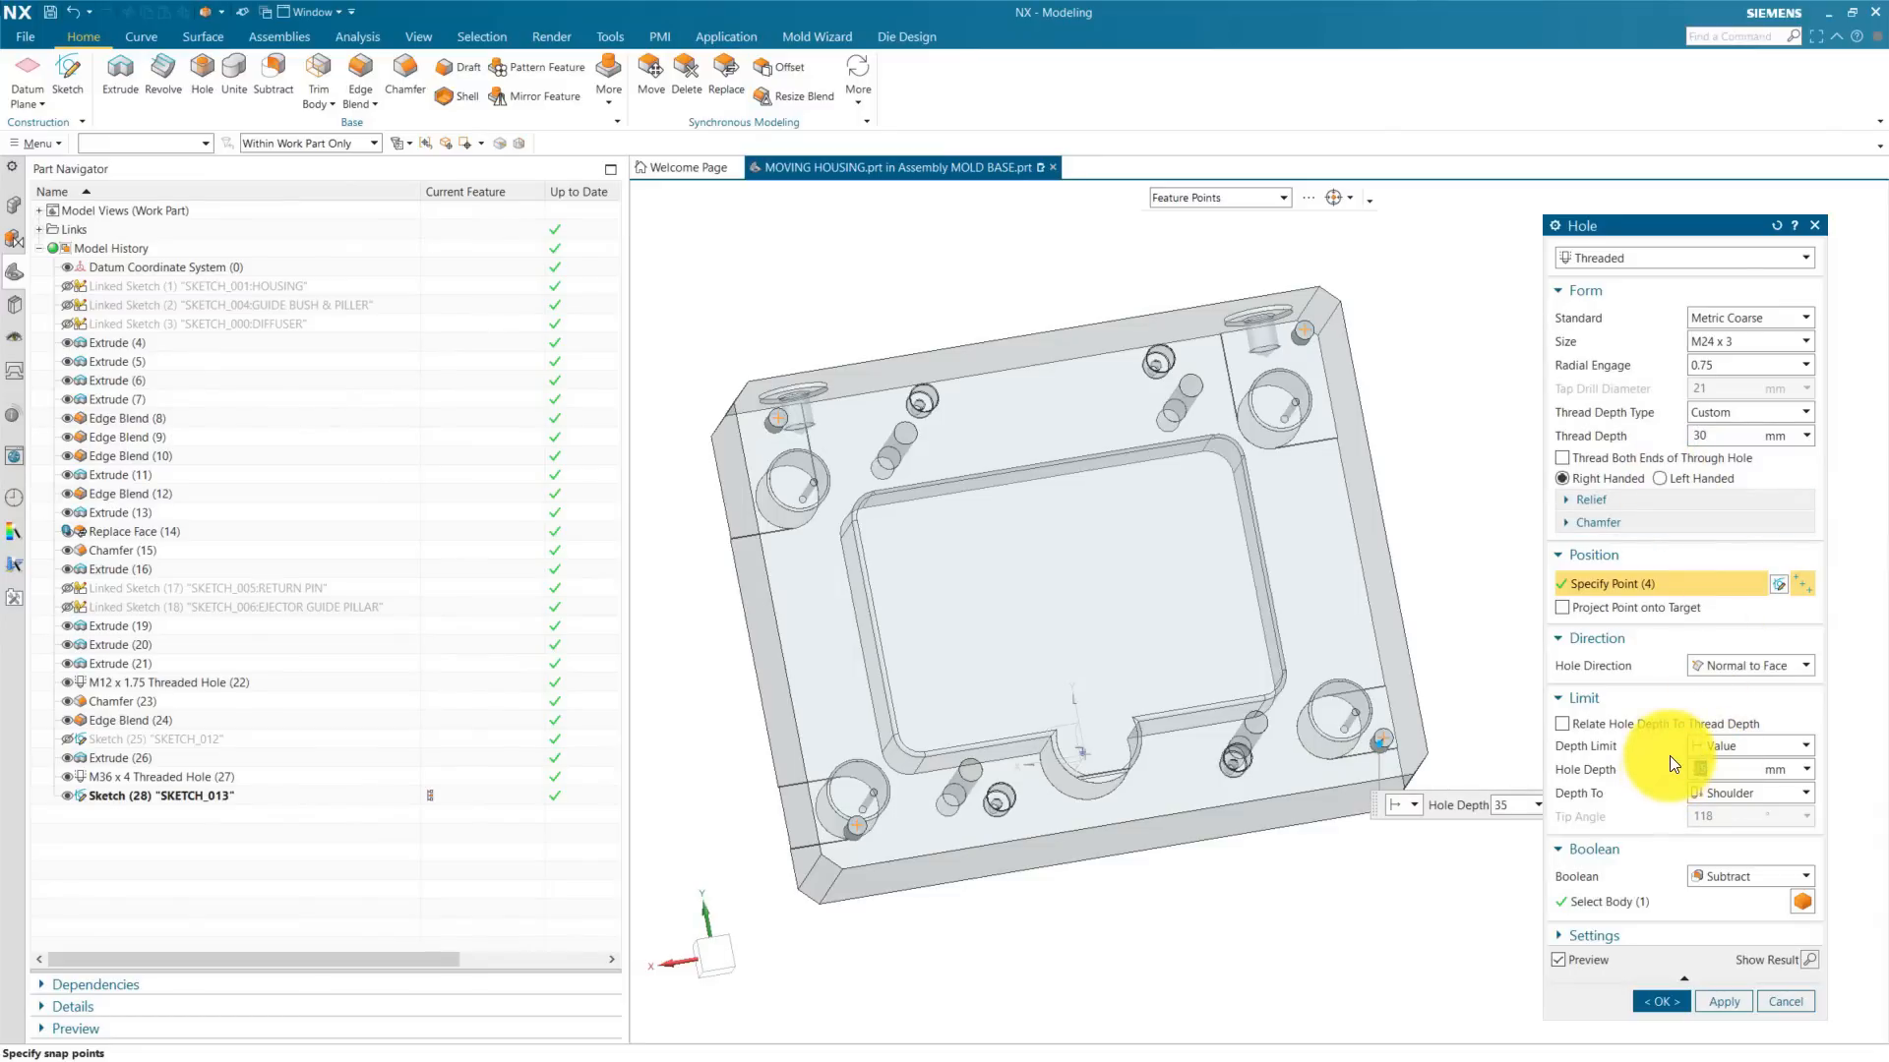
left_click(1668, 999)
Step: Start a sketch on the side face opposite the M36 holes and place two points, one on each side of centre
middle_click_drag(1210, 860, 1215, 797)
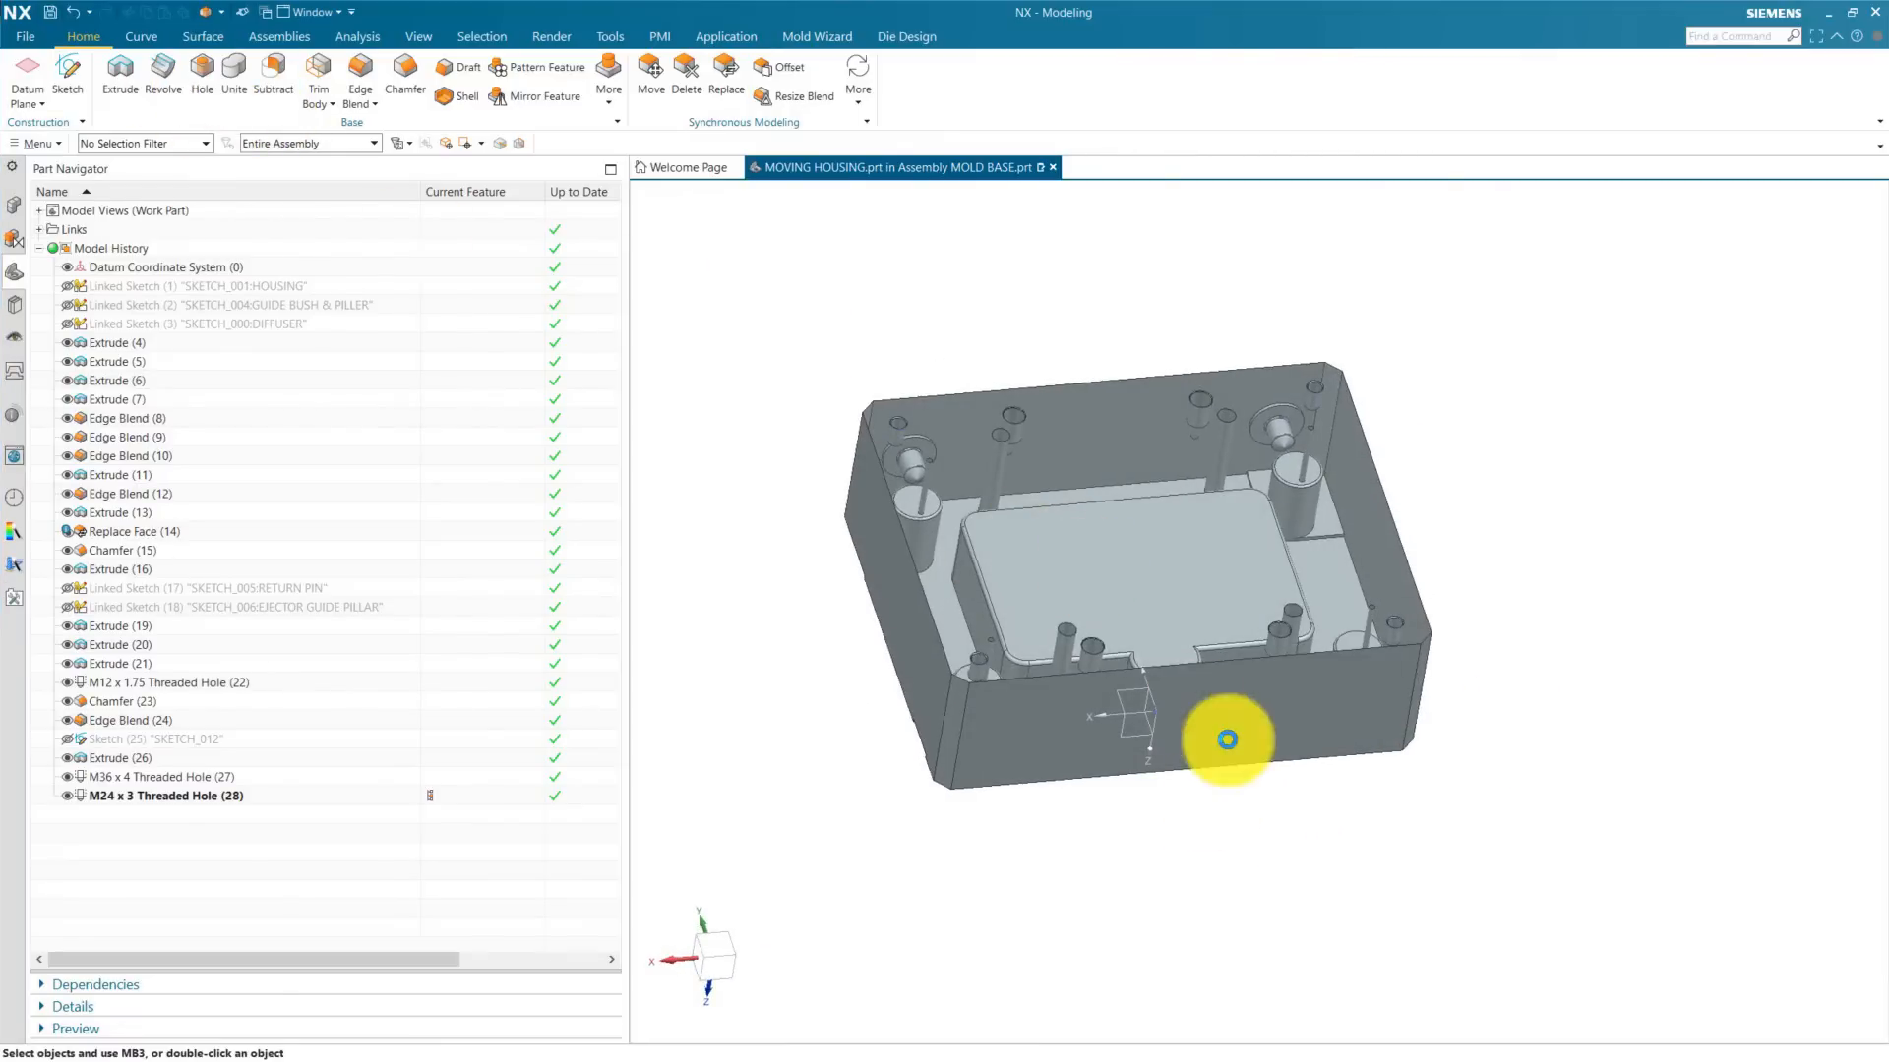
left_click(1268, 740)
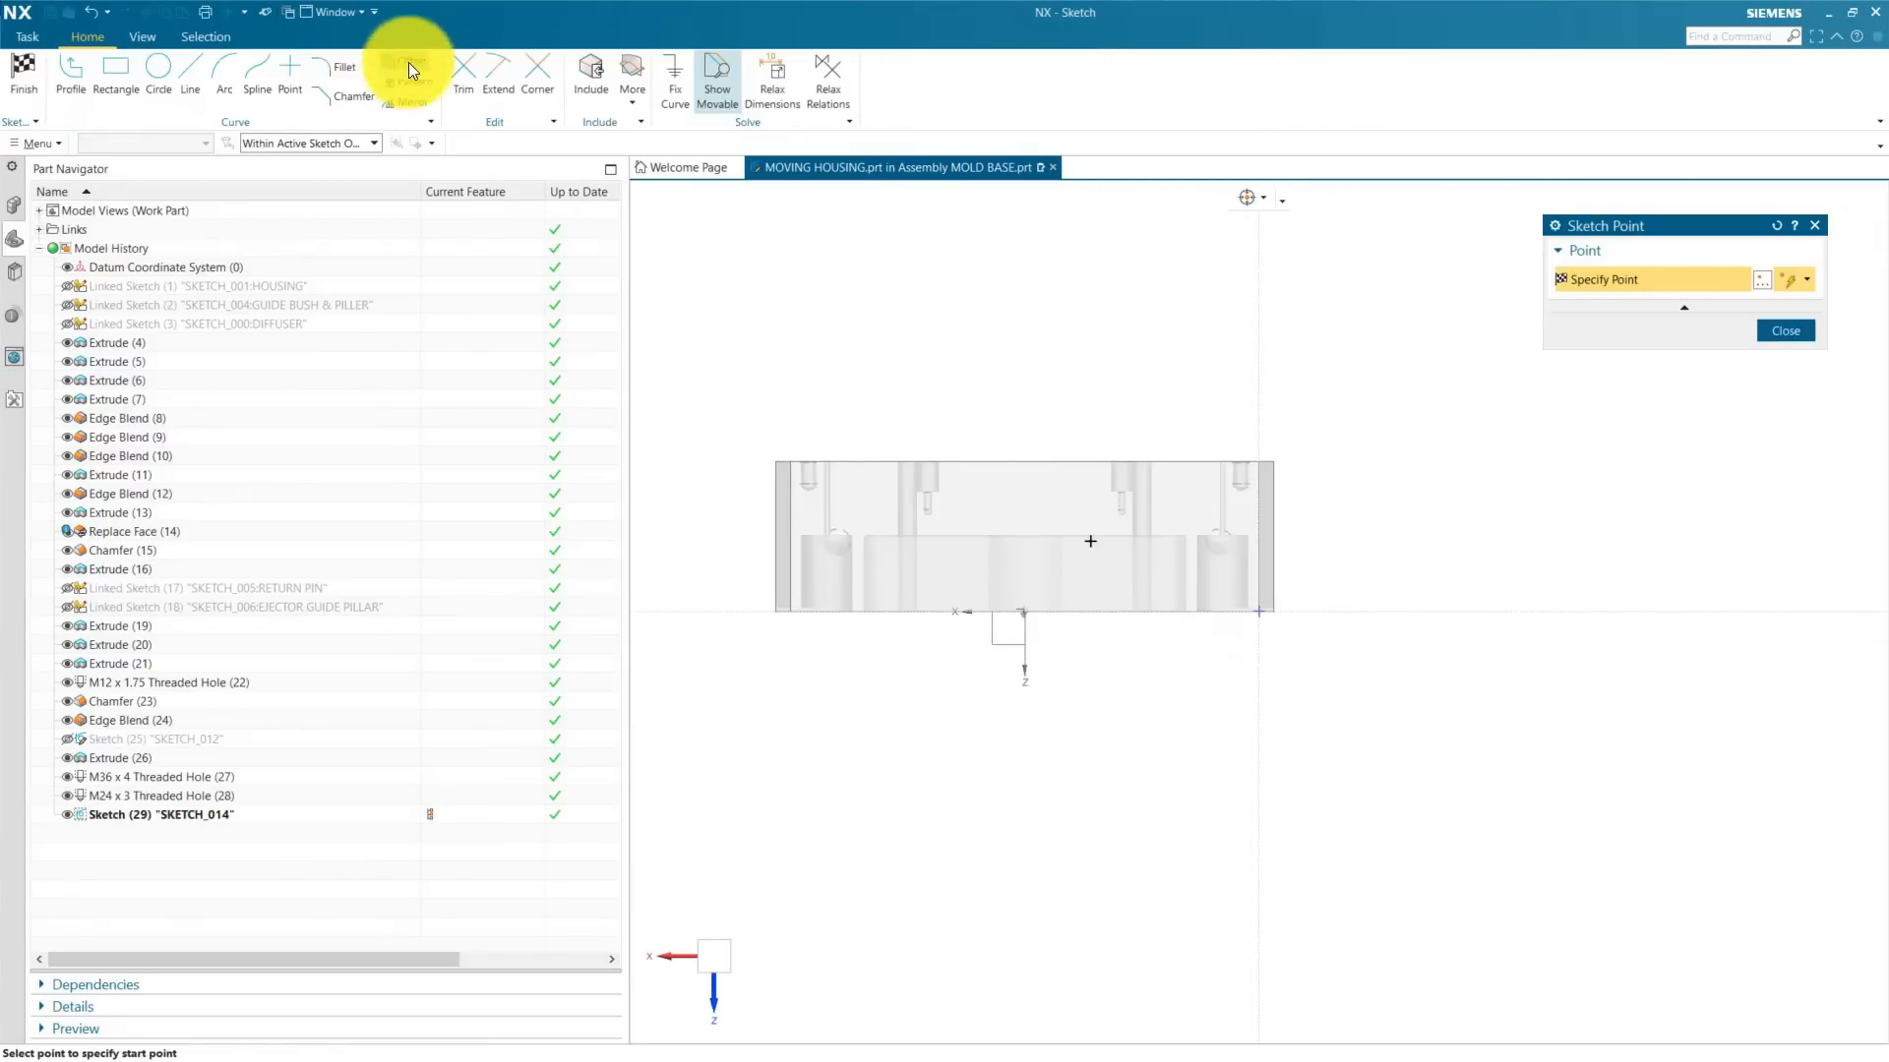
scroll(983, 607, "up", 3)
left_click(776, 438)
left_click(1800, 327)
Step: Dimension the left sketch point 120 mm above the horizontal sketch axis
scroll(1574, 485, "down", 2)
scroll(1664, 509, "up", 1)
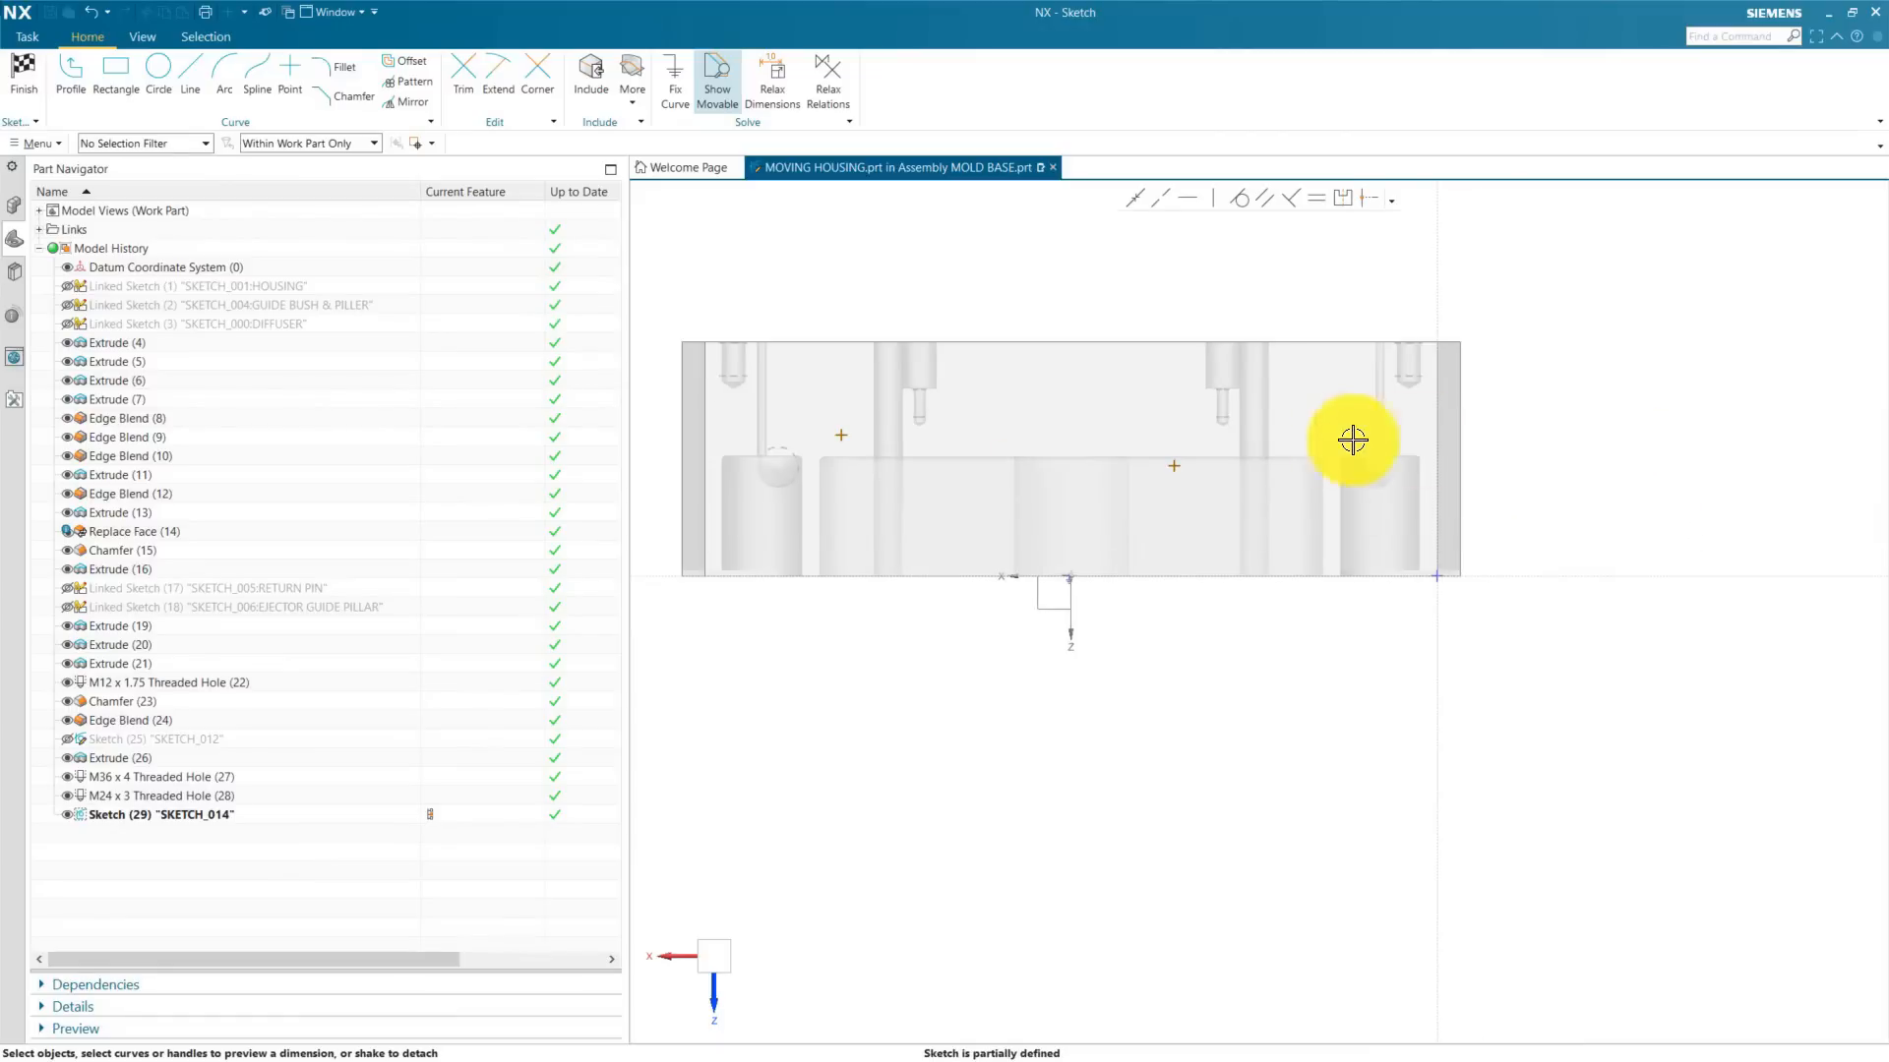
middle_click_drag(826, 490, 1070, 518, "shift")
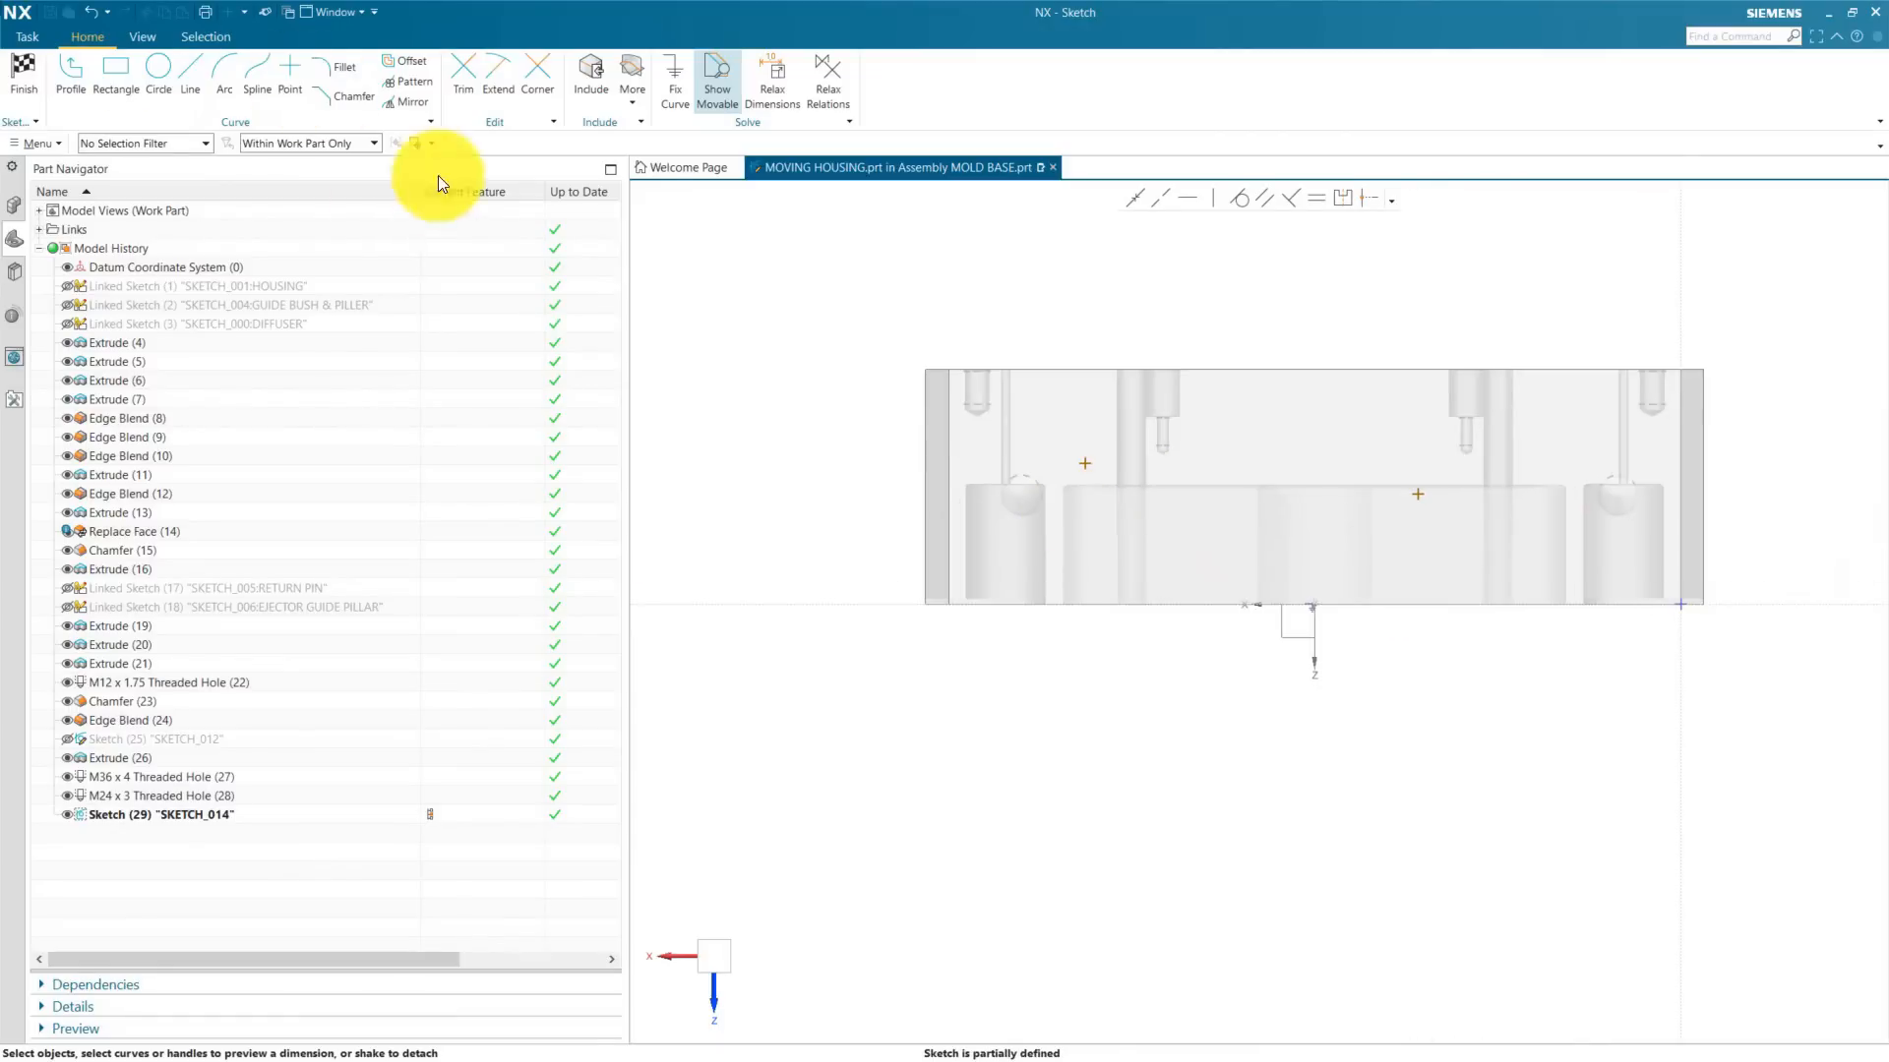
left_click(1073, 601)
left_click(1086, 464)
left_click_drag(1080, 528, 776, 531)
middle_click_drag(1052, 609, 965, 624)
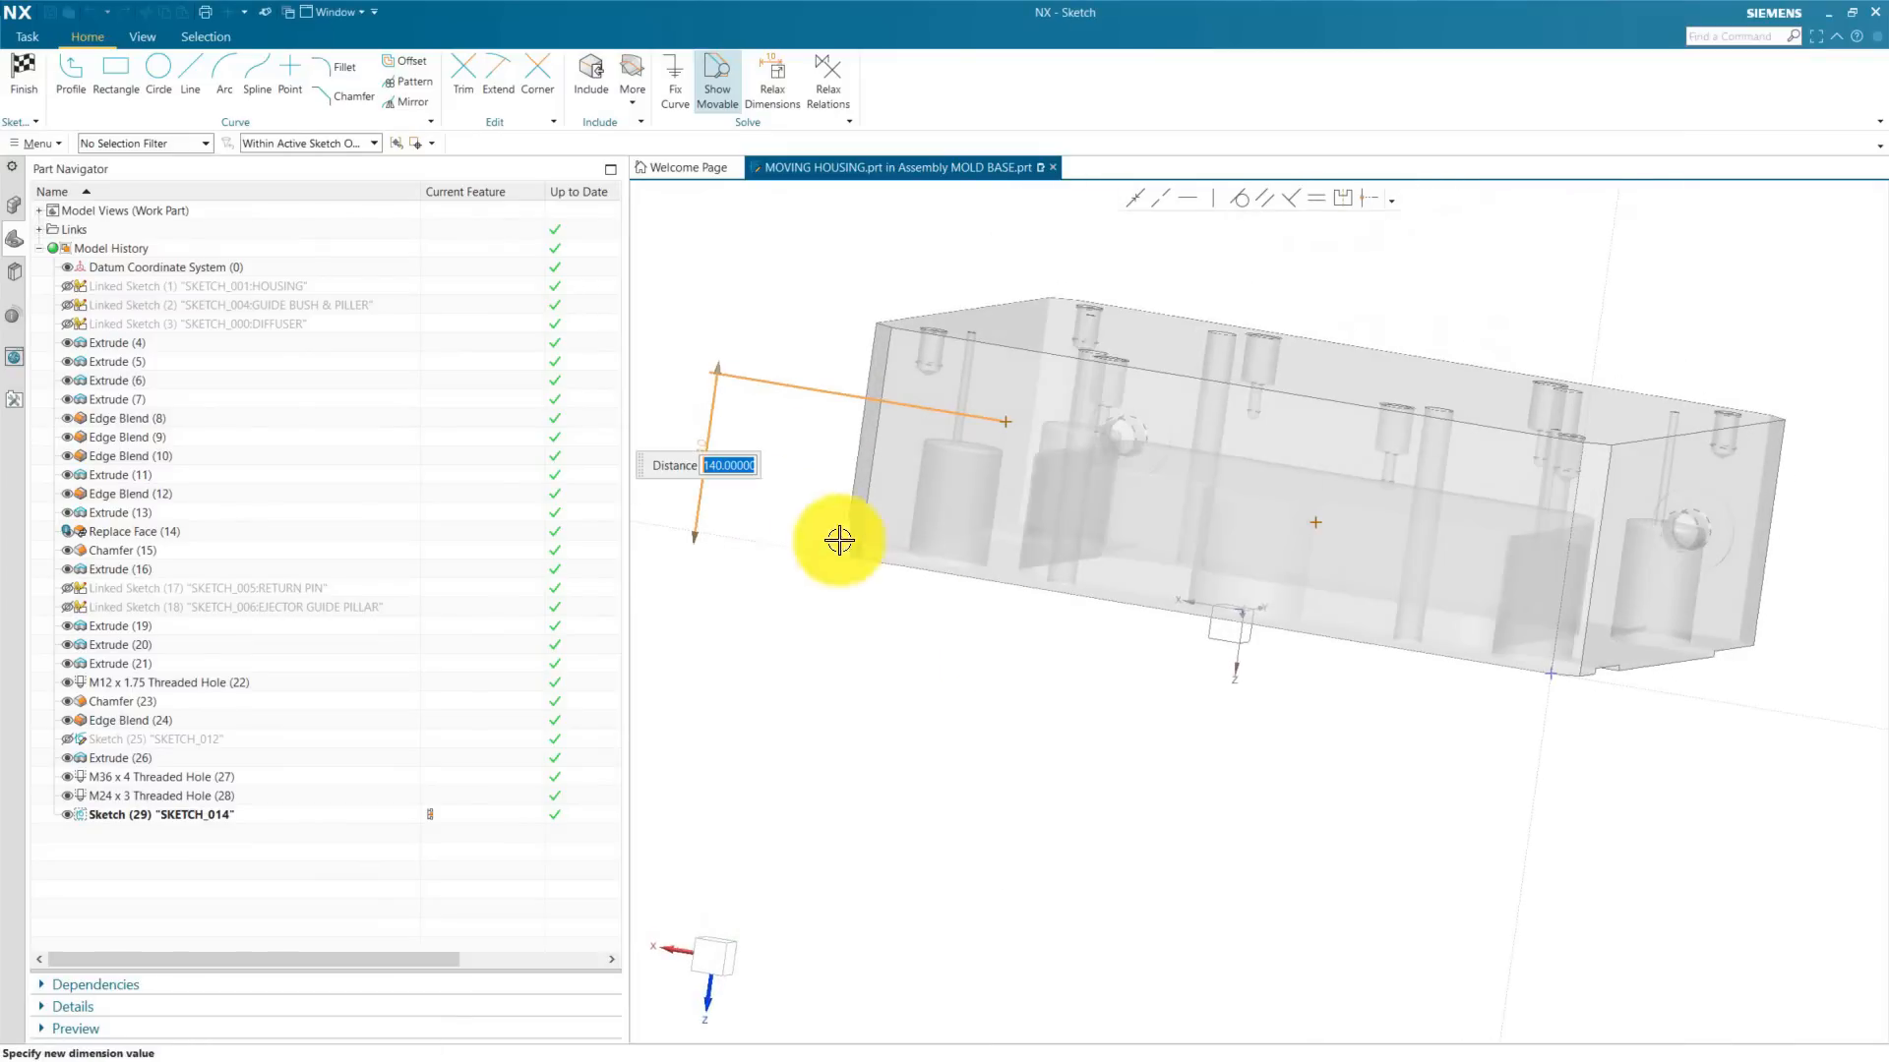
key("Return")
Step: Return to the straight-on sketch view and dimension the right point 120 mm above the horizontal sketch axis
mouse_move(788, 489)
middle_mouse_down()
mouse_move(1049, 578)
mouse_move(1067, 650)
mouse_move(1050, 712)
mouse_move(1053, 637)
mouse_move(1029, 594)
mouse_move(1199, 654)
middle_mouse_up()
key("F8")
left_click(1237, 576)
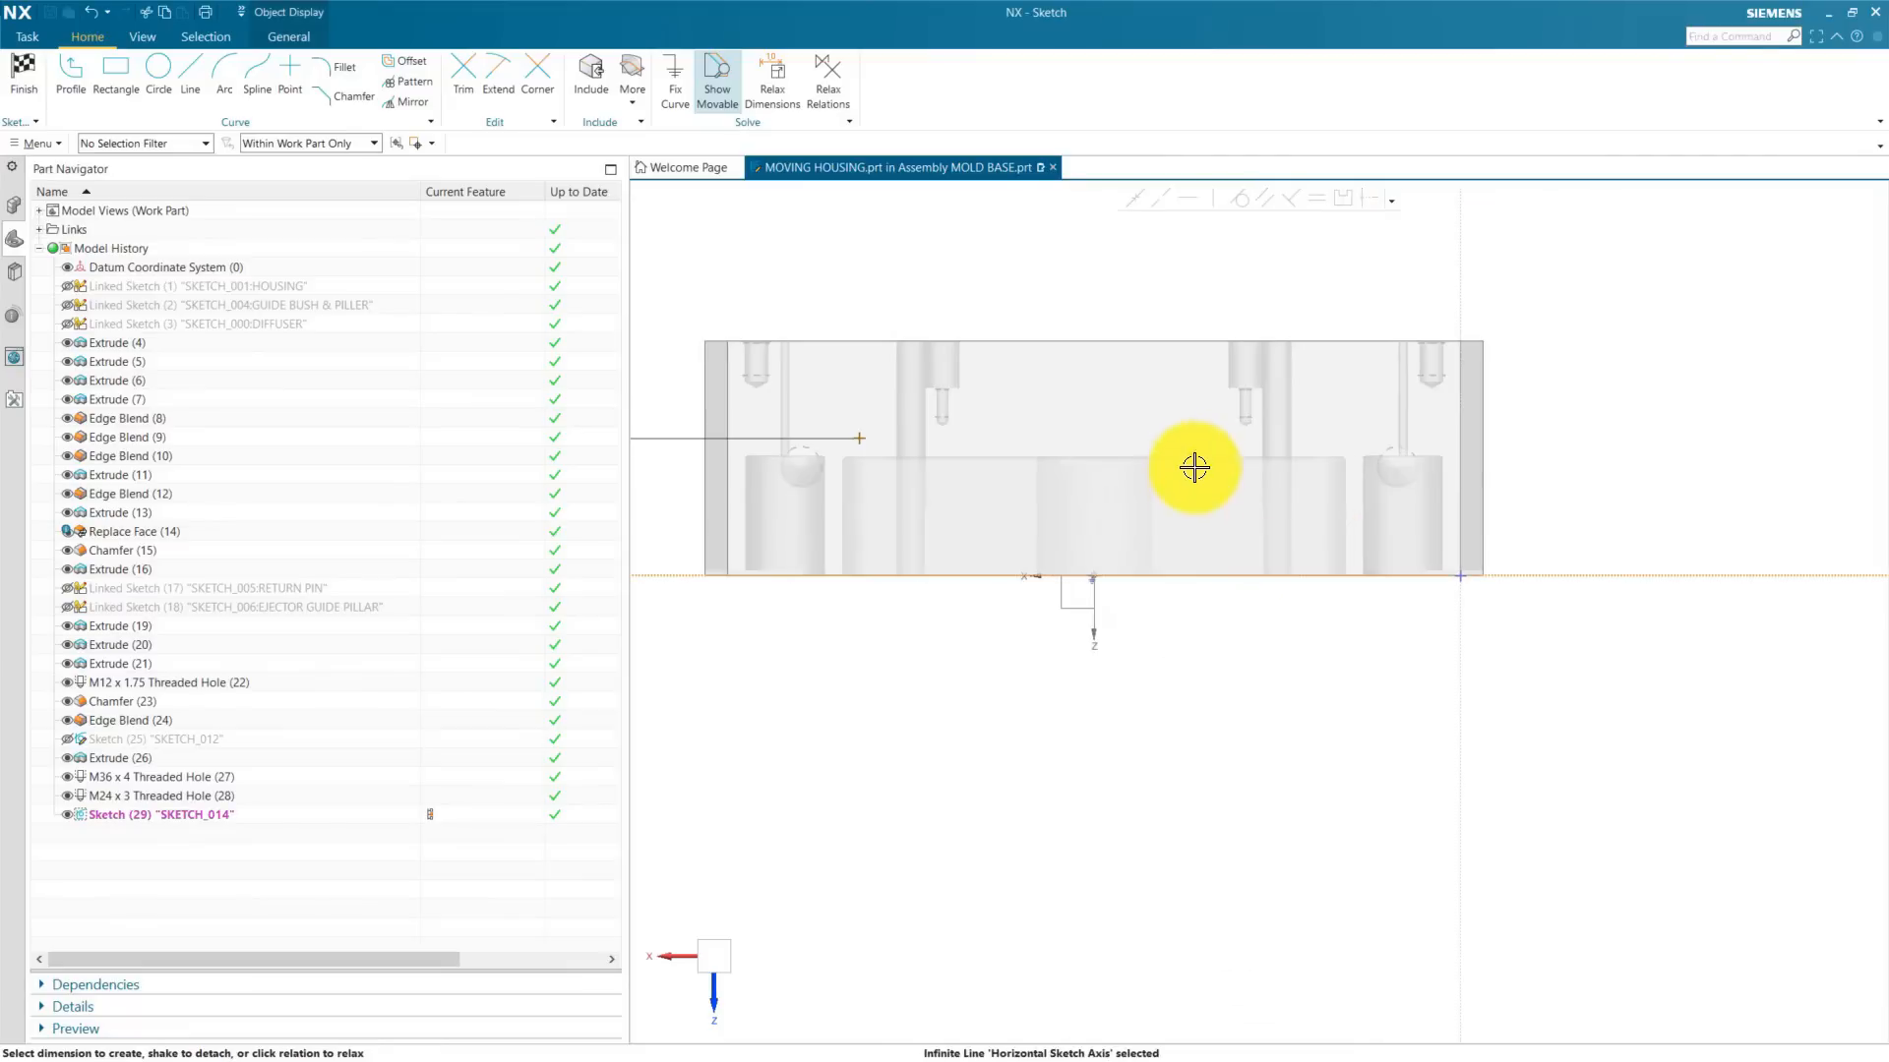
left_click(1680, 610)
type("1")
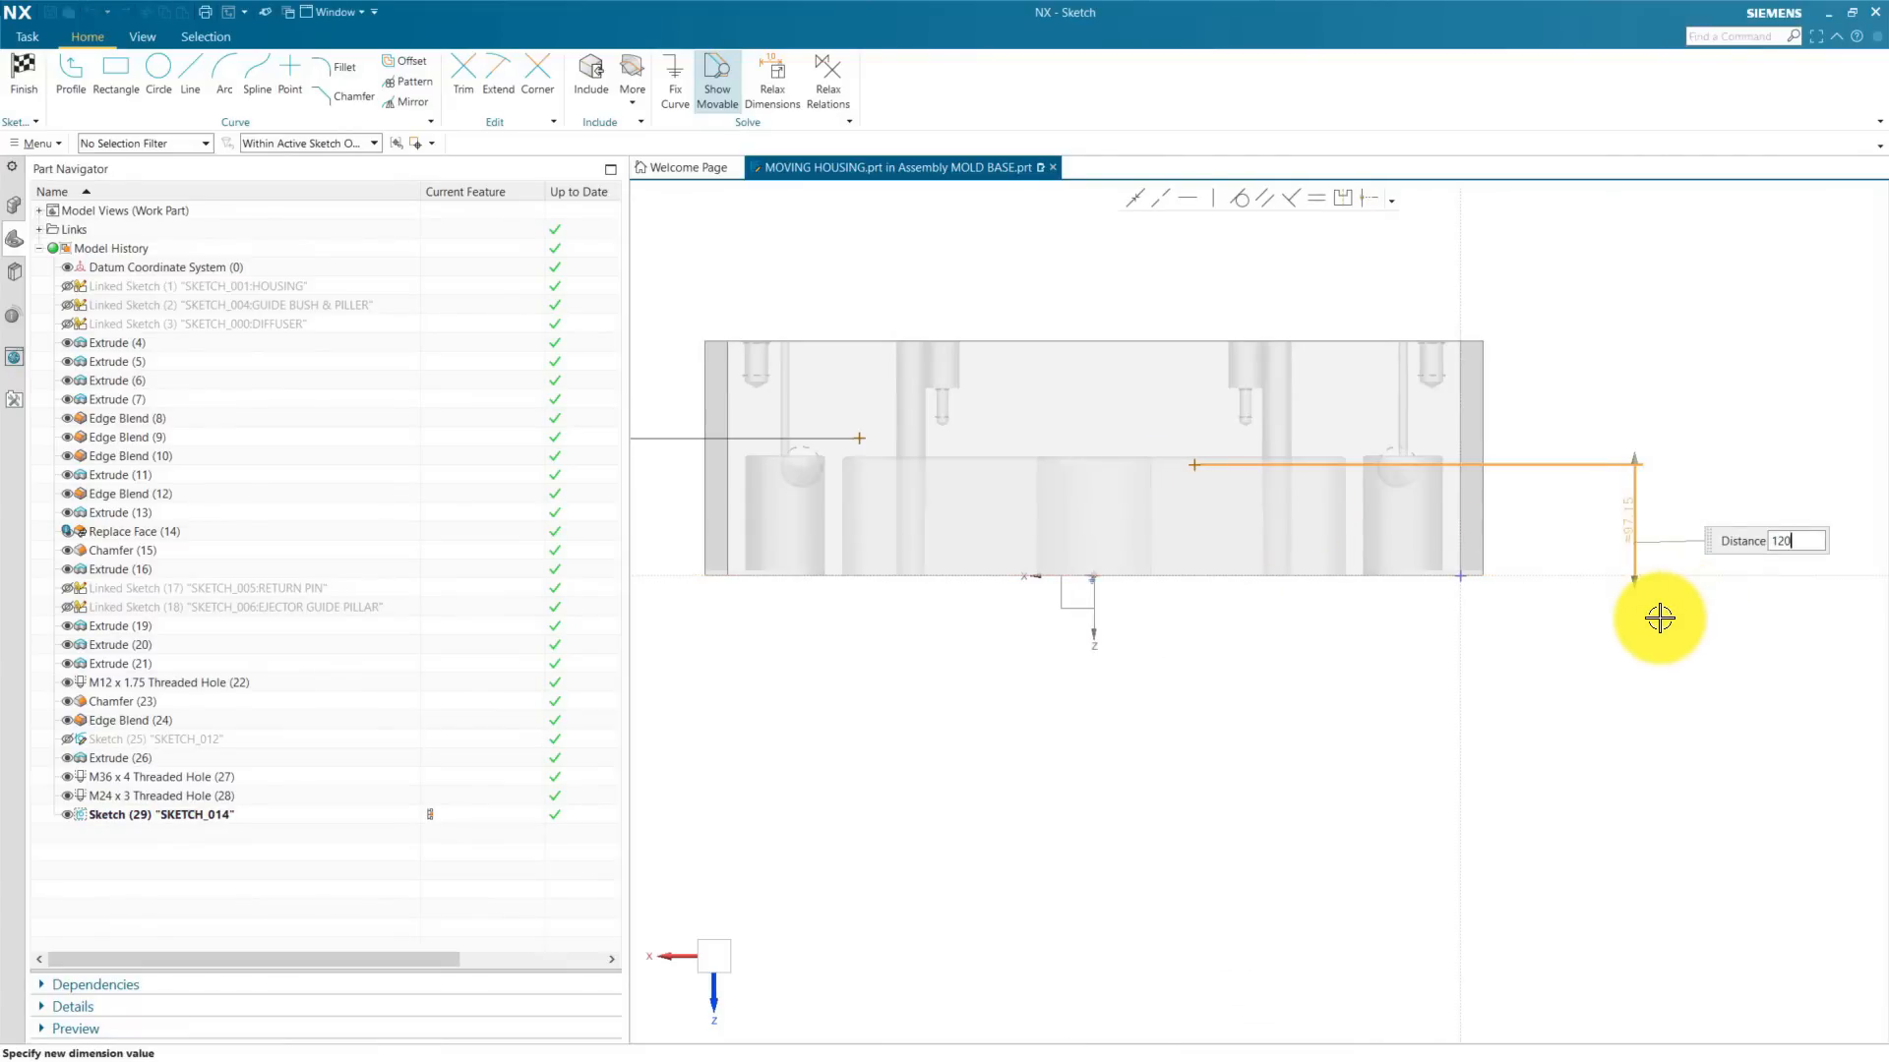
type("20")
key("Return")
Step: Dimension the left point 120 mm from the vertical centre axis and move the dimension below the plate
scroll(1659, 618, "down", 3)
scroll(1355, 646, "up", 1)
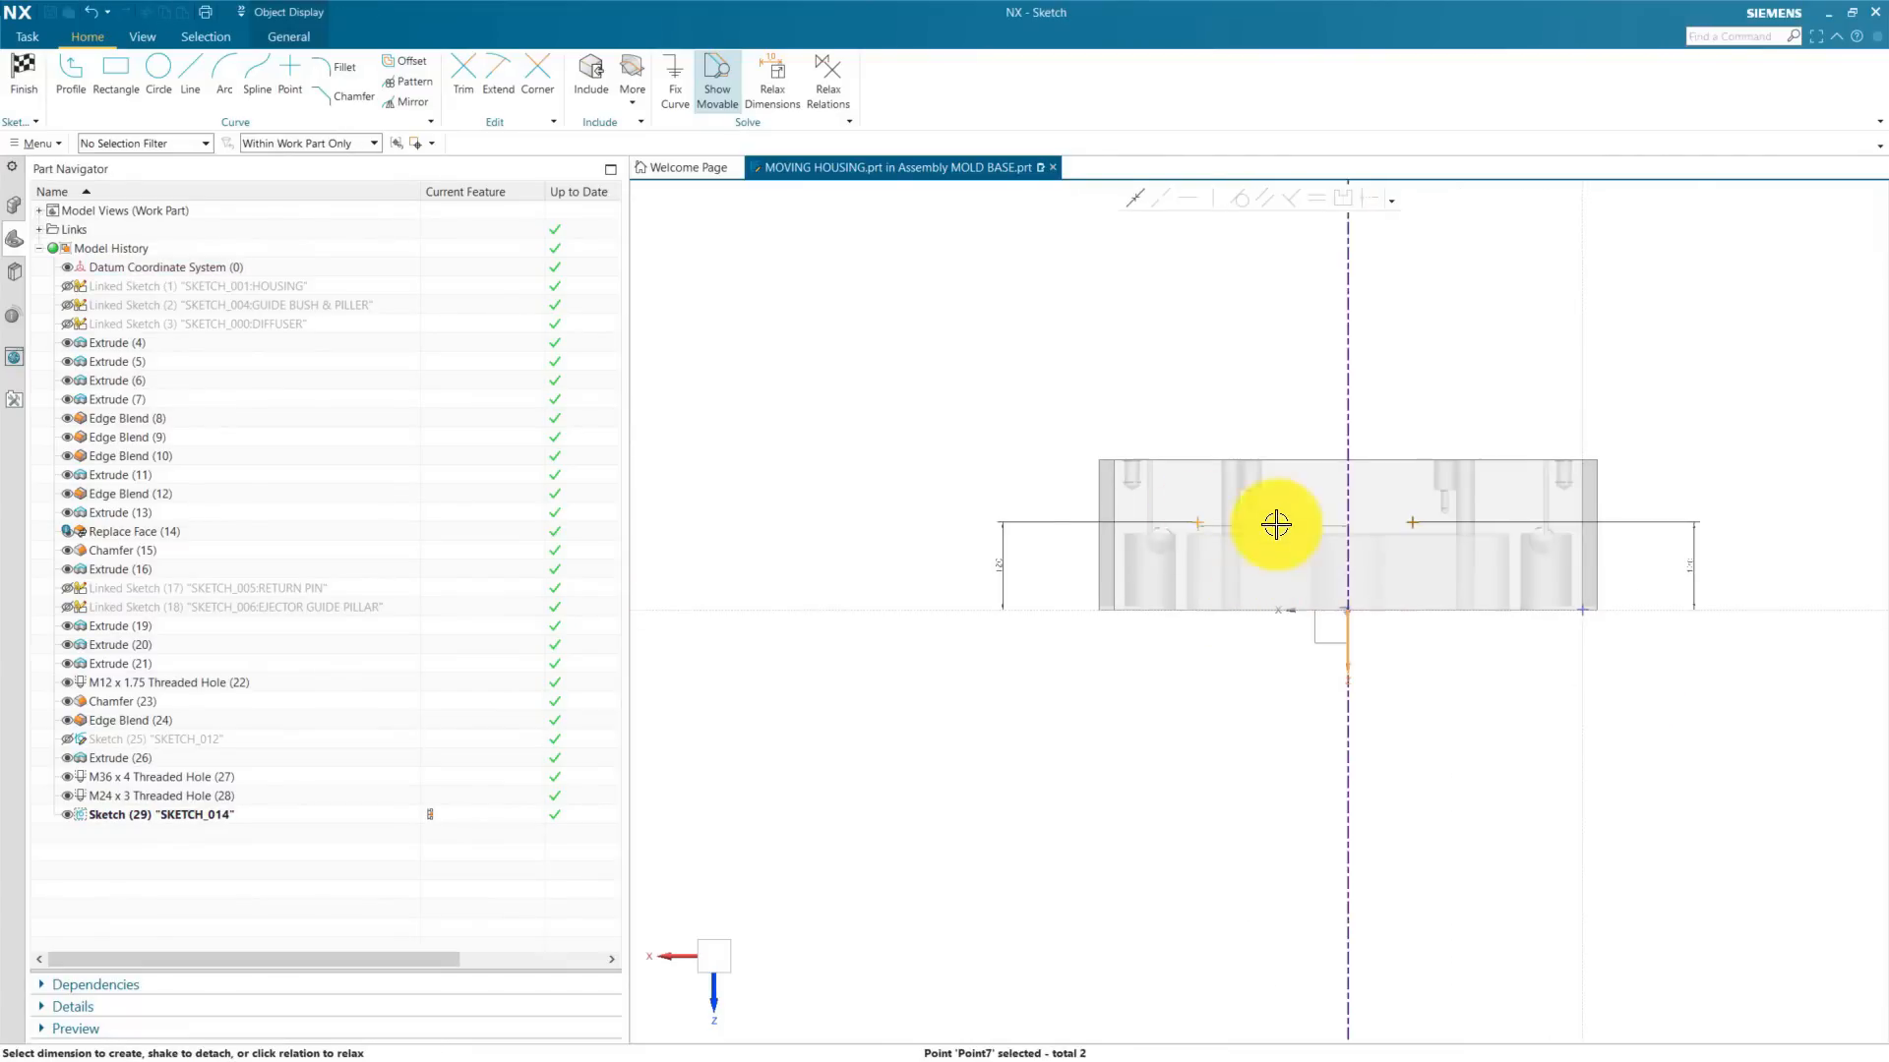
left_click(1273, 567)
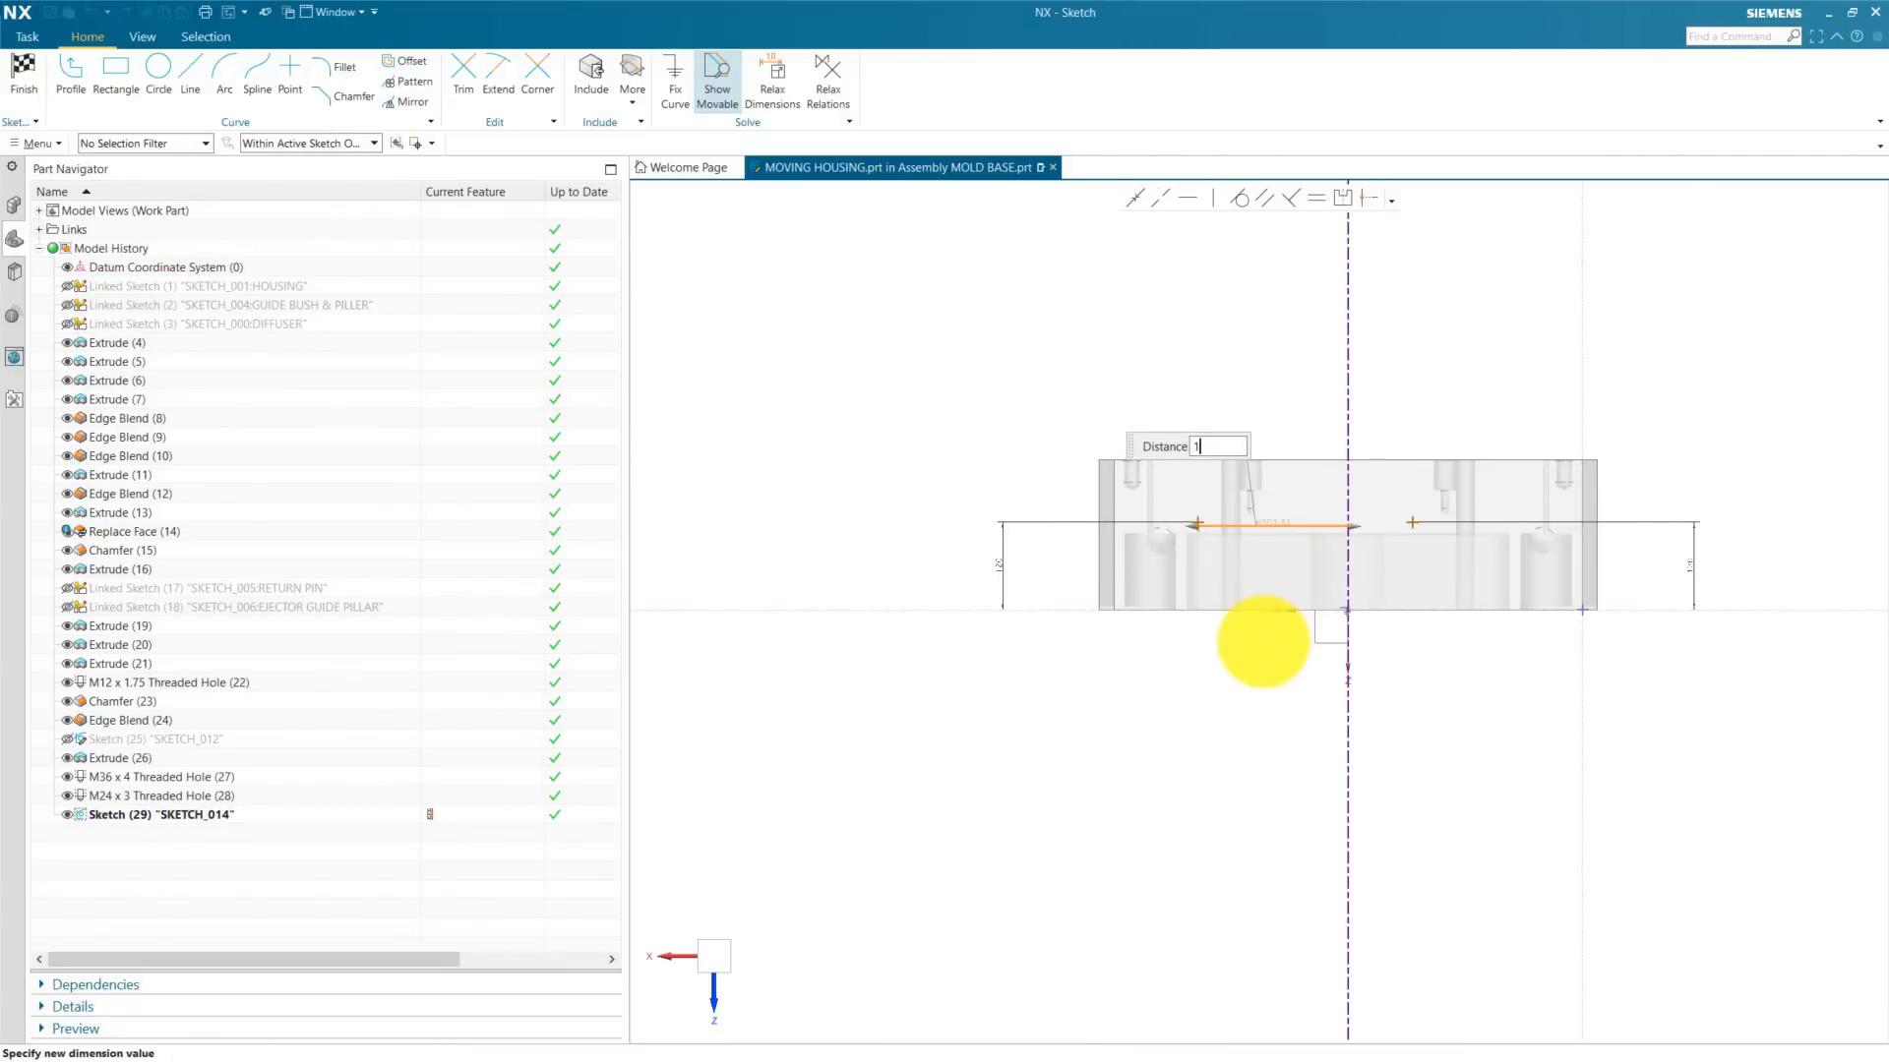
type("120")
key("Return")
left_click(1219, 343)
scroll(1345, 531, "up", 4)
left_click_drag(1253, 514, 1225, 820)
Step: Dimension the right point 120 mm from the vertical centre axis, tidy the dimension placement, and finish the sketch
scroll(1068, 762, "down", 2)
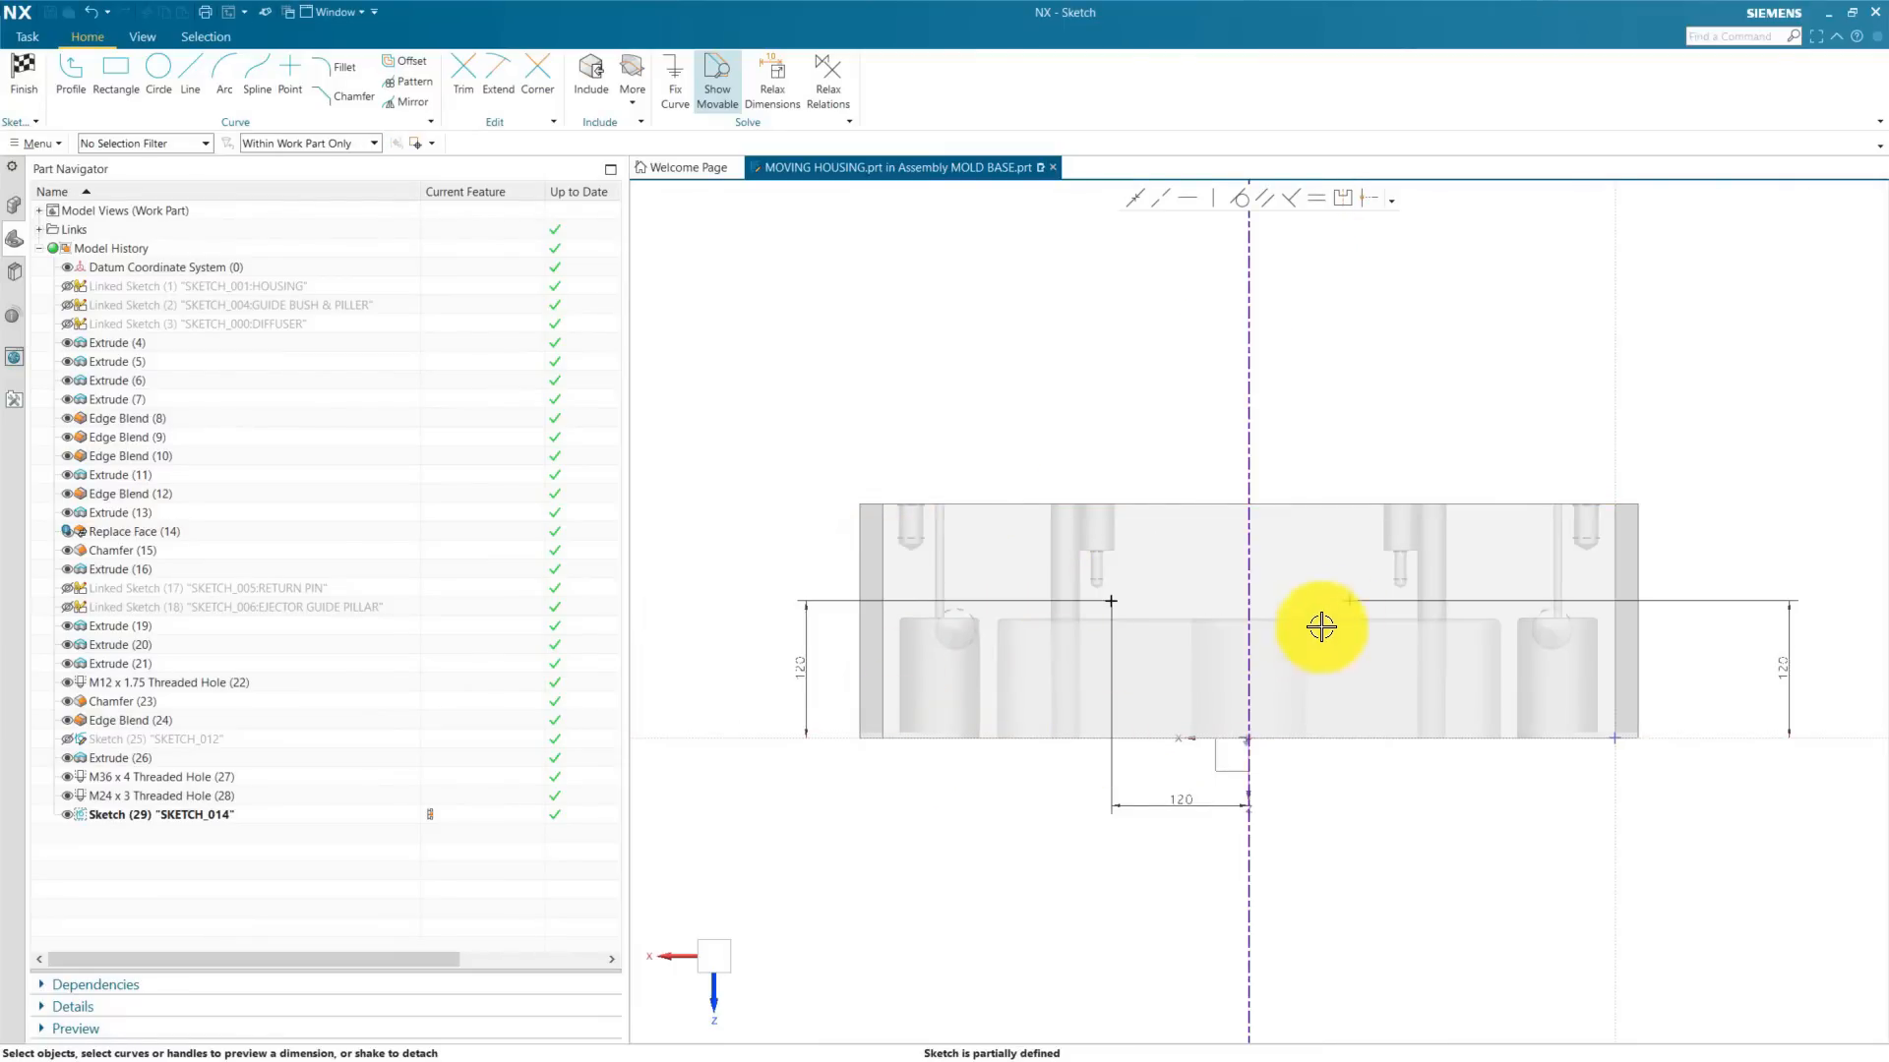
left_click(1251, 426)
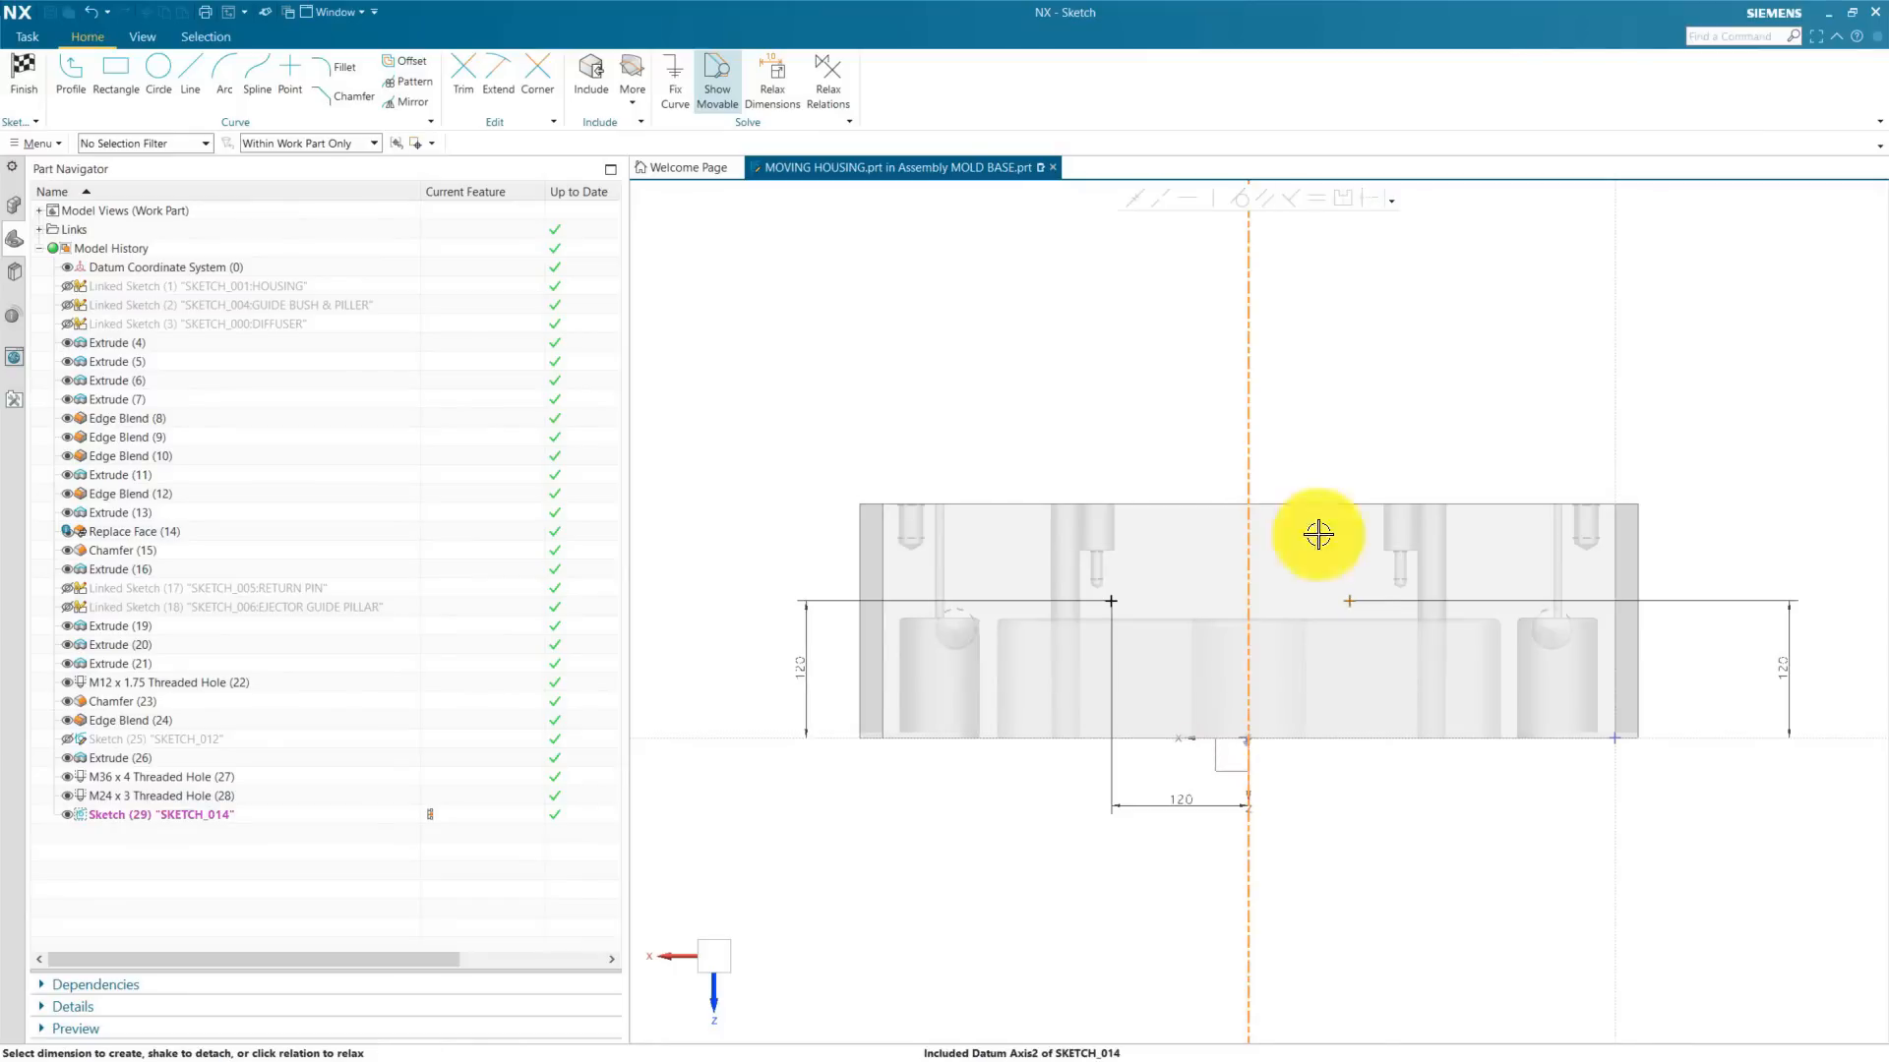
left_click(1348, 600)
left_click(1401, 858)
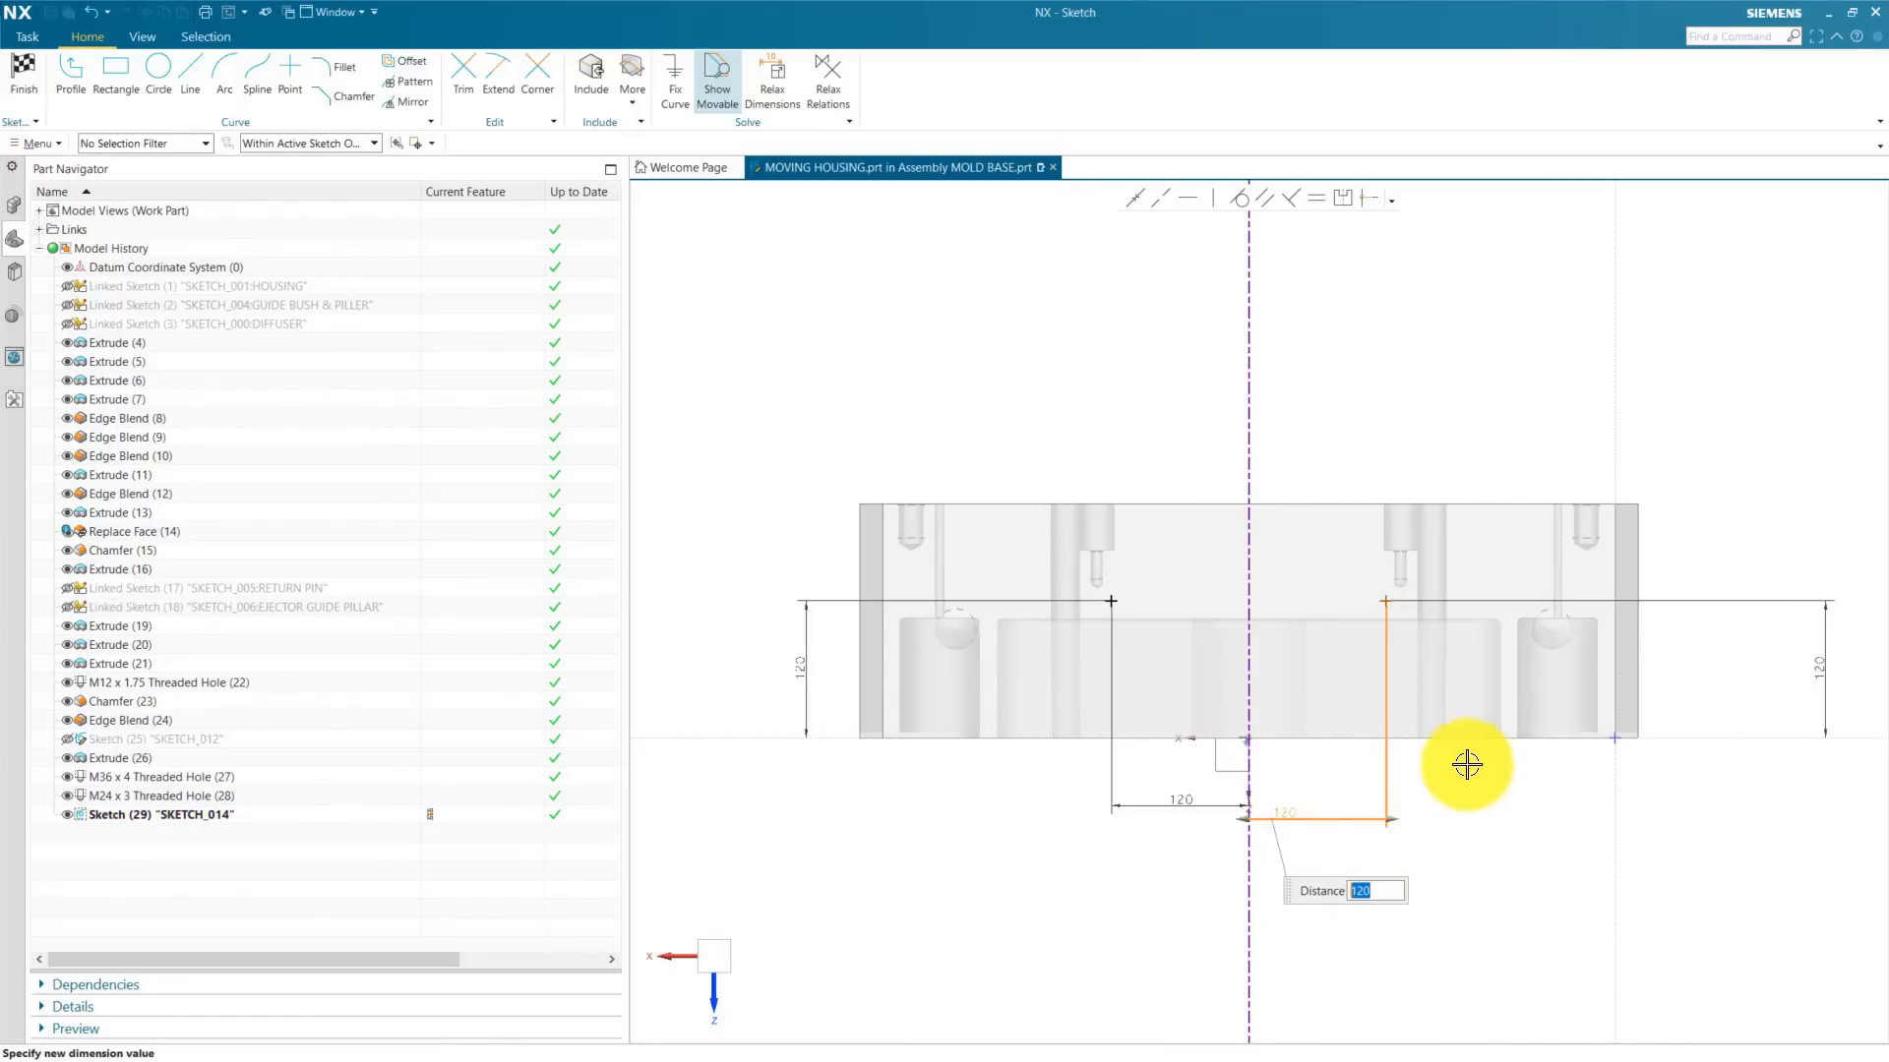
key("Return")
left_click_drag(1307, 805, 1311, 804)
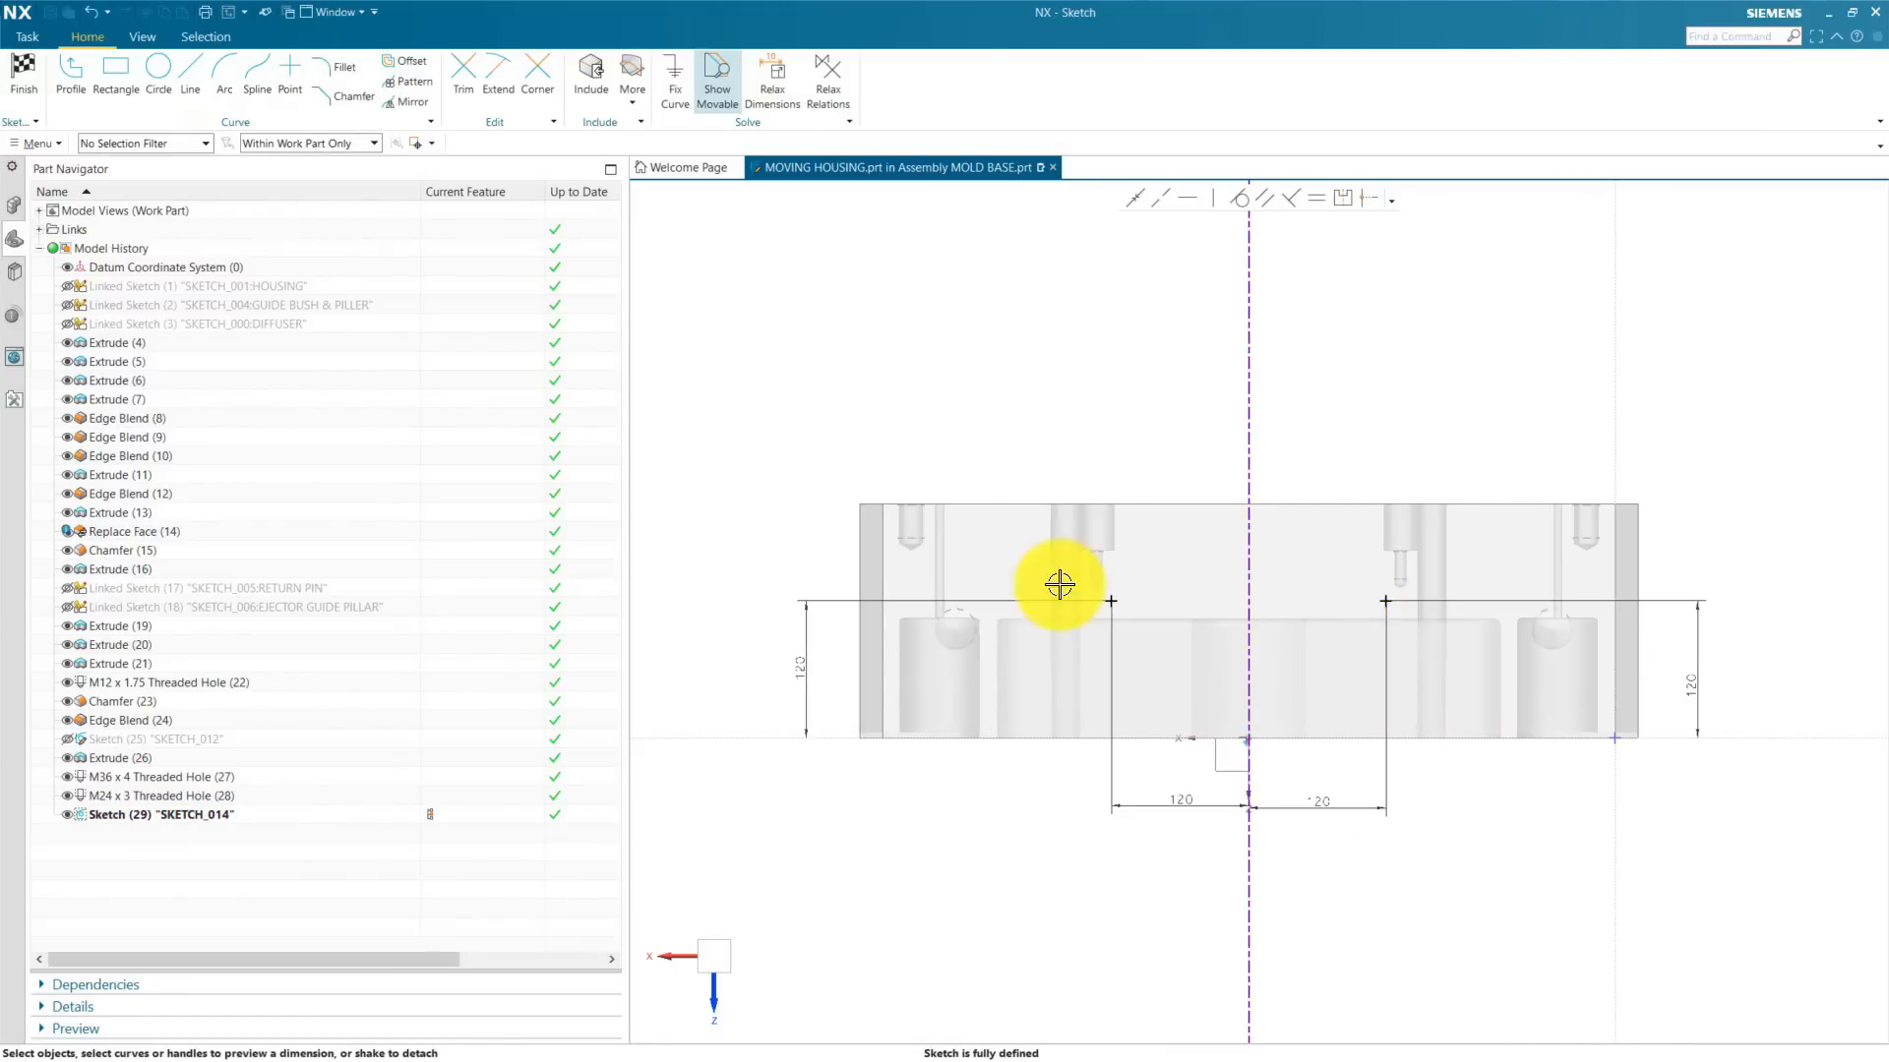
left_click(32, 81)
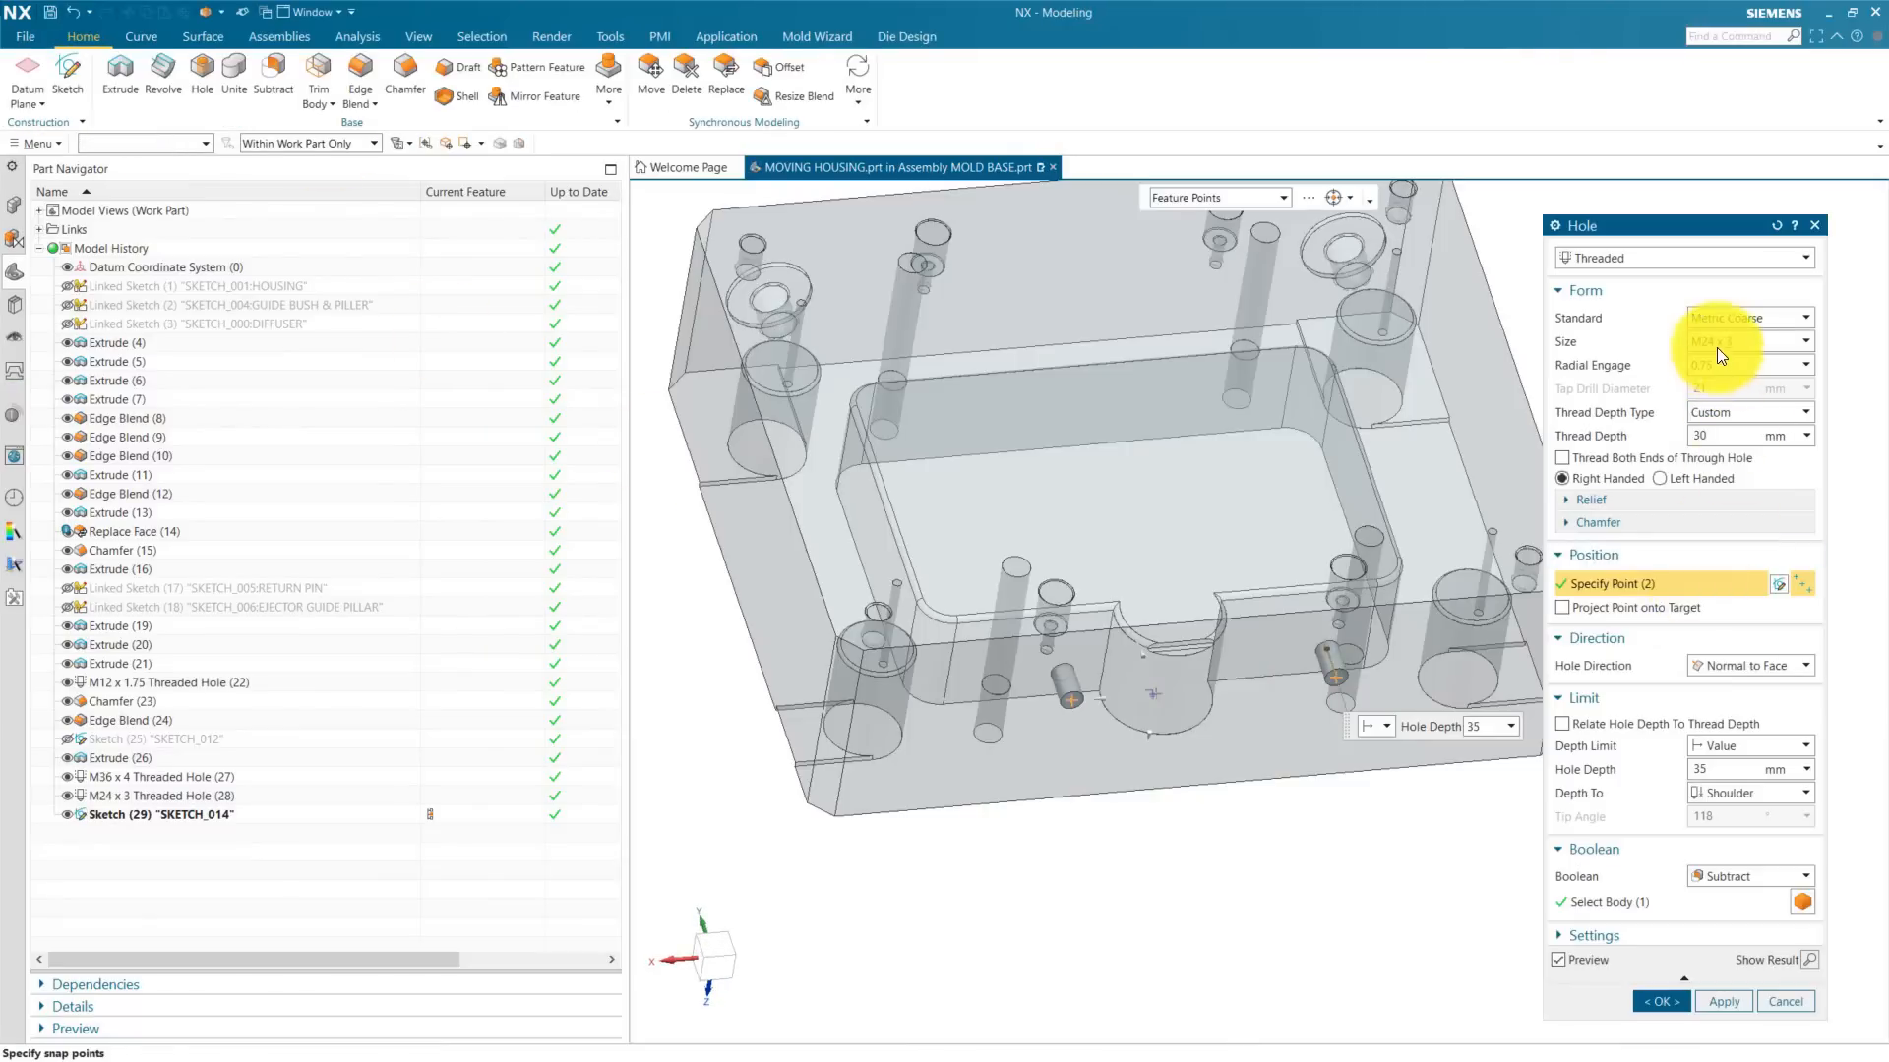
Step: Create the two threaded holes as M30 x 3.5 with 35 mm thread depth and 40 mm hole depth
left_click(1732, 340)
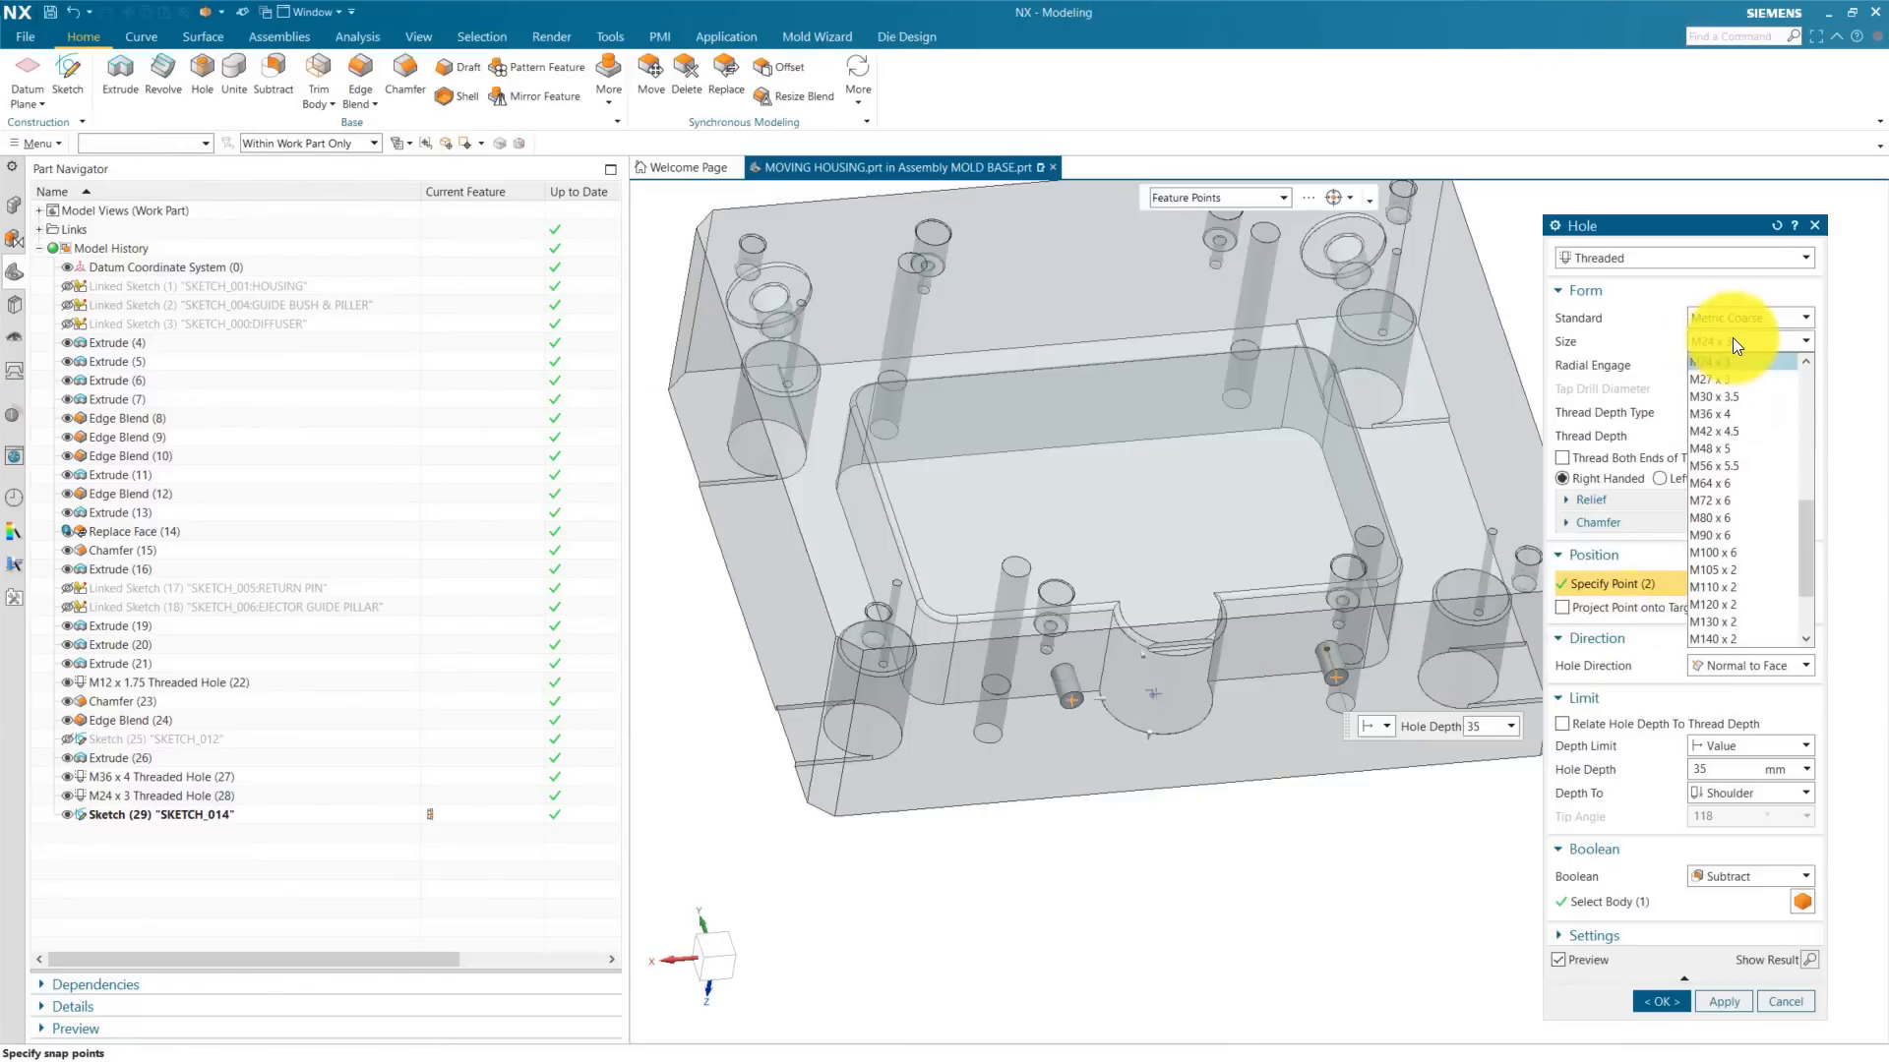
left_click(1733, 393)
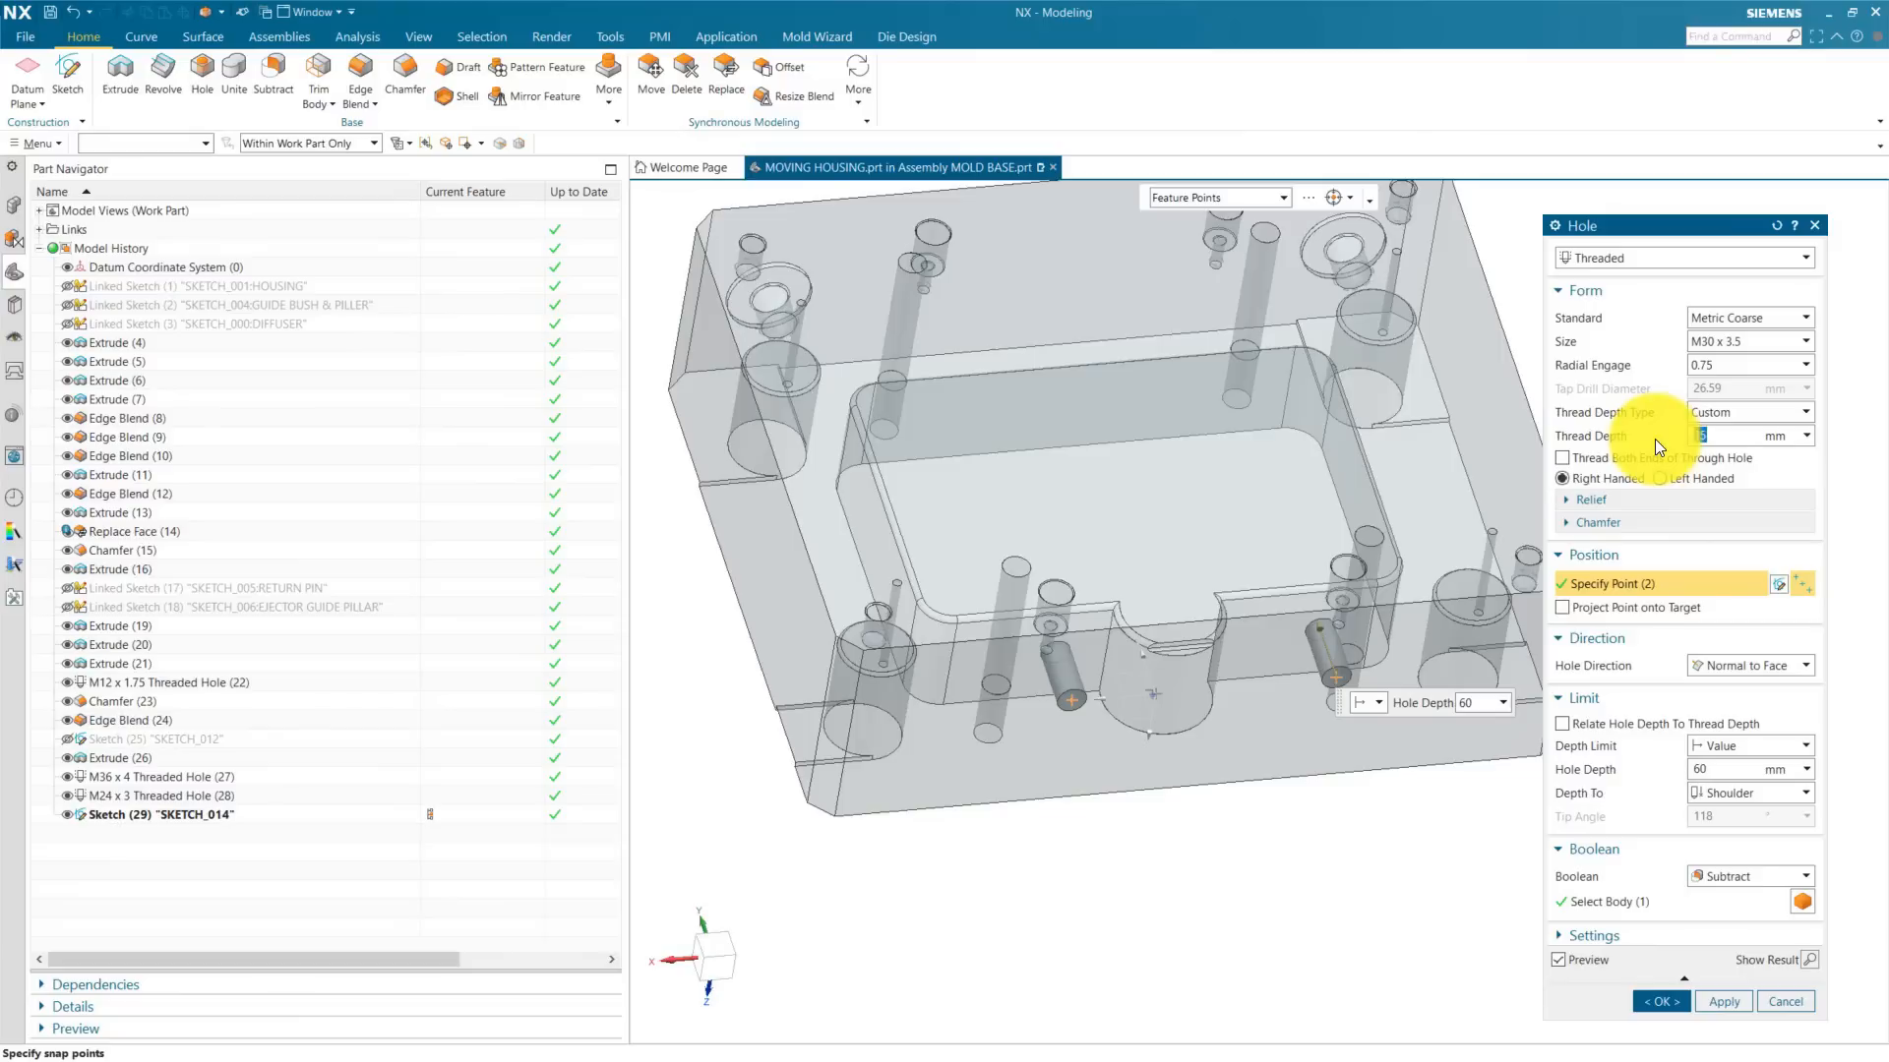
type("40")
key("Return")
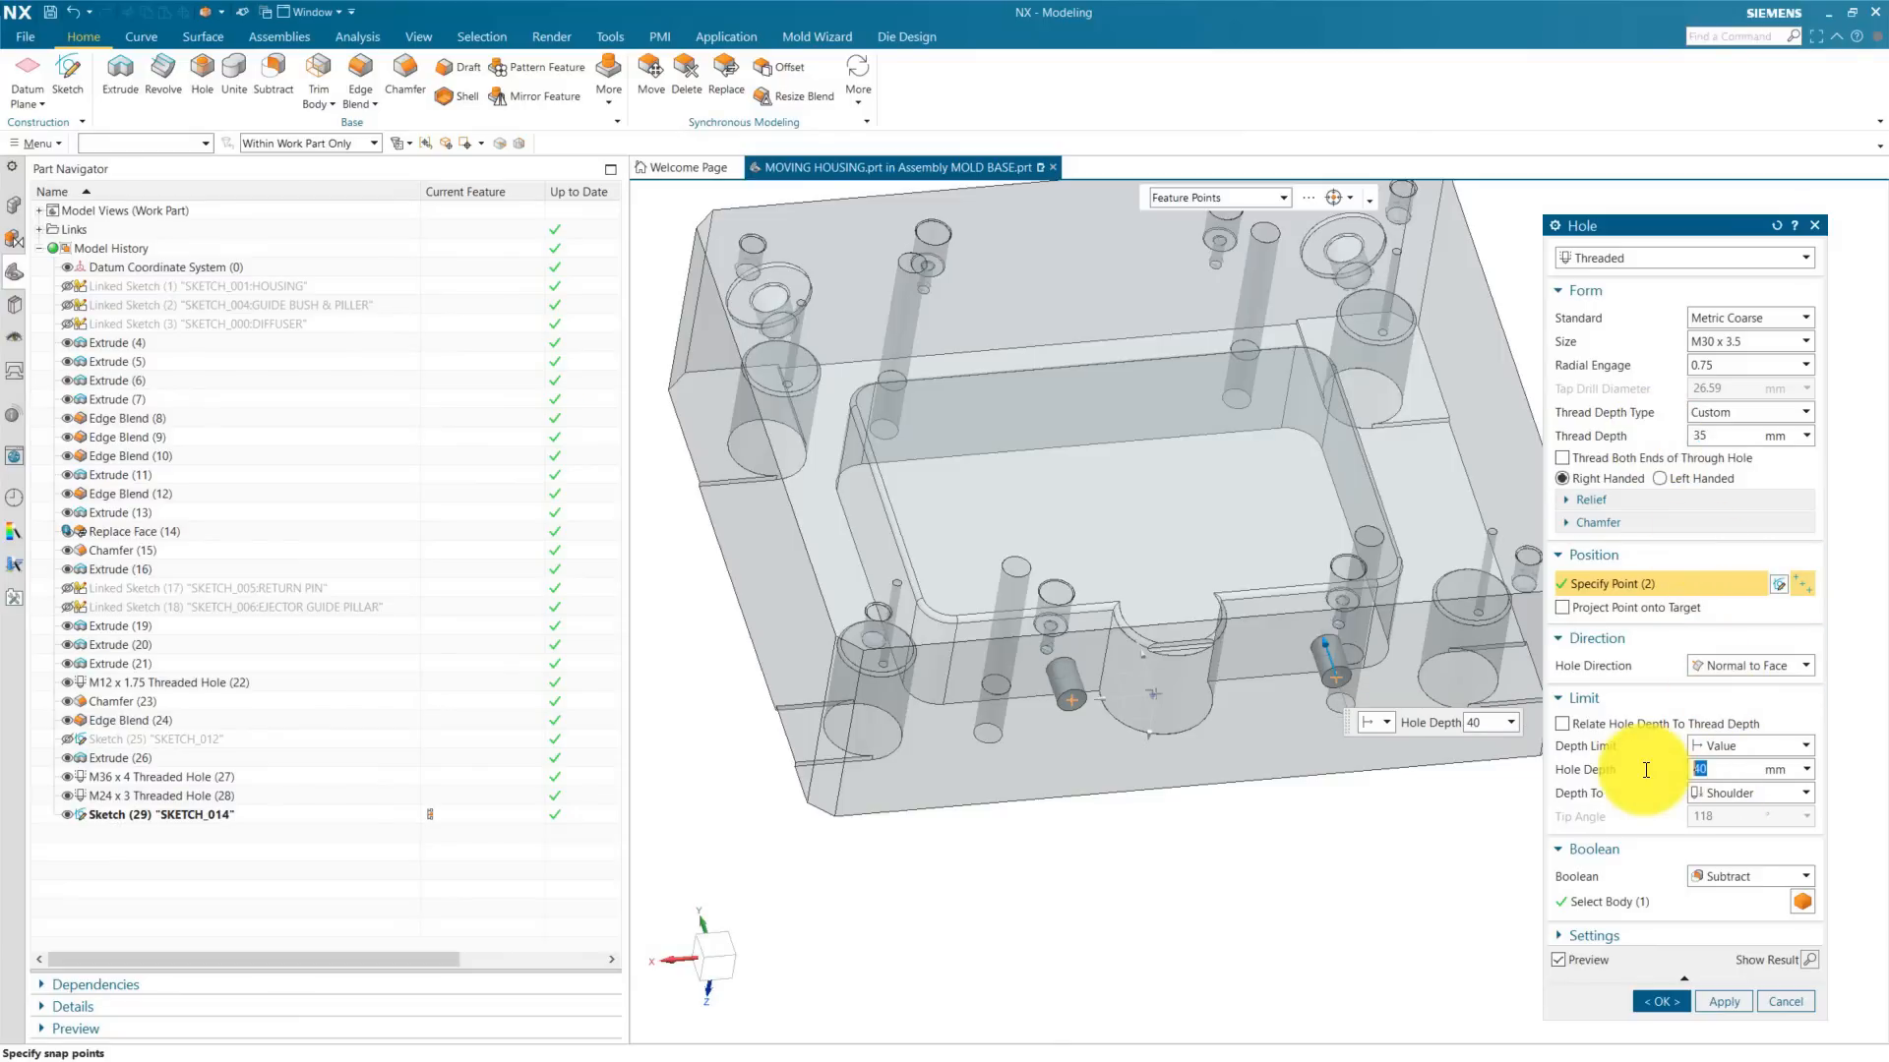
left_click(1654, 1001)
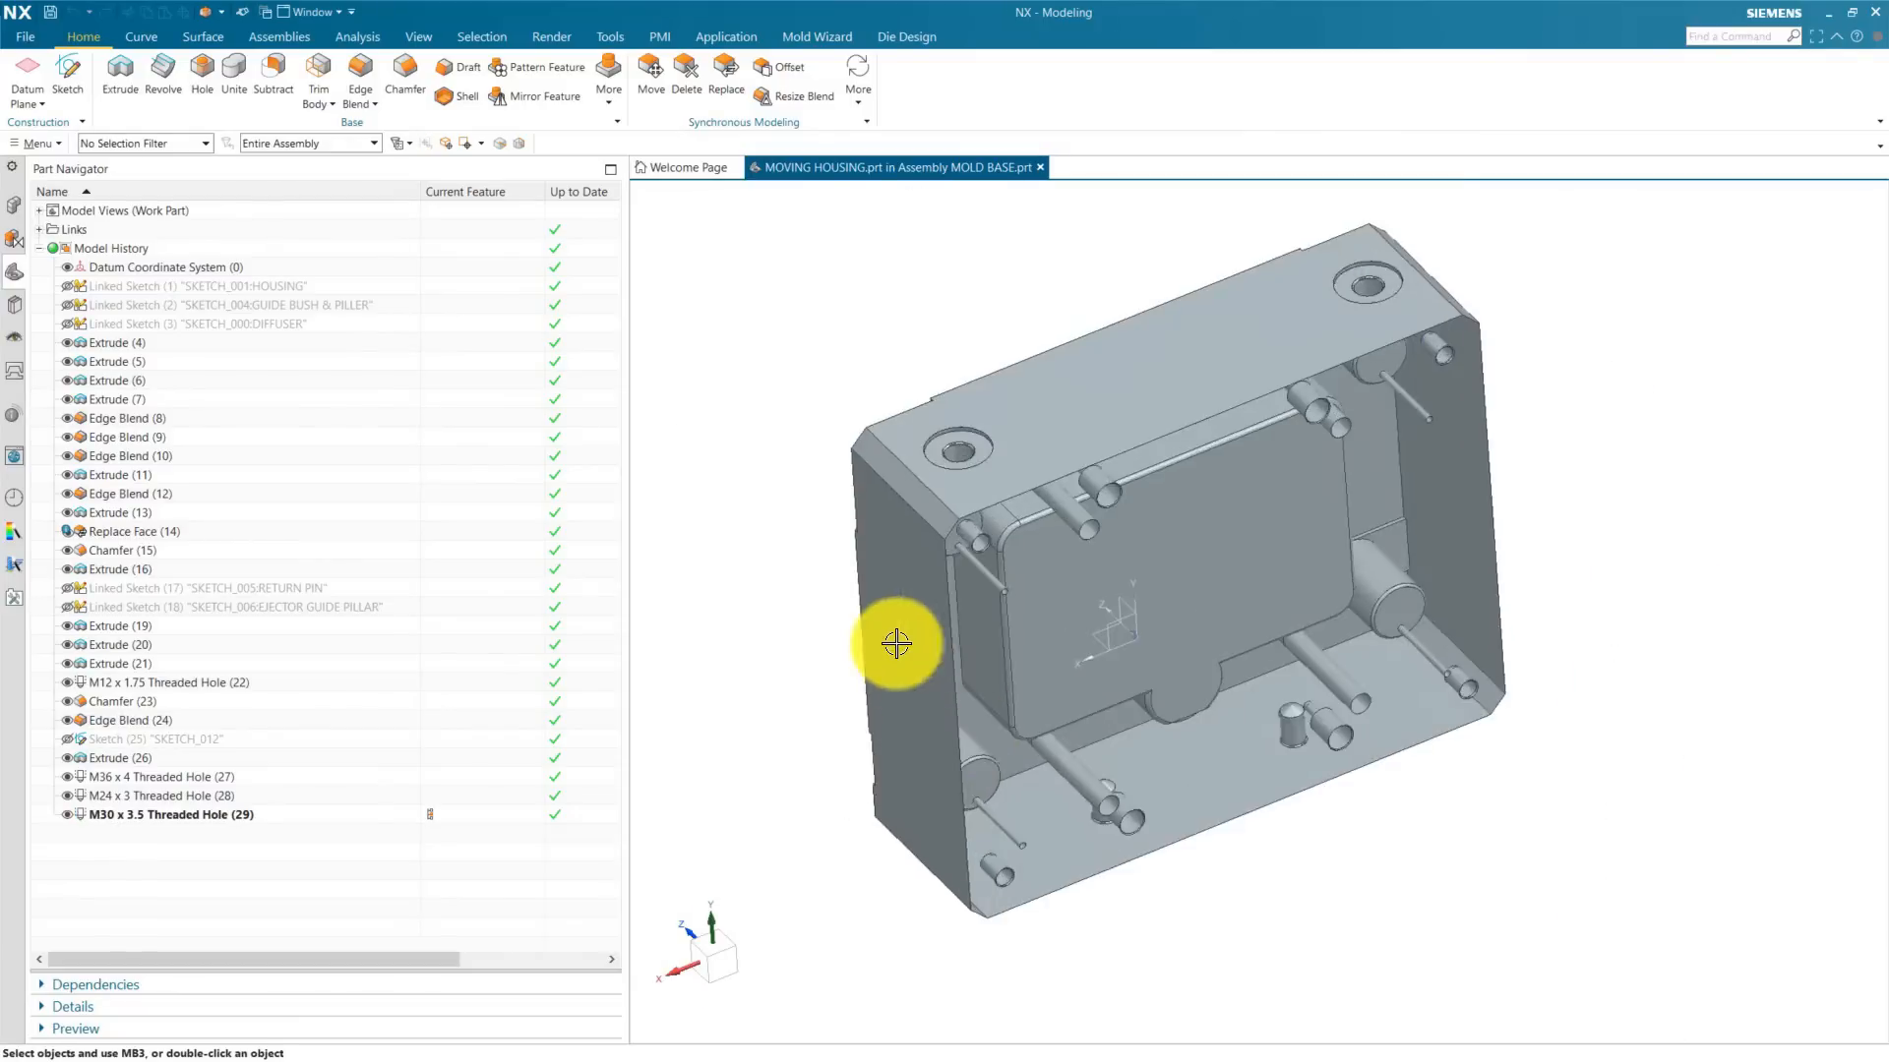
Step: Start a threaded hole on the plate's +X side face and place an upper and a lower sketch point
scroll(896, 643, "up", 1)
mouse_move(1382, 536)
middle_mouse_down()
mouse_move(1286, 564)
mouse_move(1403, 510)
middle_mouse_up()
left_click(199, 68)
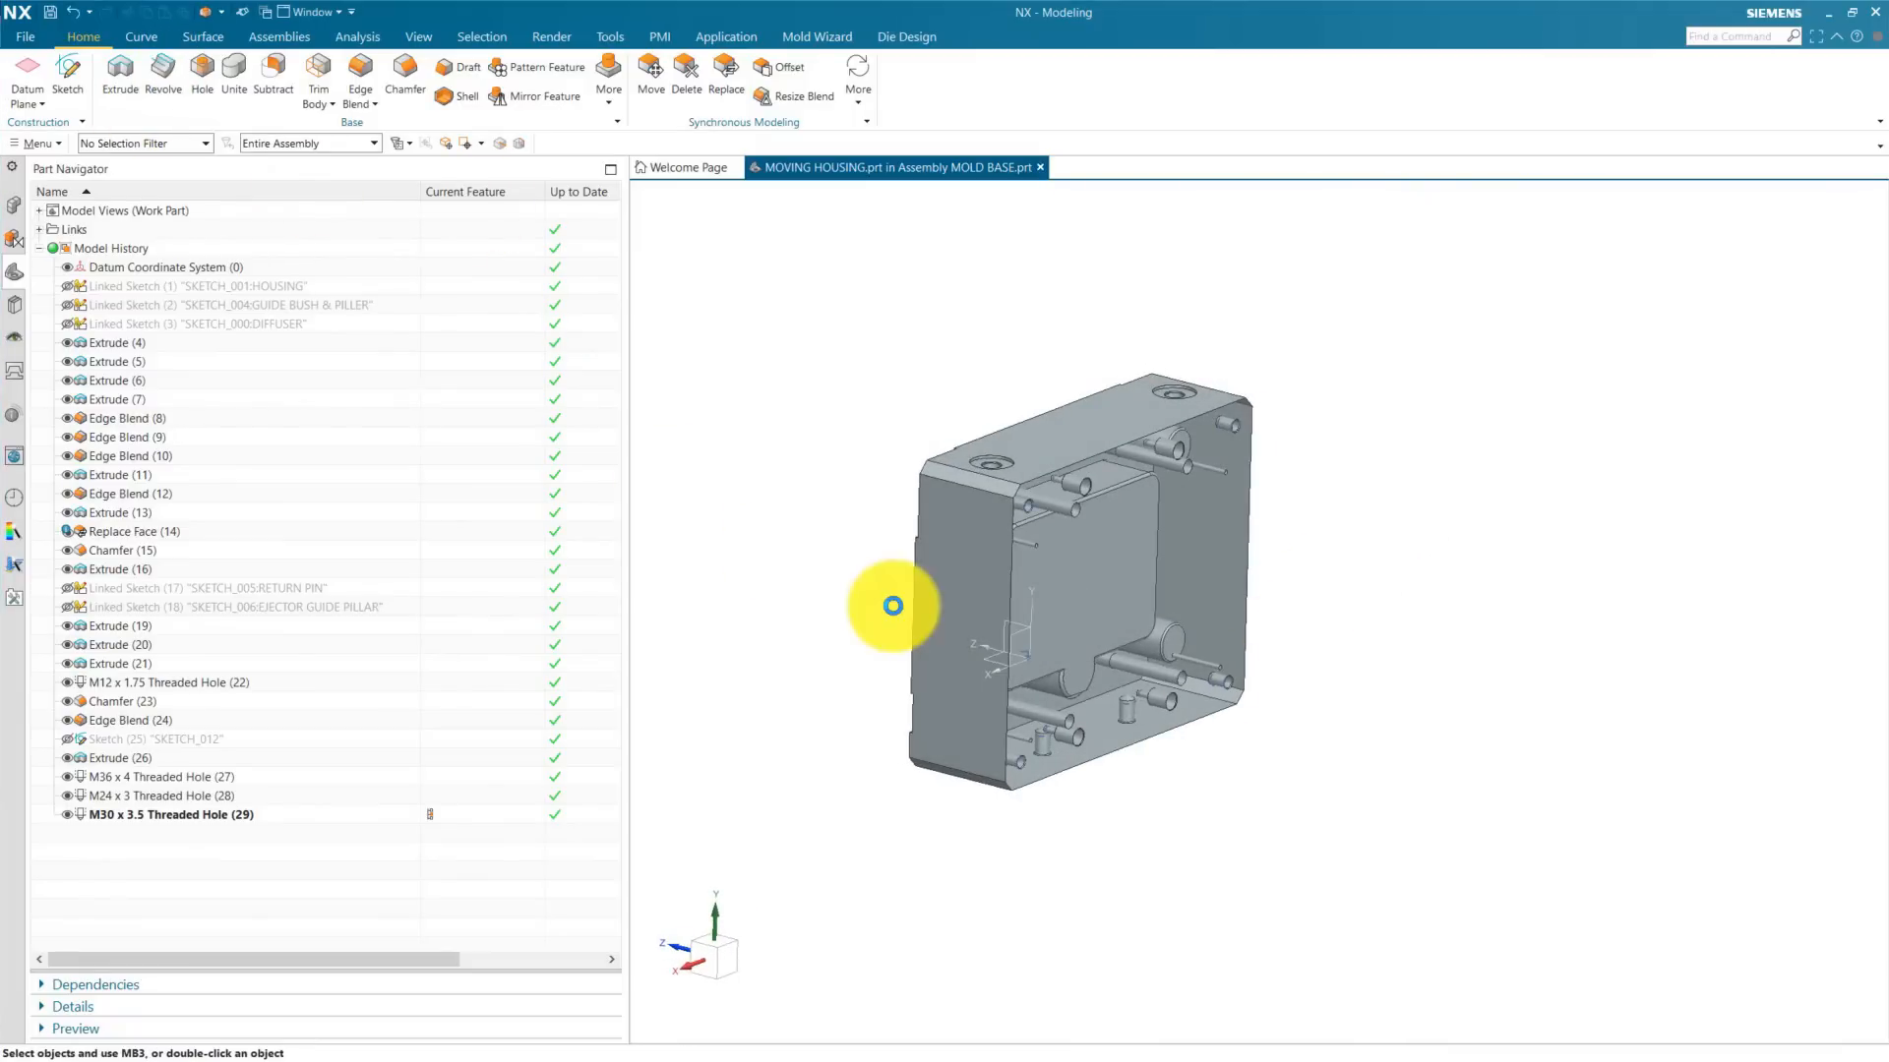
left_click(965, 552)
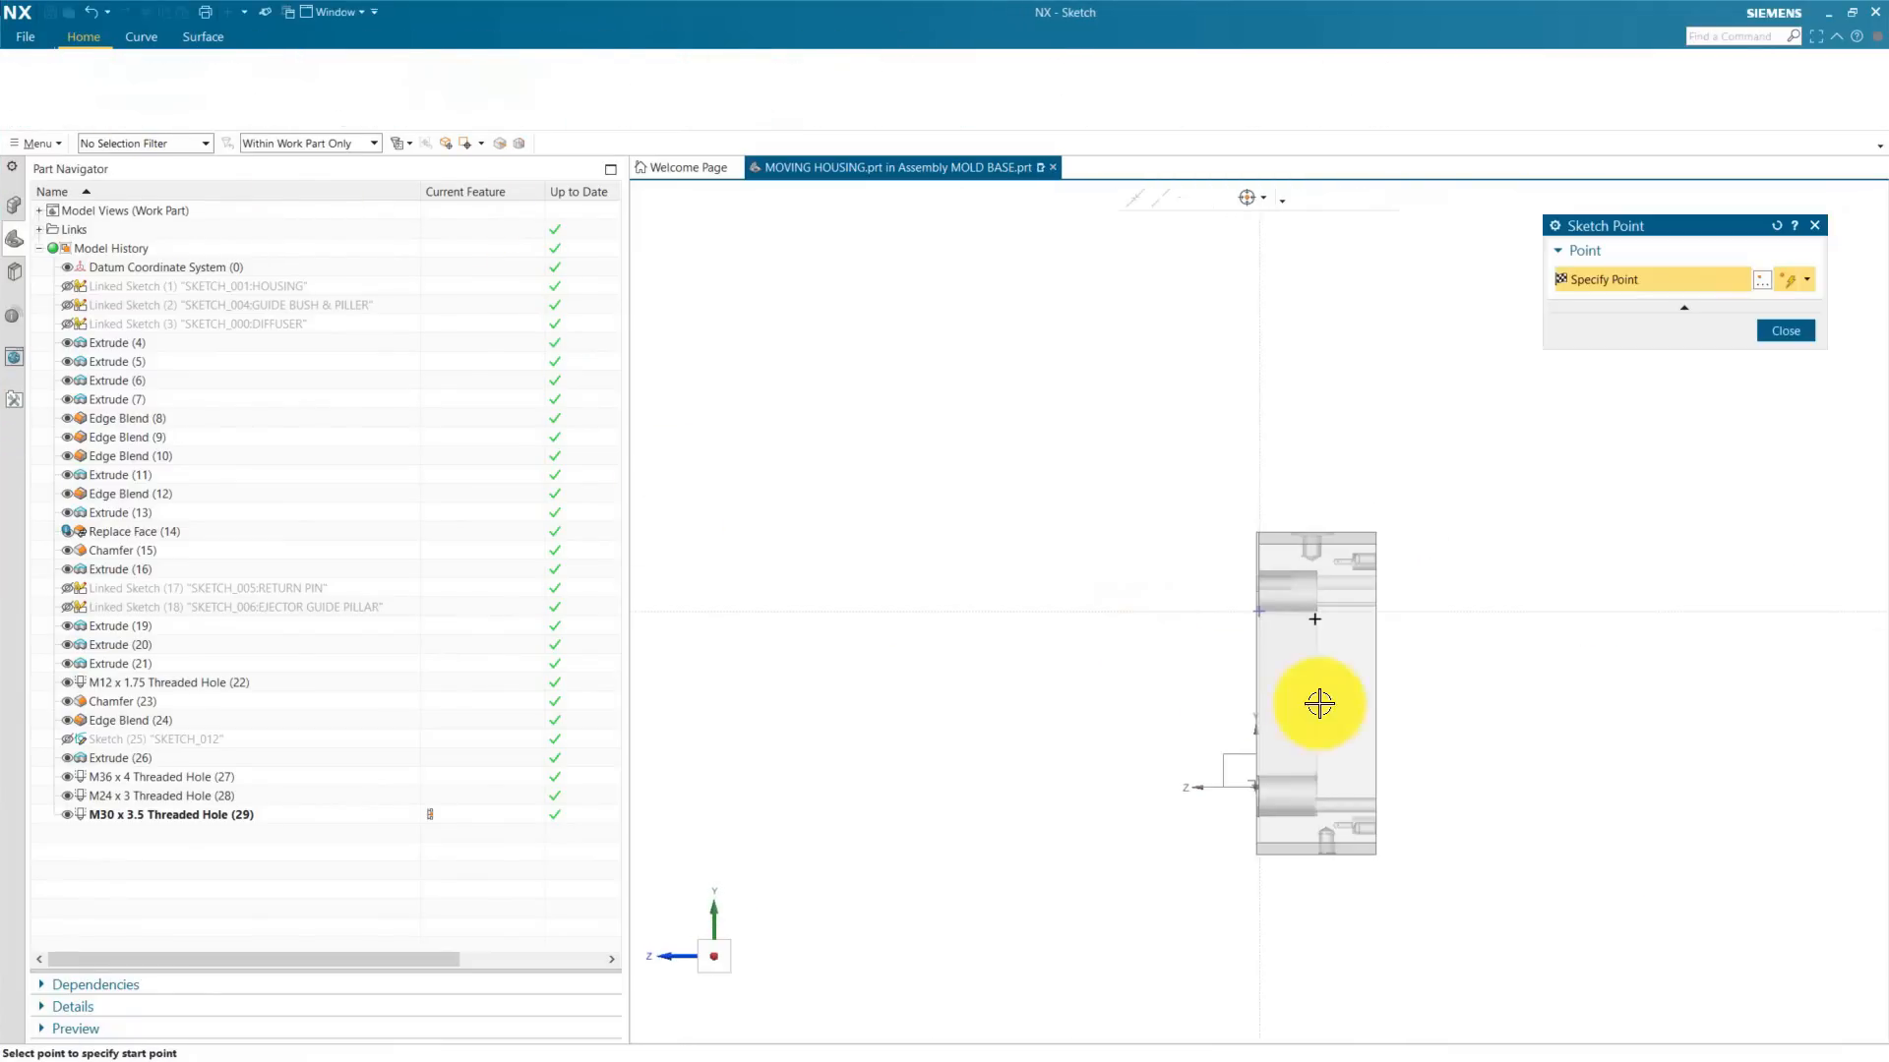
scroll(1057, 492, "down", 6)
scroll(1300, 694, "up", 5)
scroll(1205, 706, "down", 6)
scroll(1132, 710, "up", 5)
left_click(1175, 691)
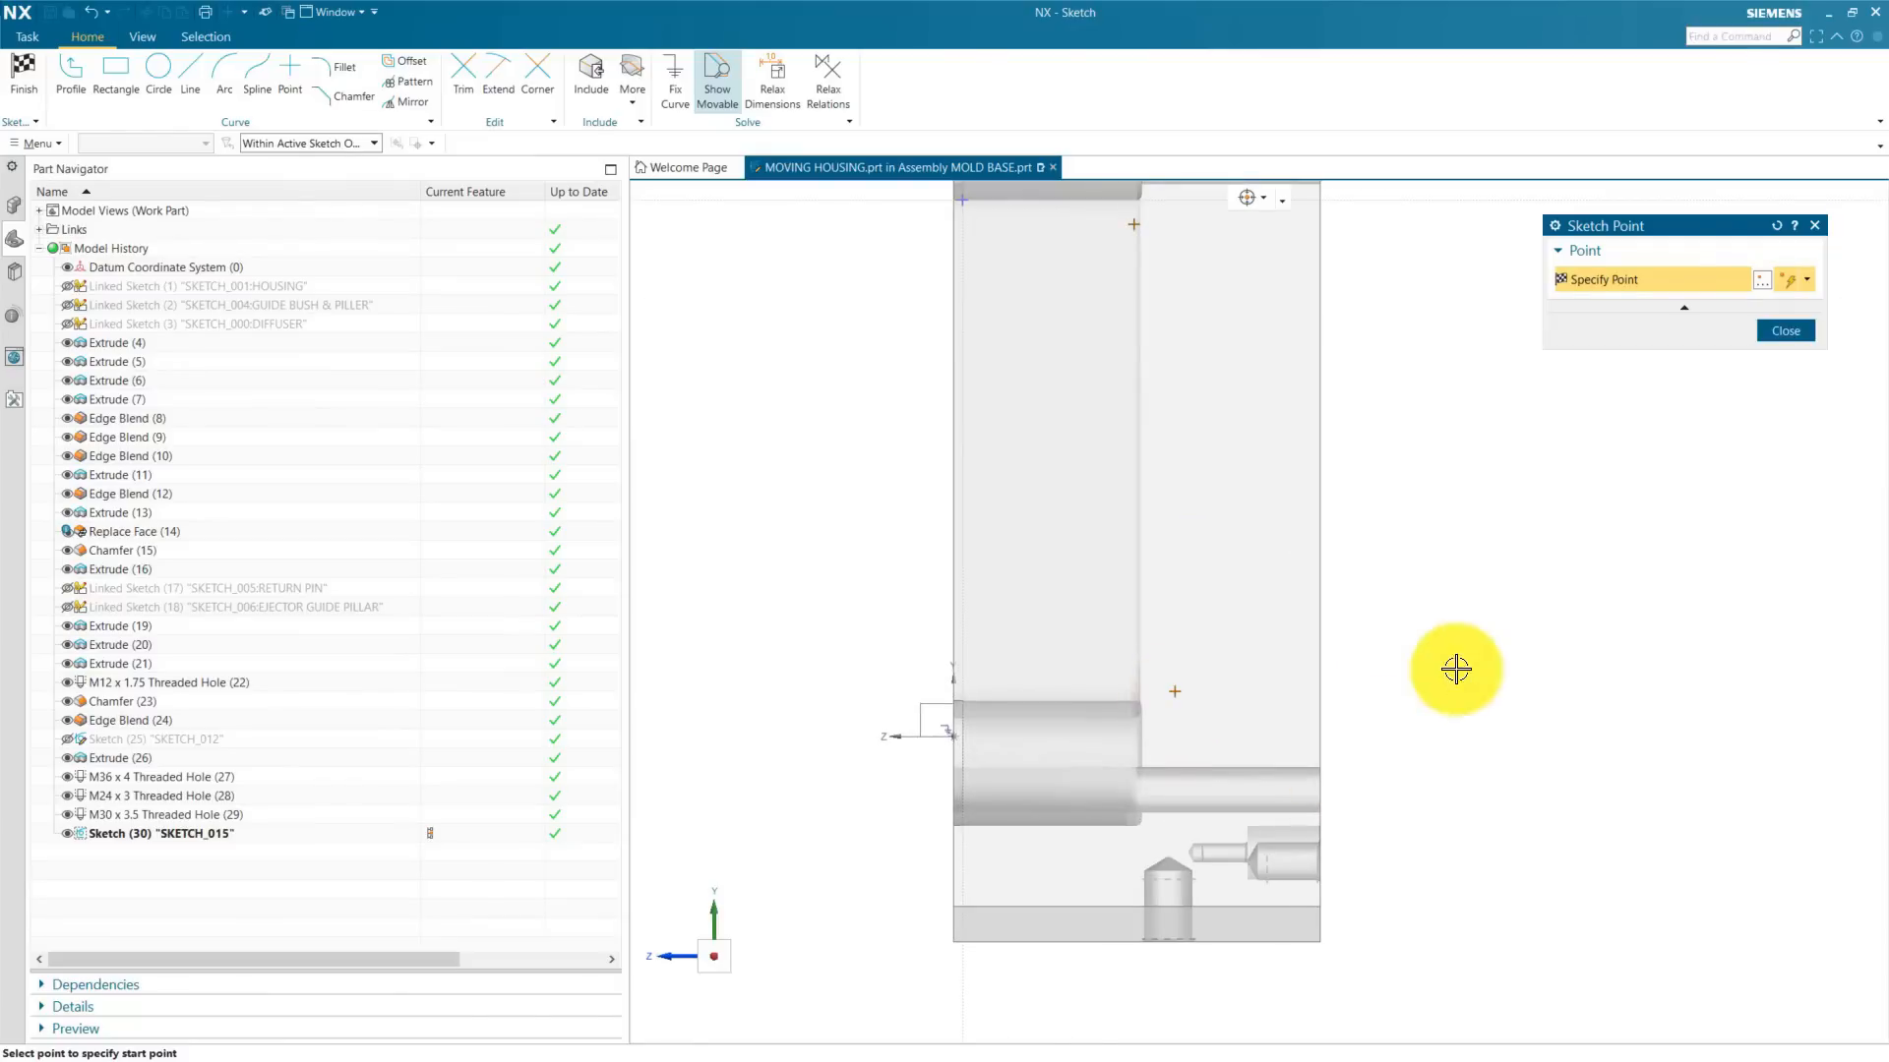
key("Escape")
scroll(1082, 659, "down", 4)
scroll(1004, 482, "up", 4)
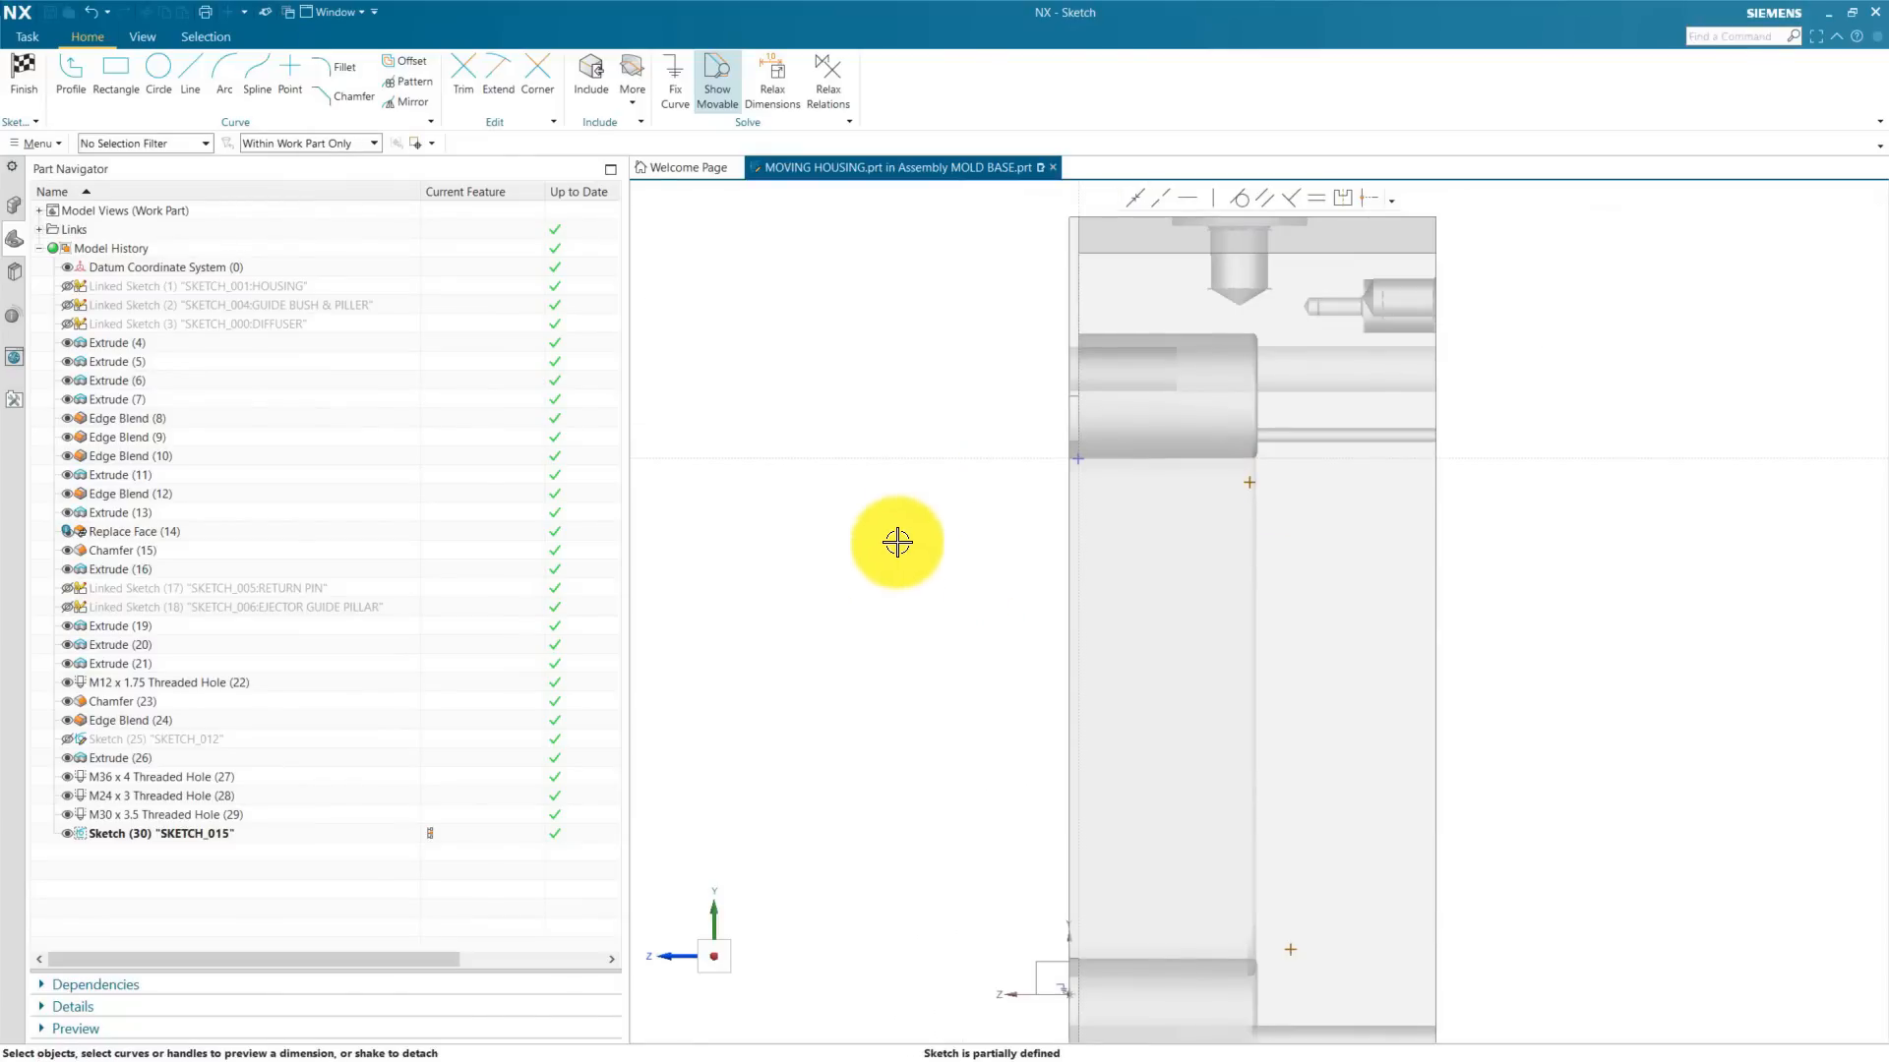
Step: Dimension the upper point 105 mm from the face's left vertical edge and move the dimension above the plate
scroll(1179, 574, "down", 2)
scroll(1226, 527, "up", 3)
scroll(1230, 524, "down", 2)
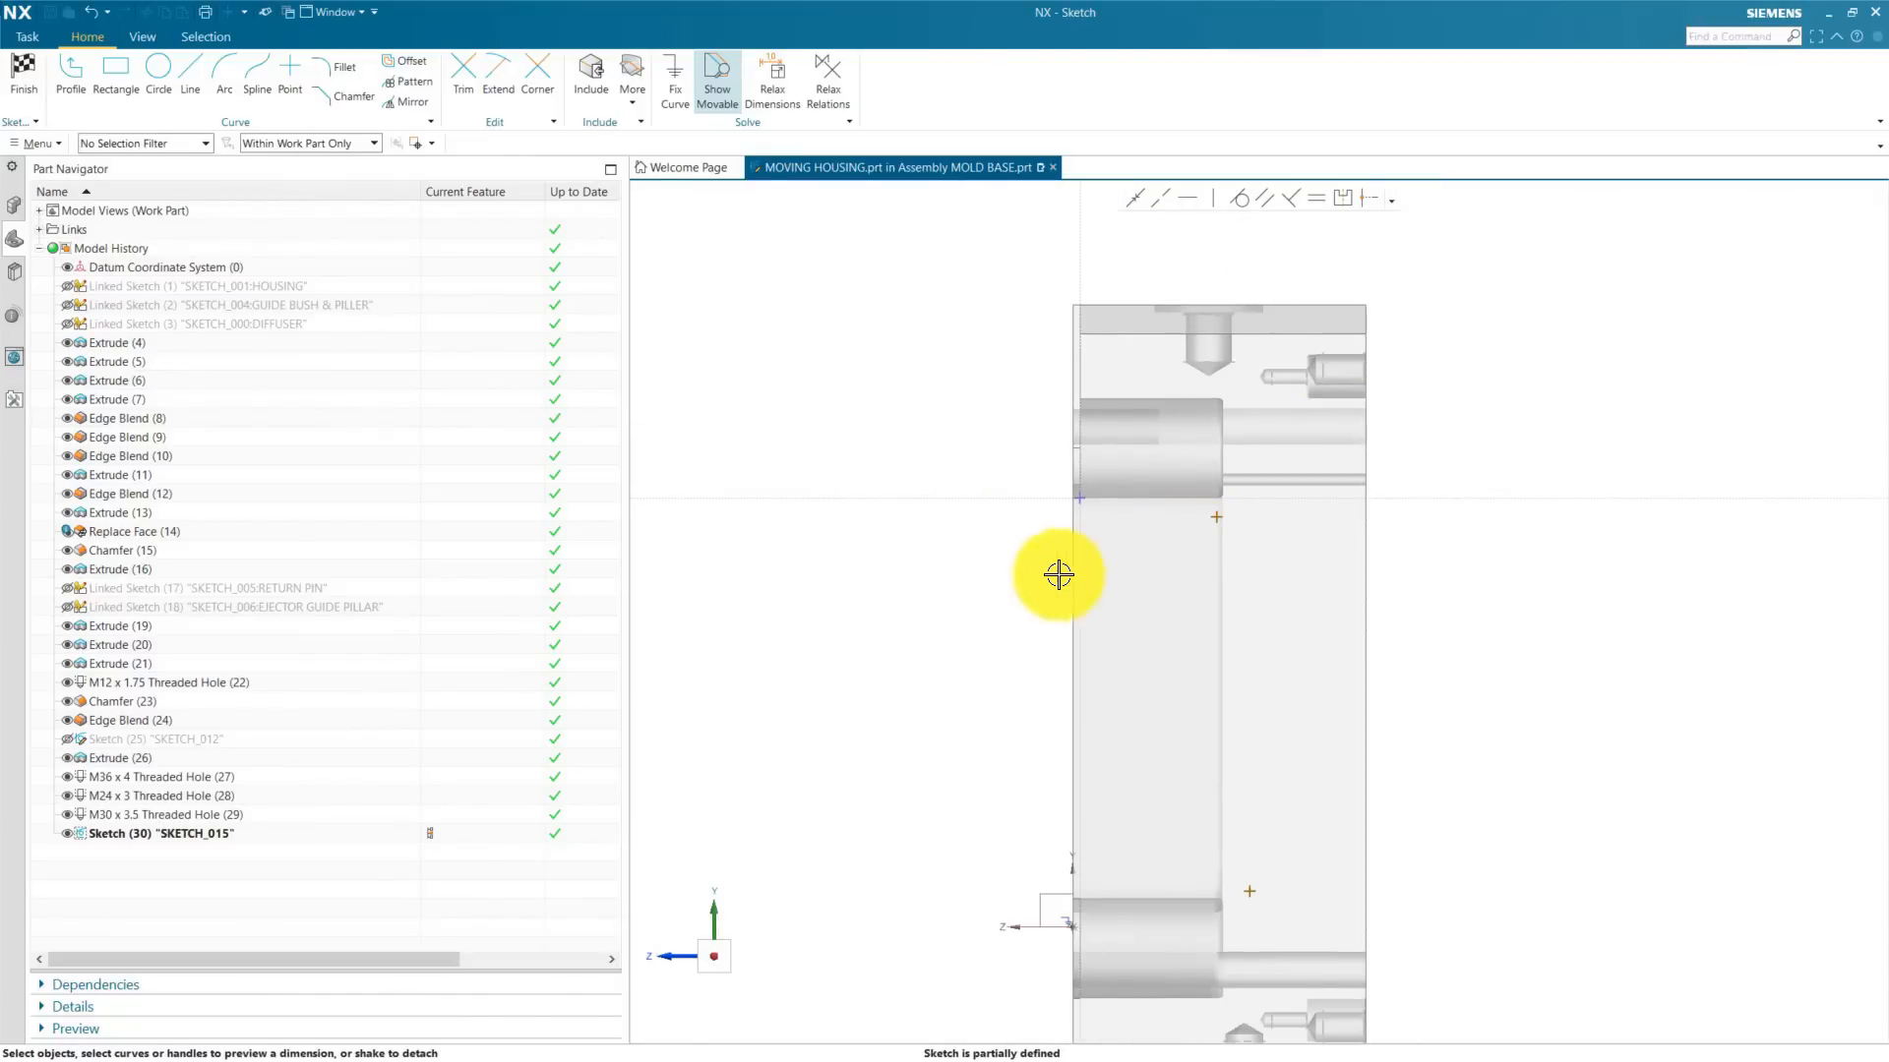
left_click(1224, 515)
left_click(1223, 518)
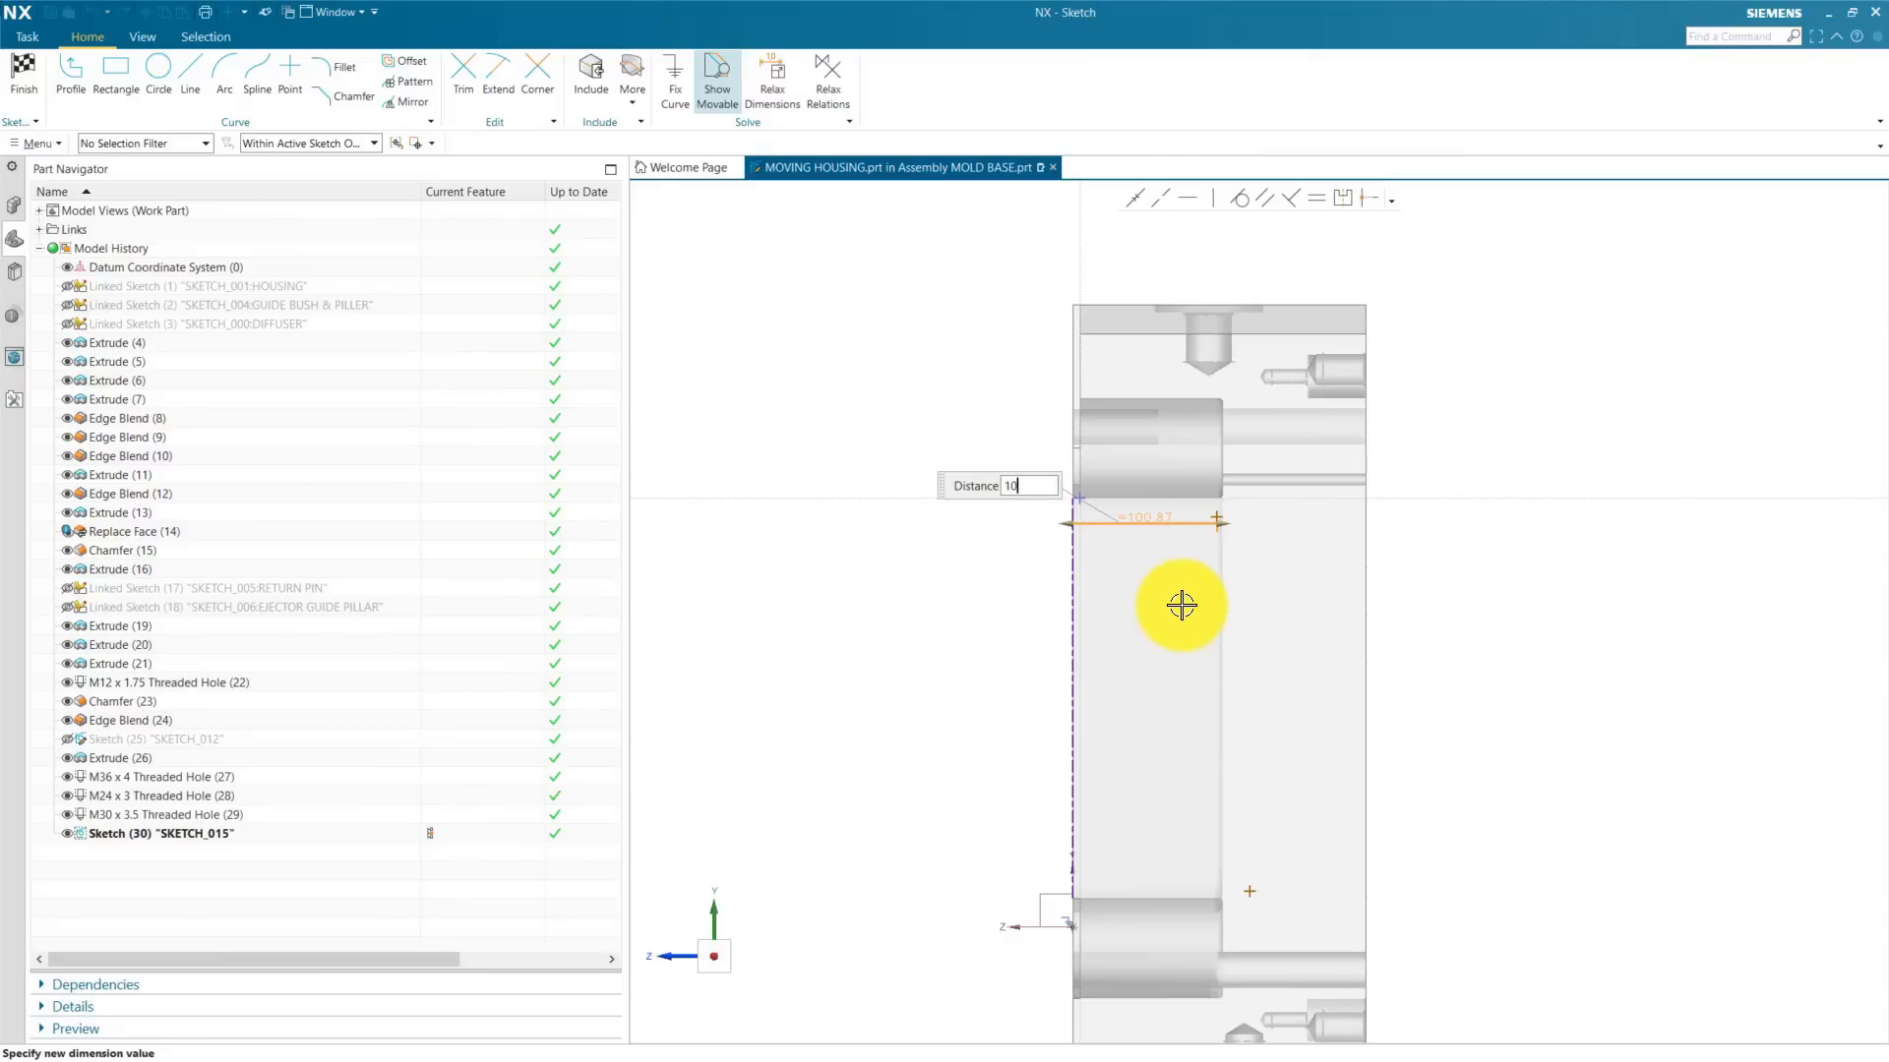
type("105")
key("Return")
left_click_drag(1136, 399, 1143, 237)
scroll(1202, 353, "down", 3)
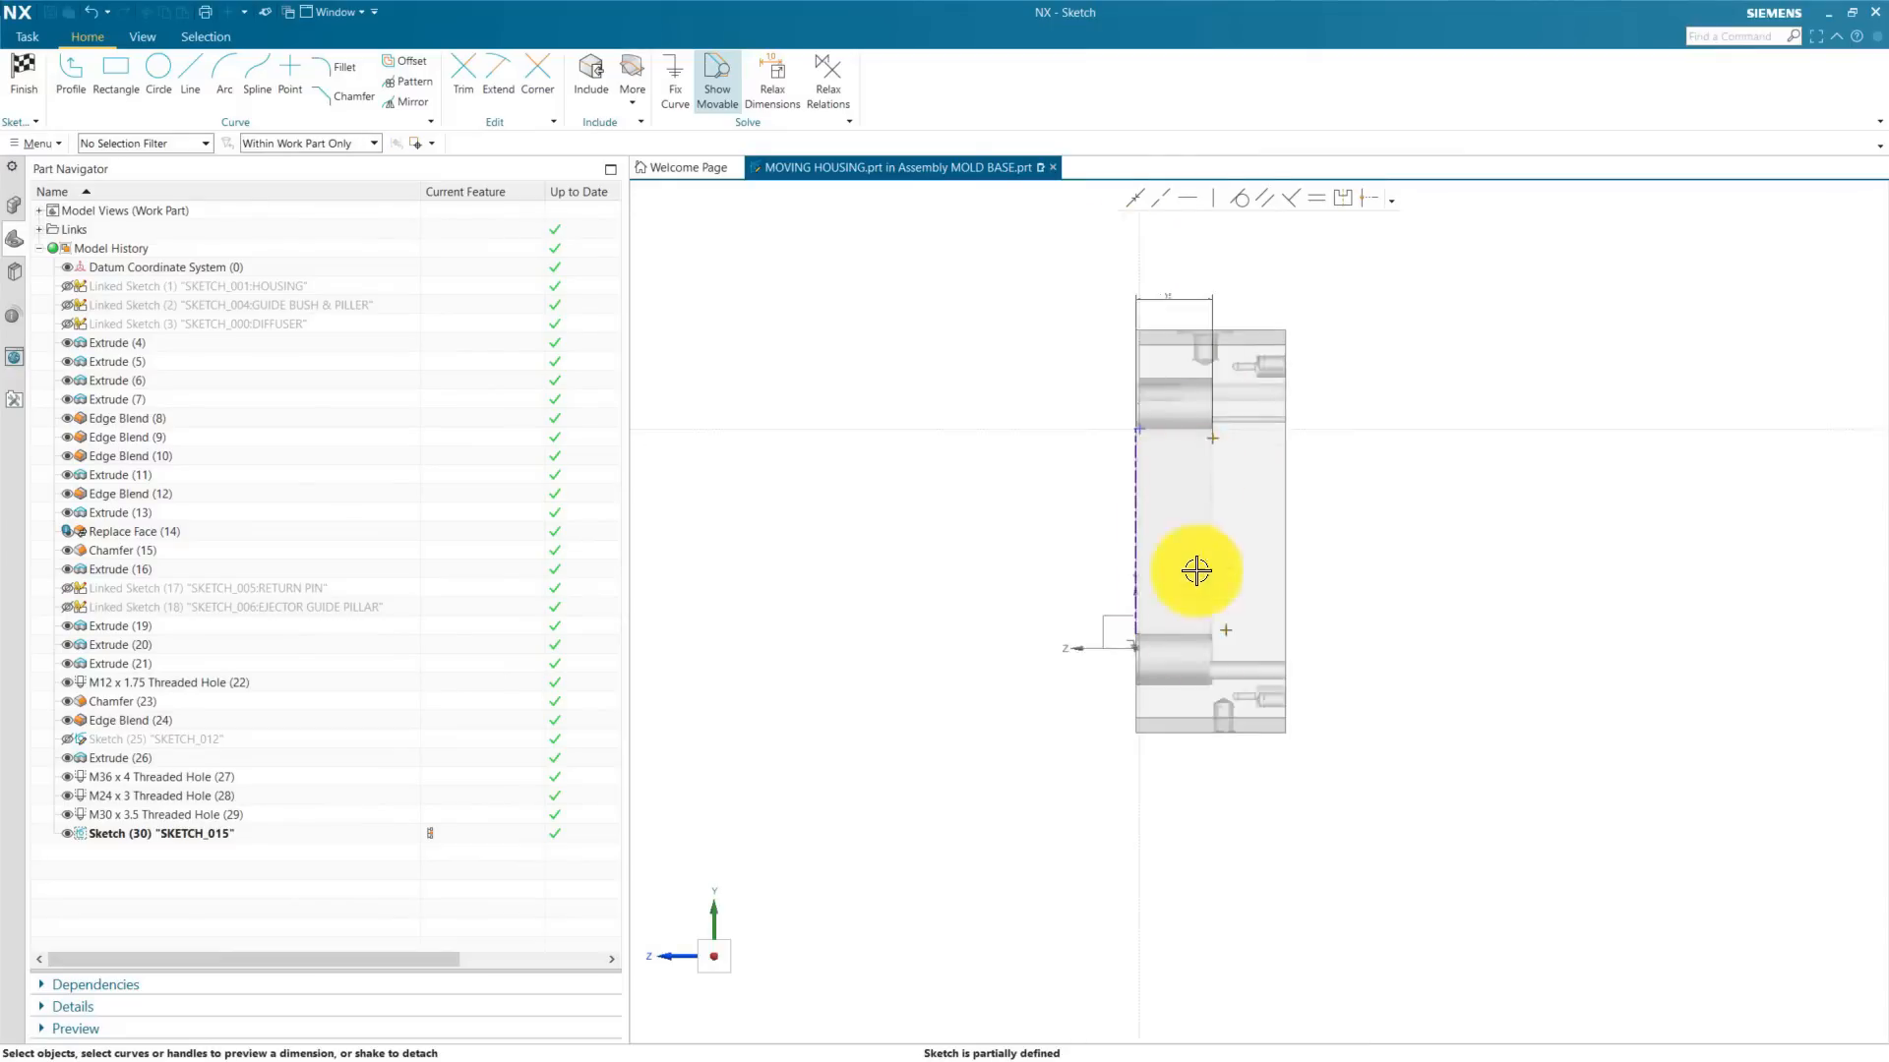
Step: Dimension the lower point 105 mm from the face's left vertical edge, placing the dimension below the plate
scroll(1200, 627, "up", 3)
left_click(1254, 627)
left_click(1076, 557)
left_click(1226, 875)
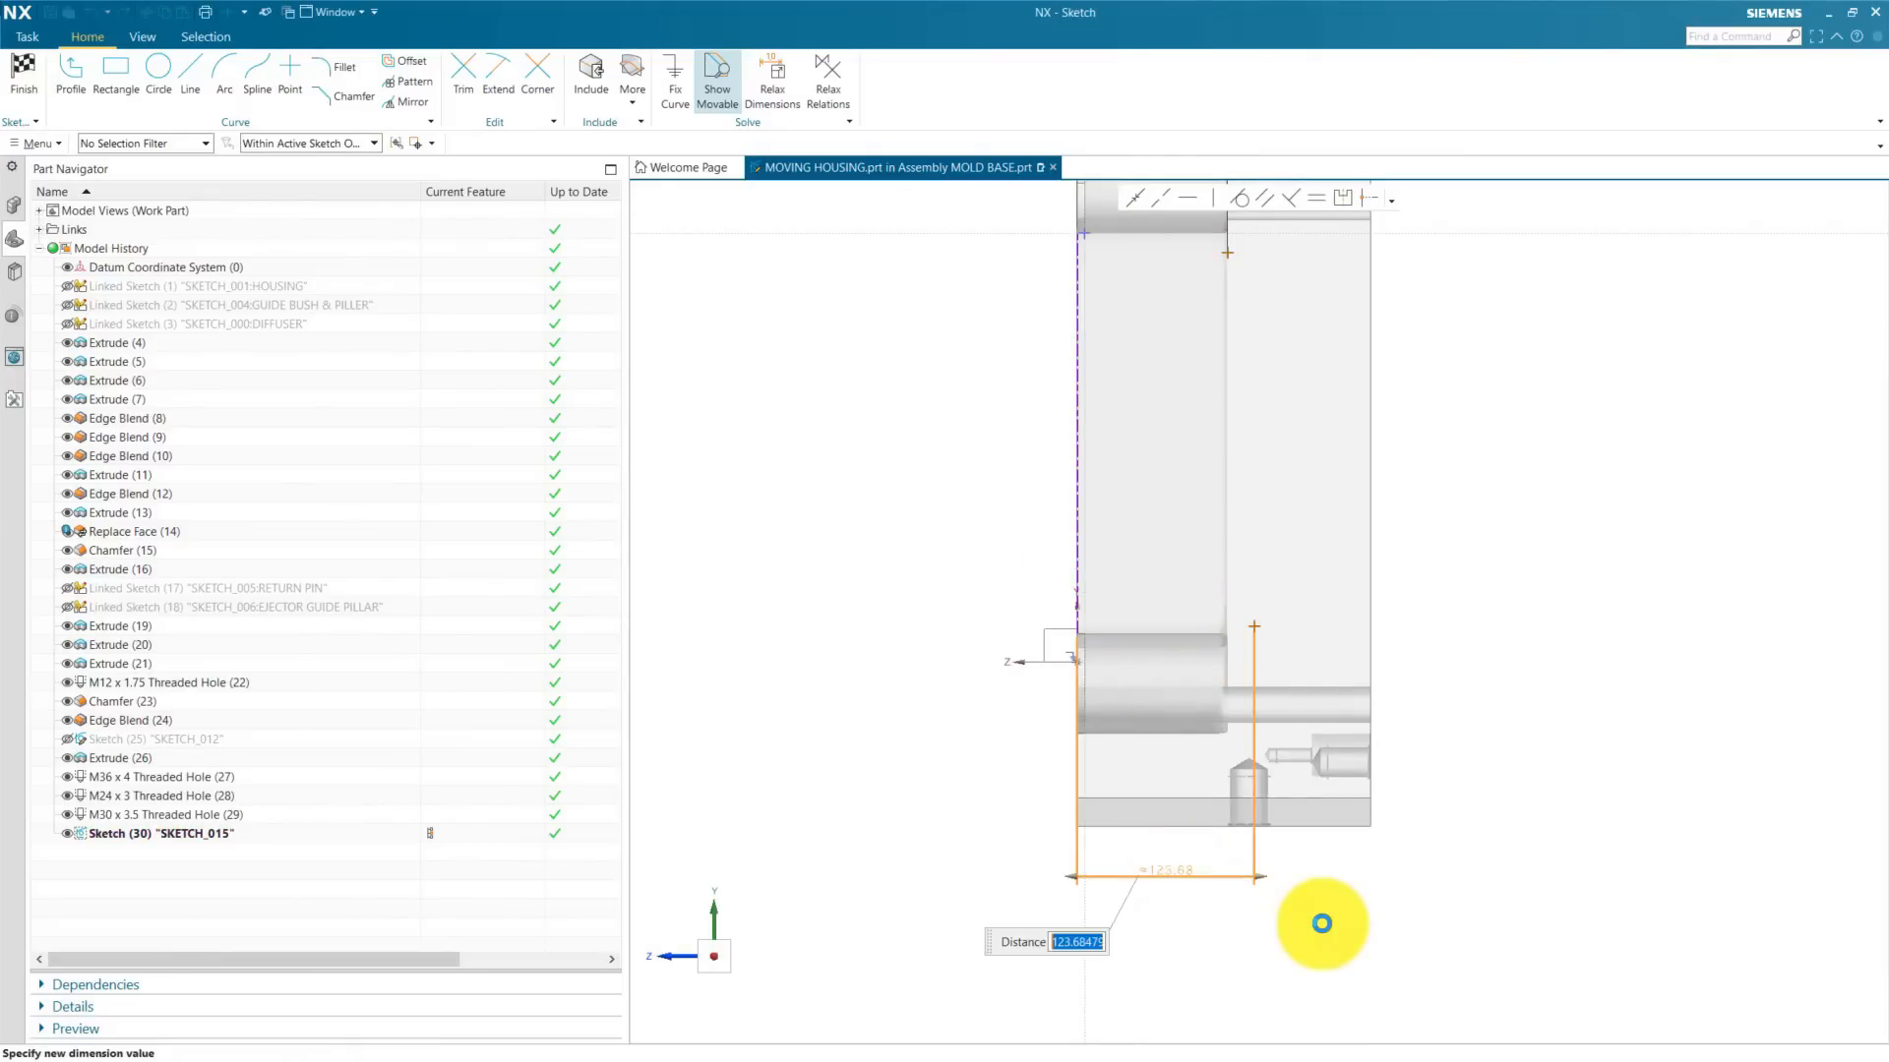
key("Return")
scroll(1437, 797, "down", 2)
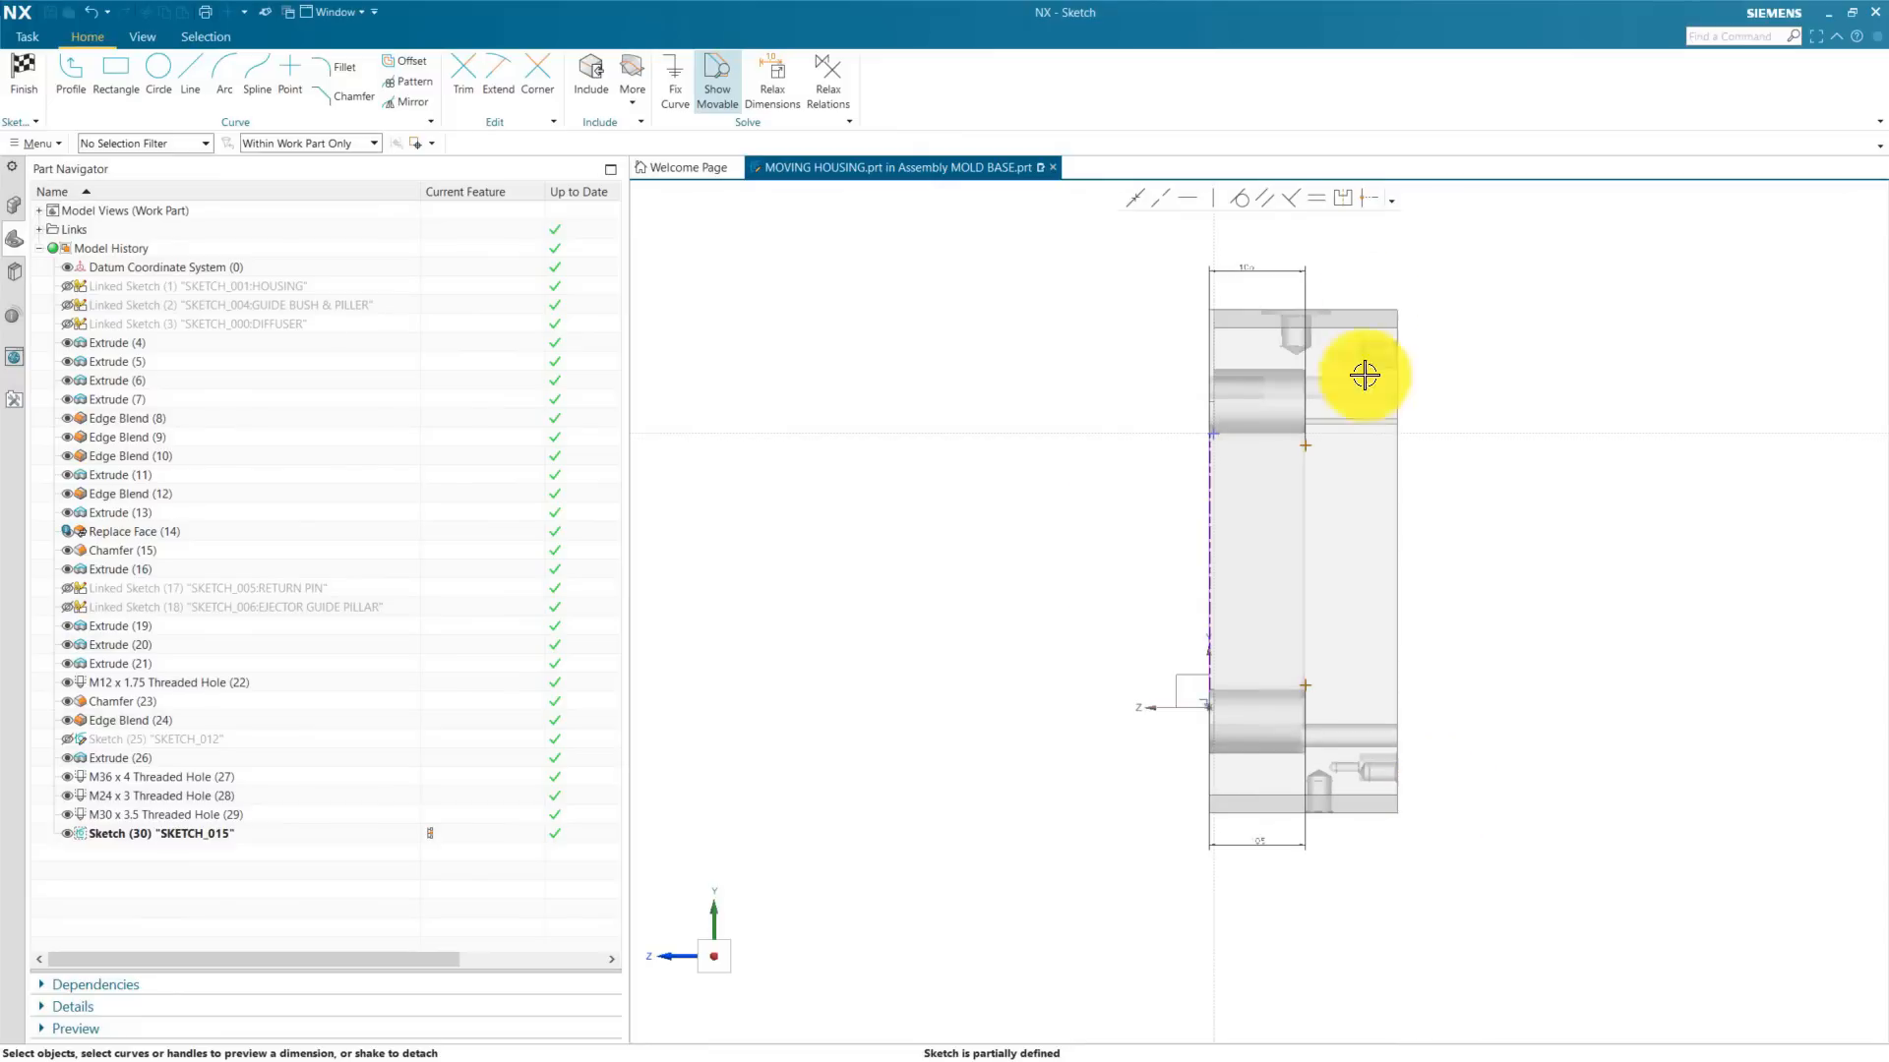
Step: Dimension the upper point 130 mm from the plate's top edge
scroll(1365, 285, "up", 4)
left_click(1328, 374)
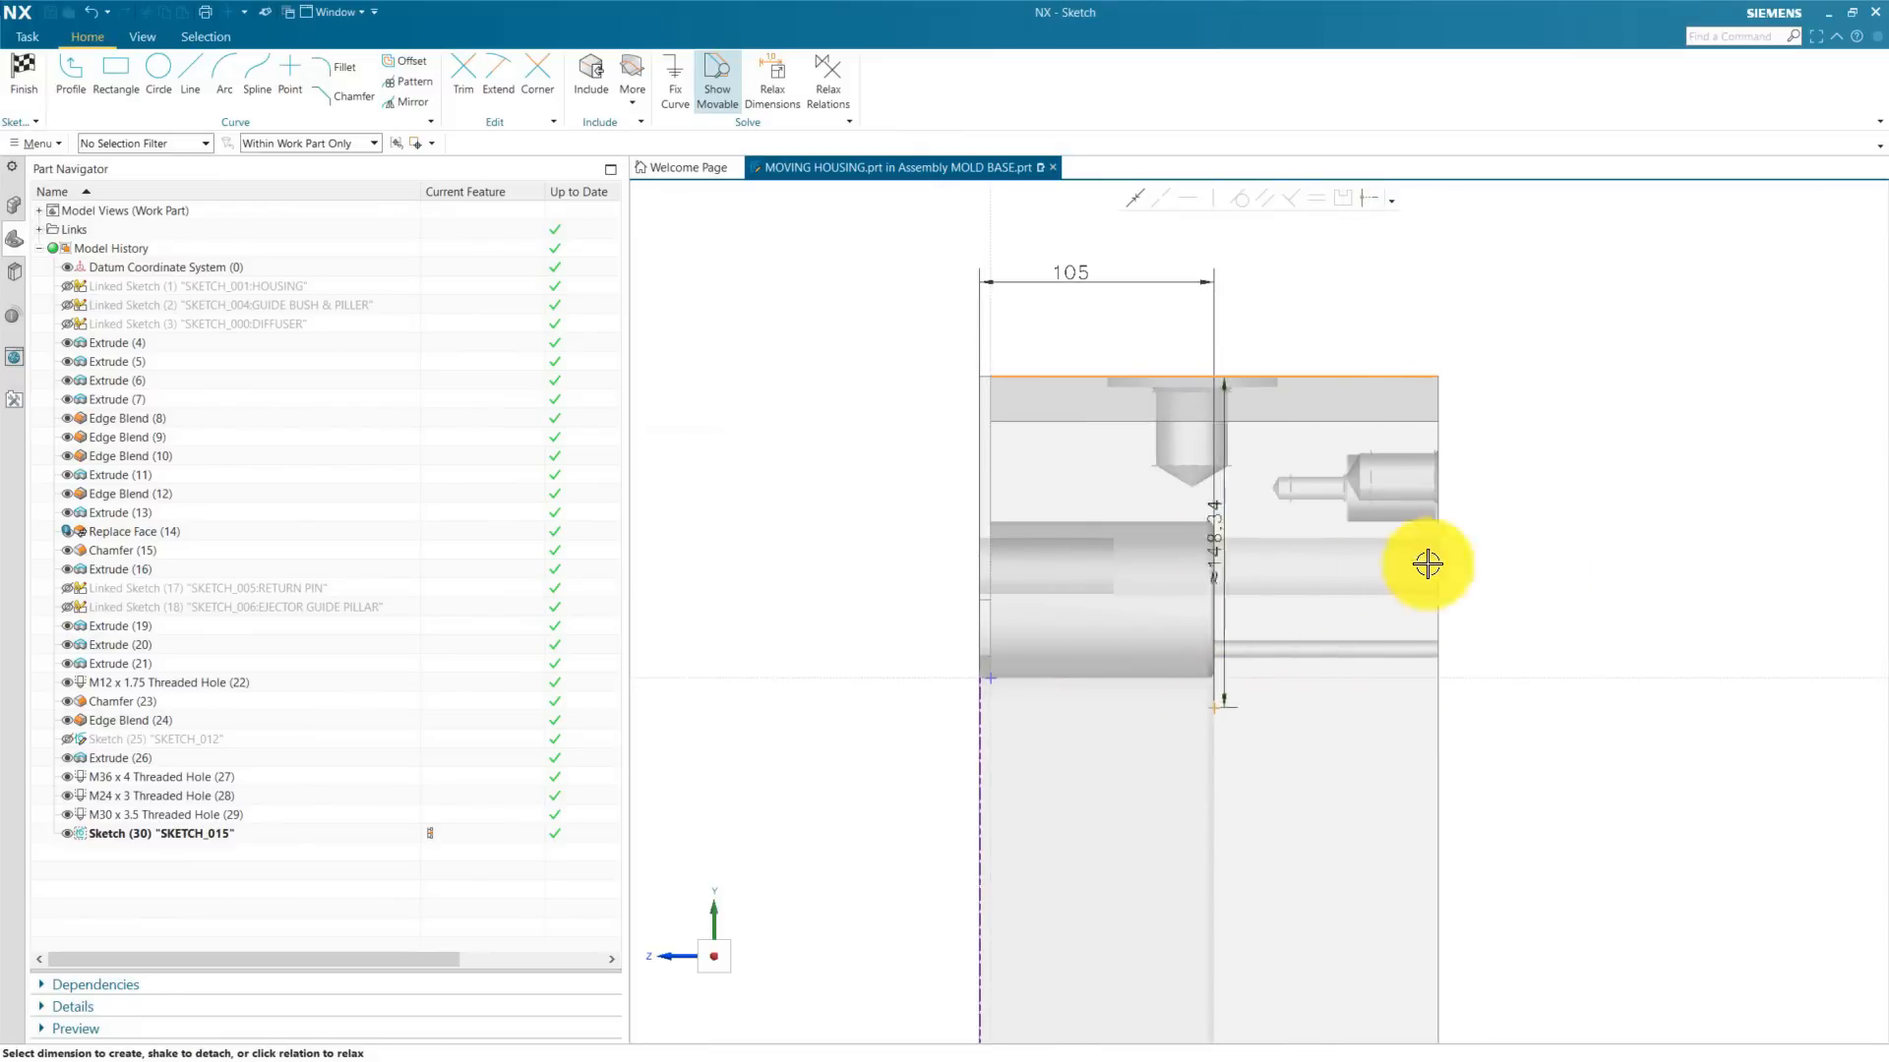
left_click(1651, 612)
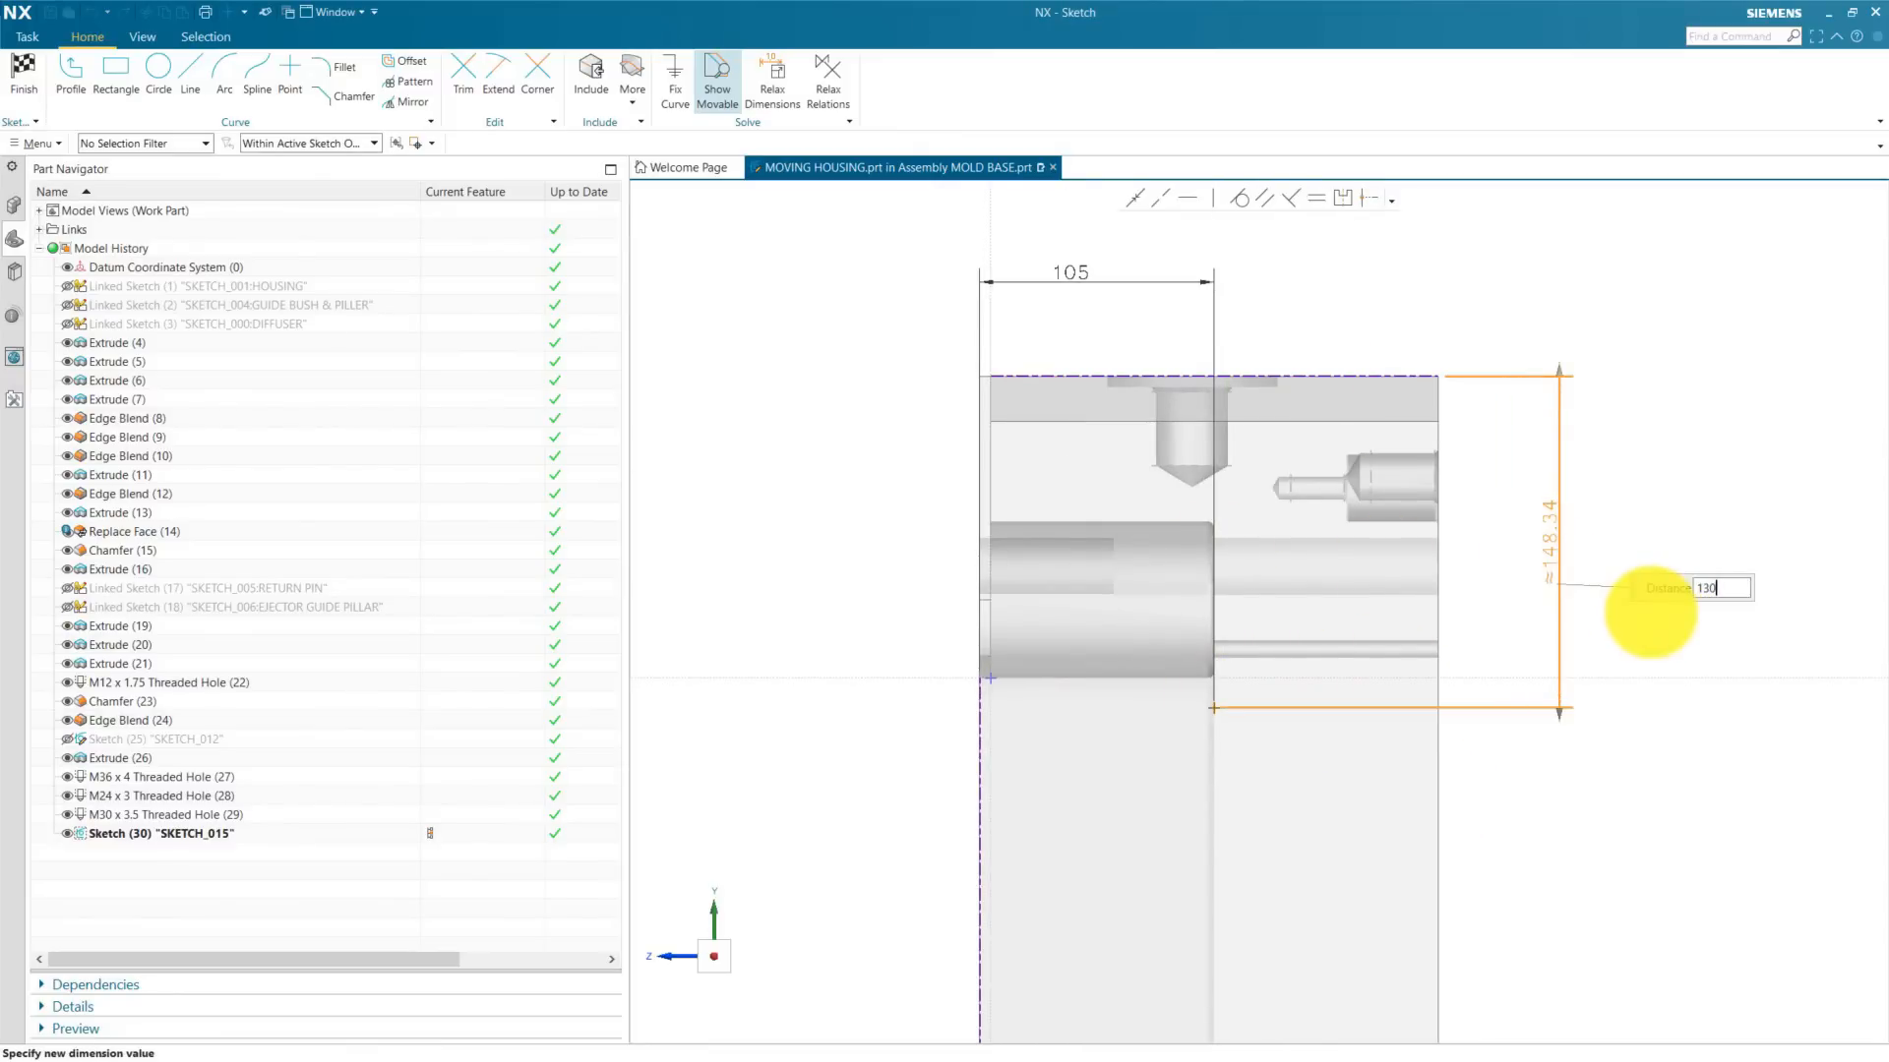
type("130")
key("Return")
Step: Dimension the lower point 130 mm from the plate's bottom edge and finish the sketch
scroll(1066, 527, "down", 3)
left_click(1033, 681)
left_click(1092, 477)
left_click(1471, 667)
type("13")
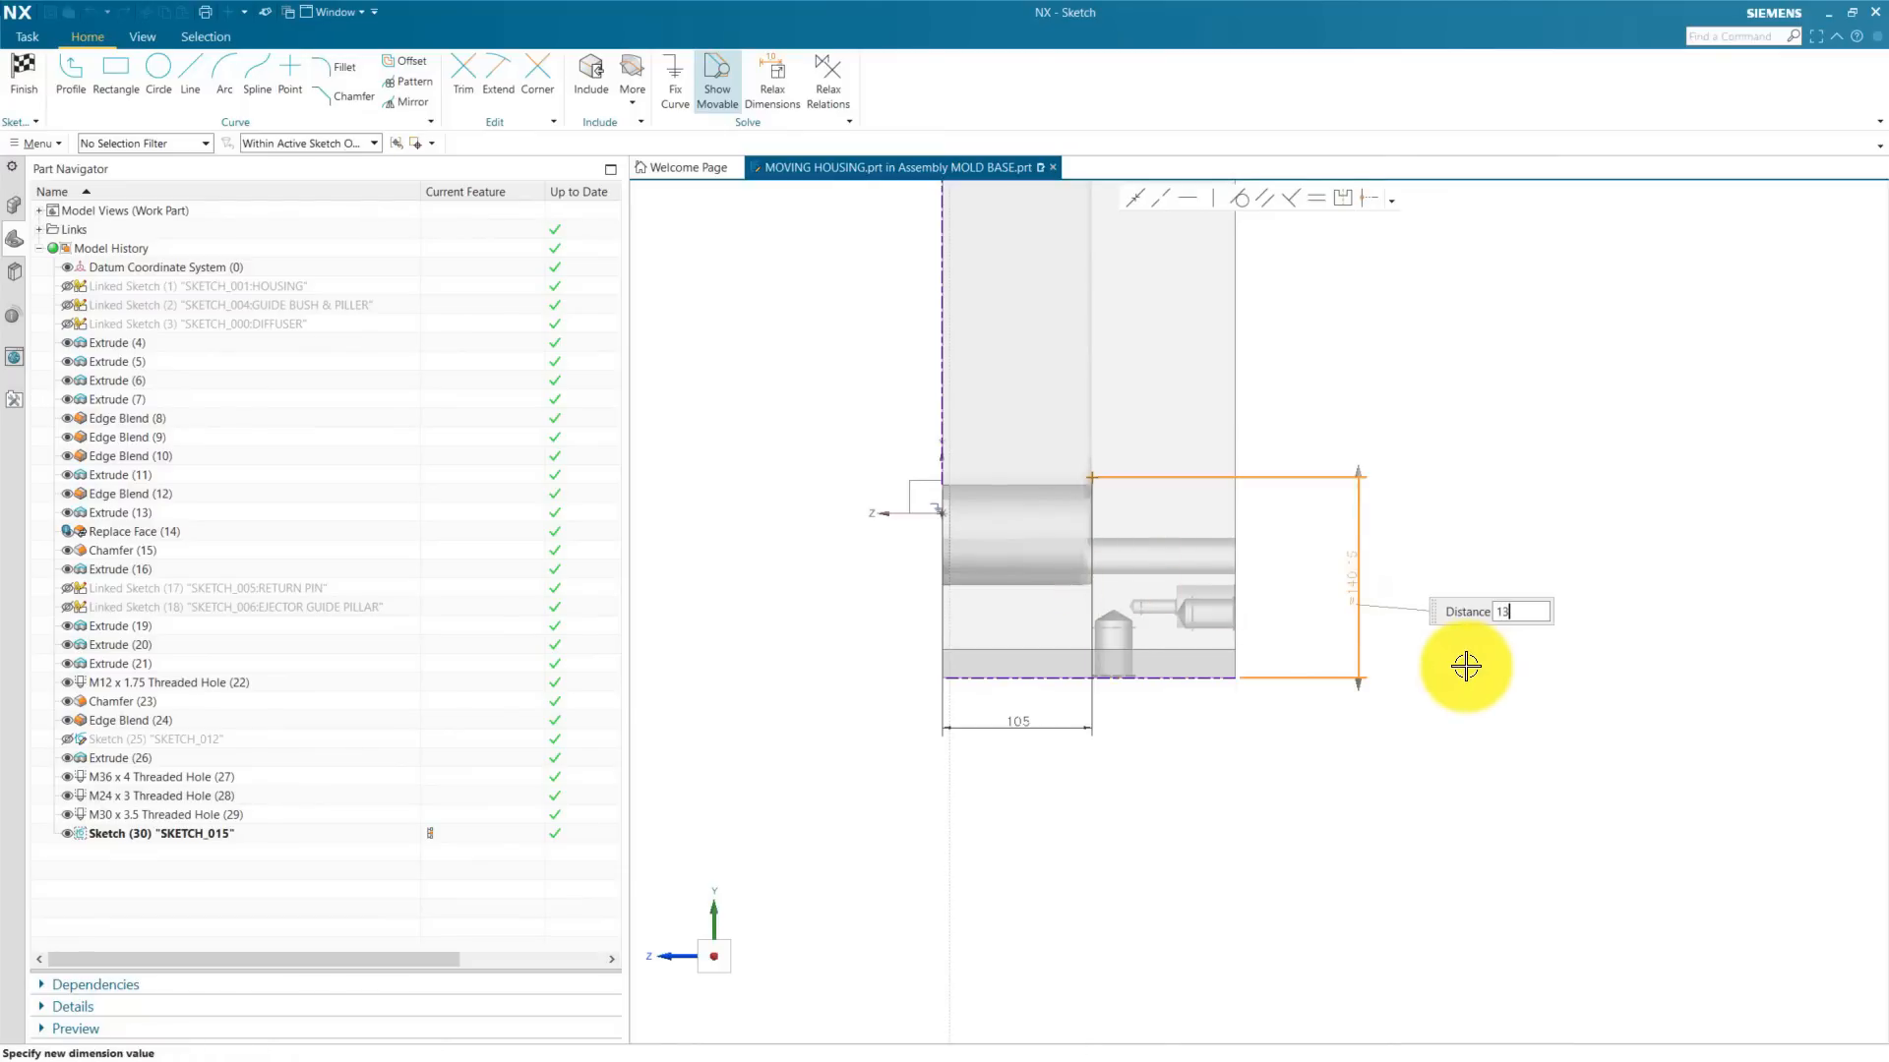
type("0")
key("Return")
left_click(24, 73)
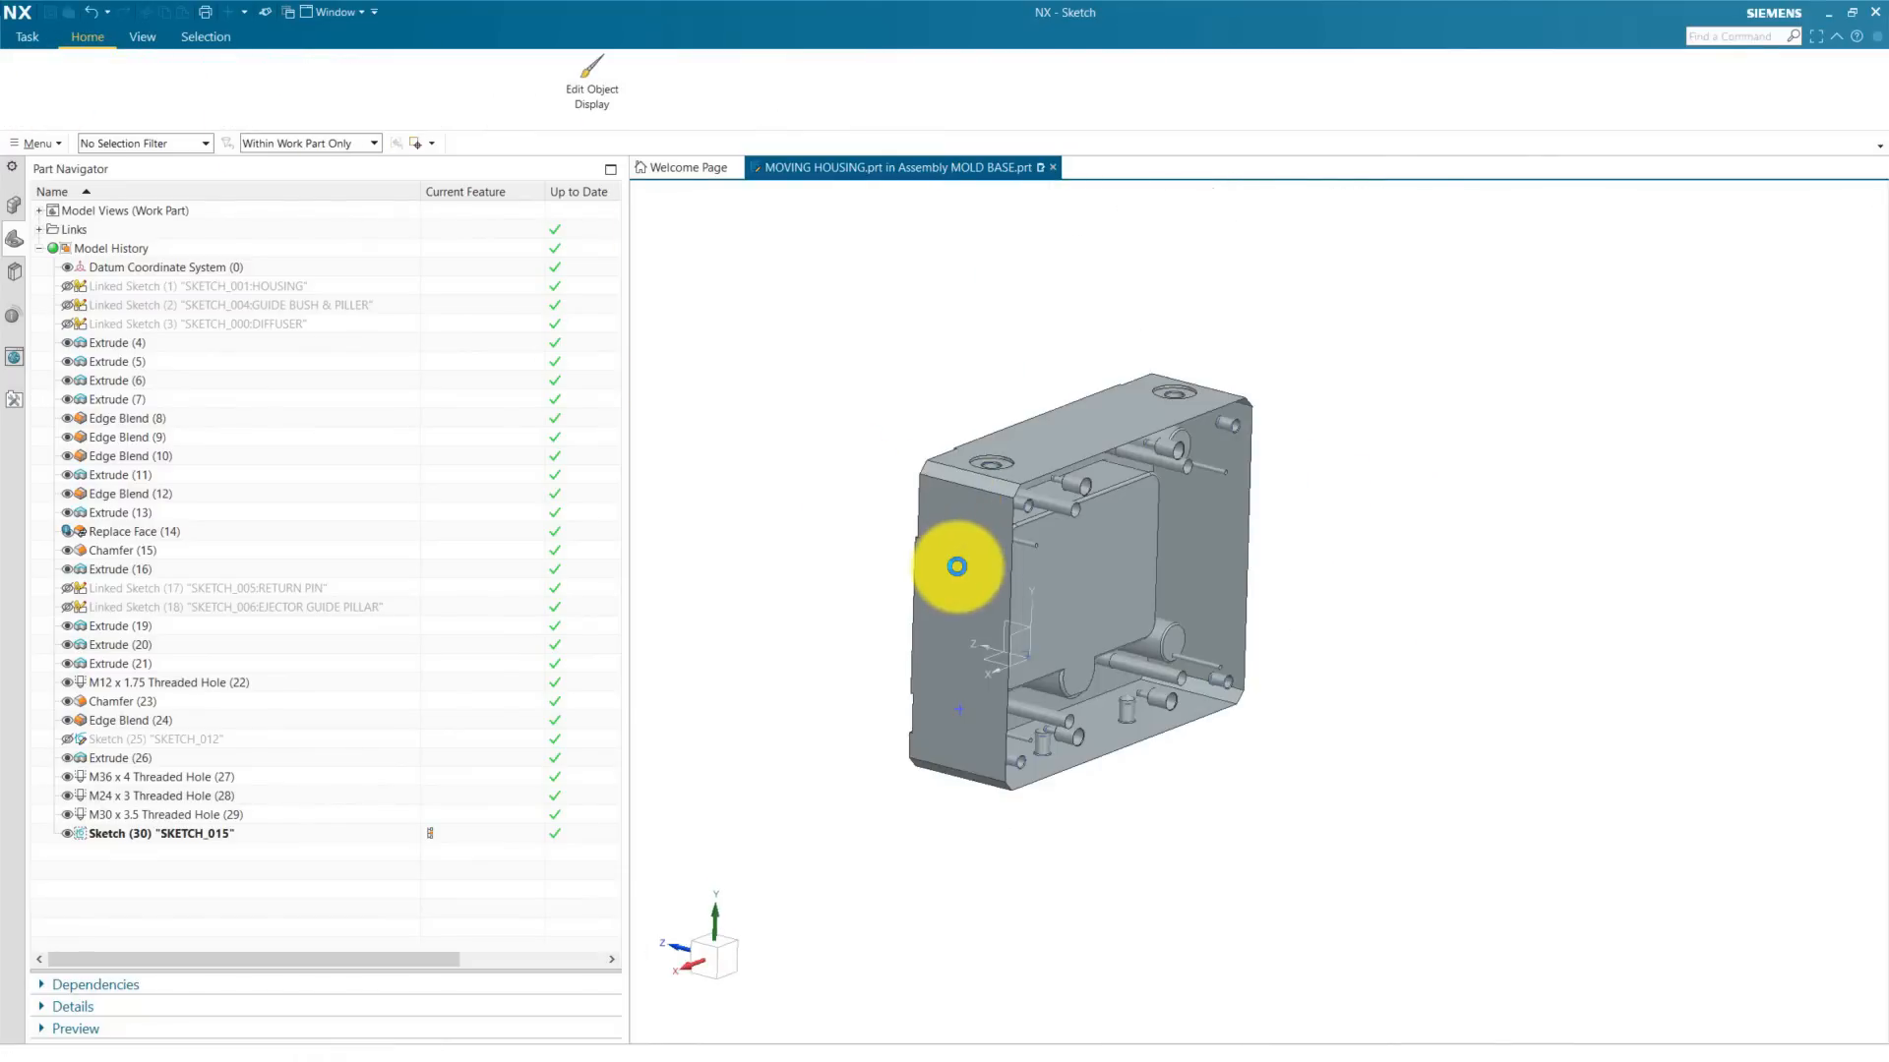
Step: Create the +X side-face threaded holes as M24 x 3 with 30 mm thread depth and 35 mm hole depth
left_click(1731, 342)
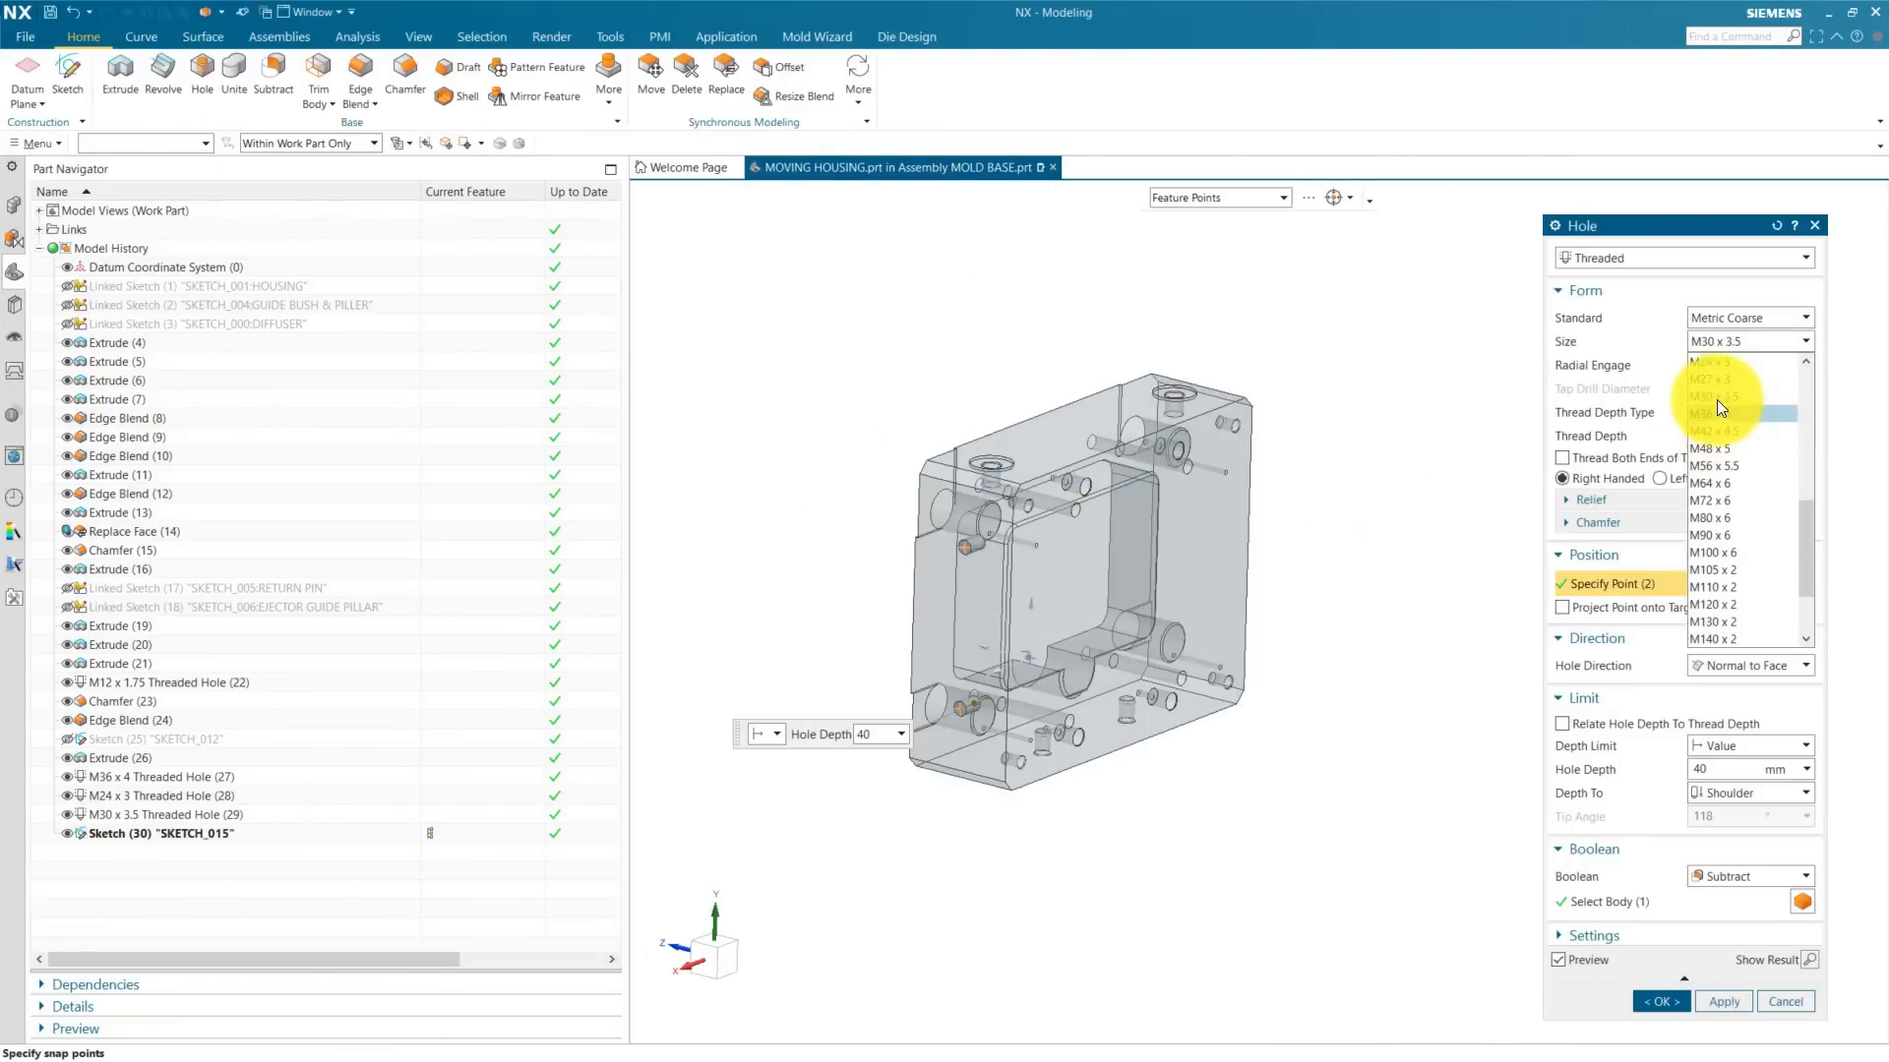
left_click(1727, 364)
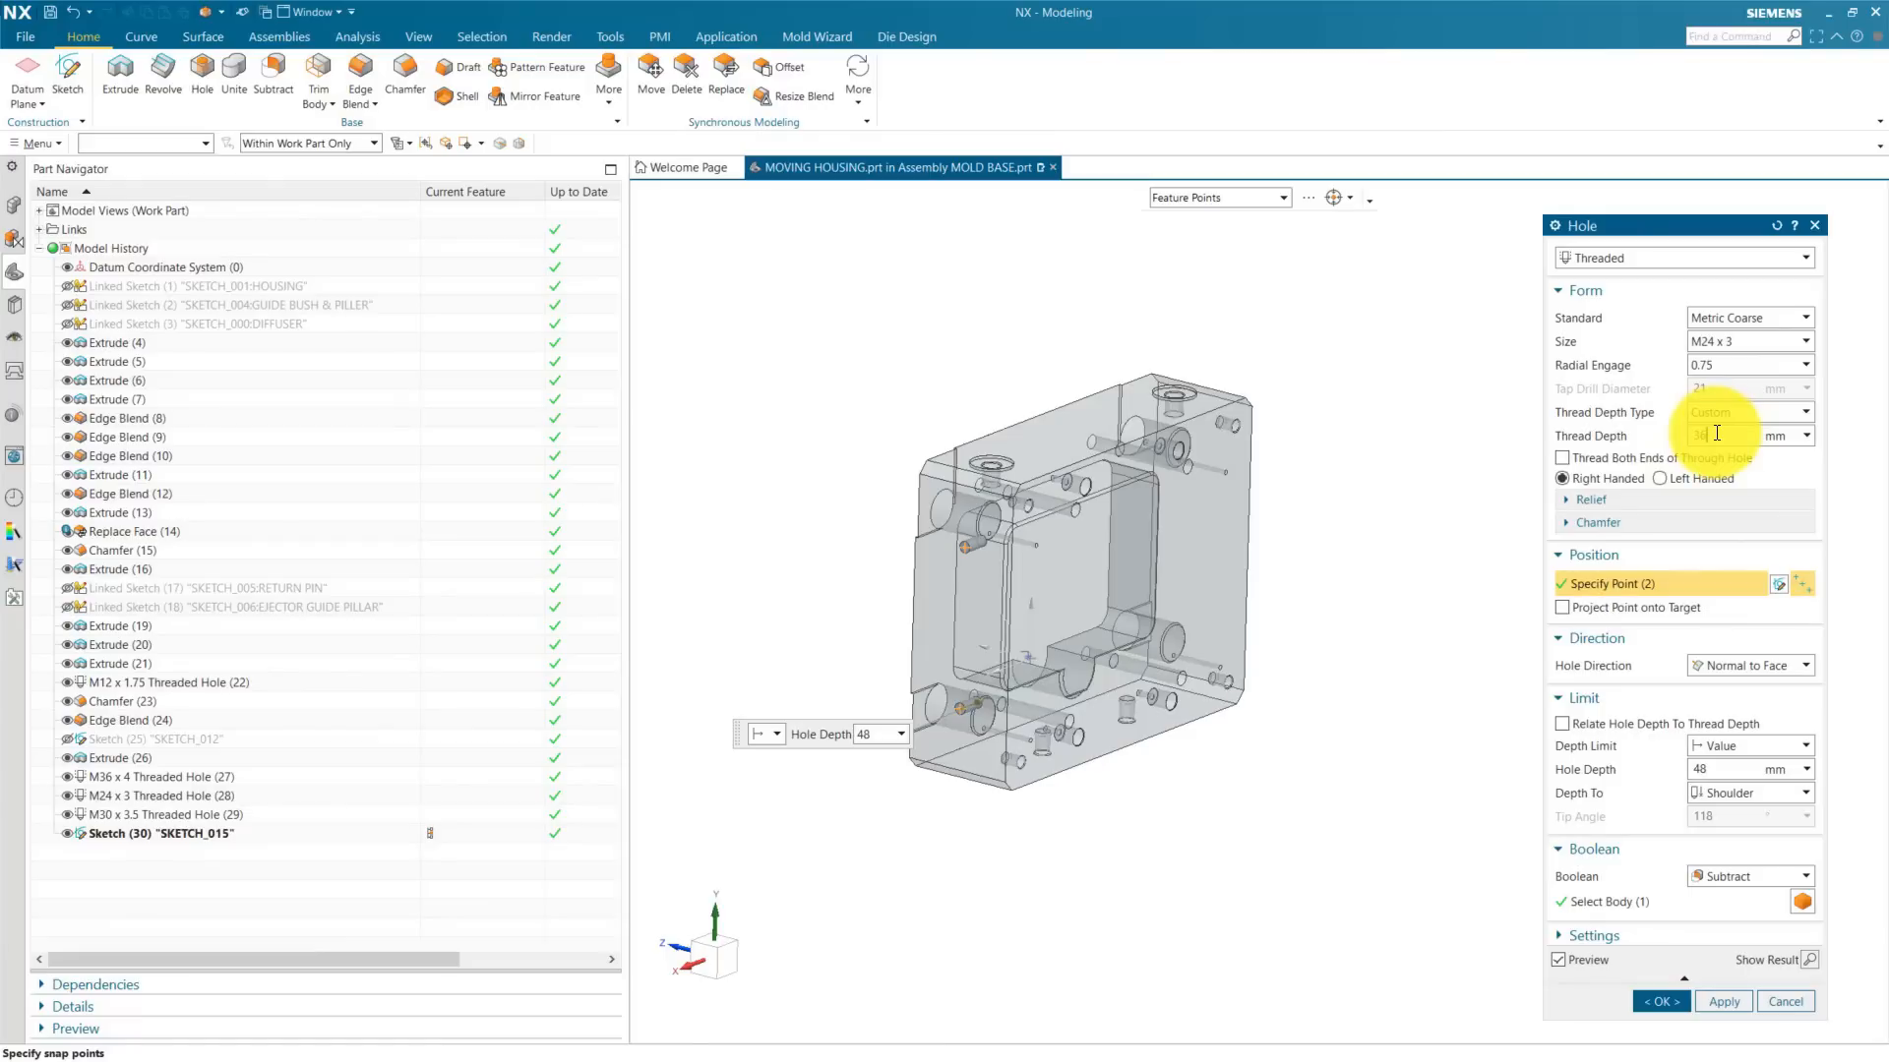
left_click_drag(1717, 772, 1639, 778)
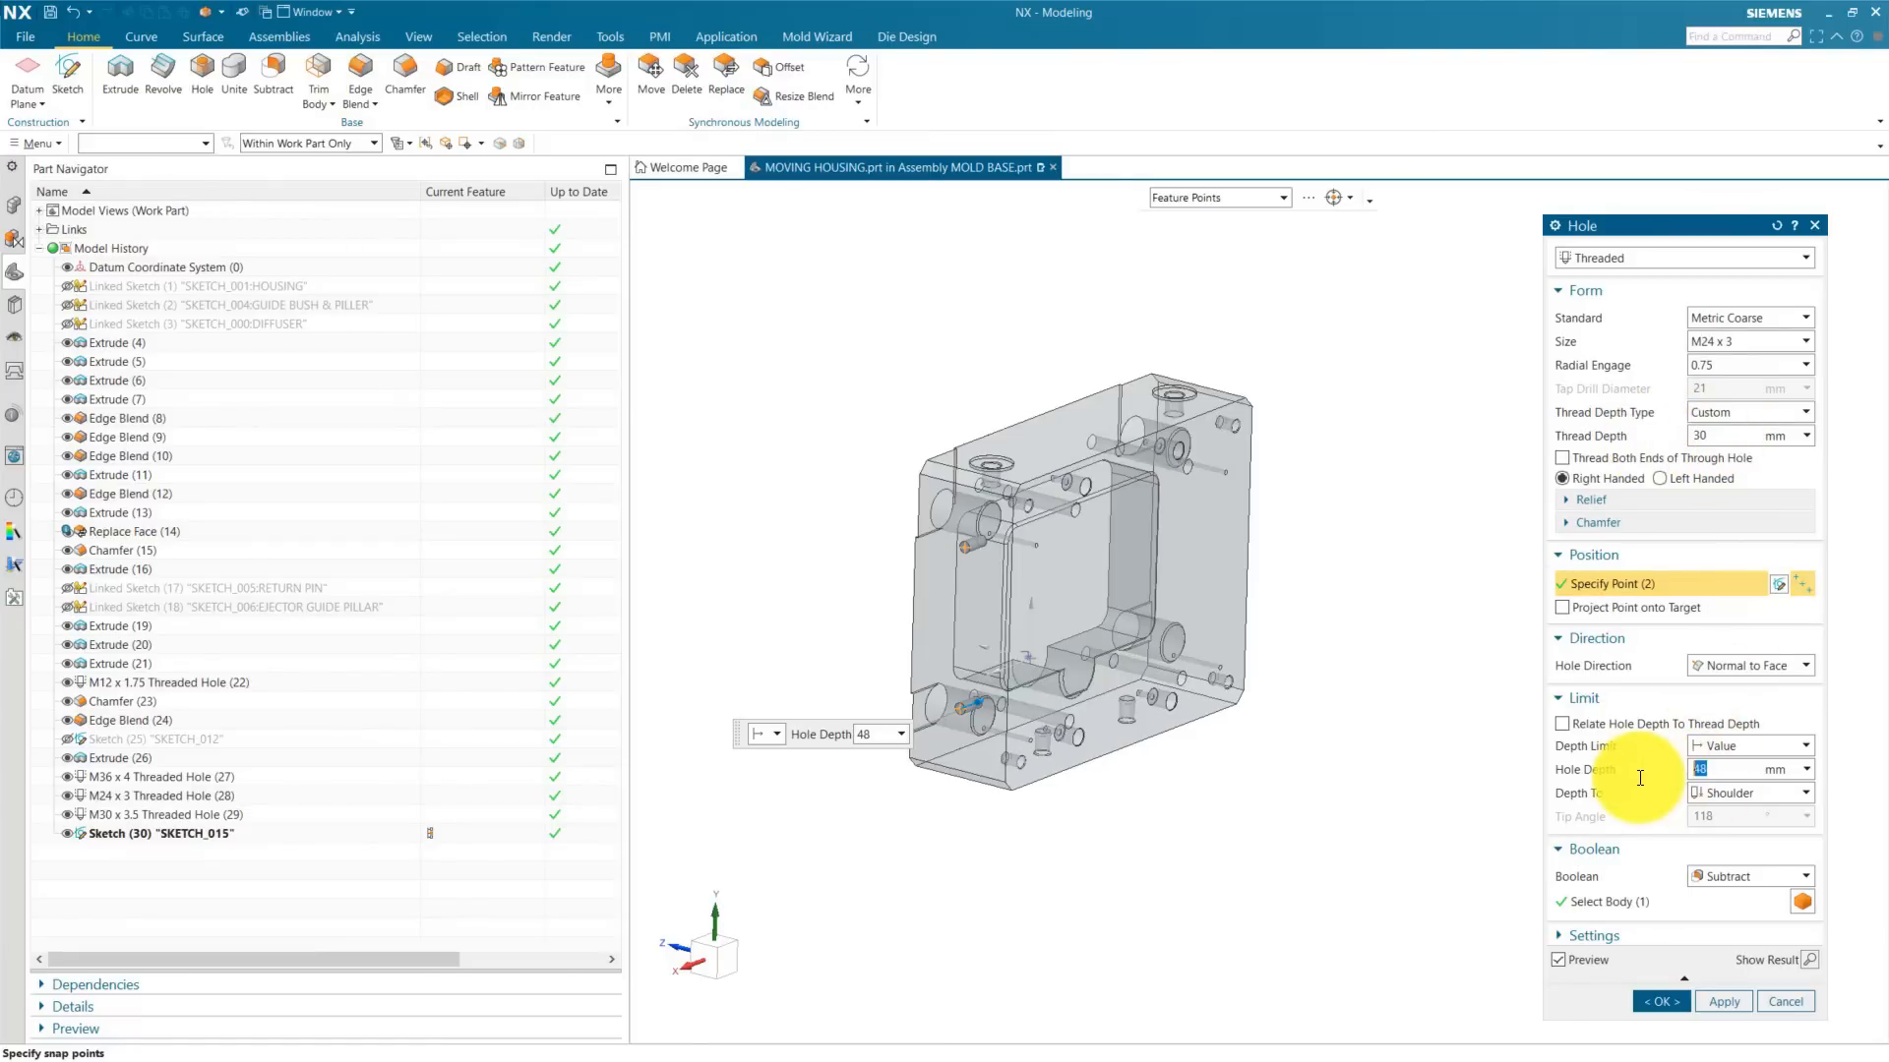
type("3")
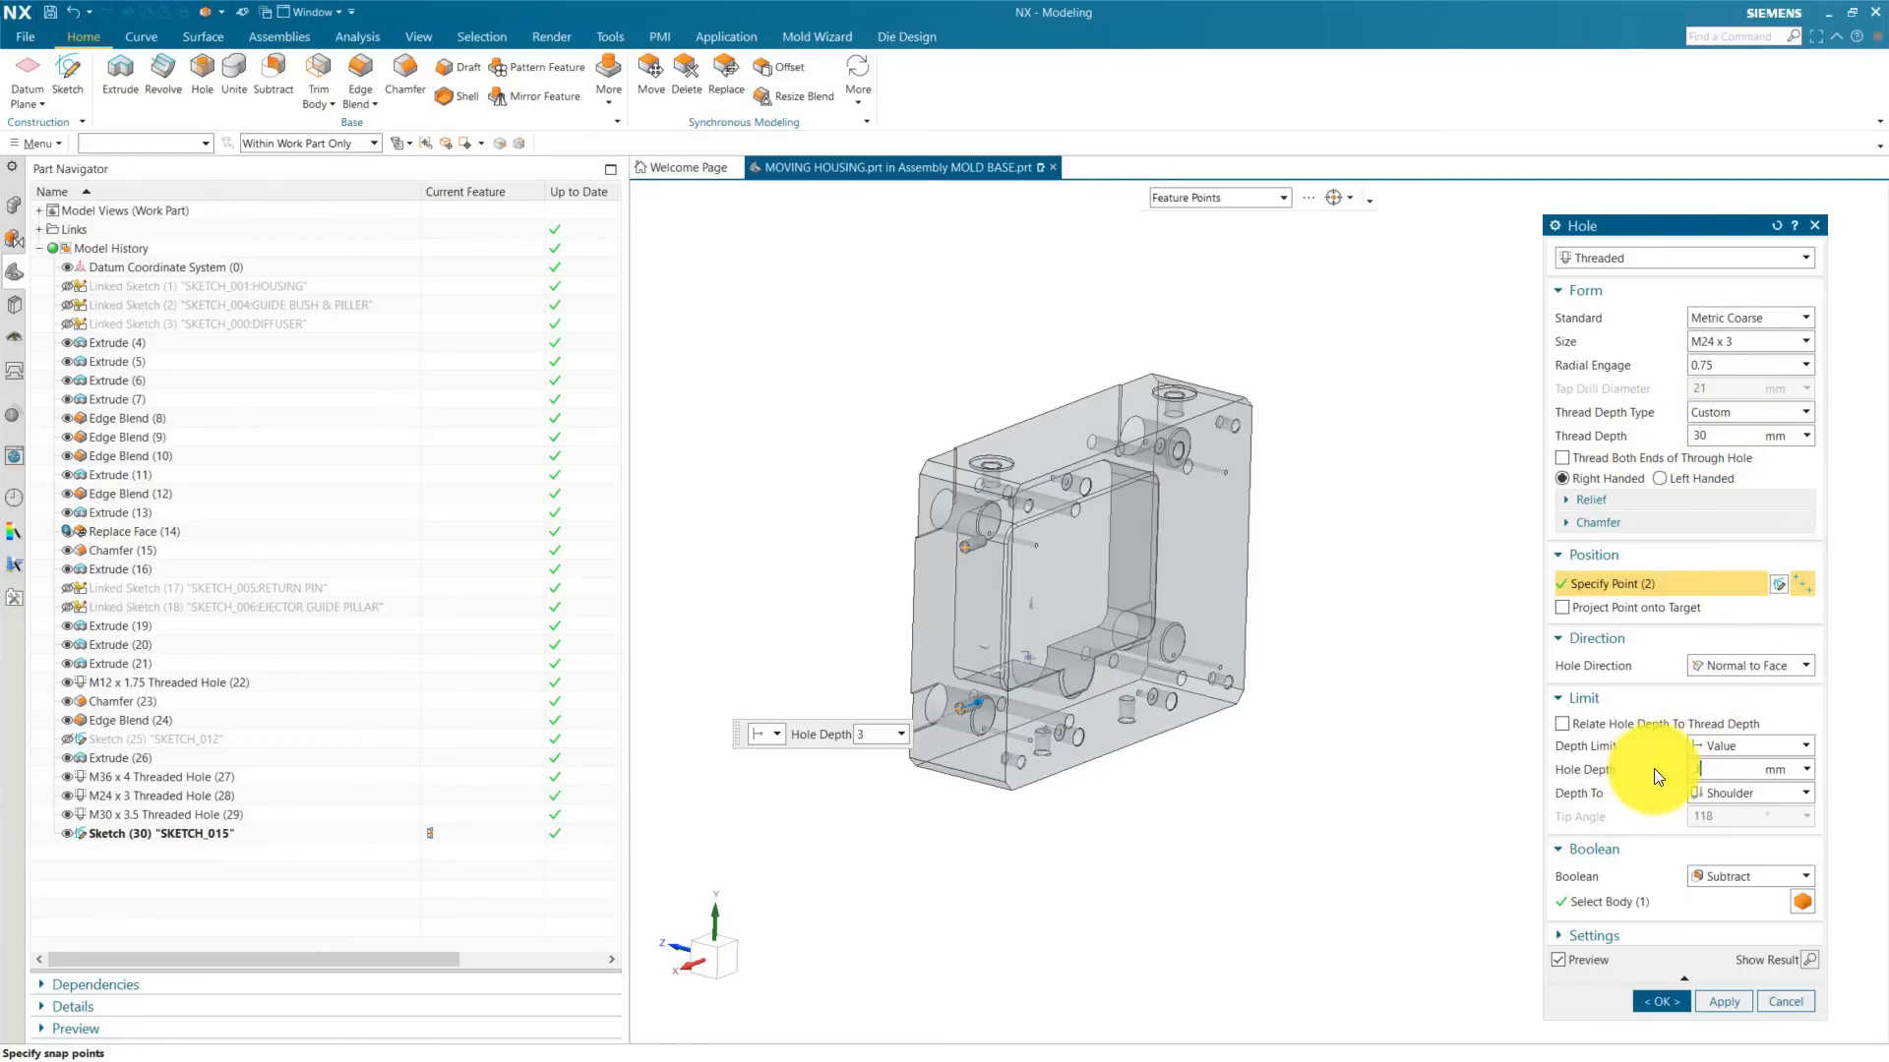
type("5")
left_click(1689, 999)
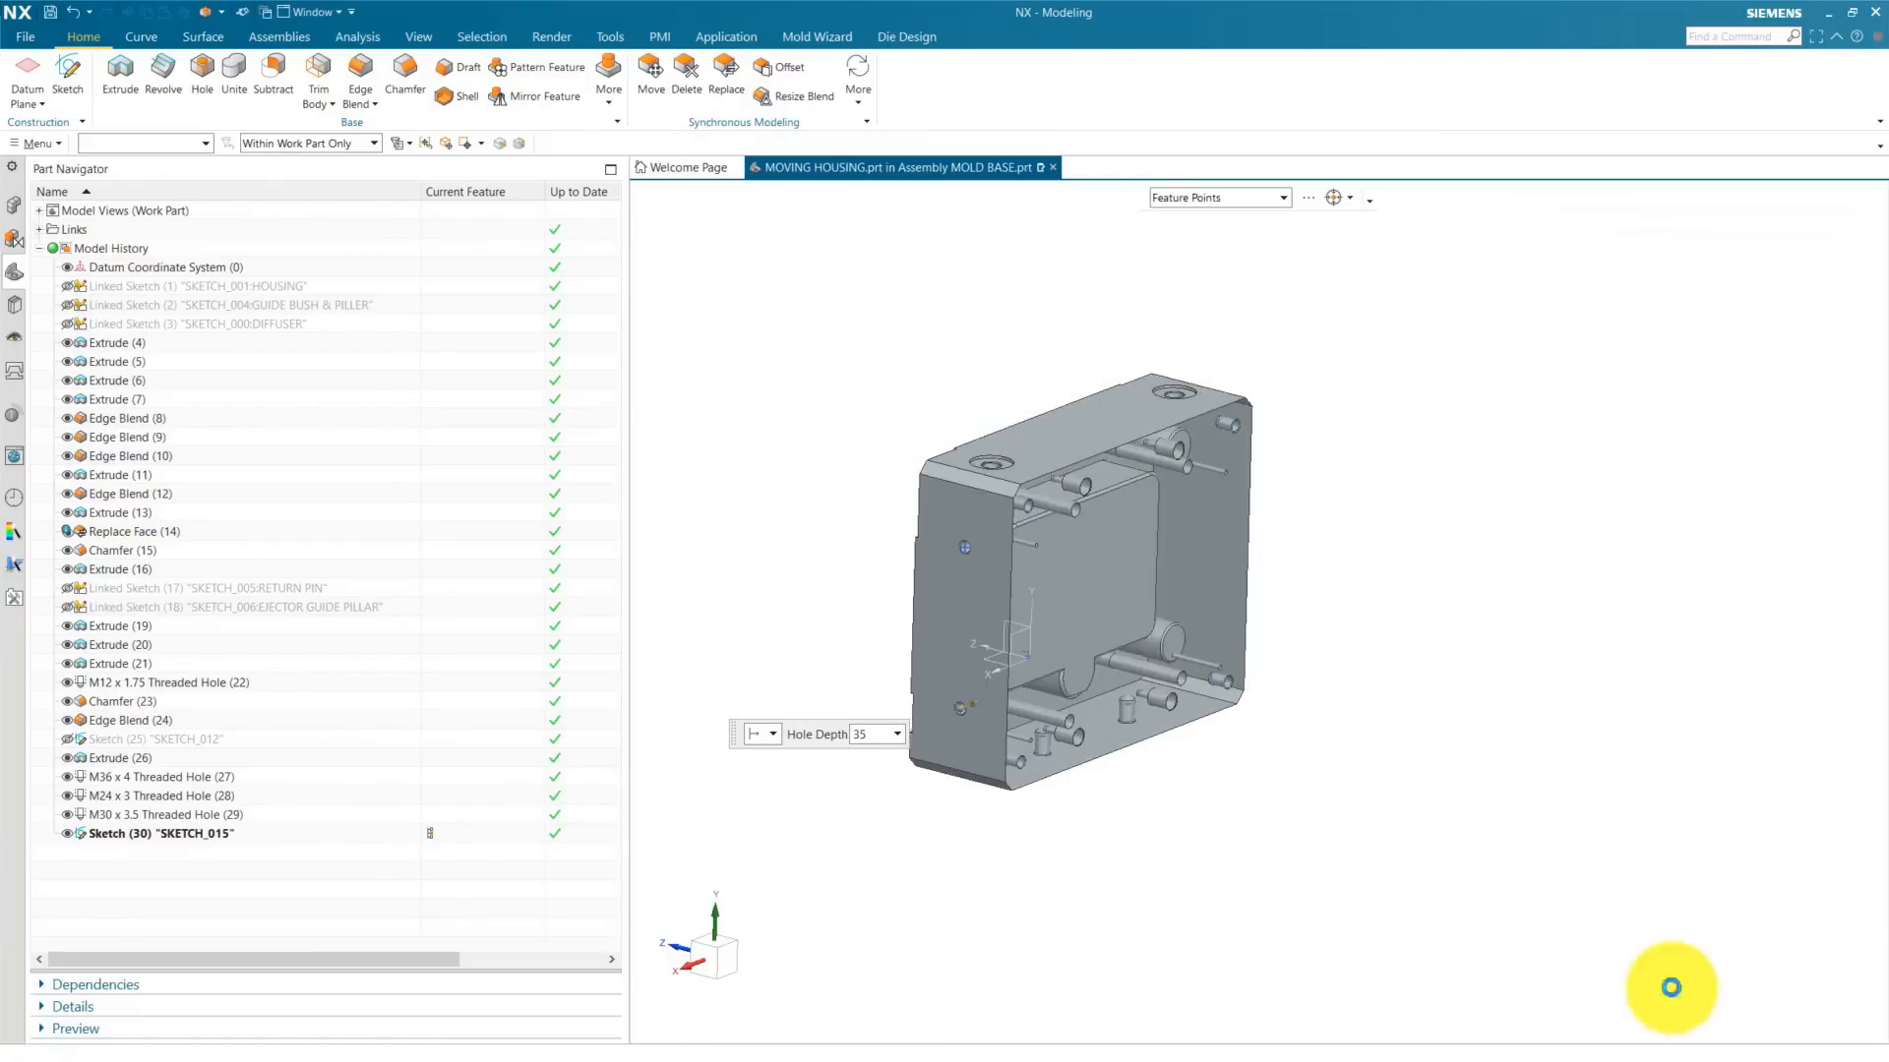
Step: Reopen the position sketch of the new M24 x 3 holes, examine its point dimensions, and close it without edits
left_click(169, 836)
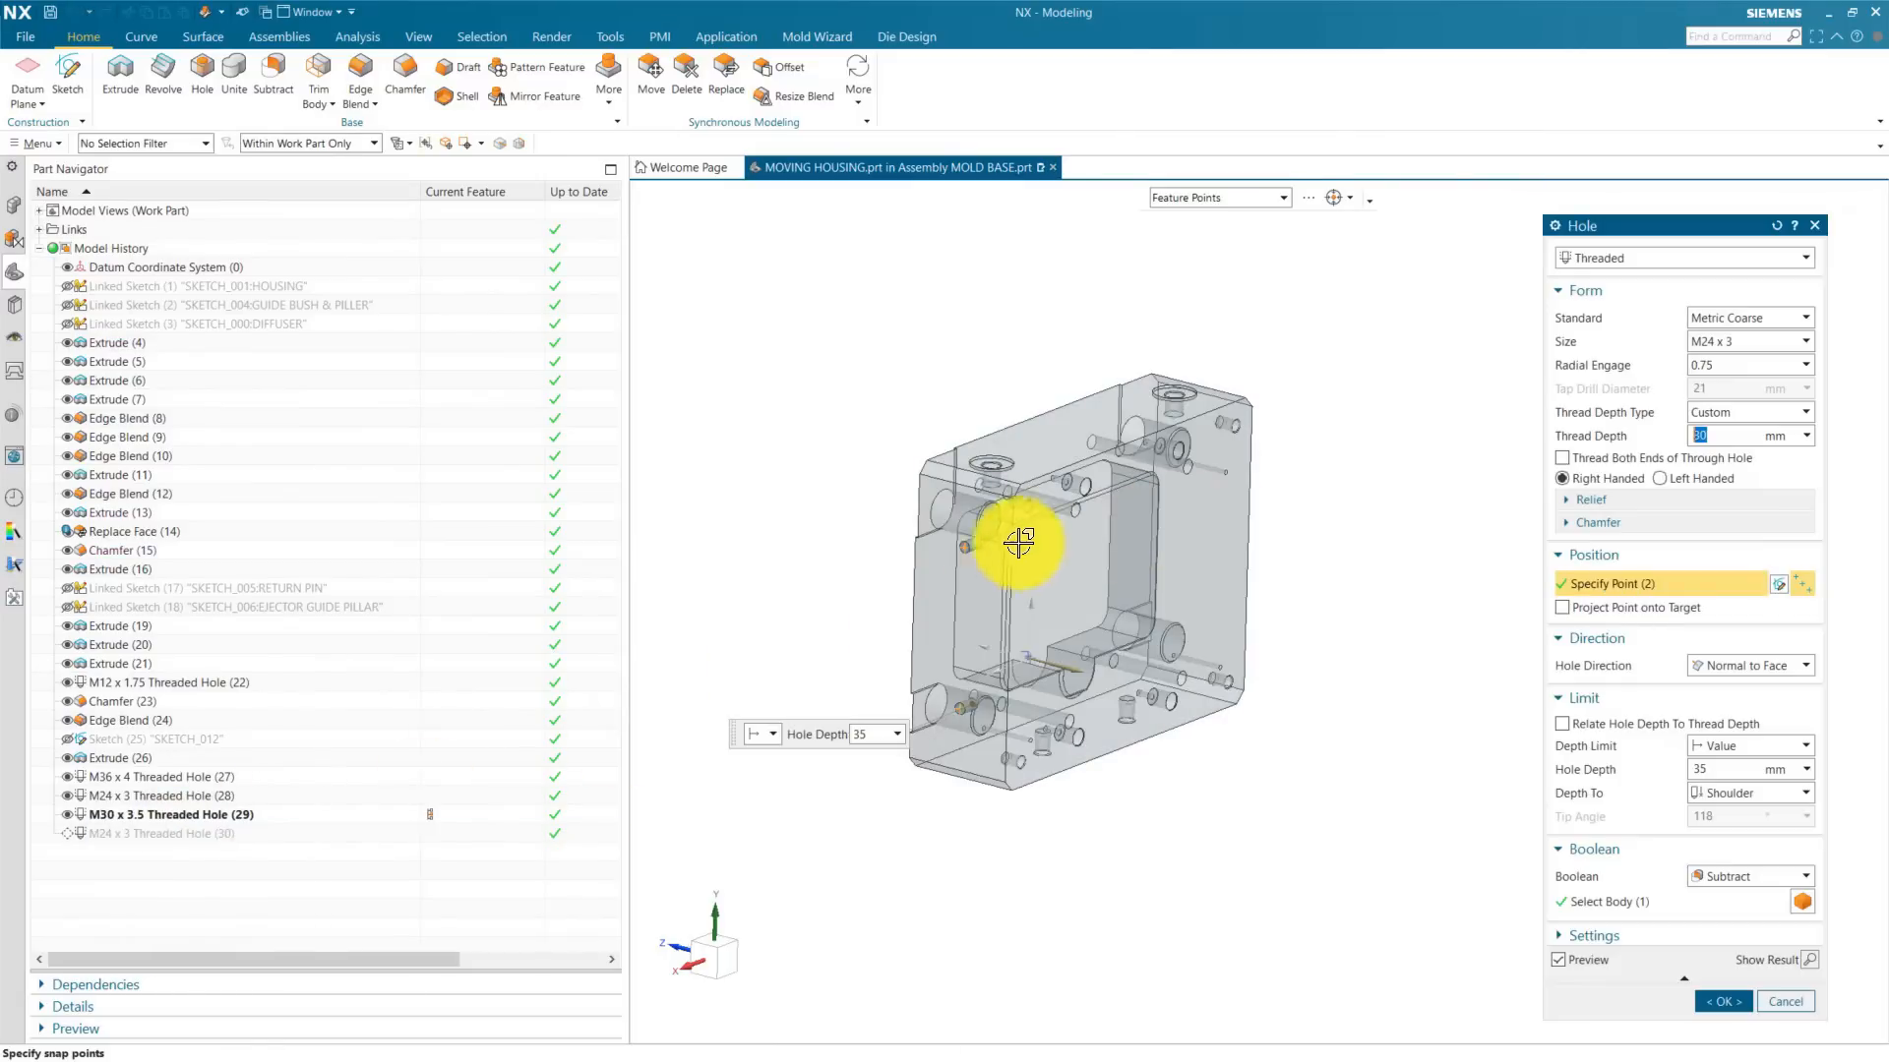
left_click(1778, 586)
scroll(1149, 250, "up", 4)
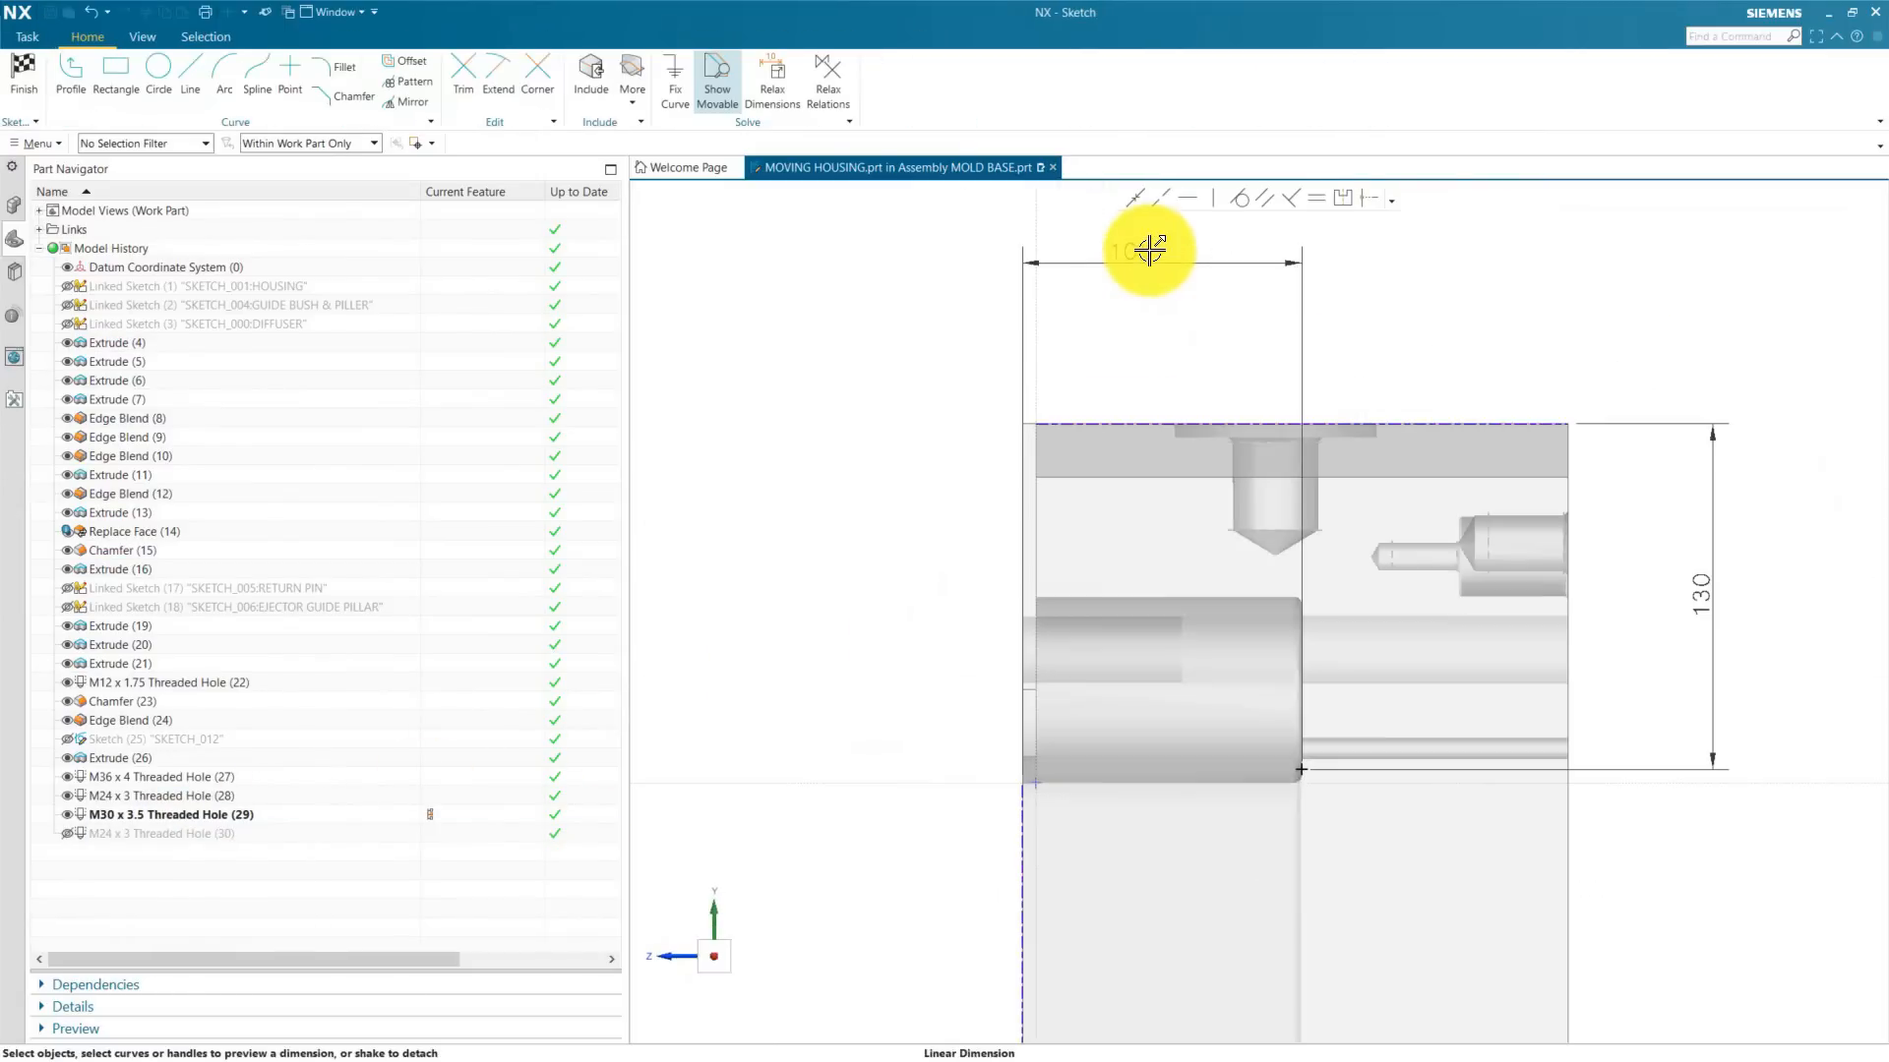
scroll(1139, 257, "down", 4)
scroll(1145, 250, "up", 5)
scroll(1001, 334, "down", 4)
scroll(1331, 482, "up", 4)
scroll(1330, 490, "down", 4)
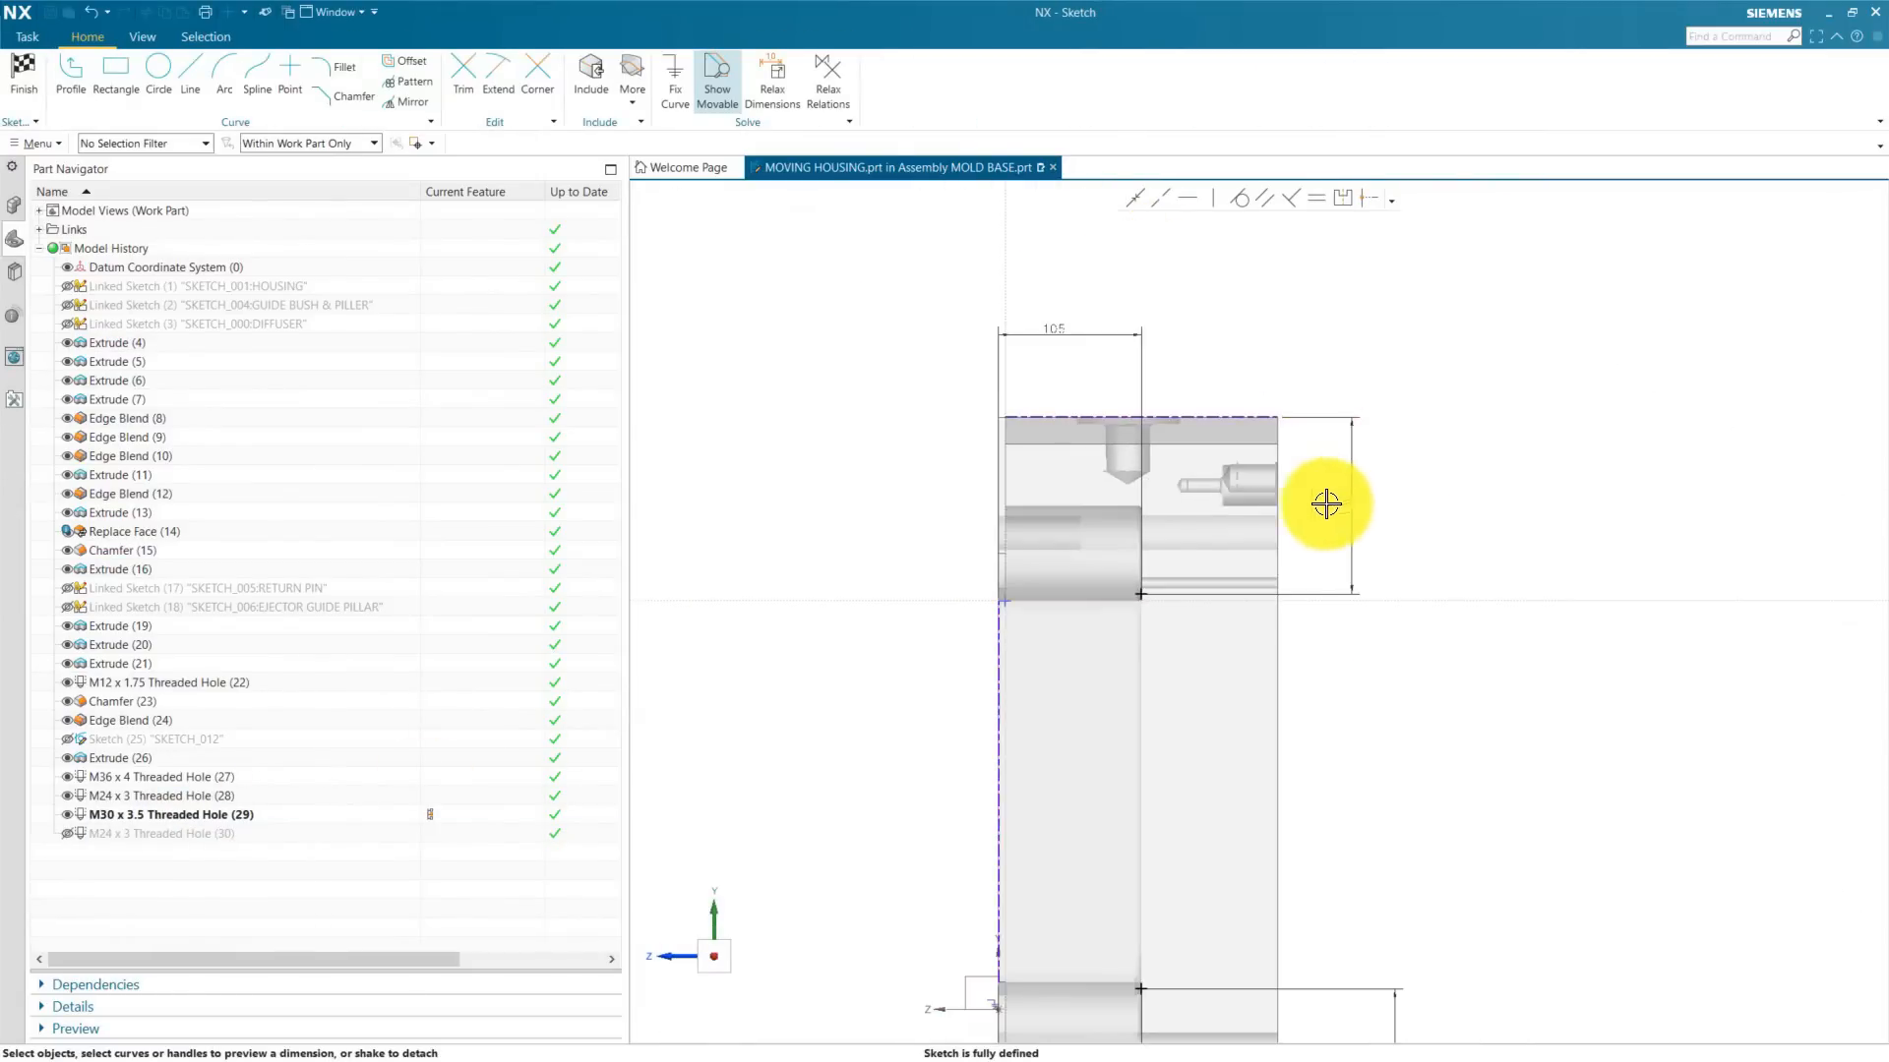
scroll(1416, 486, "down", 3)
middle_click_drag(1417, 487, 1240, 610)
left_click(13, 72)
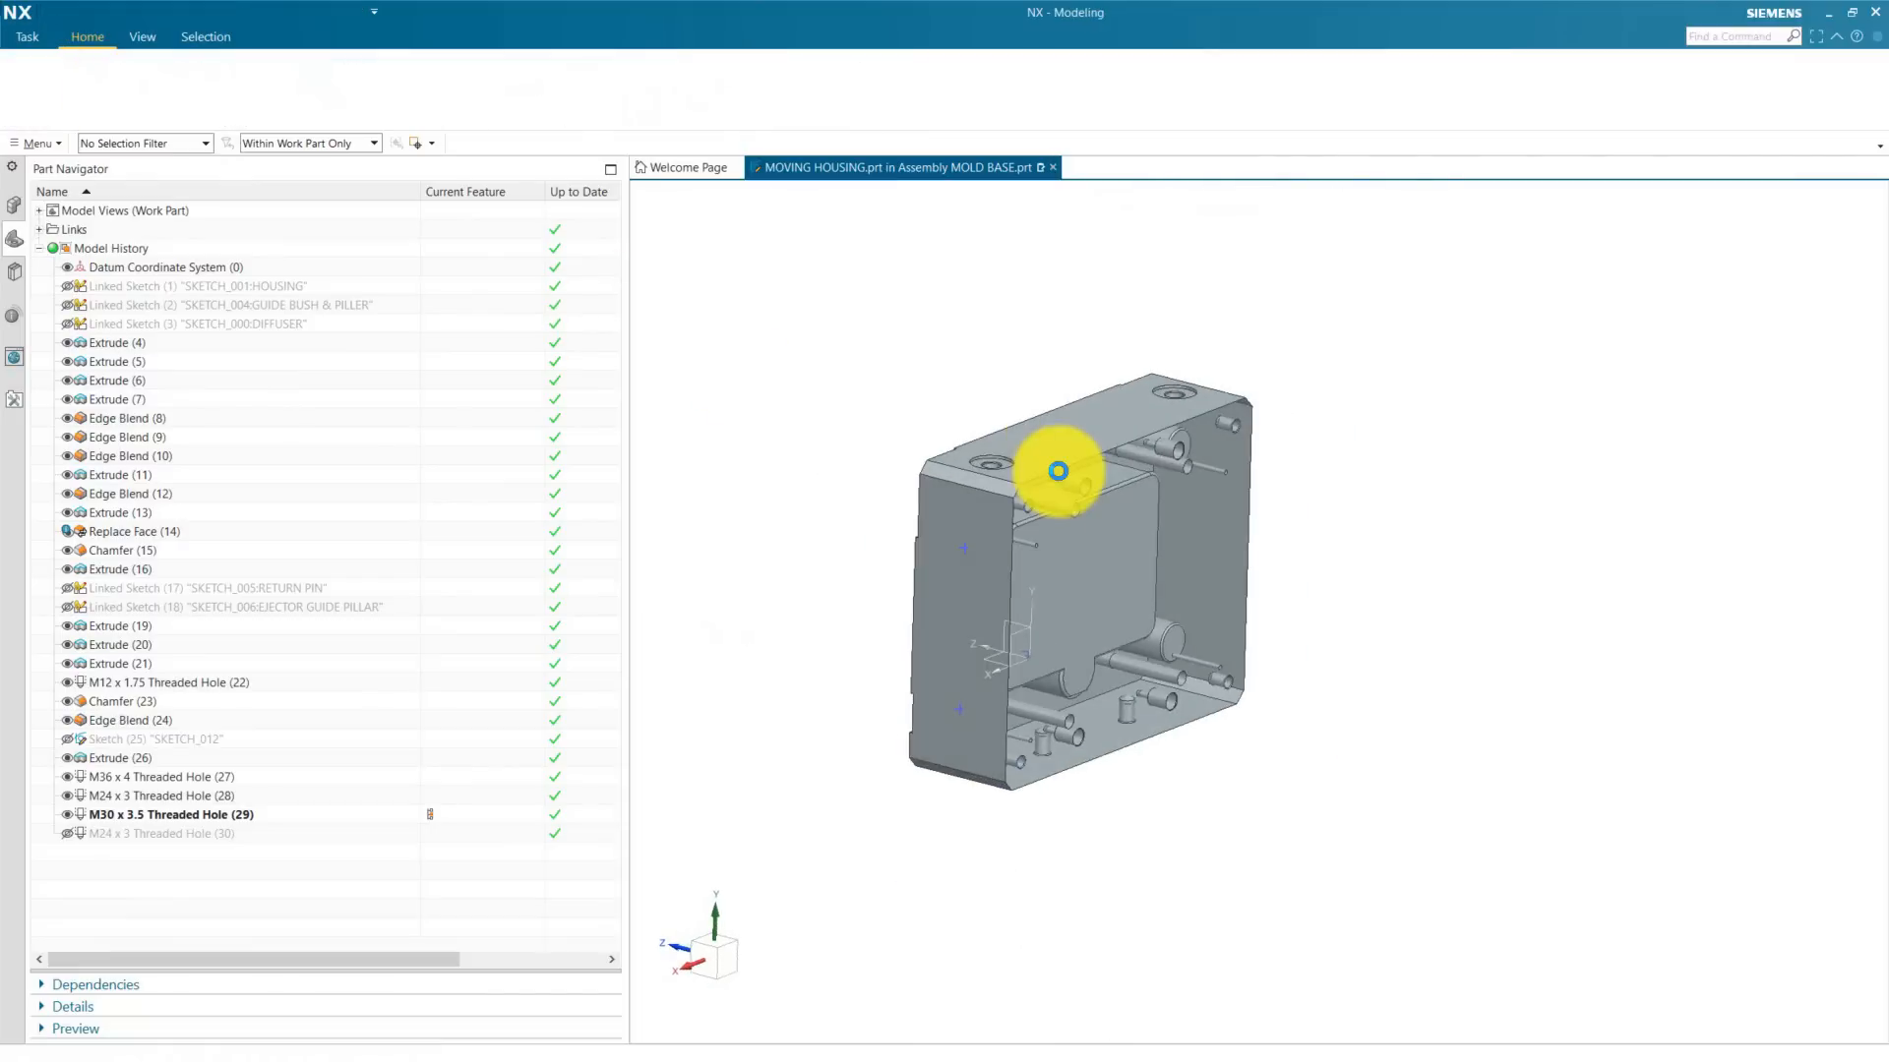
left_click(1713, 1002)
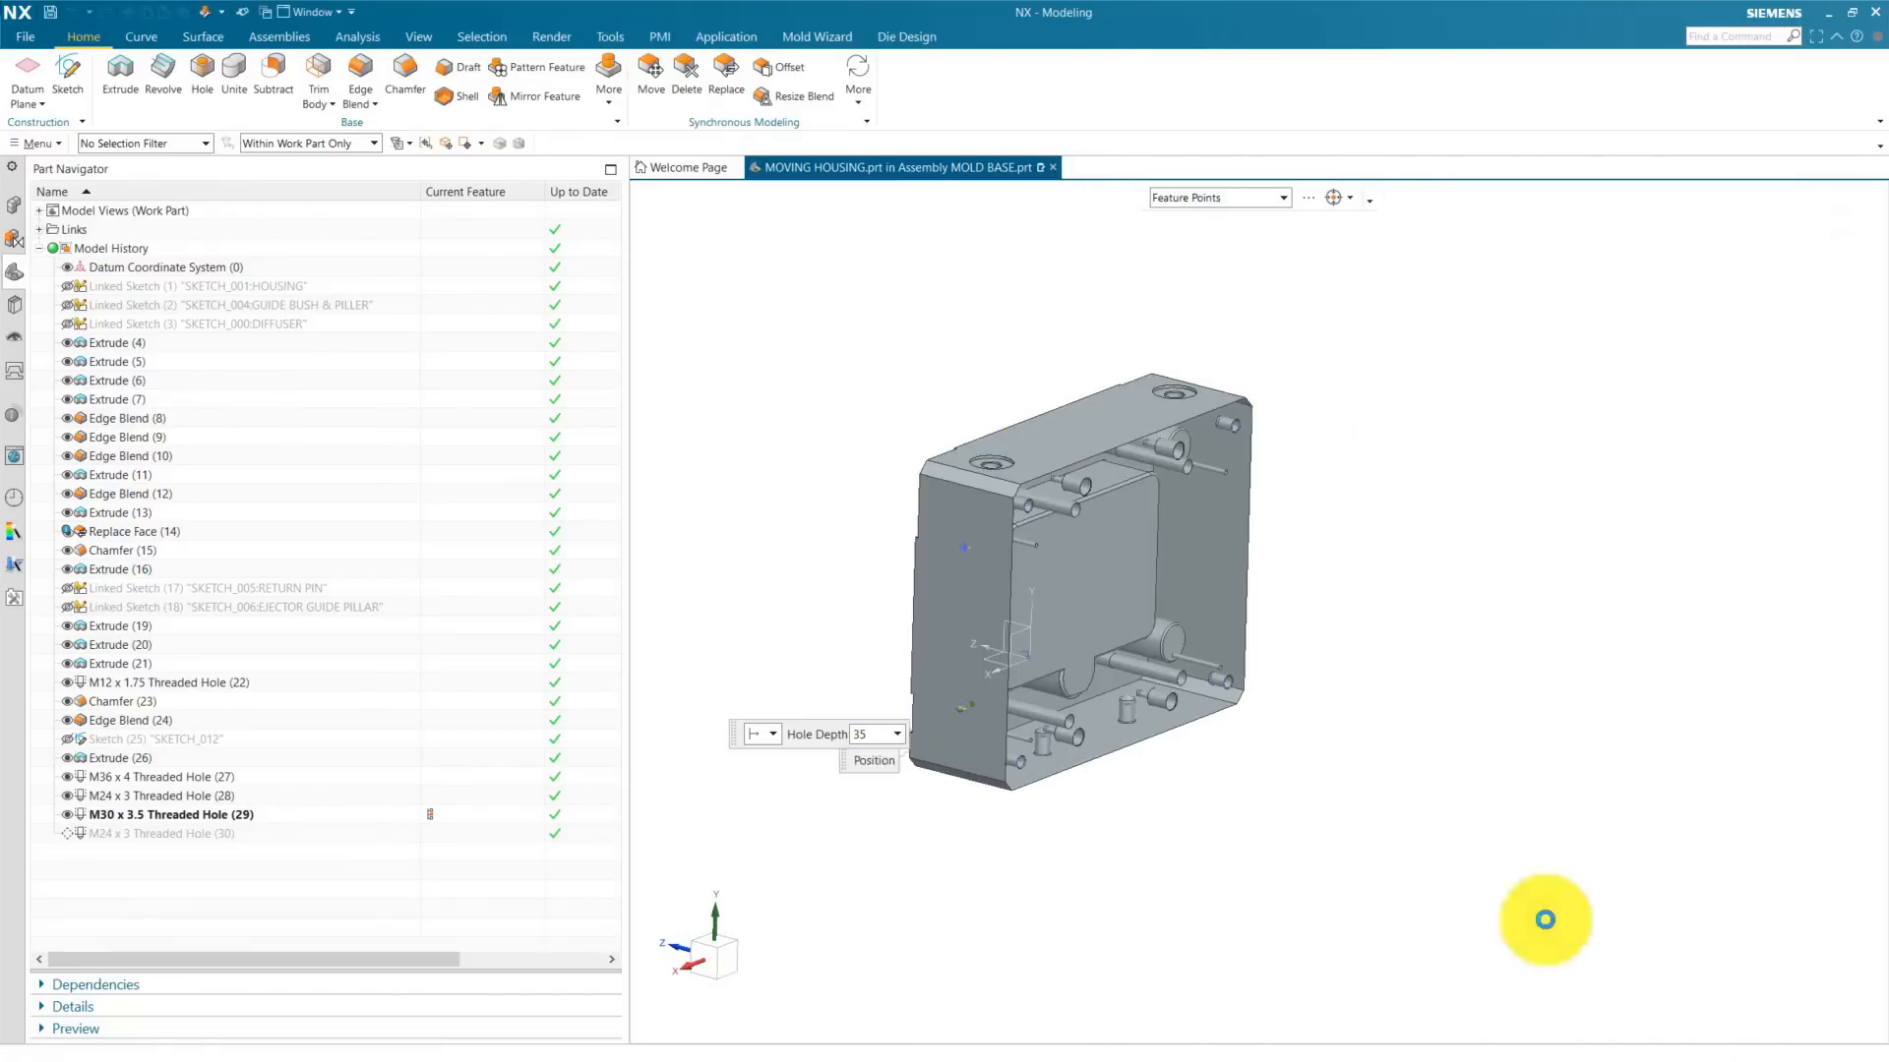
Step: Start another threaded hole on the opposite side face and place an upper and a lower sketch point
middle_click_drag(1373, 793, 1180, 708)
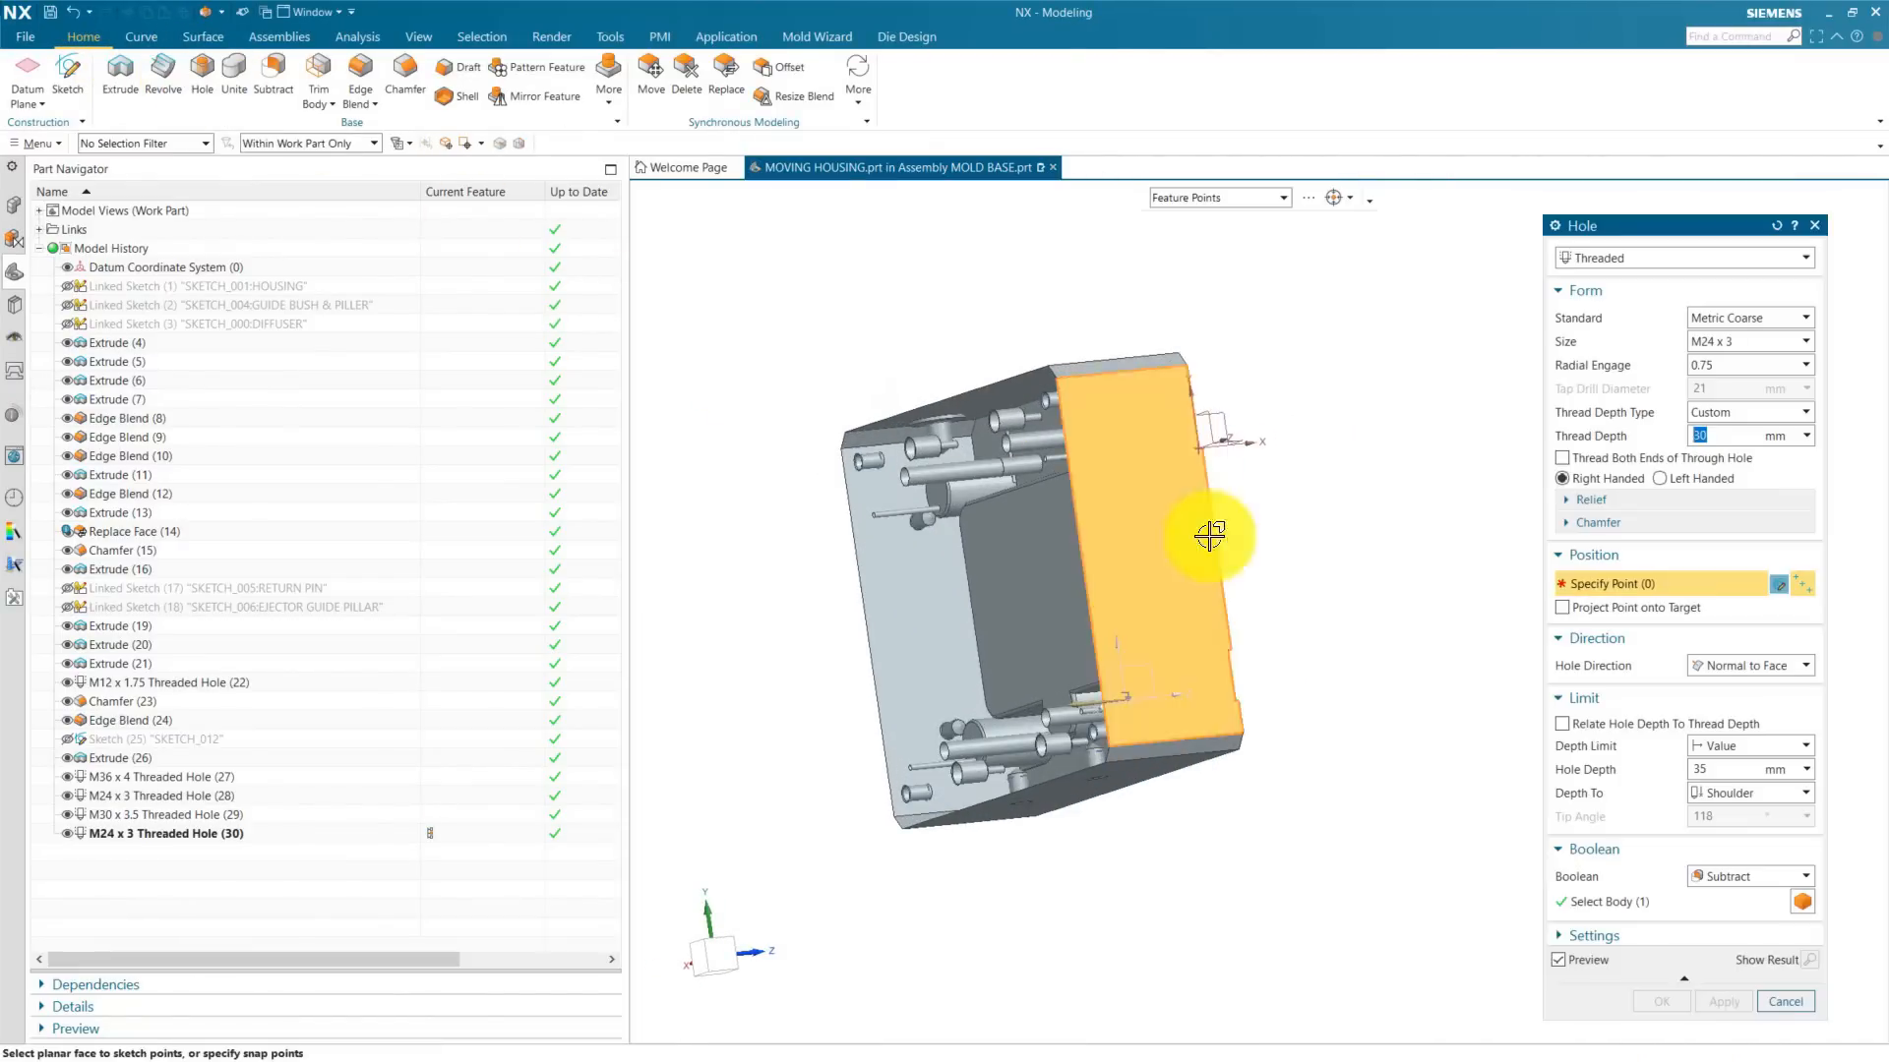
left_click(1311, 510)
scroll(1170, 794, "up", 2)
left_click(1162, 800)
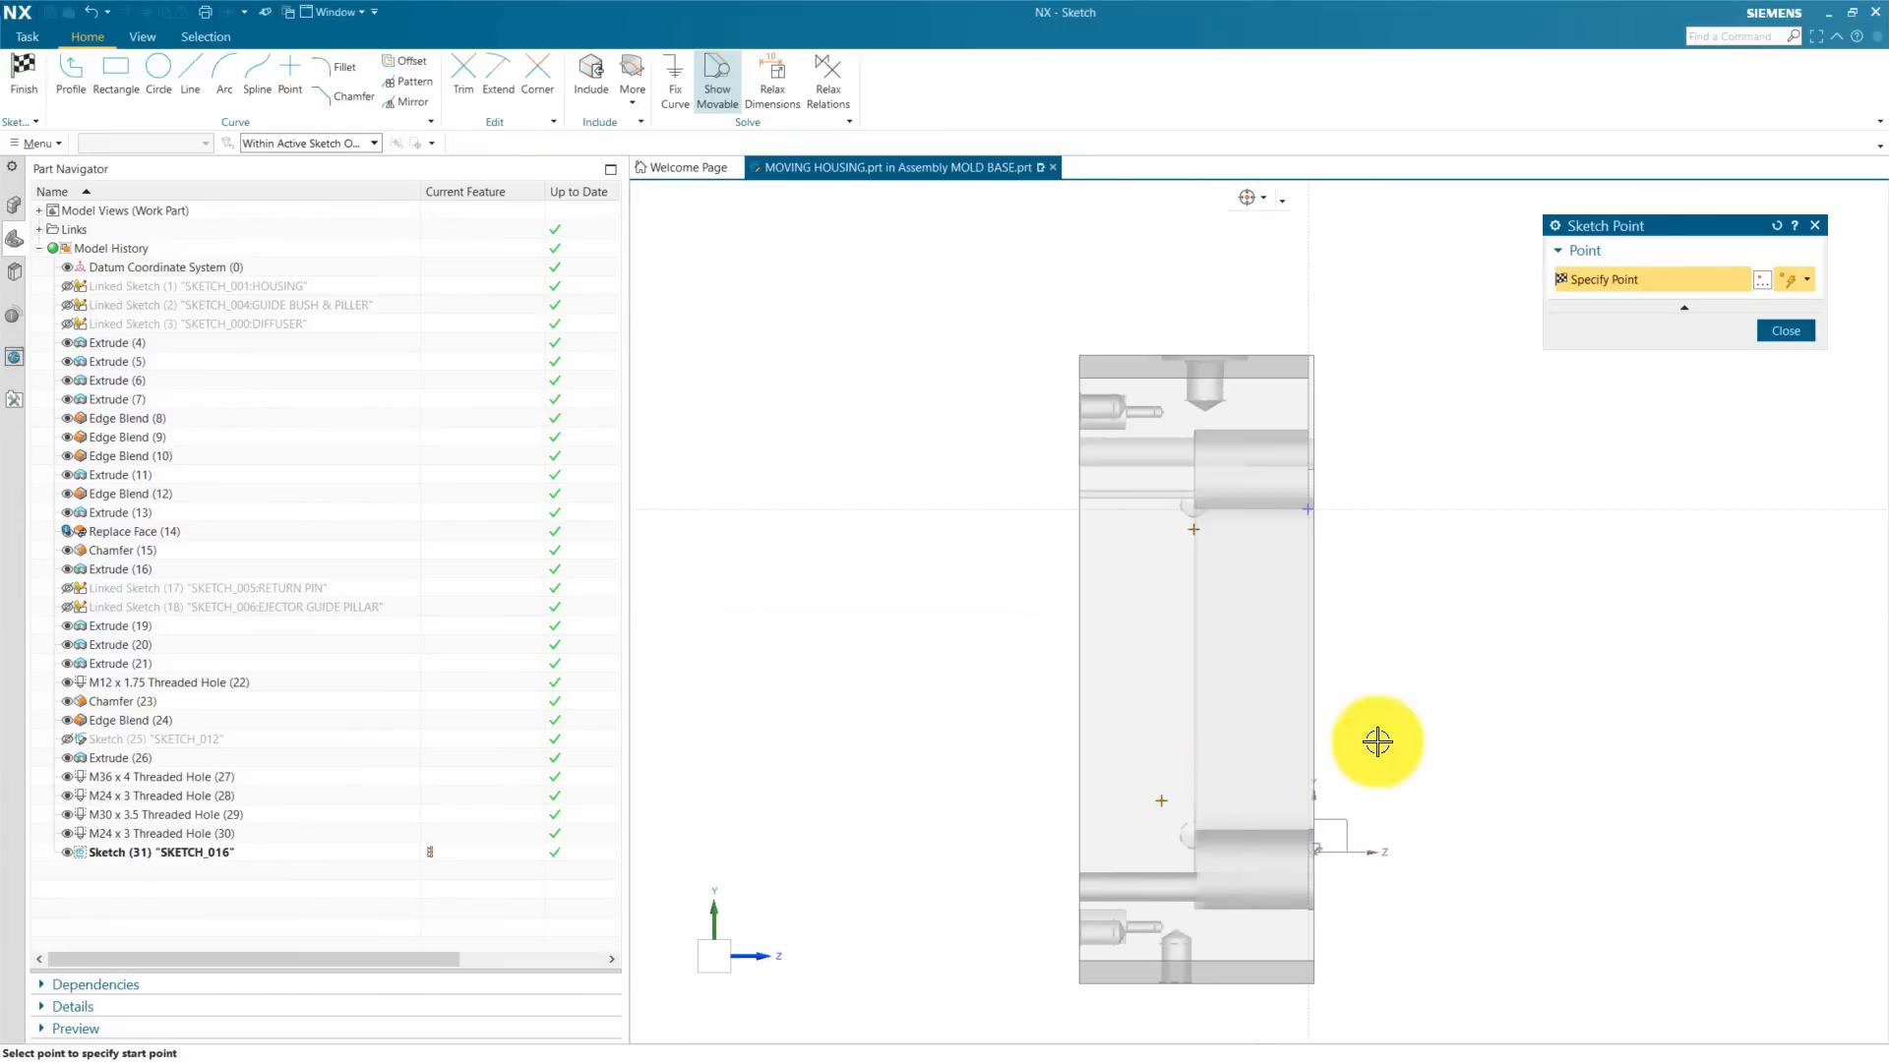
key("Escape")
middle_click_drag(1248, 518, 1223, 521, "shift")
scroll(1222, 523, "up", 3)
left_click_drag(1383, 477, 1312, 542)
scroll(1067, 512, "down", 3)
key("Escape")
scroll(1067, 566, "up", 3)
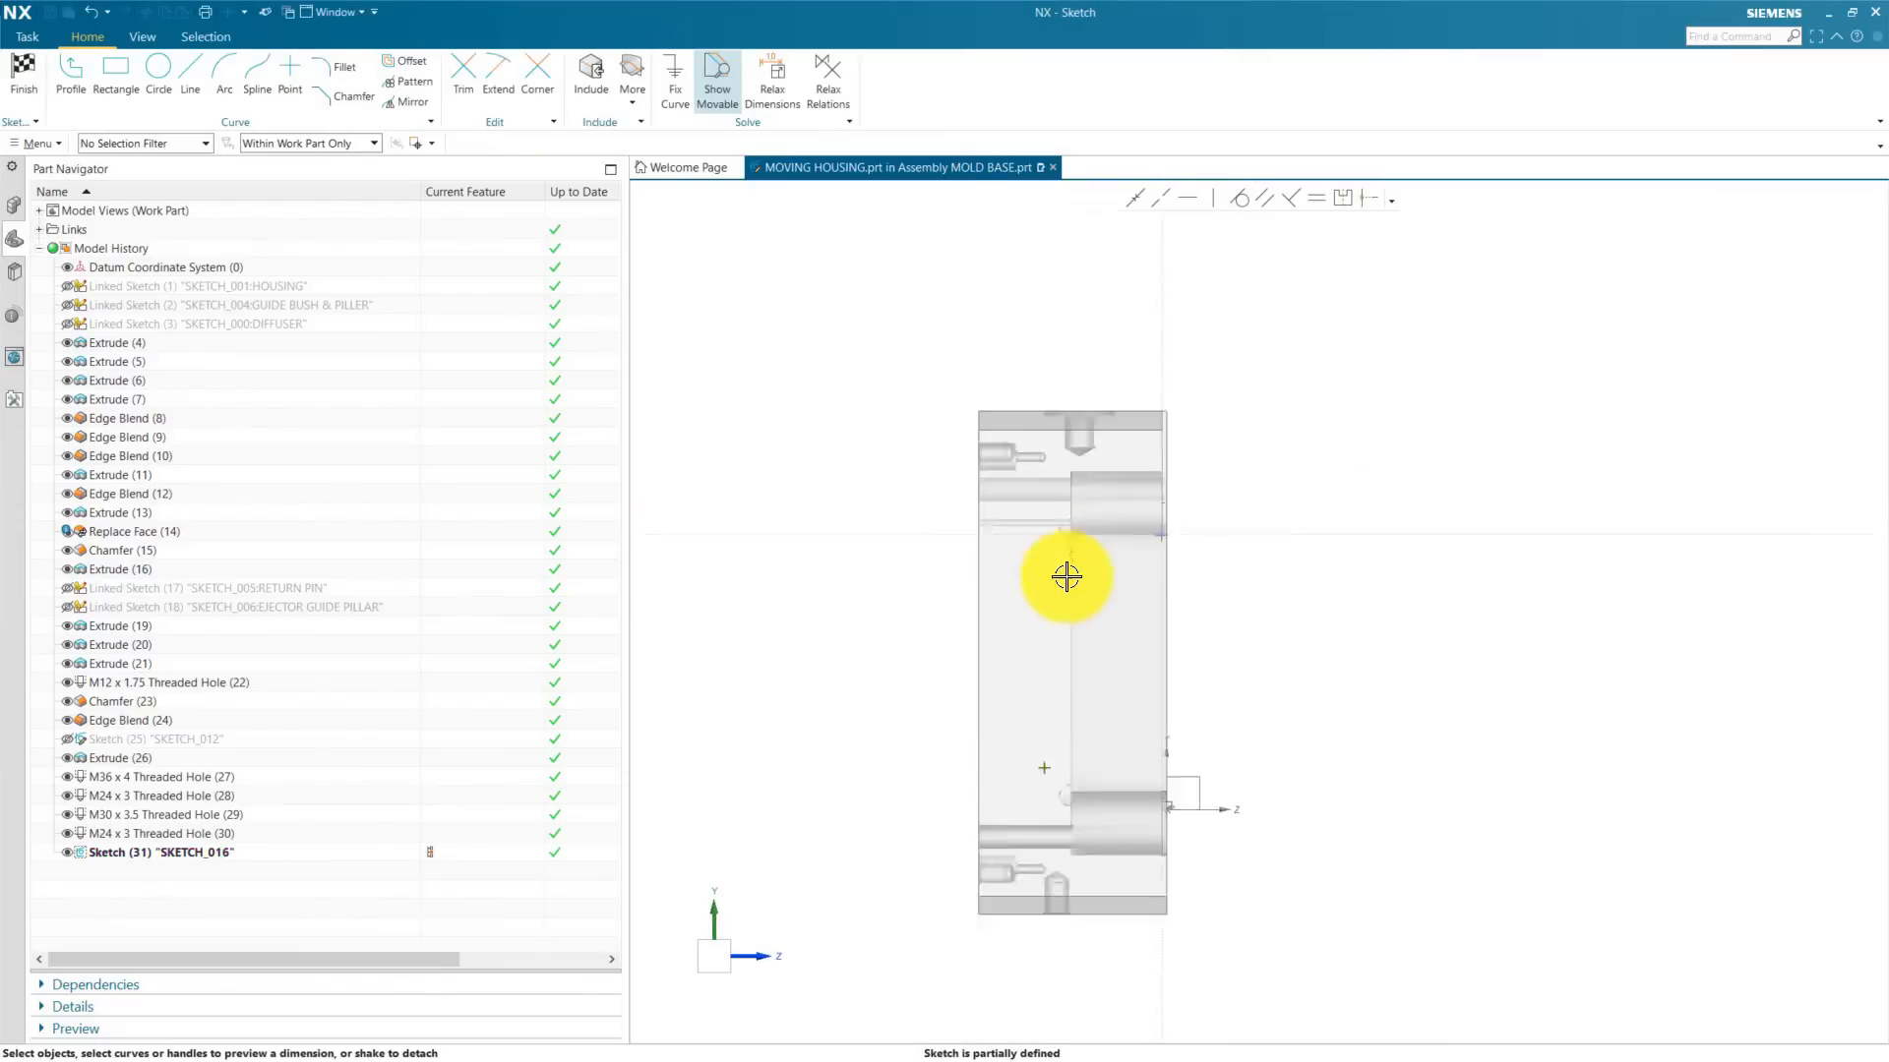
scroll(1080, 558, "down", 2)
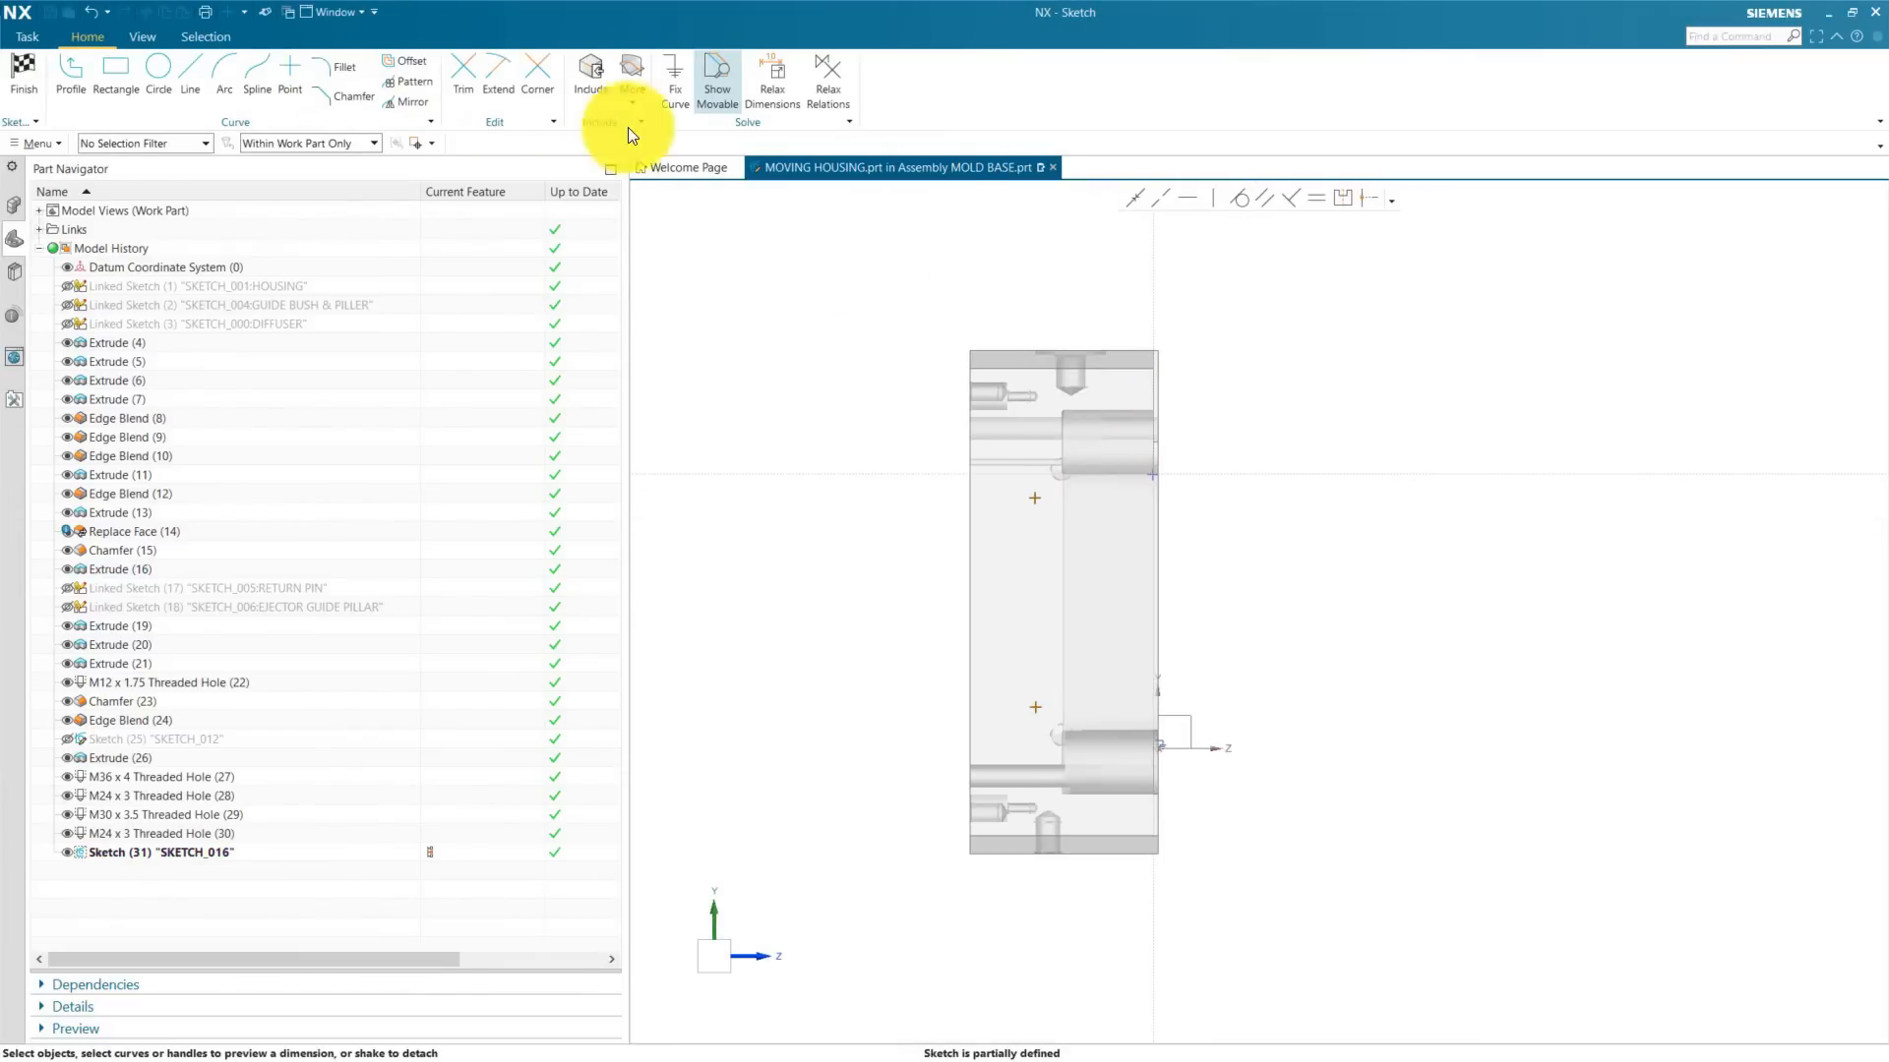
Step: Dimension the upper point 105 mm from the face's right vertical edge and move the dimension above the plate
left_click(1157, 548)
left_click(960, 499)
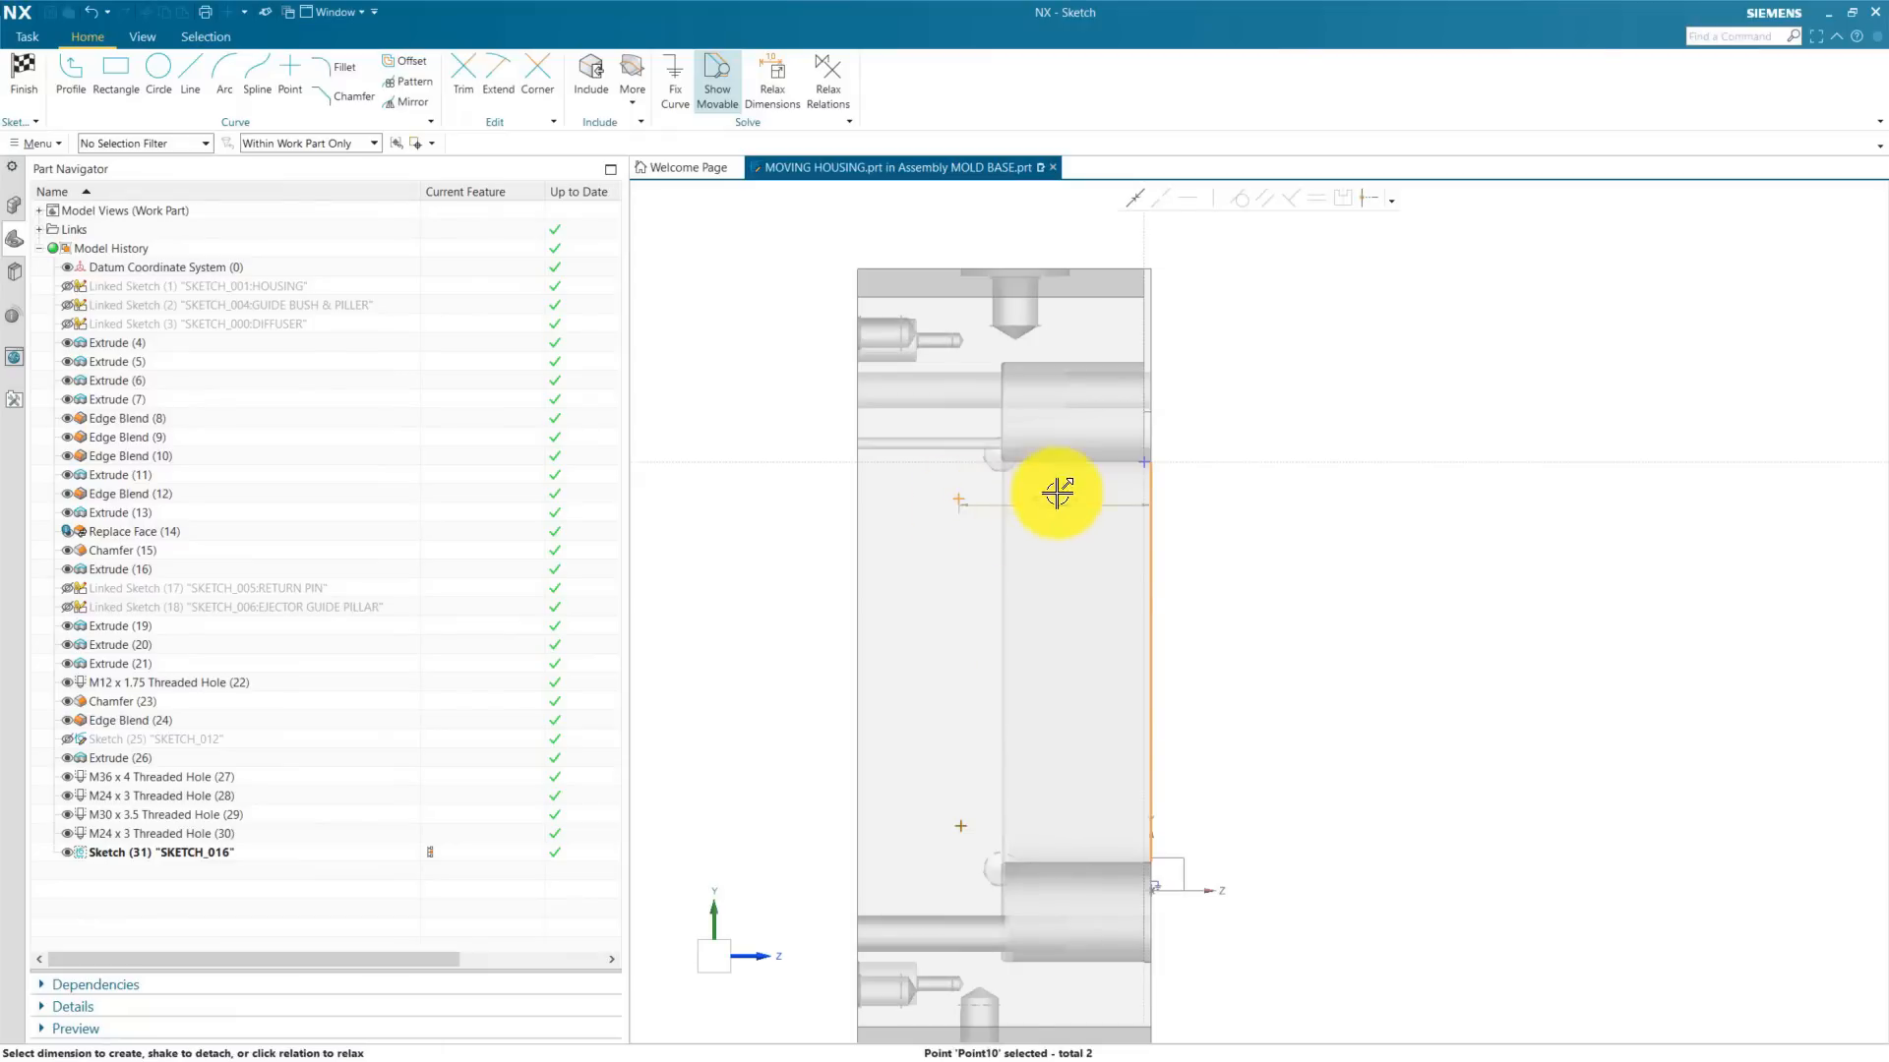
left_click(1053, 499)
key("Return")
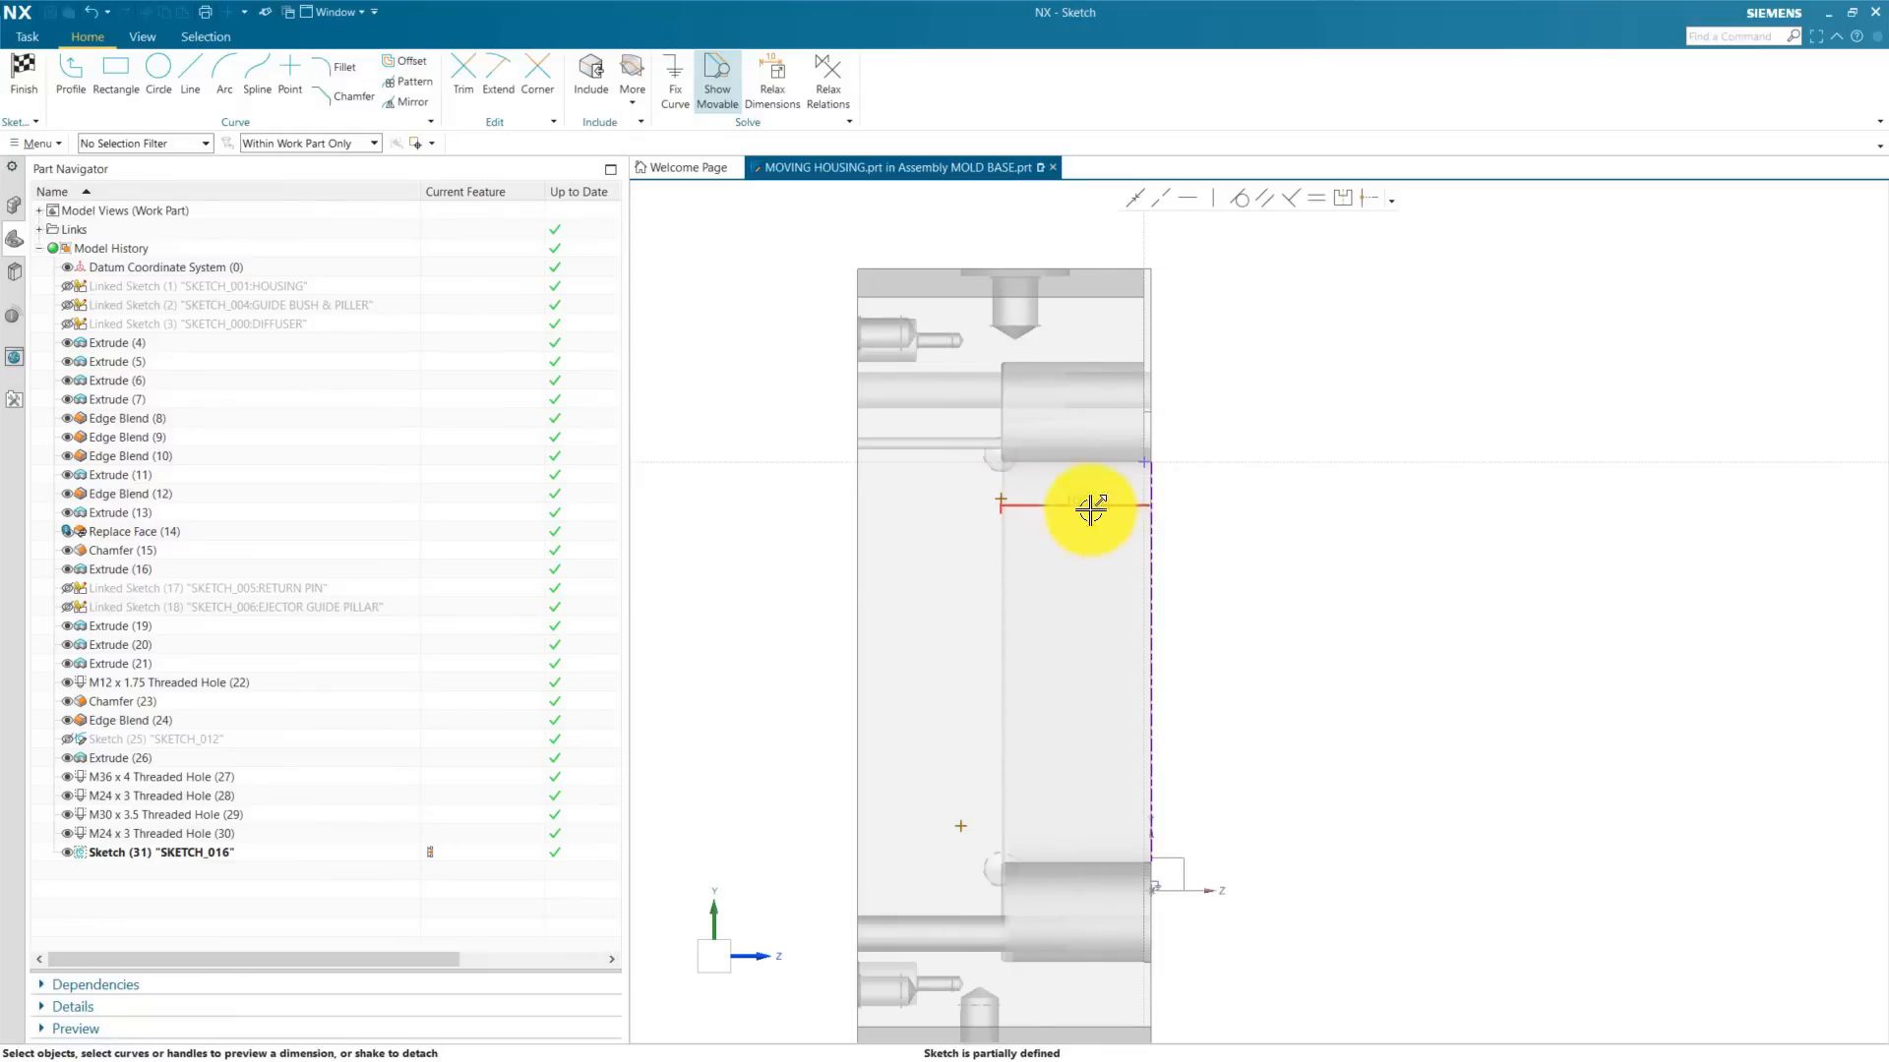
scroll(1070, 341, "down", 2)
scroll(894, 476, "up", 2)
scroll(1103, 634, "up", 2)
Step: Dimension the upper point on the opposite side face 130 mm from the plate's top edge
left_click(1097, 655)
scroll(1193, 651, "down", 3)
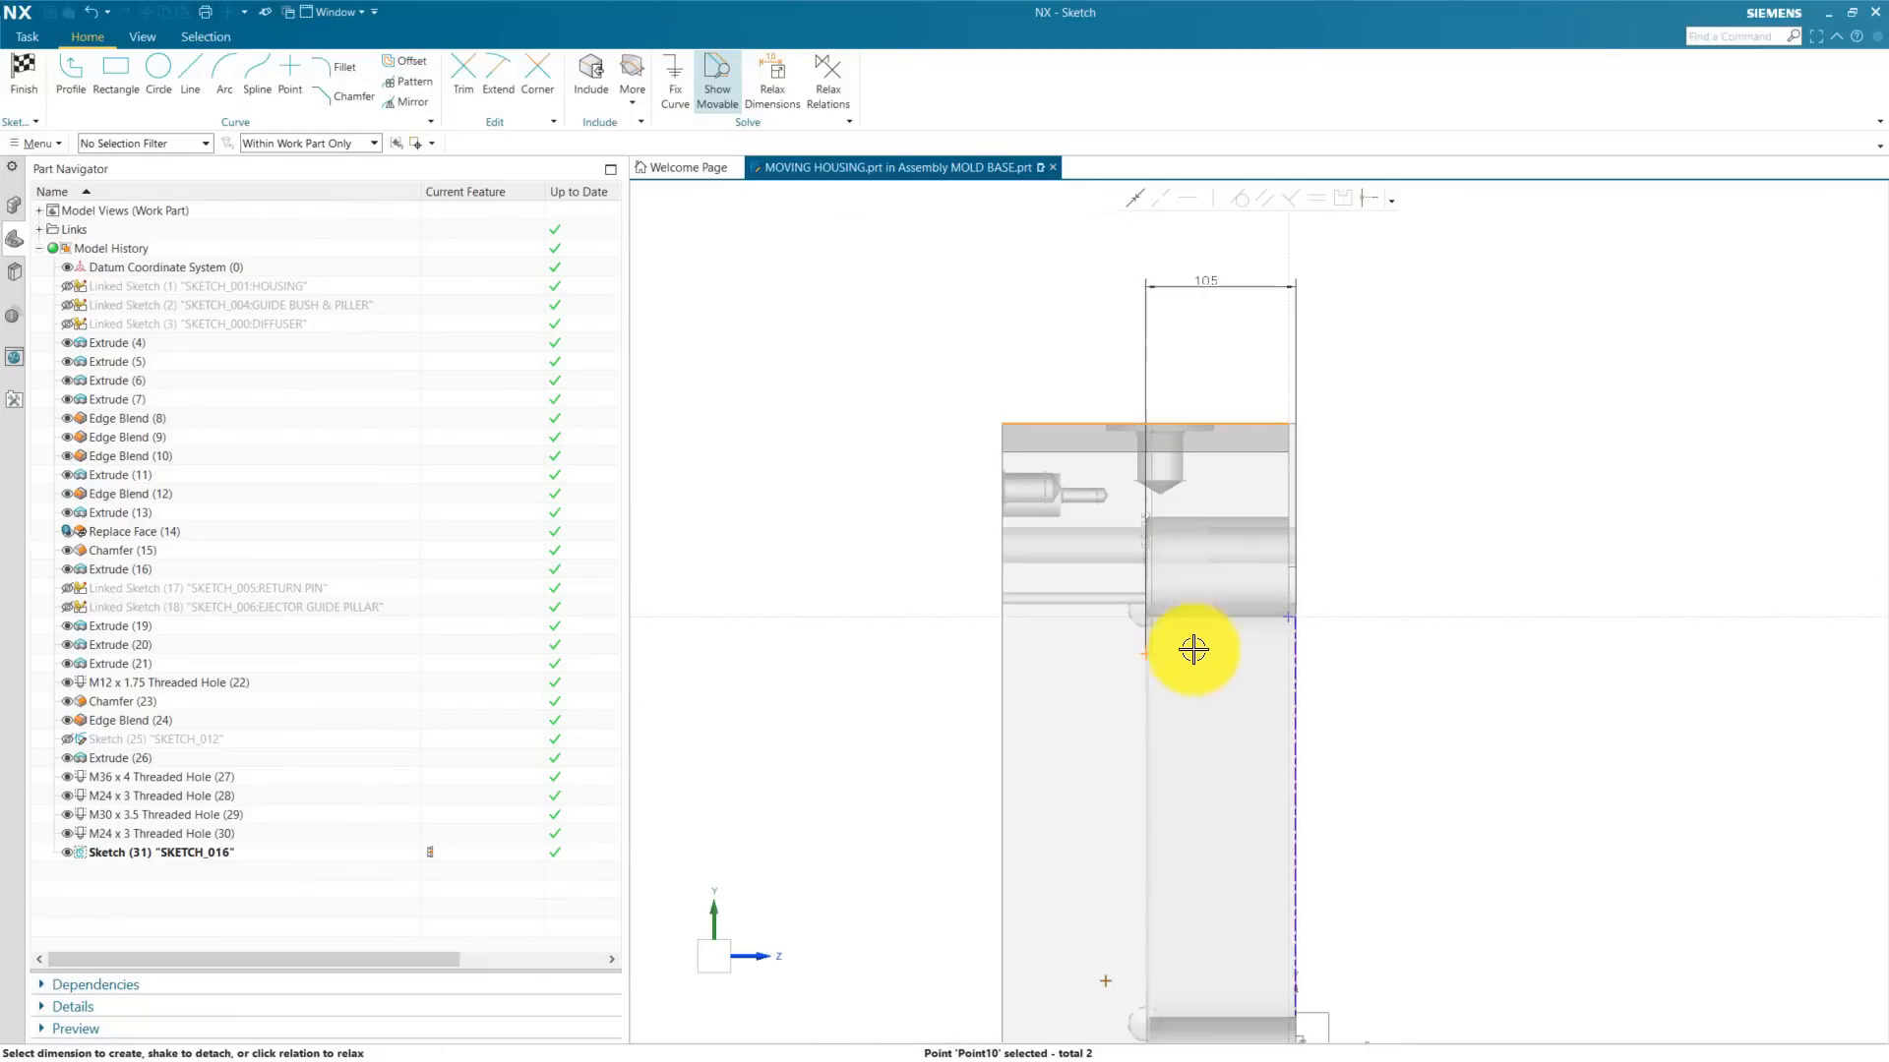
left_click(927, 613)
type("130")
key("Return")
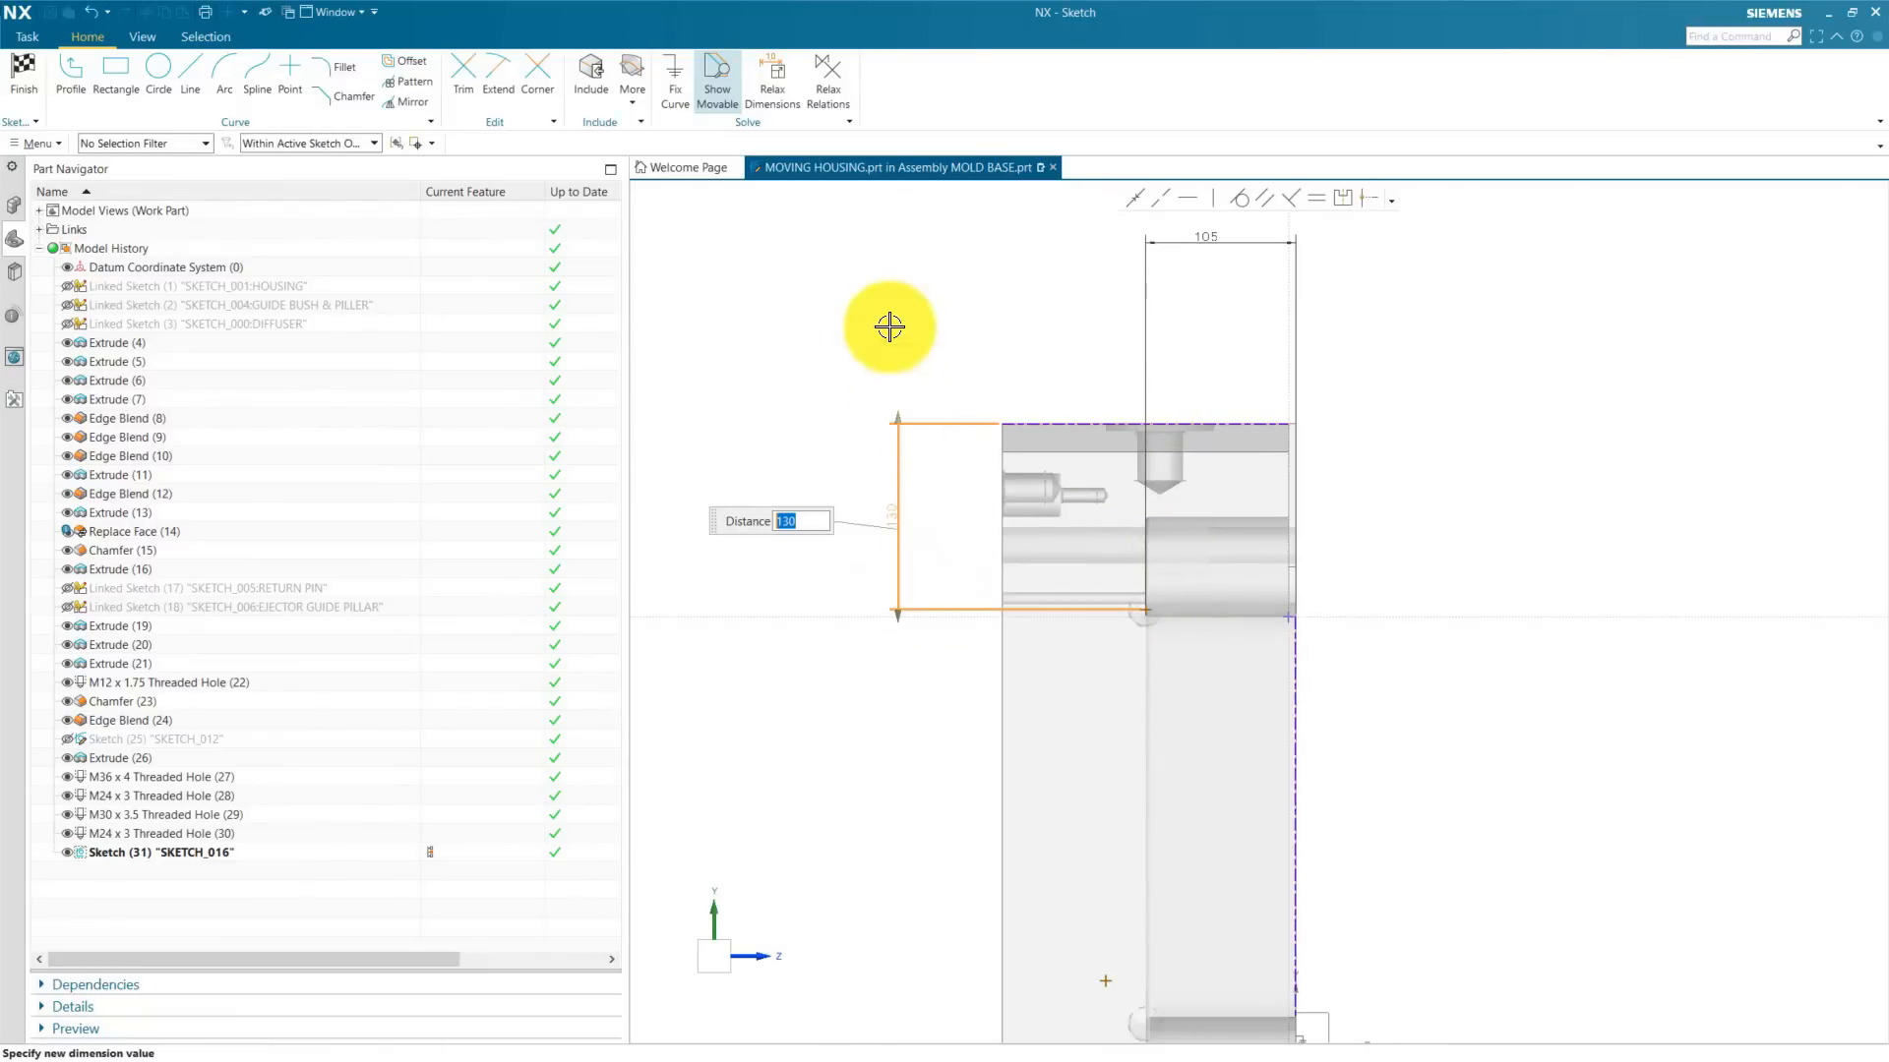
Step: Dimension the lower point on the opposite side face 130 mm from the plate's bottom edge
left_click(889, 326)
scroll(1082, 331, "down", 2)
scroll(1106, 912, "up", 1)
left_click(1119, 889)
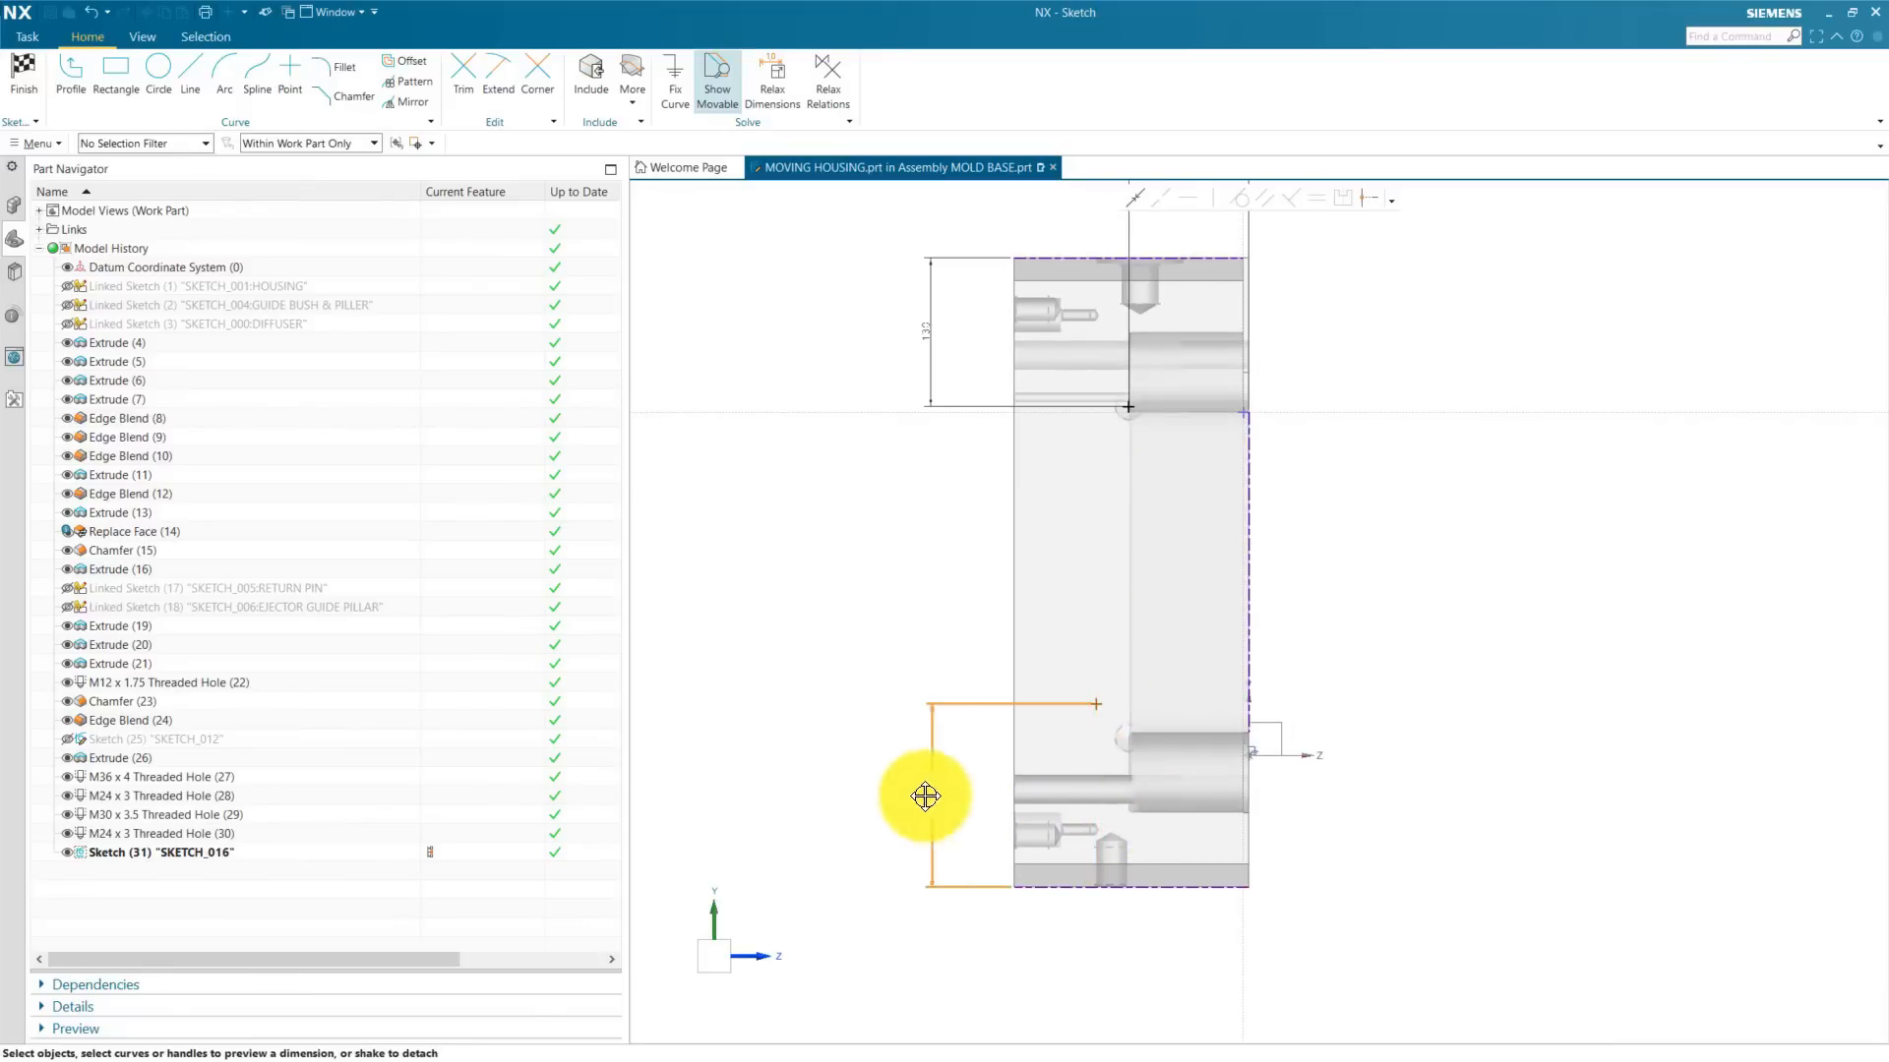
left_click(927, 794)
type("130")
key("Return")
Step: Dimension the lower point from the face's right vertical edge, finish the sketch, and create the two M24 x 3 threaded holes
scroll(1097, 733, "up", 1)
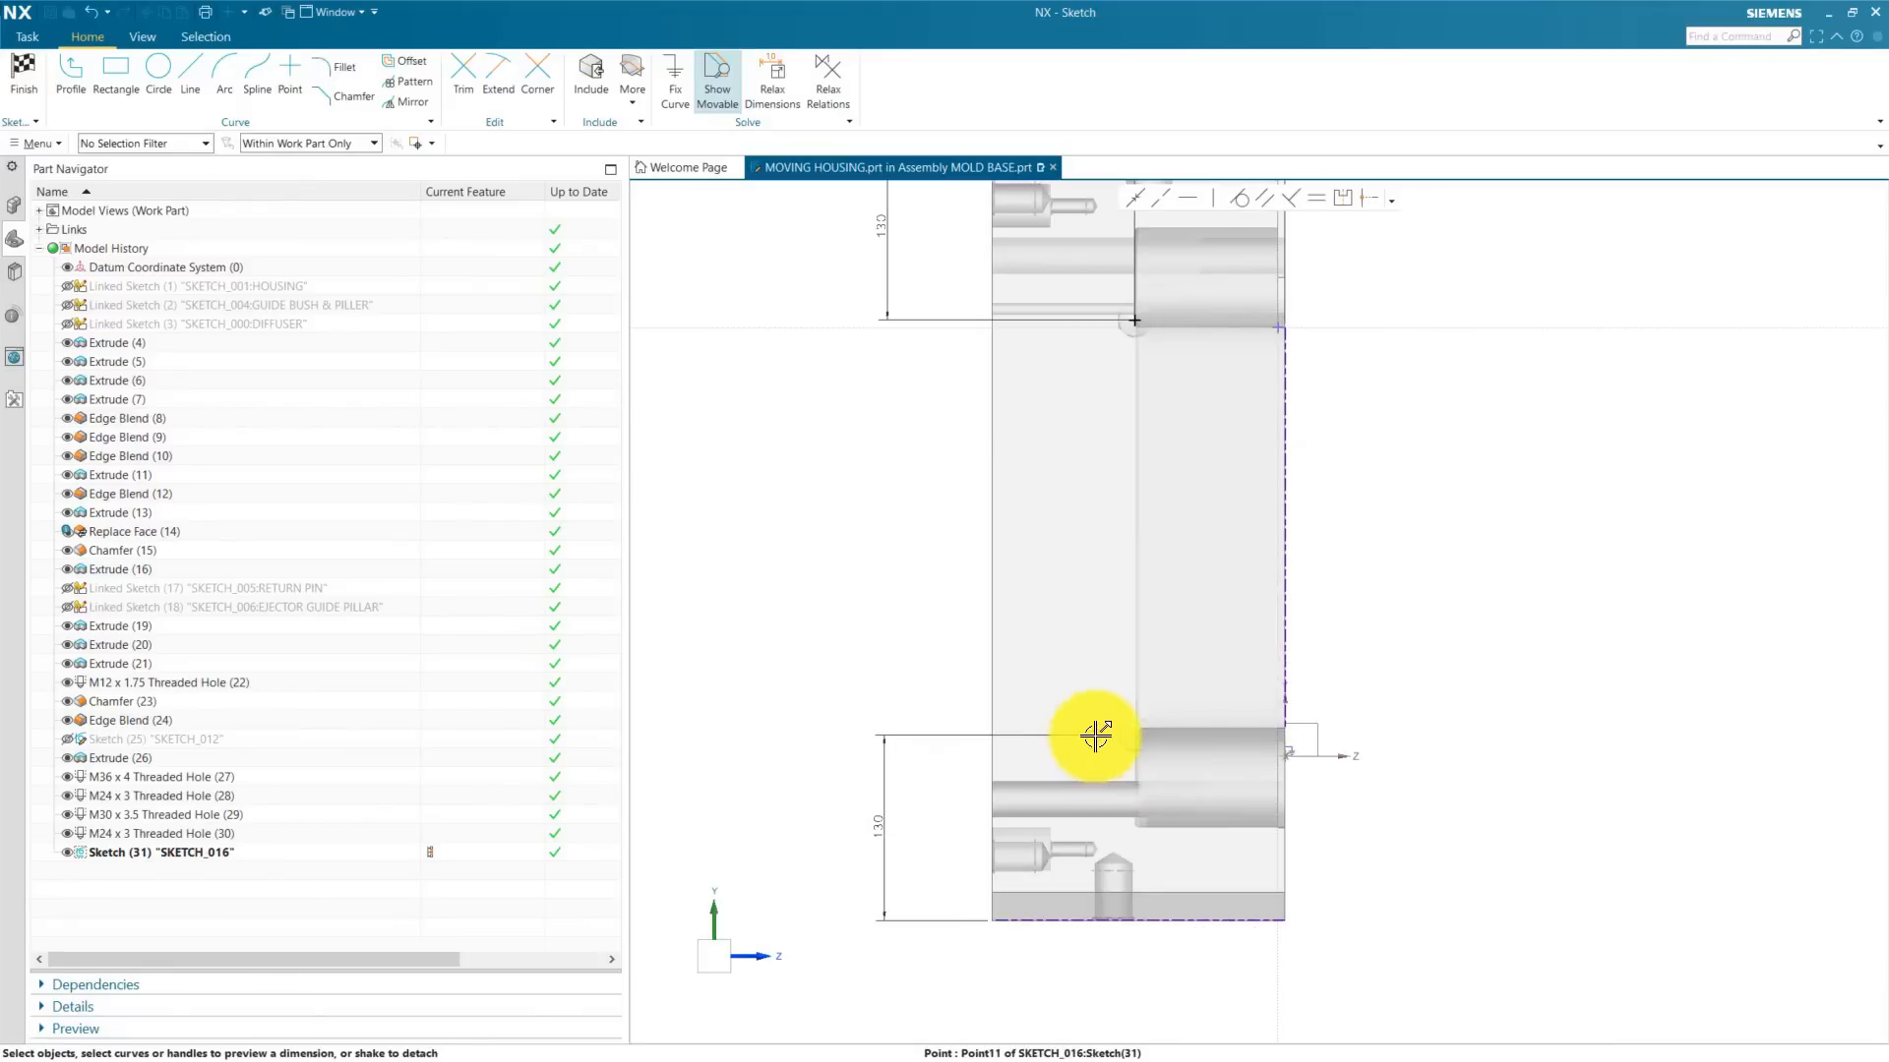
left_click(1192, 977)
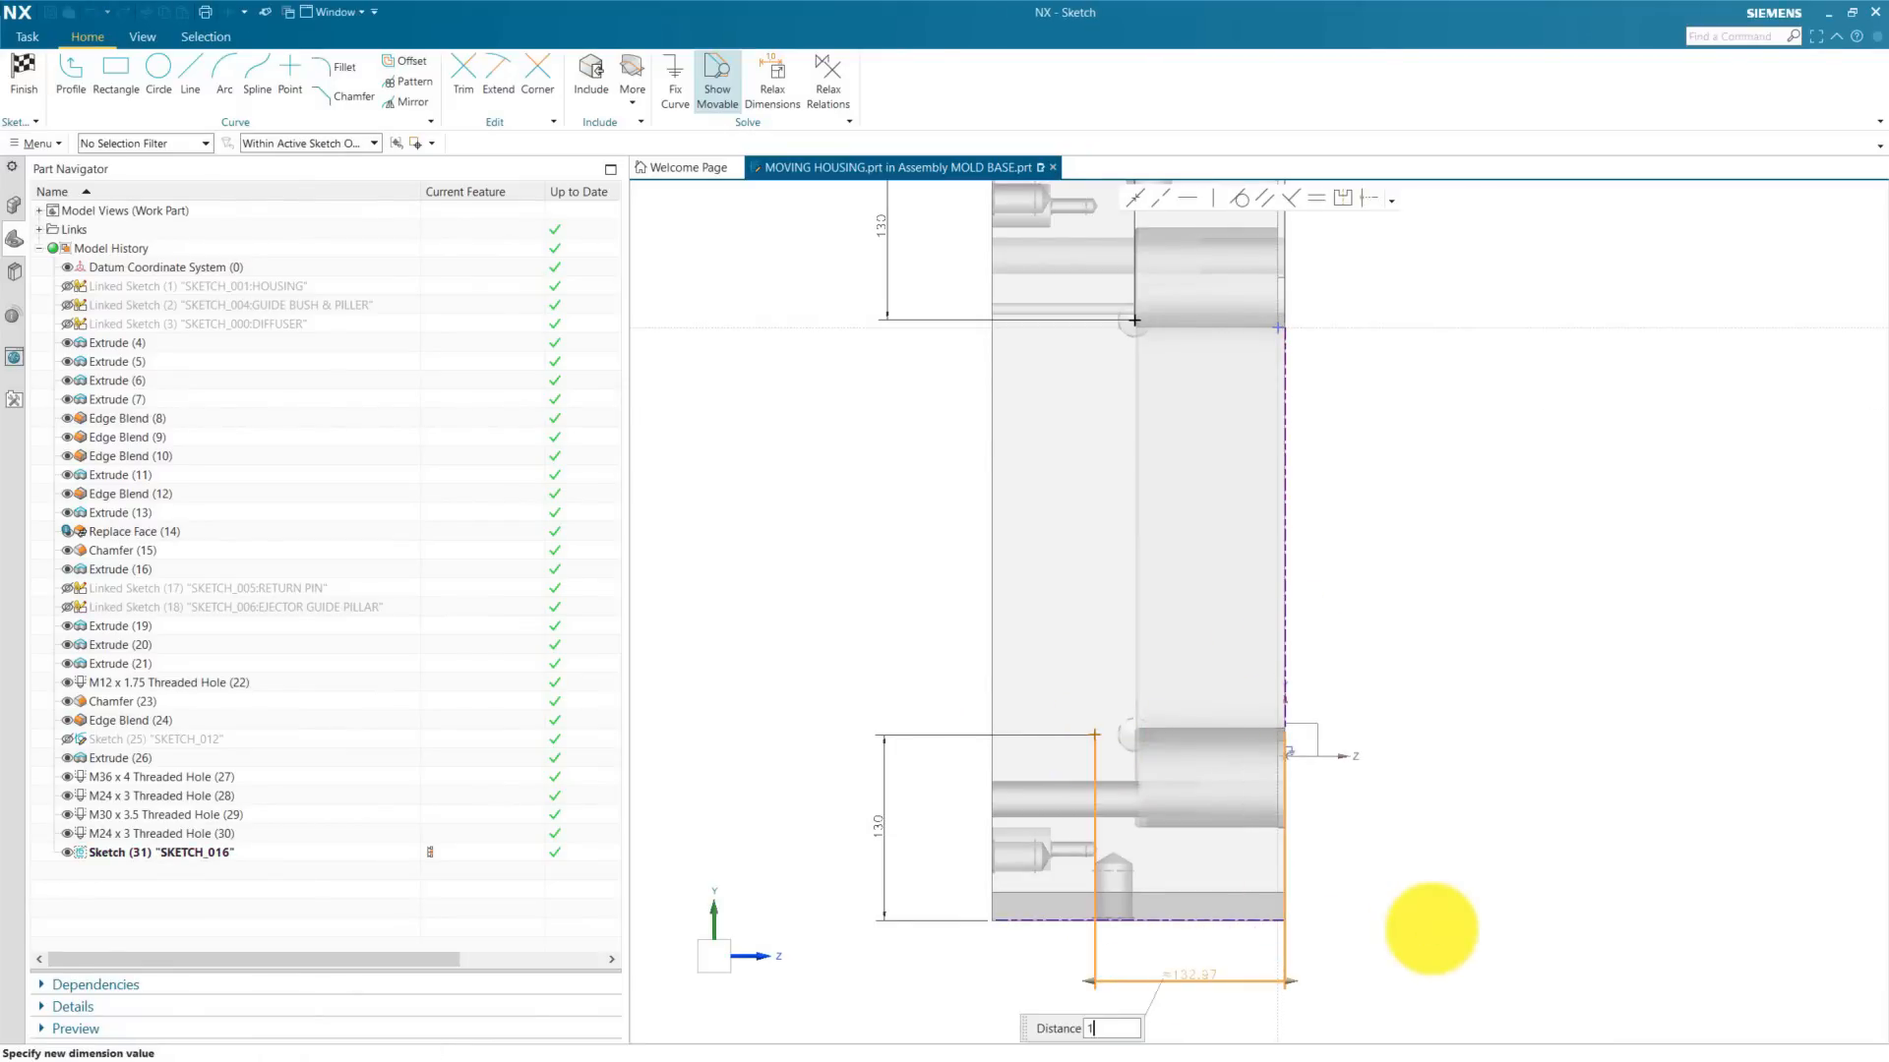
key("Return")
left_click(24, 71)
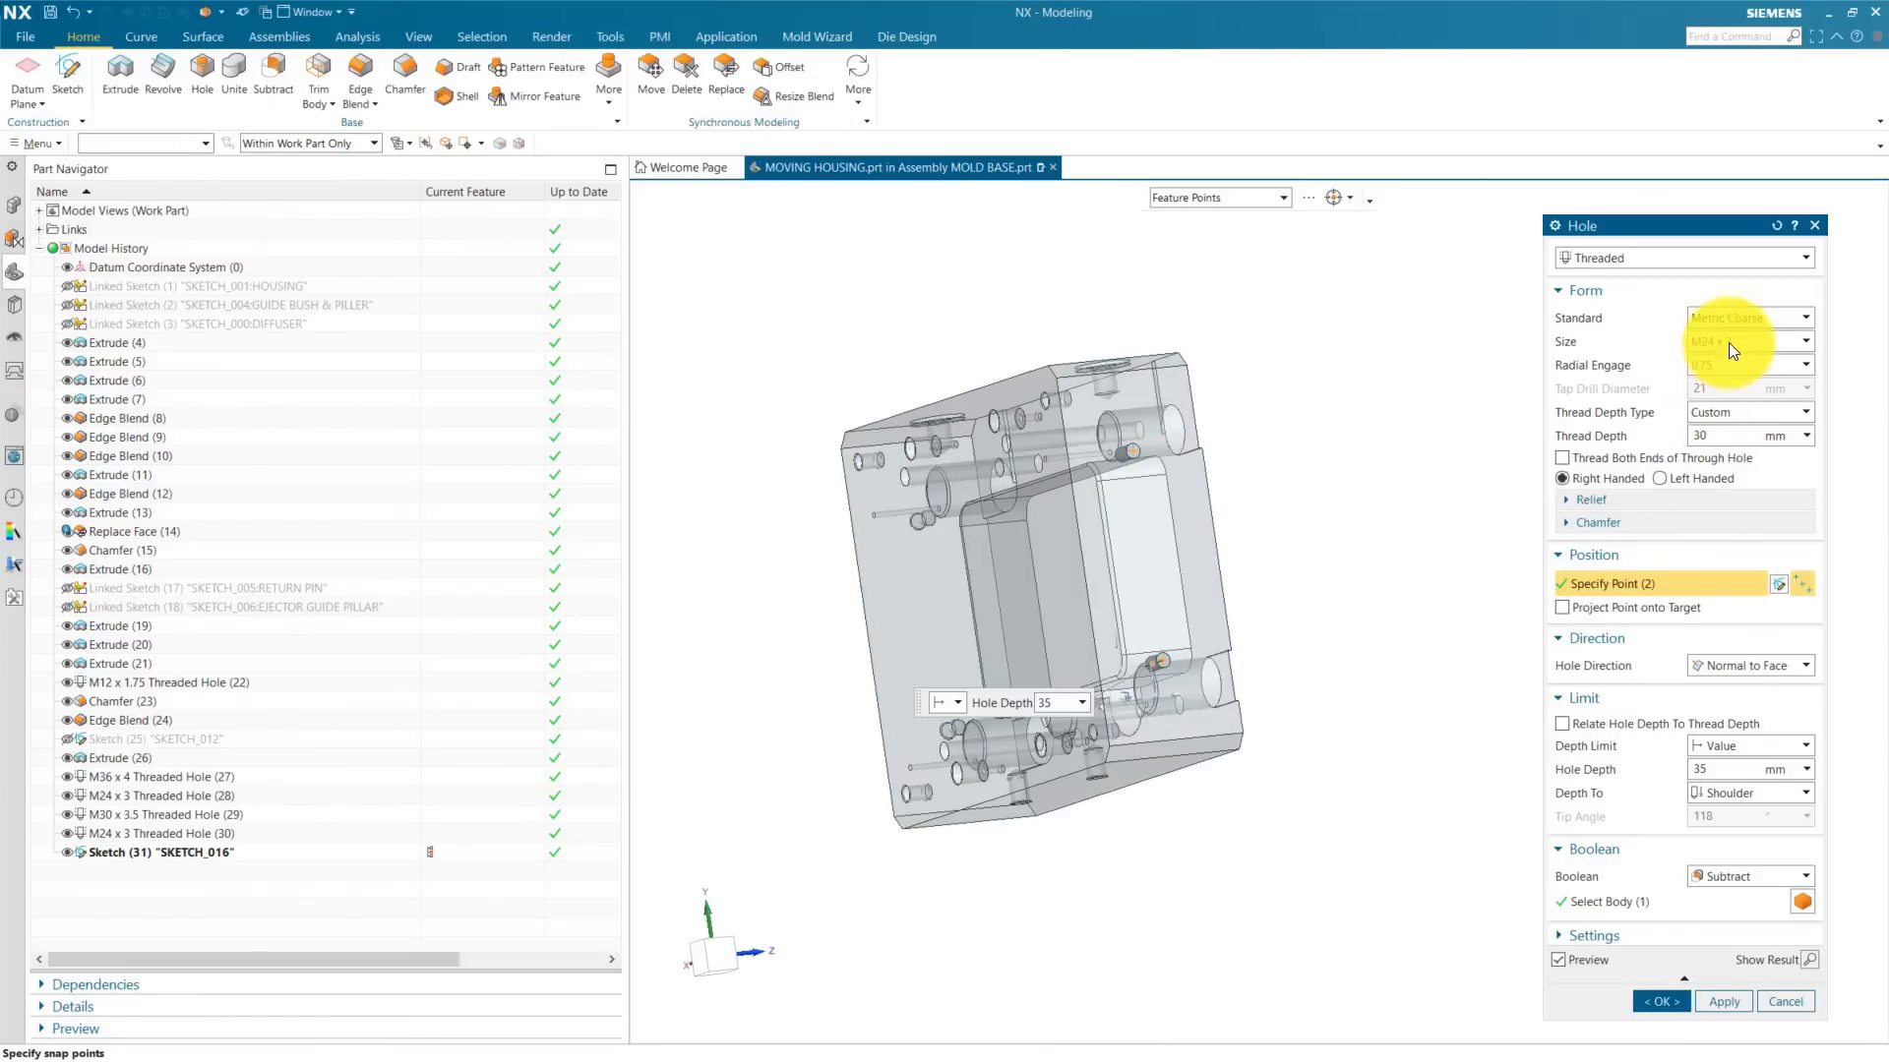
left_click(1661, 1002)
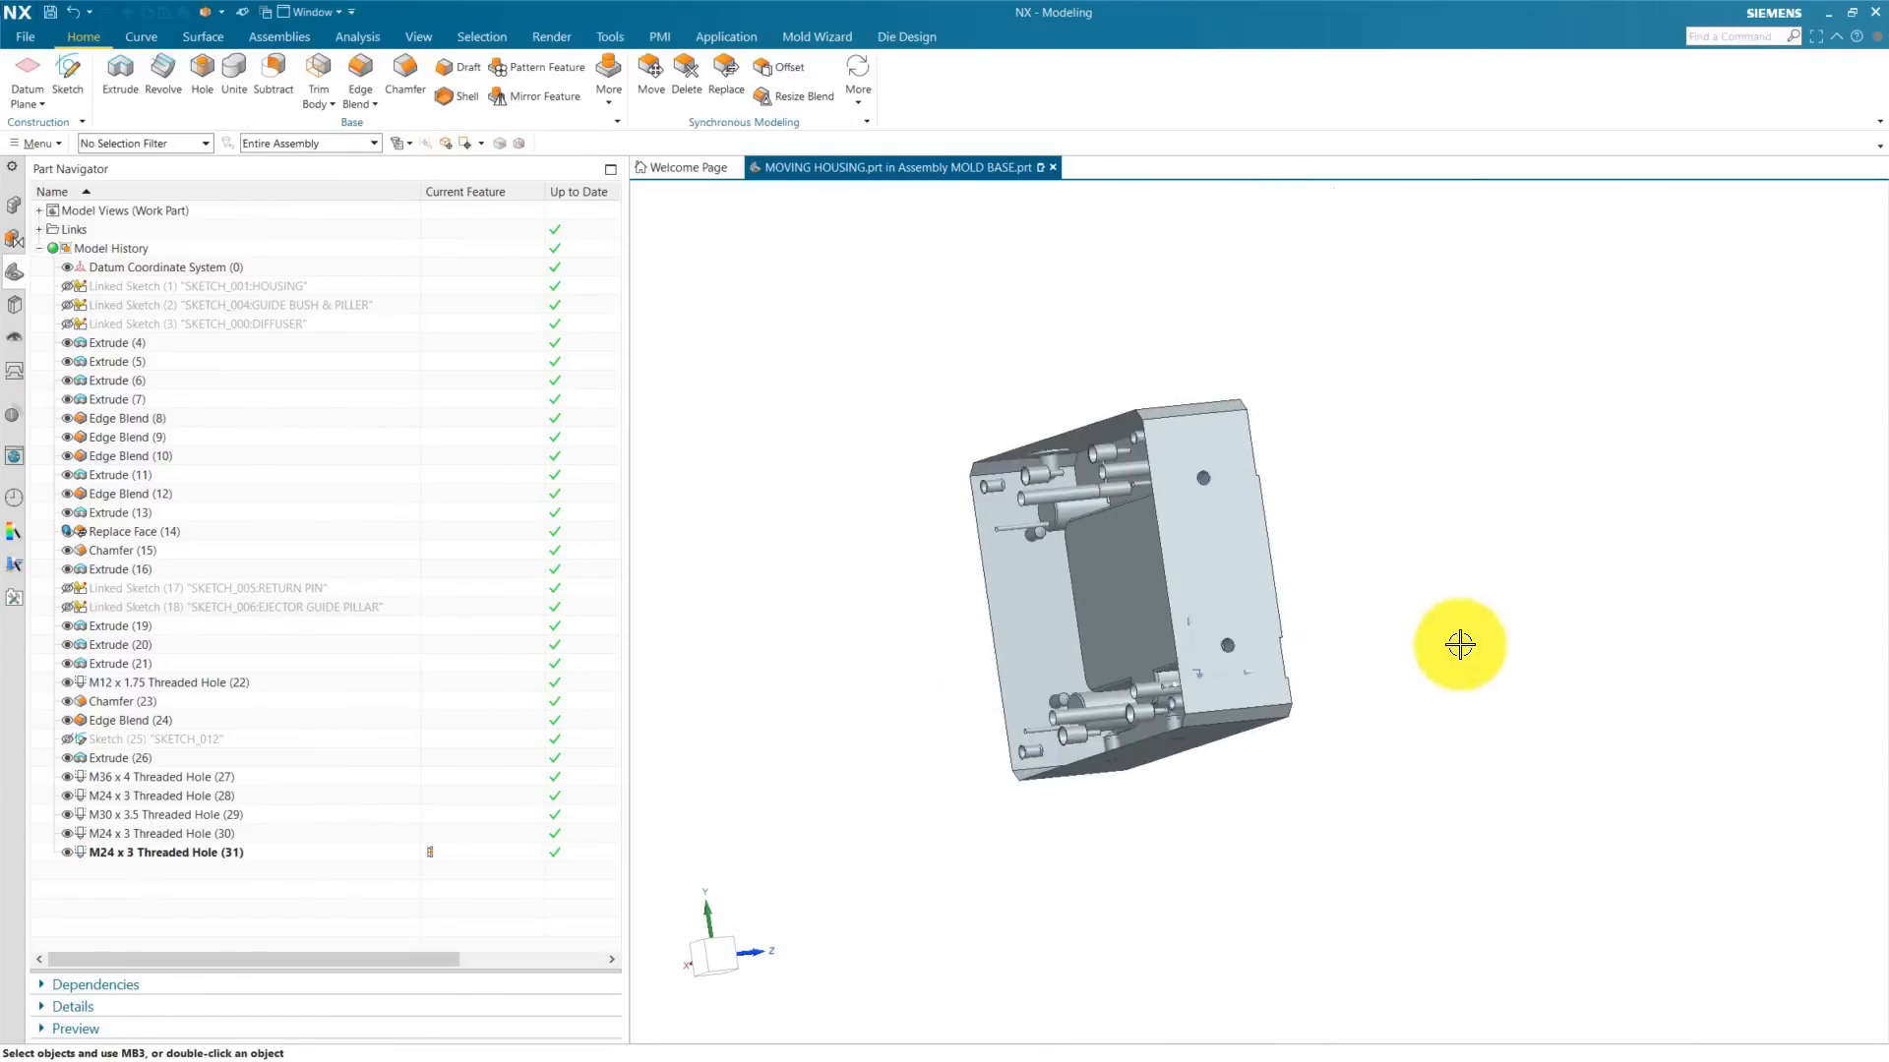
Step: Examine the plate's pocket, central notch, corner bores and side holes from several angles
scroll(1427, 620, "up", 6)
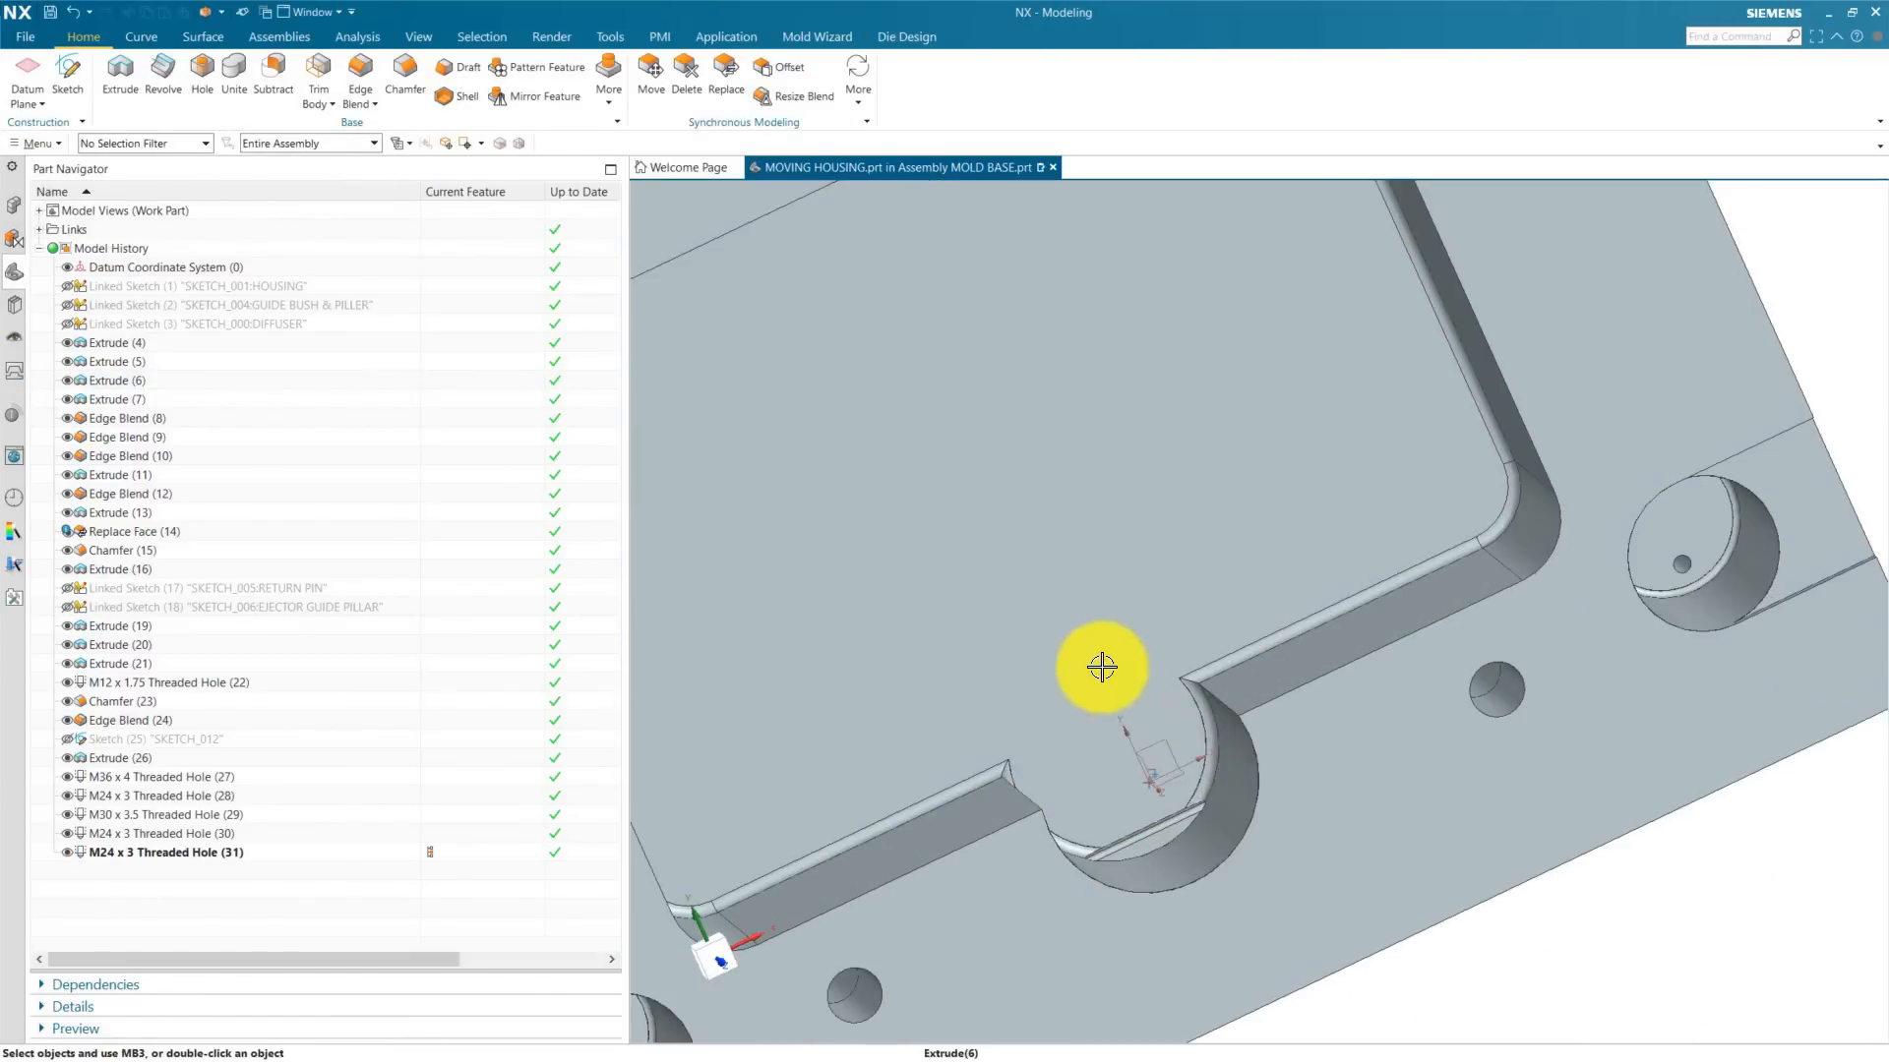
scroll(1219, 691, "down", 6)
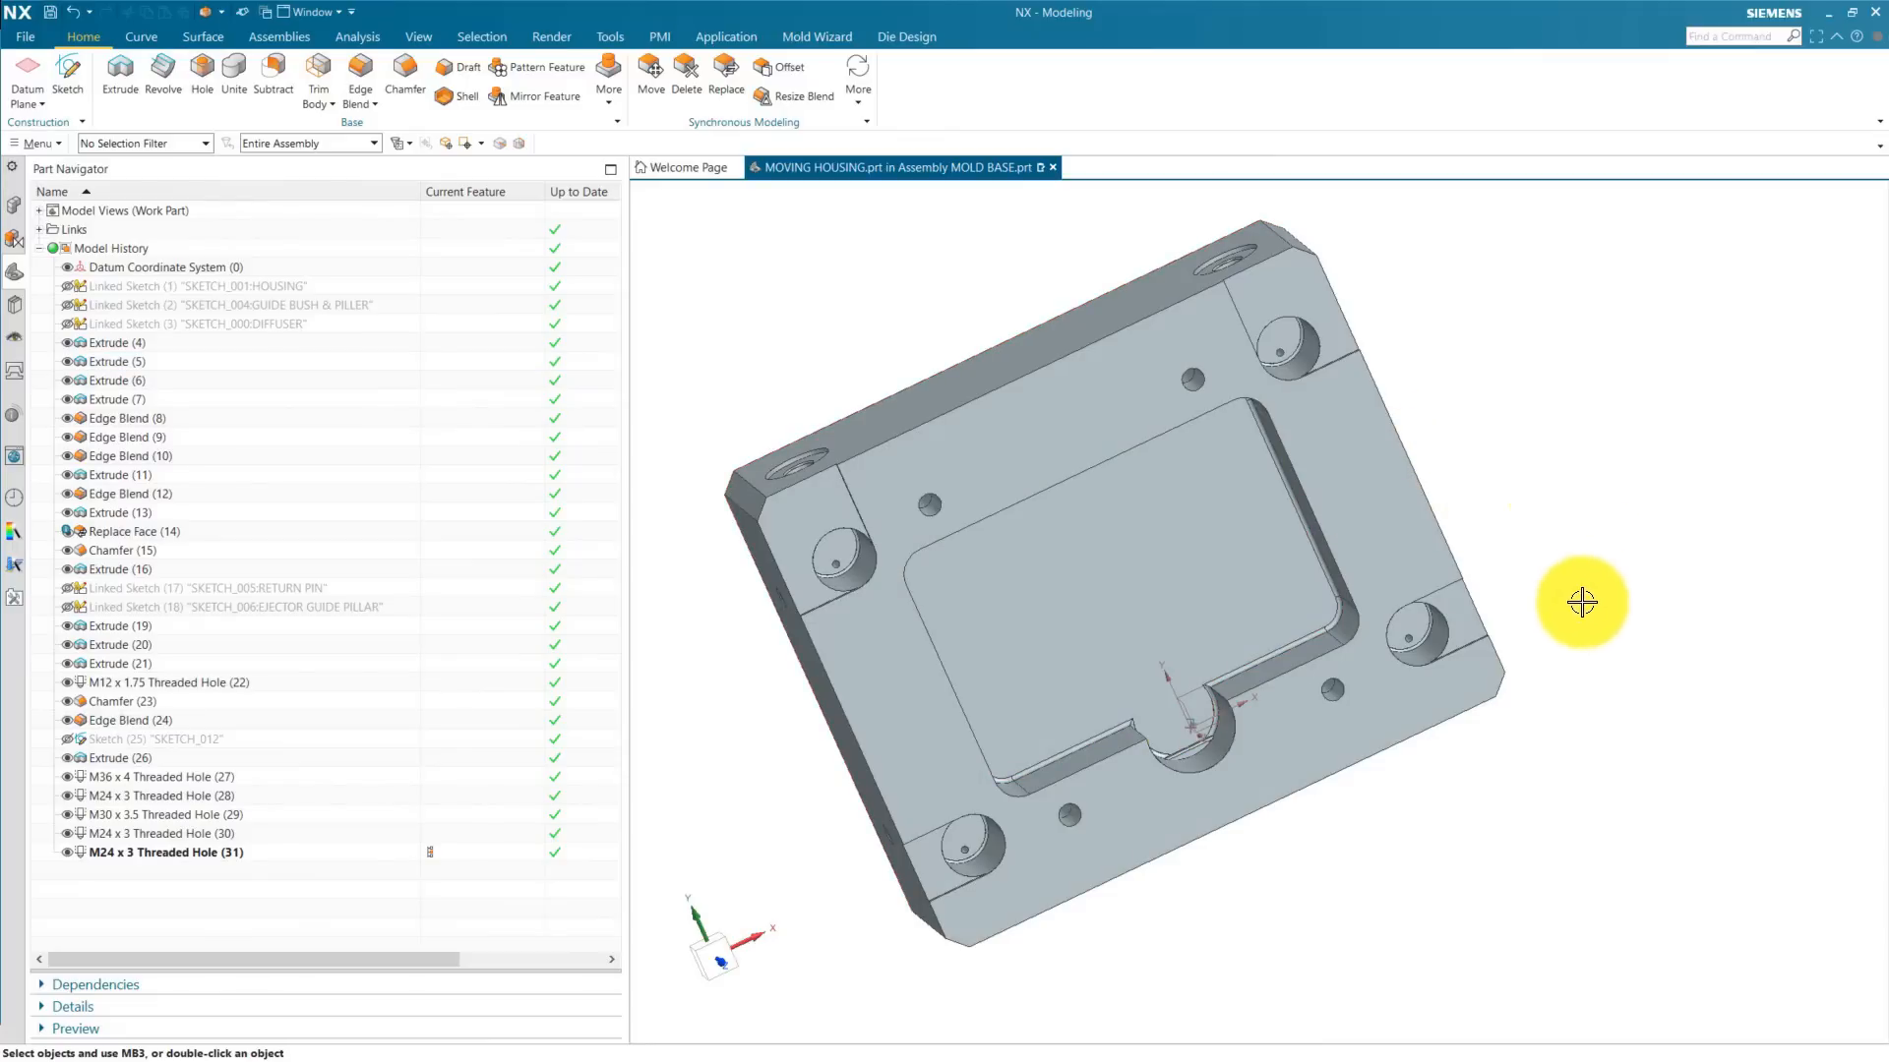
mouse_move(1370, 949)
middle_mouse_down()
mouse_move(1303, 876)
mouse_move(1332, 911)
mouse_move(1394, 924)
middle_mouse_up()
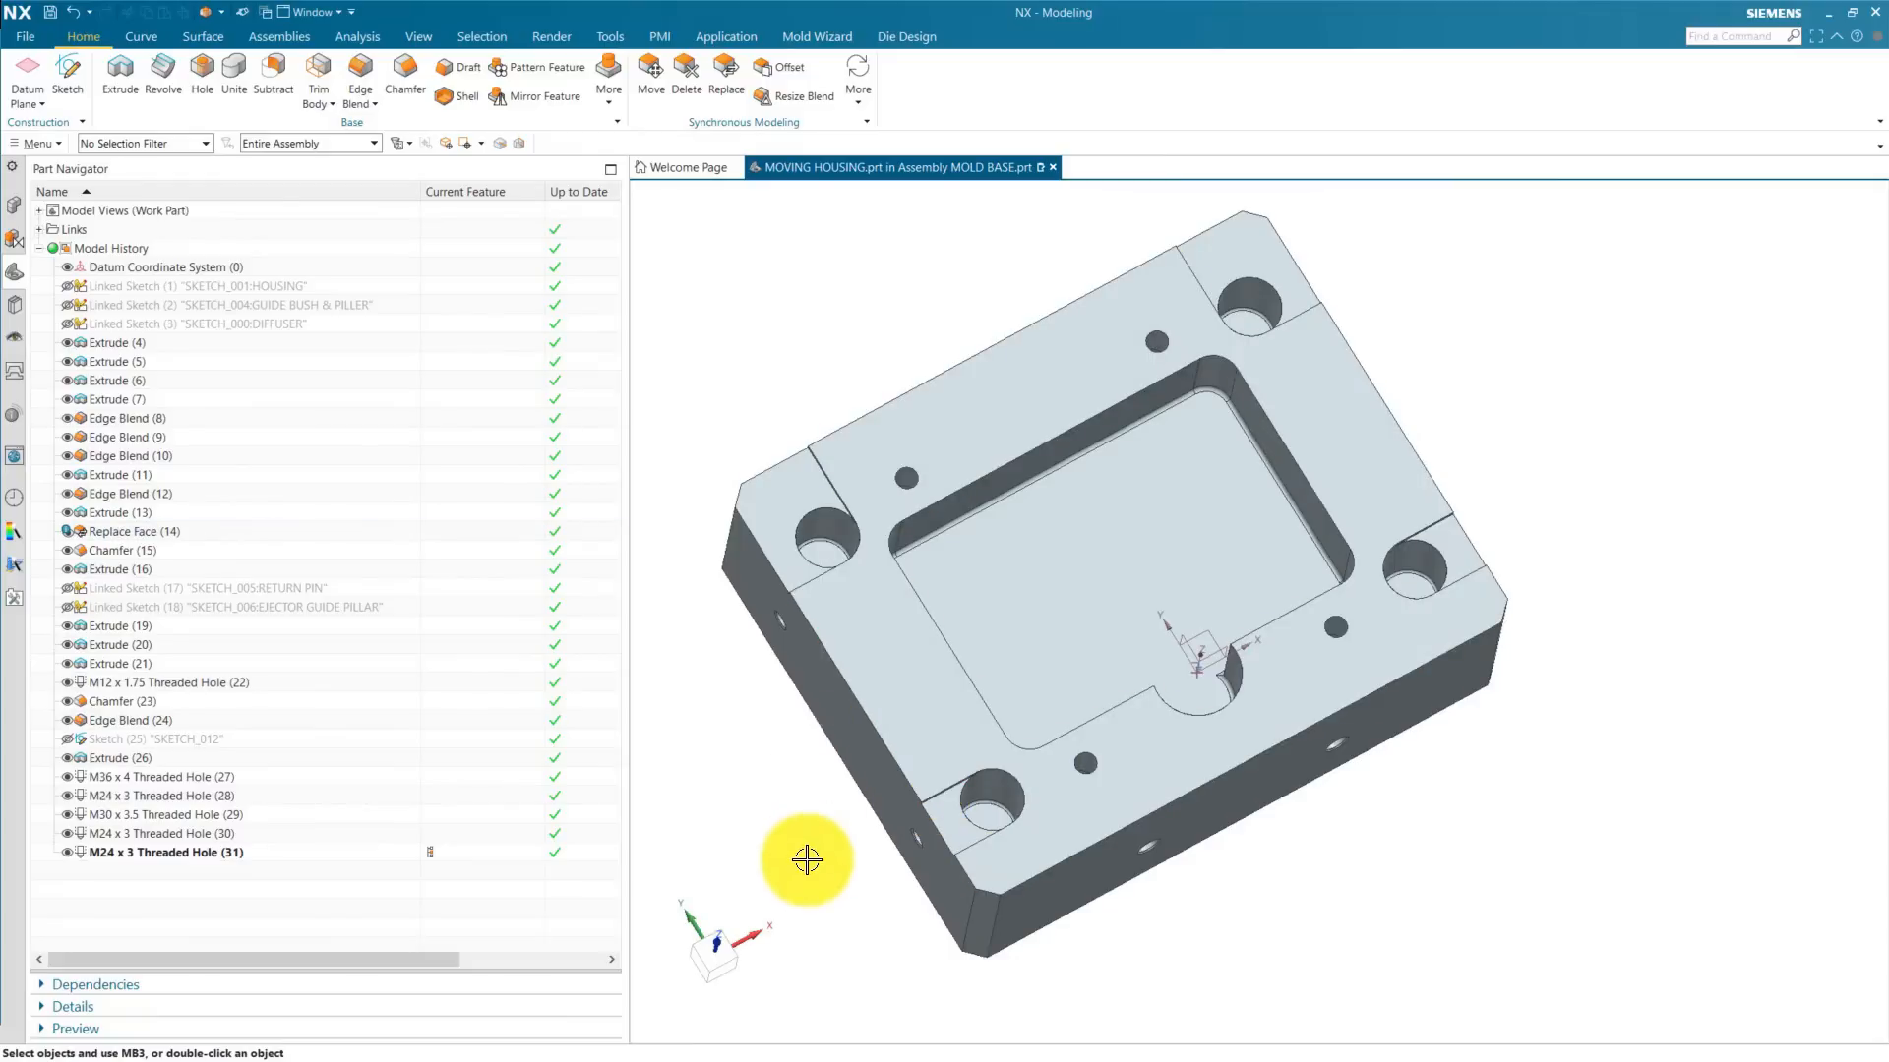
mouse_move(807, 859)
middle_mouse_down()
mouse_move(877, 843)
mouse_move(902, 649)
mouse_move(876, 877)
mouse_move(833, 844)
mouse_move(798, 889)
middle_mouse_up()
scroll(1232, 688, "up", 4)
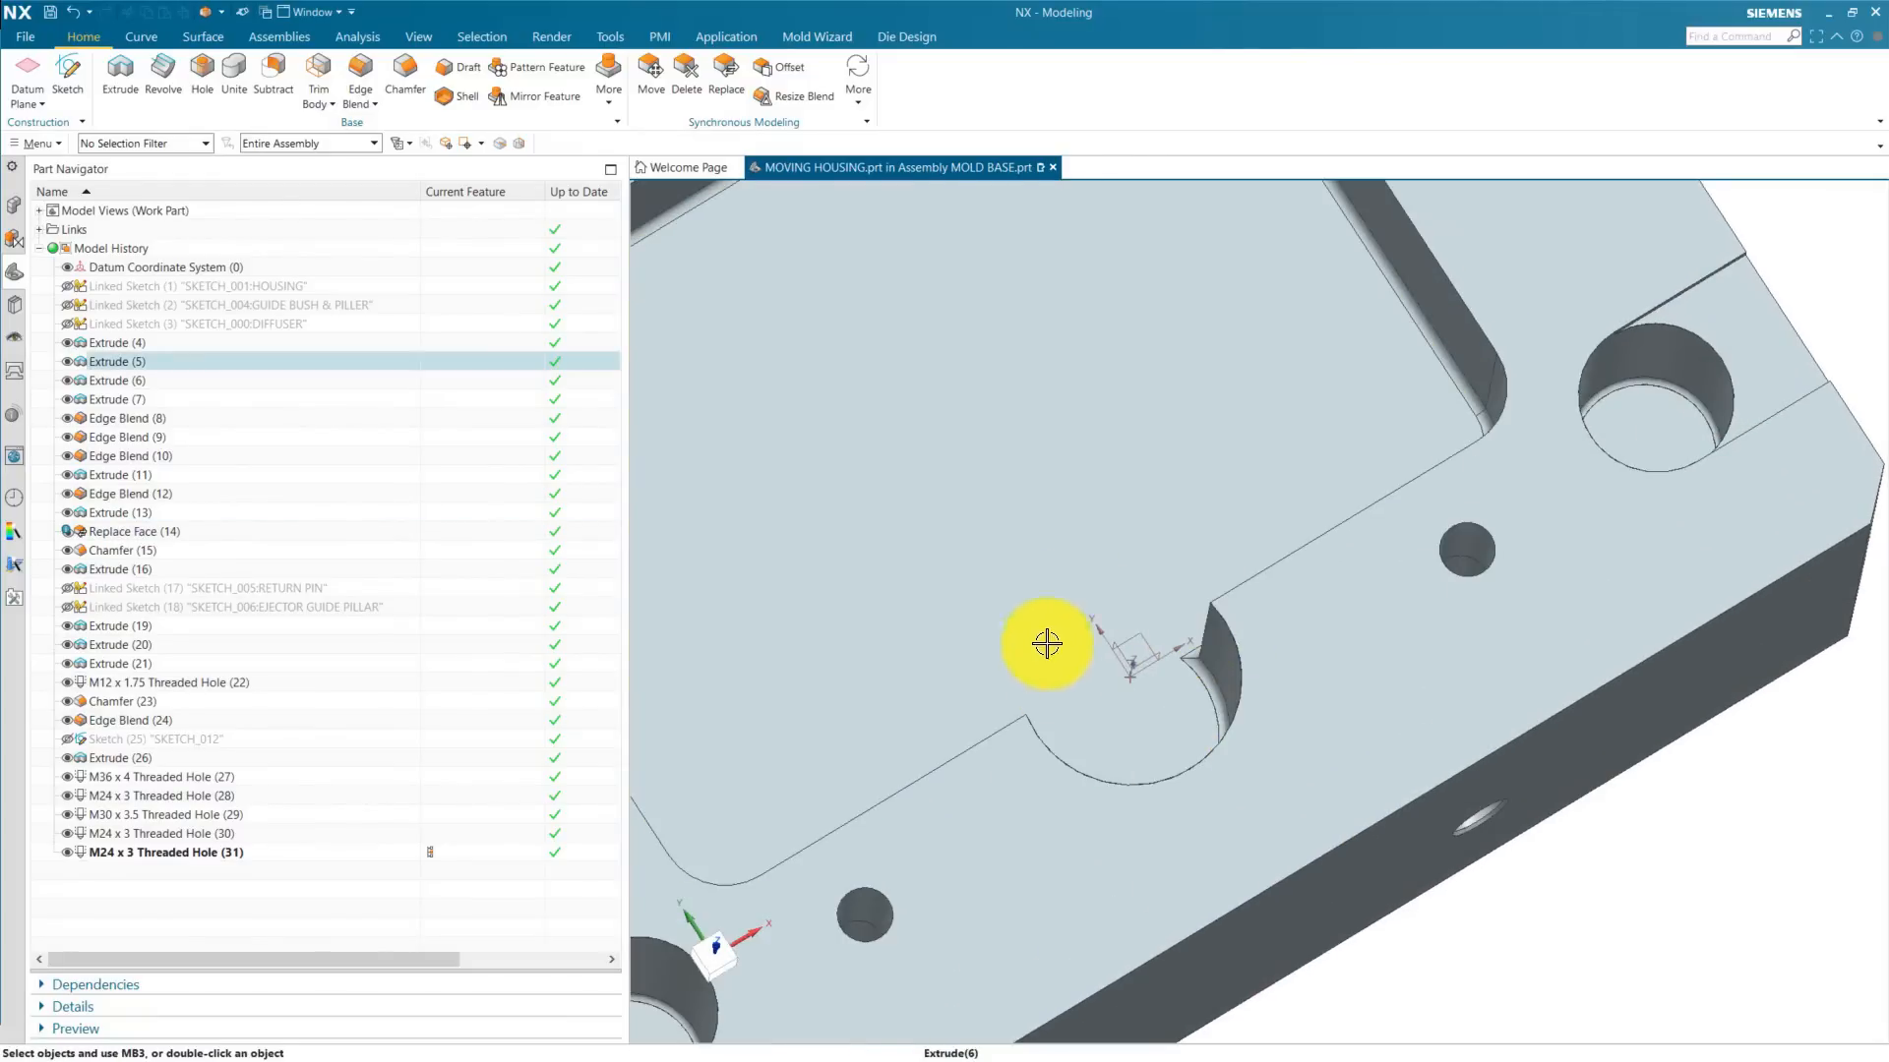
scroll(1256, 723, "down", 4)
mouse_move(1737, 535)
middle_mouse_down()
mouse_move(1560, 624)
mouse_move(1475, 632)
mouse_move(1713, 551)
mouse_move(1715, 502)
mouse_move(1695, 522)
mouse_move(1722, 548)
middle_mouse_up()
scroll(821, 580, "up", 5)
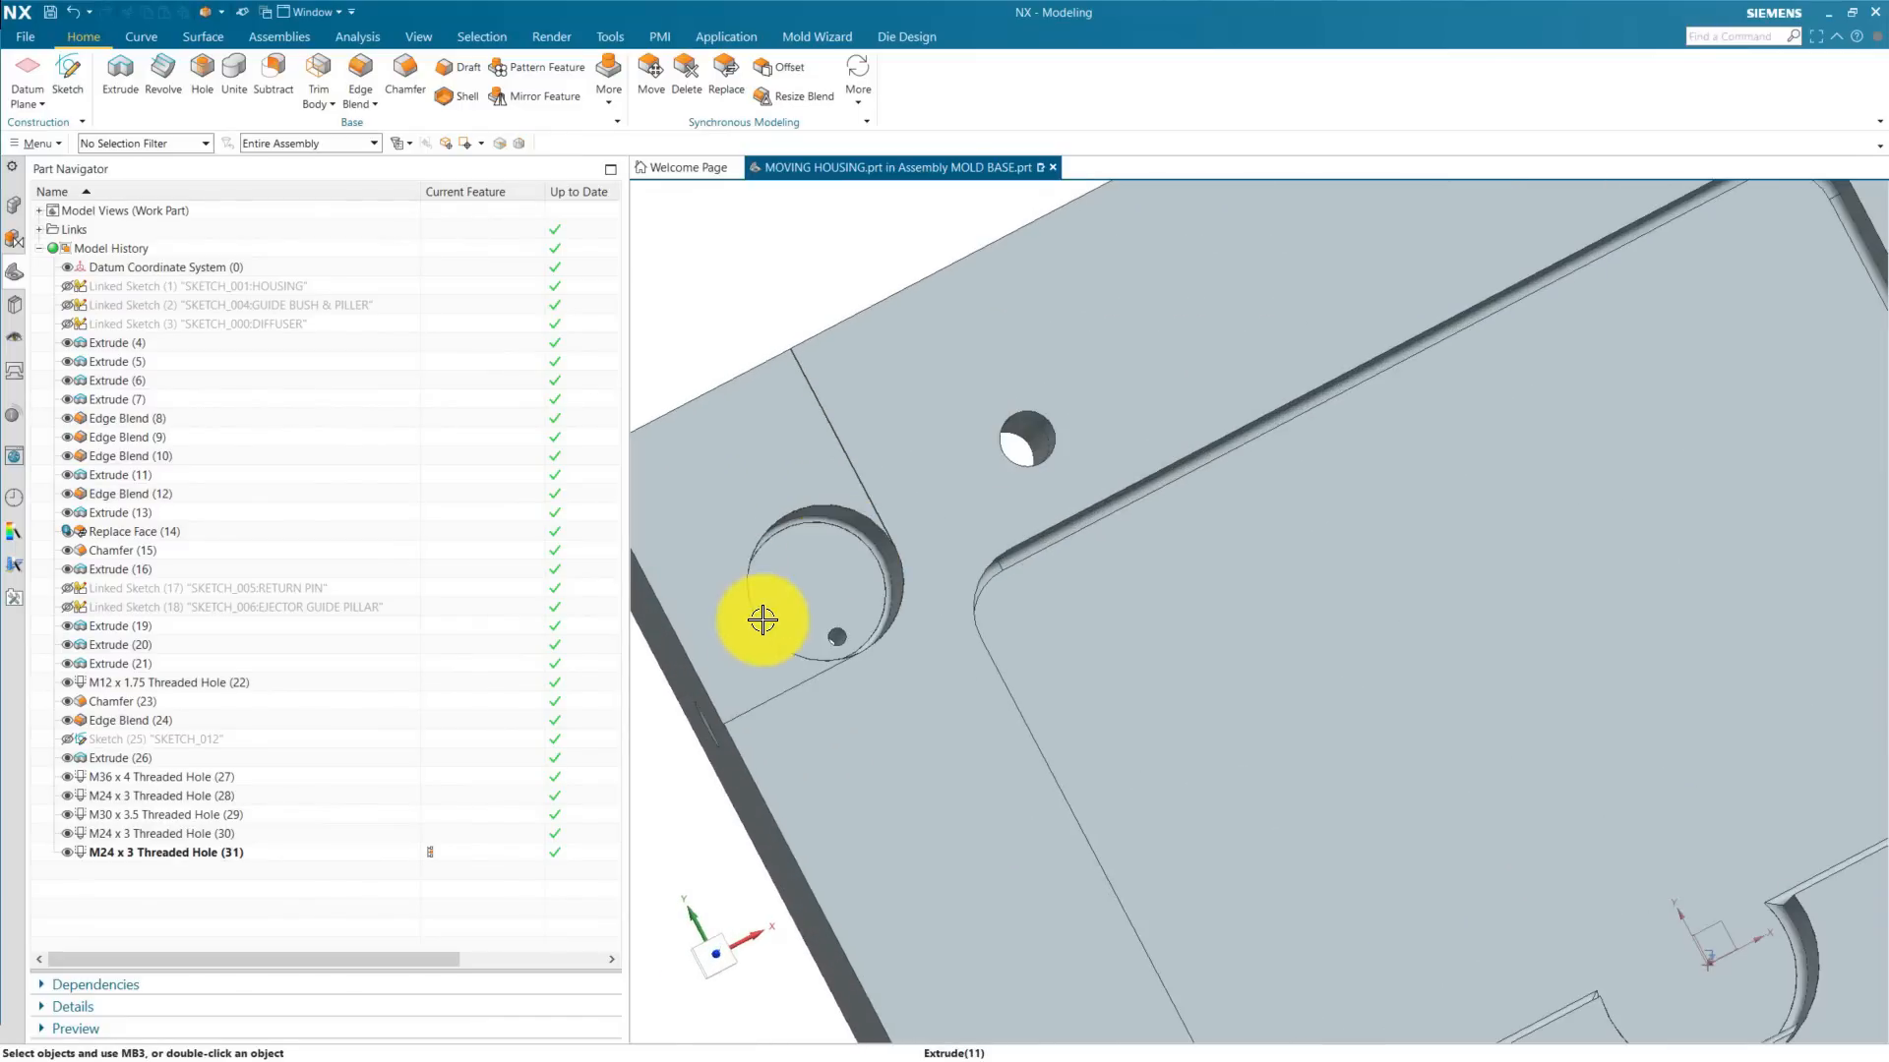
scroll(1417, 487, "down", 5)
Step: Start another hole on the plate's back face, opposite the pocket, and start the Sketch Point command in its position sketch
middle_click_drag(1417, 484, 1121, 597)
scroll(844, 547, "up", 3)
left_click(207, 73)
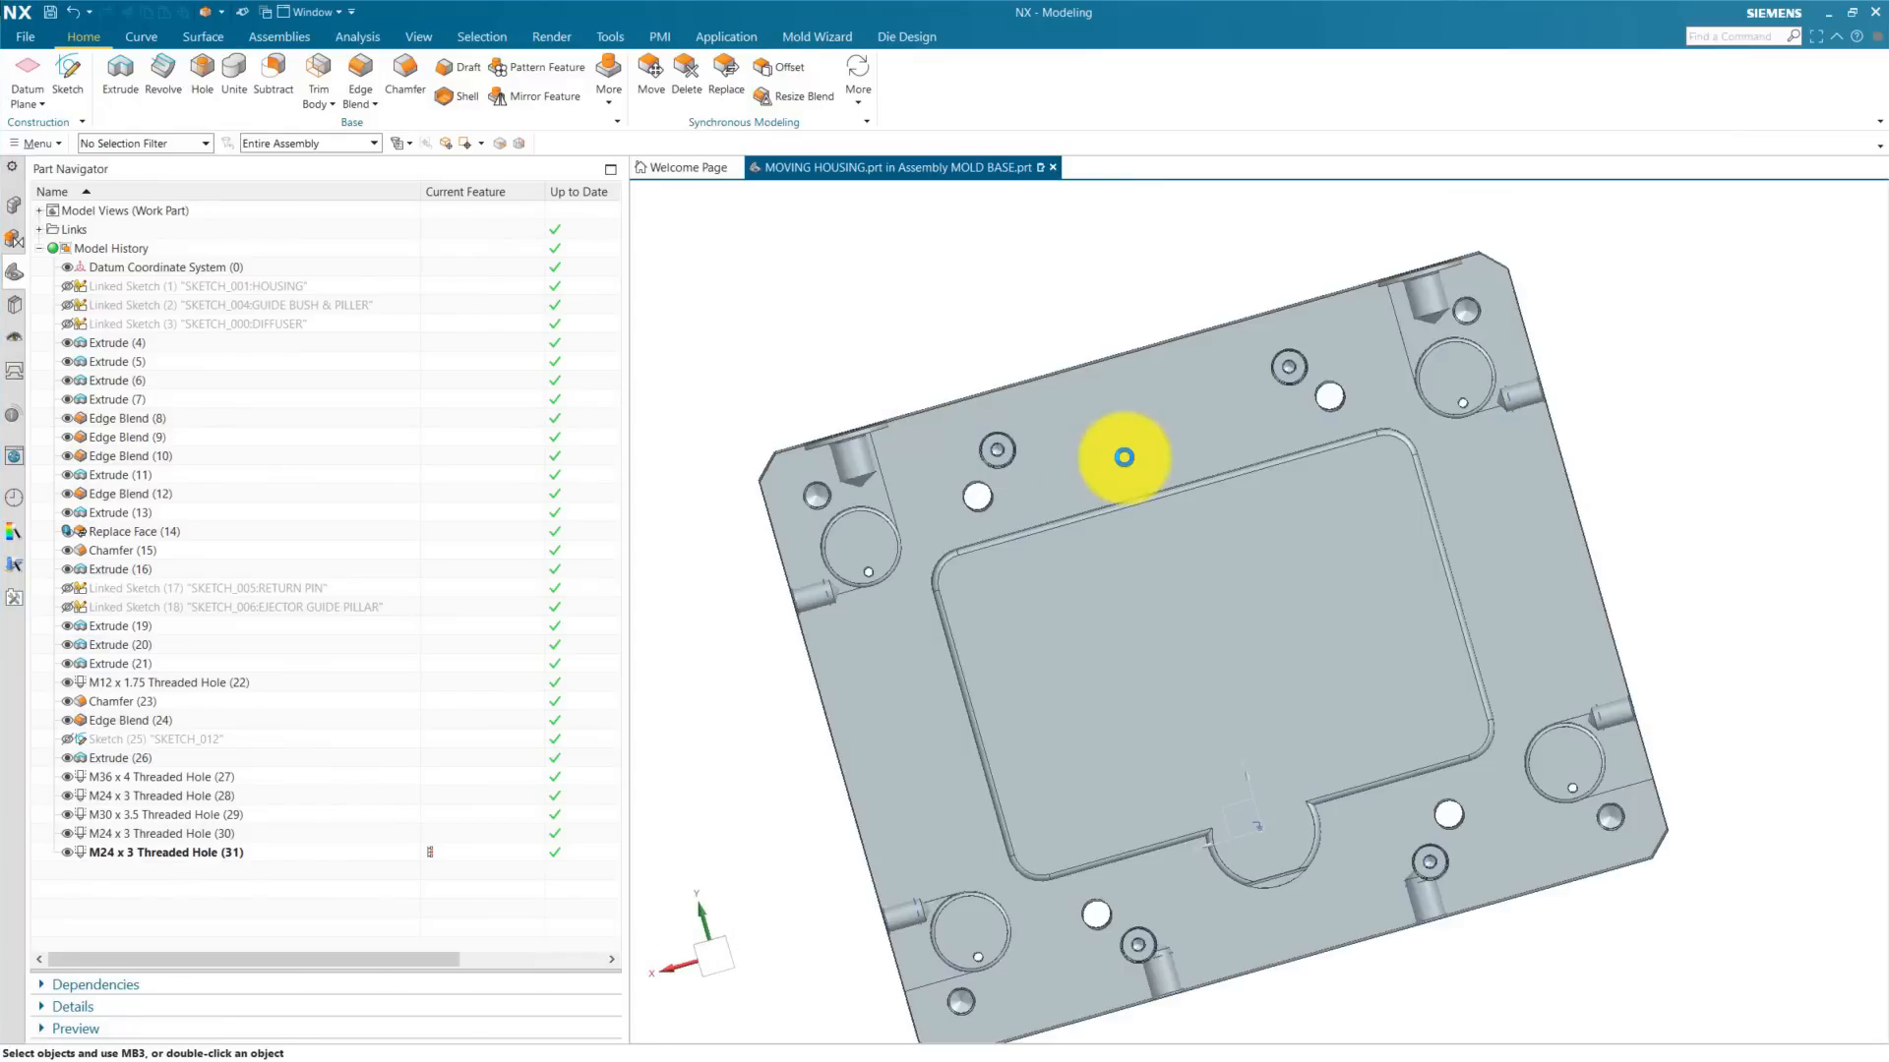
left_click(1204, 649)
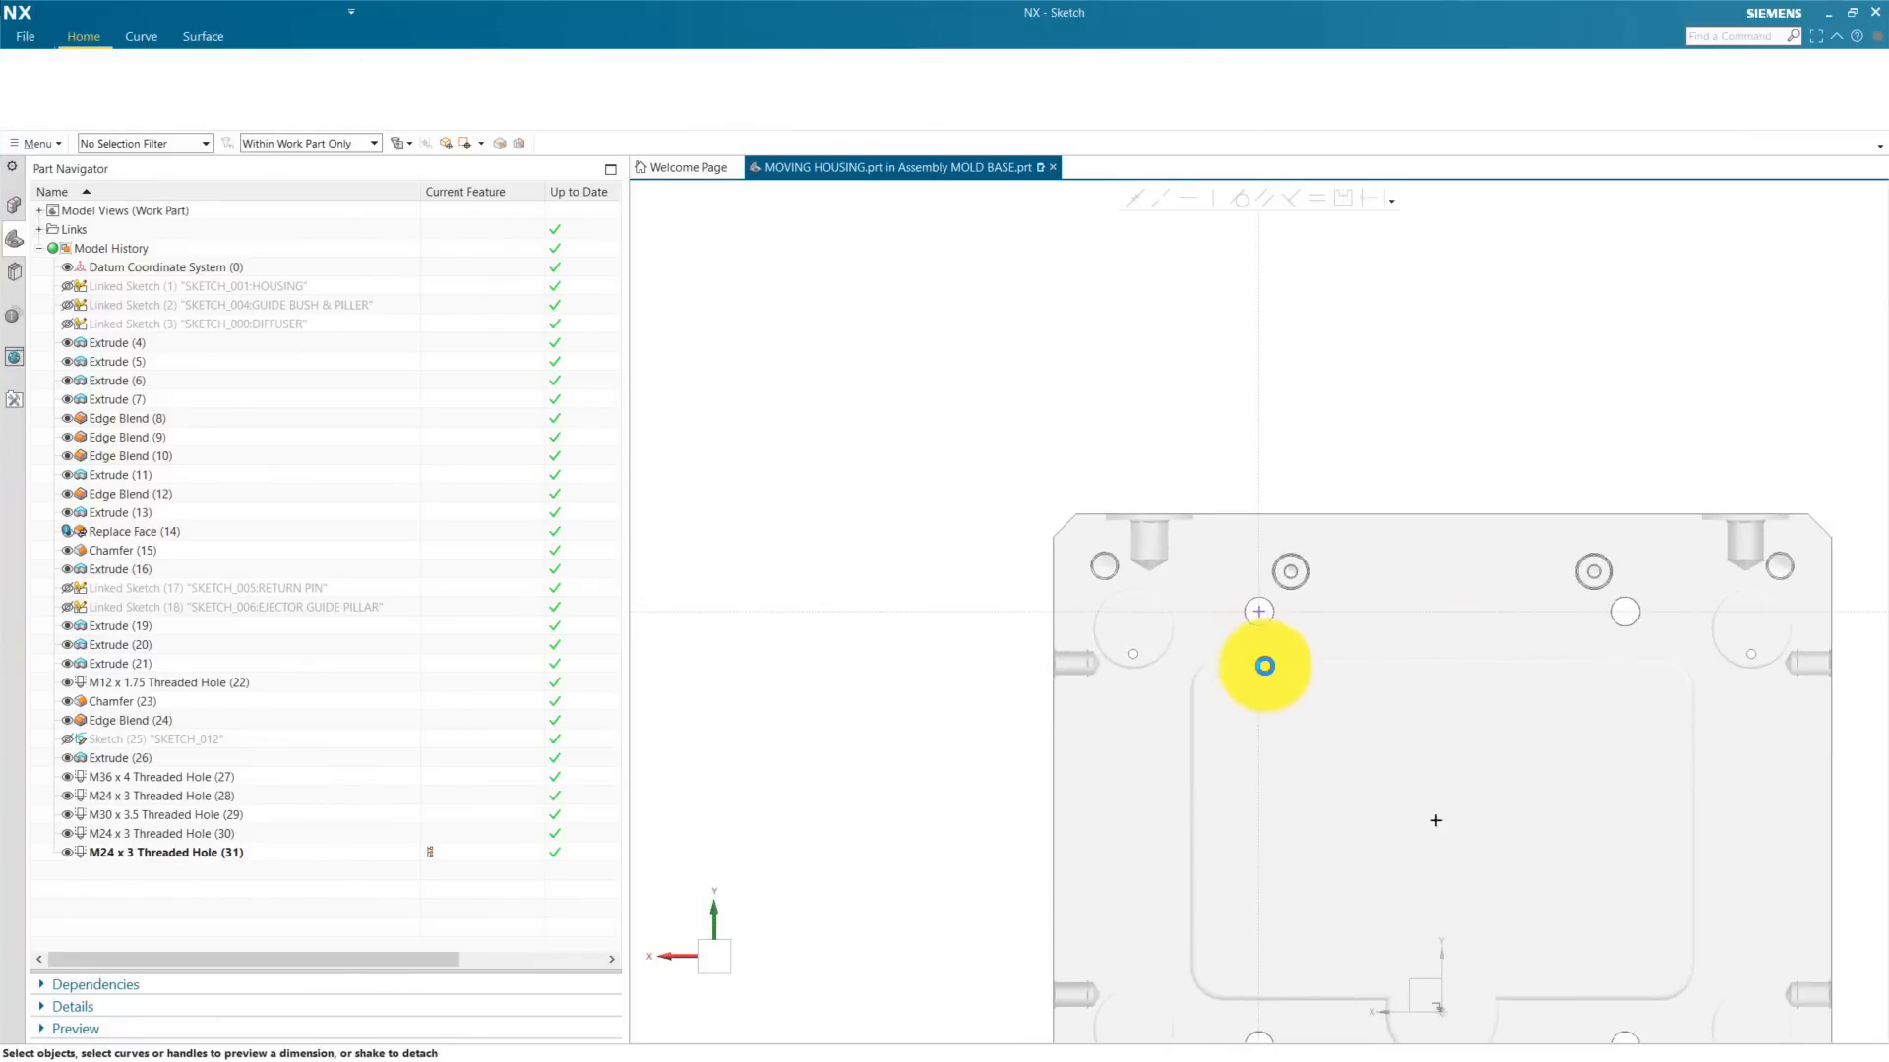
middle_click_drag(1264, 657, 1290, 646)
scroll(1220, 678, "up", 4)
left_click(287, 69)
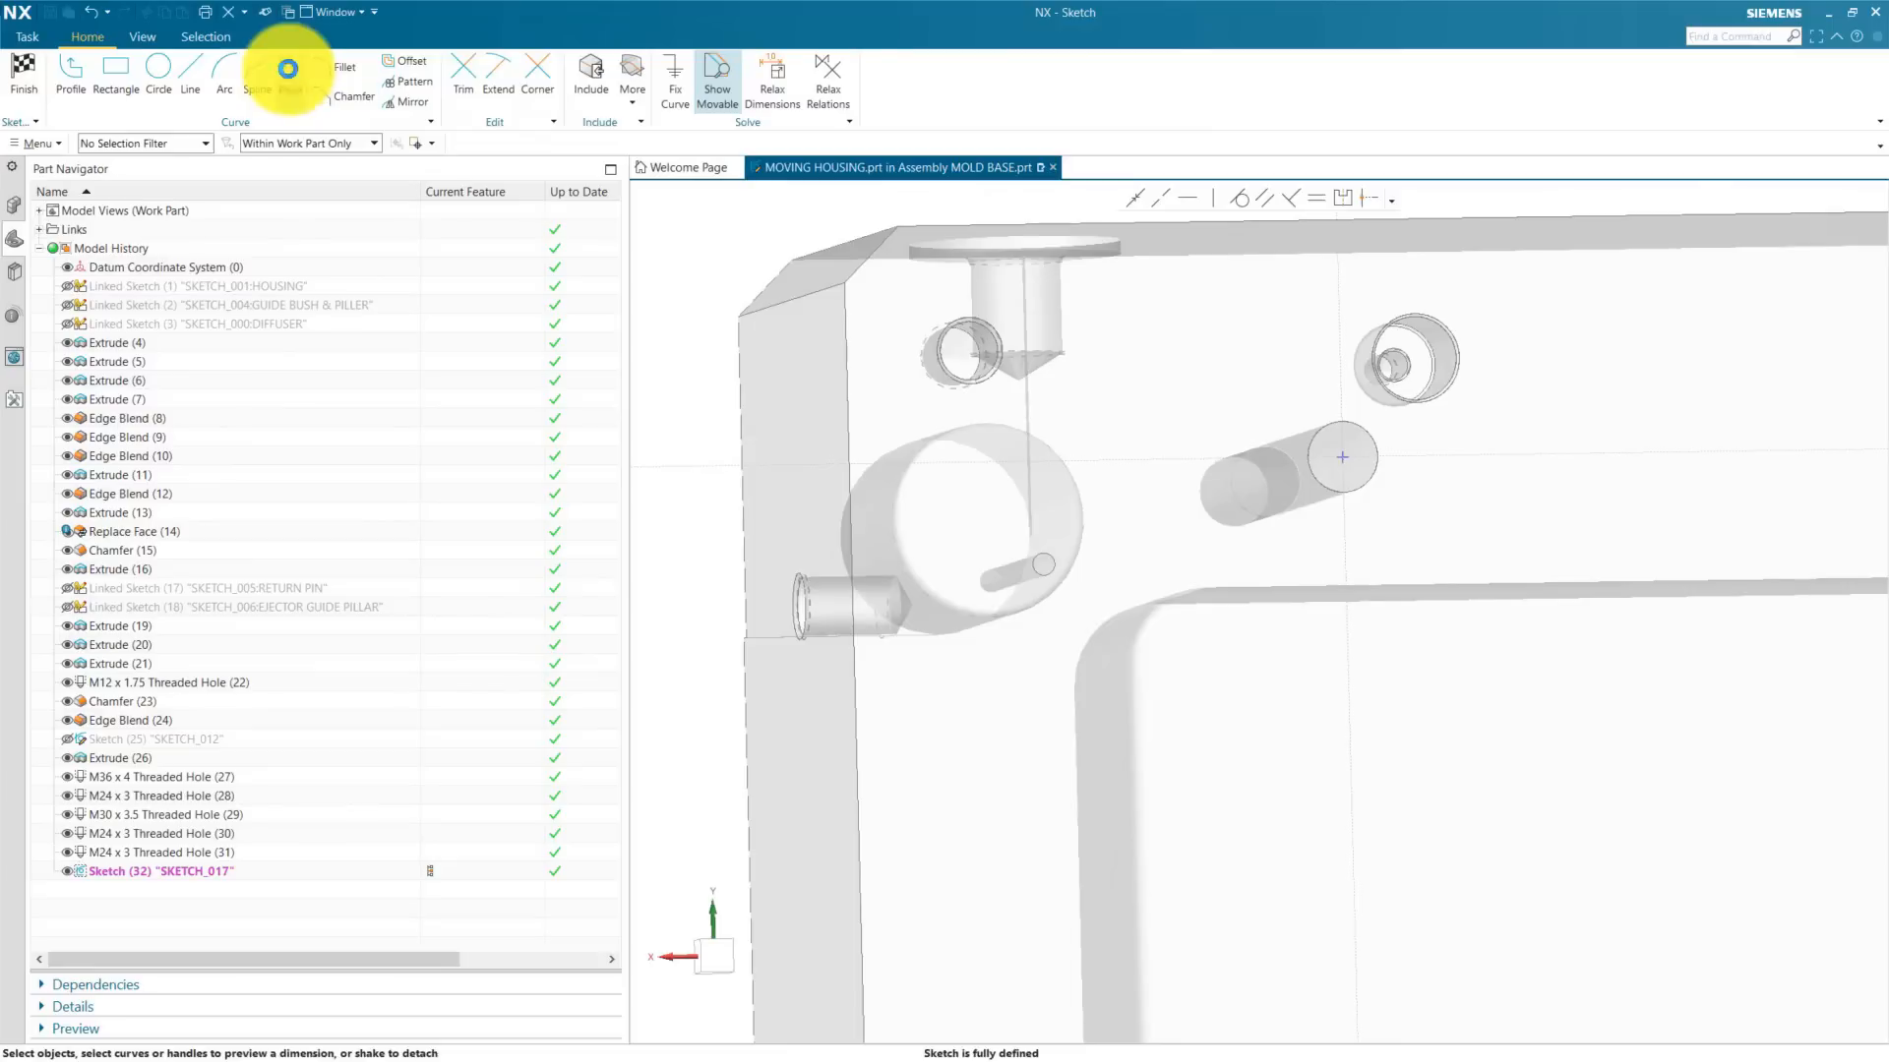
left_click(320, 146)
left_click(303, 187)
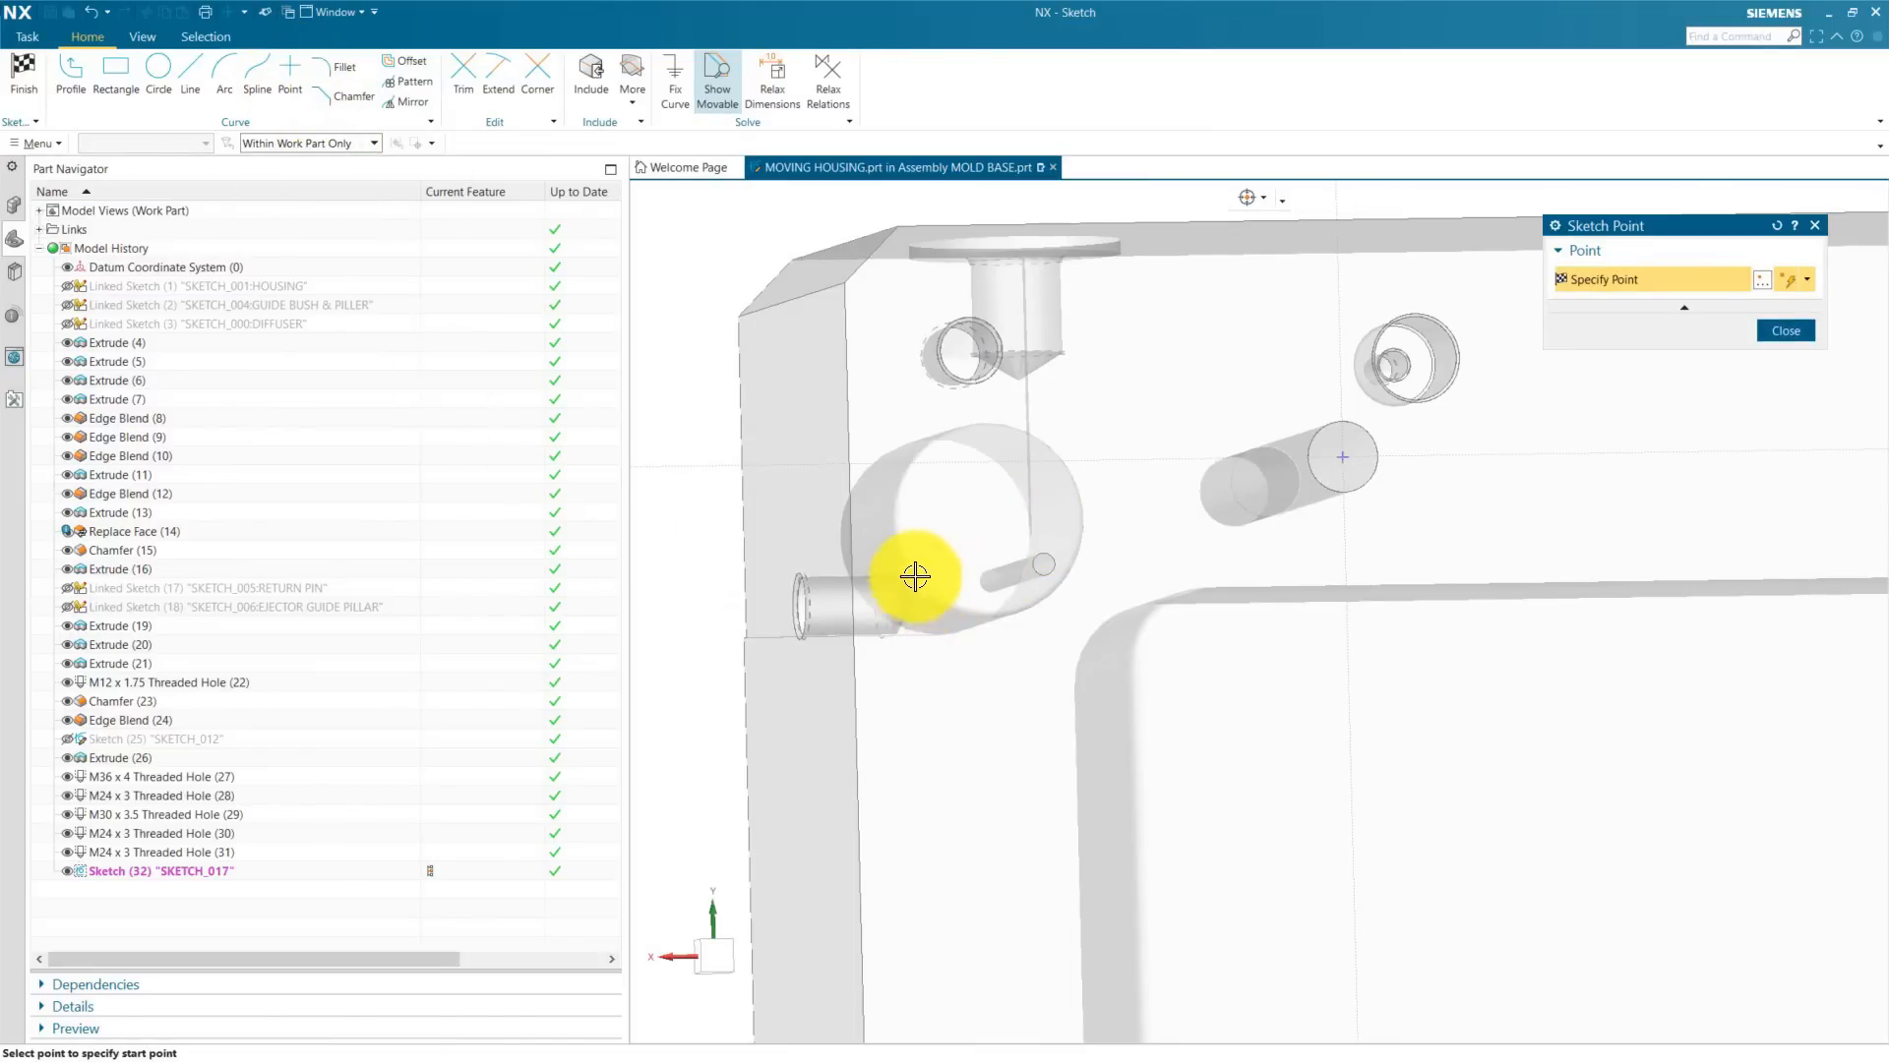
Step: Set the point method to arc center and place points at the centers of the two upper corner bores
left_click(1804, 280)
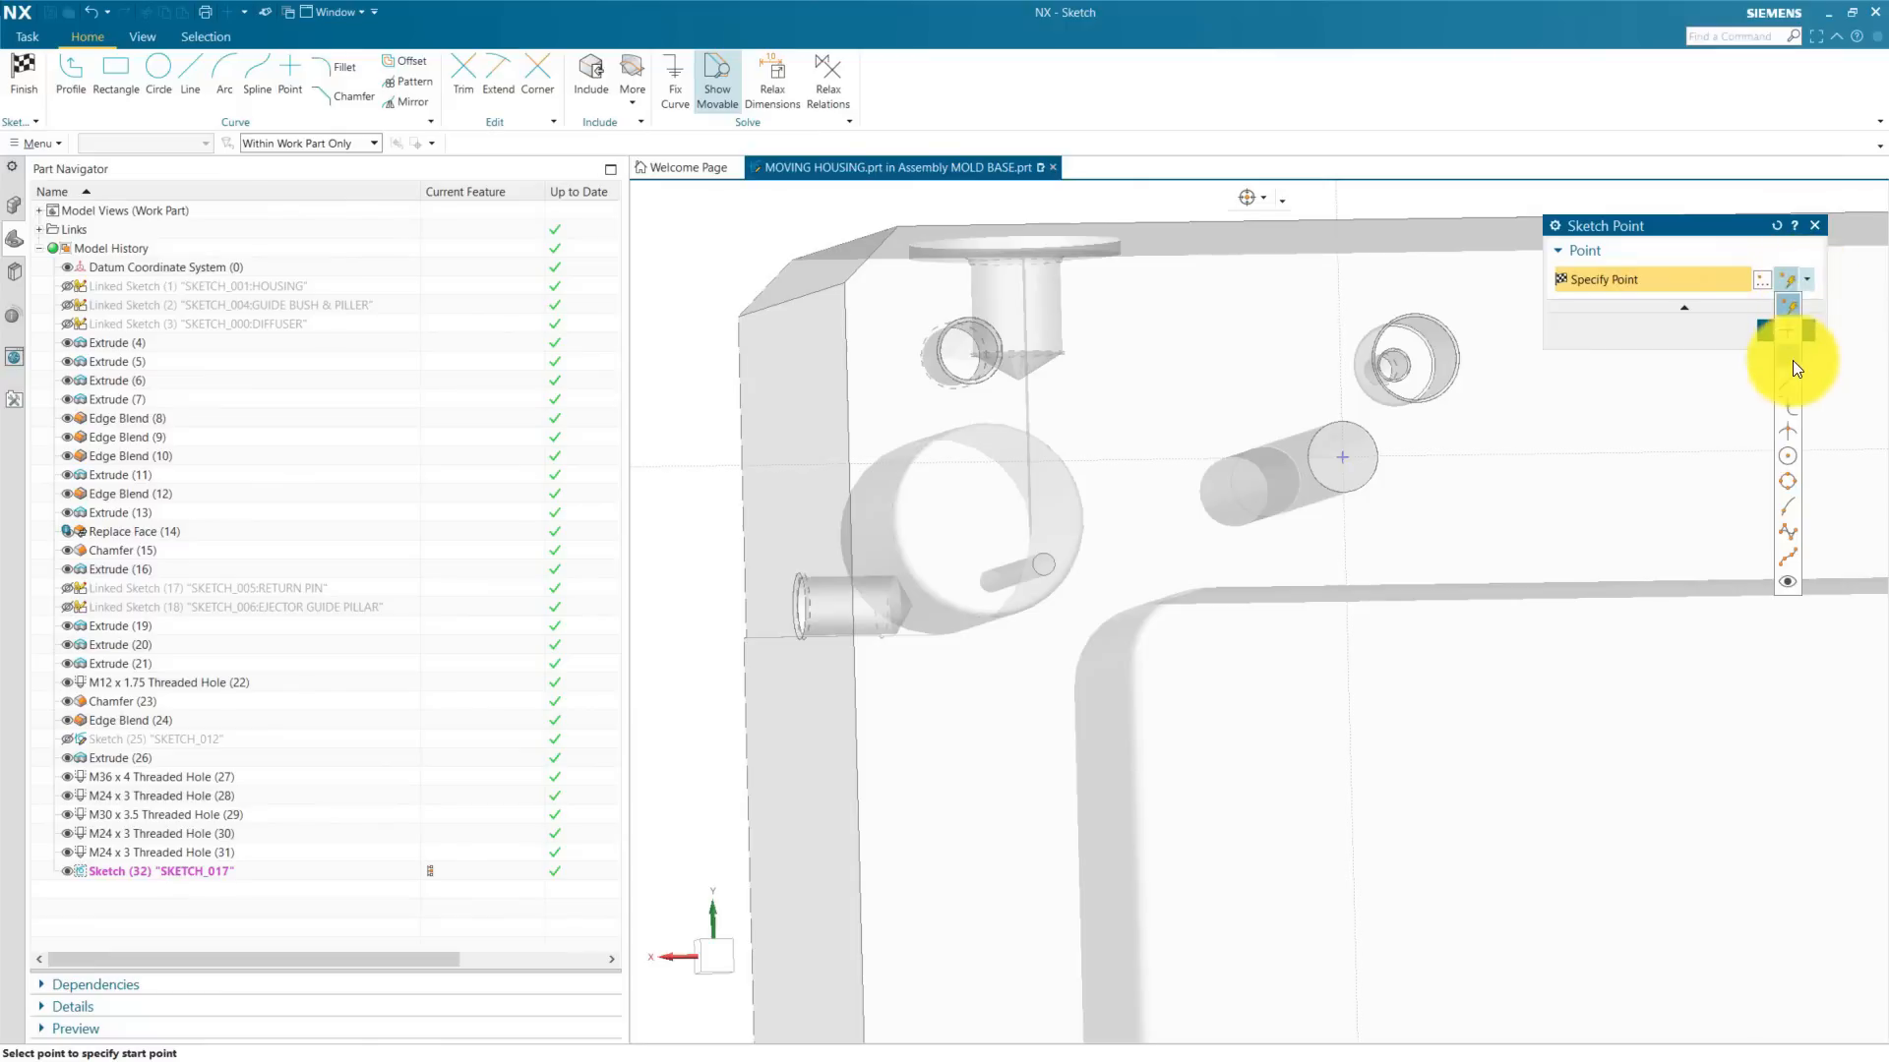
left_click(1783, 444)
middle_click_drag(691, 554, 969, 443)
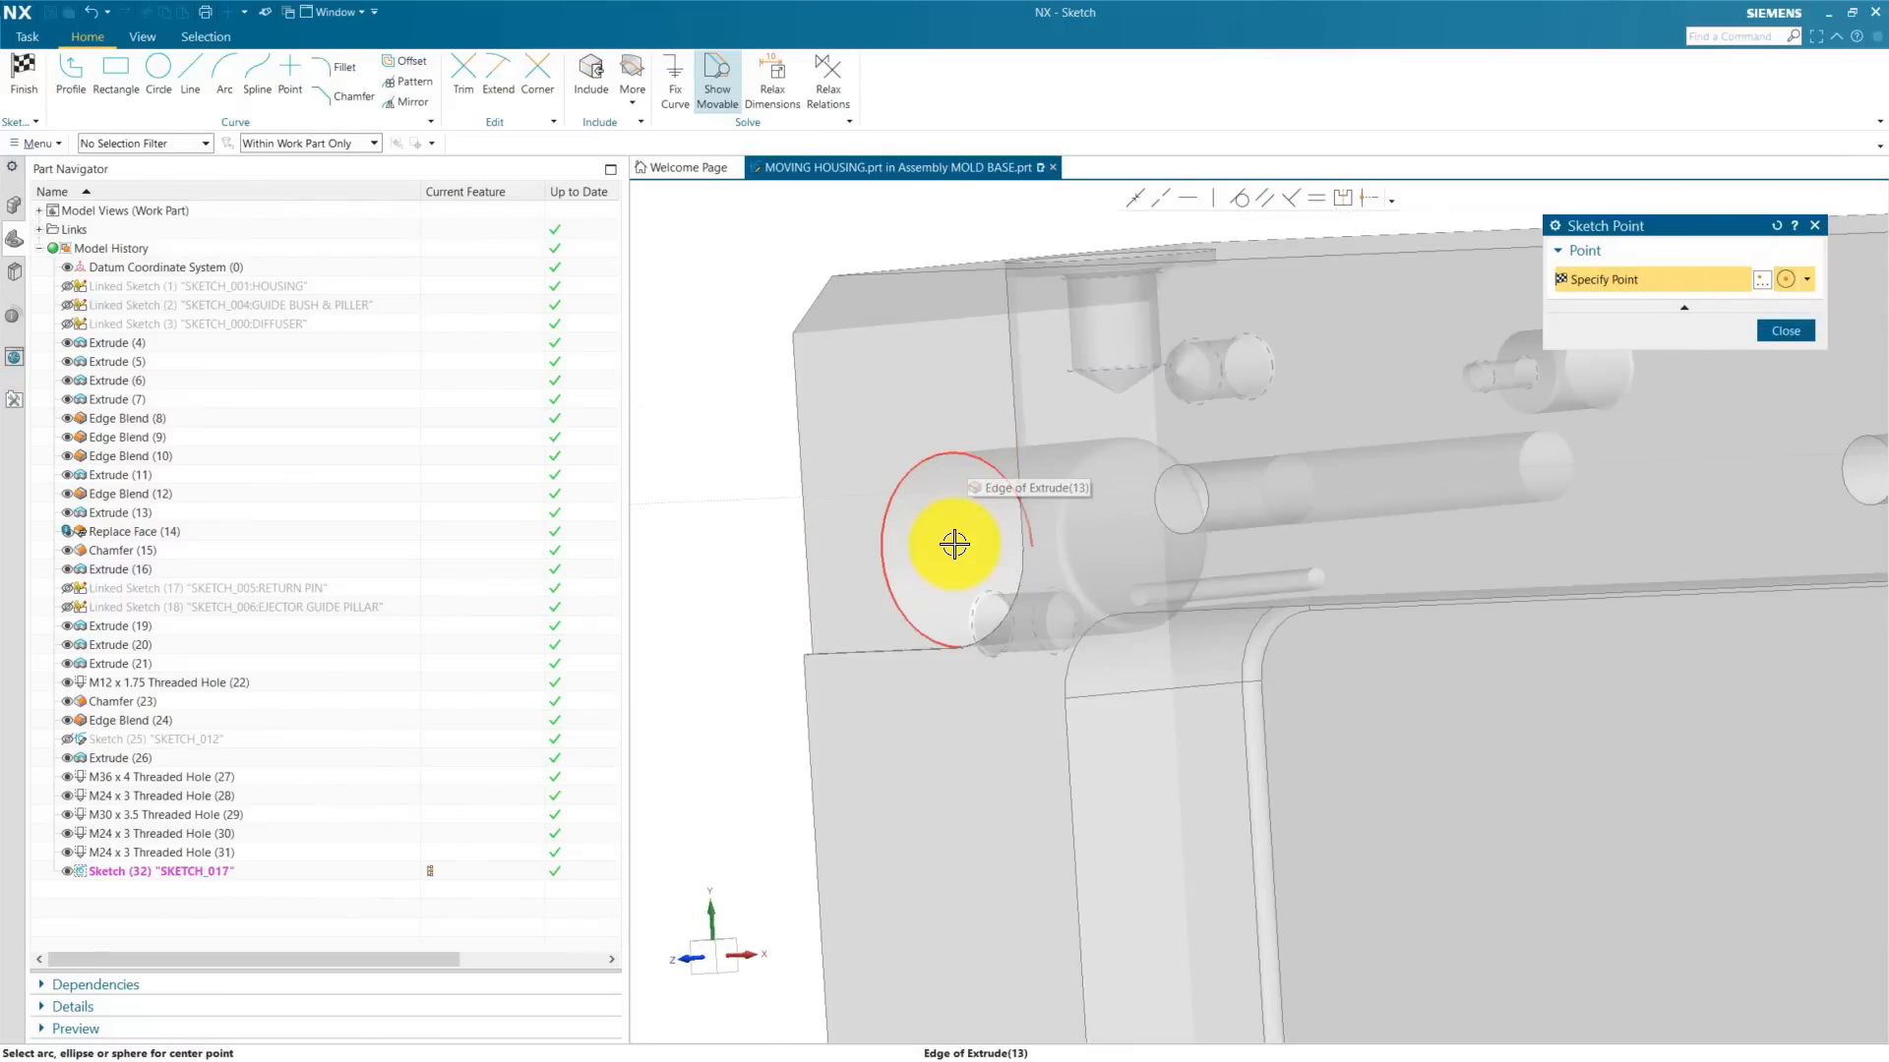
middle_click_drag(942, 560, 964, 513)
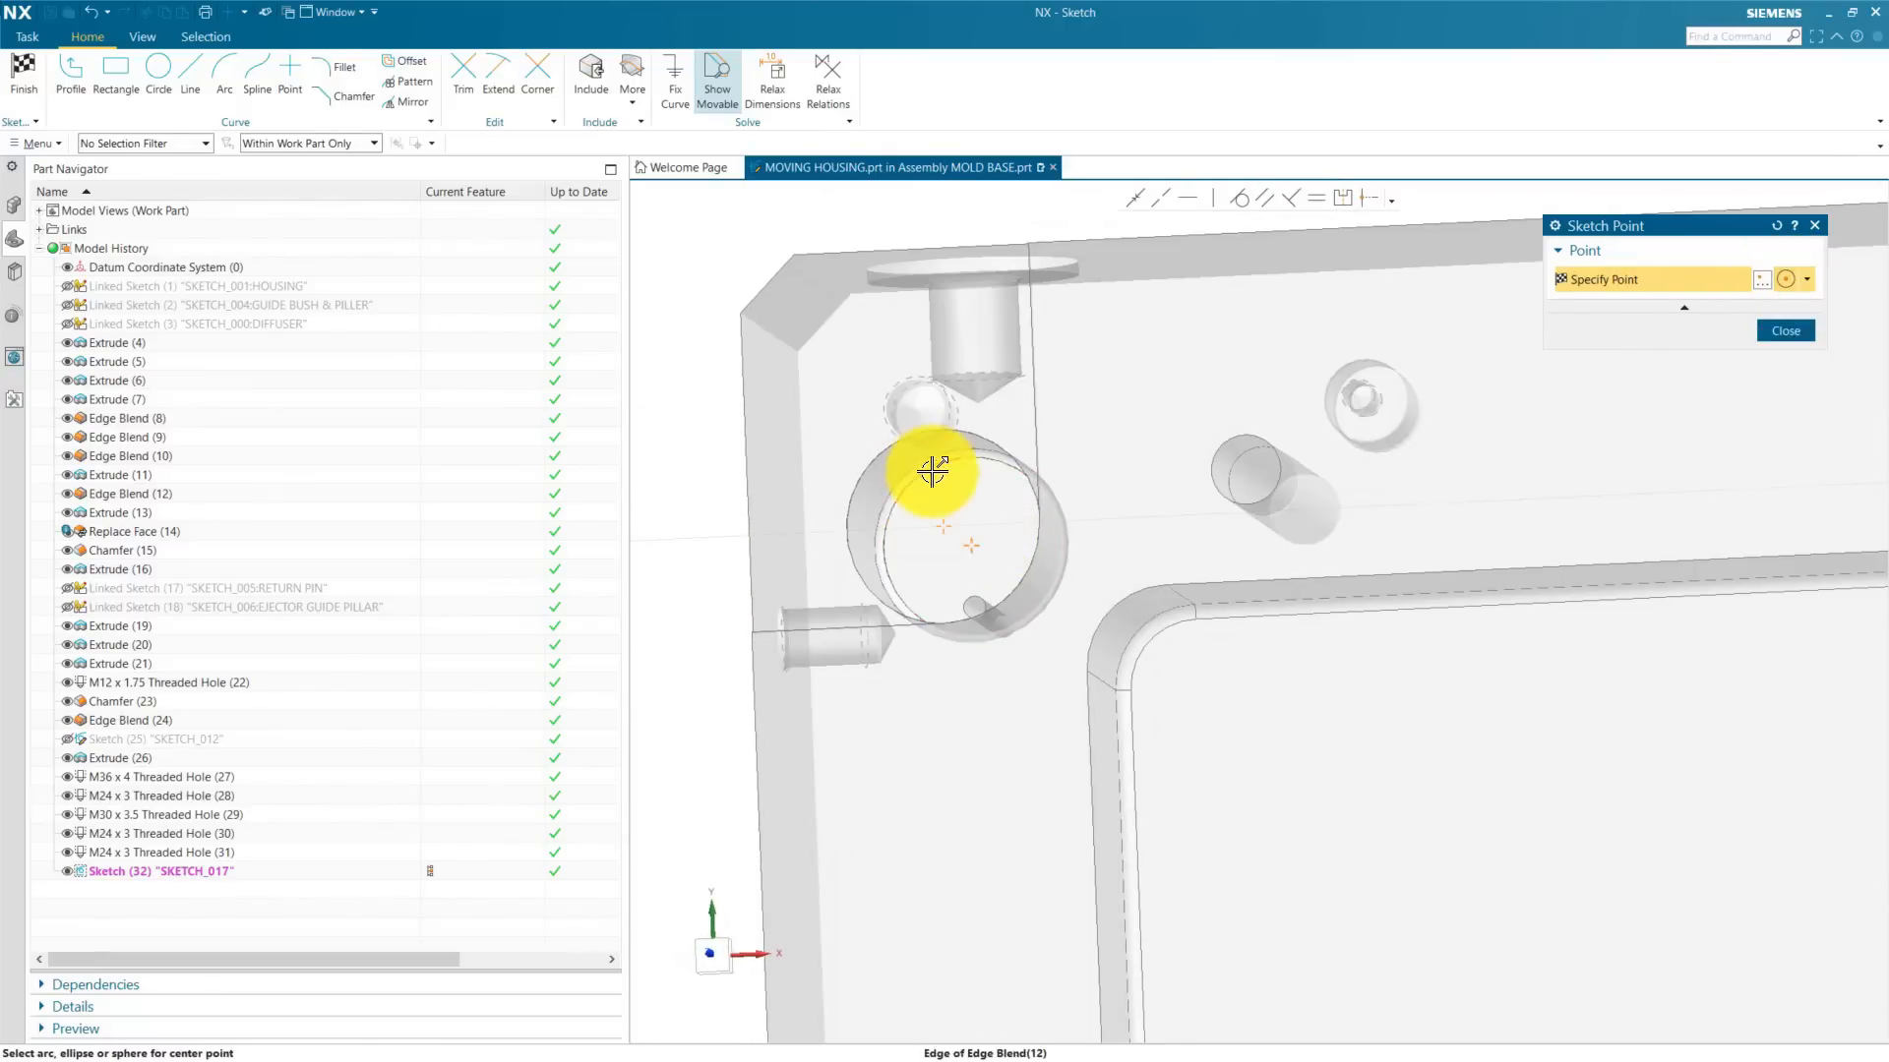
scroll(1496, 421, "down", 5)
scroll(1252, 464, "up", 5)
Step: Place points at the centers of the two lower corner bores and finish the position sketch
scroll(1252, 485, "down", 5)
scroll(1105, 506, "up", 6)
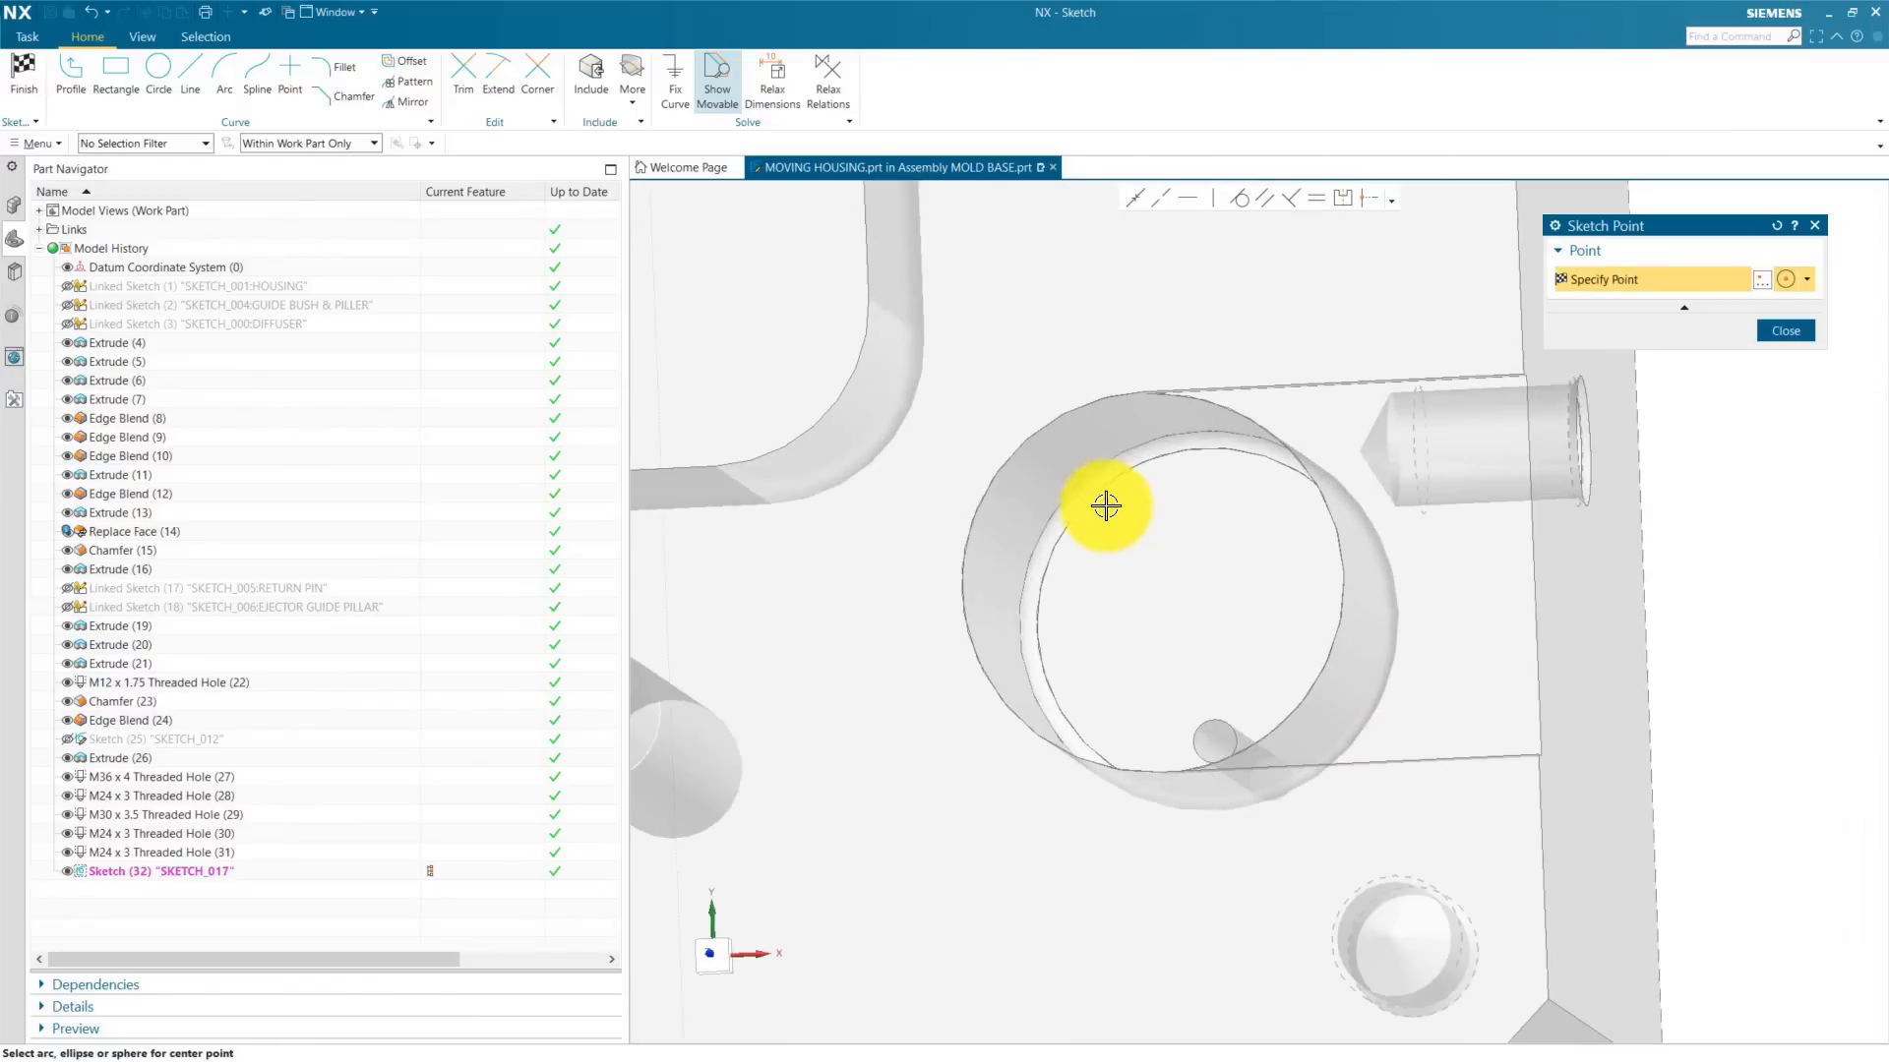
left_click(1101, 495)
scroll(1485, 626, "down", 6)
scroll(1240, 662, "down", 2)
scroll(865, 632, "up", 2)
left_click(873, 628)
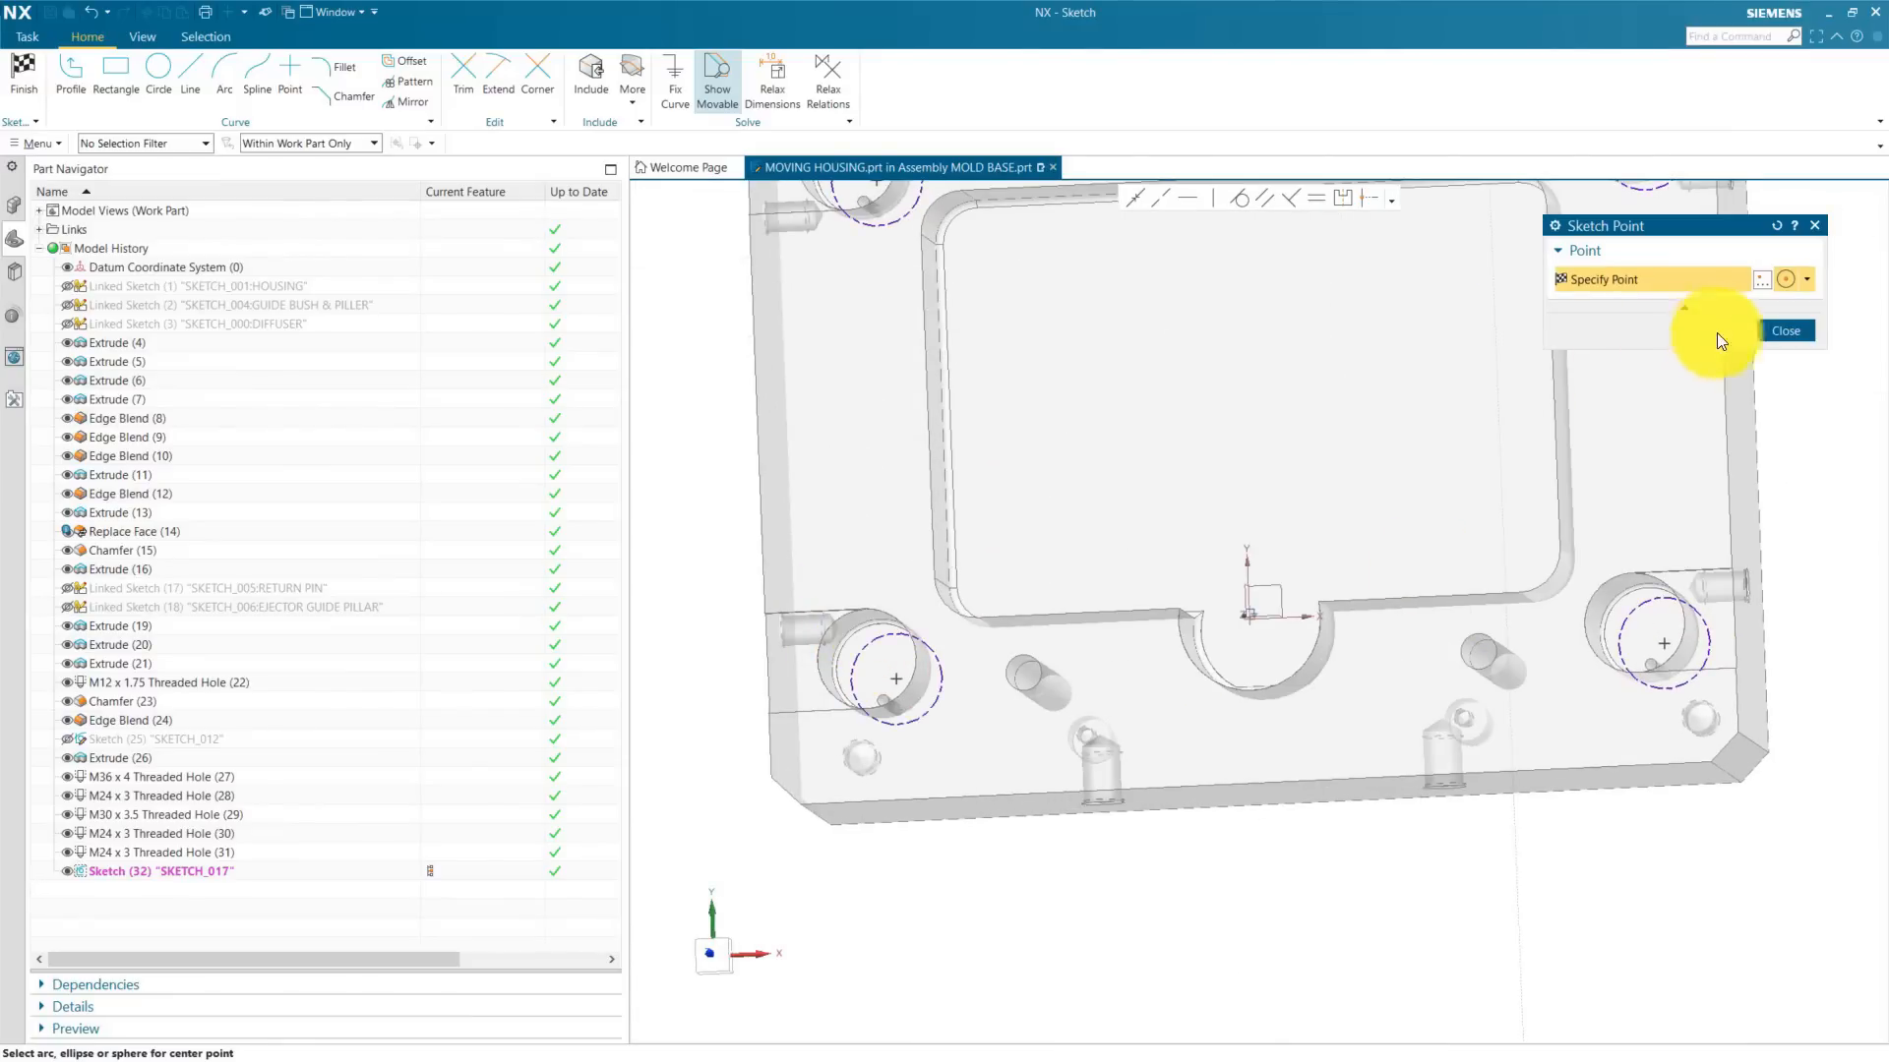
left_click(1785, 331)
scroll(1377, 659, "down", 5)
mouse_move(1429, 705)
middle_mouse_down()
mouse_move(1294, 695)
mouse_move(1151, 628)
middle_mouse_up()
left_click(24, 71)
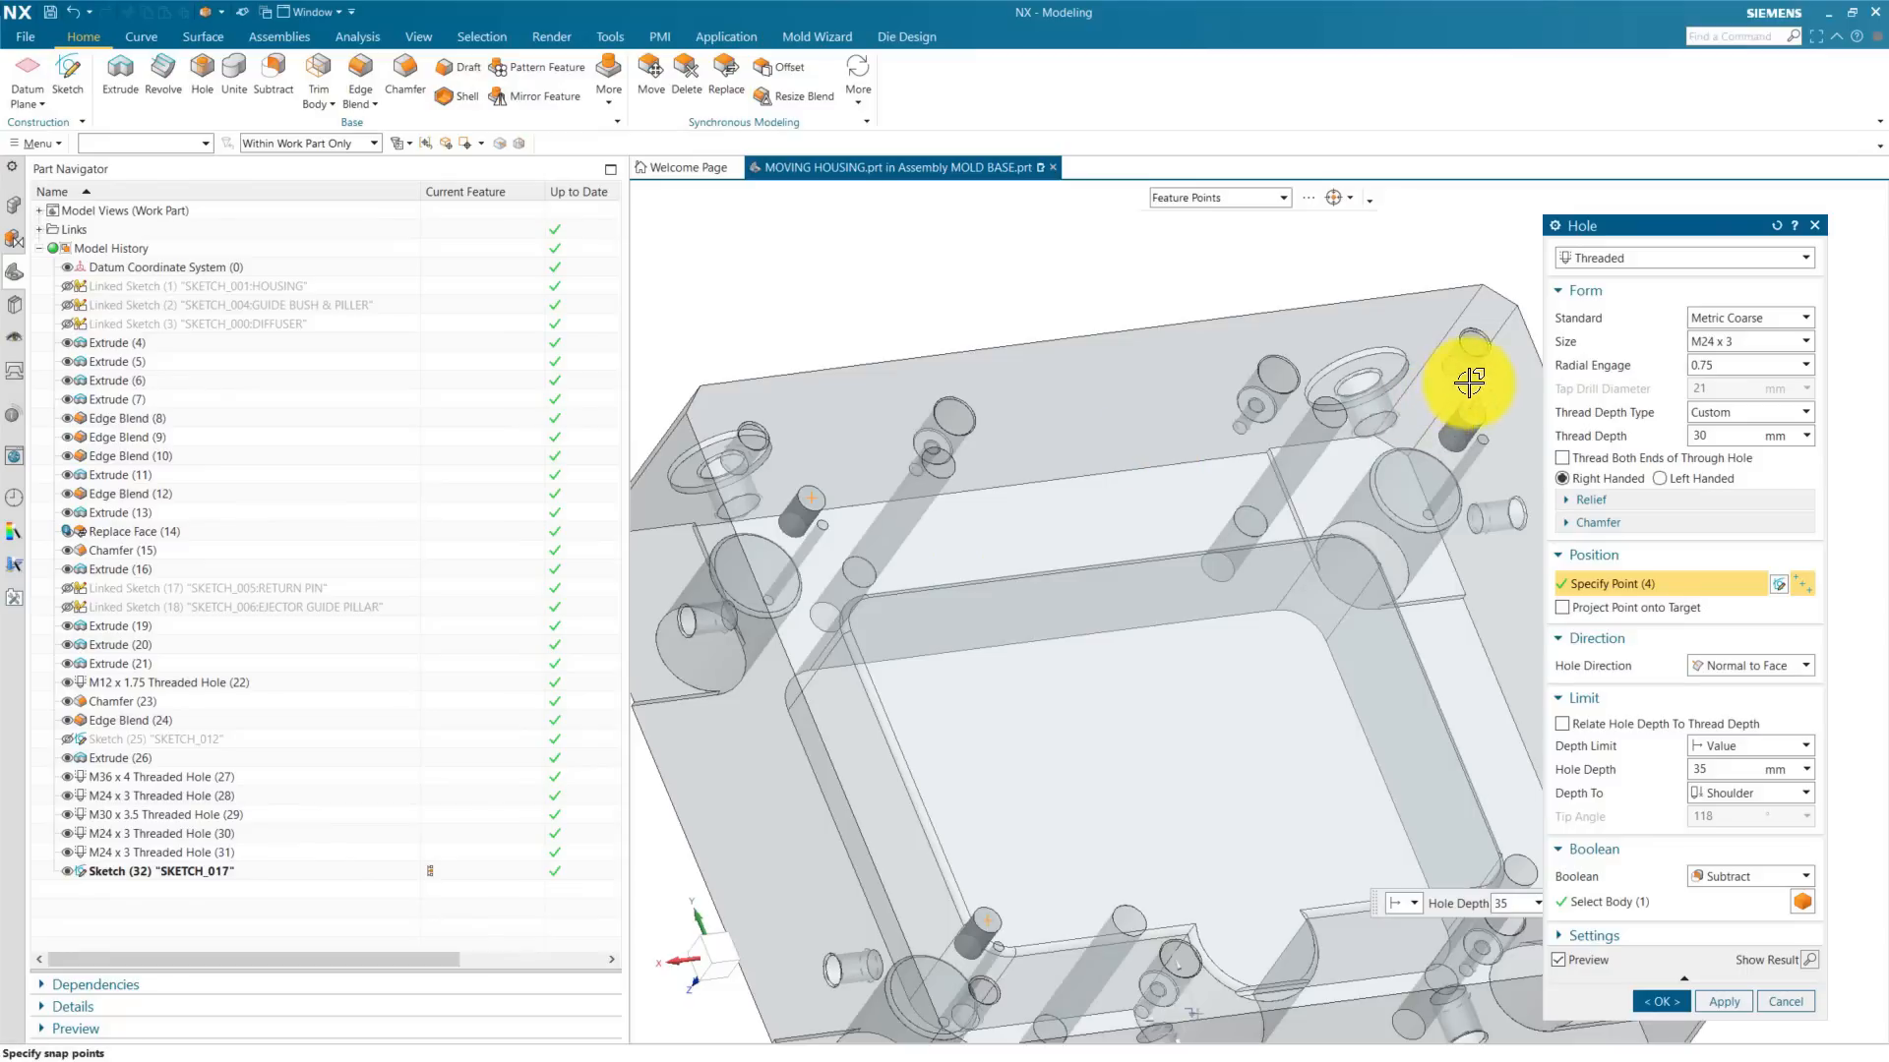
Step: Configure the hole as a Counterbored Screw Clearance hole for an M12 socket head screw
left_click(1618, 264)
left_click(1611, 290)
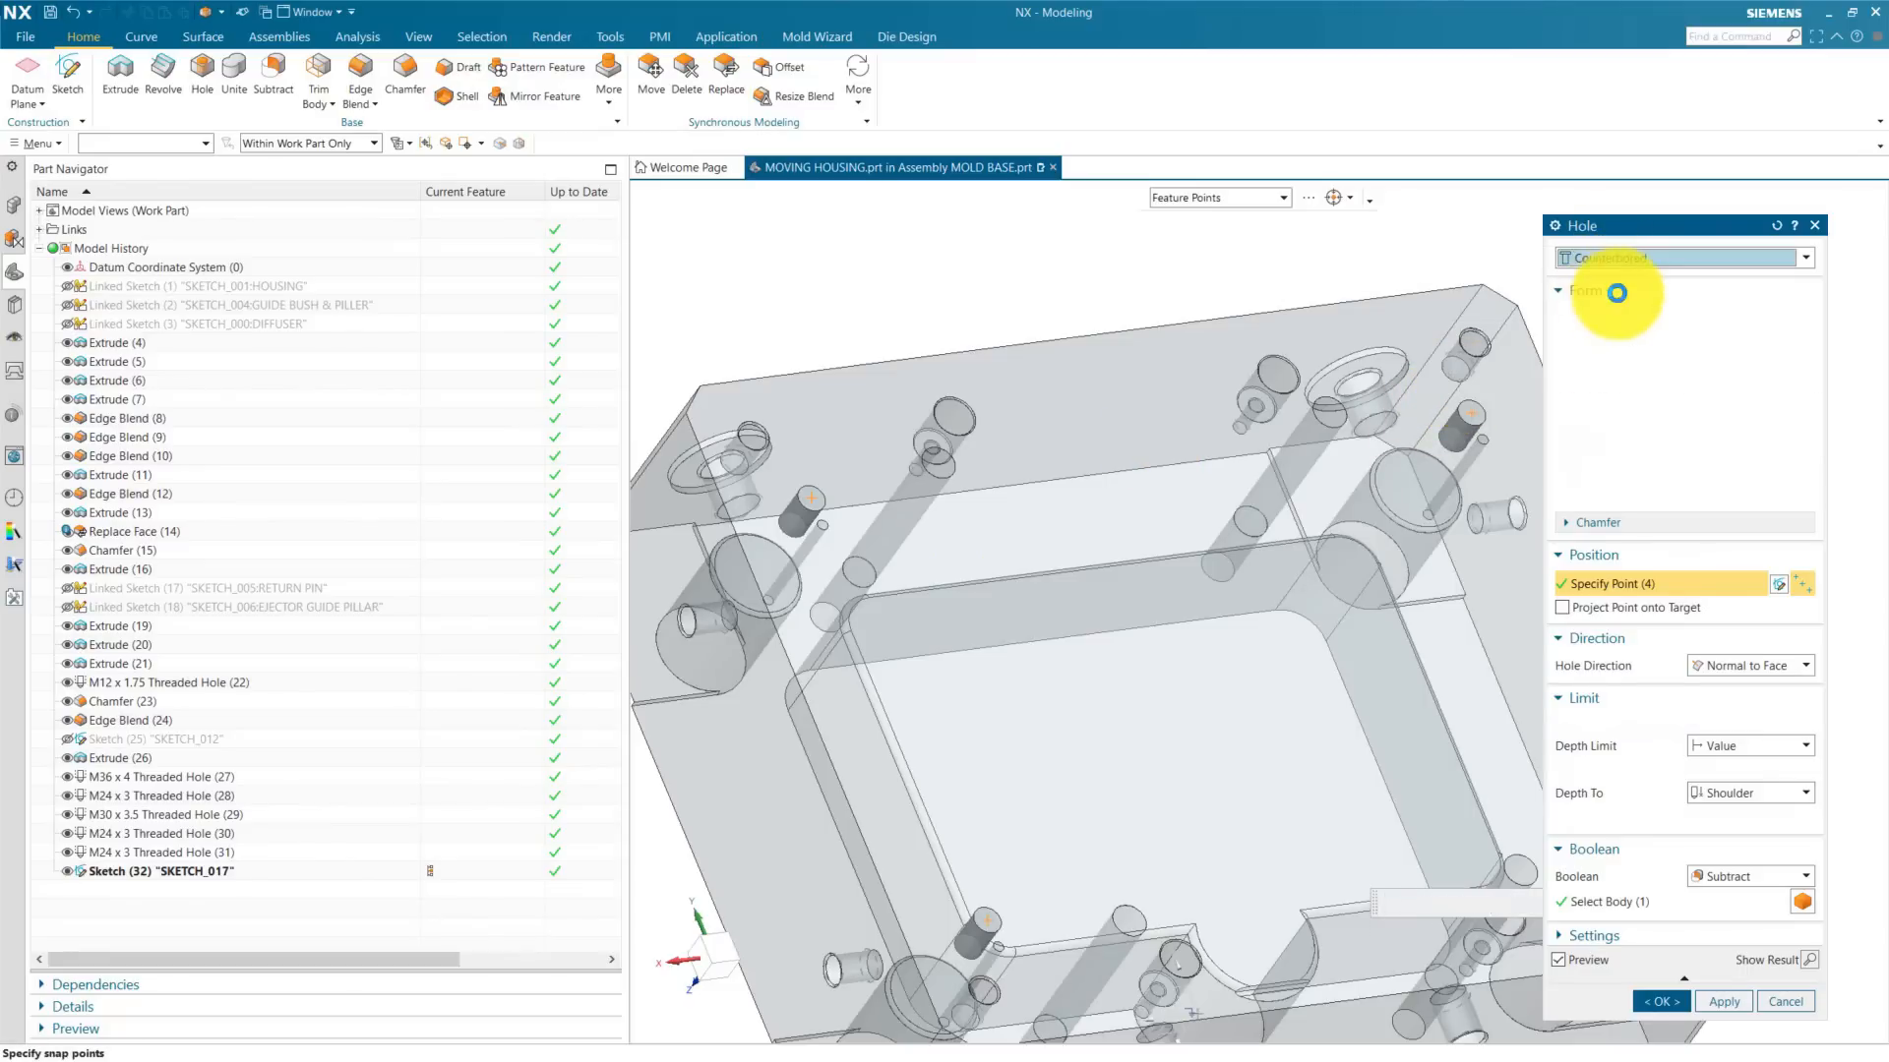
left_click(1716, 325)
left_click(1738, 354)
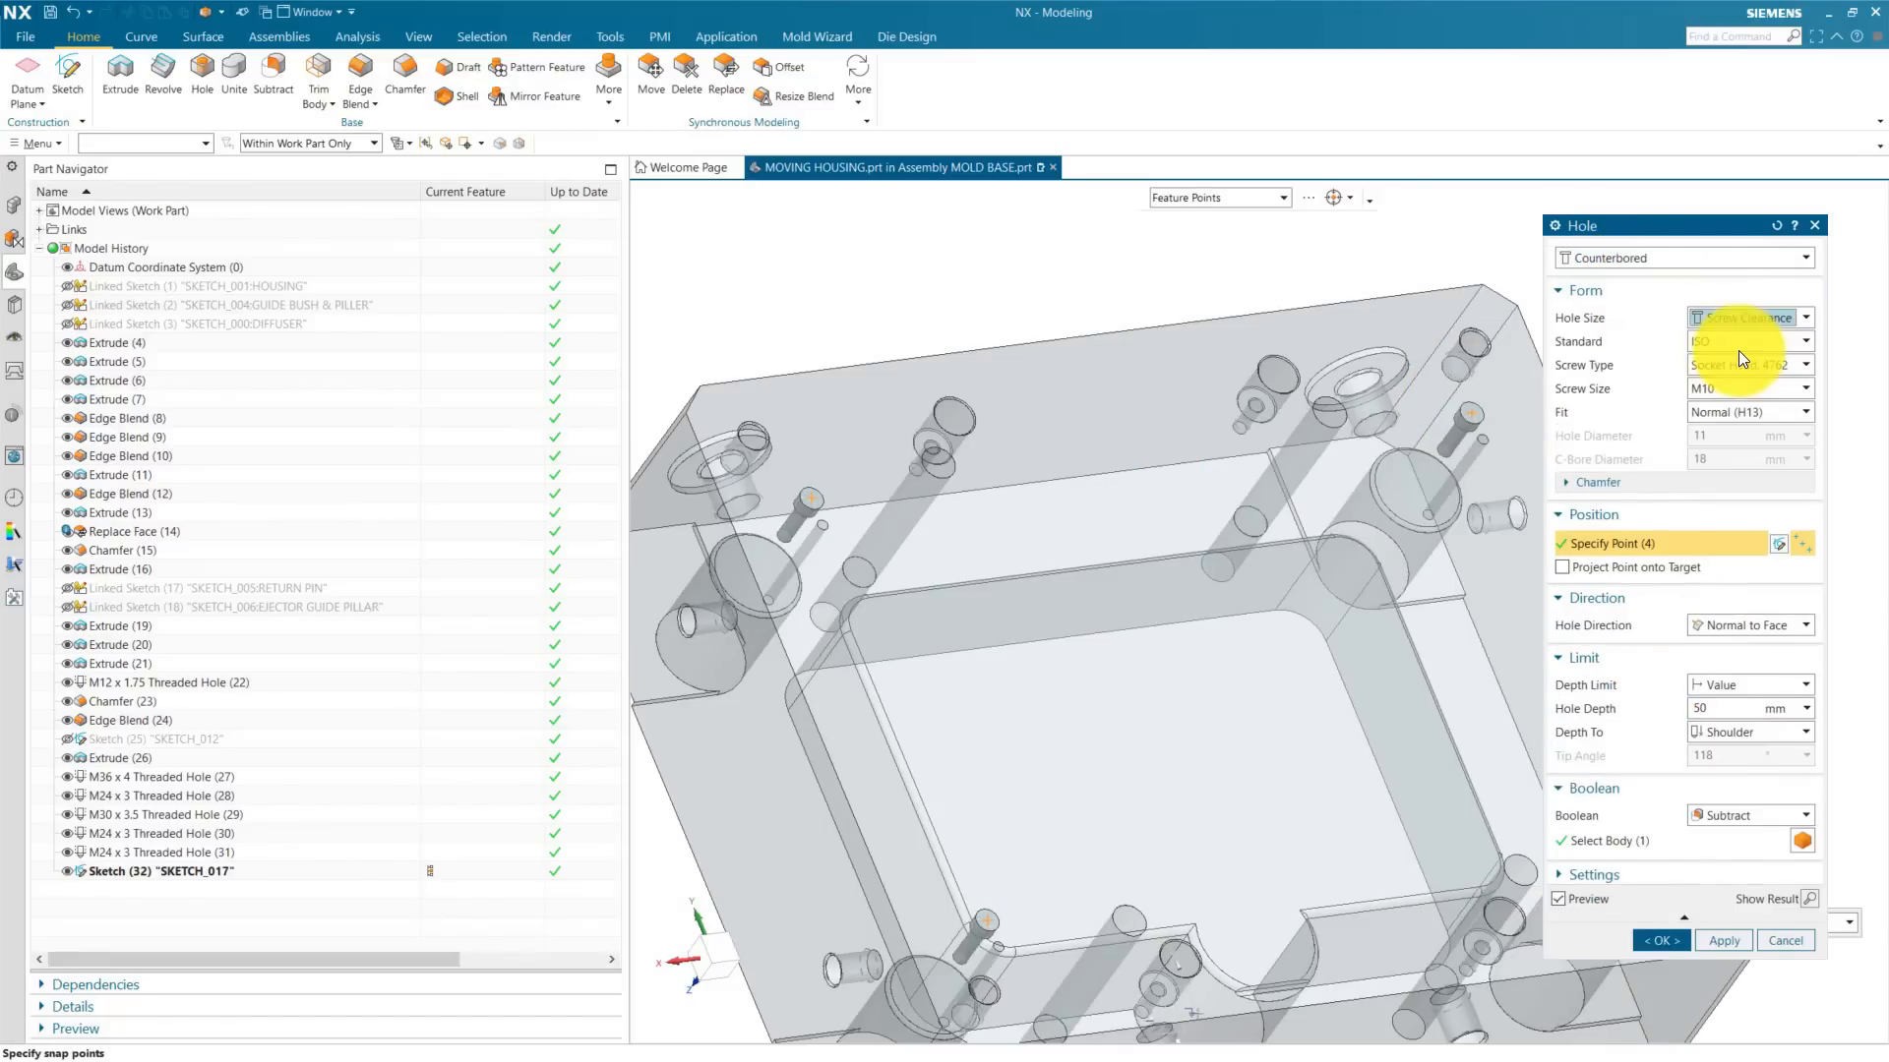
left_click(1733, 388)
left_click(1714, 526)
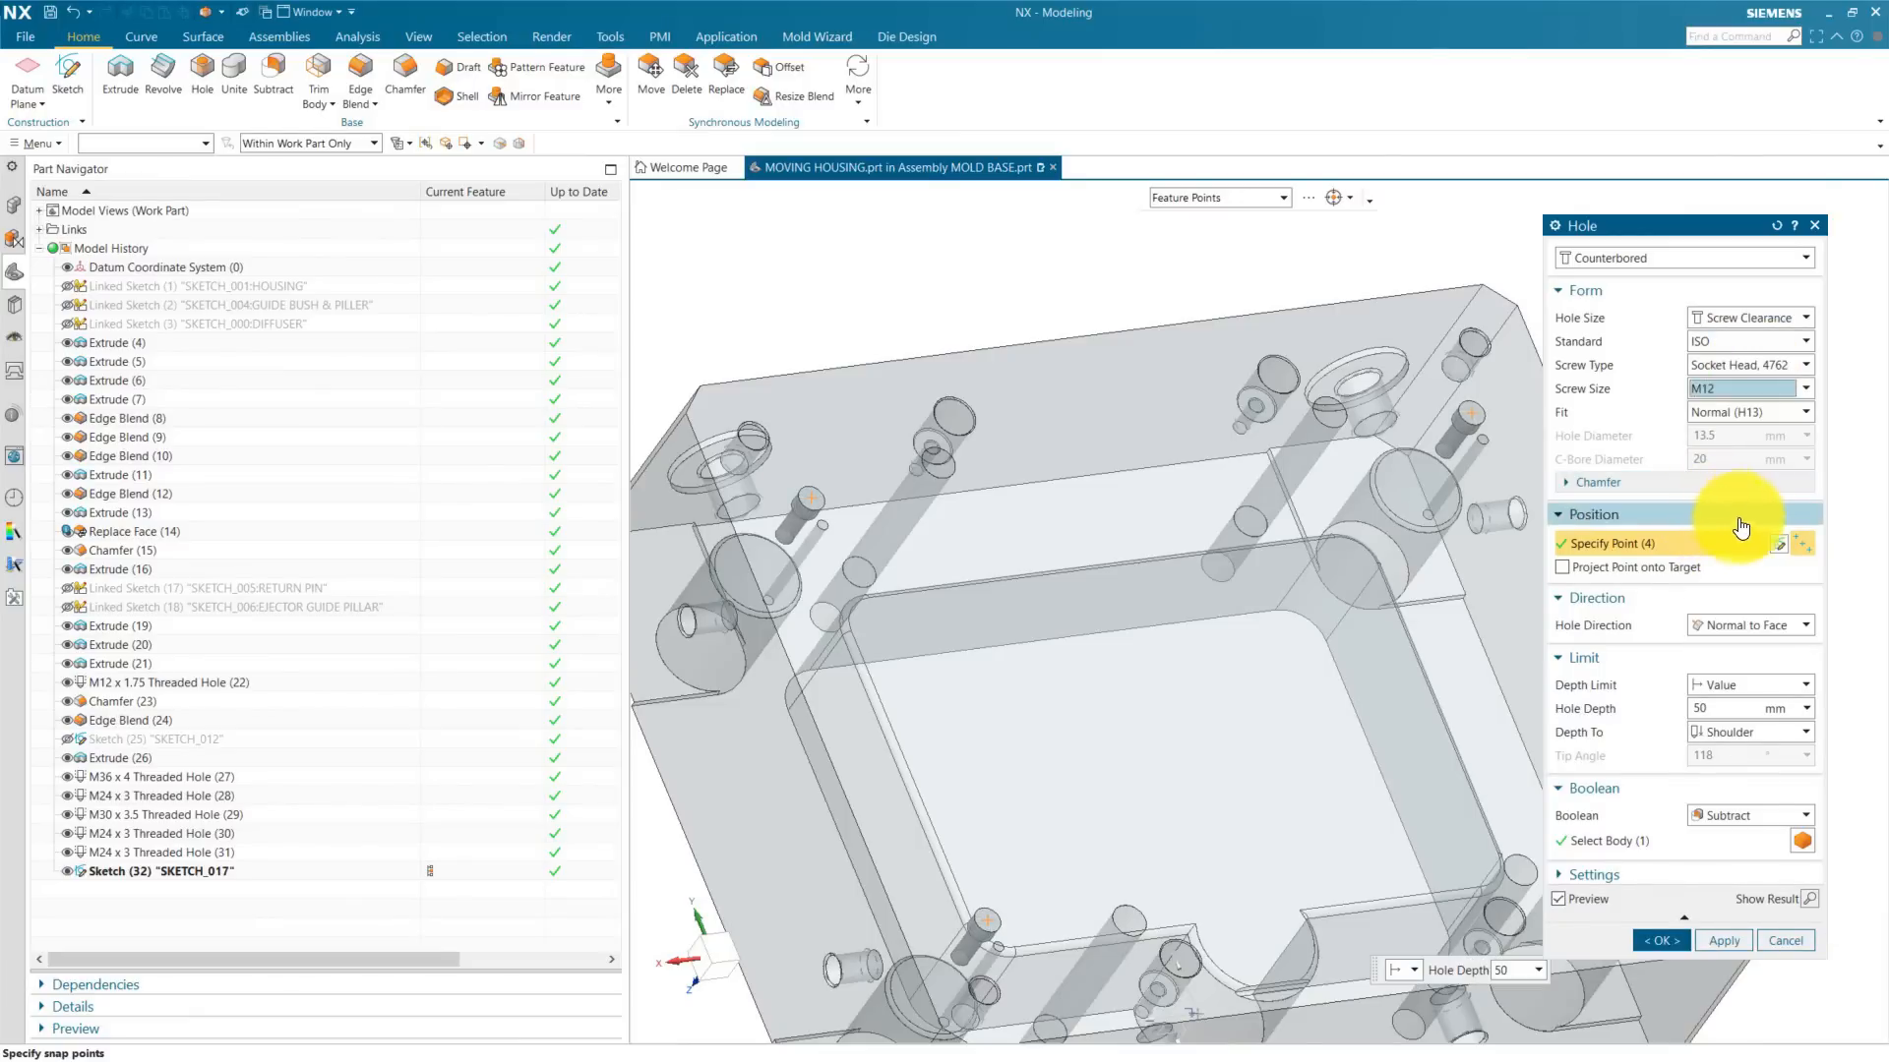
Step: Customize the fit with a 13 mm hole and a 20 mm counterbore 15 mm deep, and create the holes through the body
left_click(1731, 412)
left_click(1726, 487)
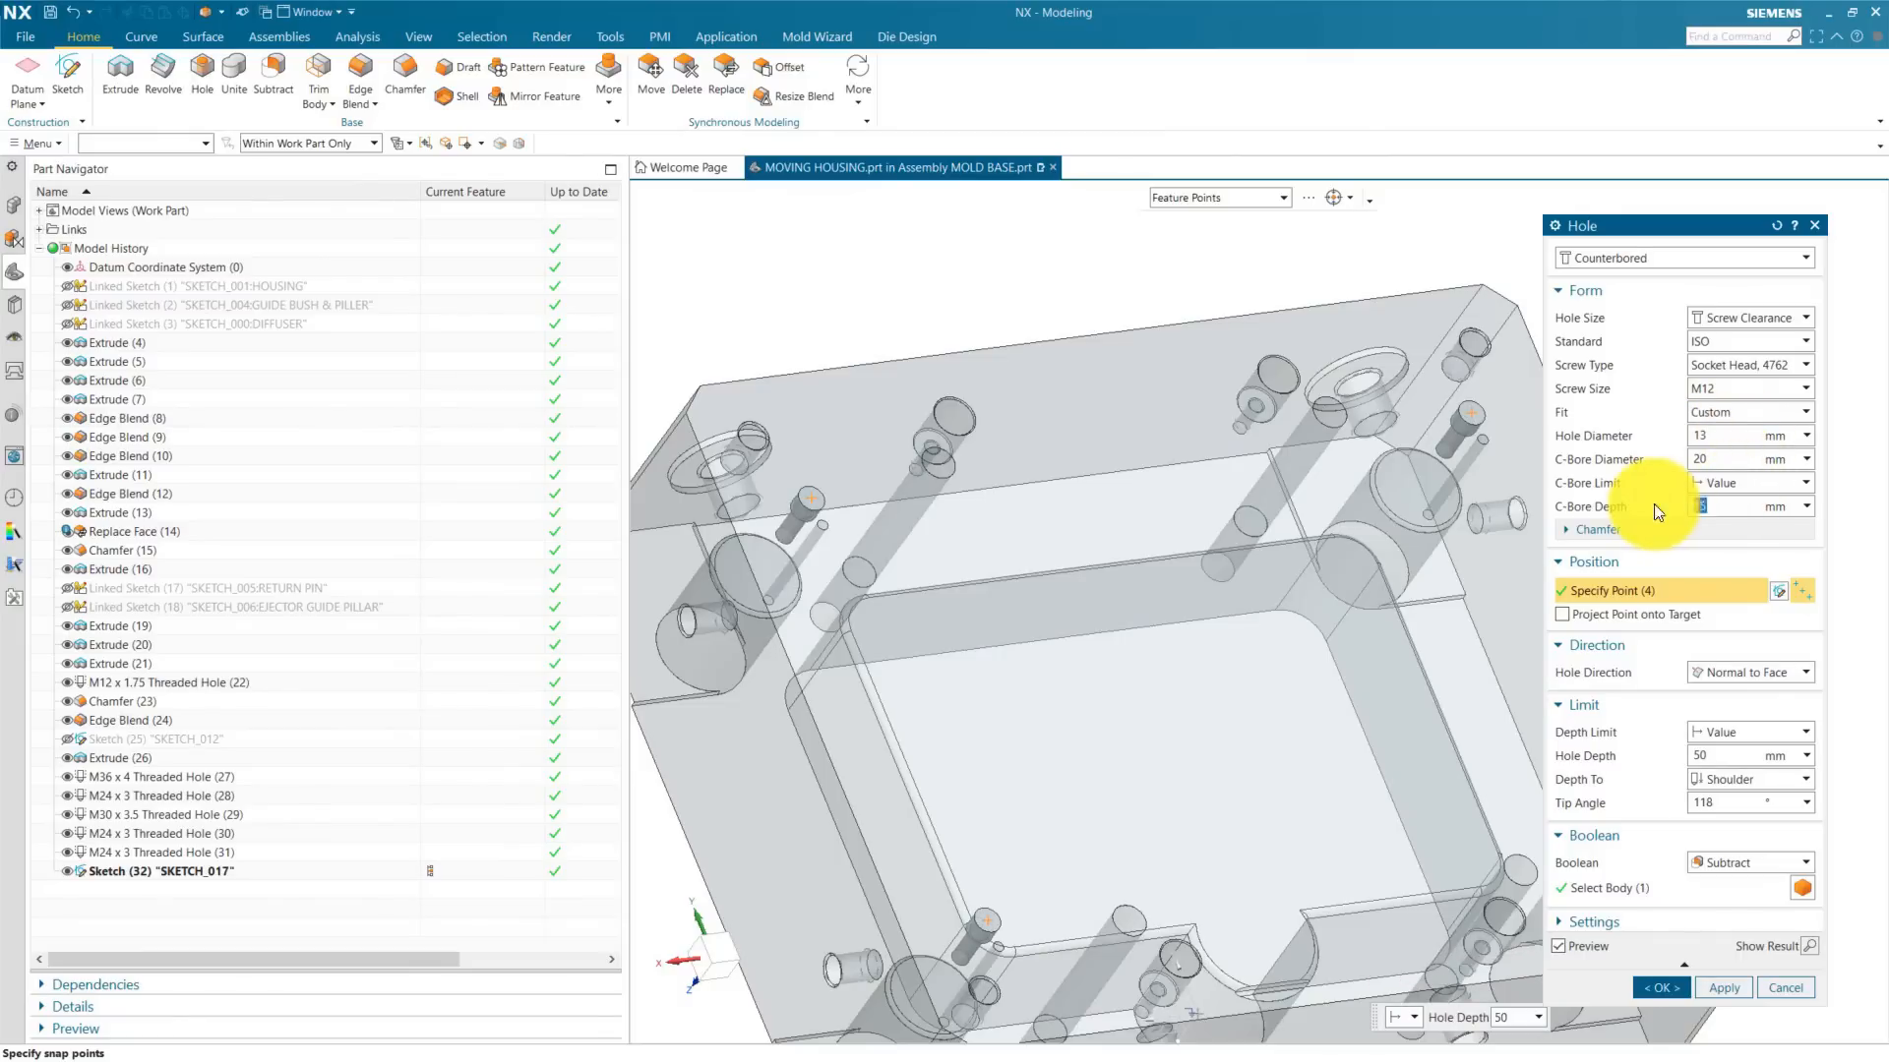
middle_click_drag(1249, 586, 1223, 493, "shift")
left_click(1736, 733)
left_click(1733, 806)
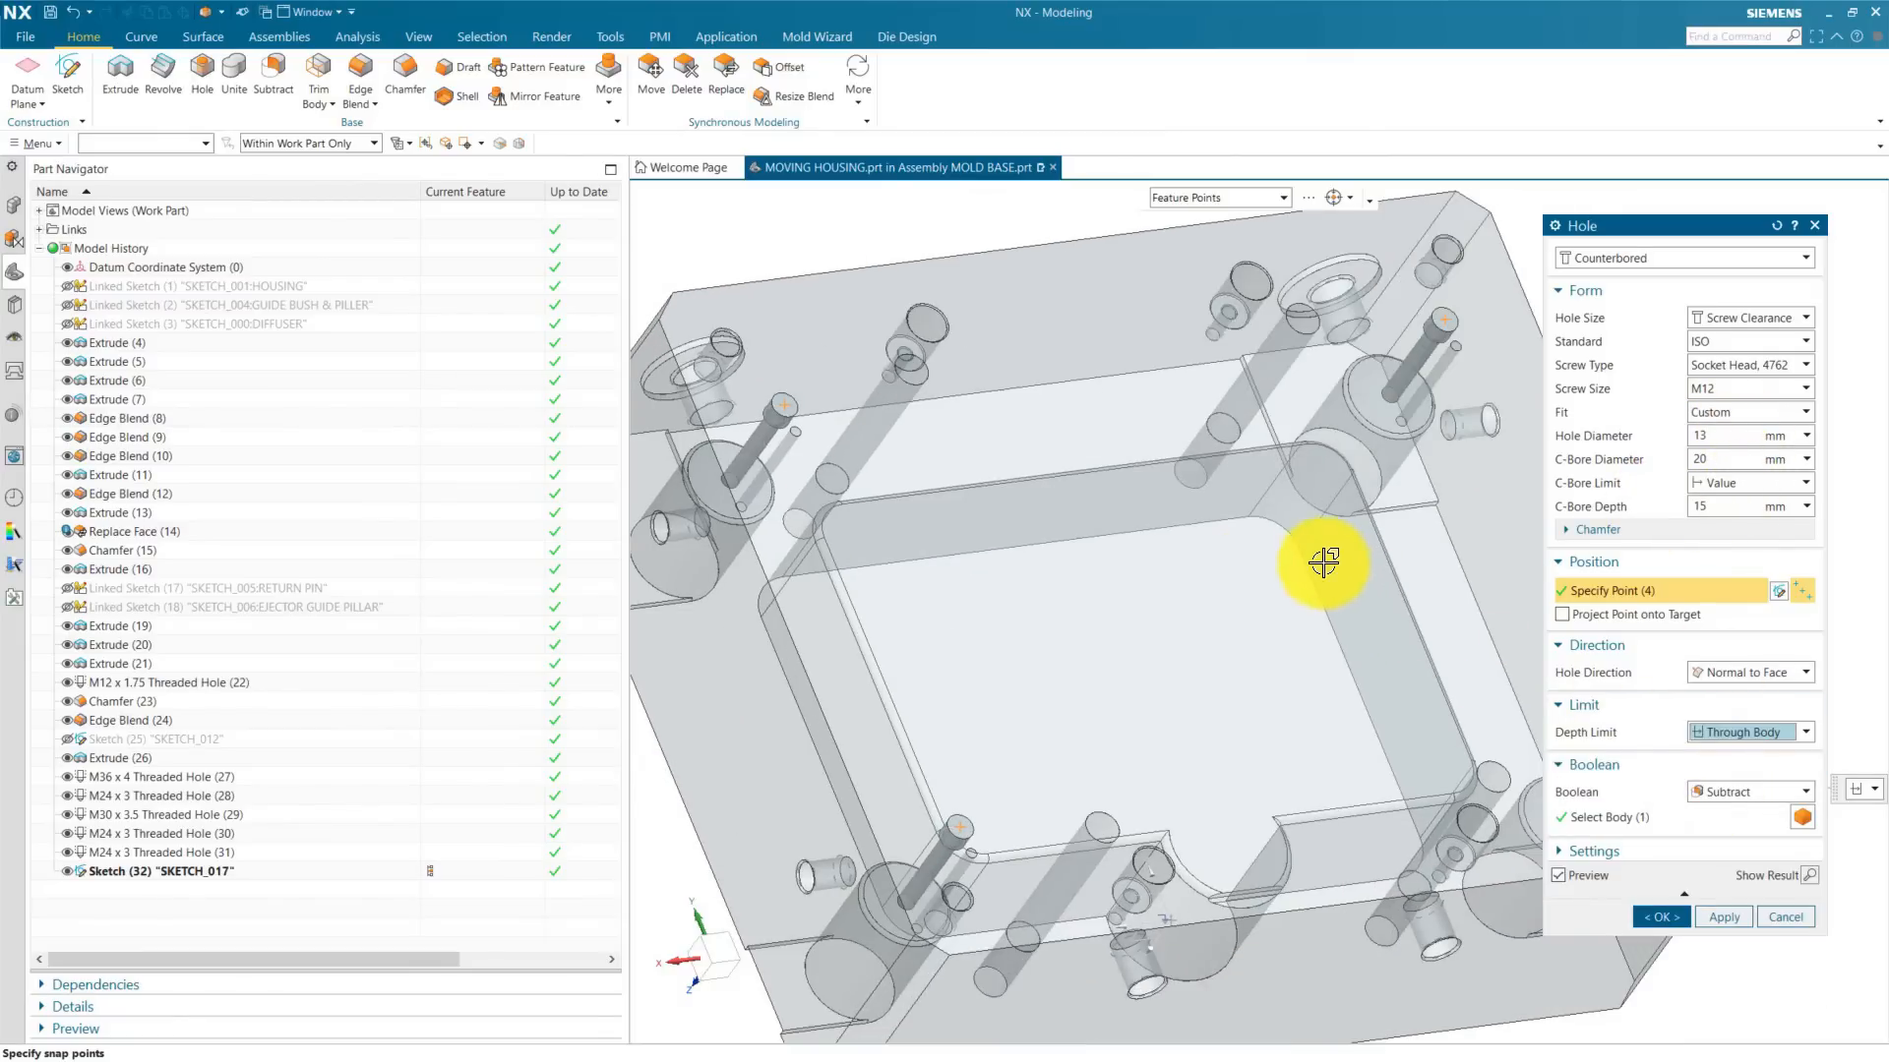
left_click(1660, 913)
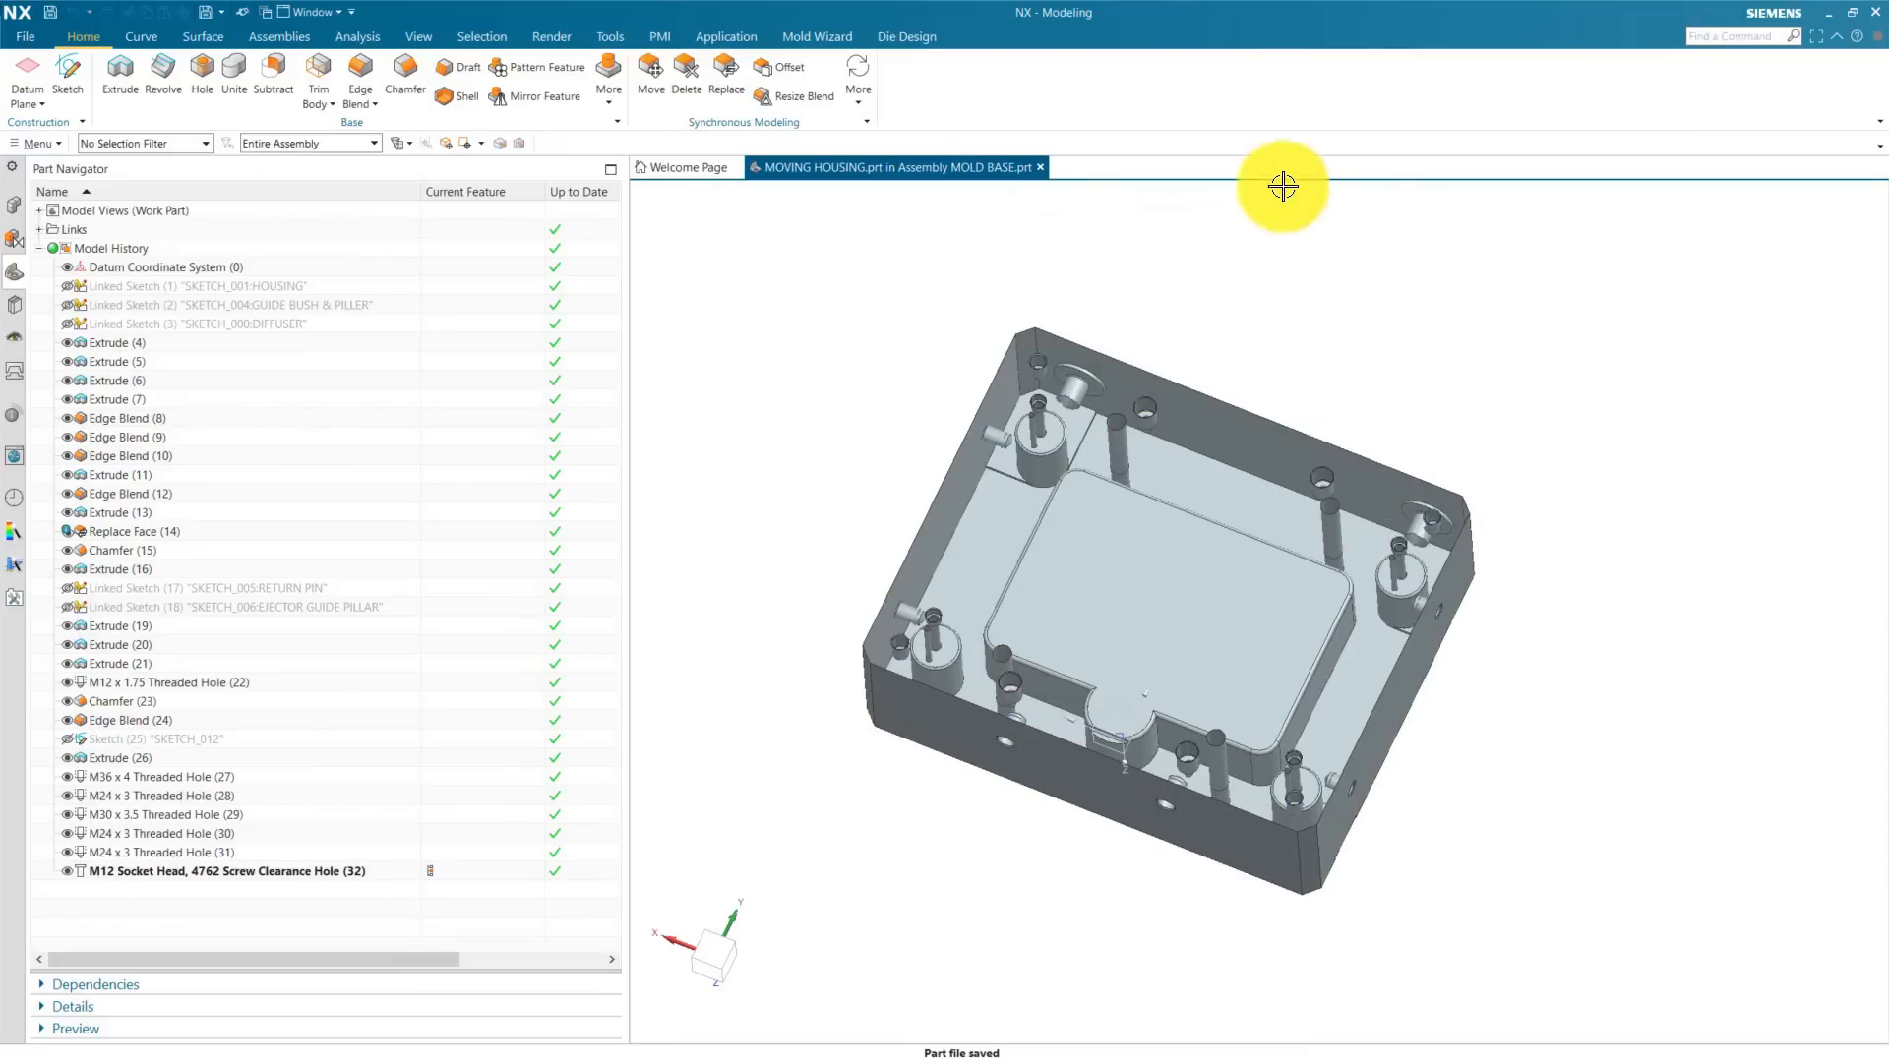
Step: Show the FIX HOUSING component in the assembly and examine how it sits against the moving housing
middle_click_drag(1406, 829, 1517, 720)
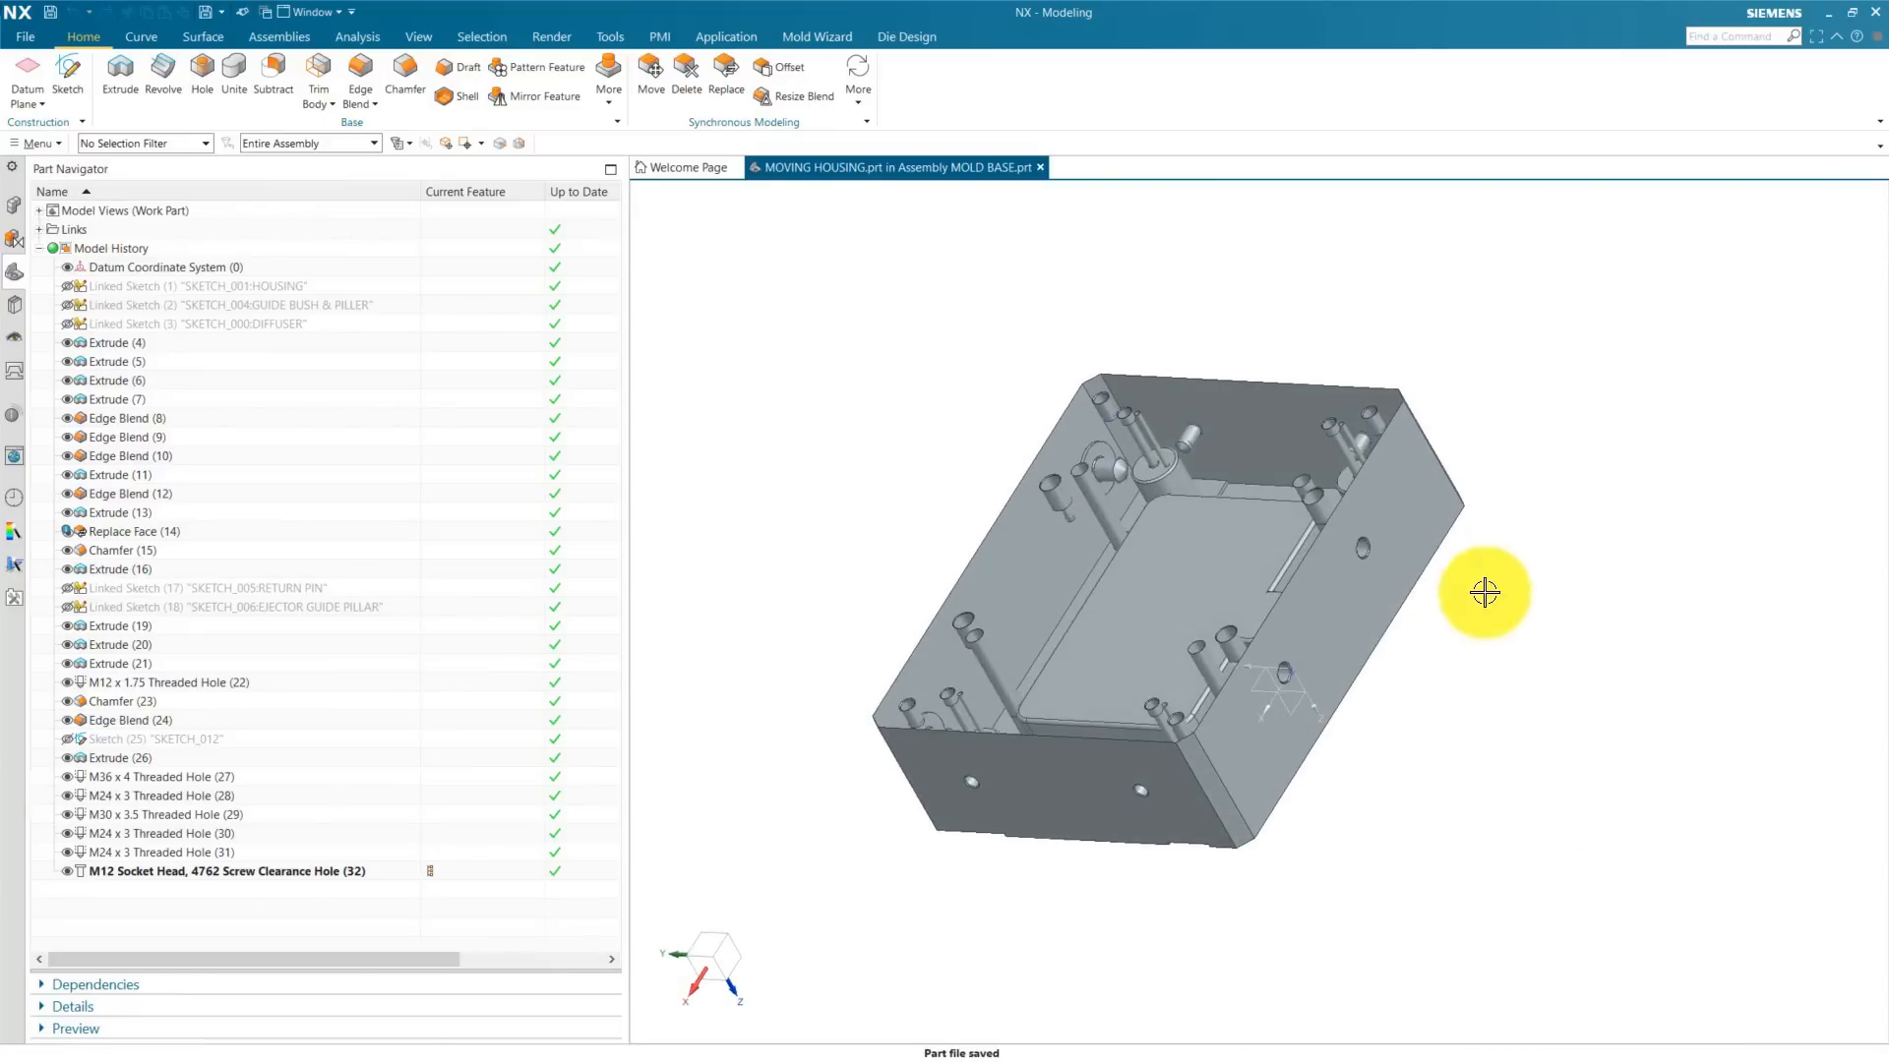
left_click(16, 210)
left_click(83, 323)
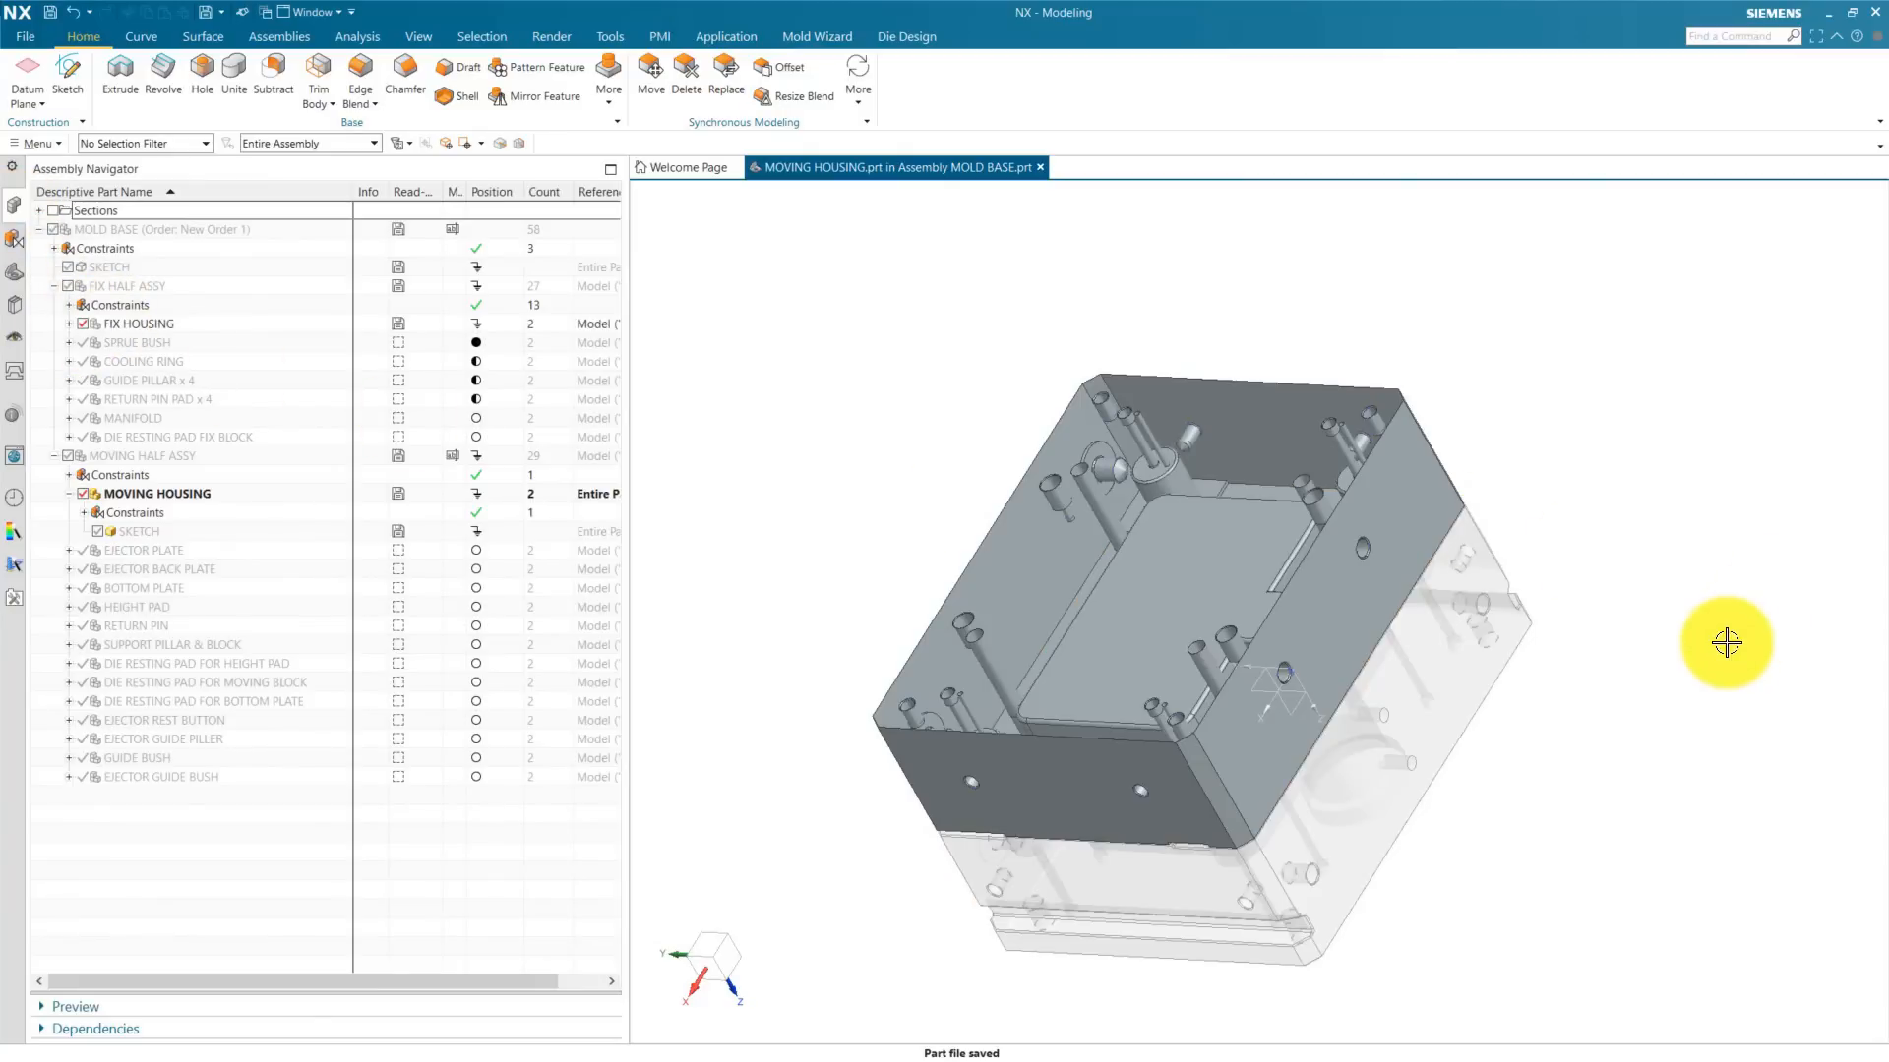
middle_click_drag(1662, 730, 1167, 662)
scroll(1235, 618, "up", 5)
scroll(1235, 619, "down", 5)
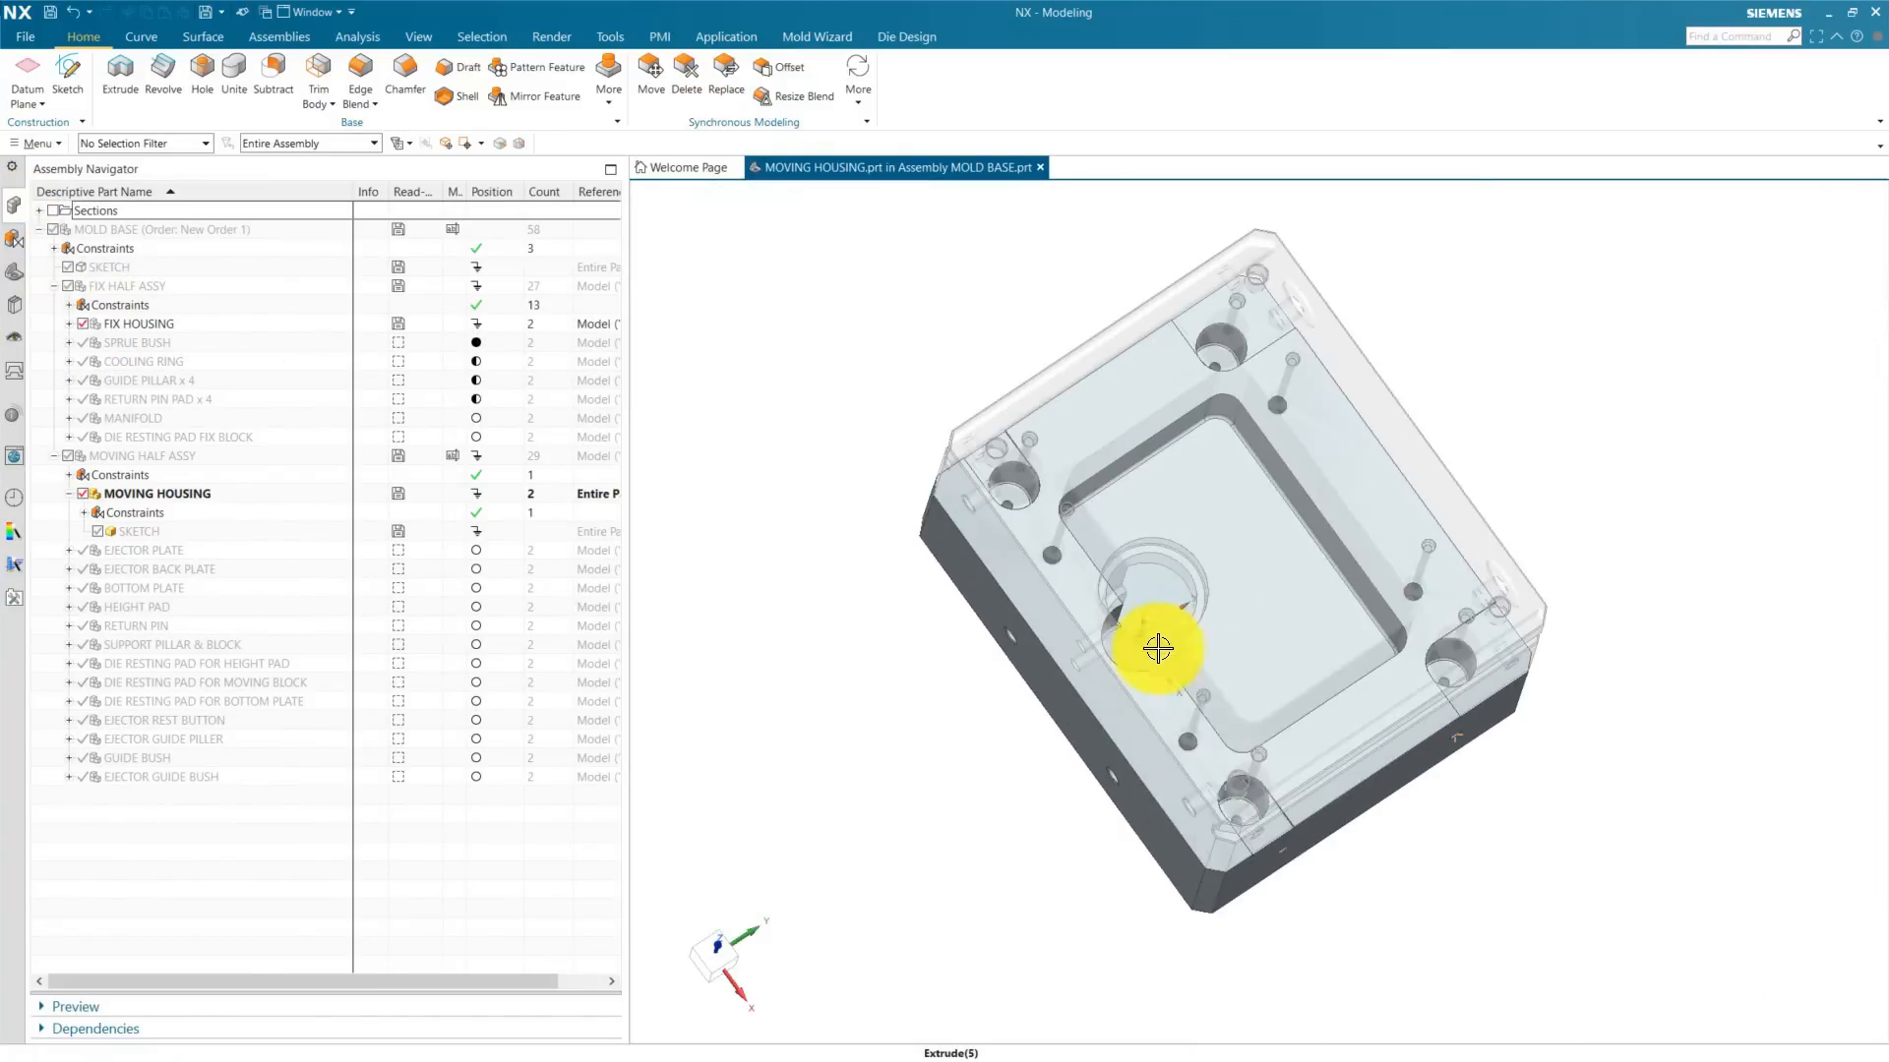